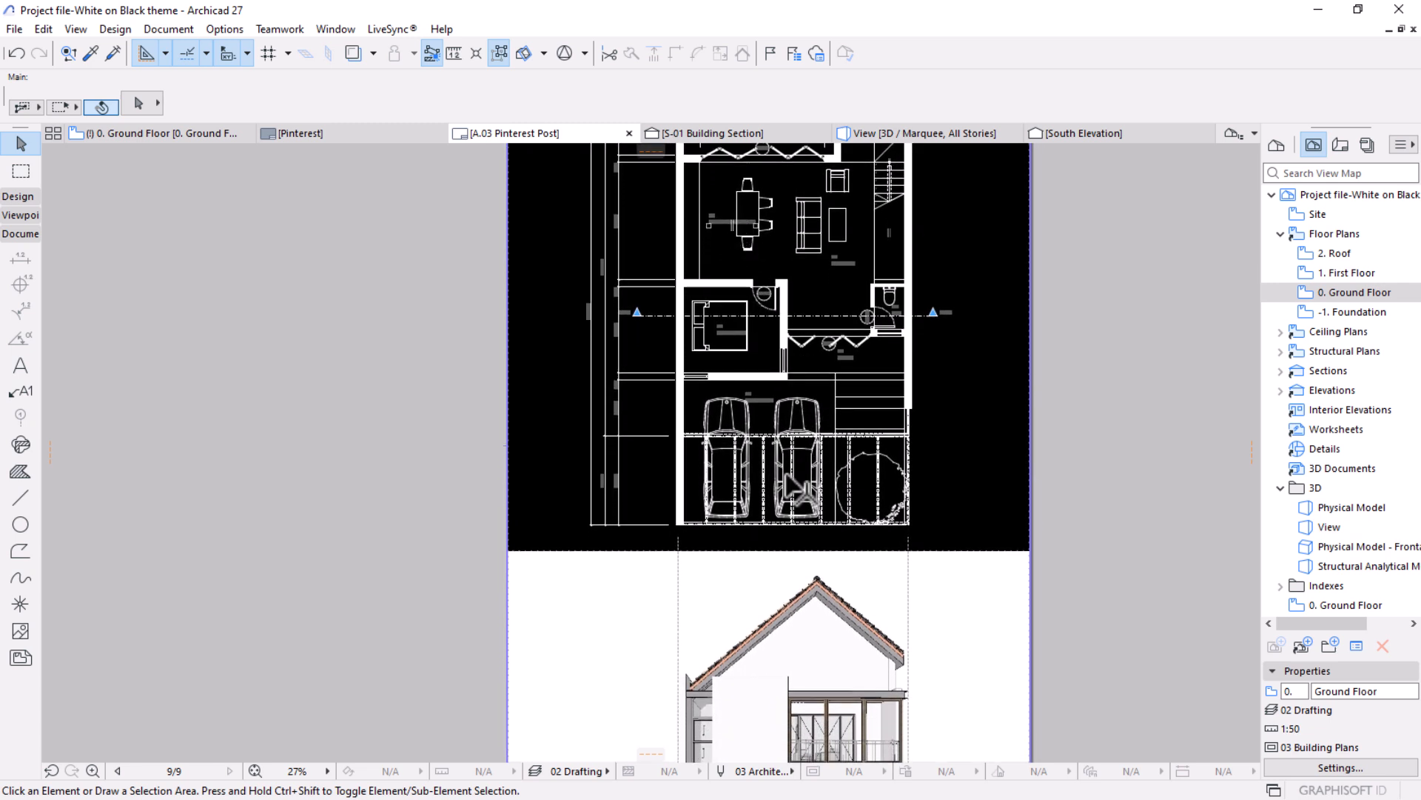
# Examine the Pinterest Post layout, including the white-on-black ground floor plan, its room labels and dimensions, and the front view below it.
pyautogui.moveTo(790, 489); pyautogui.dragTo(779, 358, button='middle')
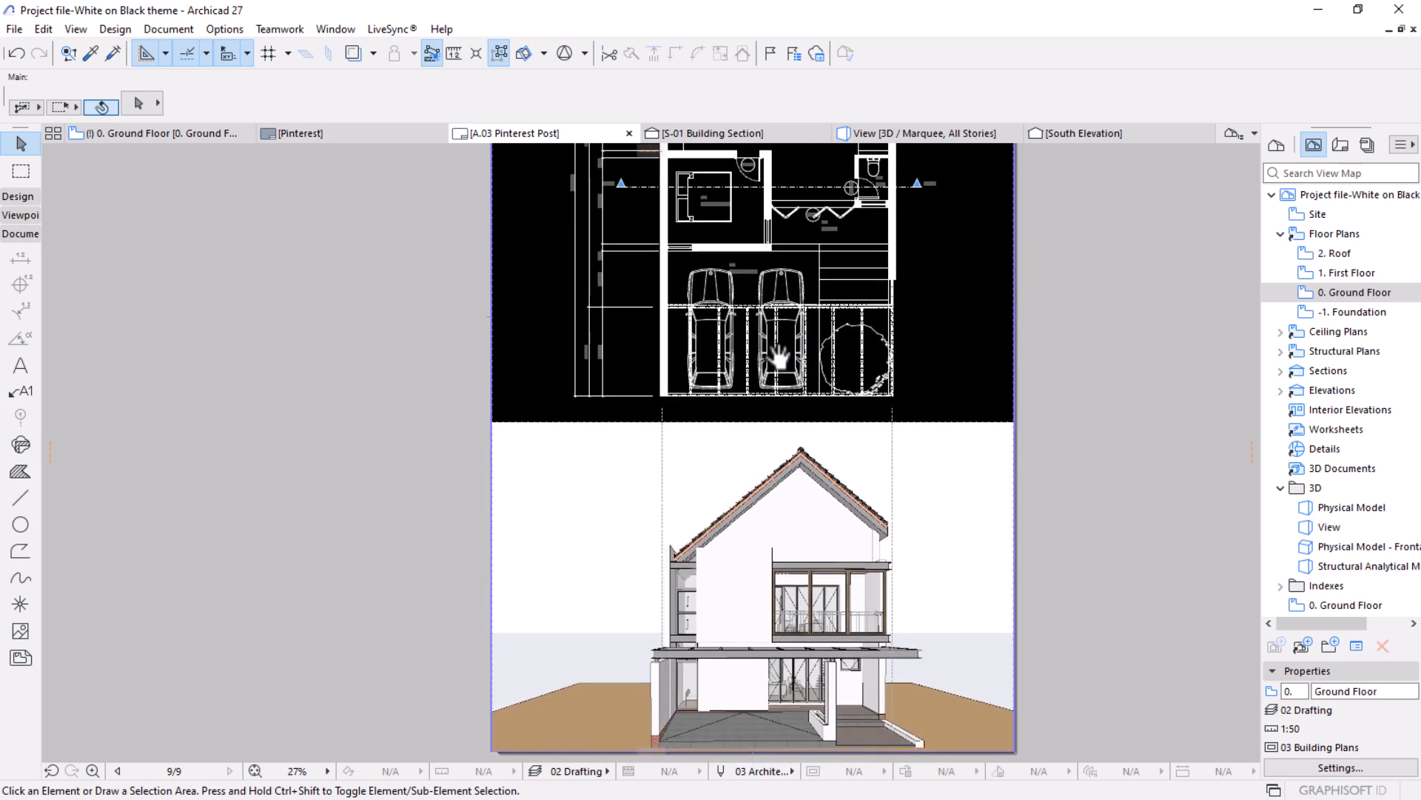
pyautogui.moveTo(806, 285); pyautogui.dragTo(794, 583, button='middle')
pyautogui.scroll(5, 772, 545)
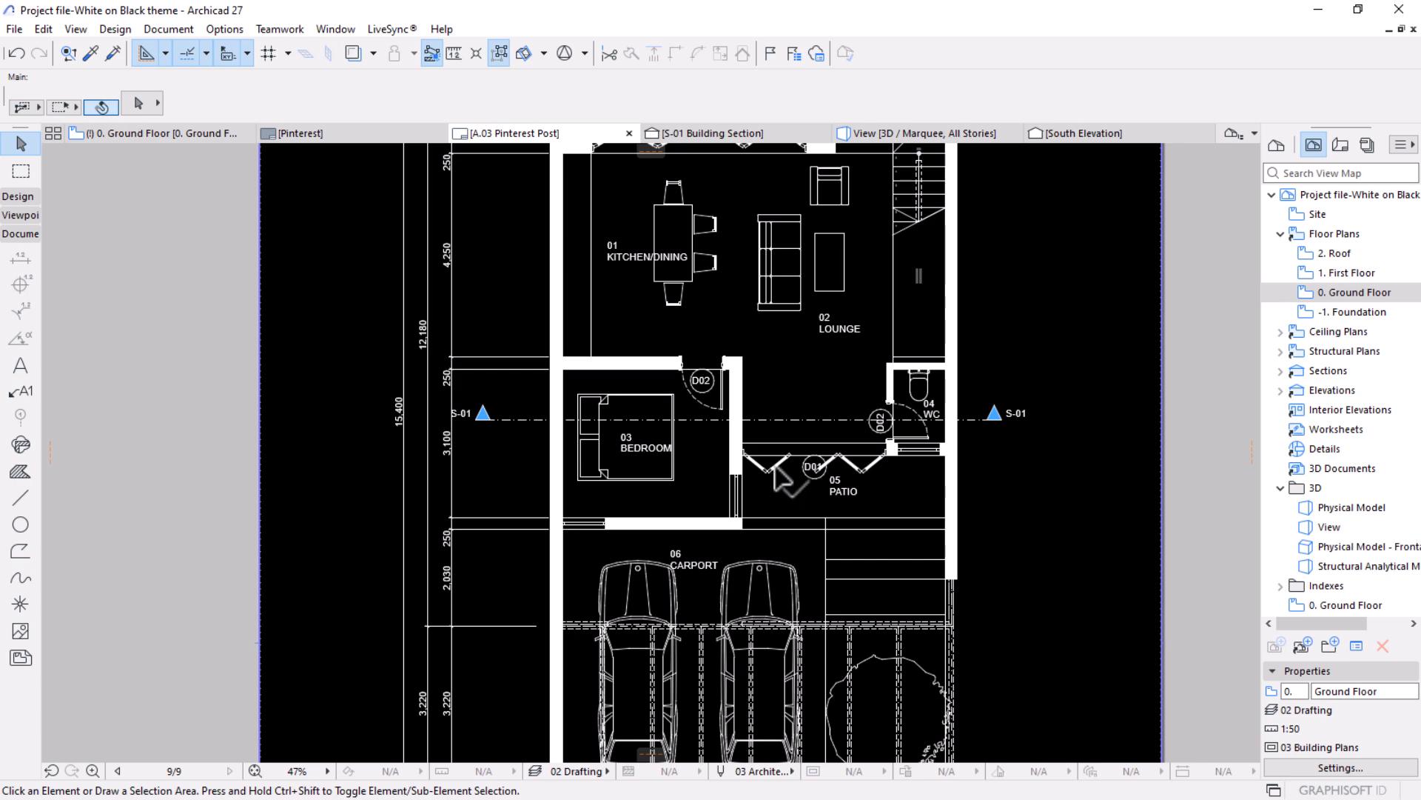
pyautogui.scroll(2, 775, 470)
pyautogui.moveTo(735, 509); pyautogui.dragTo(735, 374, button='middle')
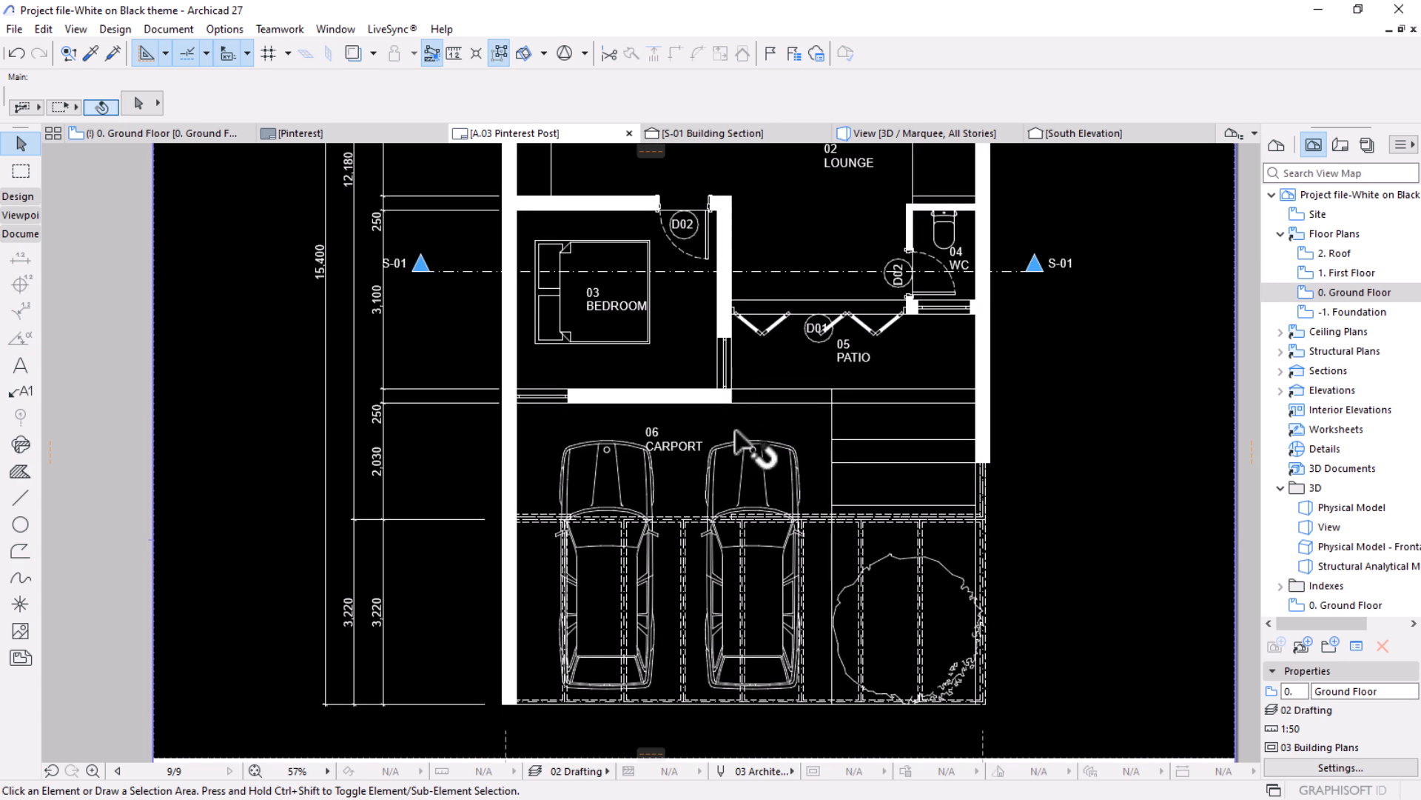
pyautogui.moveTo(740, 626); pyautogui.dragTo(756, 447, button='middle')
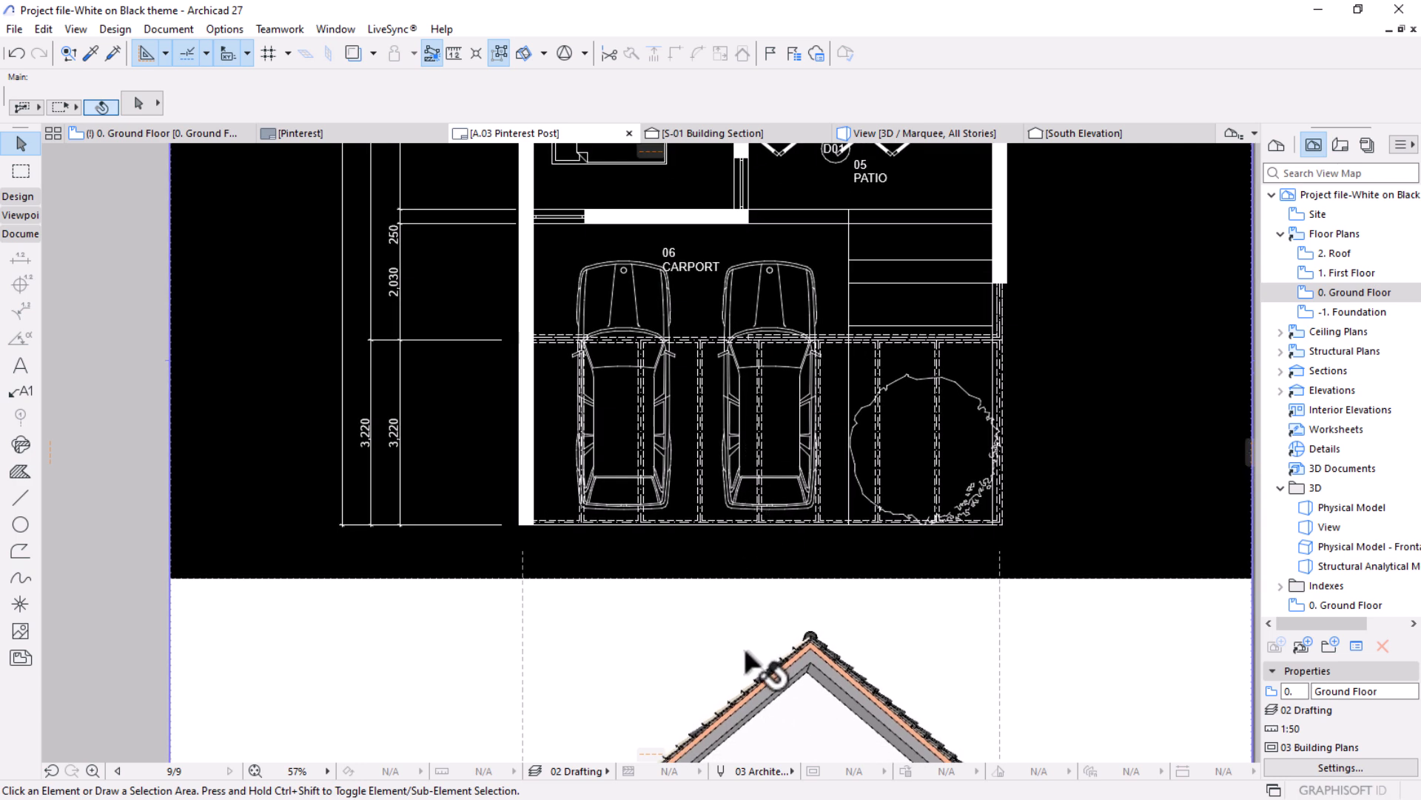
pyautogui.moveTo(740, 622); pyautogui.dragTo(747, 587, button='middle')
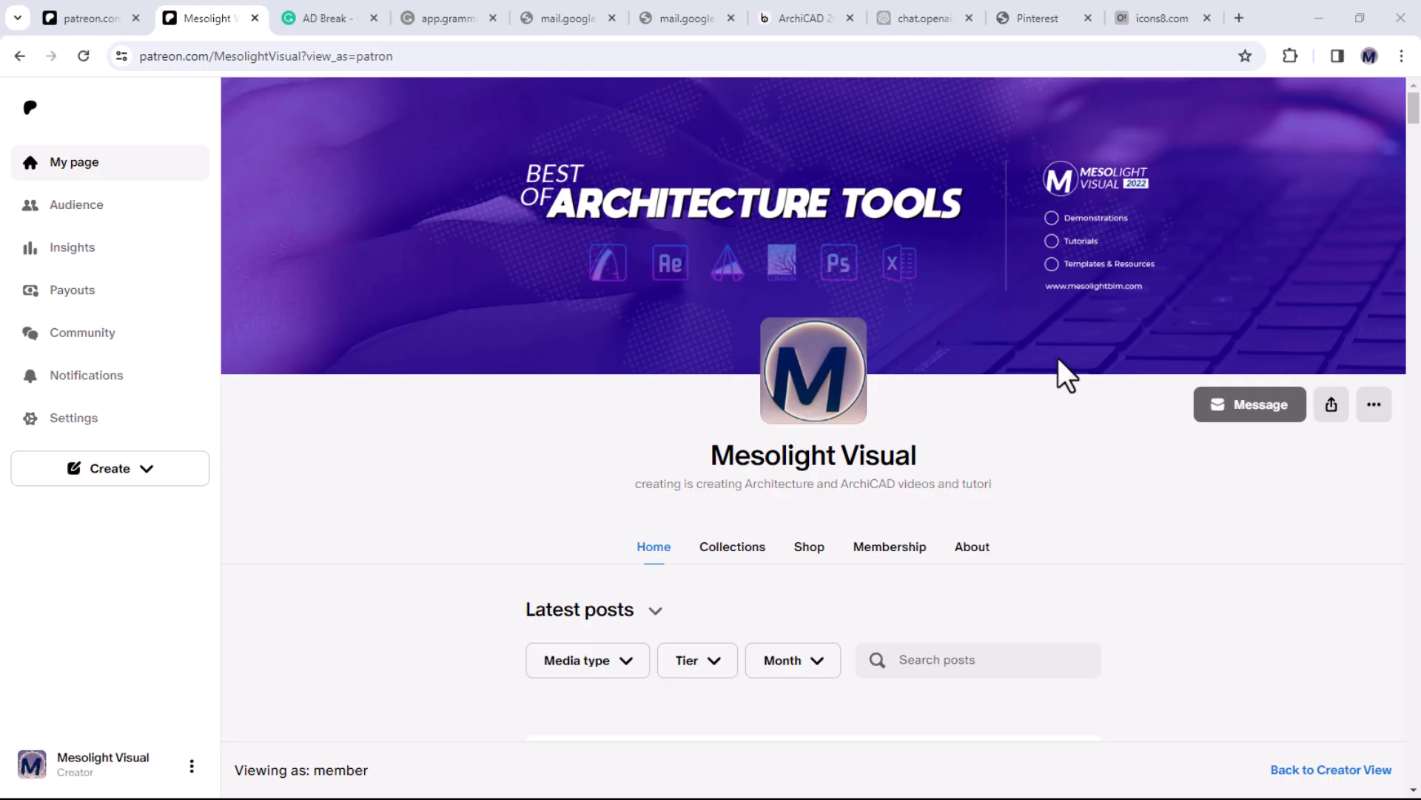
pyautogui.scroll(-3, 1059, 359)
# Switch to the browser and look through the latest posts on the Mesolight Visual Patreon page.
pyautogui.scroll(-3, 1059, 359)
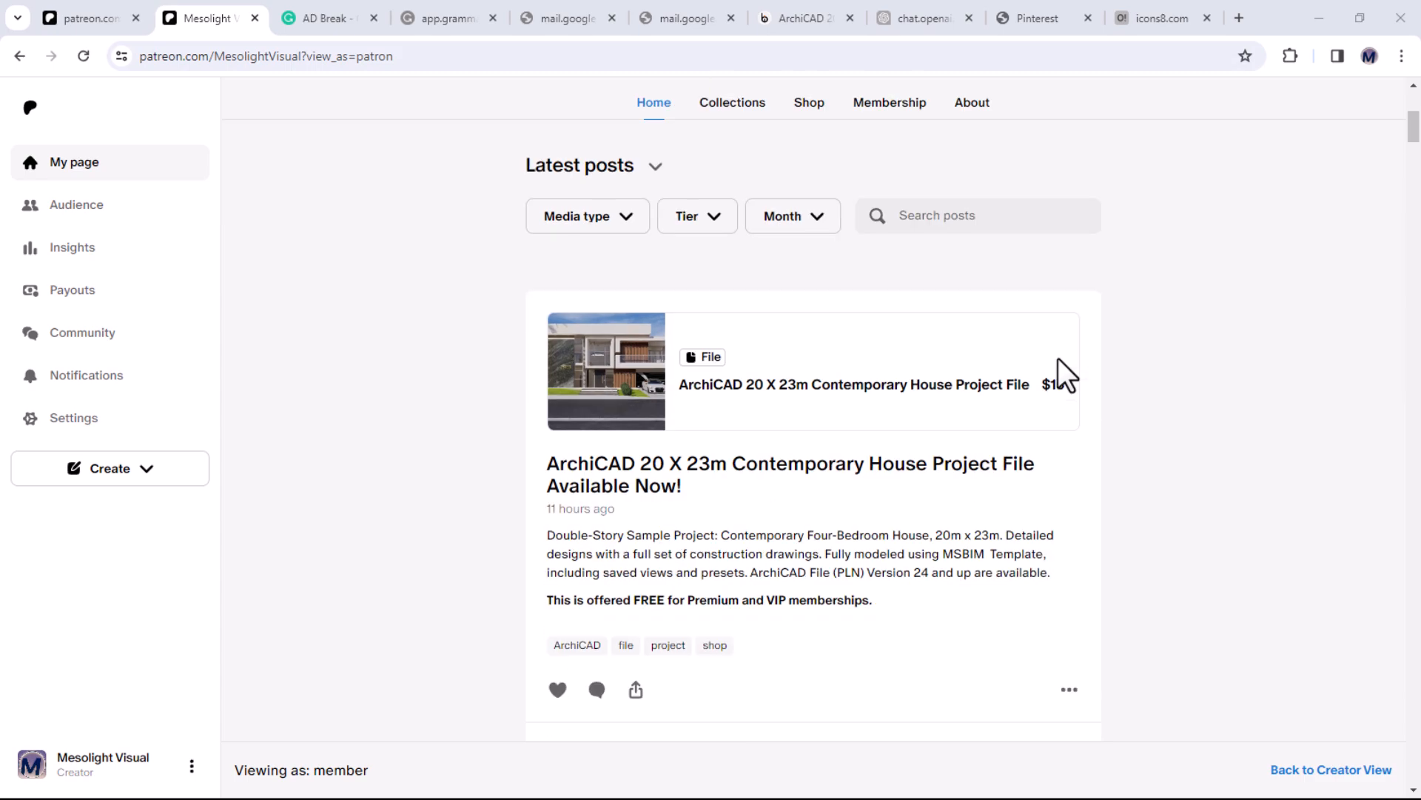
pyautogui.scroll(-6, 1059, 359)
pyautogui.scroll(-15, 1059, 358)
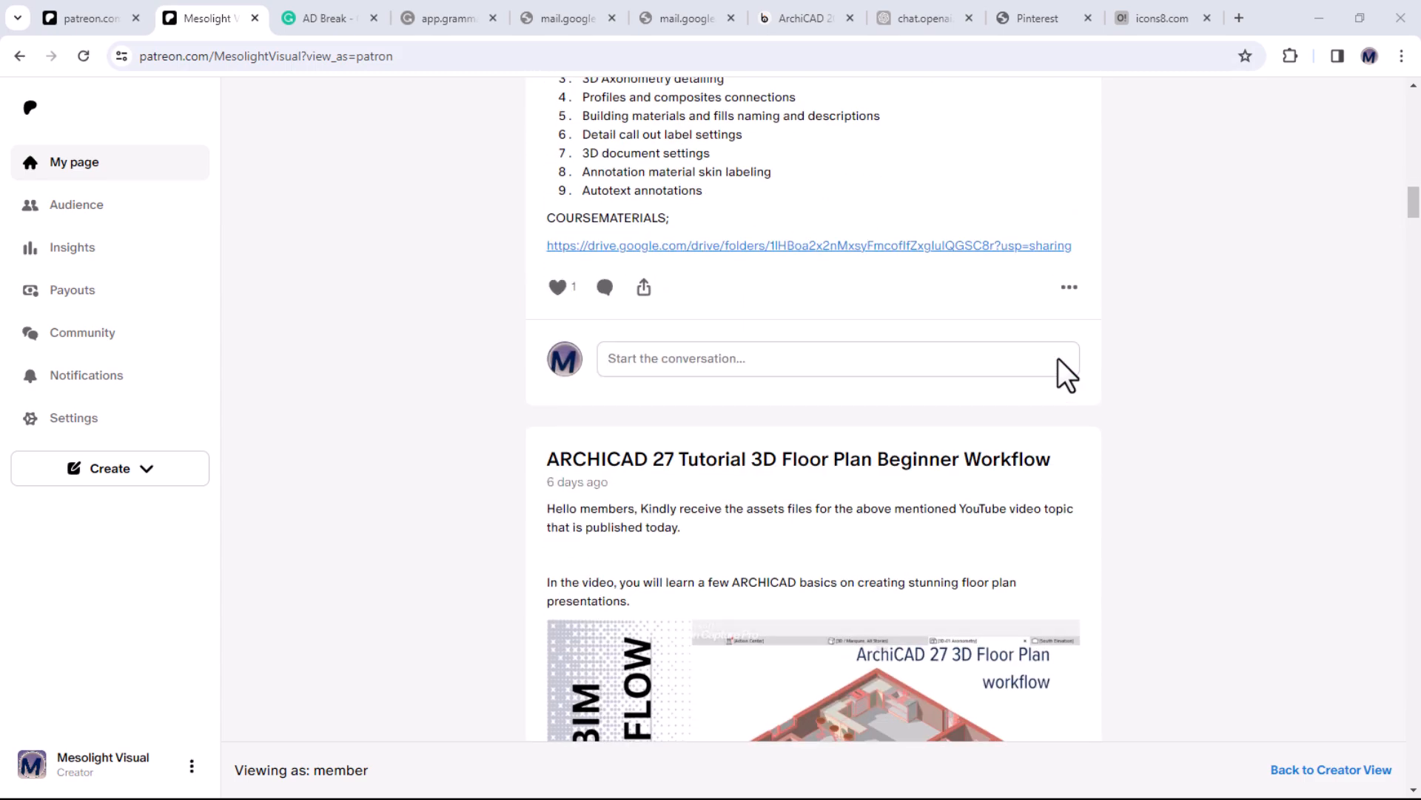
pyautogui.scroll(20, 1058, 357)
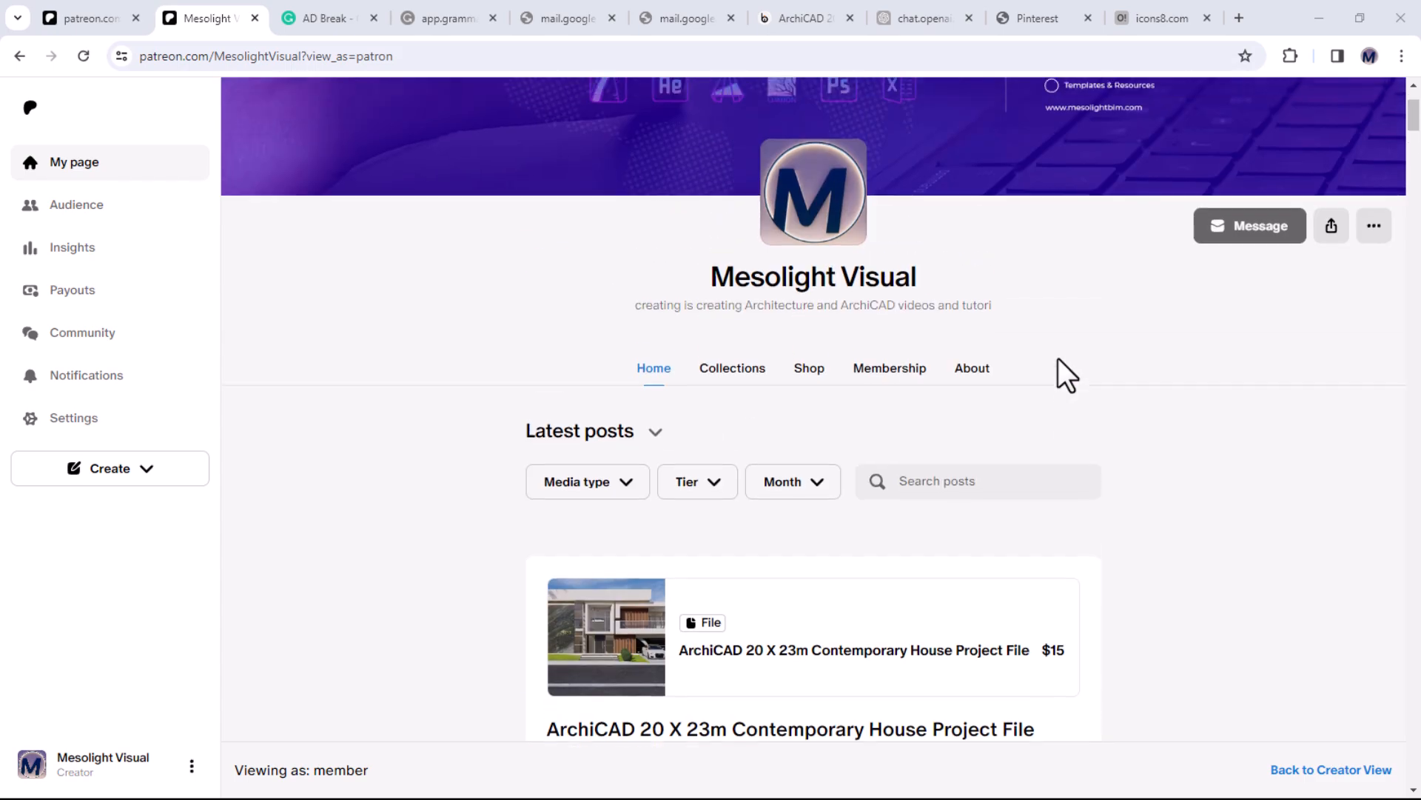
# Browse the products in the Mesolight Visual shop, and open the page's membership section.
pyautogui.click(811, 375)
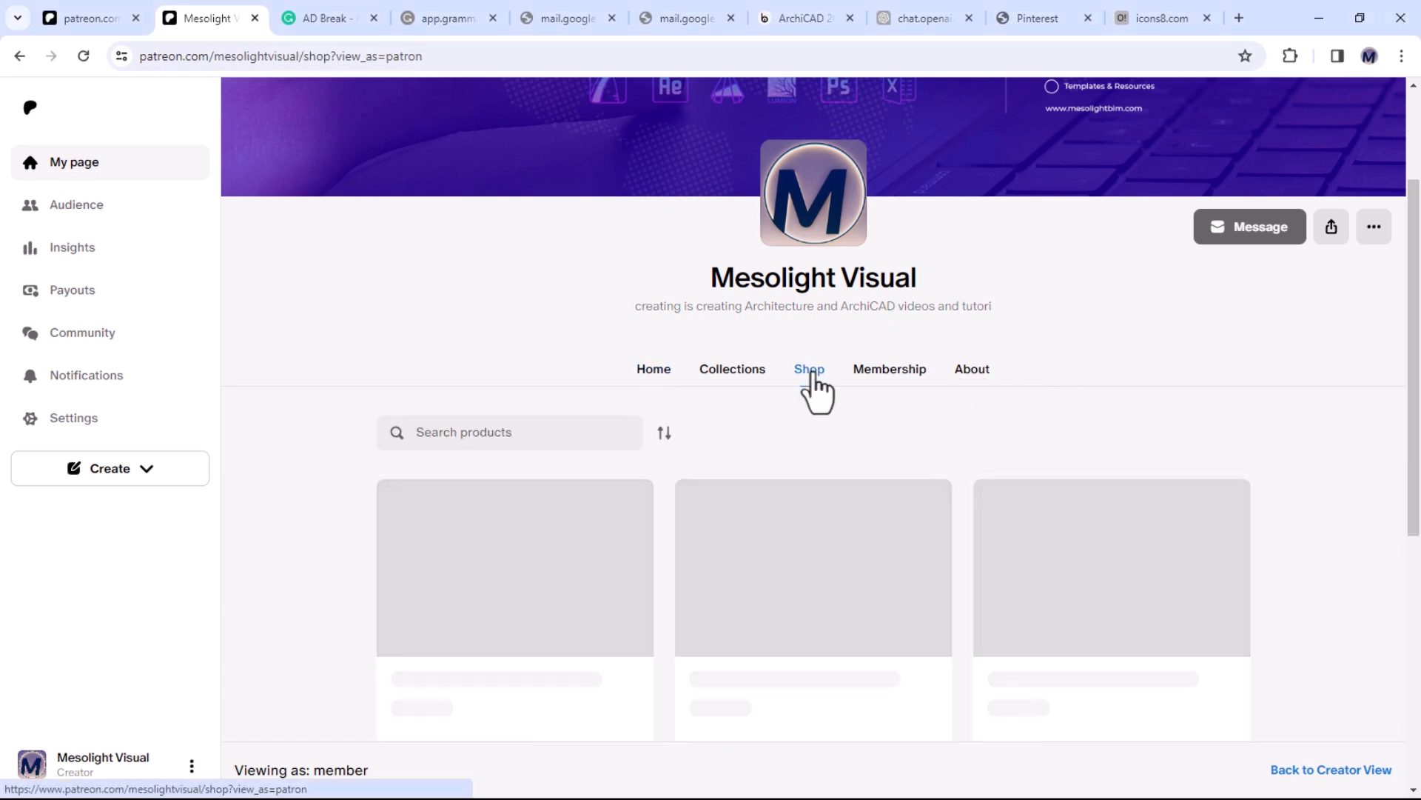
pyautogui.scroll(-5, 812, 378)
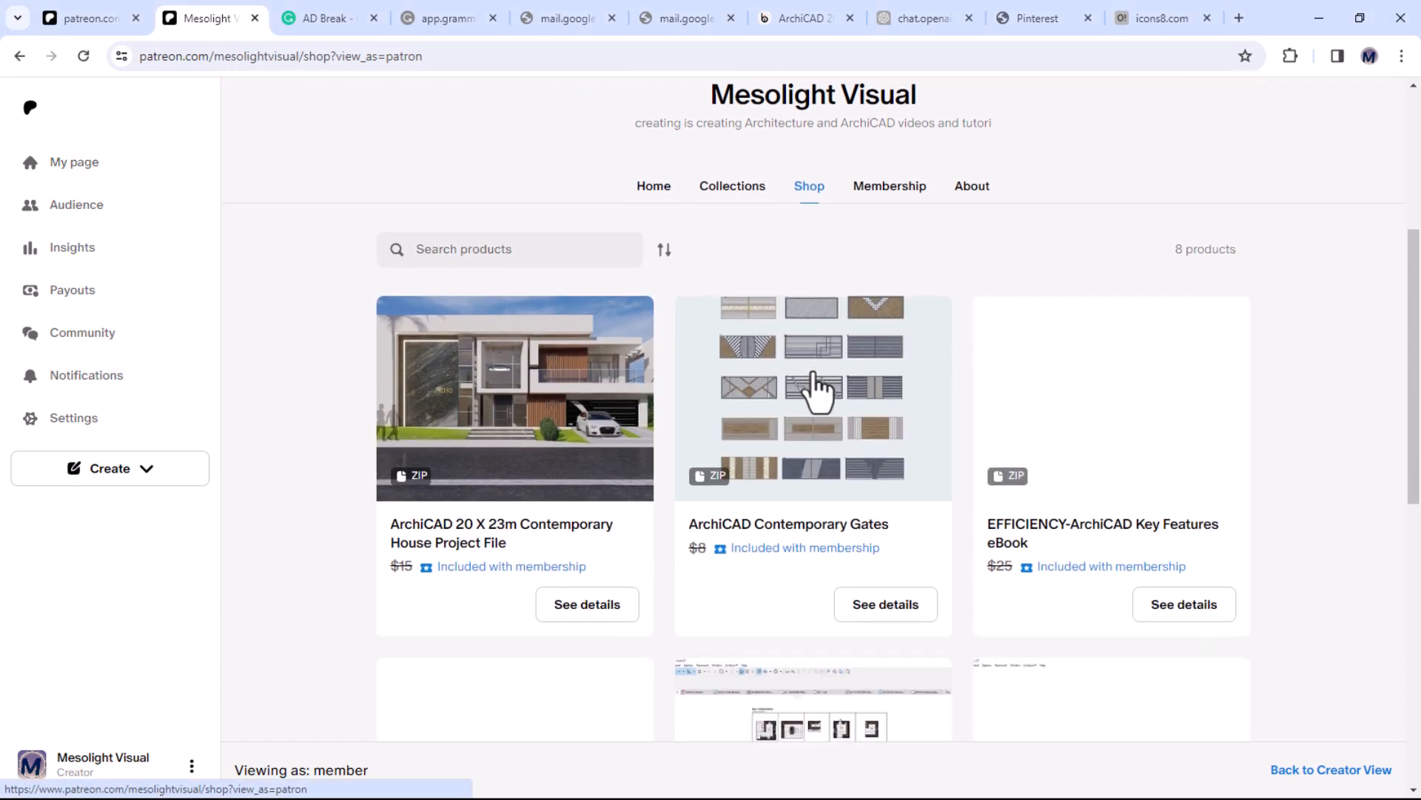
pyautogui.scroll(-1, 816, 372)
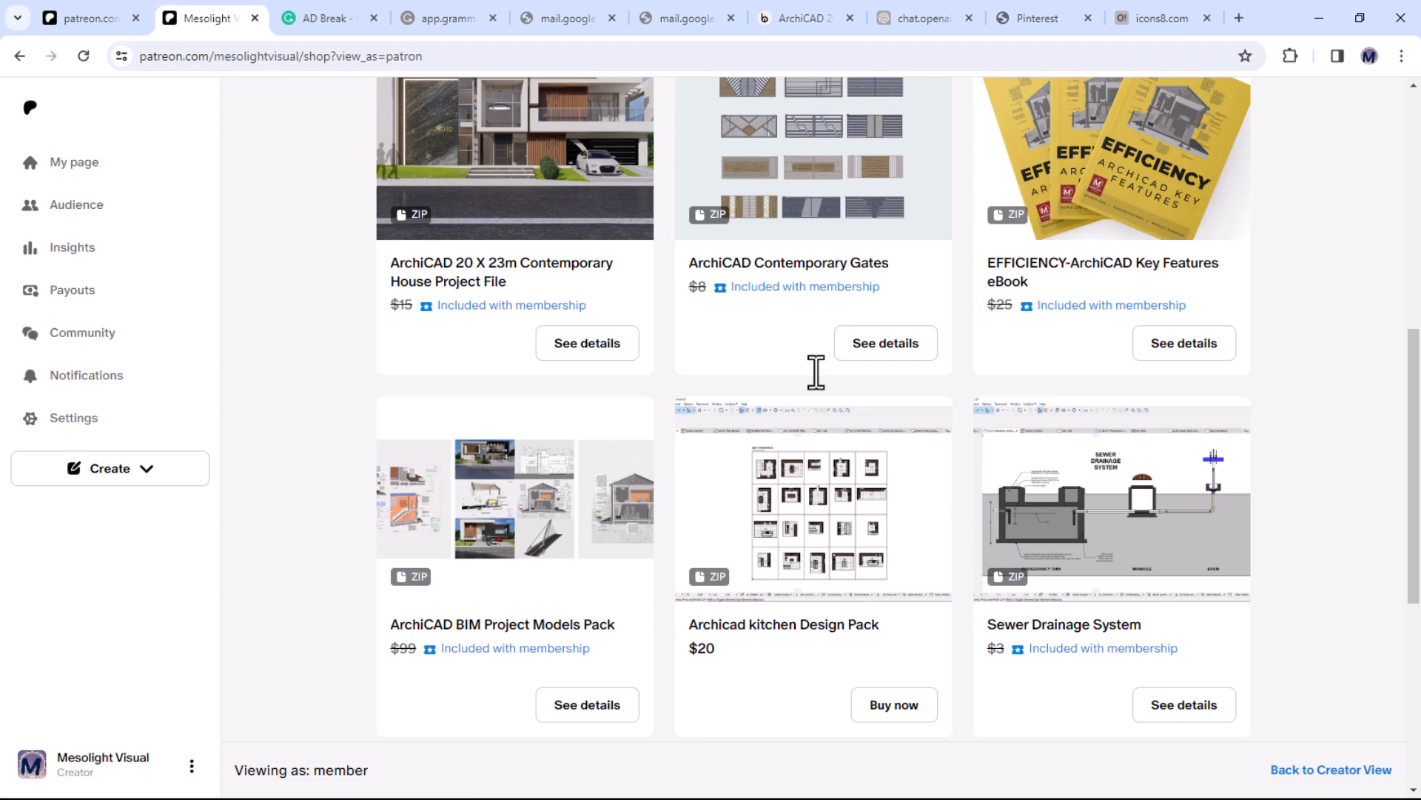
pyautogui.scroll(-1, 813, 370)
pyautogui.scroll(2, 813, 370)
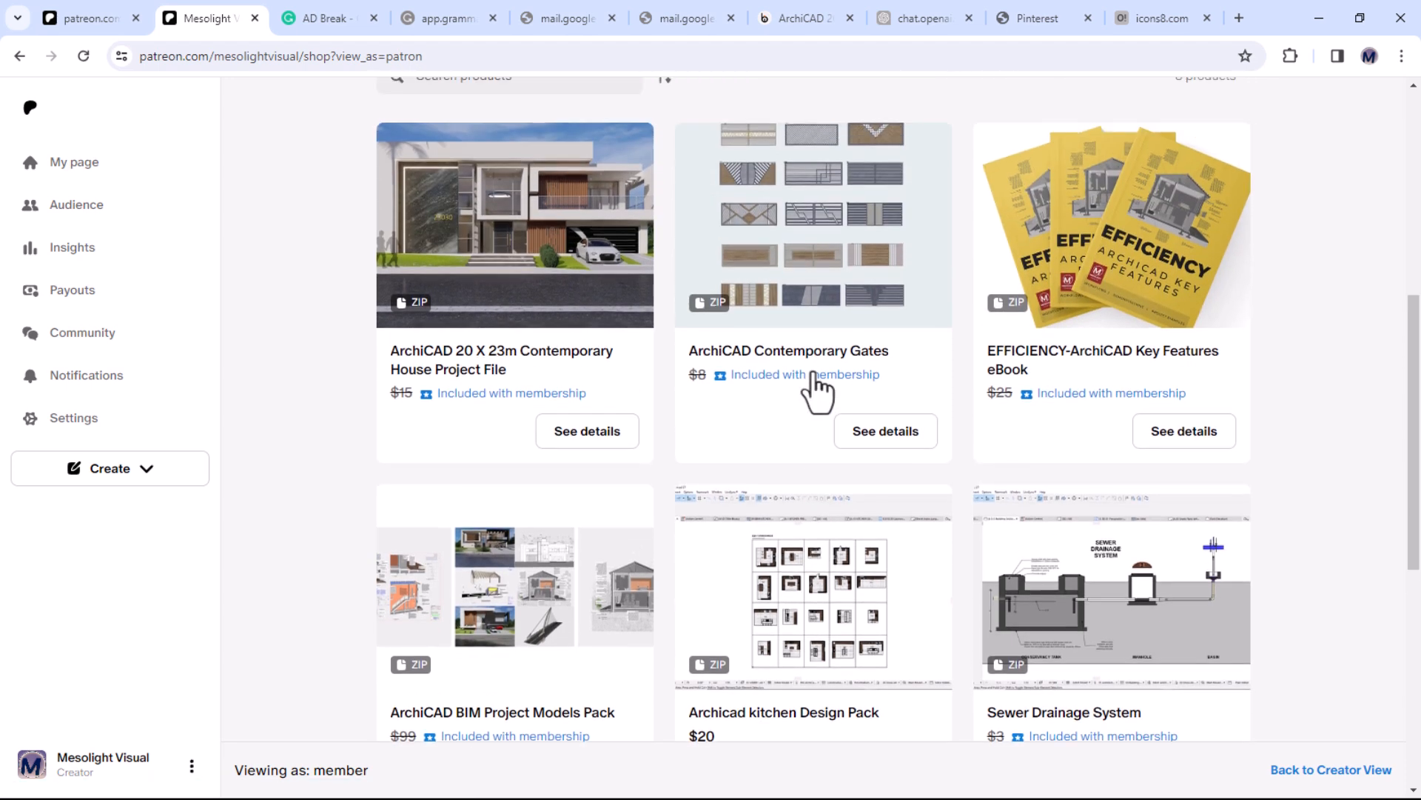
pyautogui.scroll(5, 823, 408)
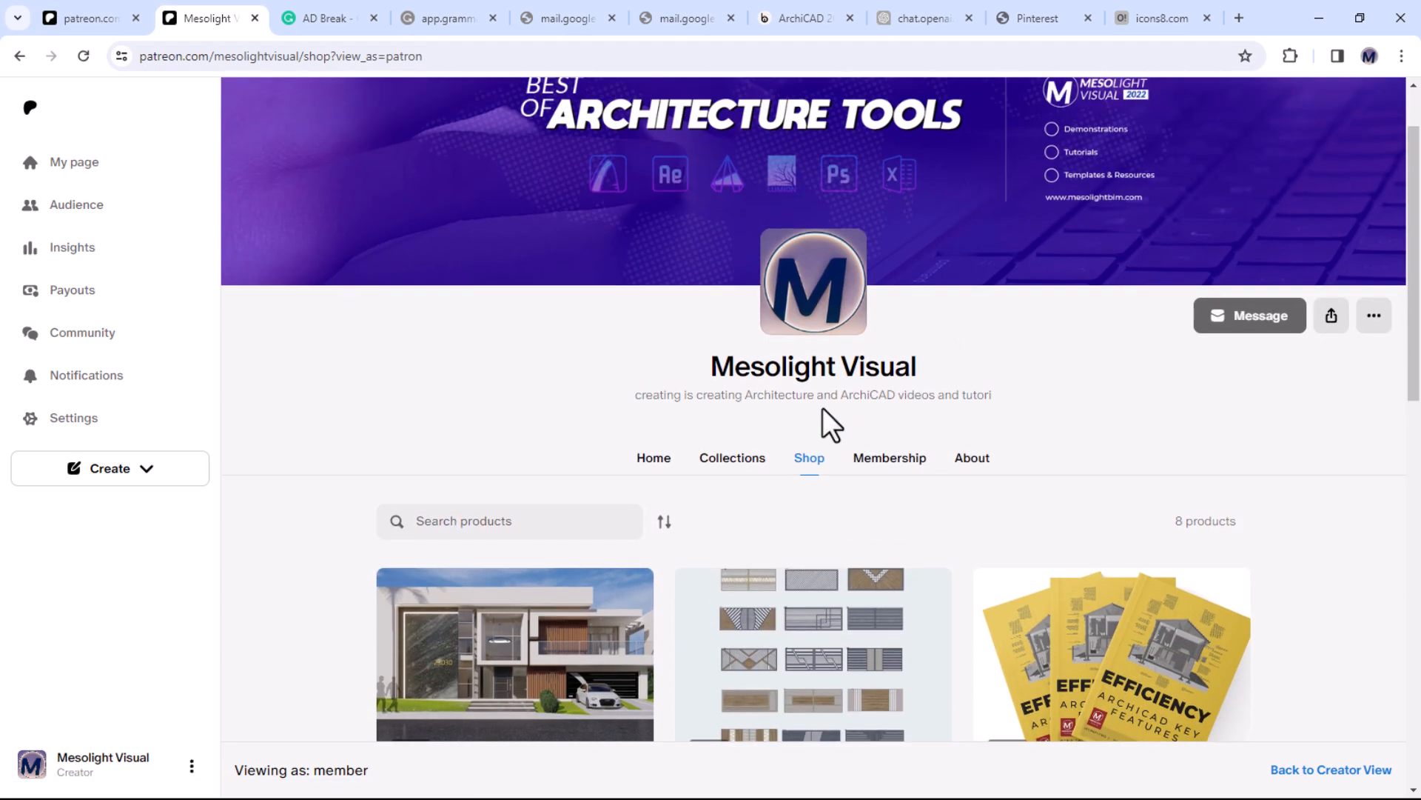
pyautogui.click(890, 465)
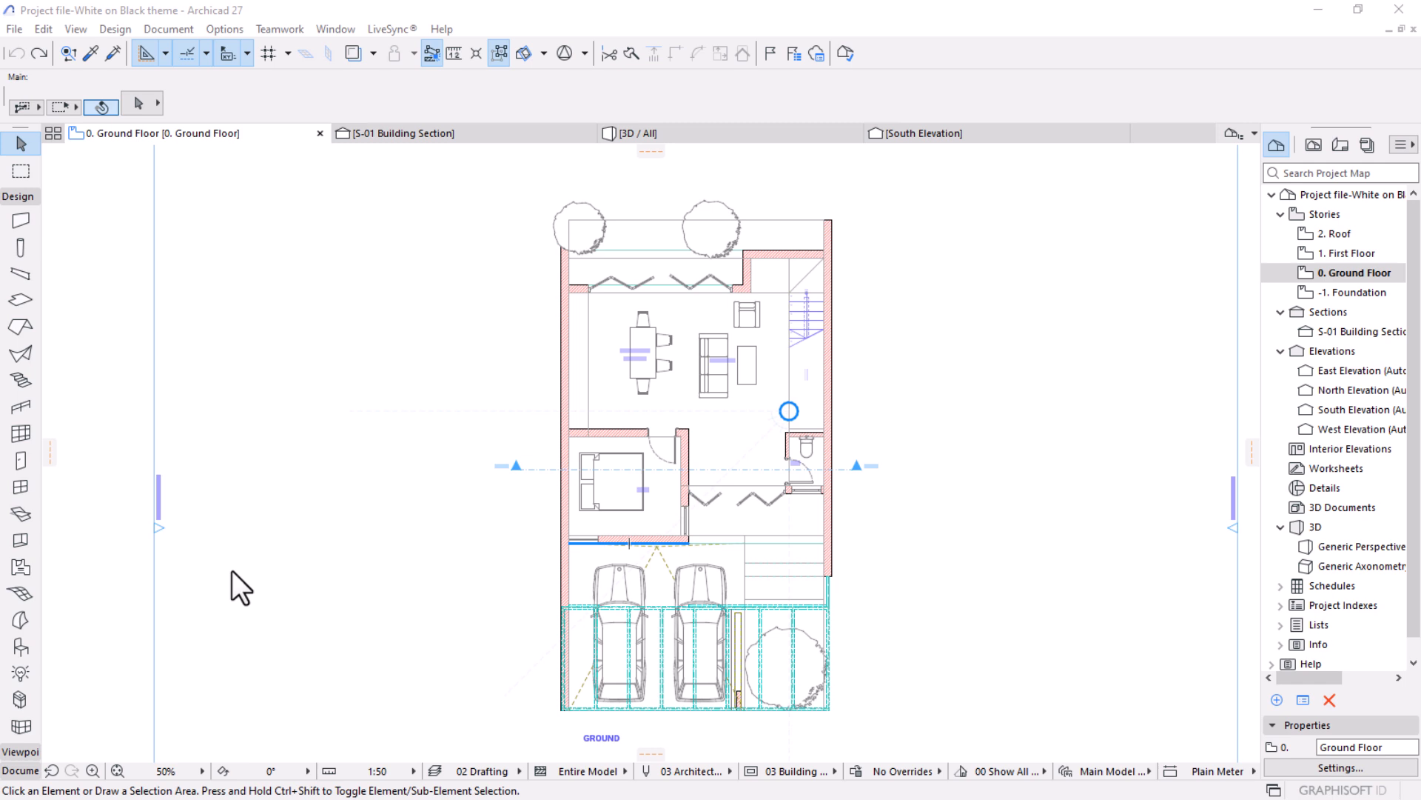
# In the Archicad ground floor plan, move the KITCHEN/DINING text clear of the dining table, to the table's left side.
pyautogui.scroll(2, 644, 592)
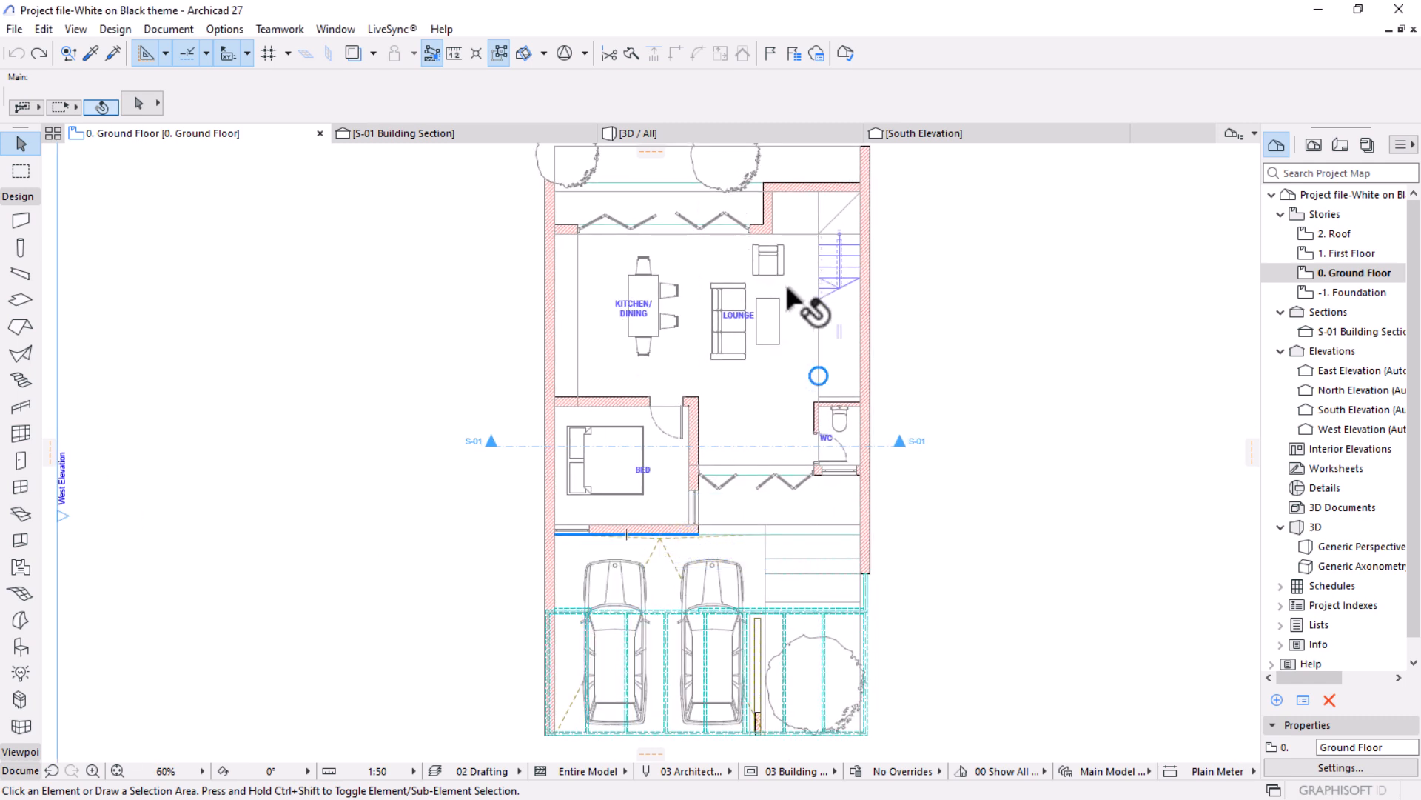
pyautogui.moveTo(755, 348); pyautogui.dragTo(784, 445, button='middle')
pyautogui.scroll(1, 763, 409)
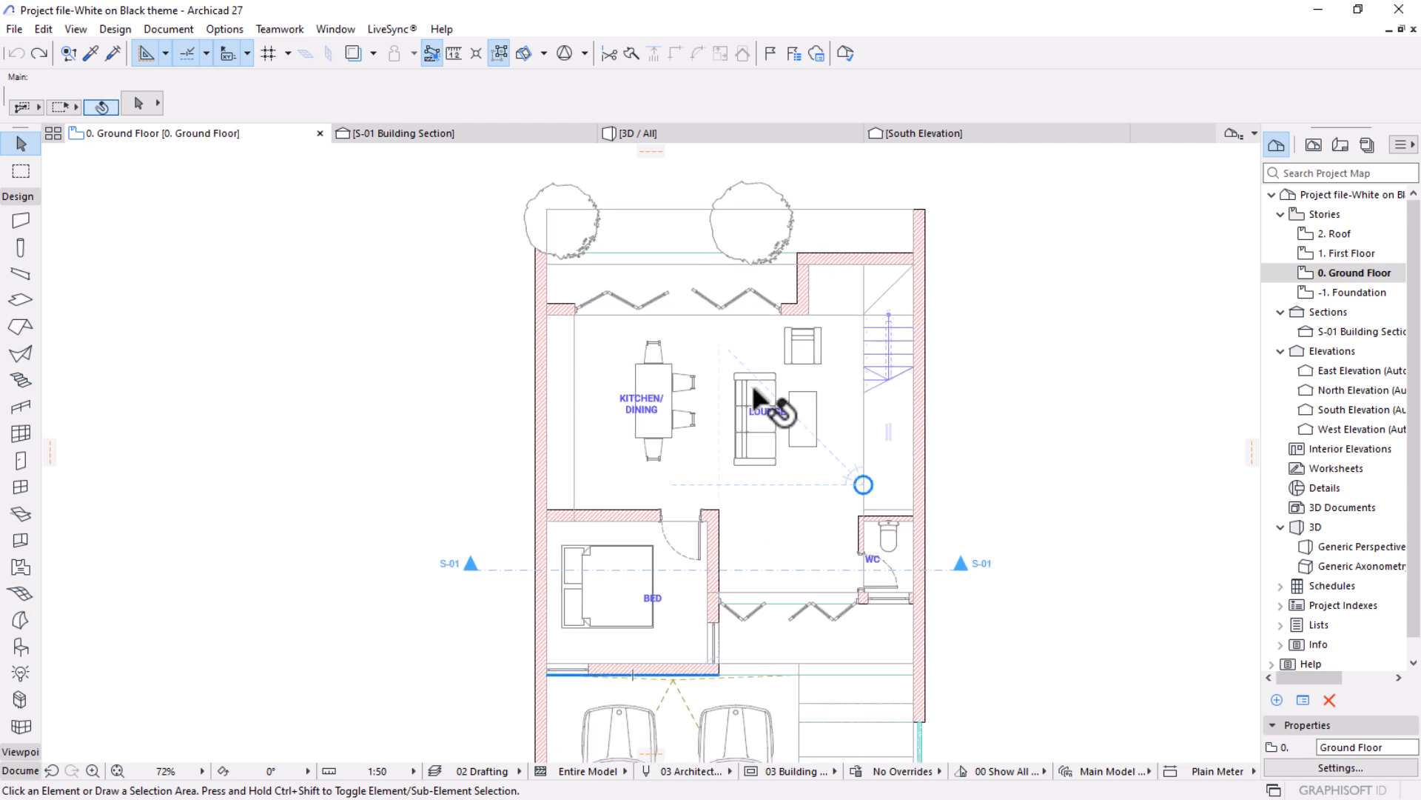
pyautogui.scroll(3, 622, 403)
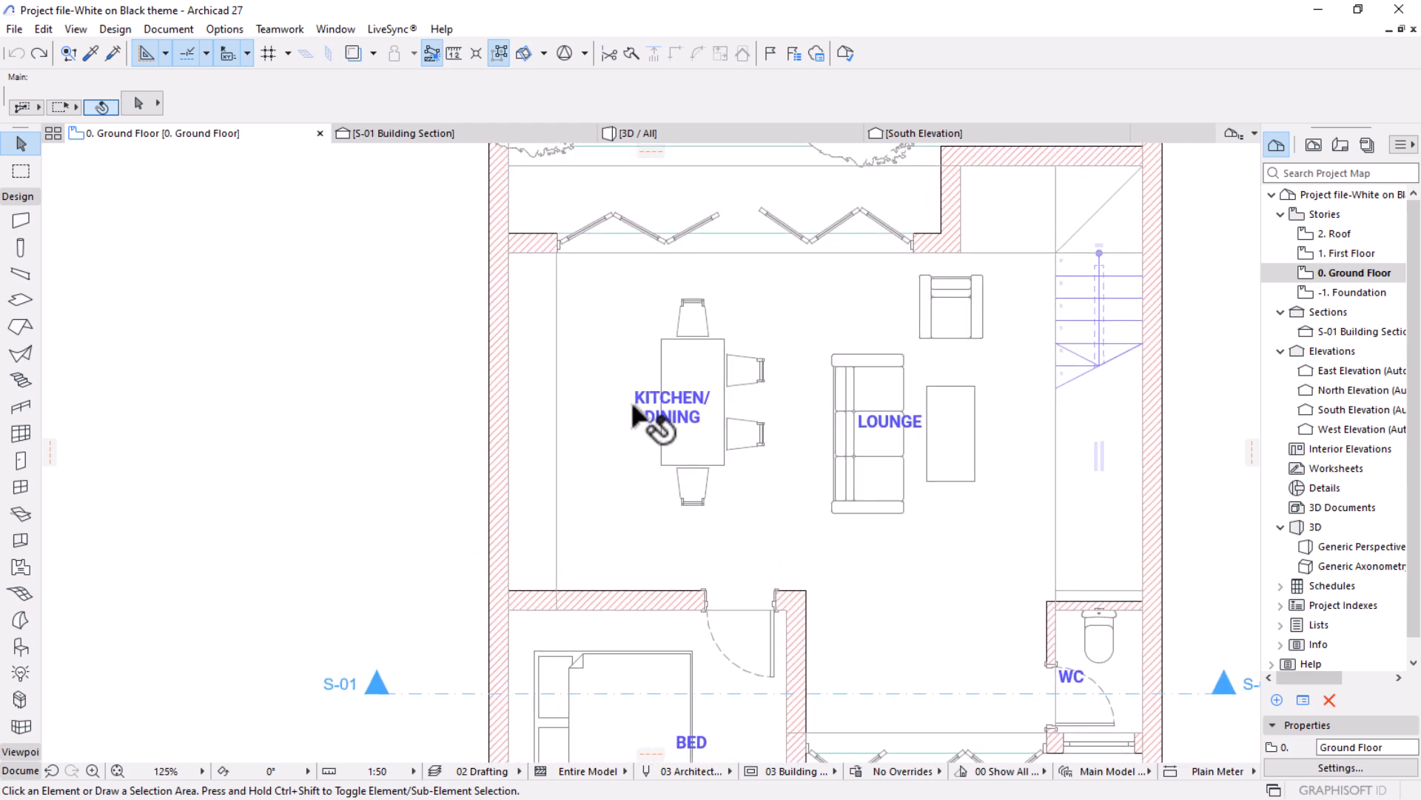
pyautogui.click(672, 413)
pyautogui.moveTo(669, 402); pyautogui.dragTo(619, 401)
# Move the LOUNGE text off the sofa to the free floor just below the coffee table, leaving it deselected.
pyautogui.click(890, 424)
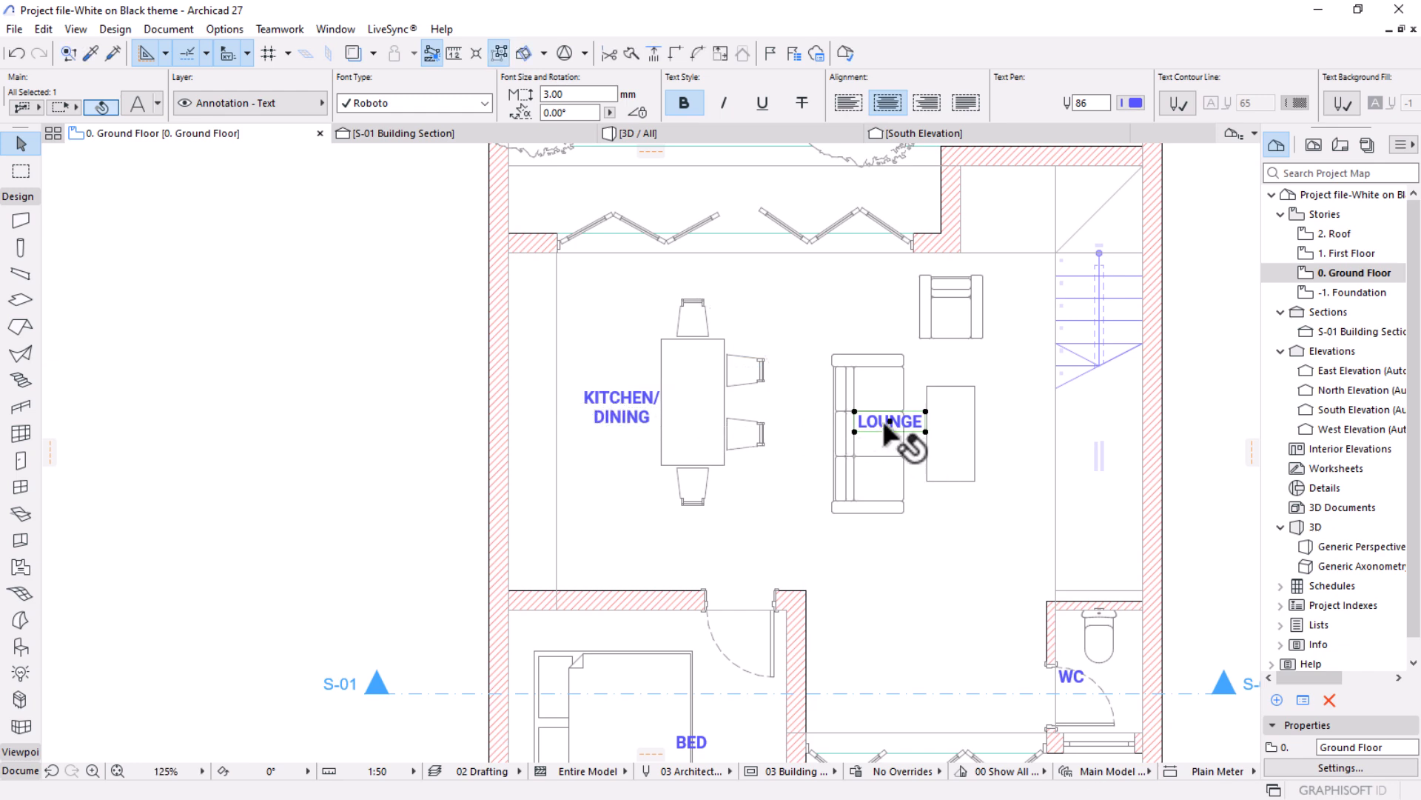
pyautogui.moveTo(886, 416); pyautogui.dragTo(962, 520)
pyautogui.scroll(-5, 841, 492)
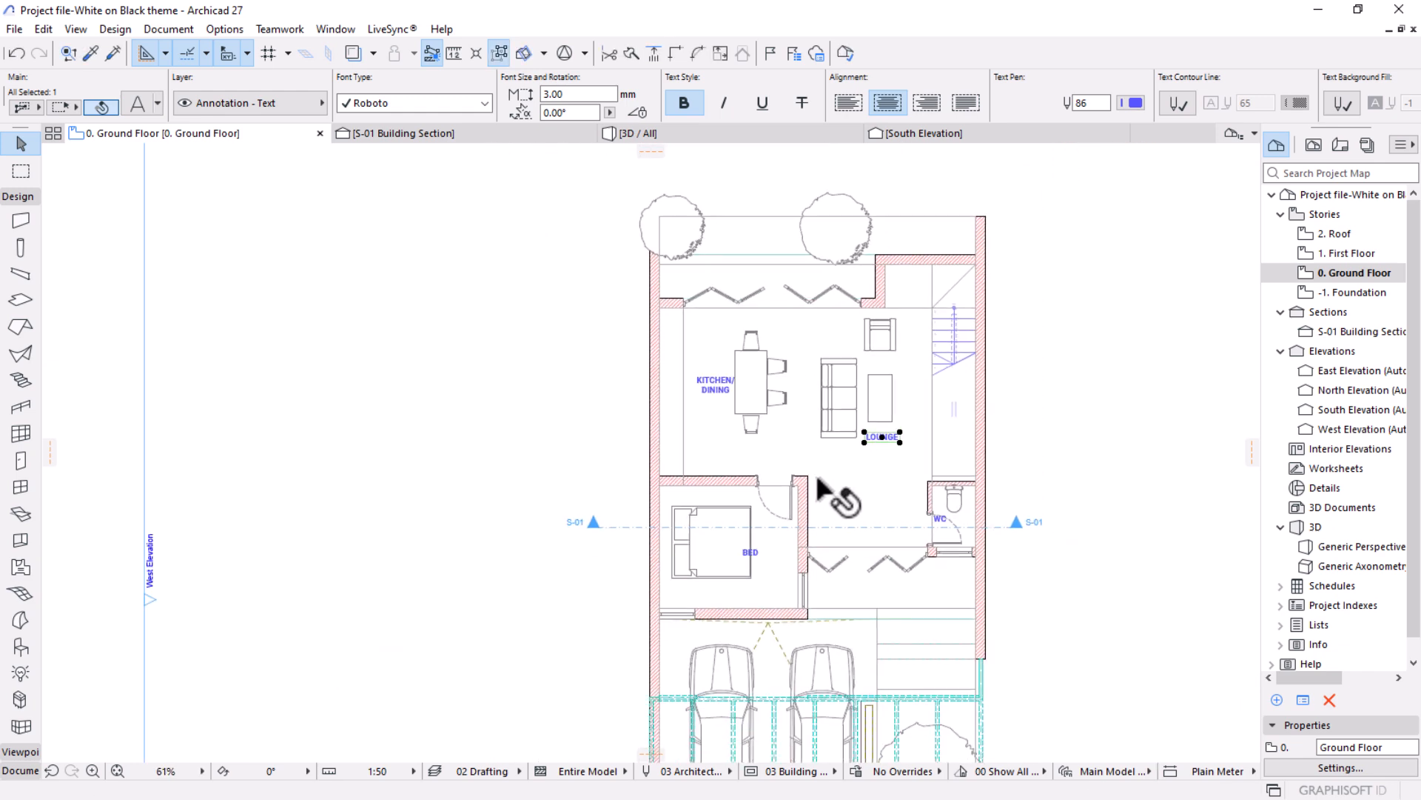
pyautogui.scroll(1, 744, 278)
pyautogui.moveTo(744, 278); pyautogui.dragTo(739, 350, button='middle')
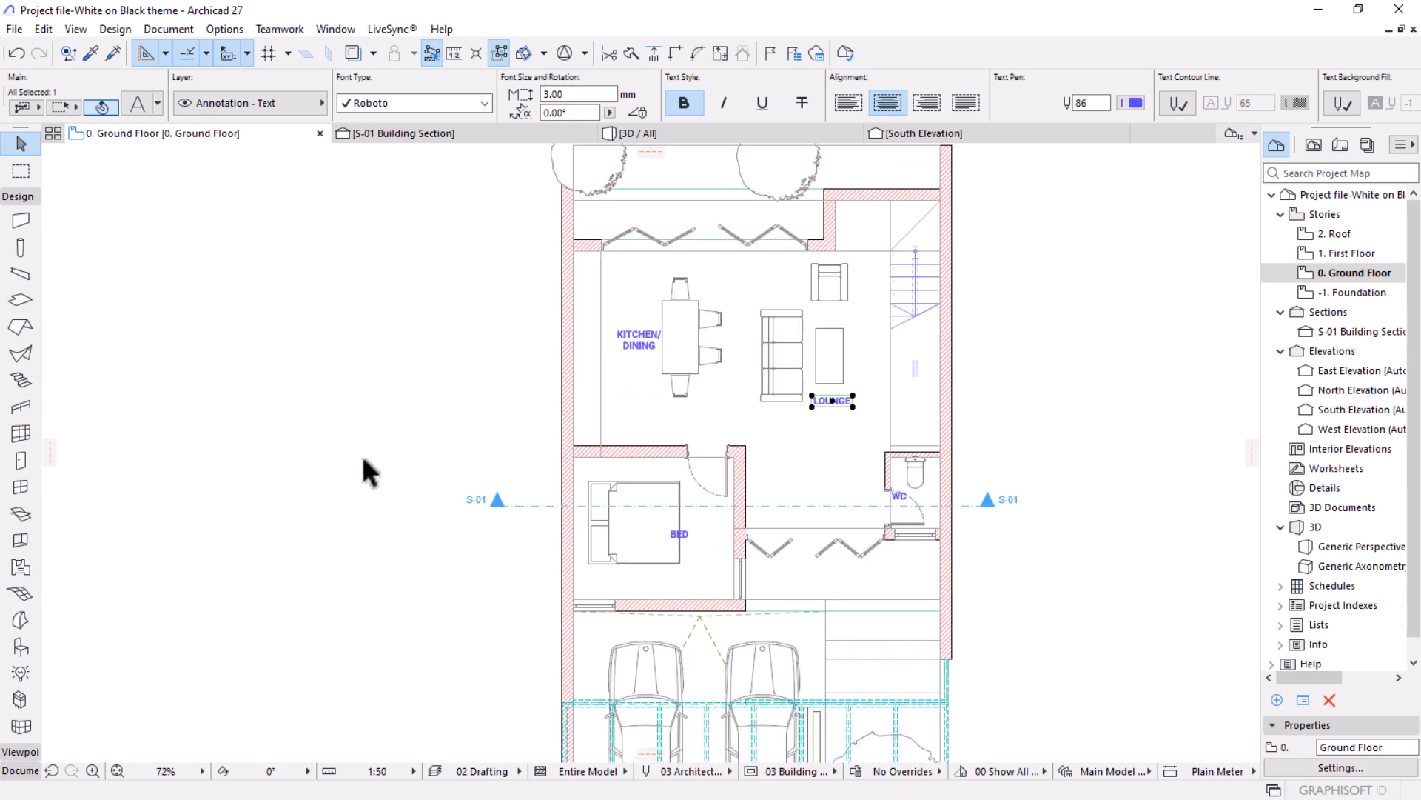
pyautogui.click(390, 452)
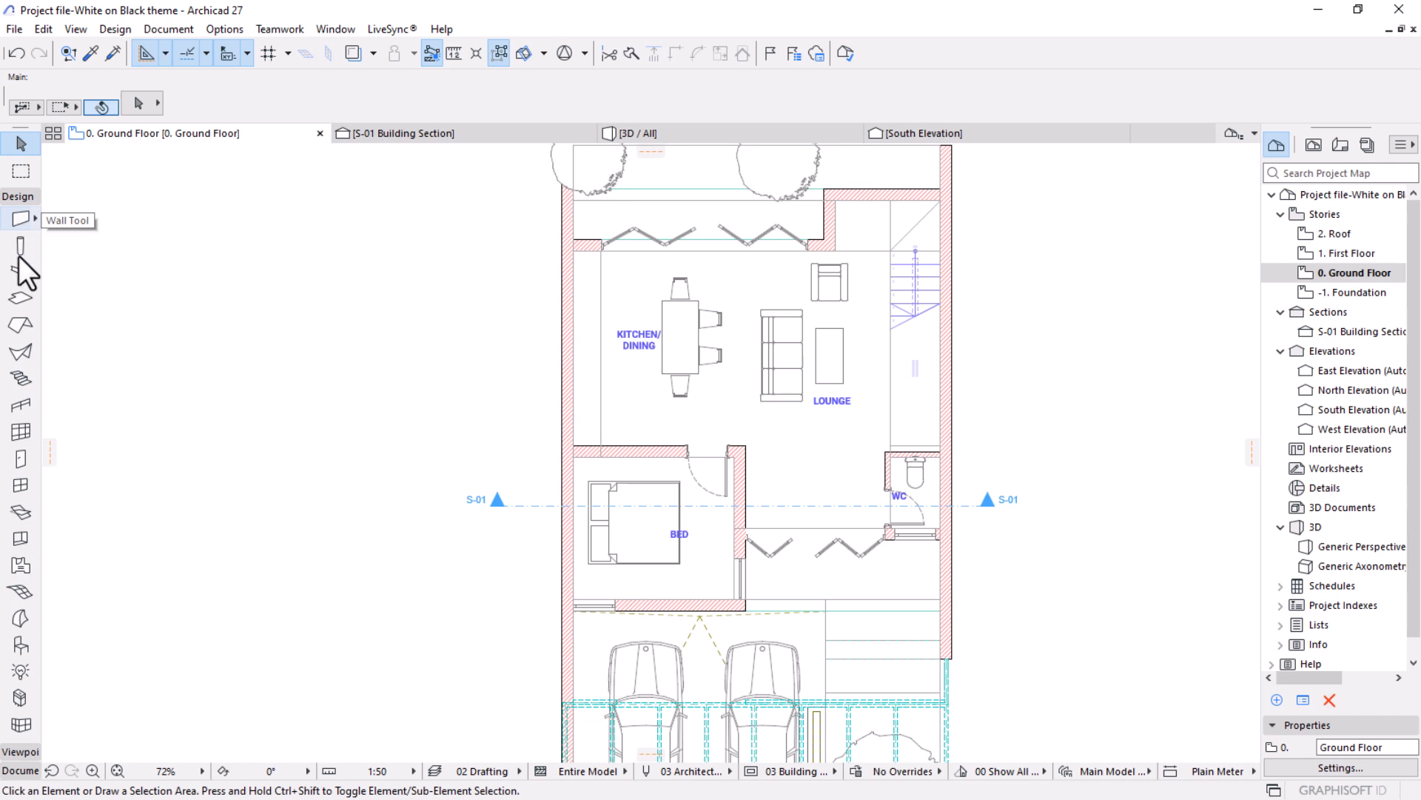
# Activate the Zone tool and examine the enclosed bedroom and the open-plan kitchen/dining and lounge area.
pyautogui.click(20, 567)
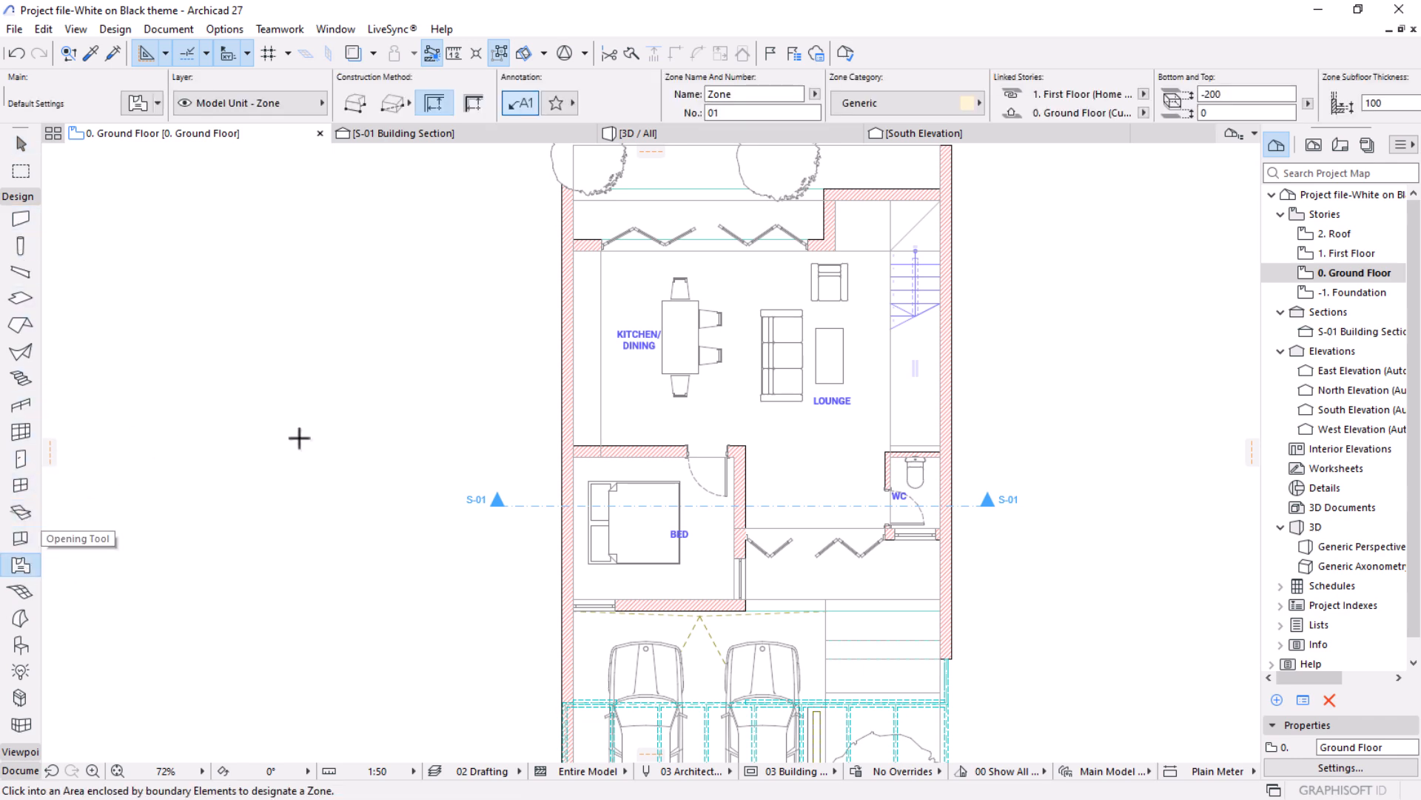
pyautogui.scroll(4, 633, 325)
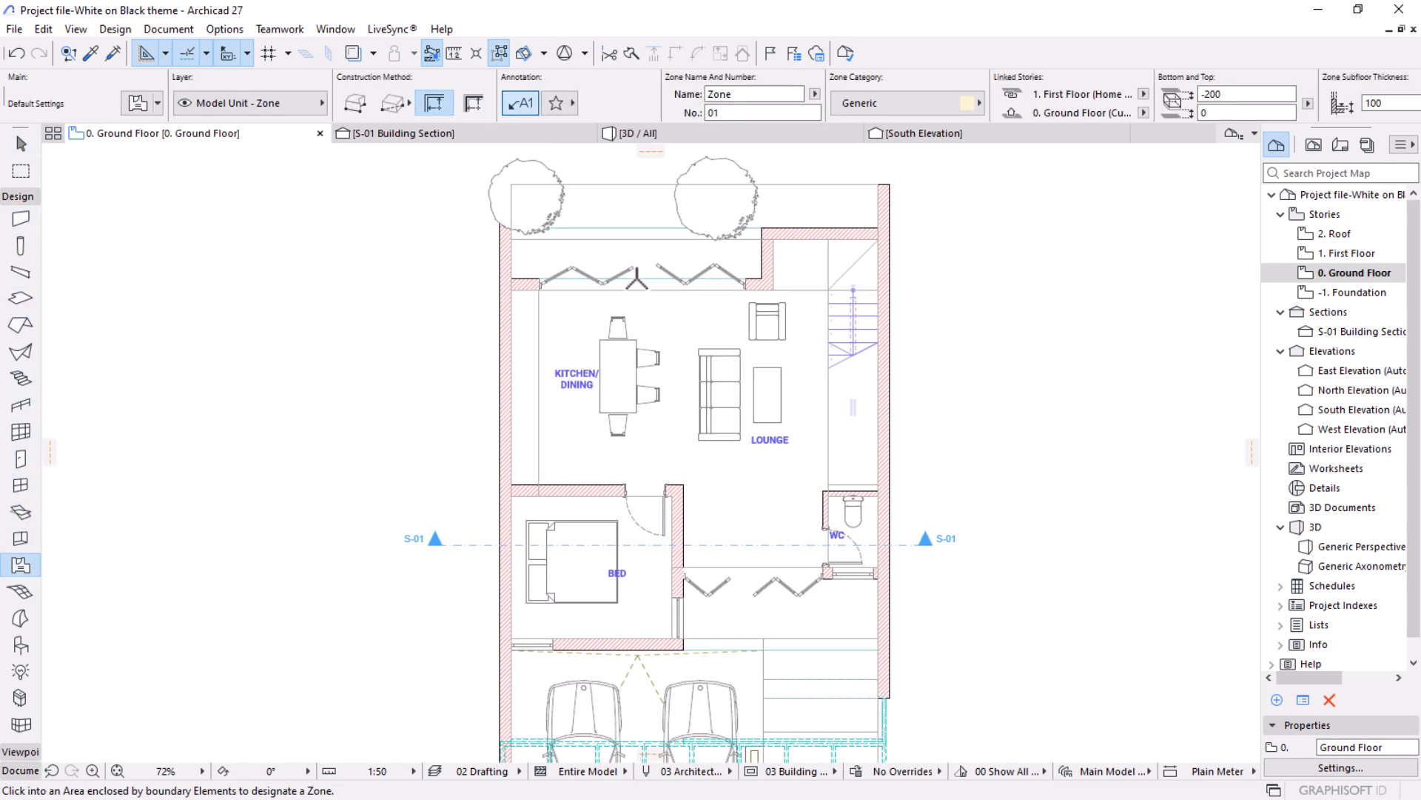
pyautogui.scroll(1, 607, 340)
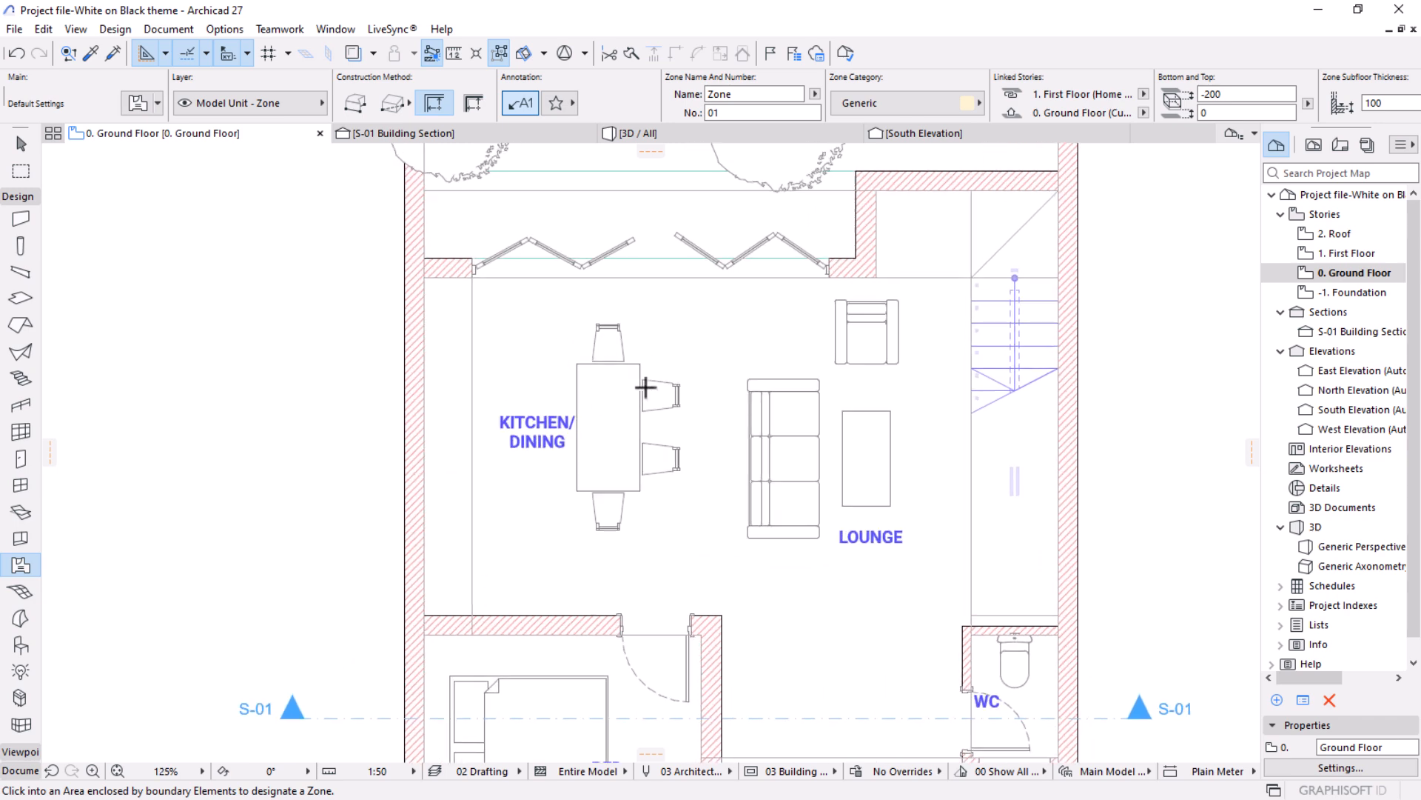
pyautogui.scroll(1, 590, 437)
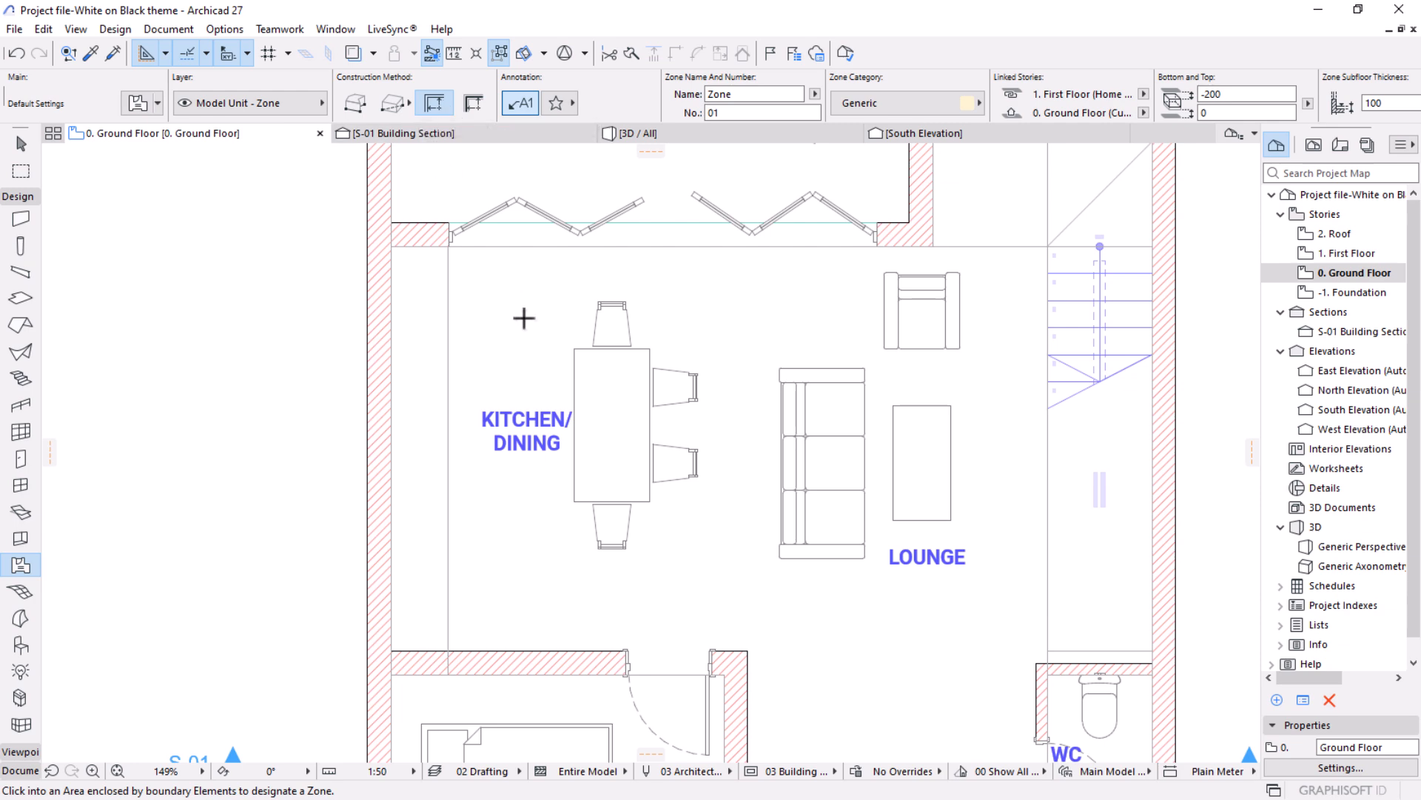
pyautogui.scroll(-3, 673, 353)
pyautogui.scroll(5, 559, 737)
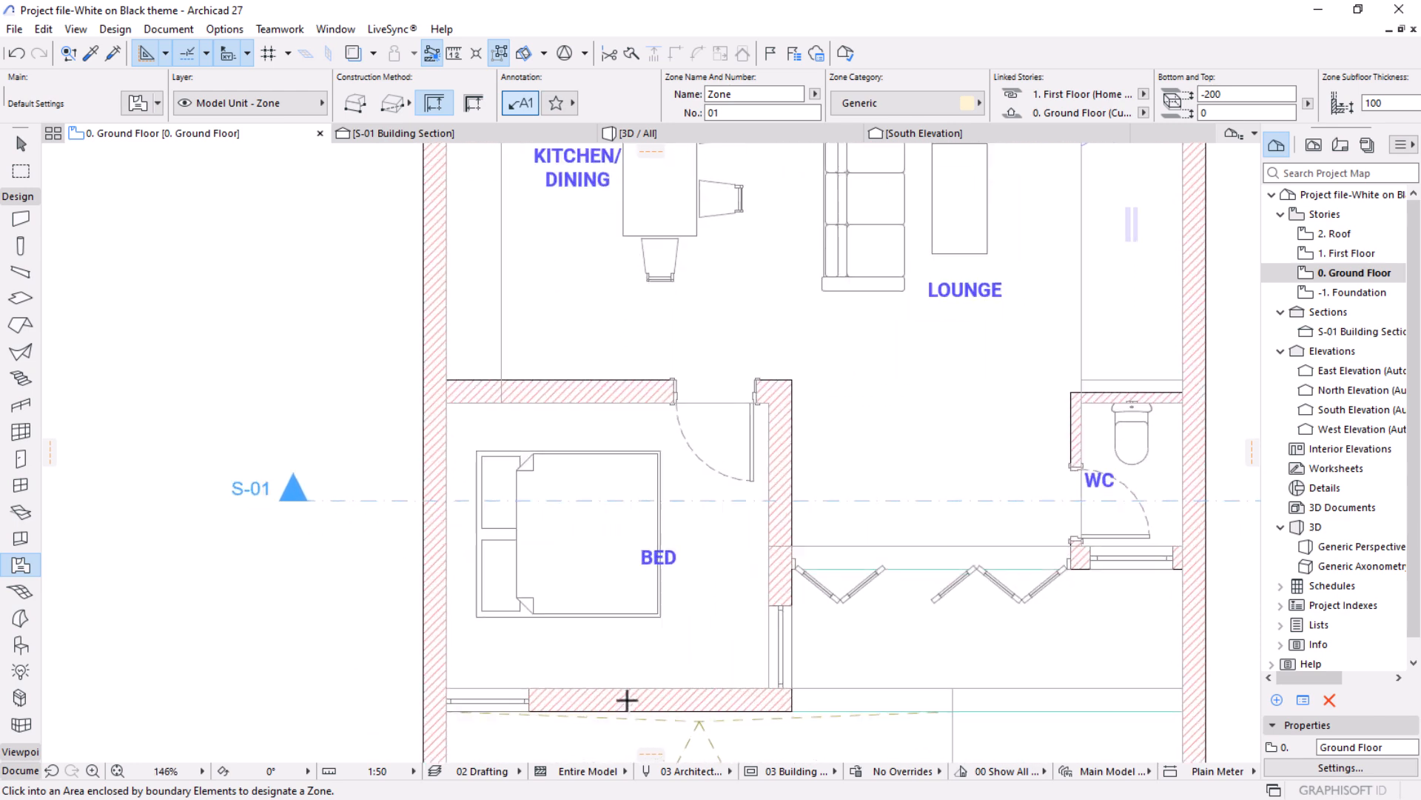
pyautogui.scroll(2, 655, 597)
pyautogui.moveTo(669, 570); pyautogui.dragTo(721, 485, button='middle')
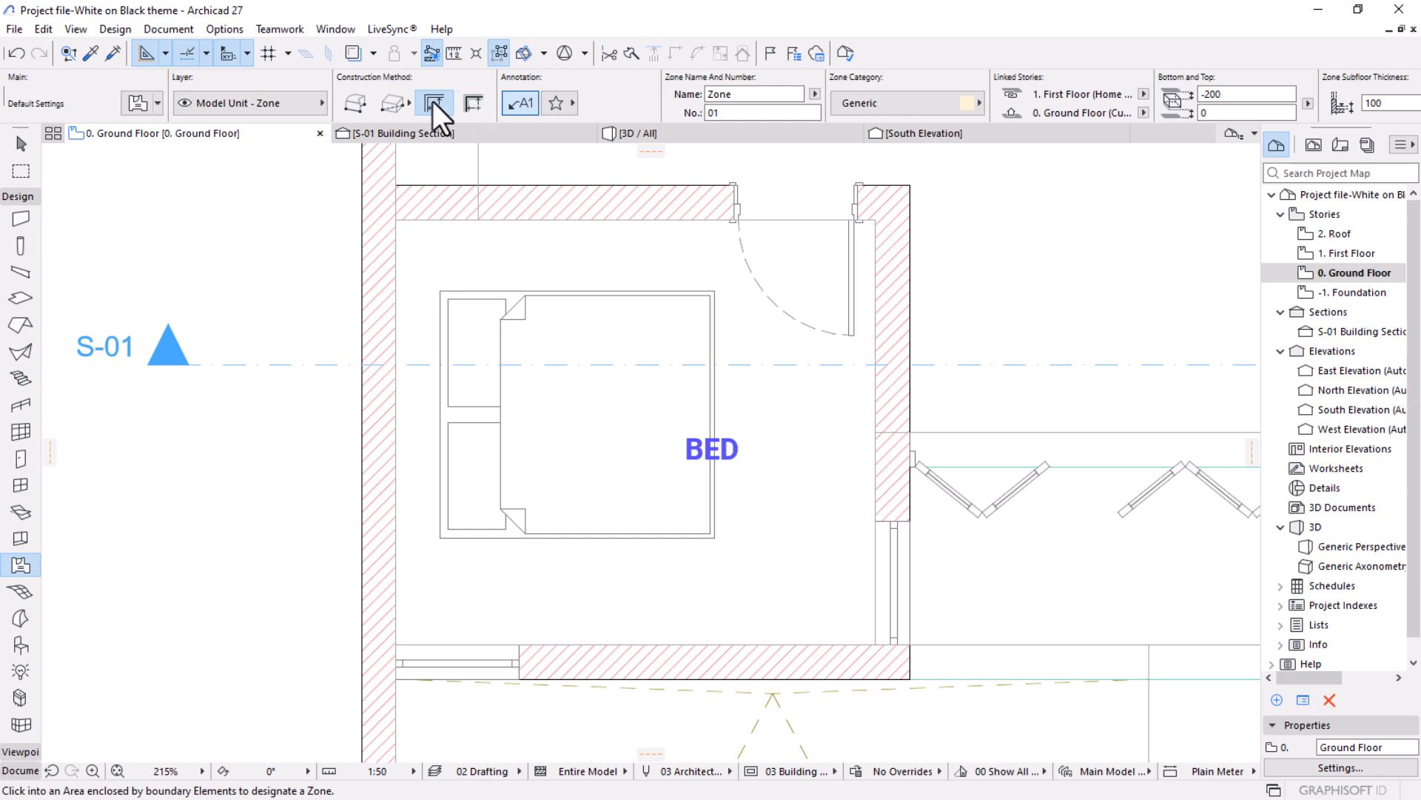
pyautogui.scroll(-5, 553, 571)
pyautogui.moveTo(573, 442); pyautogui.dragTo(558, 540, button='middle')
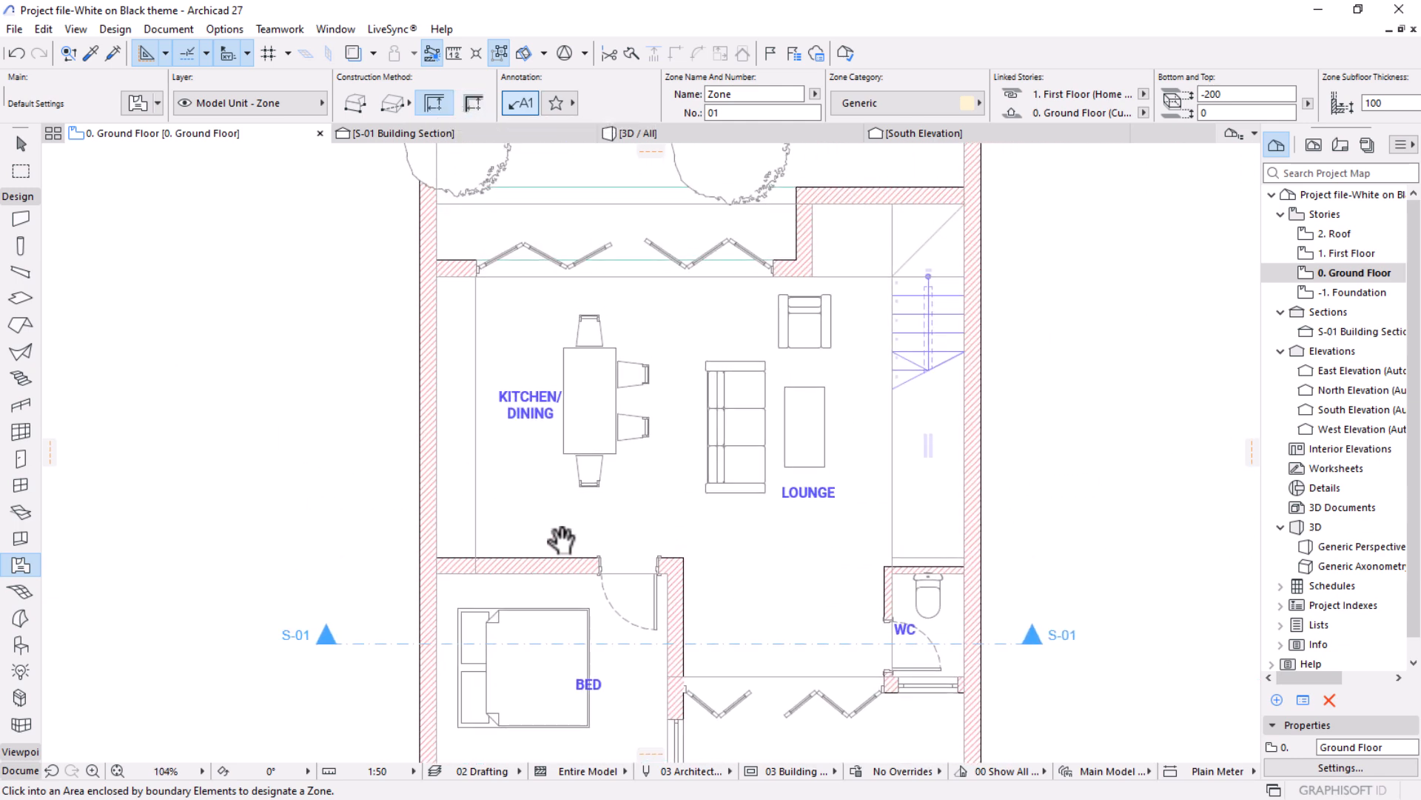
pyautogui.scroll(4, 597, 387)
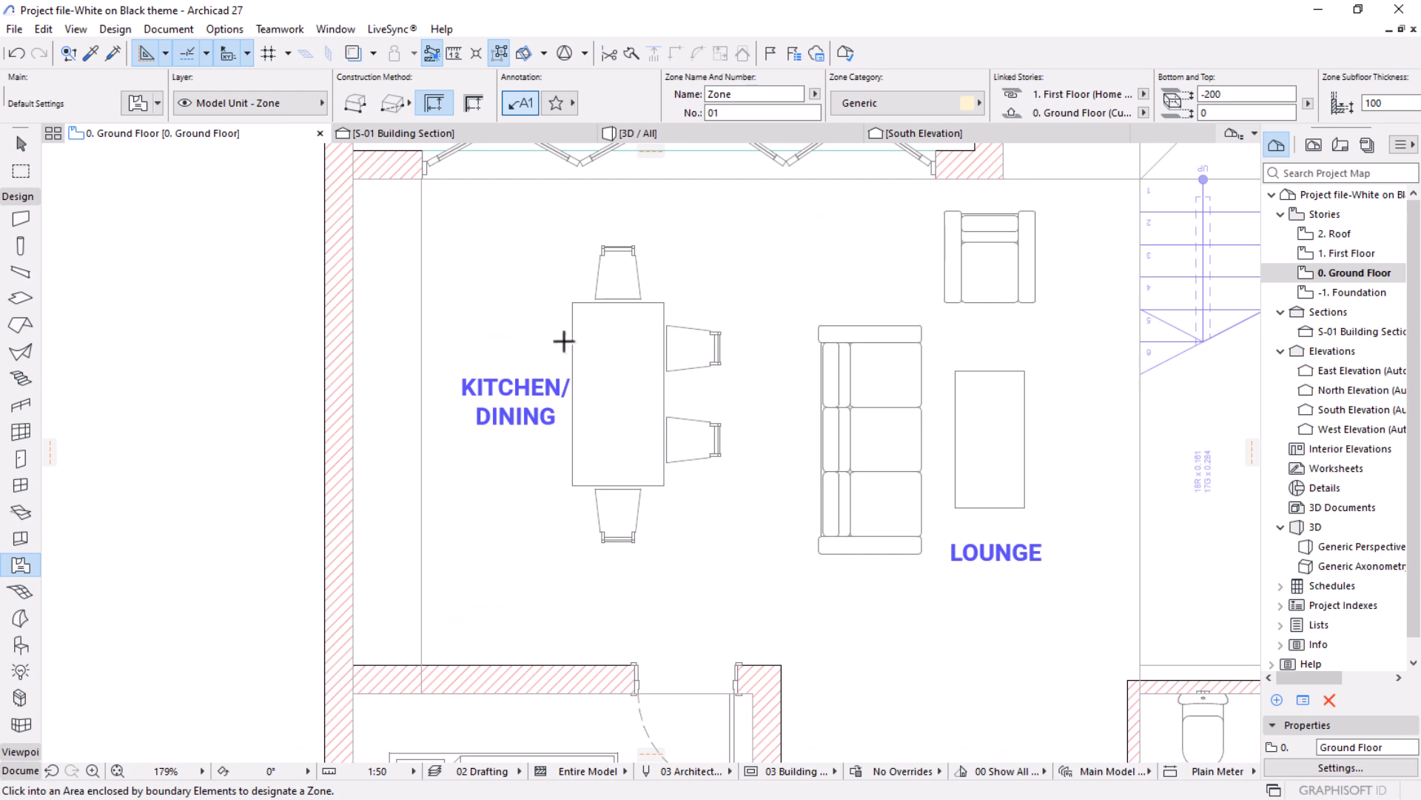
pyautogui.scroll(1, 651, 318)
pyautogui.scroll(-2, 606, 289)
pyautogui.moveTo(613, 404); pyautogui.dragTo(589, 435, button='middle')
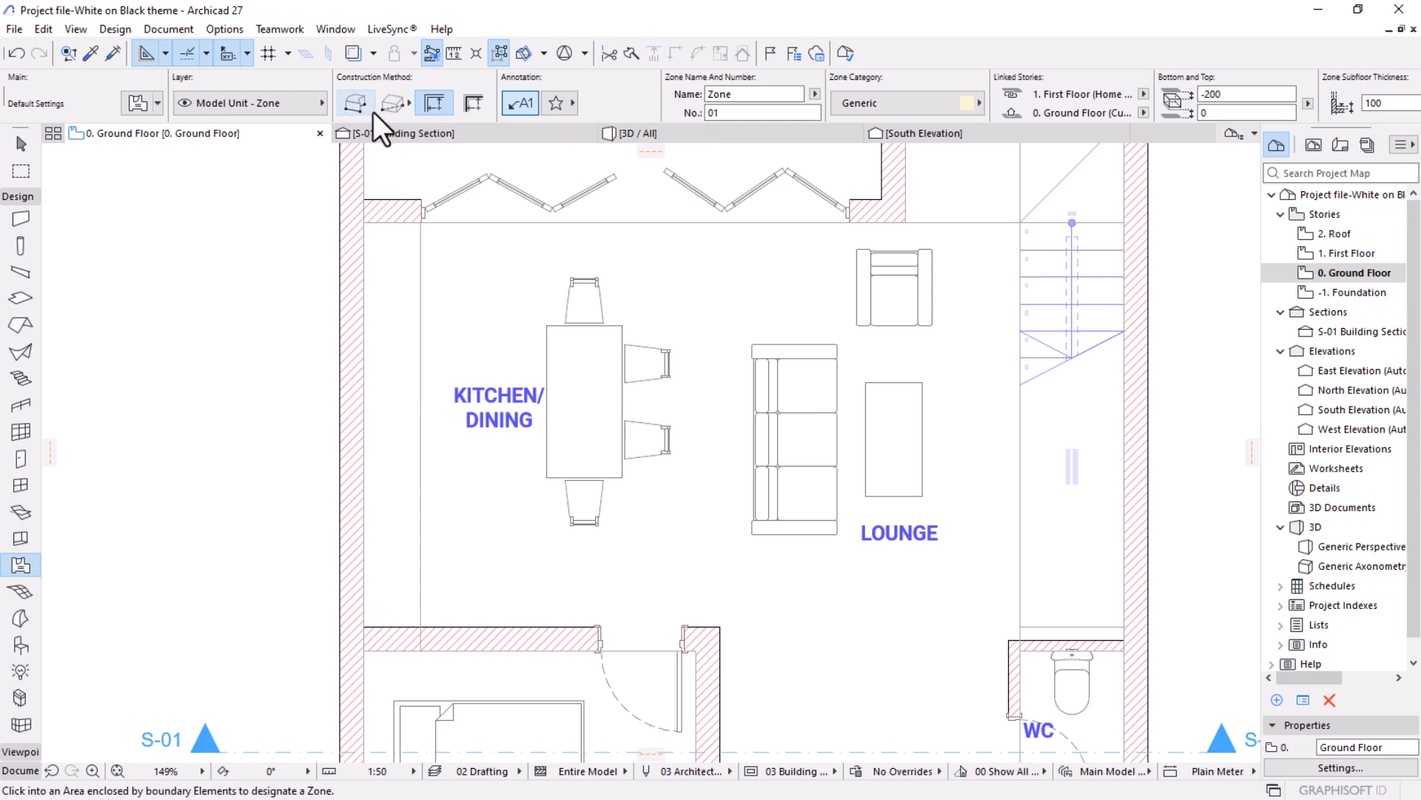
# Place a rectangular zone over the kitchen/dining half of the open-plan room, with its stamp below the KITCHEN/DINING text.
pyautogui.click(394, 107)
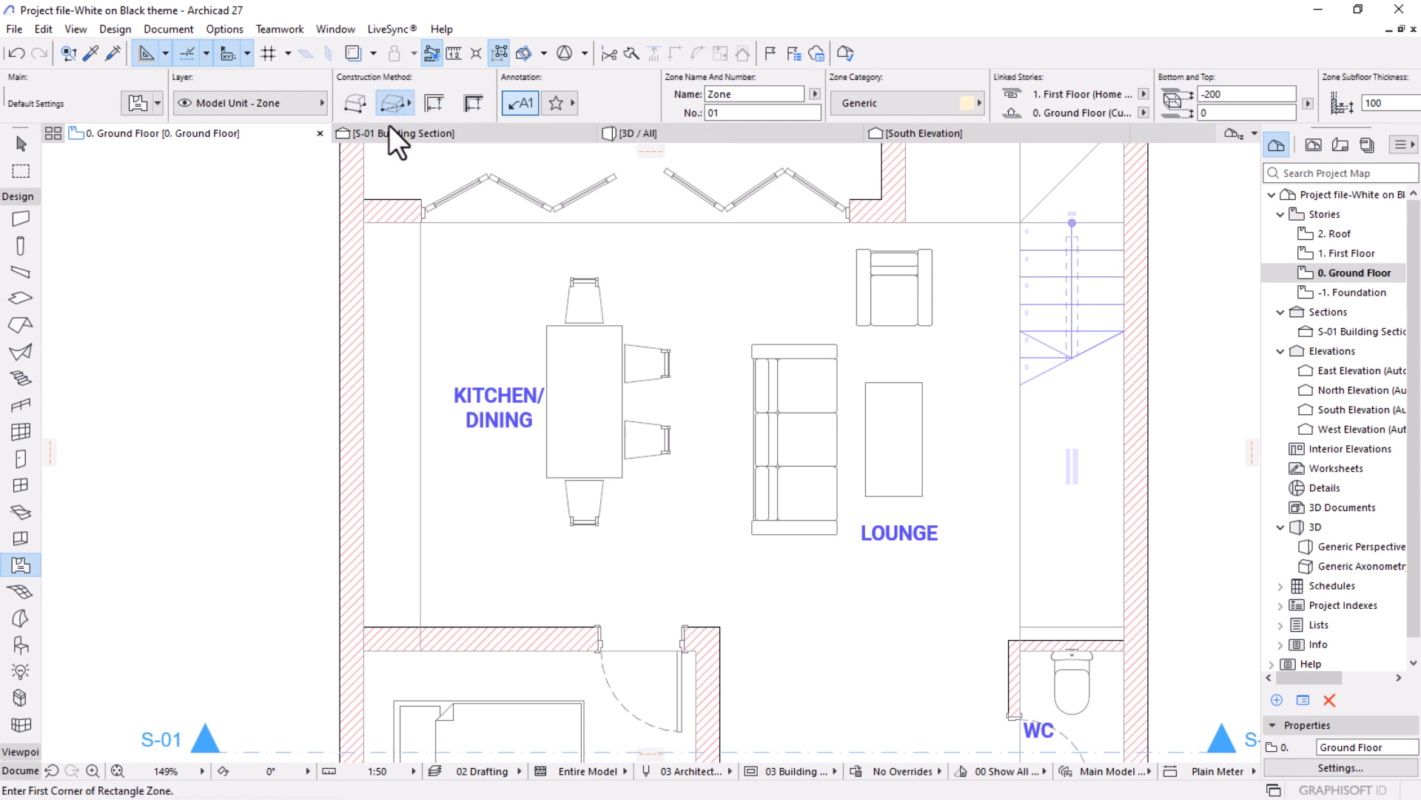
pyautogui.click(363, 222)
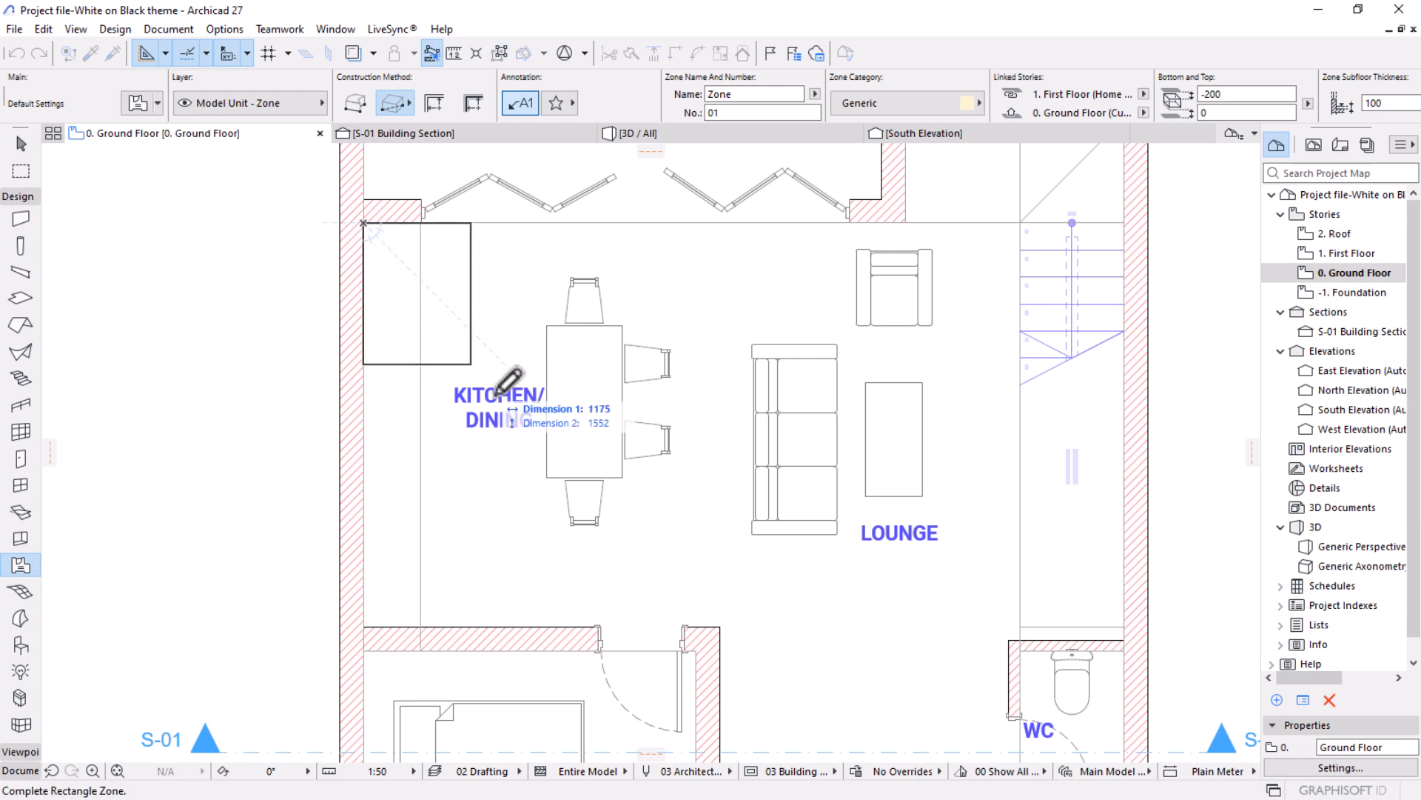
pyautogui.press('Escape')
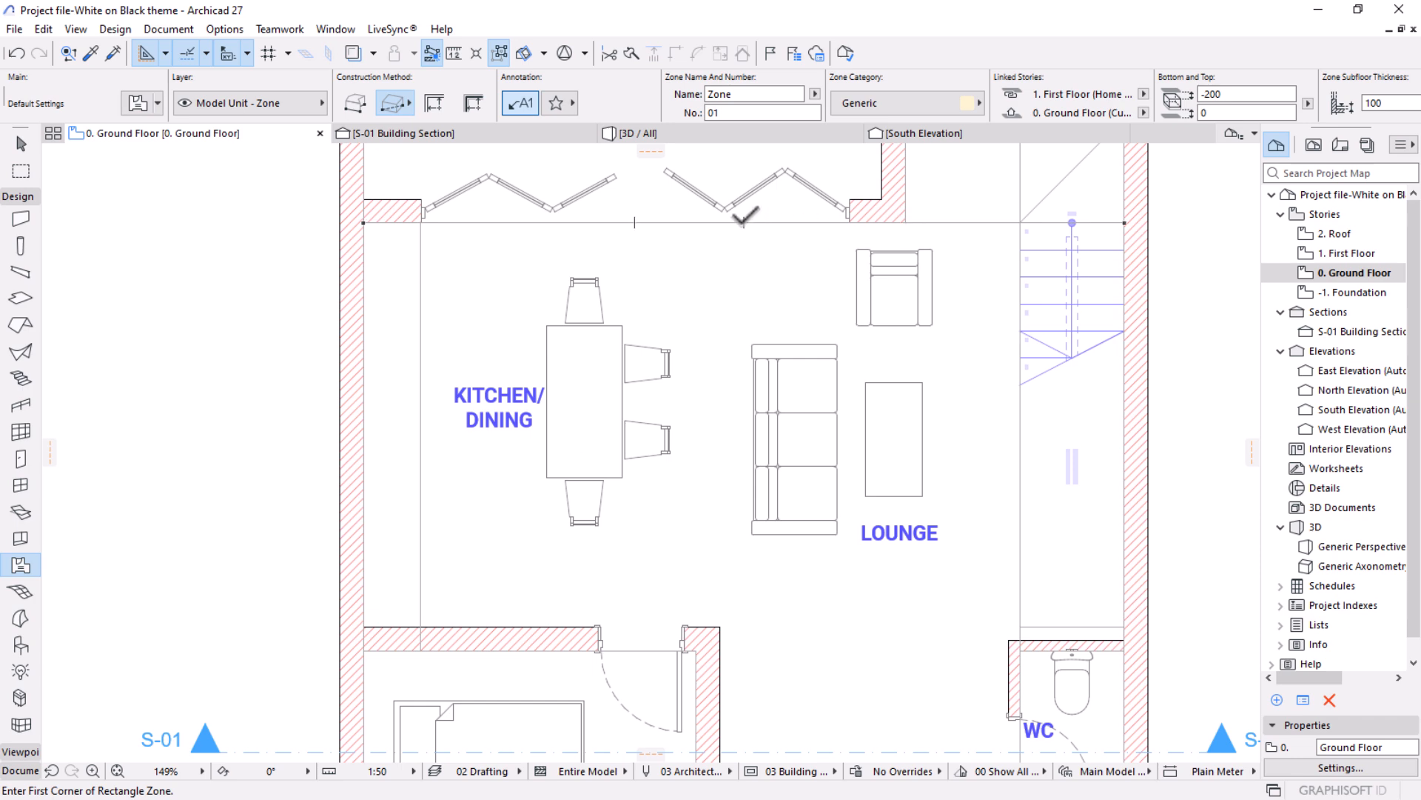
pyautogui.click(744, 222)
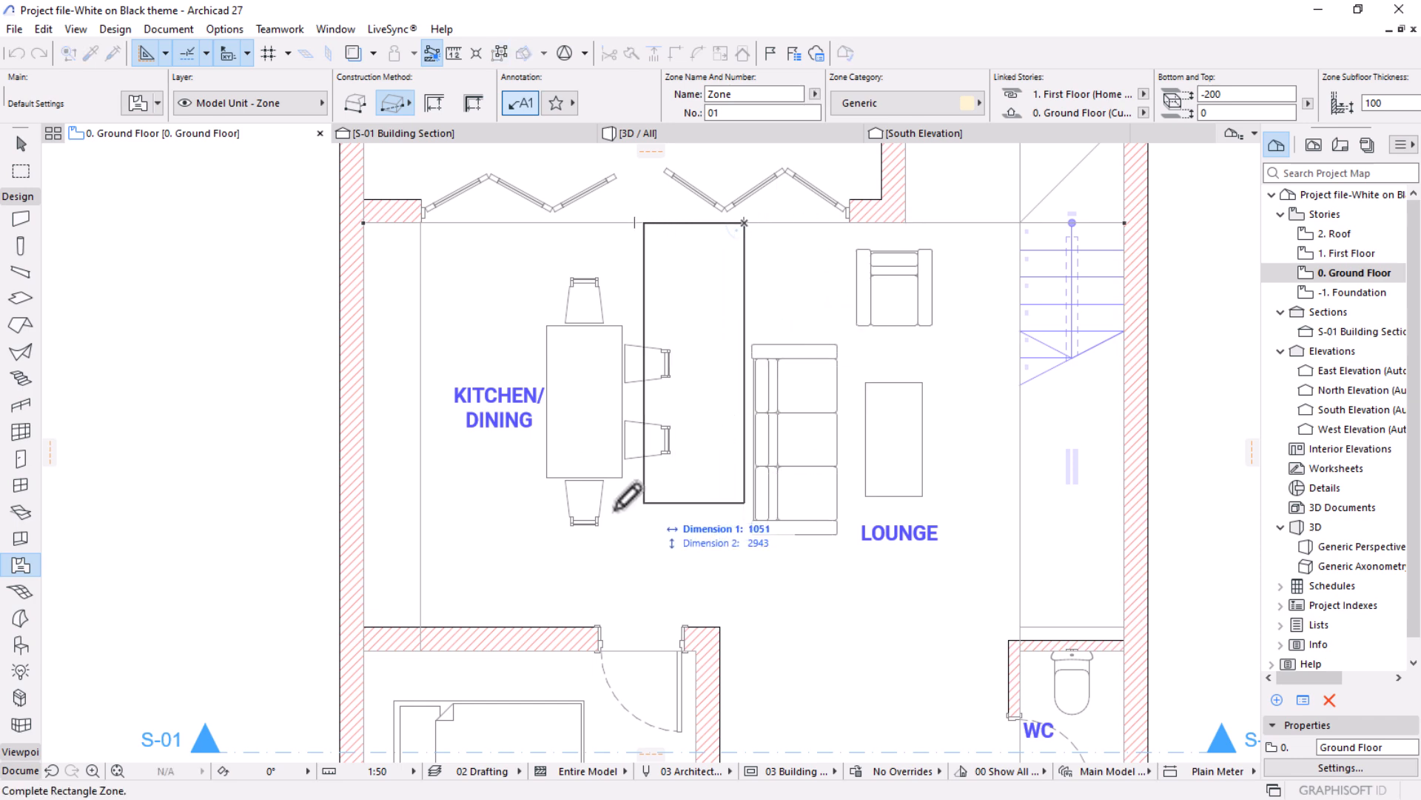
pyautogui.click(363, 626)
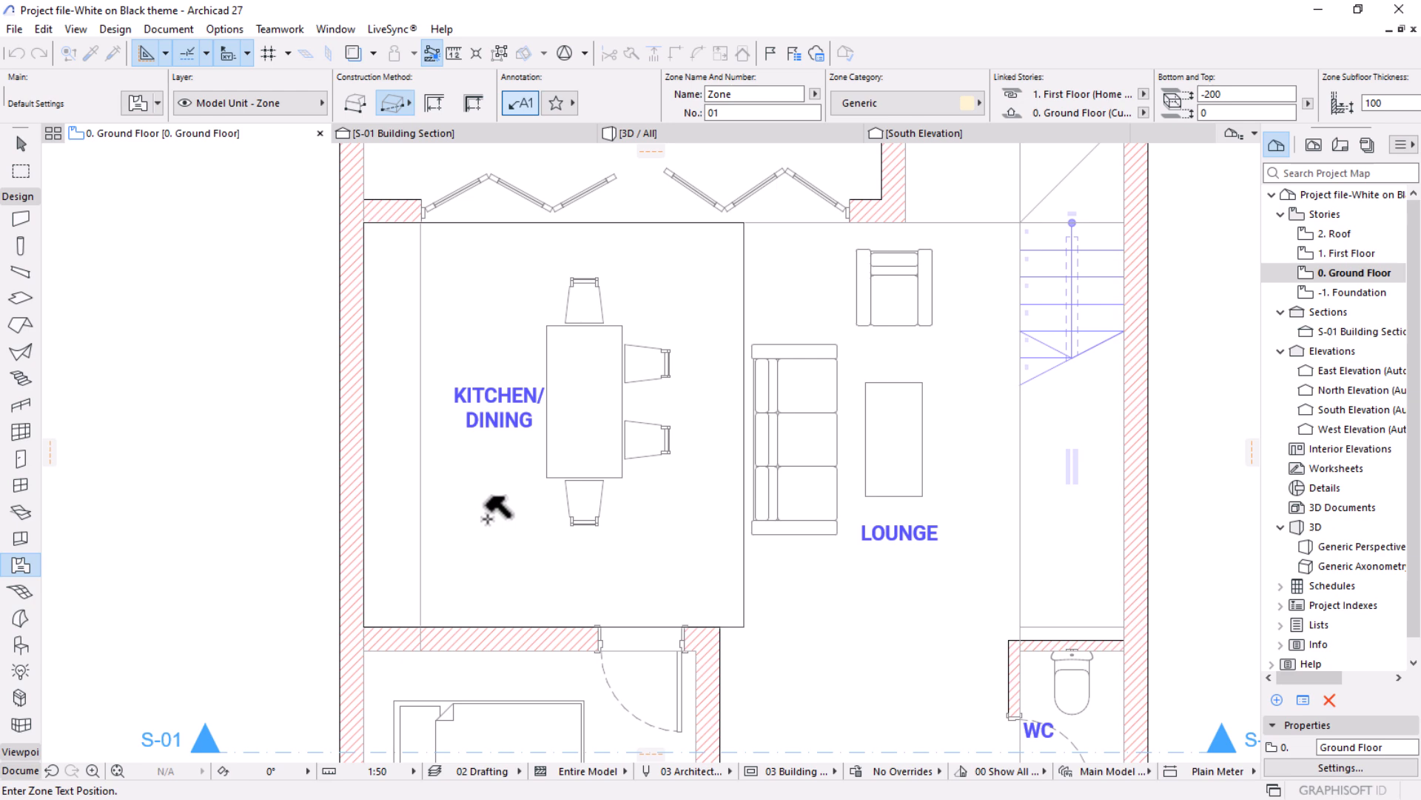
pyautogui.click(487, 518)
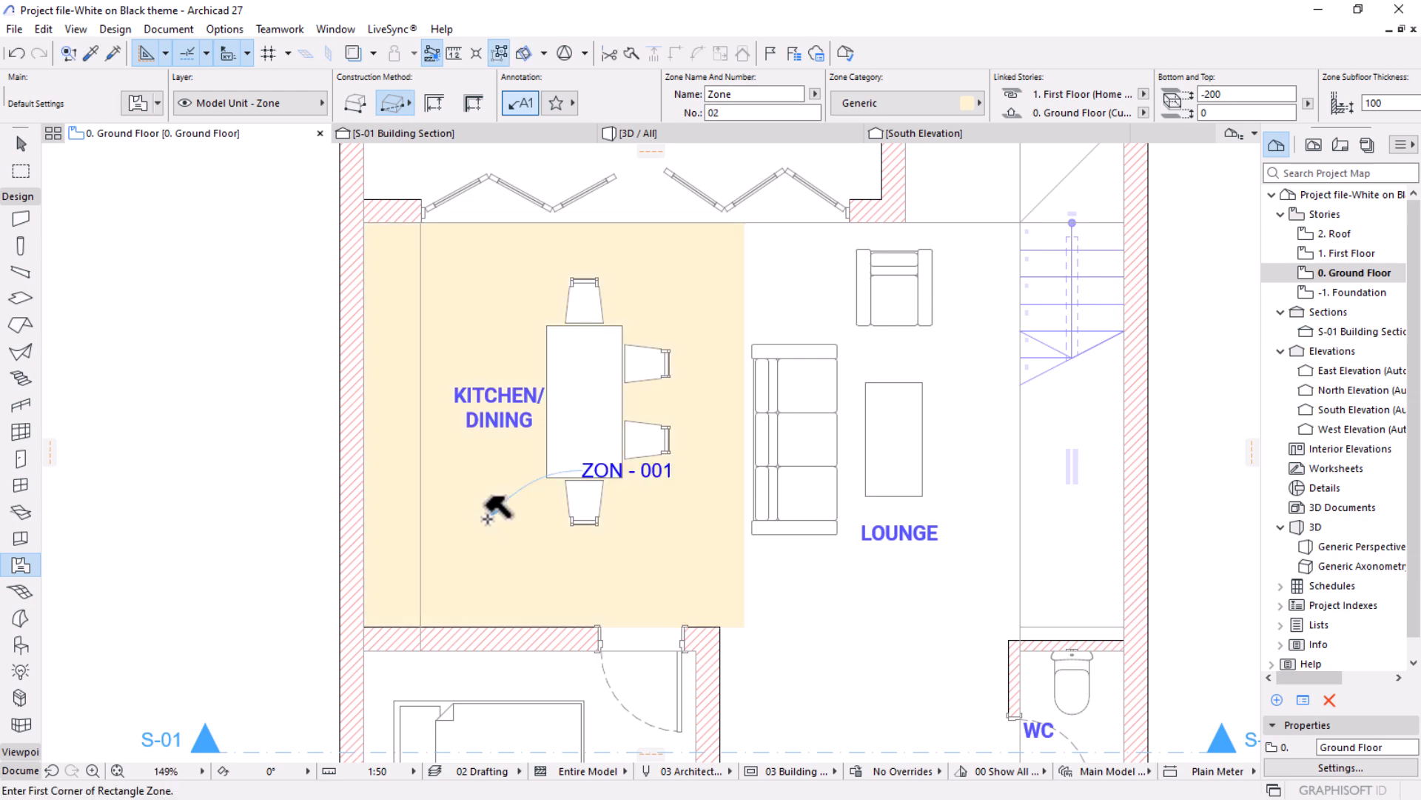
# Switch off automatic zone labels and place a rectangular zone over the lounge, from the bedroom wall corner to the stair edge.
pyautogui.scroll(3, 487, 518)
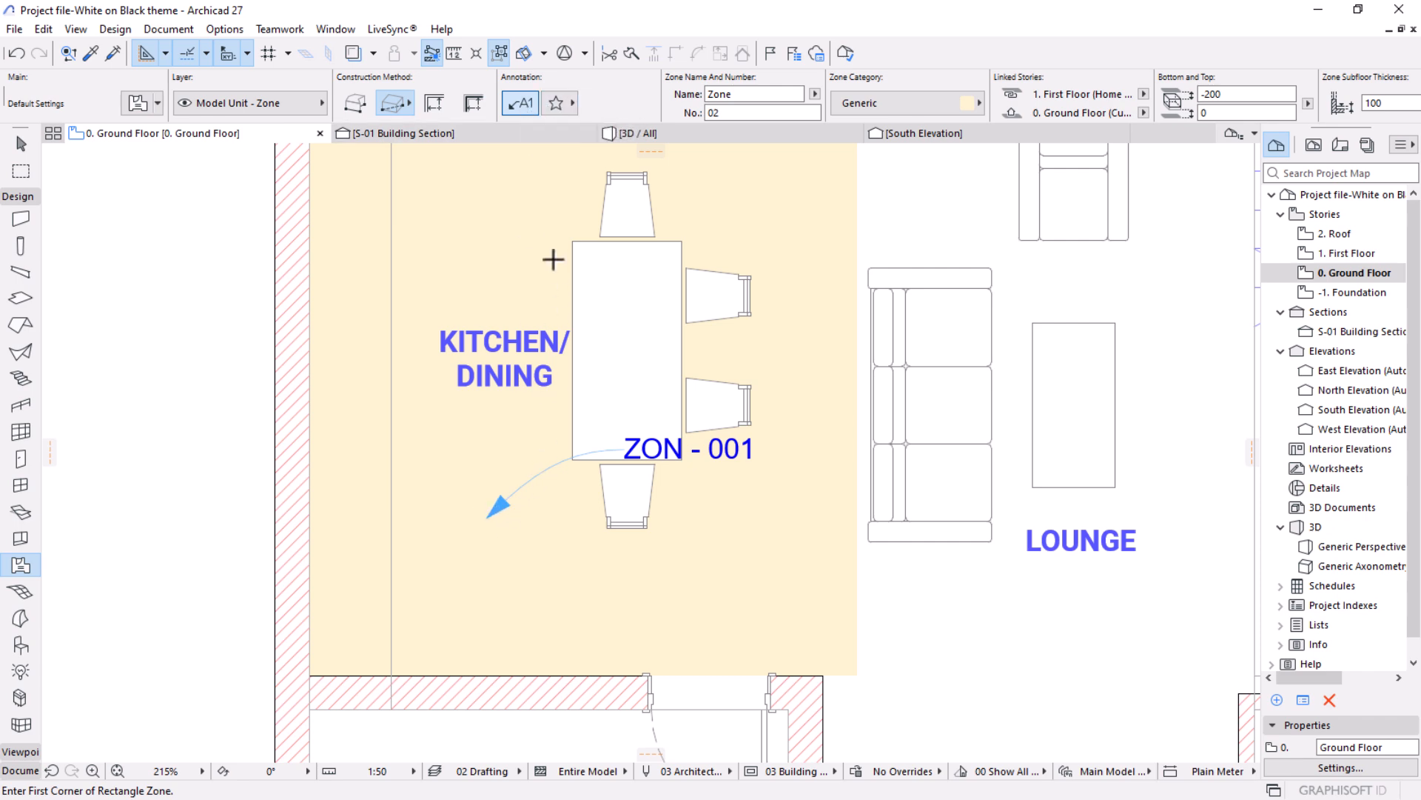
pyautogui.click(522, 105)
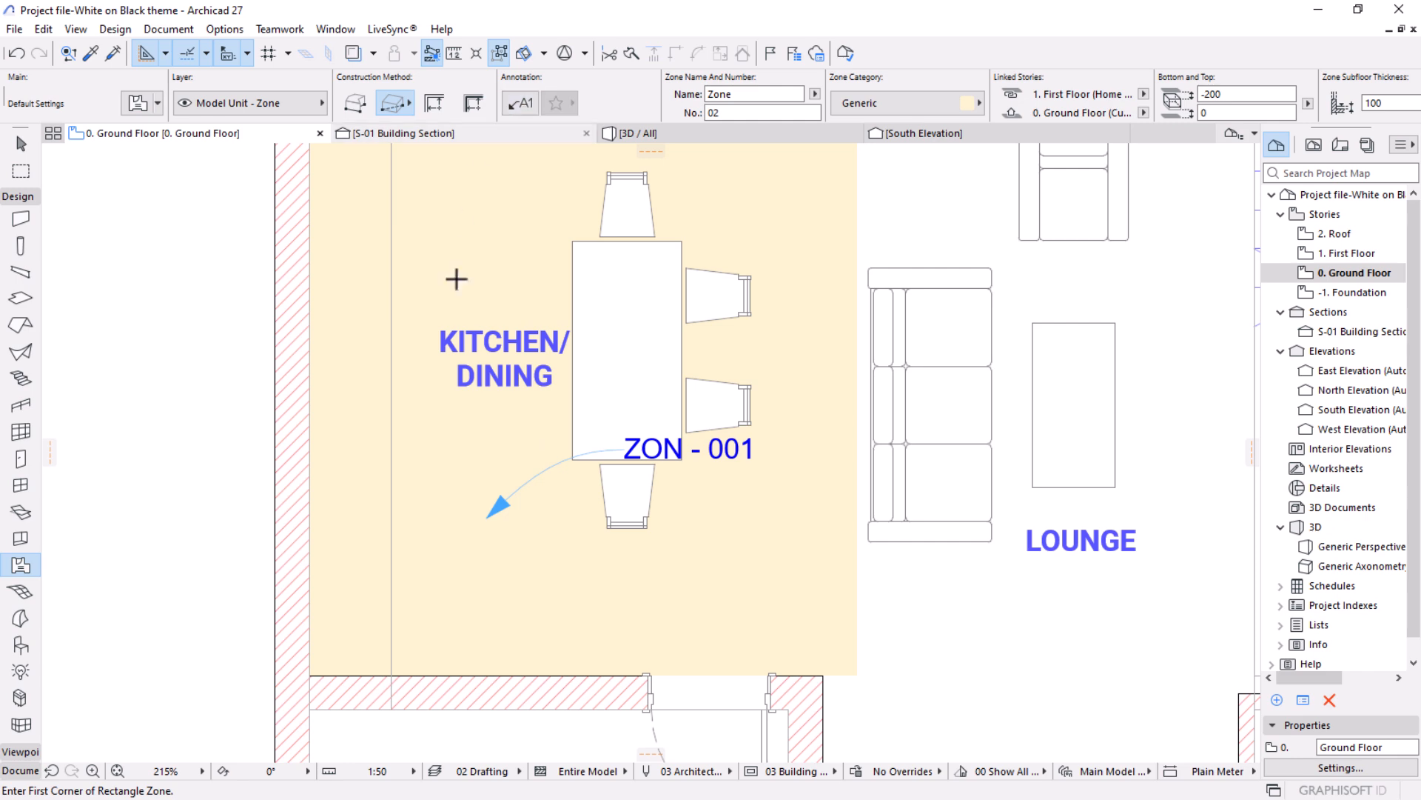
pyautogui.scroll(-5, 400, 358)
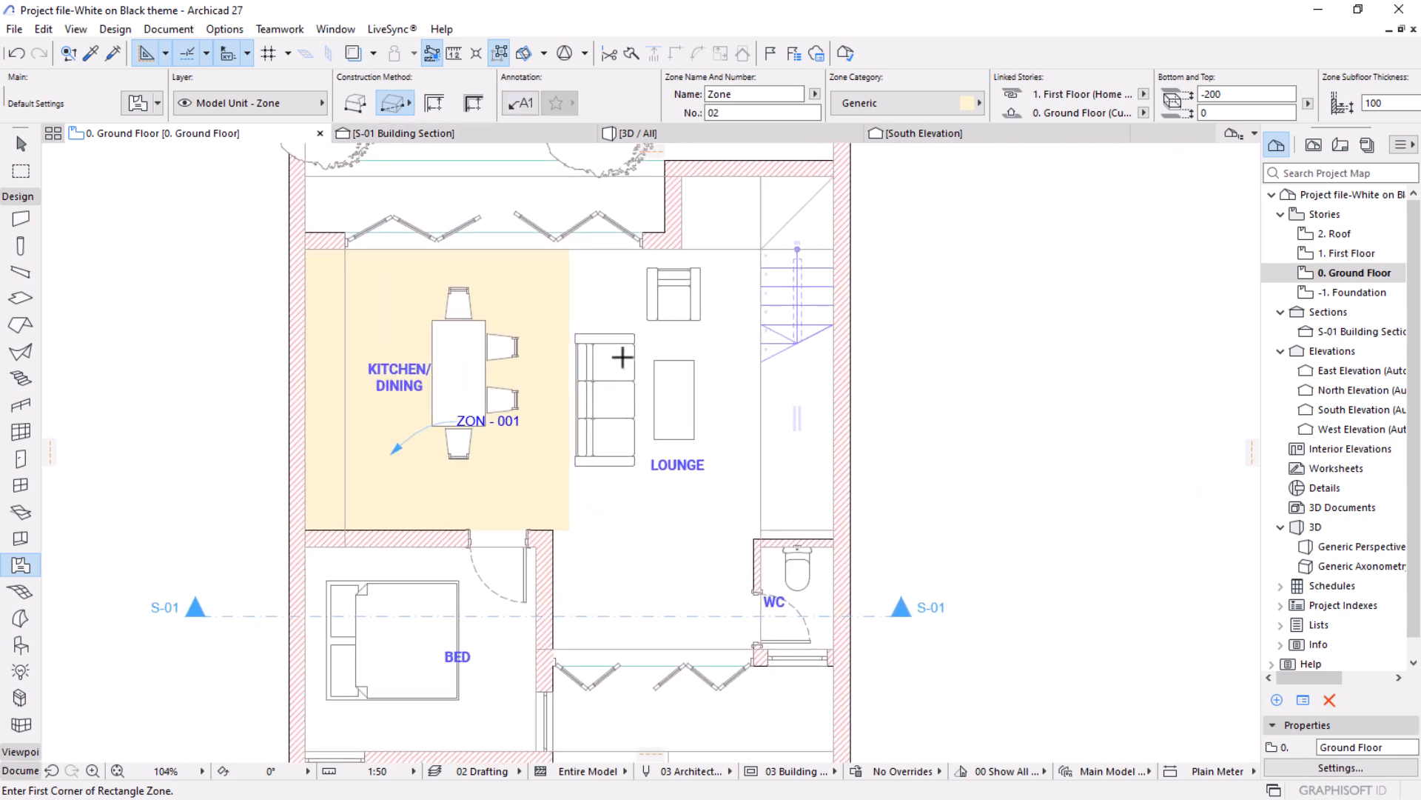
pyautogui.click(553, 530)
pyautogui.click(761, 249)
pyautogui.click(716, 391)
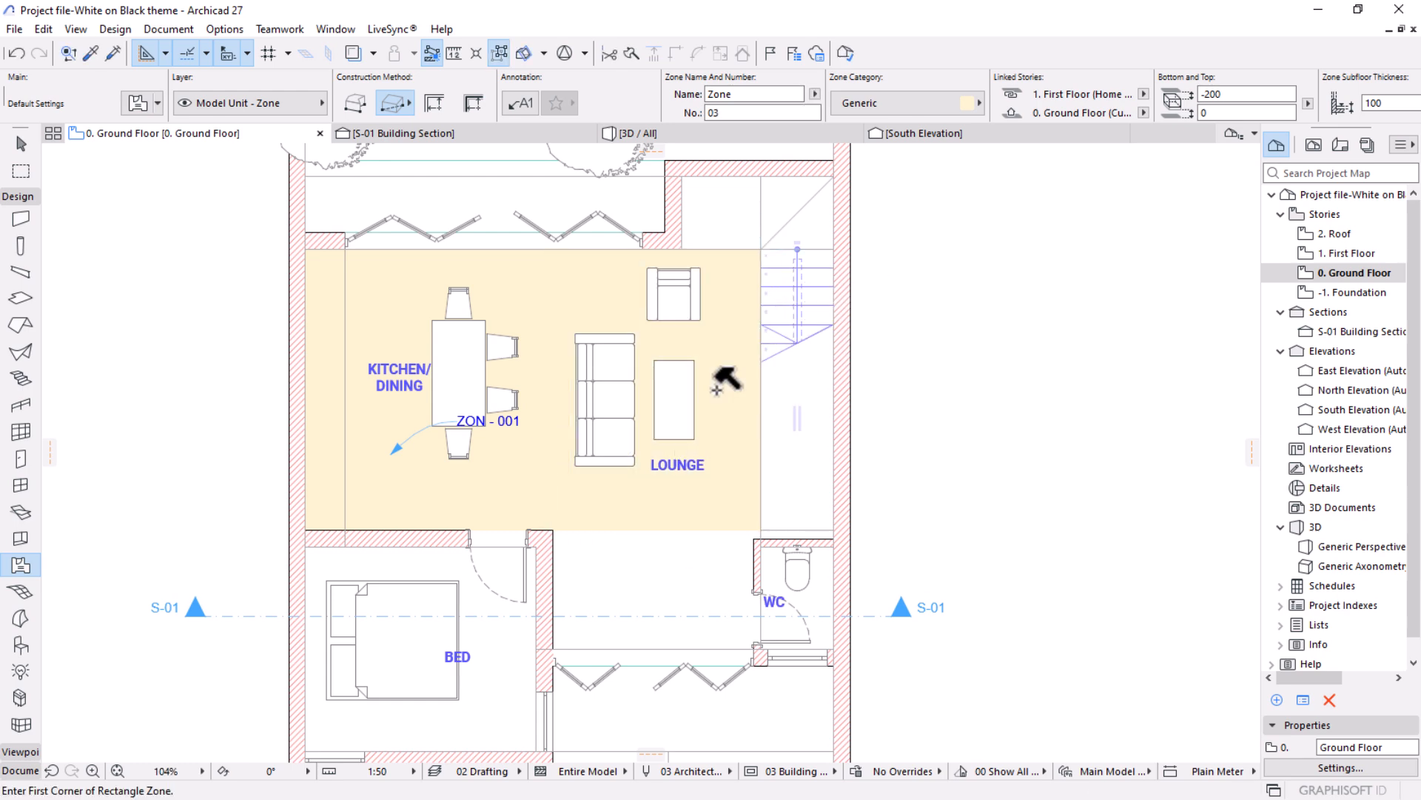
# Place a zone in the bedroom that automatically follows the inner faces of its enclosing walls.
pyautogui.scroll(4, 670, 346)
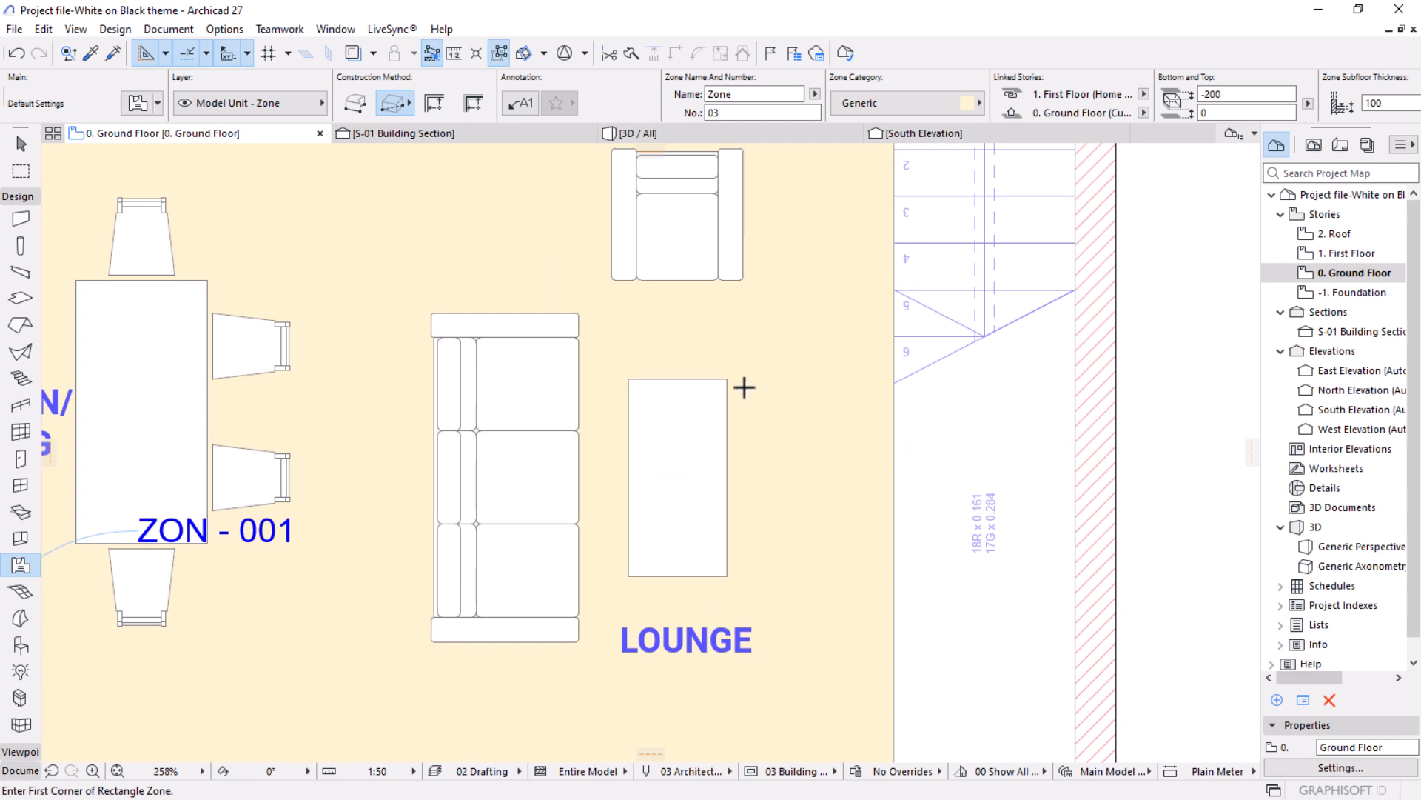
pyautogui.scroll(-4, 744, 387)
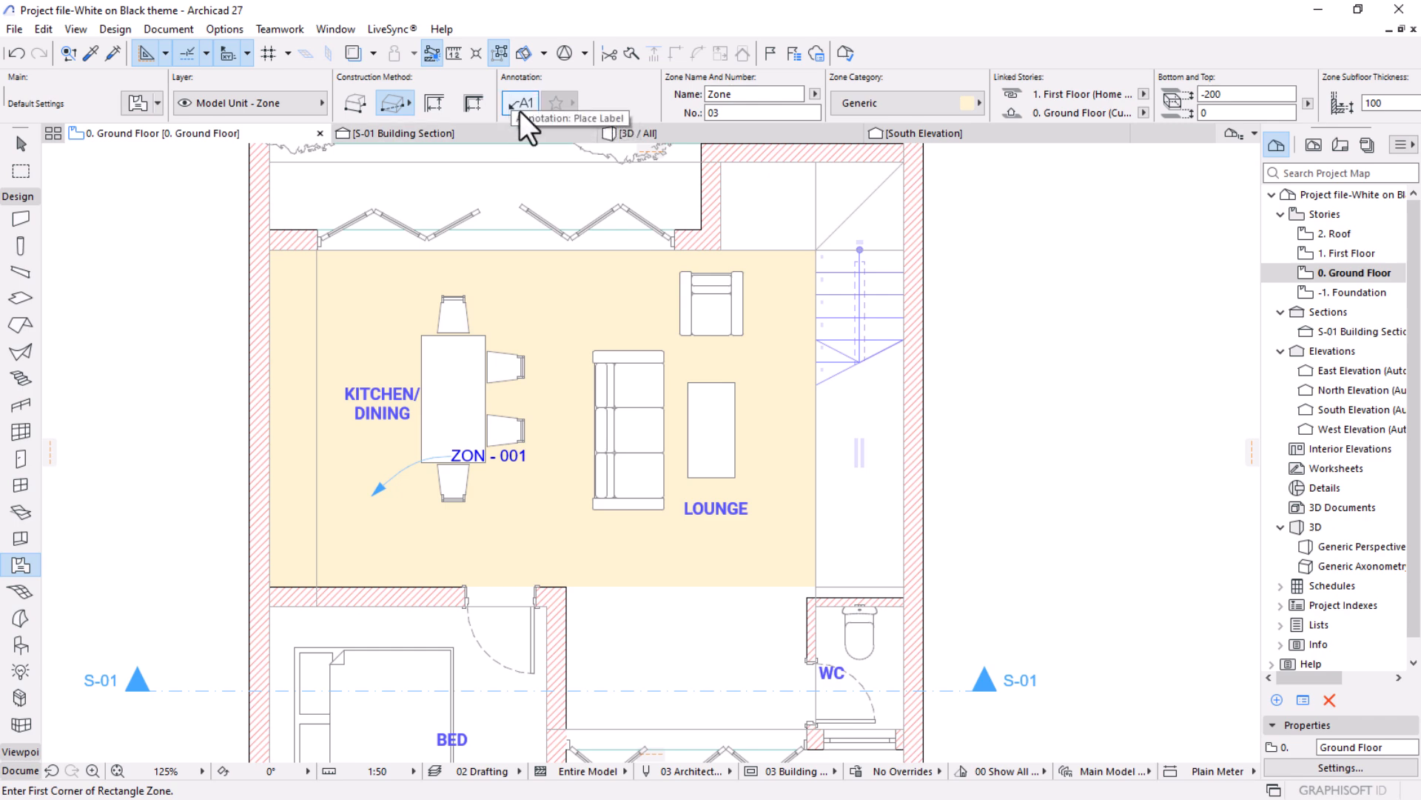
pyautogui.scroll(-2, 686, 308)
pyautogui.moveTo(667, 384); pyautogui.dragTo(691, 294, button='middle')
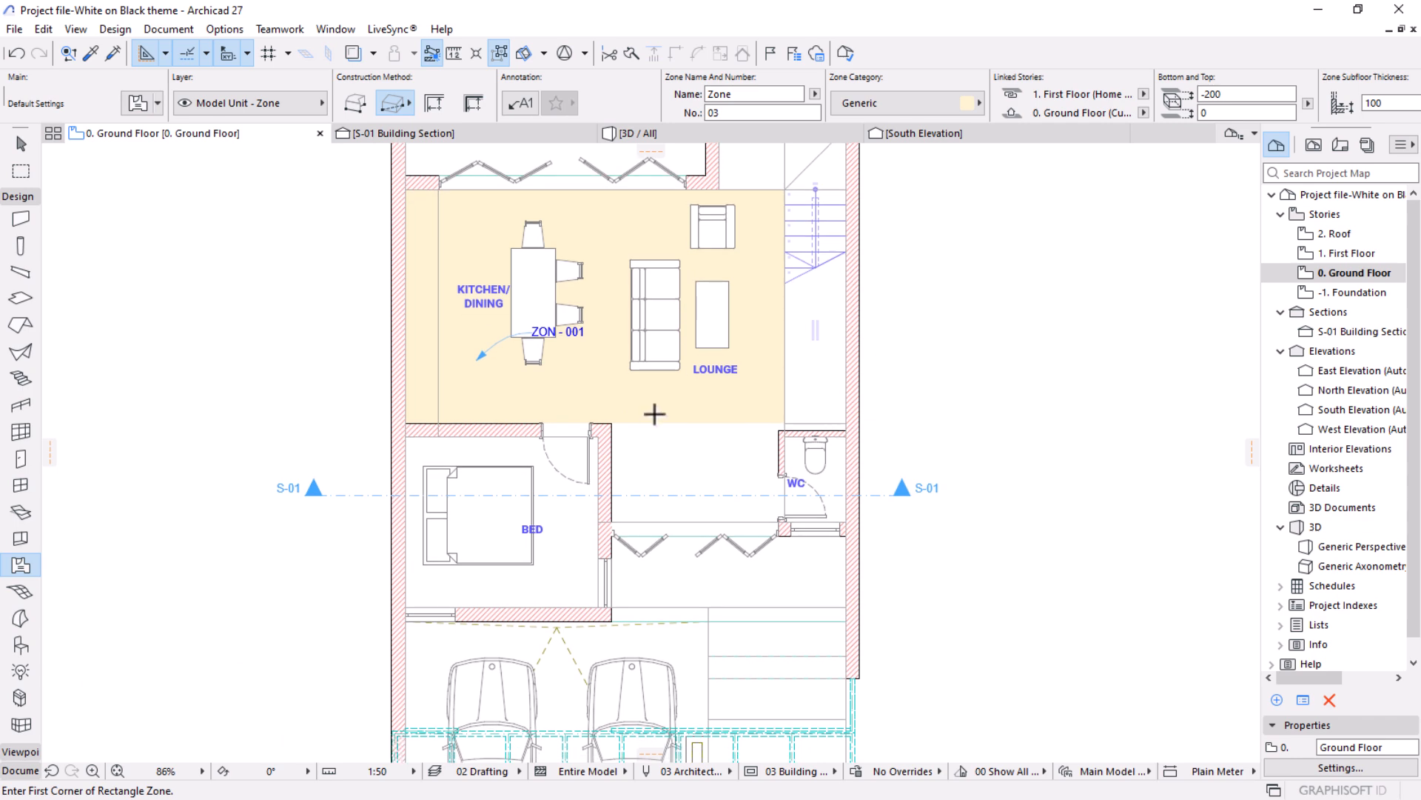
pyautogui.scroll(2, 491, 460)
pyautogui.scroll(2, 583, 417)
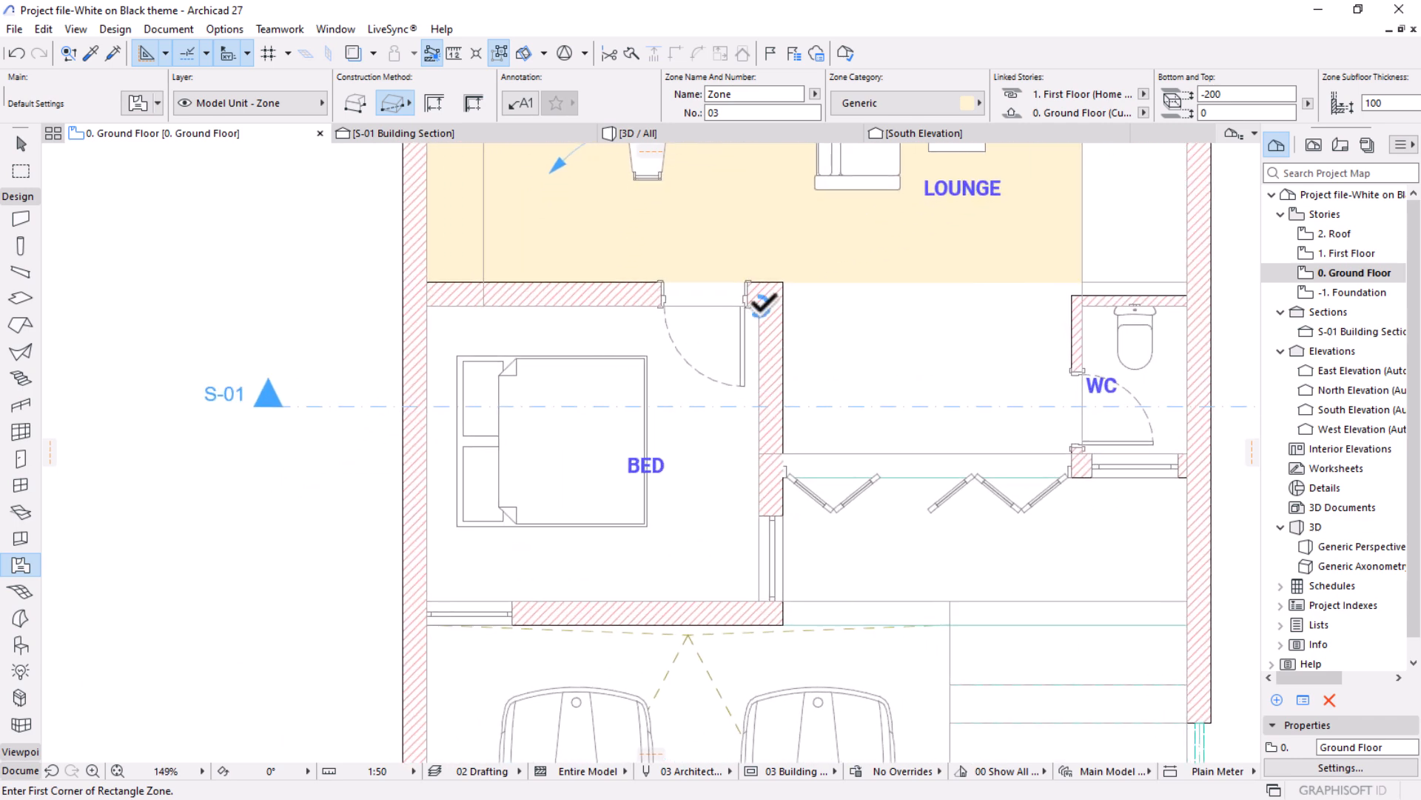
pyautogui.click(433, 110)
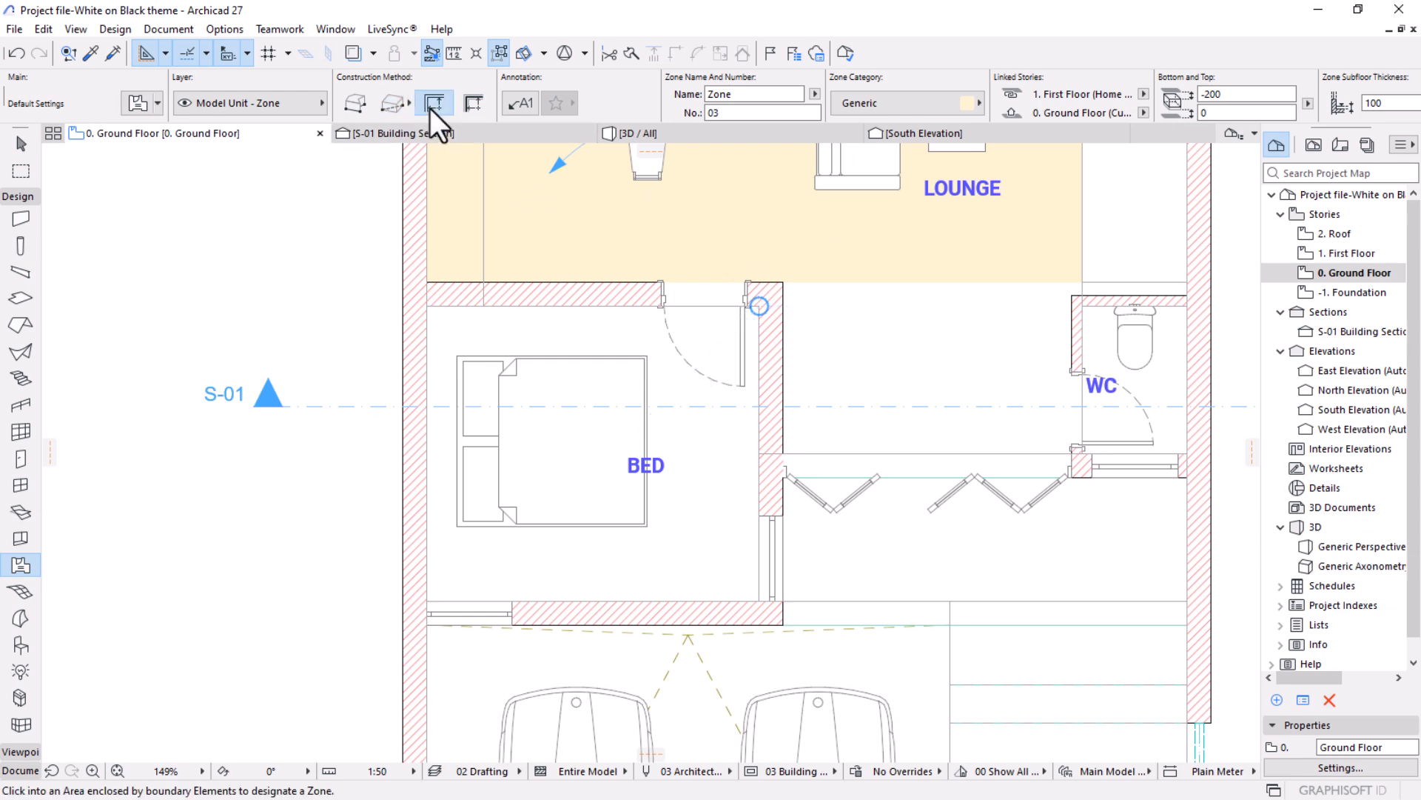
pyautogui.click(562, 457)
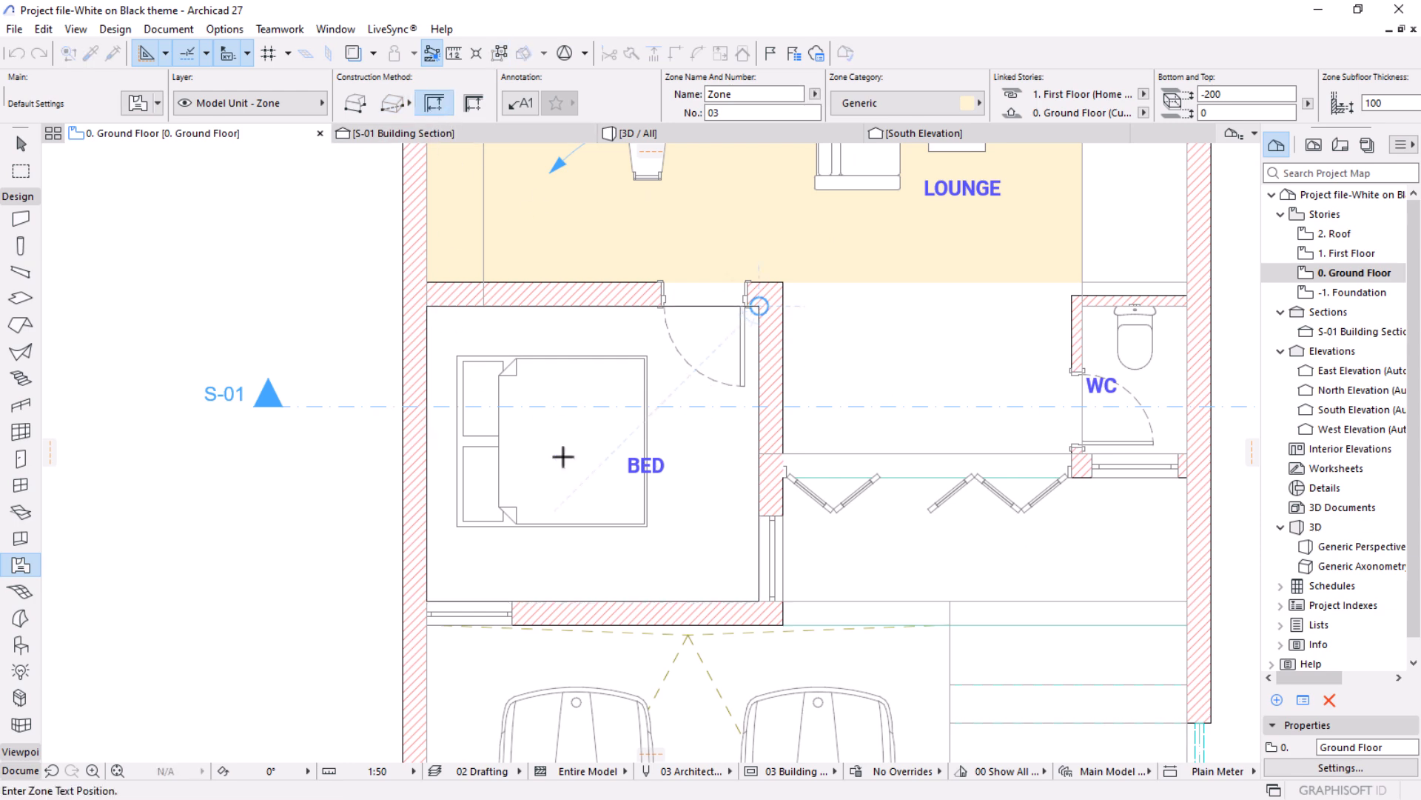
pyautogui.click(563, 456)
# Place an automatically bounded zone in the WC, with its stamp beside the WC text.
pyautogui.scroll(-1, 563, 457)
pyautogui.scroll(-2, 608, 482)
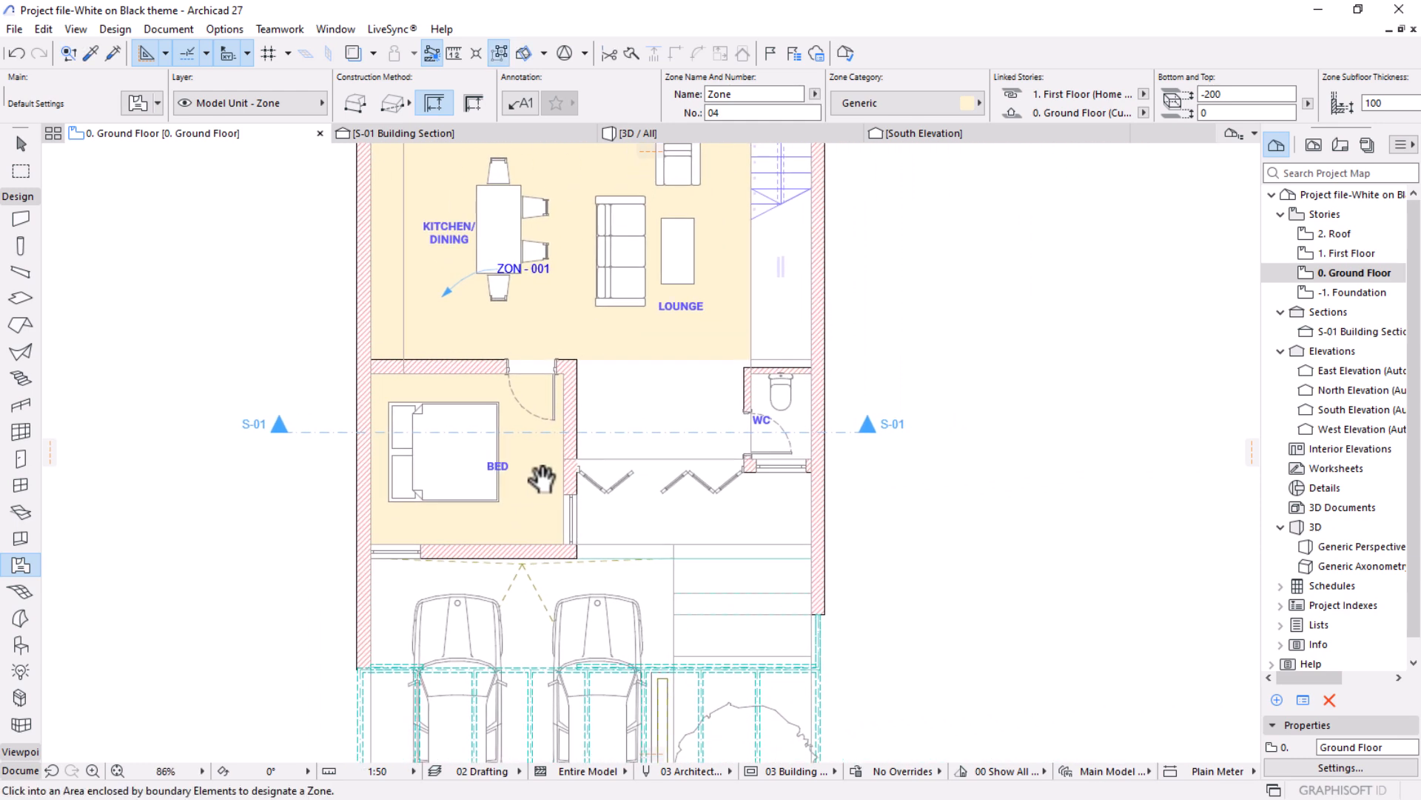
pyautogui.scroll(5, 759, 414)
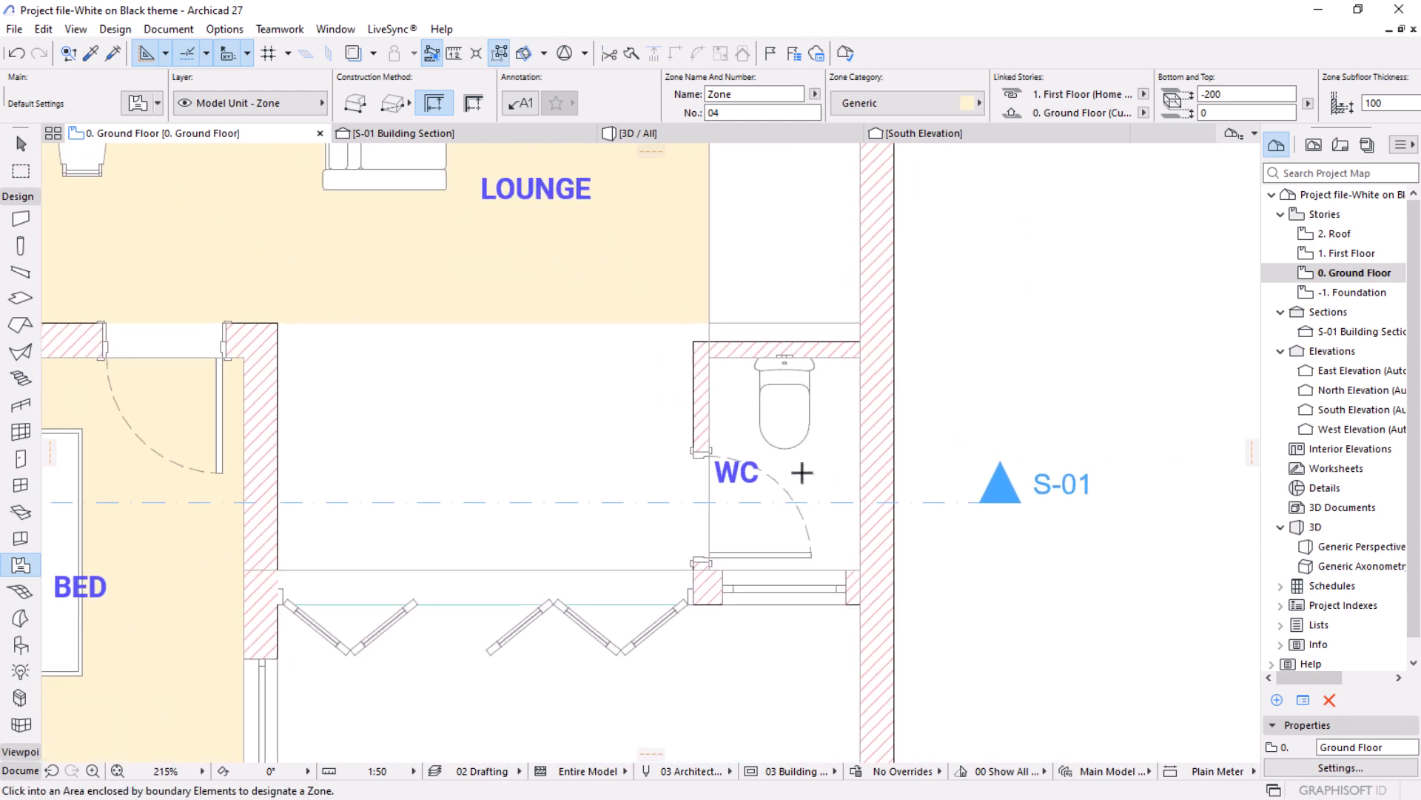
pyautogui.click(804, 471)
pyautogui.click(812, 480)
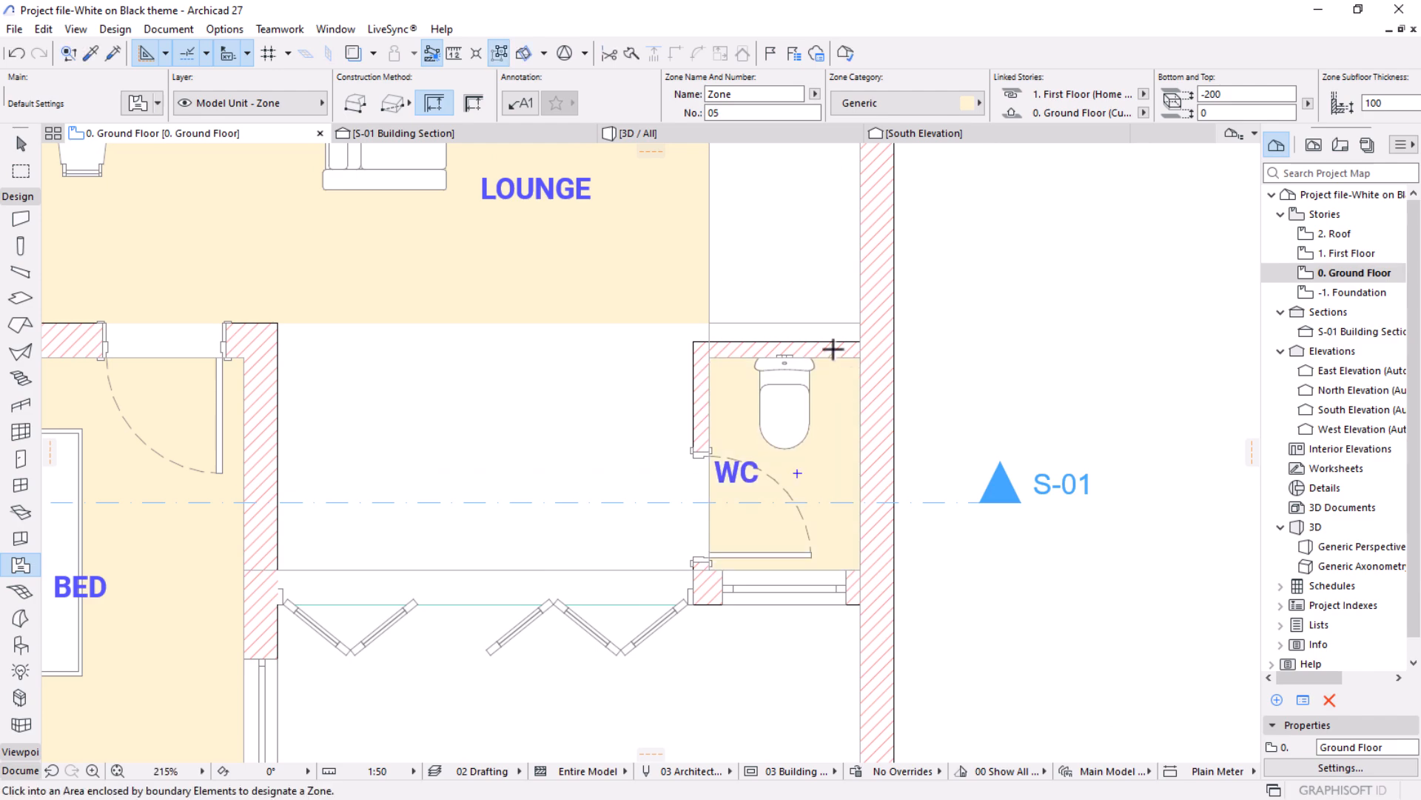
# Place a rectangular zone over the entrance area outside the folding doors, between the bedroom wall and the outer wall.
pyautogui.scroll(-5, 739, 412)
pyautogui.scroll(2, 829, 400)
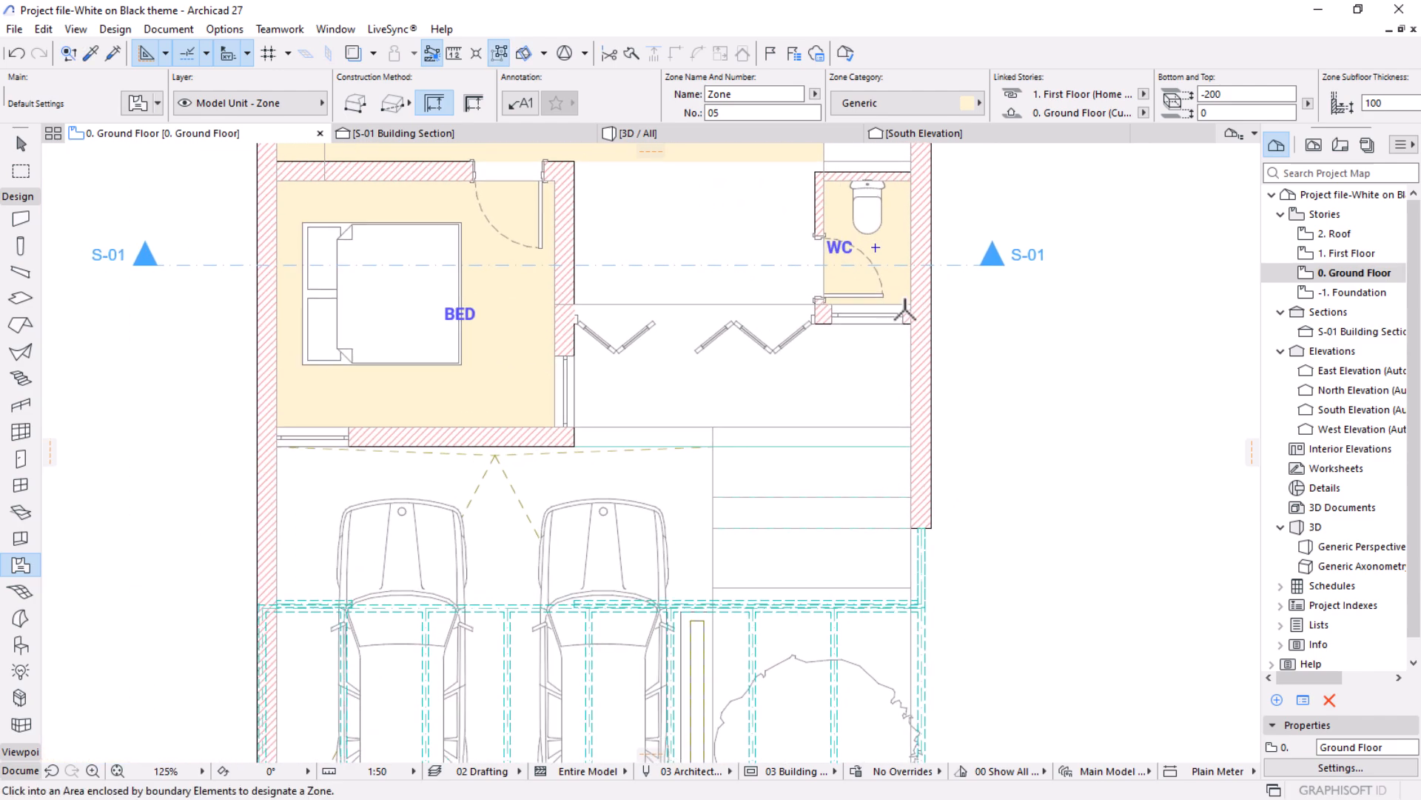
pyautogui.scroll(2, 822, 378)
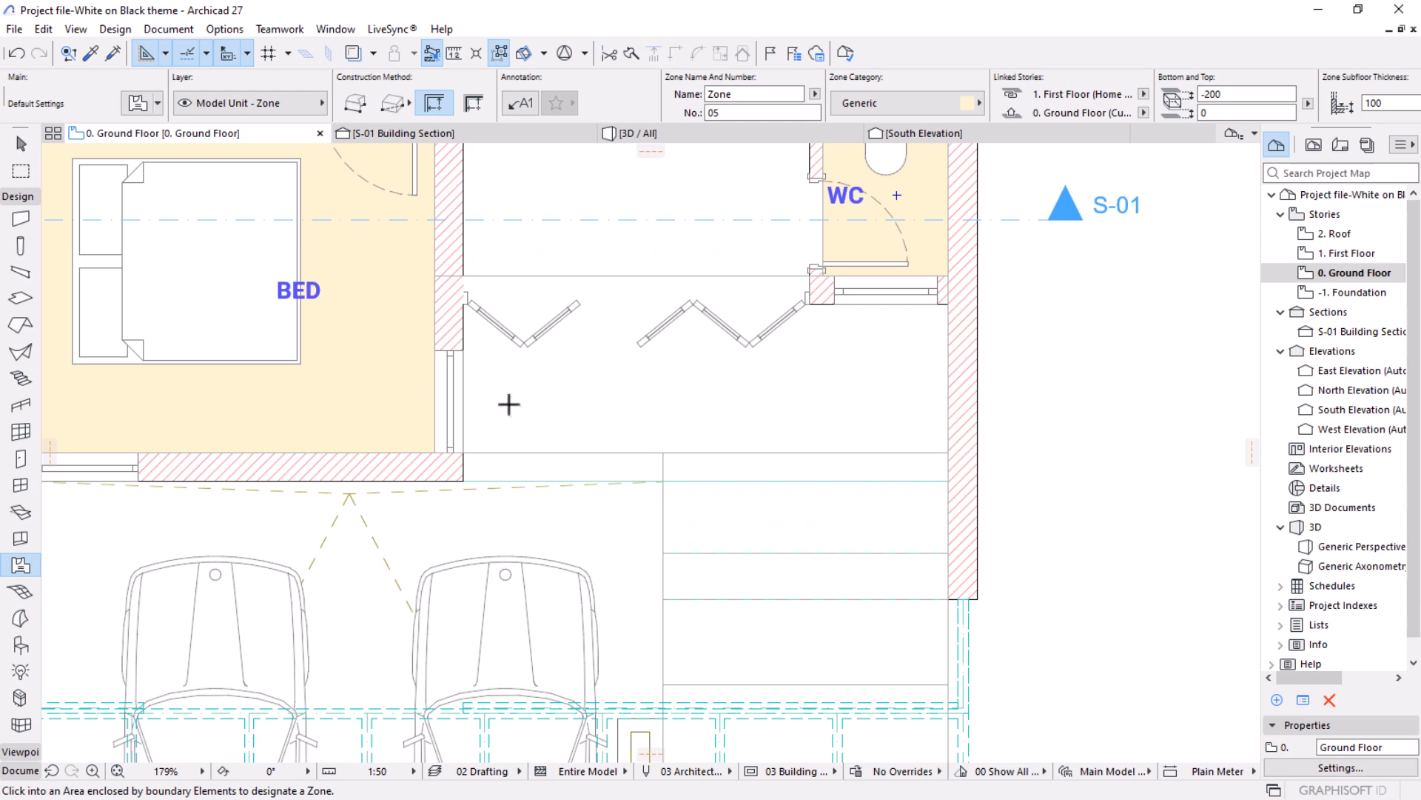
pyautogui.click(382, 104)
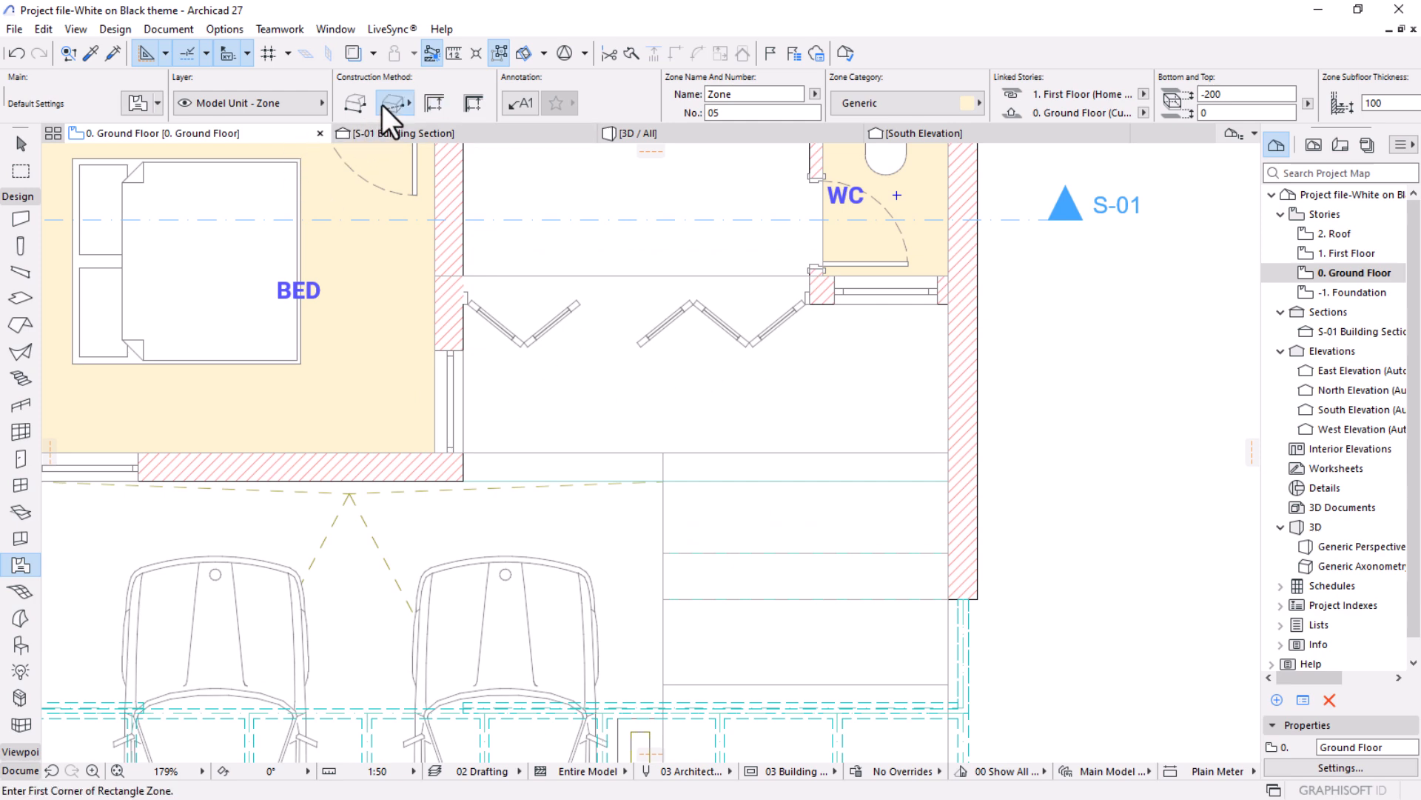
pyautogui.click(947, 302)
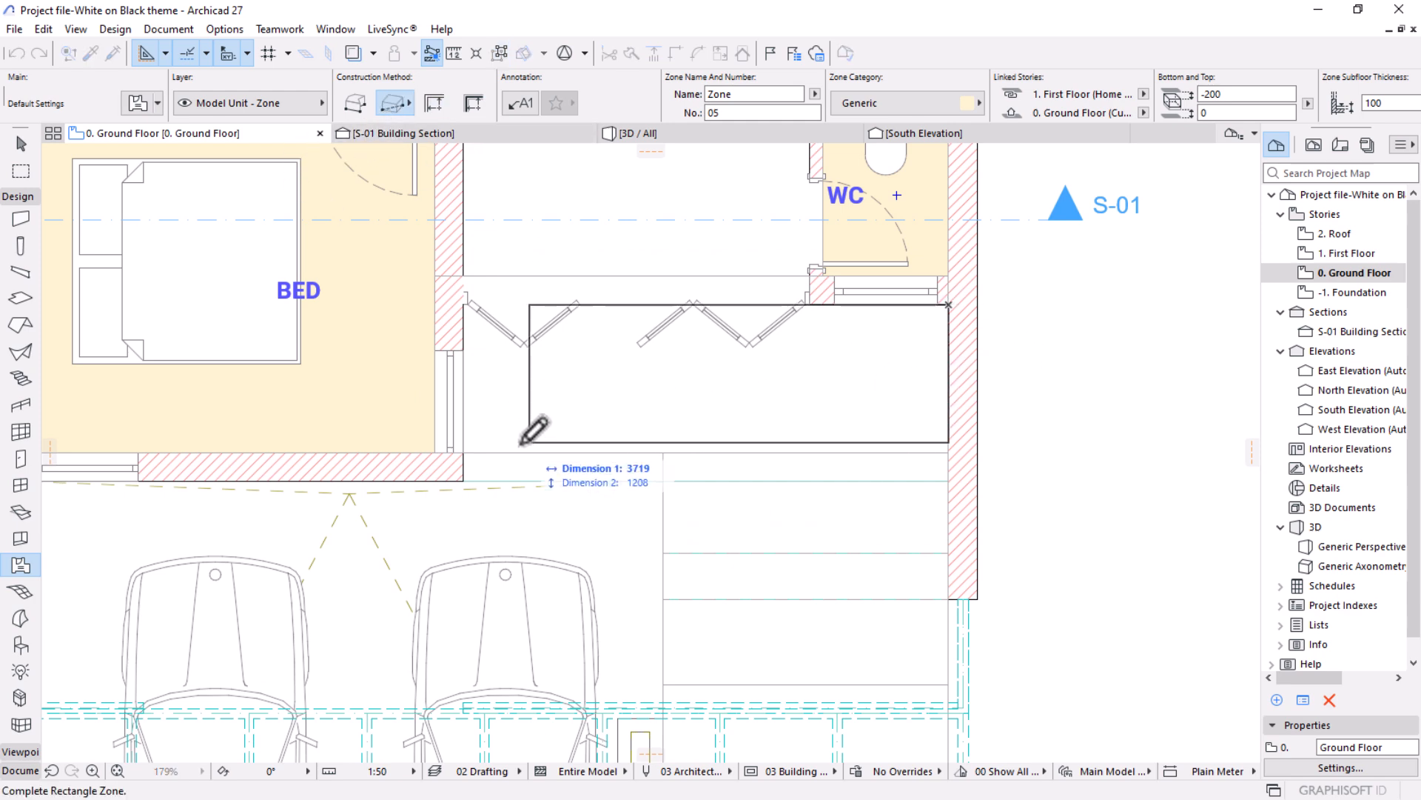
pyautogui.click(463, 451)
pyautogui.click(682, 378)
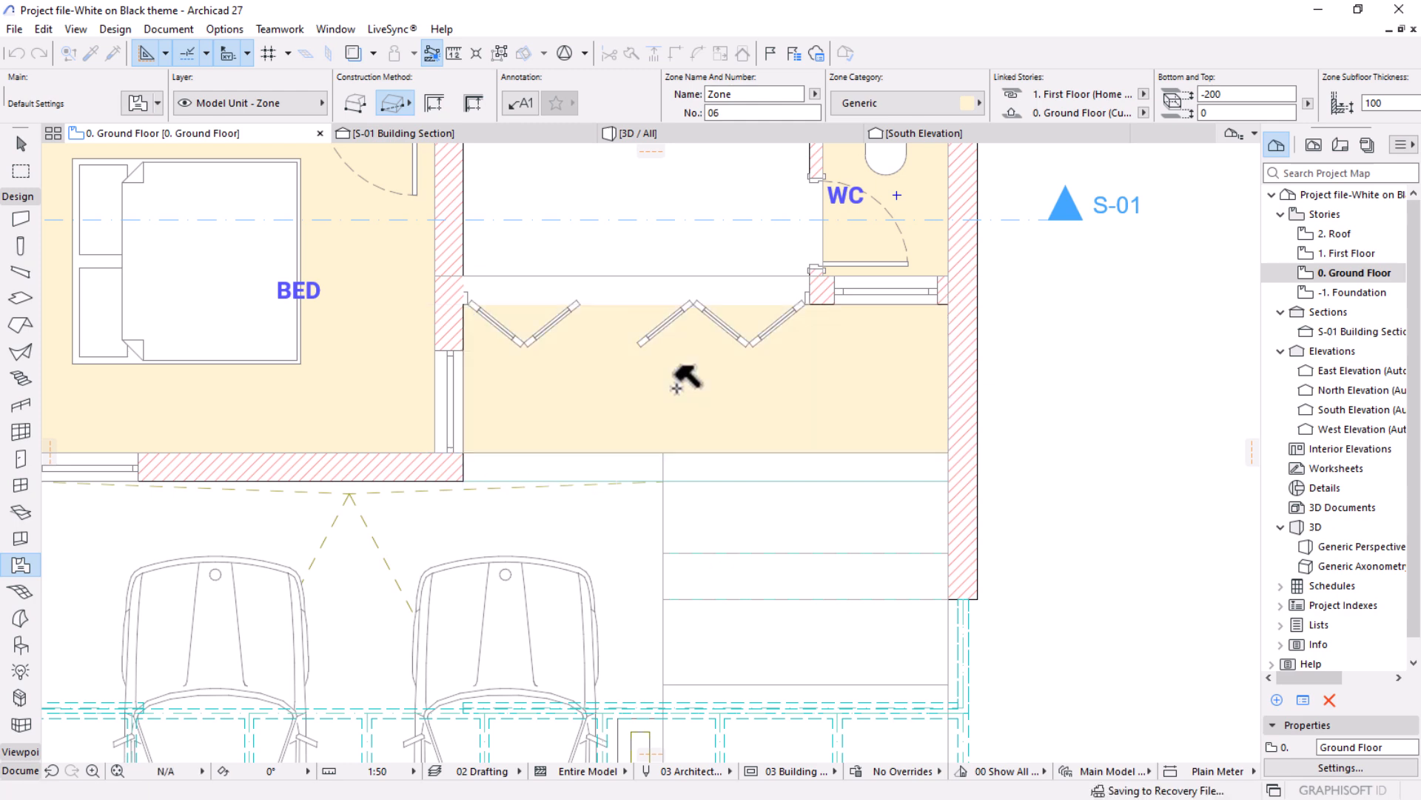
# Place a rectangular zone over the parking area with the two cars, with its stamp between the car fronts.
pyautogui.scroll(-4, 590, 435)
pyautogui.click(756, 340)
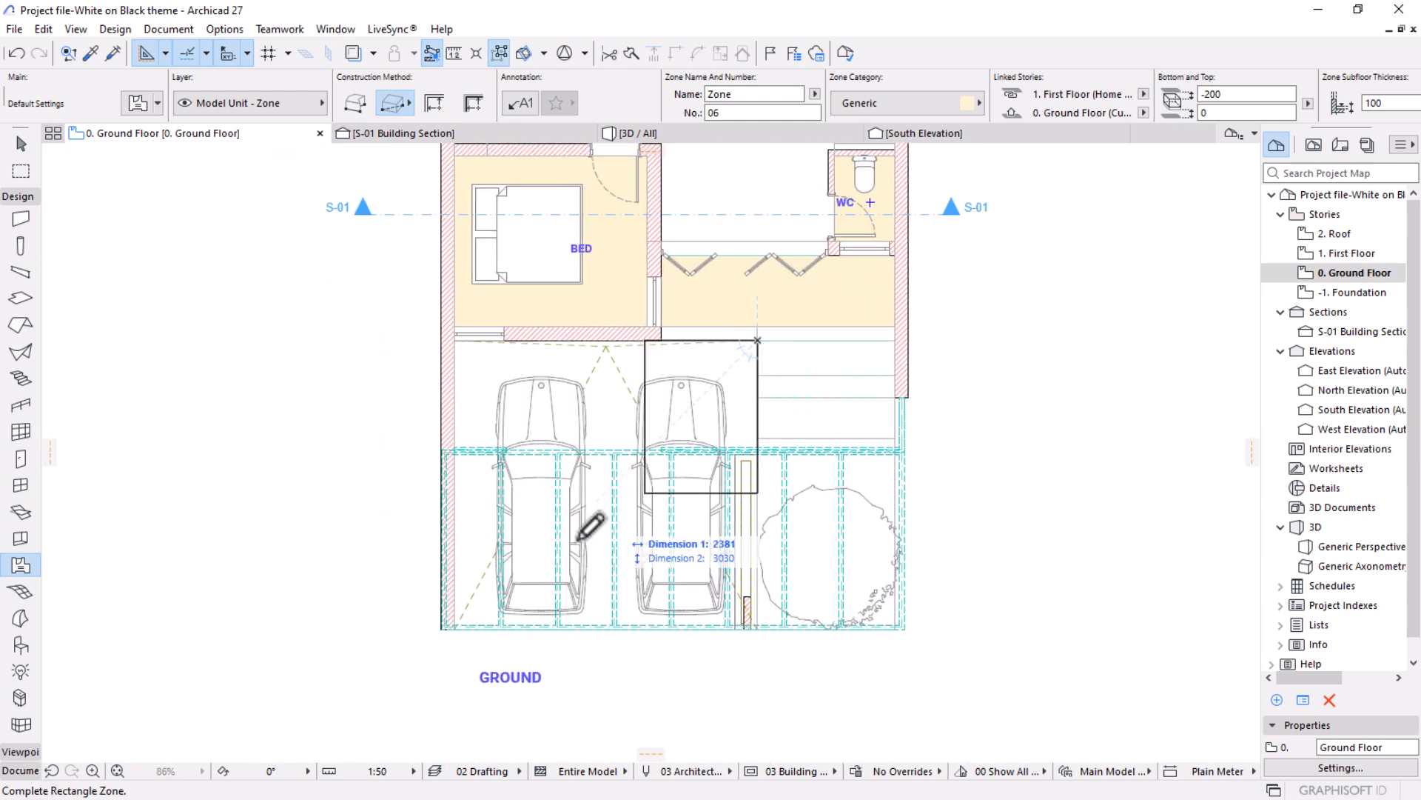
pyautogui.click(453, 629)
pyautogui.scroll(3, 611, 409)
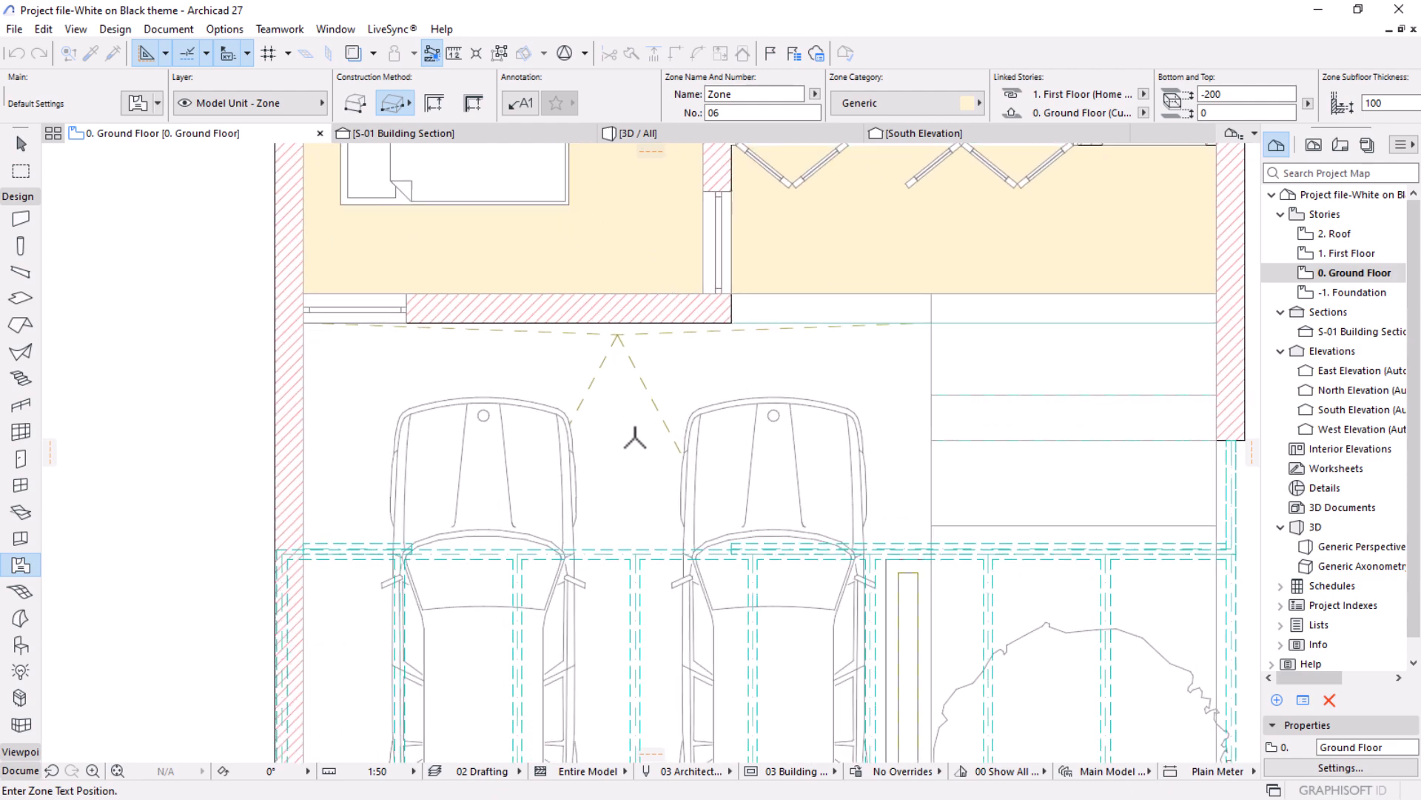
pyautogui.click(635, 407)
pyautogui.scroll(1, 626, 413)
pyautogui.scroll(-3, 563, 651)
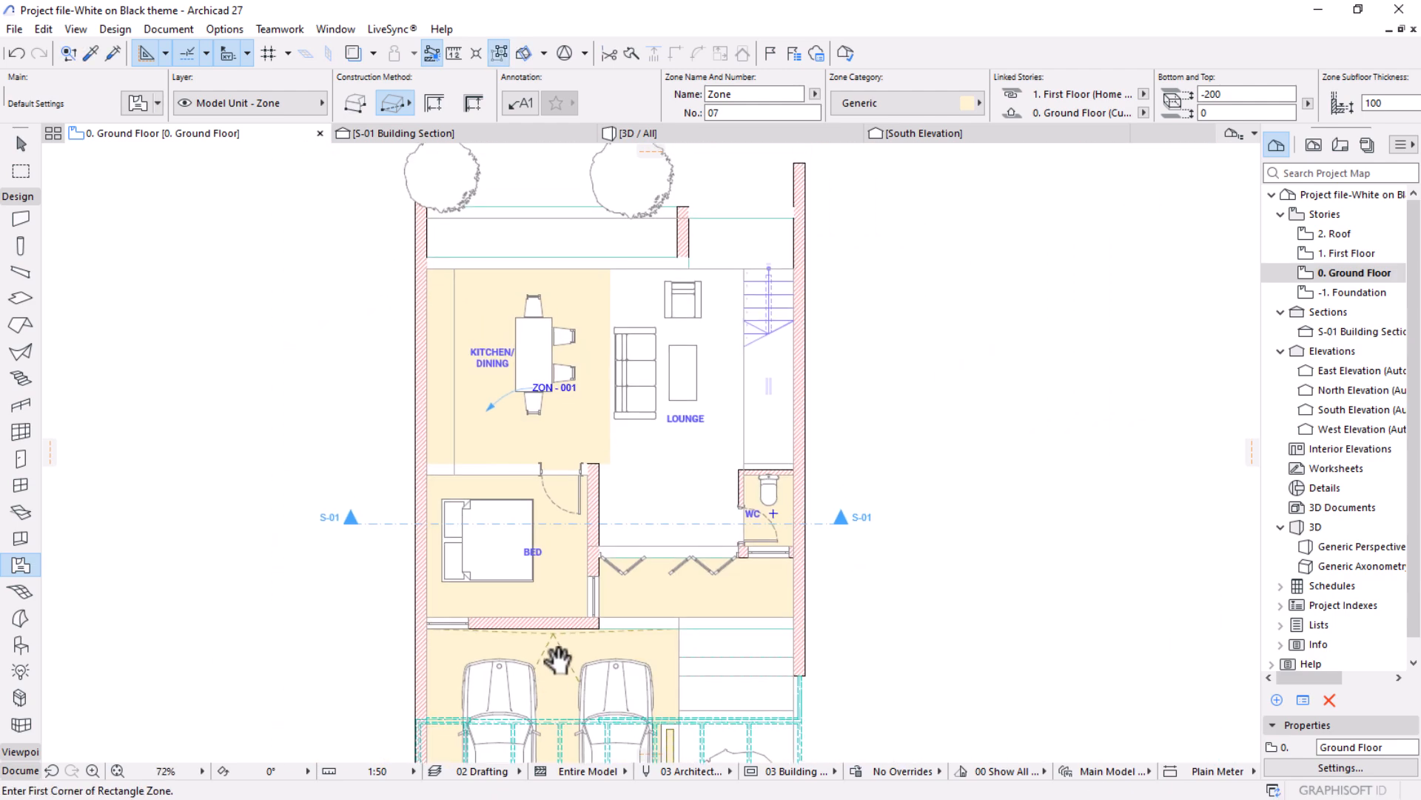
# Activate the Text tool and select all text blocks on the ground floor plan.
pyautogui.scroll(3, 593, 422)
pyautogui.press('Escape')
pyautogui.click(578, 496)
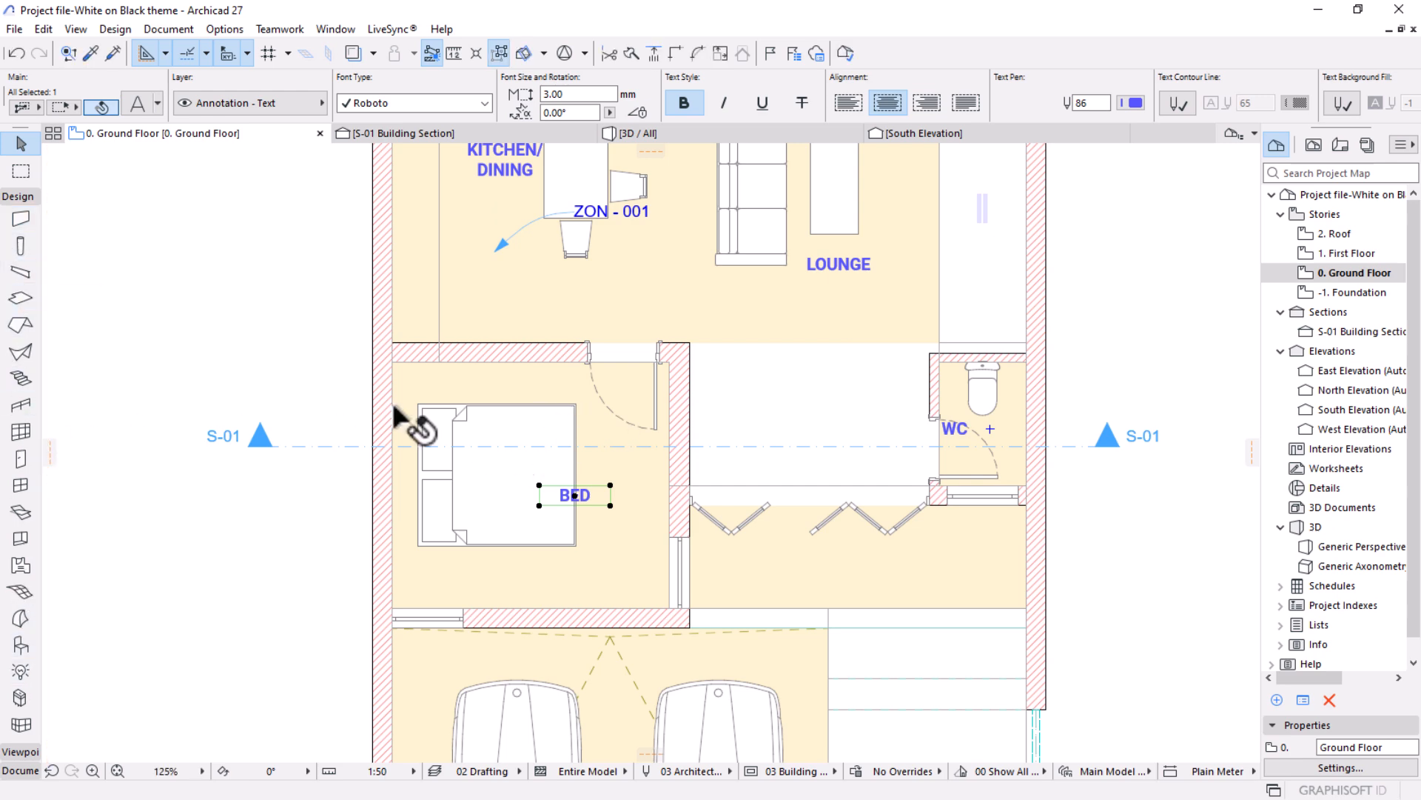
pyautogui.click(16, 197)
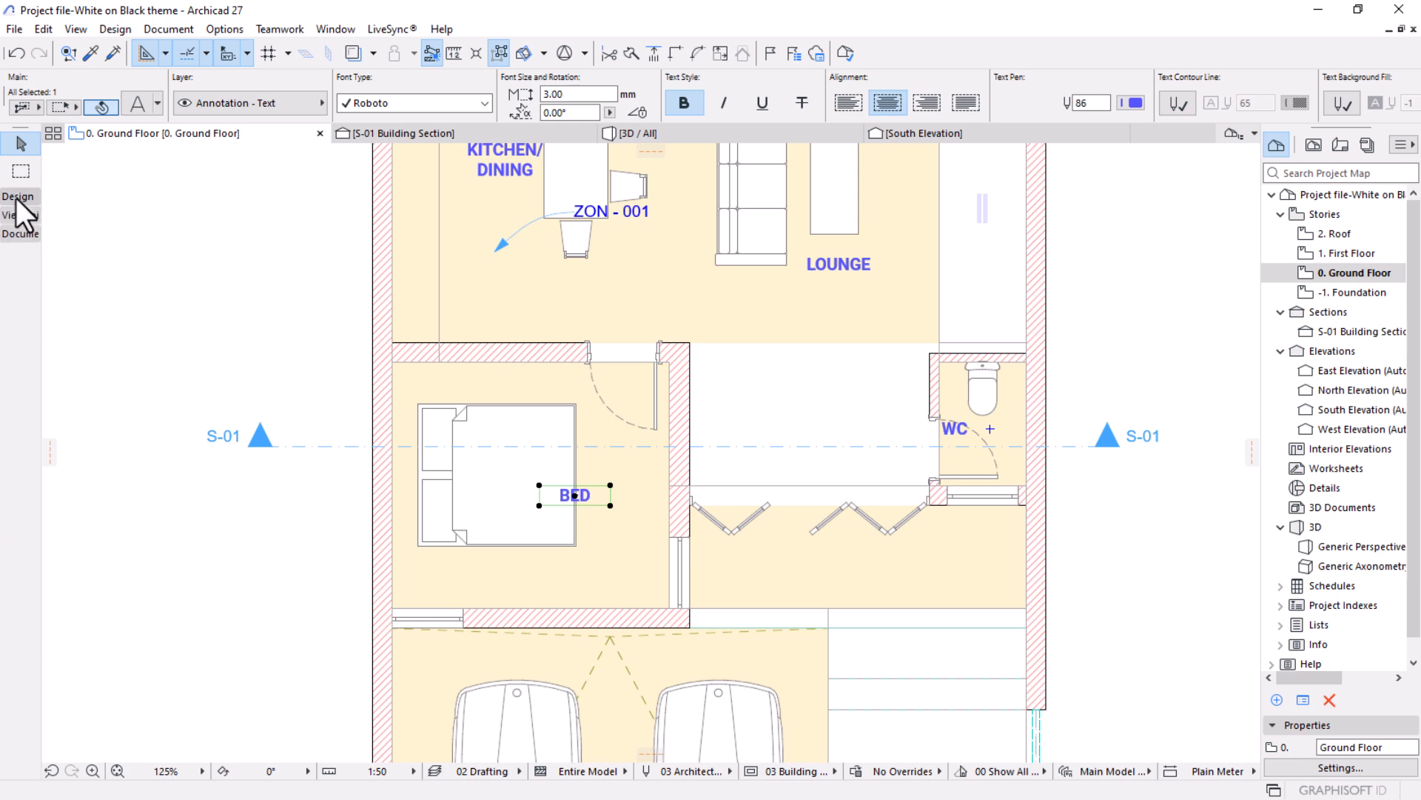
pyautogui.click(16, 235)
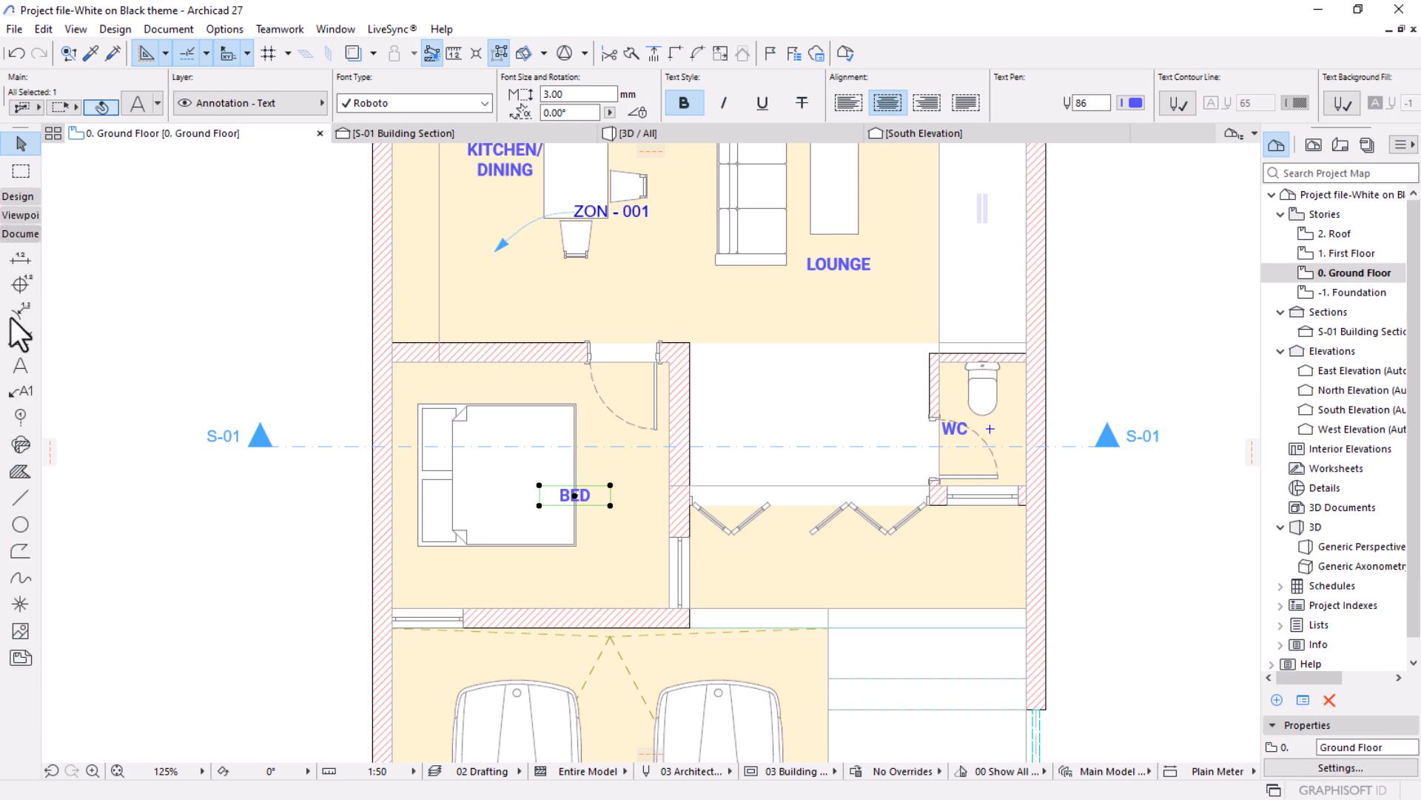
pyautogui.click(20, 363)
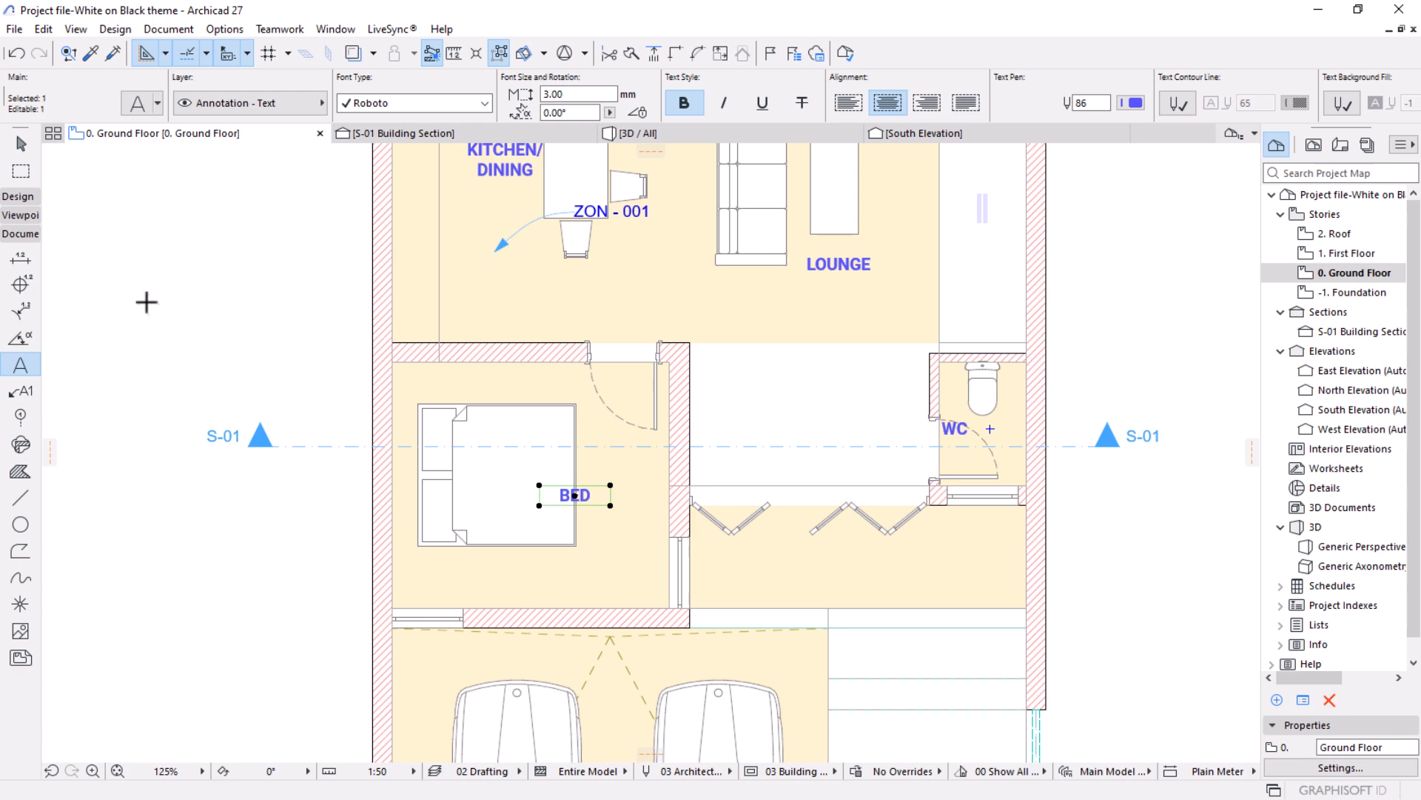
pyautogui.hotkey('ctrl', 'a')
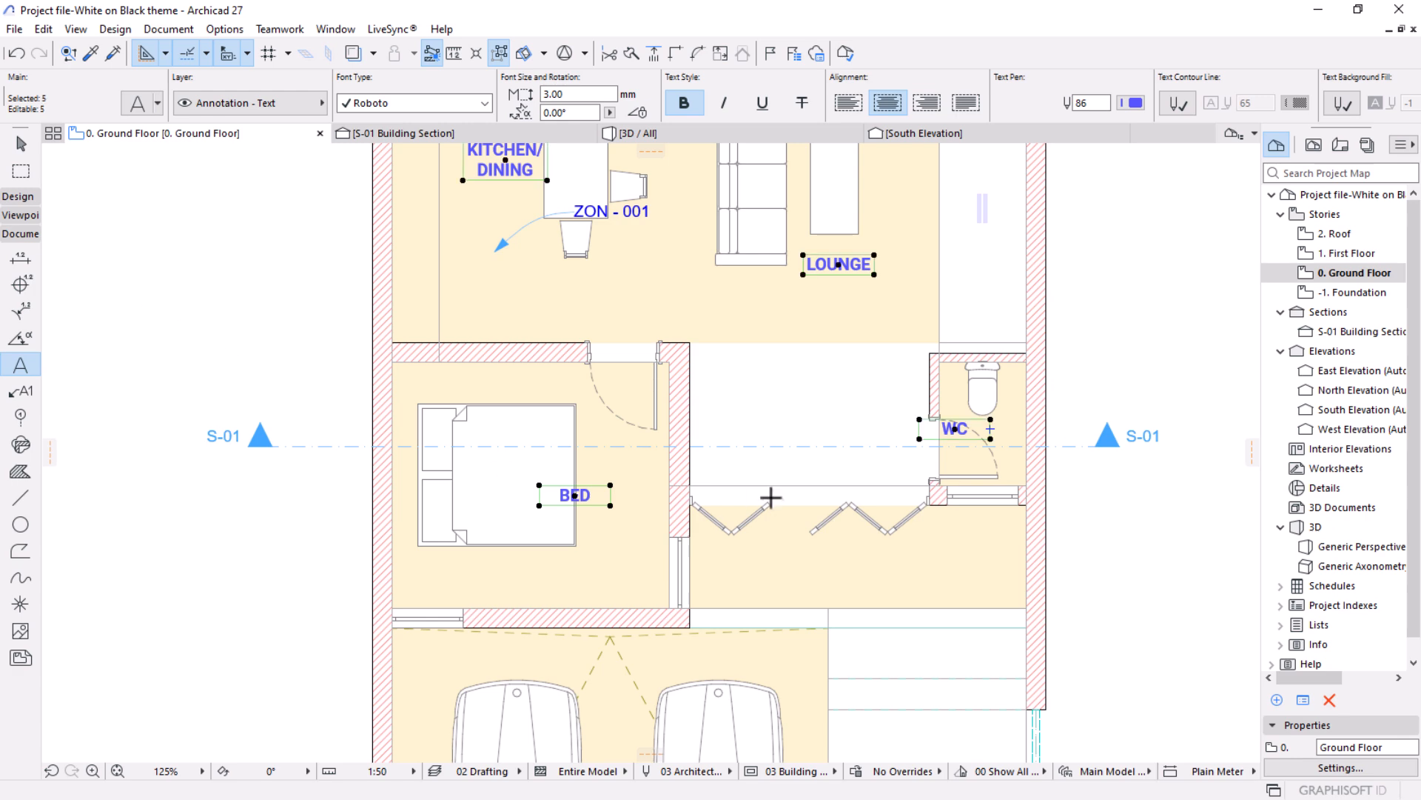
# Take the GROUND title out of the selection and delete the KITCHEN/DINING, LOUNGE, BED and WC texts.
pyautogui.scroll(-2, 770, 496)
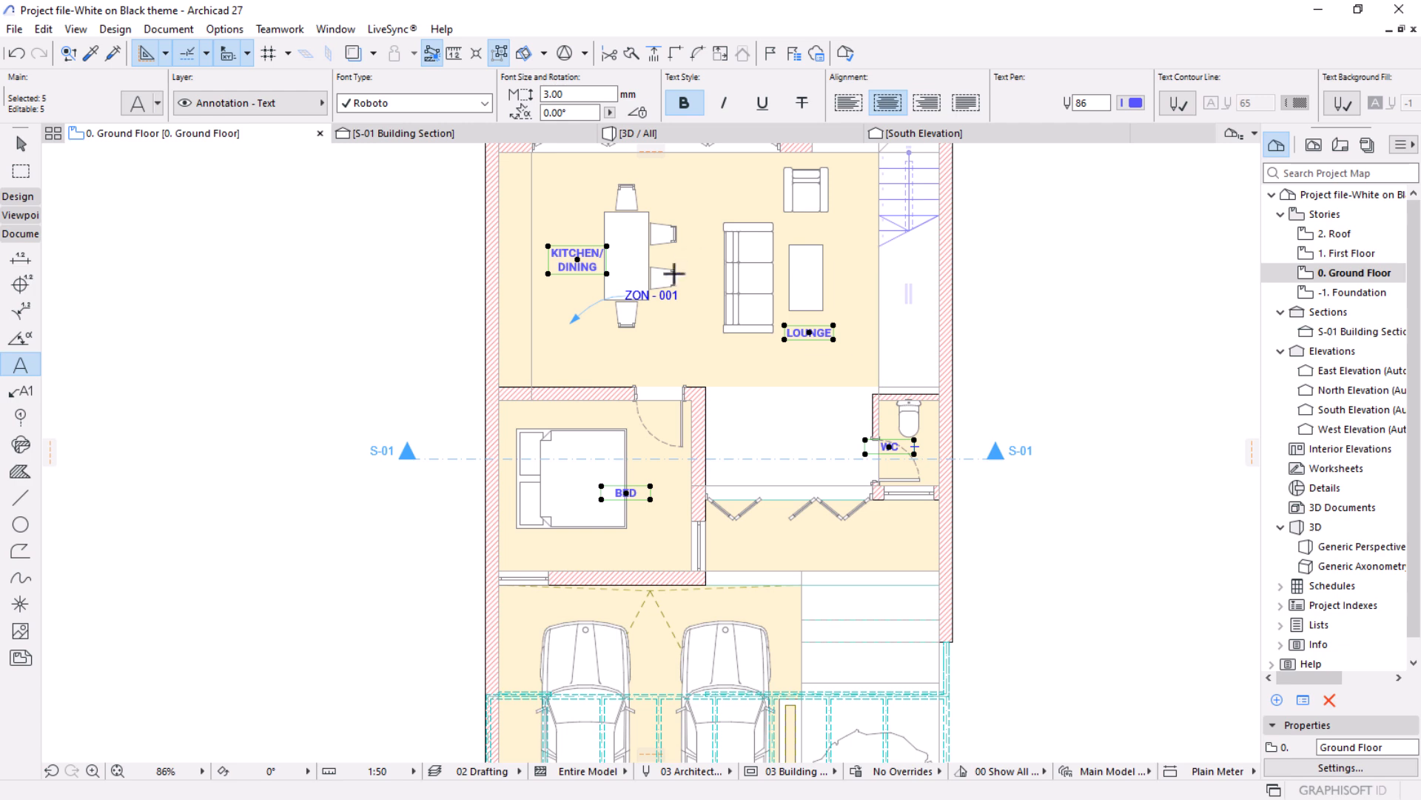
pyautogui.scroll(-3, 682, 508)
pyautogui.scroll(-1, 598, 425)
pyautogui.scroll(2, 613, 406)
pyautogui.scroll(-2, 637, 355)
pyautogui.scroll(5, 608, 692)
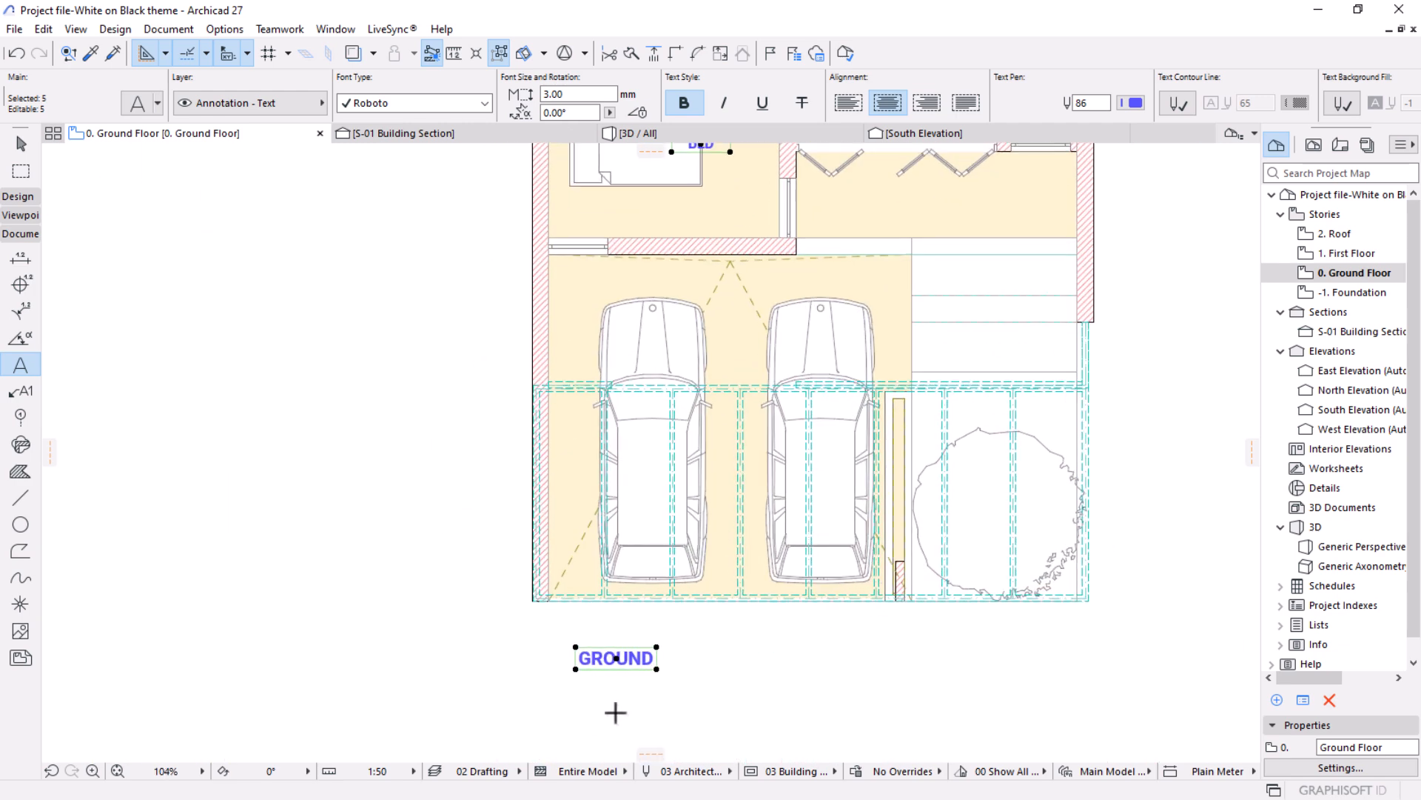
pyautogui.keyDown('shift'); pyautogui.click(618, 659); pyautogui.keyUp('shift')
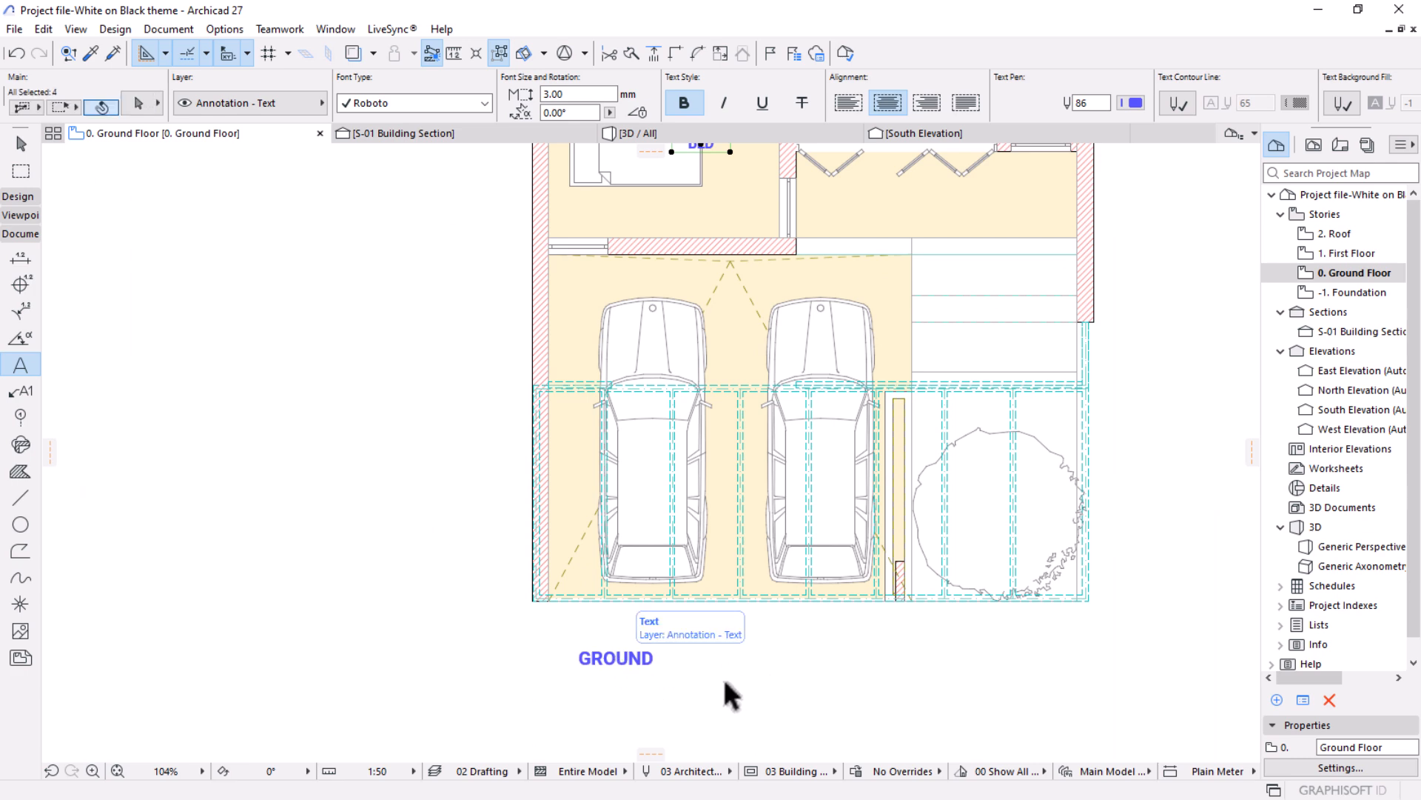
pyautogui.scroll(-3, 741, 674)
pyautogui.moveTo(696, 438); pyautogui.dragTo(601, 615, button='middle')
pyautogui.scroll(1, 634, 383)
pyautogui.scroll(2, 664, 523)
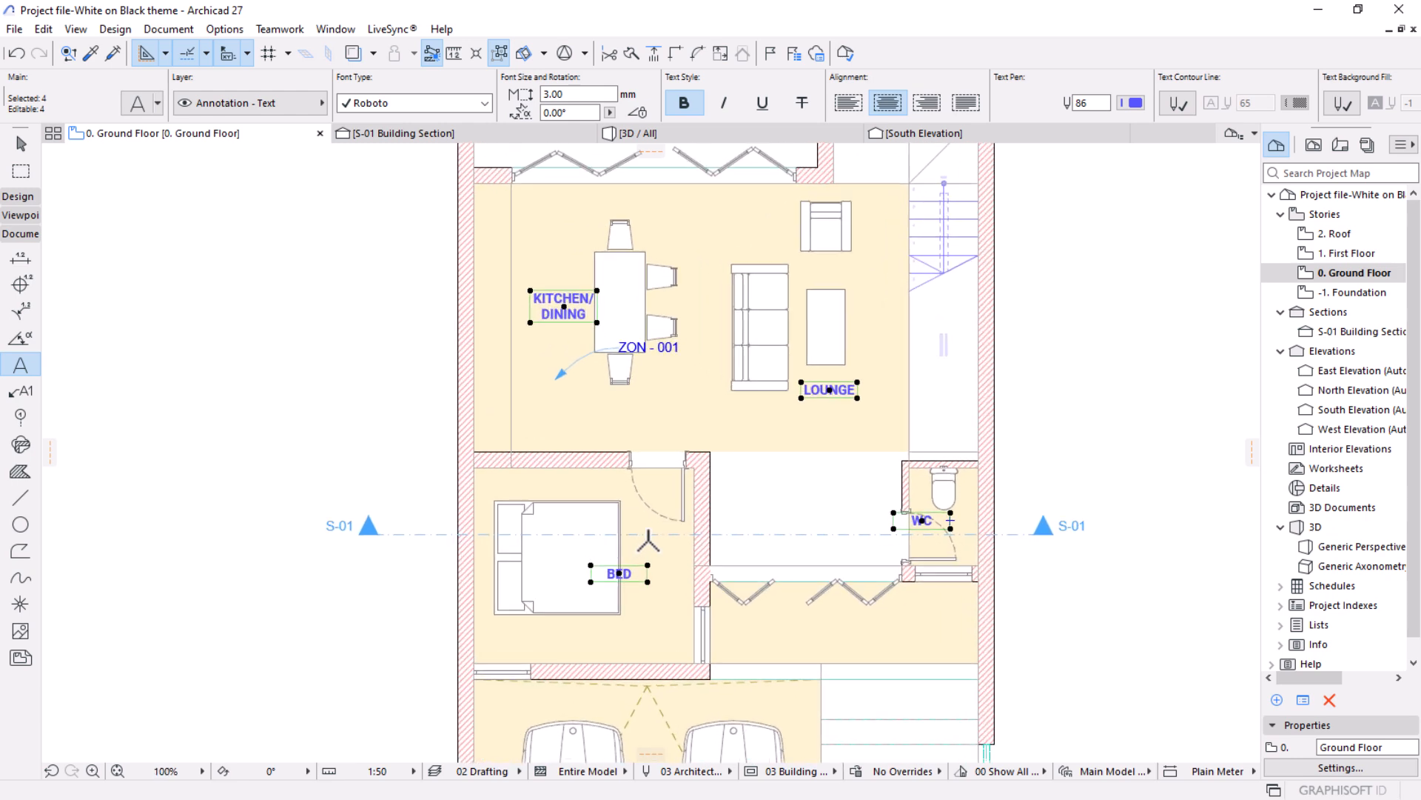
pyautogui.press('Delete')
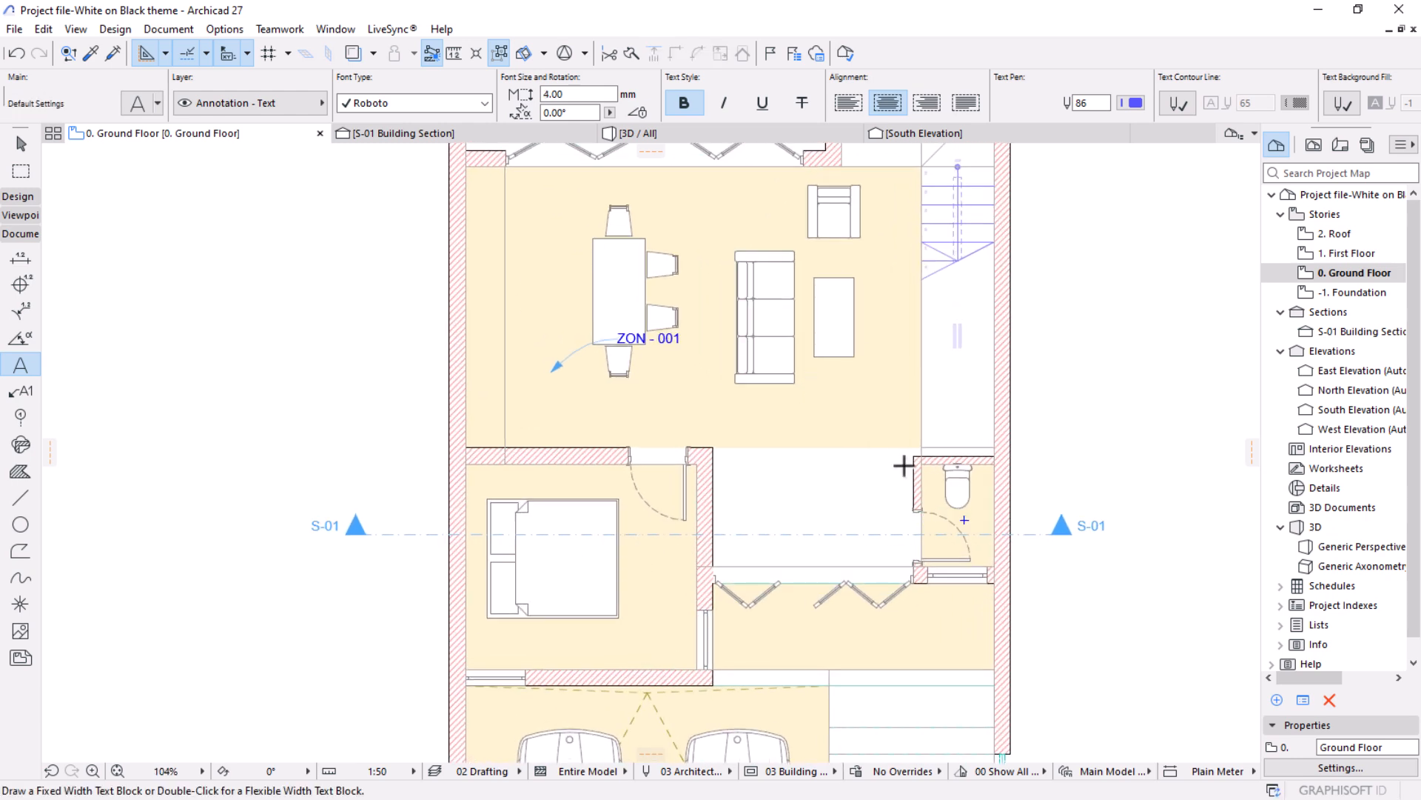
# Leave the Text tool and examine the zones across the ground floor plan, with nothing selected.
pyautogui.scroll(-4, 667, 311)
pyautogui.scroll(2, 725, 244)
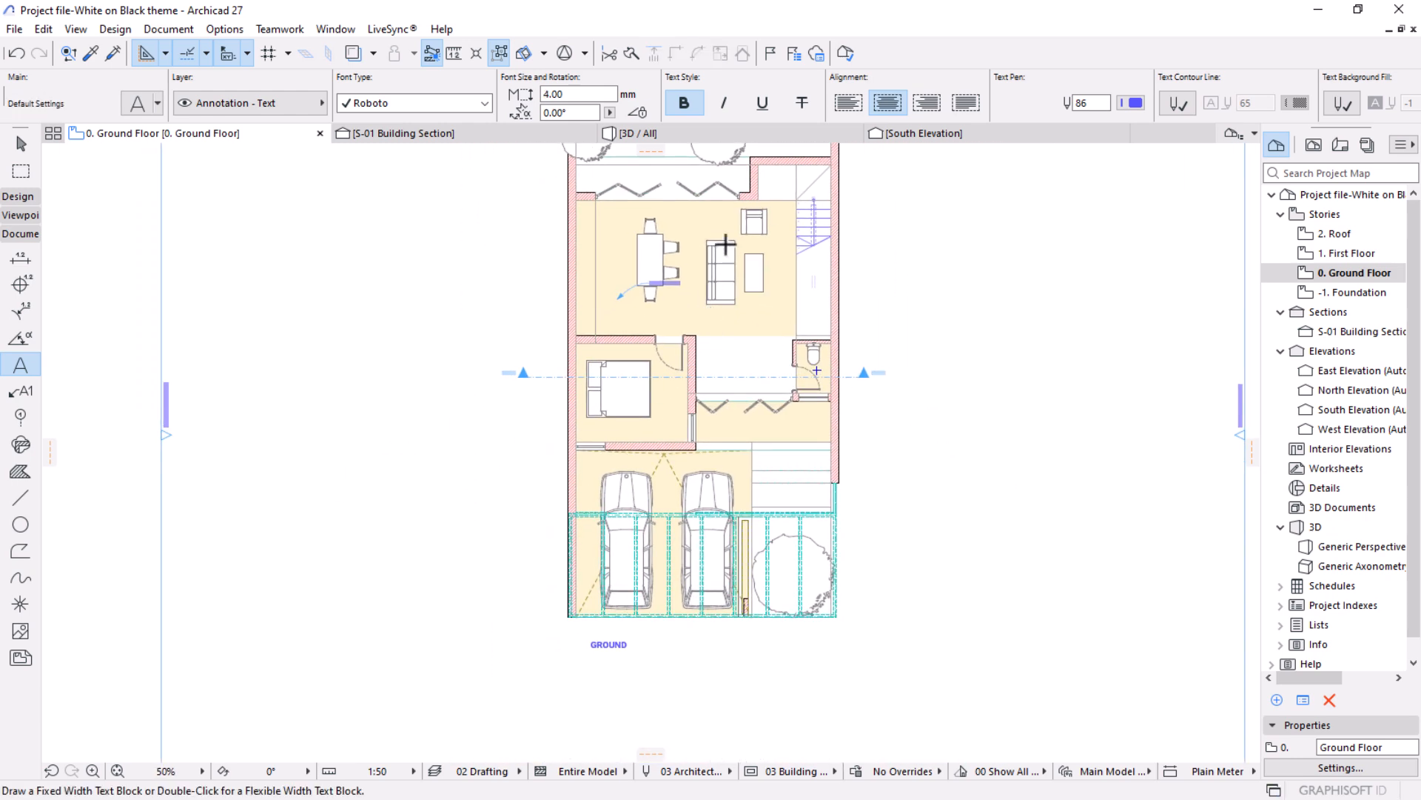
pyautogui.moveTo(654, 267); pyautogui.dragTo(642, 328, button='middle')
pyautogui.press('Escape')
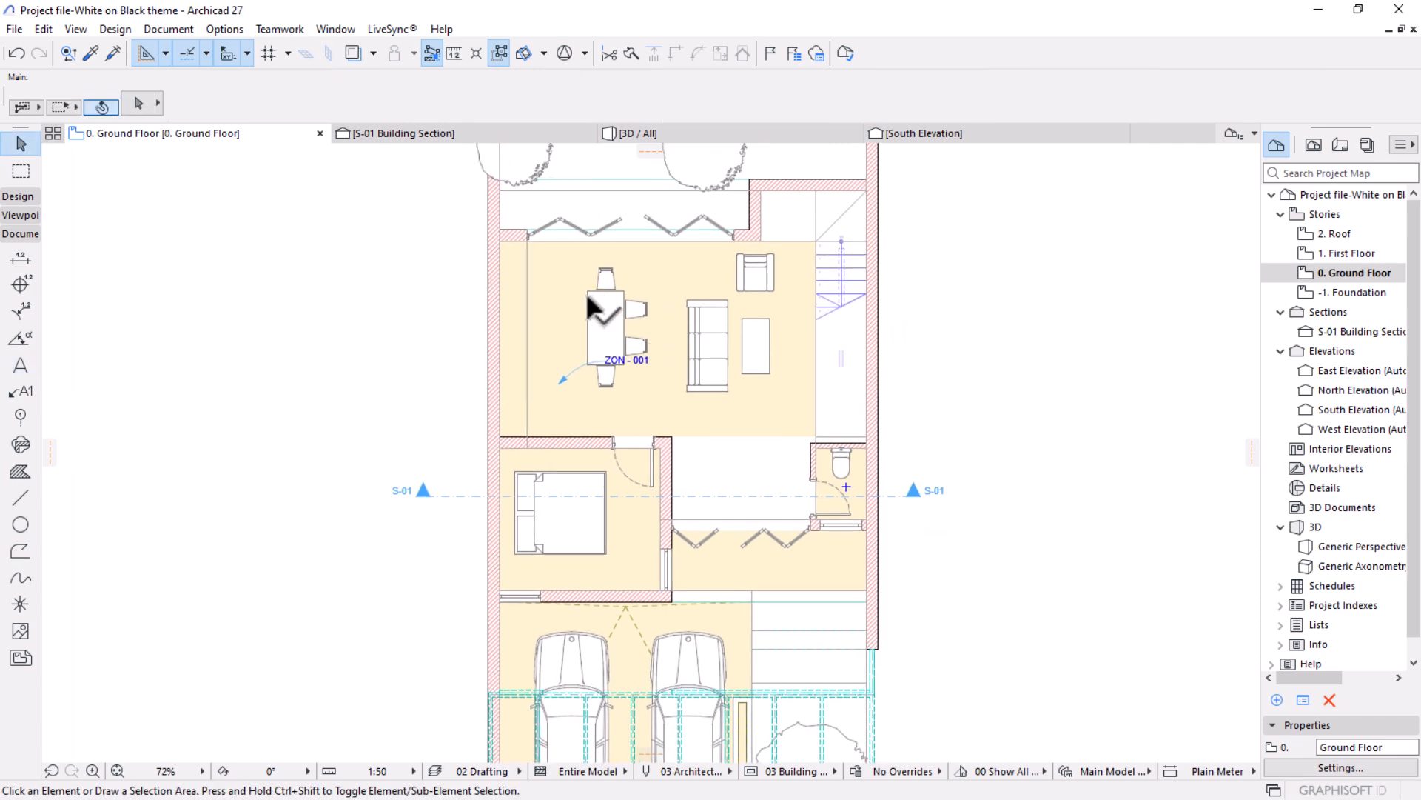
pyautogui.click(561, 300)
pyautogui.press('Escape')
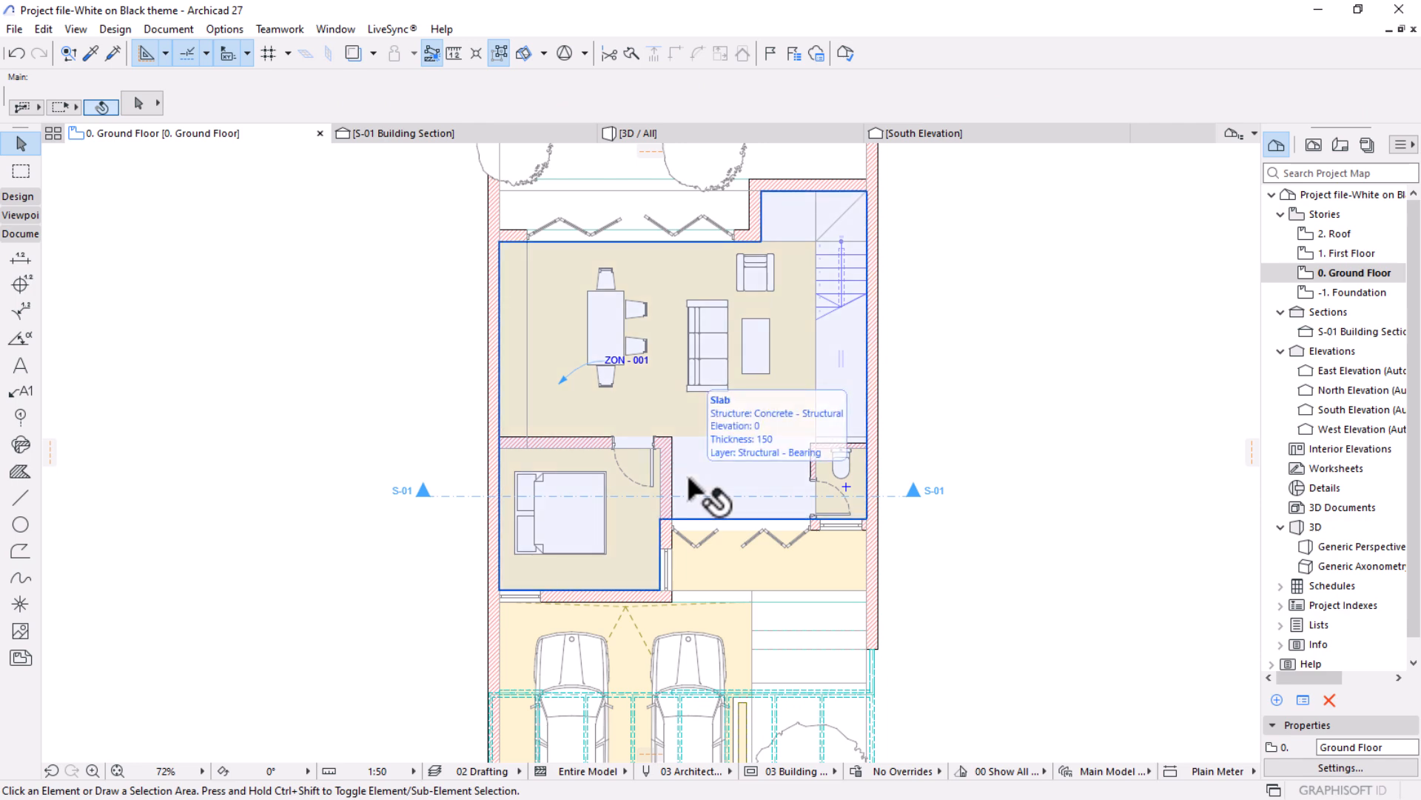
pyautogui.scroll(2, 690, 296)
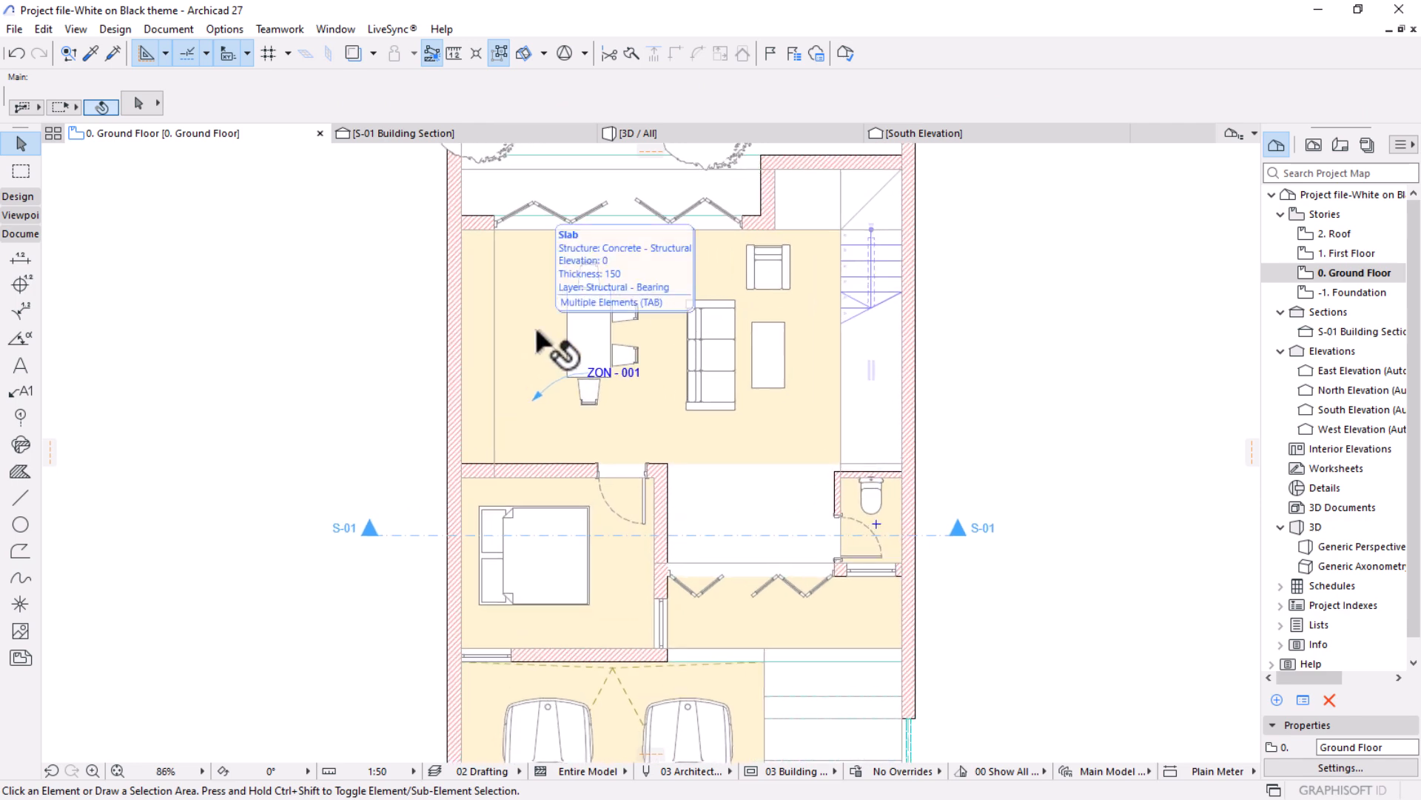
# Select the zone around the dining table instead of the slab beneath it and name it KITCHEN/DINING.
pyautogui.scroll(4, 563, 296)
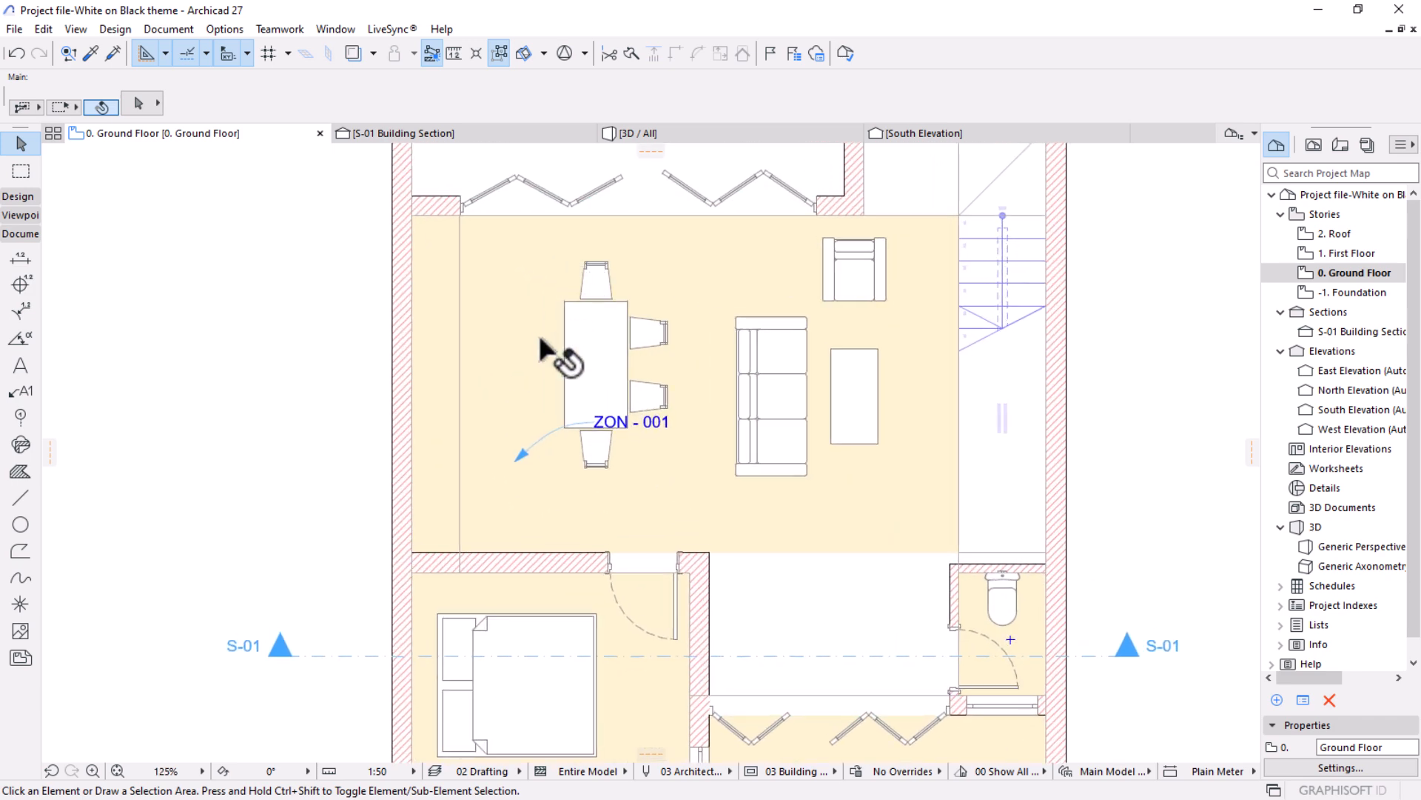
pyautogui.click(505, 342)
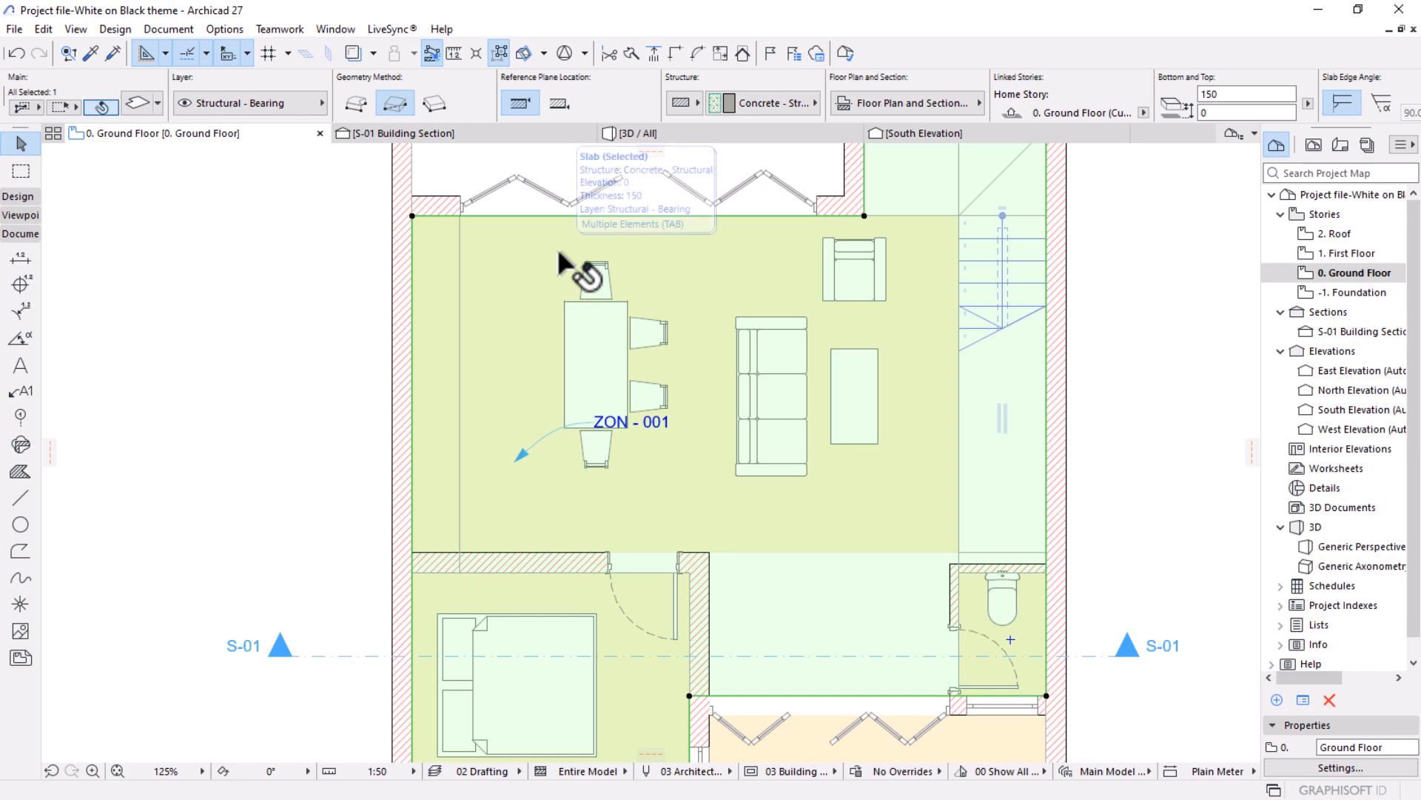
pyautogui.press('Escape')
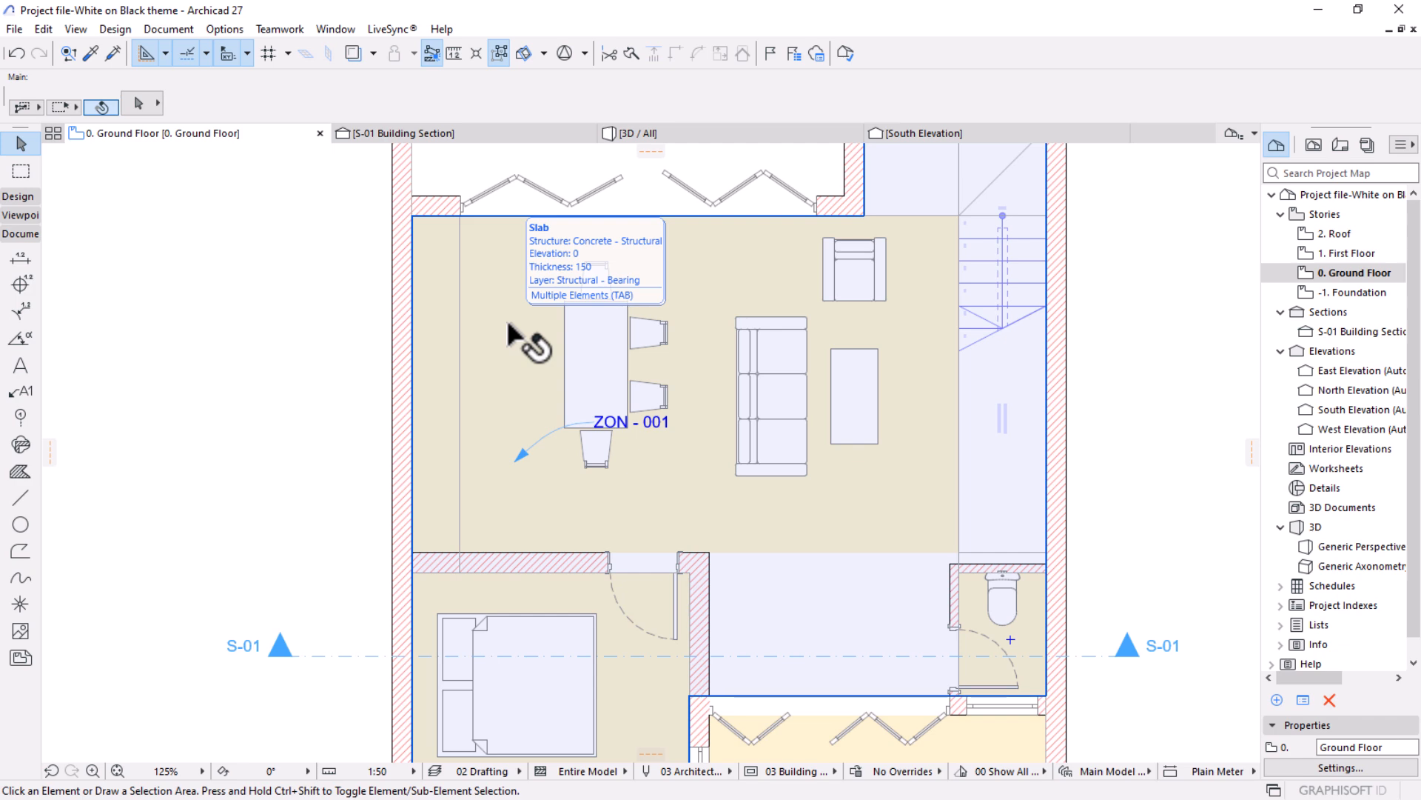
pyautogui.press('Tab')
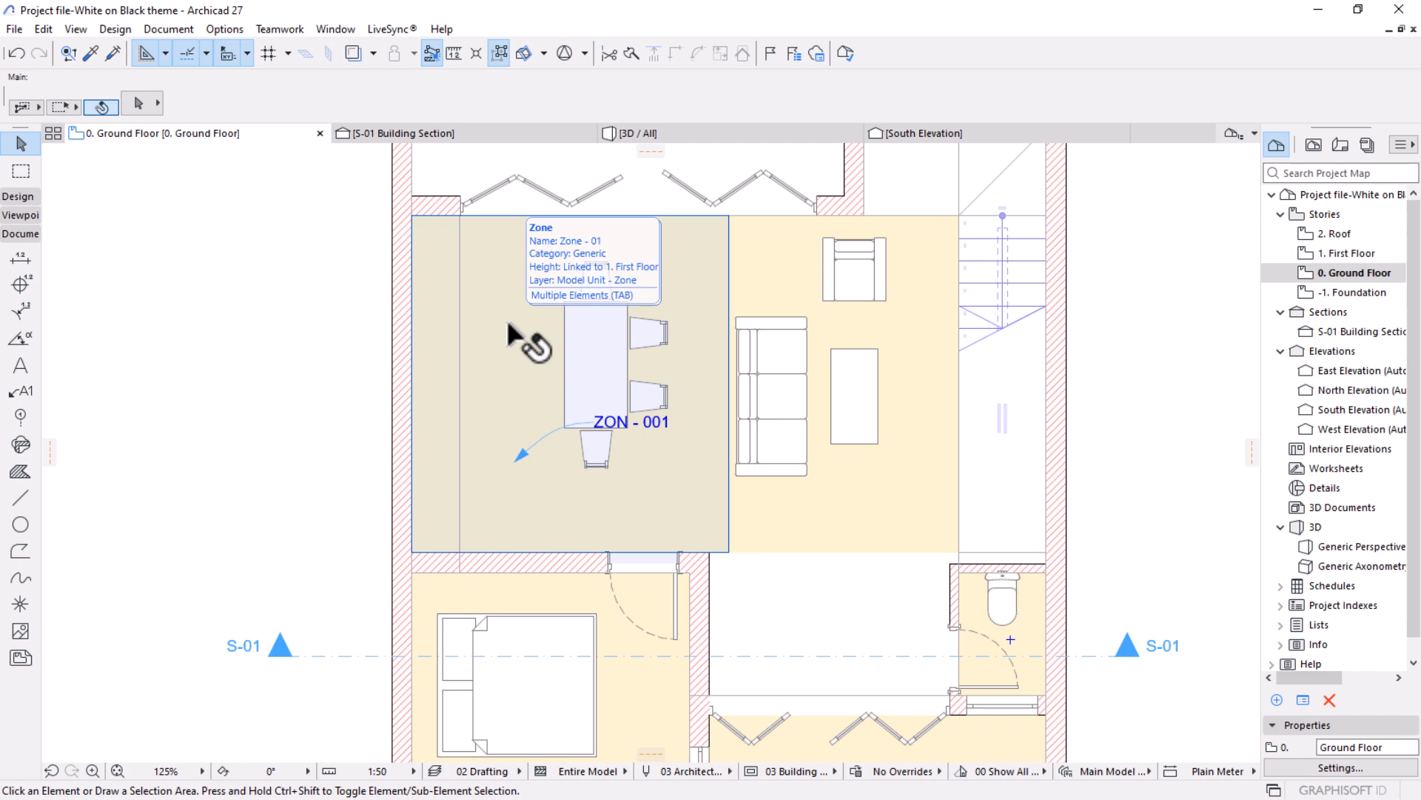
pyautogui.click(509, 325)
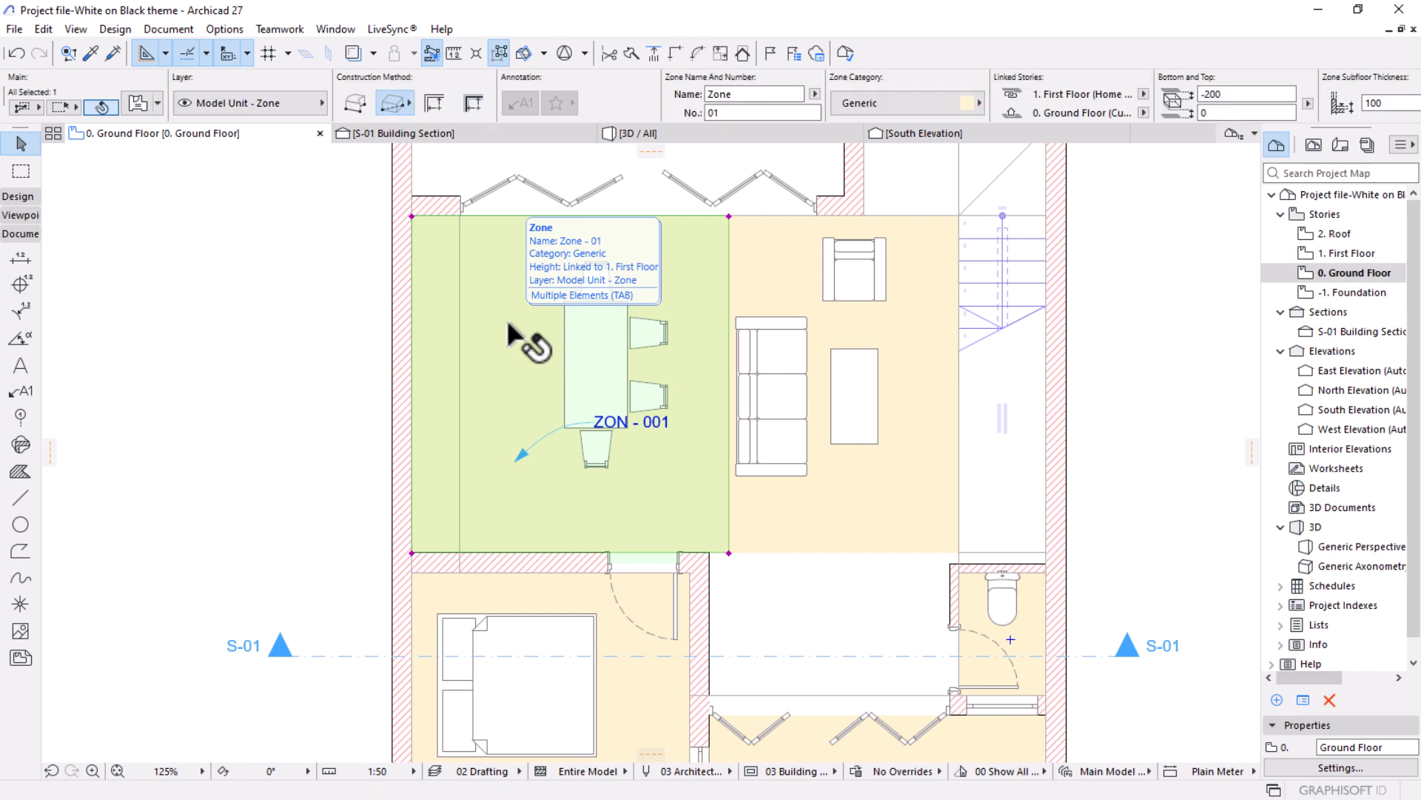
pyautogui.click(733, 94)
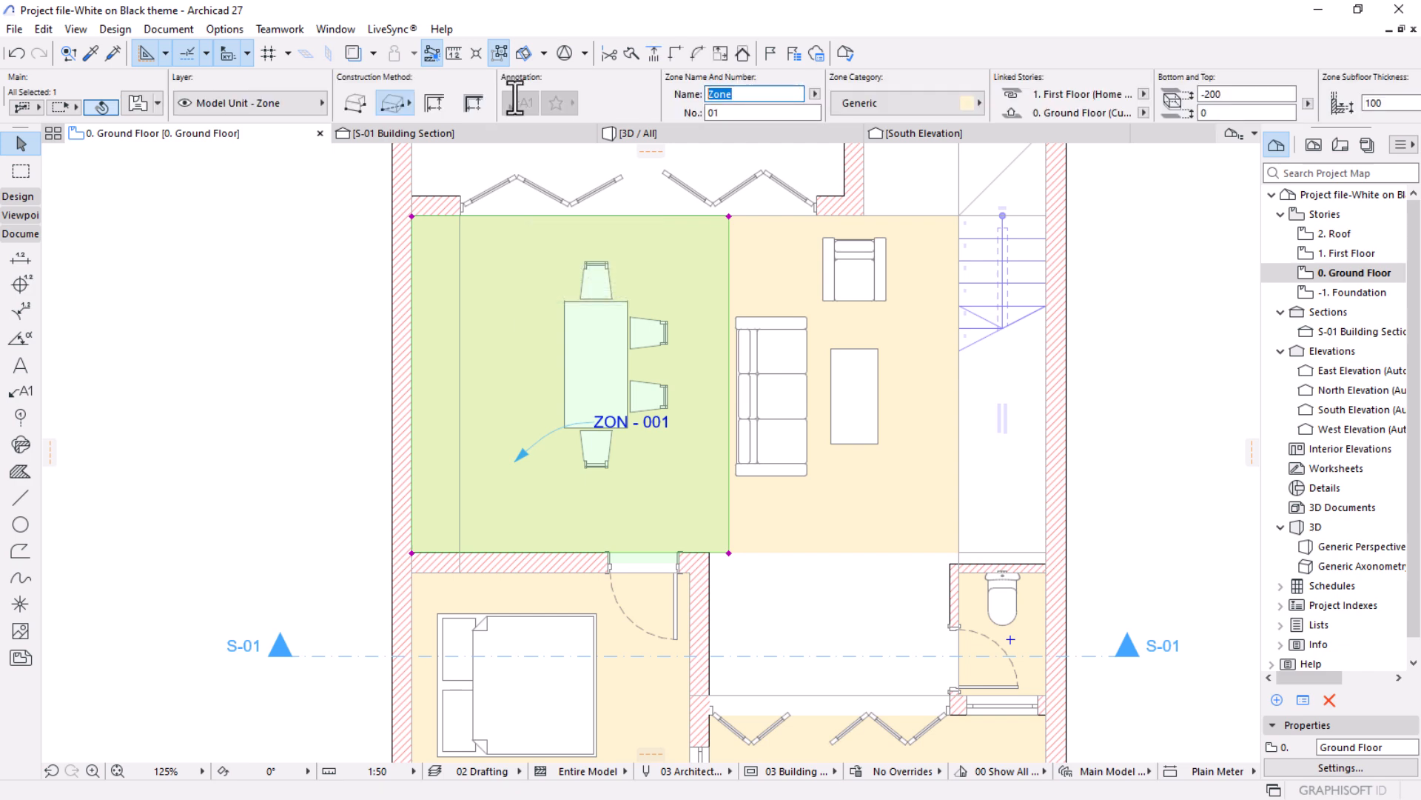
pyautogui.write('kitchen')
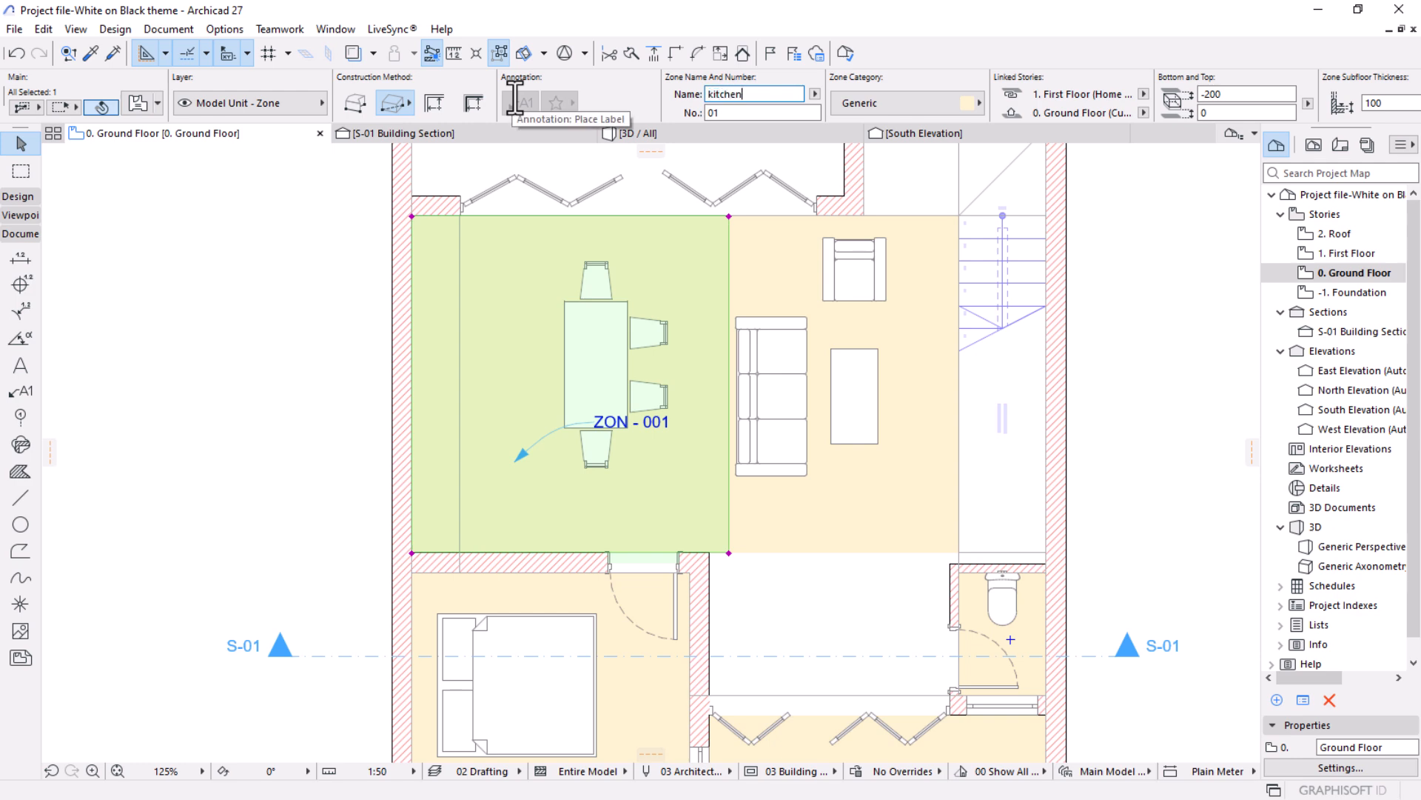
pyautogui.press('BackSpace')
pyautogui.press('BackSpace')
pyautogui.press('BackSpace')
pyautogui.press('BackSpace')
pyautogui.press('BackSpace')
pyautogui.press('BackSpace')
pyautogui.press('BackSpace')
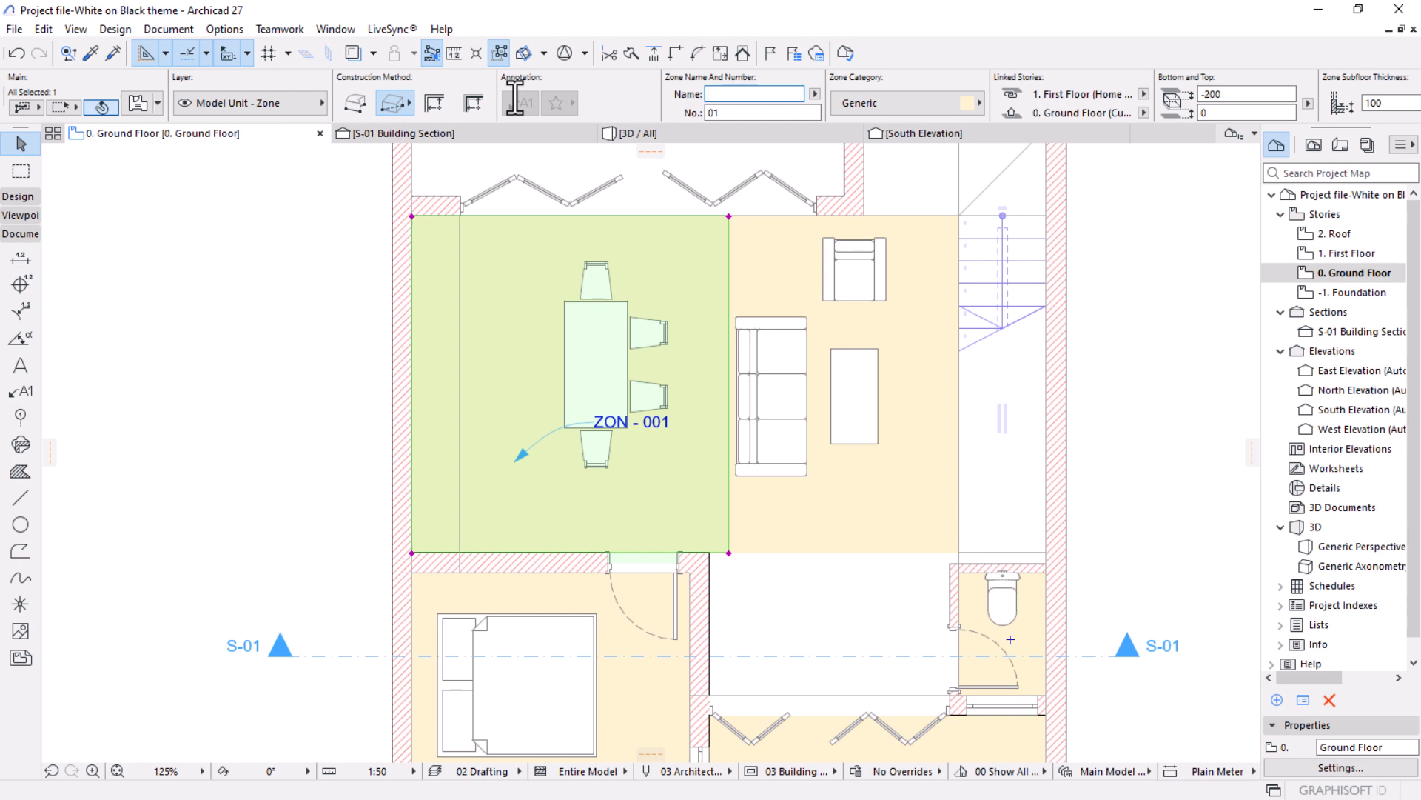
pyautogui.write('KITCHEN/DINING')
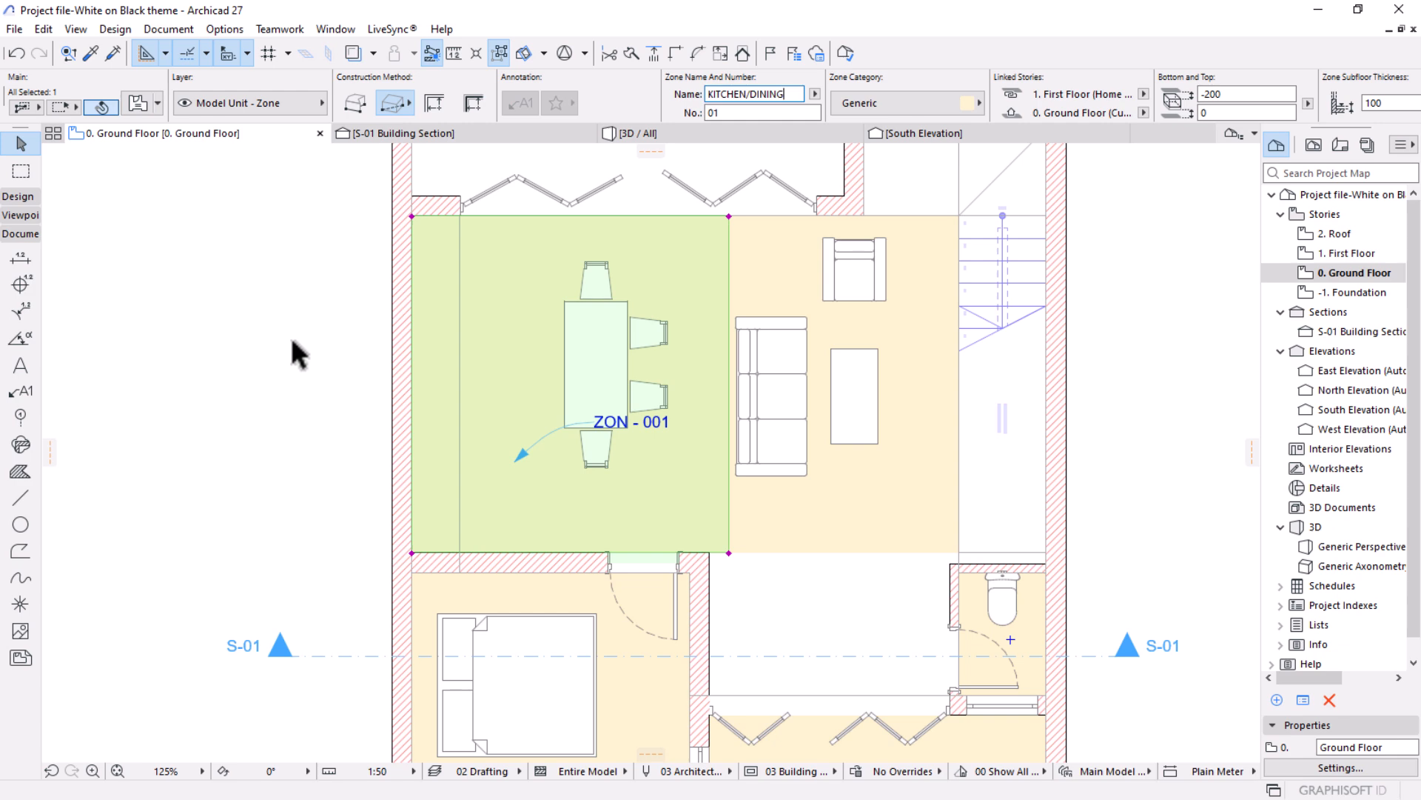
# Delete the ZON - 001 label and its leader arrow from the kitchen/dining zone.
pyautogui.scroll(3, 676, 502)
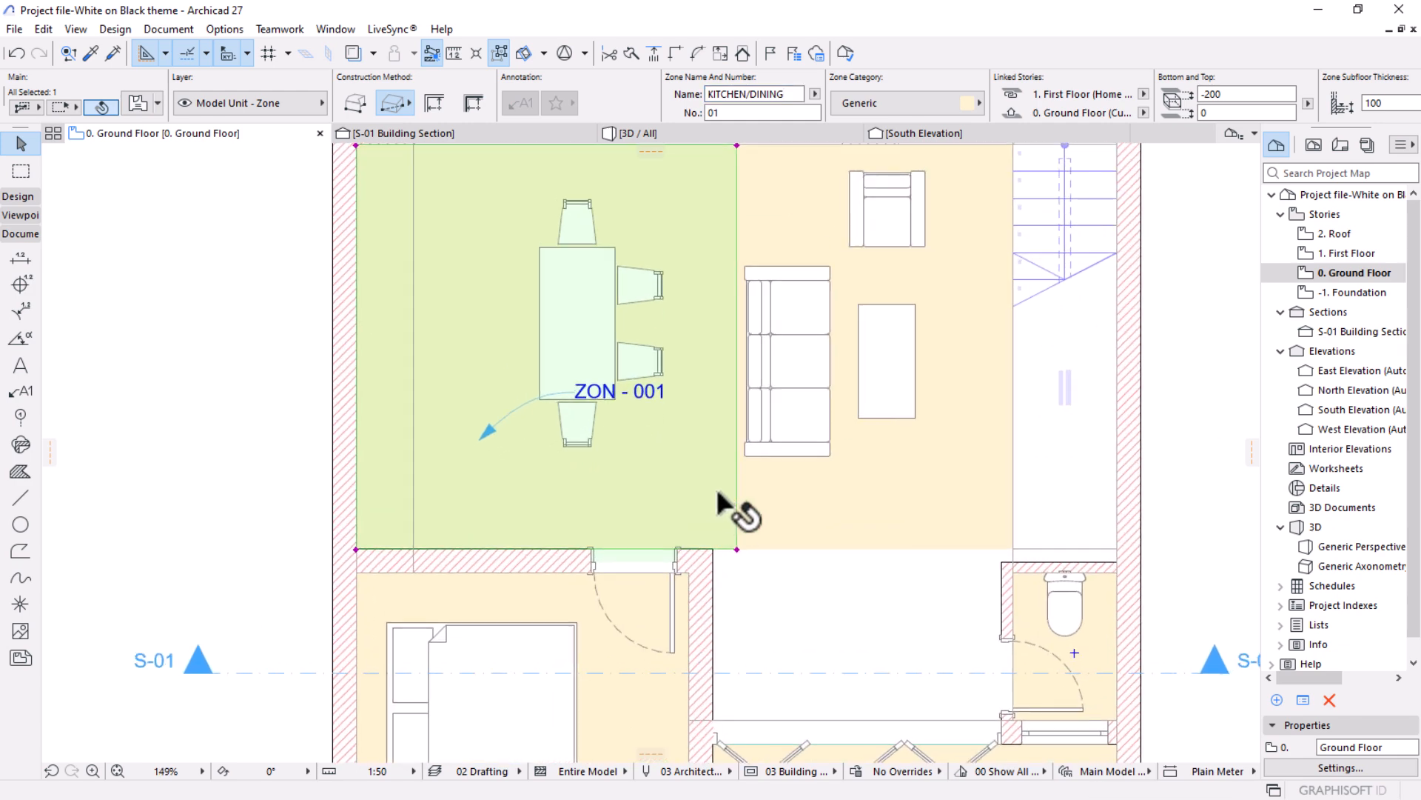
pyautogui.click(478, 436)
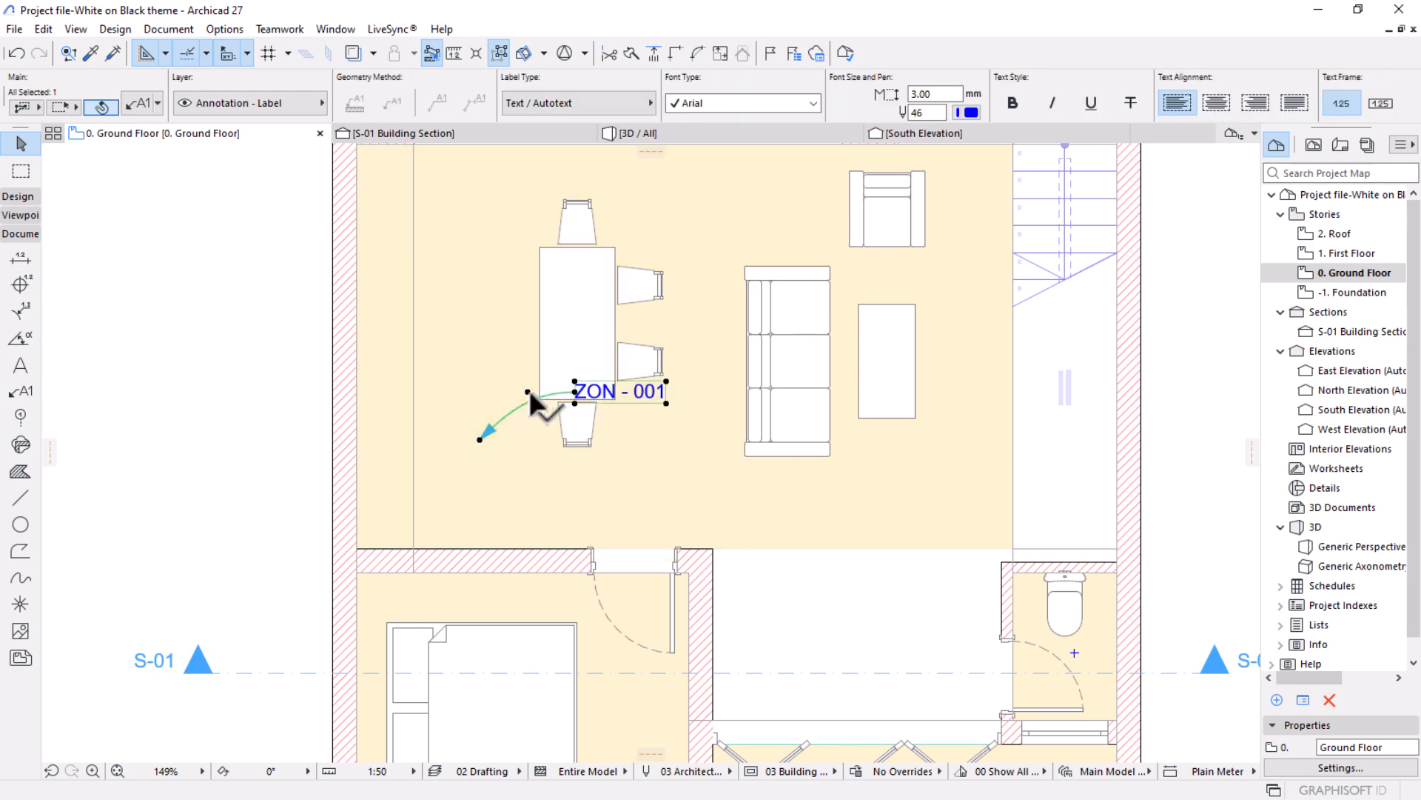
pyautogui.press('Escape')
# Select the zone around the sofa and armchair and name it LOUNGE.
pyautogui.scroll(-5, 577, 406)
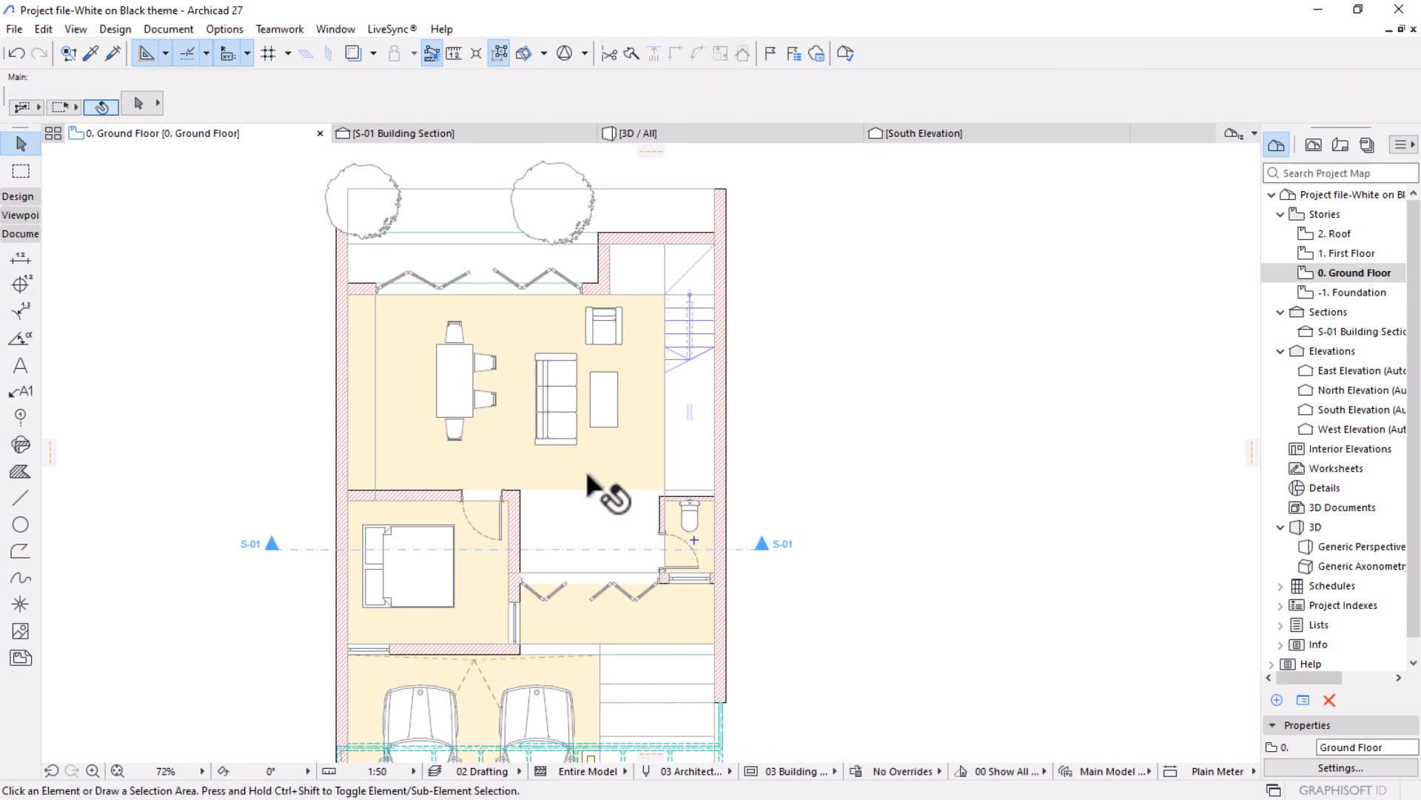
pyautogui.click(593, 489)
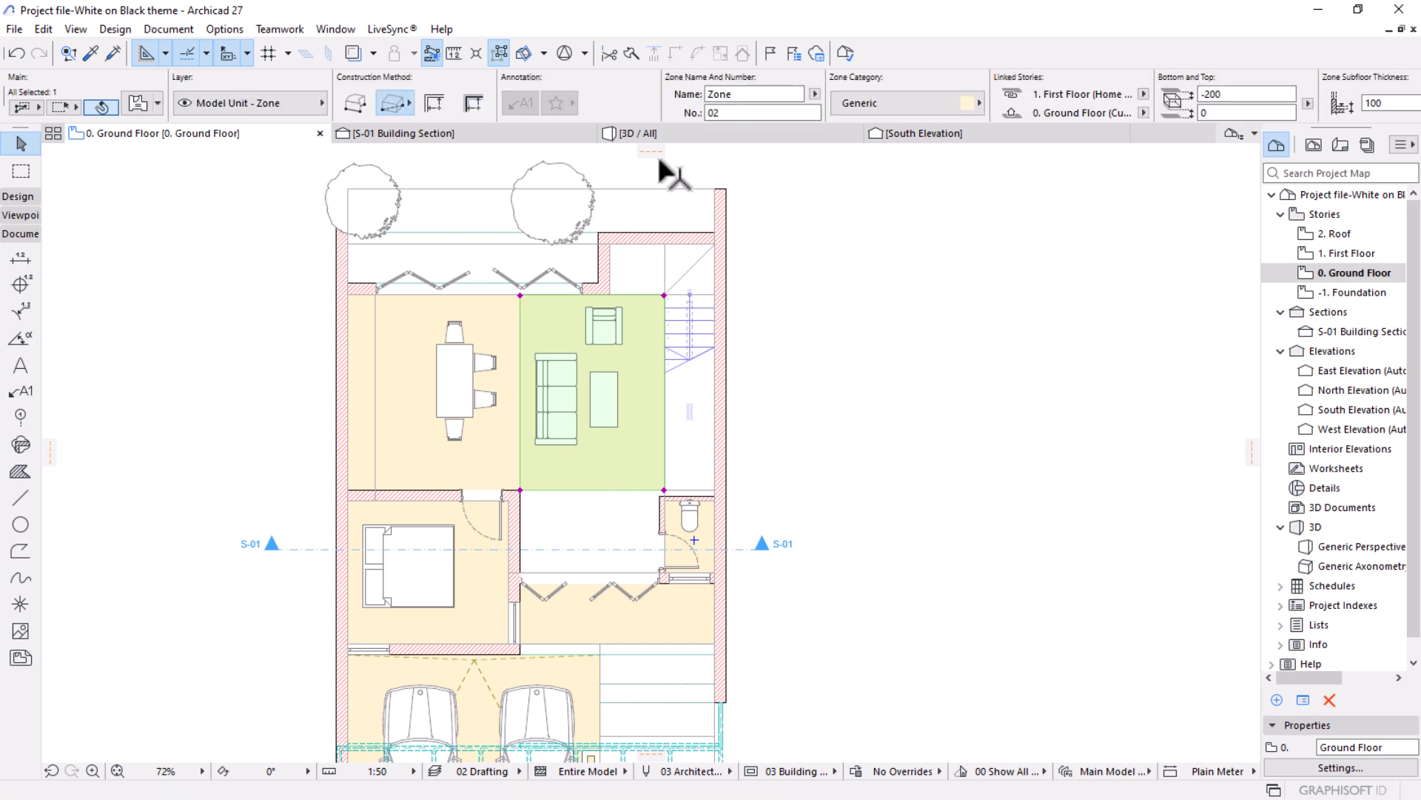
pyautogui.doubleClick(752, 95)
pyautogui.write('LO')
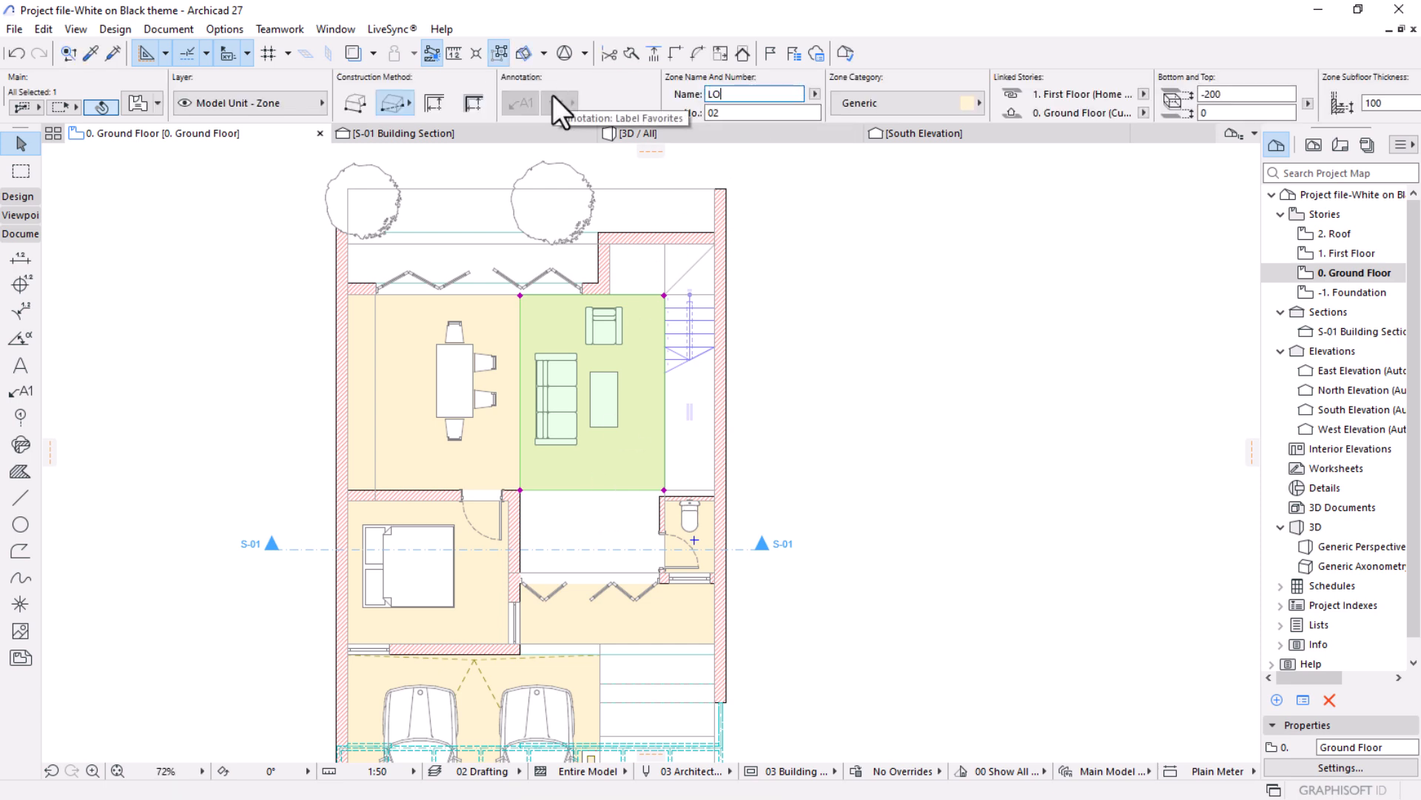
pyautogui.write('UNGE')
# Select the zone in the room with the double bed, name it BEDROOM, and clear the selection.
pyautogui.scroll(-3, 681, 398)
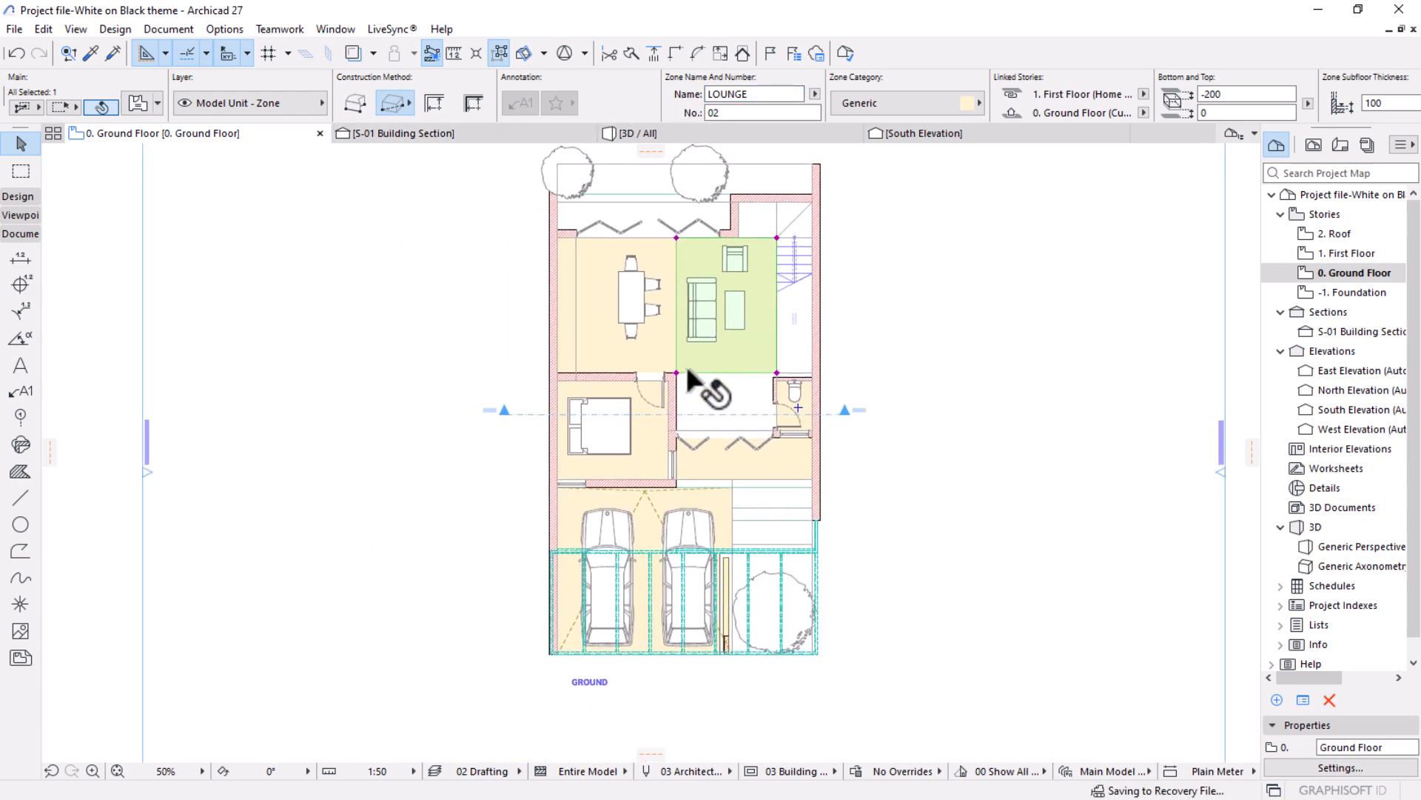
pyautogui.scroll(3, 670, 431)
pyautogui.press('Escape')
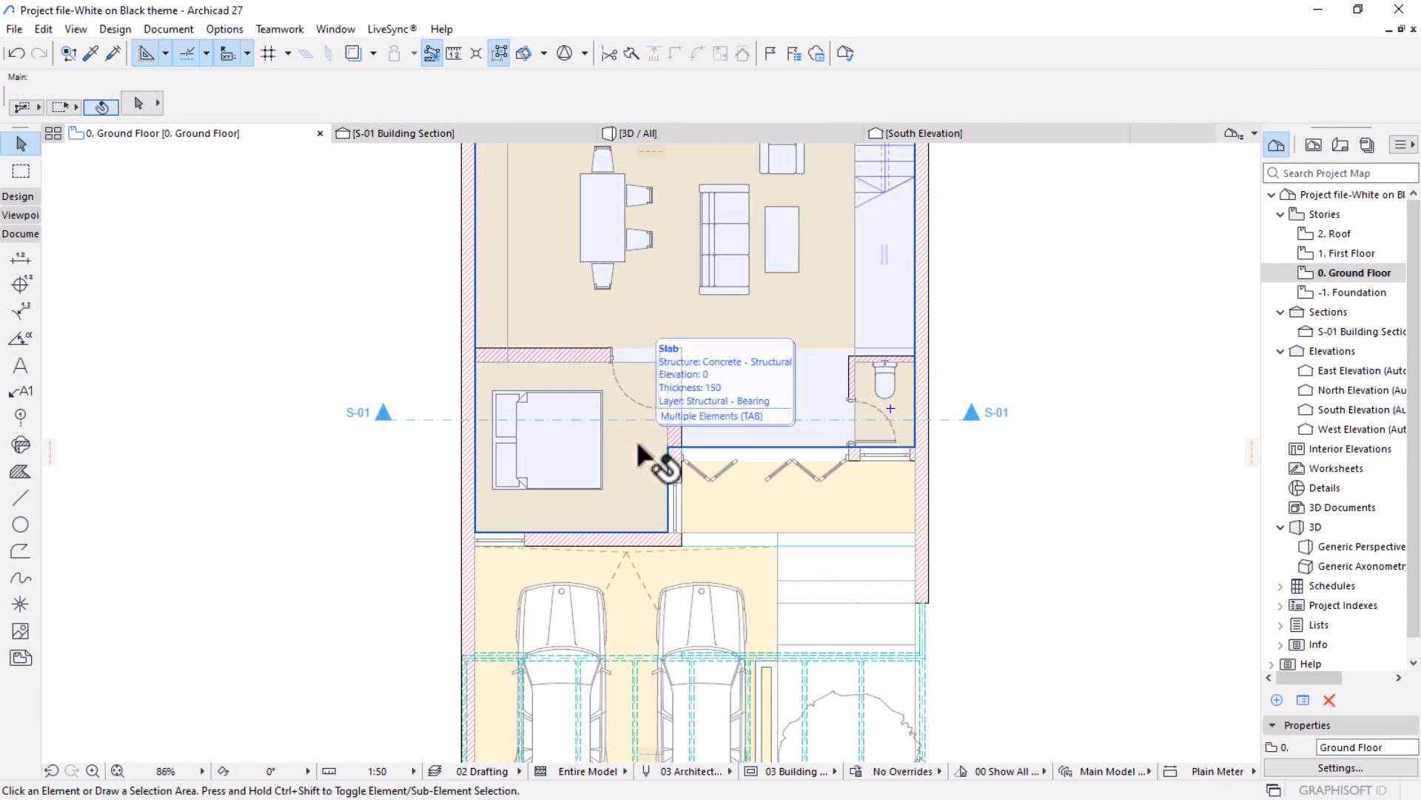
pyautogui.press('Tab')
pyautogui.click(638, 444)
pyautogui.click(751, 94)
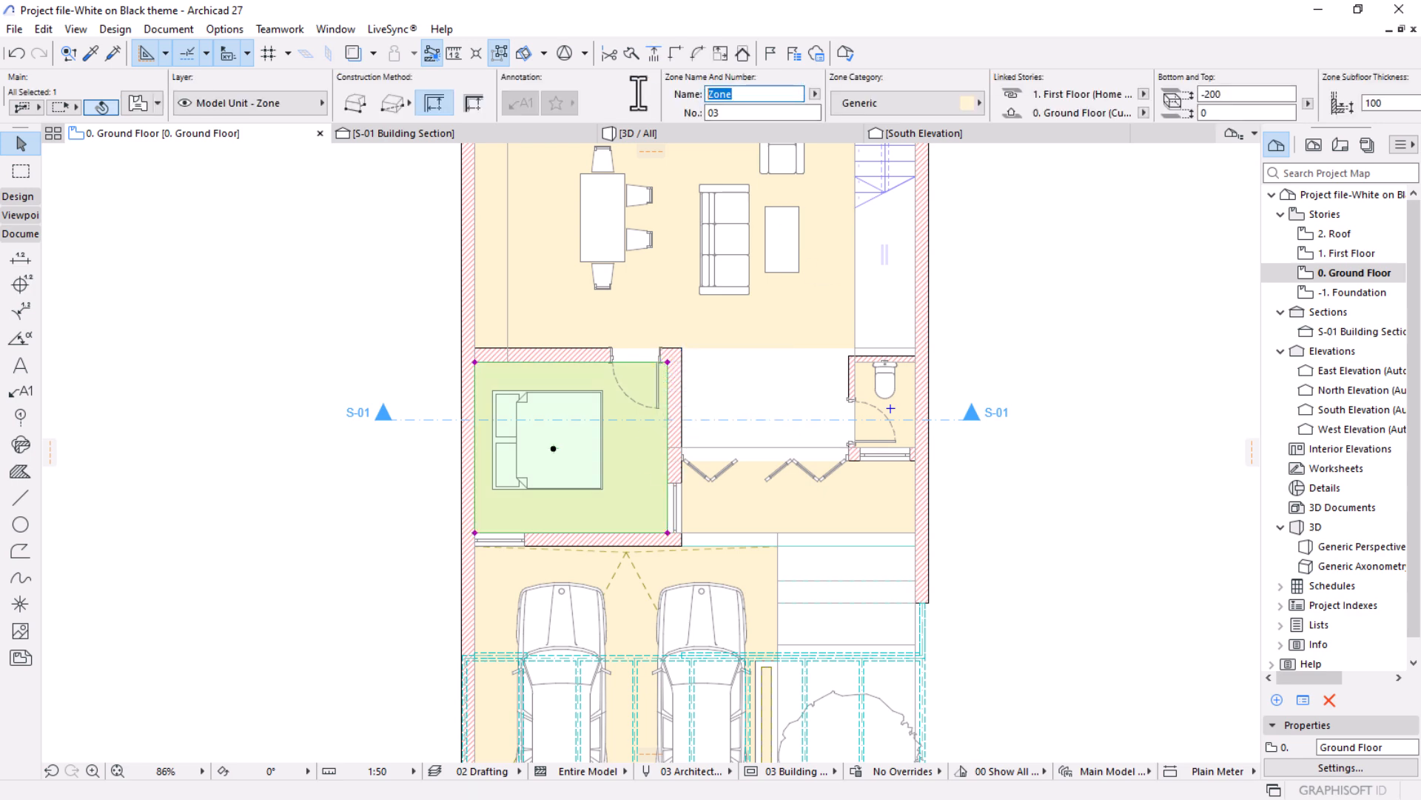
pyautogui.write('BEDROOM')
pyautogui.click(930, 437)
# Select the zone of the small toilet room, name it WC, and clear the selection.
pyautogui.scroll(3, 901, 413)
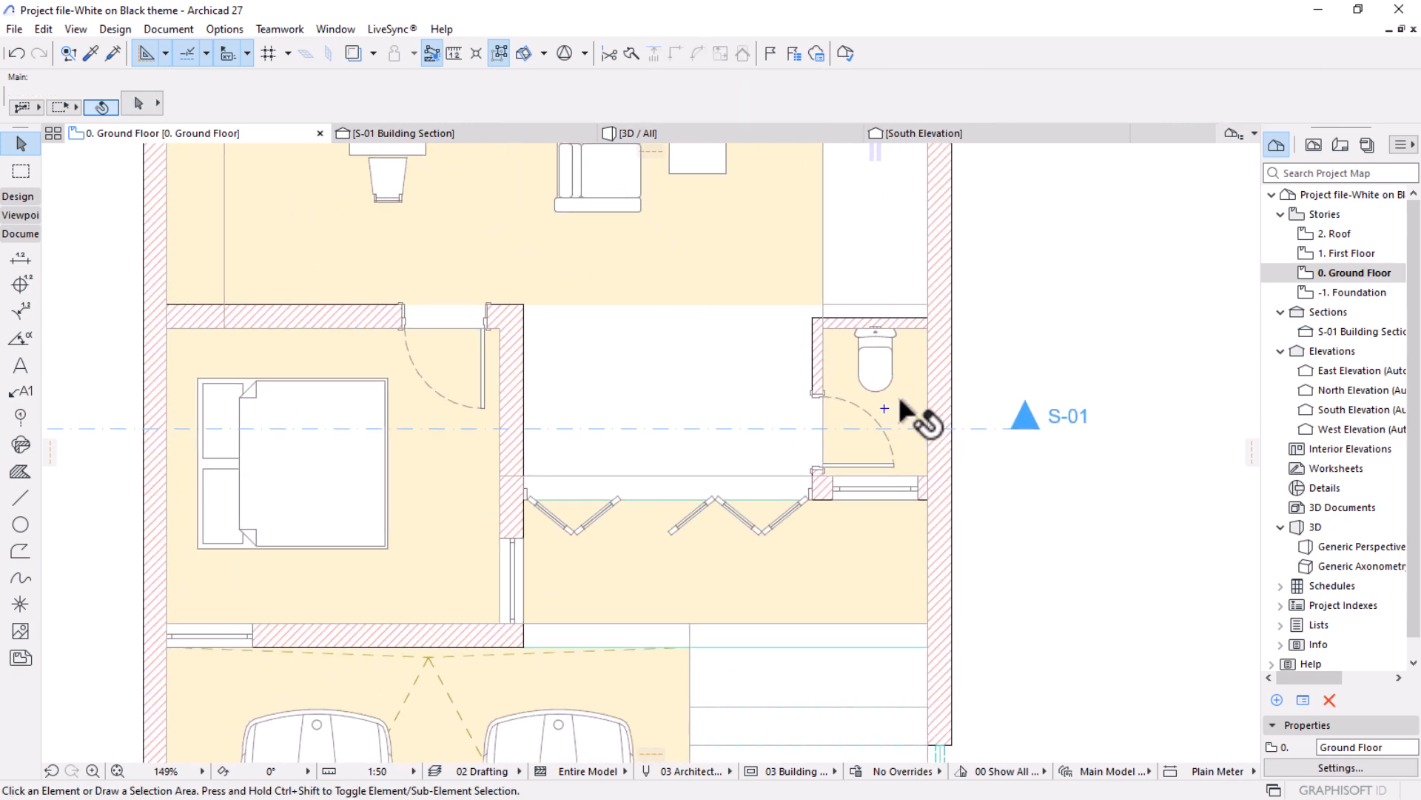
pyautogui.press('Tab')
pyautogui.press('Tab')
pyautogui.press('Tab')
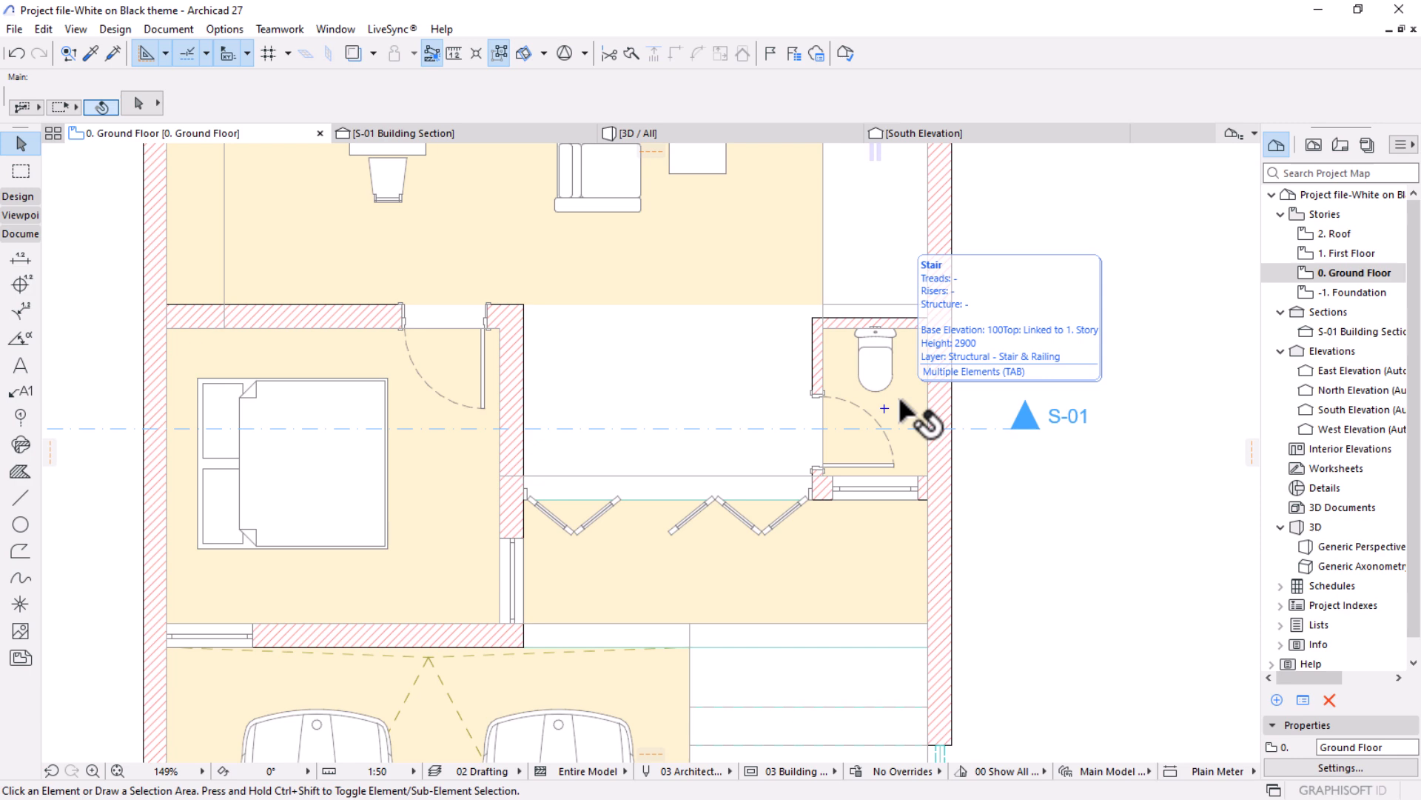
pyautogui.click(900, 400)
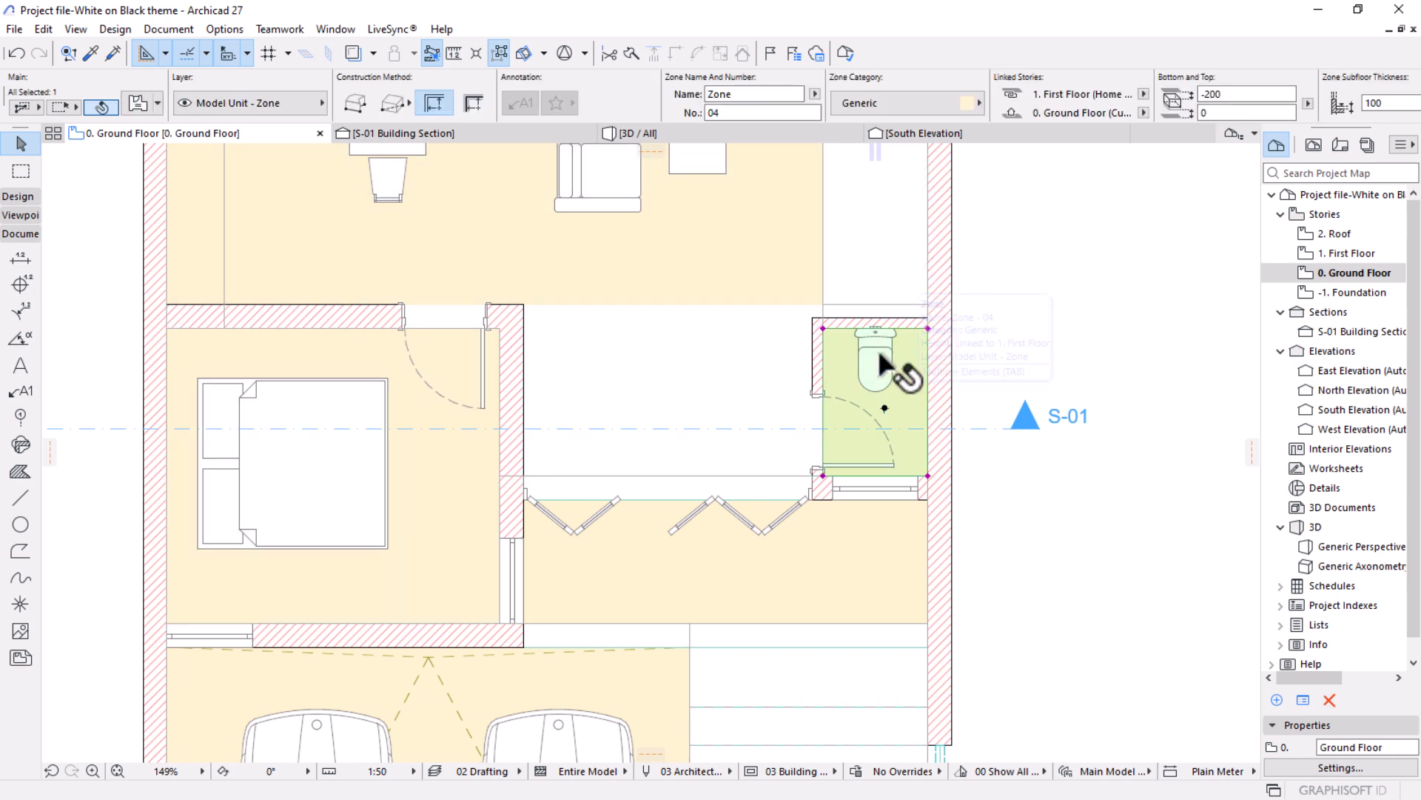
pyautogui.click(751, 94)
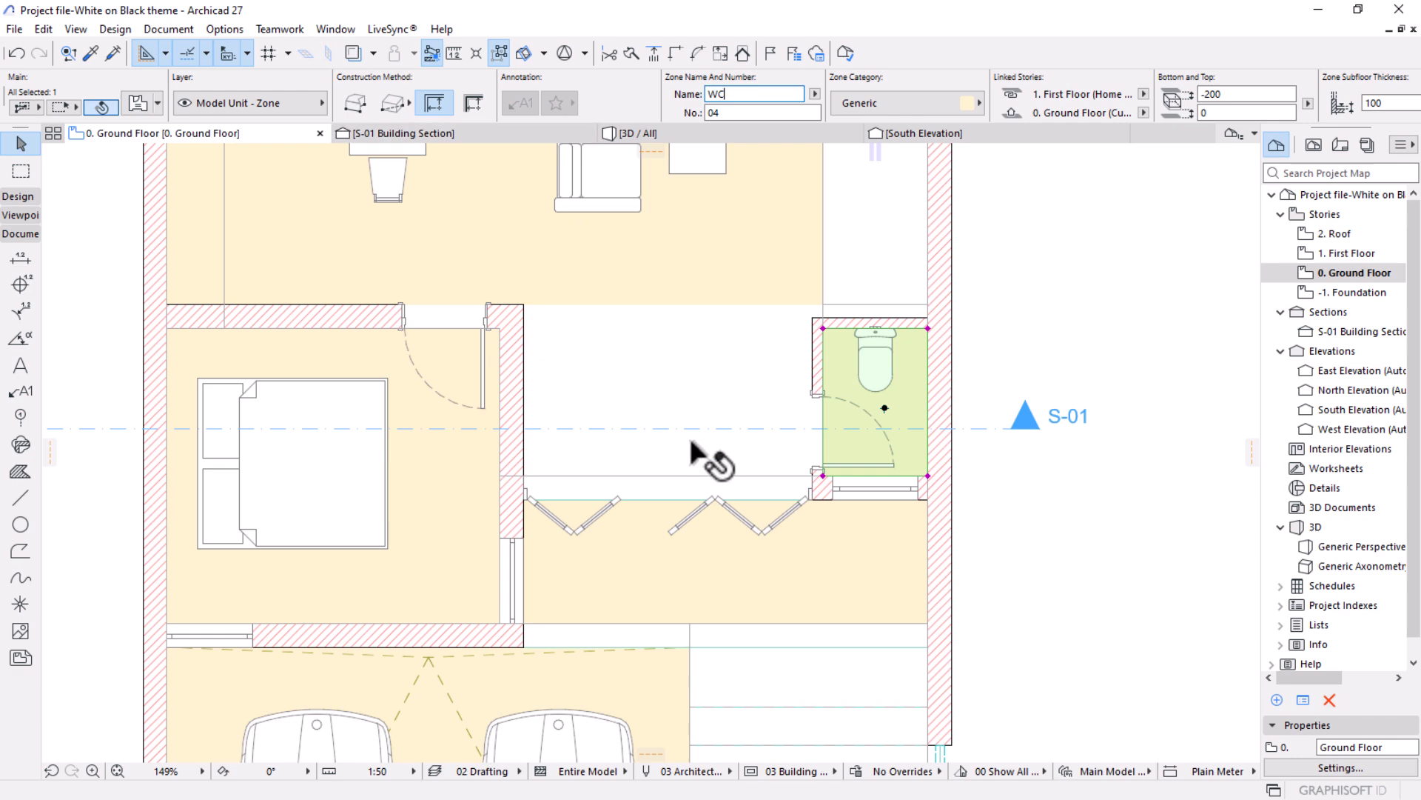
pyautogui.press('Escape')
# Select the zone outside the folding doors beside the bedroom and name it PATIO.
pyautogui.click(674, 551)
pyautogui.click(748, 94)
pyautogui.write('PATIO')
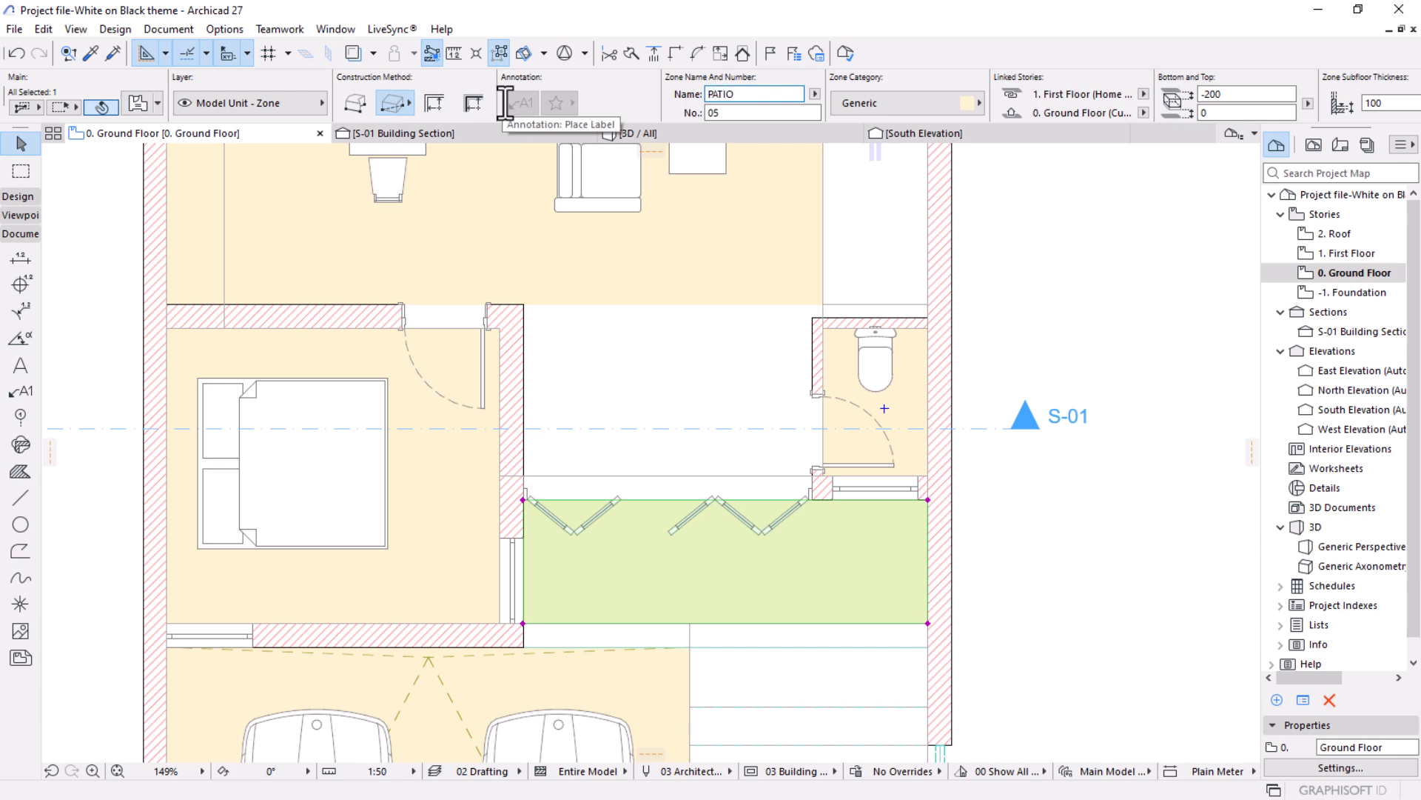
# Select the zone under the two parked cars, name it CARPORT, and clear the selection.
pyautogui.scroll(-7, 459, 111)
pyautogui.scroll(-4, 777, 426)
pyautogui.moveTo(704, 551); pyautogui.dragTo(723, 400, button='middle')
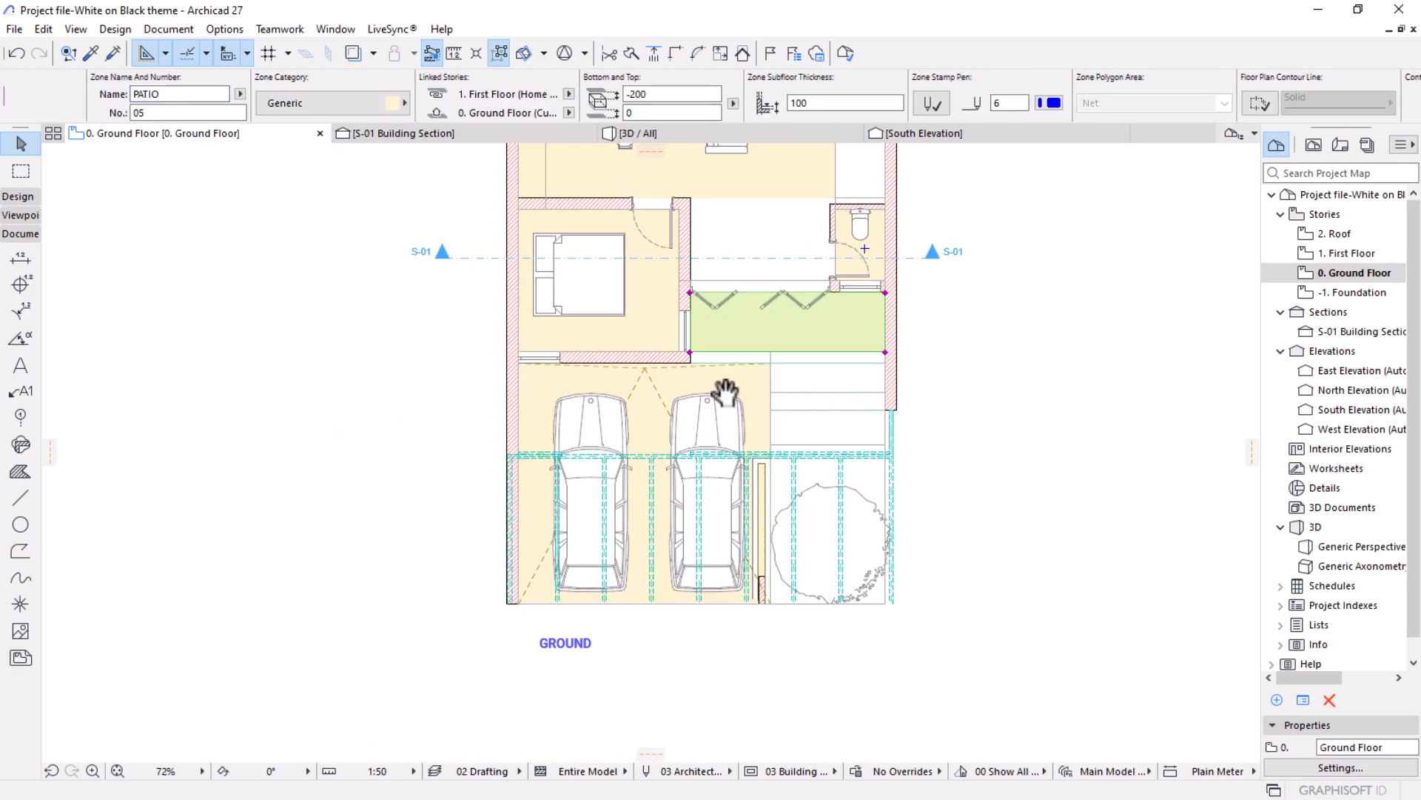
pyautogui.scroll(4, 669, 512)
pyautogui.scroll(2, 851, 228)
pyautogui.press('Escape')
pyautogui.click(851, 228)
pyautogui.click(754, 95)
pyautogui.write('CARPORT')
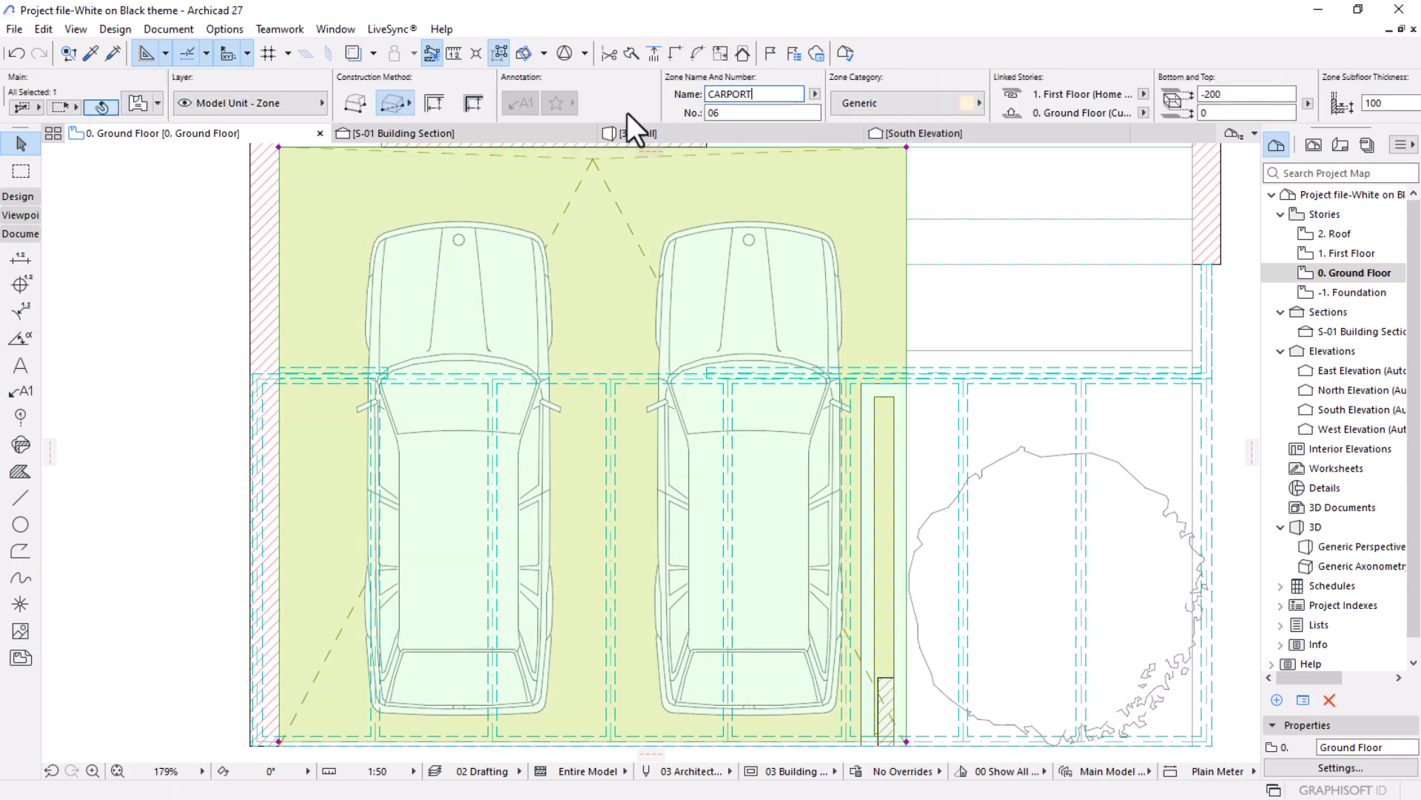
pyautogui.scroll(-5, 666, 412)
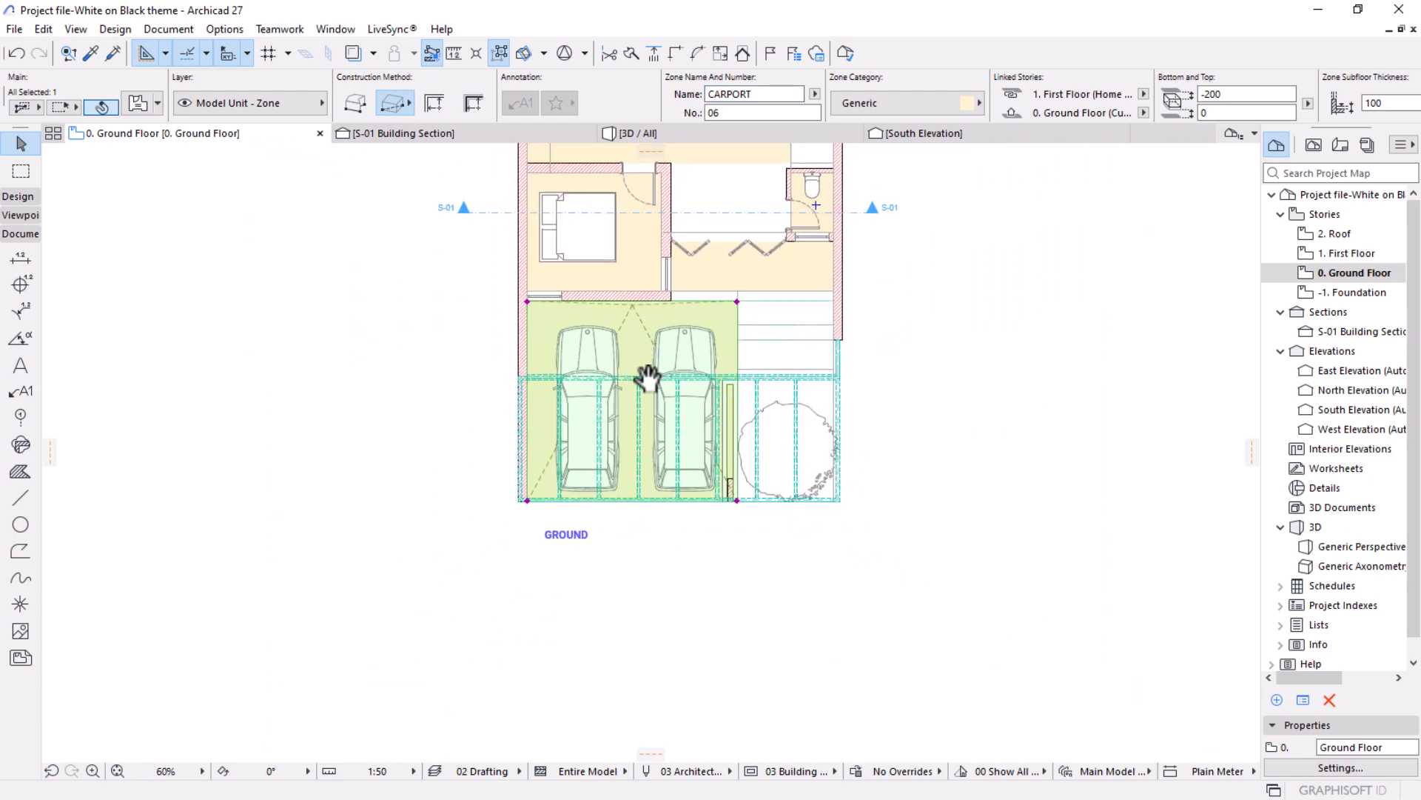
pyautogui.click(859, 541)
# Activate the Label tool and attach a label with a leader to the kitchen/dining zone, its text over the dining table.
pyautogui.scroll(3, 703, 324)
pyautogui.scroll(-2, 702, 399)
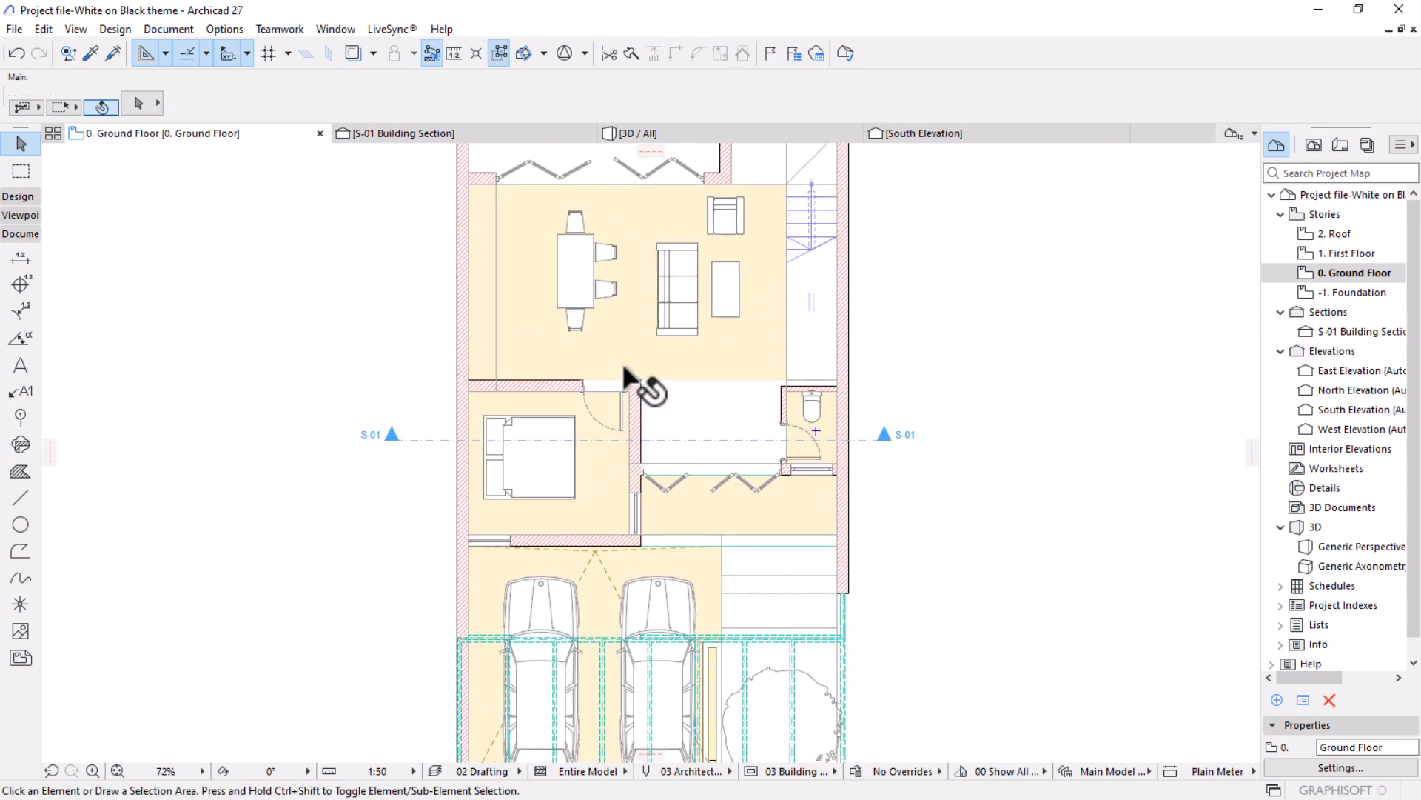
pyautogui.moveTo(623, 378); pyautogui.dragTo(632, 447, button='middle')
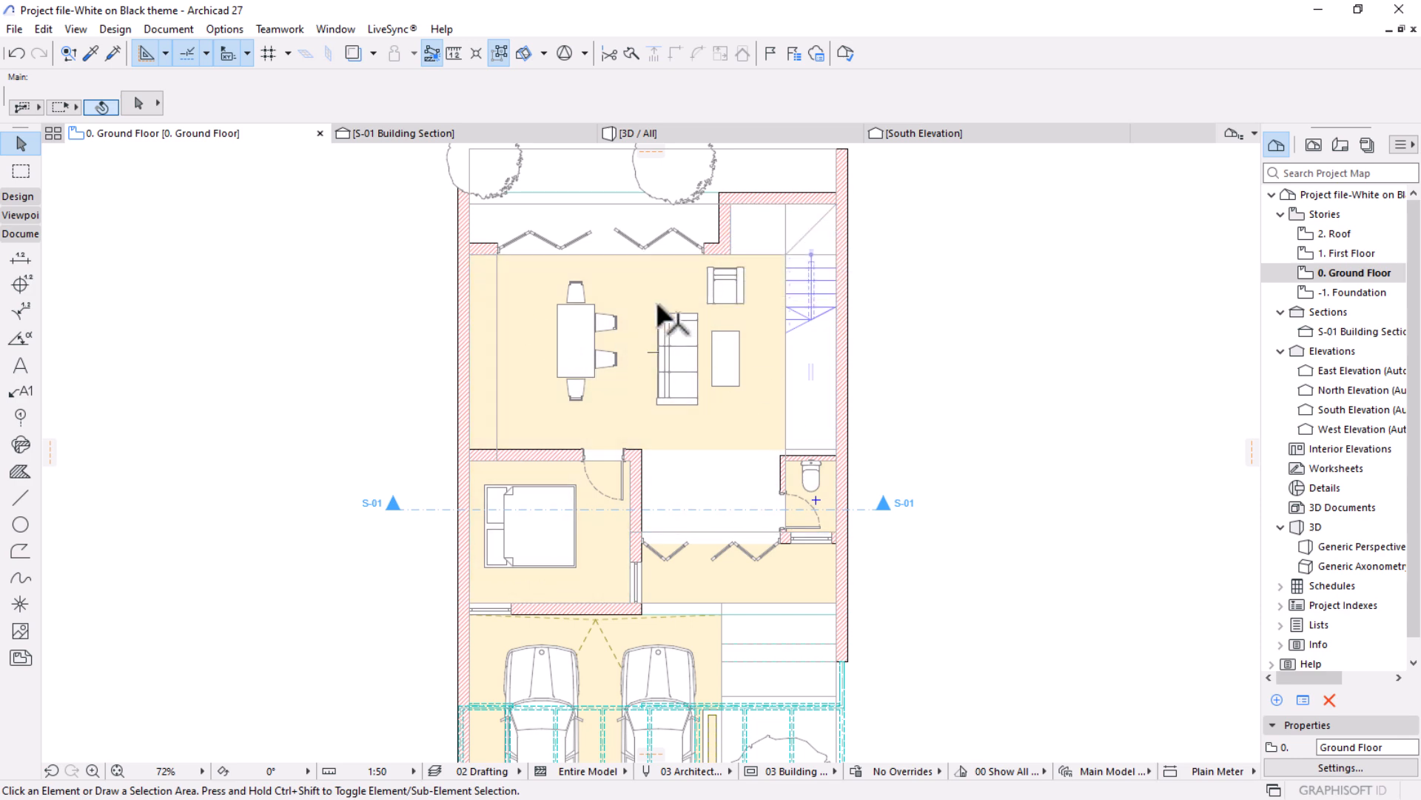
pyautogui.scroll(1, 583, 379)
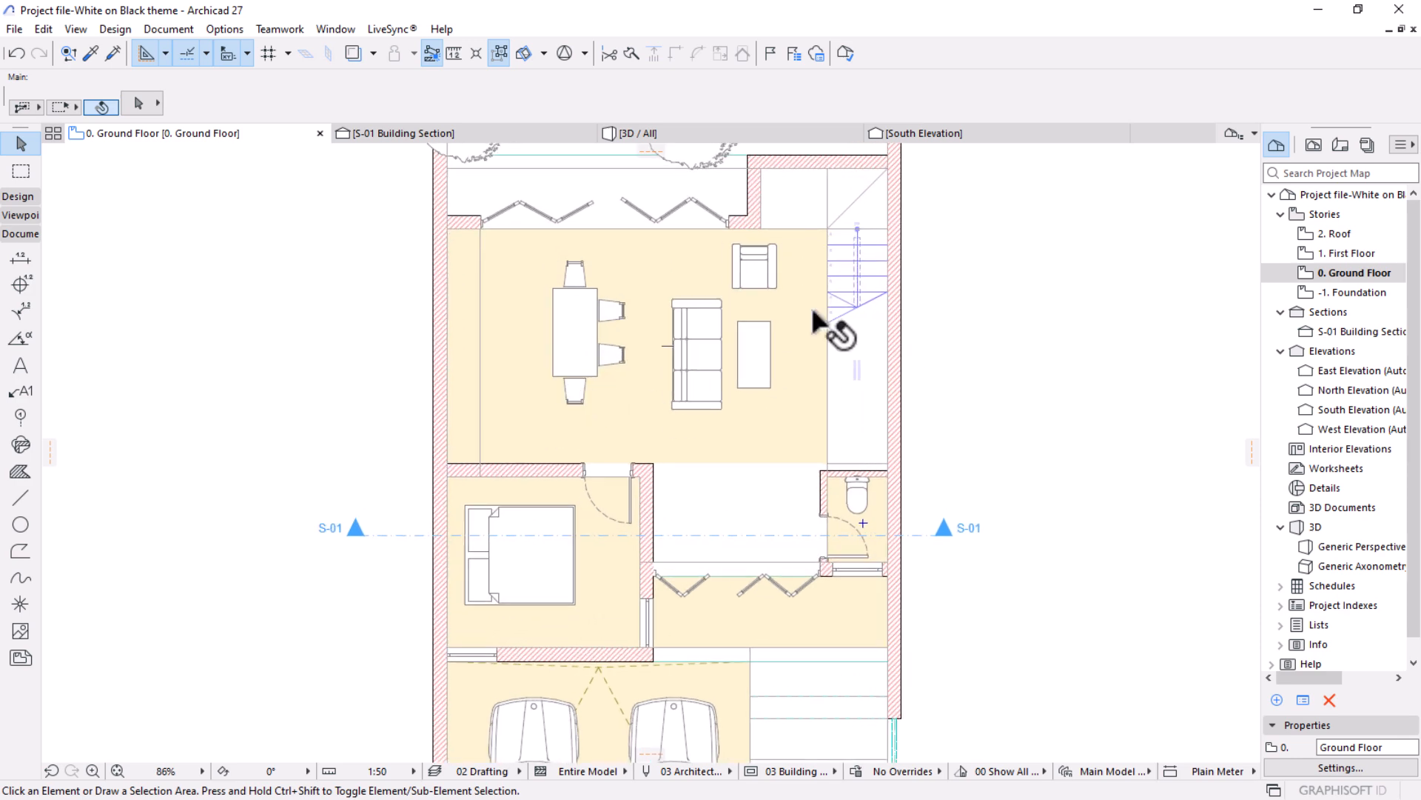
pyautogui.click(19, 239)
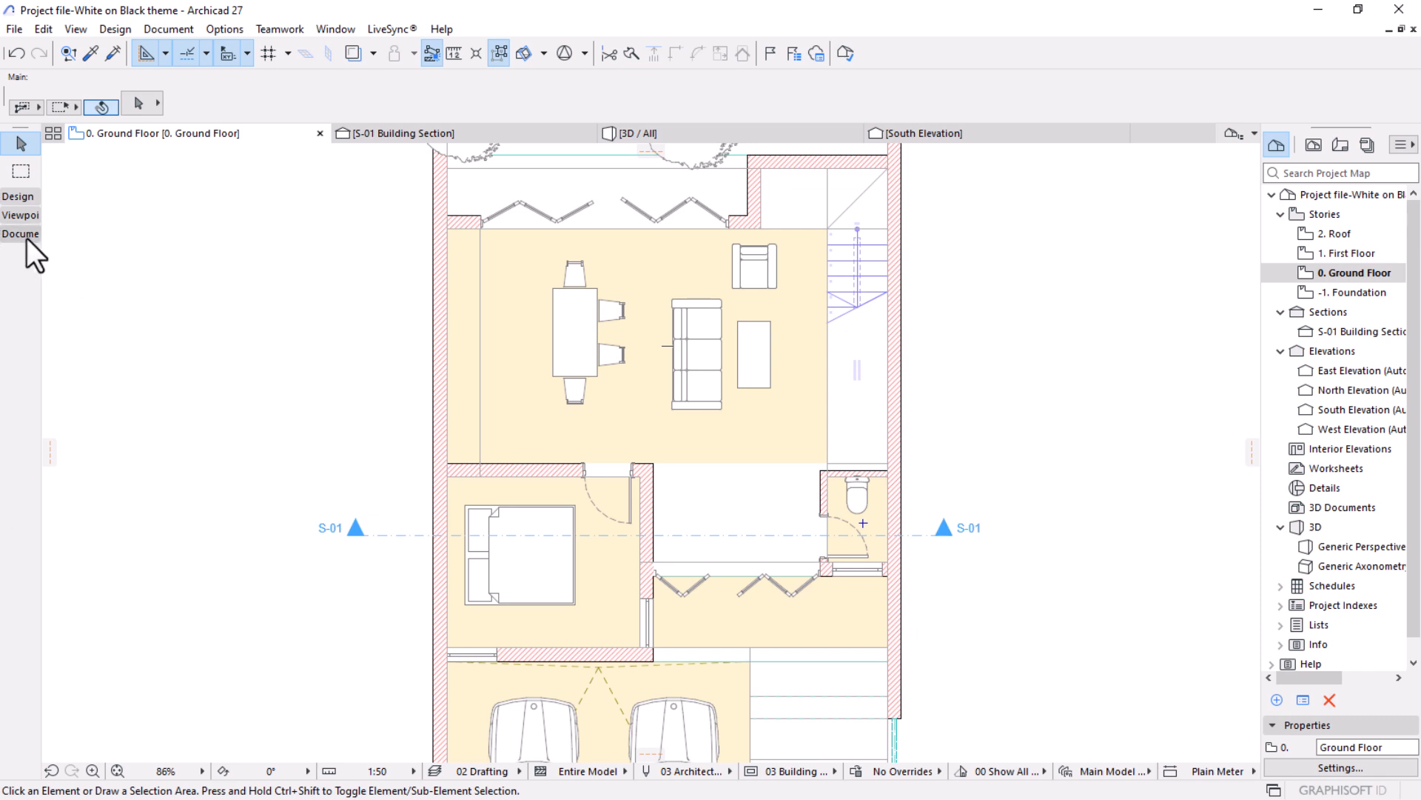
pyautogui.click(26, 238)
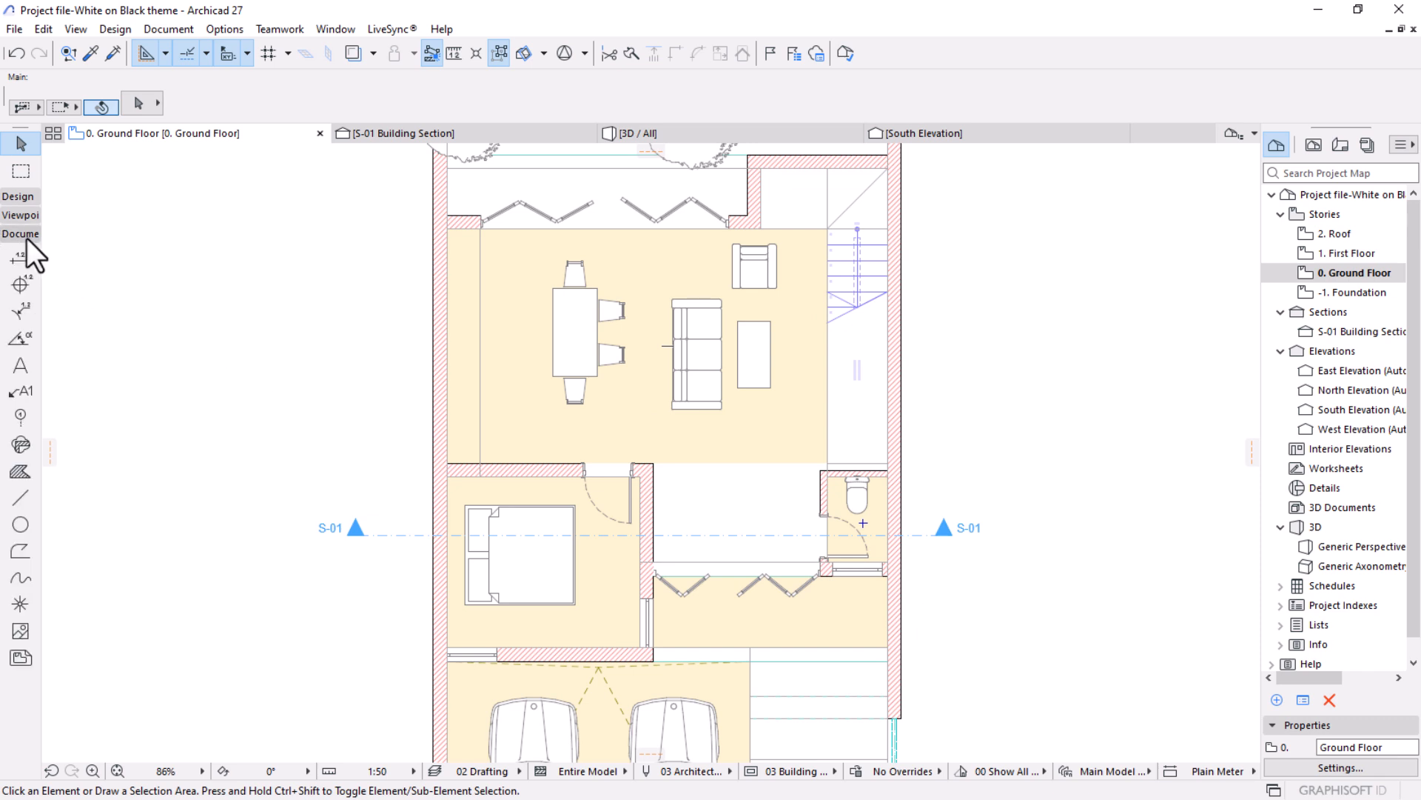
pyautogui.click(21, 394)
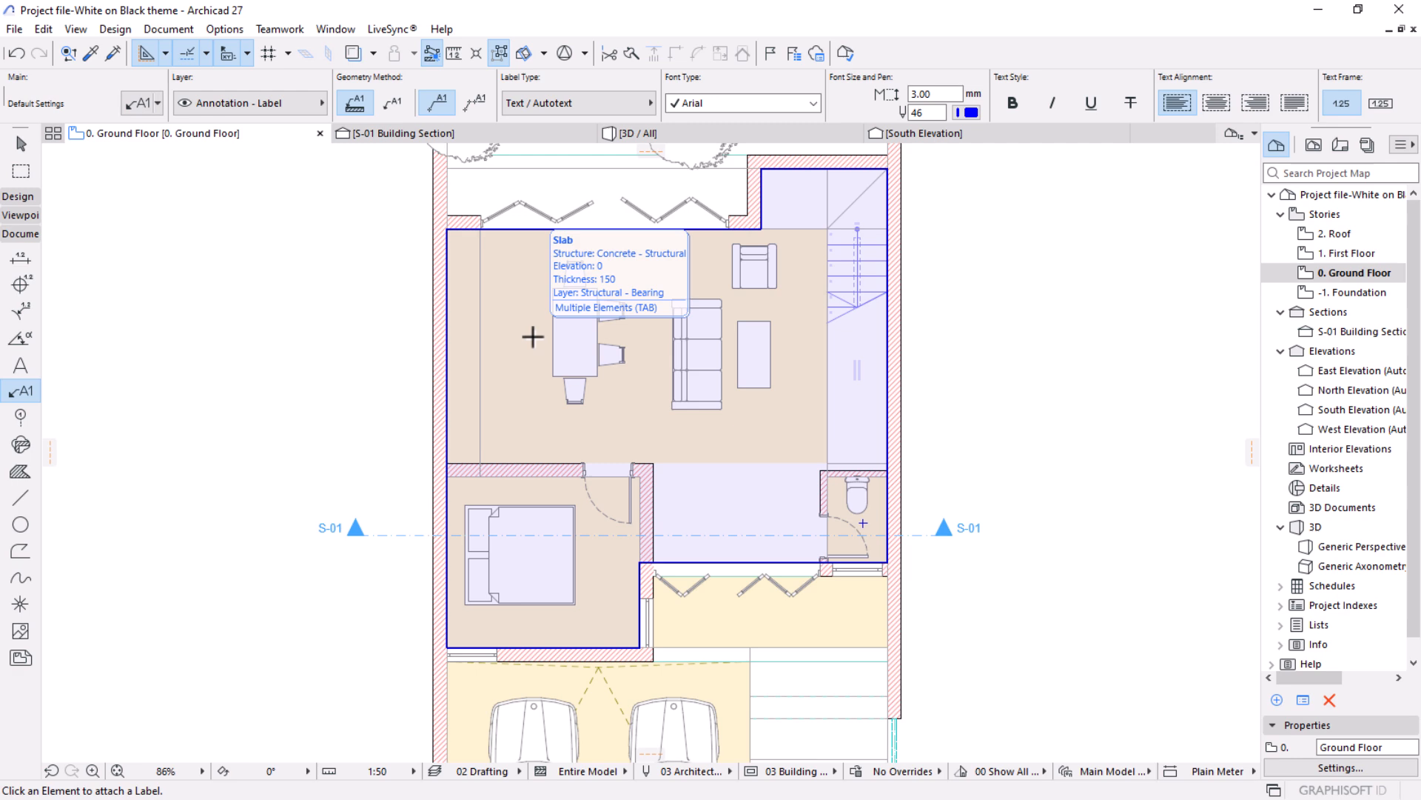
pyautogui.scroll(5, 533, 336)
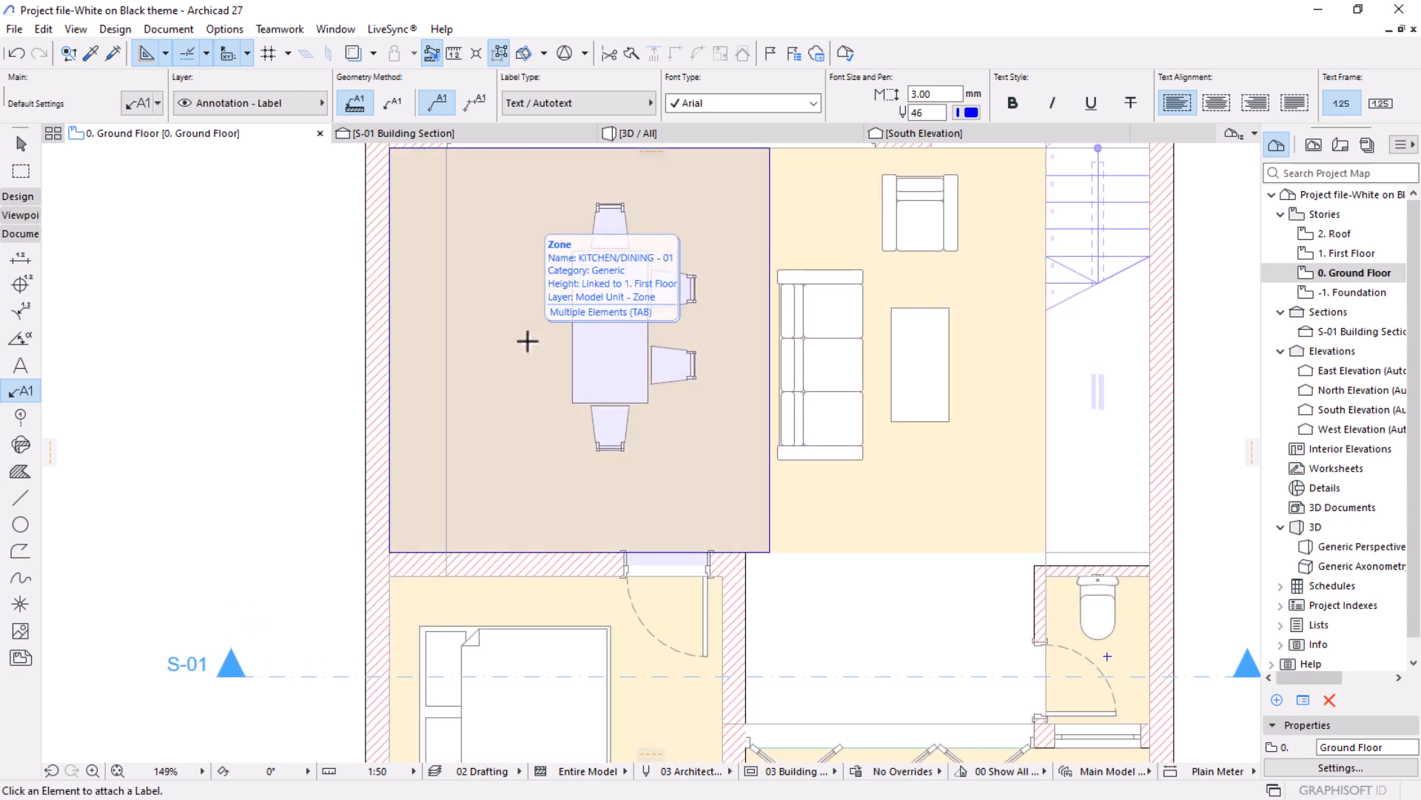
pyautogui.click(527, 341)
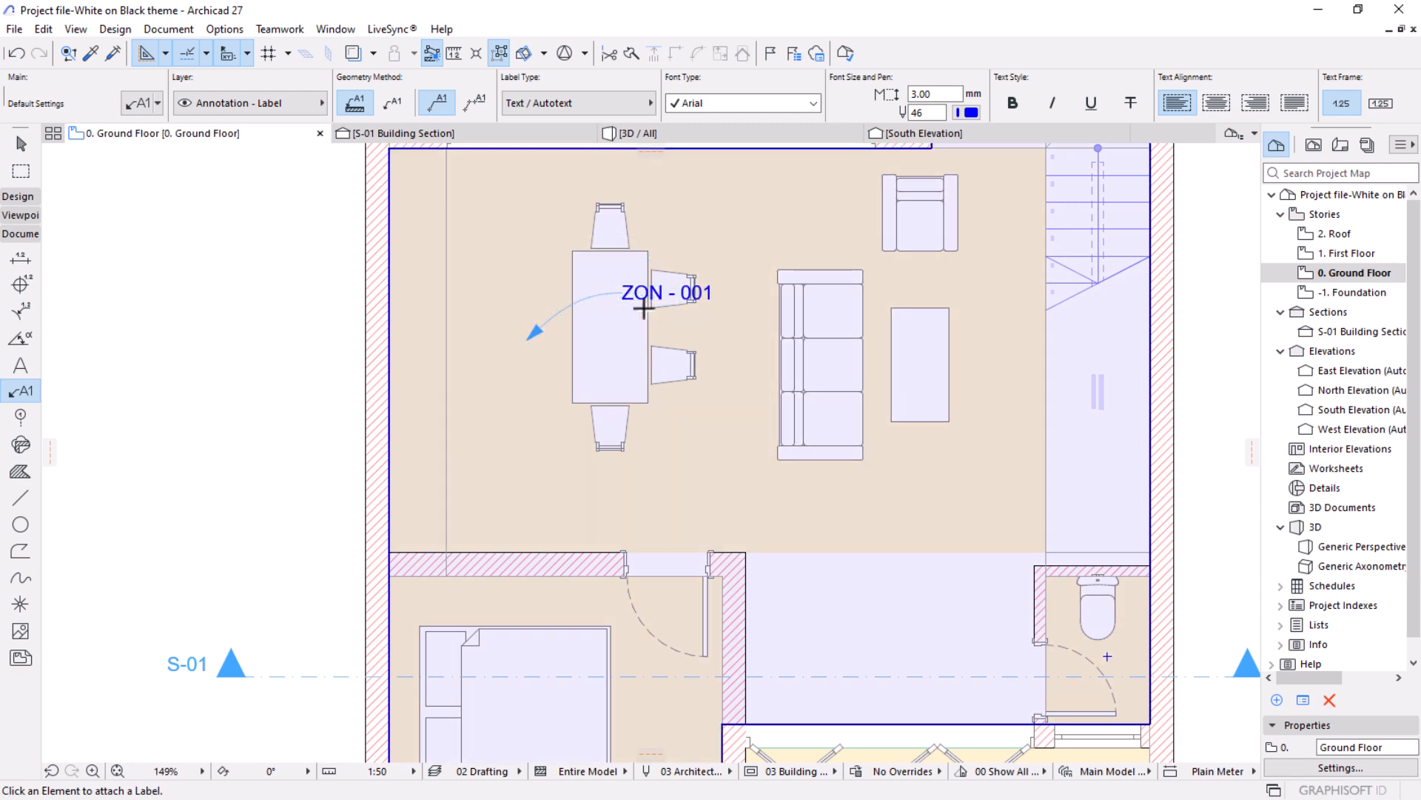
pyautogui.click(643, 309)
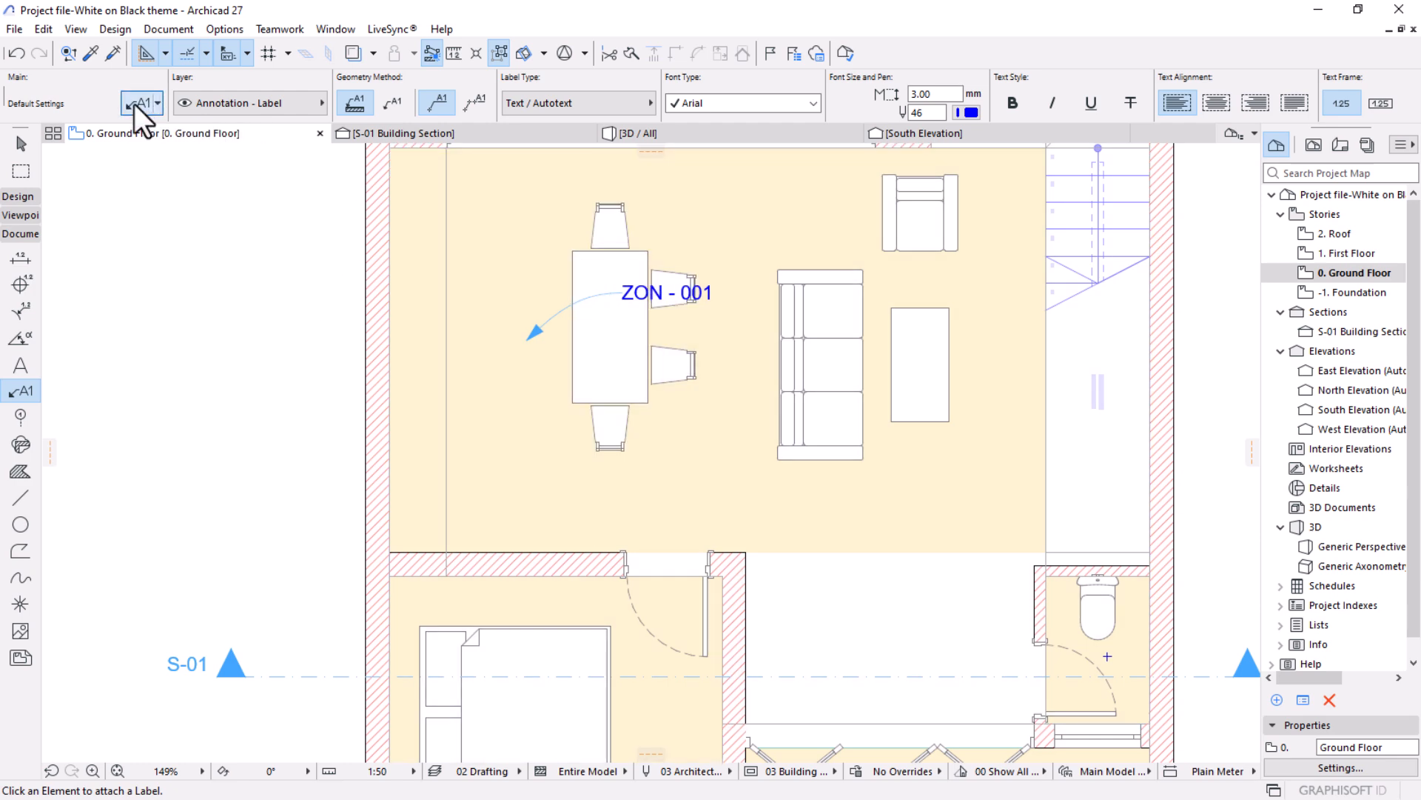
# Change the default label type to Zone Label 27 in the label settings and confirm.
pyautogui.click(135, 106)
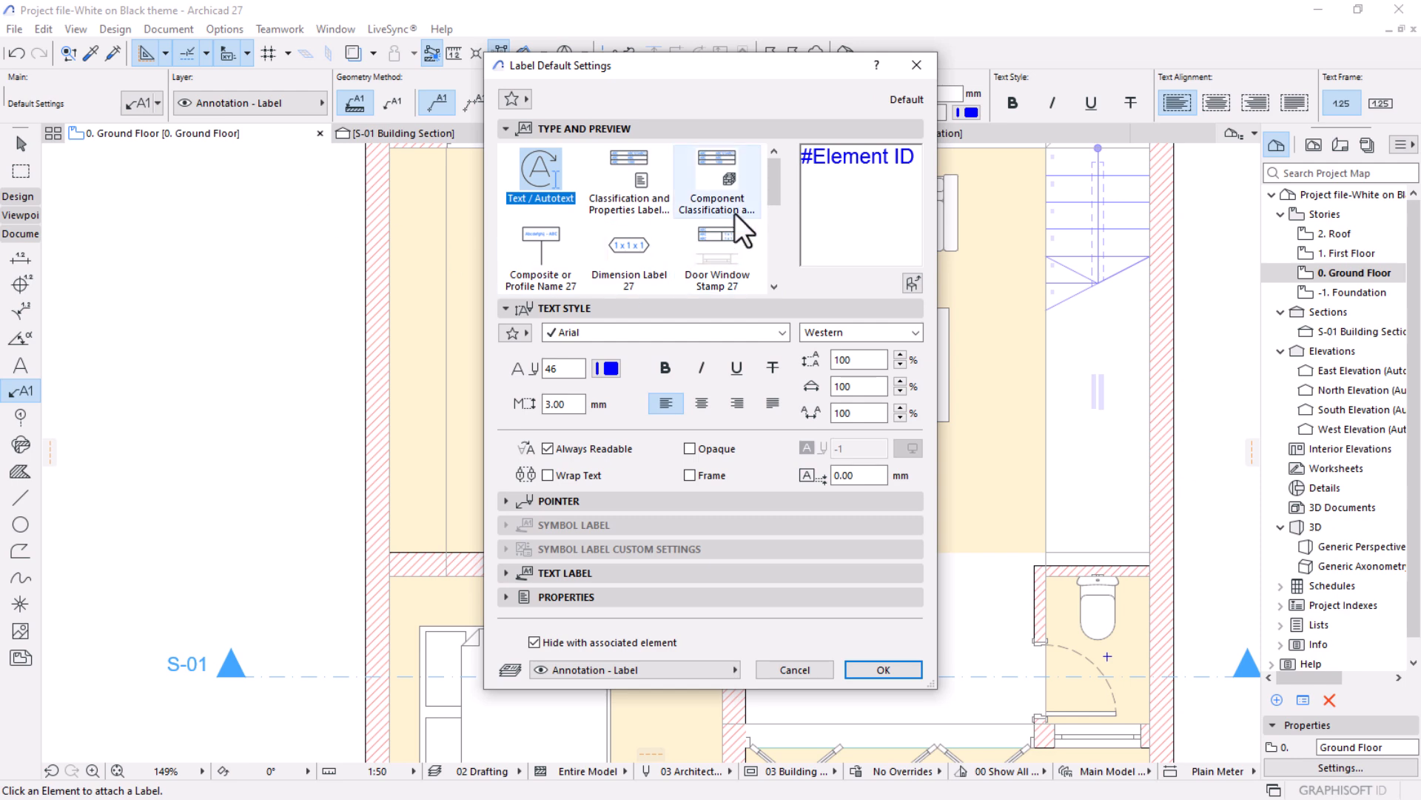
pyautogui.scroll(-5, 731, 210)
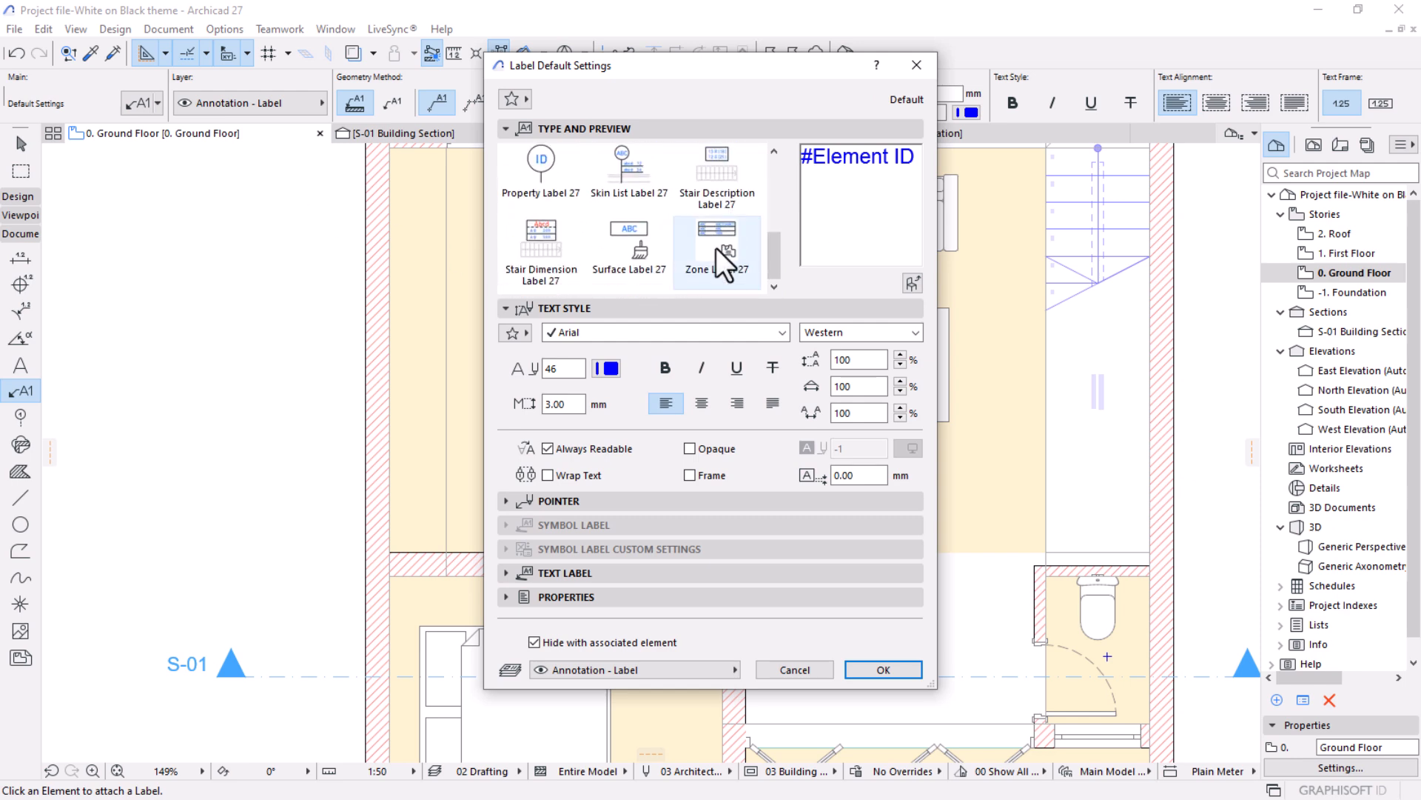
pyautogui.click(709, 241)
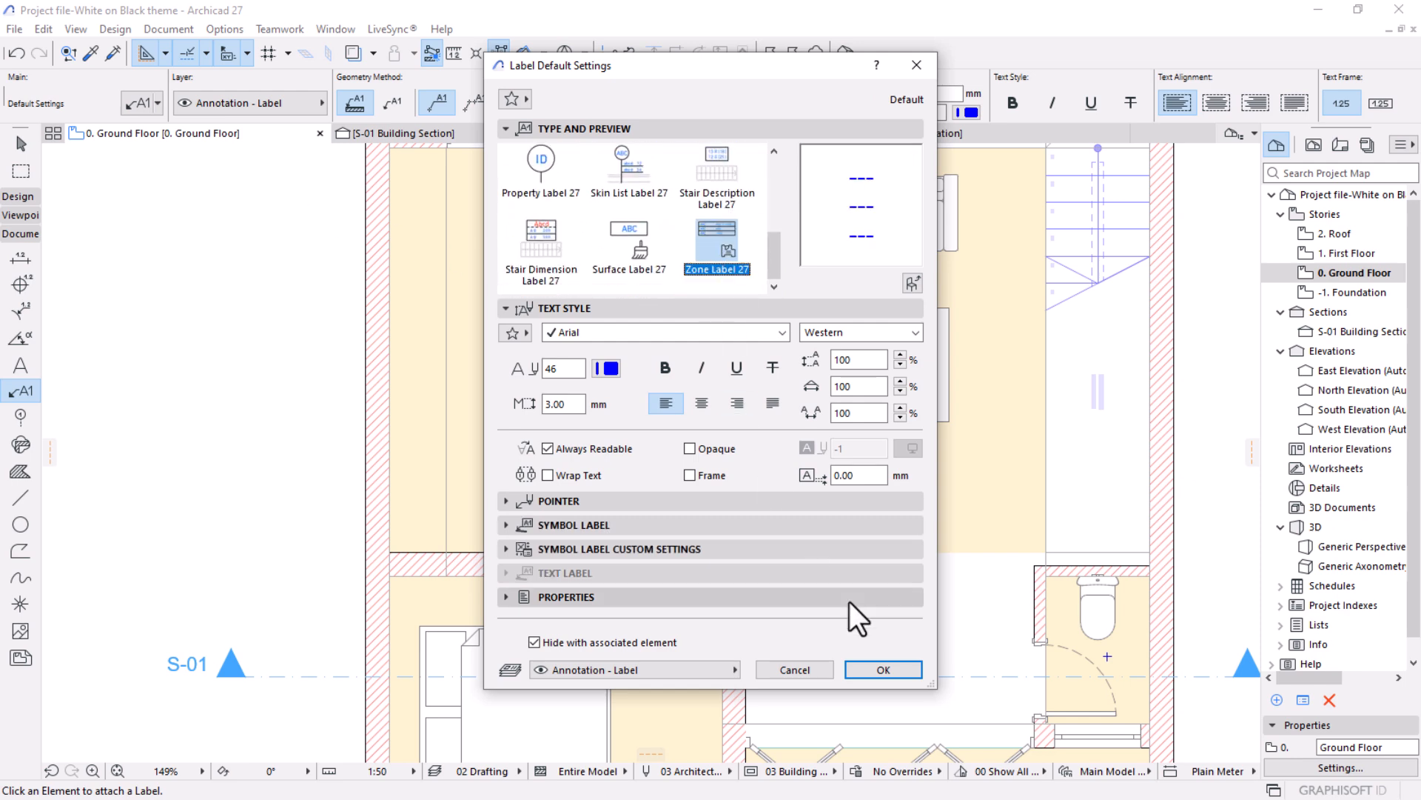
pyautogui.click(878, 670)
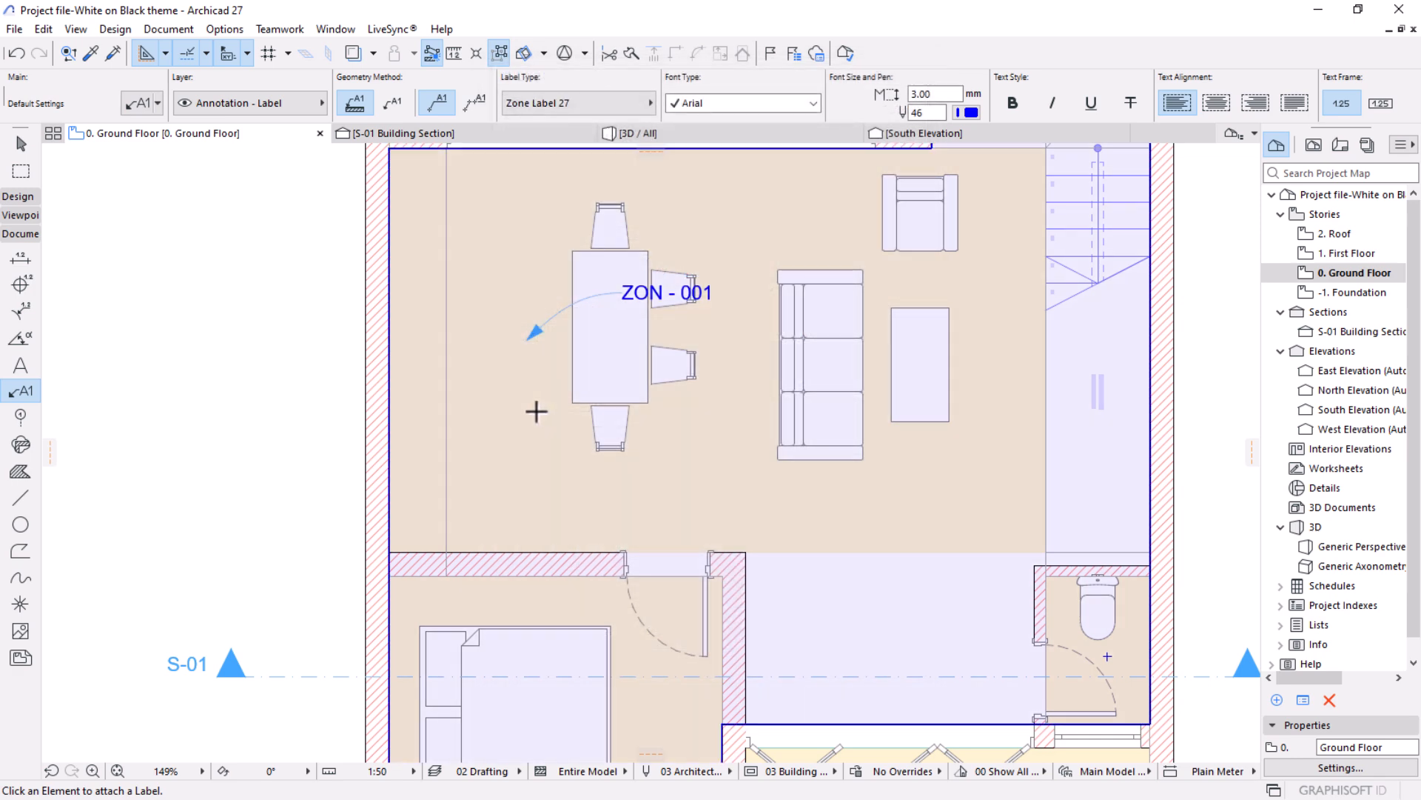
# Place individual Zone Label 27 labels in the kitchen/dining and lounge zones, and leave the Label tool.
pyautogui.click(511, 405)
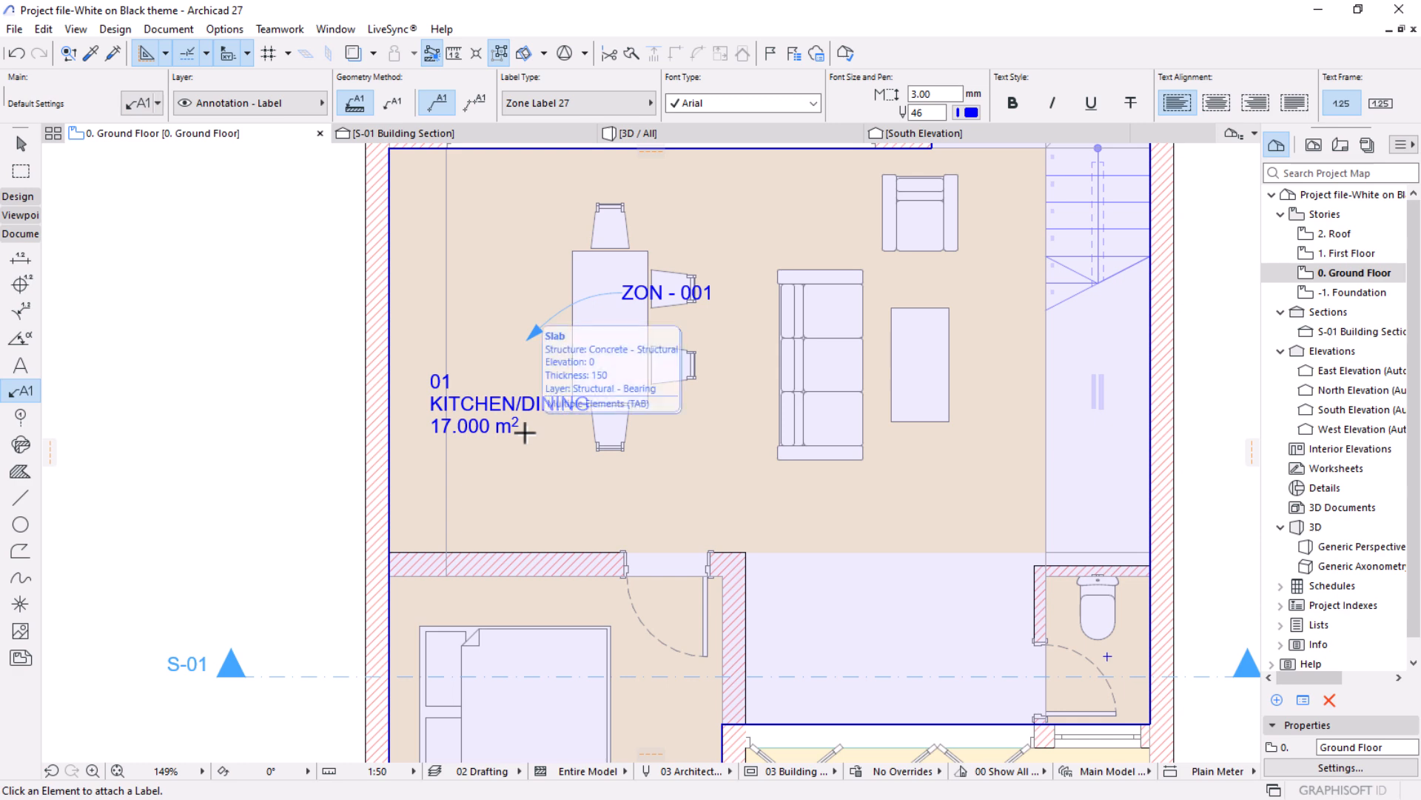
pyautogui.scroll(-5, 526, 433)
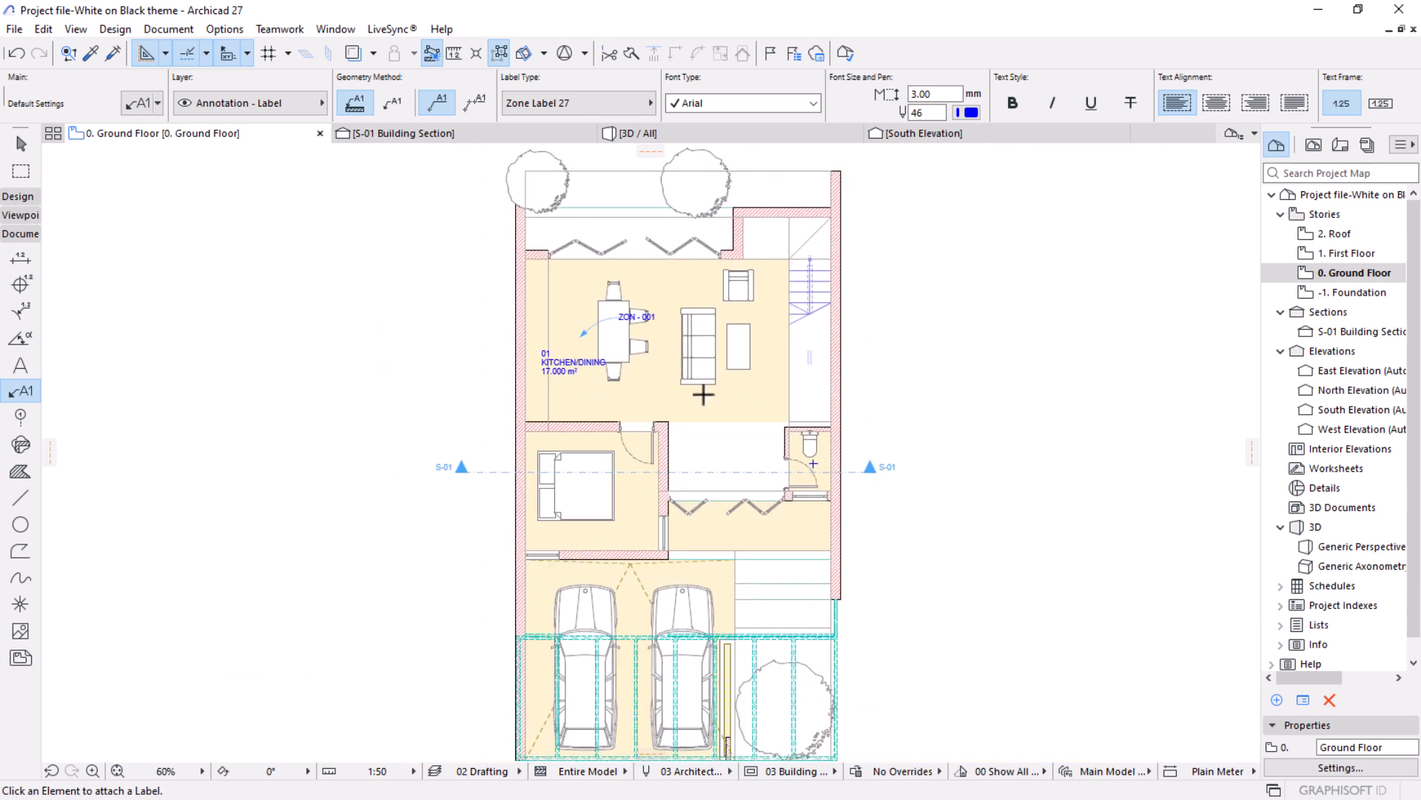
pyautogui.scroll(3, 744, 344)
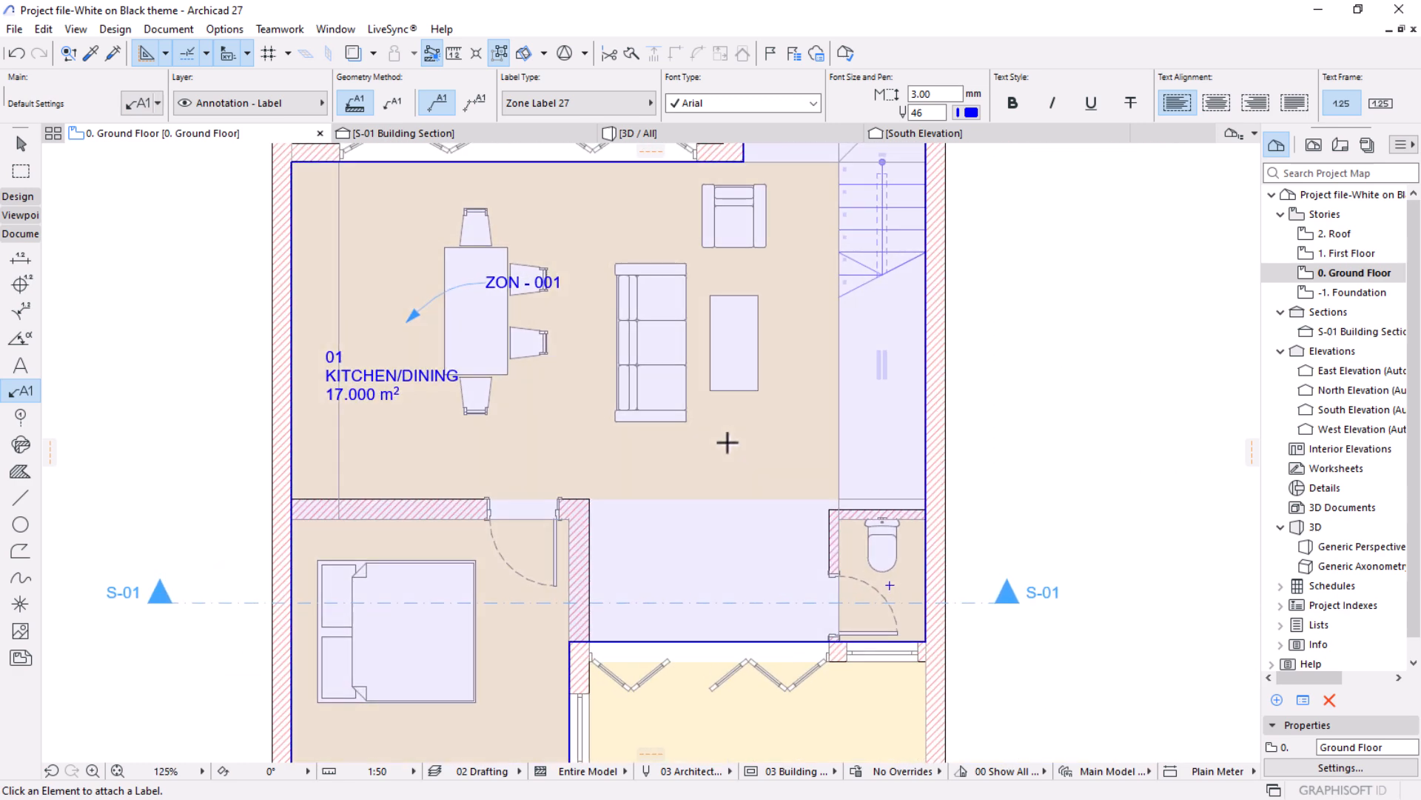
pyautogui.click(727, 442)
pyautogui.scroll(-4, 755, 410)
pyautogui.moveTo(658, 498); pyautogui.dragTo(704, 365, button='middle')
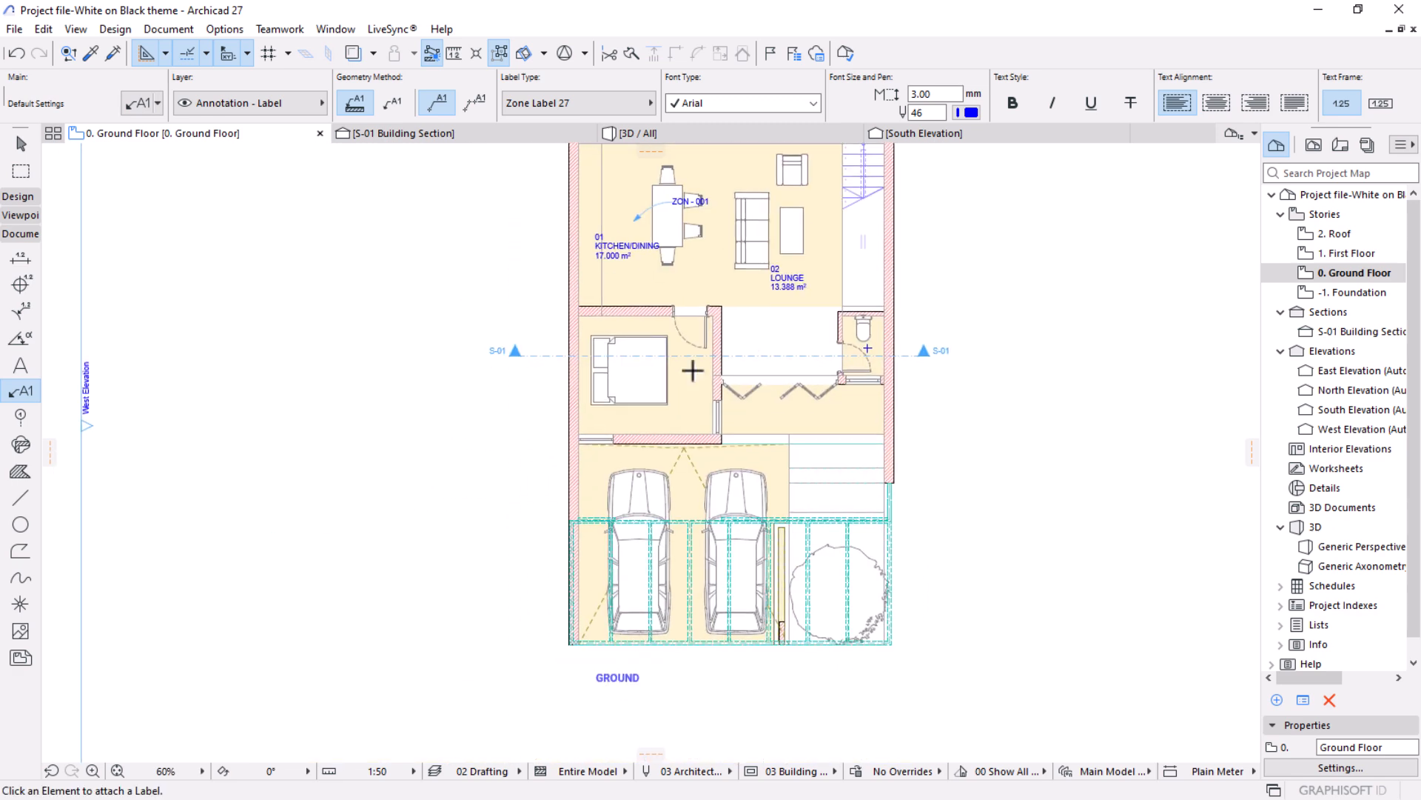
pyautogui.scroll(3, 699, 369)
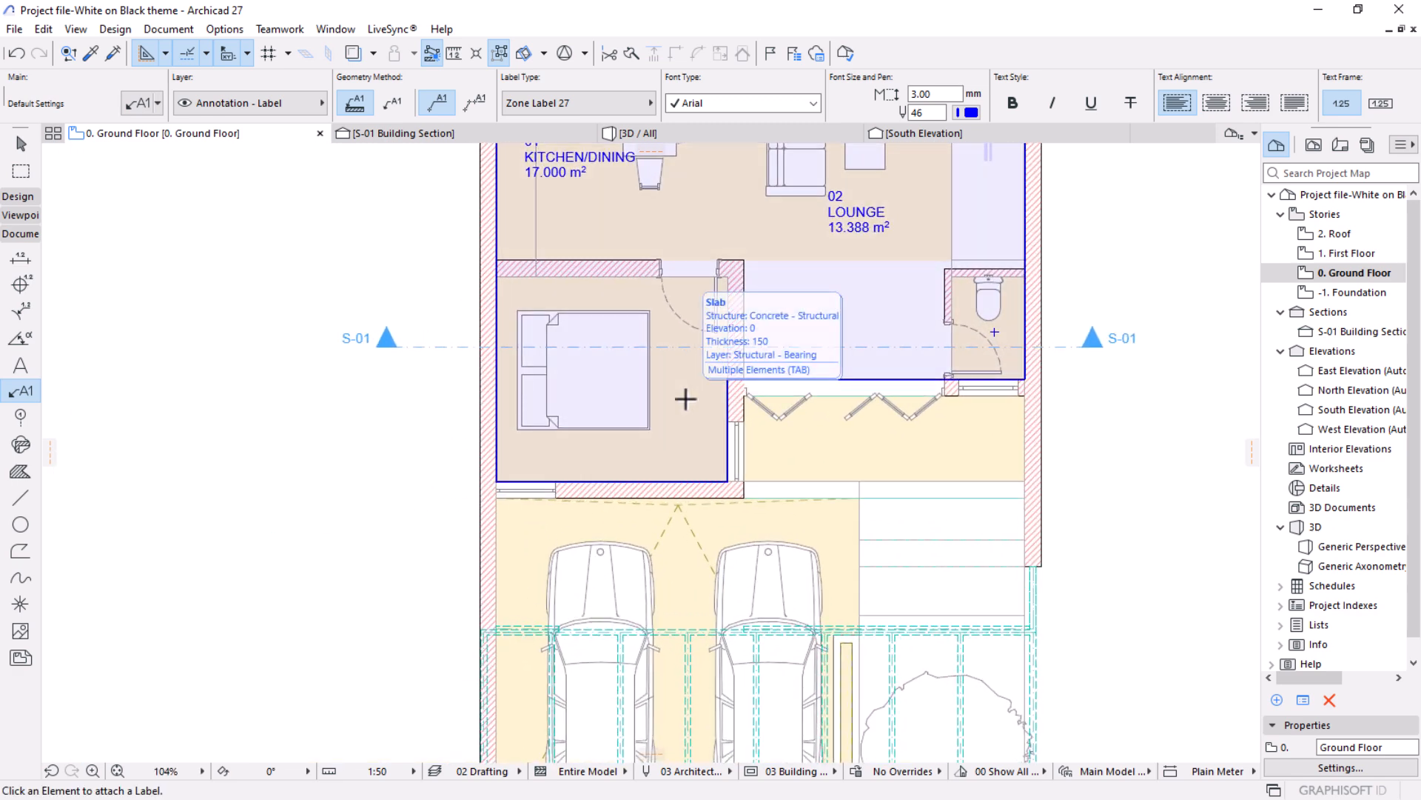
pyautogui.moveTo(736, 365); pyautogui.dragTo(631, 530, button='middle')
pyautogui.scroll(3, 771, 330)
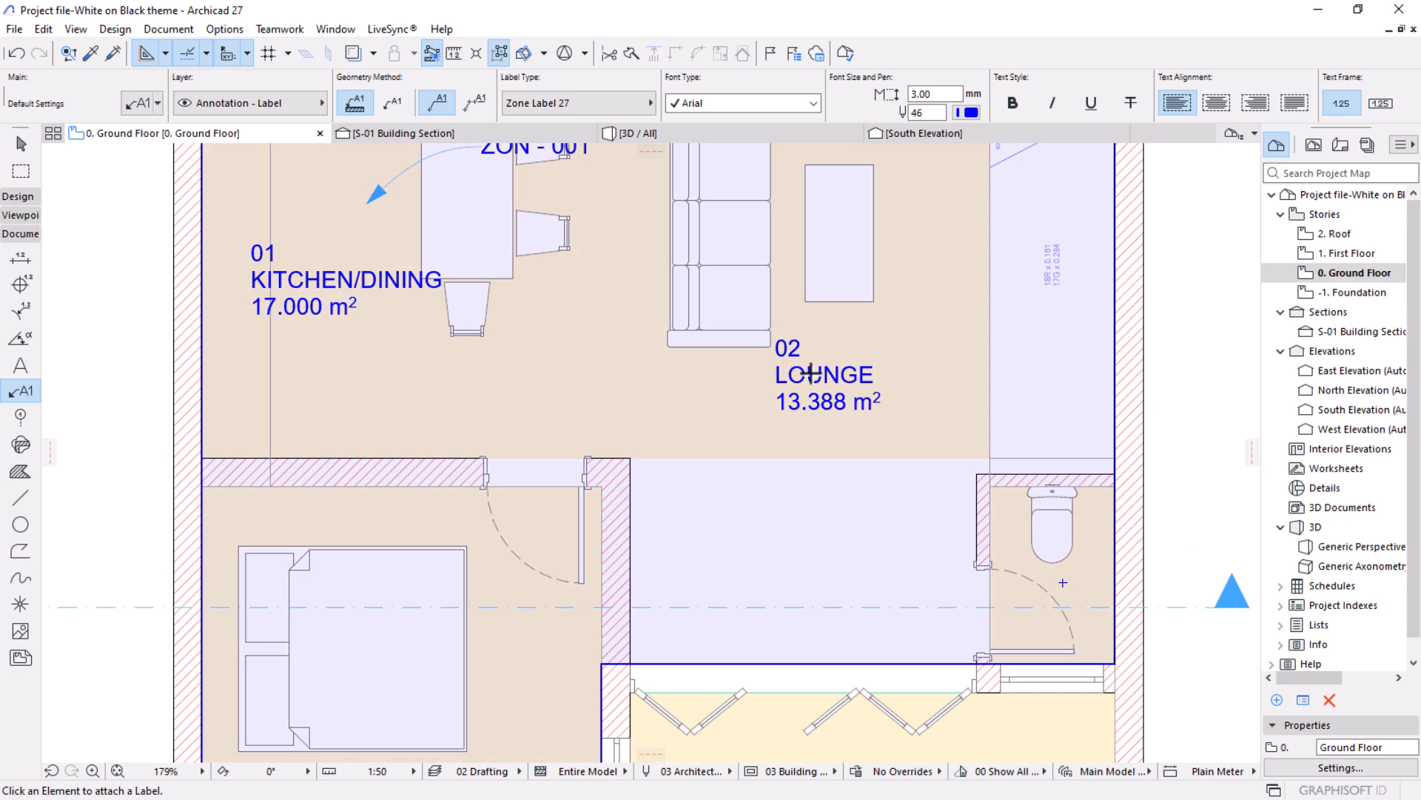
pyautogui.press('Escape')
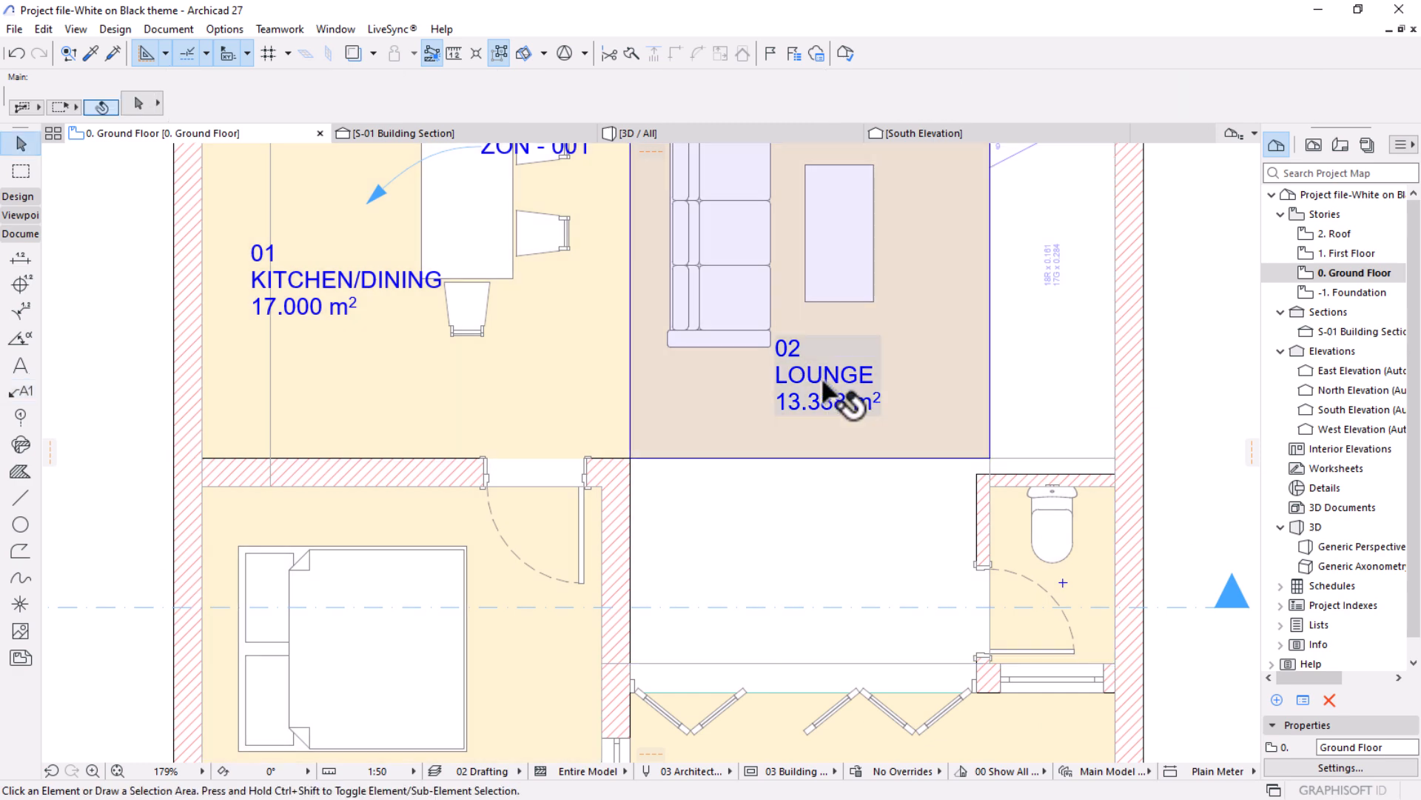
# Delete the individually placed kitchen/dining and lounge zone labels and the ZON - 001 leader label.
pyautogui.click(821, 381)
pyautogui.keyDown('shift'); pyautogui.click(330, 290); pyautogui.keyUp('shift')
pyautogui.press('Delete')
pyautogui.scroll(-5, 615, 285)
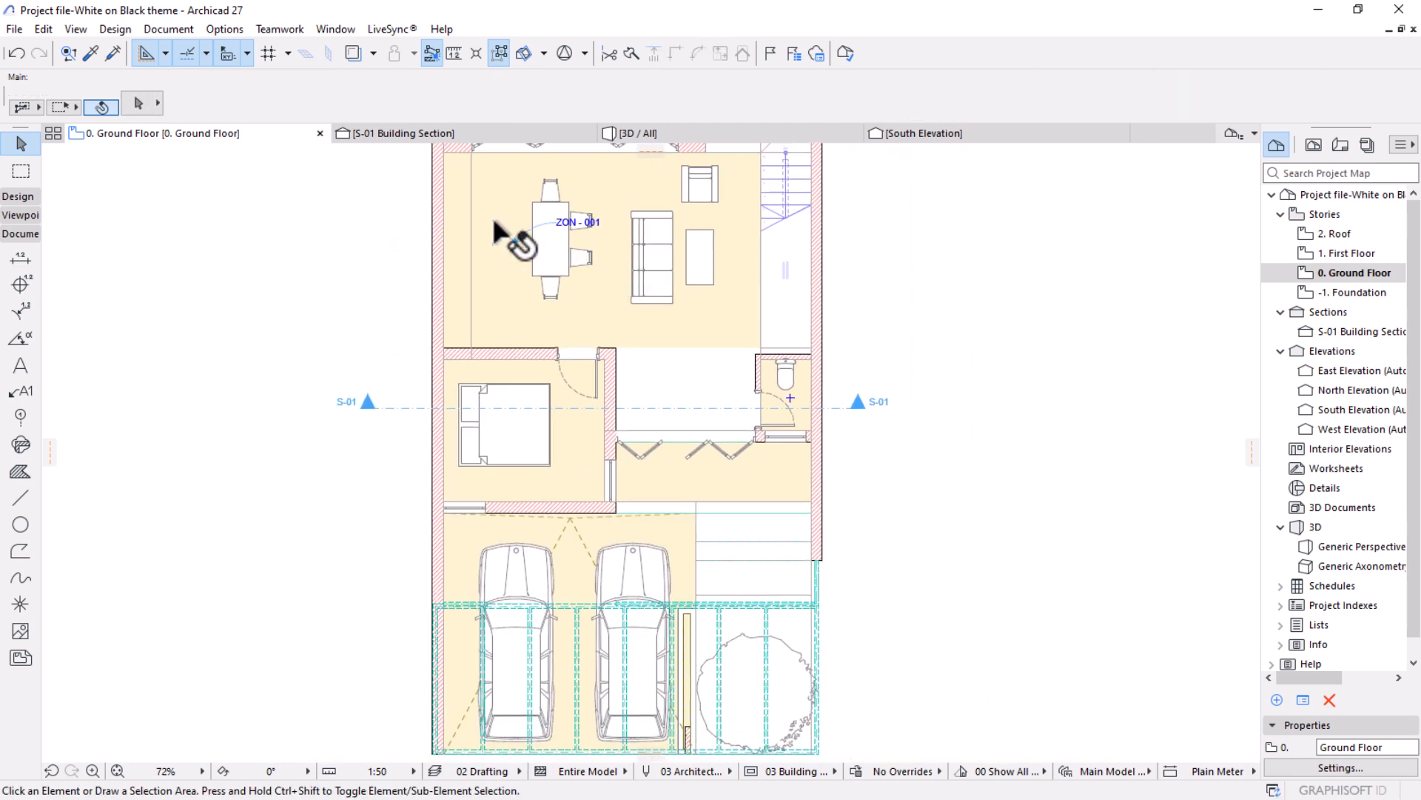
pyautogui.click(507, 239)
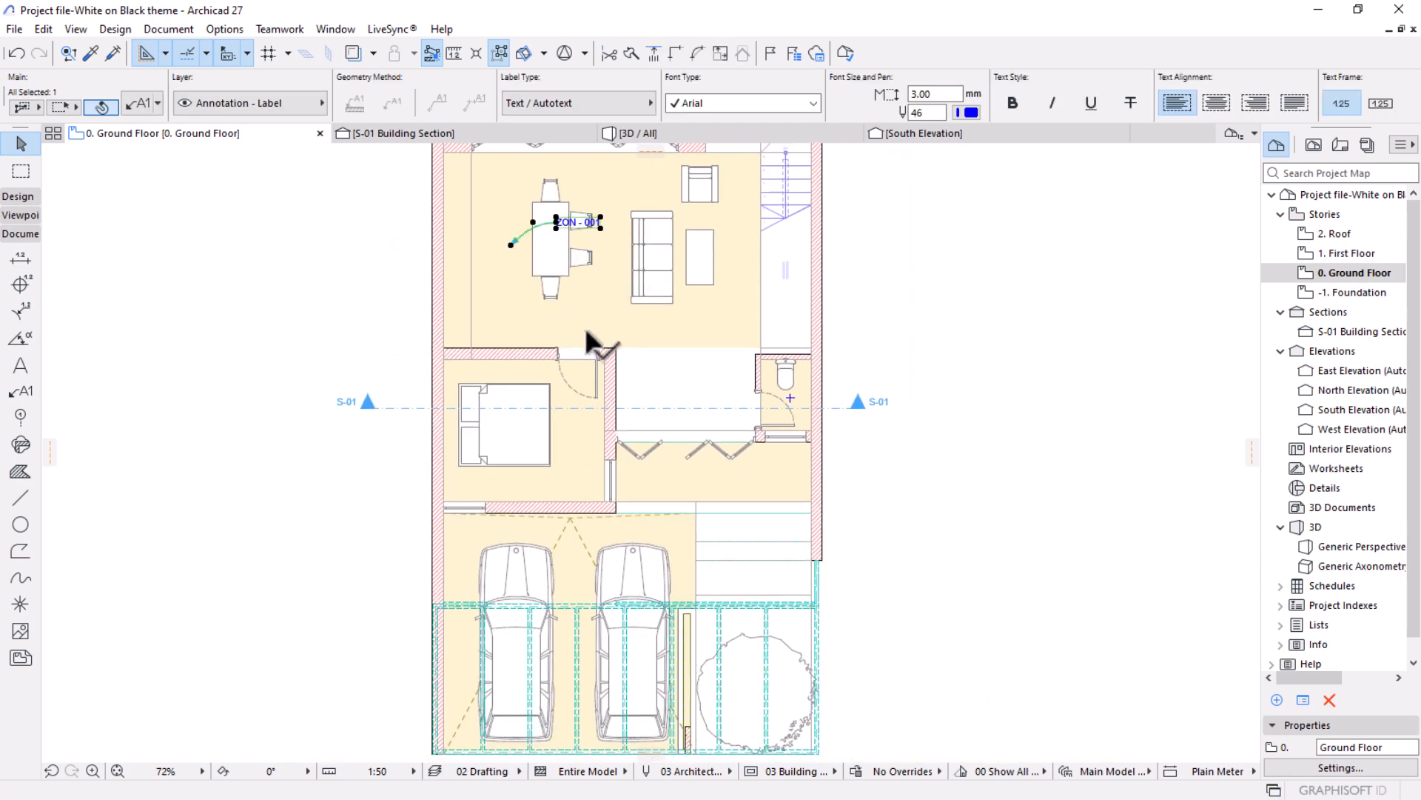
pyautogui.press('Delete')
pyautogui.scroll(3, 580, 295)
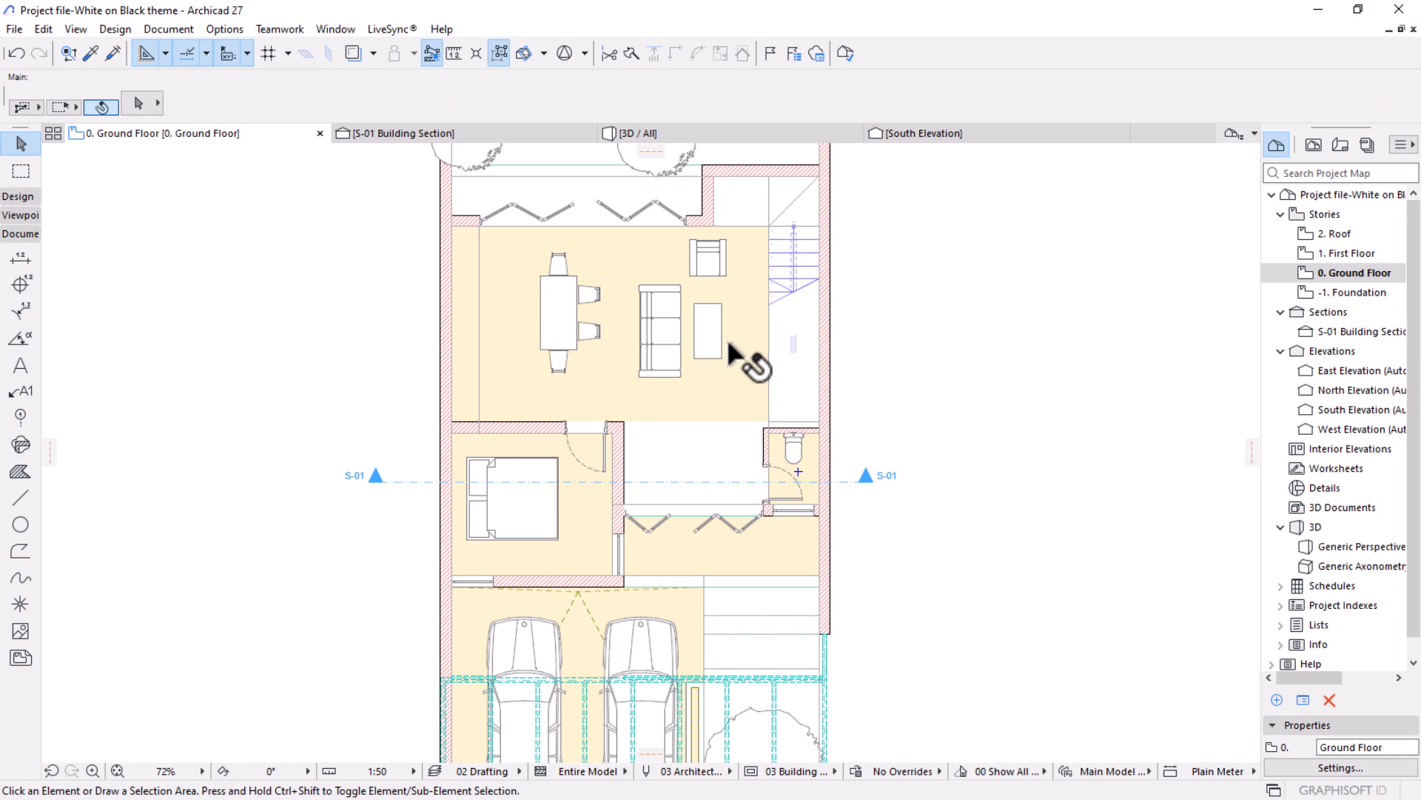
pyautogui.scroll(2, 634, 396)
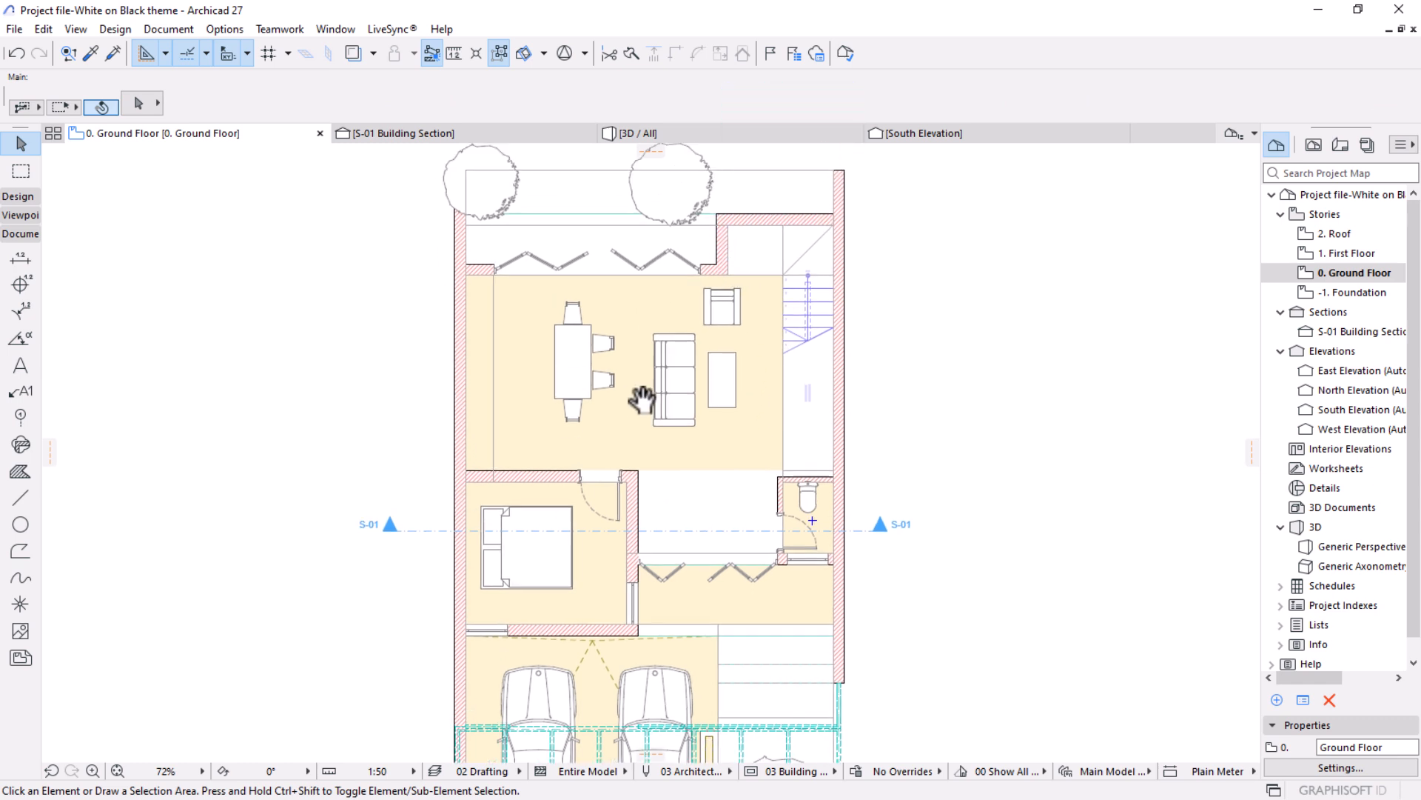
pyautogui.moveTo(656, 333); pyautogui.dragTo(649, 323, button='middle')
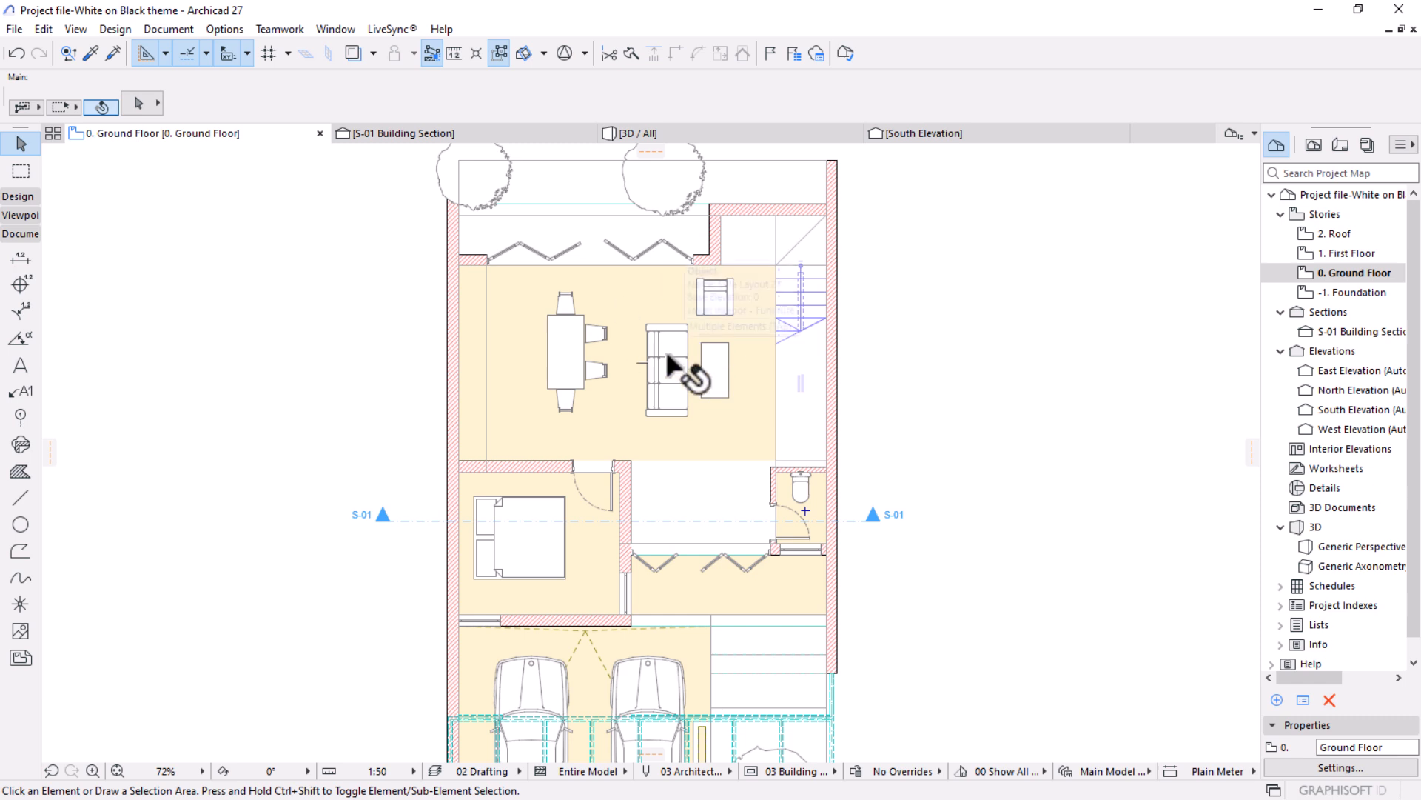
pyautogui.click(665, 348)
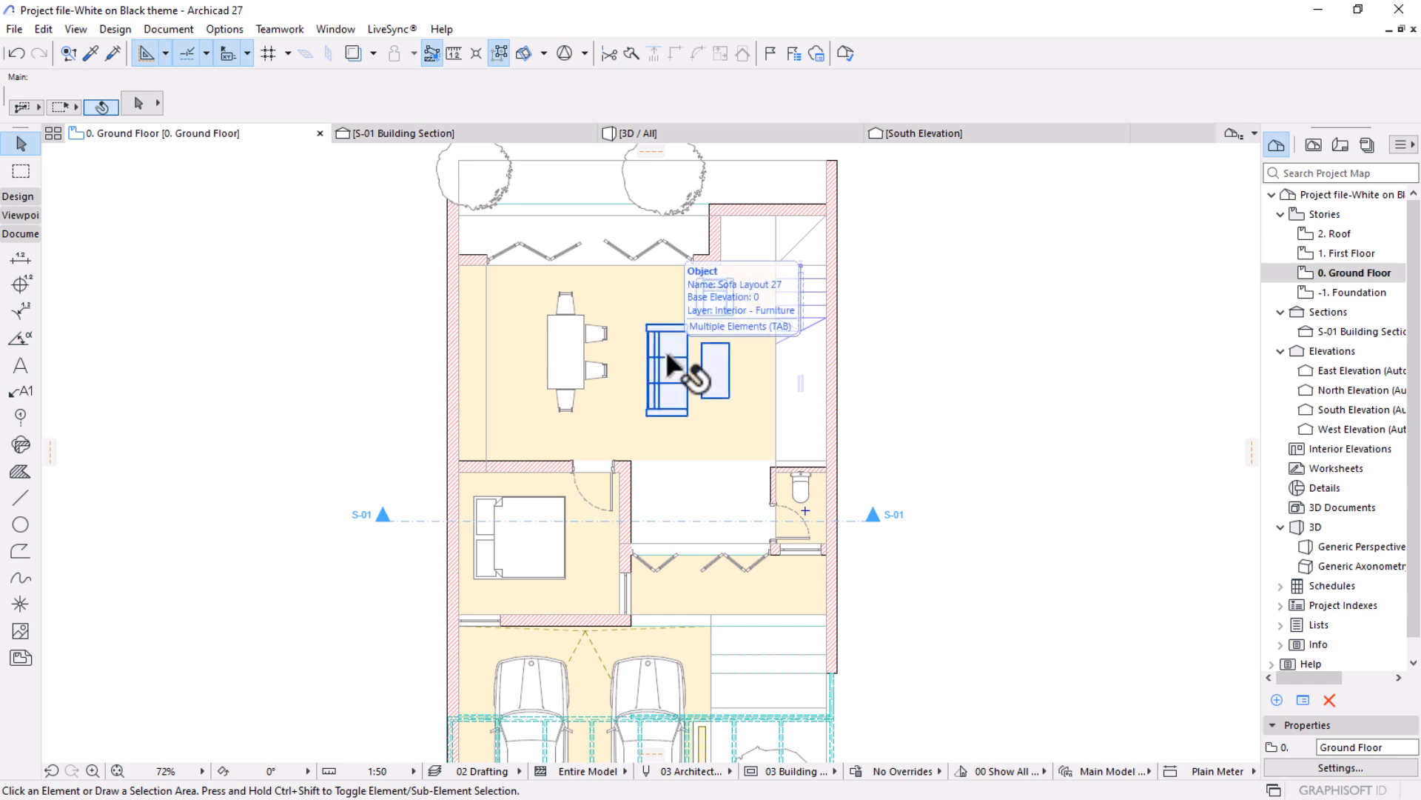
pyautogui.press('Escape')
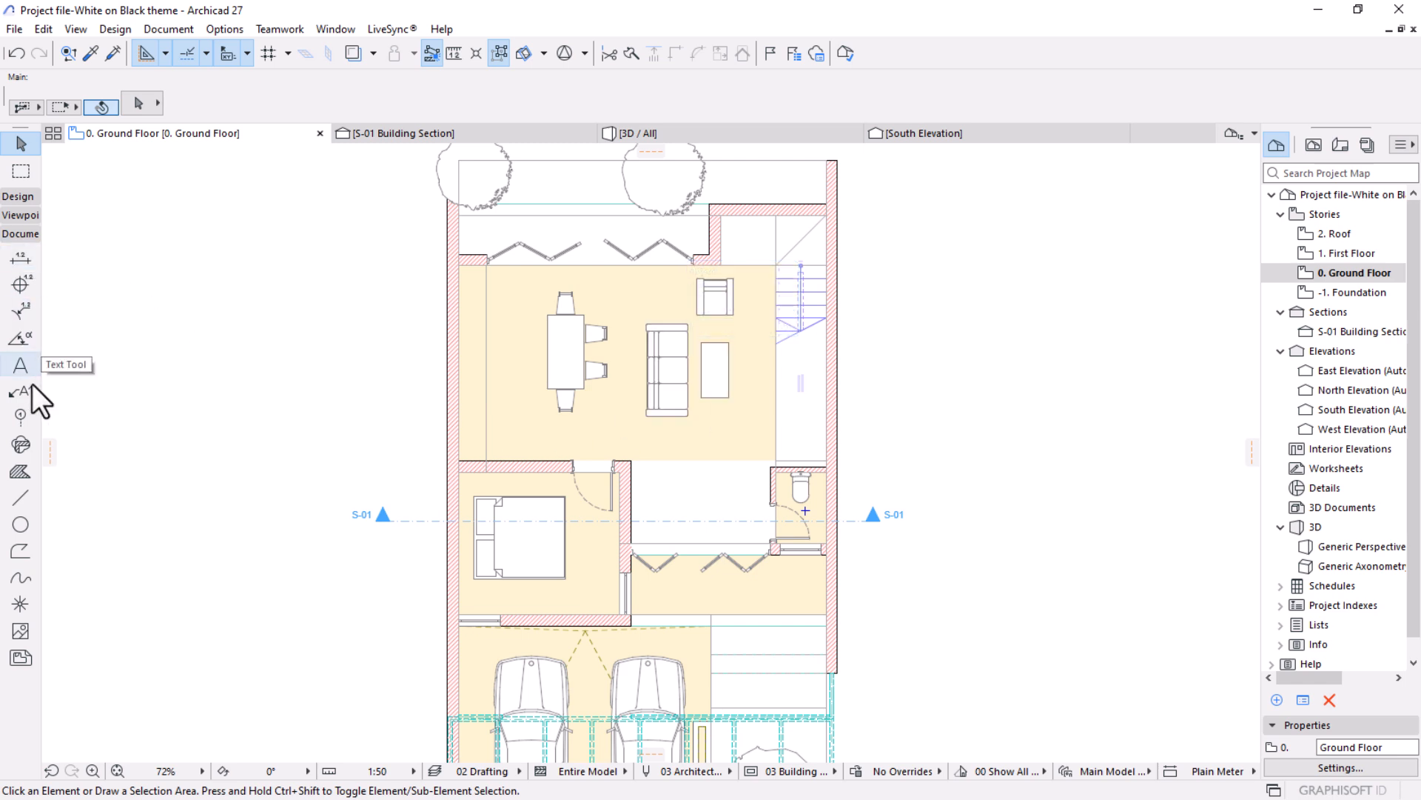
# Select all zones on the ground floor with the Zone tool active and run Label Selected Elements on them.
pyautogui.click(17, 196)
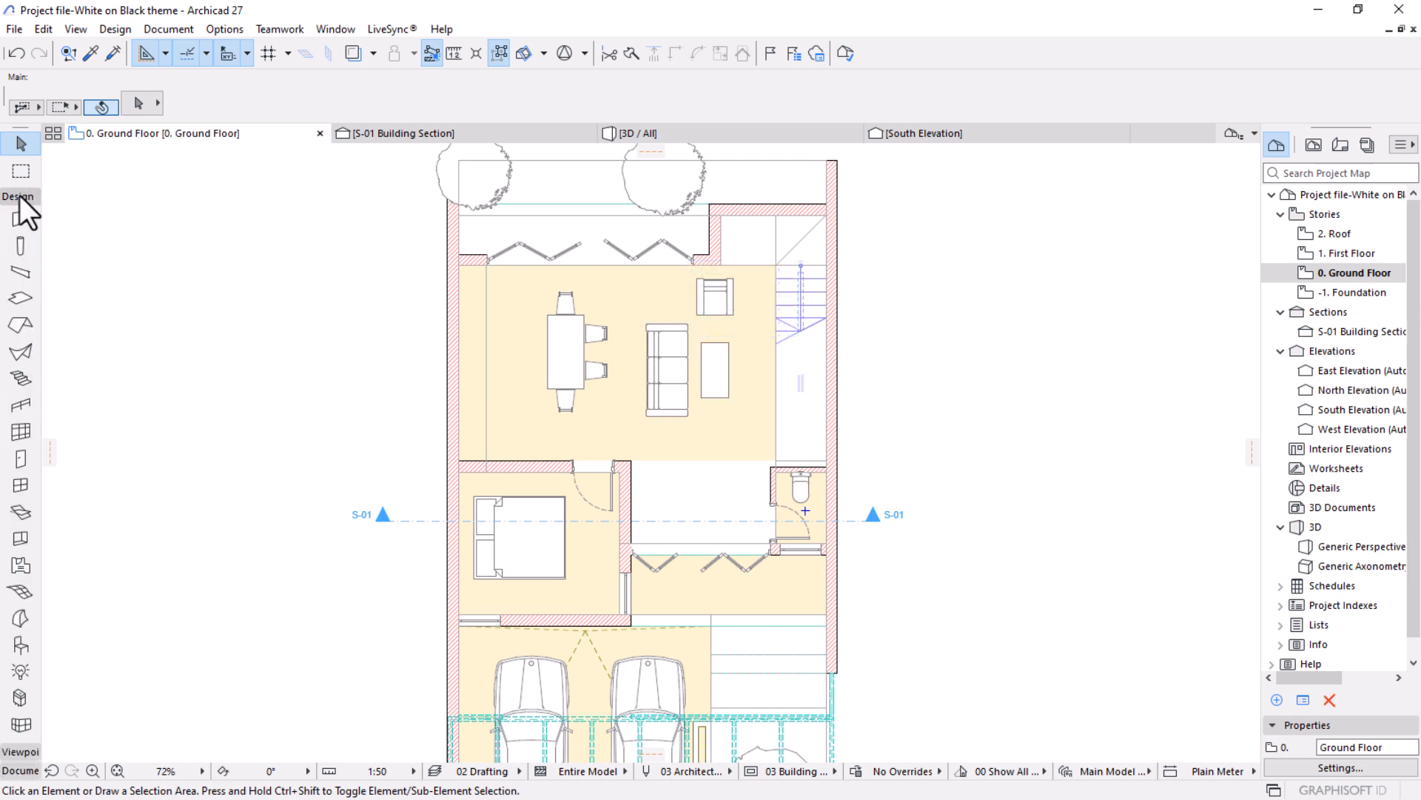
pyautogui.click(20, 567)
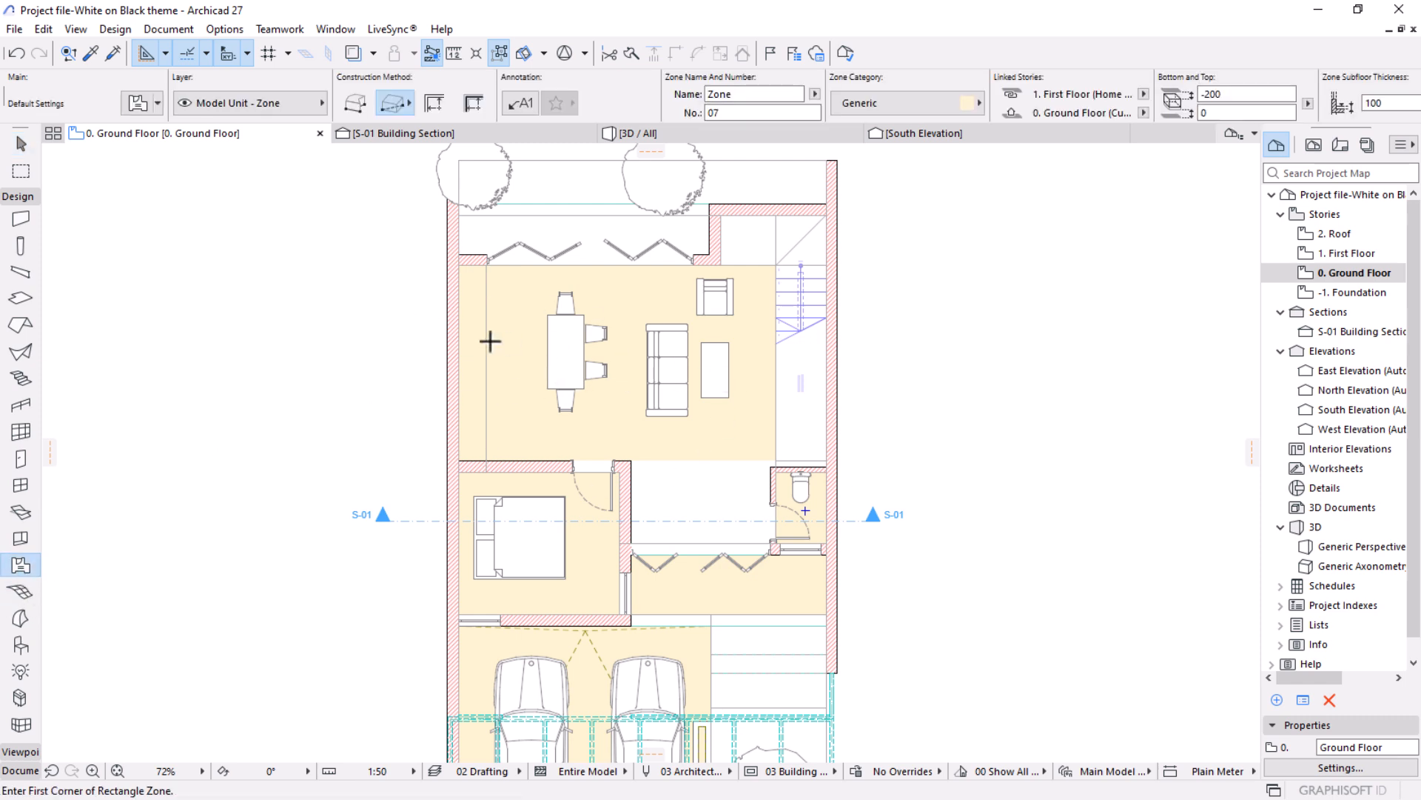
pyautogui.hotkey('ctrl', 'a')
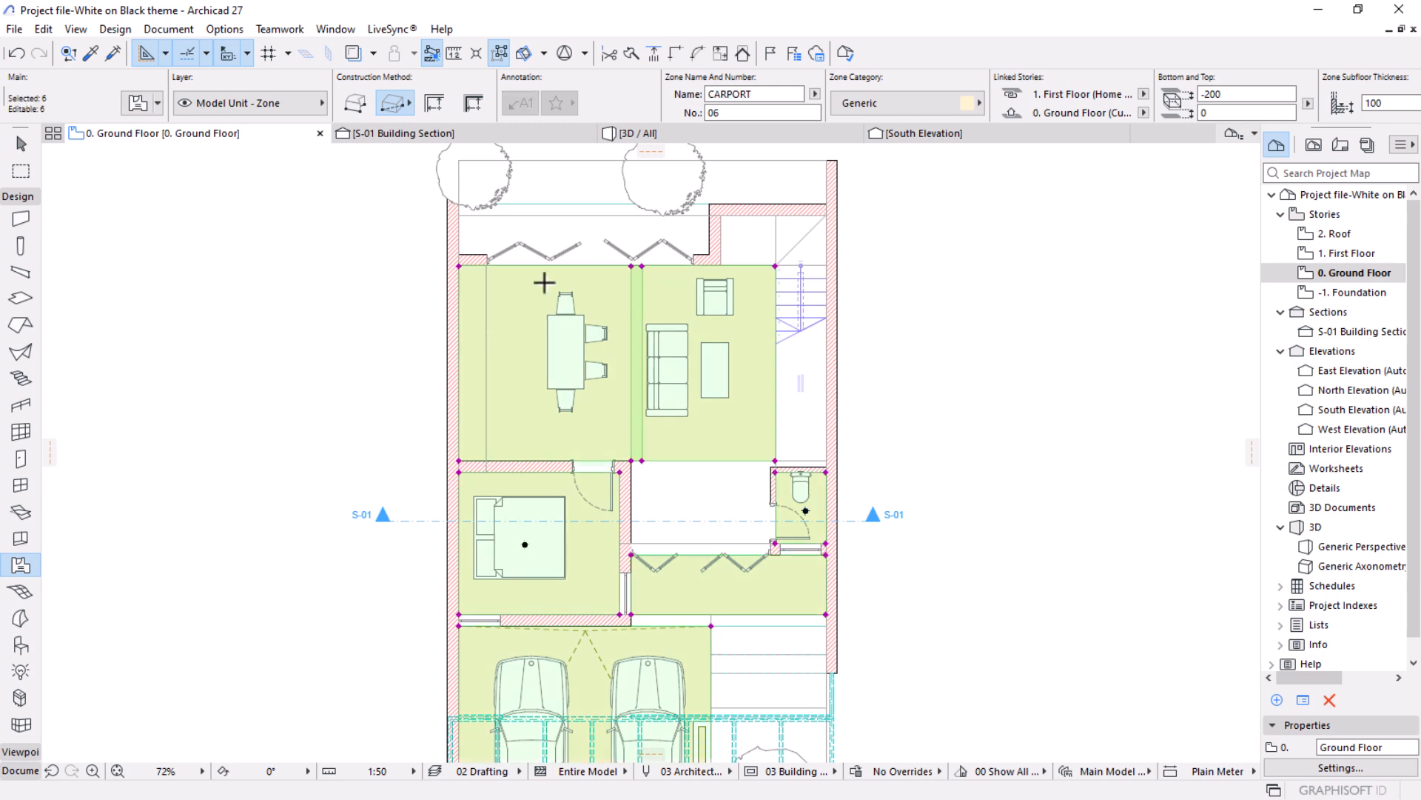
pyautogui.click(160, 28)
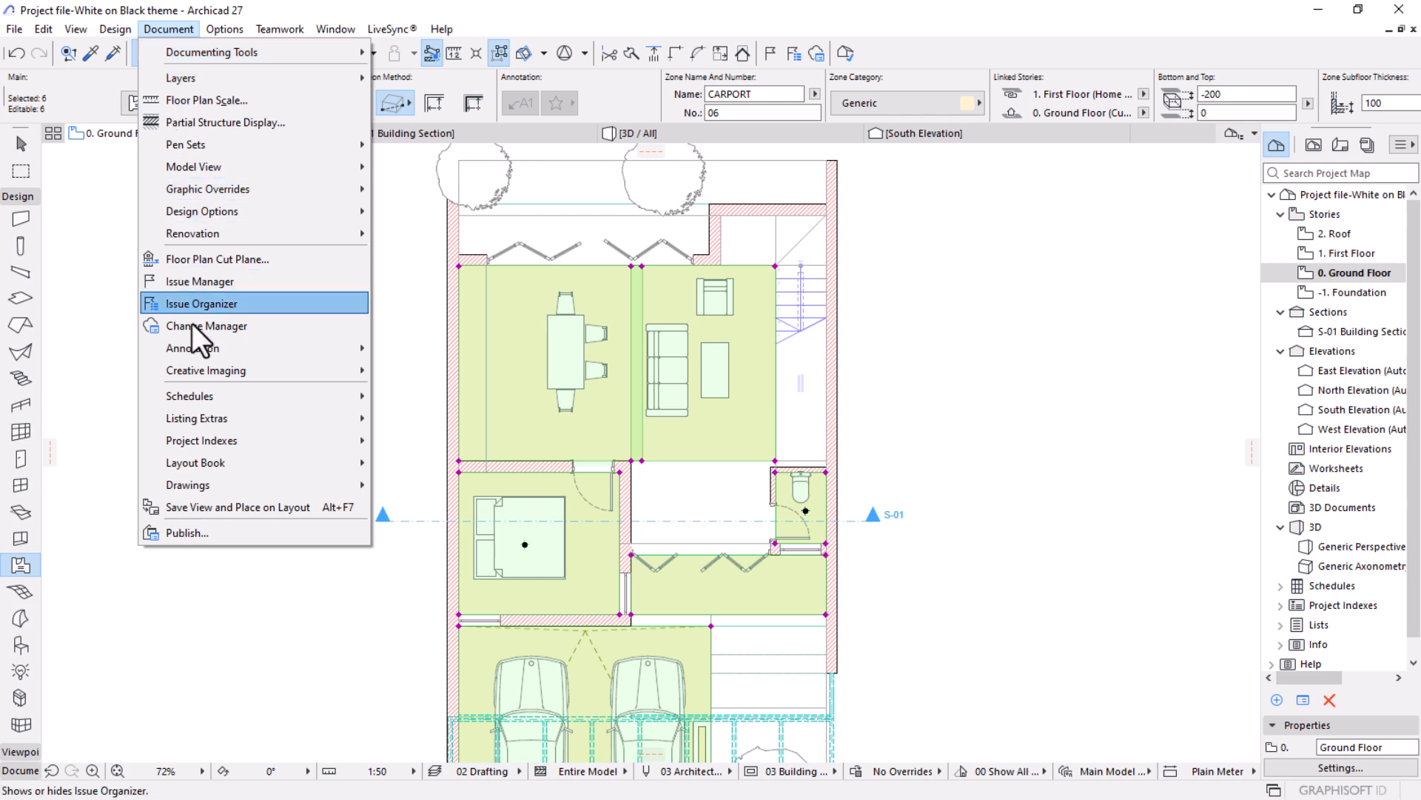
pyautogui.moveTo(189, 345)
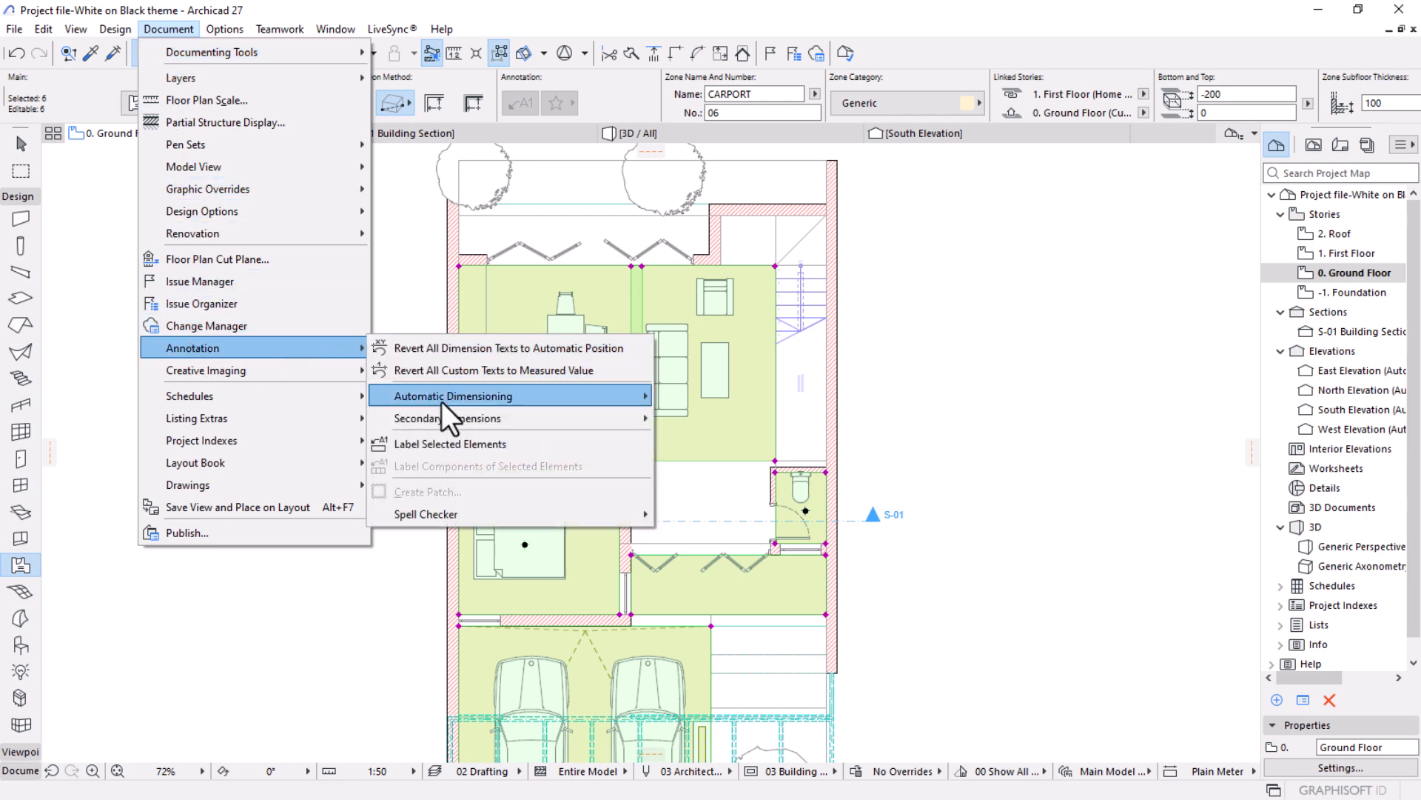
pyautogui.click(444, 446)
pyautogui.moveTo(664, 412); pyautogui.dragTo(735, 378, button='middle')
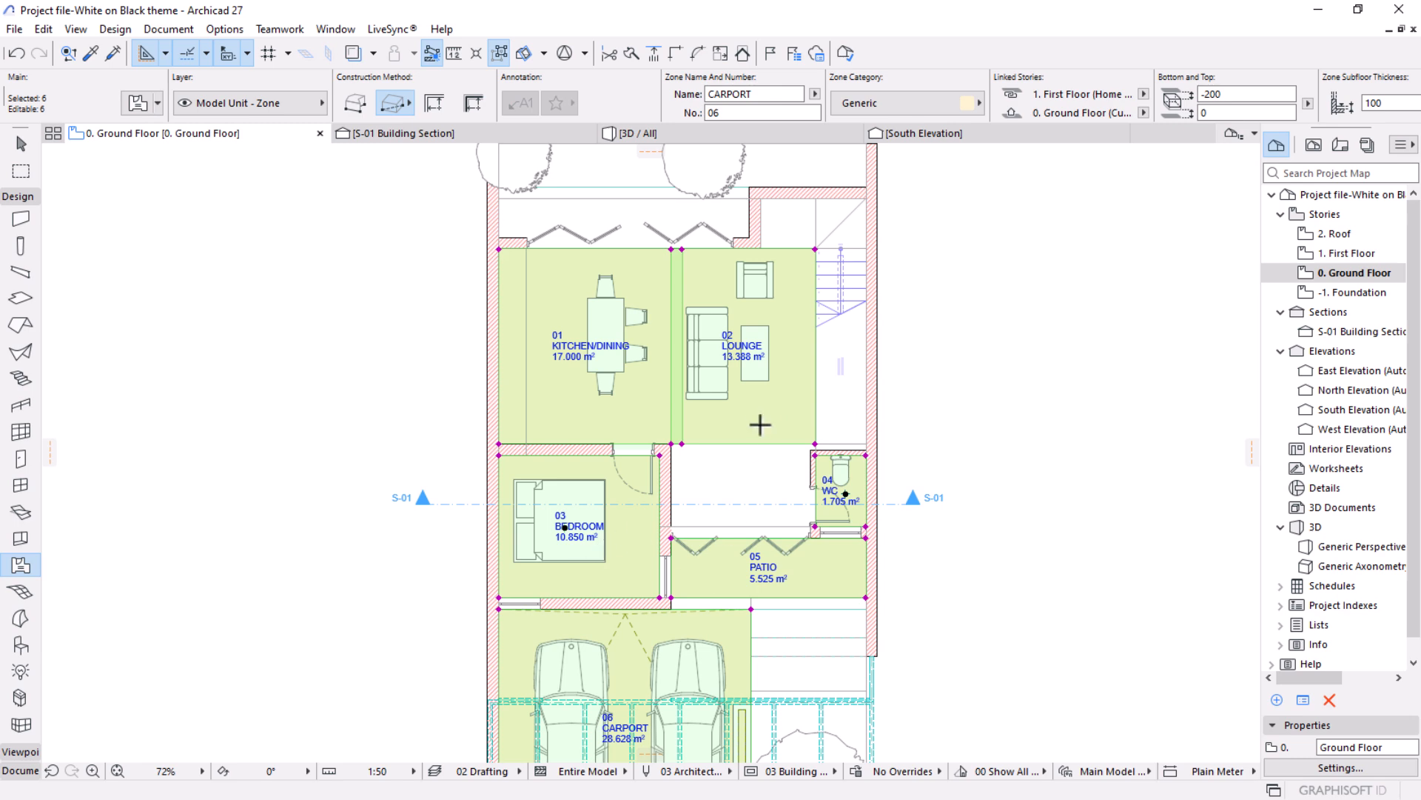
pyautogui.scroll(-2, 723, 394)
pyautogui.scroll(2, 724, 394)
# In the settings of the selected zones, enable the floor plan cover fill override and set the fill to Air Space.
pyautogui.click(137, 105)
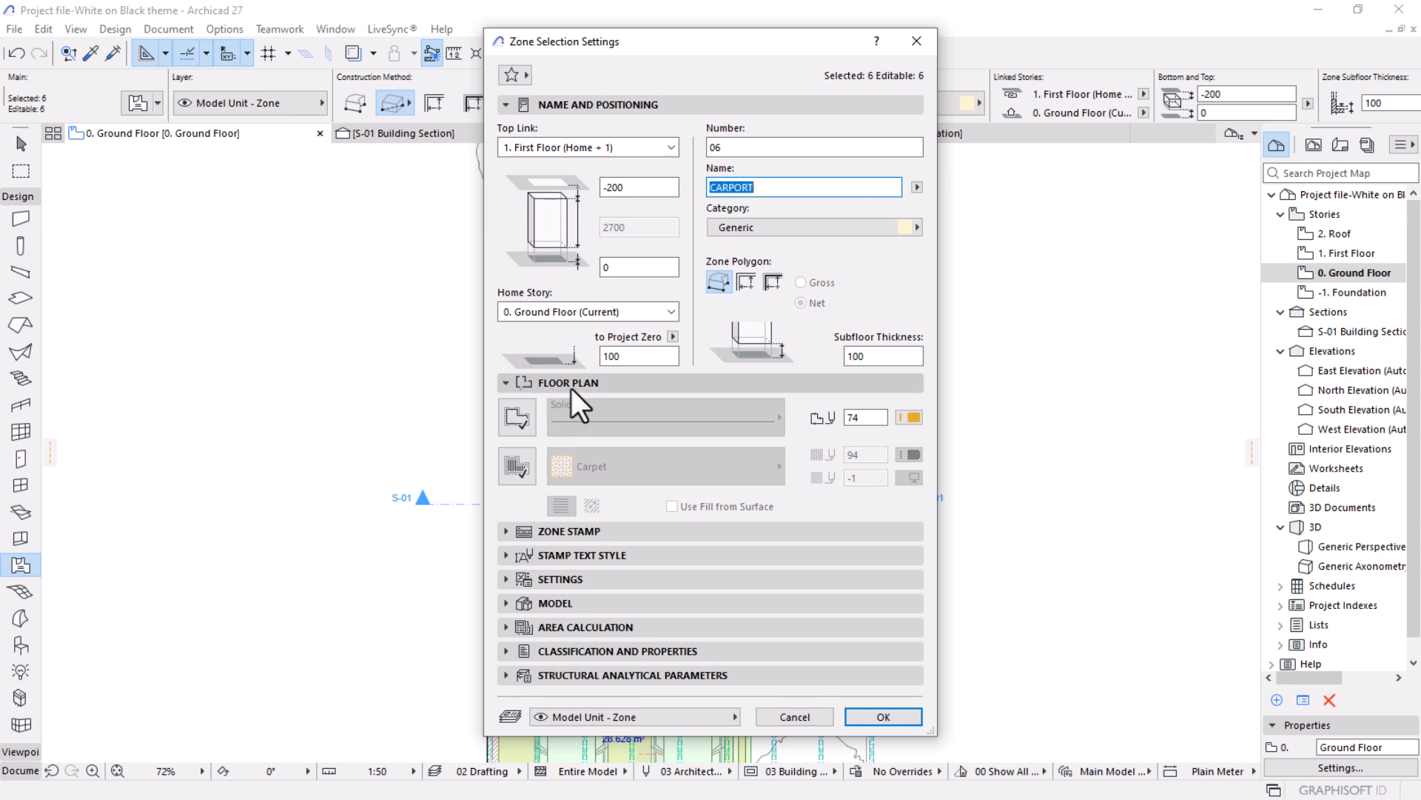
pyautogui.click(522, 473)
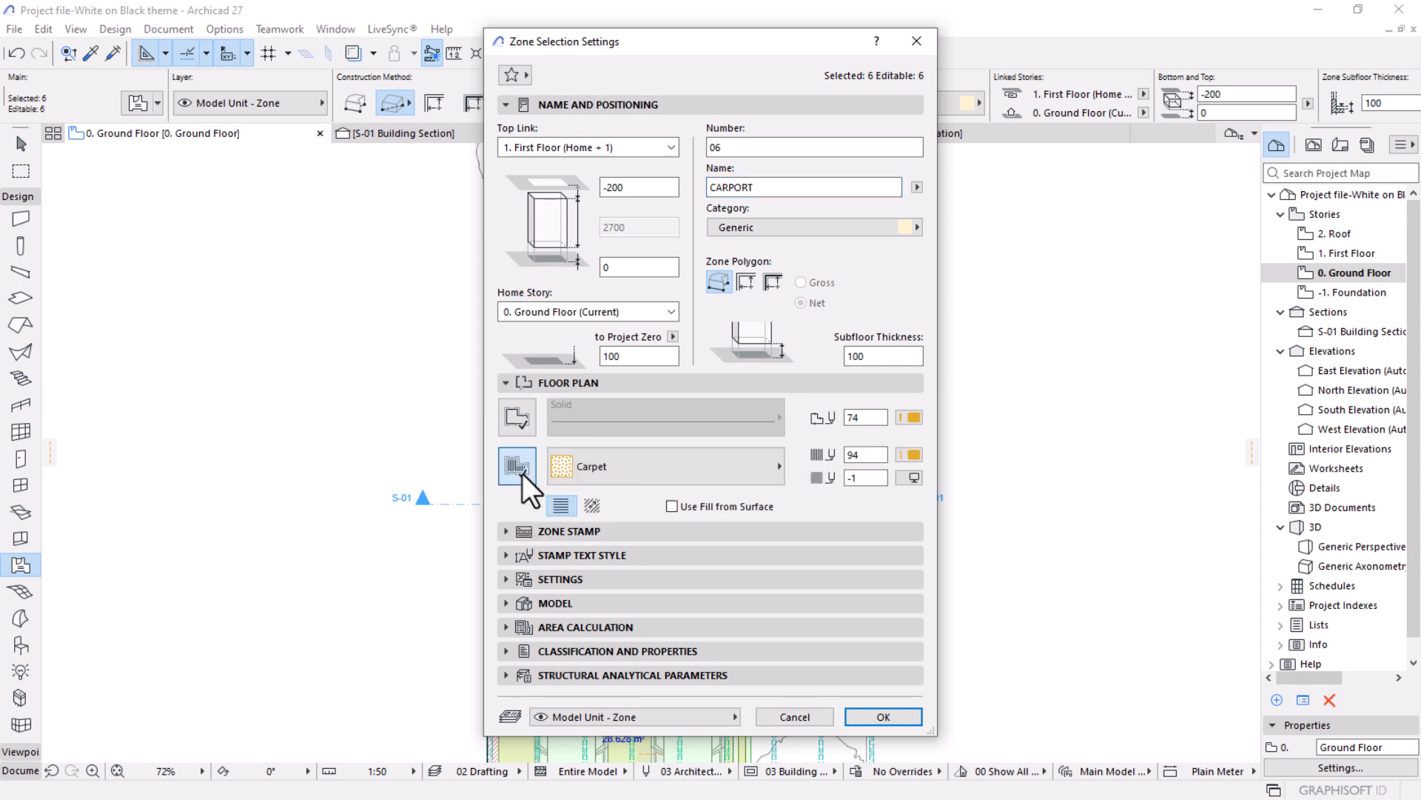
pyautogui.click(758, 473)
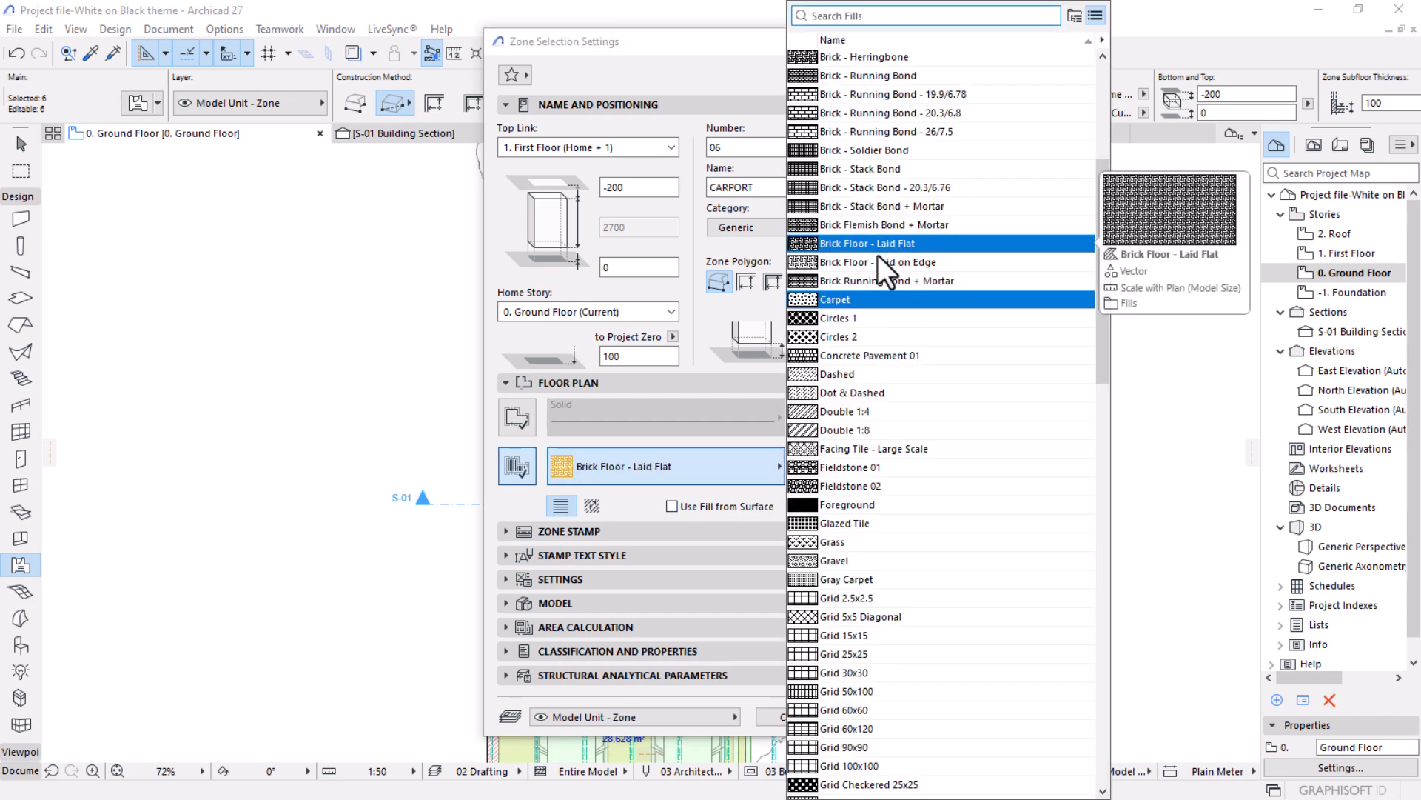
pyautogui.scroll(5, 888, 252)
pyautogui.click(863, 148)
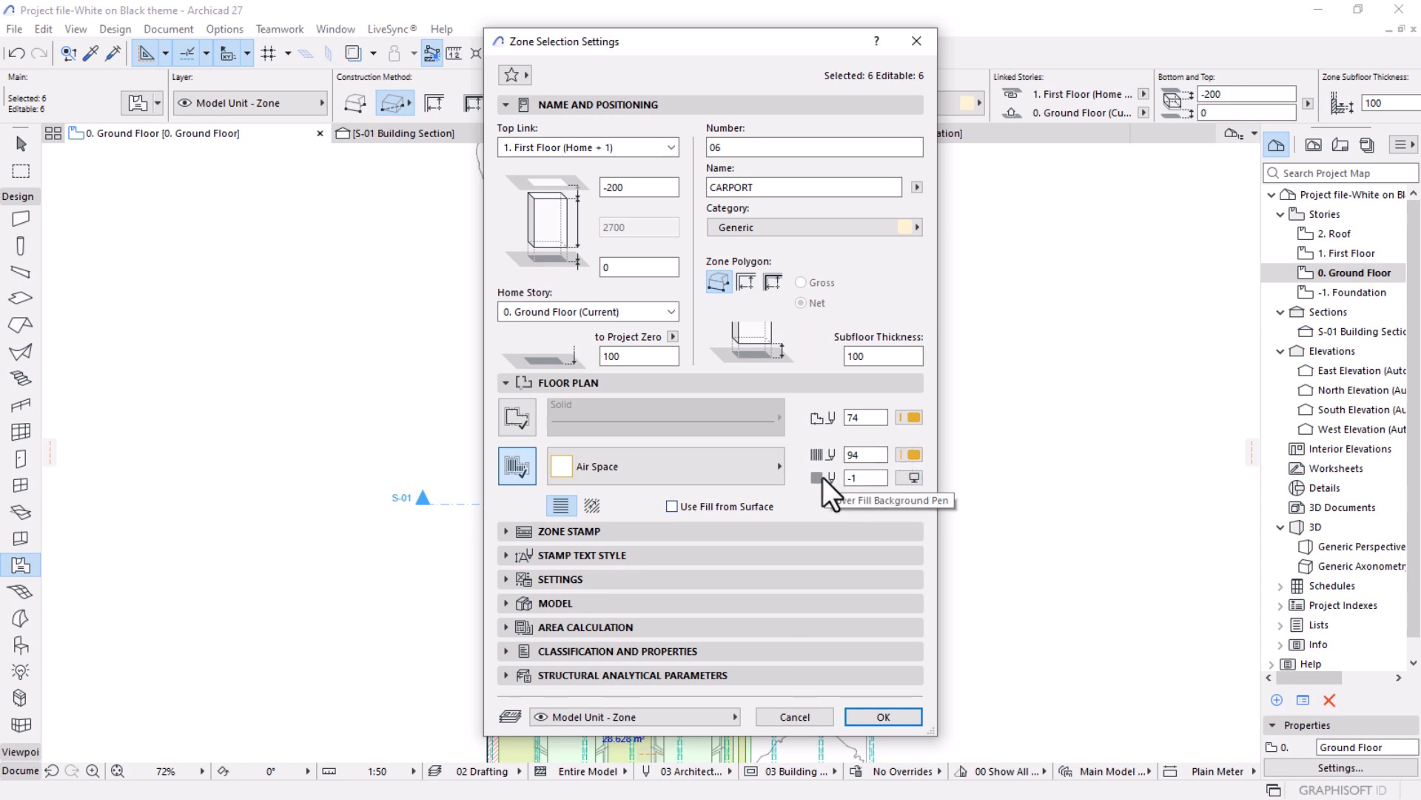
# Set the zones' cover fill background pen to 0 (transparent), confirm the settings, and clear the selection.
pyautogui.click(911, 479)
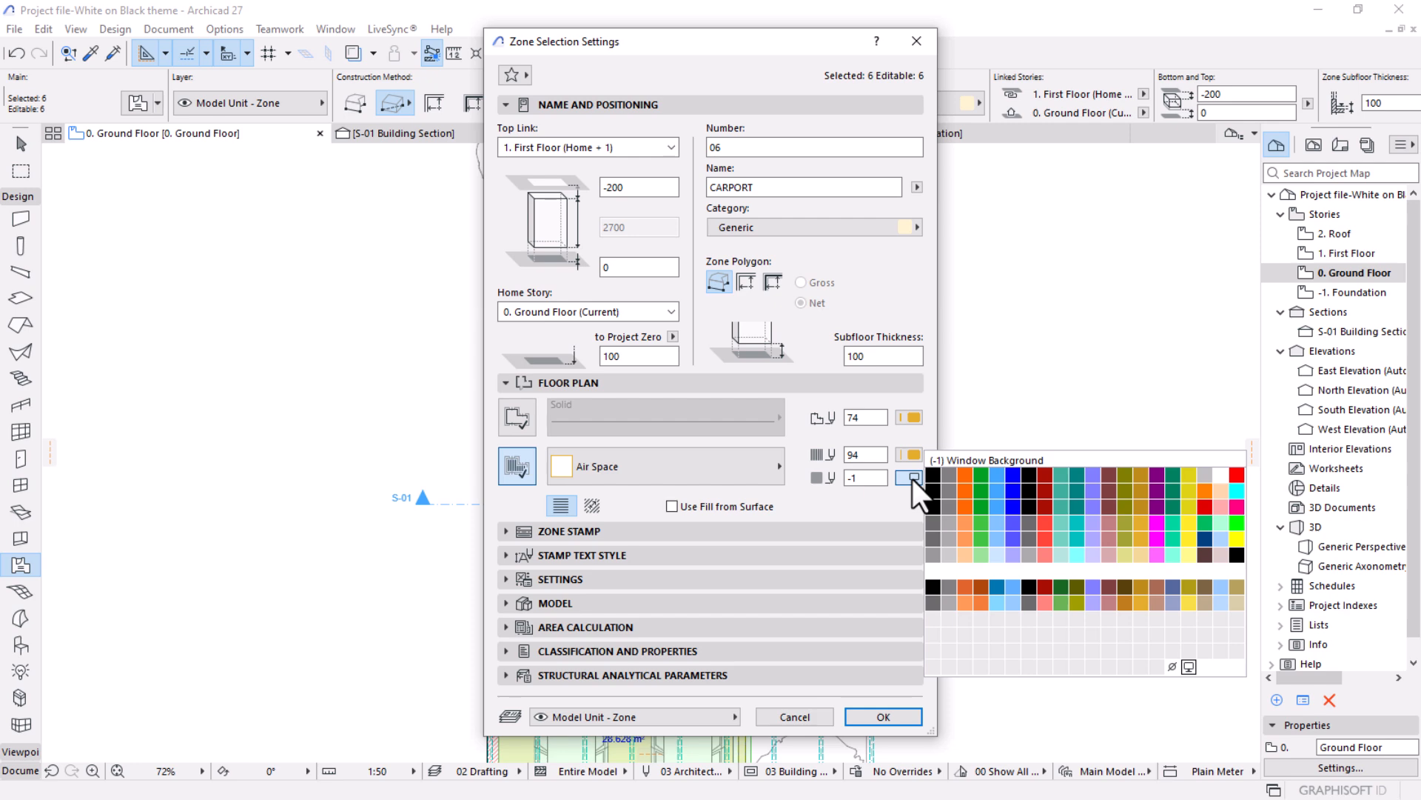
pyautogui.click(1171, 667)
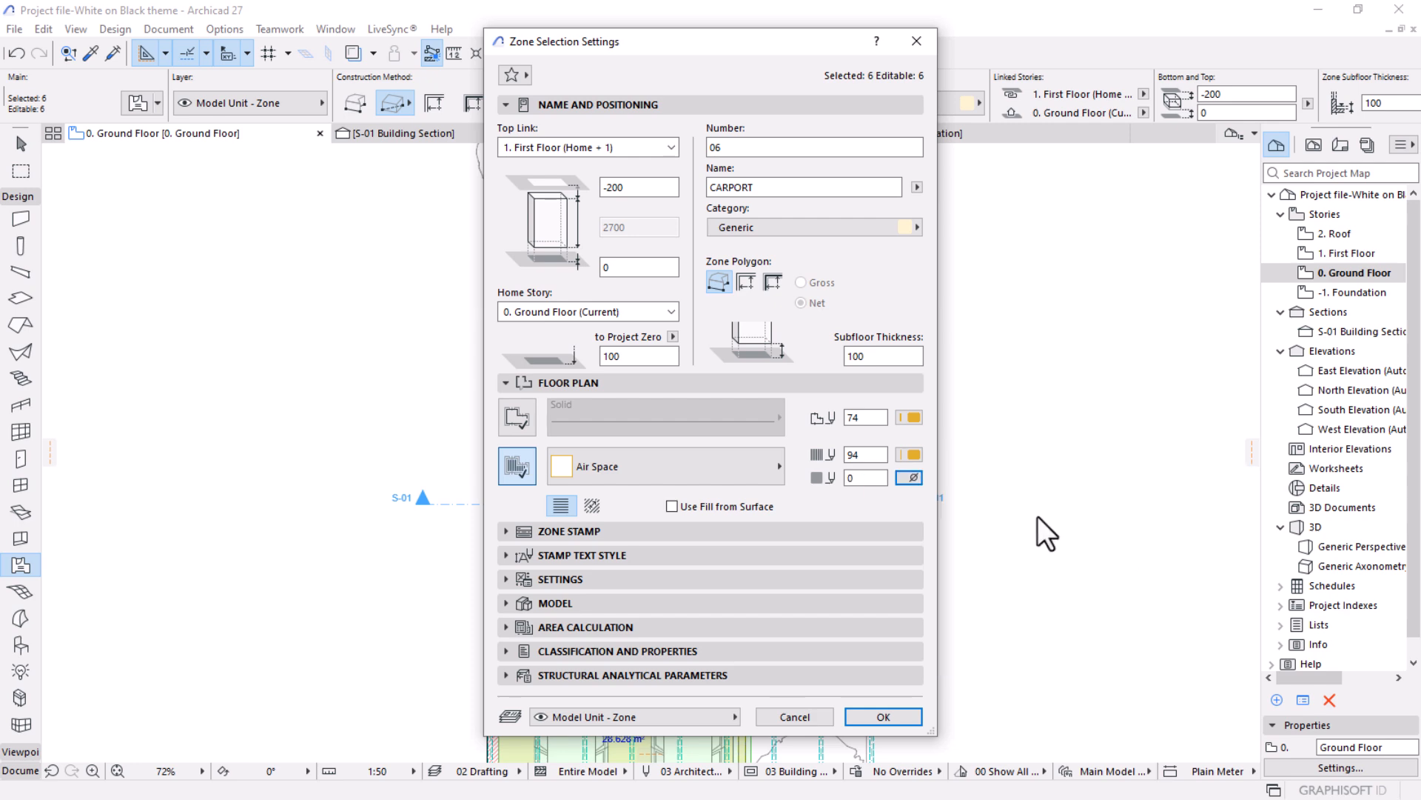
pyautogui.click(874, 715)
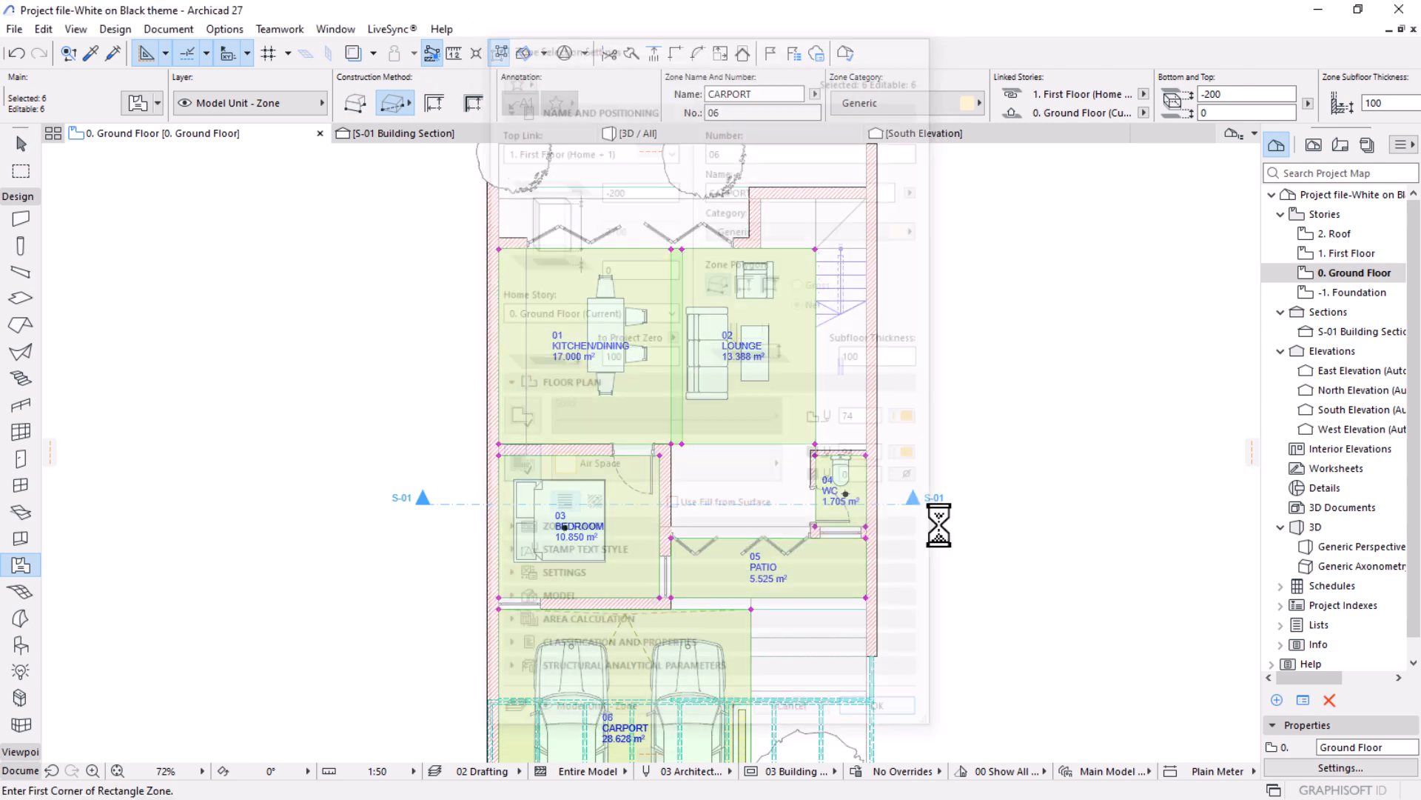
pyautogui.press('Escape')
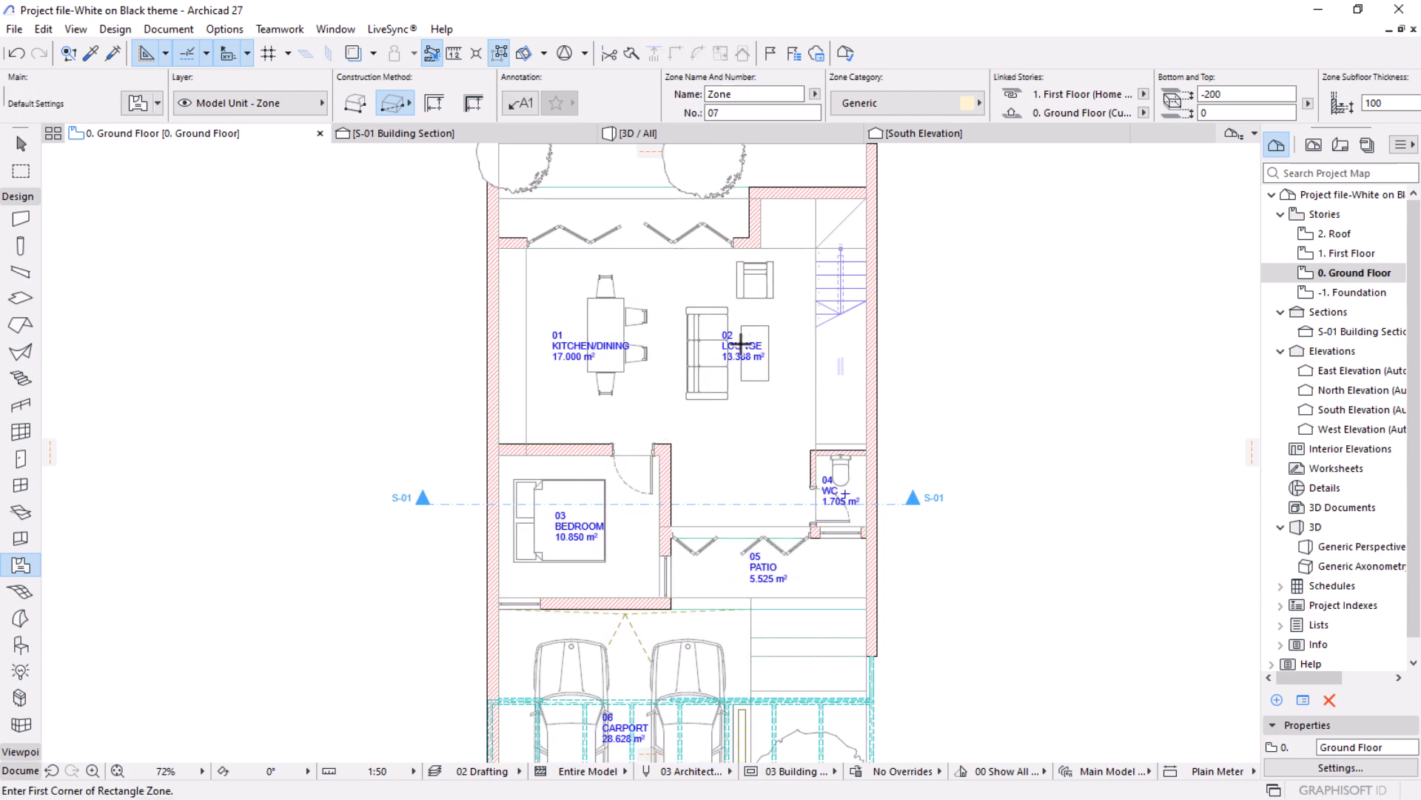
pyautogui.scroll(-3, 748, 326)
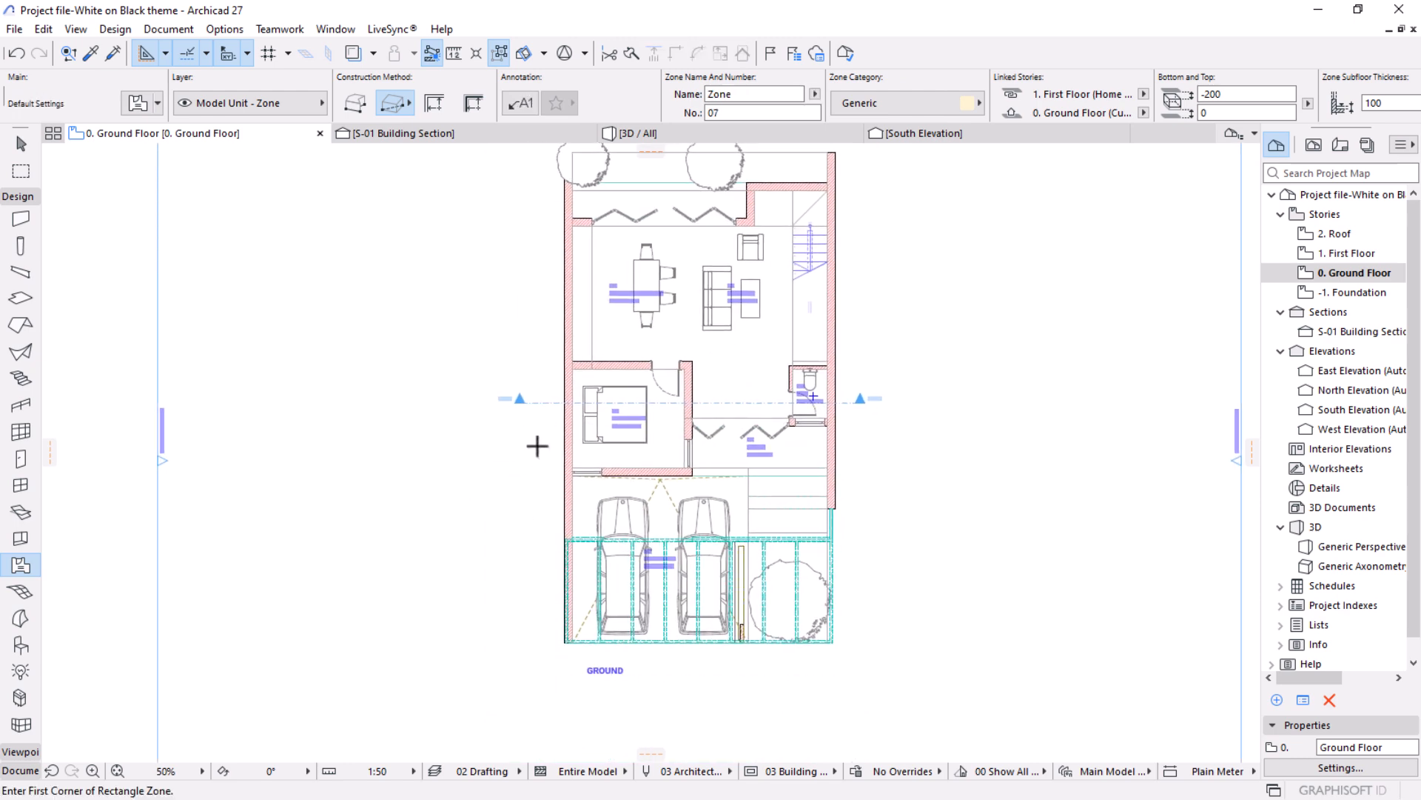
pyautogui.scroll(4, 537, 446)
pyautogui.moveTo(533, 451); pyautogui.dragTo(525, 538, button='middle')
pyautogui.scroll(2, 607, 415)
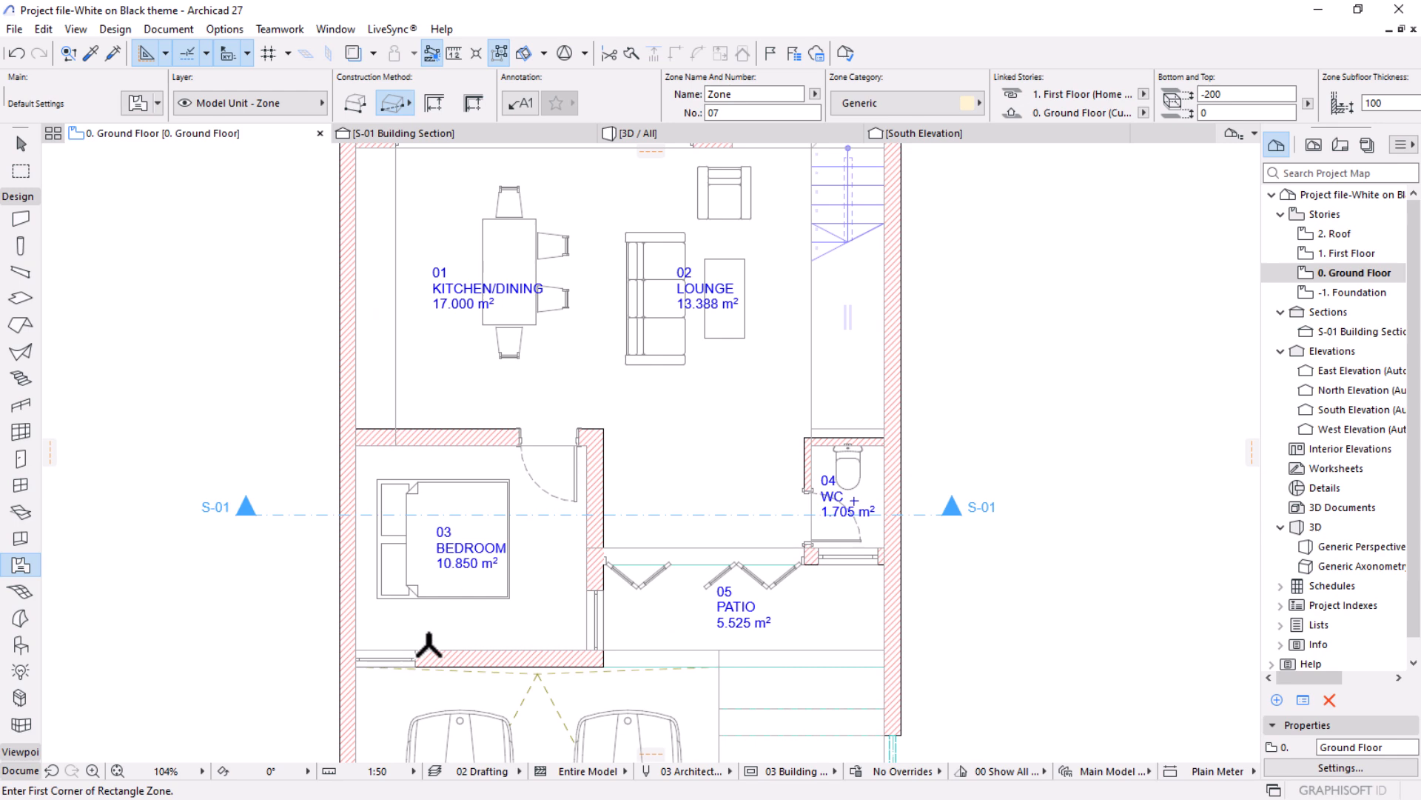
pyautogui.scroll(3, 476, 612)
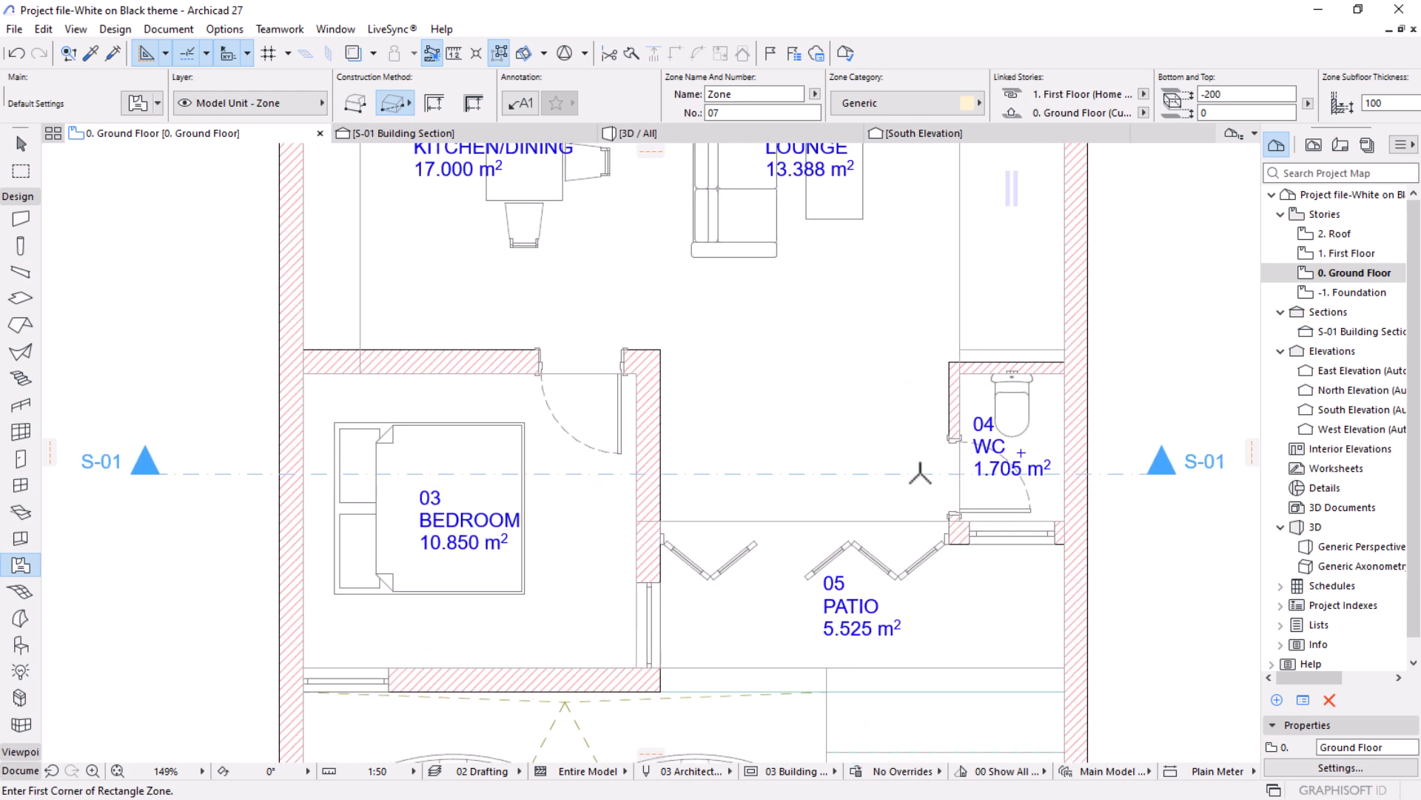
# Move the carport zone label about 1970 mm up the plan so it sits between the fronts of the two cars.
pyautogui.scroll(-7, 941, 474)
pyautogui.scroll(9, 702, 726)
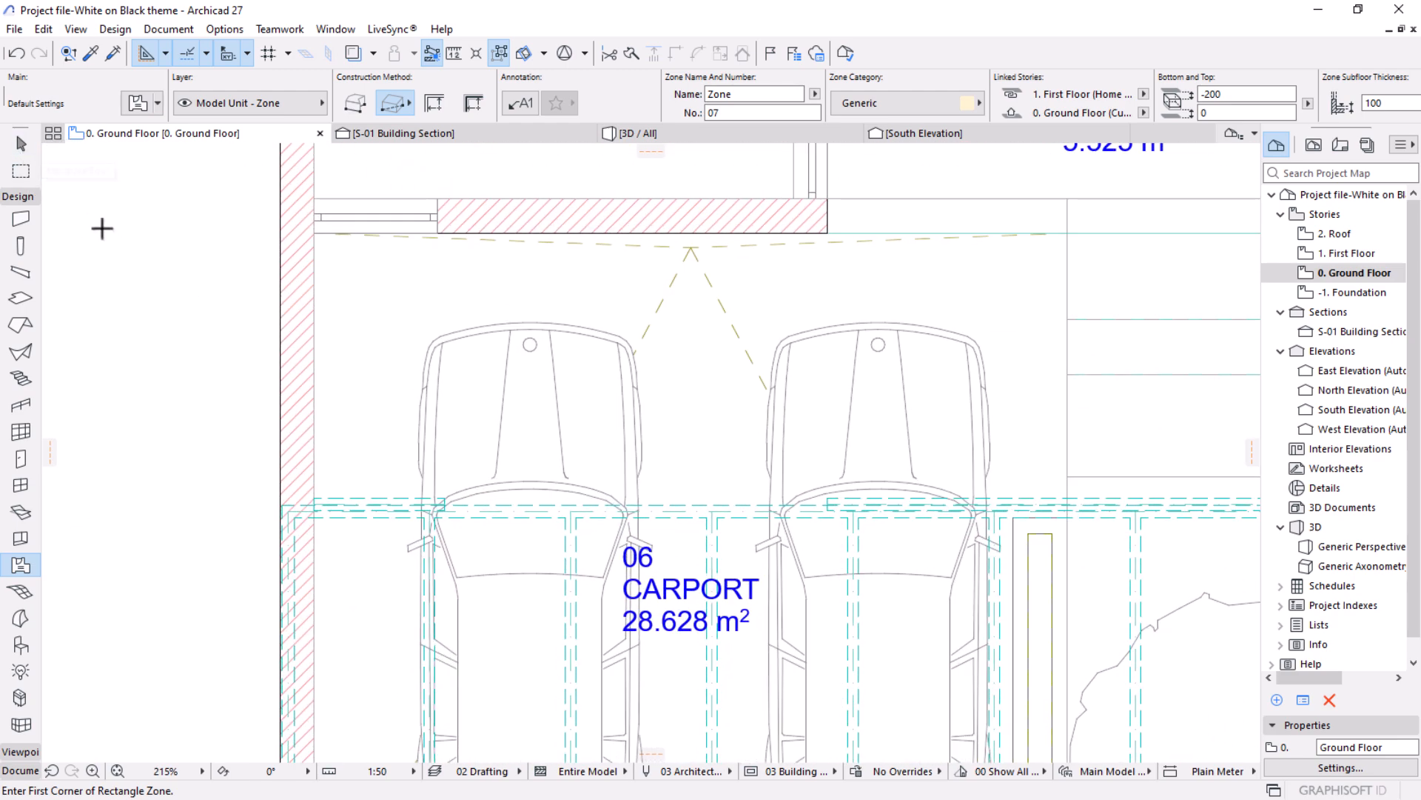
pyautogui.click(20, 143)
pyautogui.click(694, 600)
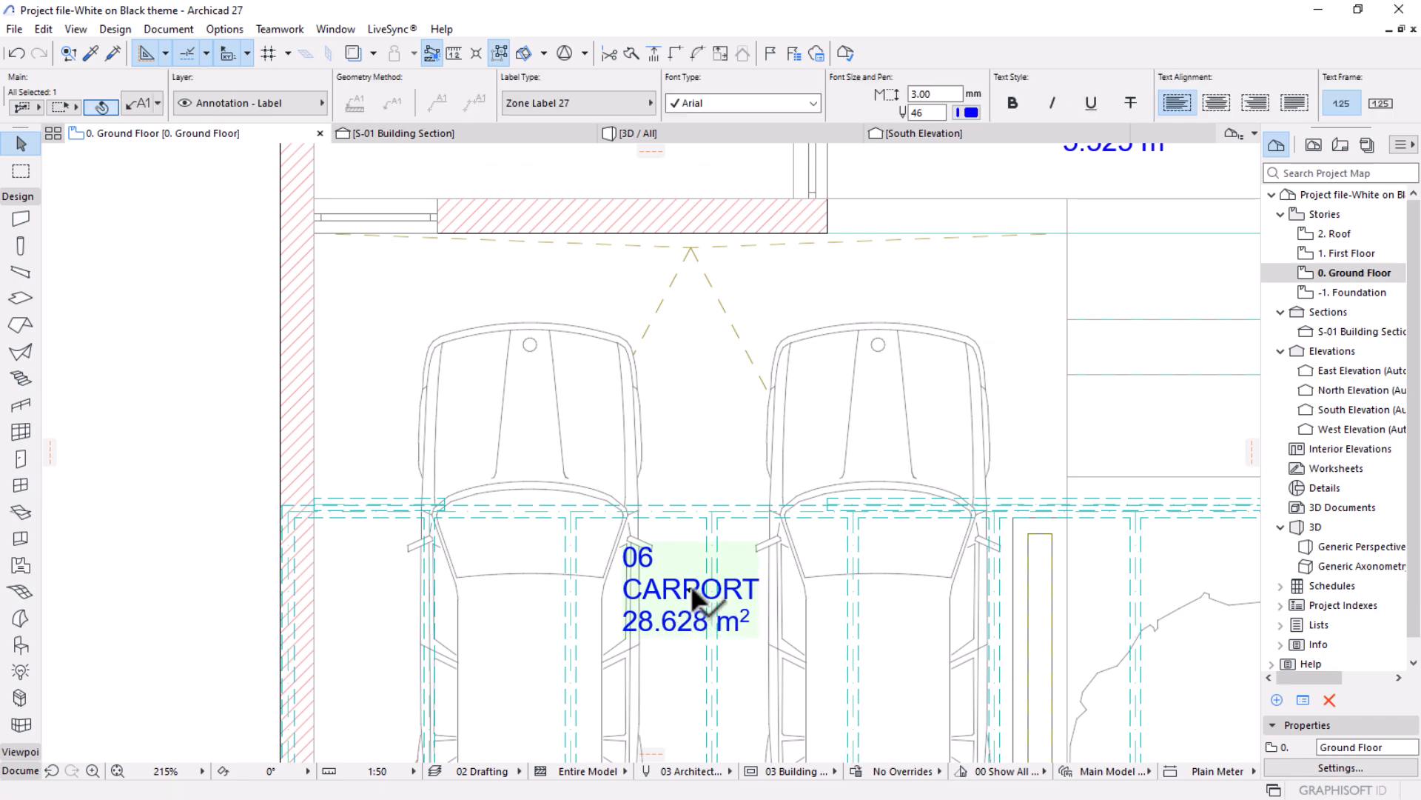
pyautogui.click(694, 600)
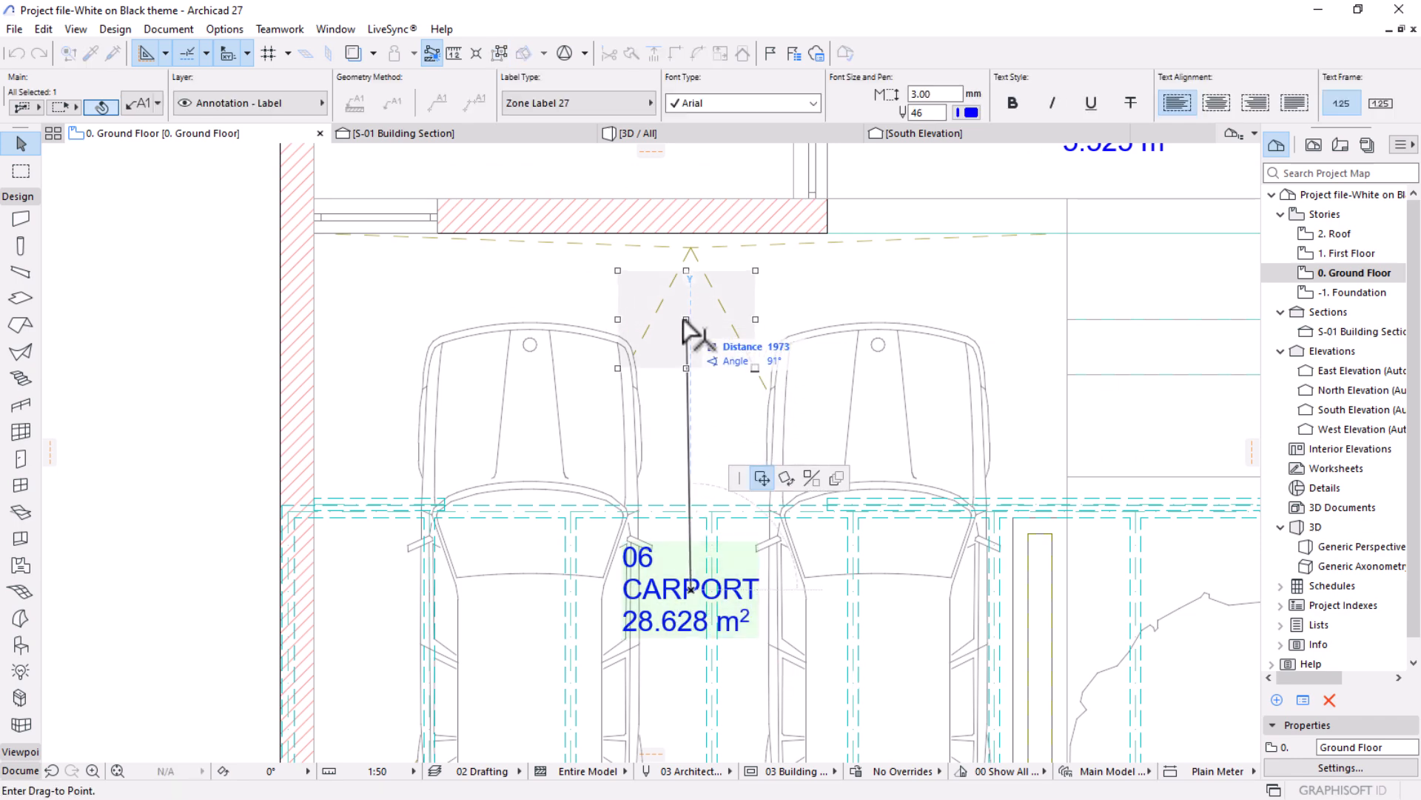
pyautogui.click(686, 327)
# Move the kitchen/dining zone label slightly to the left of its current position by the dining table.
pyautogui.scroll(-5, 700, 670)
pyautogui.moveTo(714, 464); pyautogui.dragTo(654, 620, button='middle')
pyautogui.scroll(4, 574, 326)
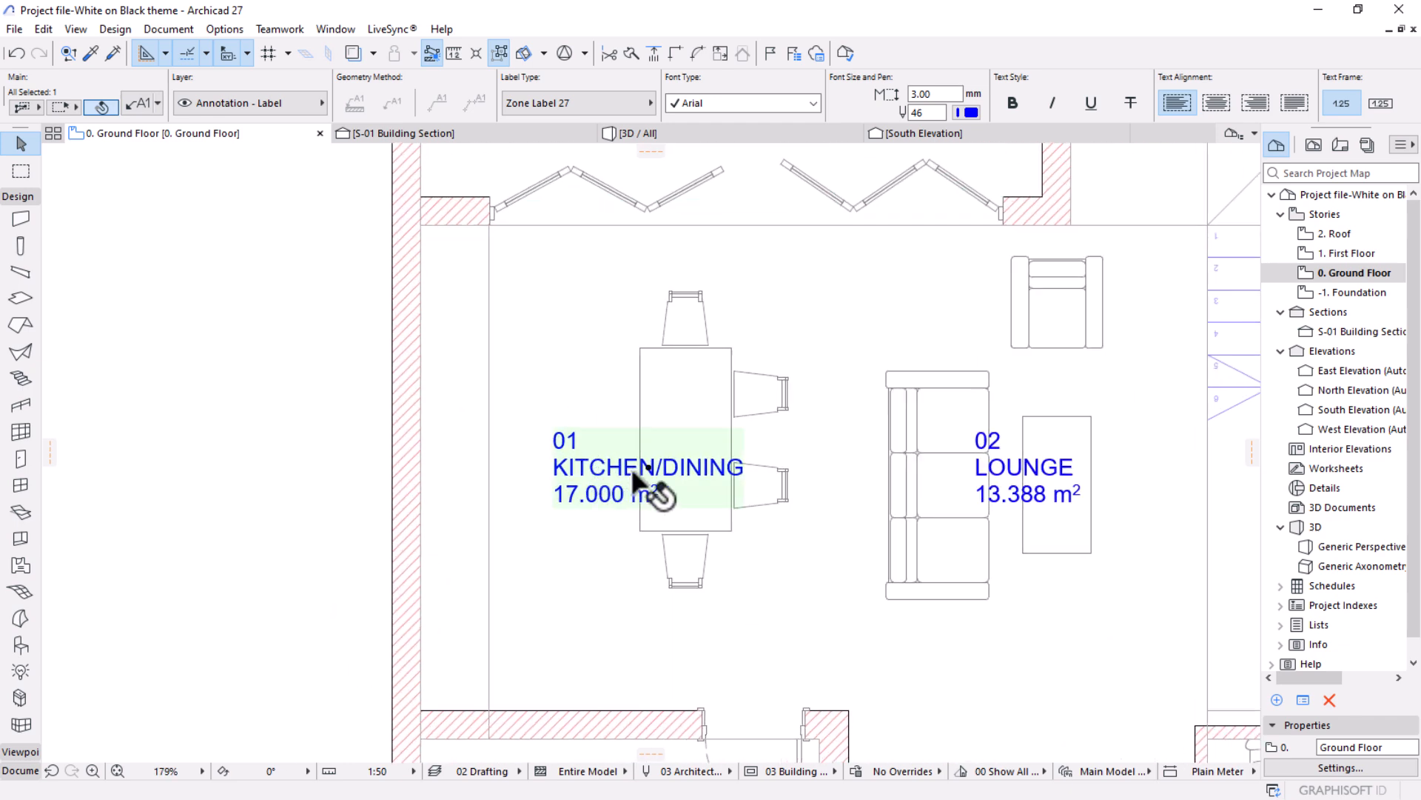
pyautogui.click(628, 478)
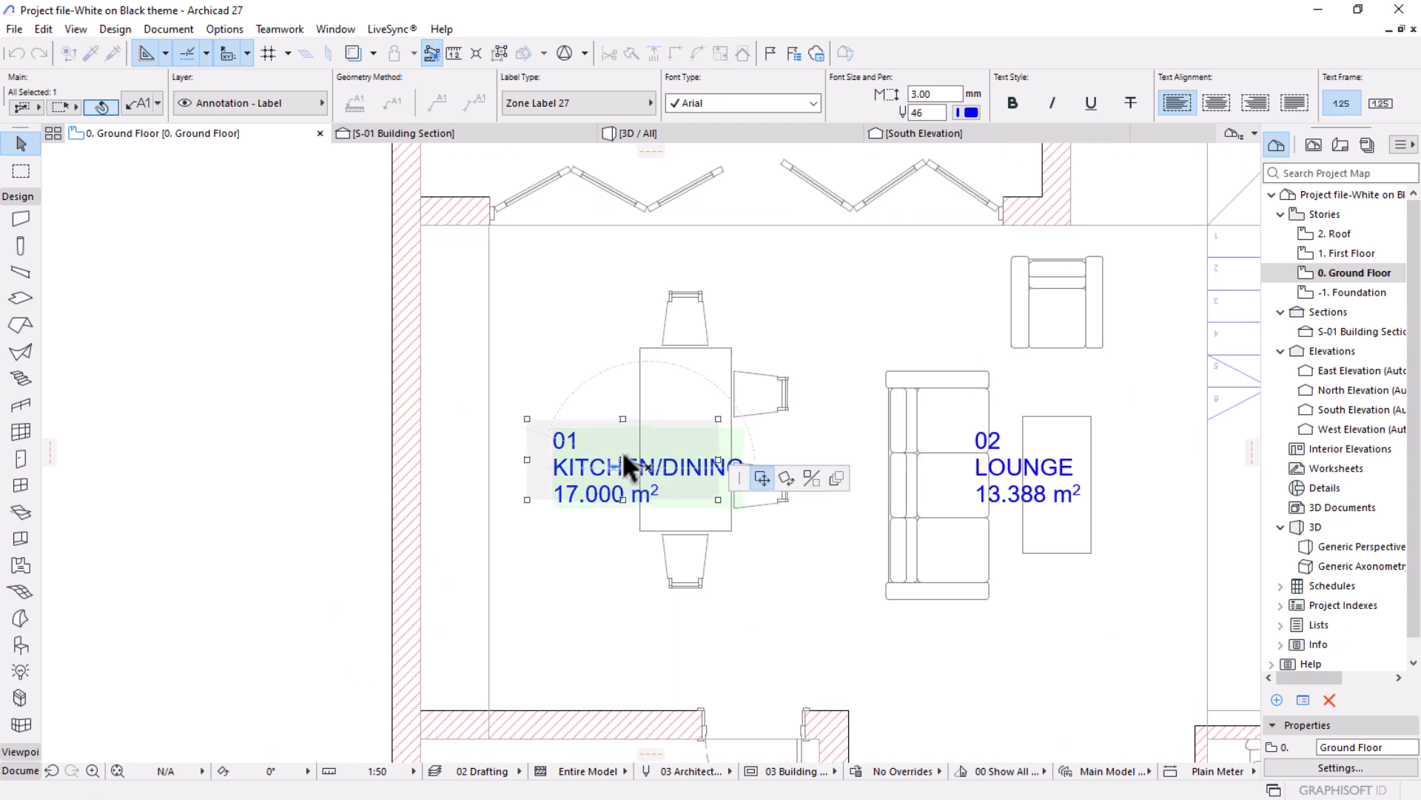
pyautogui.press('Escape')
# Move the lounge zone label about 1510 mm away, into the free floor area below the coffee table.
pyautogui.scroll(-2, 792, 415)
pyautogui.moveTo(984, 482); pyautogui.dragTo(793, 403, button='middle')
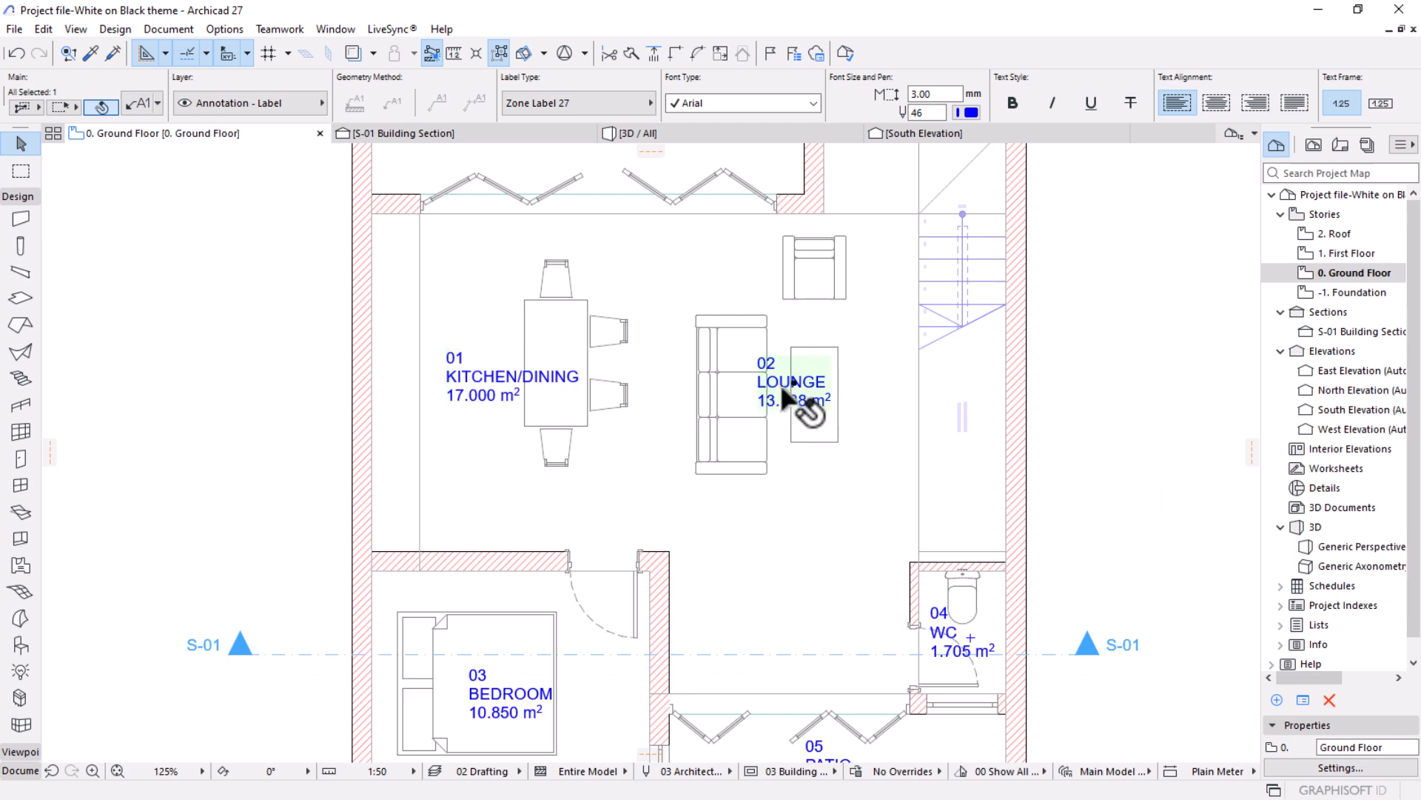
pyautogui.click(786, 391)
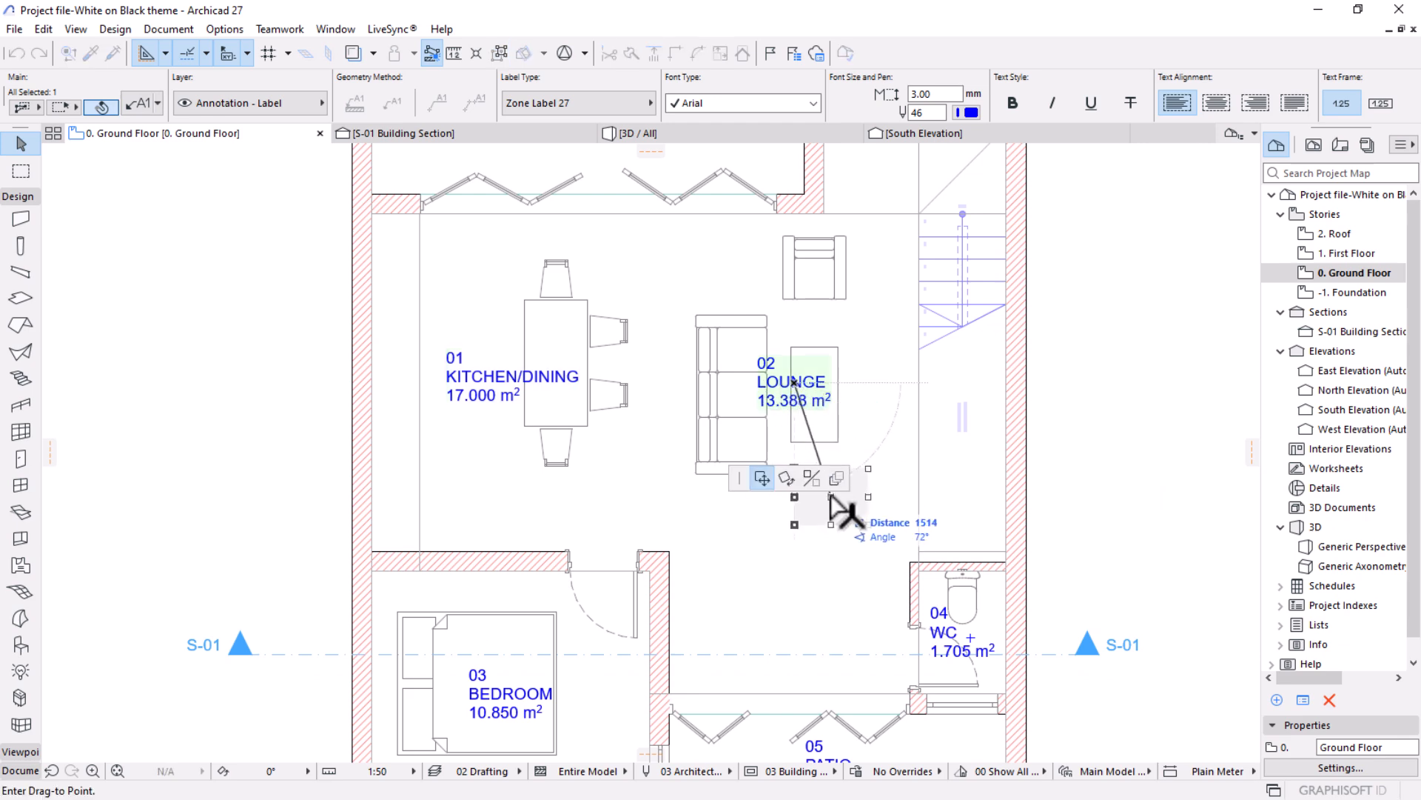
pyautogui.click(831, 494)
# Select all doors on the ground floor with the Door tool active and run Label Selected Elements on them.
pyautogui.scroll(-2, 827, 374)
pyautogui.scroll(-3, 826, 372)
pyautogui.moveTo(707, 456); pyautogui.dragTo(737, 376, button='middle')
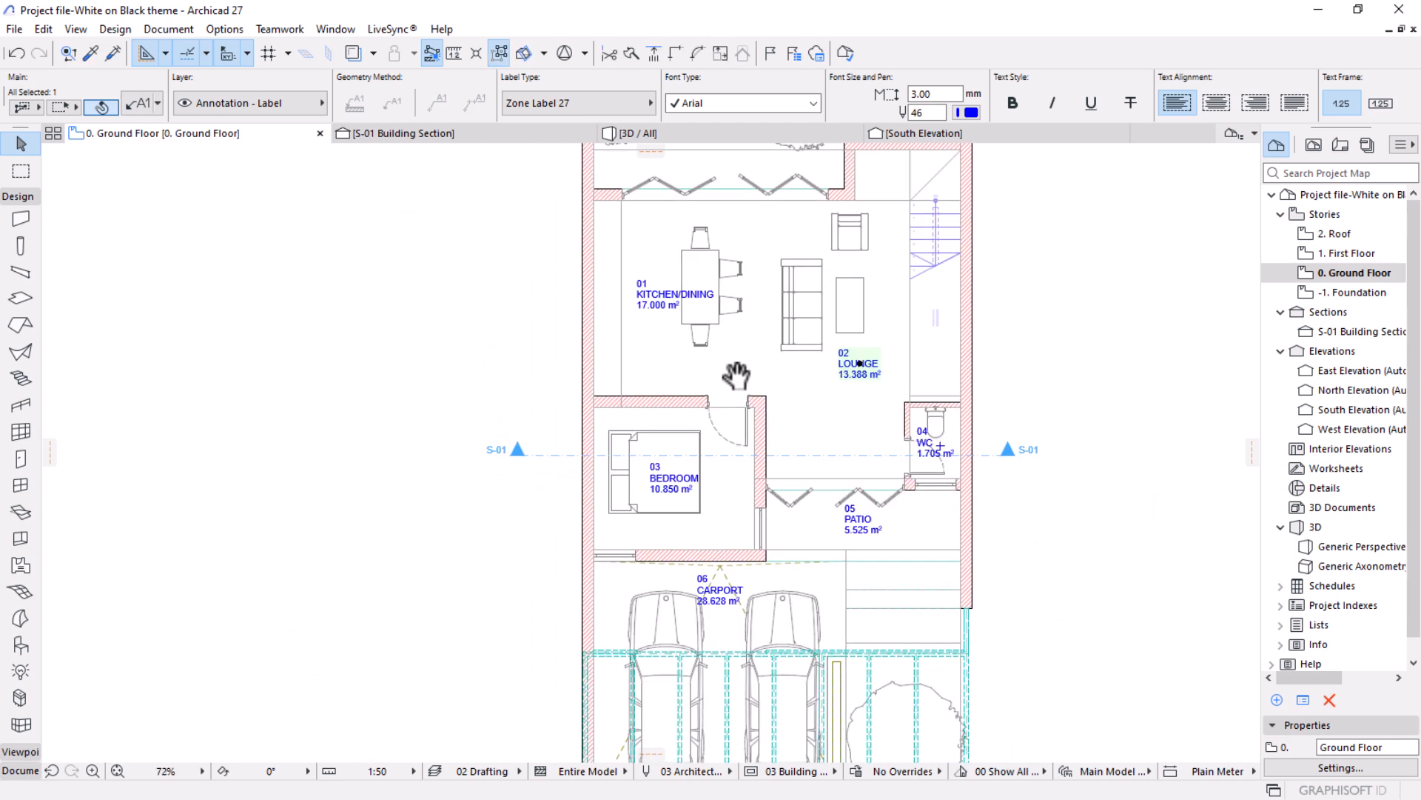
pyautogui.scroll(-1, 735, 376)
pyautogui.moveTo(1070, 477); pyautogui.dragTo(1023, 498, button='middle')
pyautogui.scroll(-2, 954, 515)
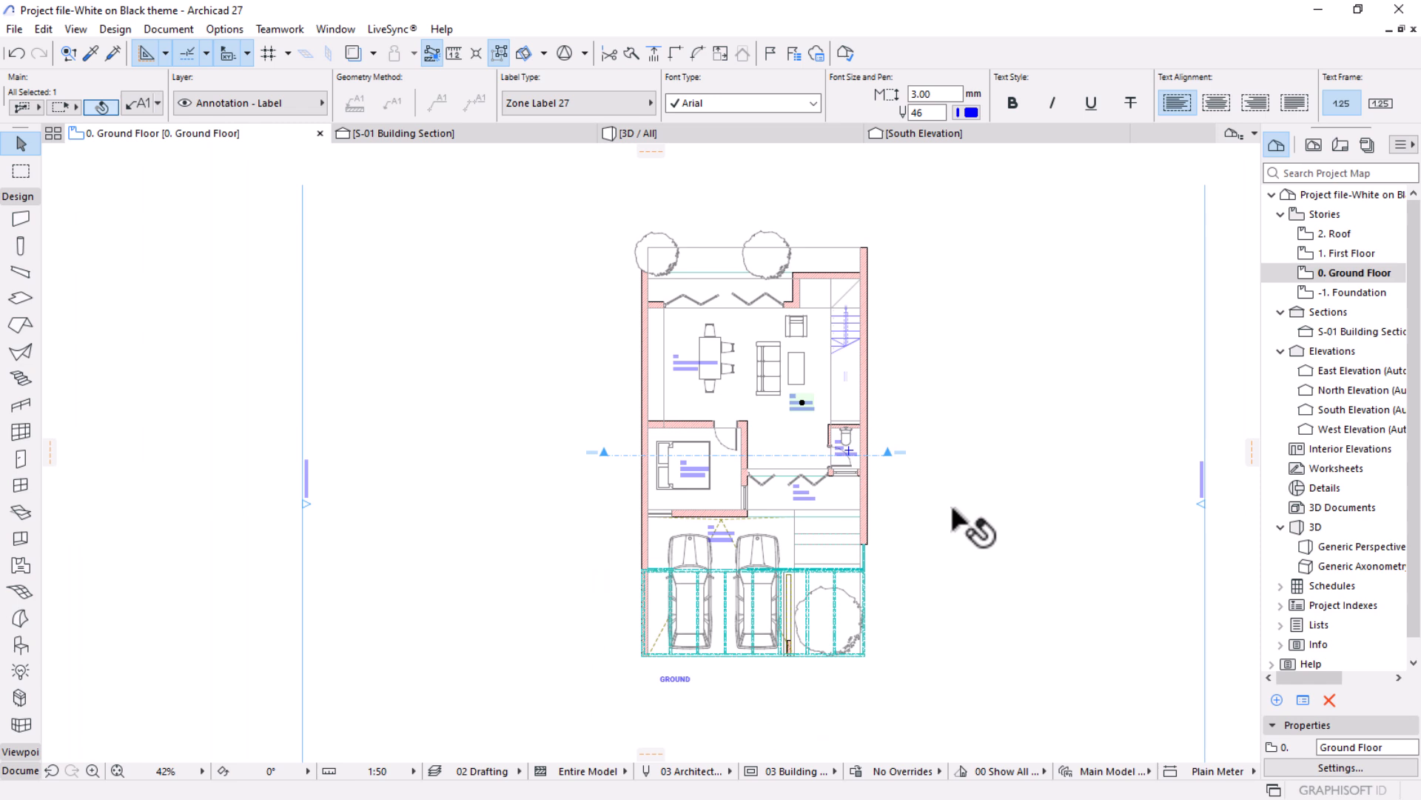
pyautogui.scroll(2, 855, 381)
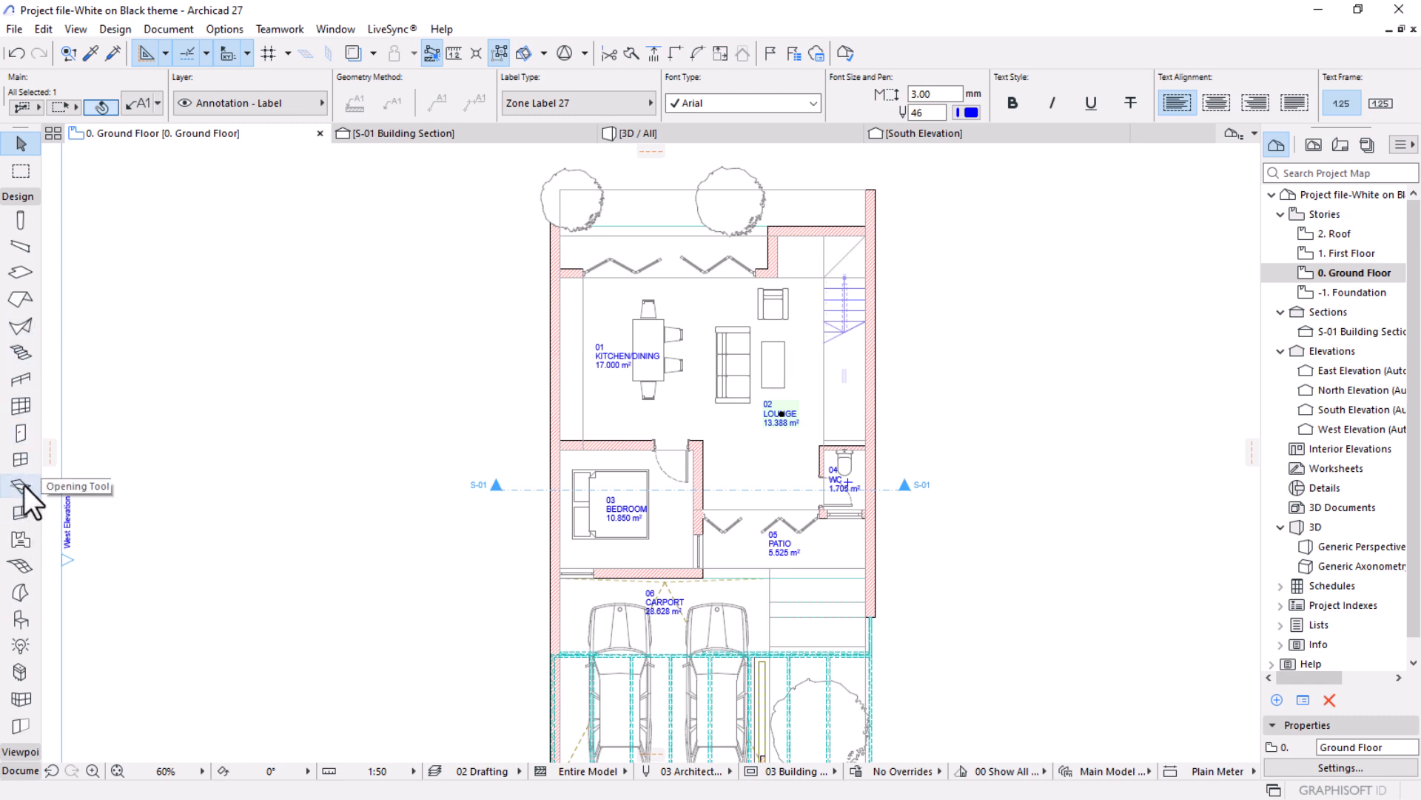
pyautogui.click(20, 452)
pyautogui.hotkey('ctrl', 'a')
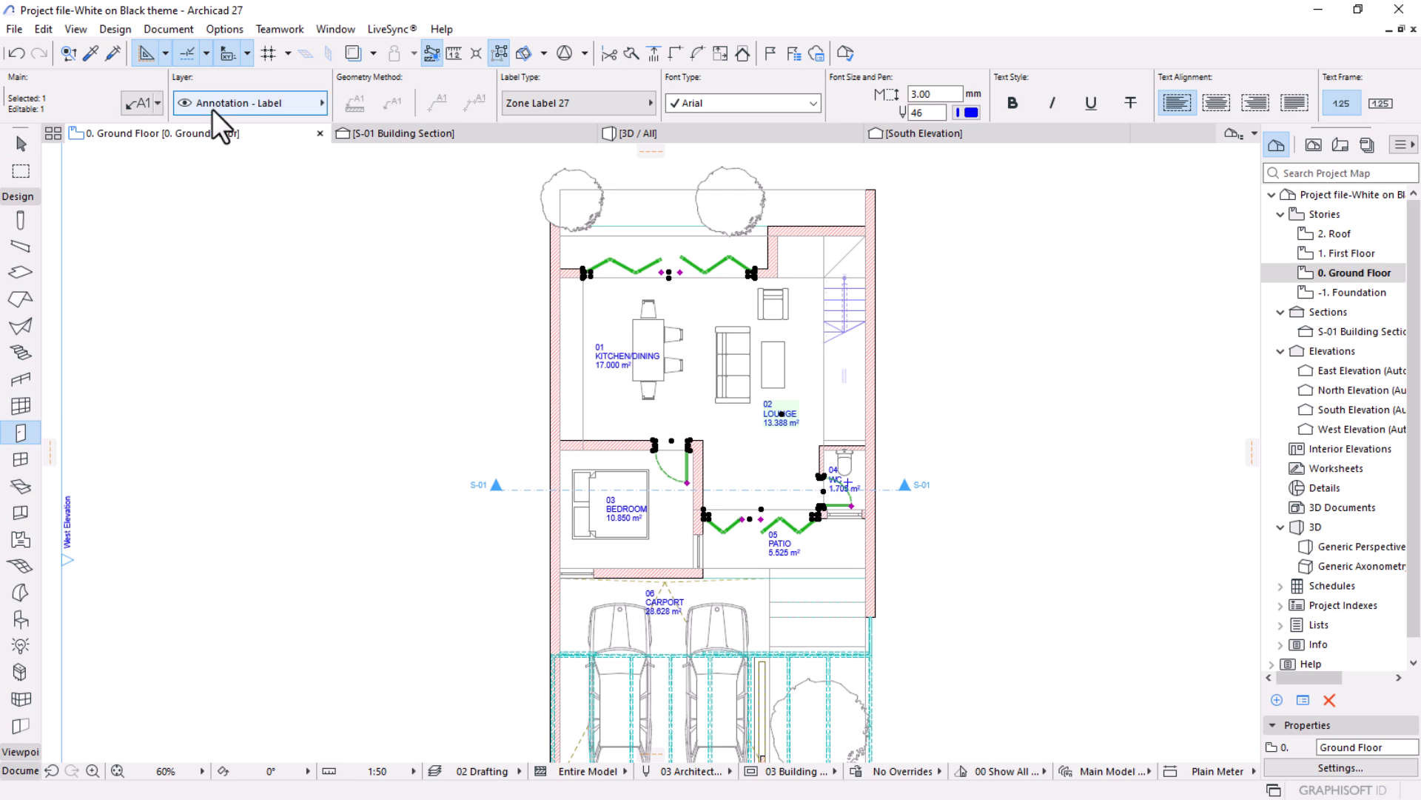
pyautogui.click(155, 29)
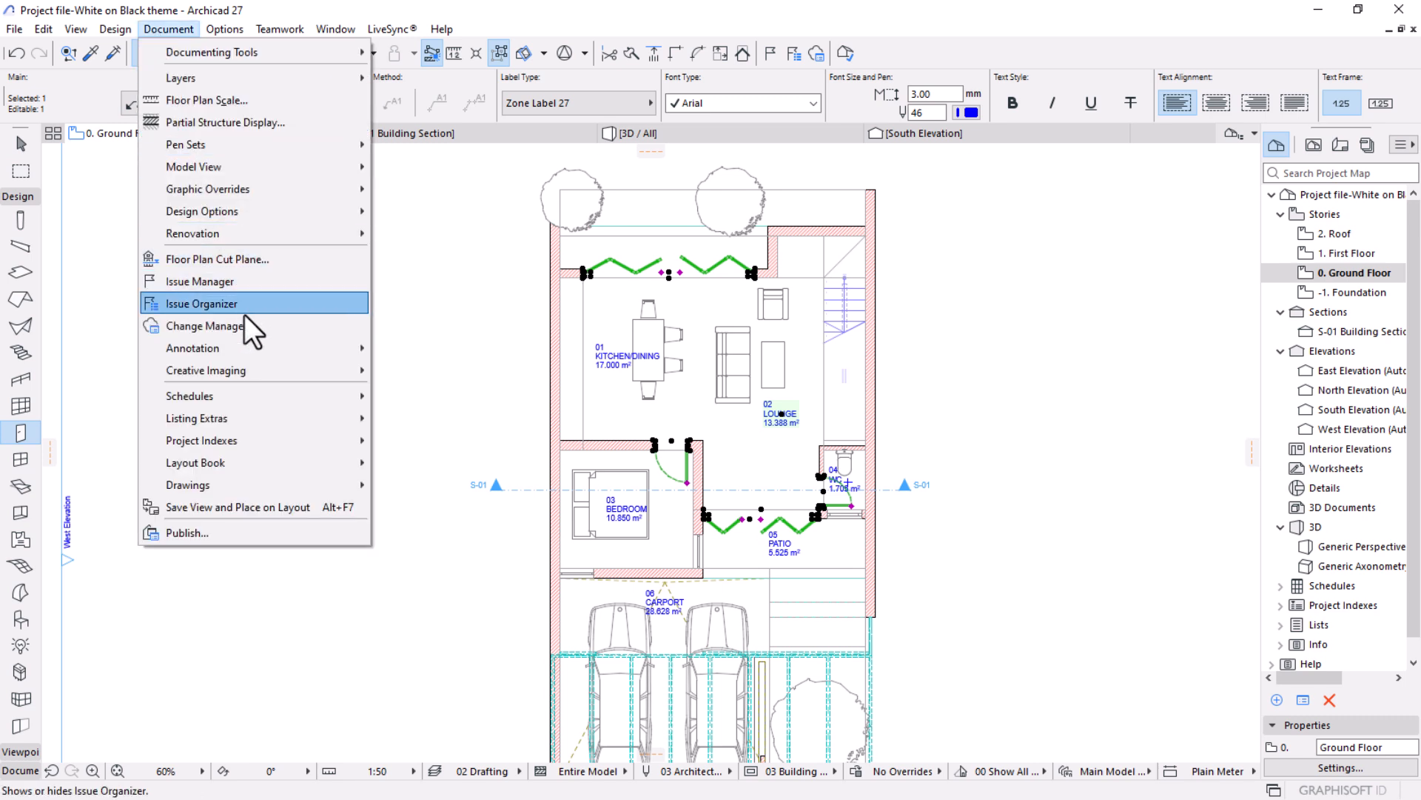
pyautogui.moveTo(255, 345)
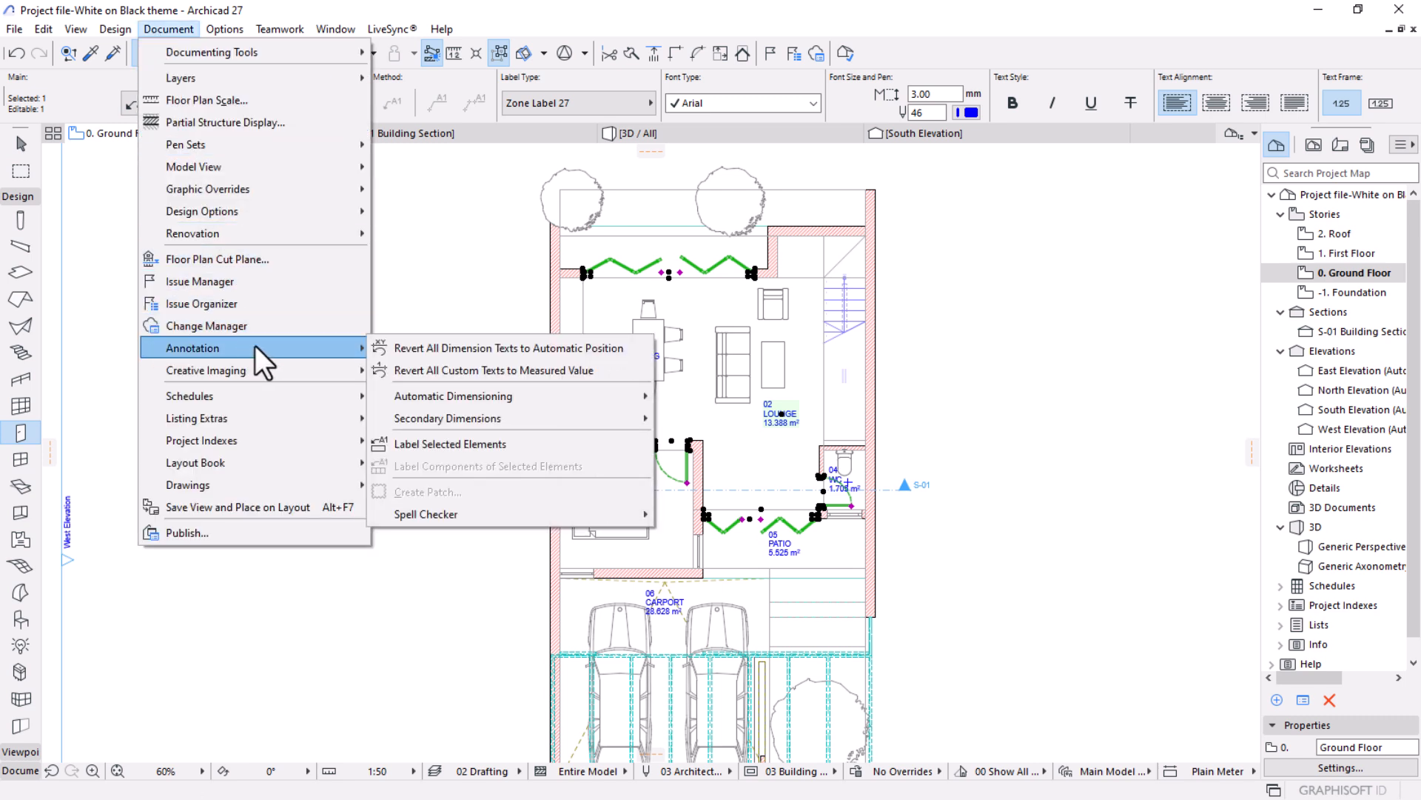
pyautogui.click(423, 447)
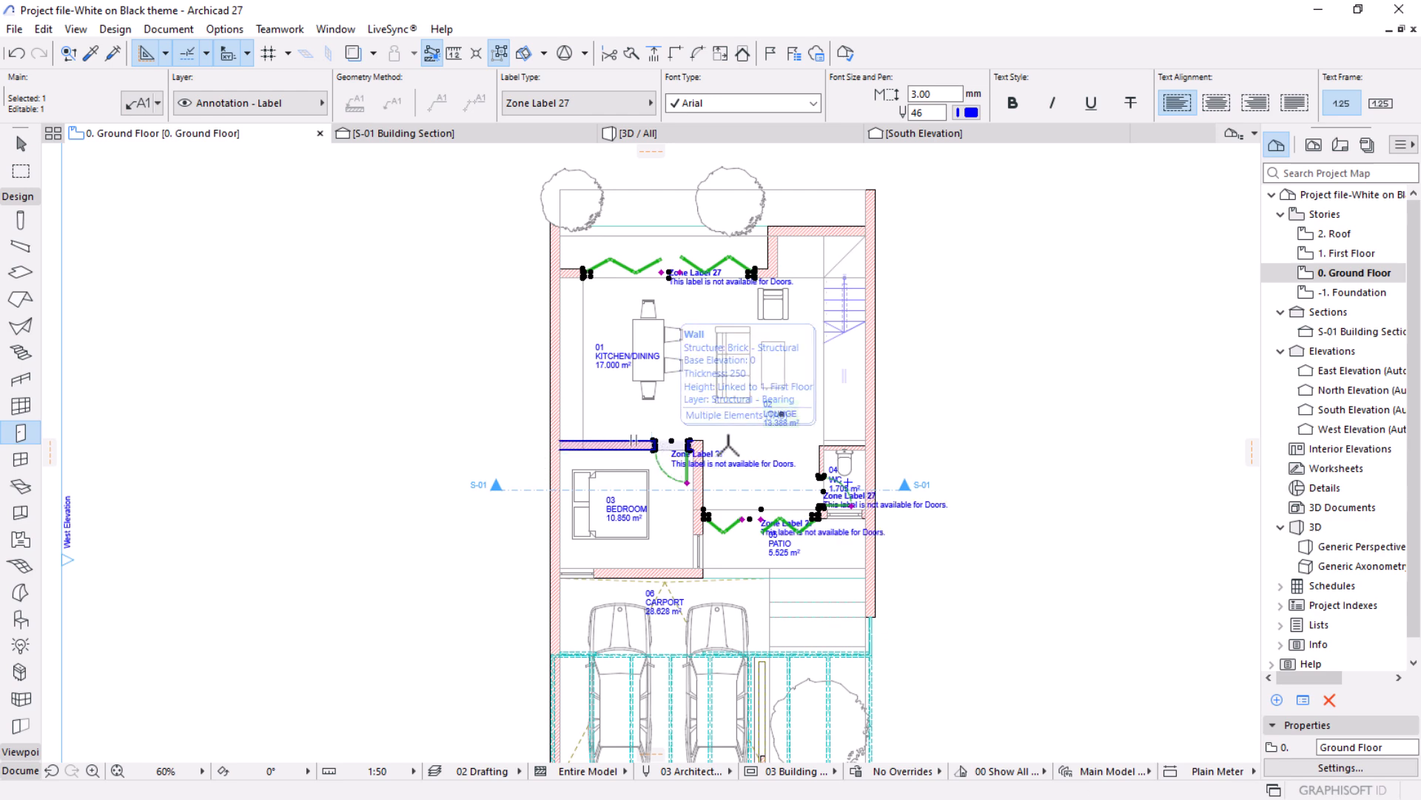
# Clear the selection, undo the door labelling, and redo it.
pyautogui.scroll(2, 732, 445)
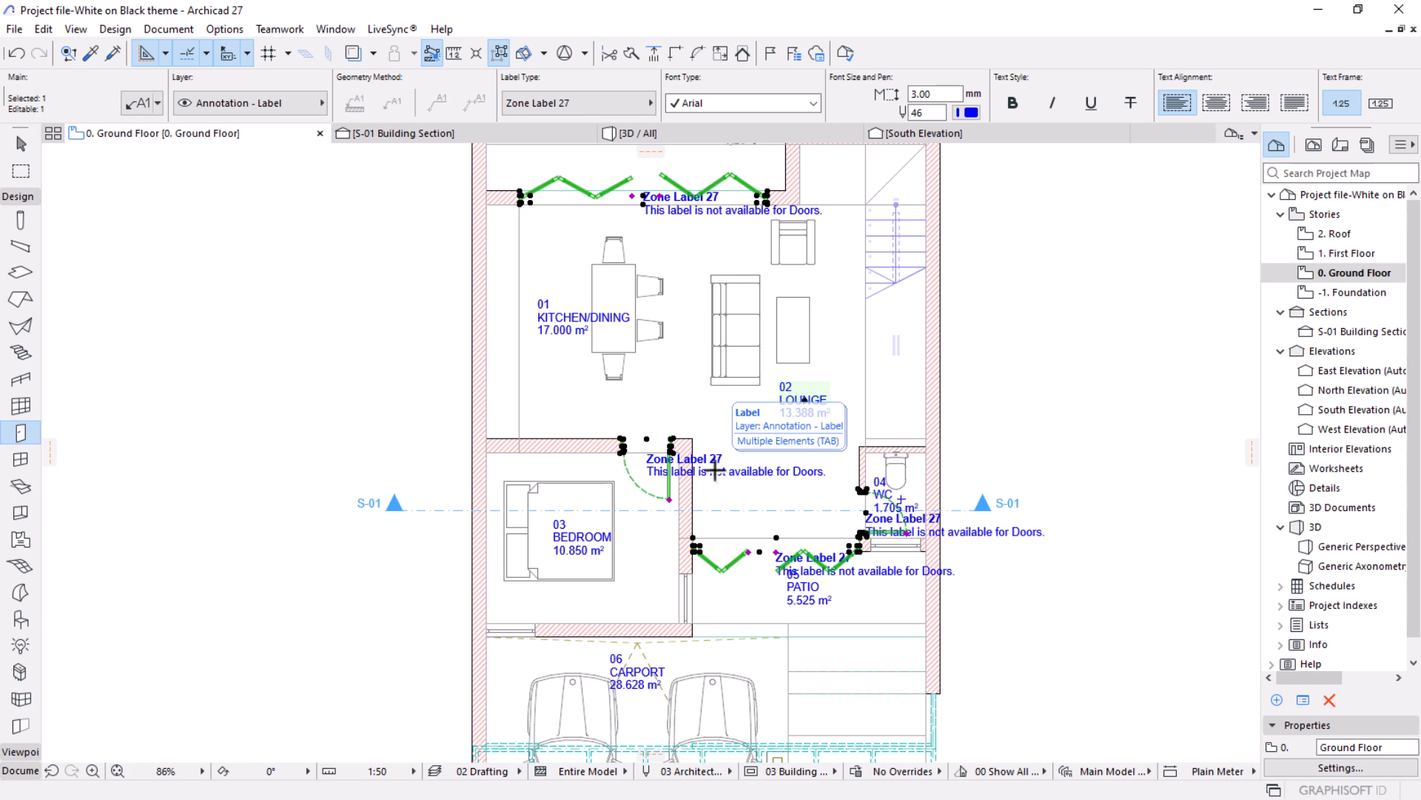
pyautogui.click(20, 143)
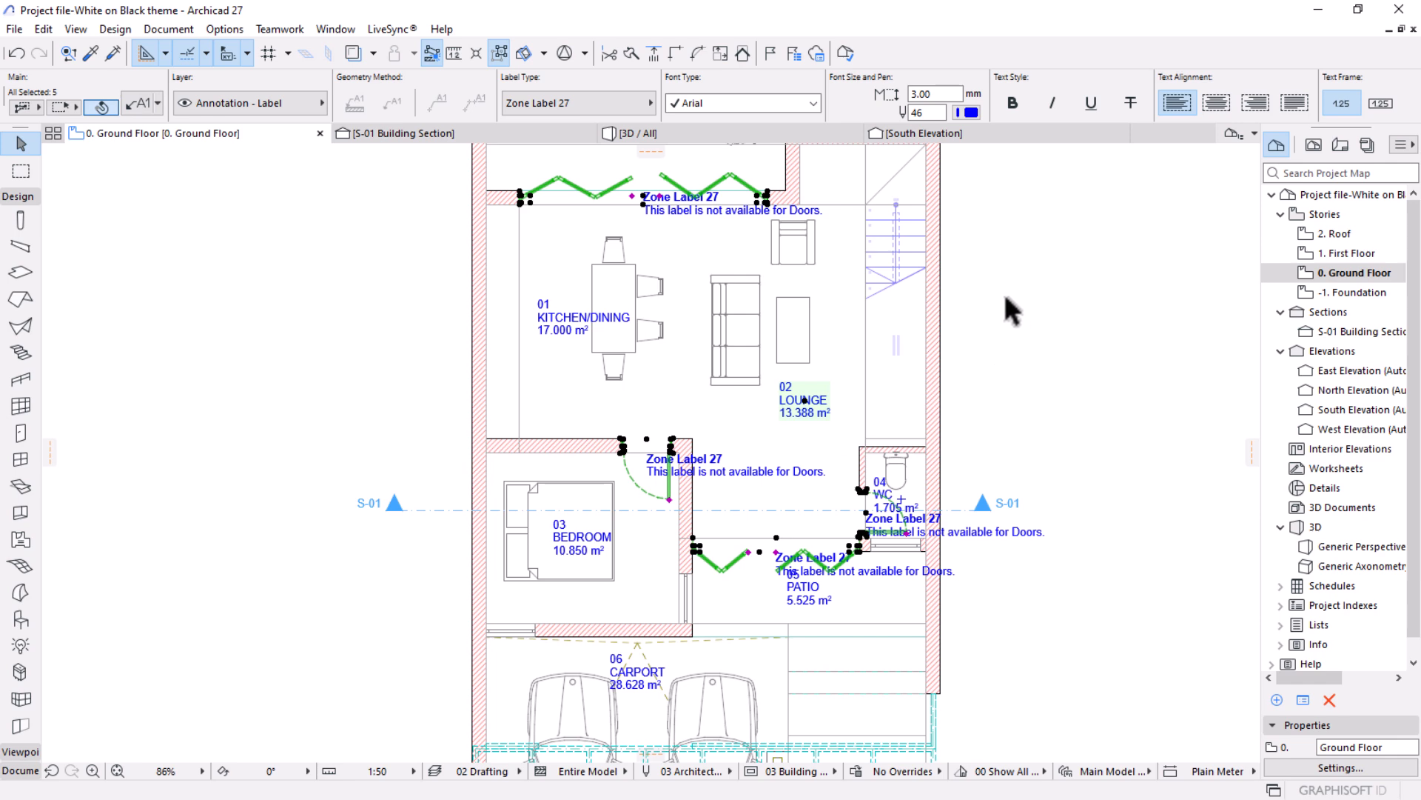
pyautogui.press('Escape')
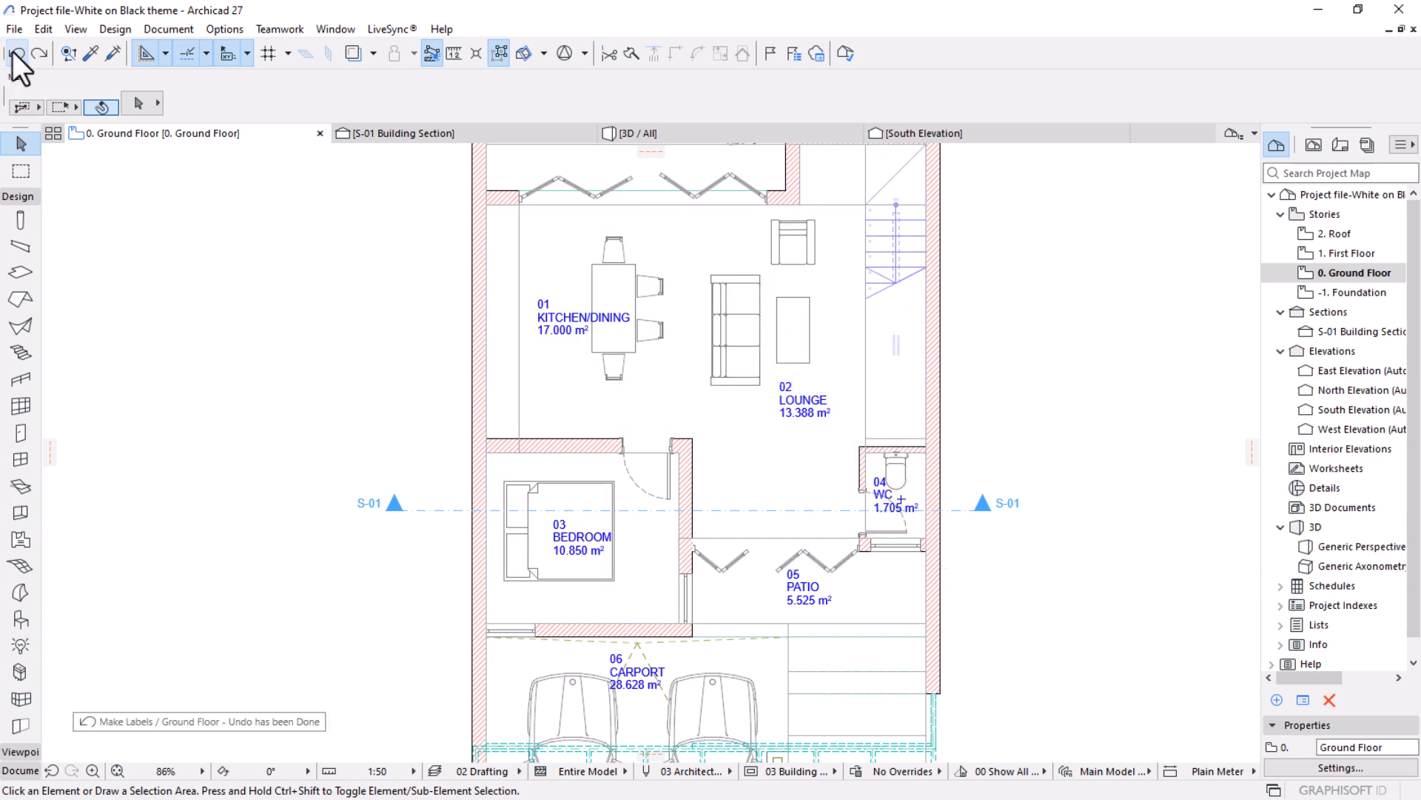
pyautogui.click(40, 56)
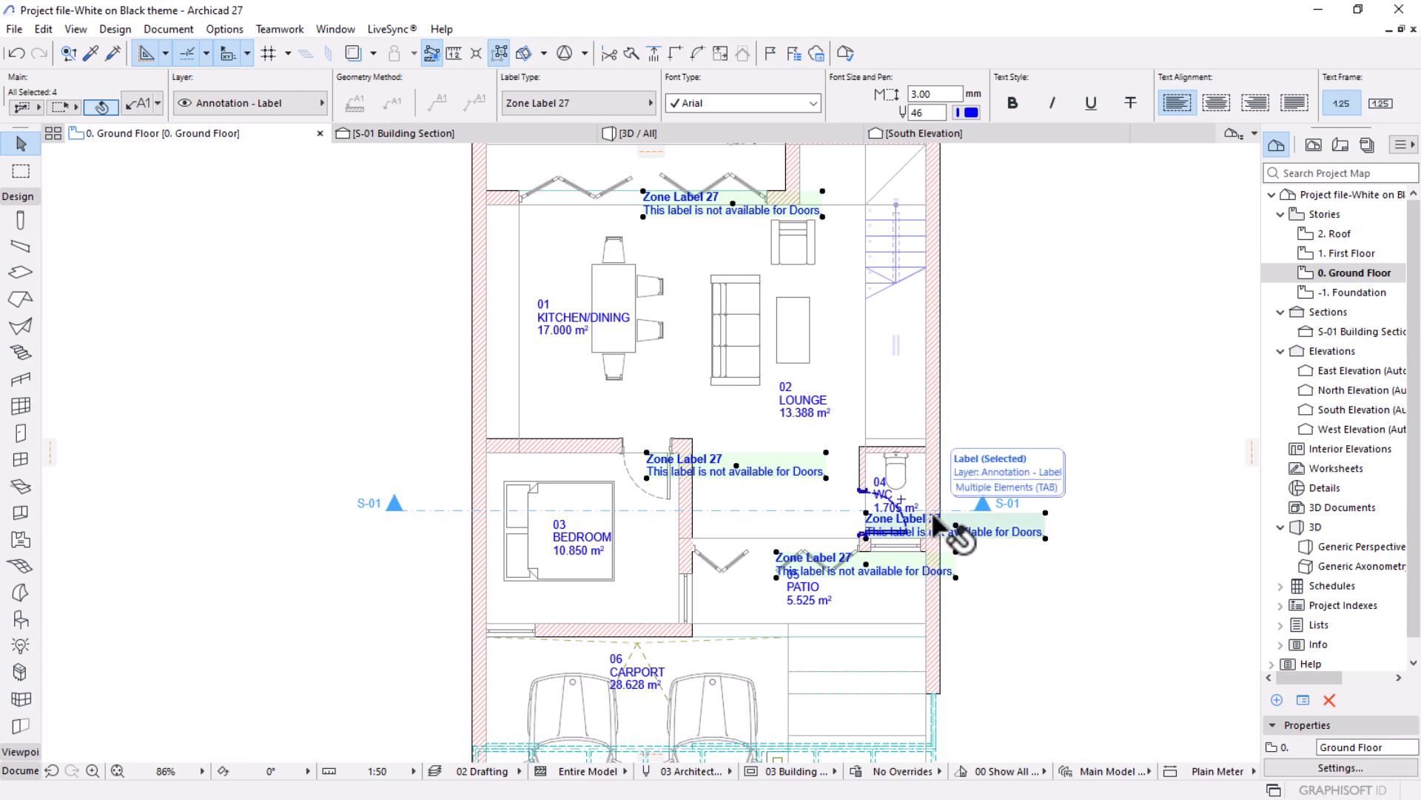
# In the settings of the four selected door labels, change the label type to Property Label 27.
pyautogui.click(136, 105)
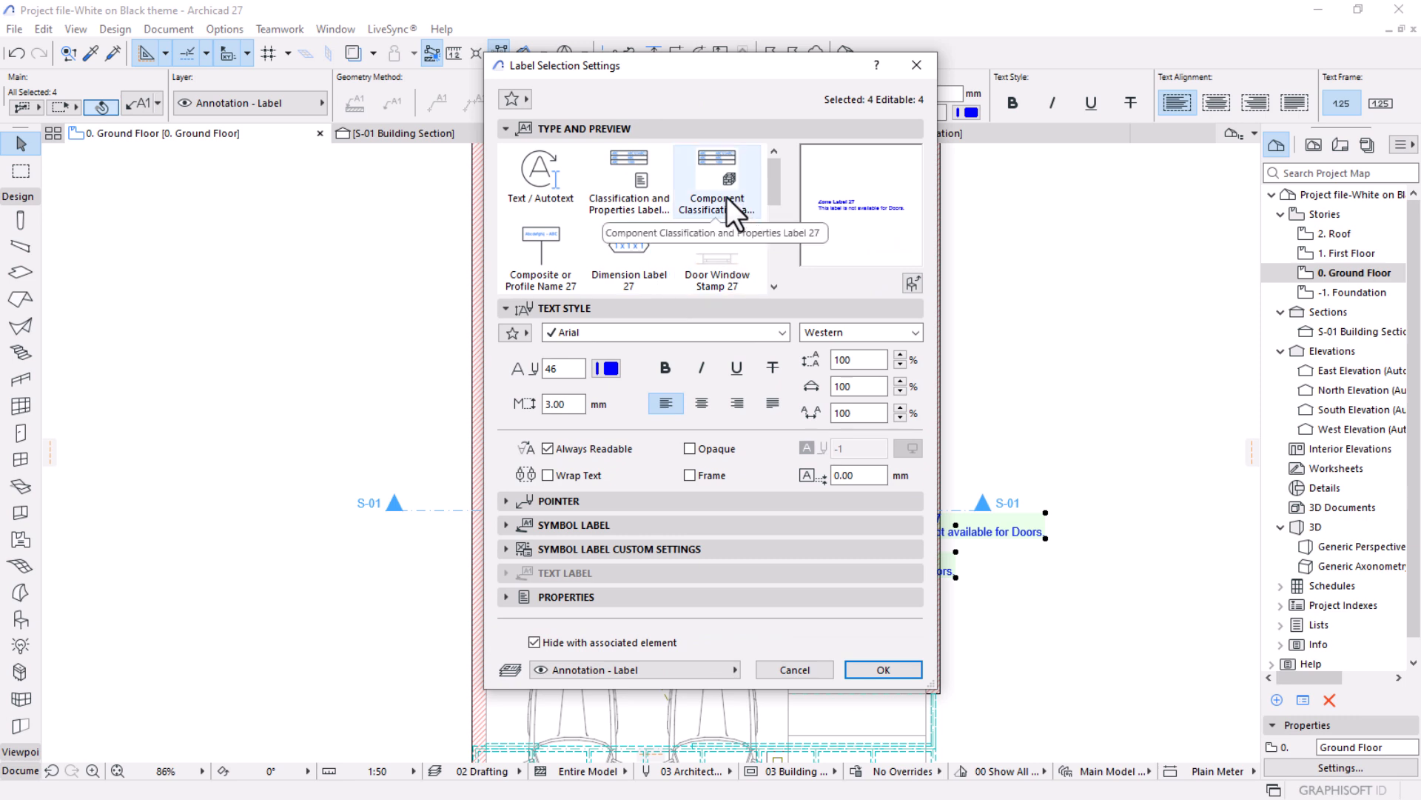
pyautogui.scroll(-3, 726, 197)
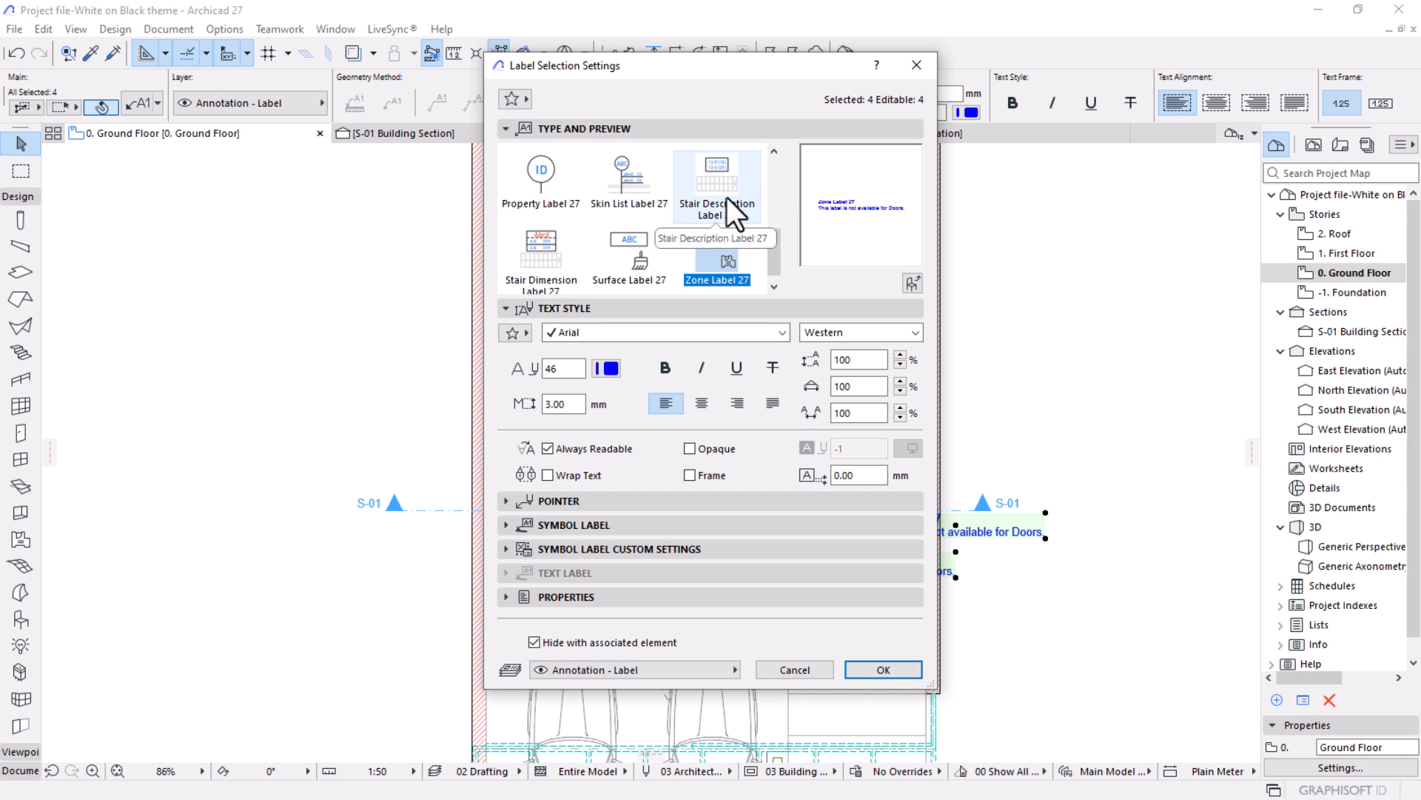
pyautogui.click(554, 184)
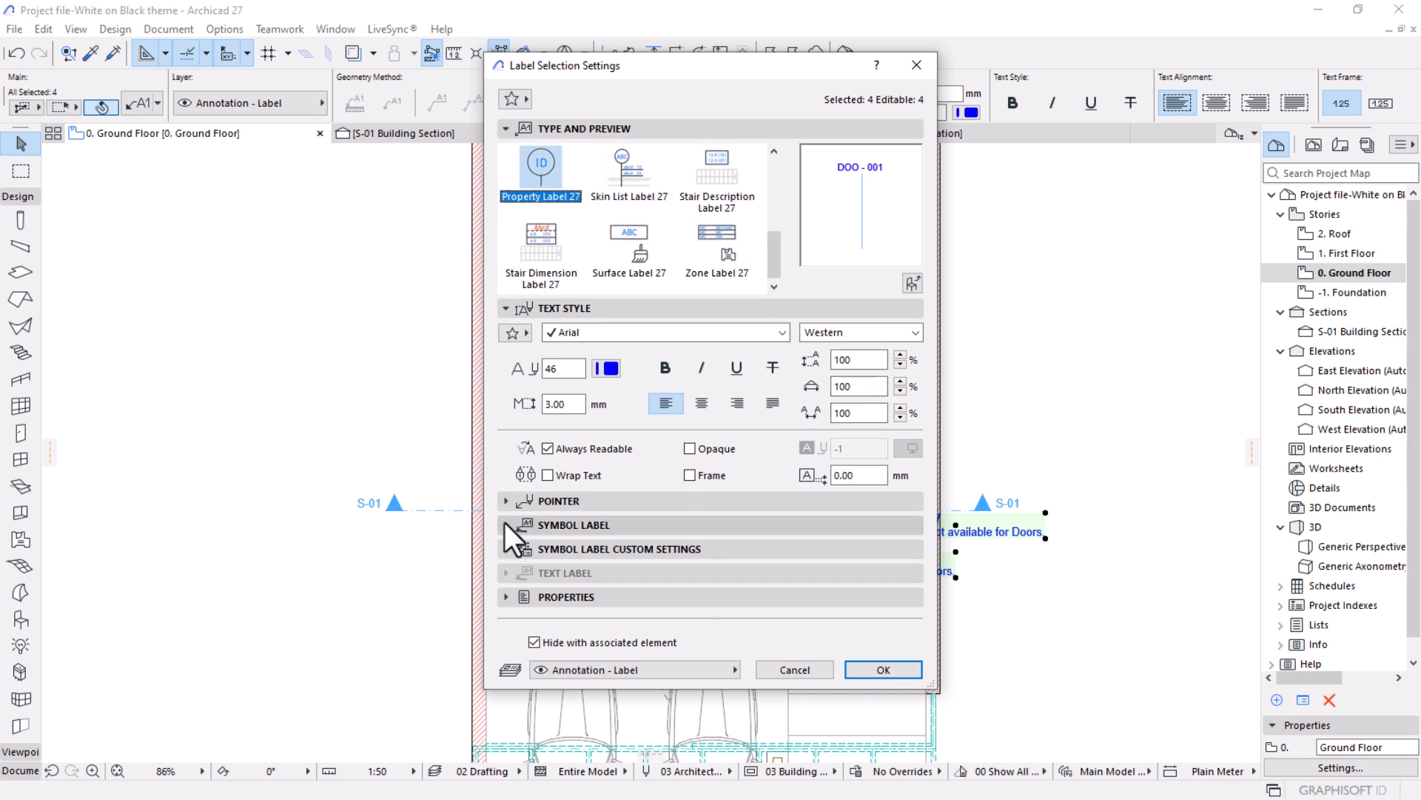
# Enable the text frame for the door labels and set the frame shape to Circle in the label geometry settings.
pyautogui.click(505, 548)
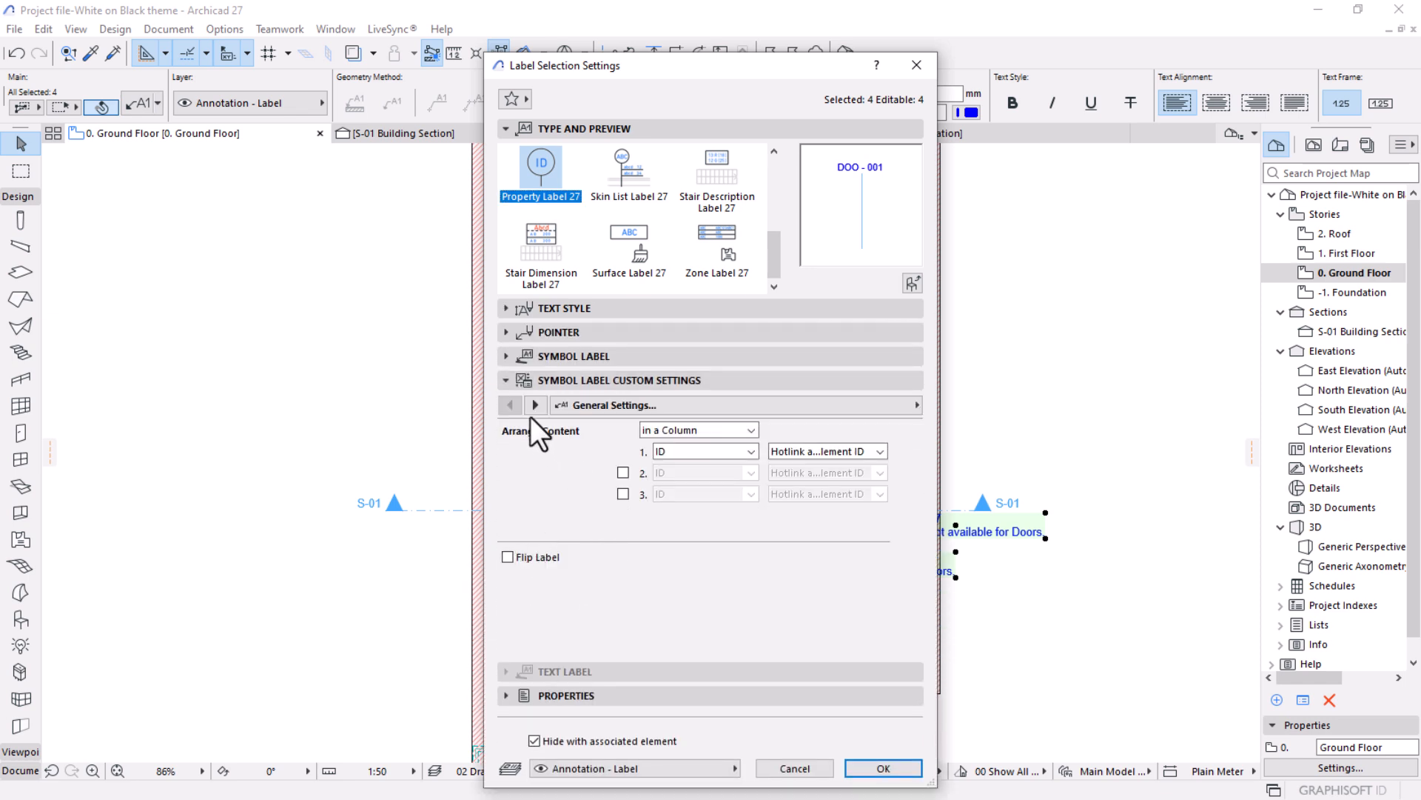
pyautogui.click(534, 405)
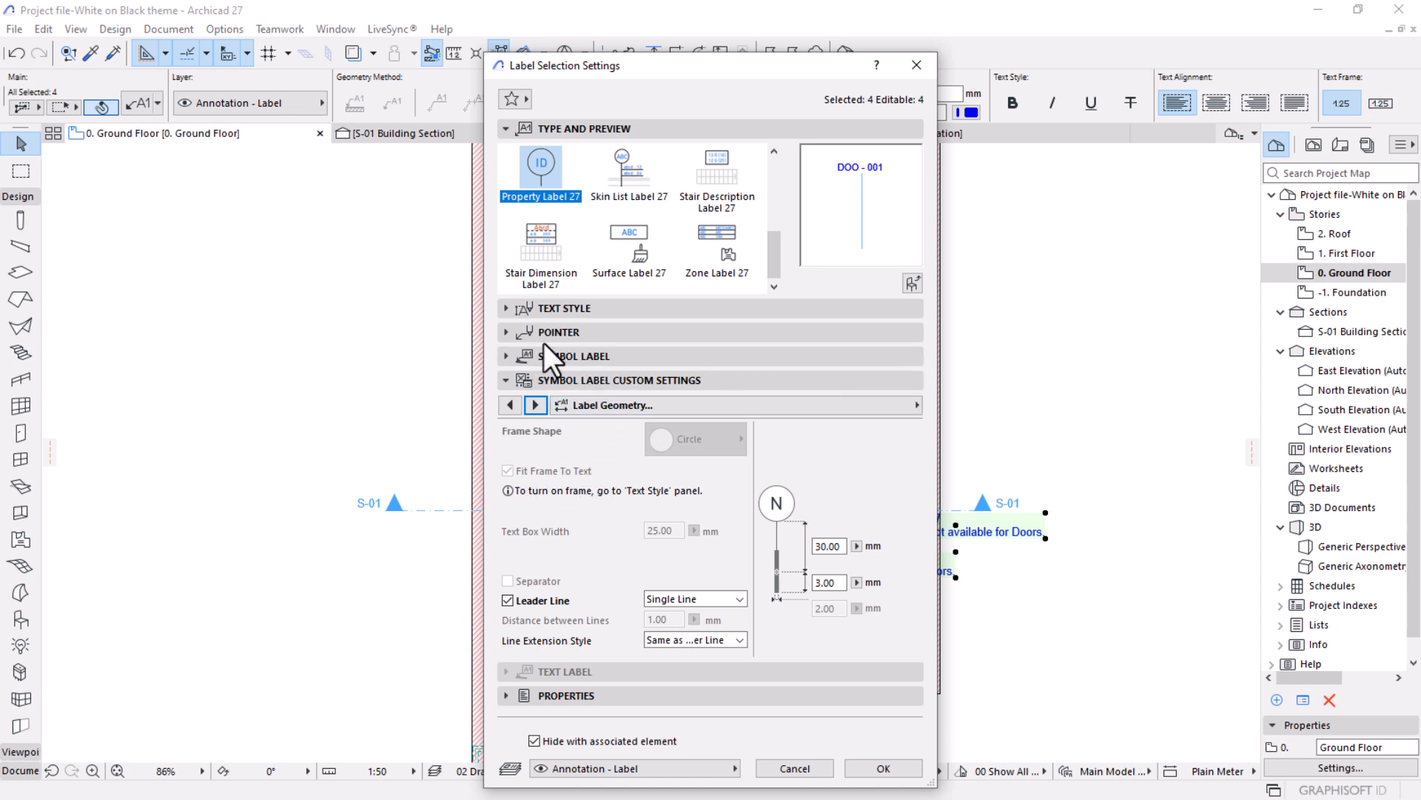
pyautogui.click(518, 313)
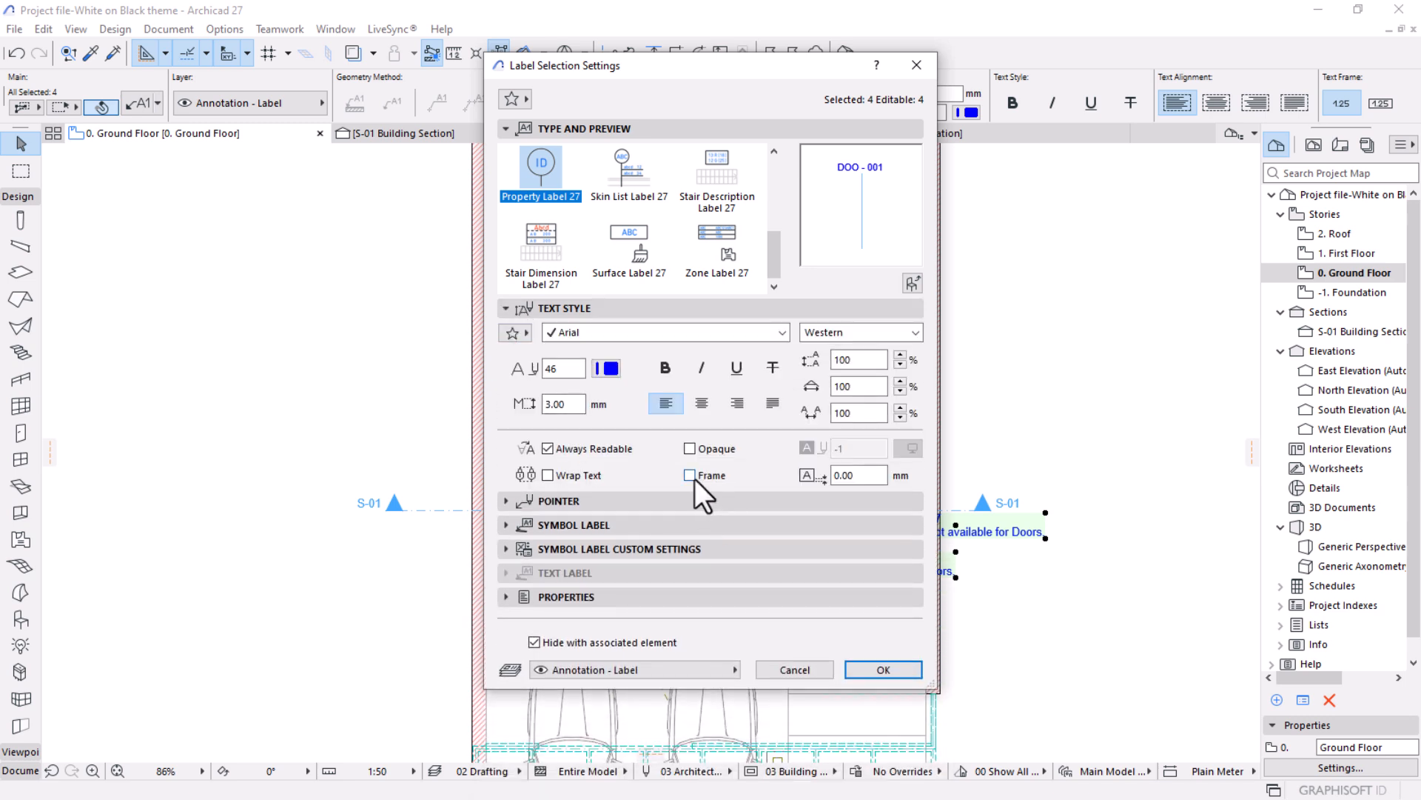
pyautogui.click(690, 476)
pyautogui.click(593, 548)
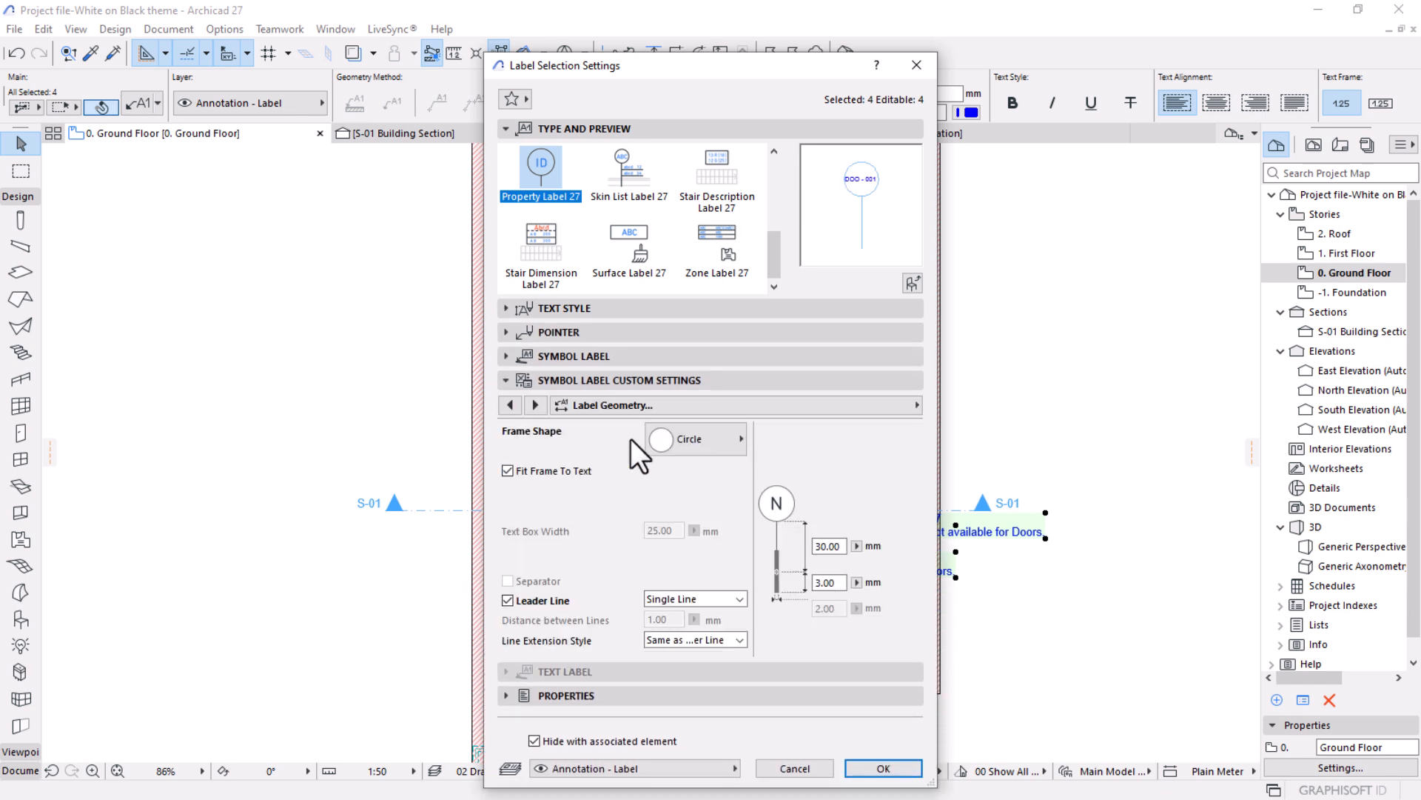
pyautogui.click(678, 440)
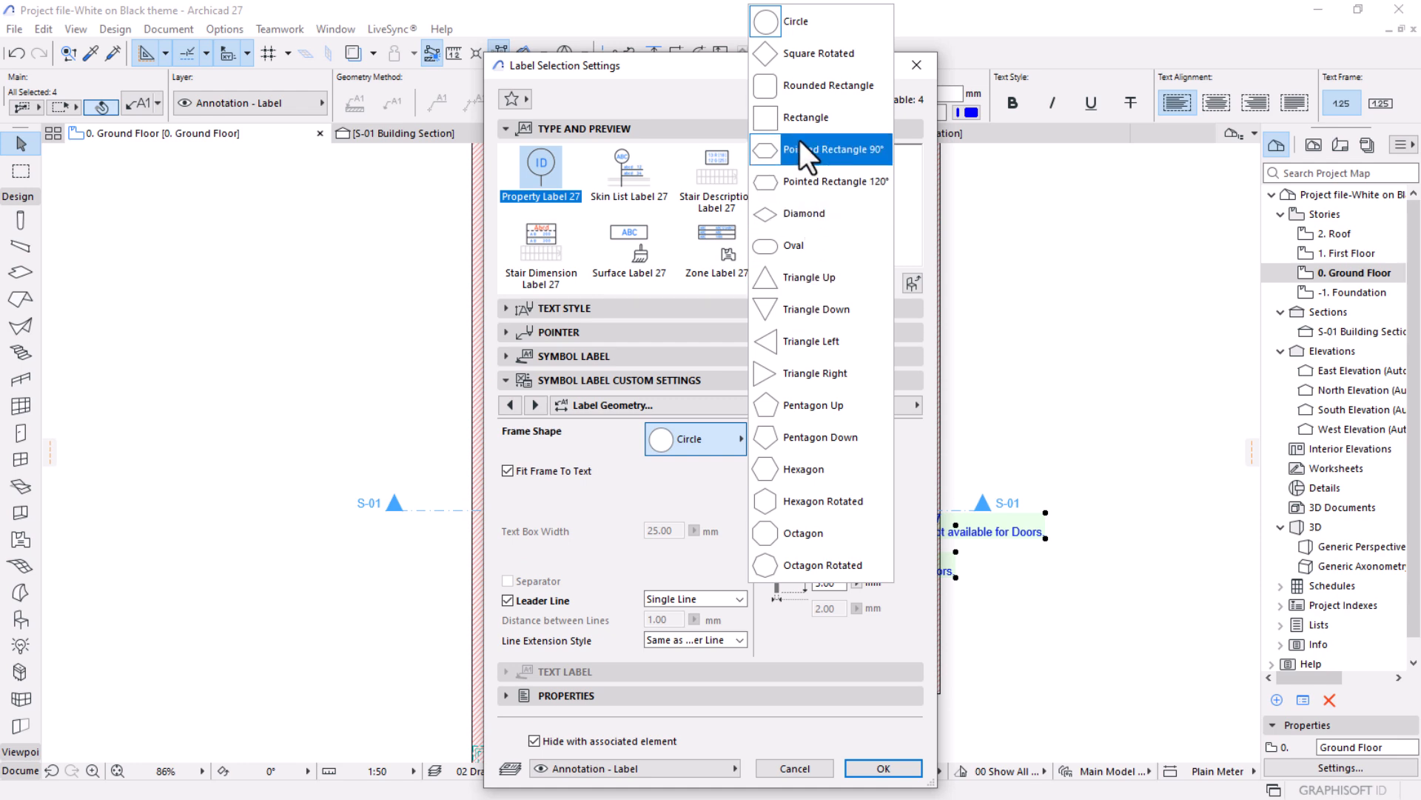
pyautogui.click(803, 24)
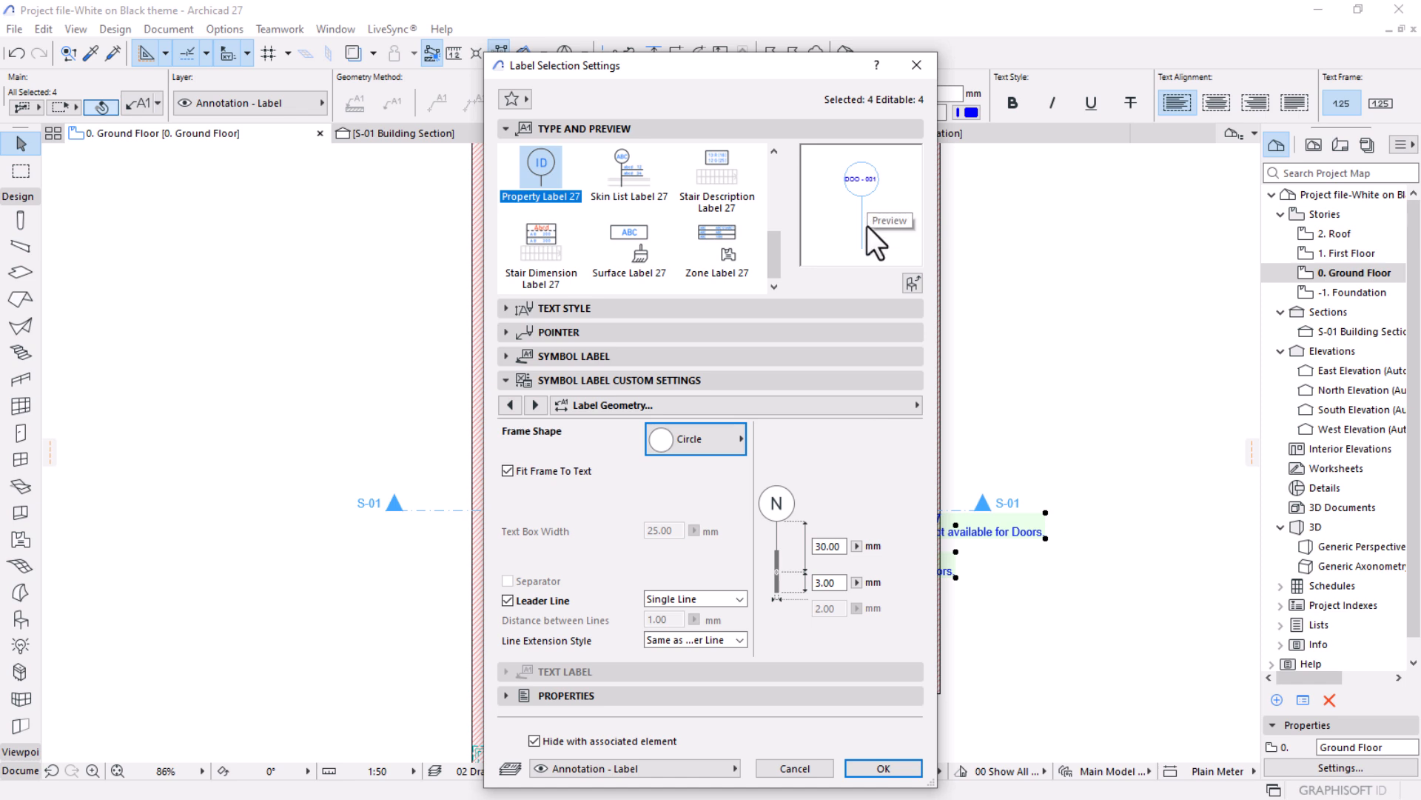
# Turn off the door labels' leader line, set the 30 mm symbol offset to 0, confirm the settings, and clear the selection.
pyautogui.click(508, 599)
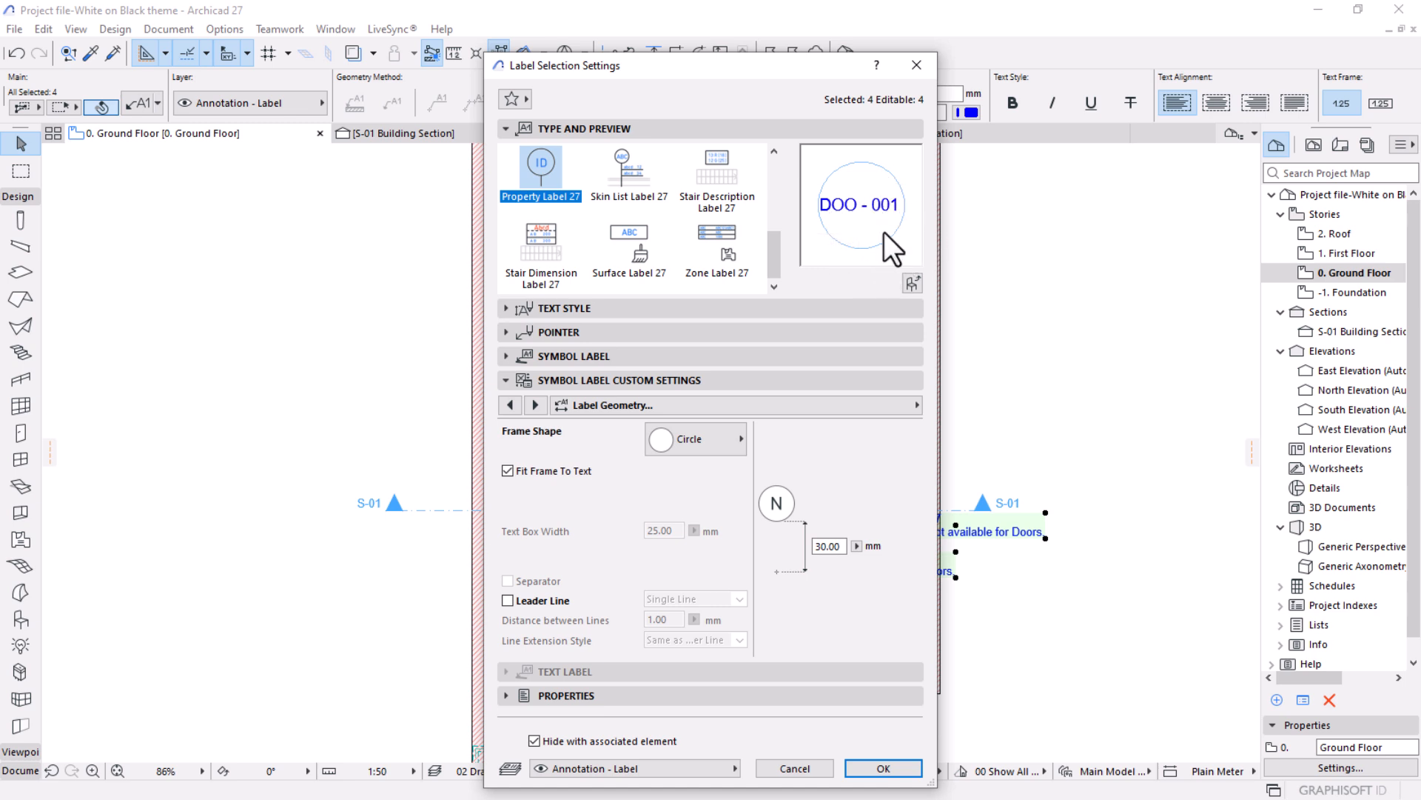
pyautogui.doubleClick(828, 545)
pyautogui.write('0')
pyautogui.click(900, 771)
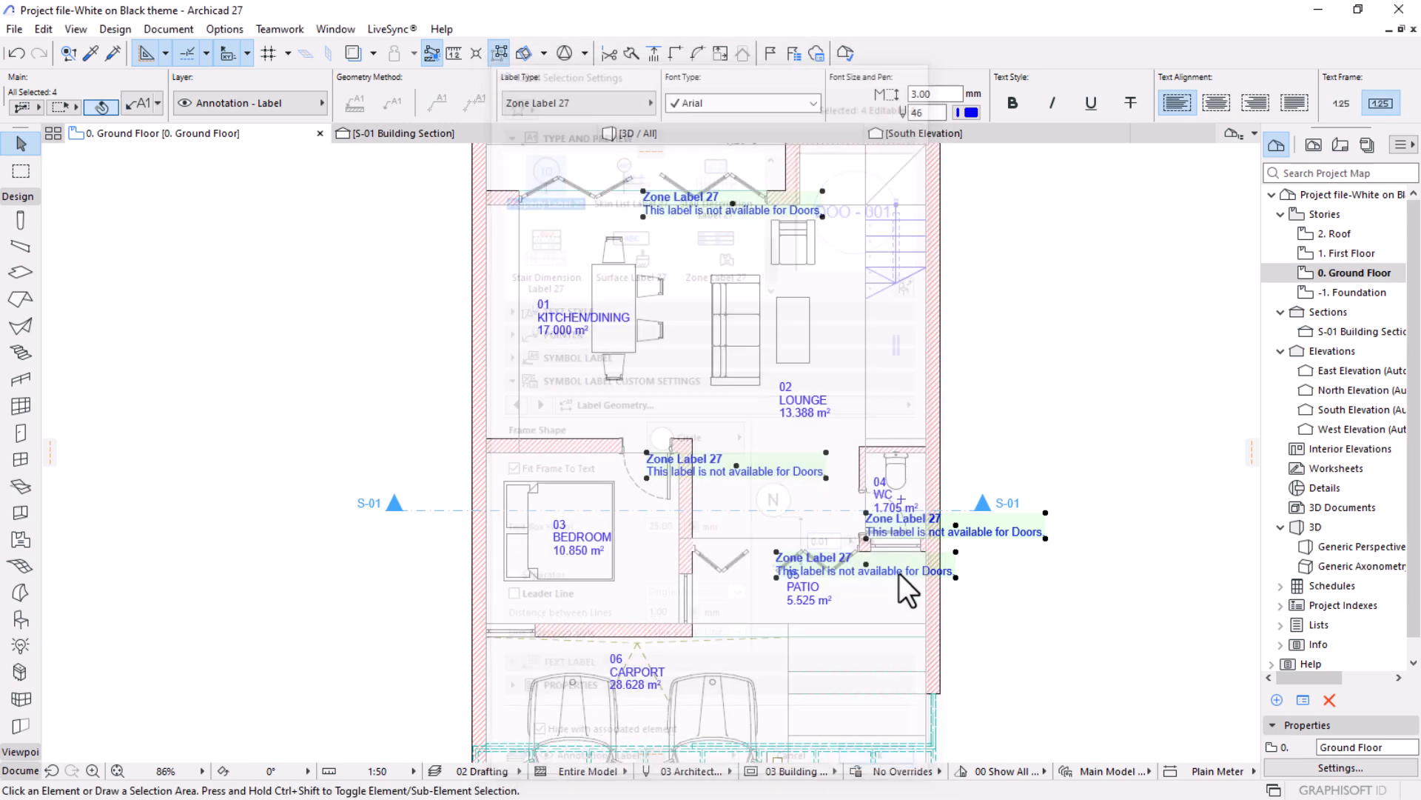
pyautogui.scroll(-3, 846, 331)
pyautogui.scroll(2, 846, 330)
pyautogui.click(1007, 421)
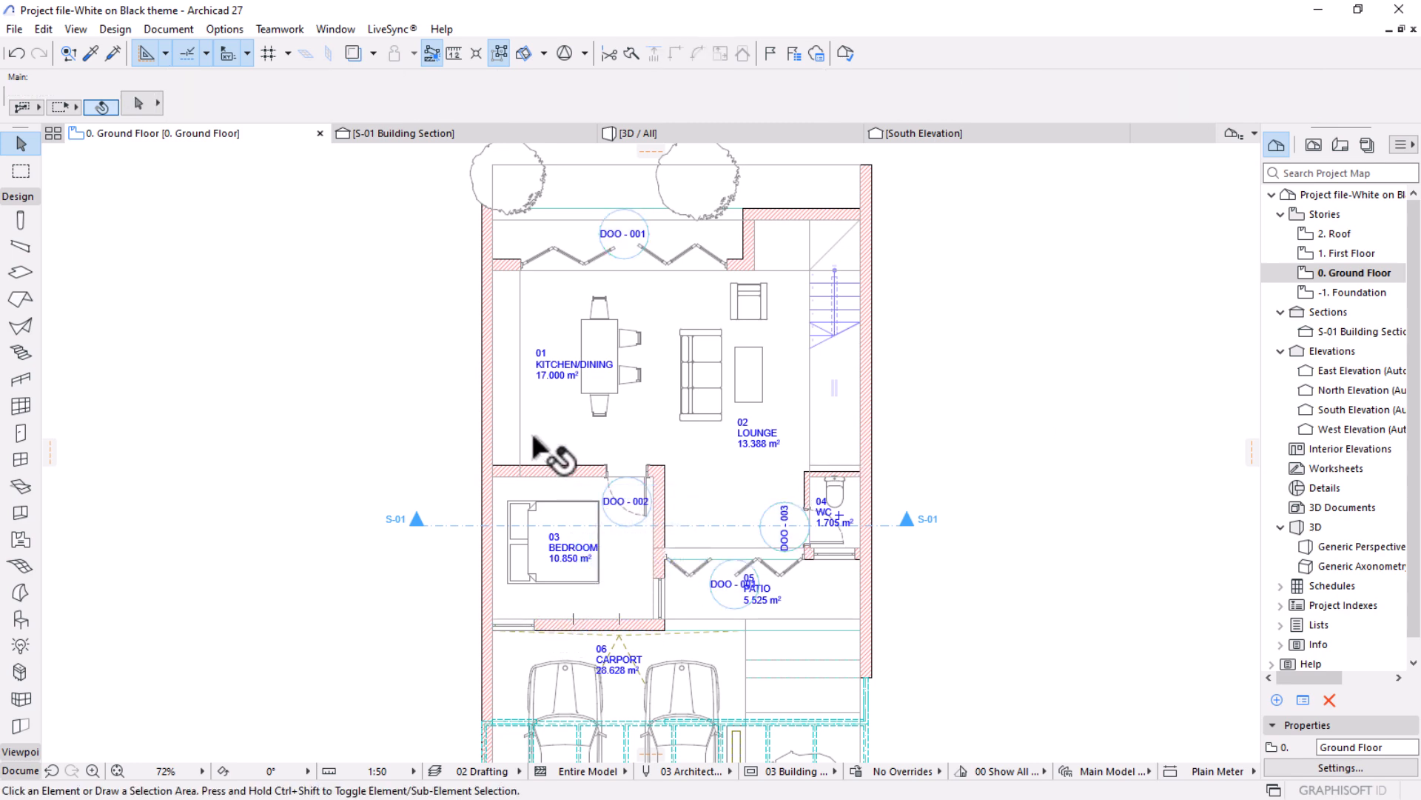
# Set the element ID of the folding door beside the kitchen/dining area to D01.
pyautogui.scroll(-2, 626, 472)
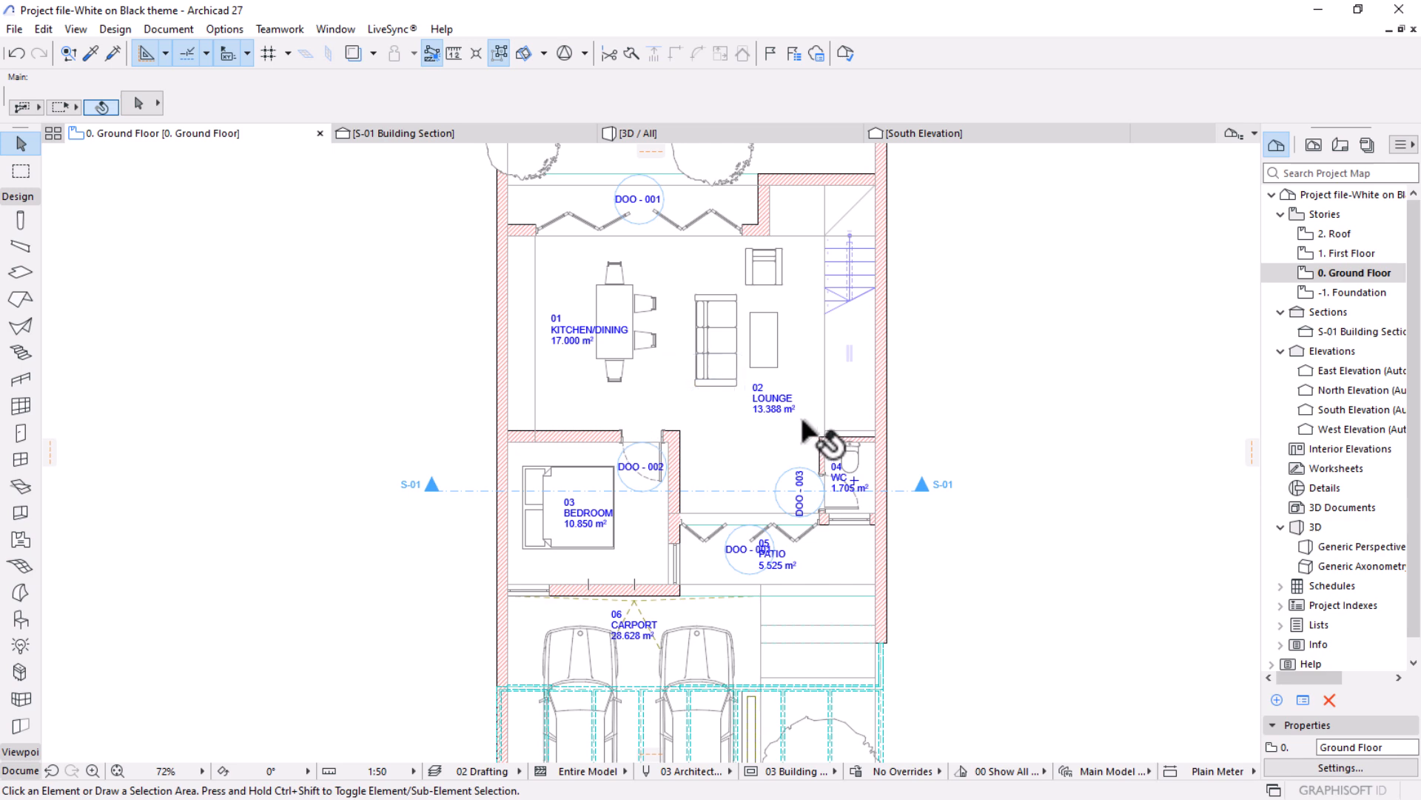
pyautogui.scroll(-1, 661, 406)
pyautogui.scroll(3, 661, 400)
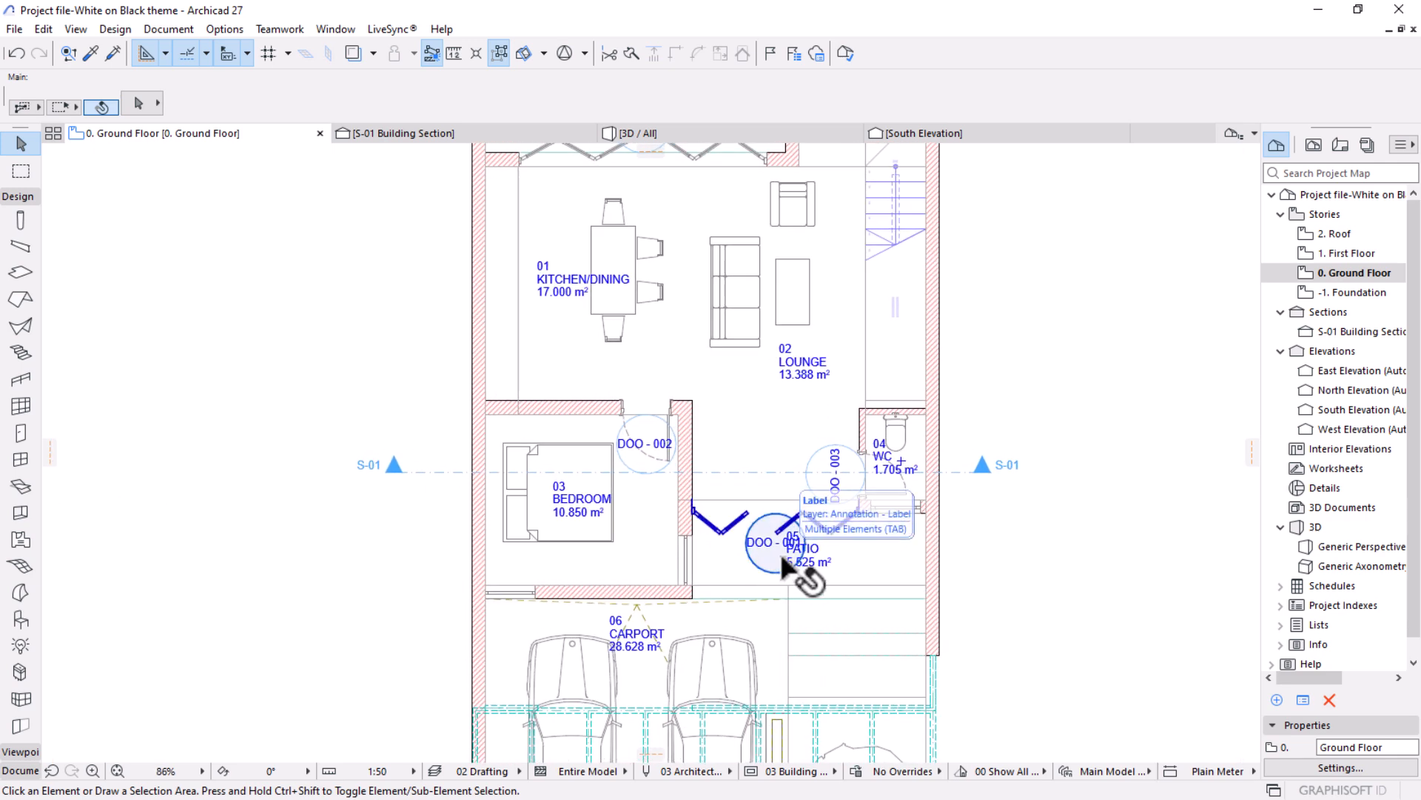
pyautogui.moveTo(716, 527); pyautogui.dragTo(707, 590, button='middle')
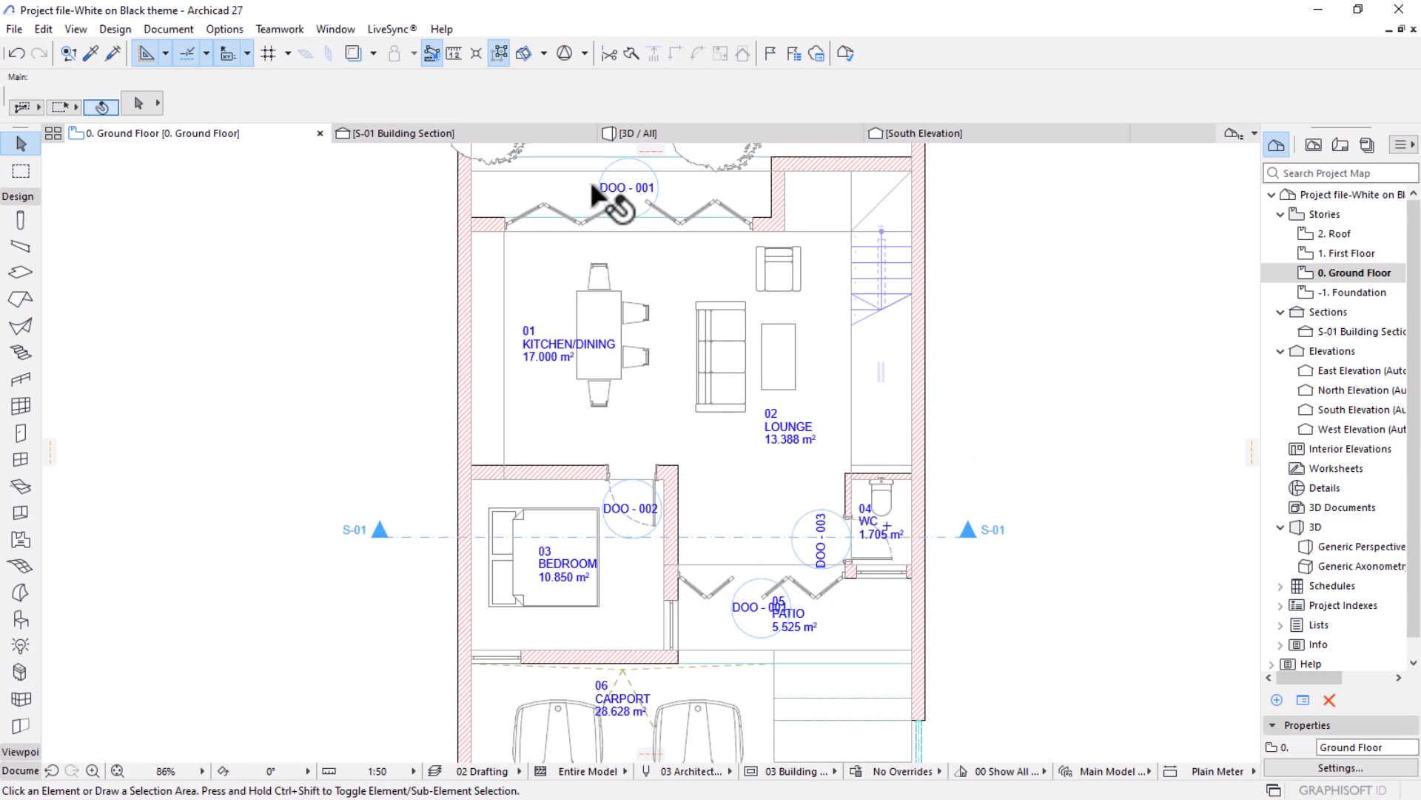
pyautogui.moveTo(740, 470); pyautogui.dragTo(739, 556, button='middle')
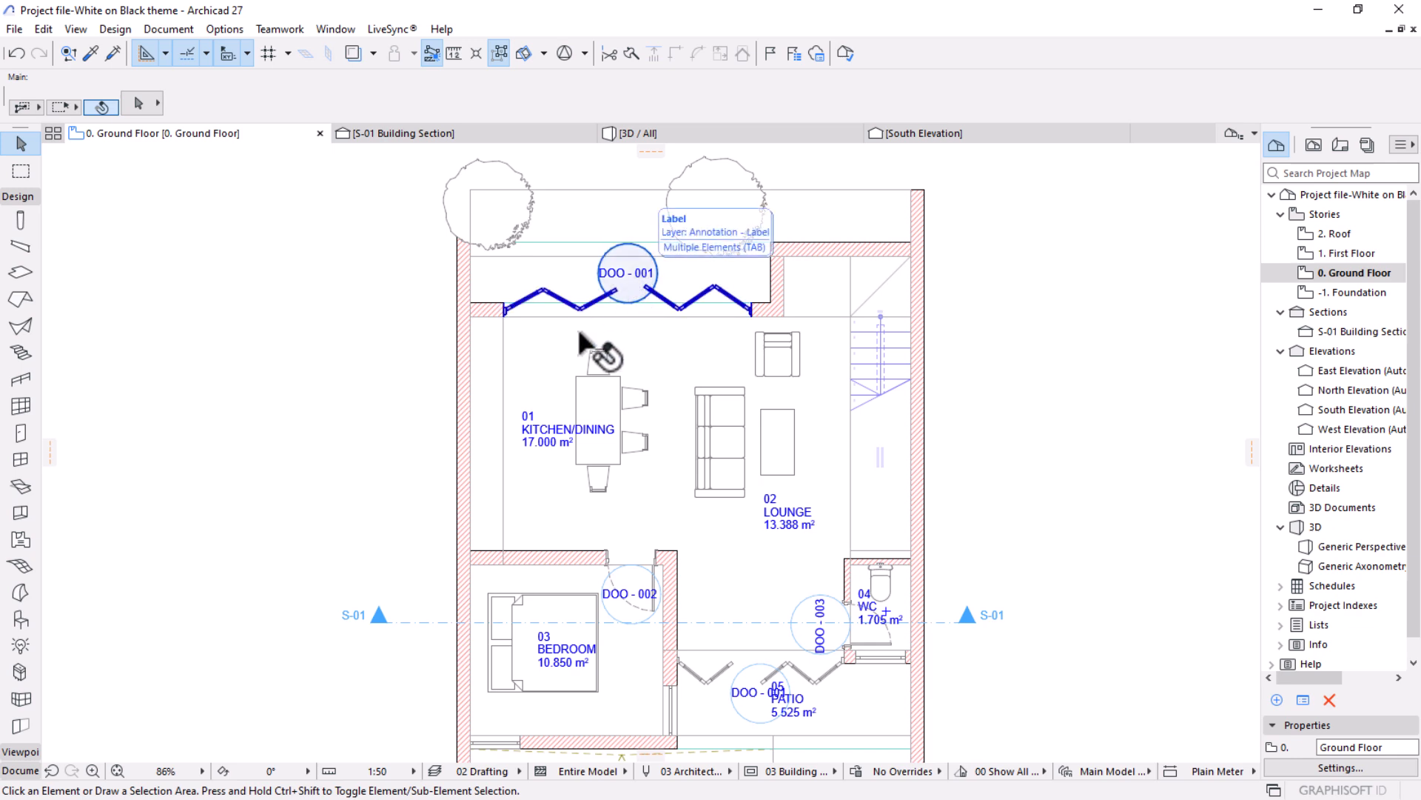
pyautogui.click(503, 312)
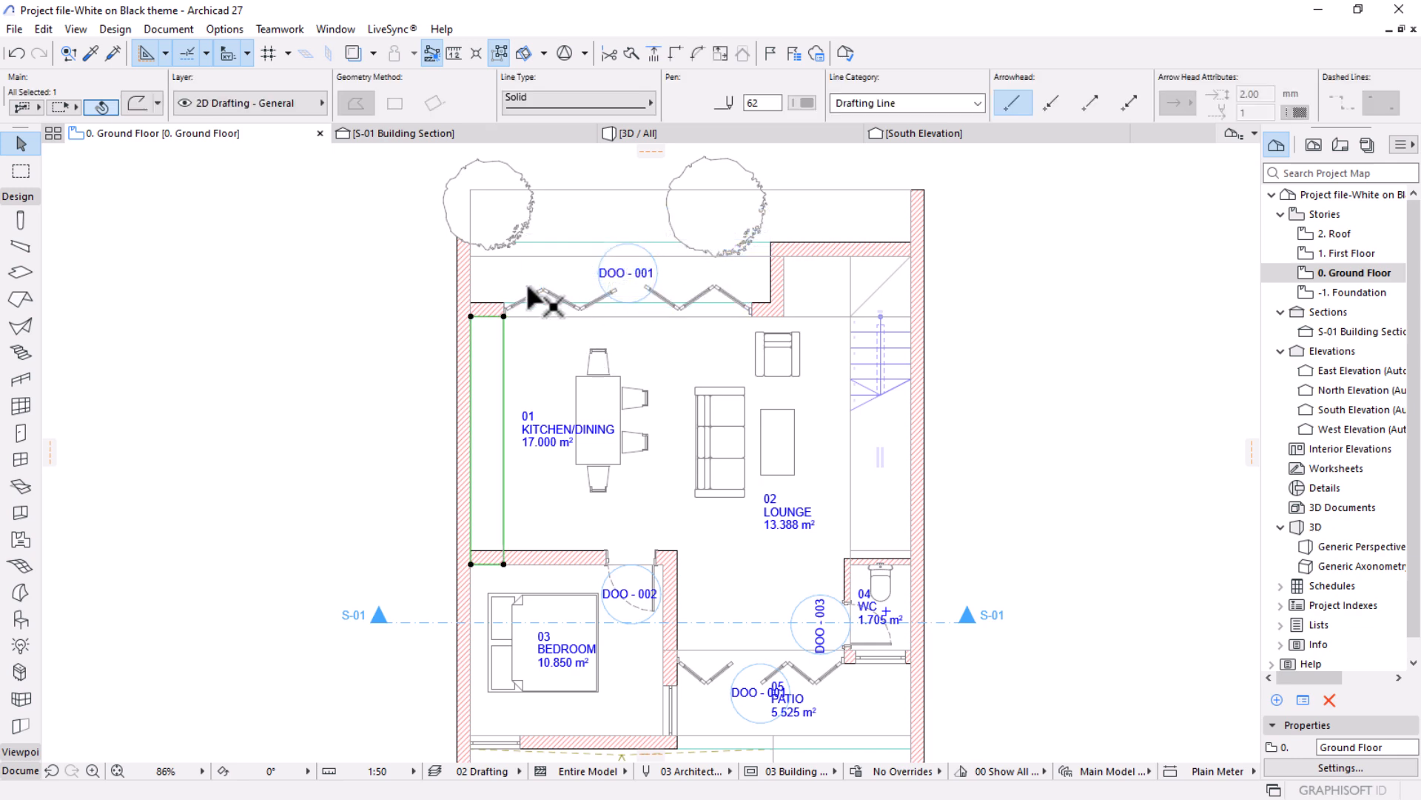
pyautogui.click(752, 309)
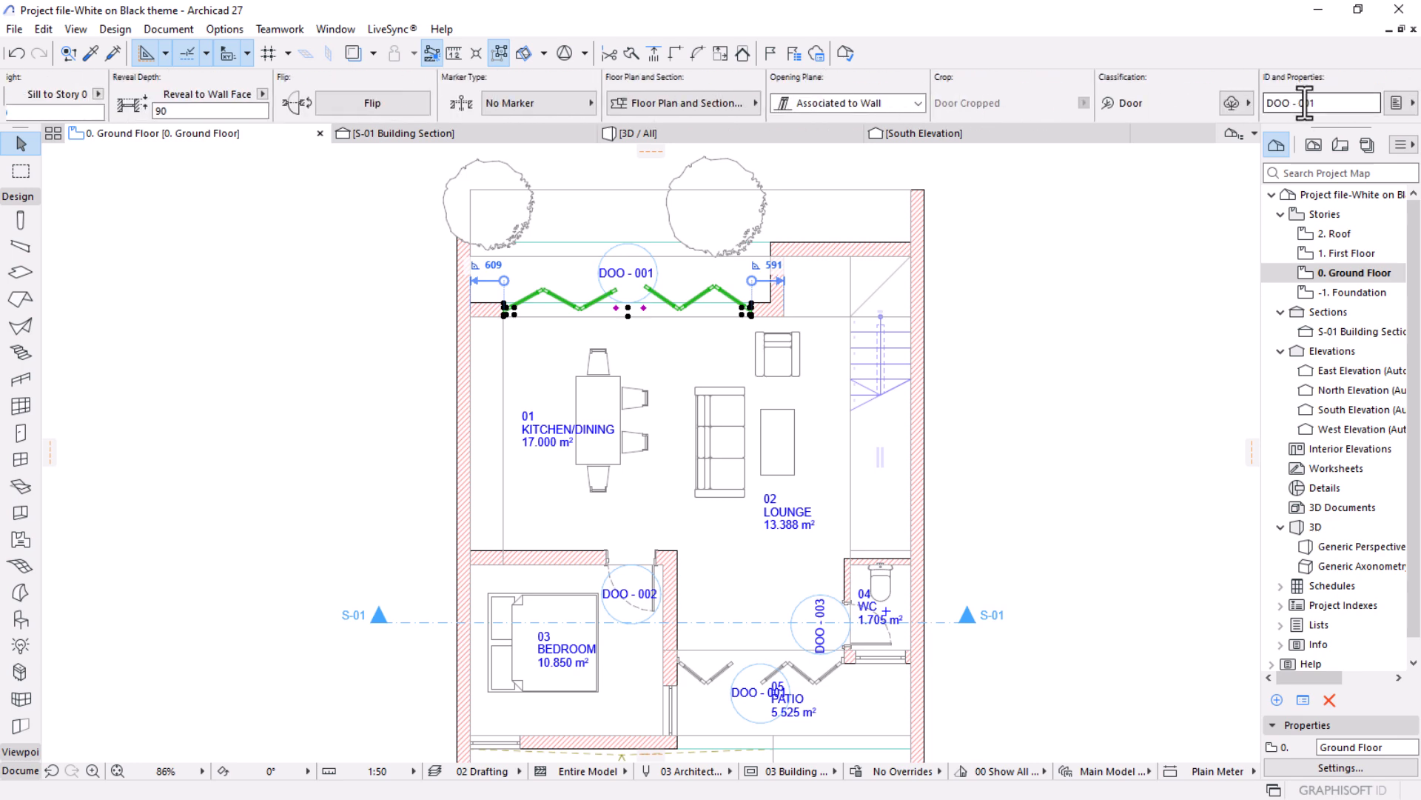
pyautogui.moveTo(1302, 103); pyautogui.dragTo(1280, 103)
pyautogui.press('BackSpace')
pyautogui.press('Return')
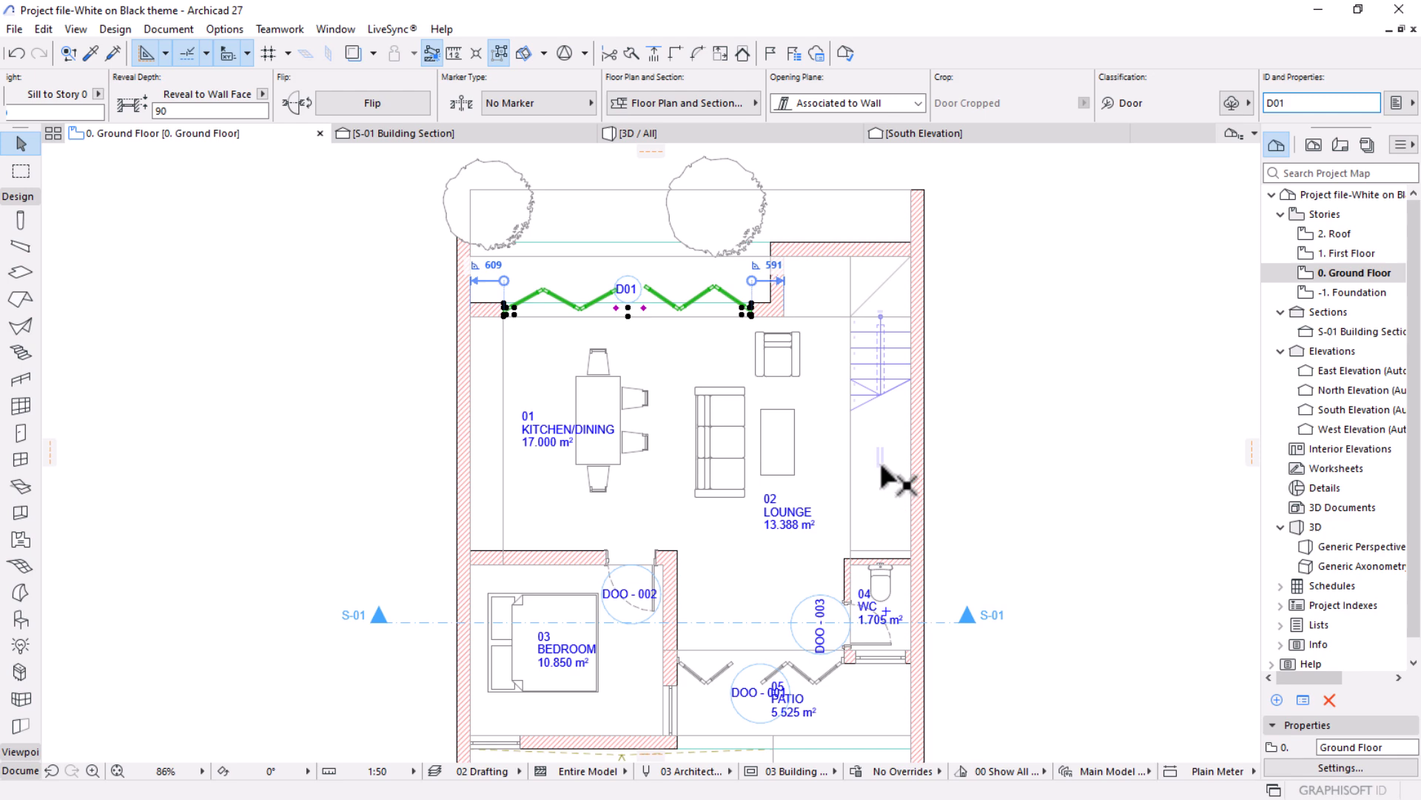
# Set the element ID of both the bedroom door and the WC door to D02, and clear the selection.
pyautogui.moveTo(858, 483); pyautogui.dragTo(841, 355, button='middle')
pyautogui.click(638, 477)
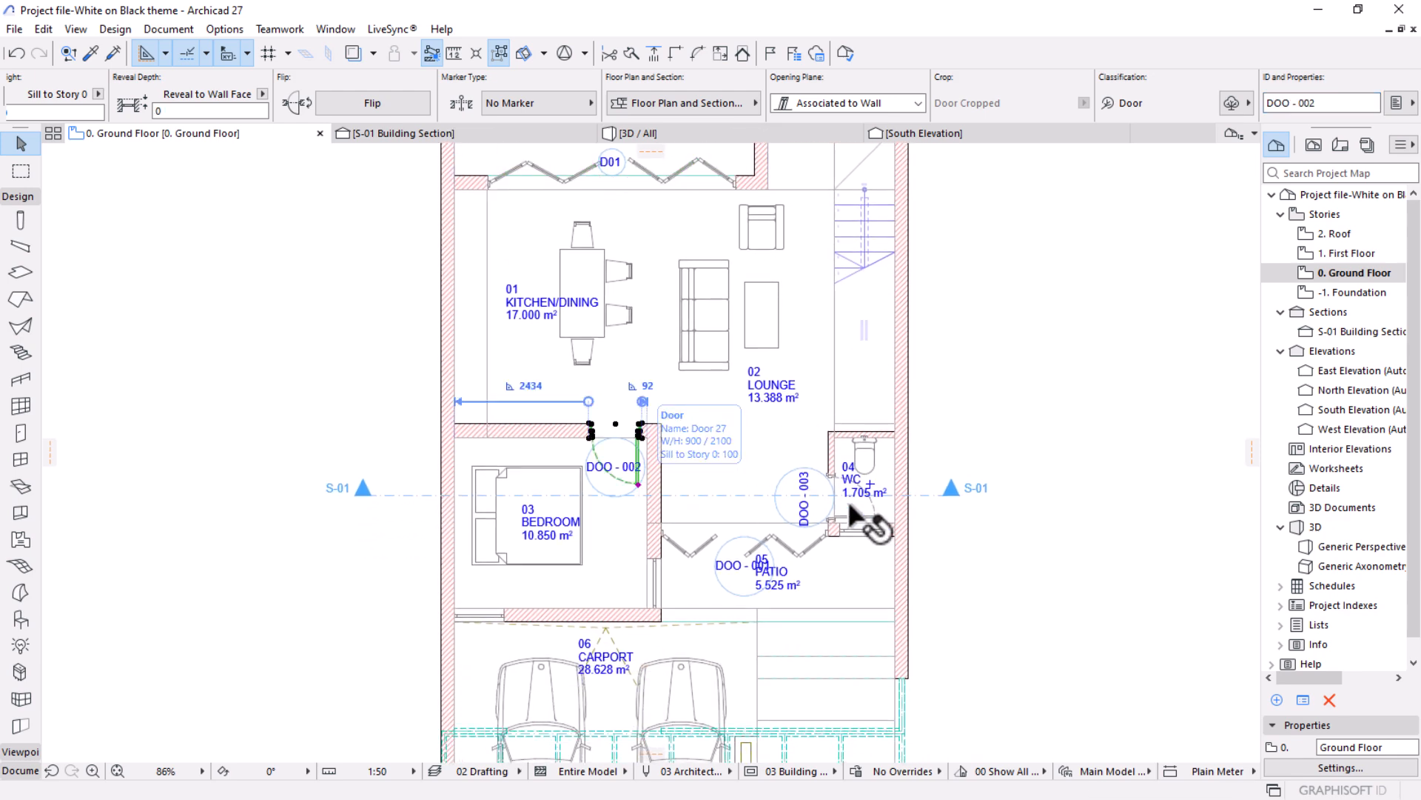
pyautogui.keyDown('shift'); pyautogui.click(875, 511); pyautogui.keyUp('shift')
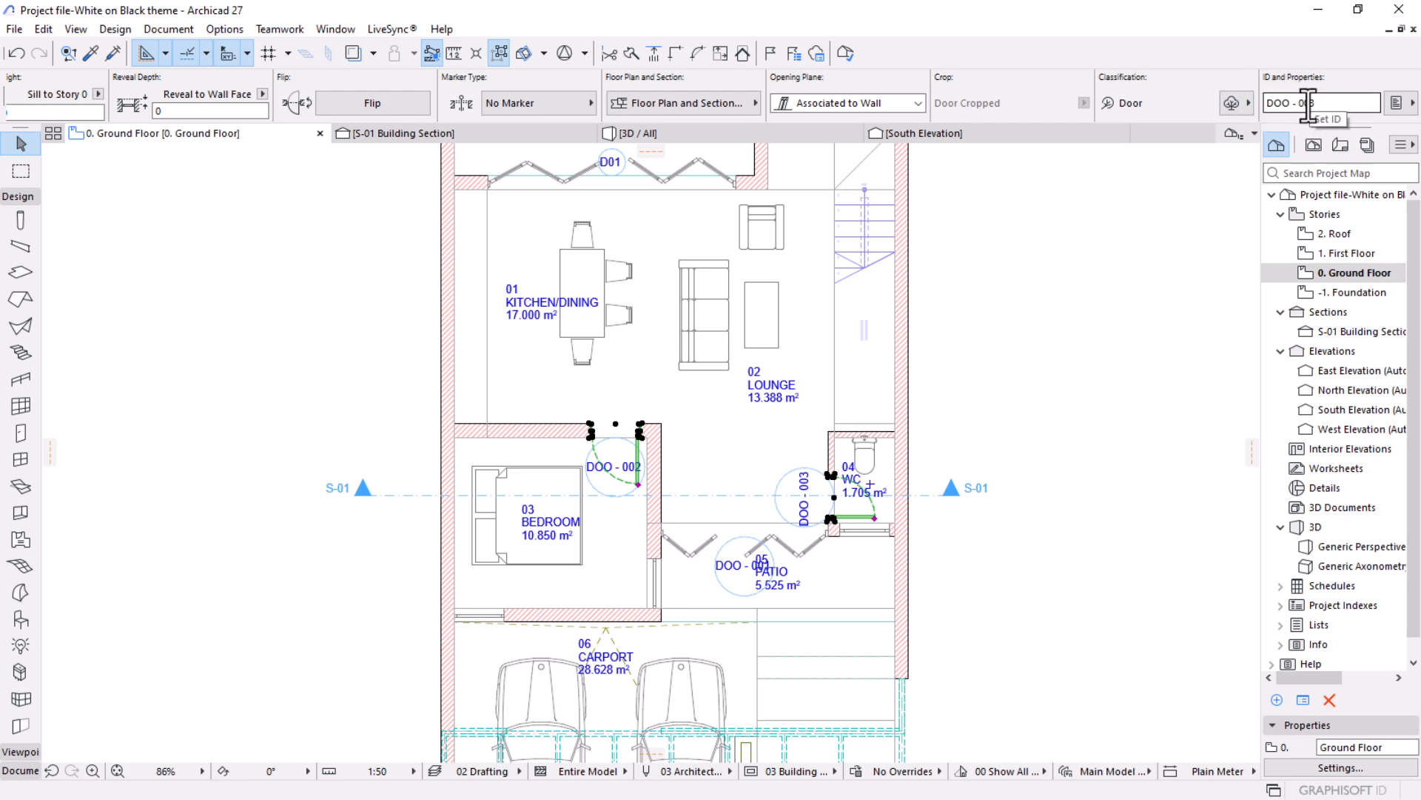
pyautogui.moveTo(1303, 102); pyautogui.dragTo(1284, 102)
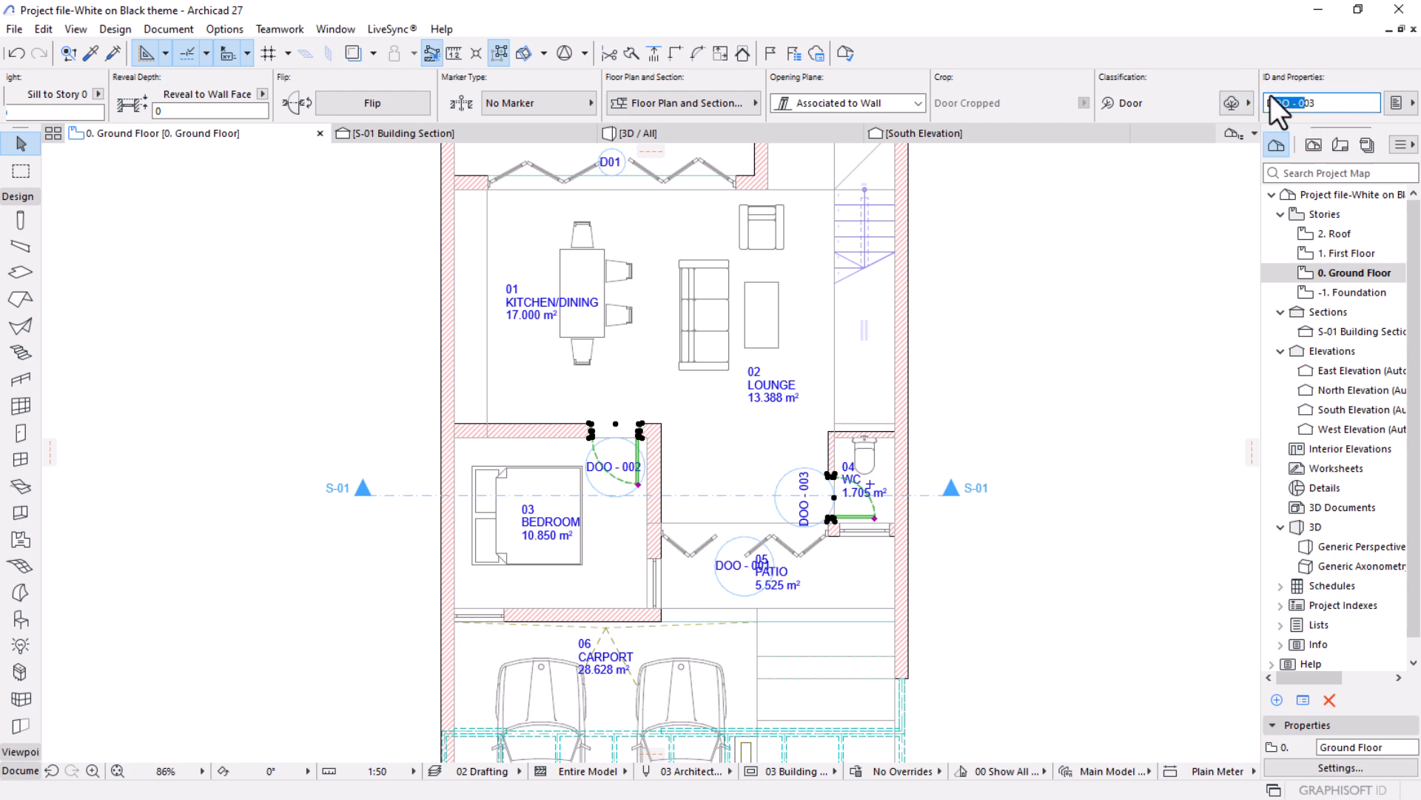
pyautogui.press('BackSpace')
pyautogui.press('Return')
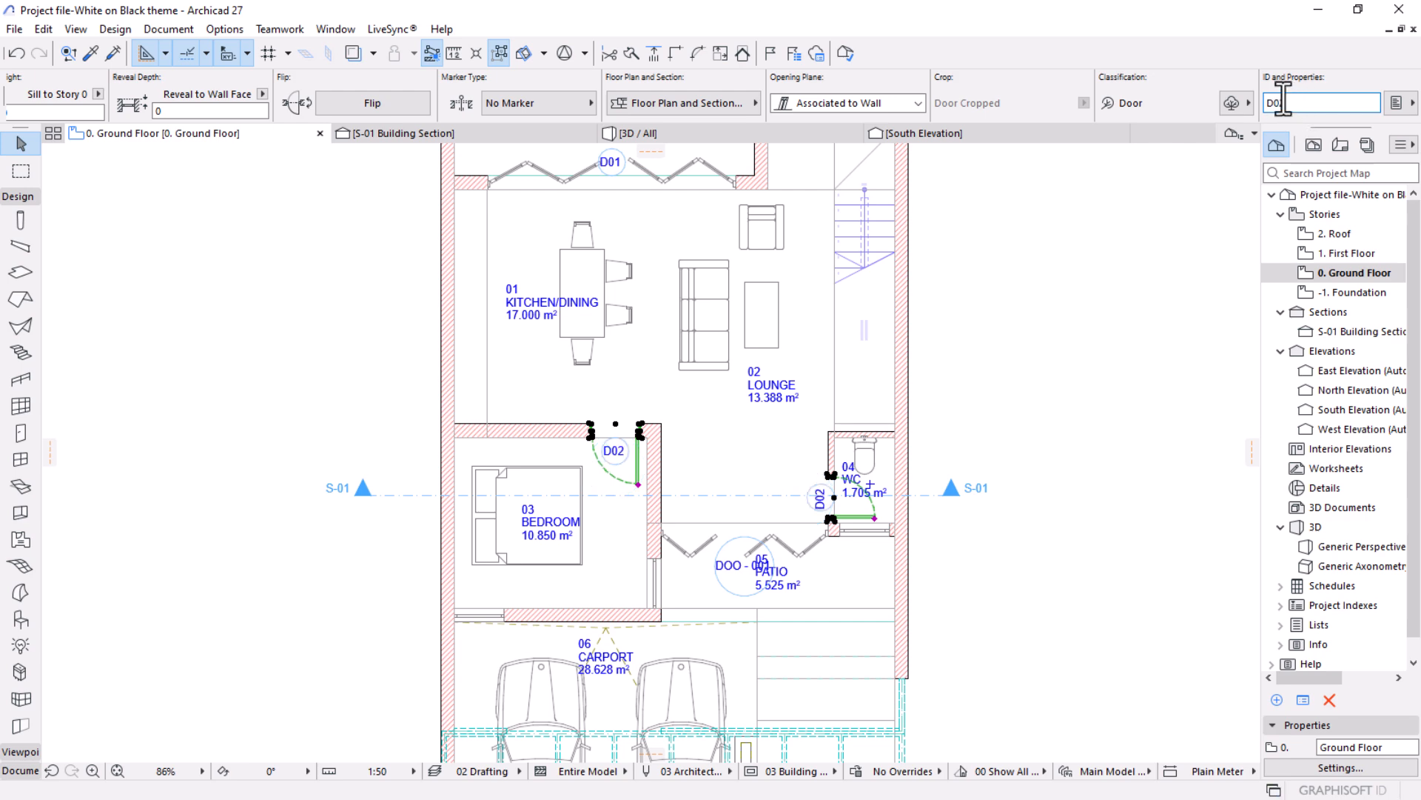
pyautogui.click(1130, 555)
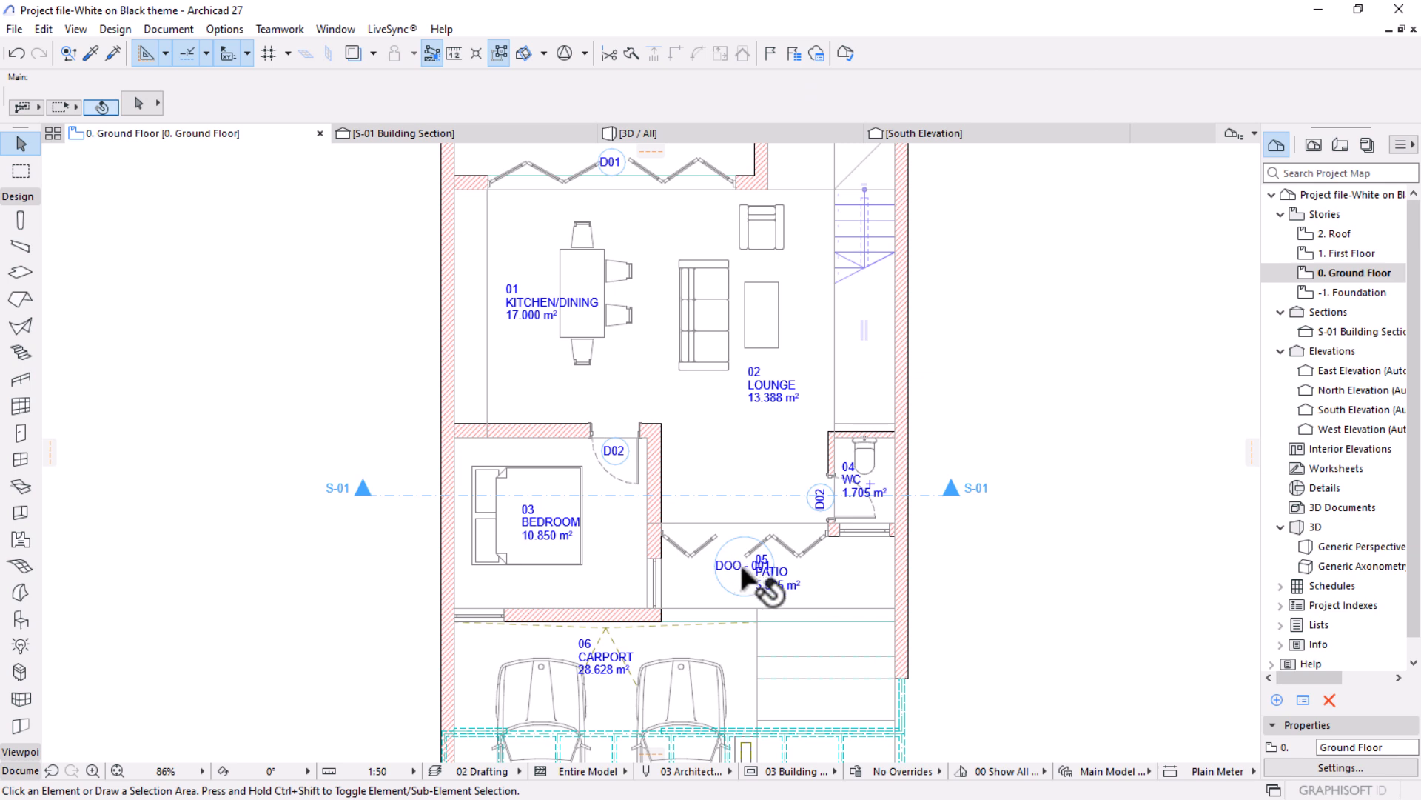
# Set the element ID of the patio's folding door to D01 and clear the selection.
pyautogui.click(822, 530)
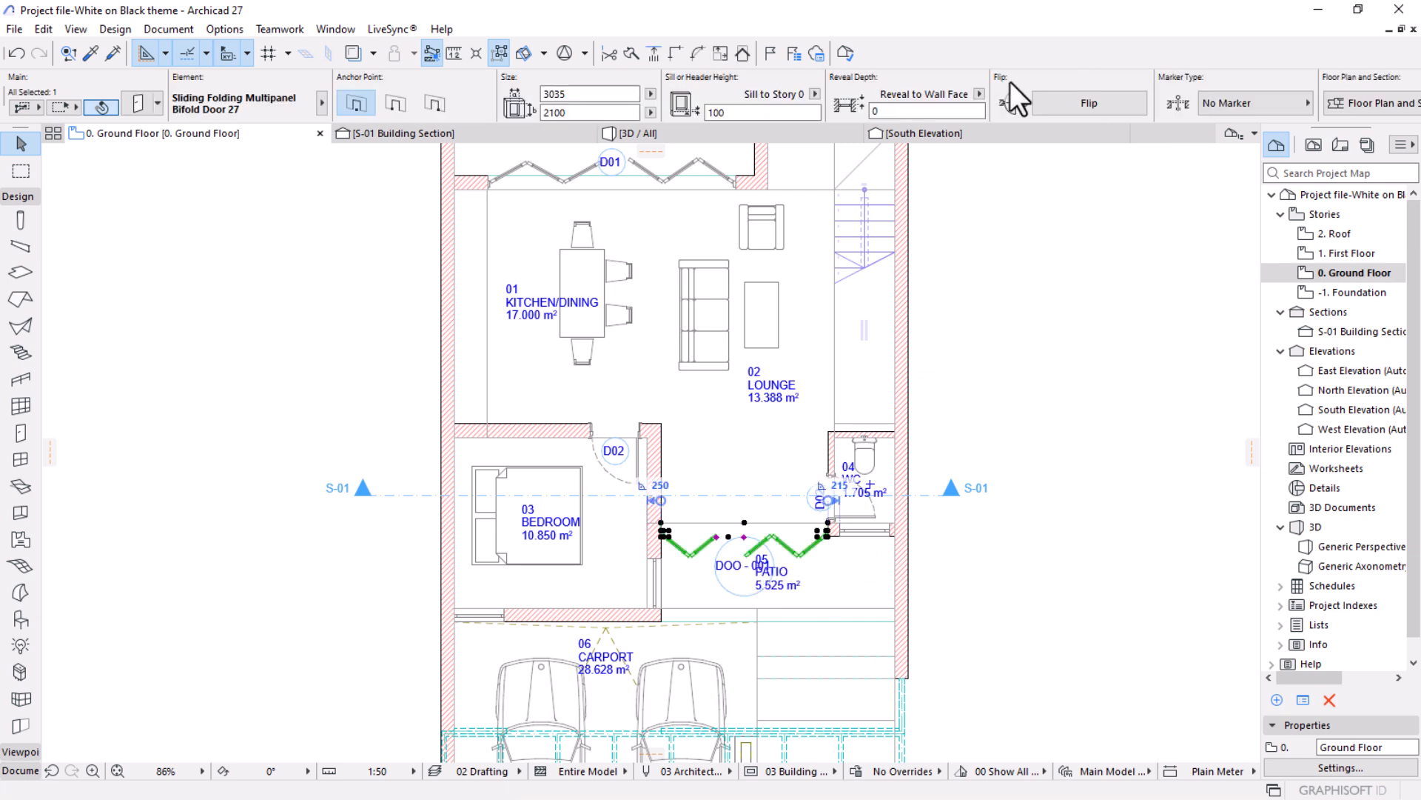
pyautogui.scroll(-5, 1021, 84)
pyautogui.moveTo(1306, 106); pyautogui.dragTo(1278, 106)
pyautogui.press('BackSpace')
pyautogui.press('Return')
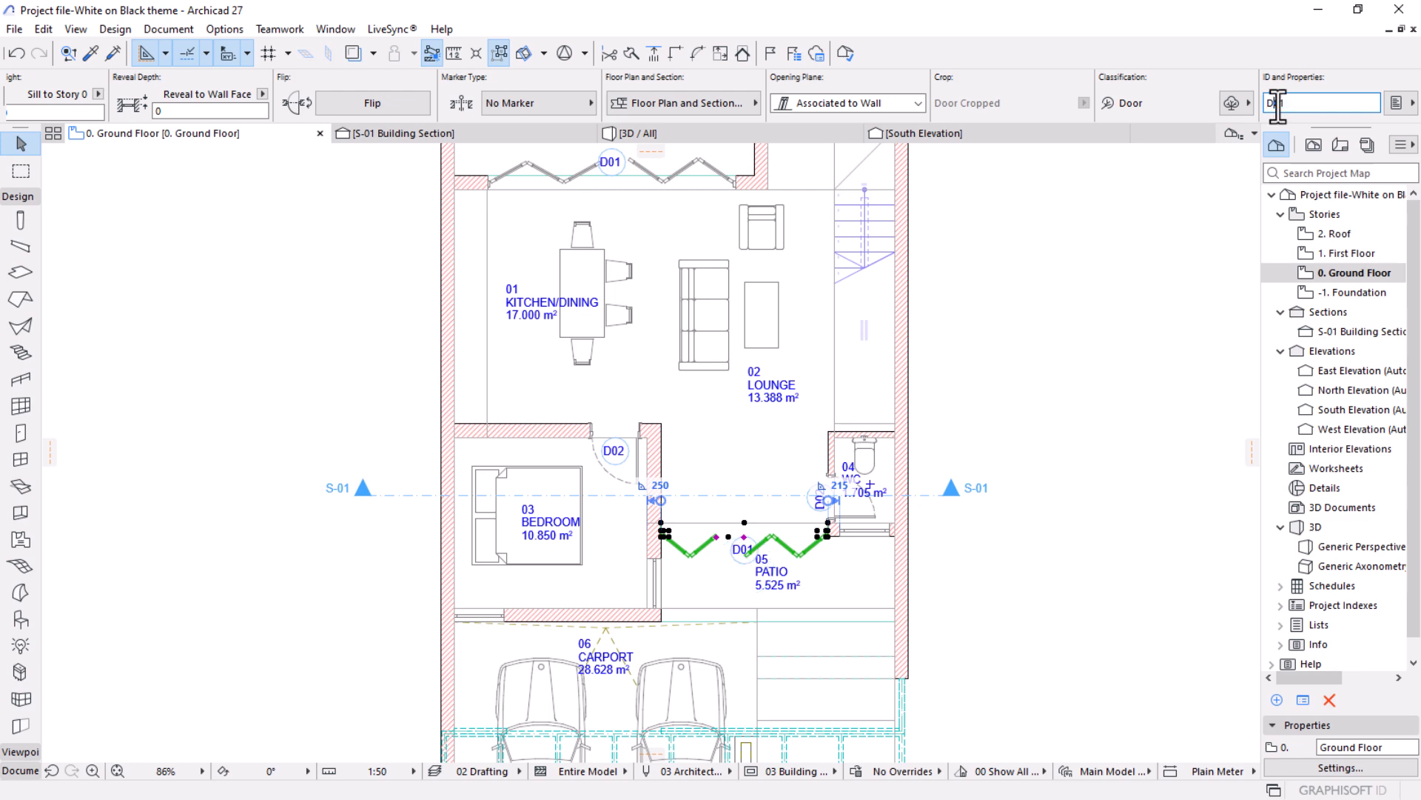
pyautogui.click(1215, 451)
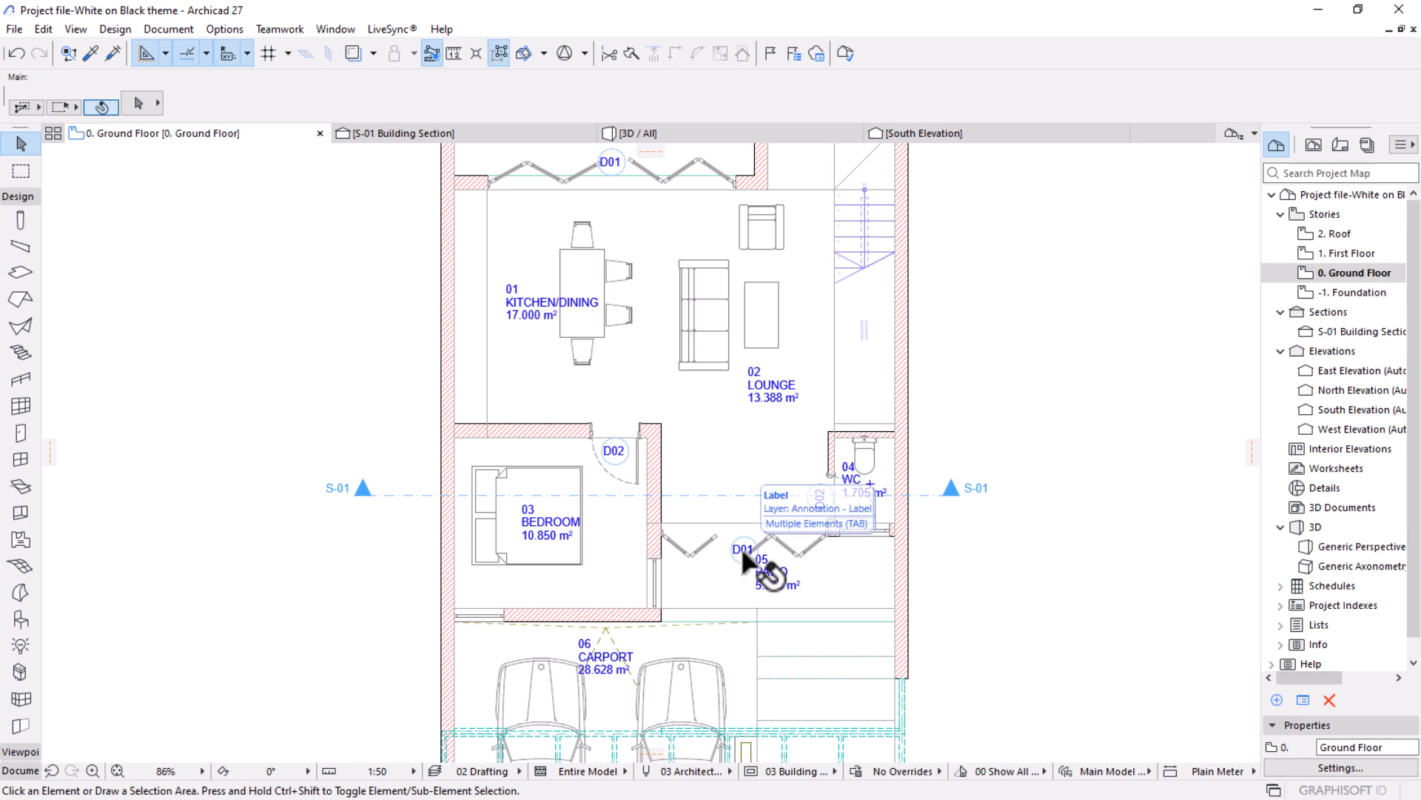
# Manually place a horizontal linear dimension chain above the plan, spanning the outer wall corners, the left wall's inner face and the wall step.
pyautogui.scroll(-3, 778, 454)
pyautogui.moveTo(641, 419); pyautogui.dragTo(645, 405, button='middle')
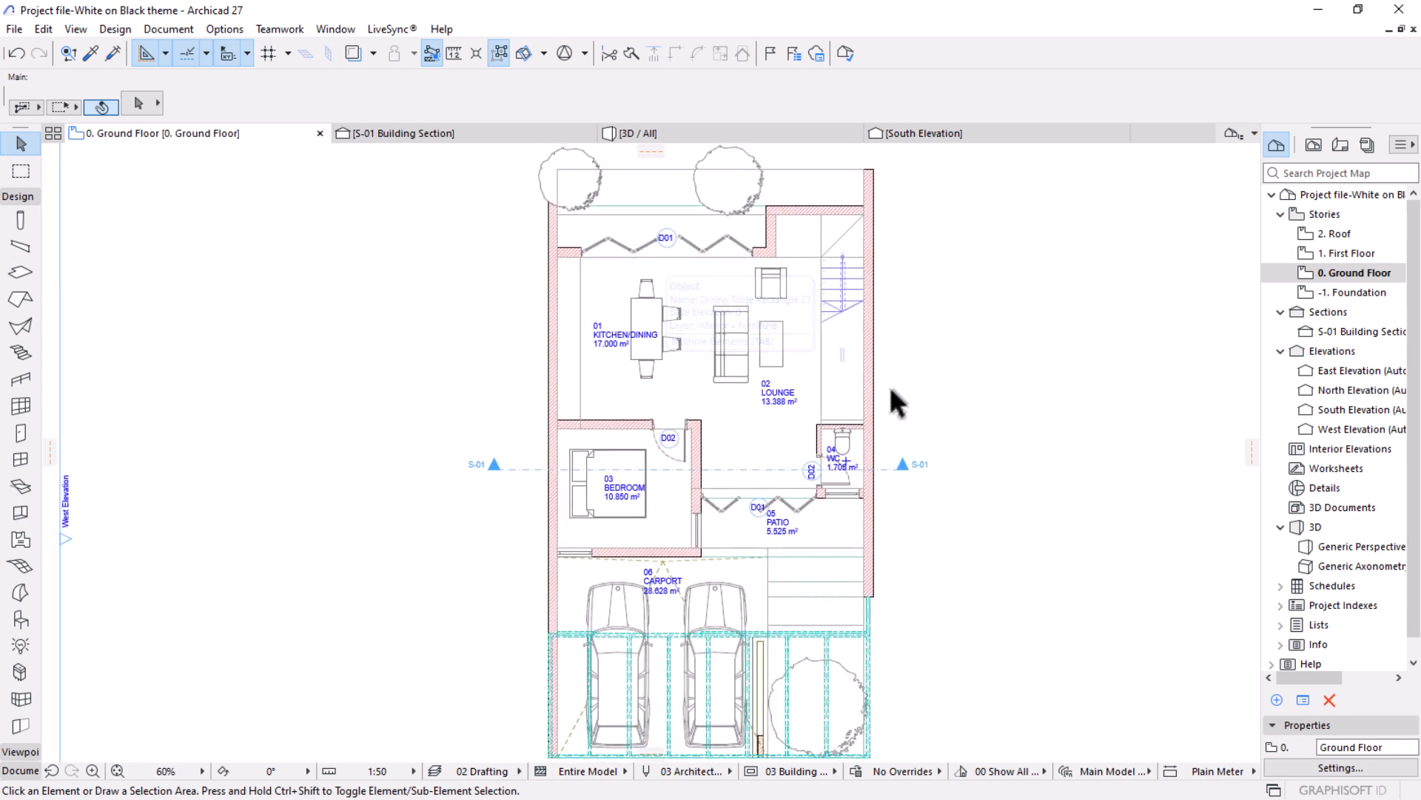
pyautogui.scroll(-2, 631, 429)
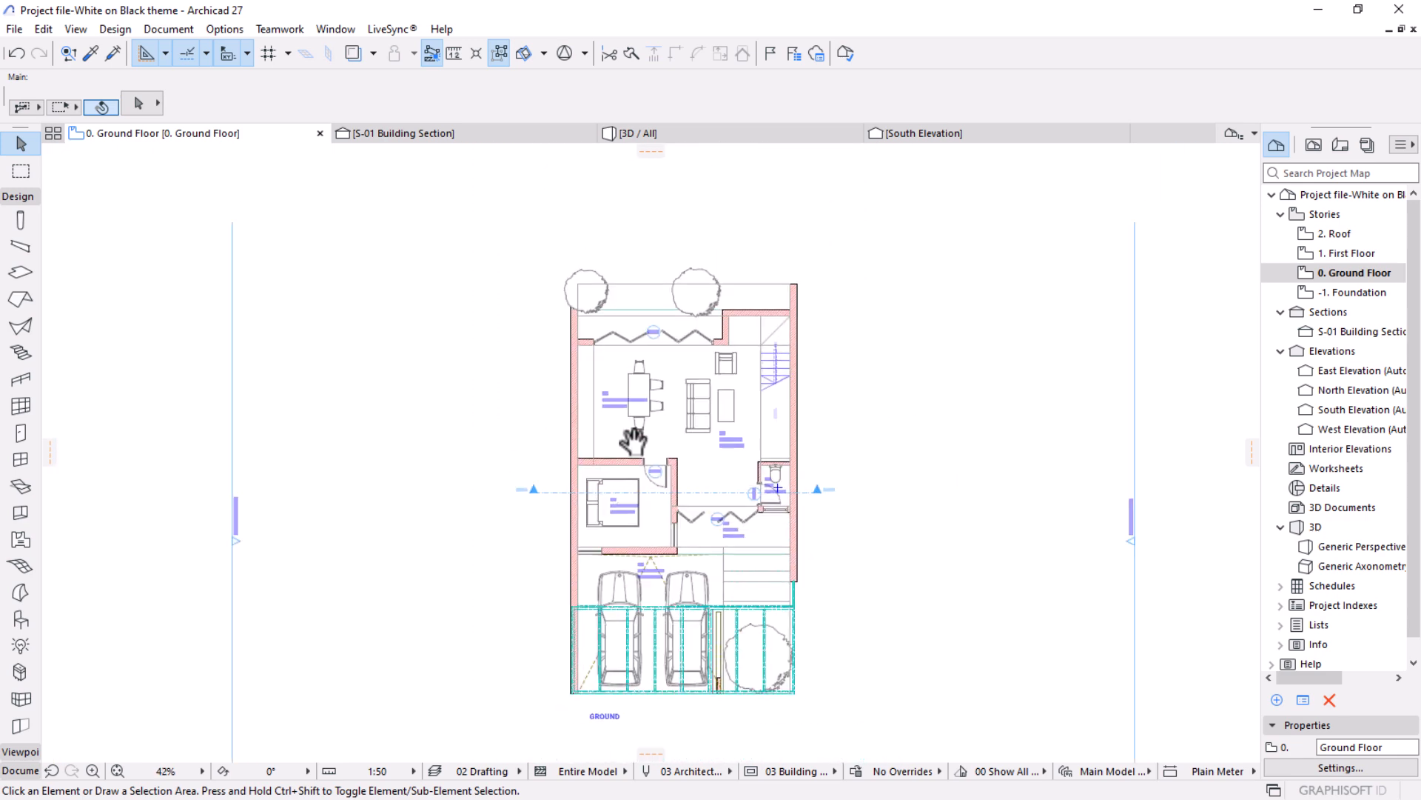
pyautogui.scroll(3, 582, 326)
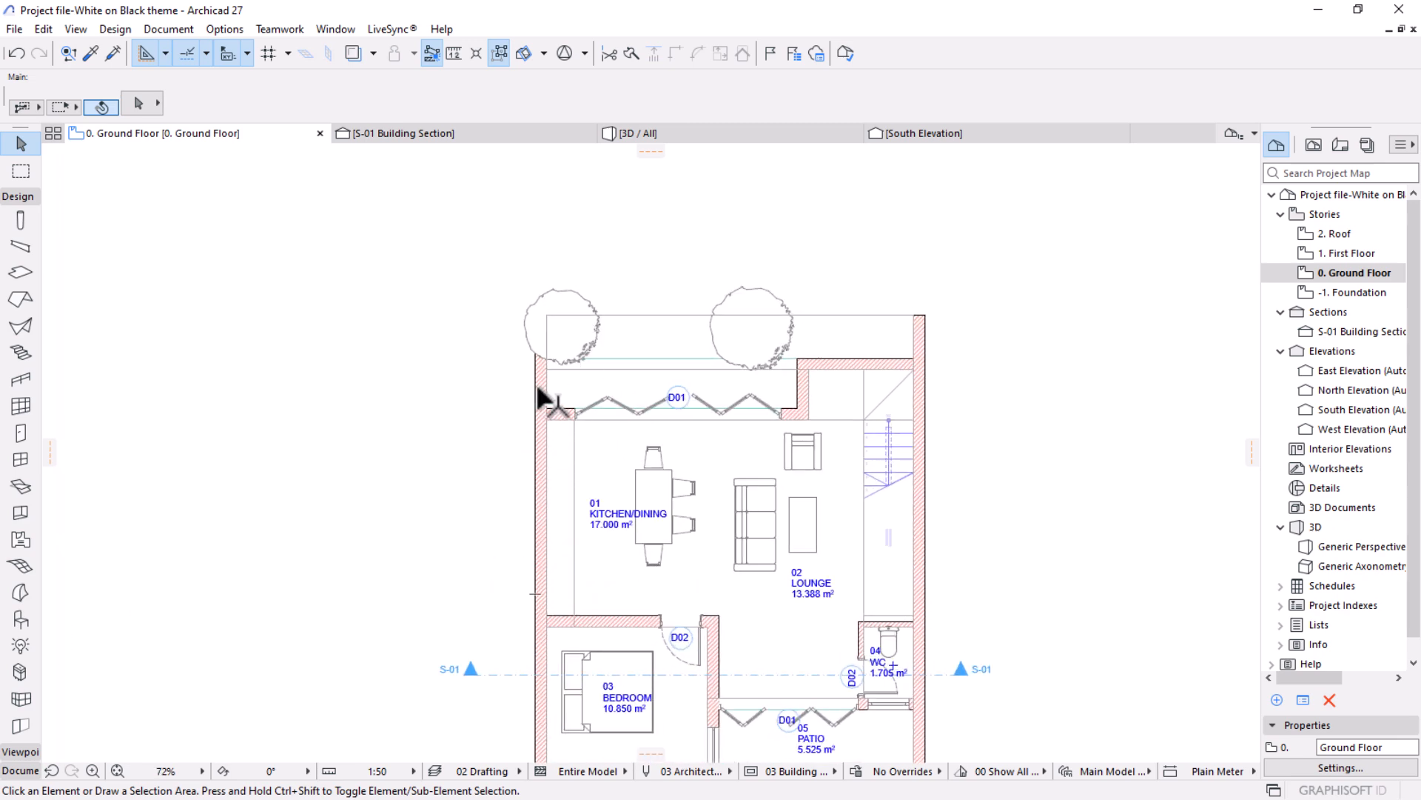
pyautogui.moveTo(538, 387)
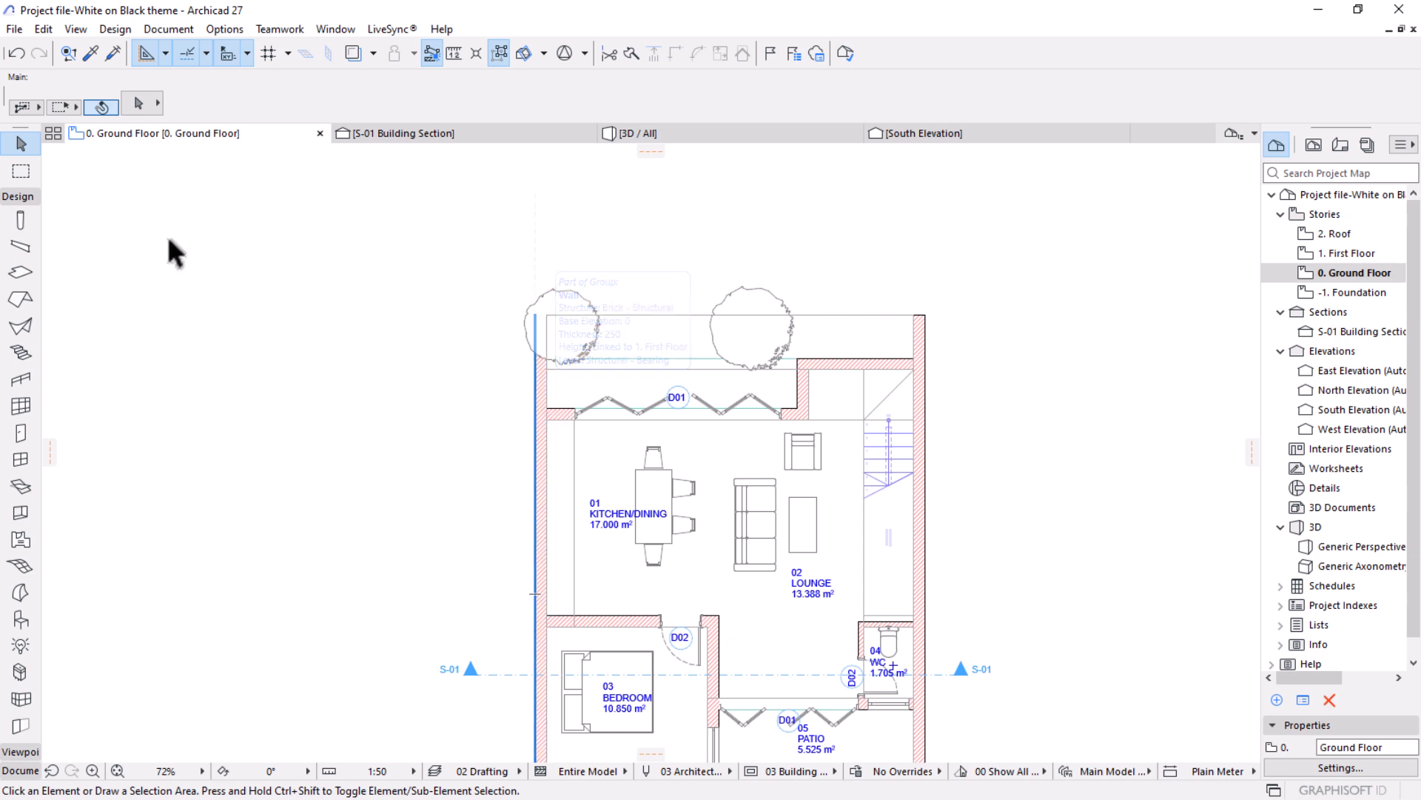
pyautogui.click(18, 196)
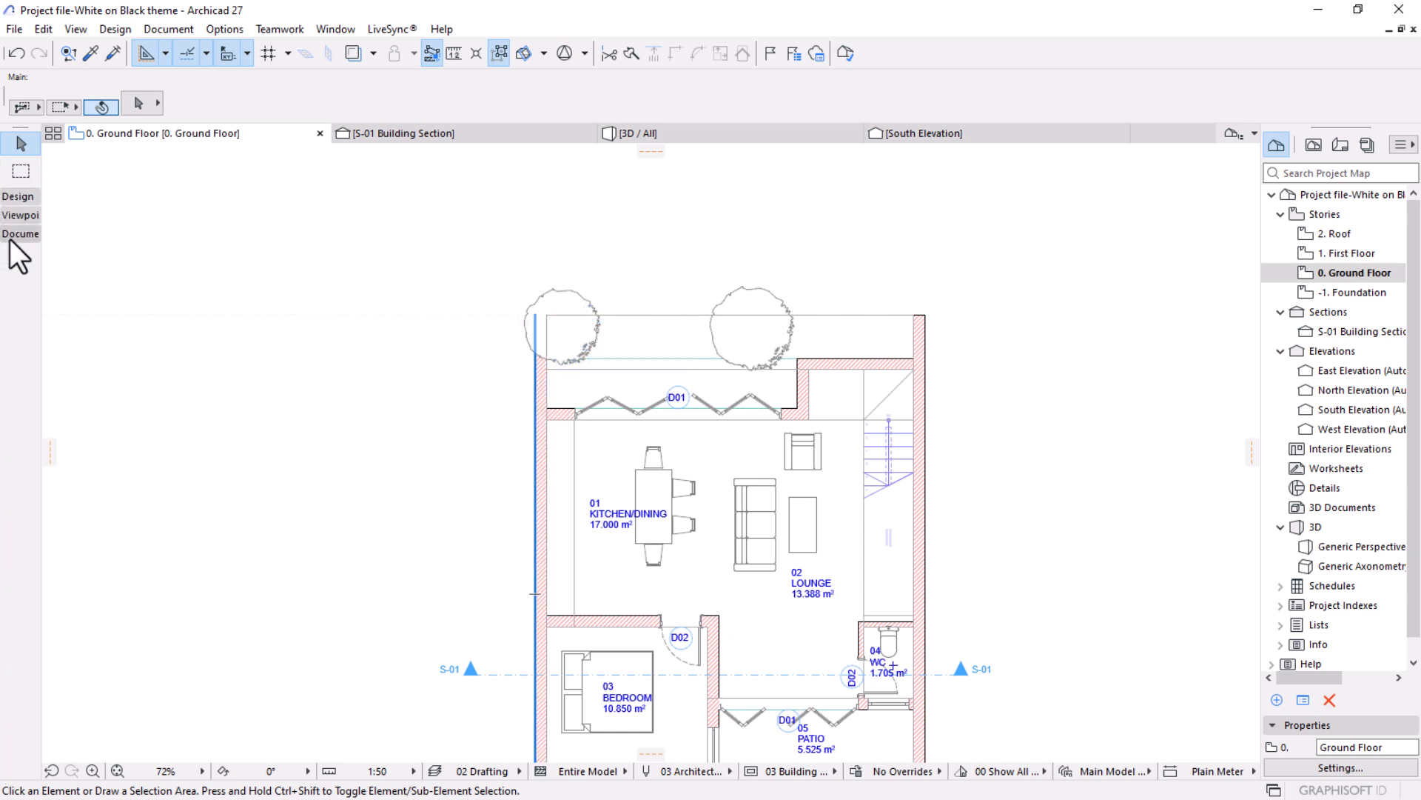
pyautogui.click(14, 234)
pyautogui.click(21, 257)
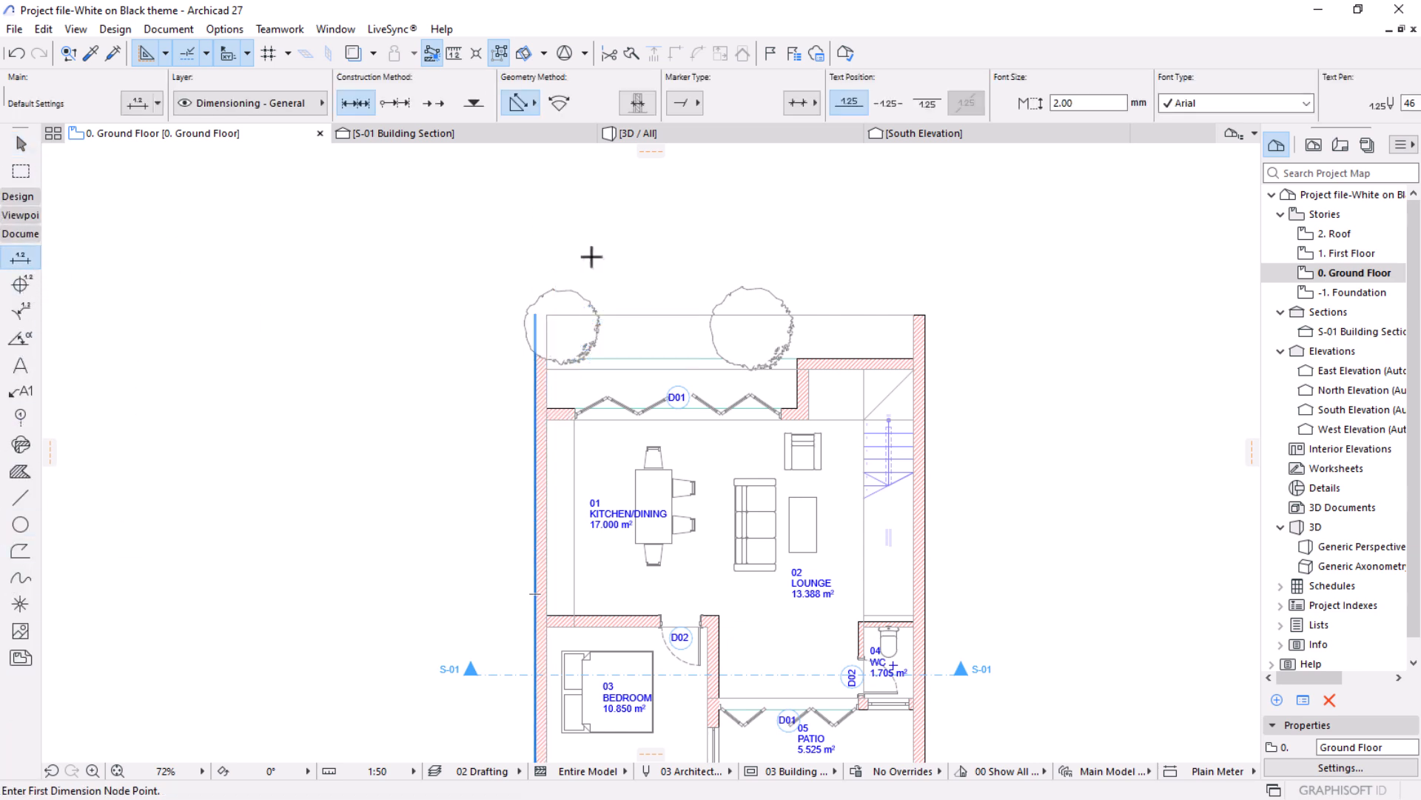
pyautogui.scroll(2, 589, 257)
pyautogui.click(1073, 341)
pyautogui.click(888, 403)
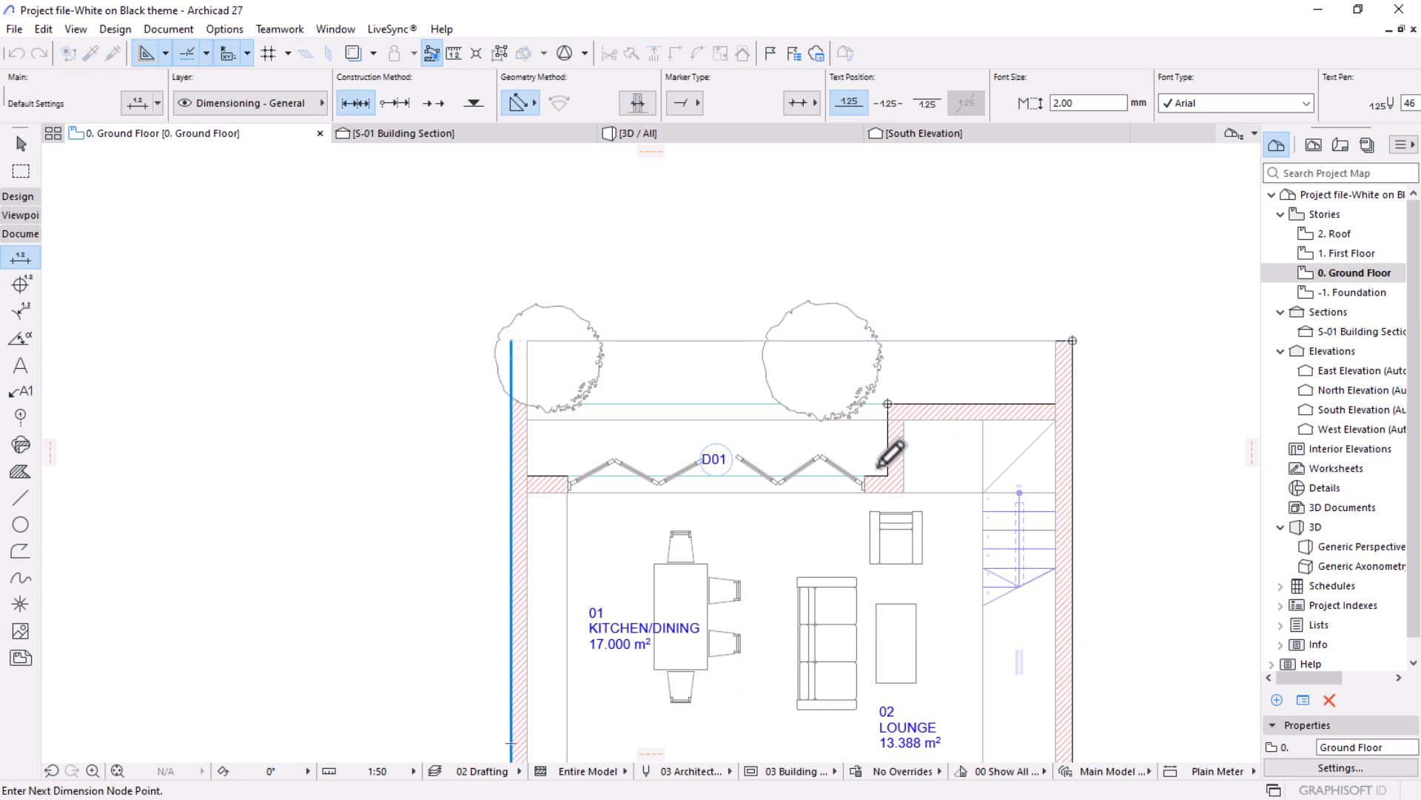
pyautogui.click(528, 477)
pyautogui.click(511, 340)
pyautogui.rightClick(560, 250)
pyautogui.click(599, 360)
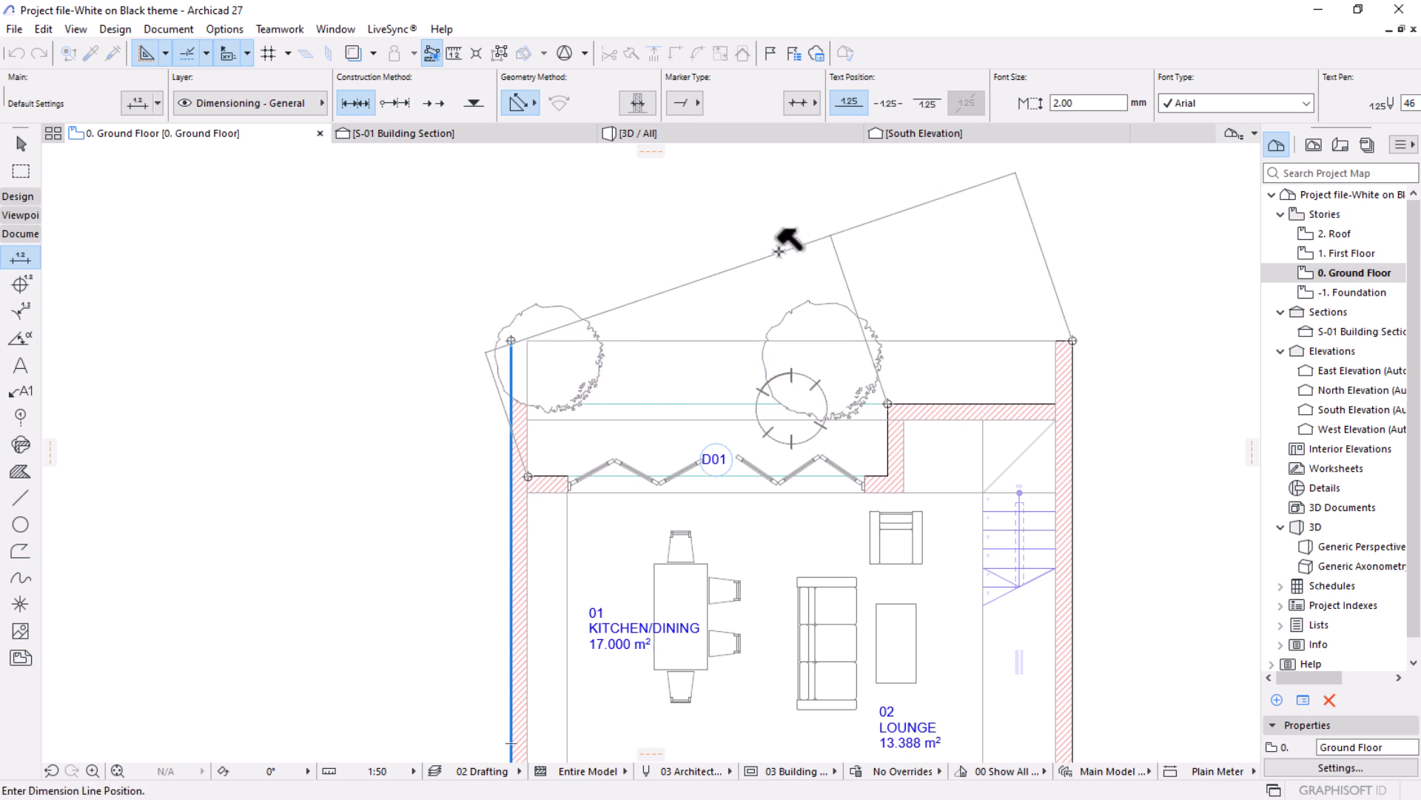
pyautogui.click(852, 264)
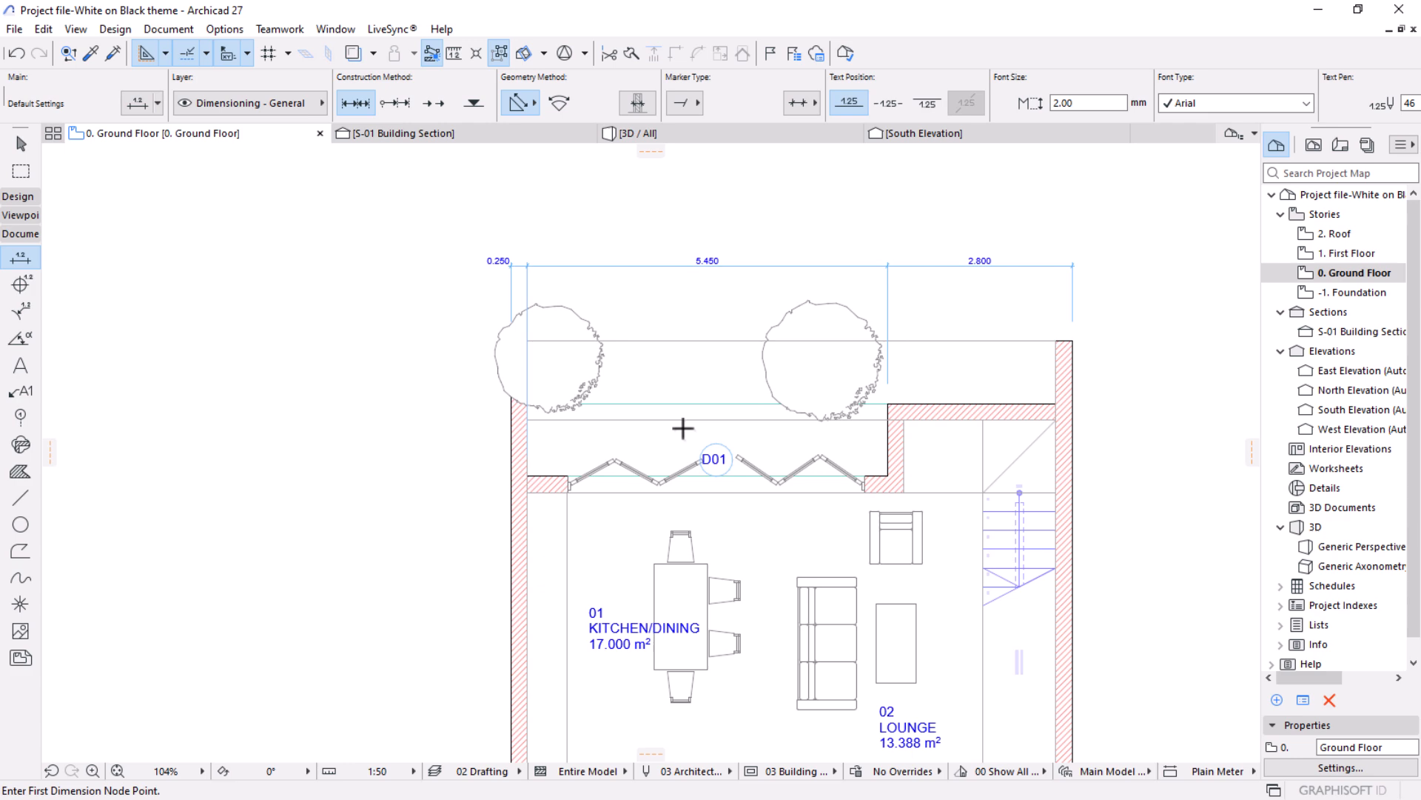
# Delete the manually placed dimension chain above the plan.
pyautogui.click(21, 144)
pyautogui.click(805, 265)
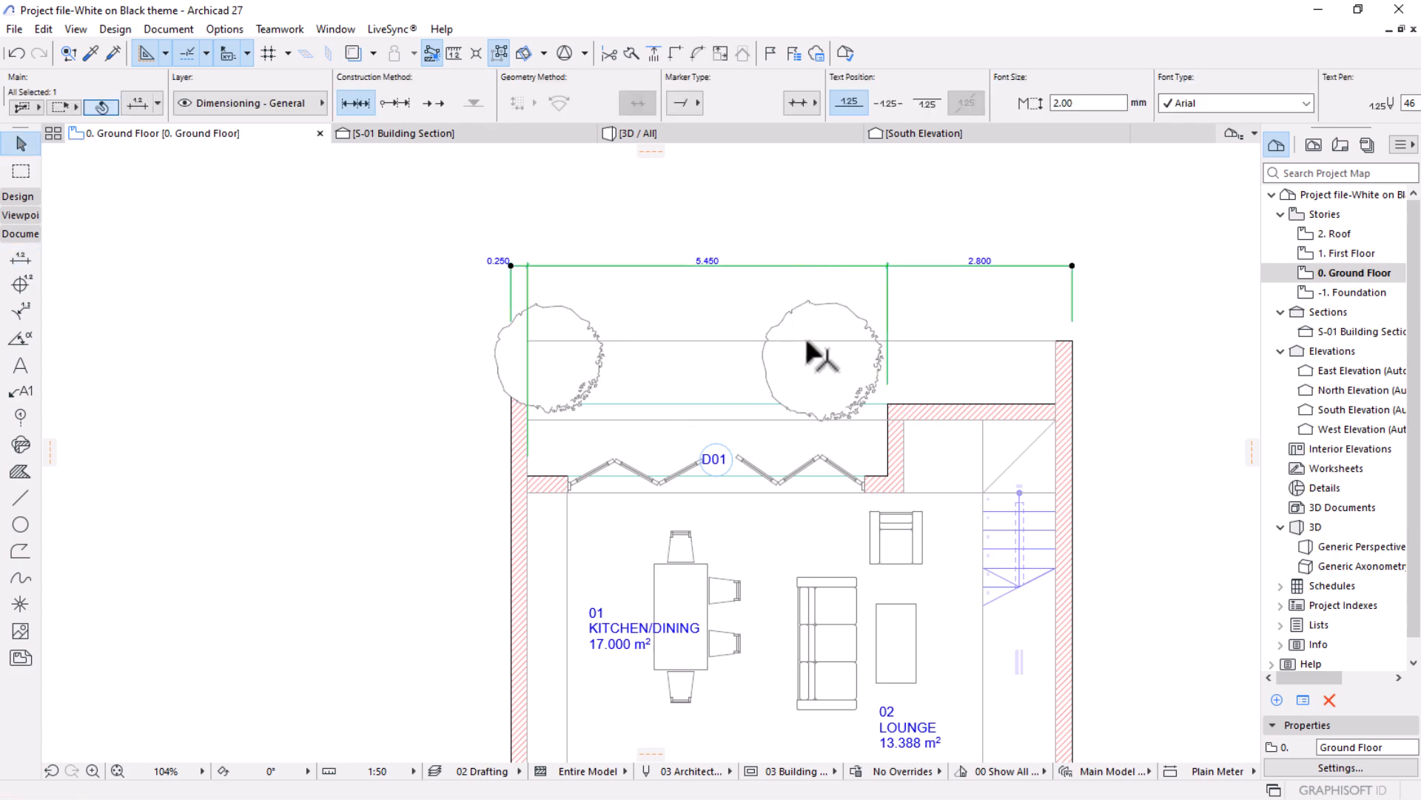
pyautogui.press('Delete')
# Select the two long side walls and the three wall segments that close the plan's upper side, including the folding door's wall.
pyautogui.scroll(-1, 638, 426)
pyautogui.moveTo(632, 429); pyautogui.dragTo(629, 393, button='middle')
pyautogui.scroll(3, 915, 377)
pyautogui.scroll(-1, 962, 403)
pyautogui.click(1060, 451)
pyautogui.keyDown('shift'); pyautogui.click(923, 403); pyautogui.keyUp('shift')
pyautogui.keyDown('shift'); pyautogui.click(862, 426); pyautogui.keyUp('shift')
pyautogui.keyDown('shift'); pyautogui.click(429, 483); pyautogui.keyUp('shift')
pyautogui.keyDown('shift'); pyautogui.click(425, 476); pyautogui.keyUp('shift')
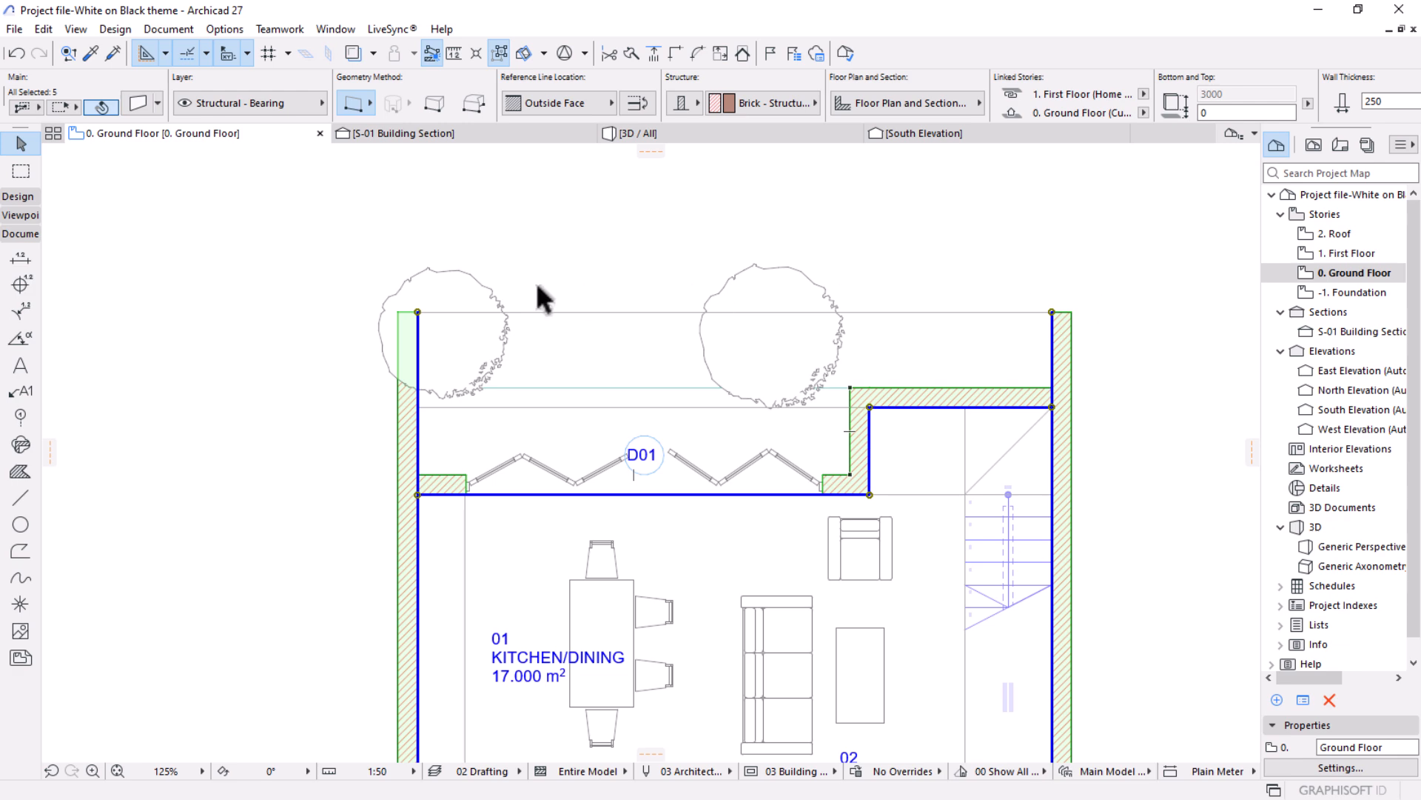
pyautogui.scroll(-2, 562, 340)
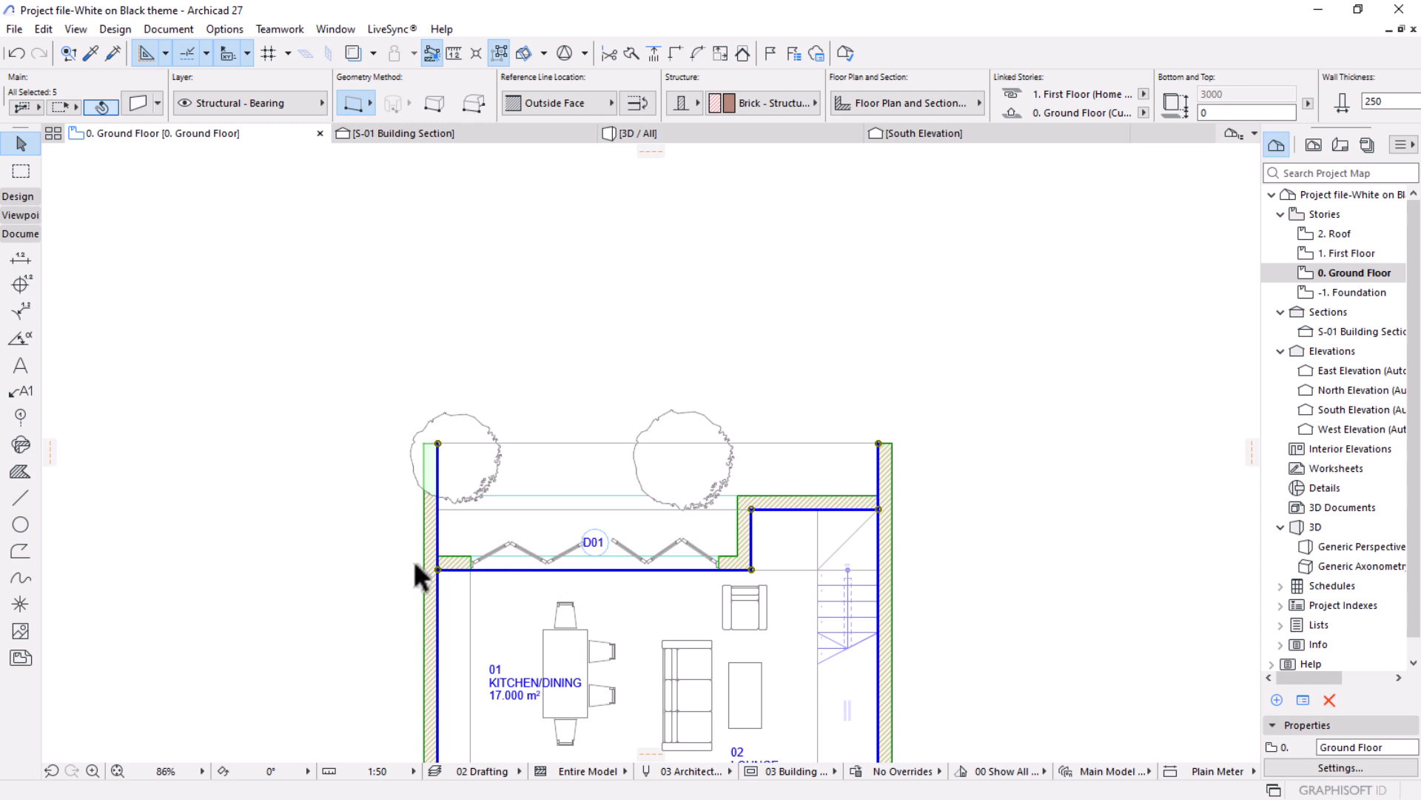
pyautogui.scroll(1, 441, 568)
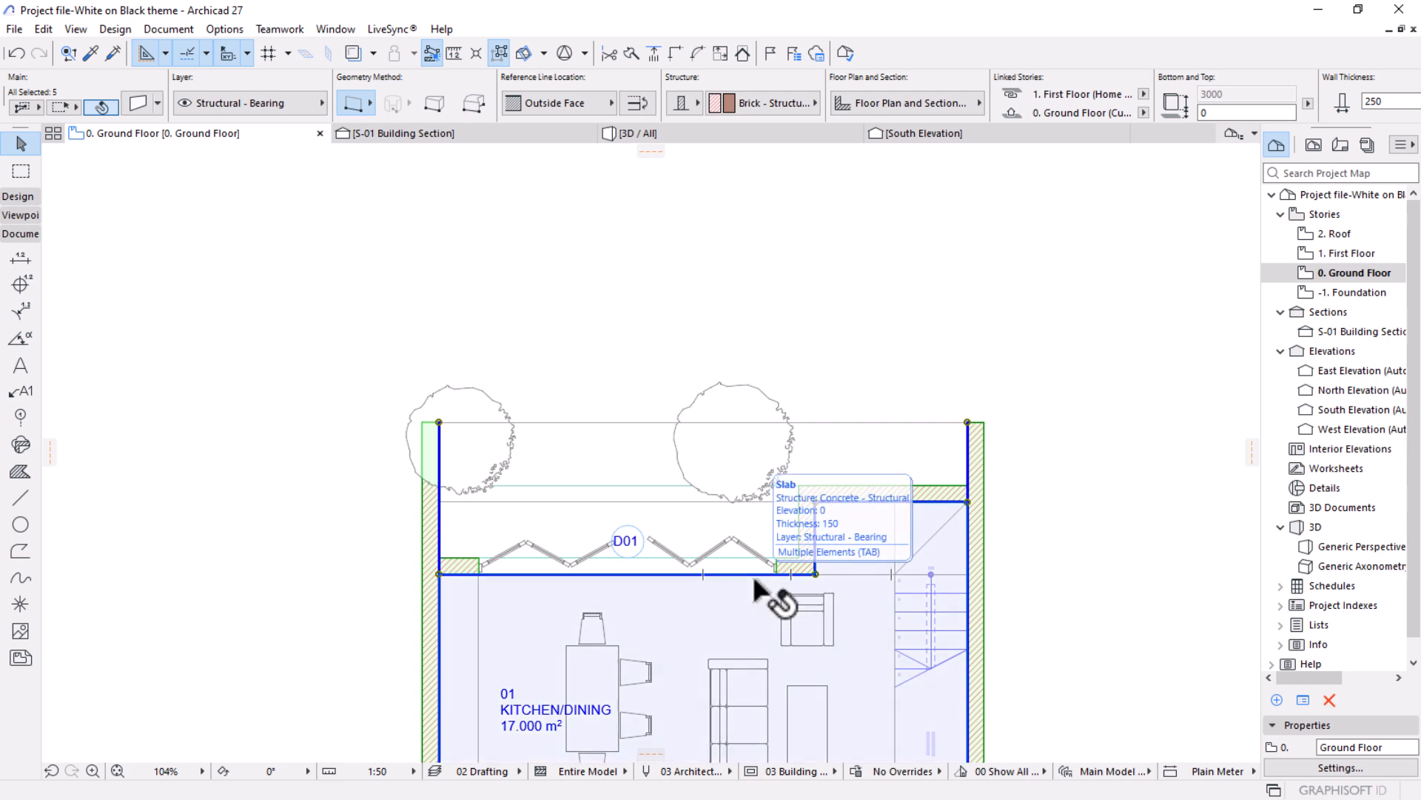
pyautogui.scroll(-3, 785, 441)
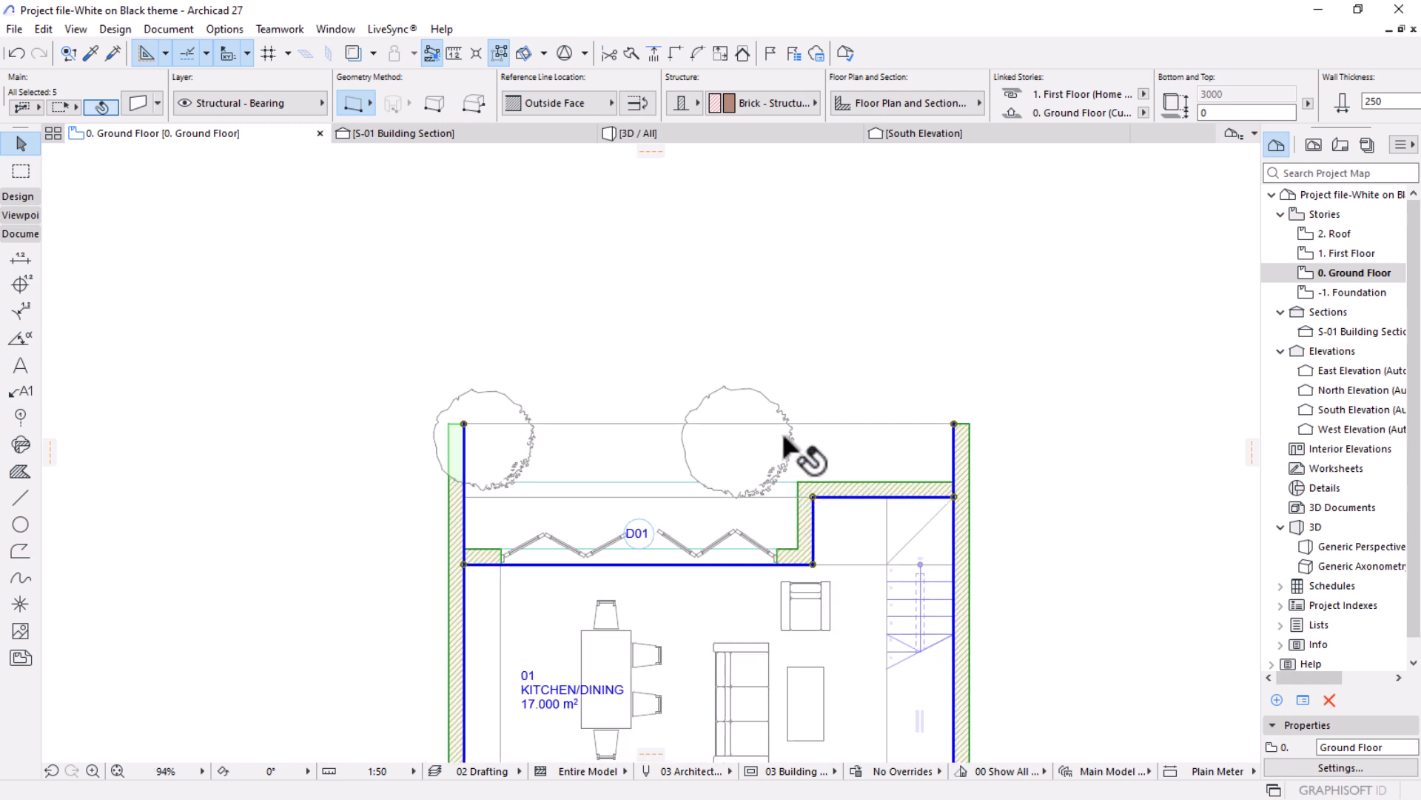
# Add automatic exterior dimensions to the selected walls, aligned between the plan's two upper outer corners, with the chains placed above the trees.
pyautogui.click(168, 29)
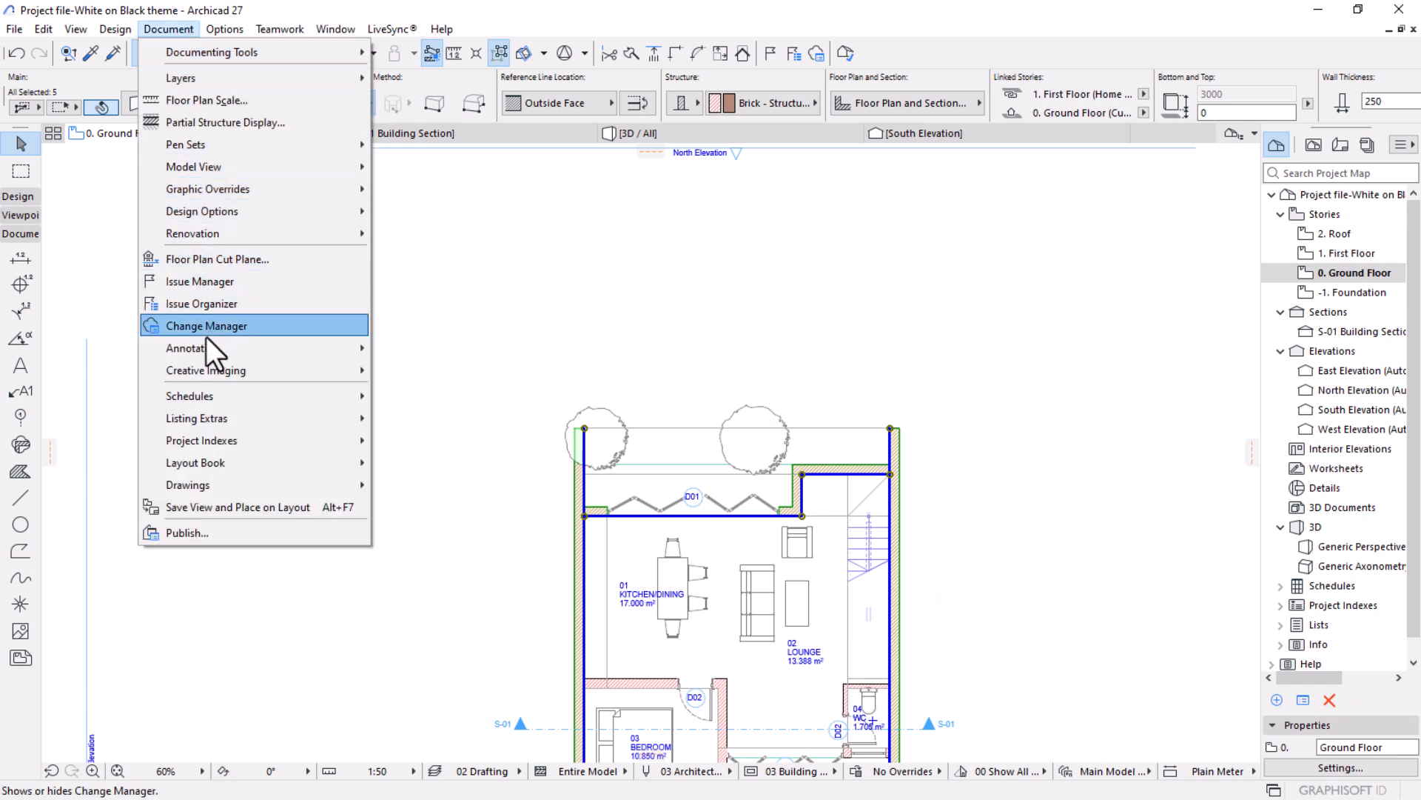
pyautogui.moveTo(205, 346)
pyautogui.moveTo(445, 393)
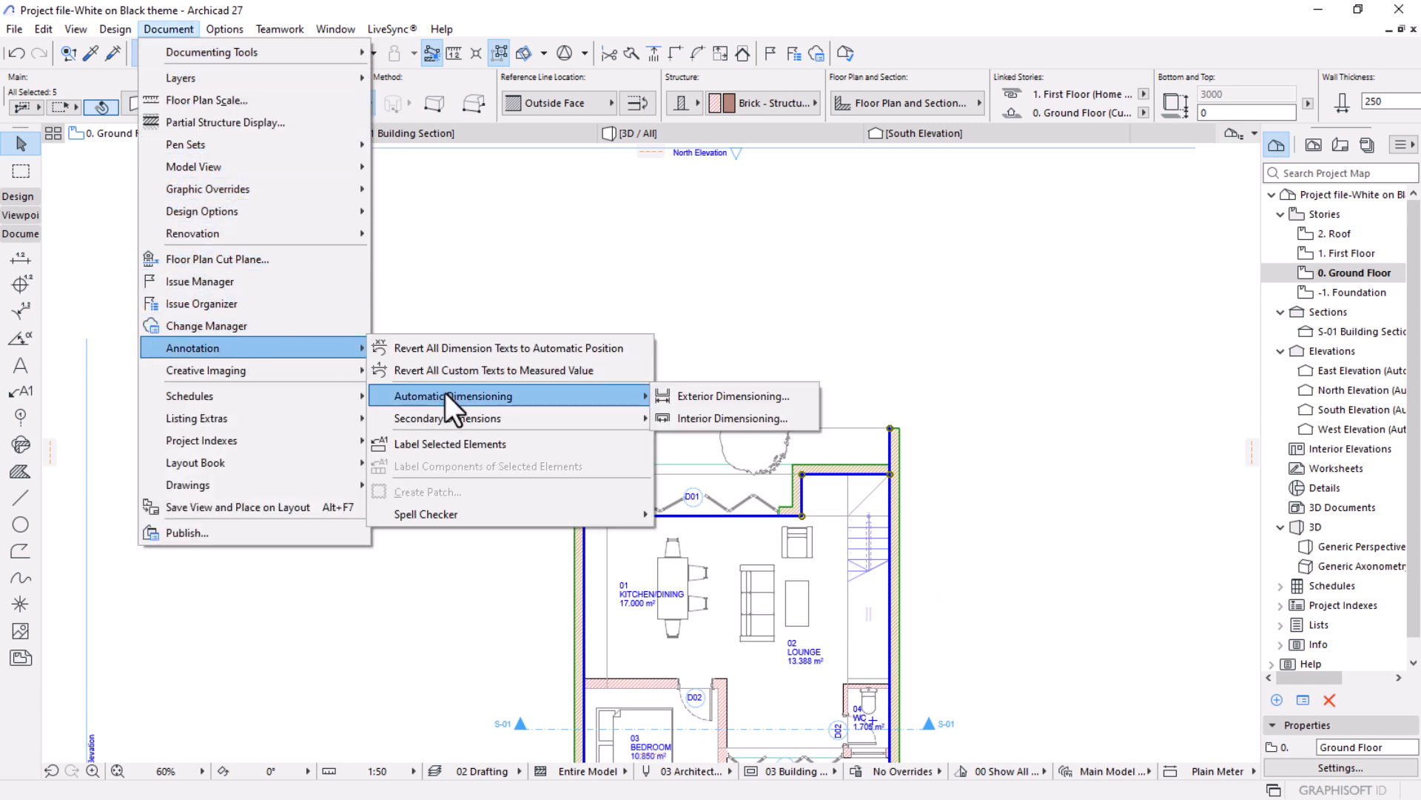
pyautogui.click(706, 396)
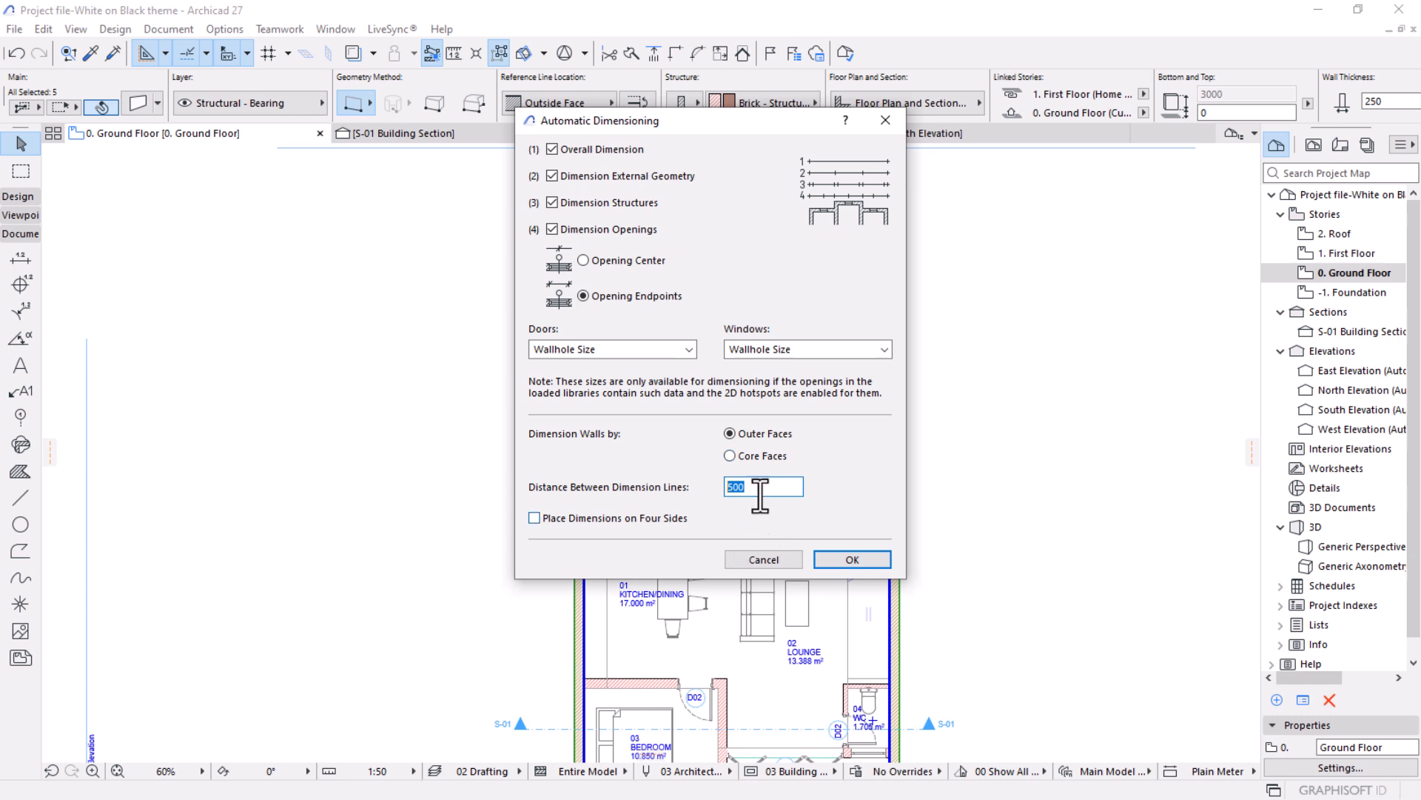
pyautogui.click(828, 562)
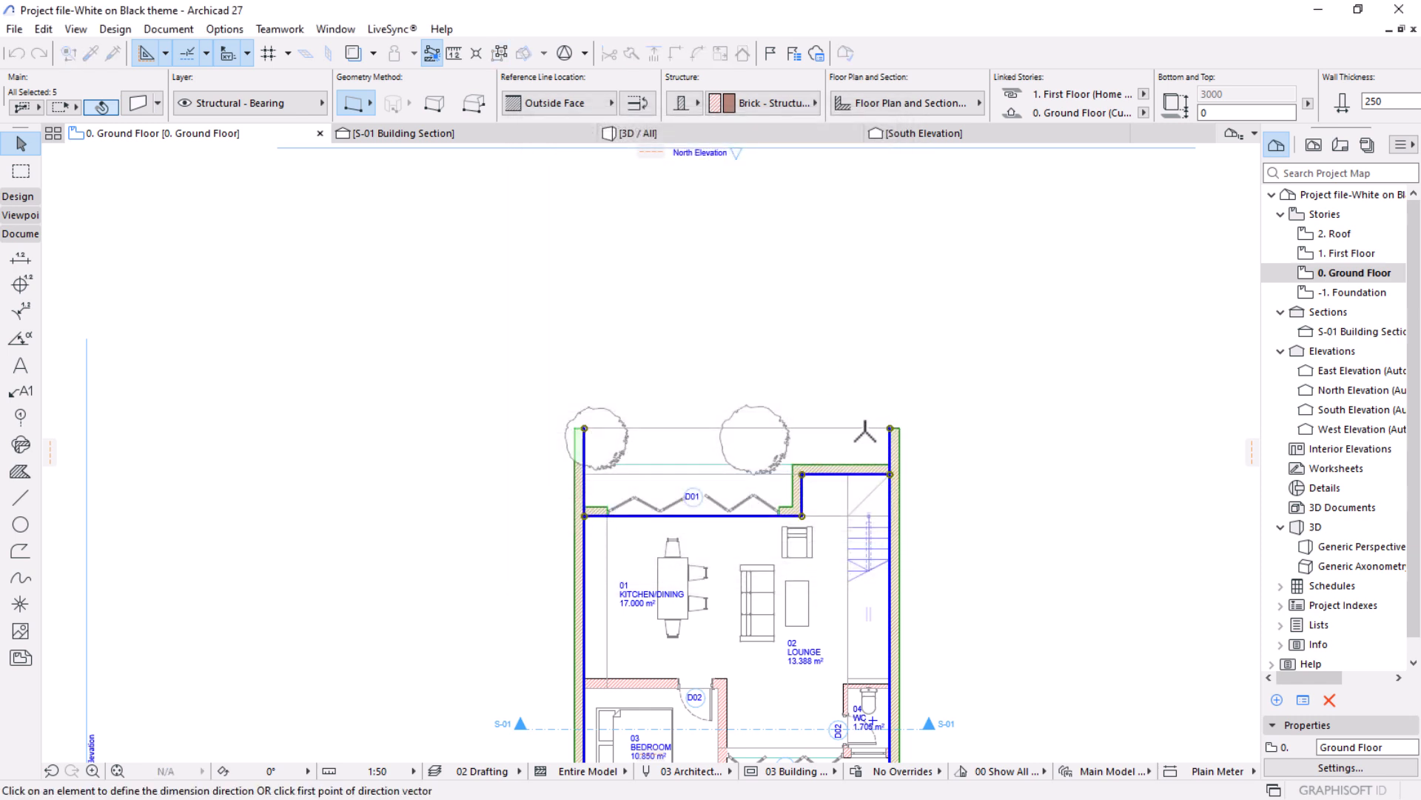
pyautogui.click(891, 428)
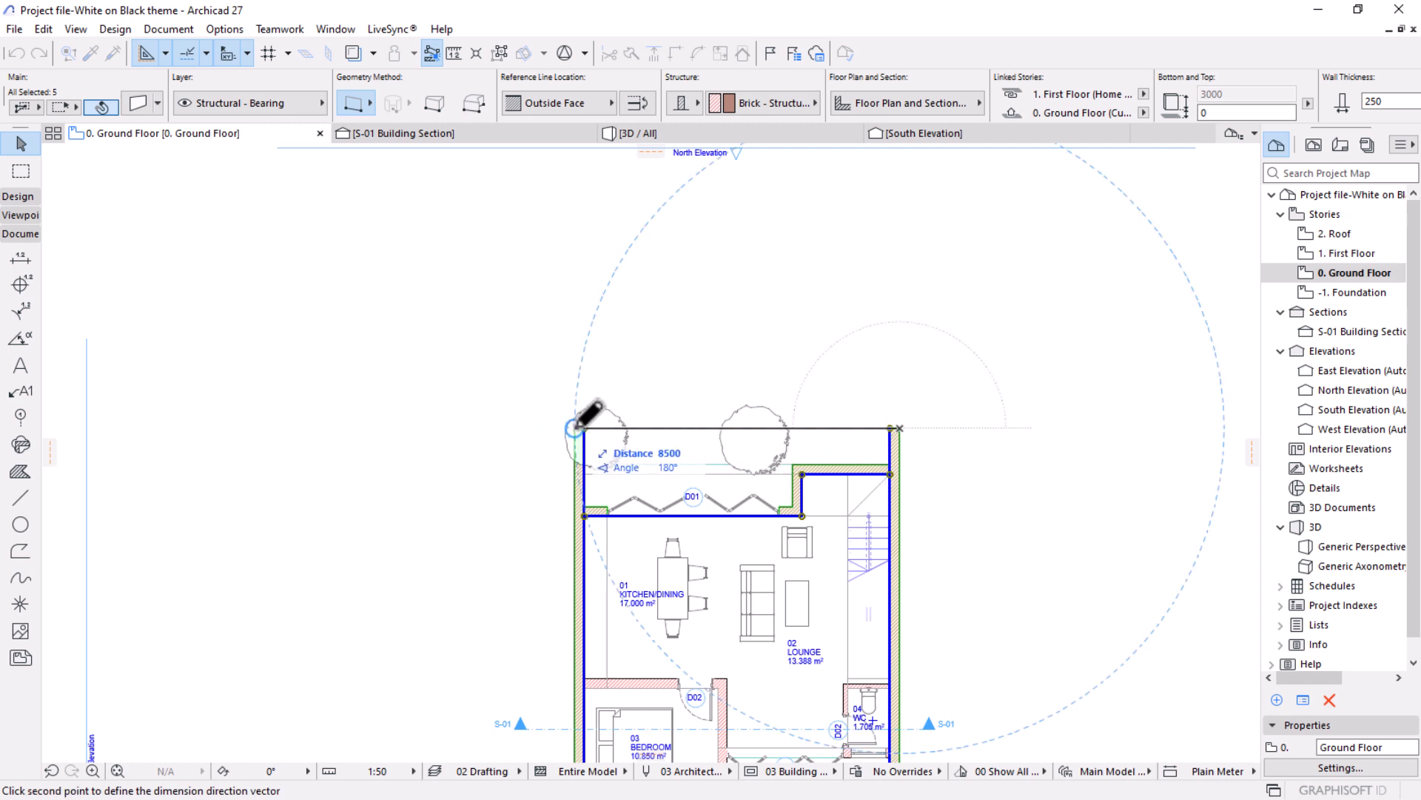
pyautogui.click(576, 428)
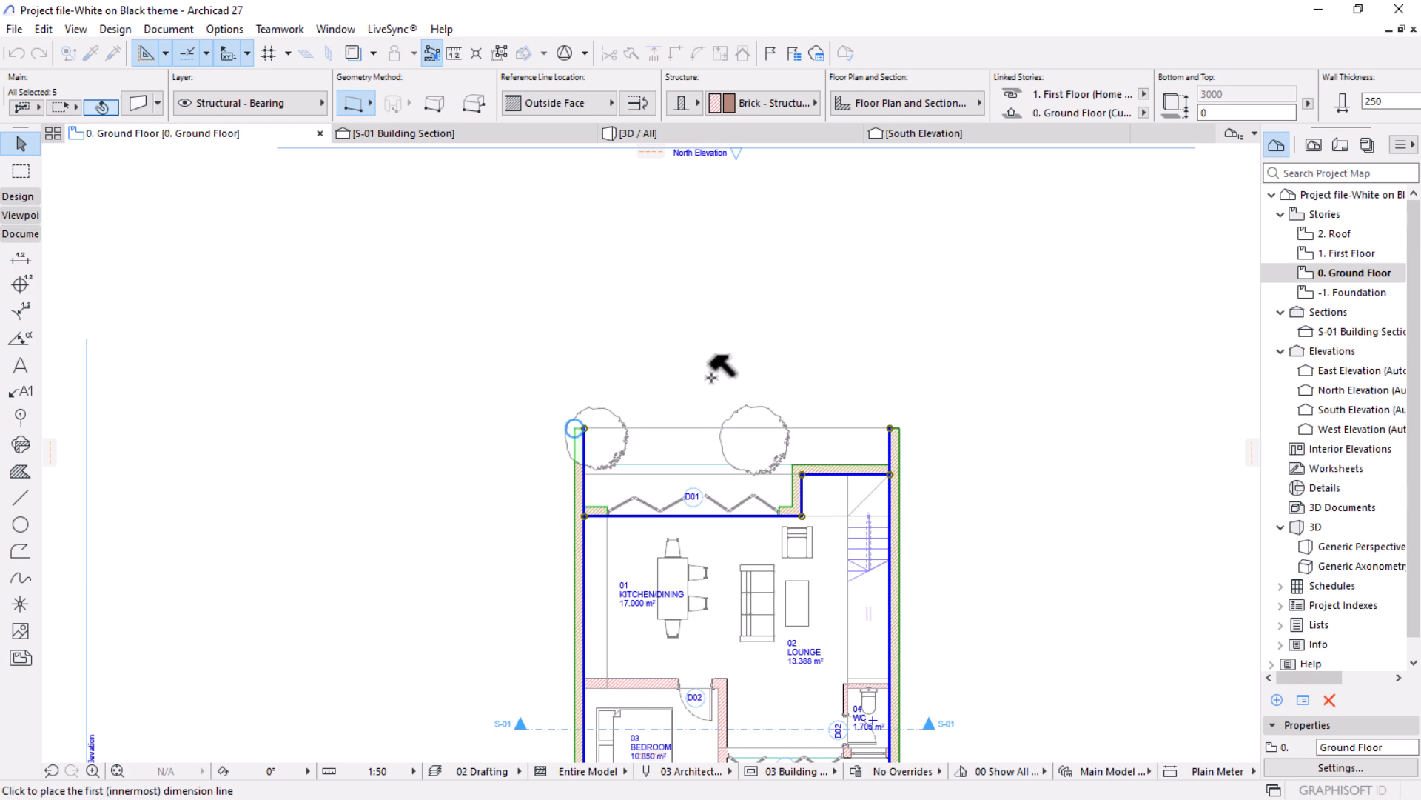
pyautogui.scroll(4, 707, 379)
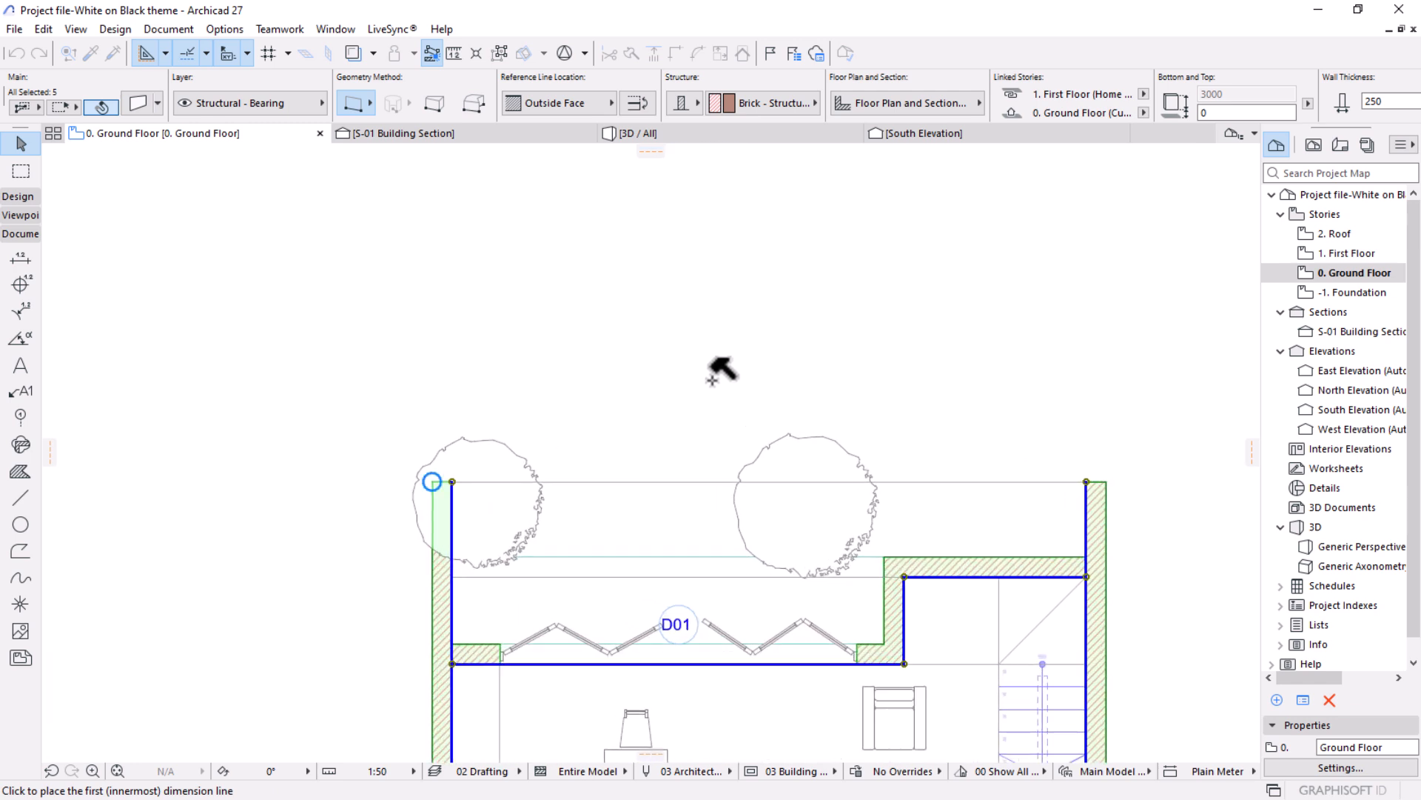
pyautogui.click(731, 390)
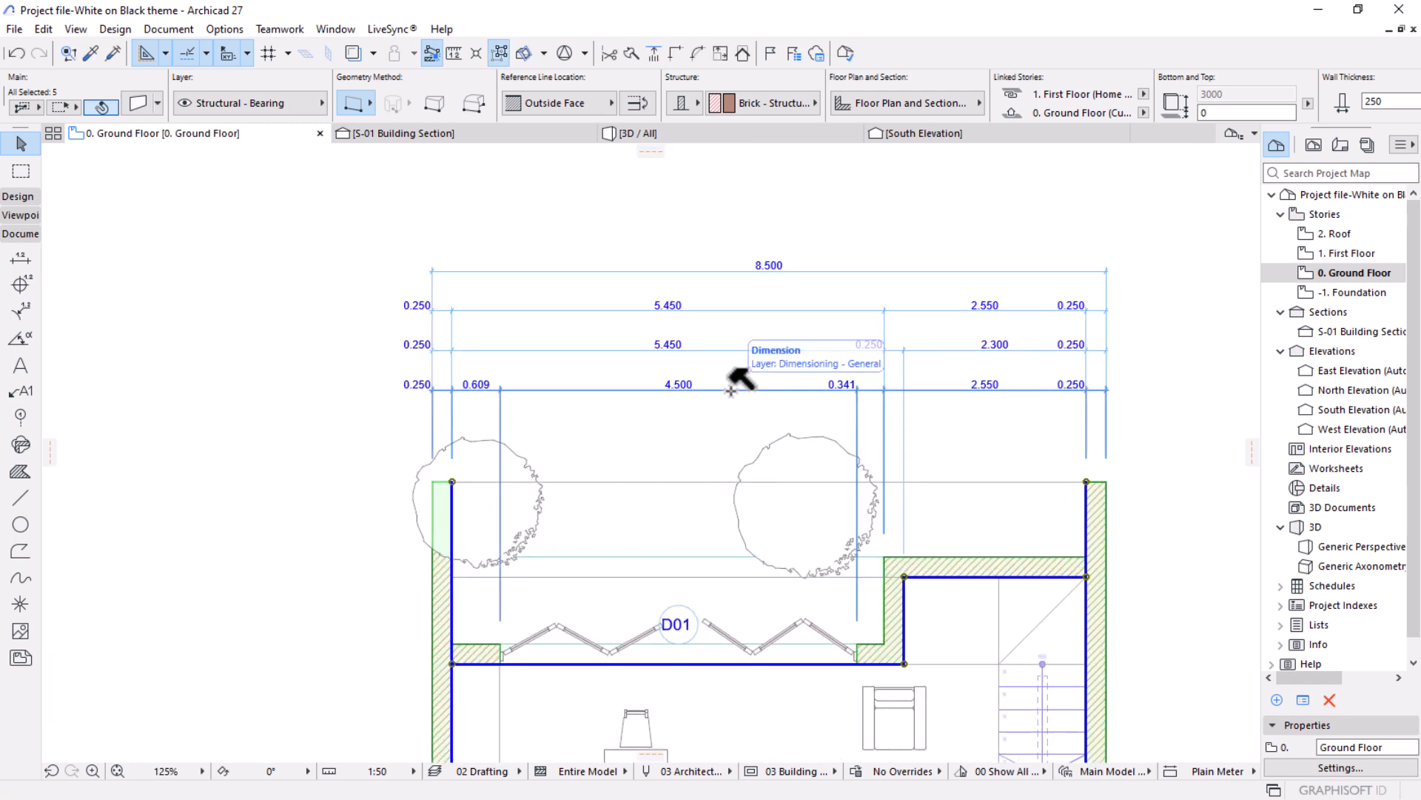
# Replace the selection with the left side wall, the kitchen's folding-door wall, the bedroom's upper and lower walls, and the left wall beside the cars.
pyautogui.scroll(-3, 783, 215)
pyautogui.scroll(-4, 755, 259)
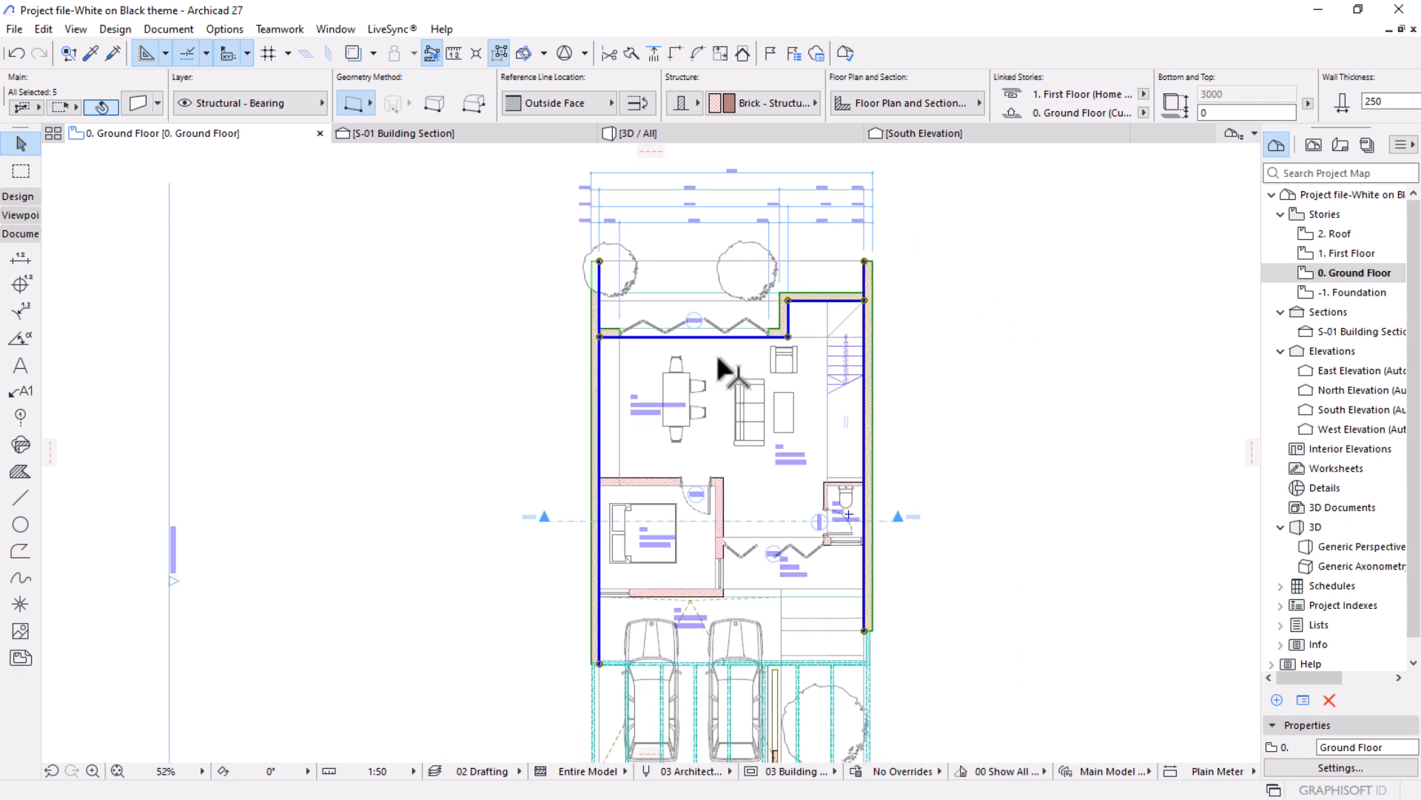
pyautogui.click(611, 394)
pyautogui.click(604, 375)
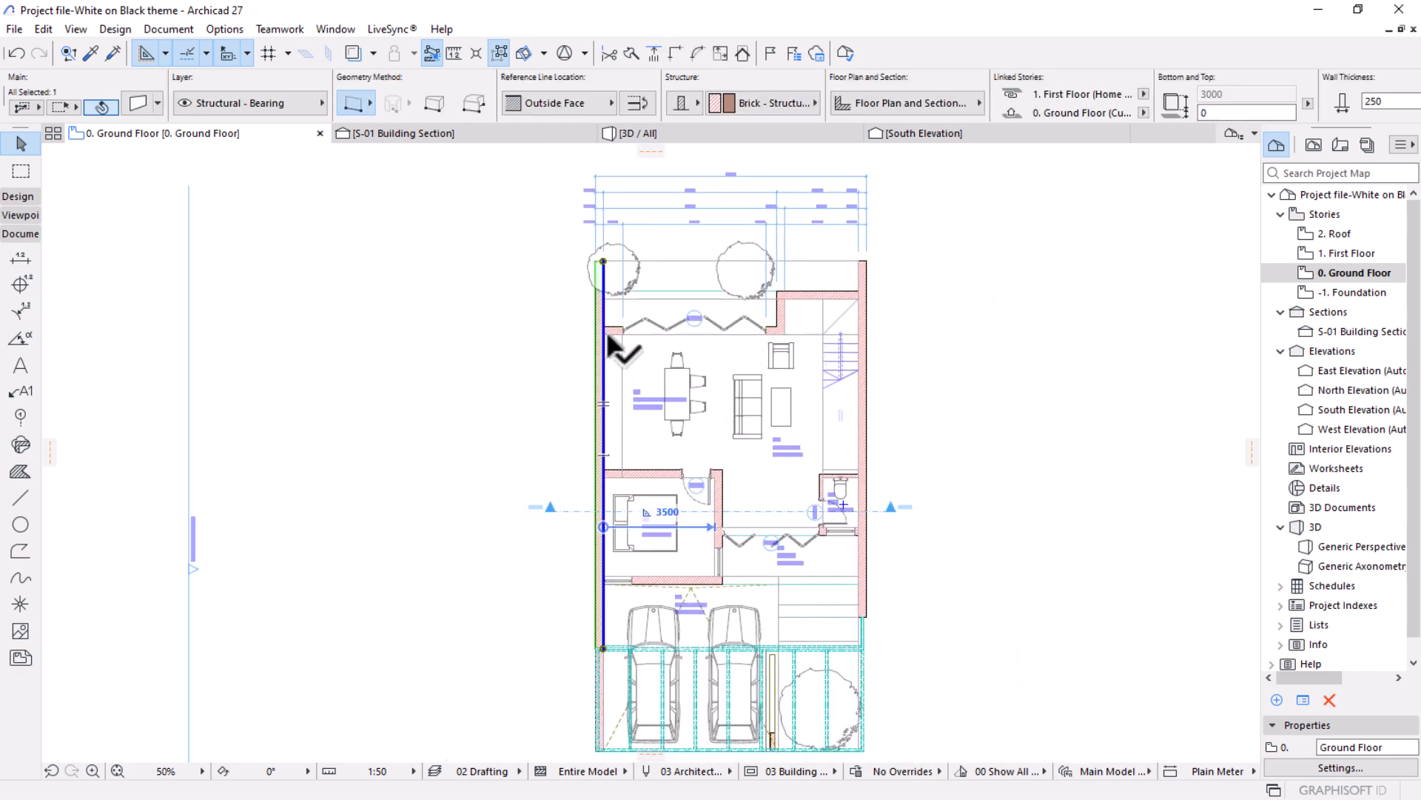
pyautogui.keyDown('shift'); pyautogui.click(613, 333); pyautogui.keyUp('shift')
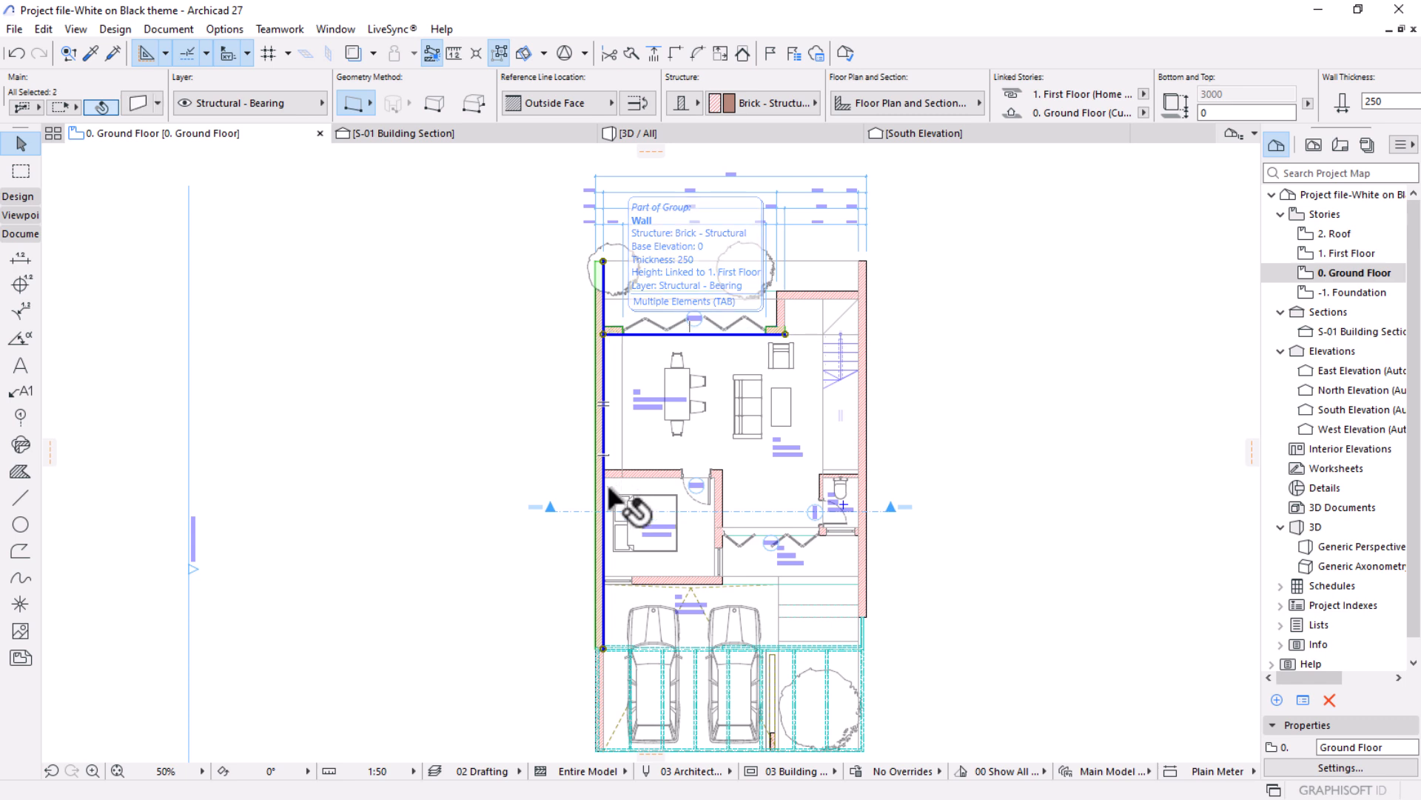
pyautogui.keyDown('shift'); pyautogui.click(629, 476); pyautogui.keyUp('shift')
pyautogui.keyDown('shift'); pyautogui.click(649, 578); pyautogui.keyUp('shift')
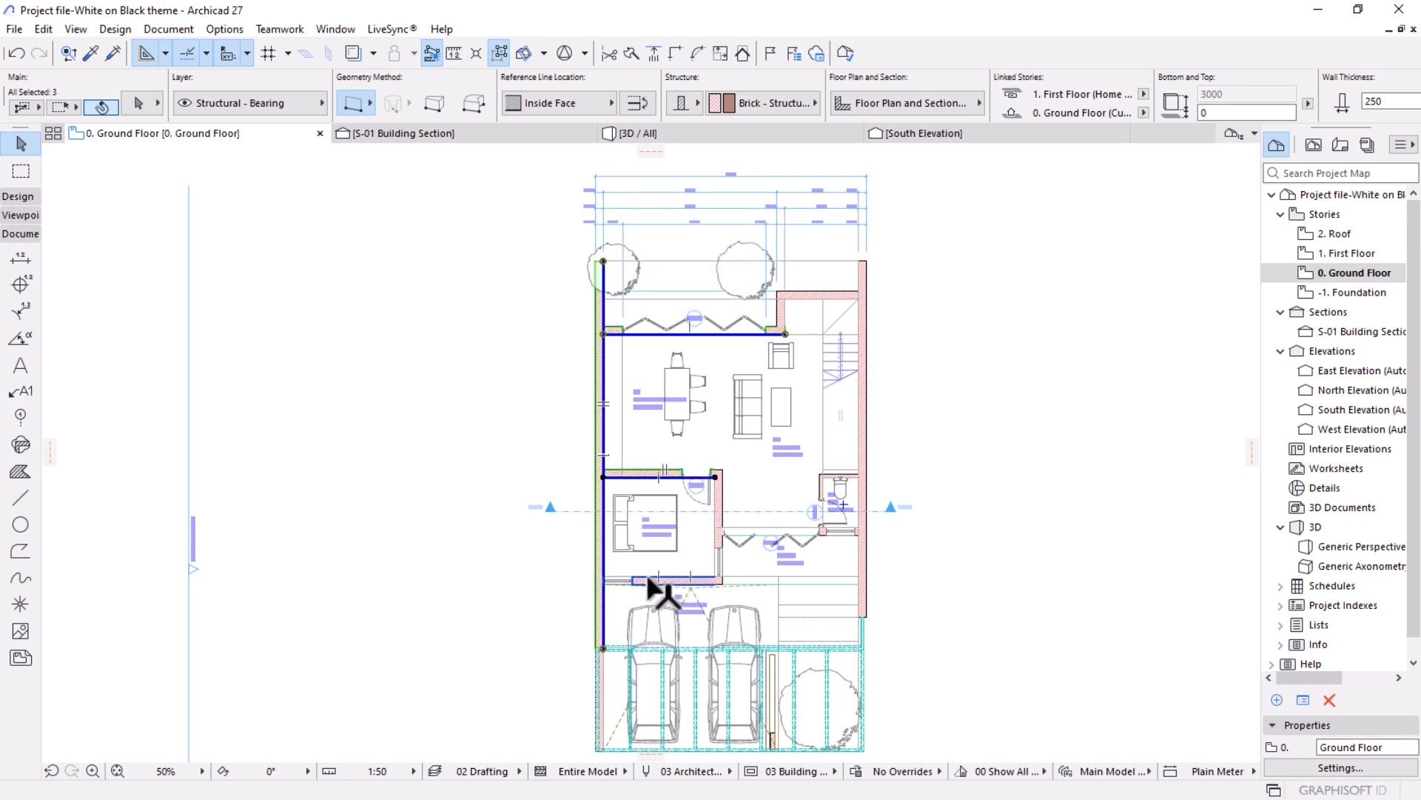
pyautogui.keyDown('shift'); pyautogui.click(601, 737); pyautogui.keyUp('shift')
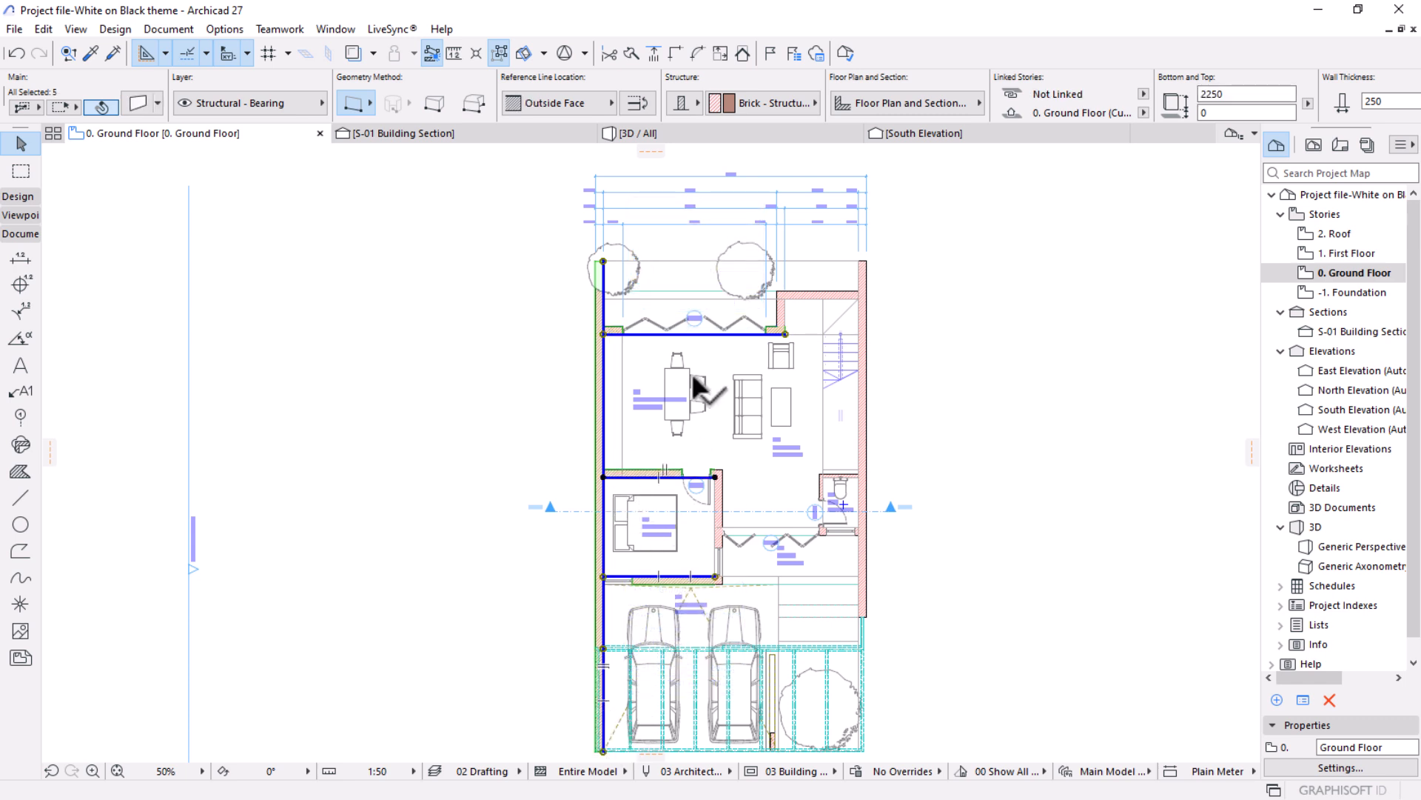
# Add automatic exterior dimensions to the selected walls, aligned along the left side wall, with the chains placed outside it.
pyautogui.click(167, 31)
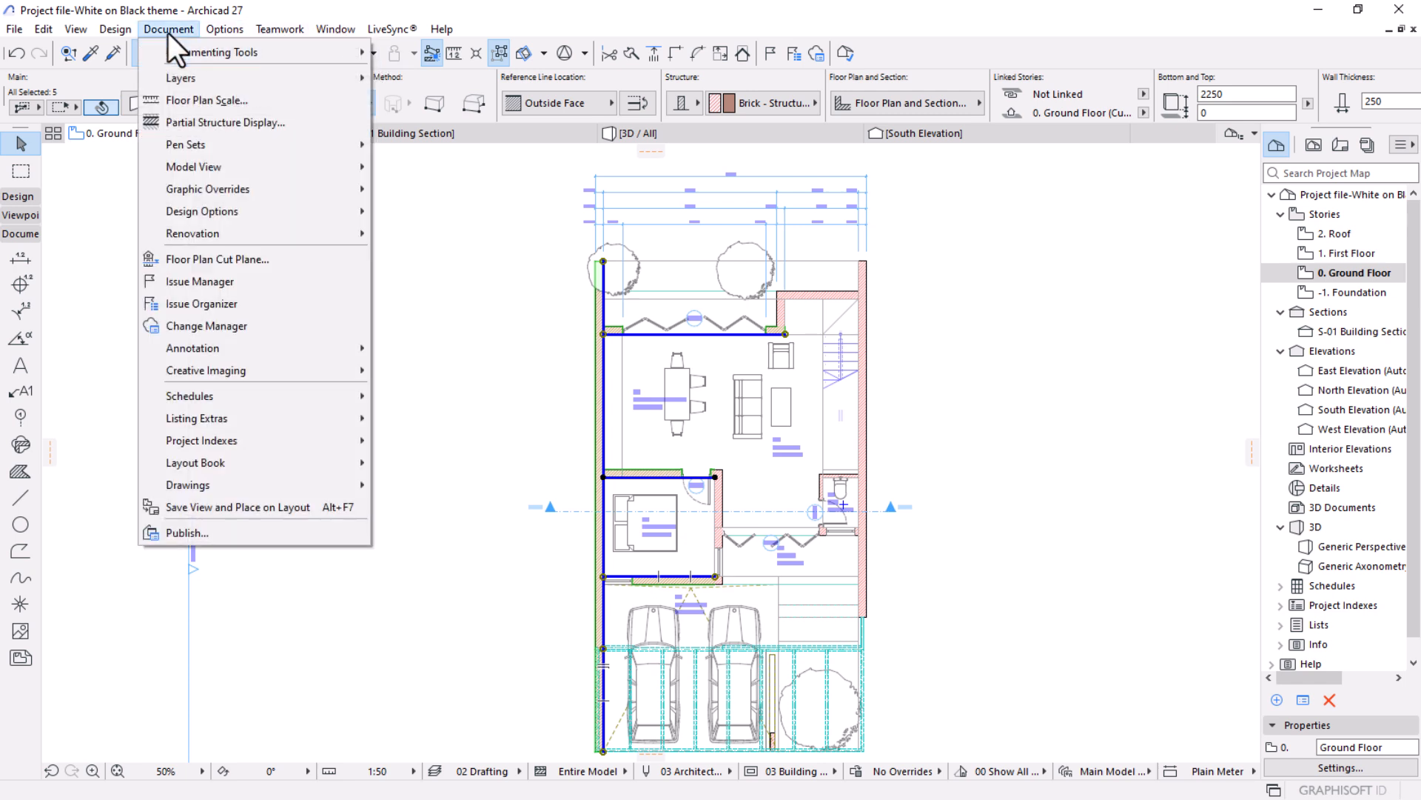
pyautogui.moveTo(181, 371)
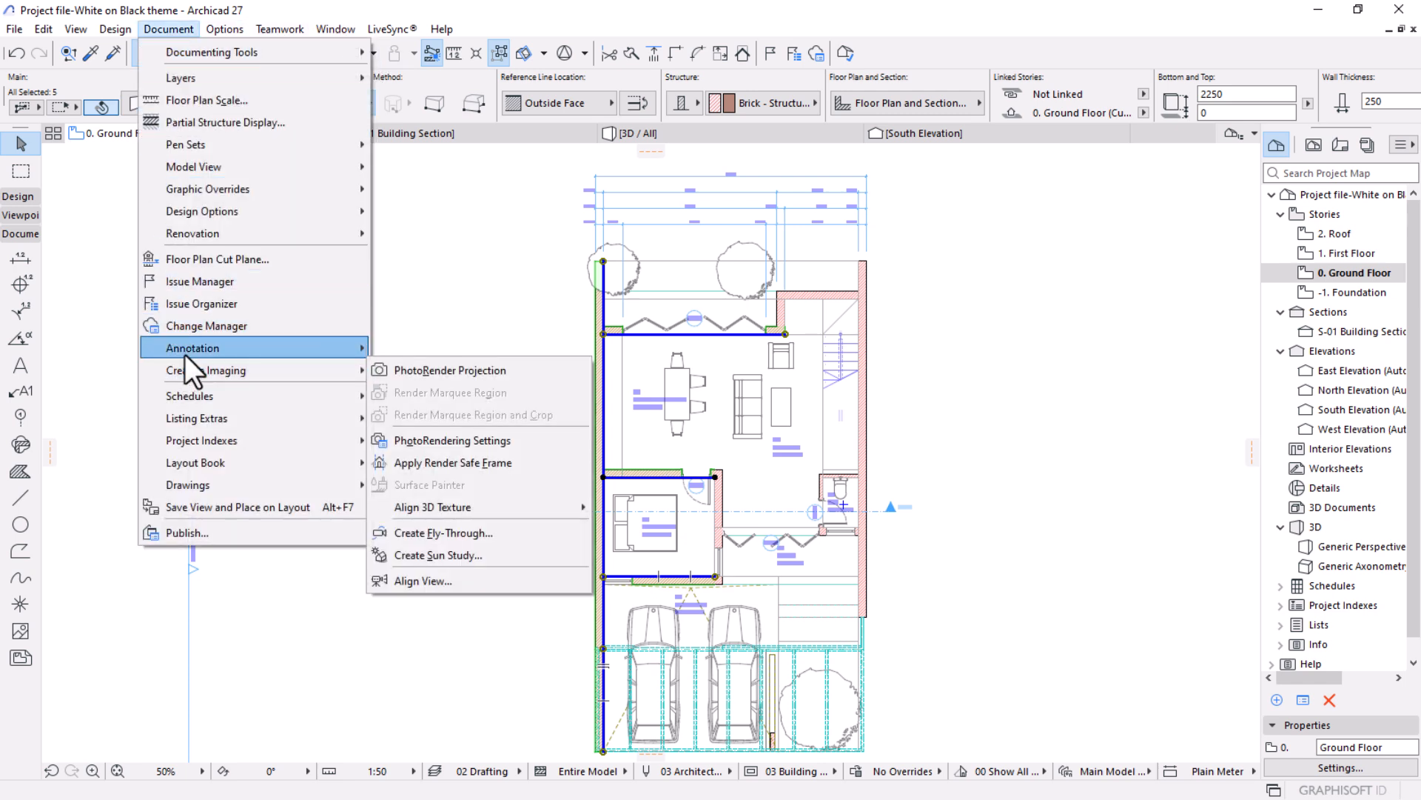
pyautogui.moveTo(317, 347)
pyautogui.moveTo(438, 395)
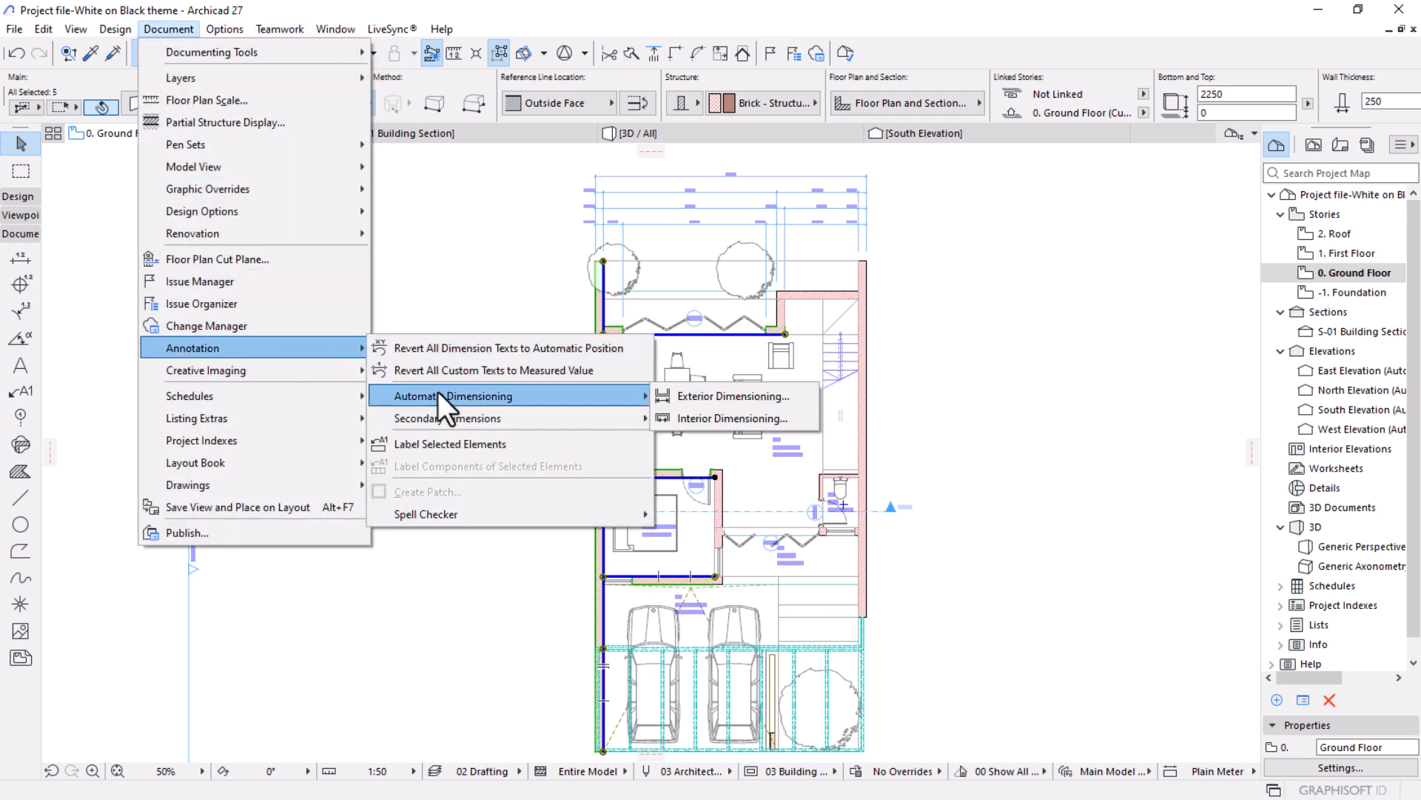
pyautogui.click(687, 394)
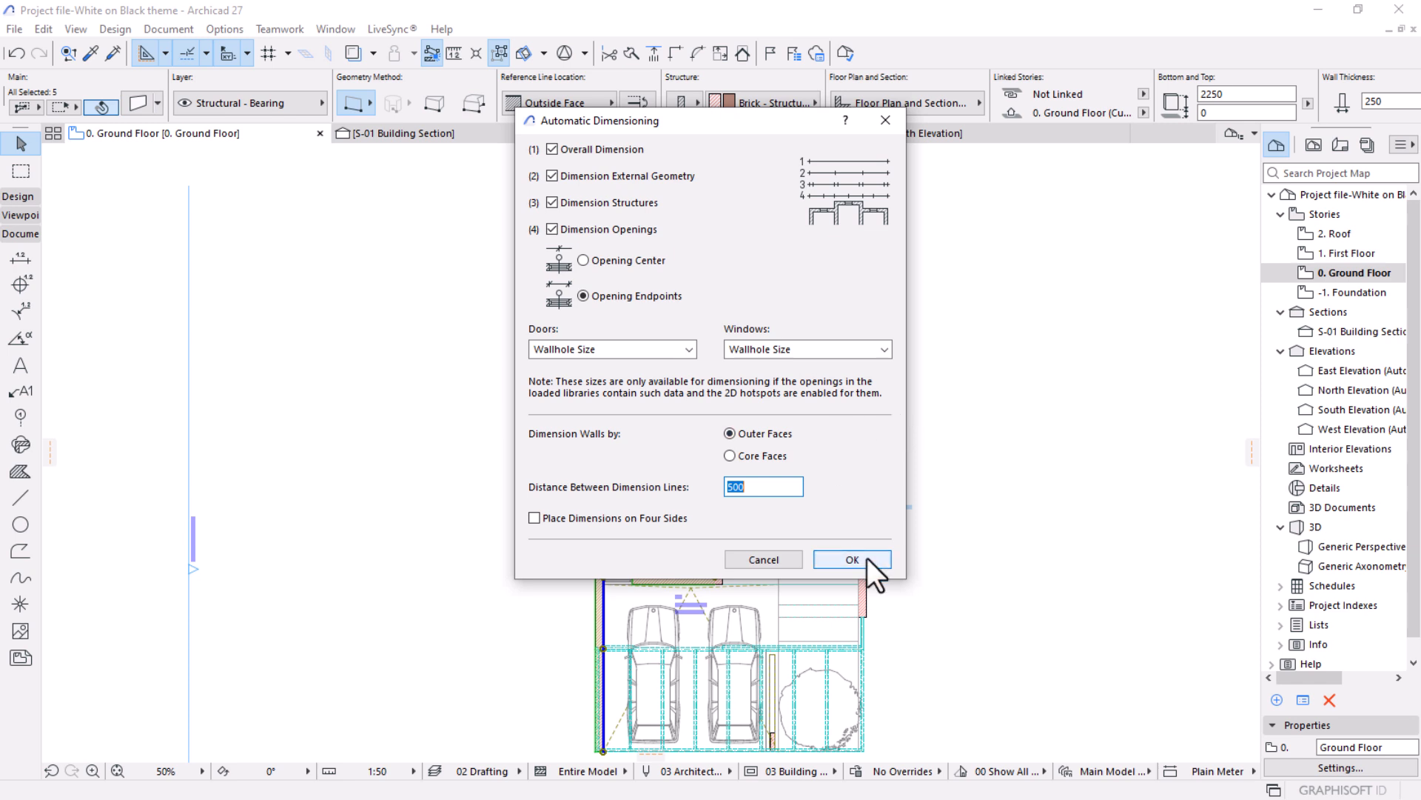
pyautogui.press('Return')
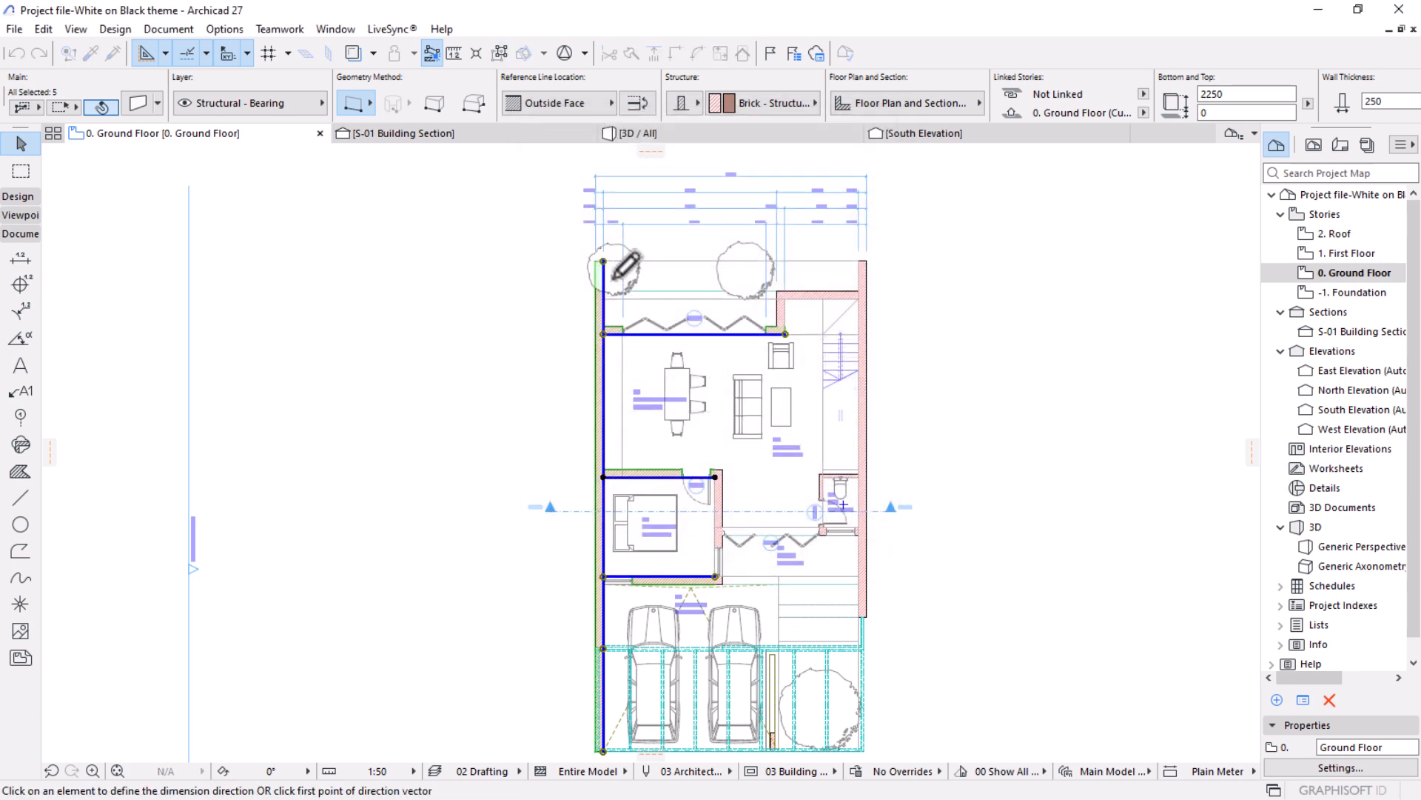
pyautogui.click(603, 261)
pyautogui.click(611, 744)
pyautogui.click(540, 443)
pyautogui.scroll(-3, 771, 397)
pyautogui.scroll(2, 752, 363)
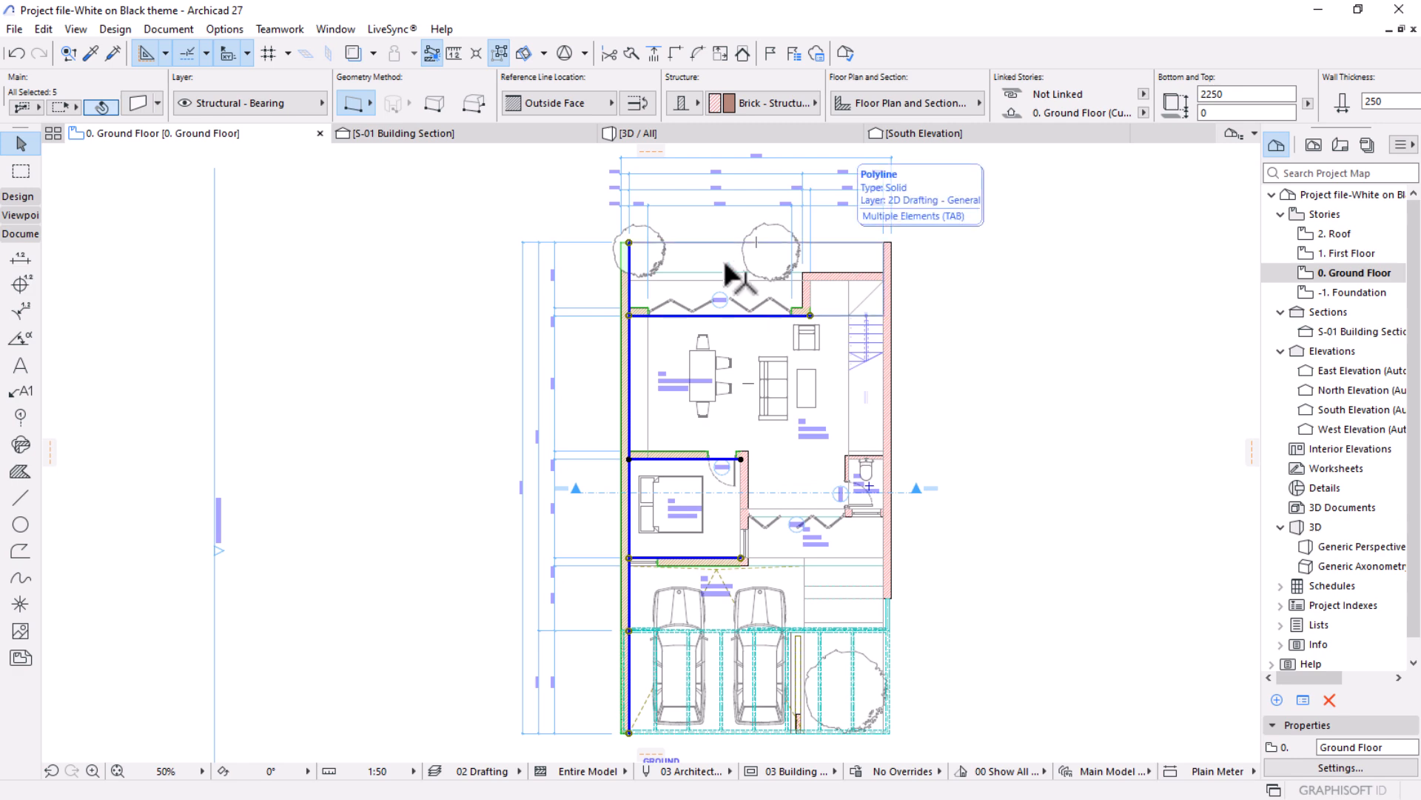
pyautogui.scroll(3, 625, 254)
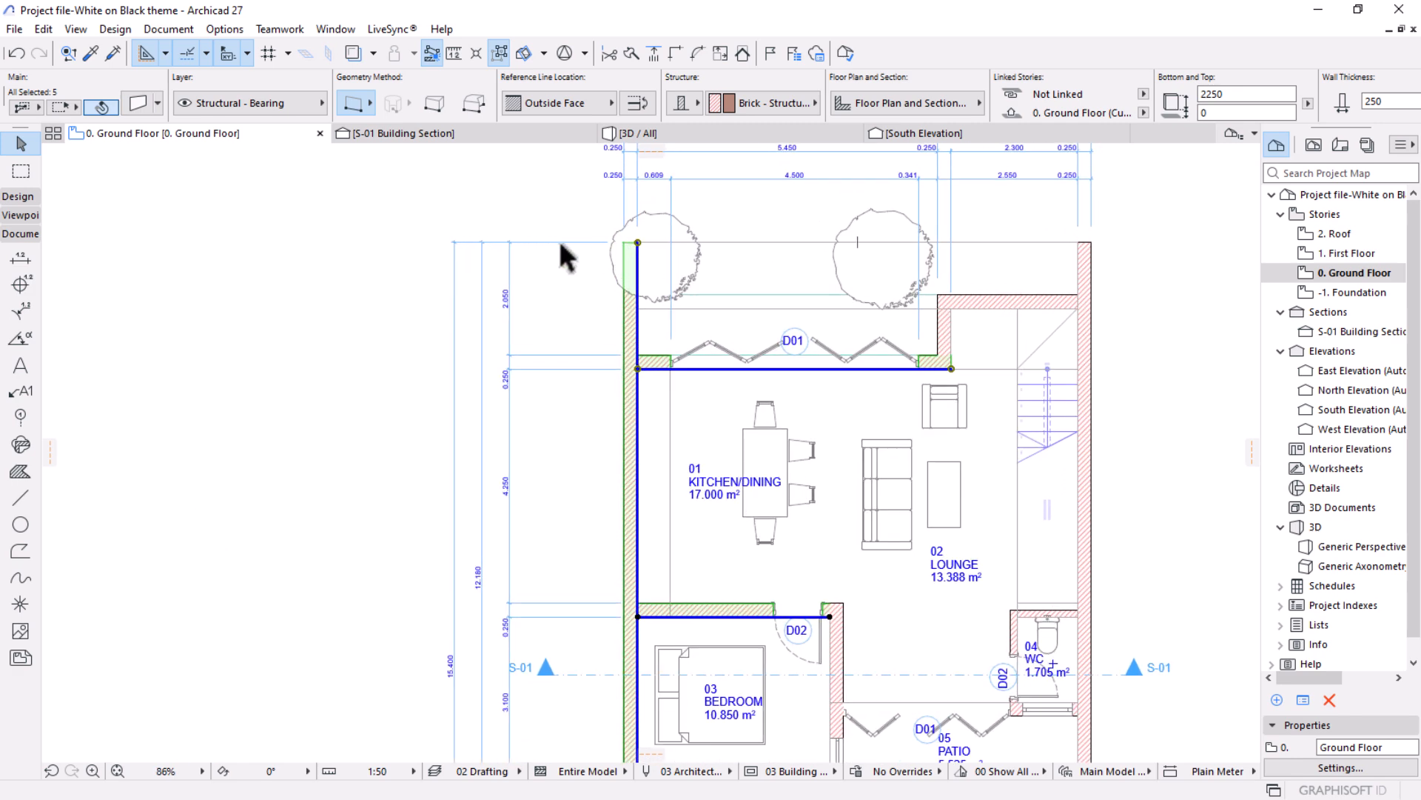
pyautogui.click(20, 259)
pyautogui.hotkey('ctrl', 'a')
pyautogui.scroll(-2, 792, 104)
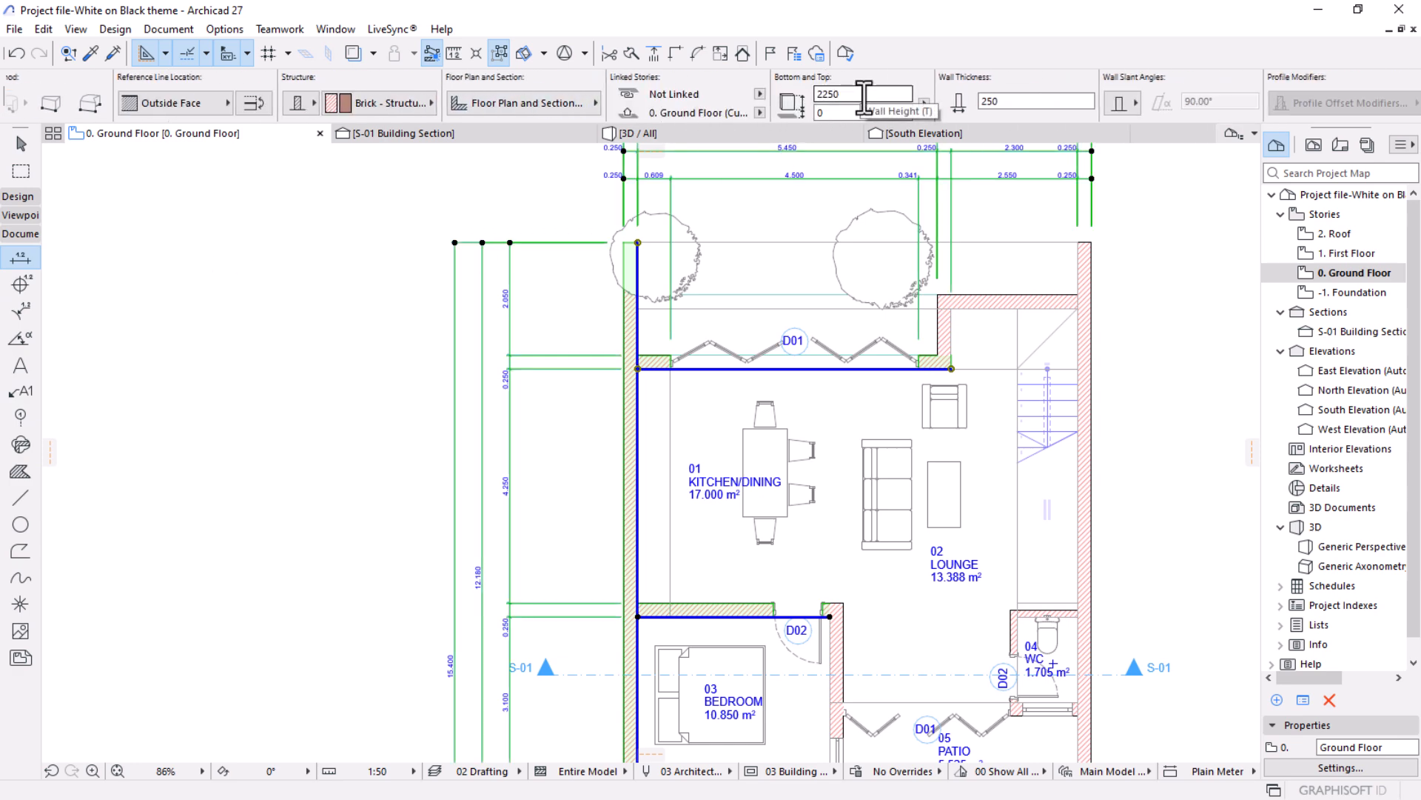
pyautogui.press('Escape')
pyautogui.press('Escape')
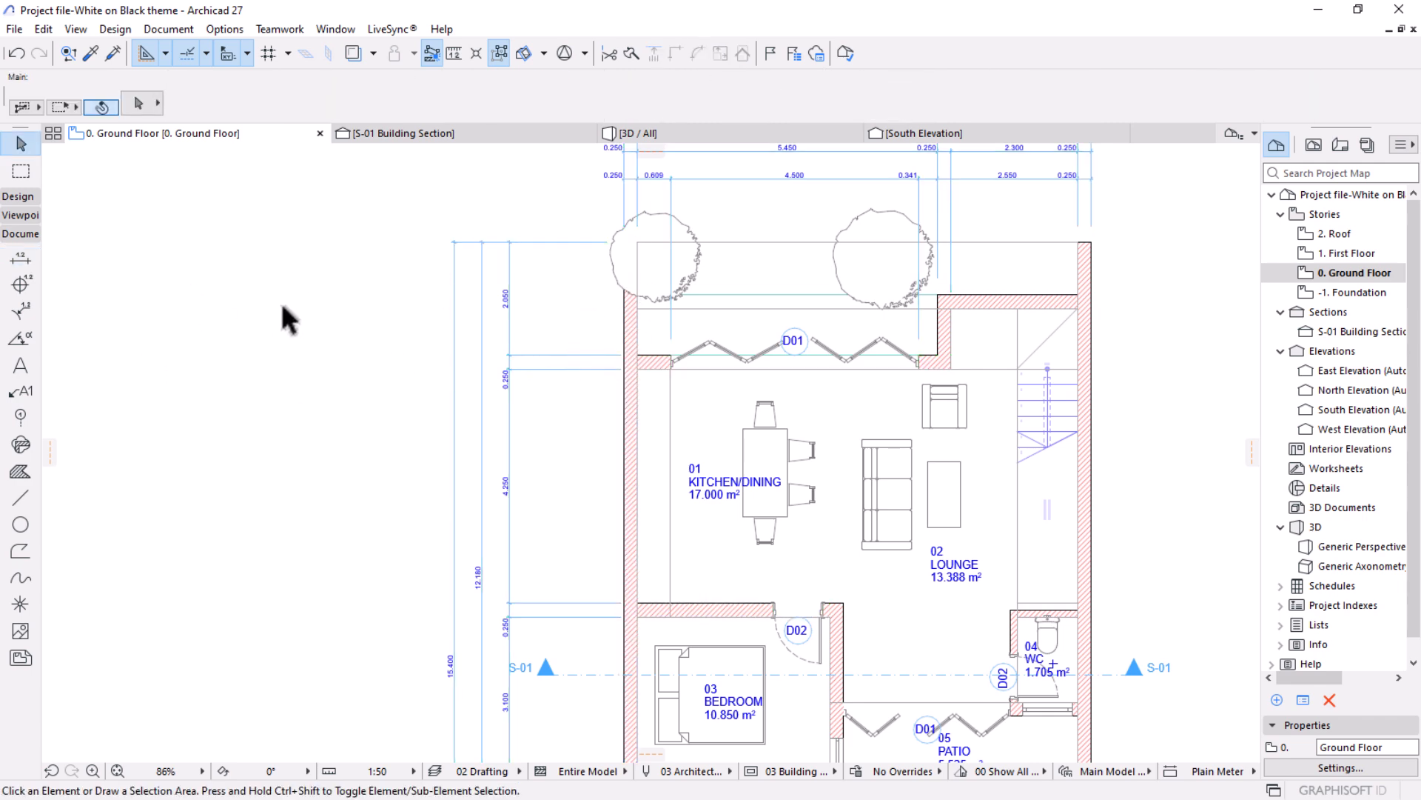
# Set the font size of all linear dimensions on the floor plan to 3 mm and clear the selection.
pyautogui.click(12, 259)
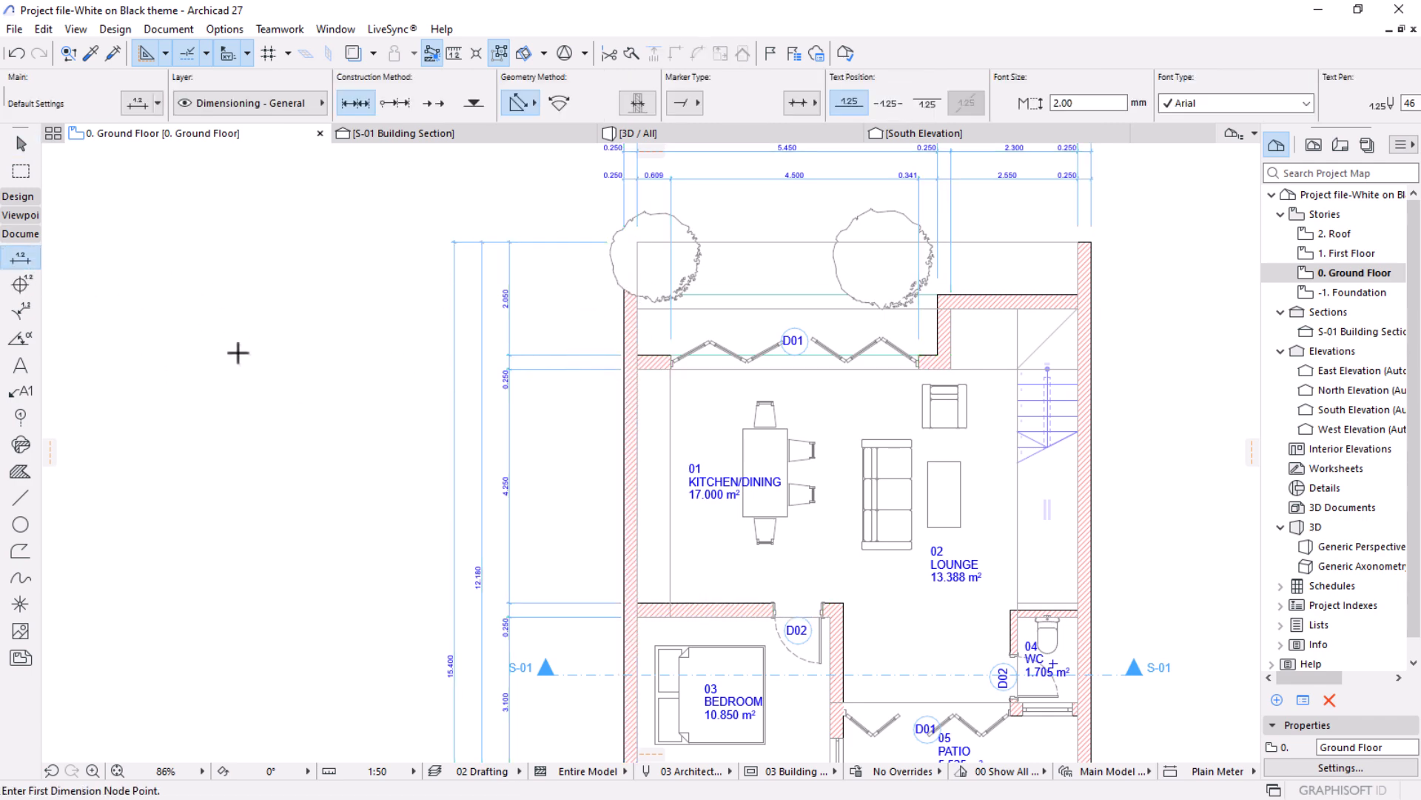
pyautogui.hotkey('ctrl', 'a')
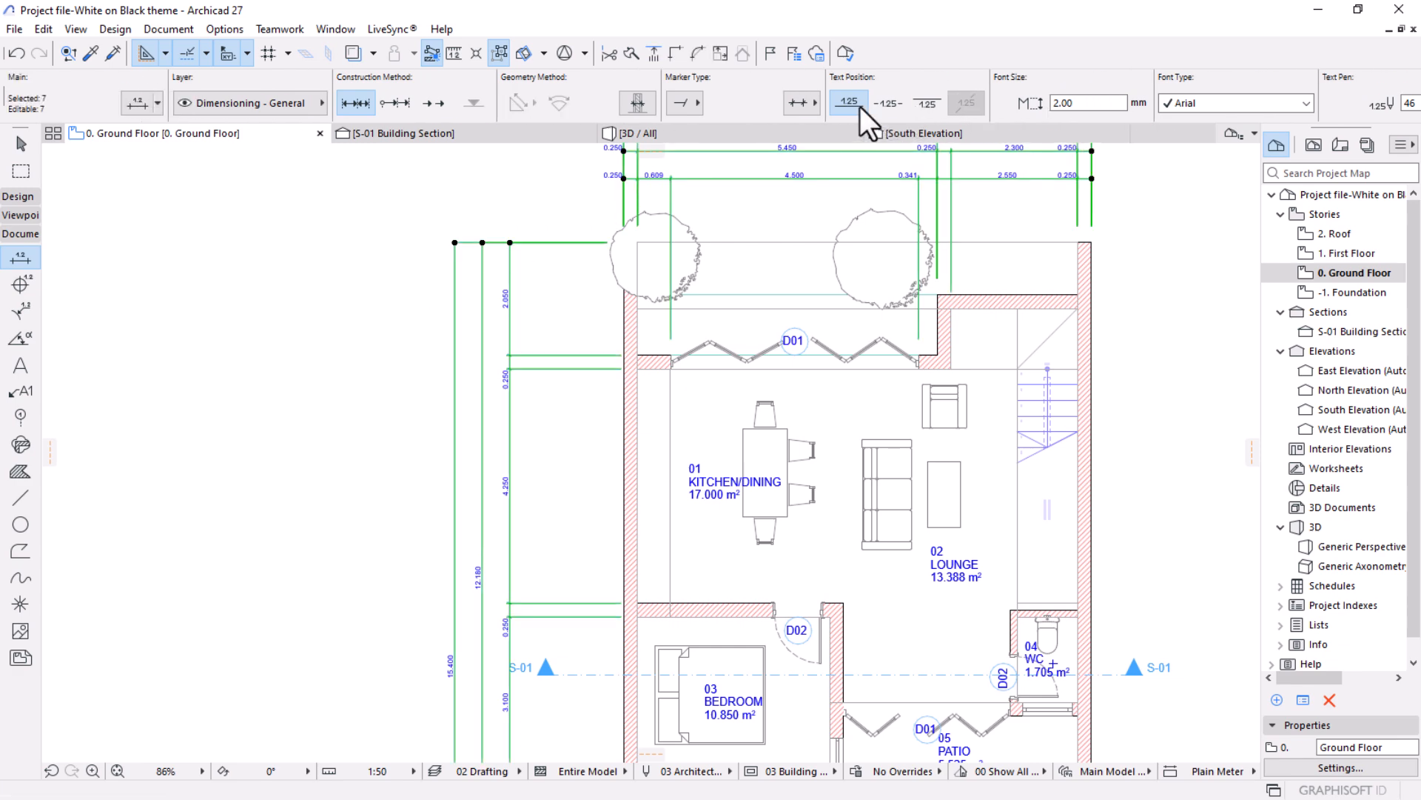
pyautogui.click(1081, 103)
pyautogui.write('3')
pyautogui.press('Return')
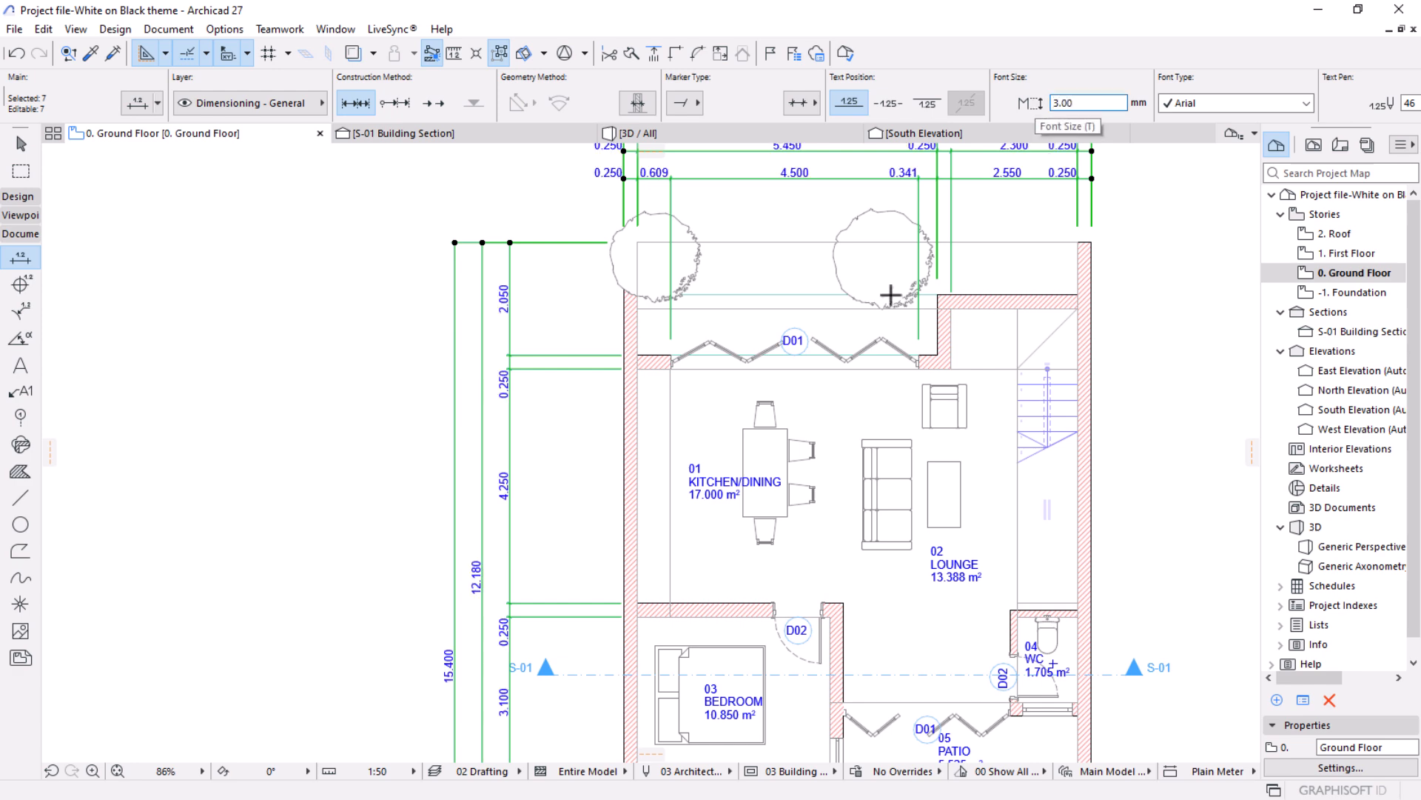
pyautogui.press('Escape')
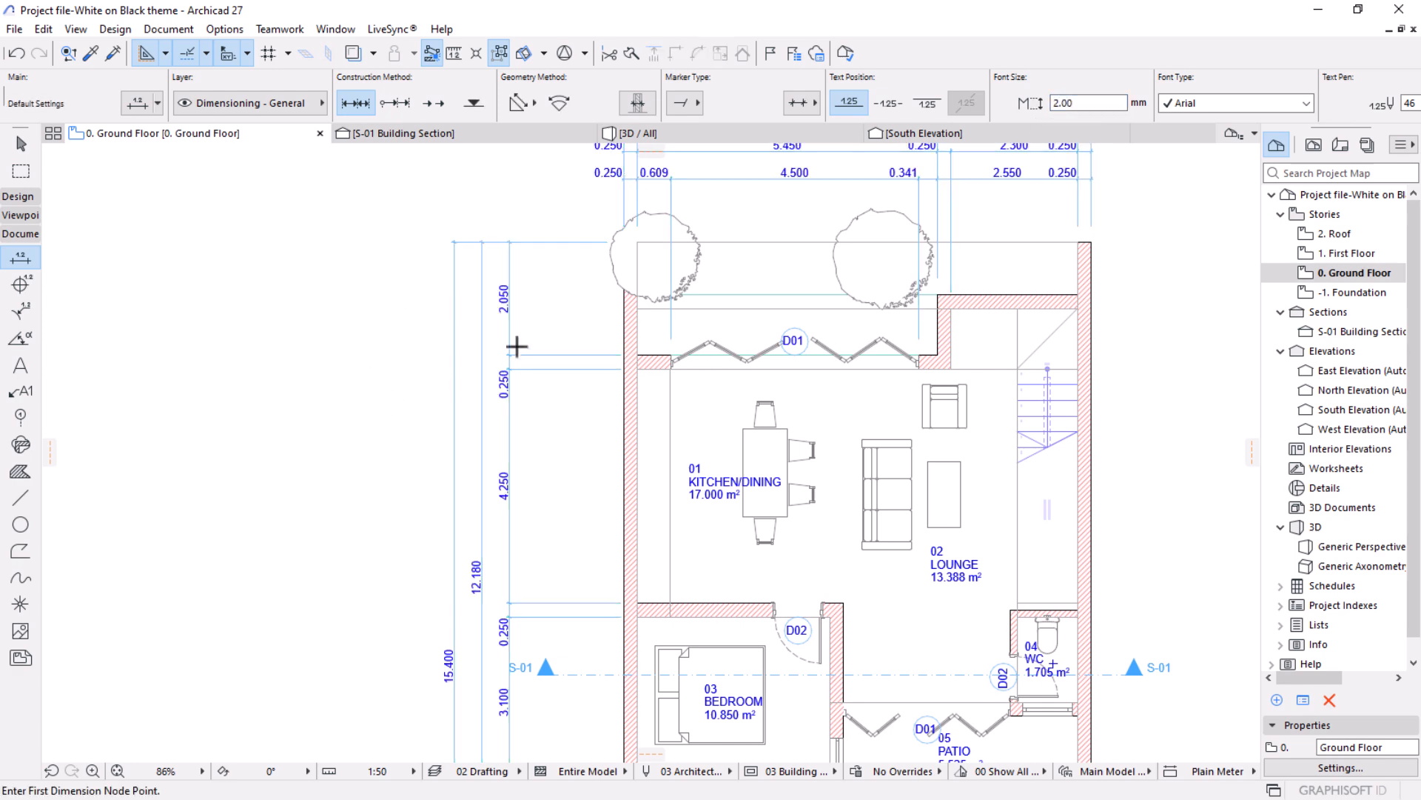
pyautogui.scroll(-1, 523, 347)
pyautogui.moveTo(624, 227); pyautogui.dragTo(621, 296, button='middle')
pyautogui.scroll(2, 621, 296)
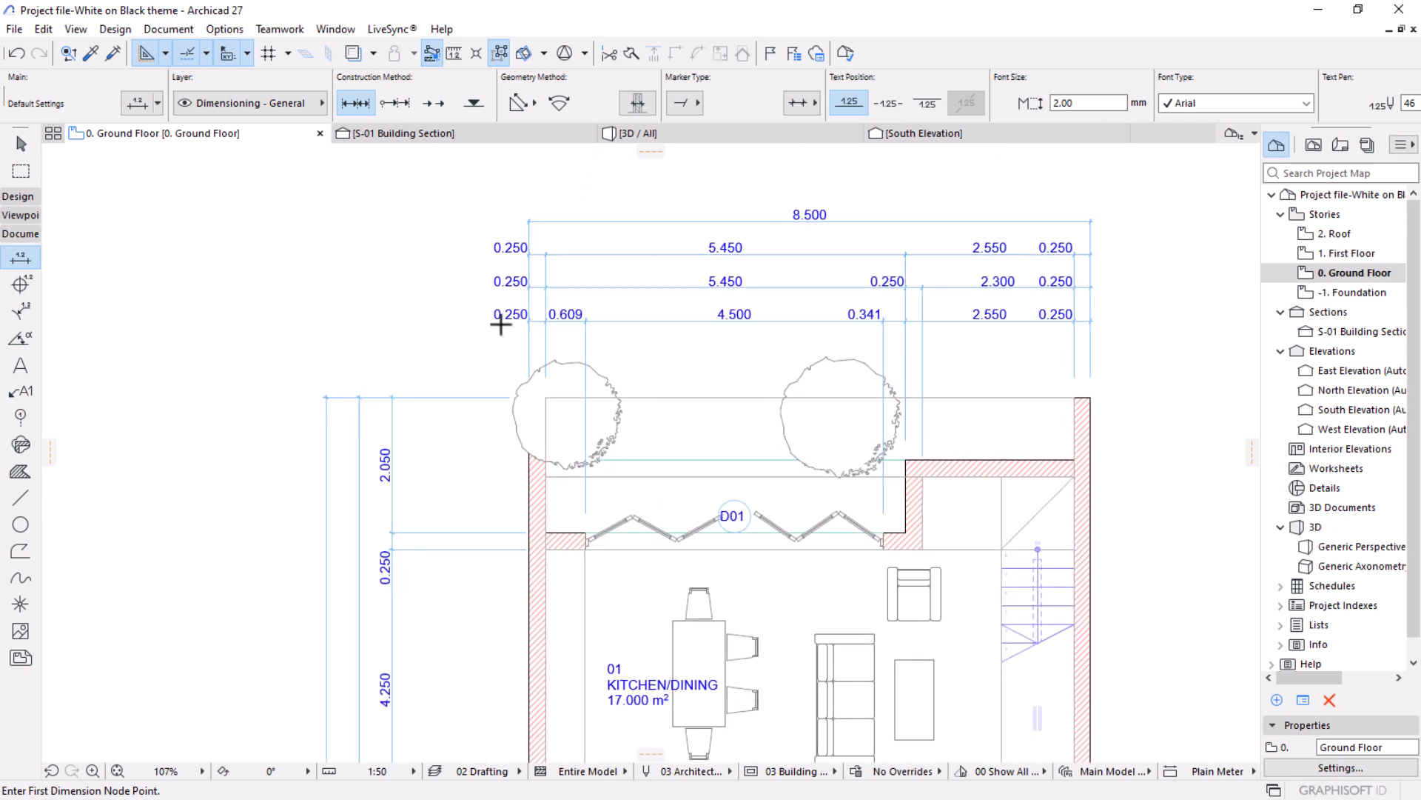
pyautogui.scroll(2, 503, 318)
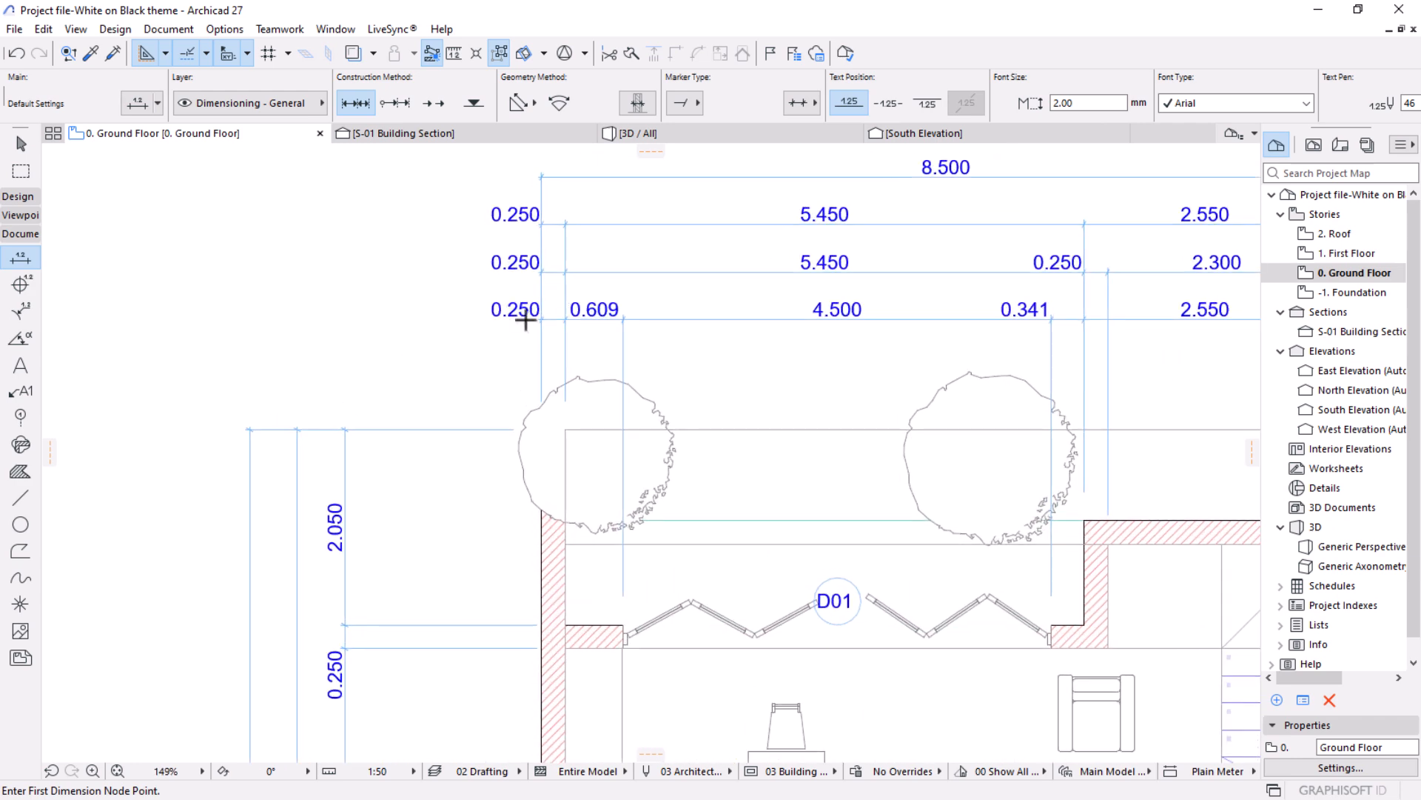
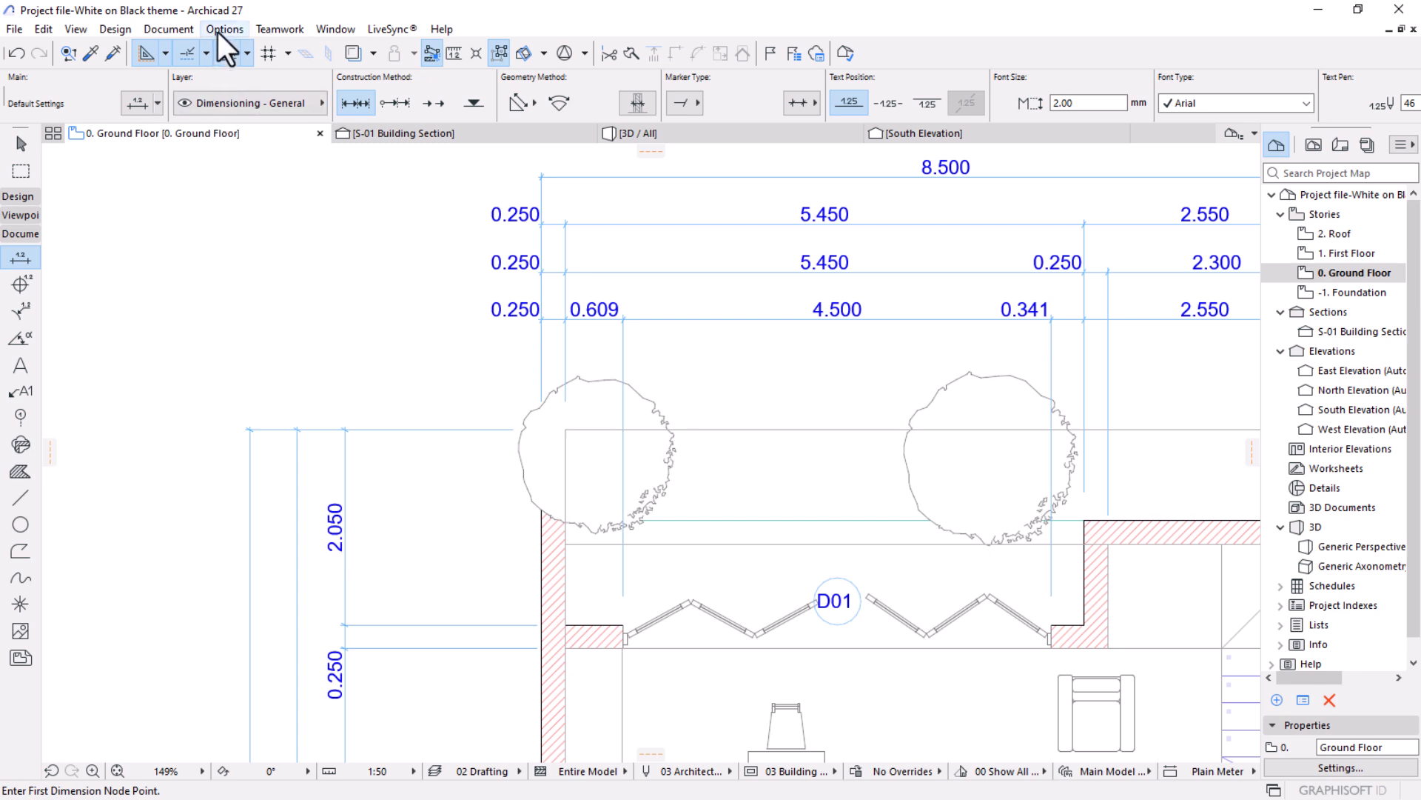
# Set the project's dimension standard to Plain Millimeter.
pyautogui.click(218, 33)
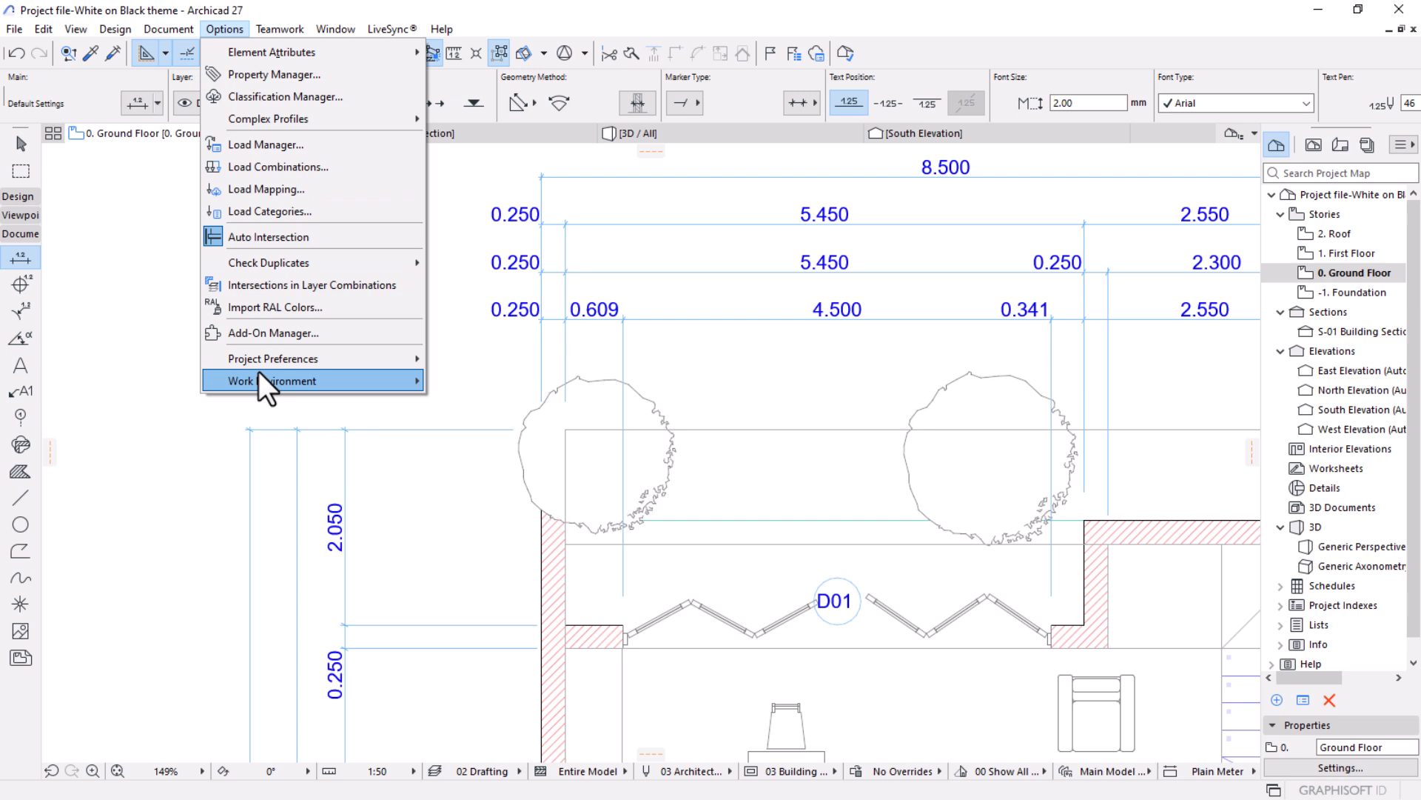
pyautogui.moveTo(259, 358)
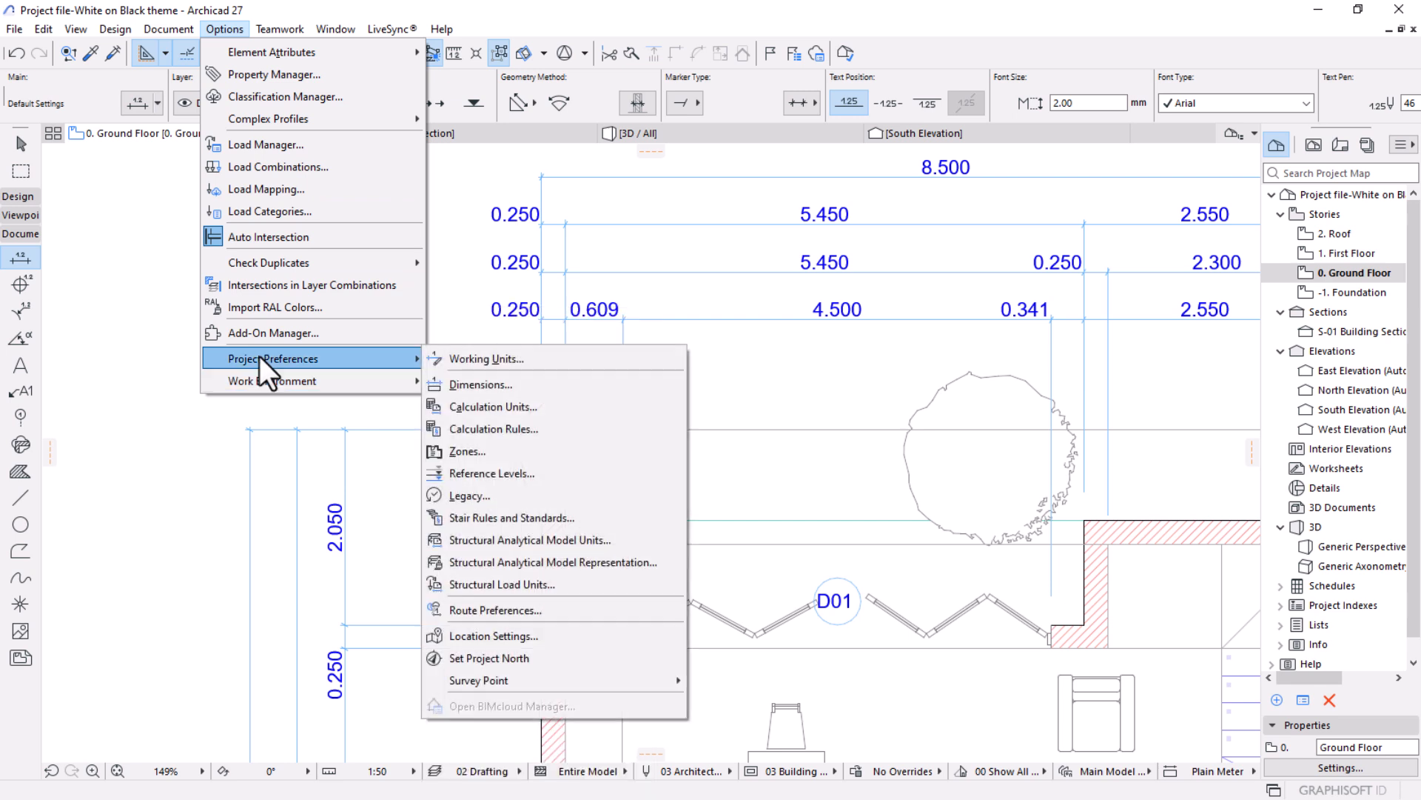
pyautogui.click(468, 379)
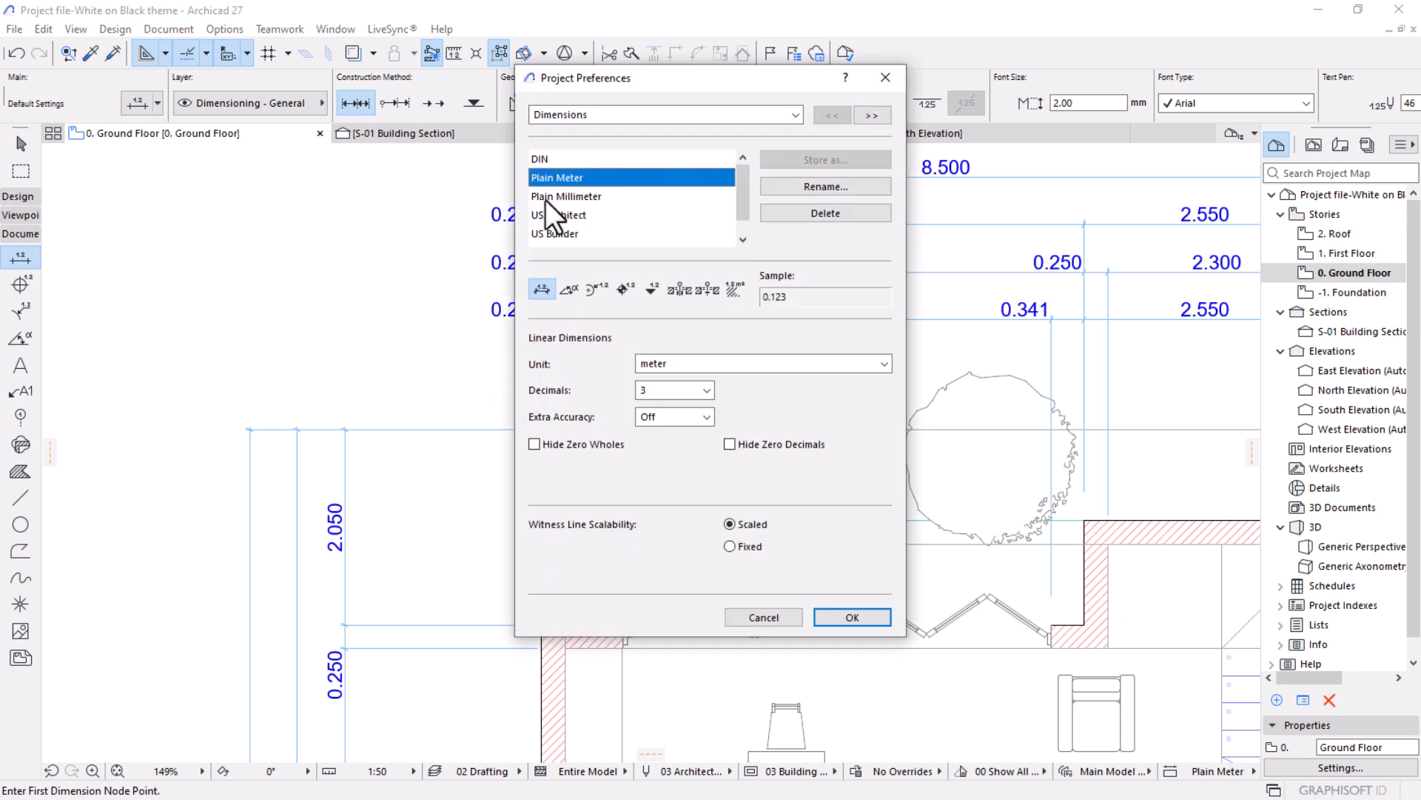
pyautogui.click(544, 200)
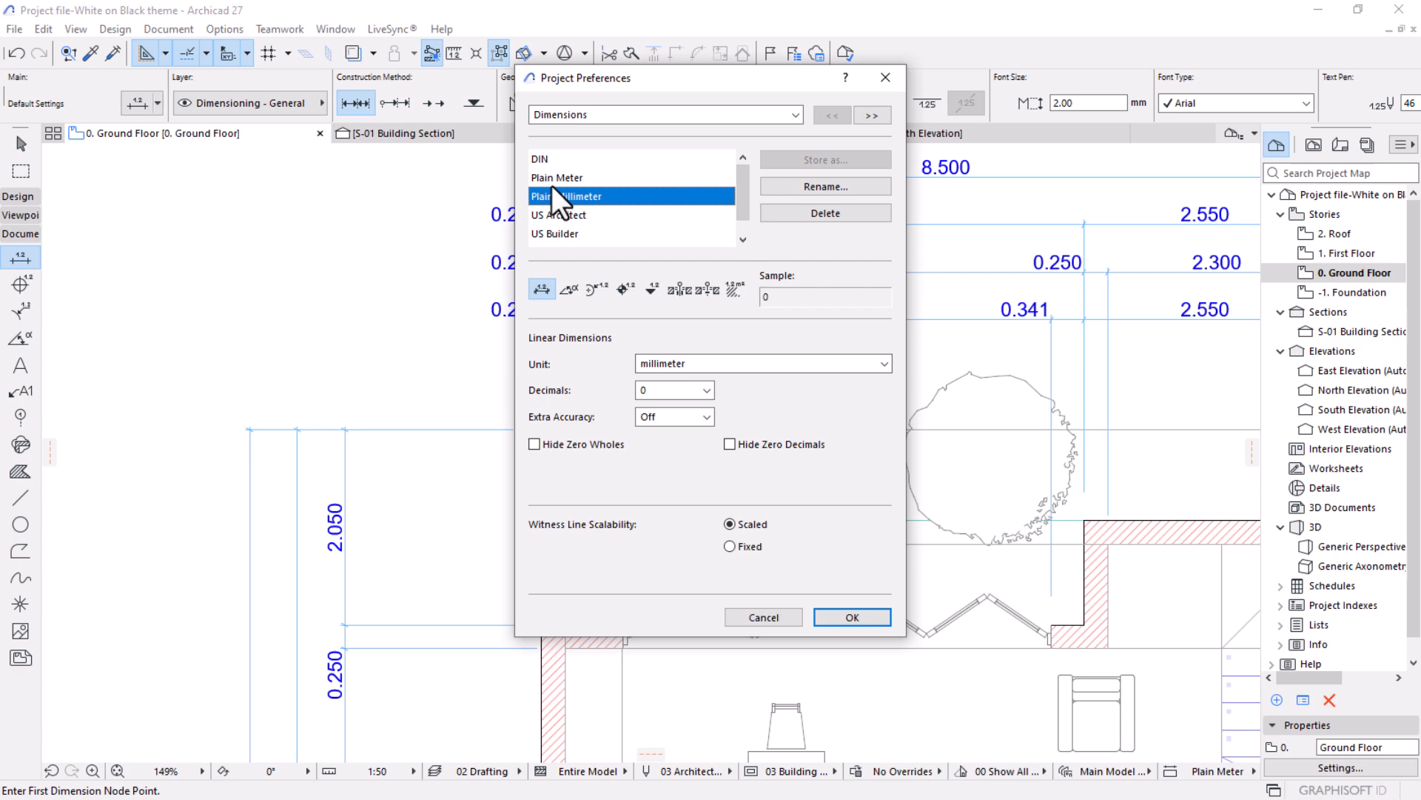
pyautogui.click(842, 616)
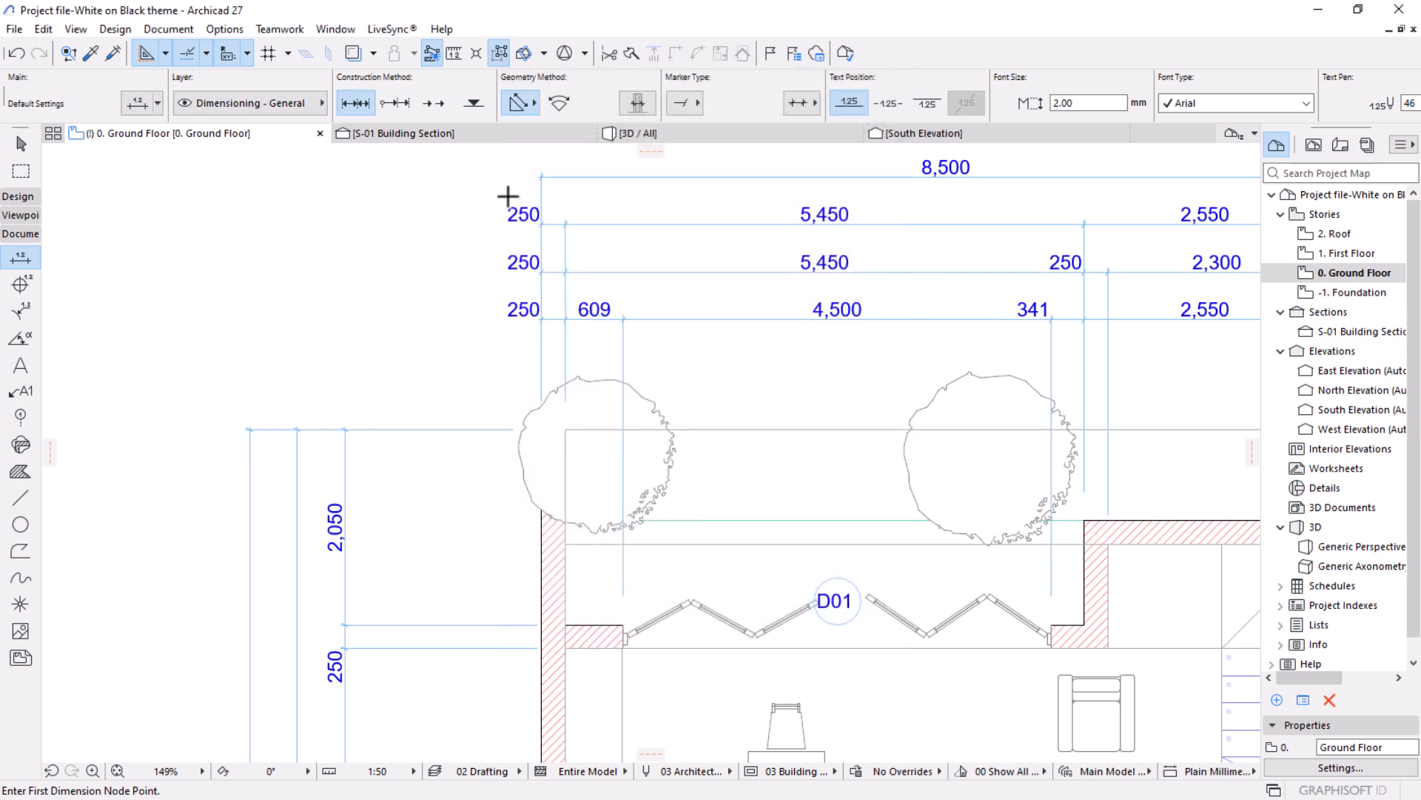
# Move the WC zone label up and to the right, clear of the D02 door label, and deselect it.
pyautogui.scroll(-6, 541, 242)
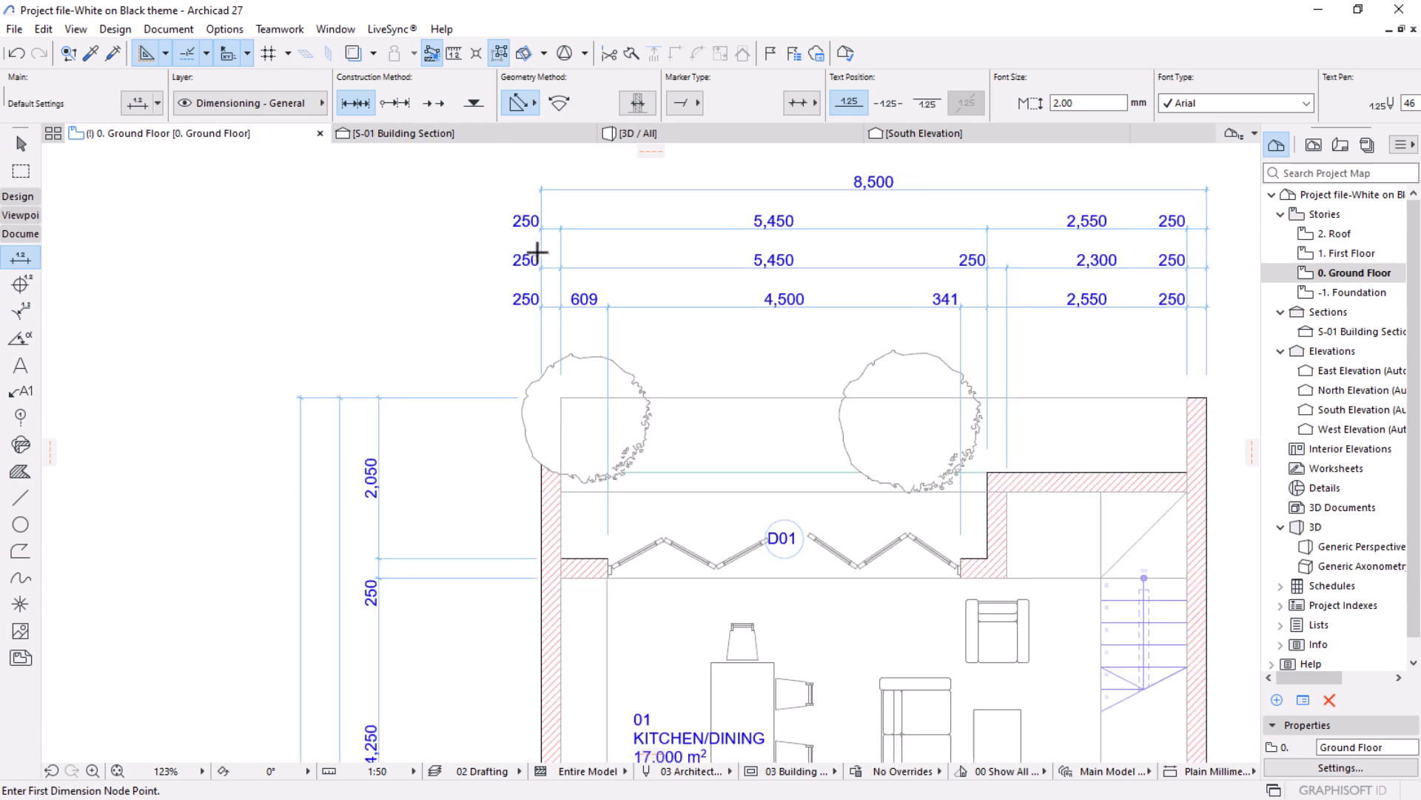
pyautogui.scroll(2, 724, 331)
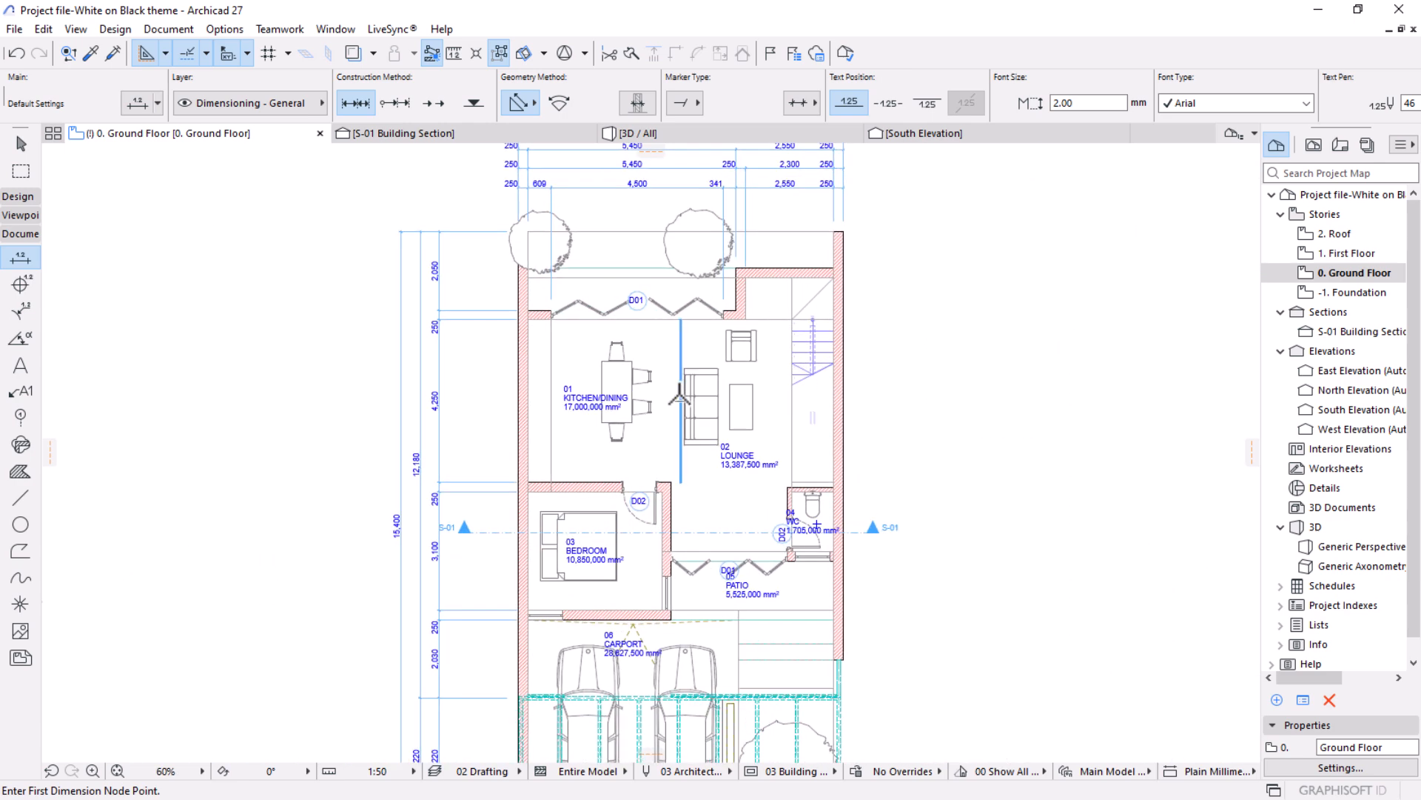
pyautogui.scroll(3, 729, 579)
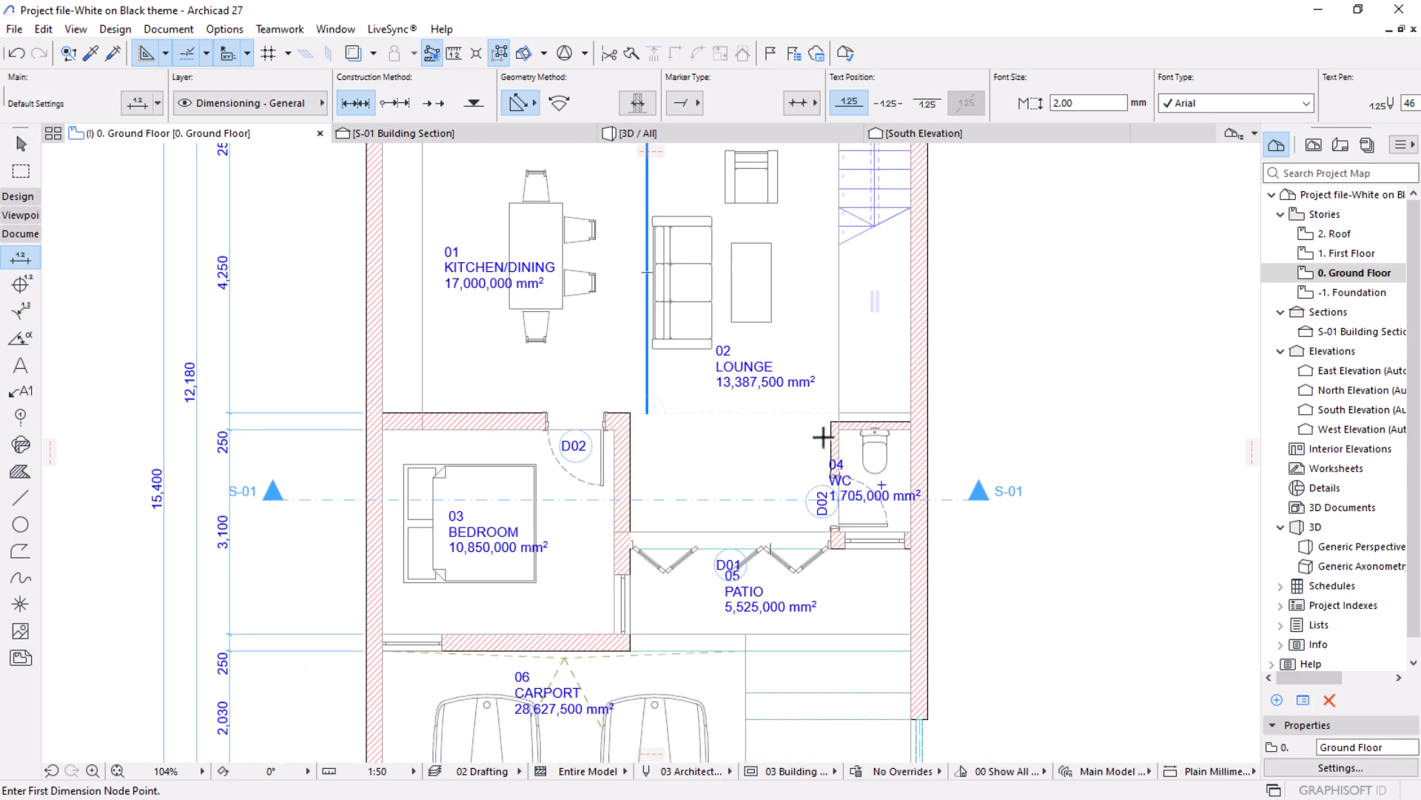
pyautogui.scroll(4, 1022, 524)
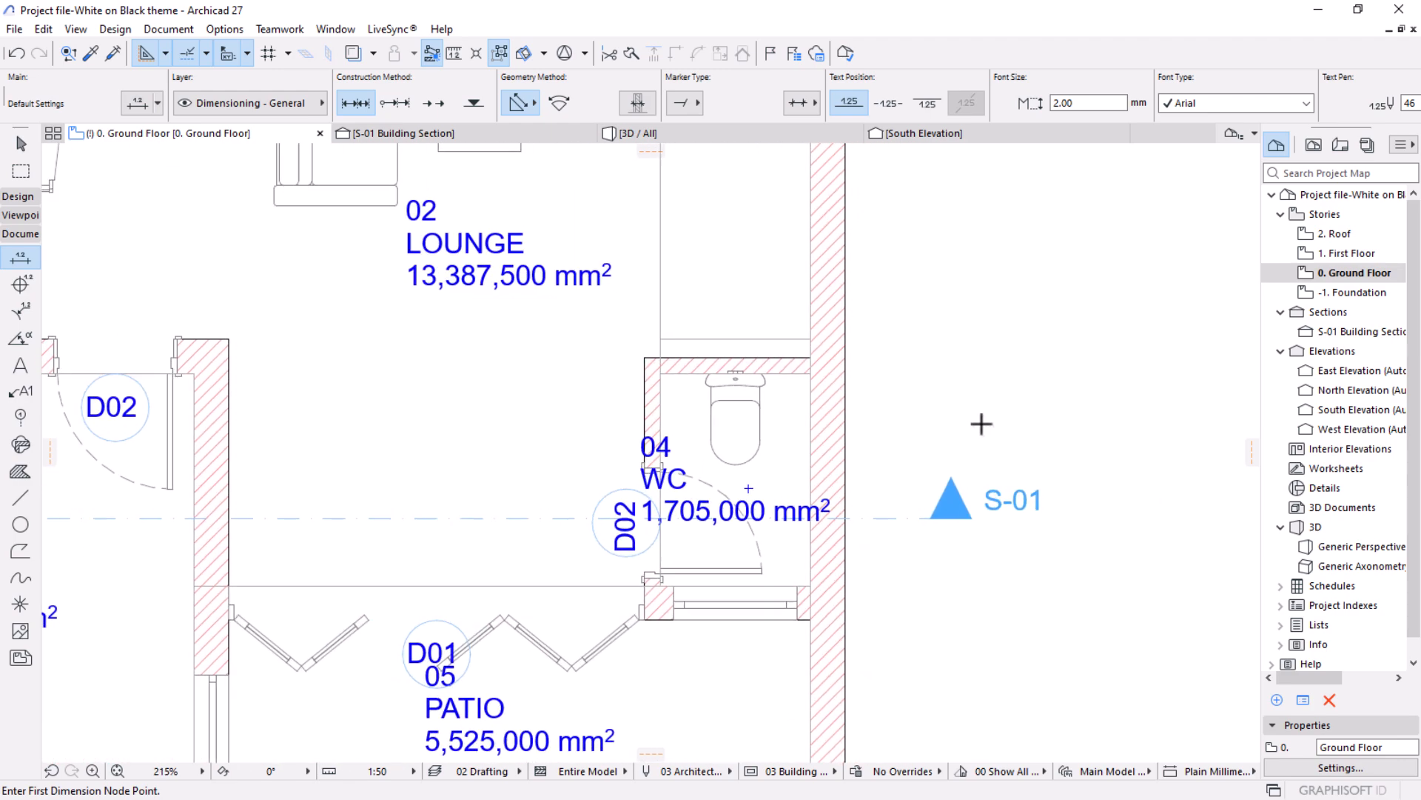
pyautogui.scroll(1, 579, 590)
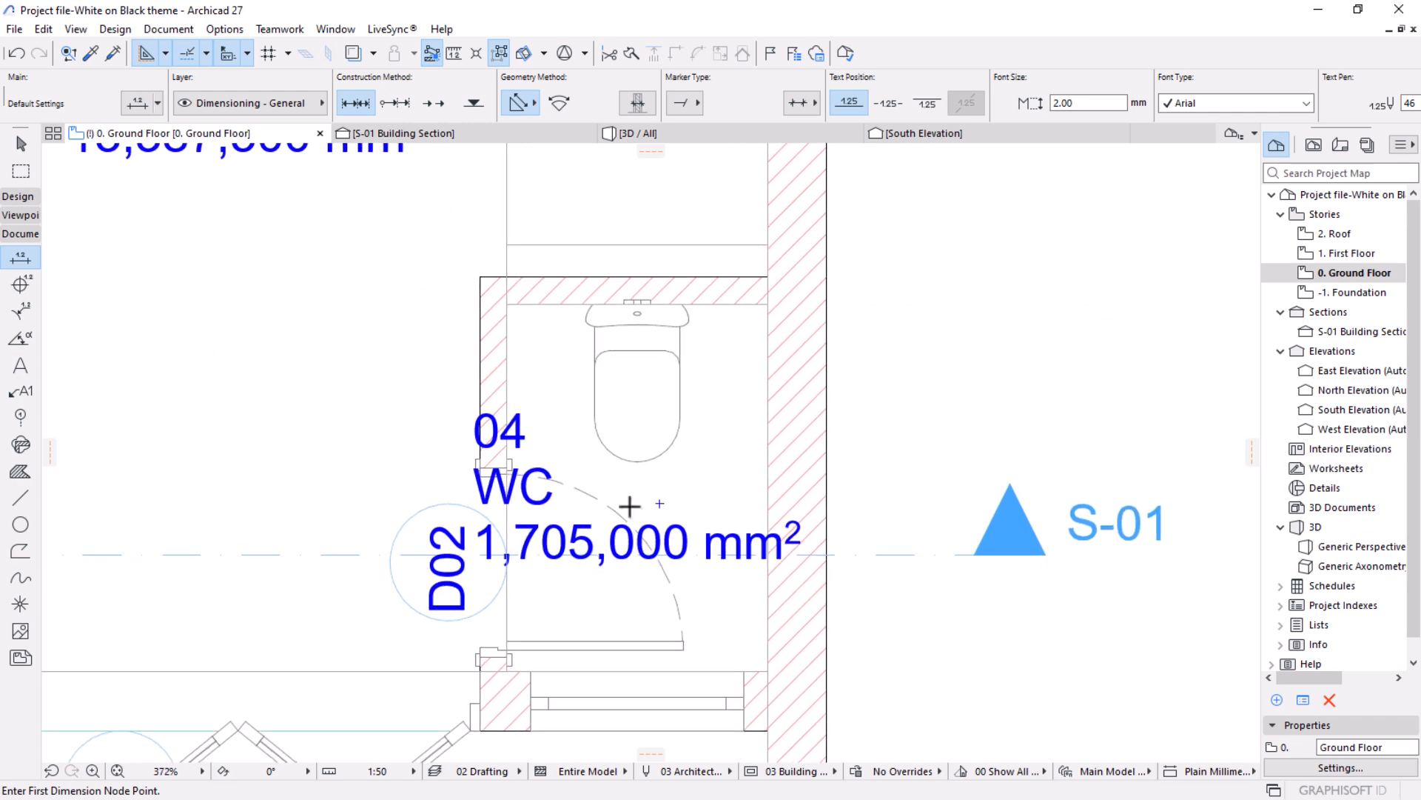
pyautogui.click(21, 143)
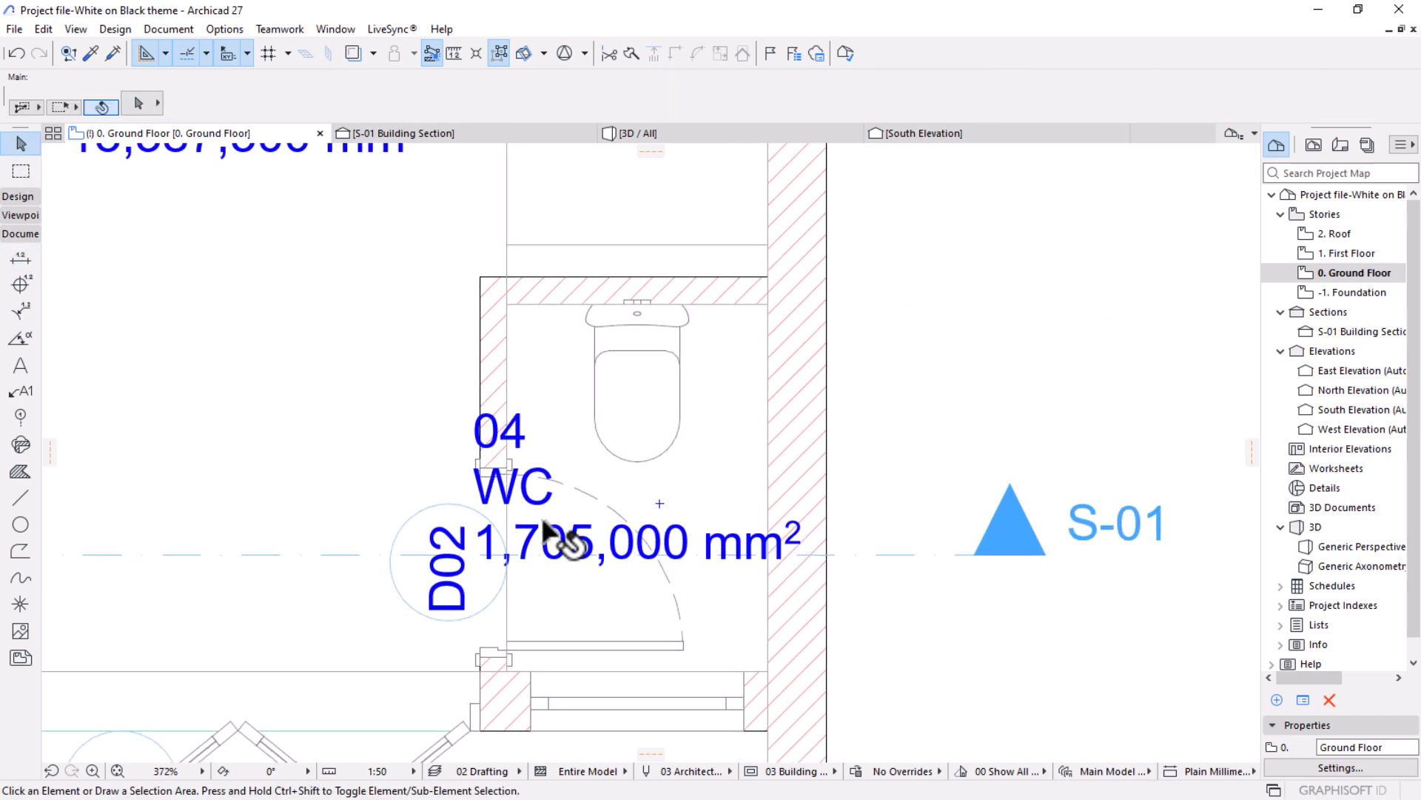
pyautogui.click(635, 519)
pyautogui.click(637, 487)
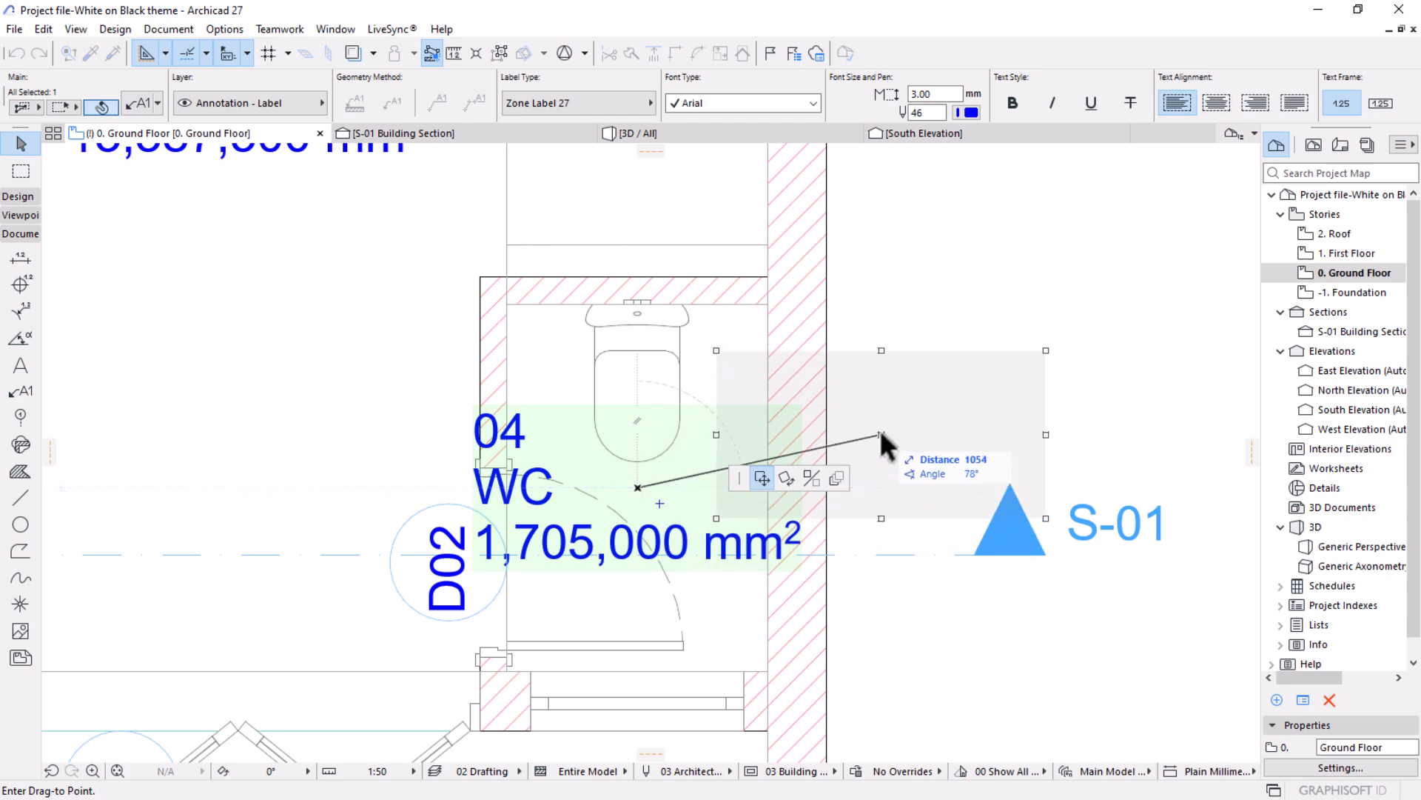
pyautogui.click(871, 422)
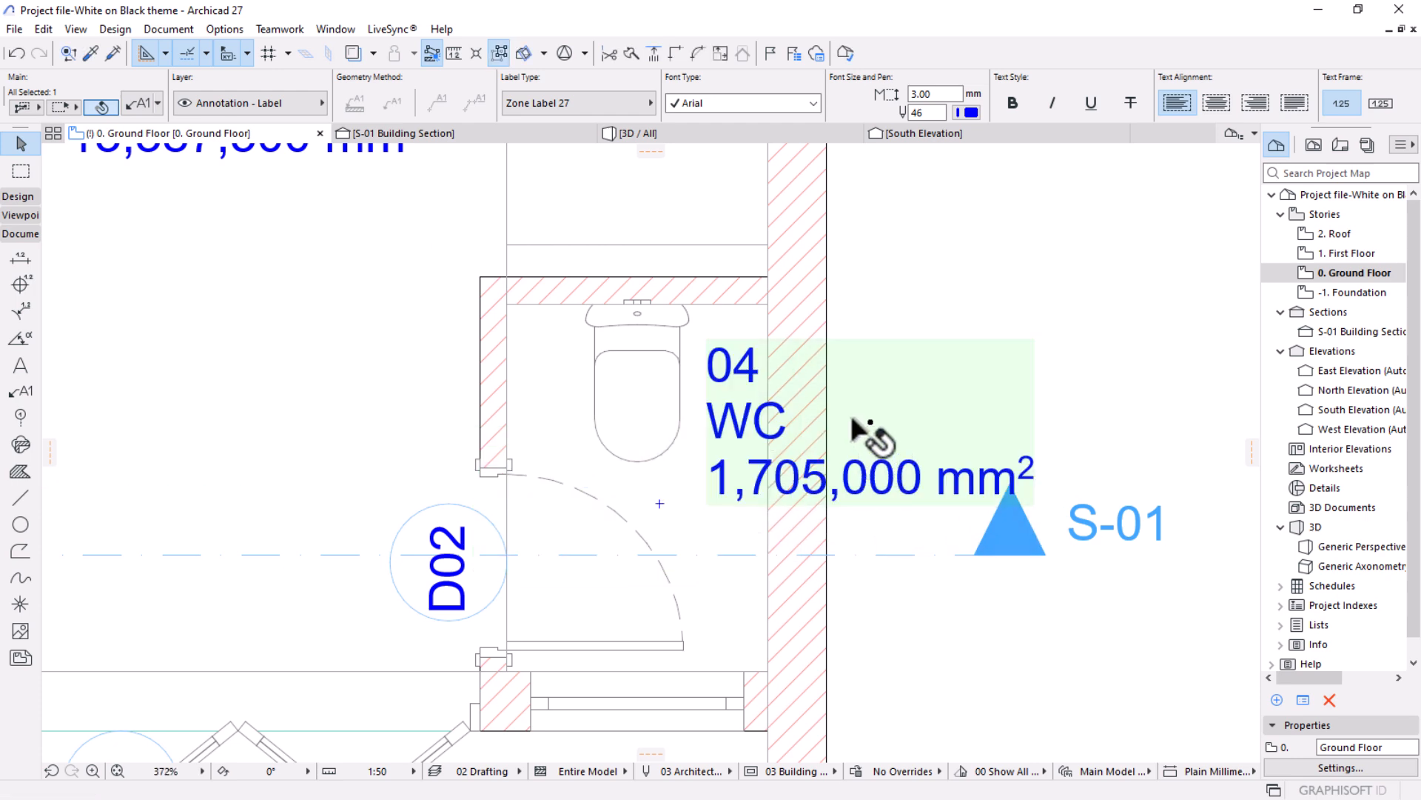
pyautogui.scroll(-5, 851, 422)
pyautogui.click(851, 466)
# Examine how the zone labels with their area text fit inside the WC, bedroom and patio.
pyautogui.scroll(-3, 857, 473)
pyautogui.moveTo(825, 494); pyautogui.dragTo(872, 454, button='middle')
pyautogui.scroll(4, 851, 474)
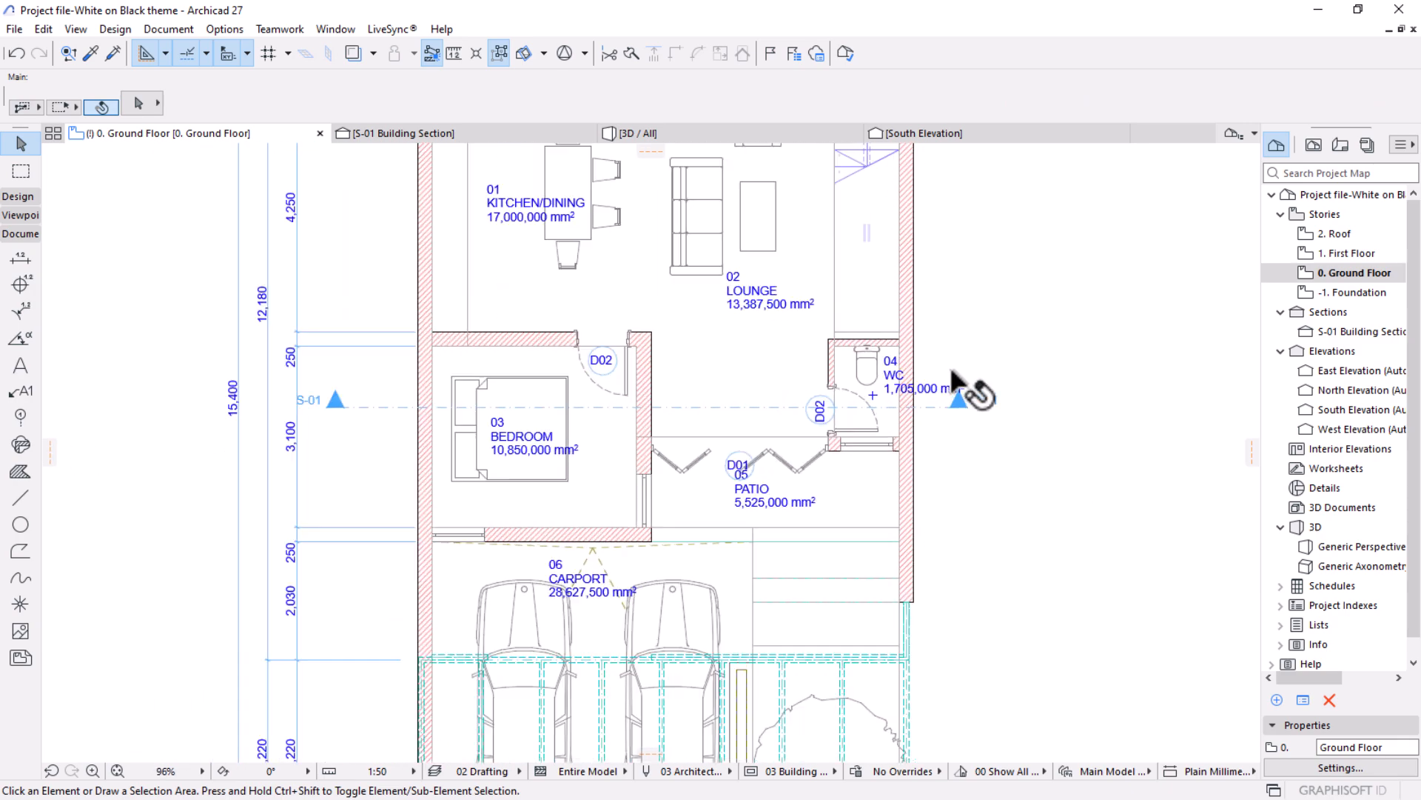
pyautogui.scroll(5, 837, 393)
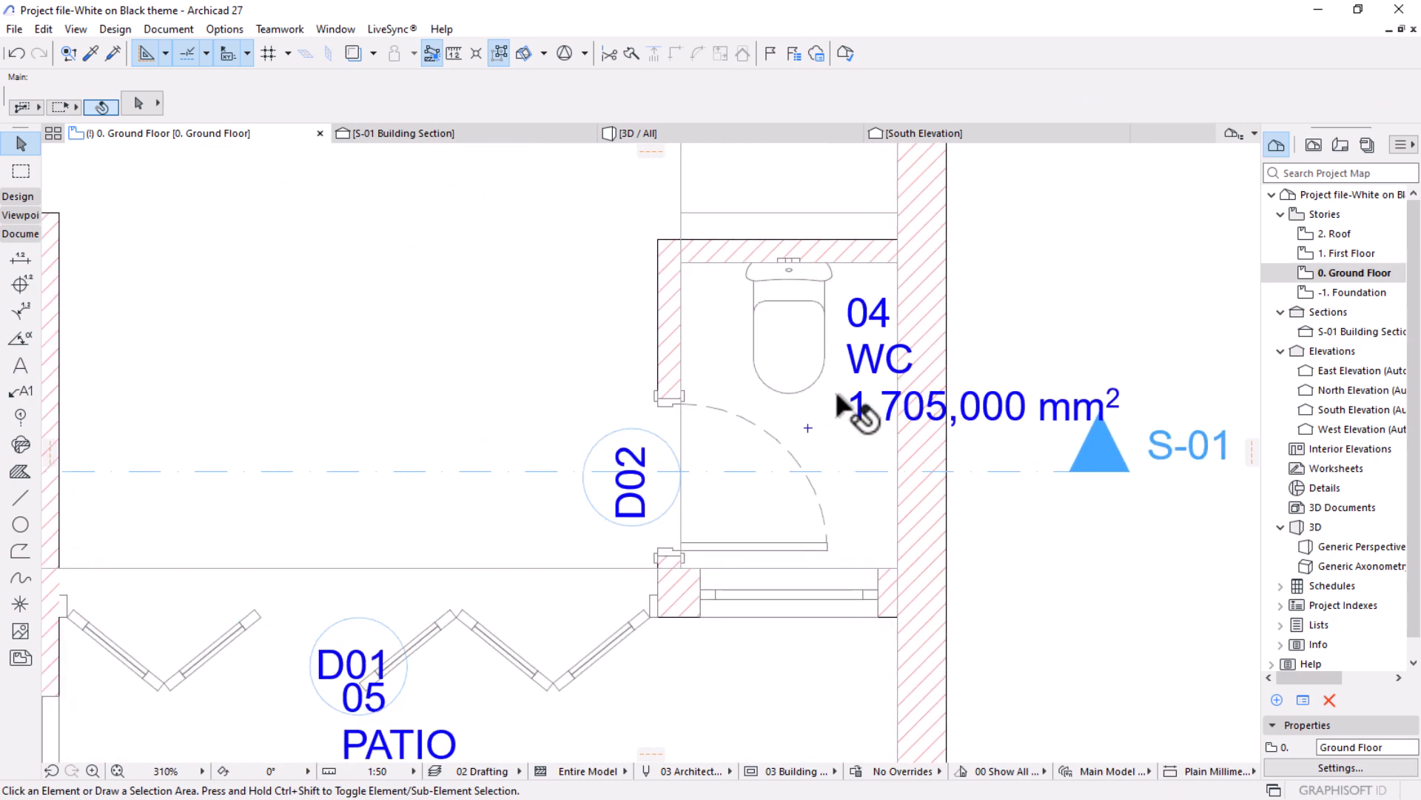
pyautogui.scroll(-6, 955, 407)
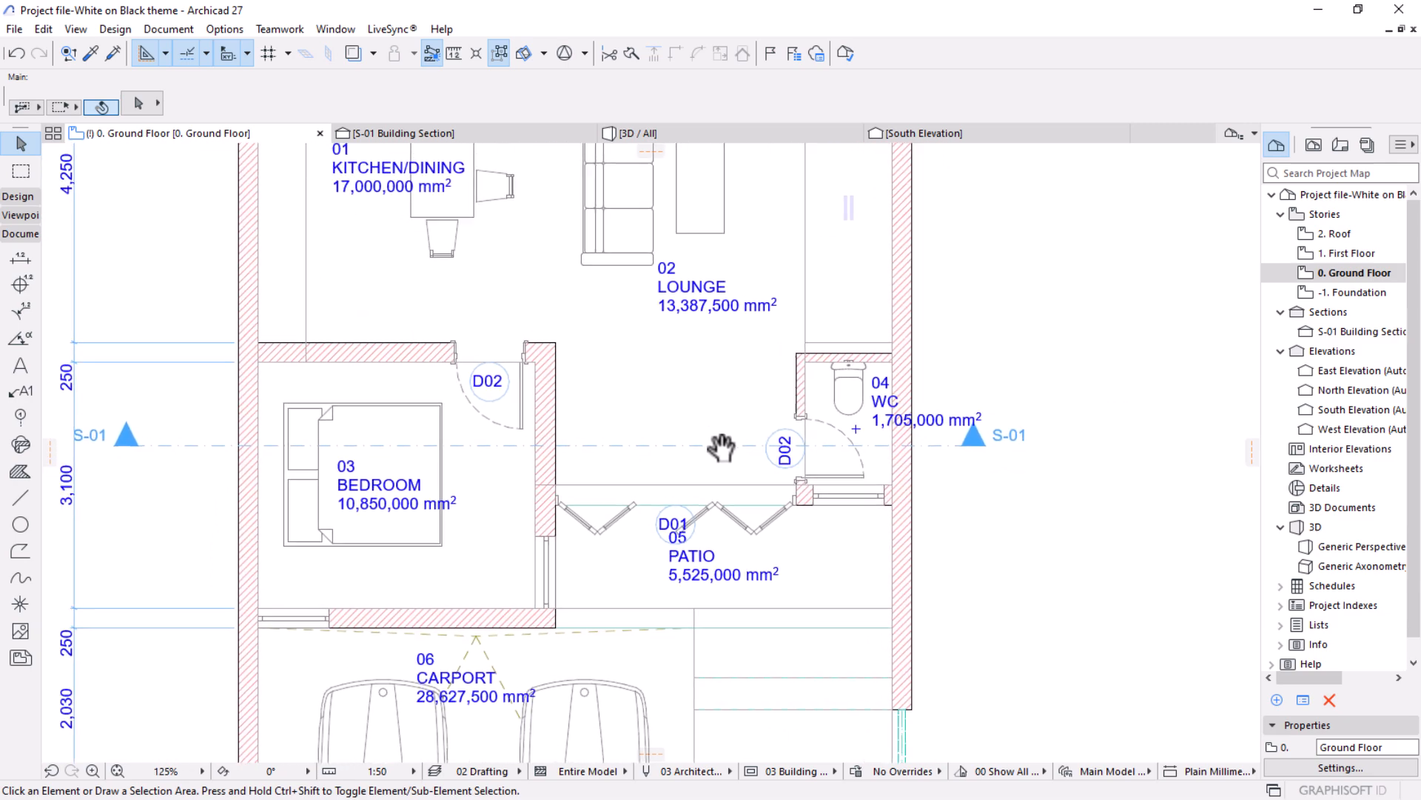
pyautogui.moveTo(585, 514); pyautogui.dragTo(622, 555, button='middle')
pyautogui.scroll(3, 429, 548)
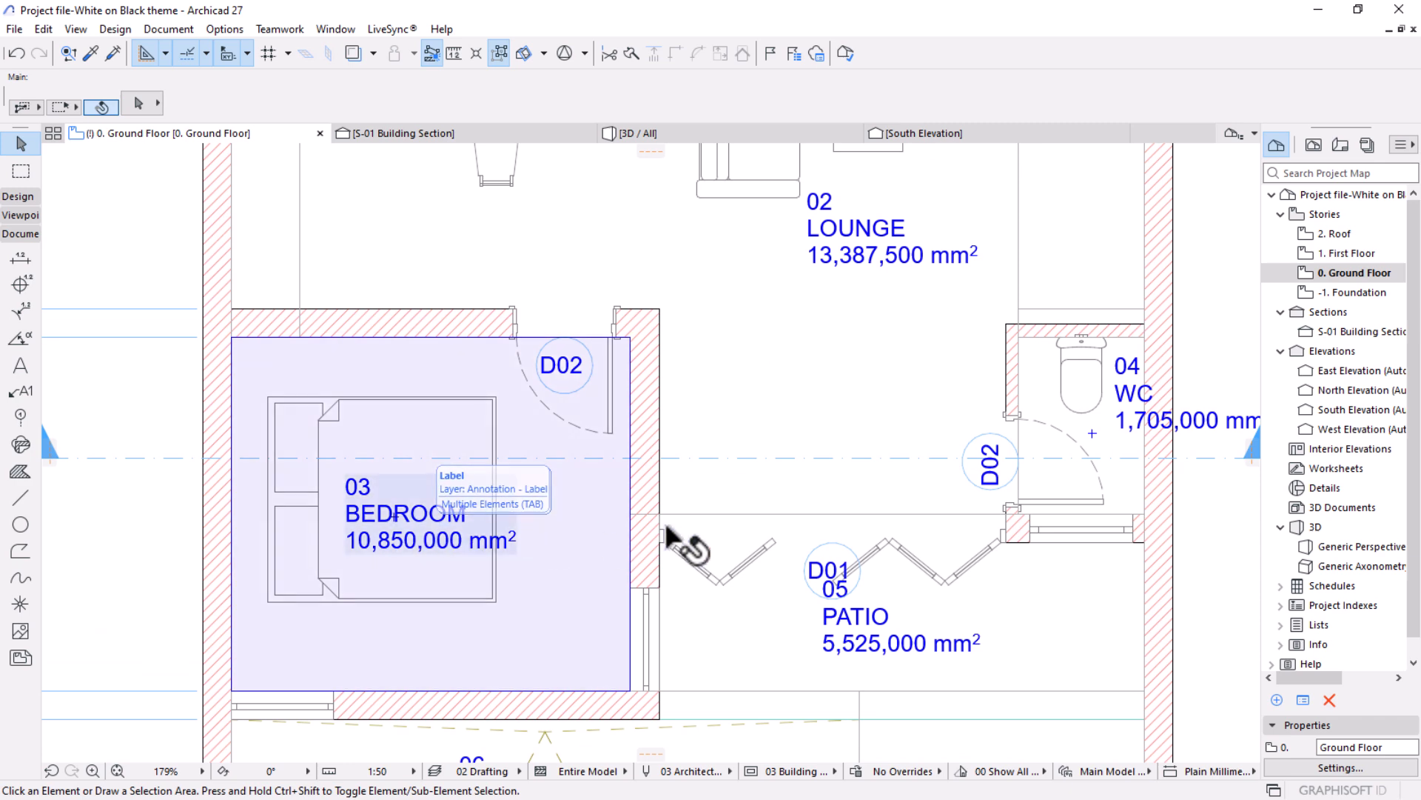
pyautogui.scroll(1, 393, 548)
pyautogui.scroll(1, 393, 548)
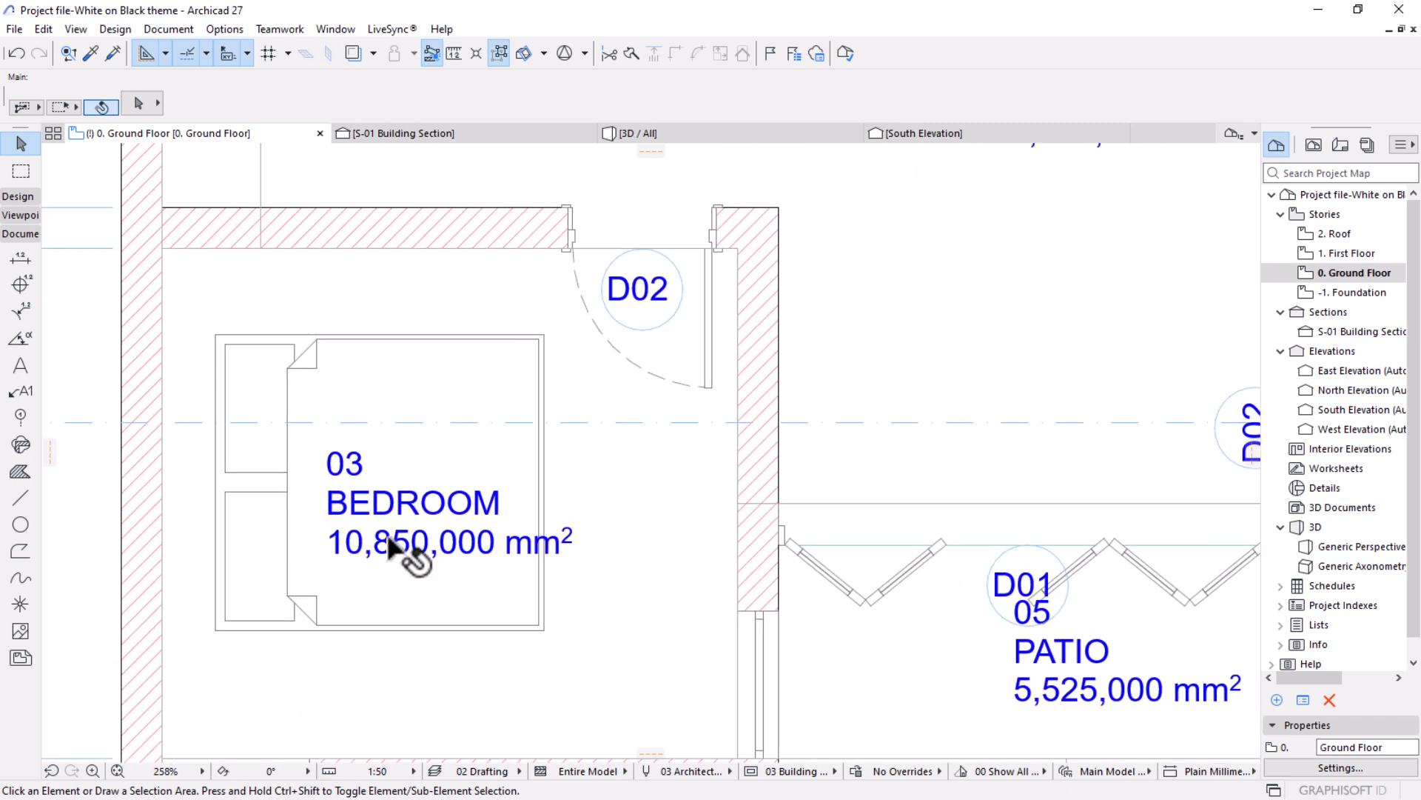
pyautogui.click(18, 392)
pyautogui.hotkey('ctrl', 'a')
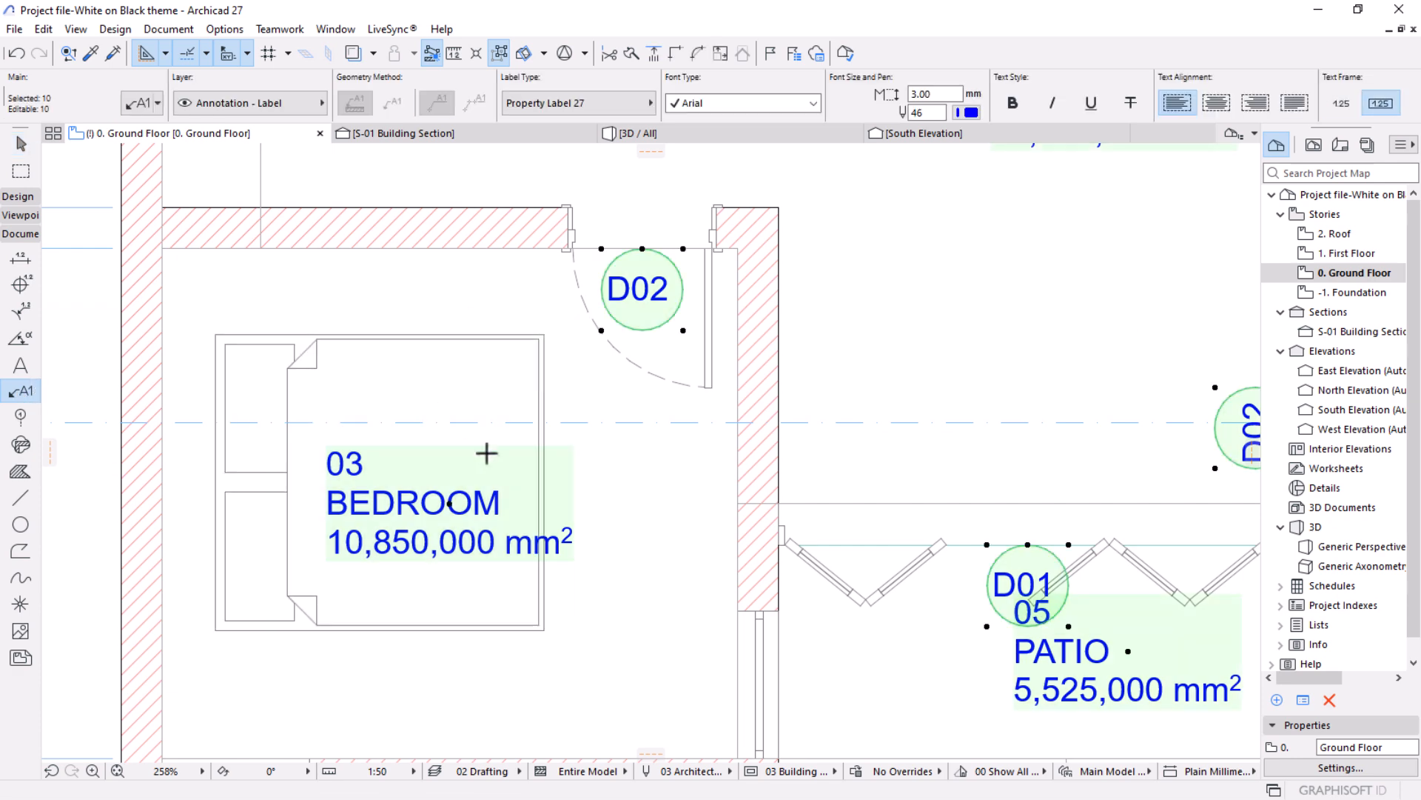
pyautogui.press('Escape')
# Select the six zone labels for the bedroom, kitchen/dining, patio, carport, WC and lounge, leaving out the door labels.
pyautogui.scroll(-5, 489, 433)
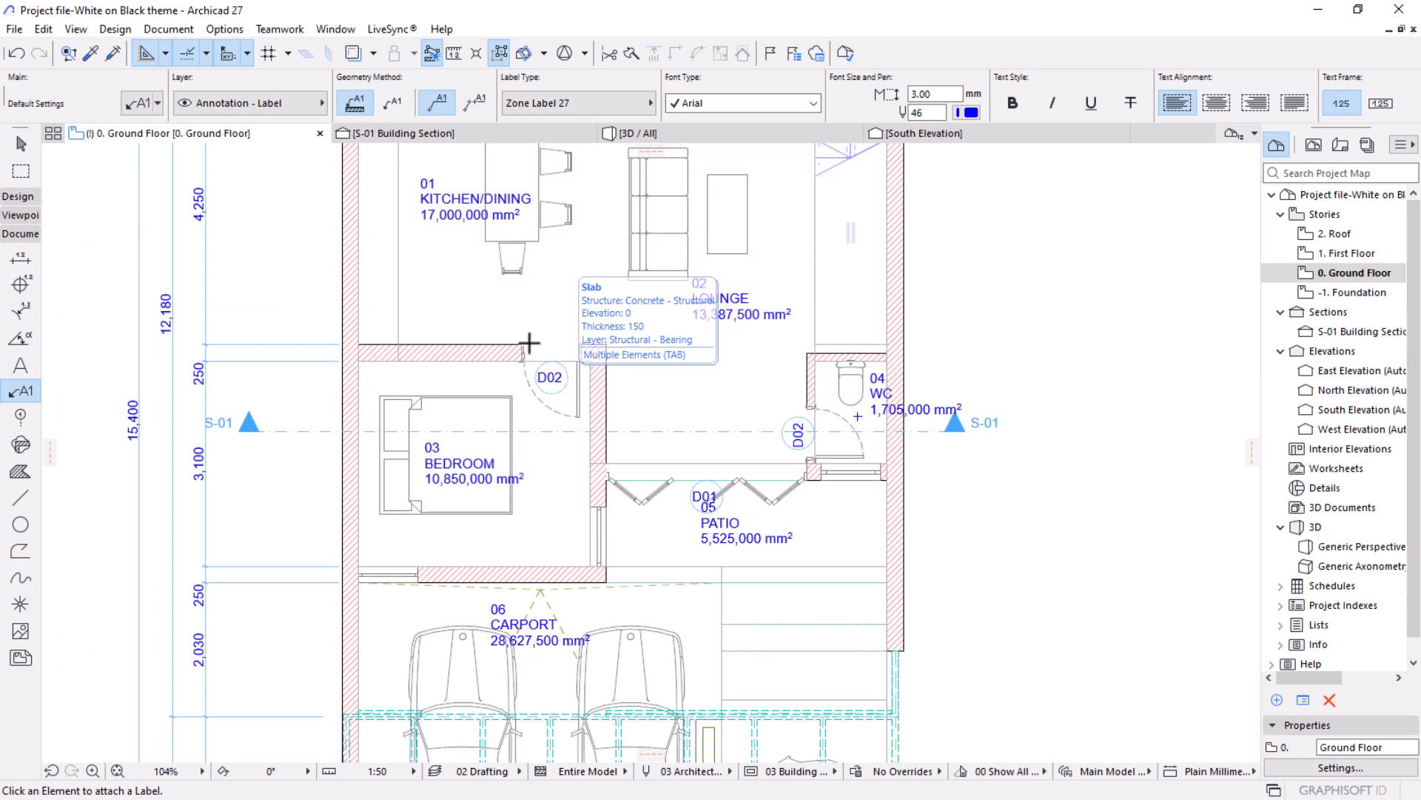
pyautogui.moveTo(424, 447); pyautogui.dragTo(435, 513, button='middle')
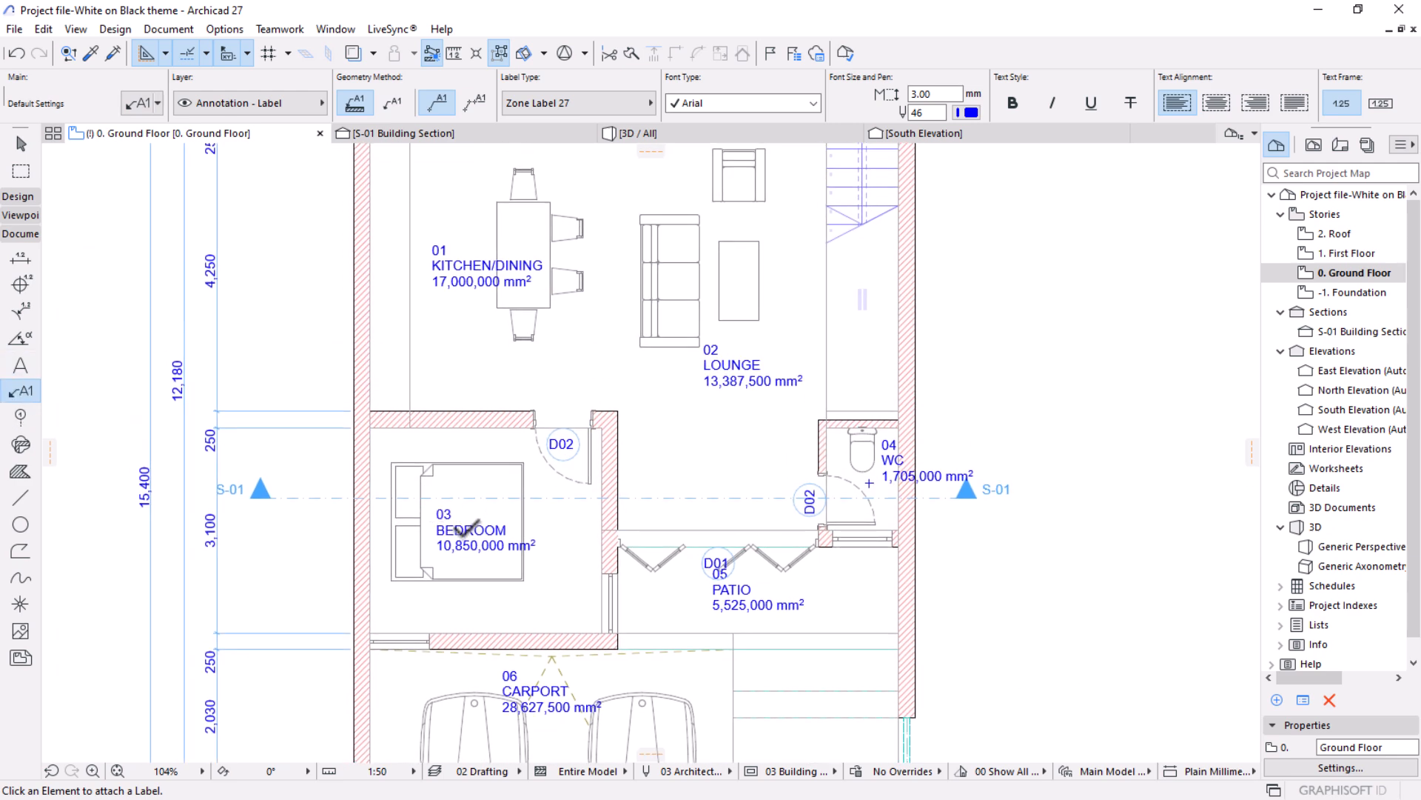
pyautogui.press('Escape')
pyautogui.click(465, 533)
pyautogui.keyDown('shift'); pyautogui.click(462, 281); pyautogui.keyUp('shift')
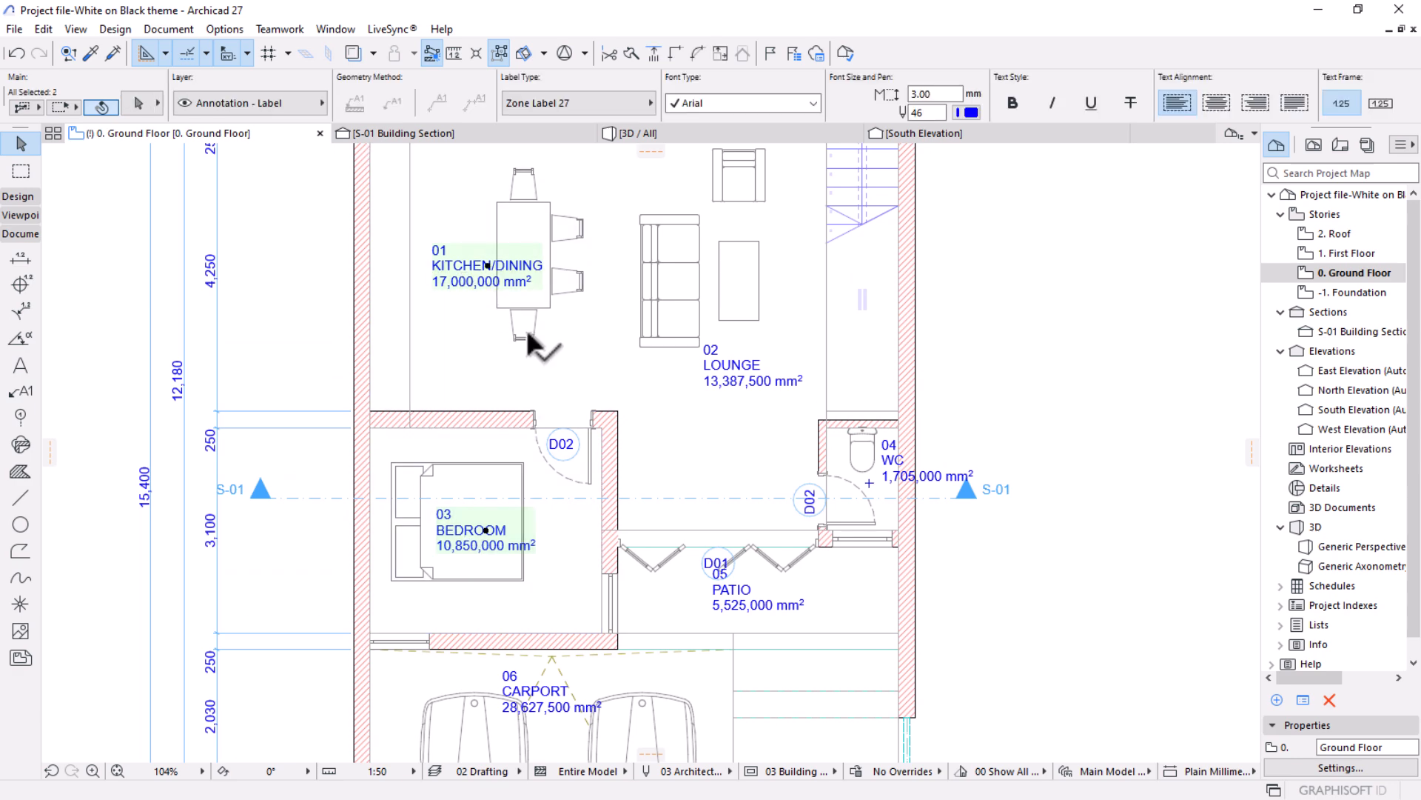
pyautogui.keyDown('shift'); pyautogui.click(731, 598); pyautogui.keyUp('shift')
pyautogui.keyDown('shift'); pyautogui.click(552, 691); pyautogui.keyUp('shift')
pyautogui.keyDown('shift'); pyautogui.click(929, 466); pyautogui.keyUp('shift')
pyautogui.keyDown('shift'); pyautogui.click(755, 382); pyautogui.keyUp('shift')
pyautogui.scroll(-3, 667, 407)
pyautogui.scroll(-1, 592, 399)
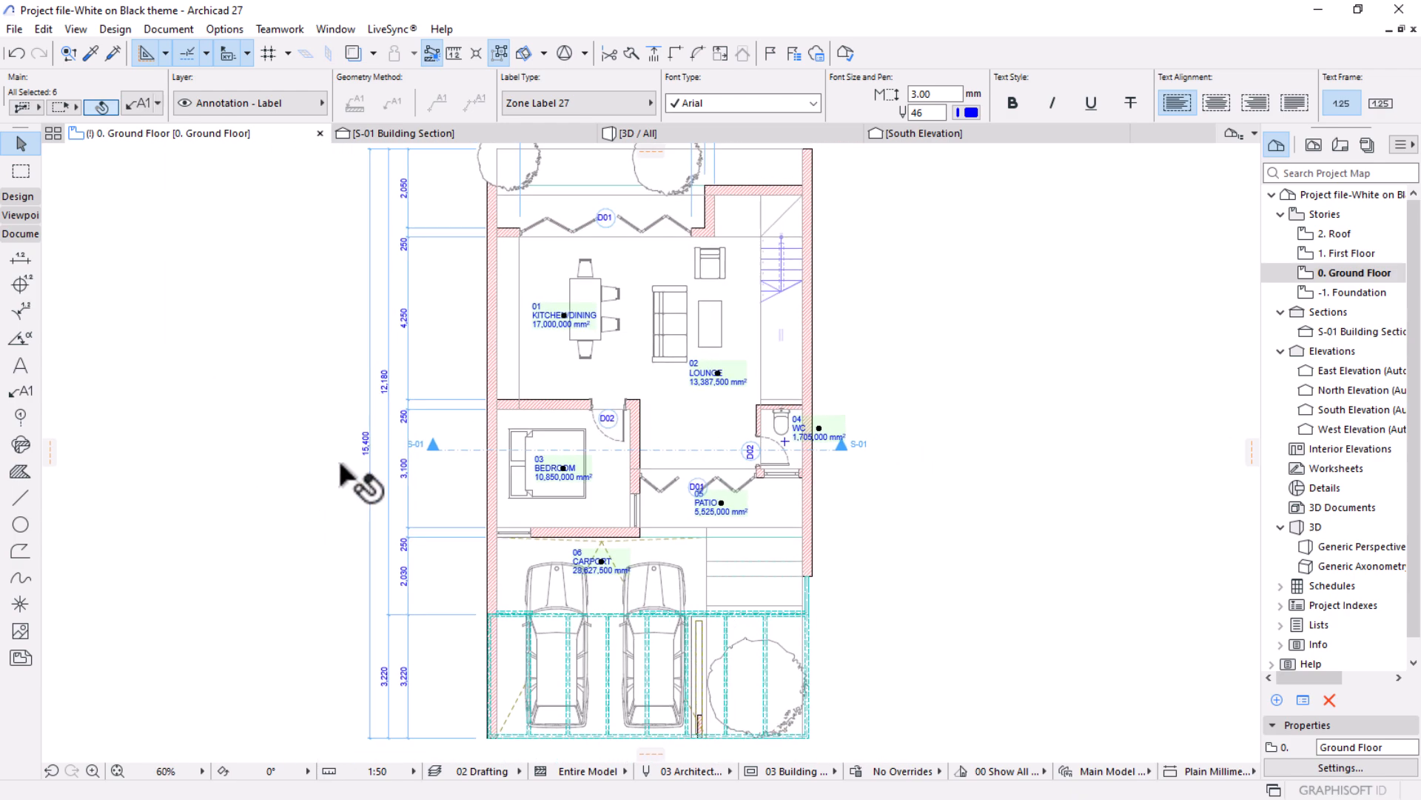
# Turn off Measured Area in the selected zone labels' content settings, keeping only the zone number and name.
pyautogui.scroll(2, 514, 362)
pyautogui.click(135, 99)
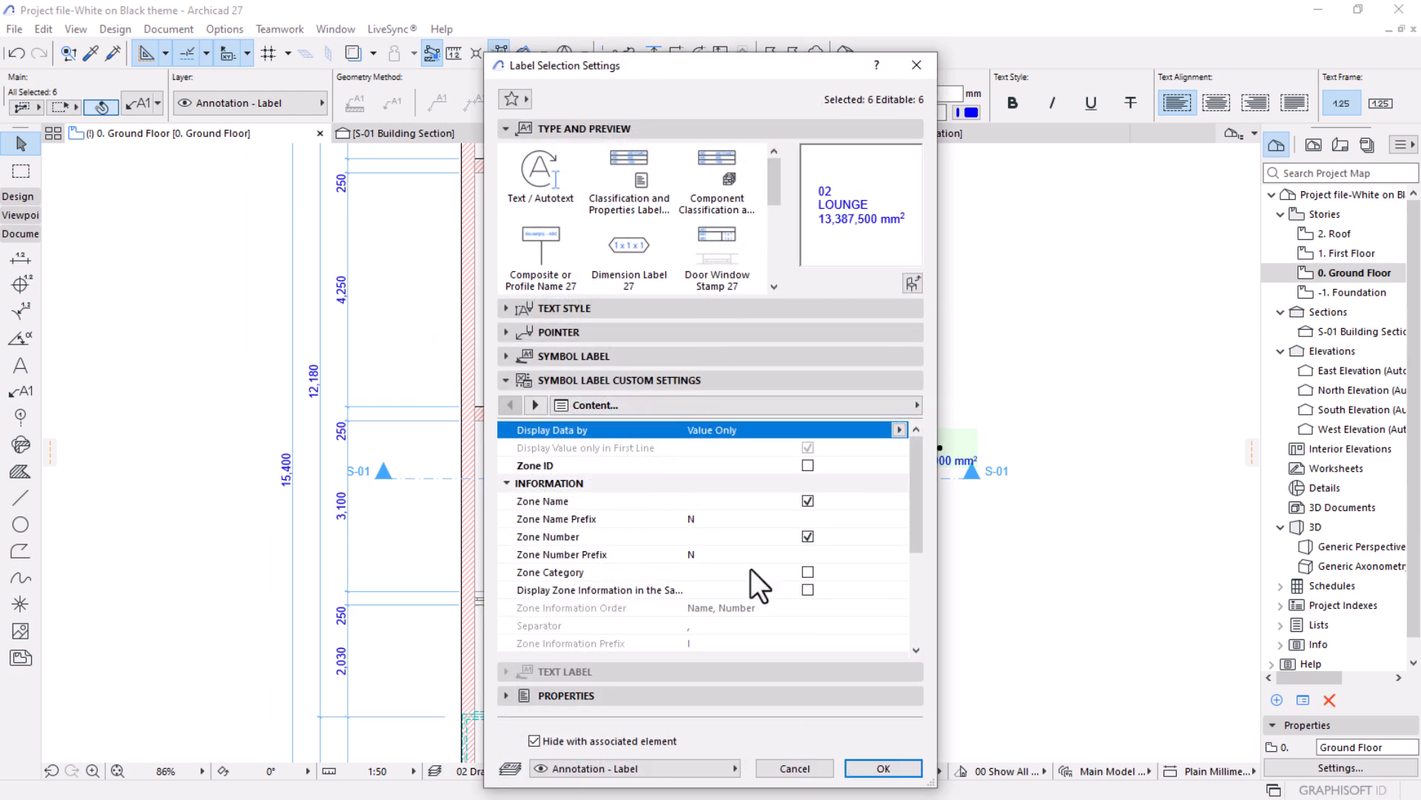
pyautogui.moveTo(788, 77); pyautogui.dragTo(580, 32)
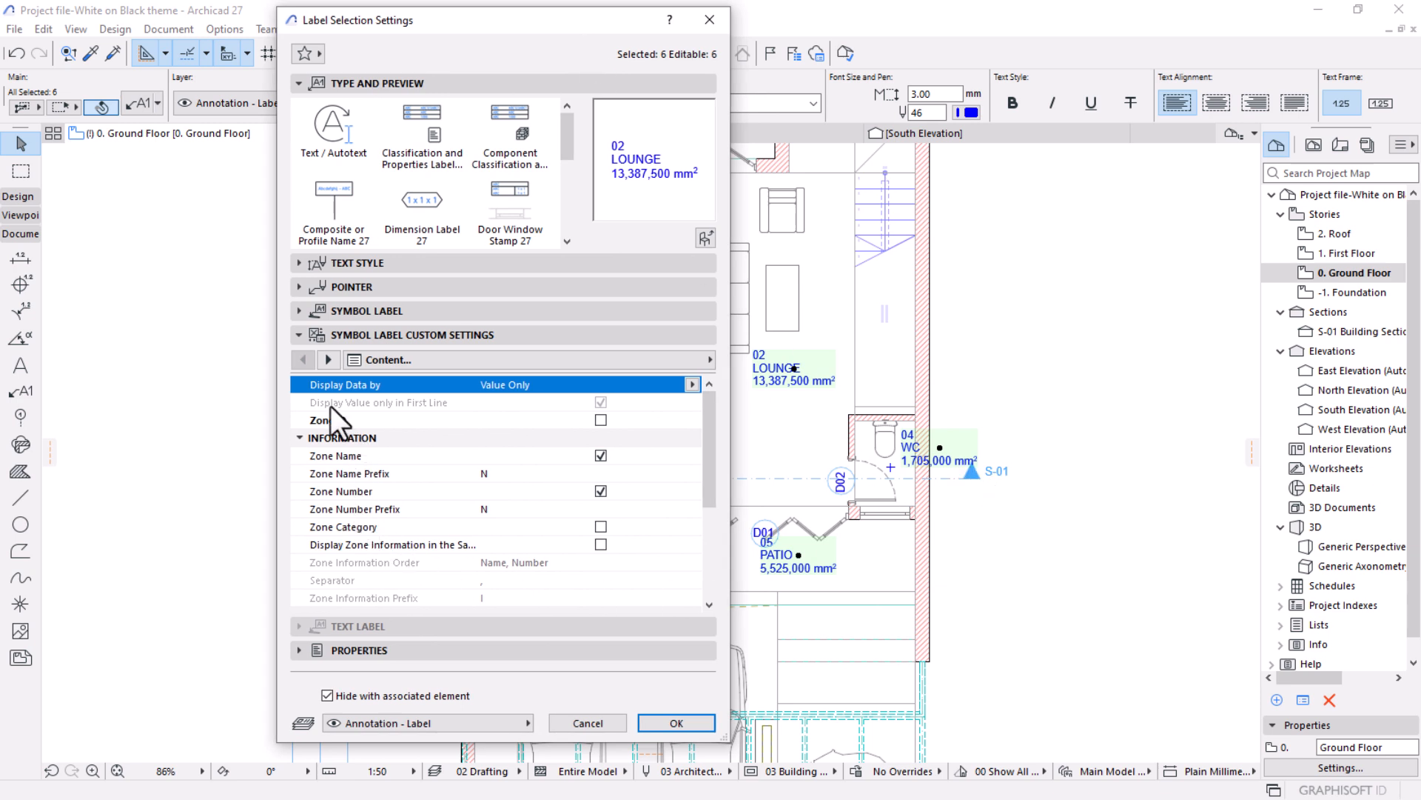
pyautogui.click(329, 360)
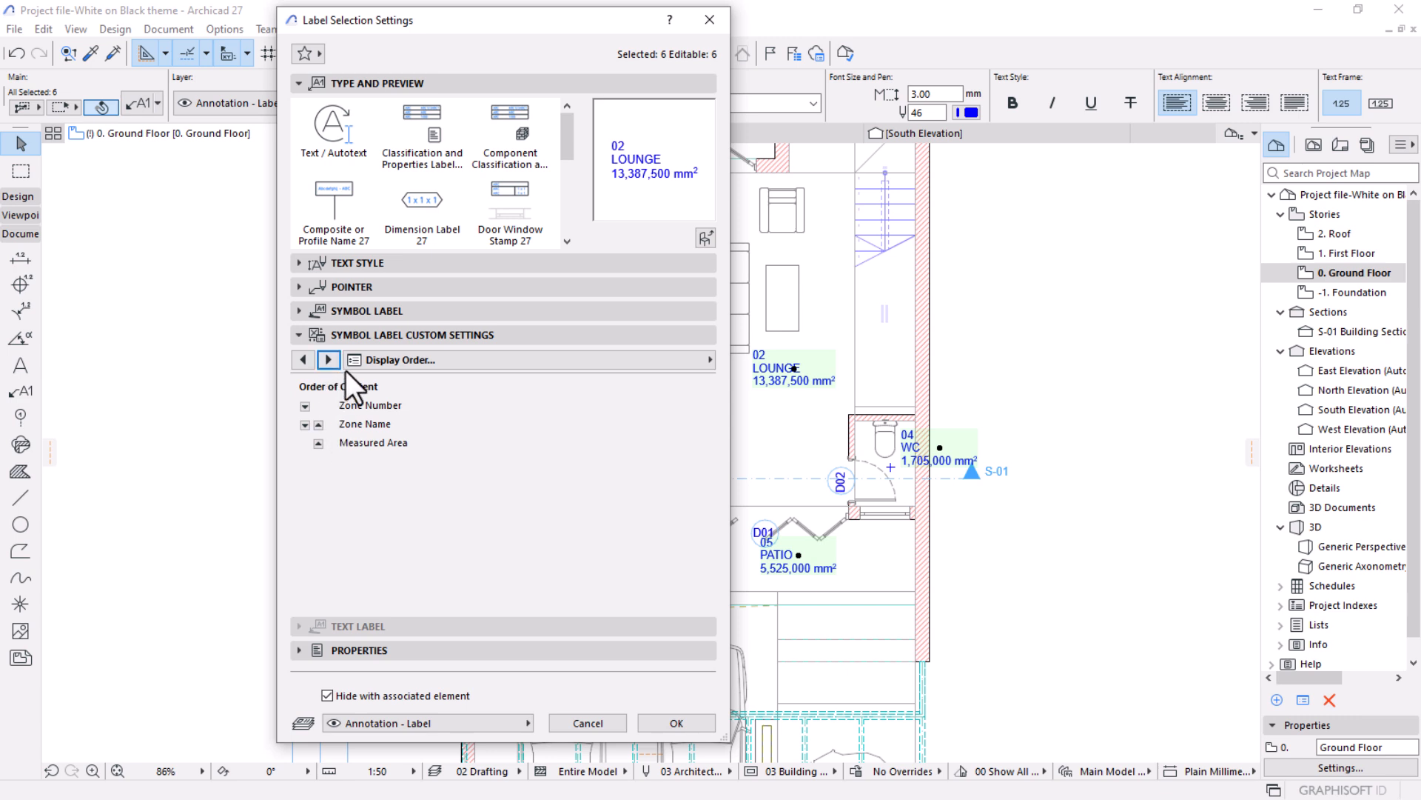
pyautogui.click(330, 359)
pyautogui.click(329, 359)
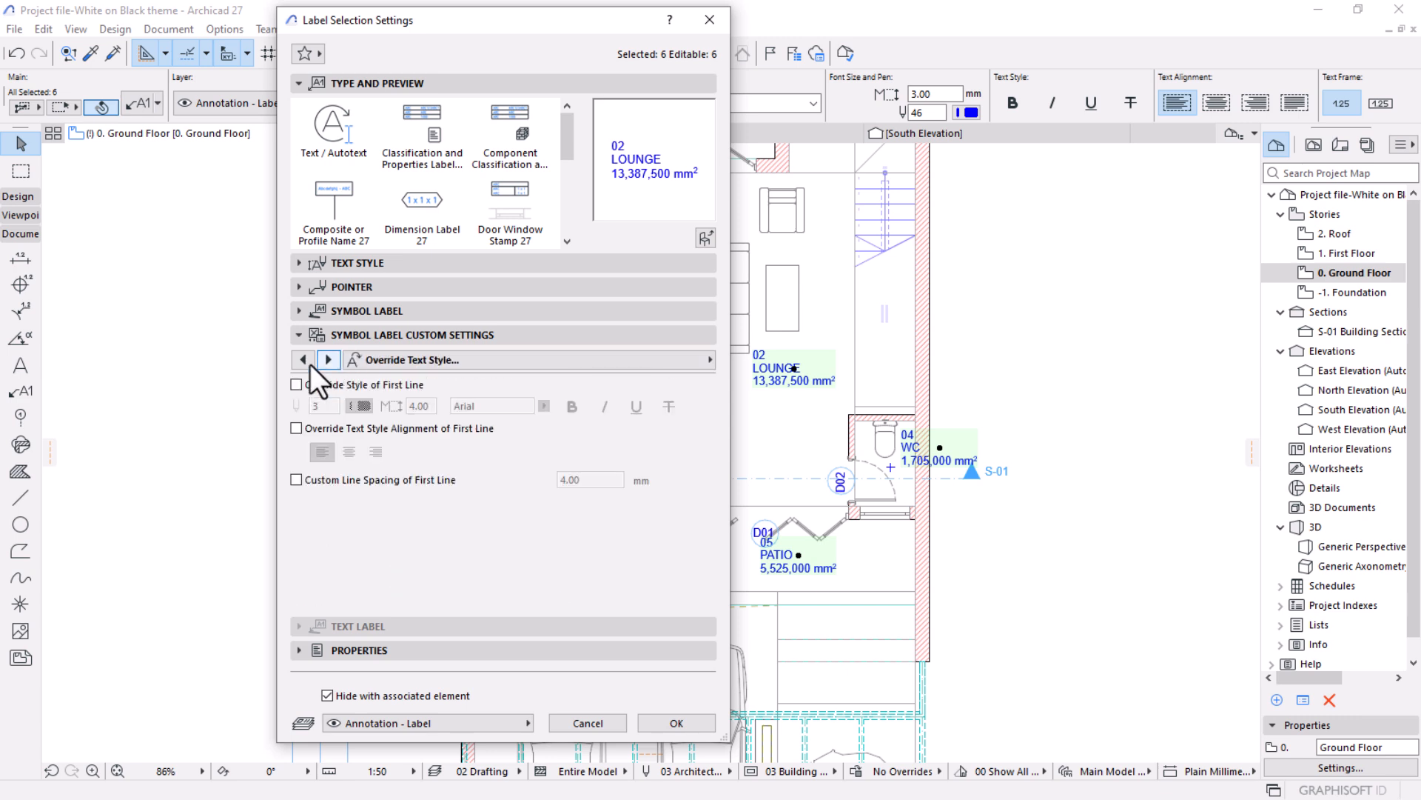
pyautogui.click(297, 367)
pyautogui.click(297, 367)
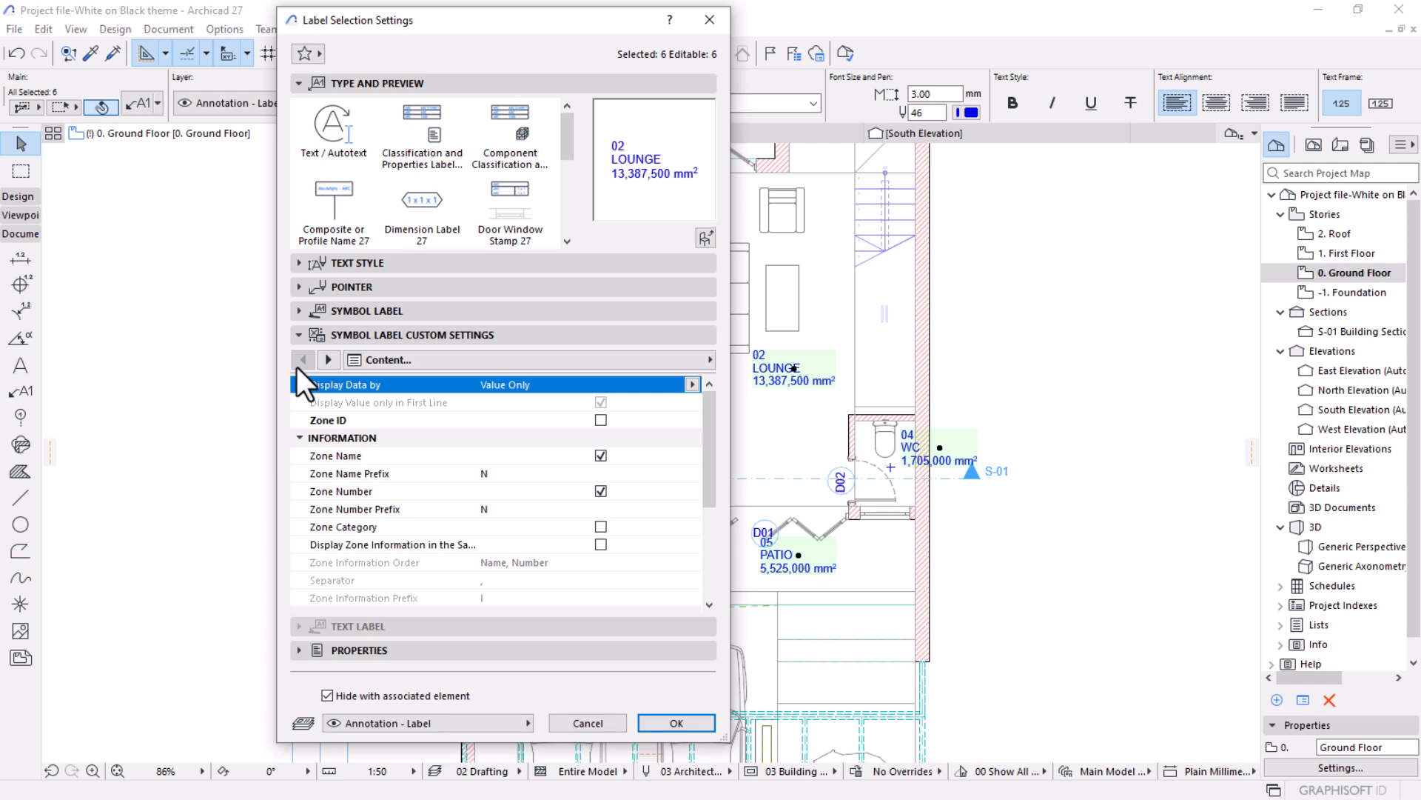
pyautogui.scroll(-5, 428, 459)
pyautogui.scroll(-1, 426, 464)
pyautogui.click(599, 456)
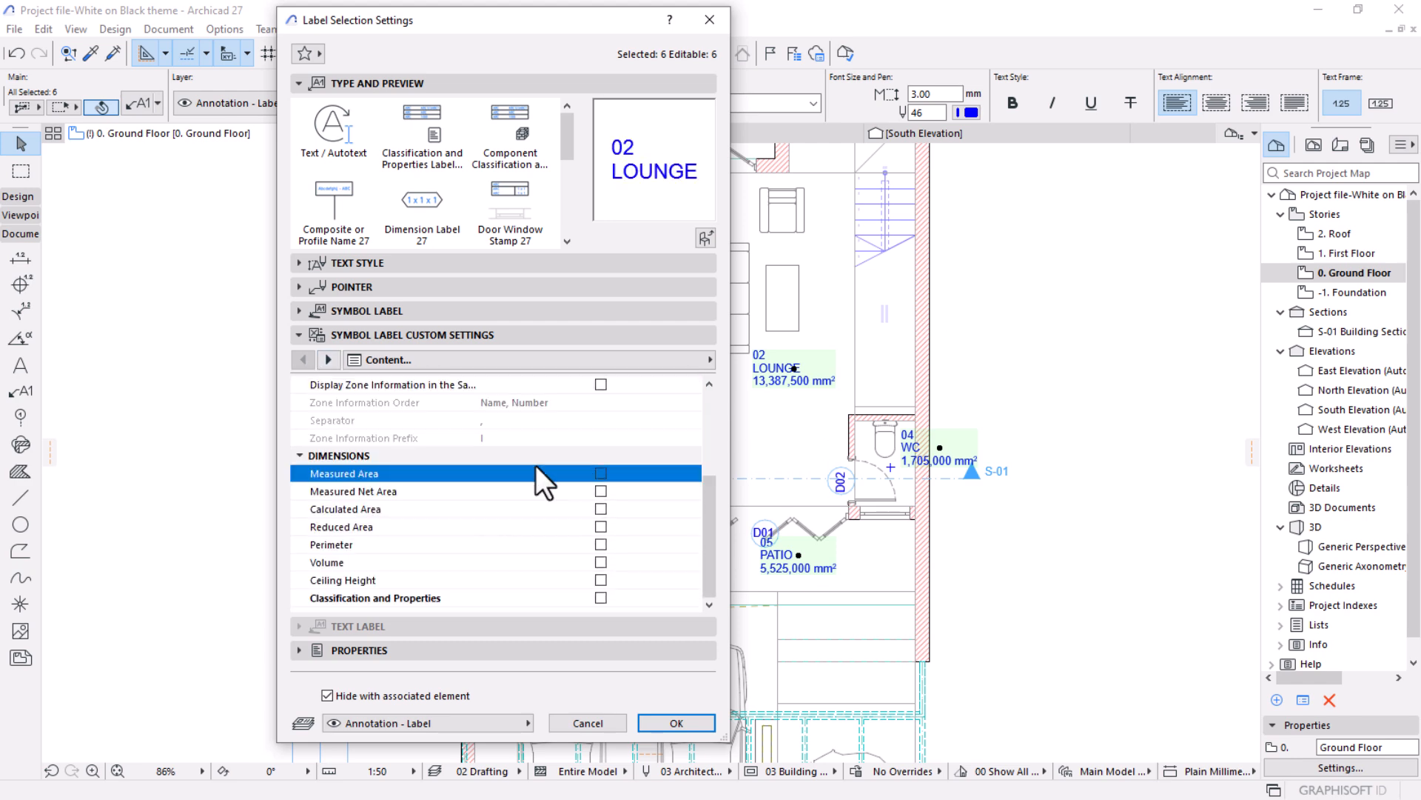
pyautogui.click(693, 722)
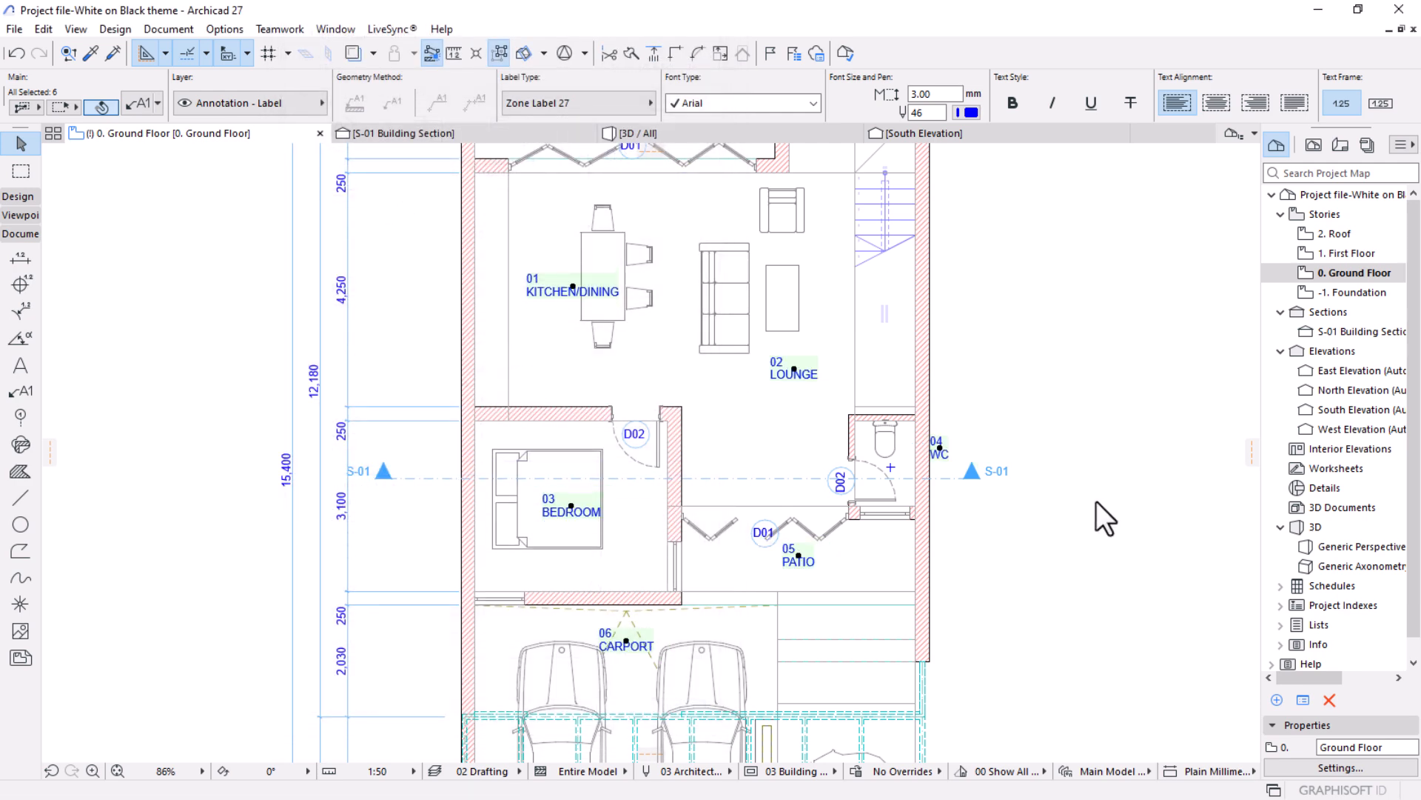
# Select only the WC label and move it inside the WC, just below and to the right of the toilet.
pyautogui.scroll(4, 870, 436)
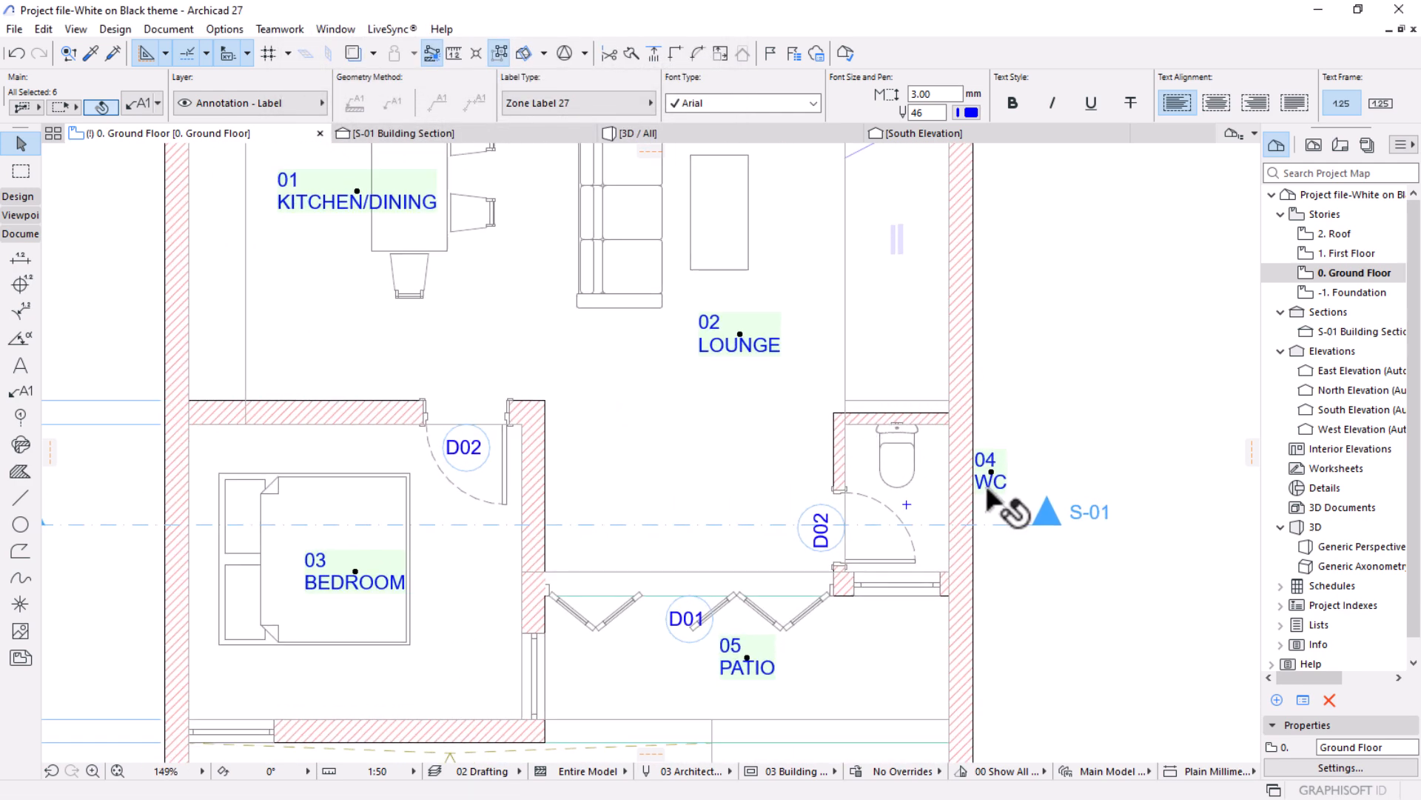
pyautogui.click(996, 480)
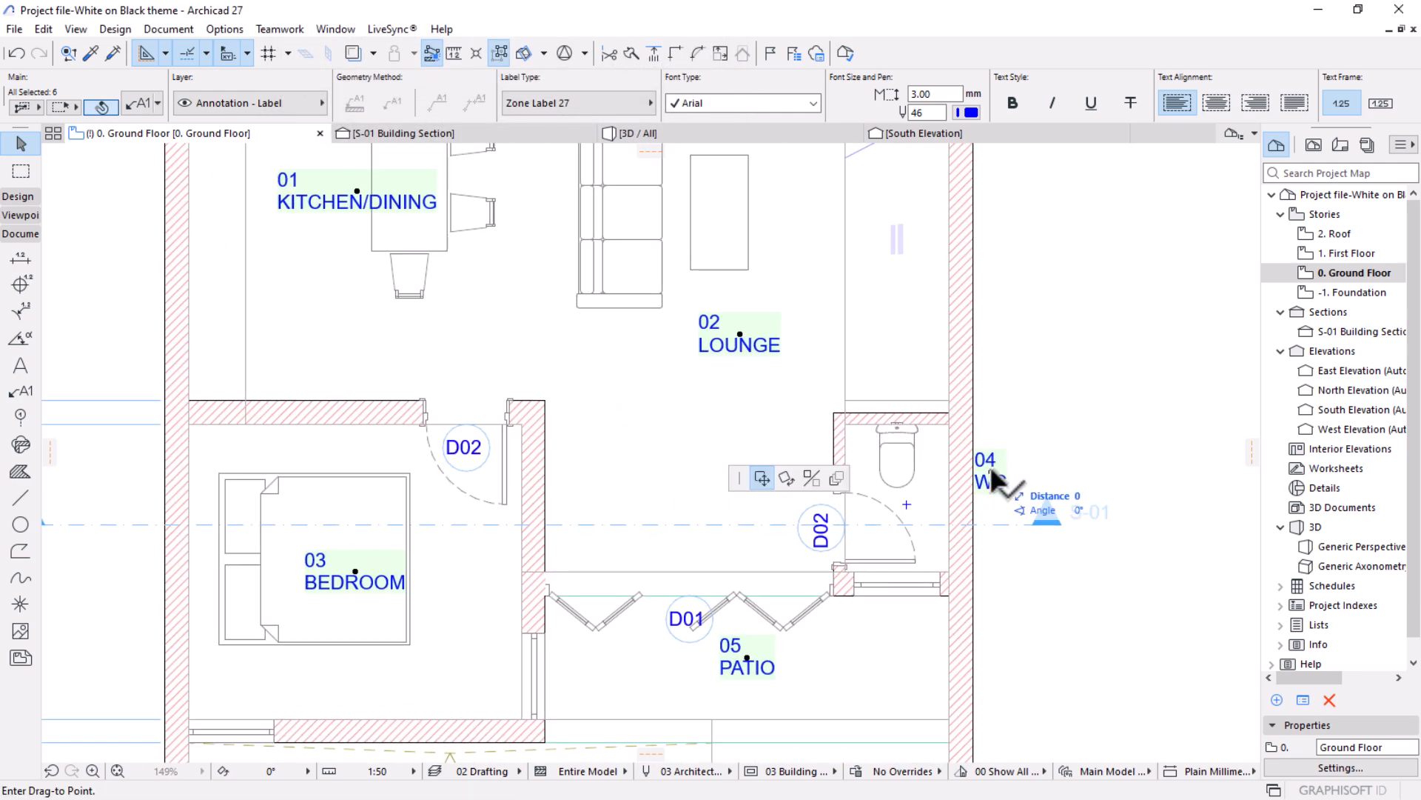
pyautogui.press('Escape')
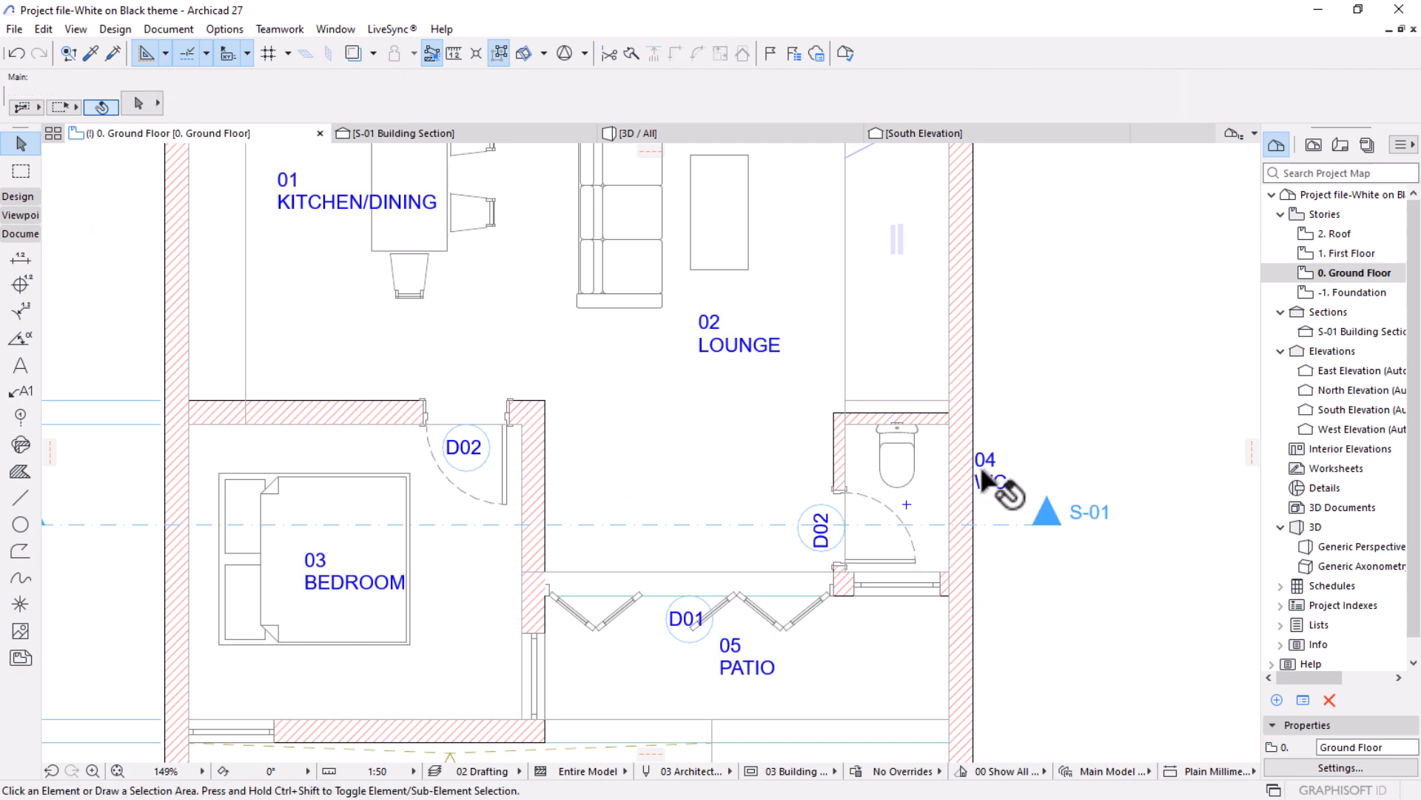
pyautogui.click(996, 480)
pyautogui.click(990, 470)
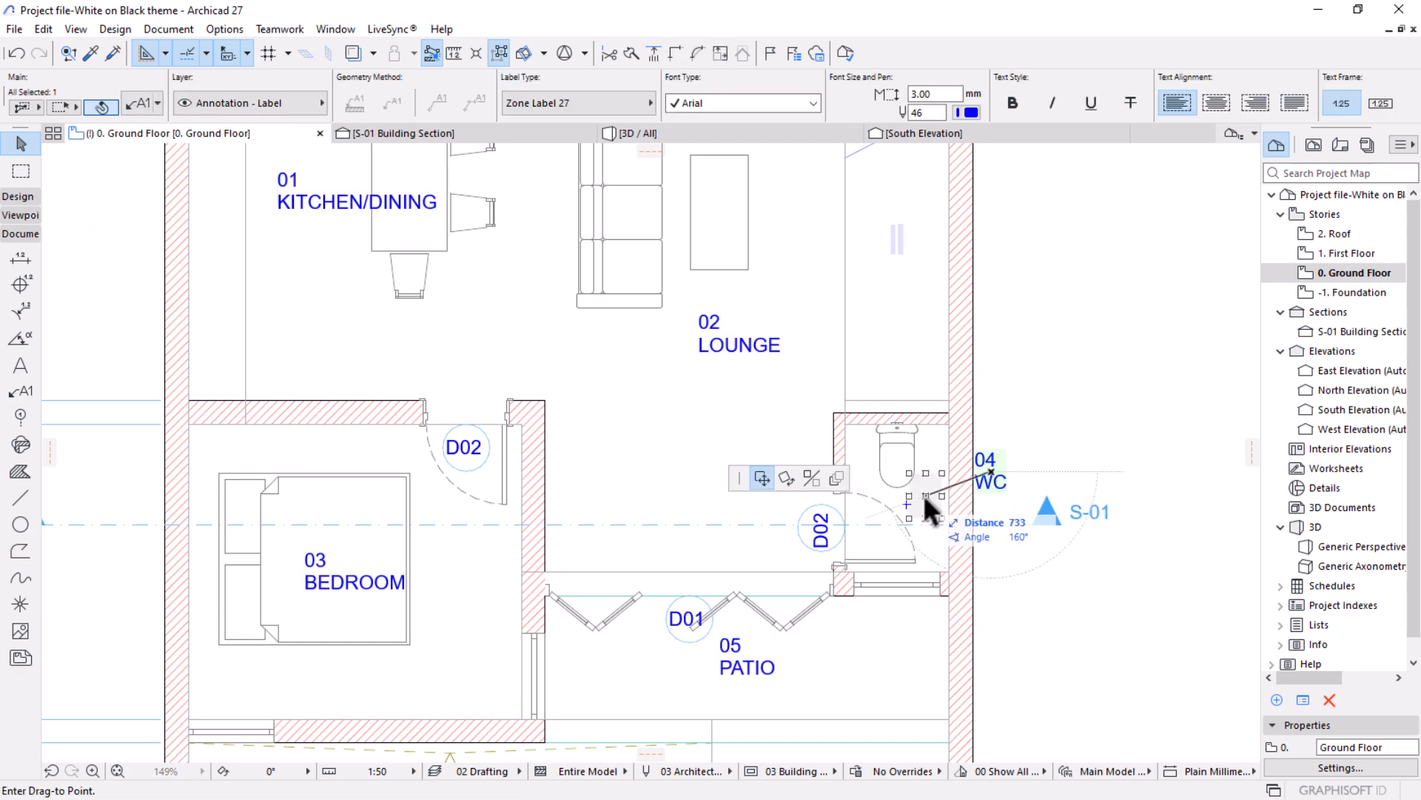
pyautogui.click(924, 504)
pyautogui.press('Escape')
pyautogui.scroll(-4, 970, 457)
pyautogui.moveTo(679, 496)
pyautogui.mouseDown(button='middle')
pyautogui.moveTo(749, 479)
pyautogui.moveTo(677, 472)
pyautogui.mouseUp(button='middle')
pyautogui.scroll(-3, 828, 472)
pyautogui.scroll(2, 724, 360)
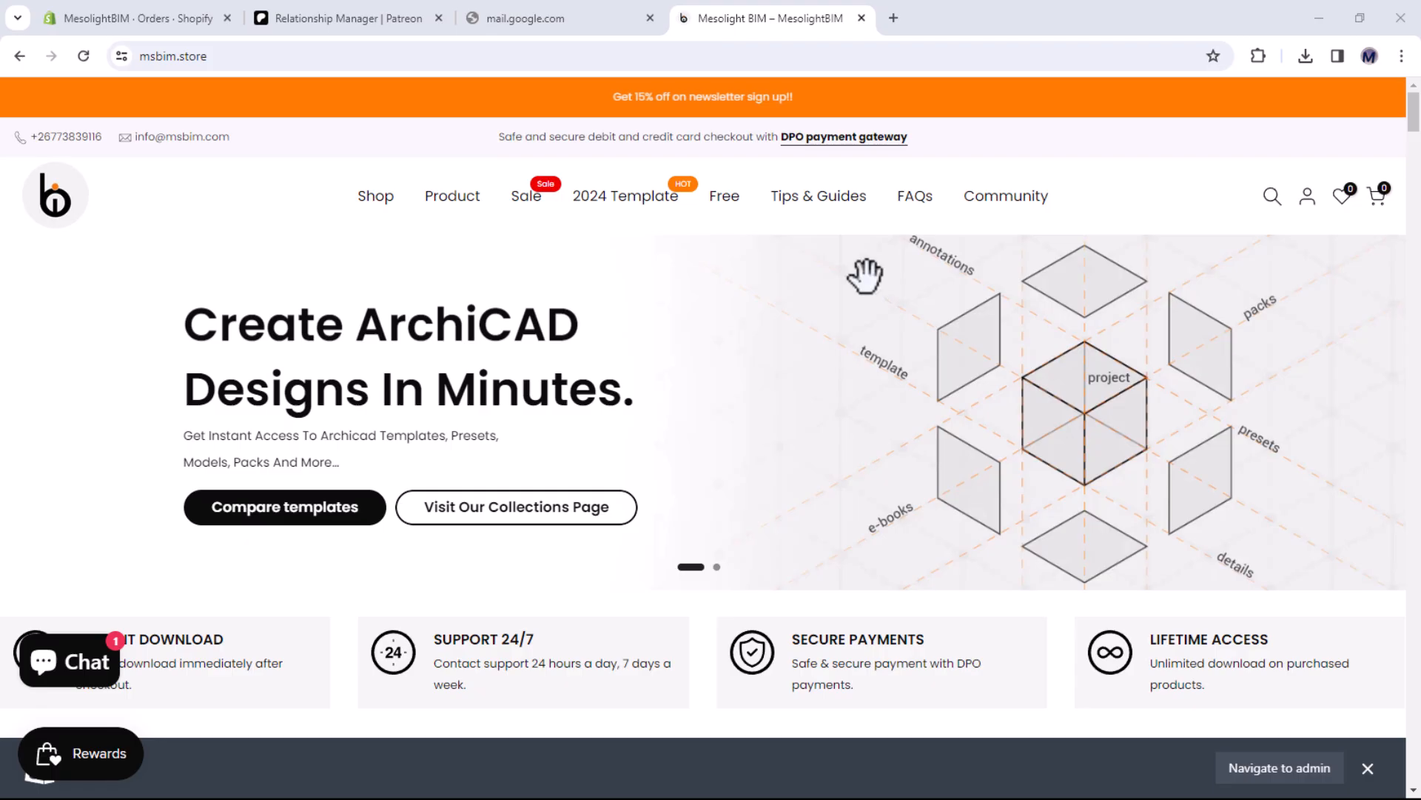
pyautogui.scroll(-12, 865, 278)
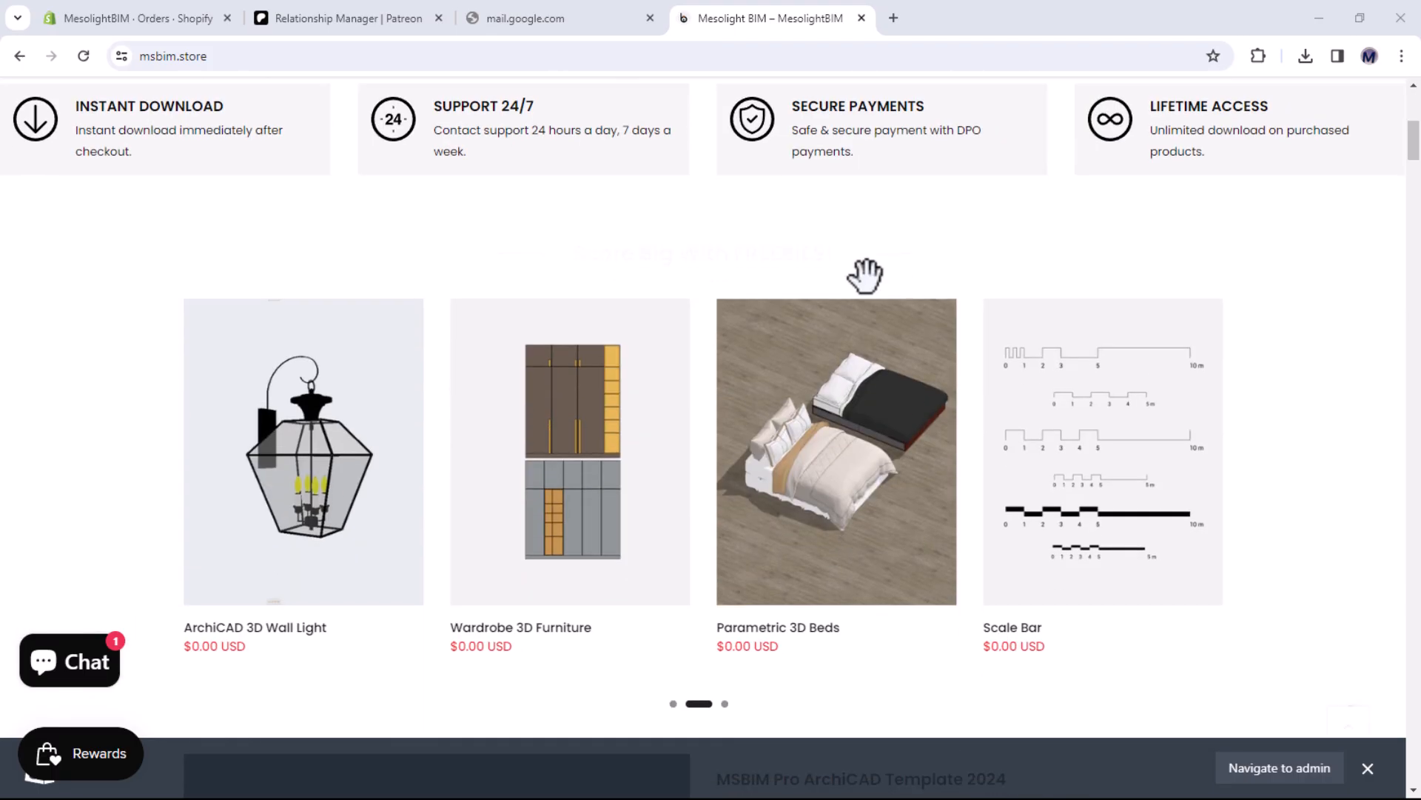
# Look through the product images of the 2024 MSBIM Pro ArchiCAD Template on the online store page, up to the plan layout.
pyautogui.scroll(-2, 865, 278)
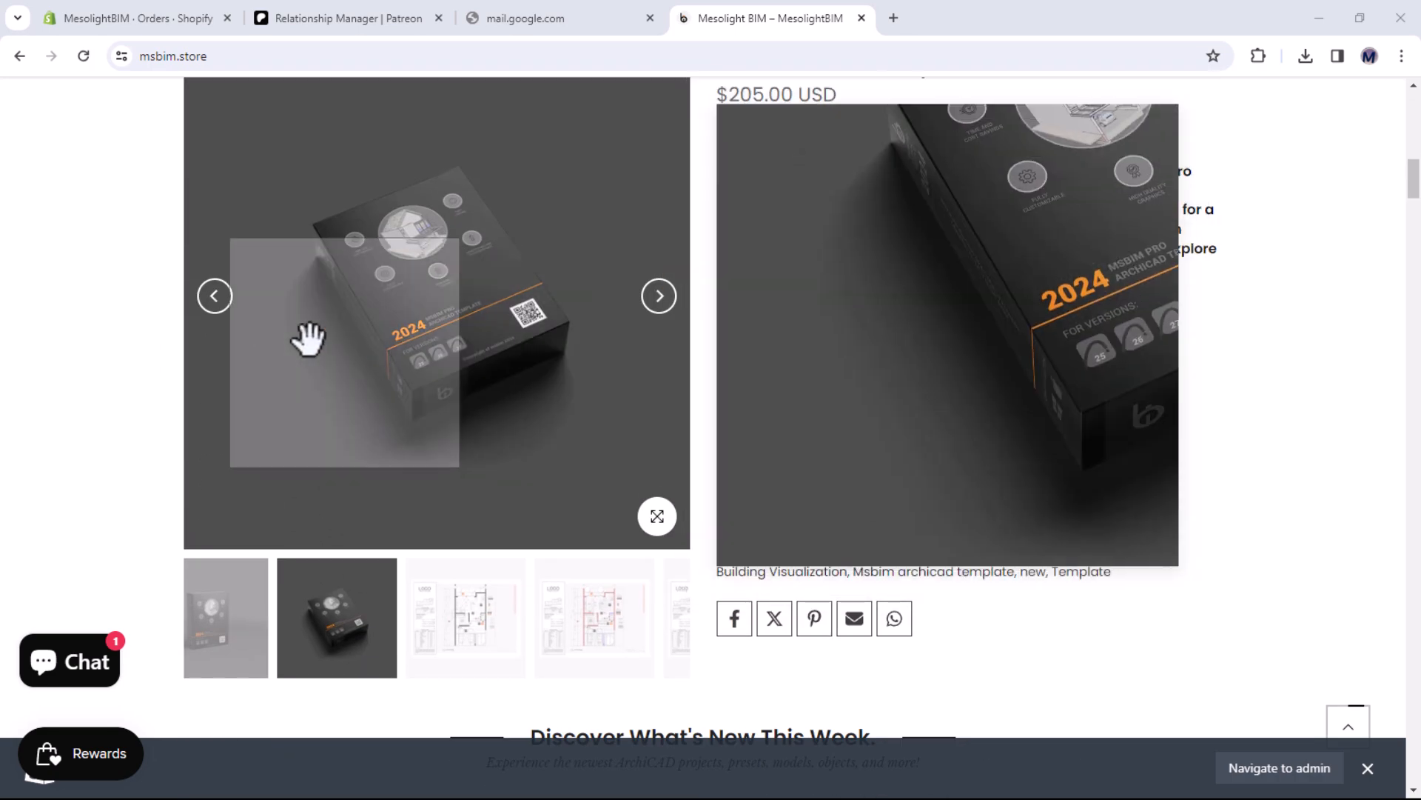
pyautogui.click(215, 296)
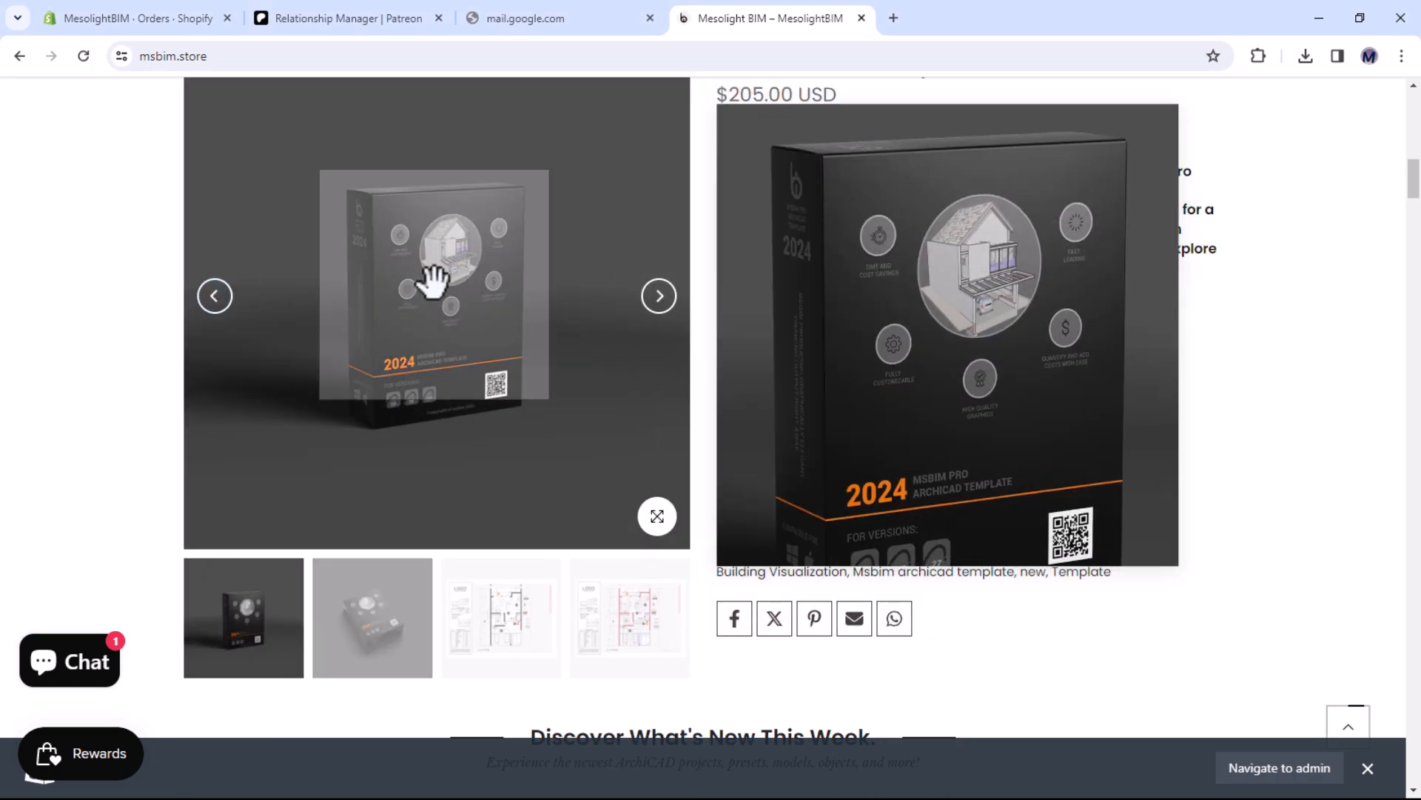
pyautogui.click(490, 607)
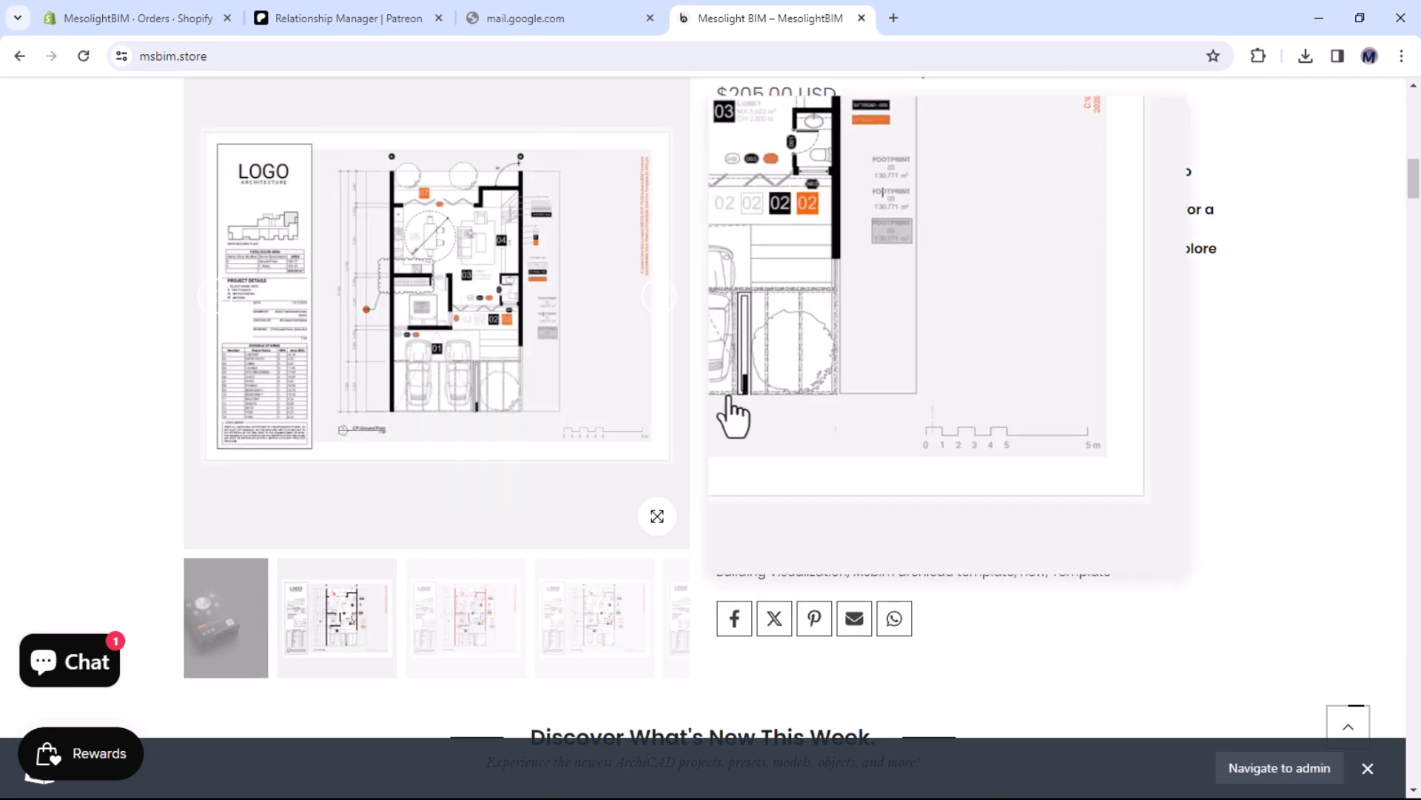
pyautogui.scroll(1, 966, 401)
pyautogui.scroll(-2, 967, 400)
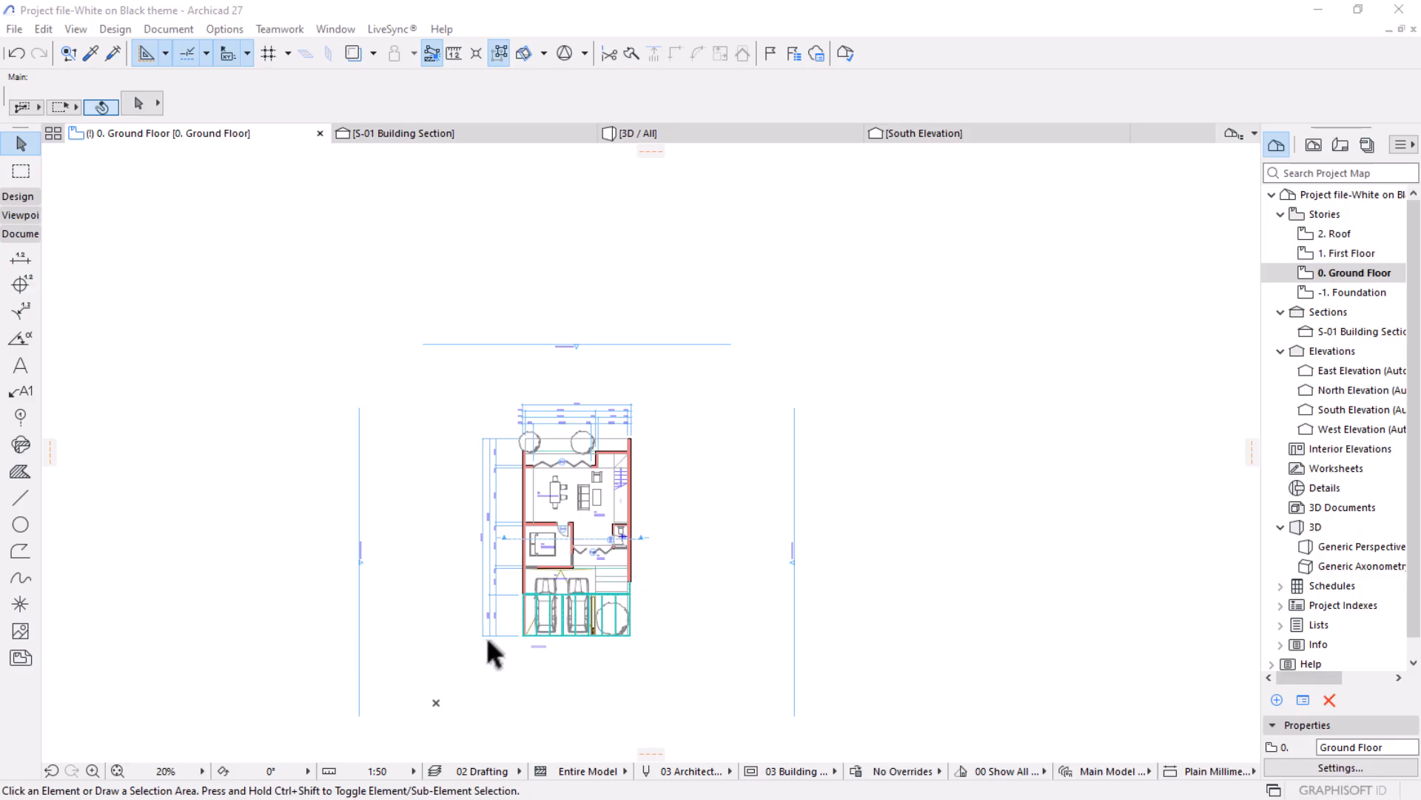
# Set the GROUND title's text height to 6 mm and widen its text box so the word fits on one line.
pyautogui.scroll(9, 545, 659)
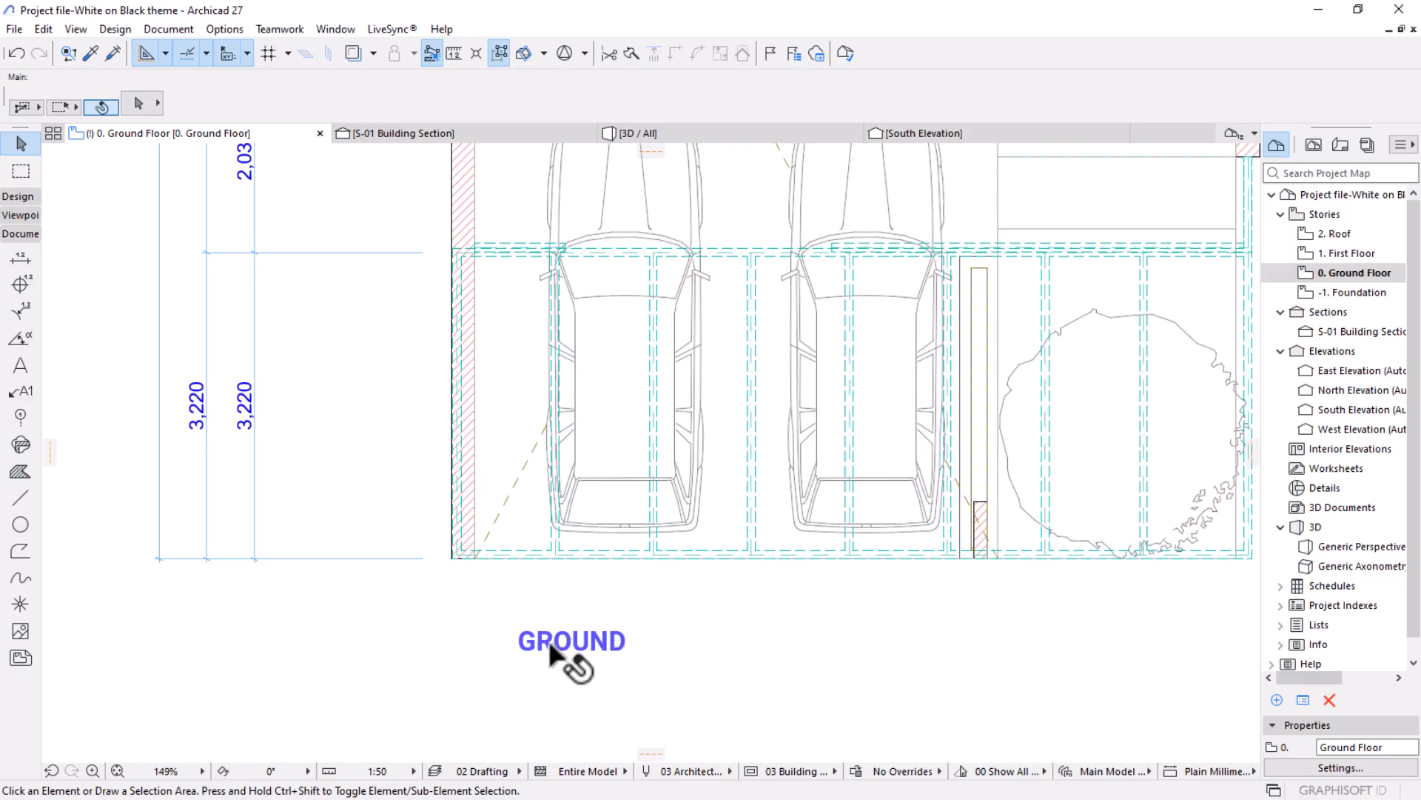
pyautogui.click(547, 644)
pyautogui.scroll(-2, 602, 541)
pyautogui.click(555, 94)
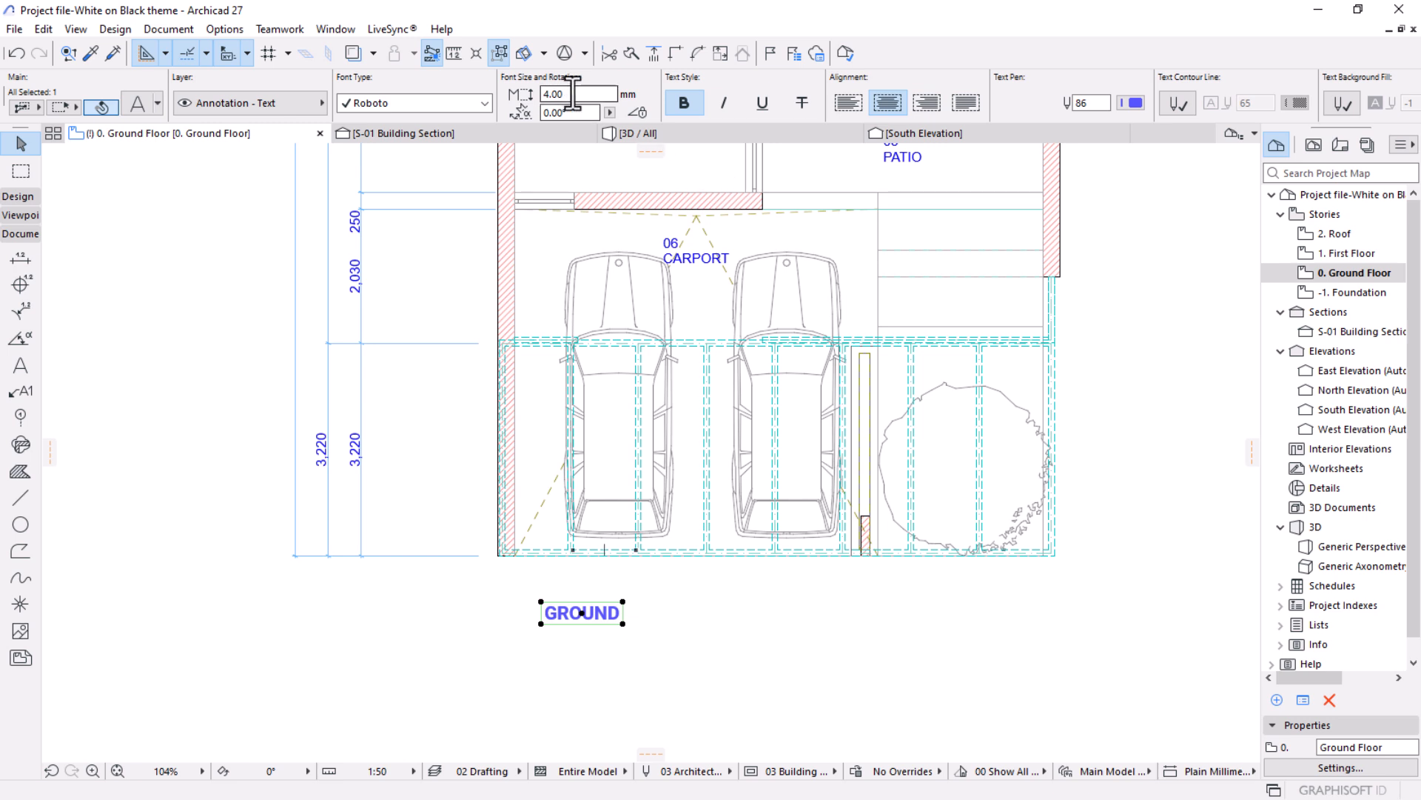
pyautogui.write('6')
pyautogui.press('Return')
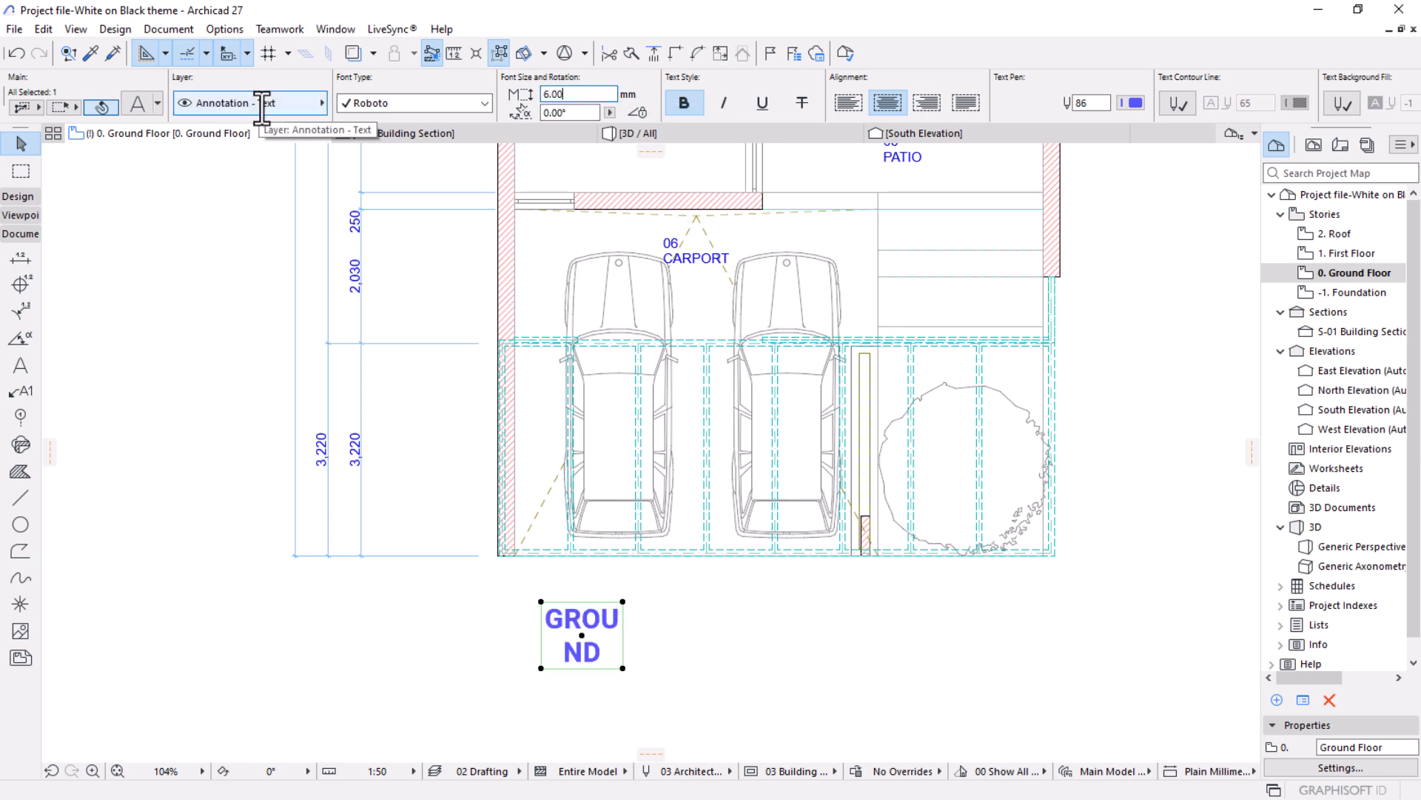
pyautogui.click(624, 663)
pyautogui.click(659, 644)
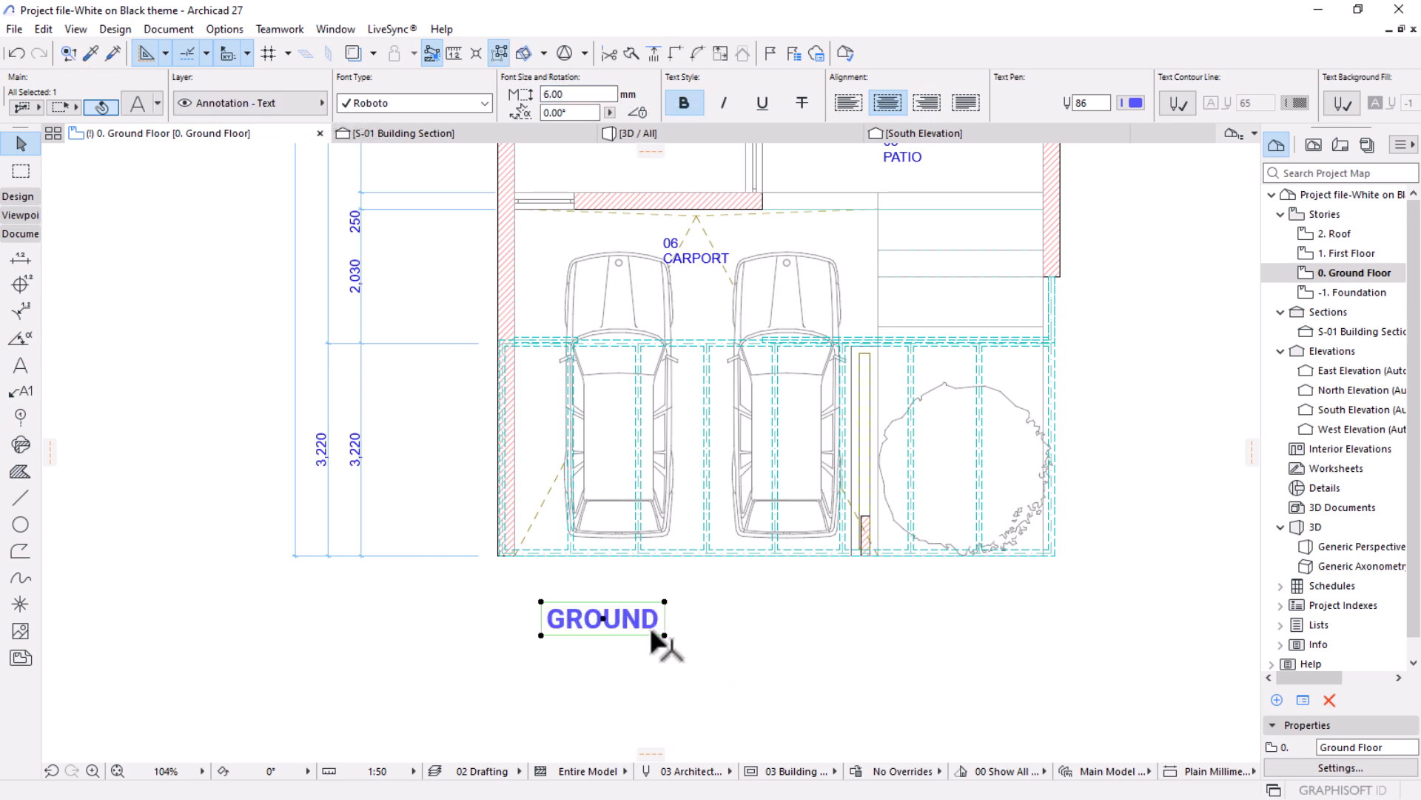
# Set the GROUND title's text height to 8 mm, widen its box to one line and shift it slightly left under the carport.
pyautogui.scroll(-2, 659, 644)
pyautogui.click(566, 94)
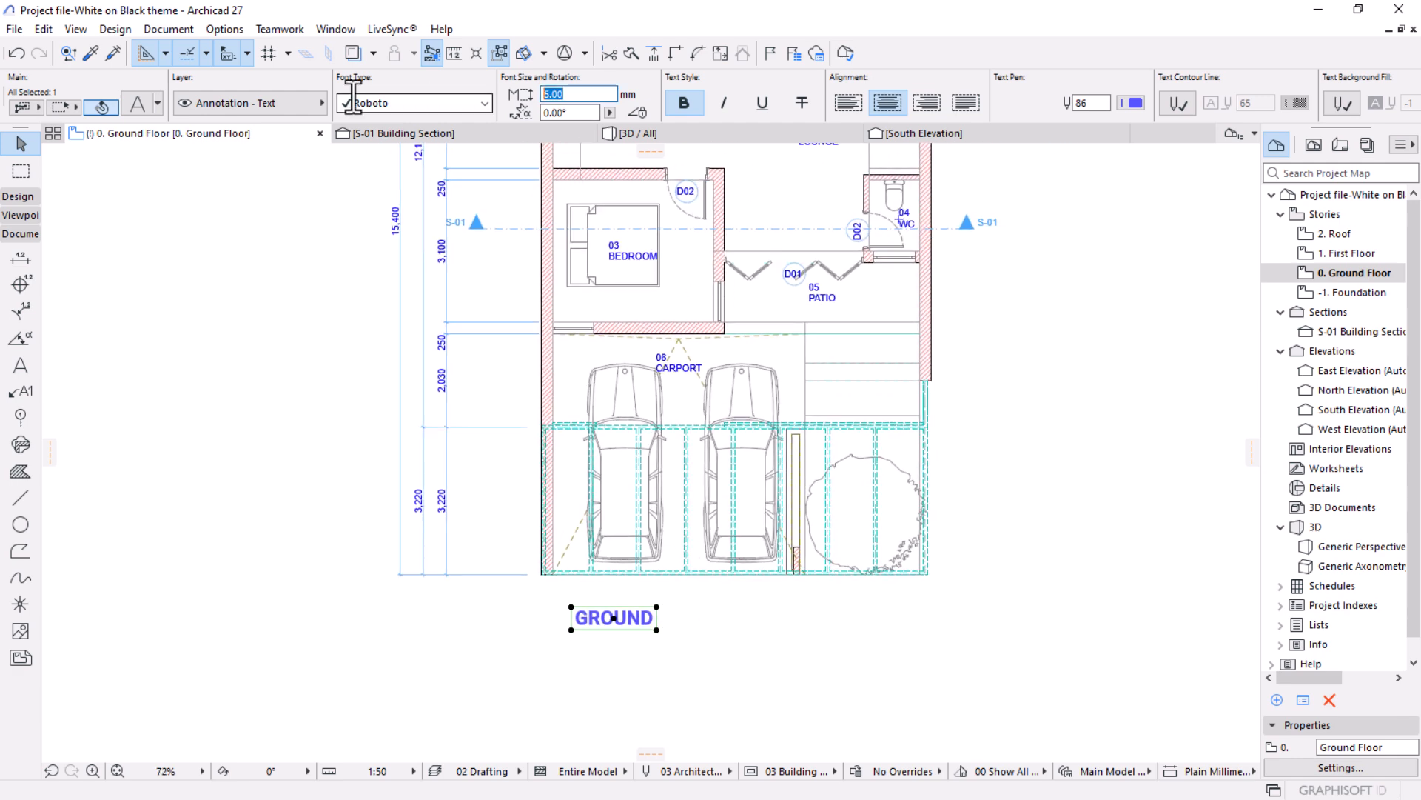
pyautogui.write('8')
pyautogui.press('Return')
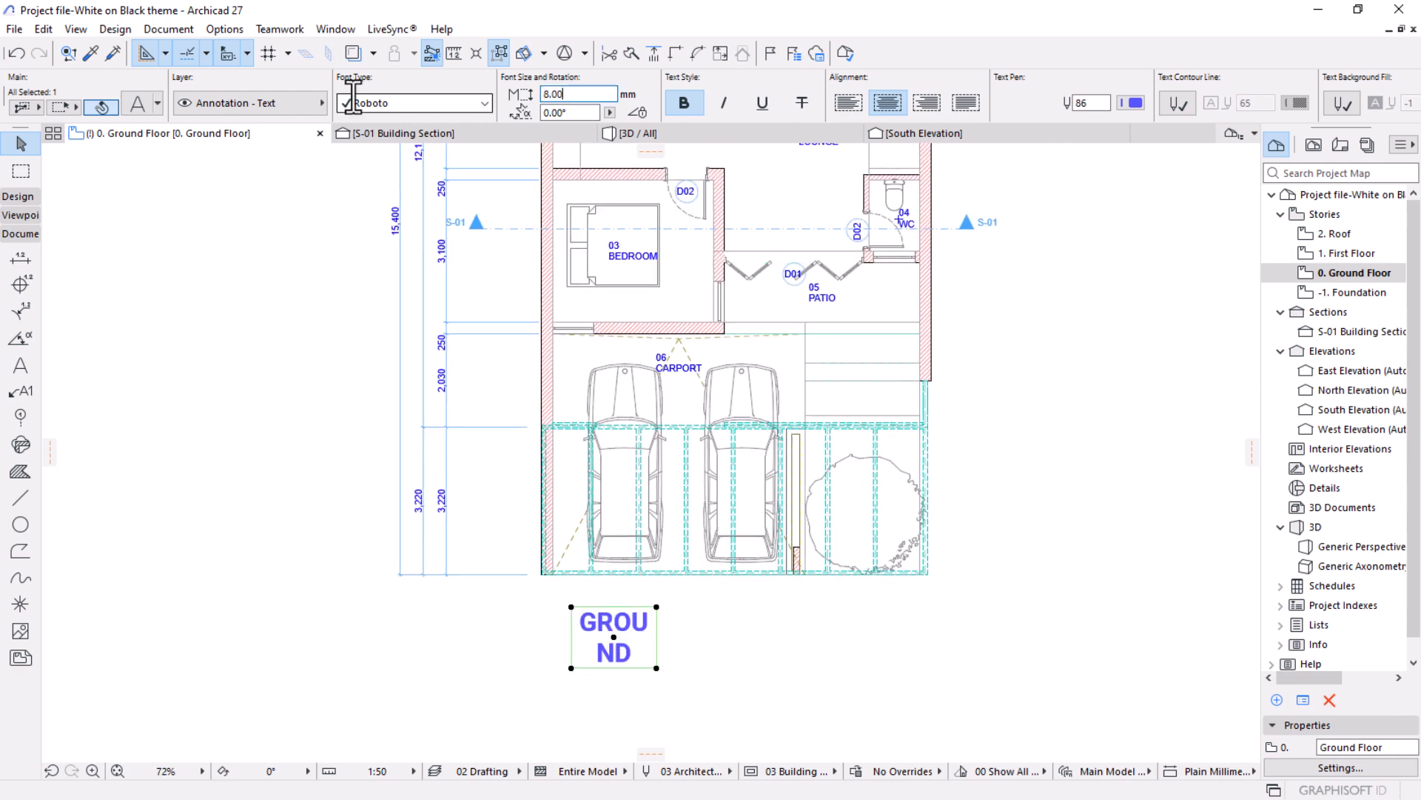
pyautogui.click(657, 667)
pyautogui.click(690, 636)
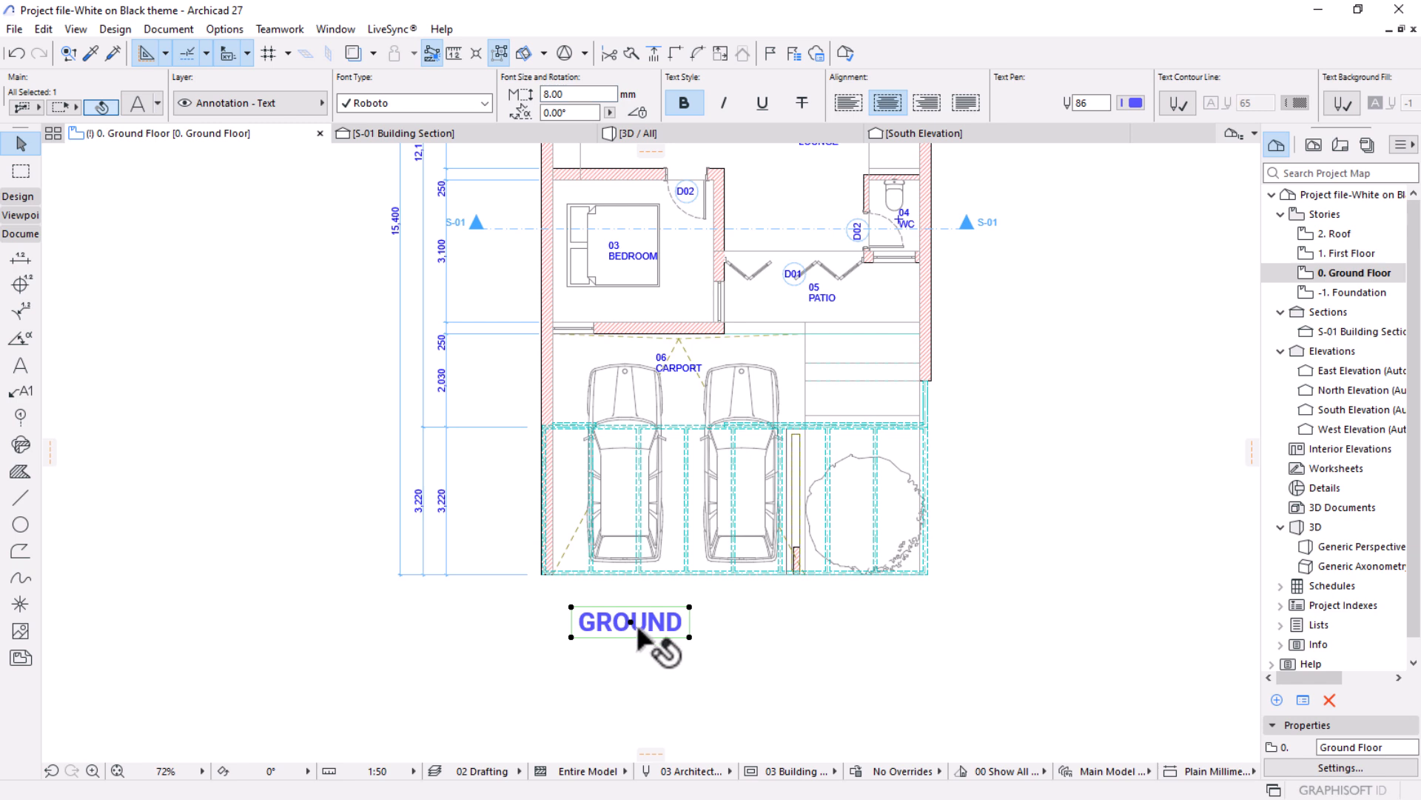
pyautogui.moveTo(628, 618); pyautogui.dragTo(604, 619)
pyautogui.click(710, 700)
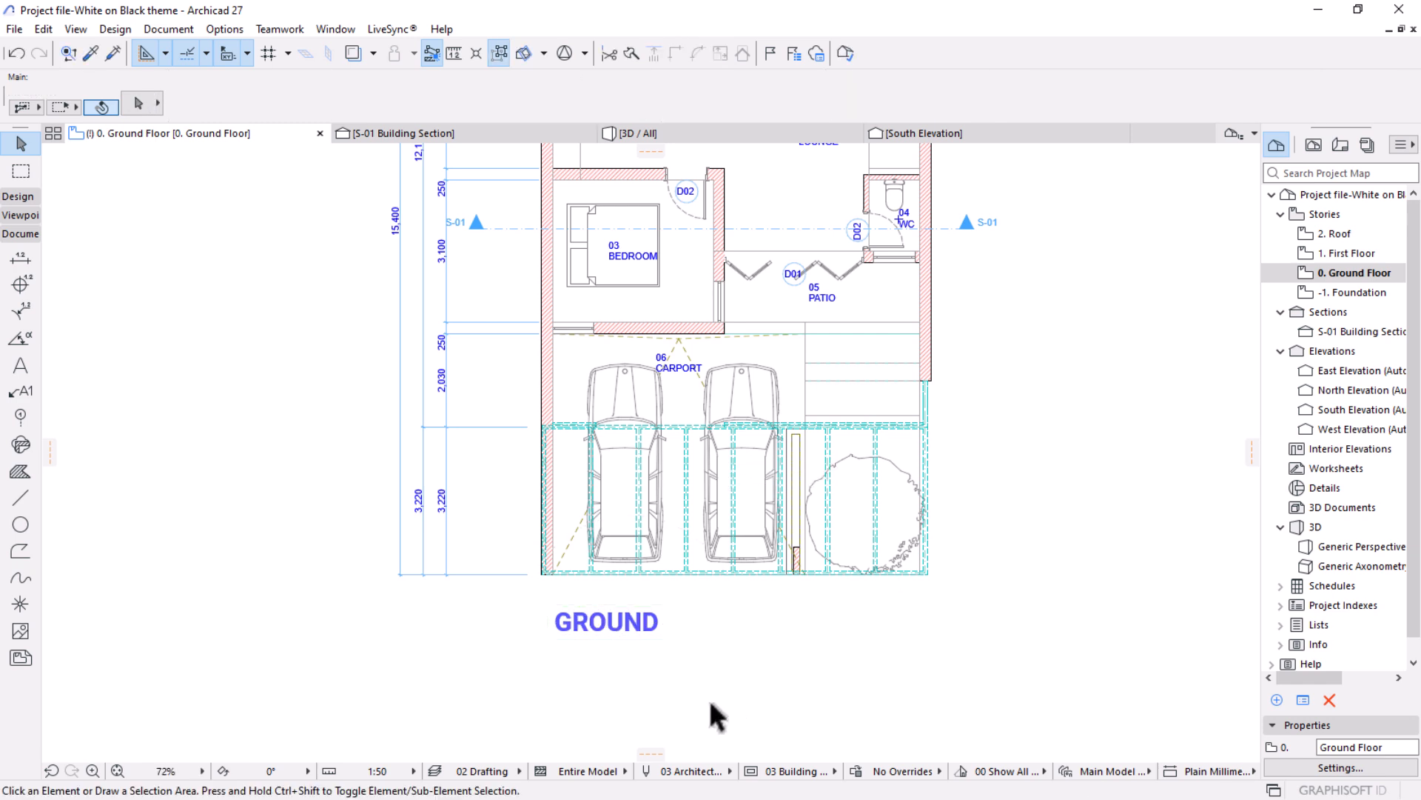
# Draw a rectangular zone over the whole ground floor footprint, with its stamp placed just below the GROUND title.
pyautogui.scroll(-4, 608, 610)
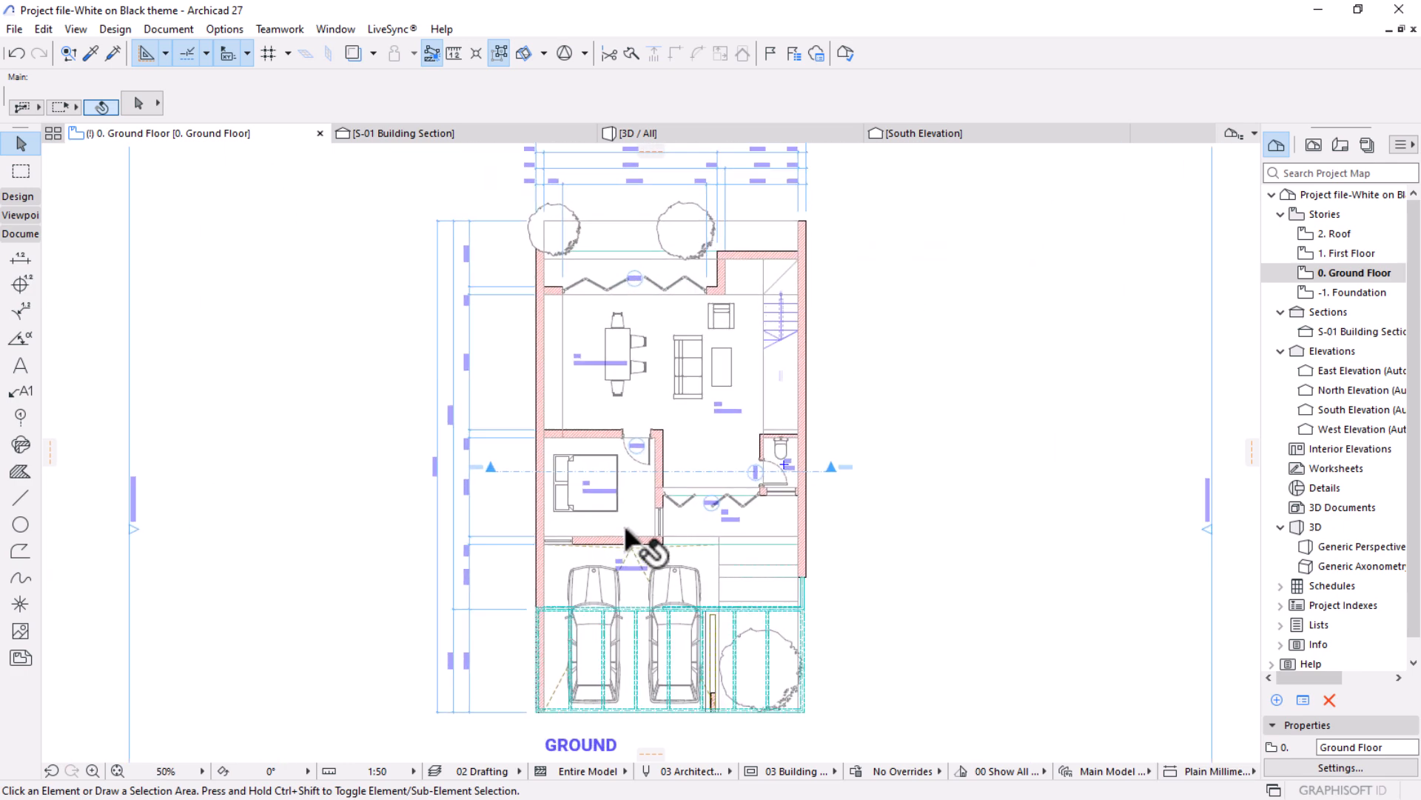
pyautogui.scroll(4, 627, 528)
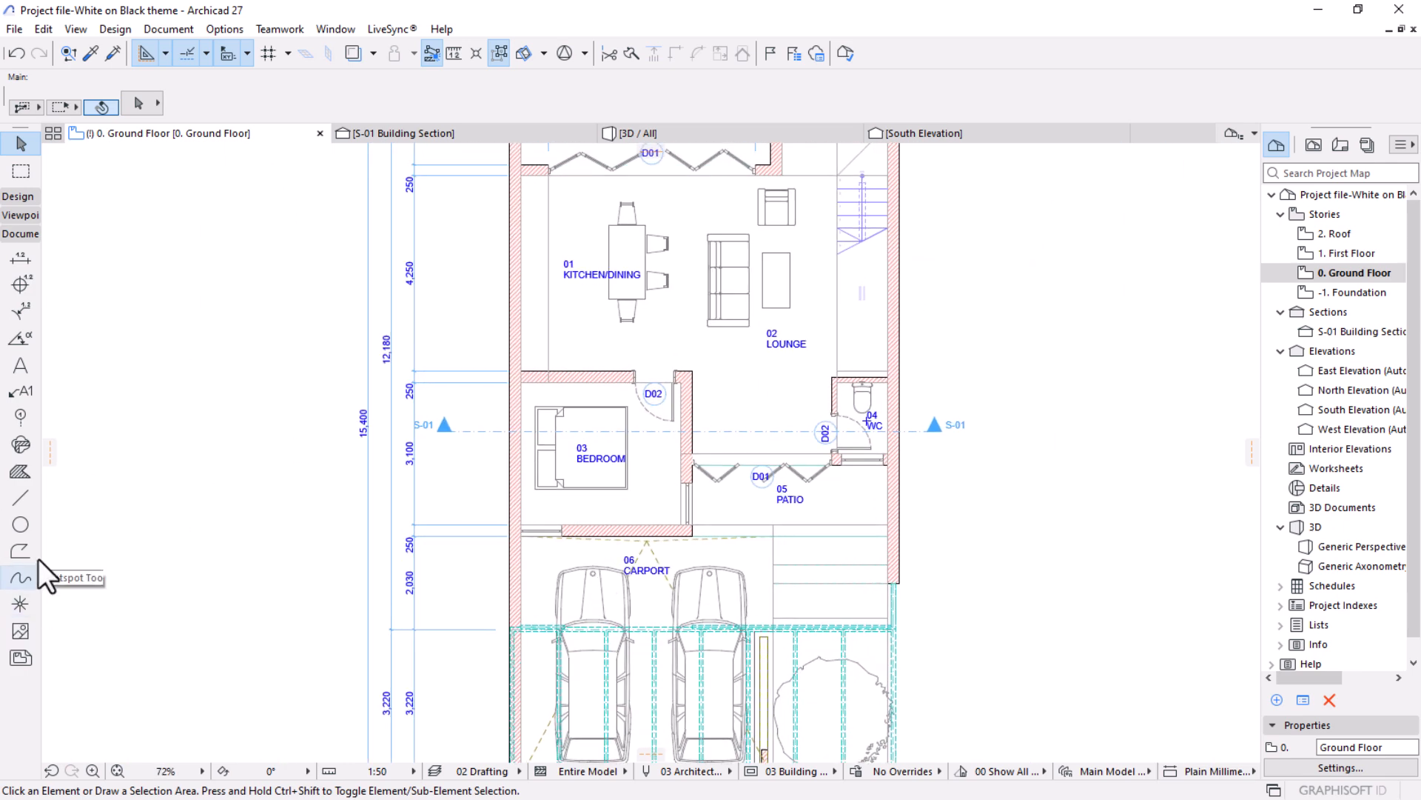
pyautogui.click(18, 197)
pyautogui.click(21, 539)
pyautogui.scroll(-6, 666, 481)
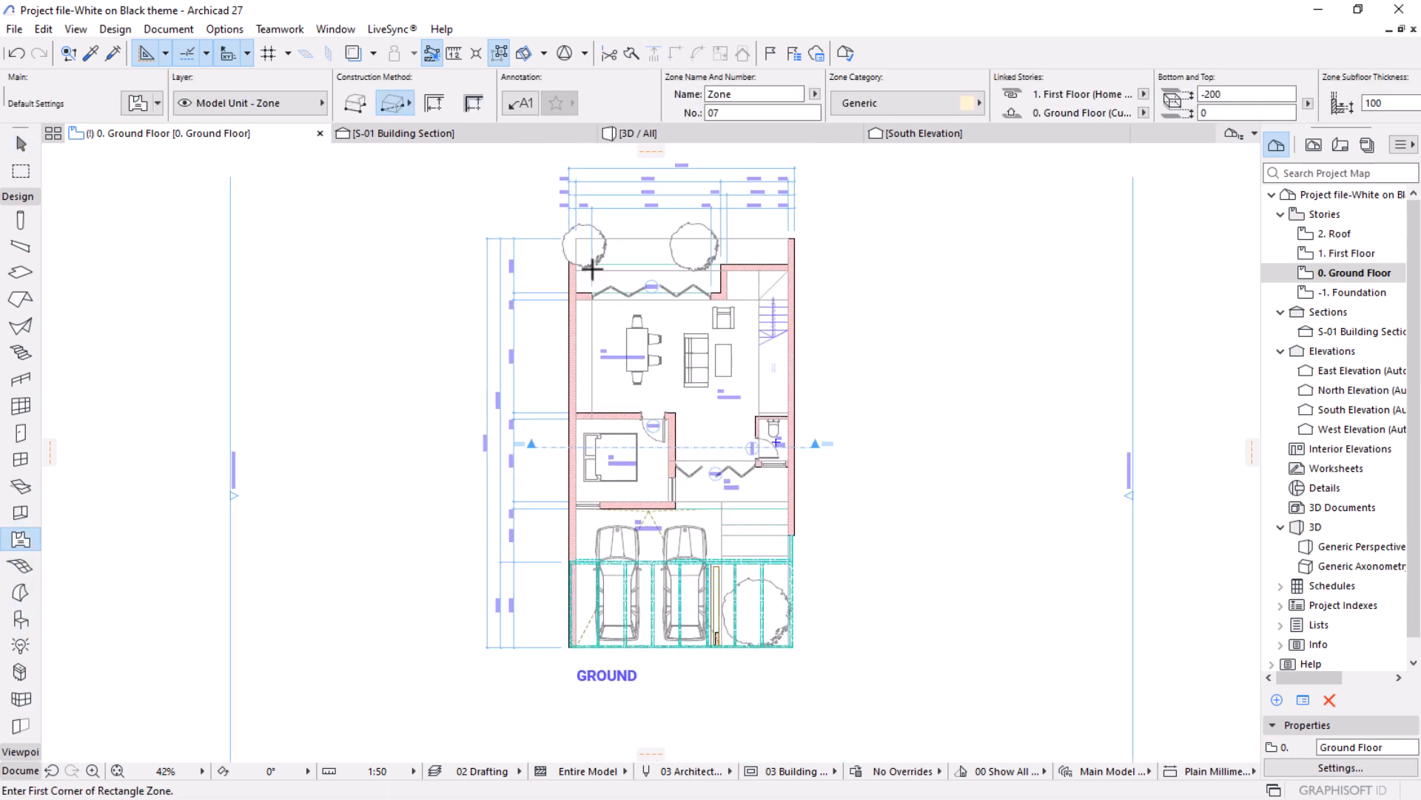
pyautogui.click(795, 238)
pyautogui.click(570, 646)
pyautogui.scroll(5, 600, 692)
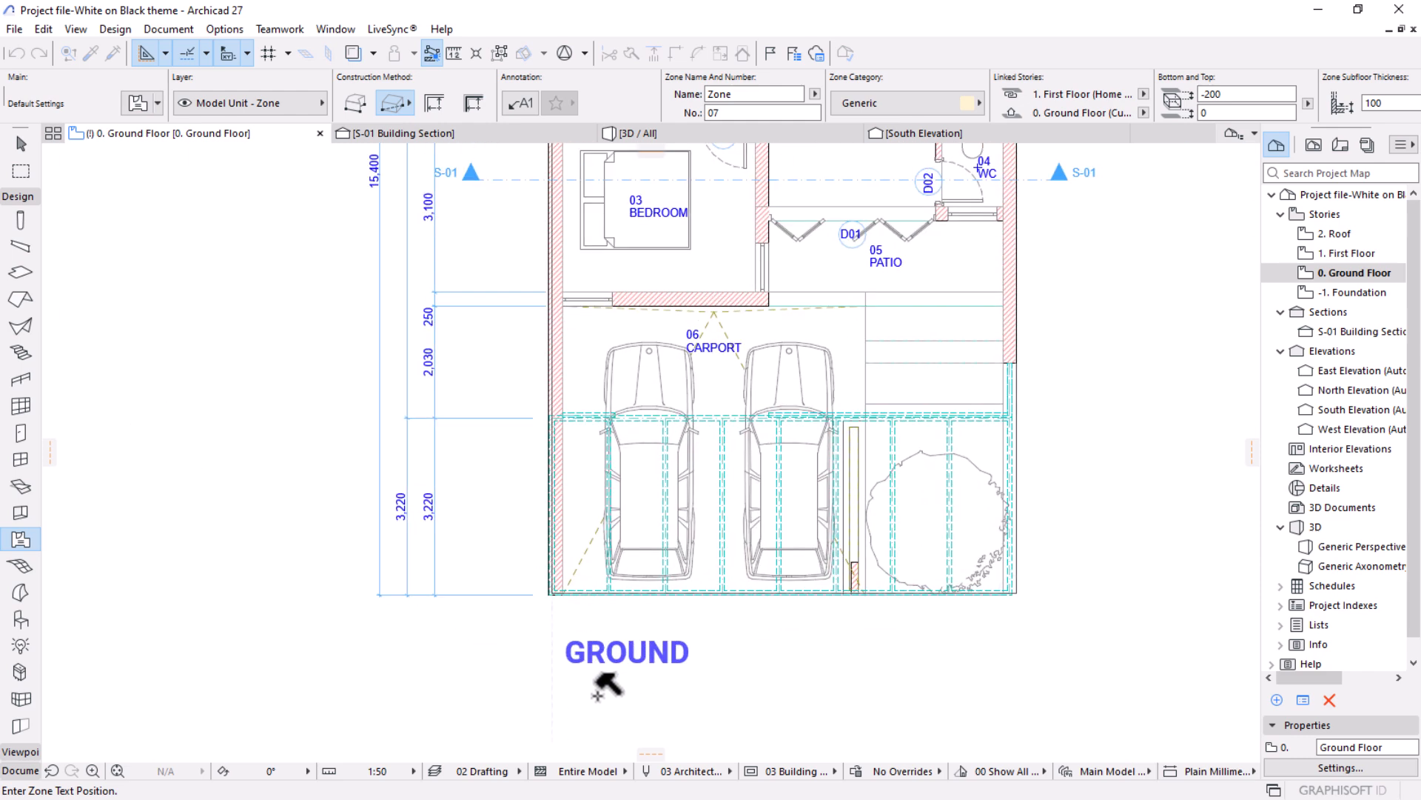
pyautogui.click(600, 695)
pyautogui.scroll(-2, 634, 659)
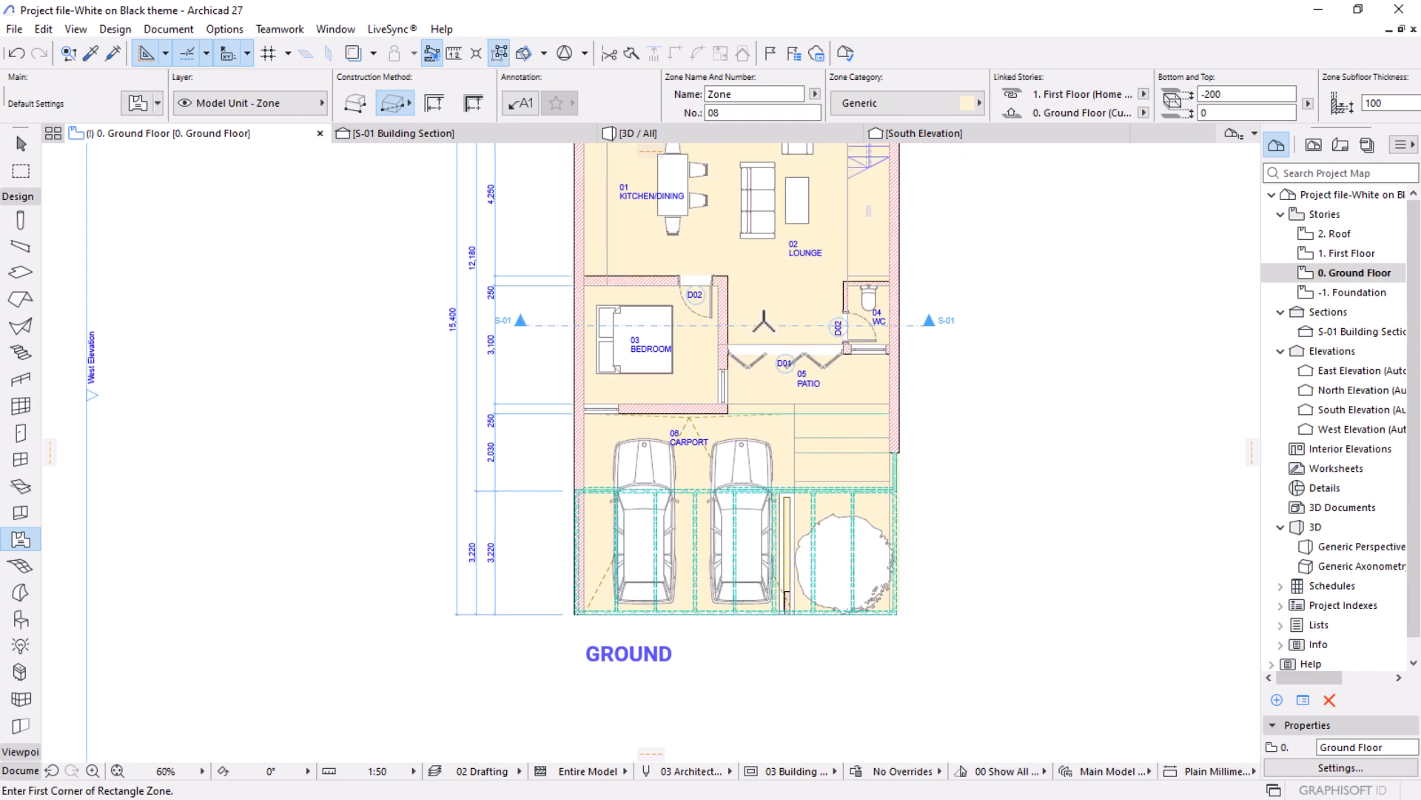
pyautogui.press('Escape')
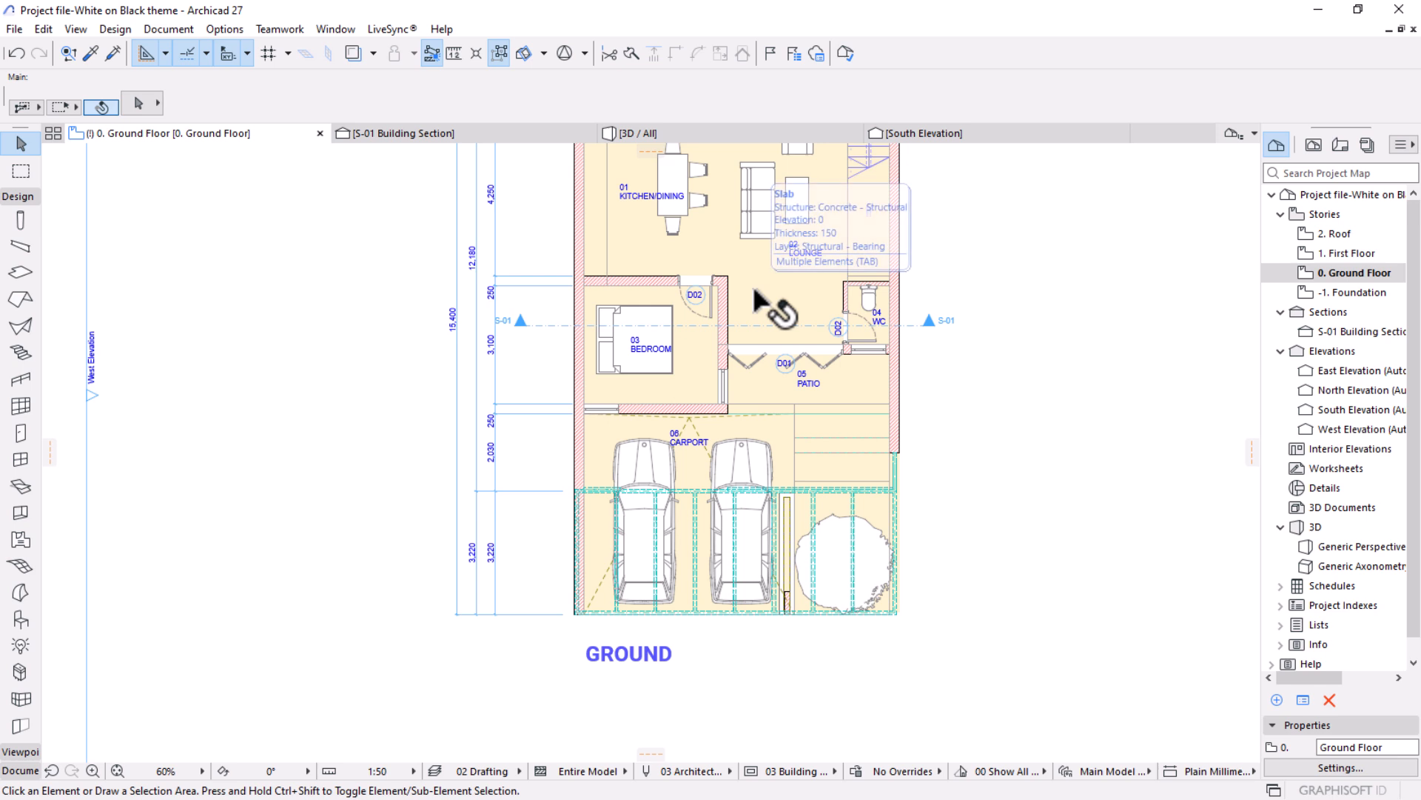
# Select zone 07 covering the whole floor and enable the cover fill override in its zone settings.
pyautogui.press('Tab')
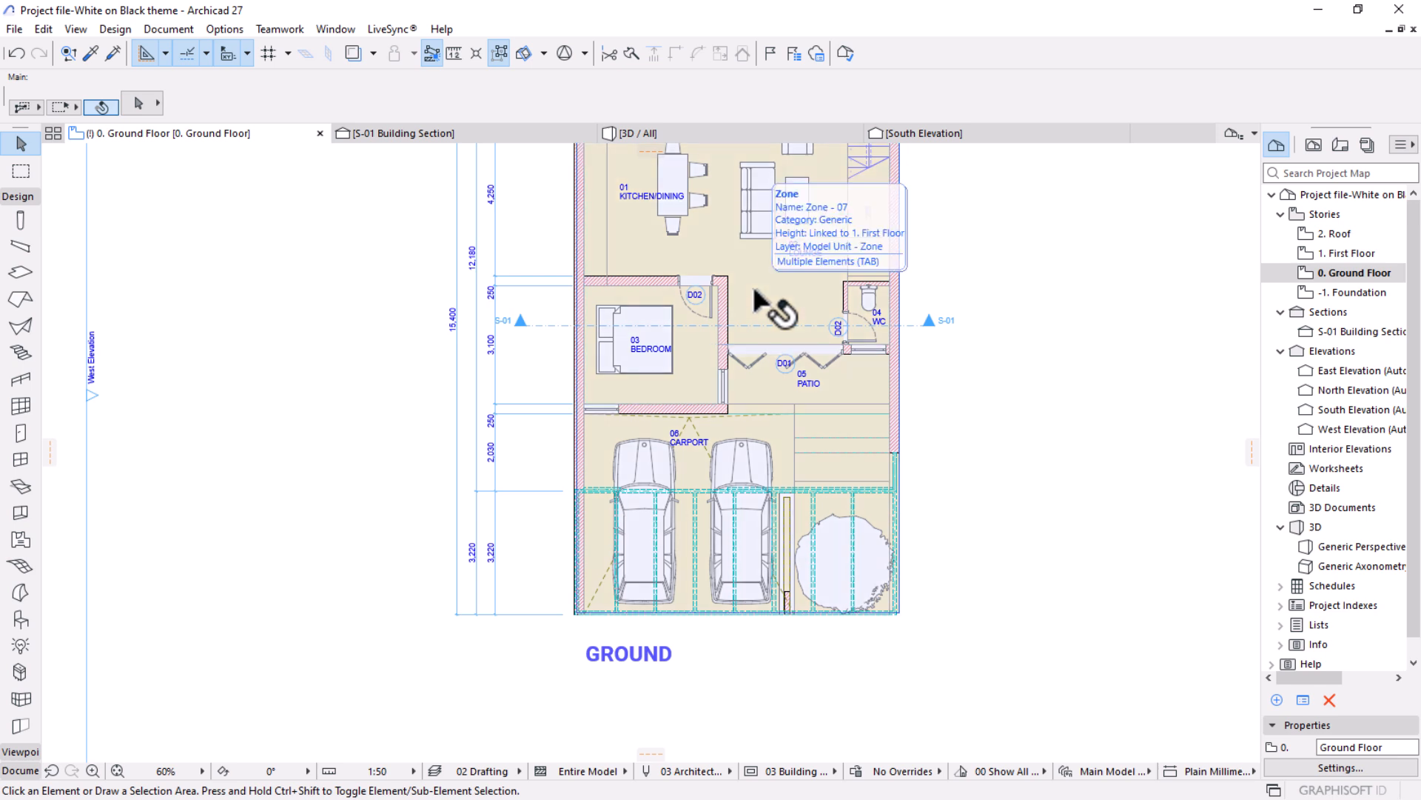
pyautogui.click(754, 290)
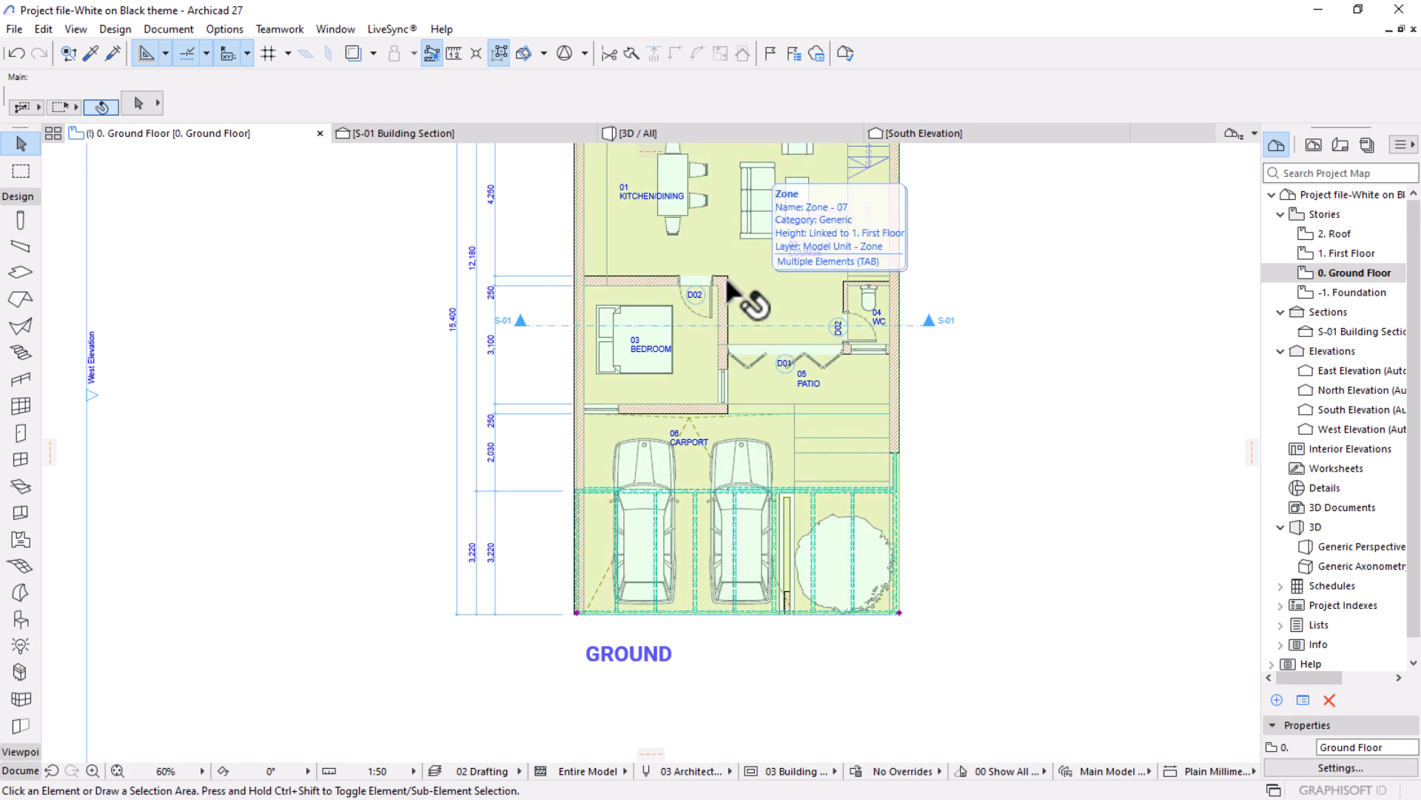
pyautogui.hotkey('ctrl', 't')
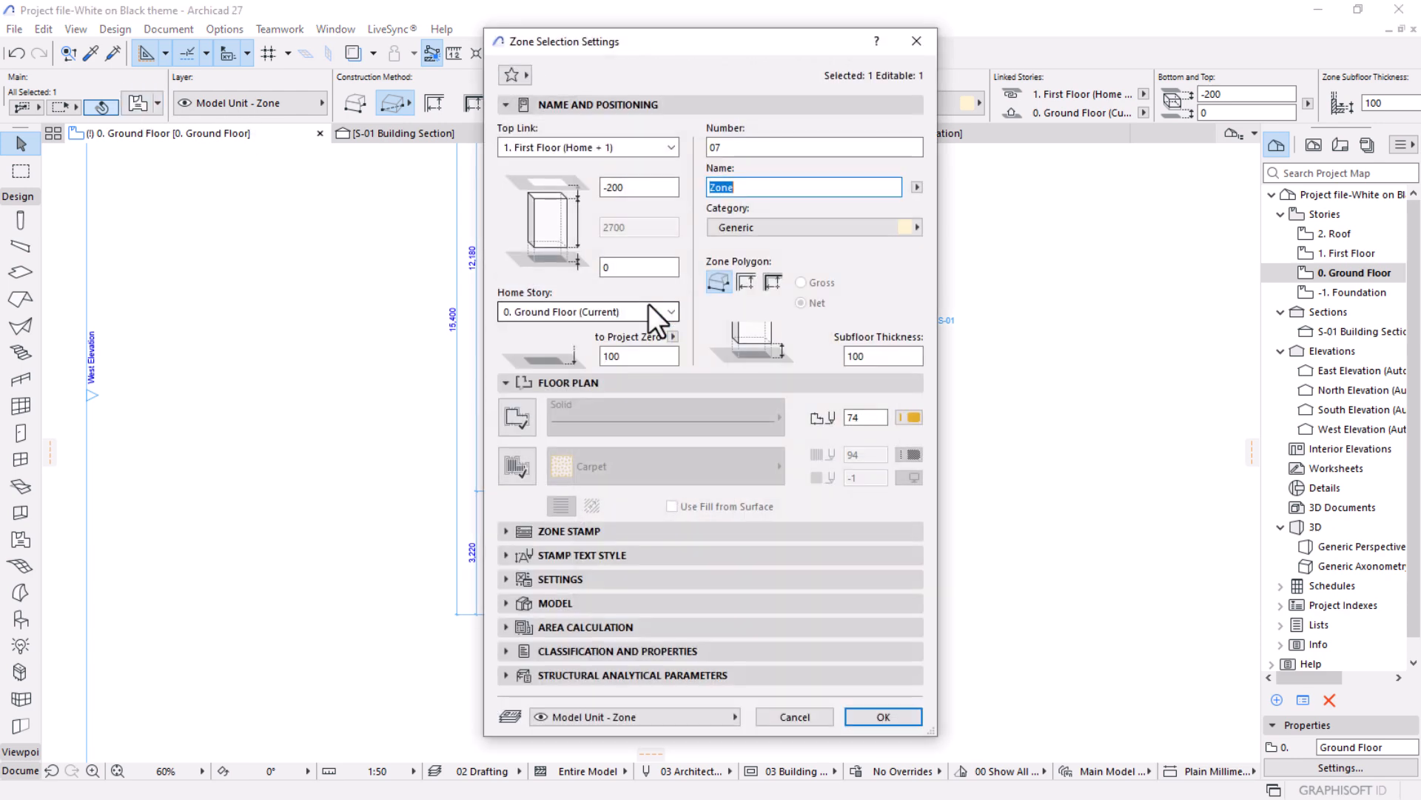
pyautogui.click(509, 468)
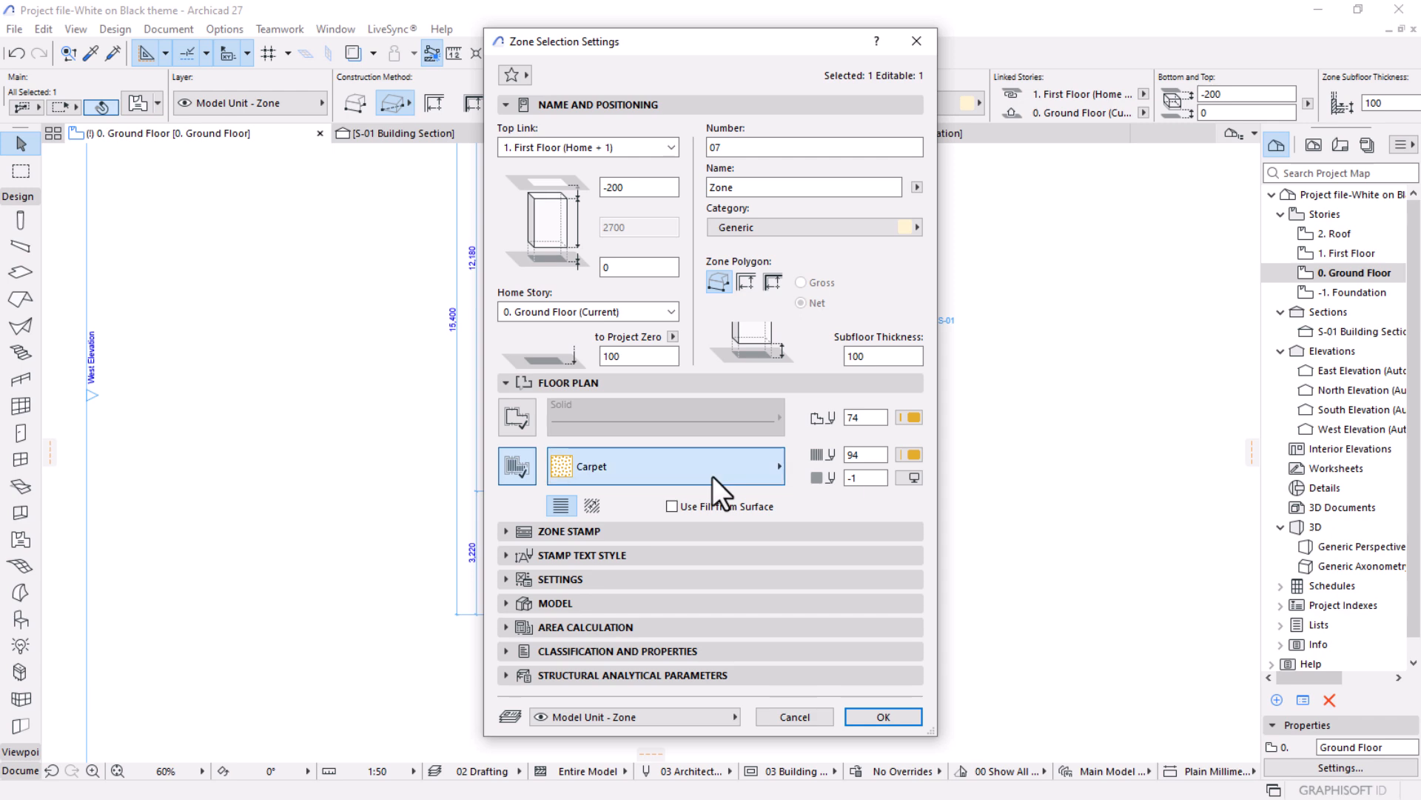
# Set the zone's cover fill to Air Space with the transparent background pen 0 and apply the settings.
pyautogui.click(712, 474)
pyautogui.scroll(6, 872, 140)
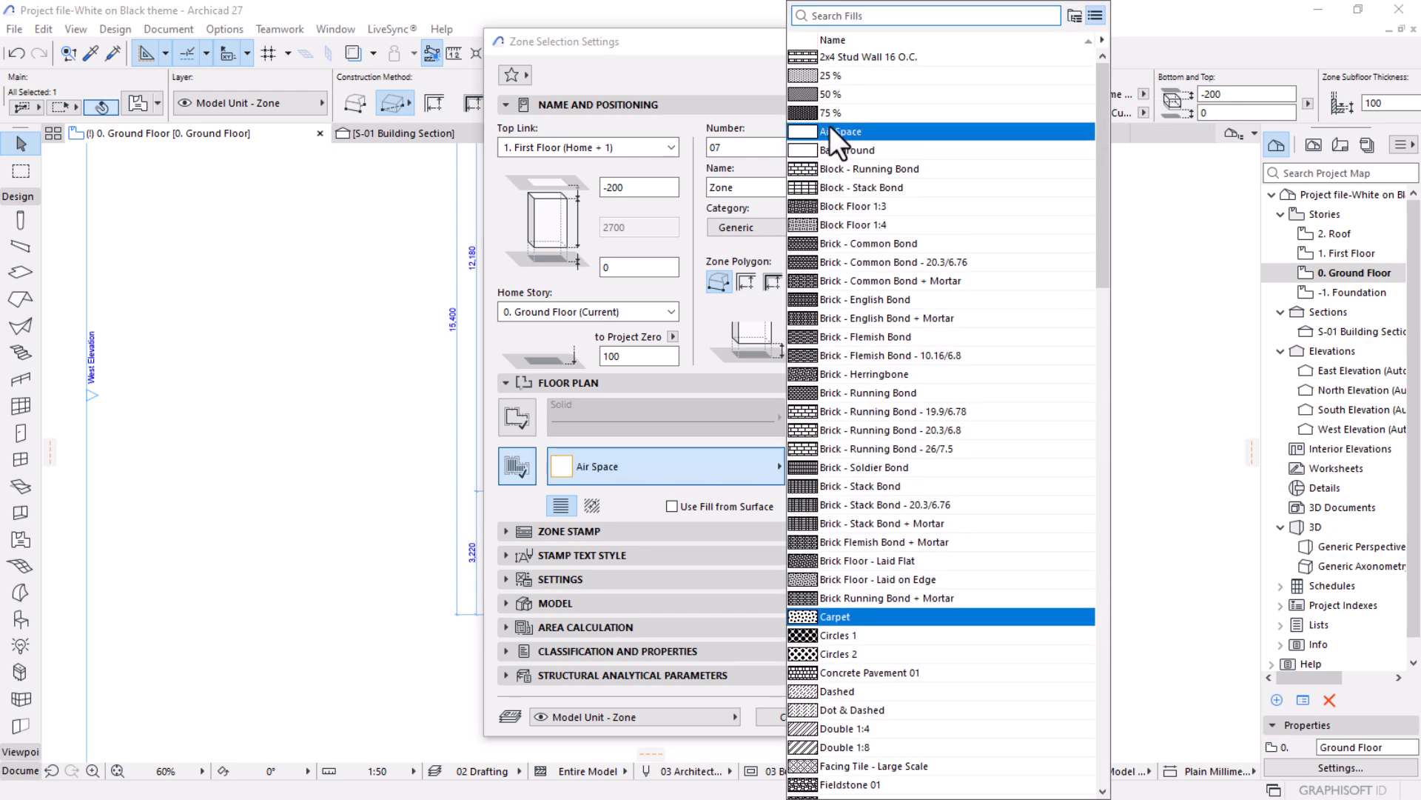
pyautogui.click(846, 129)
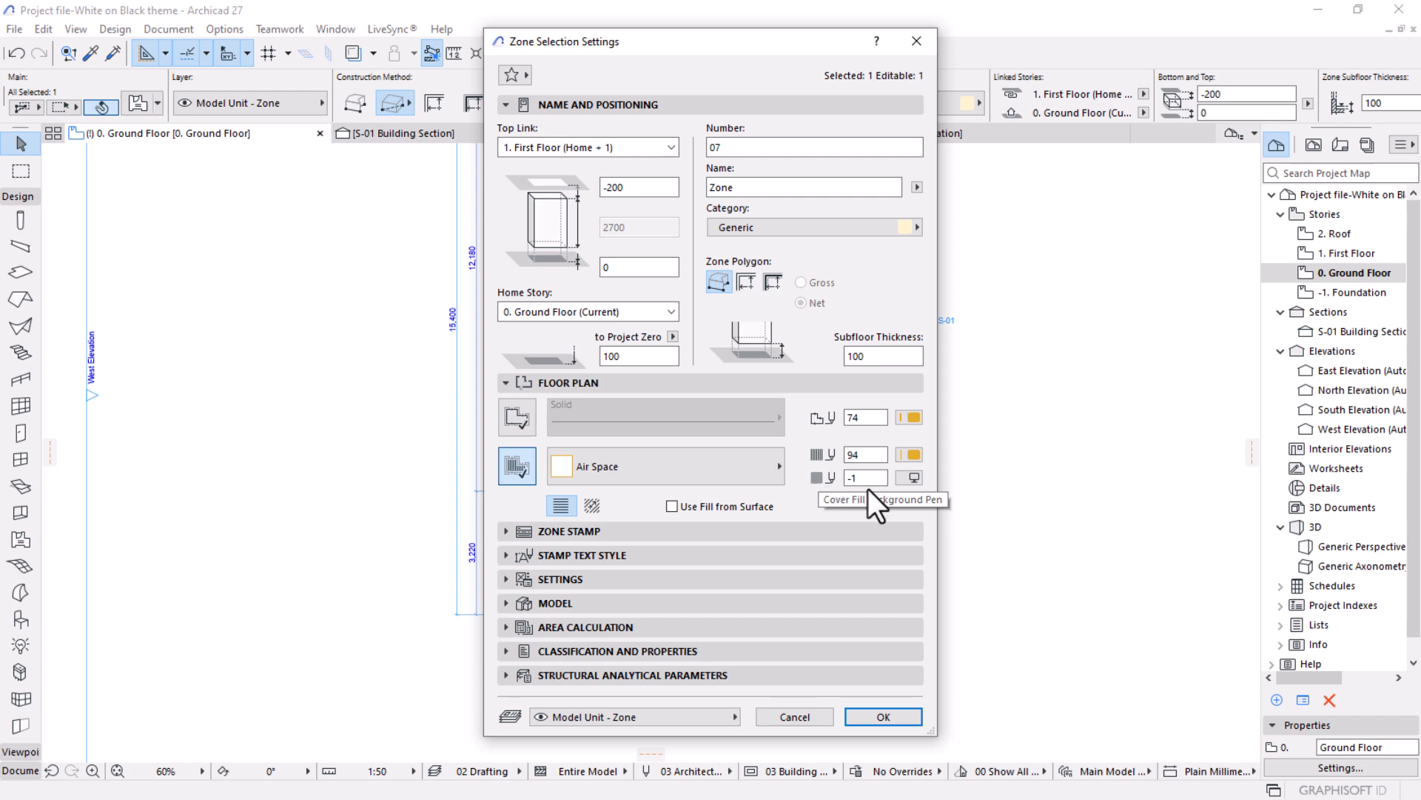
pyautogui.click(915, 477)
pyautogui.click(1171, 667)
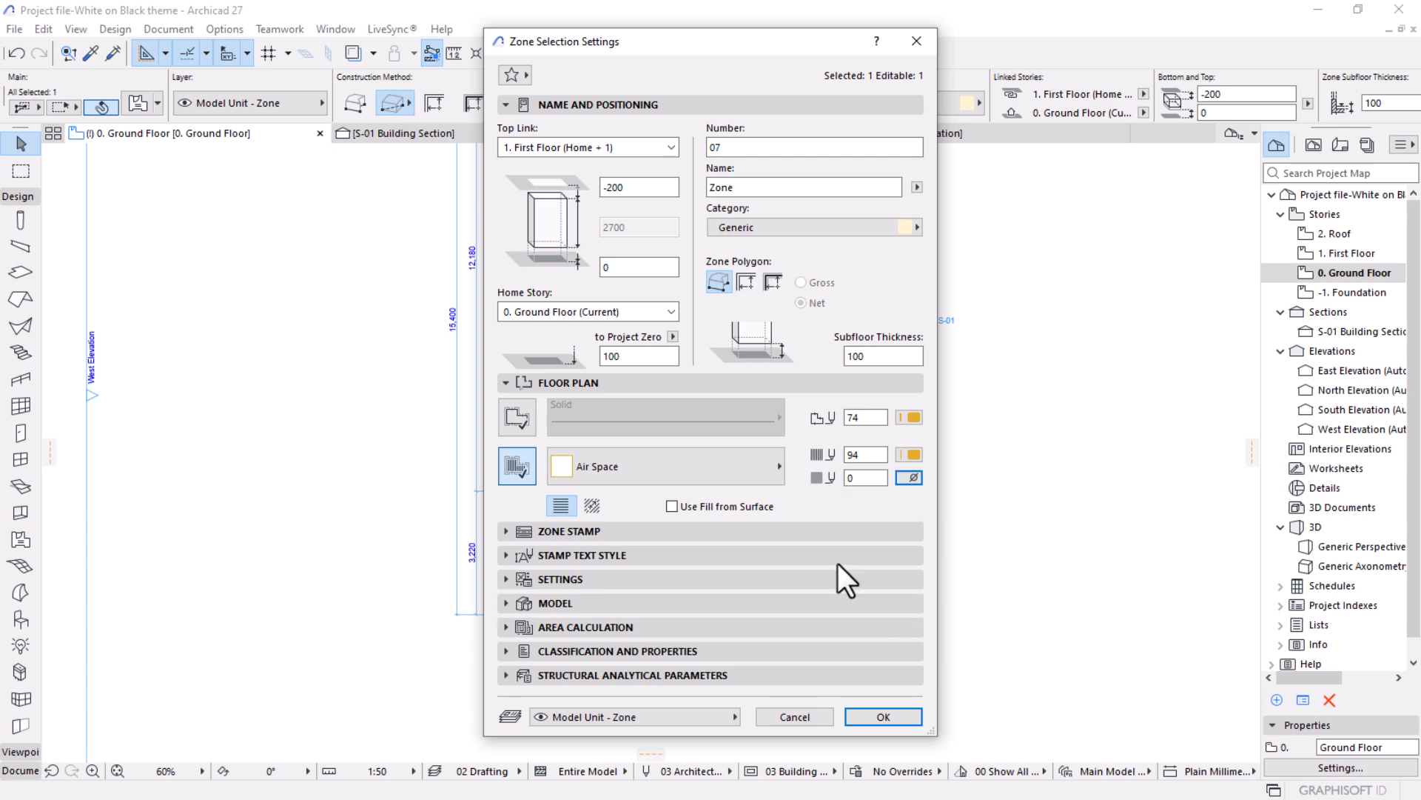
pyautogui.click(907, 717)
pyautogui.scroll(-2, 975, 393)
pyautogui.moveTo(917, 448); pyautogui.dragTo(726, 553, button='middle')
pyautogui.click(841, 561)
pyautogui.moveTo(577, 561); pyautogui.dragTo(658, 477, button='middle')
pyautogui.scroll(4, 723, 368)
pyautogui.moveTo(619, 644); pyautogui.dragTo(707, 566, button='middle')
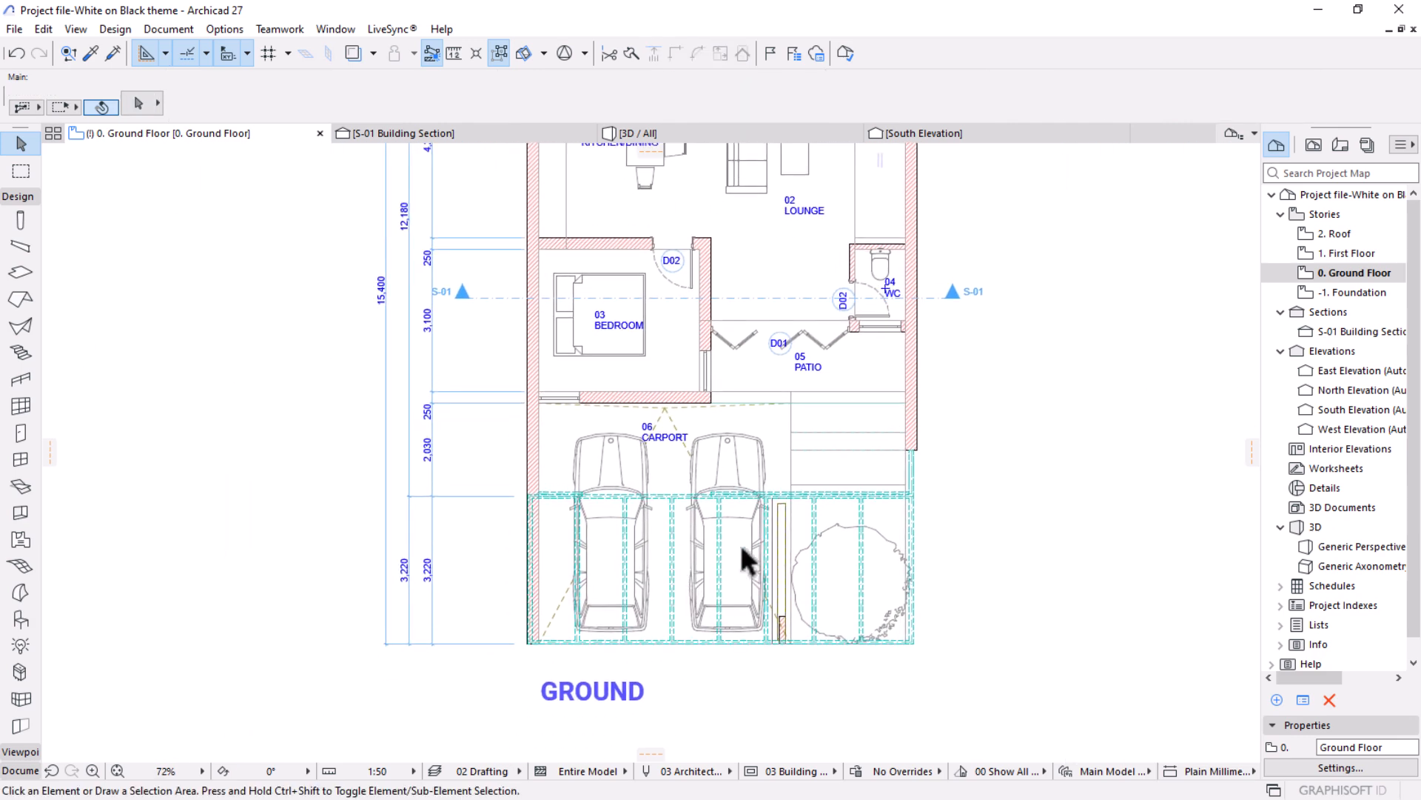
# Pick up the patio zone label's settings and attach a matching label to zone 07, placing it below the lounge label.
pyautogui.keyDown('alt'); pyautogui.click(807, 363); pyautogui.keyUp('alt')
pyautogui.scroll(-3, 784, 348)
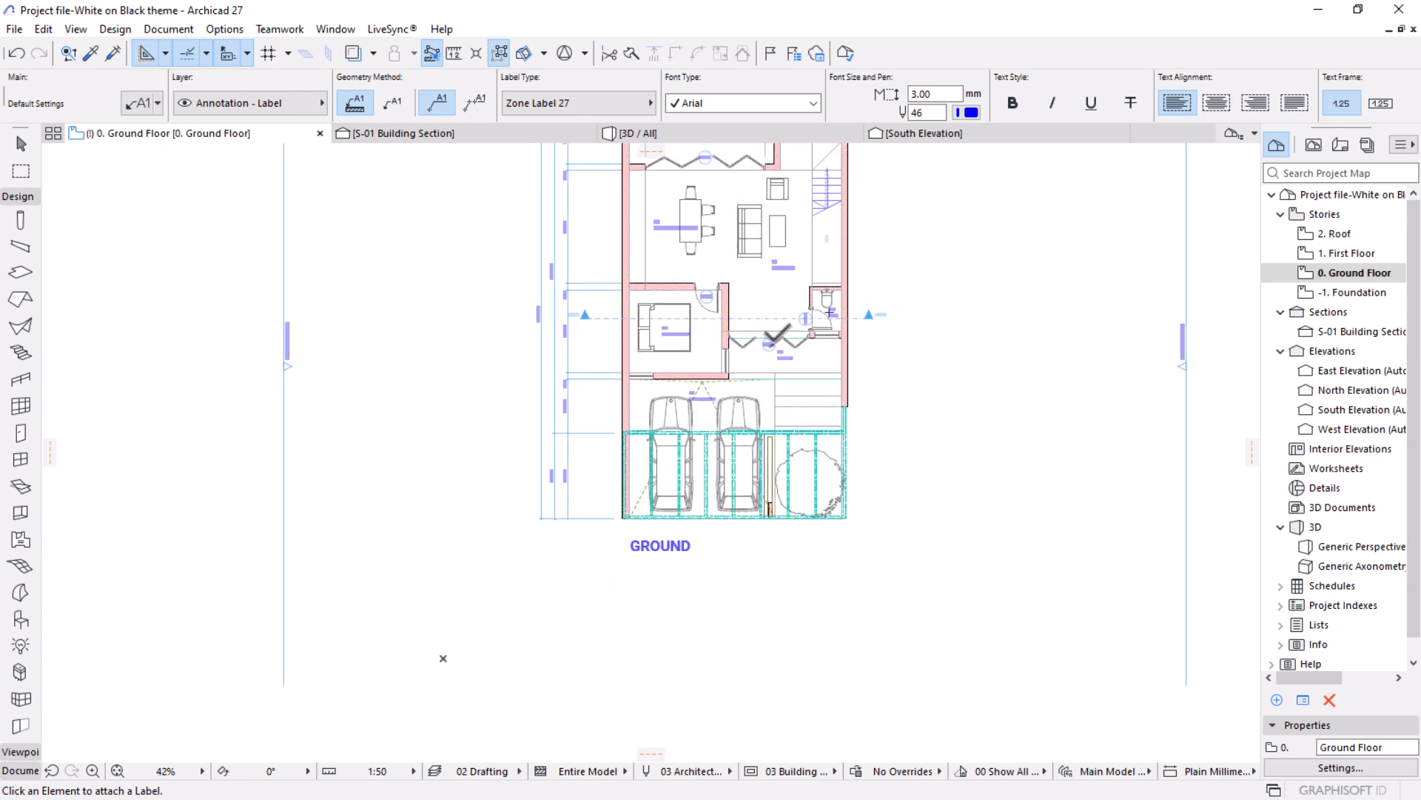
pyautogui.scroll(1, 767, 289)
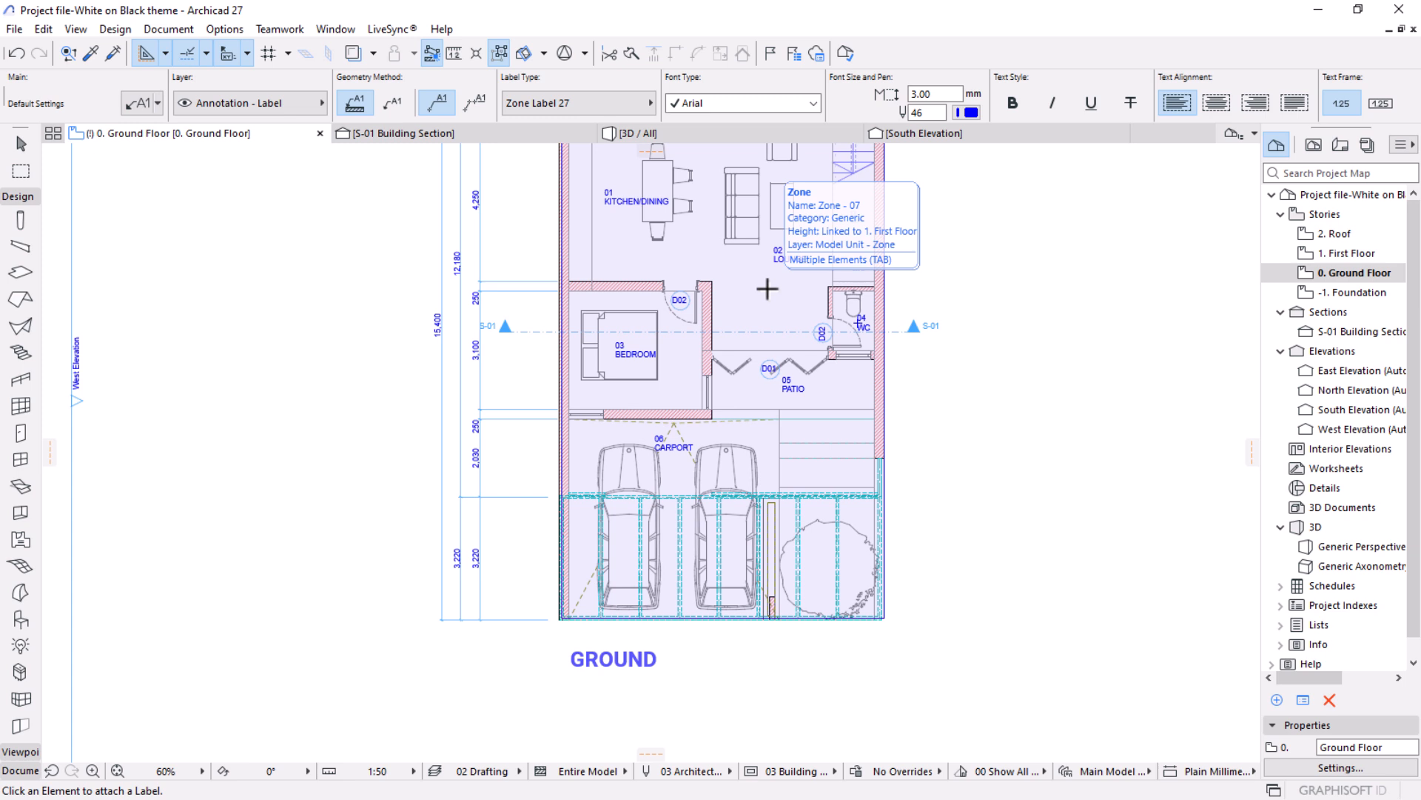
pyautogui.click(767, 288)
pyautogui.click(763, 287)
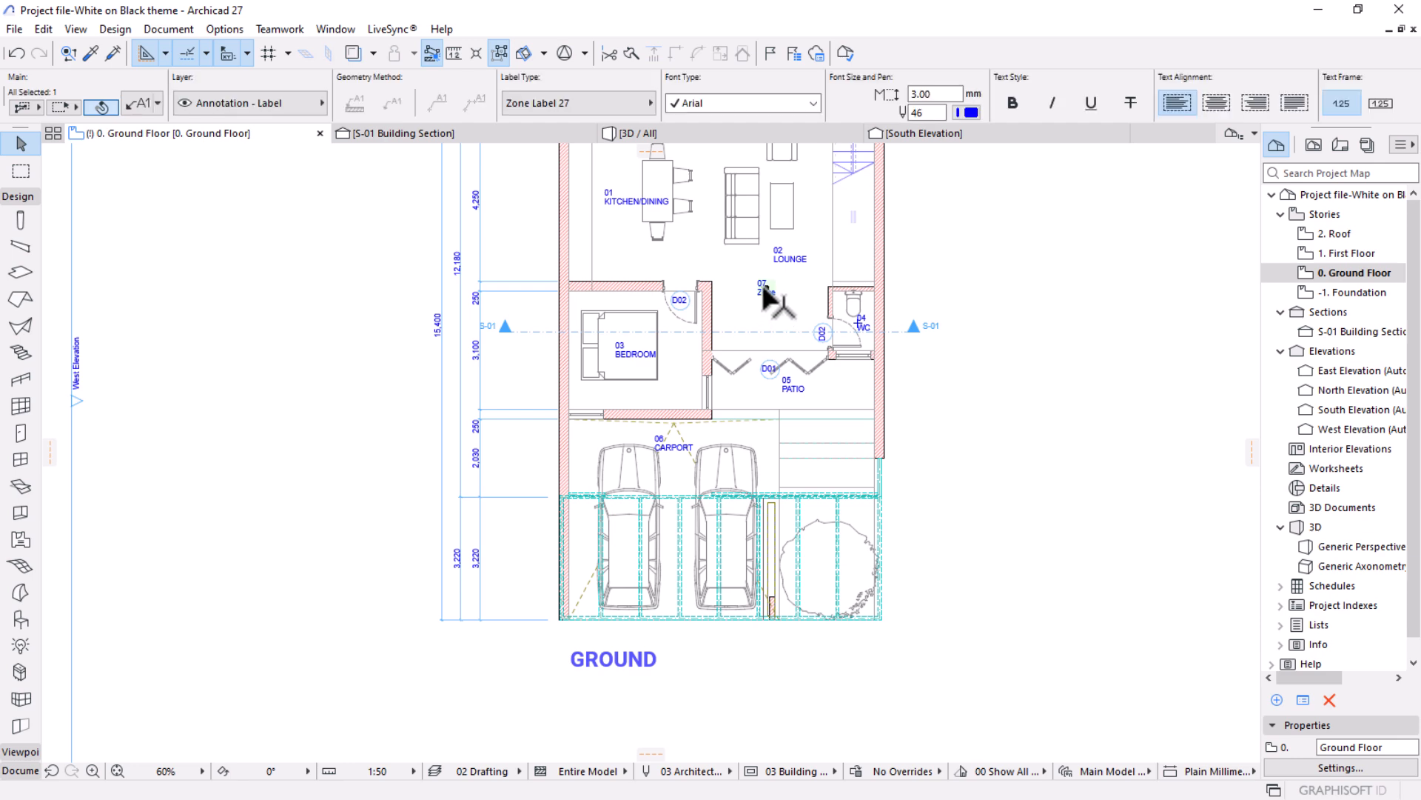
# Move the zone 07 label from the lounge to just below the GROUND title, near its left end.
pyautogui.click(763, 287)
pyautogui.scroll(2, 567, 717)
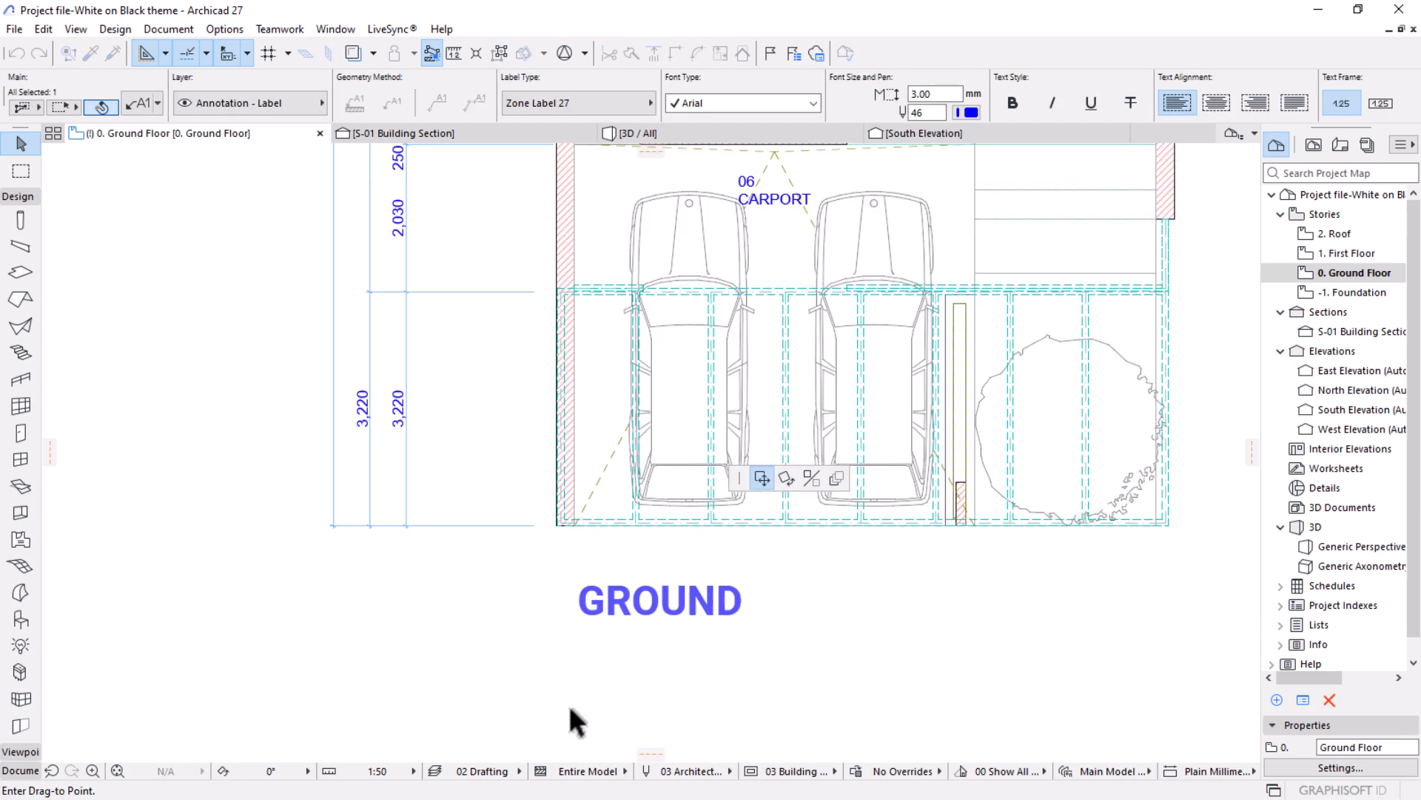
pyautogui.scroll(2, 570, 729)
pyautogui.click(613, 615)
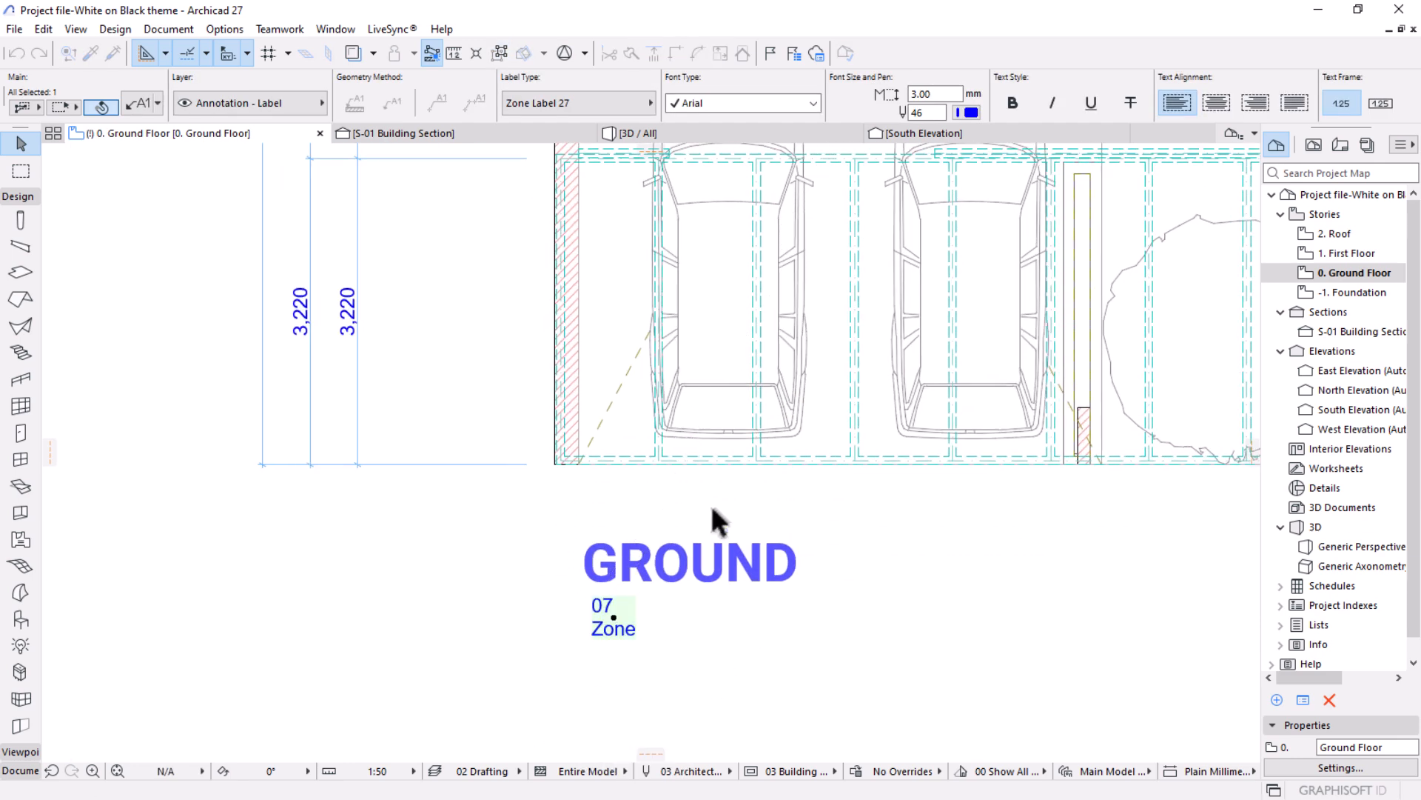
# Configure the zone label below the GROUND title to show the Measured Area and hide the Zone Number.
pyautogui.scroll(-3, 722, 519)
pyautogui.click(140, 106)
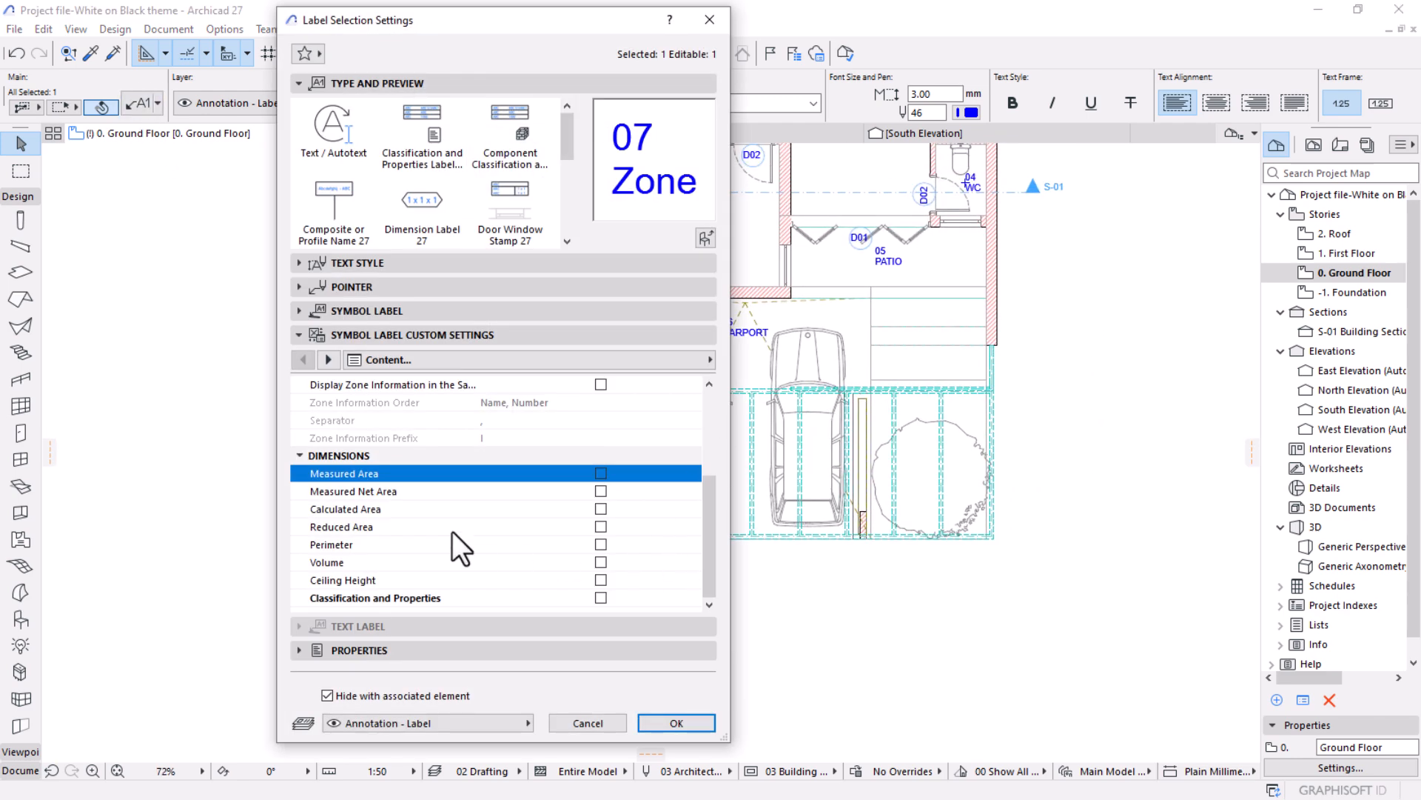
pyautogui.click(601, 473)
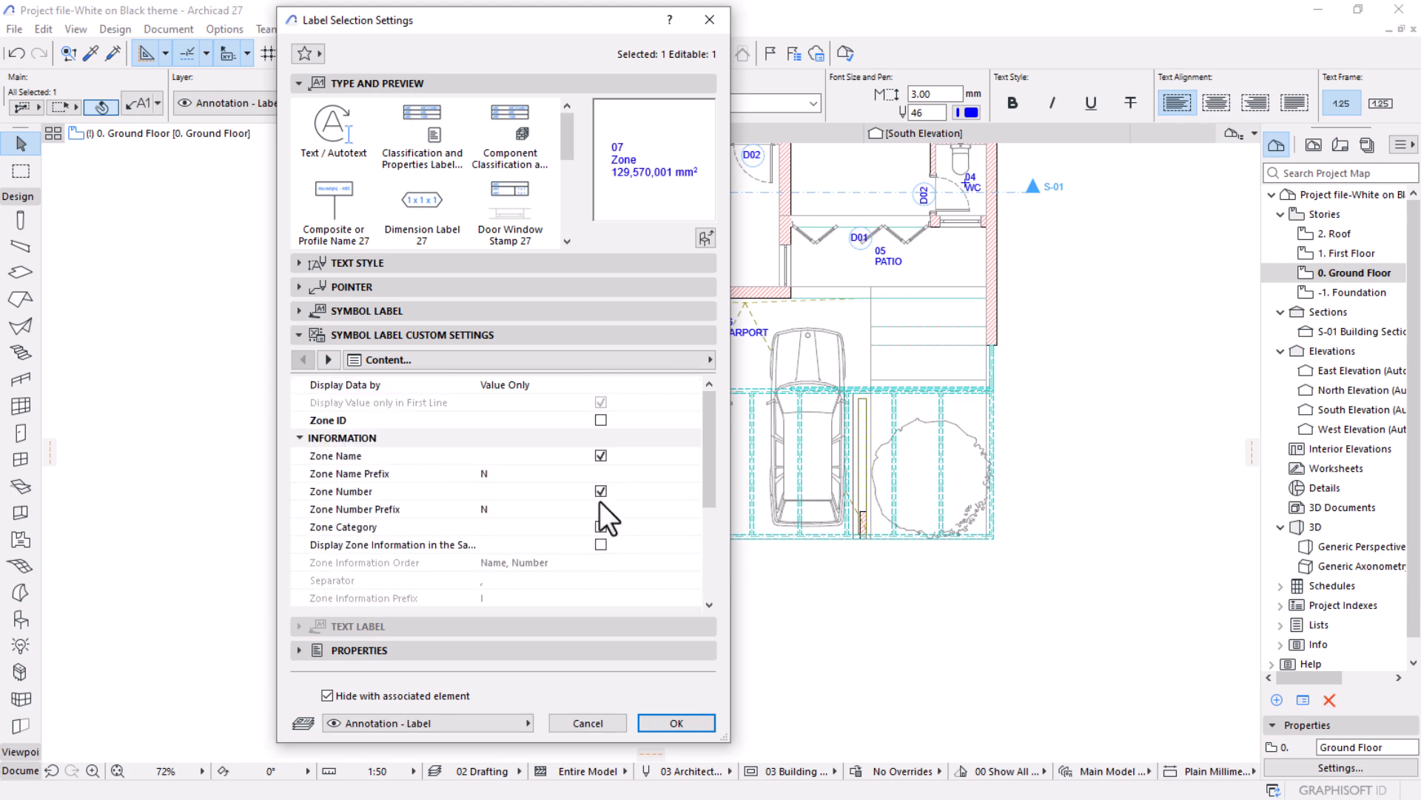
pyautogui.click(600, 491)
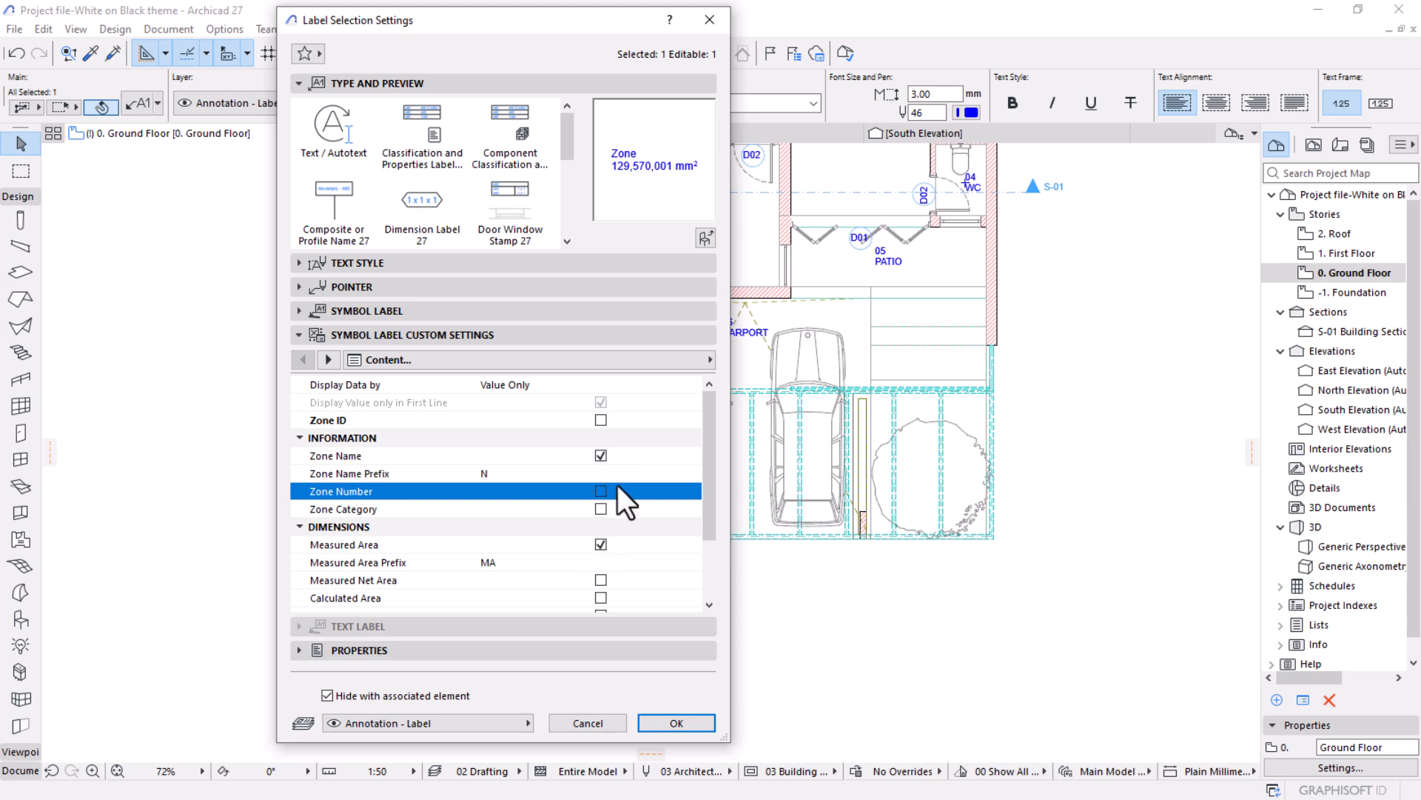
pyautogui.scroll(-2, 628, 466)
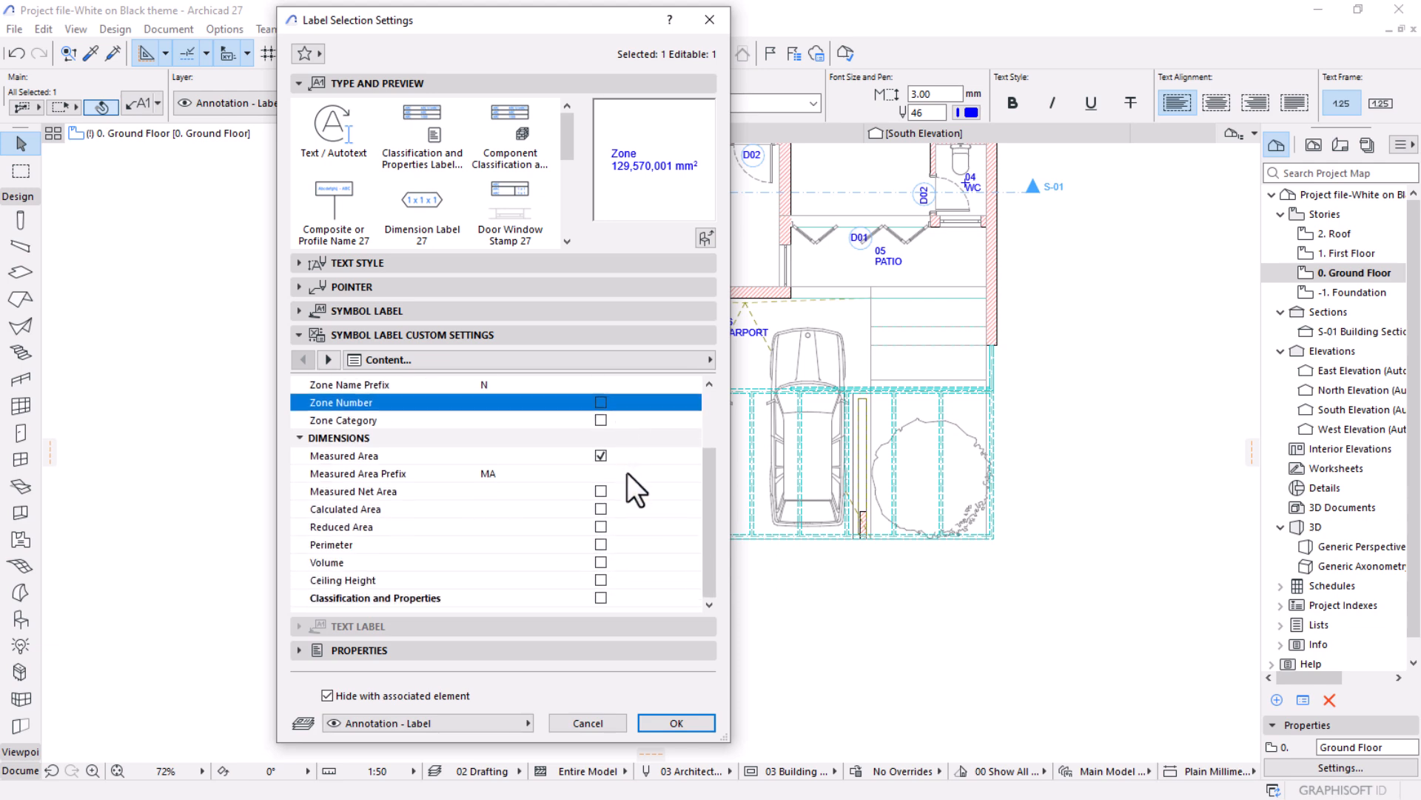
pyautogui.click(674, 722)
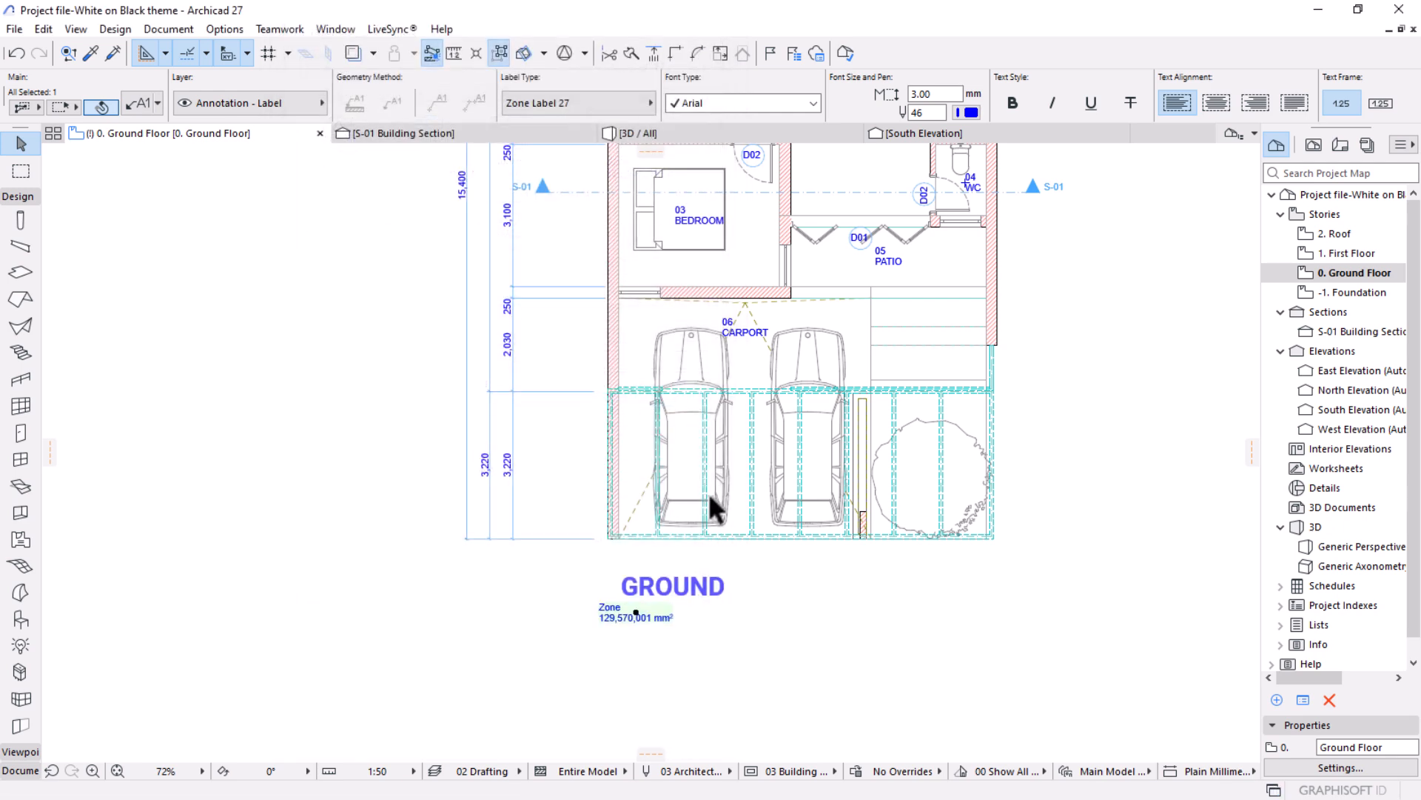
# Shift the zone label horizontally so its text starts under the first letter of the GROUND title, and deselect it.
pyautogui.scroll(5, 607, 592)
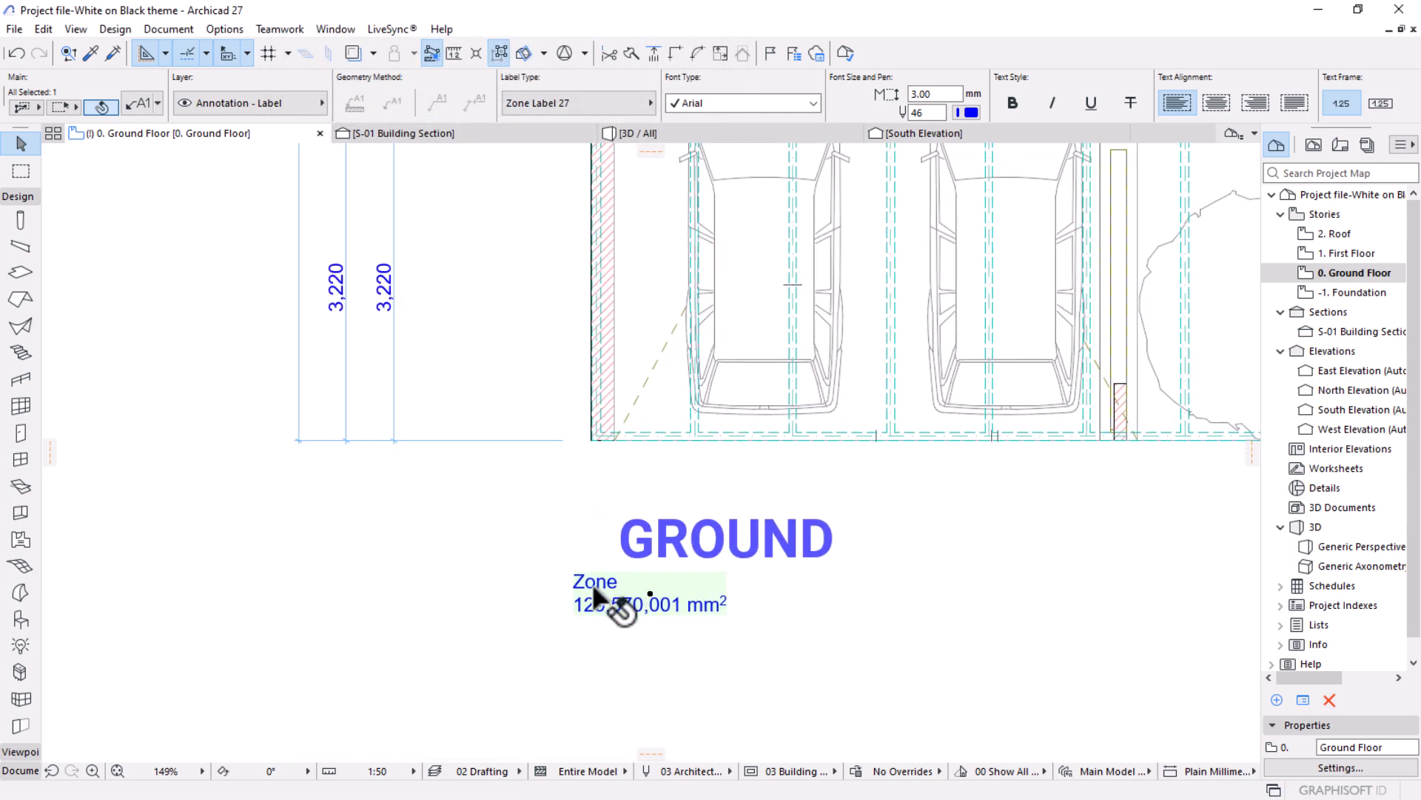
pyautogui.click(650, 593)
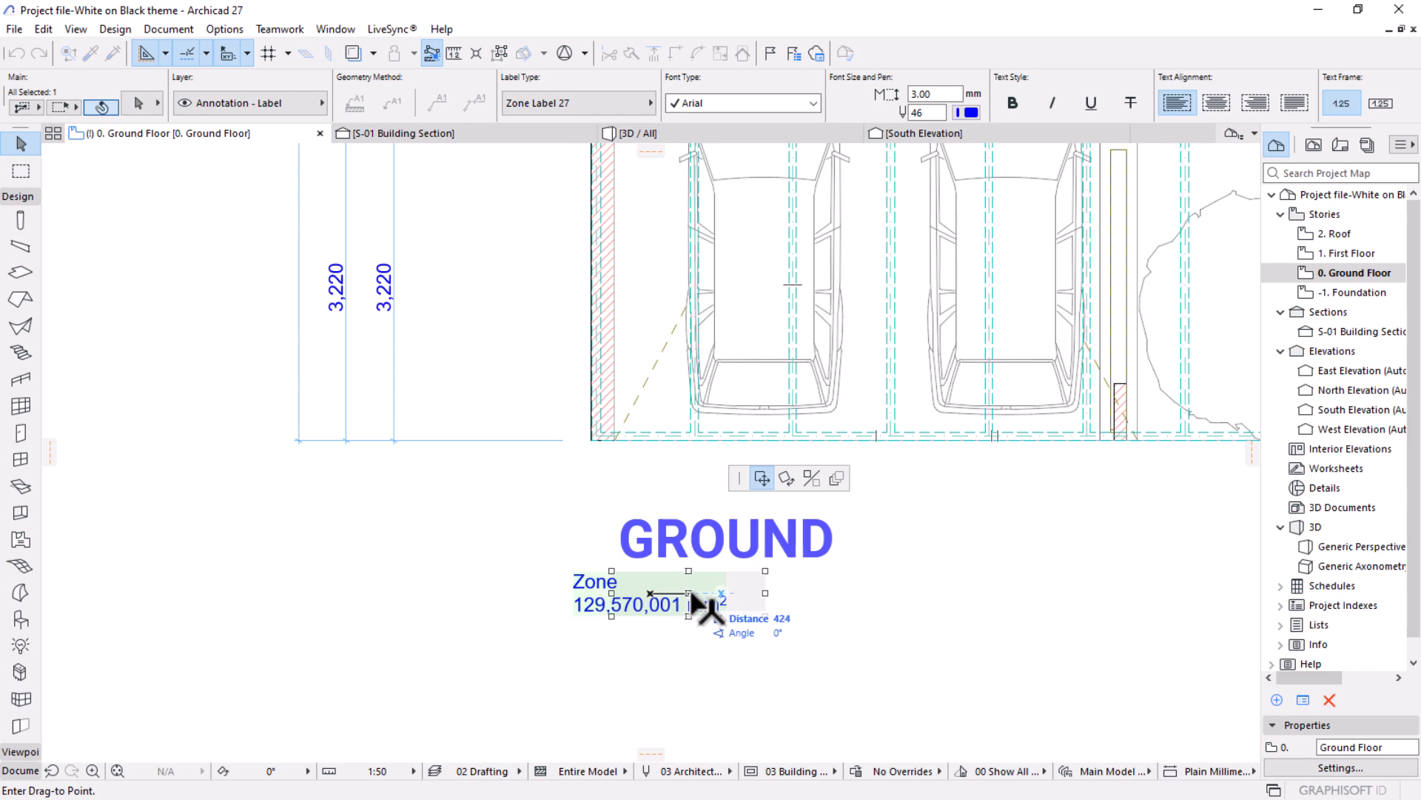
pyautogui.click(722, 593)
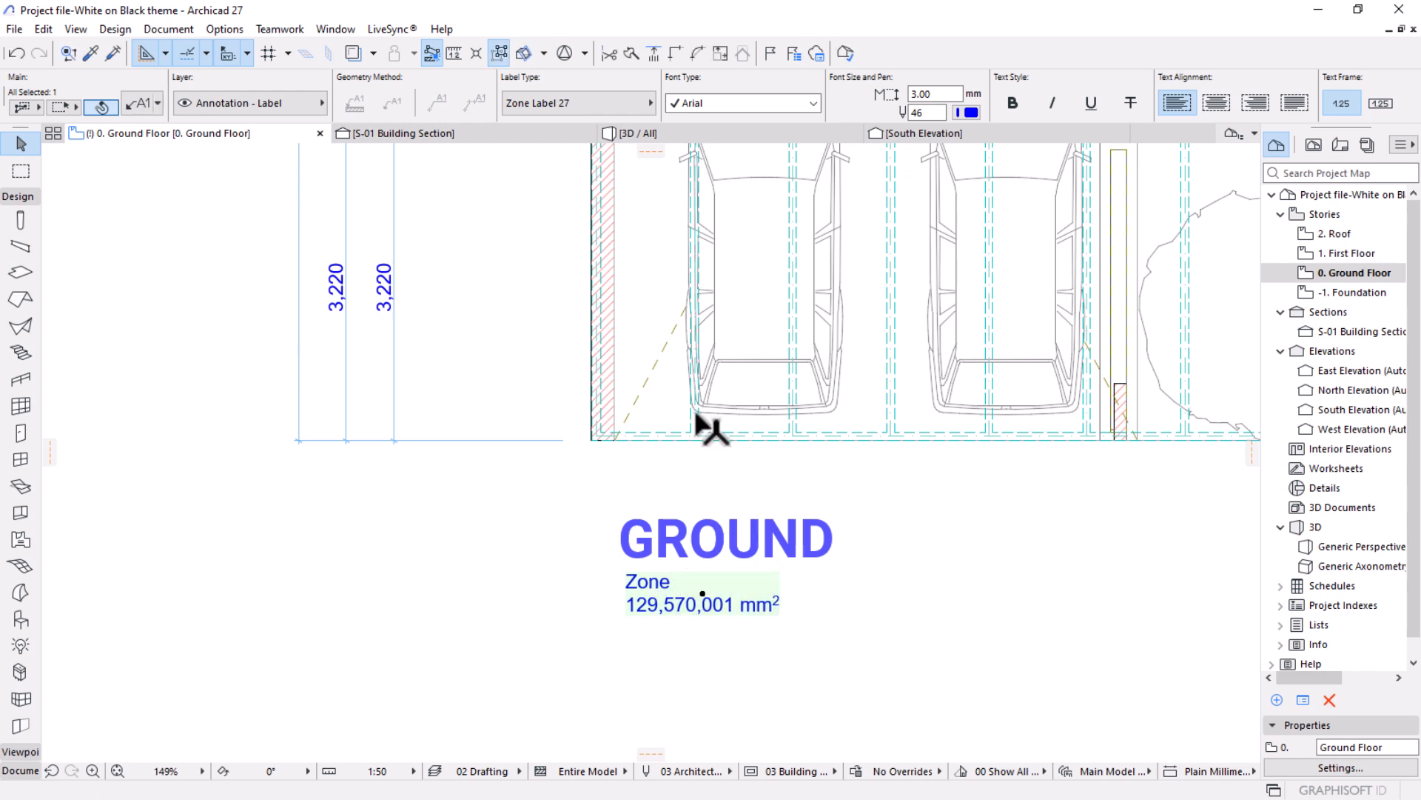
pyautogui.click(704, 454)
# Select zone 07 covering the whole floor and rename it AREA.
pyautogui.scroll(-5, 603, 629)
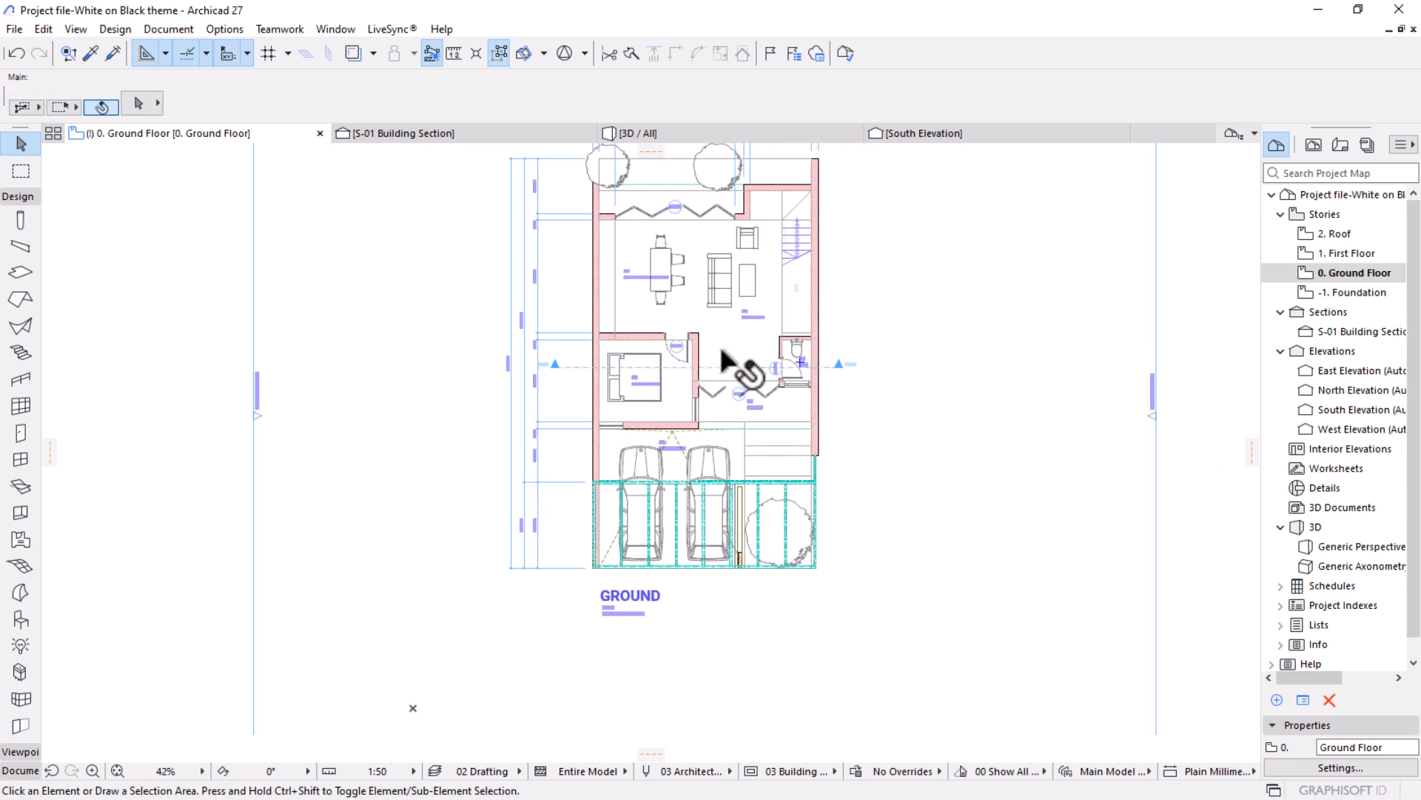
pyautogui.click(723, 352)
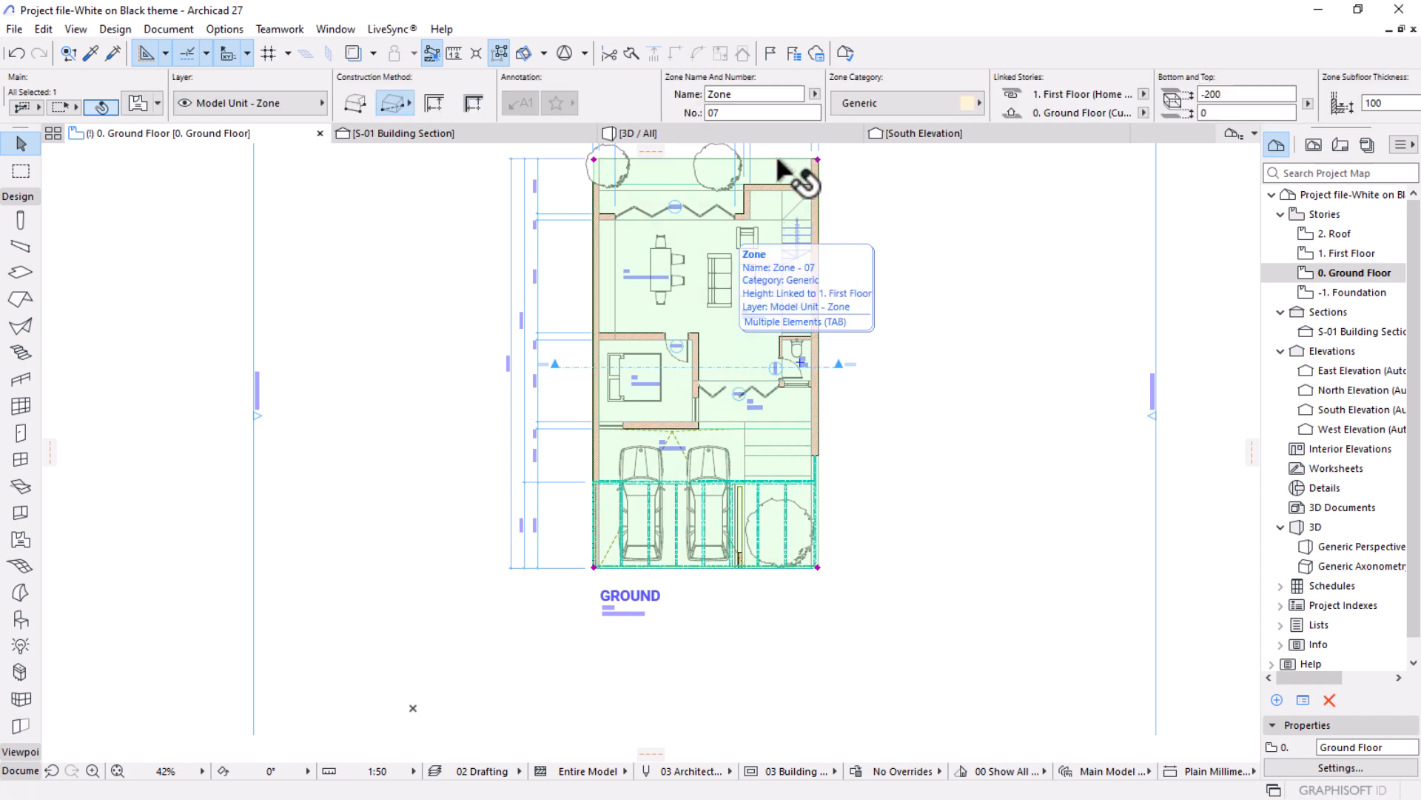
pyautogui.click(770, 94)
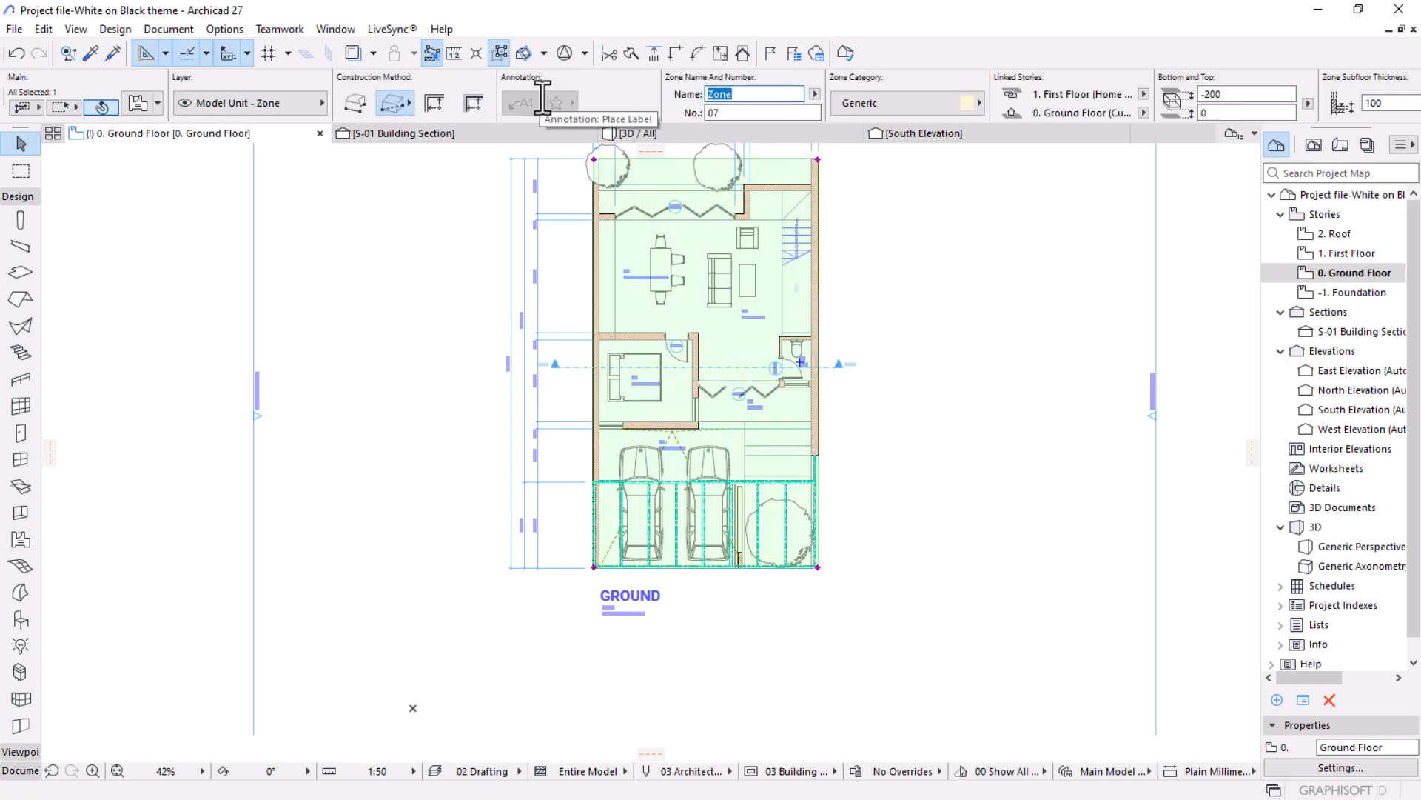
pyautogui.write('AREA')
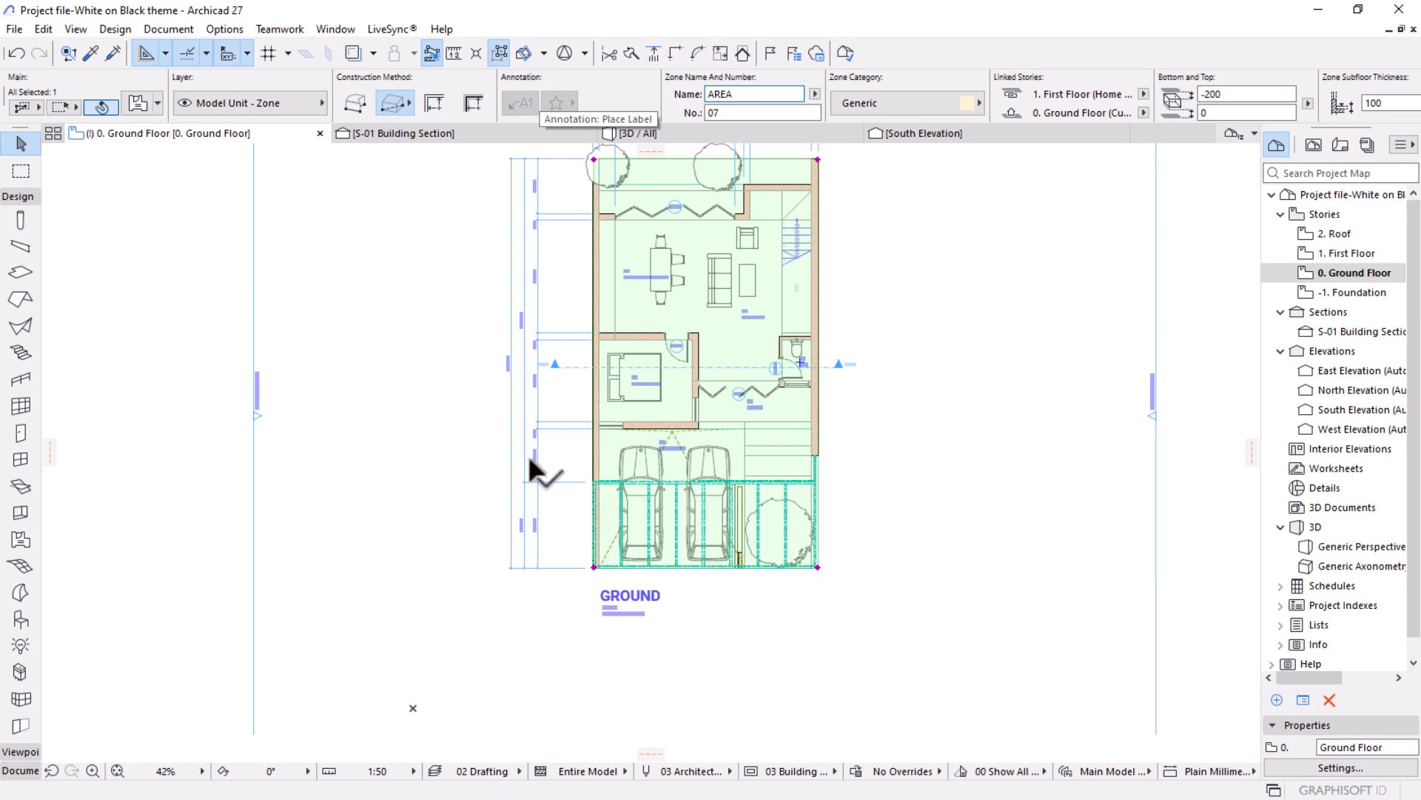
pyautogui.scroll(5, 629, 603)
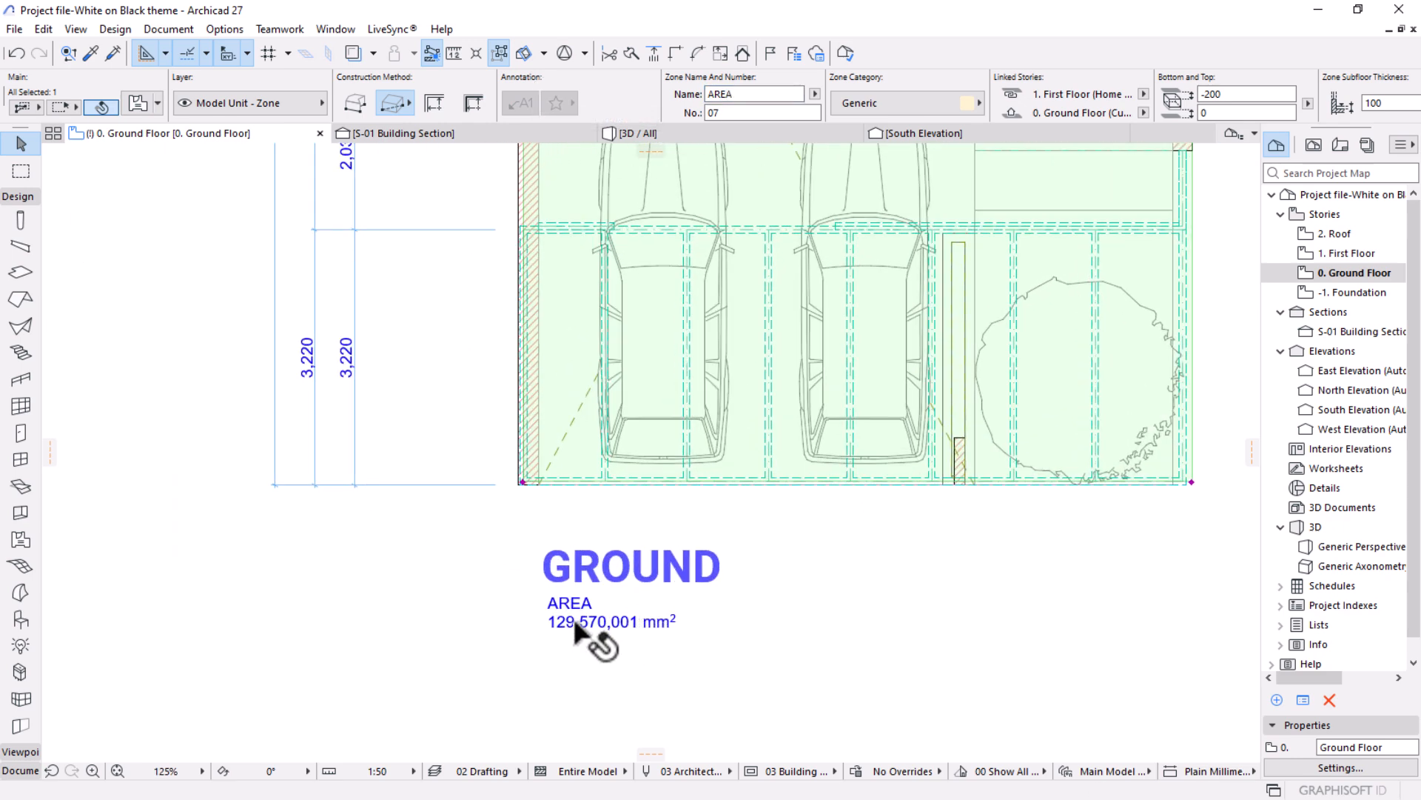
# Set the area calculation unit to square meter in the project's dimension preferences.
pyautogui.scroll(4, 592, 636)
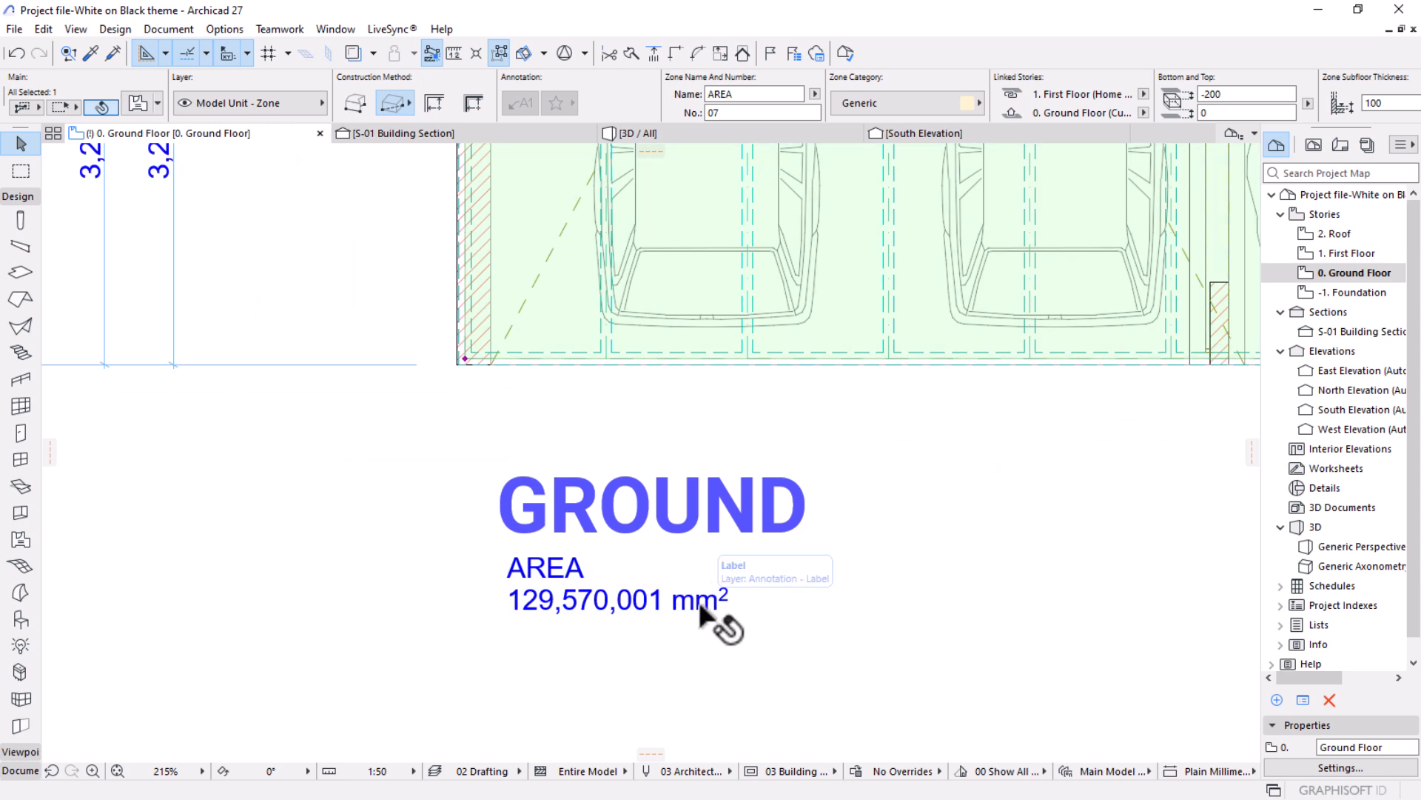
pyautogui.click(208, 29)
pyautogui.moveTo(264, 356)
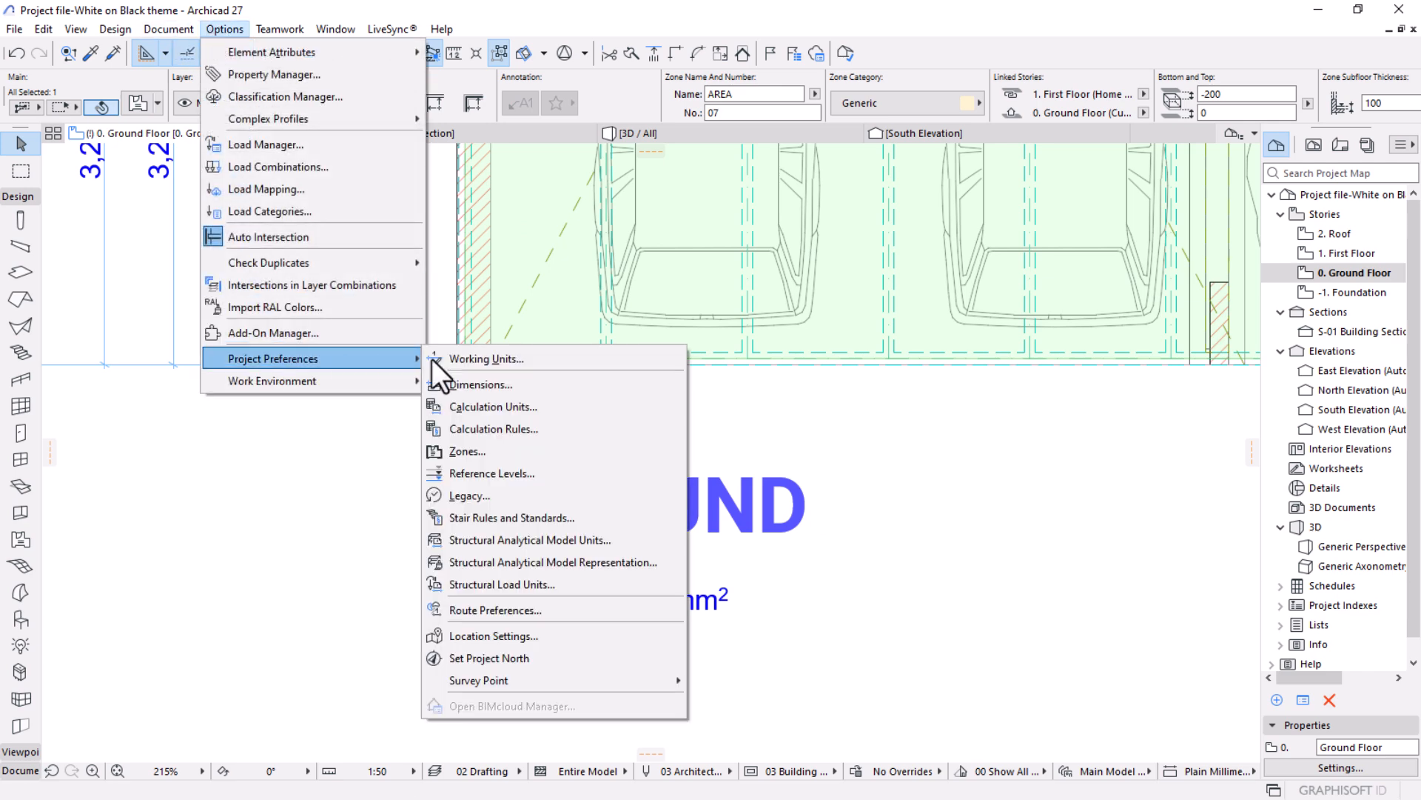
pyautogui.click(469, 385)
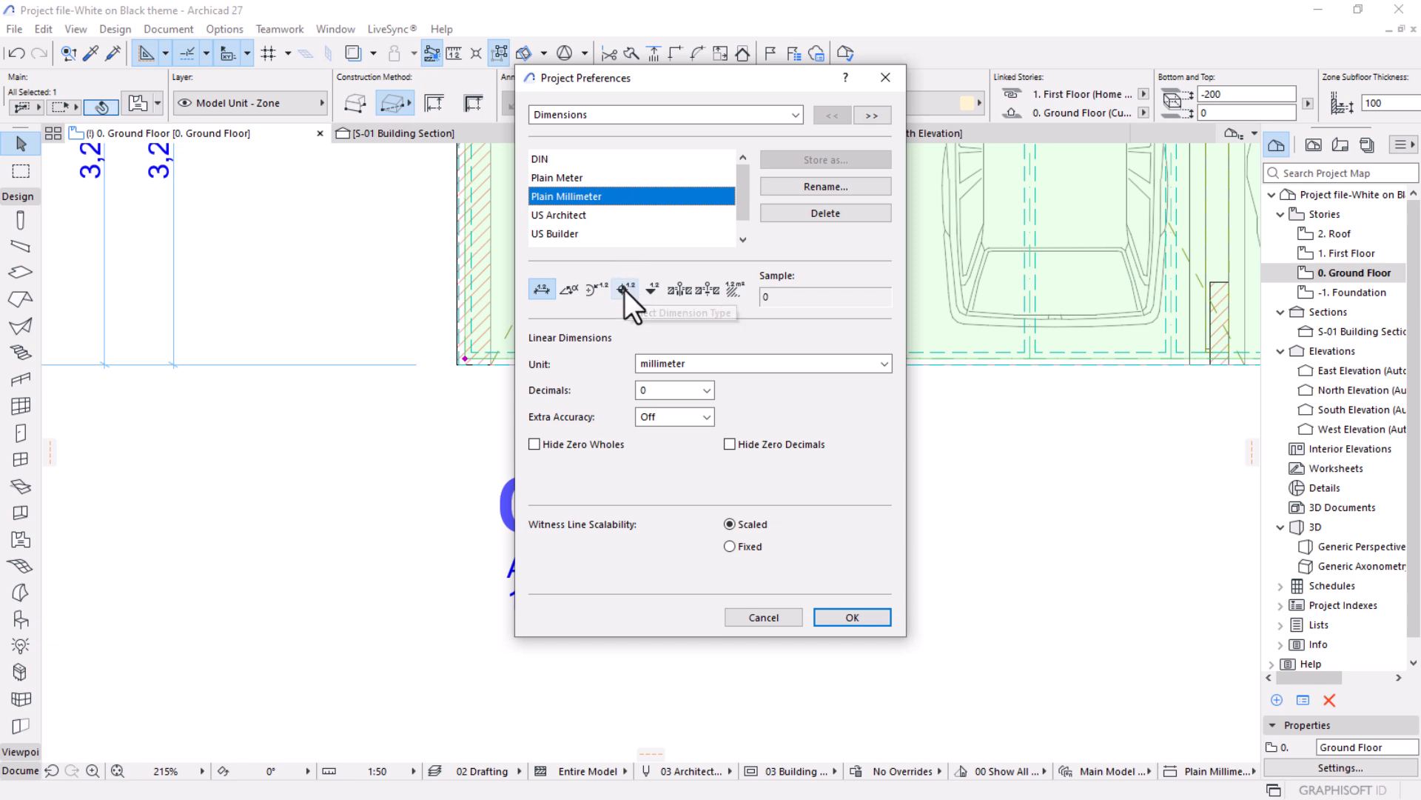
pyautogui.click(730, 290)
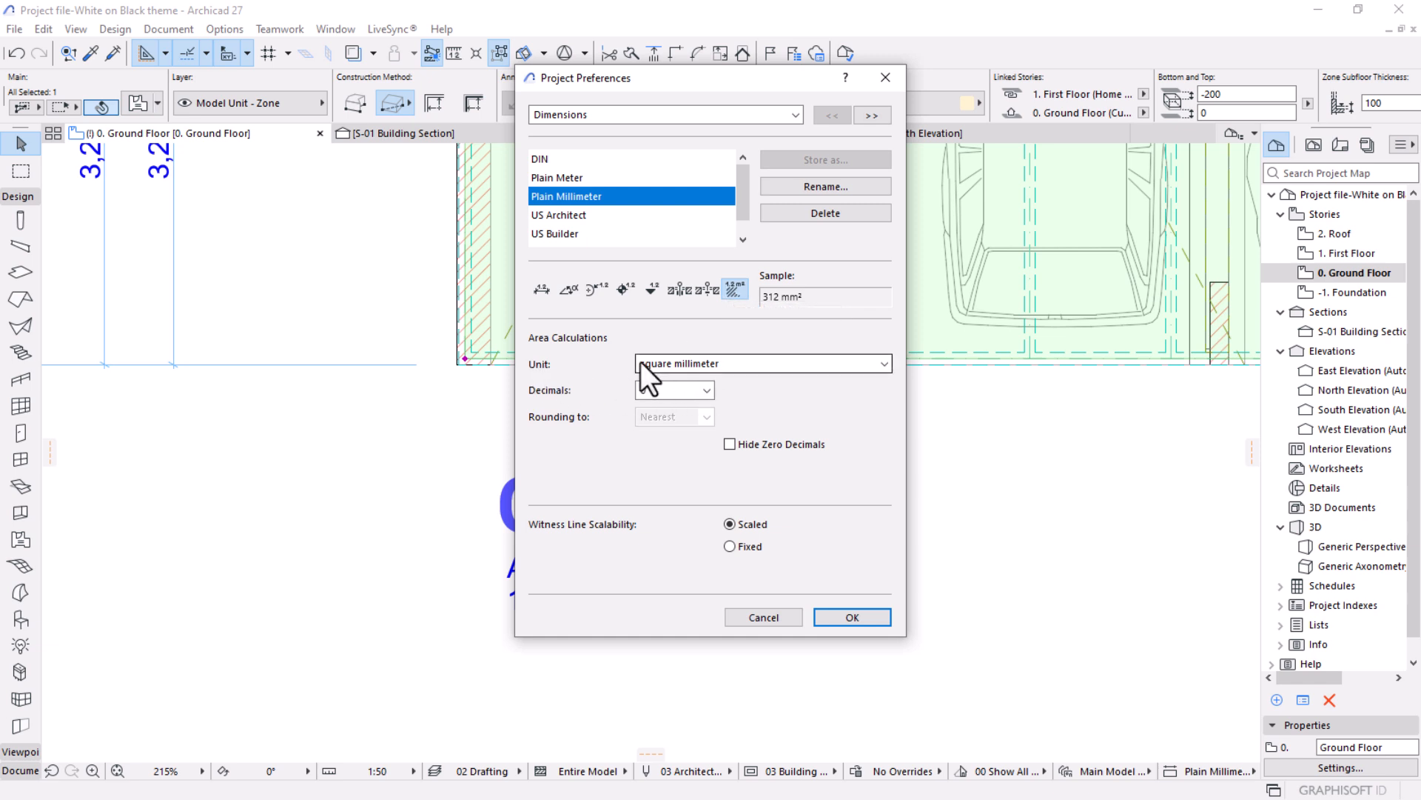
pyautogui.click(711, 366)
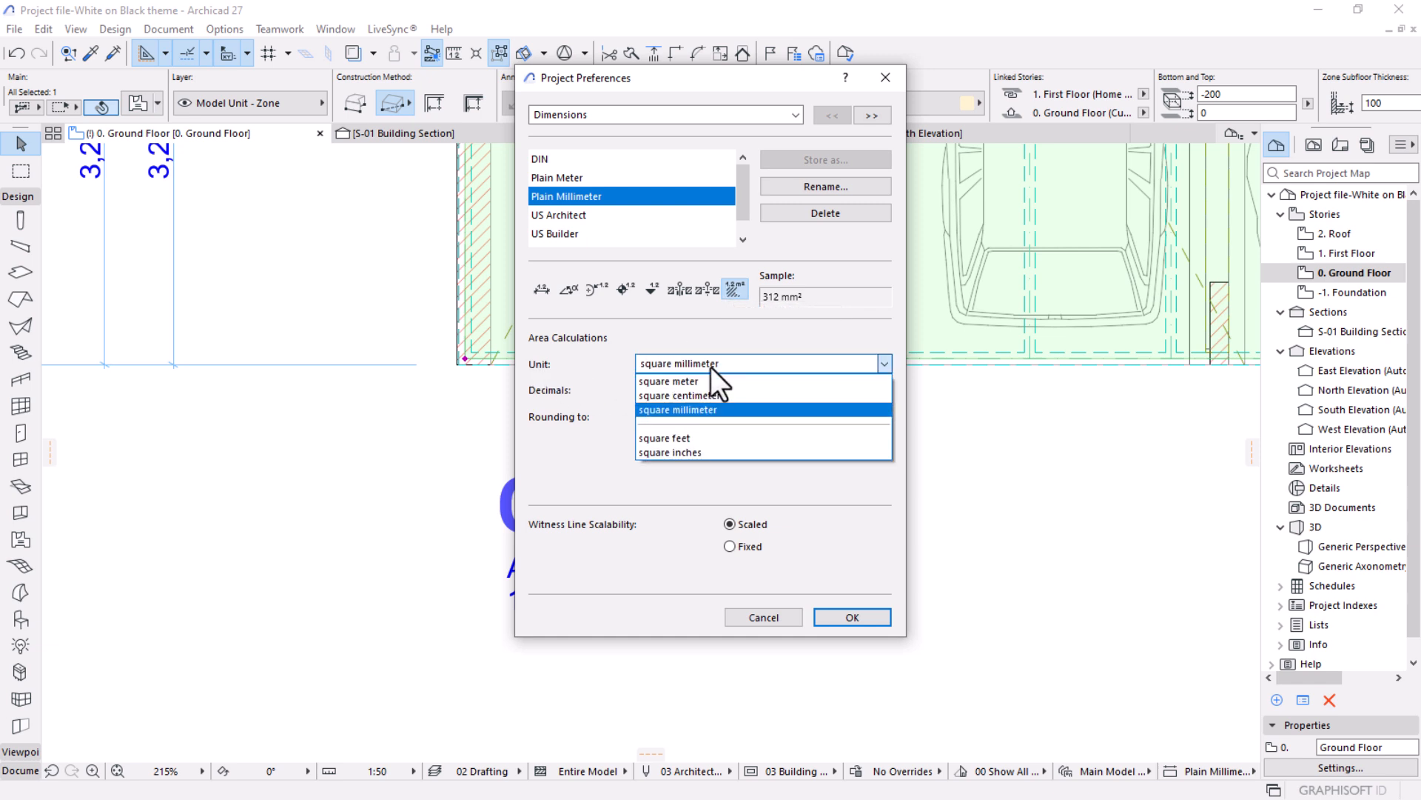
pyautogui.click(688, 380)
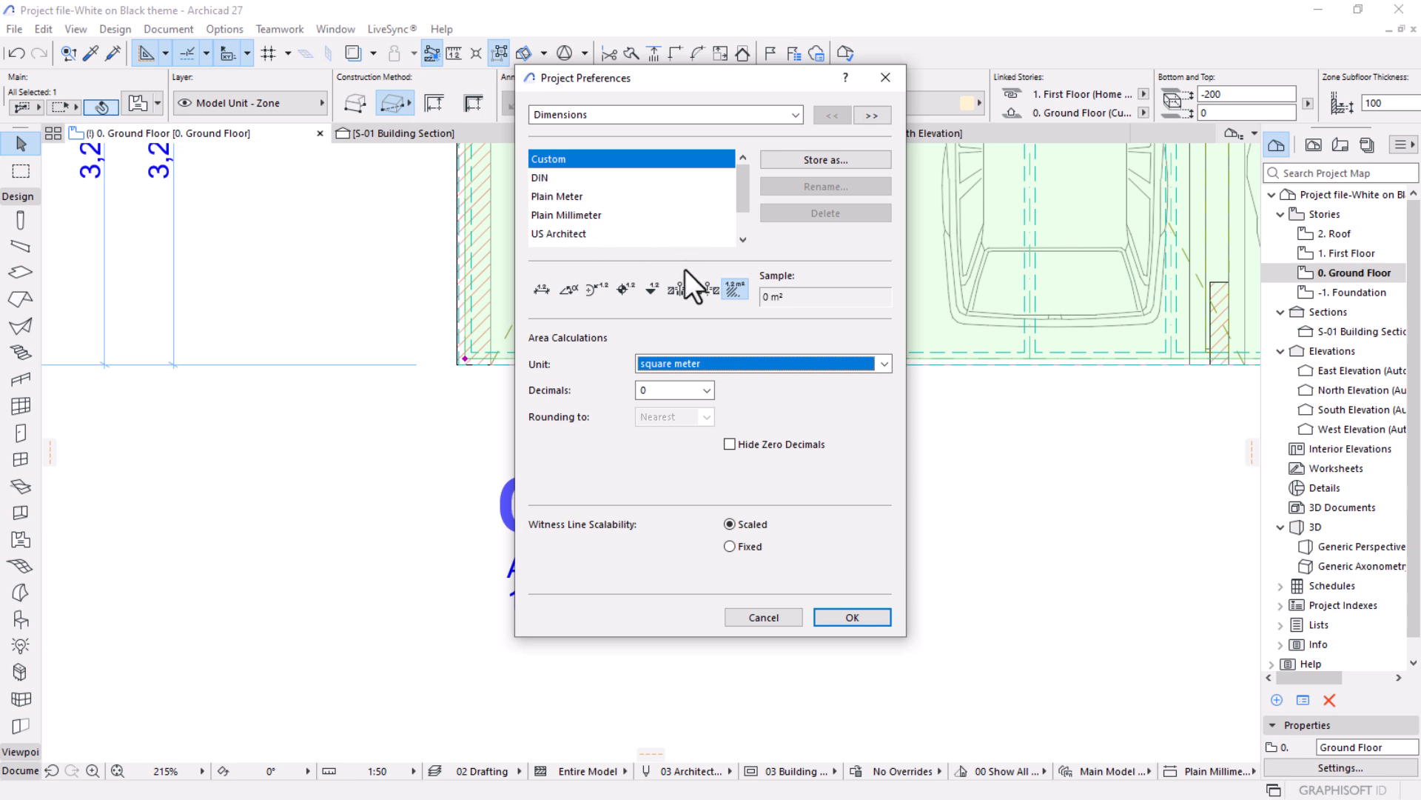
# Store the modified dimension settings as a new standard named MSBIM and apply the preferences.
pyautogui.click(806, 160)
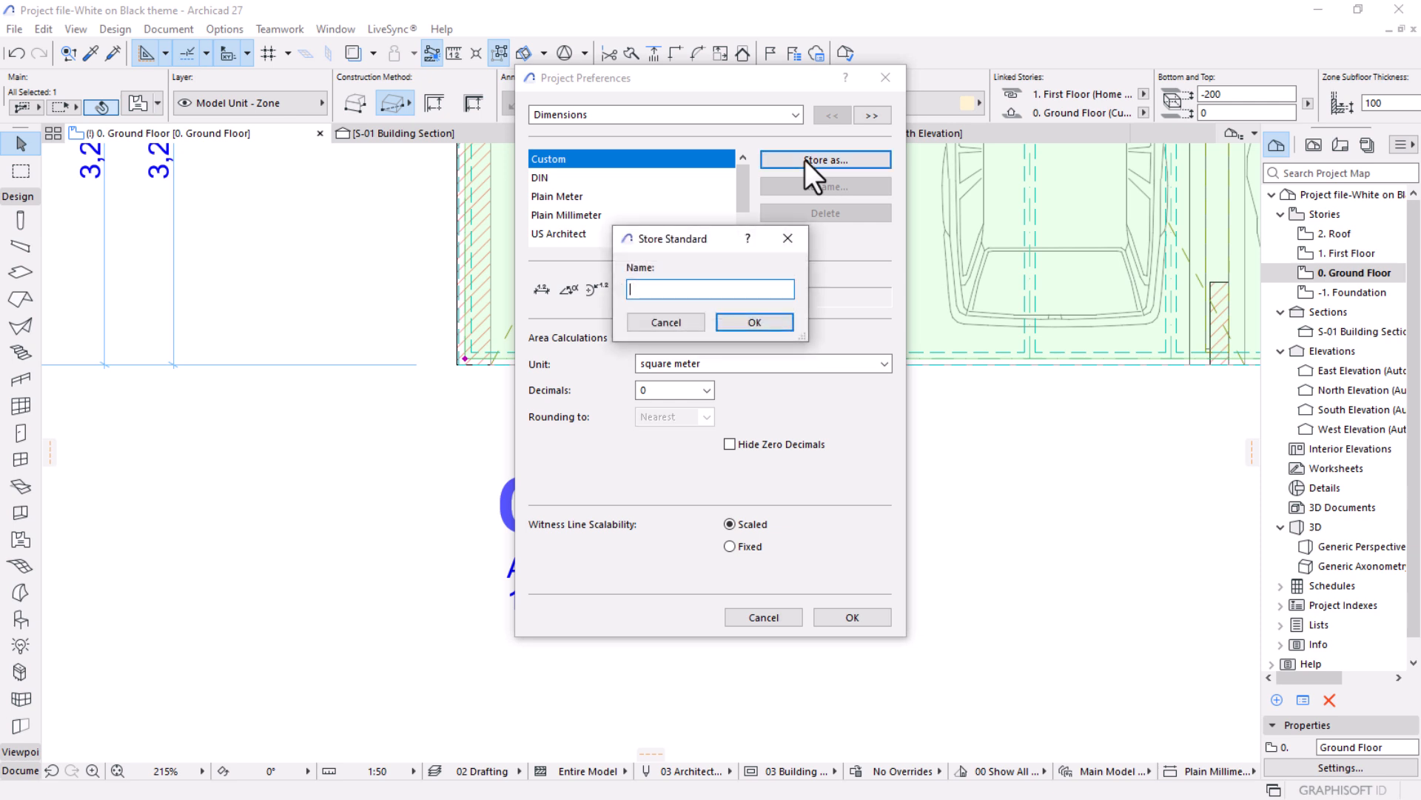
pyautogui.write('MSBIM')
pyautogui.click(763, 323)
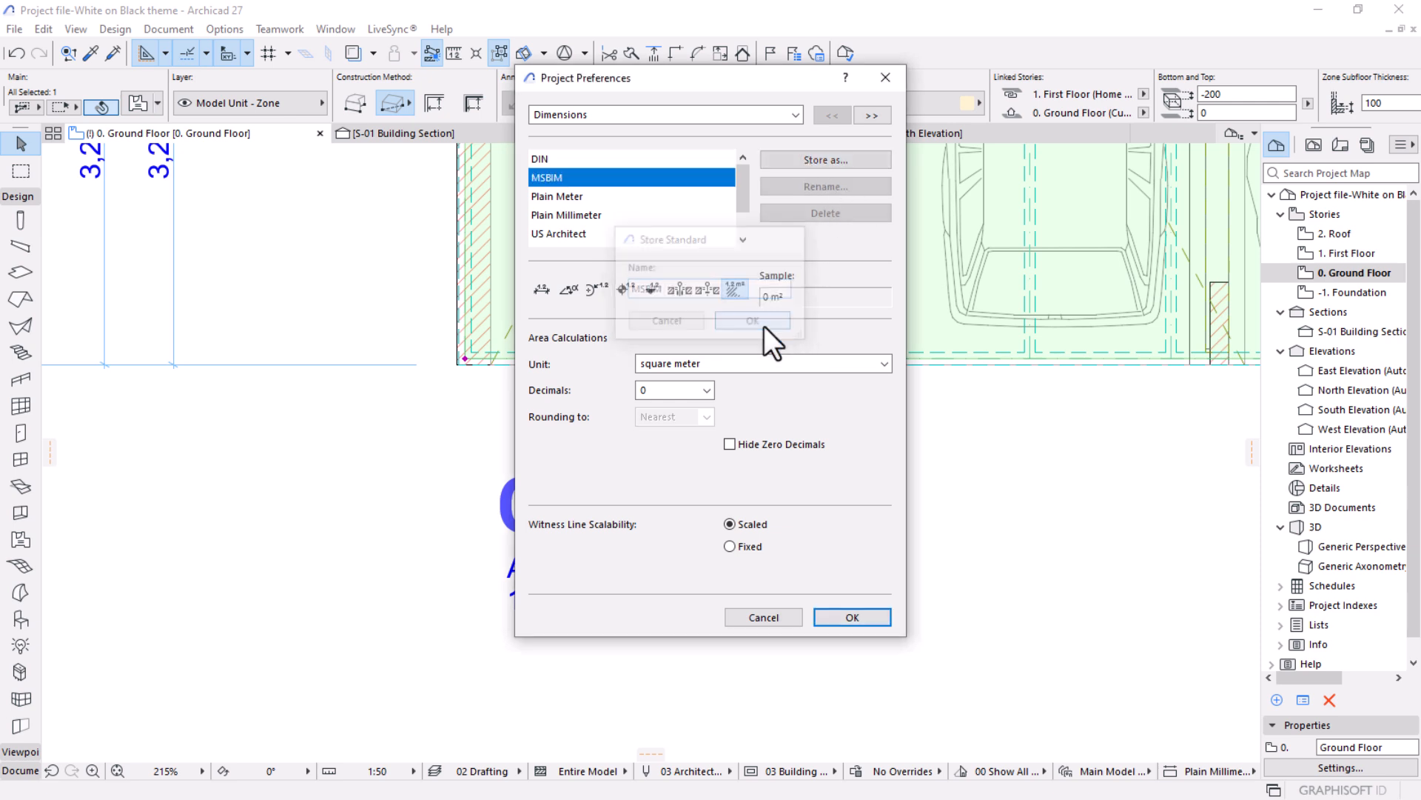
pyautogui.click(852, 618)
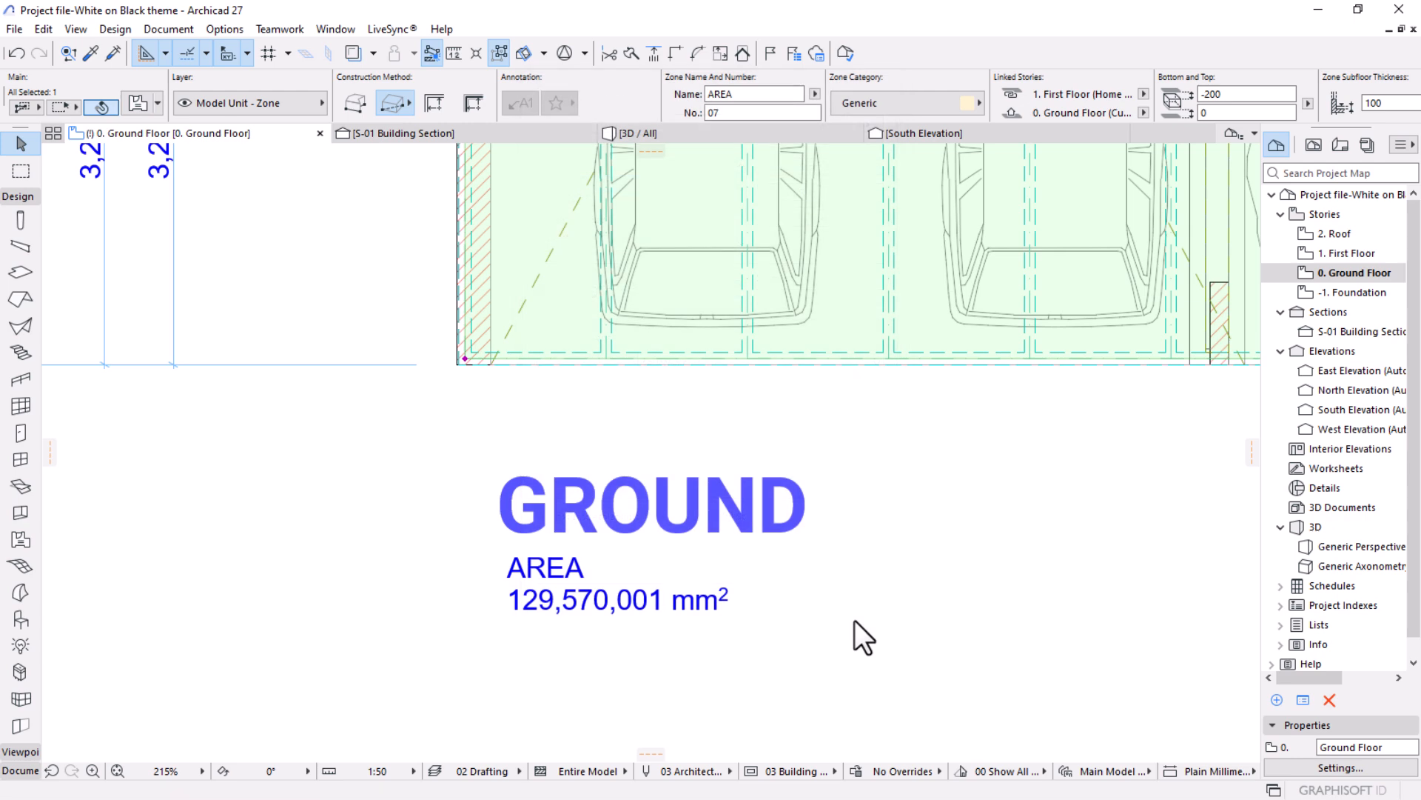
# Move the AREA label horizontally to line up its start with the beginning of the GROUND title.
pyautogui.click(614, 588)
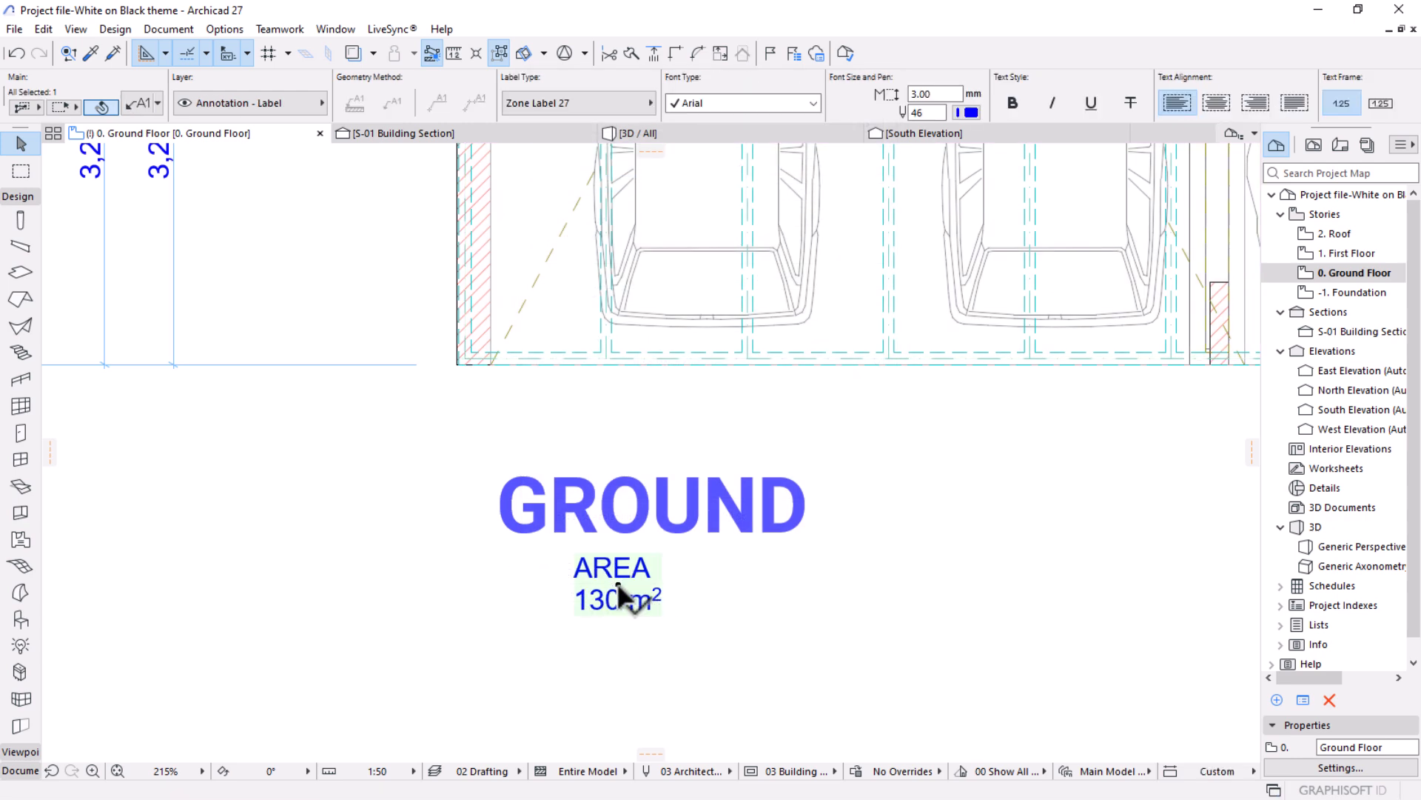
pyautogui.scroll(-4, 848, 626)
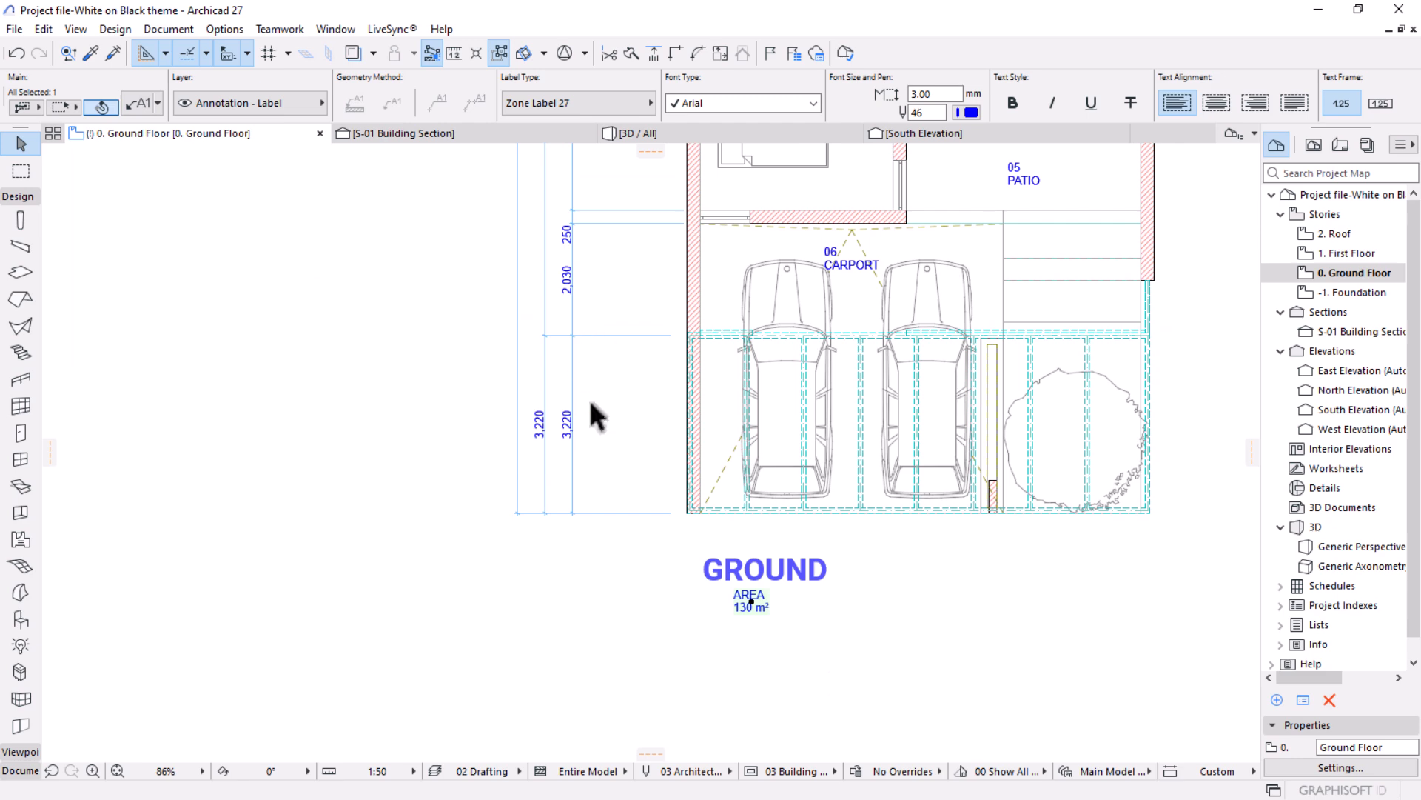
pyautogui.scroll(1, 722, 570)
pyautogui.scroll(5, 724, 581)
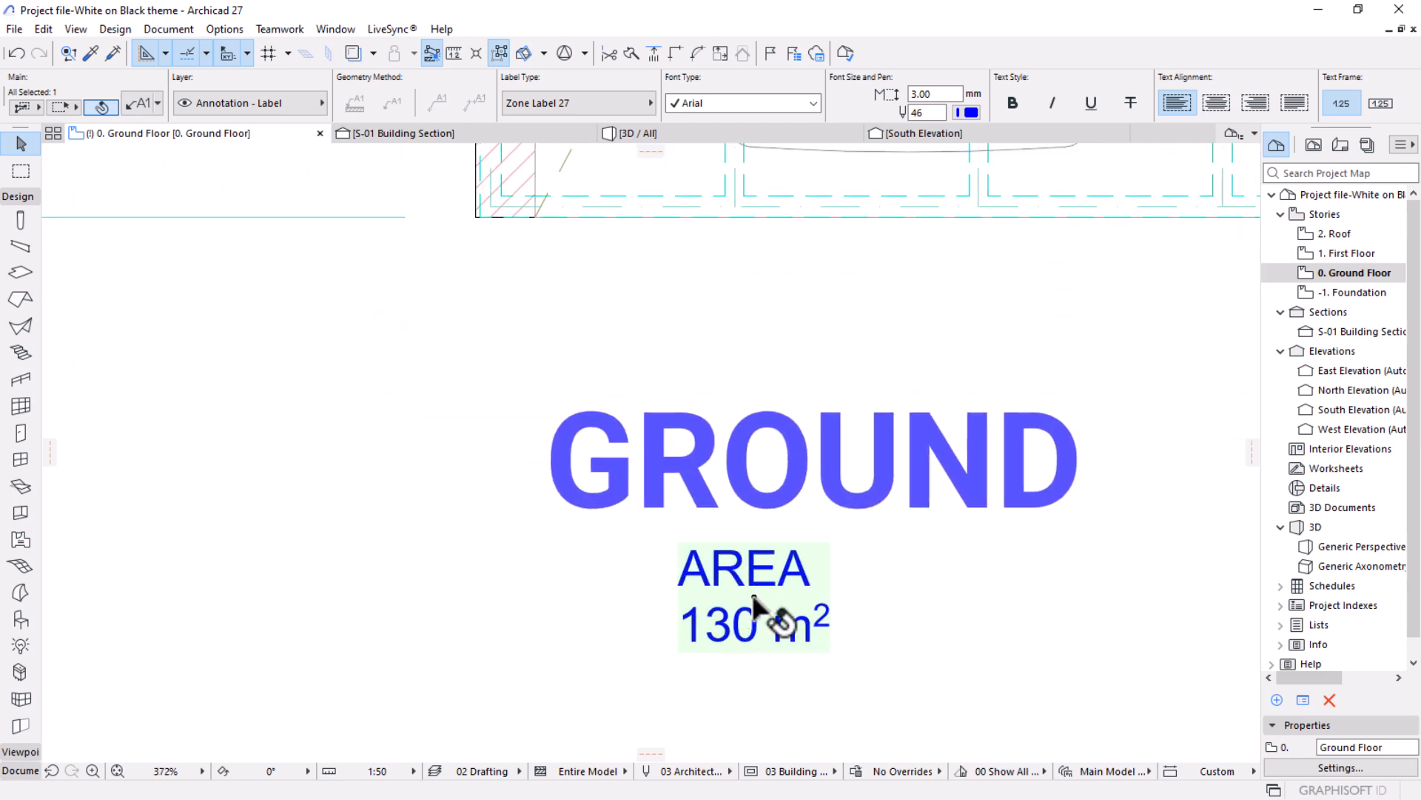
pyautogui.click(733, 599)
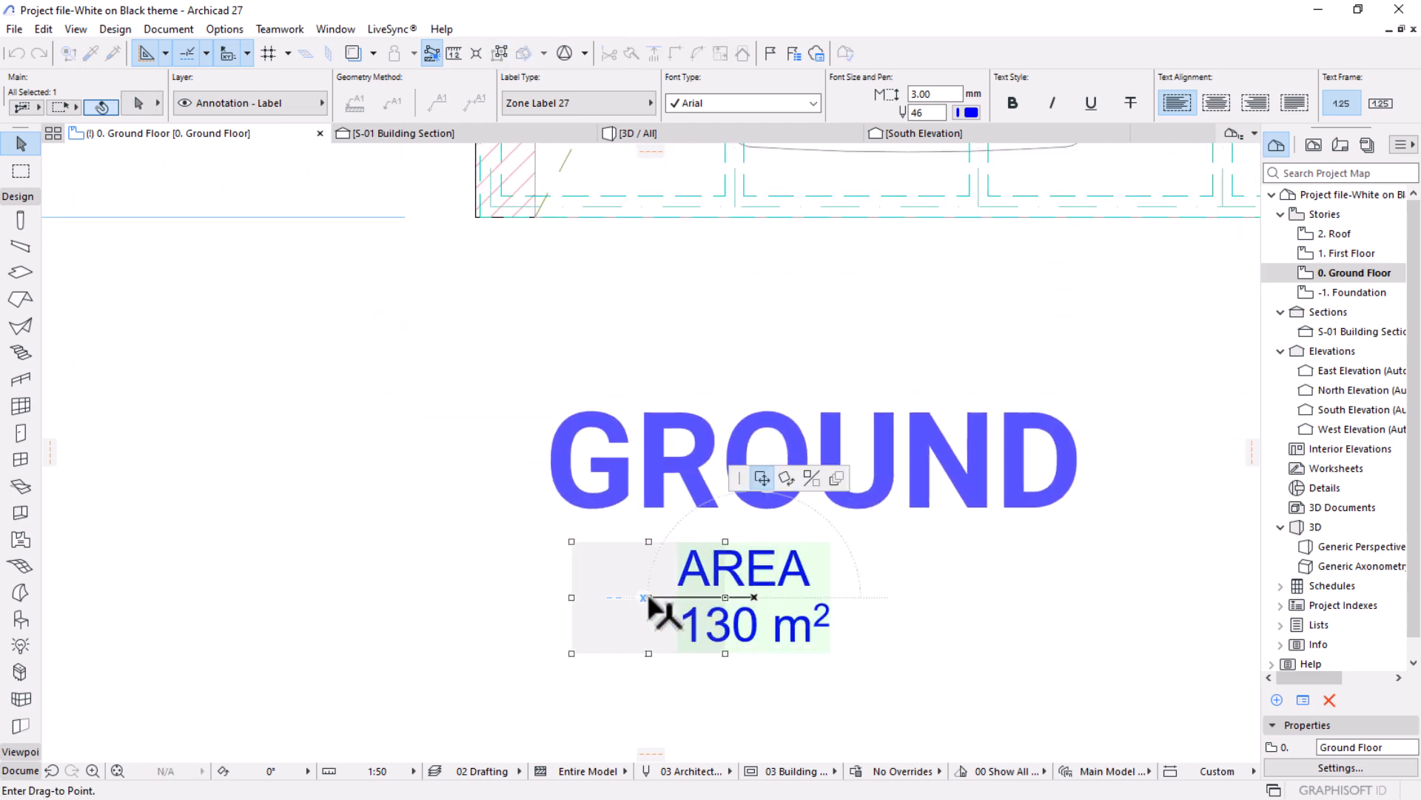
pyautogui.click(628, 597)
pyautogui.scroll(-2, 696, 377)
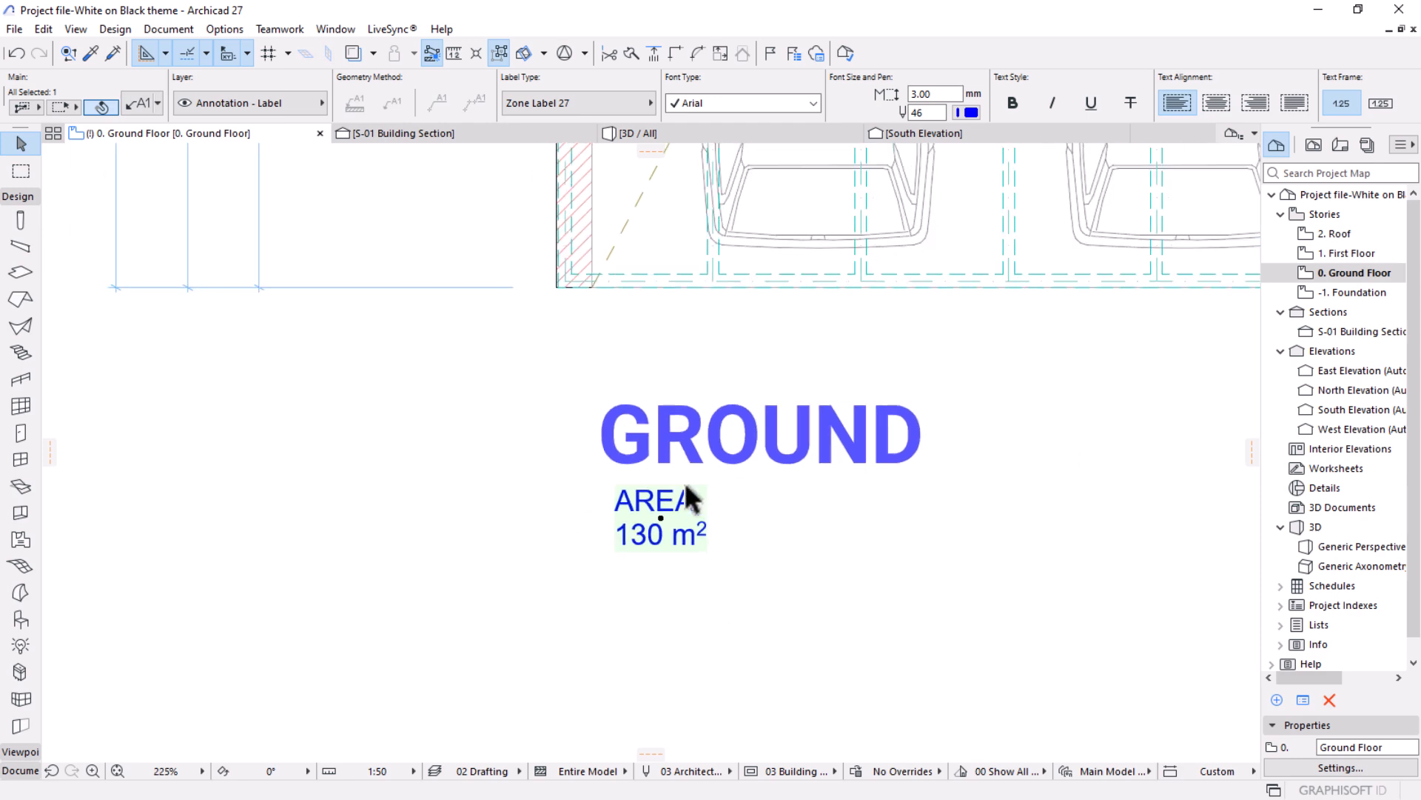
pyautogui.click(662, 514)
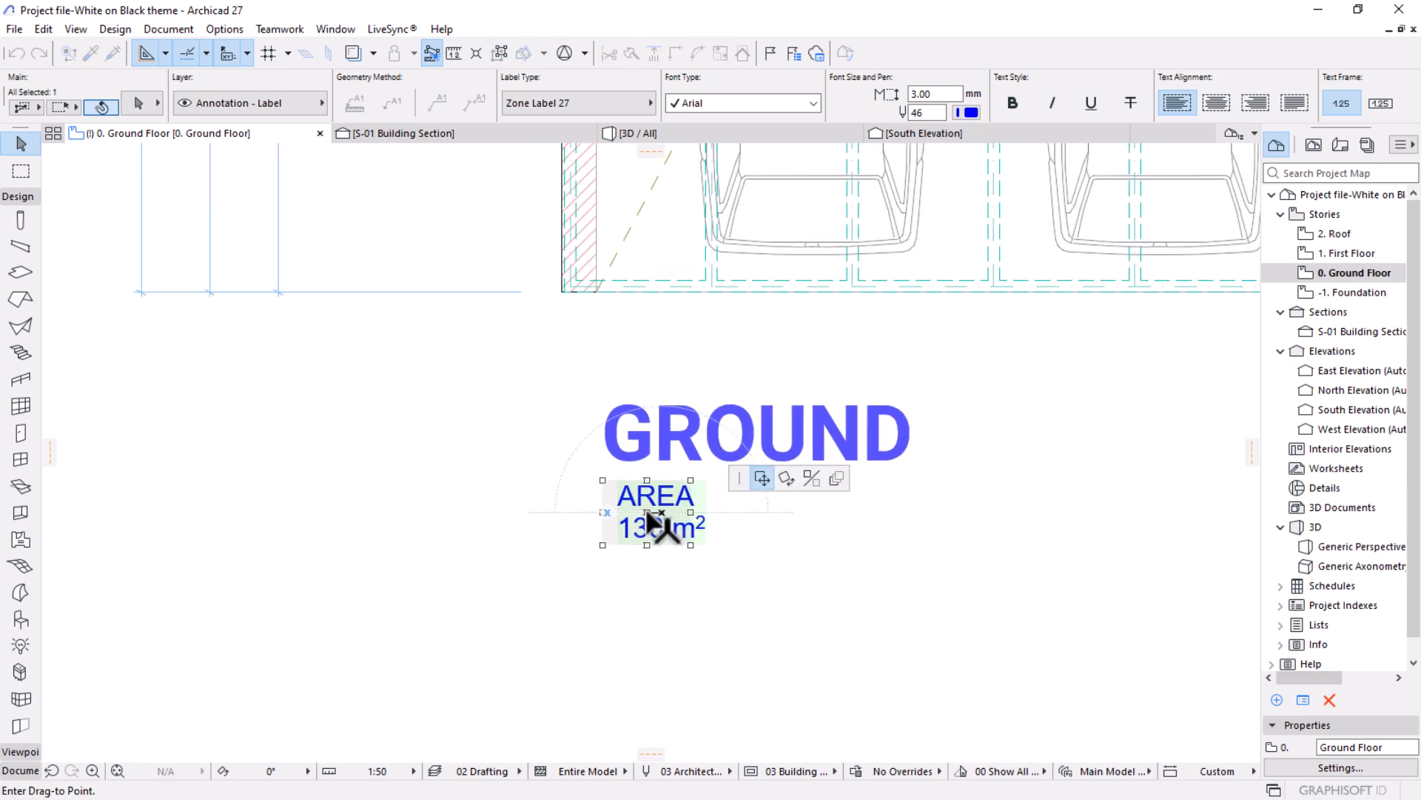
pyautogui.click(647, 513)
pyautogui.scroll(-6, 713, 365)
pyautogui.moveTo(757, 497); pyautogui.dragTo(677, 643, button='middle')
pyautogui.scroll(1, 681, 637)
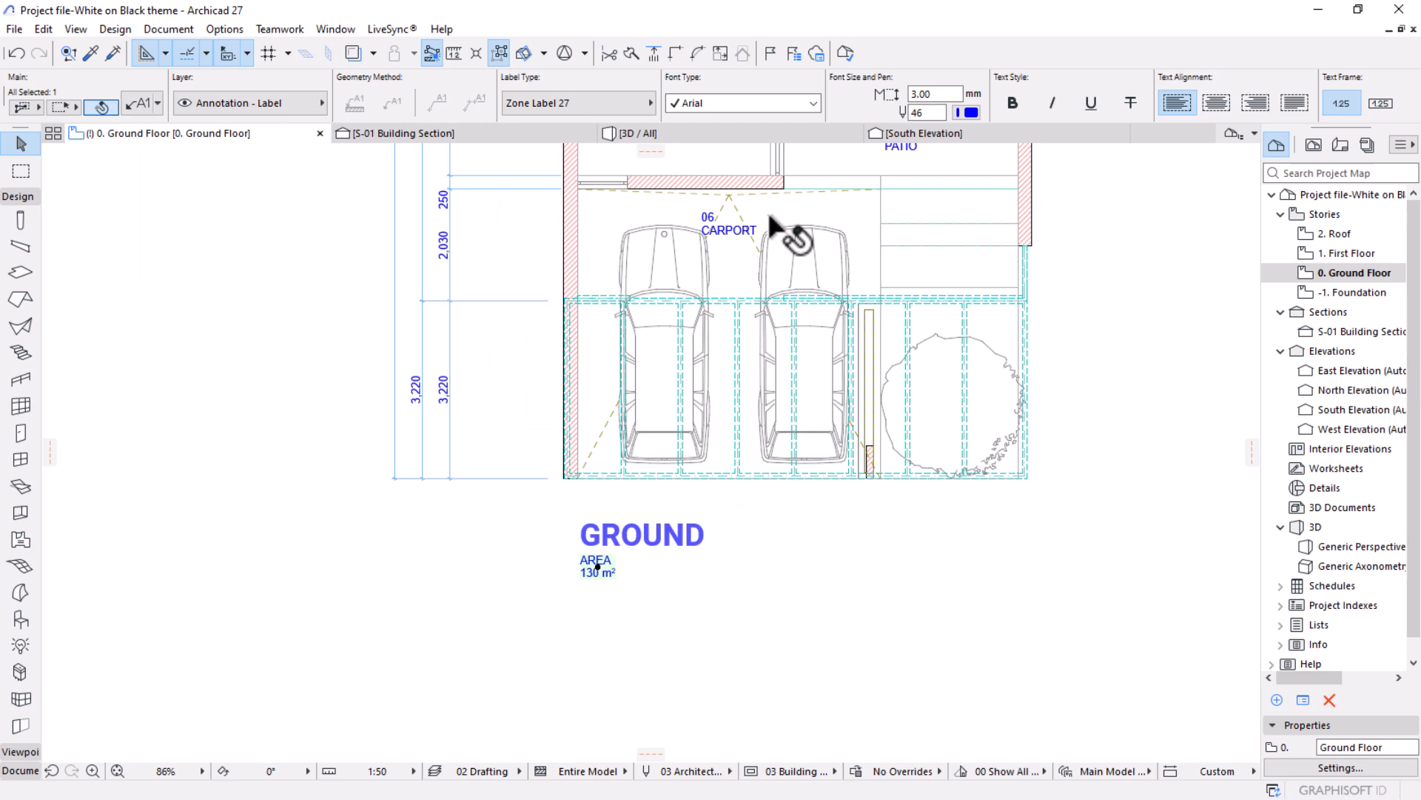
# Set the AREA label's font size to 5 mm.
pyautogui.click(948, 94)
pyautogui.write('5')
pyautogui.press('Return')
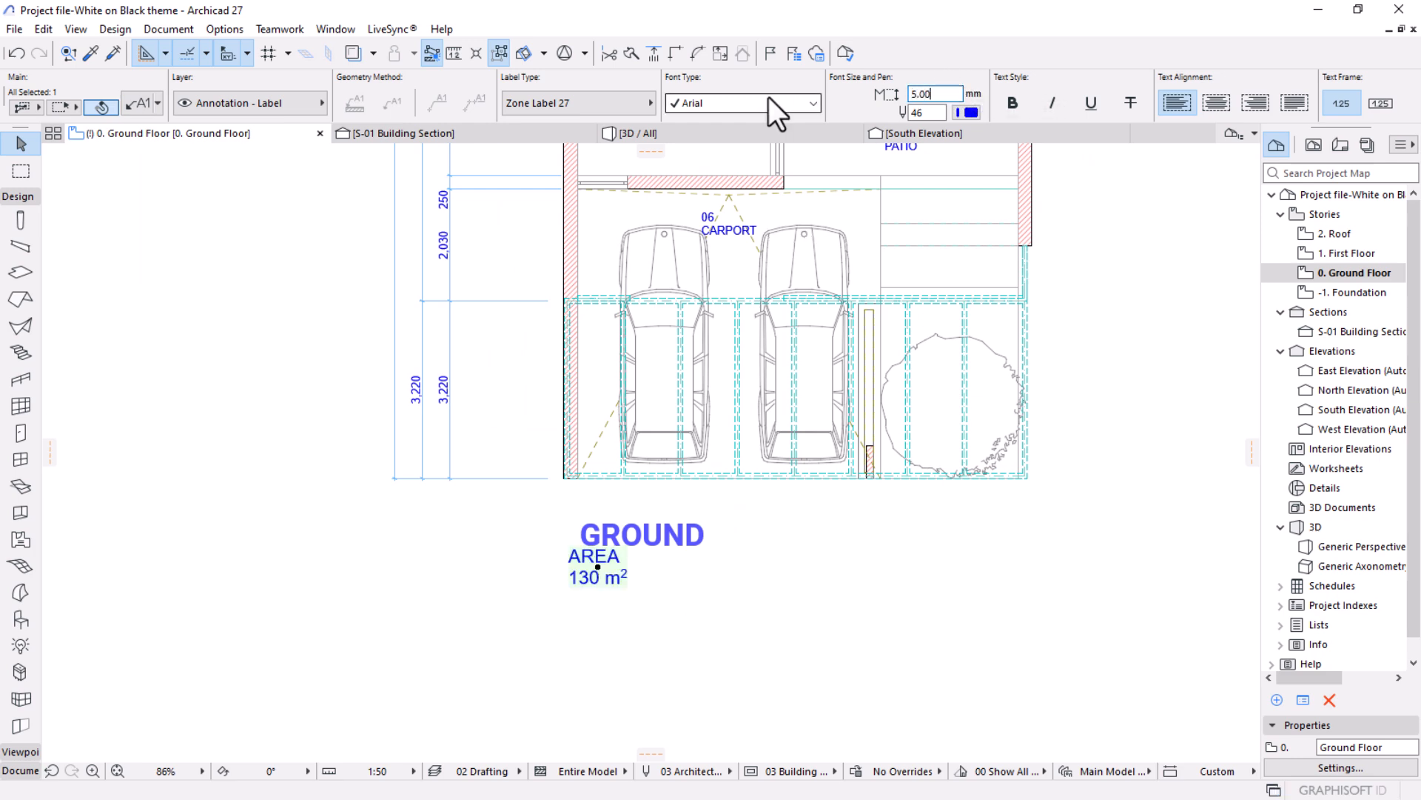
# Realign the enlarged AREA label with the start of the GROUND title, lower it slightly to clear the title, and deselect it.
pyautogui.scroll(3, 592, 563)
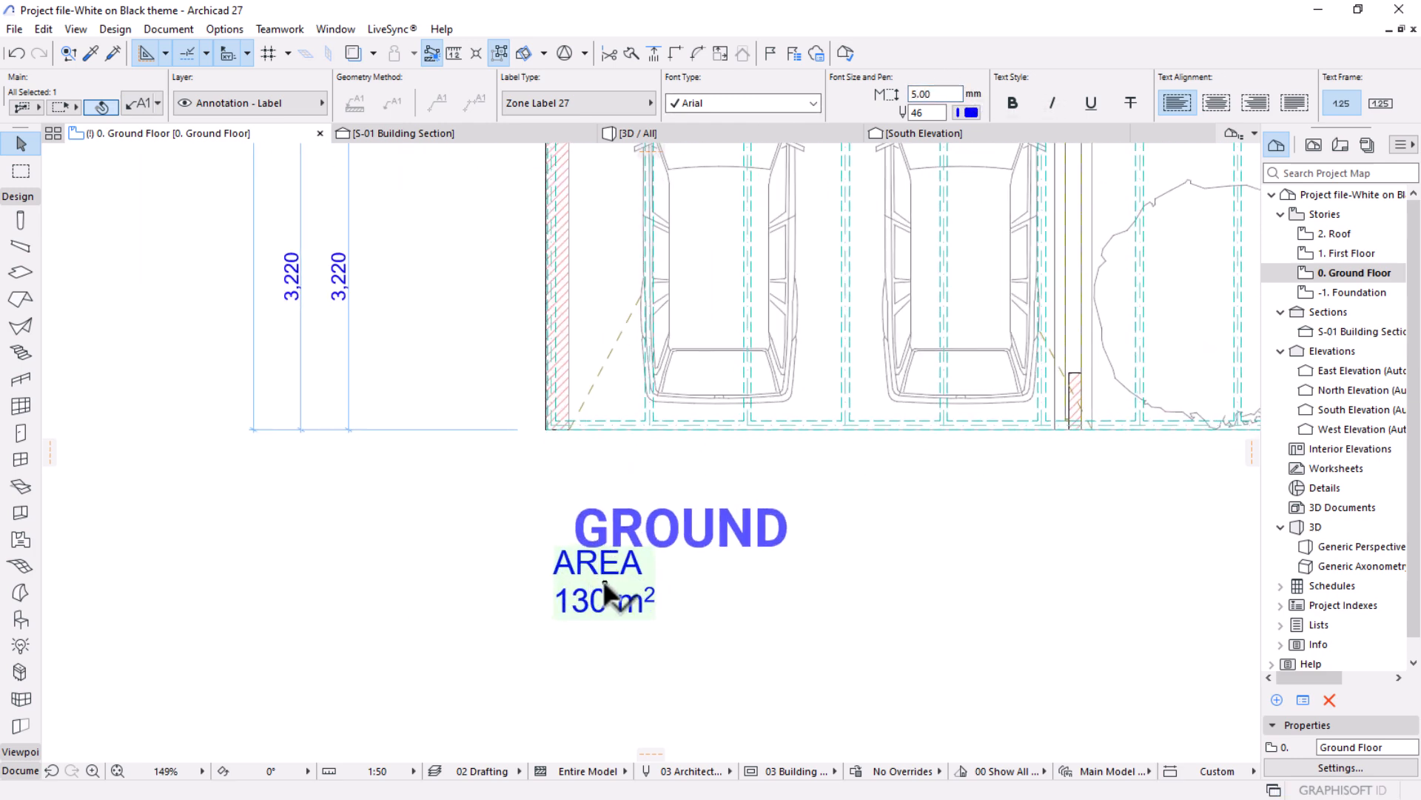
pyautogui.click(608, 586)
pyautogui.click(631, 584)
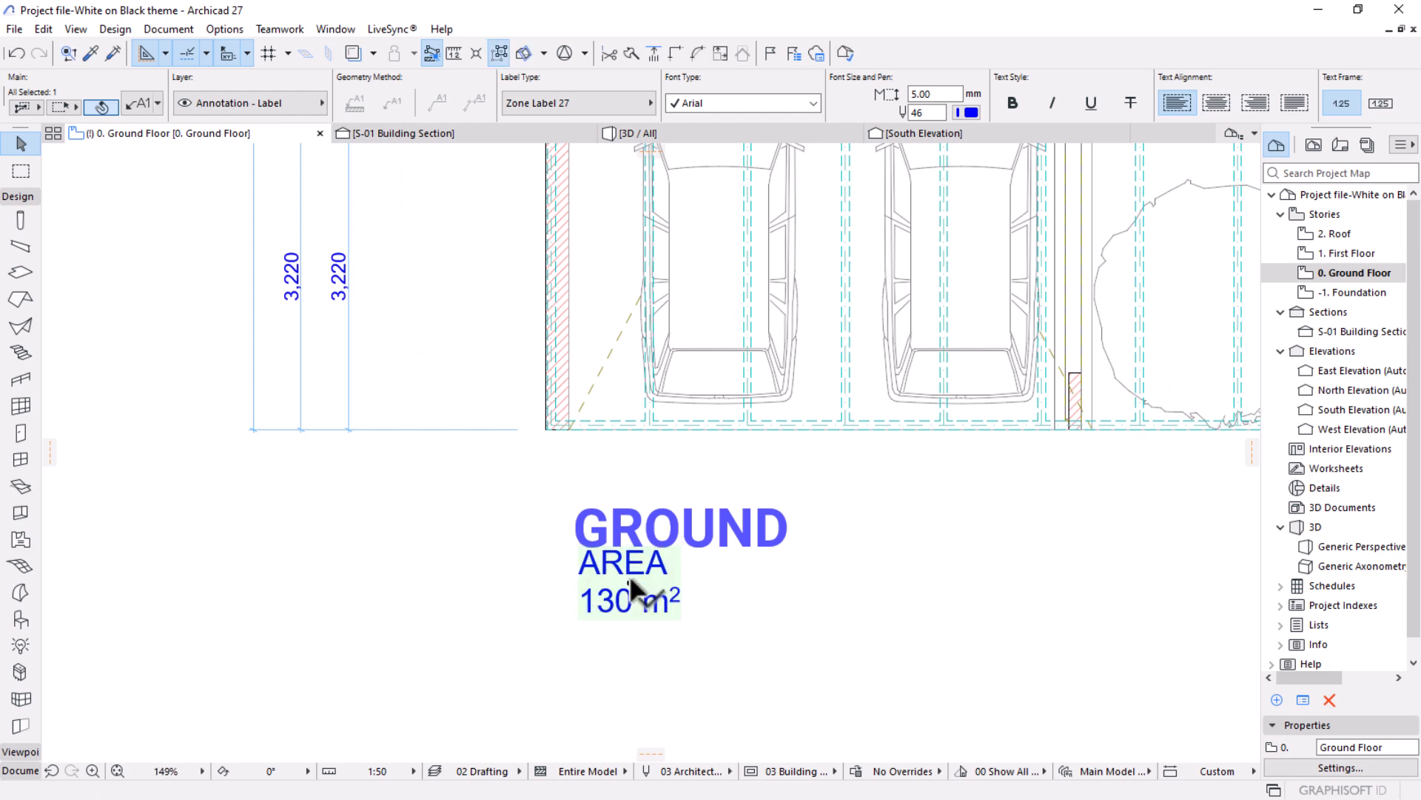
pyautogui.click(627, 585)
pyautogui.click(640, 598)
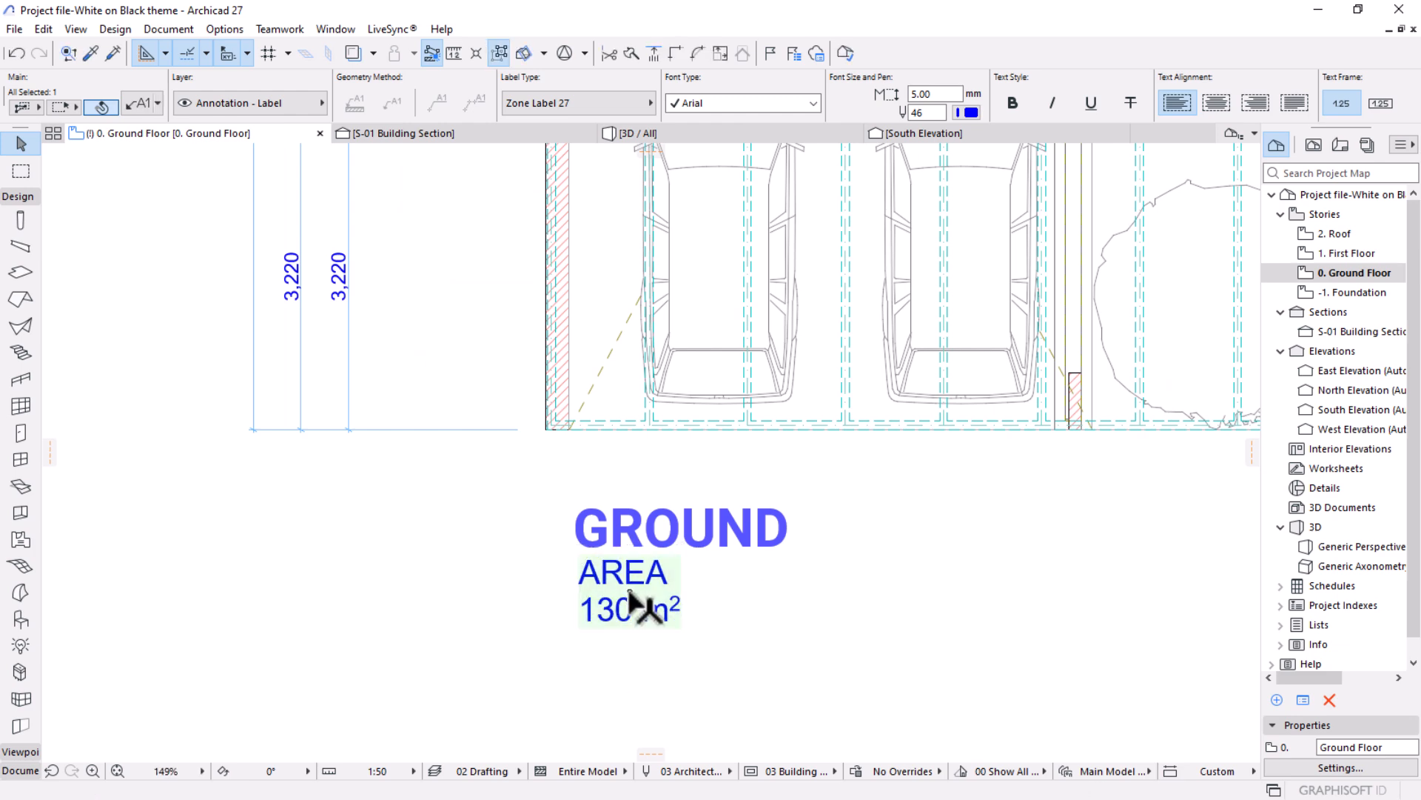
pyautogui.press('Escape')
pyautogui.scroll(-8, 675, 574)
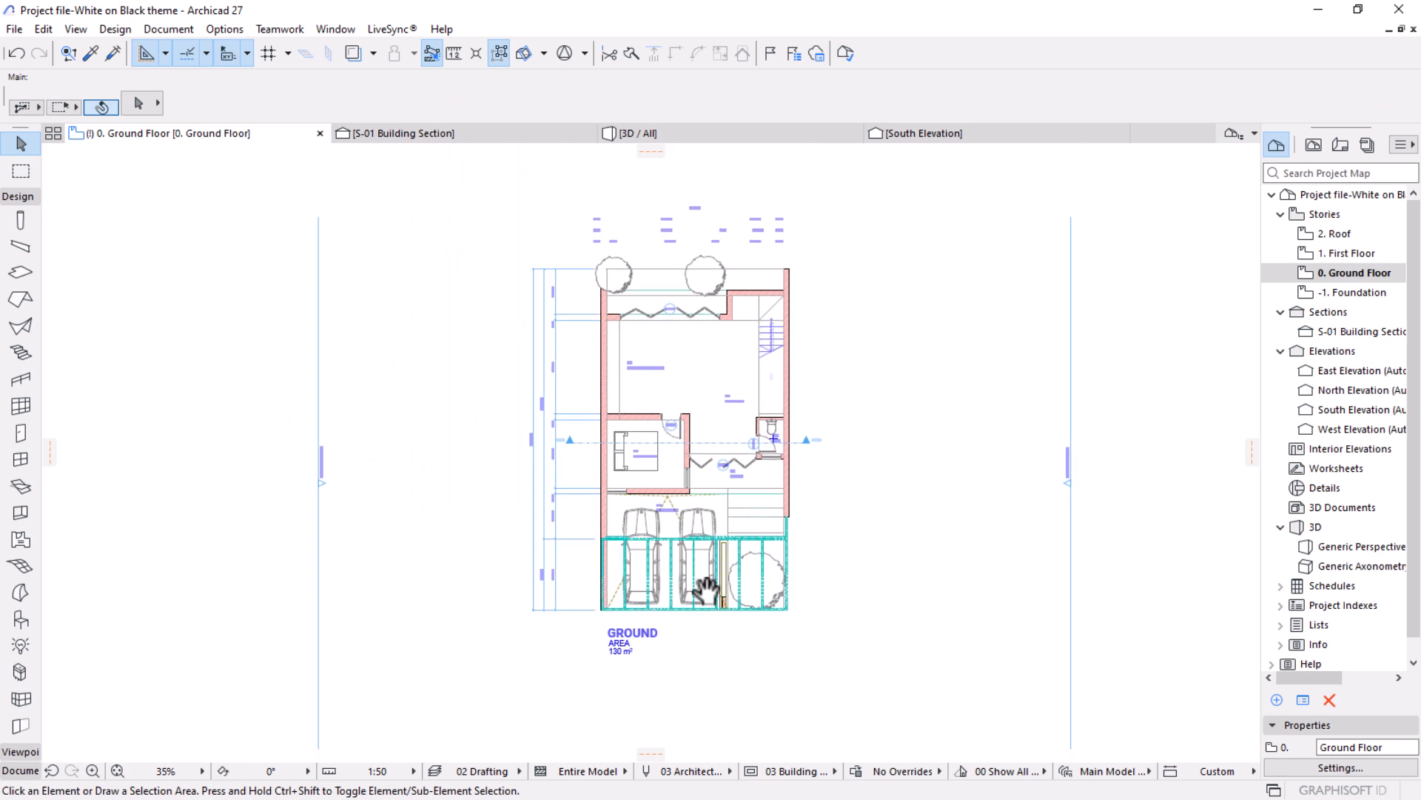
pyautogui.scroll(1, 689, 592)
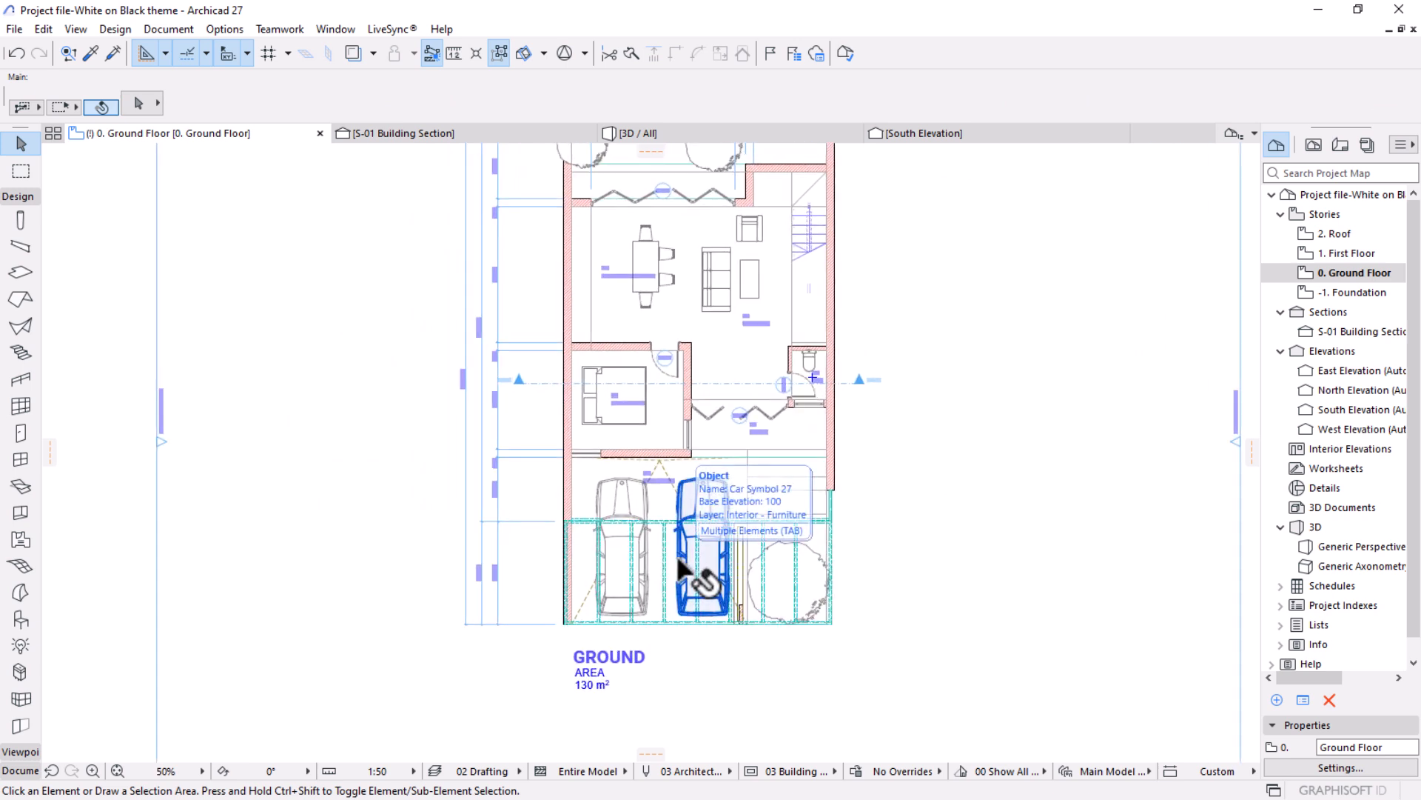
pyautogui.scroll(-3, 685, 570)
pyautogui.scroll(2, 652, 570)
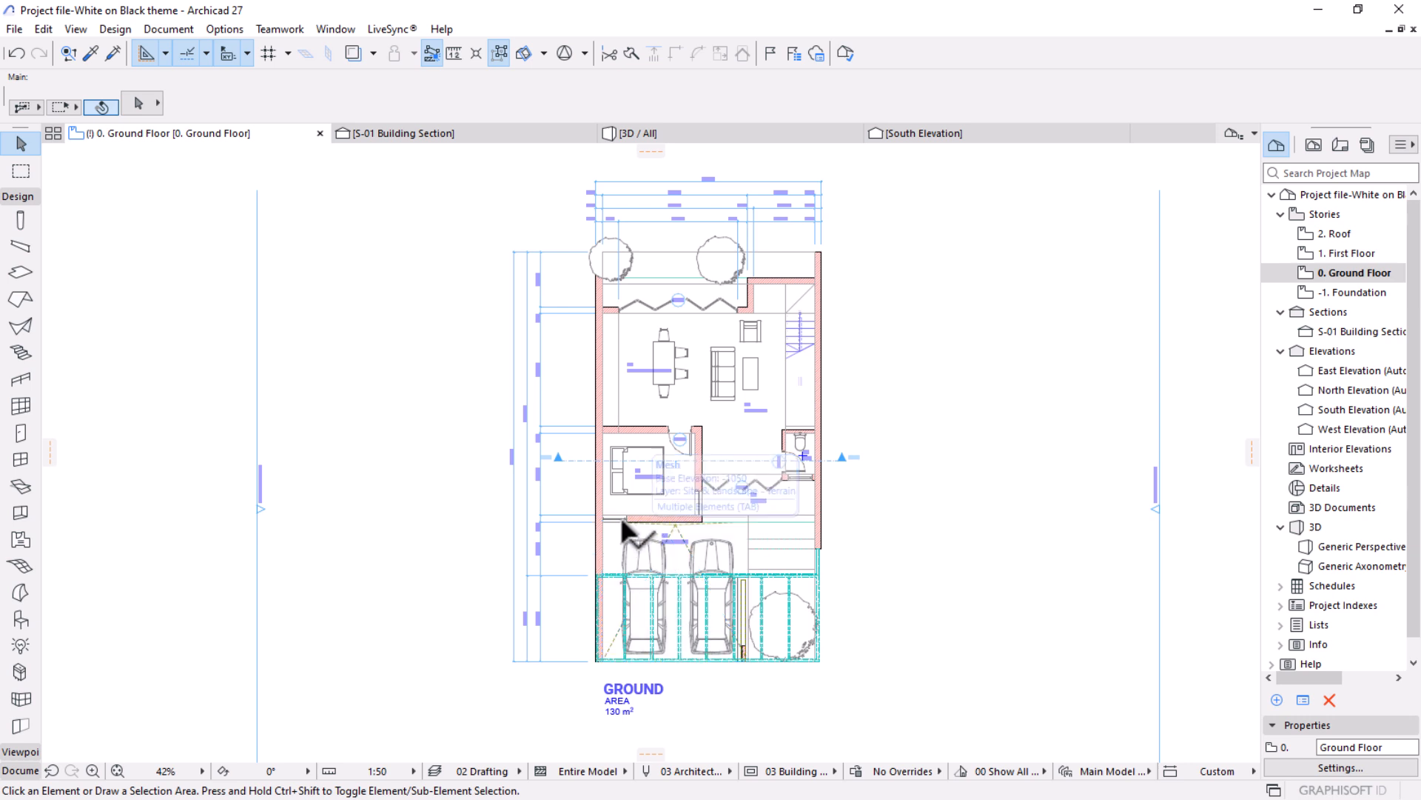
pyautogui.scroll(1, 616, 420)
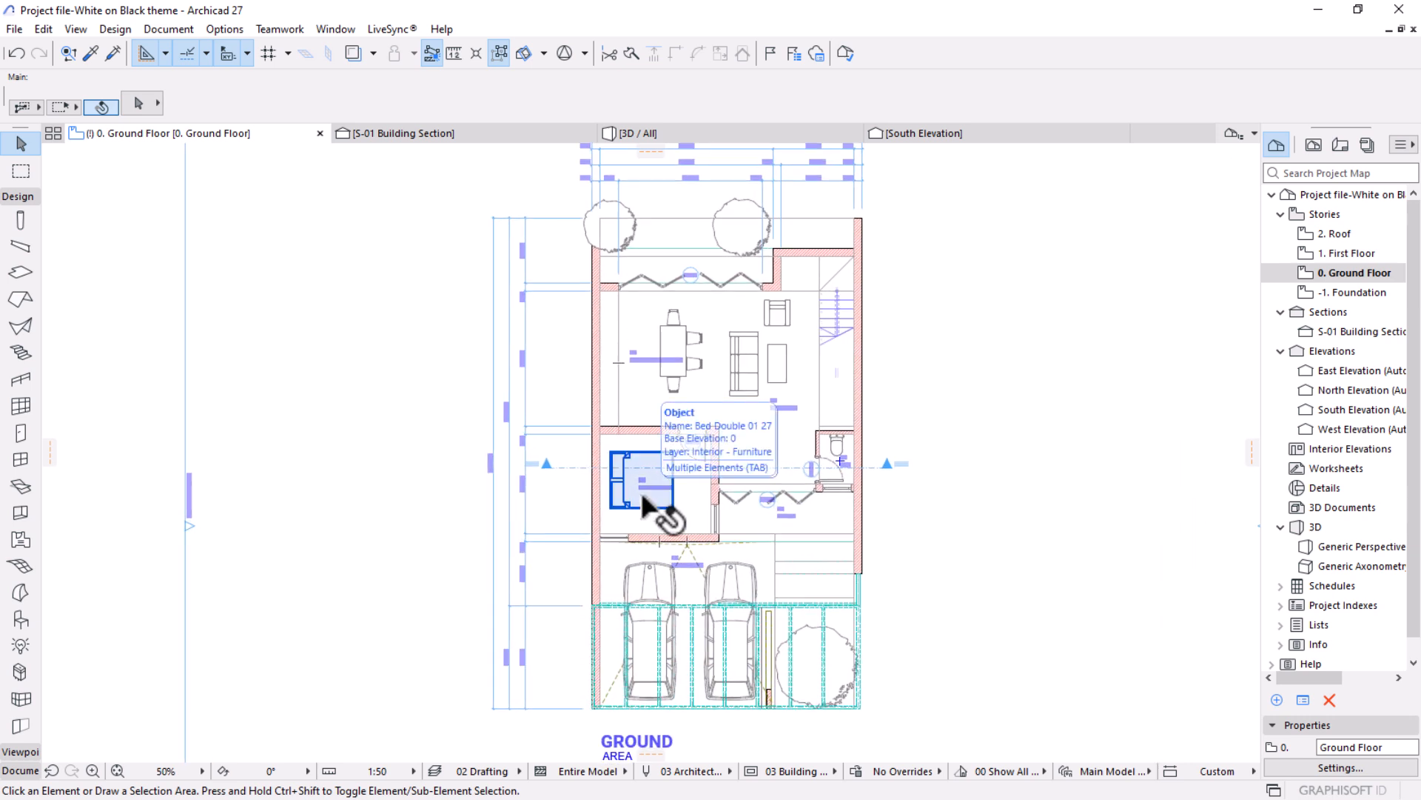
pyautogui.scroll(-1, 640, 487)
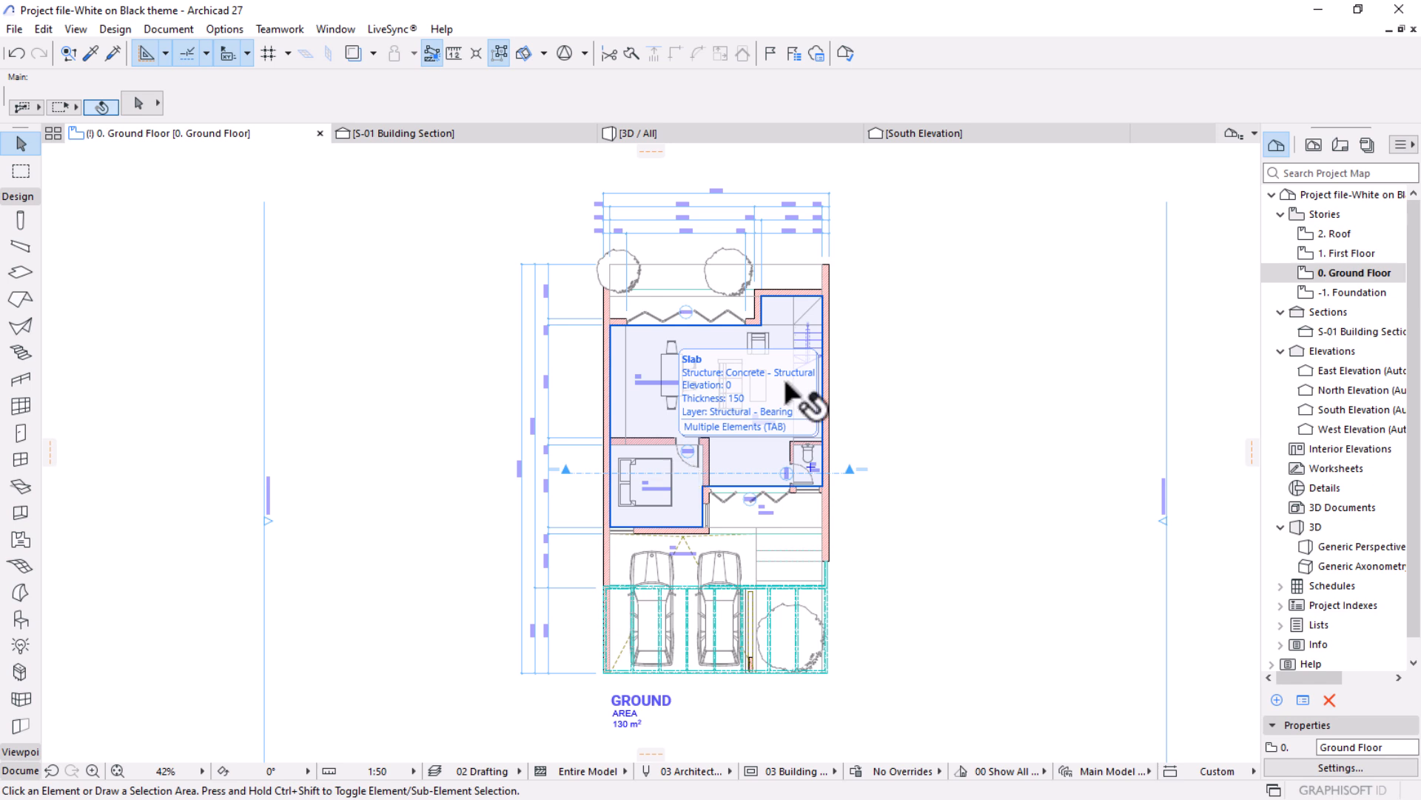
pyautogui.moveTo(888, 175); pyautogui.dragTo(487, 682)
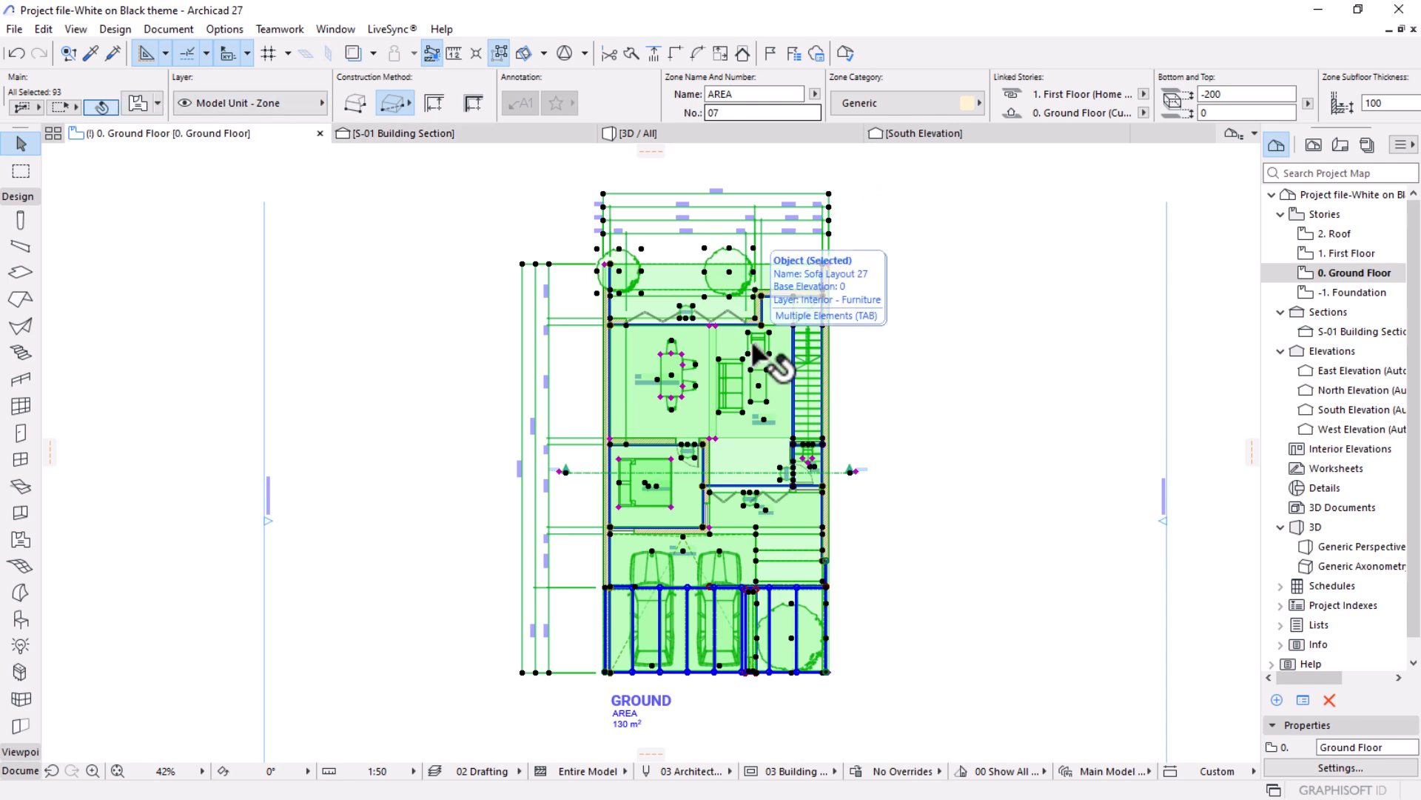
pyautogui.press('Escape')
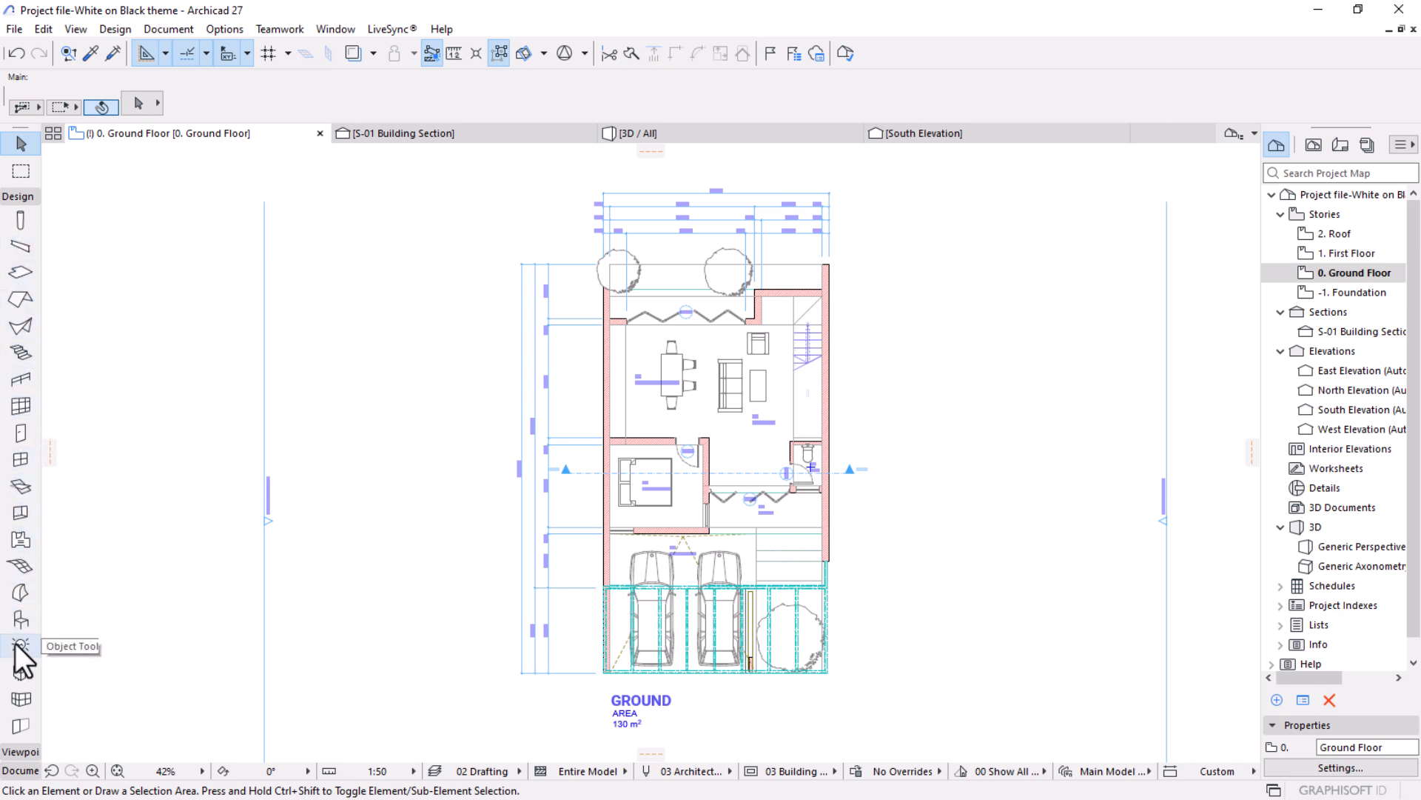
# Select all walls on the ground floor and examine their cut surface and outline pens in the selection settings.
pyautogui.scroll(1, 22, 385)
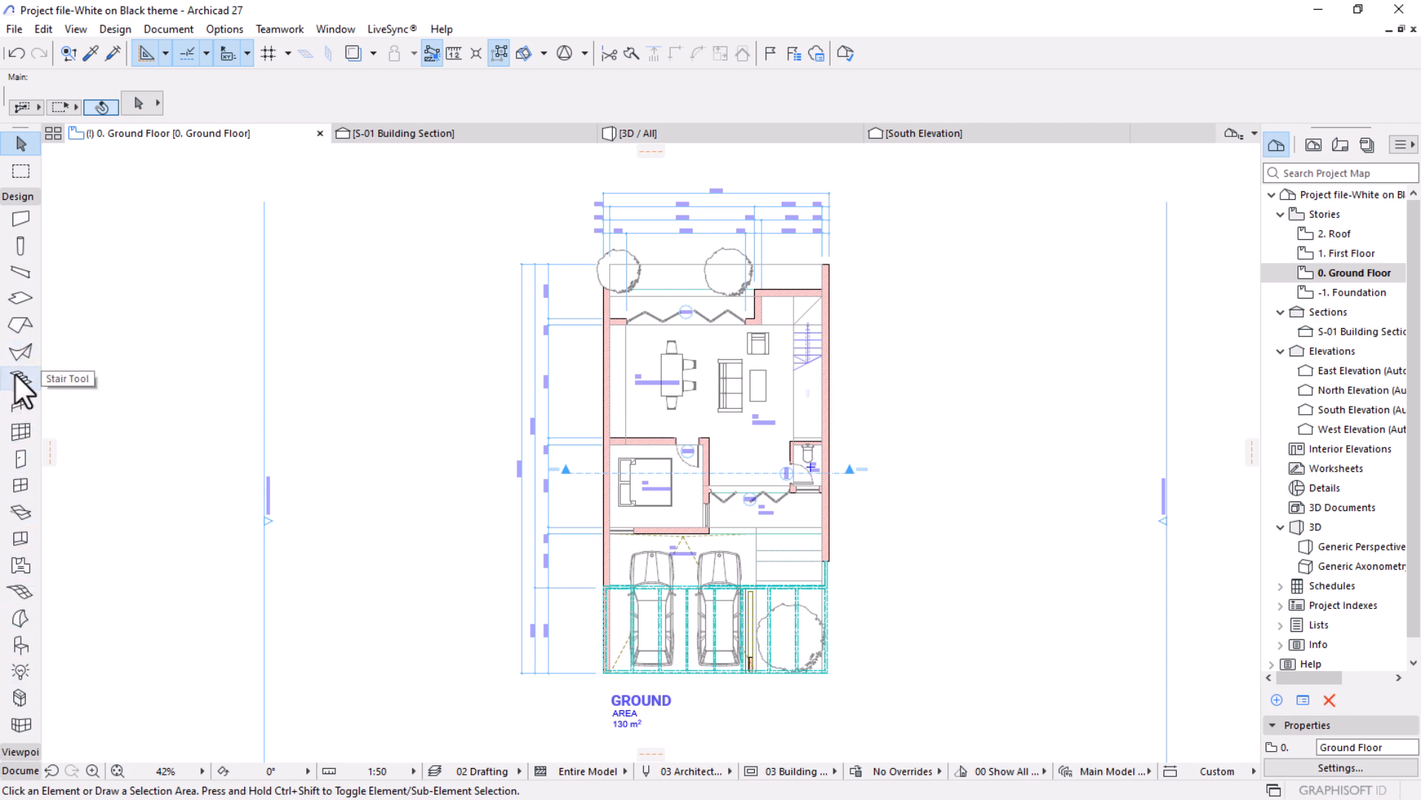
pyautogui.click(19, 221)
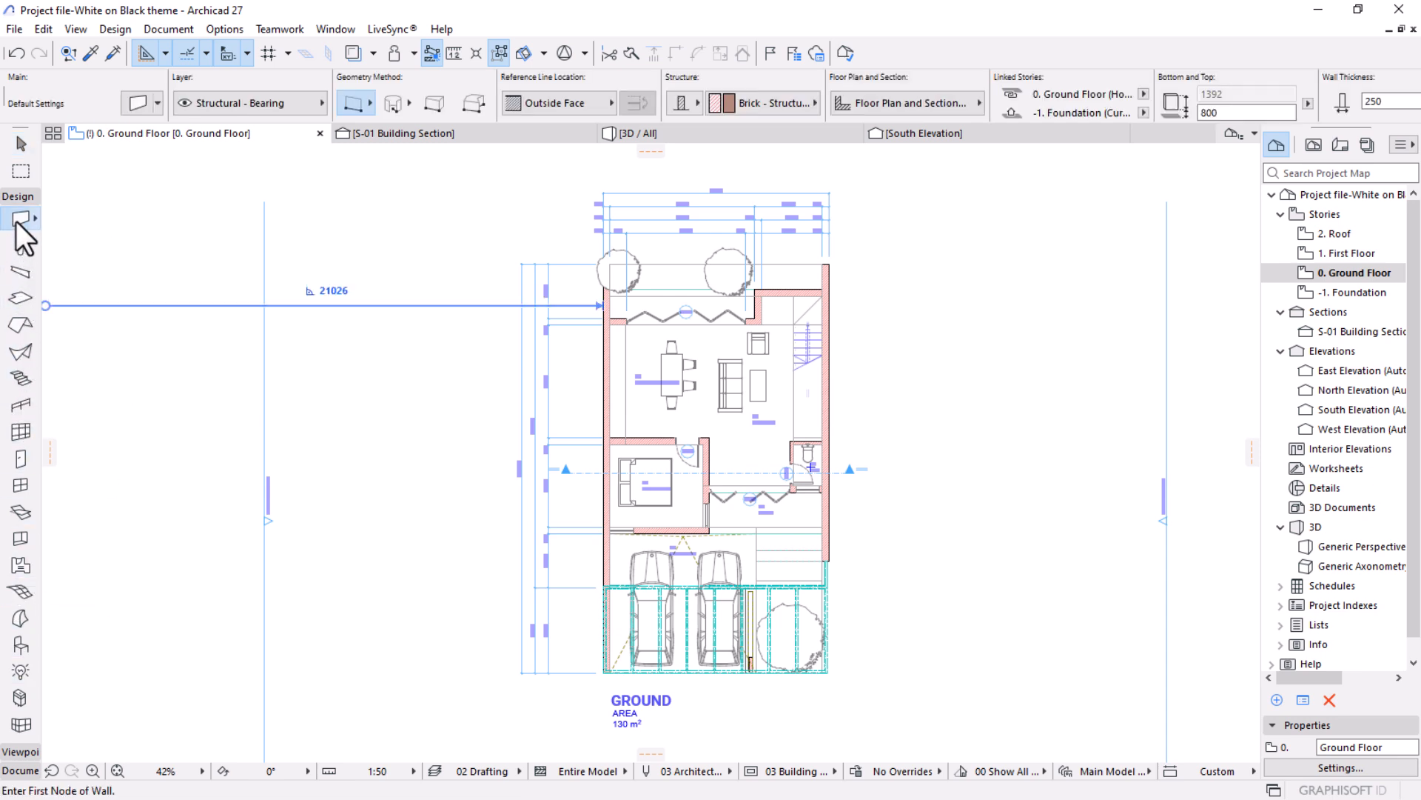
pyautogui.hotkey('ctrl', 'a')
pyautogui.moveTo(553, 137)
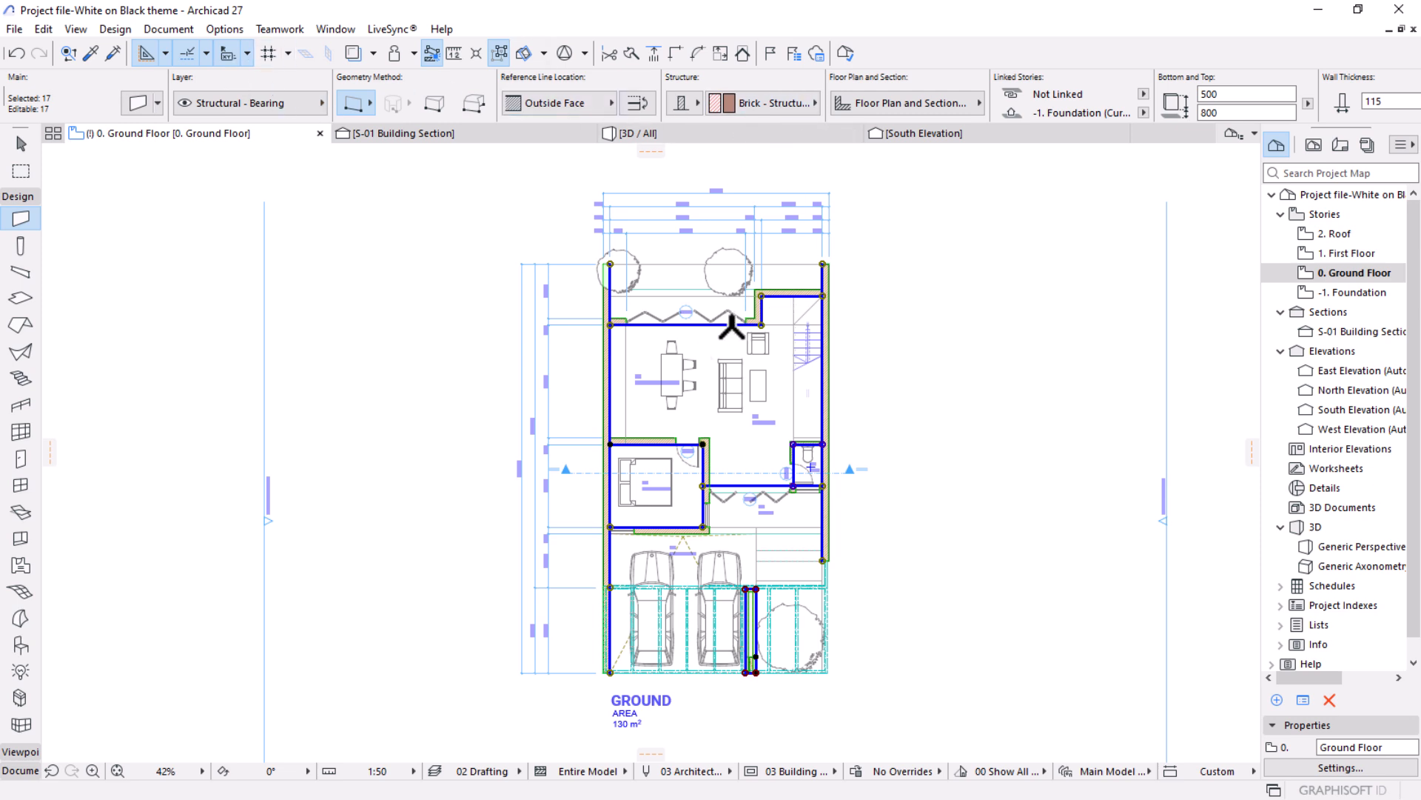
pyautogui.click(137, 104)
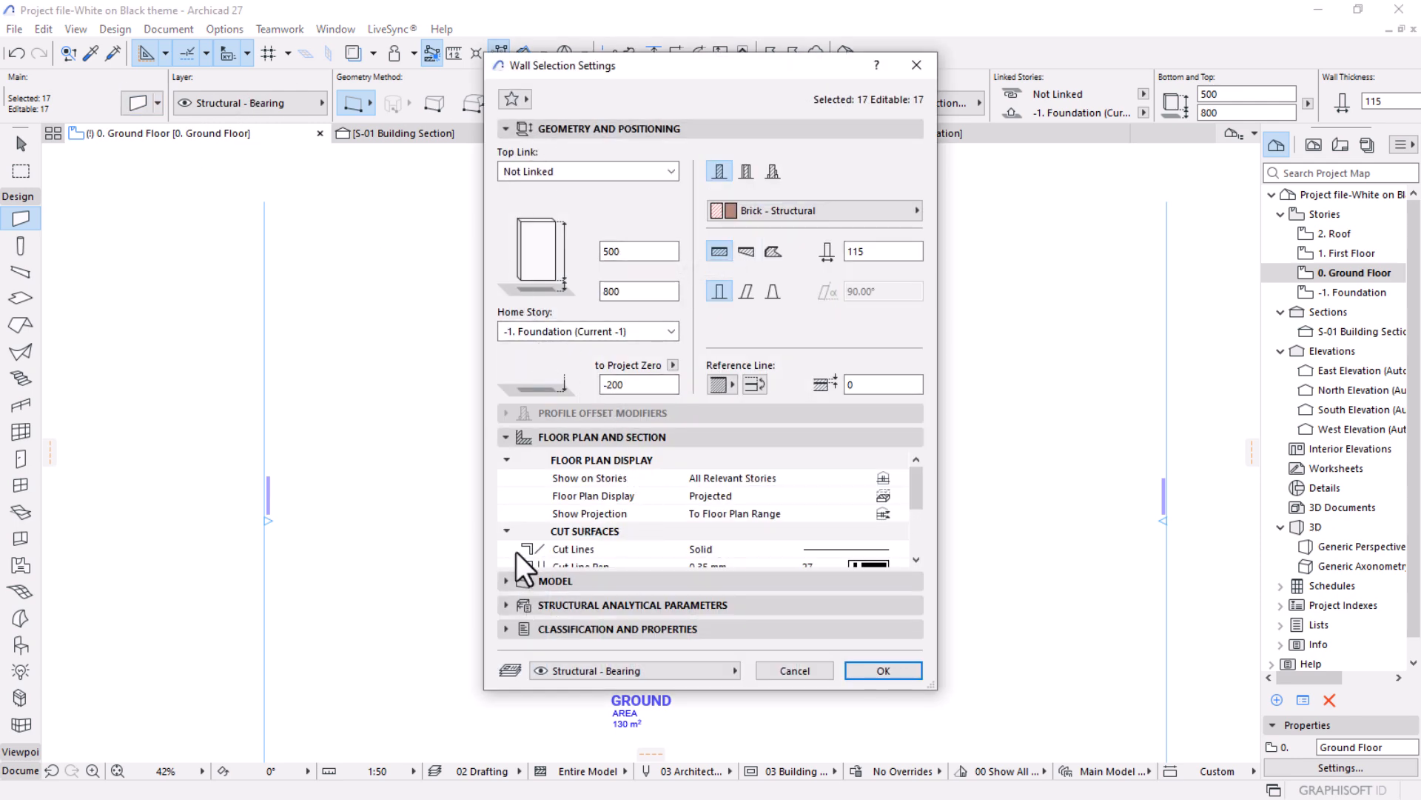
pyautogui.scroll(-3, 768, 507)
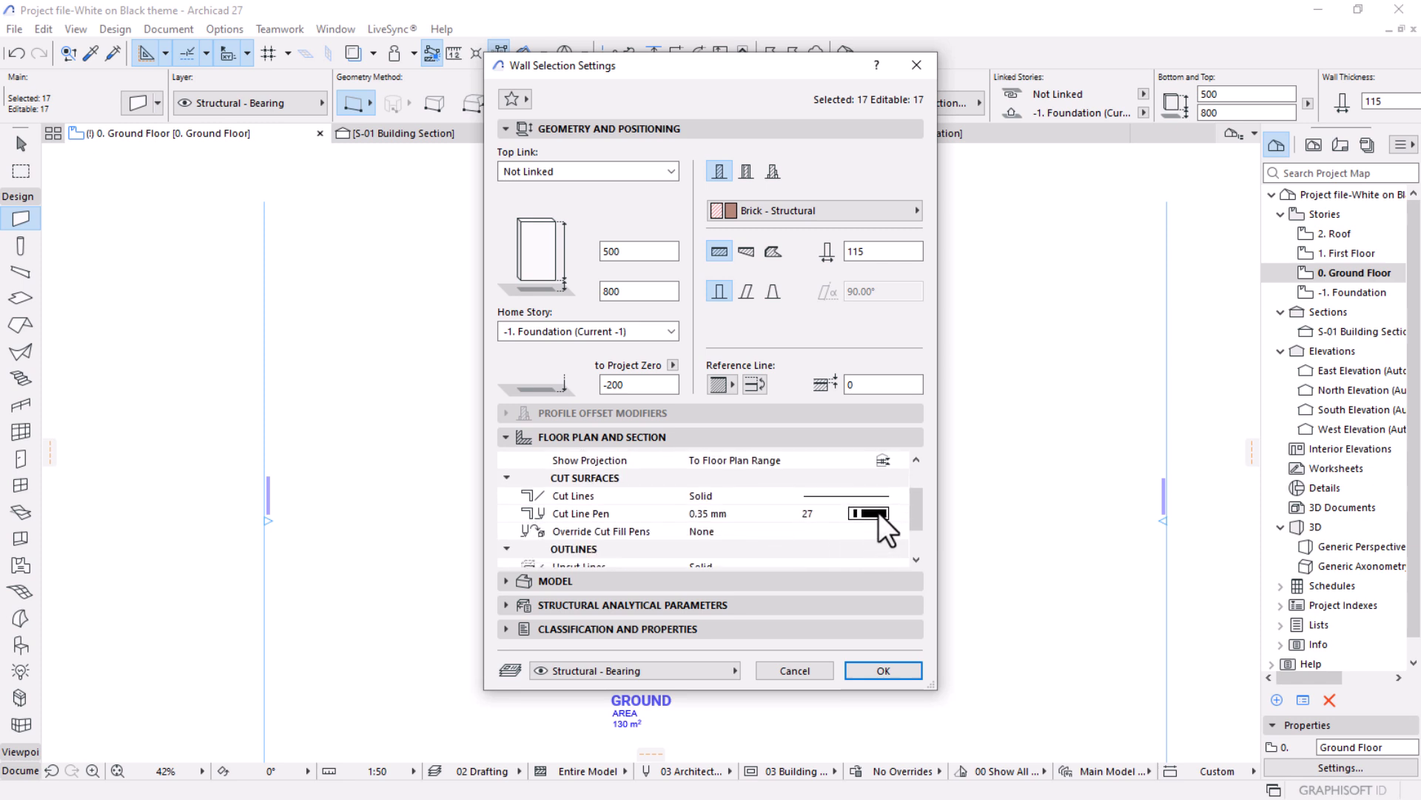
pyautogui.scroll(-2, 878, 512)
pyautogui.scroll(2, 878, 513)
pyautogui.click(804, 668)
pyautogui.scroll(3, 640, 413)
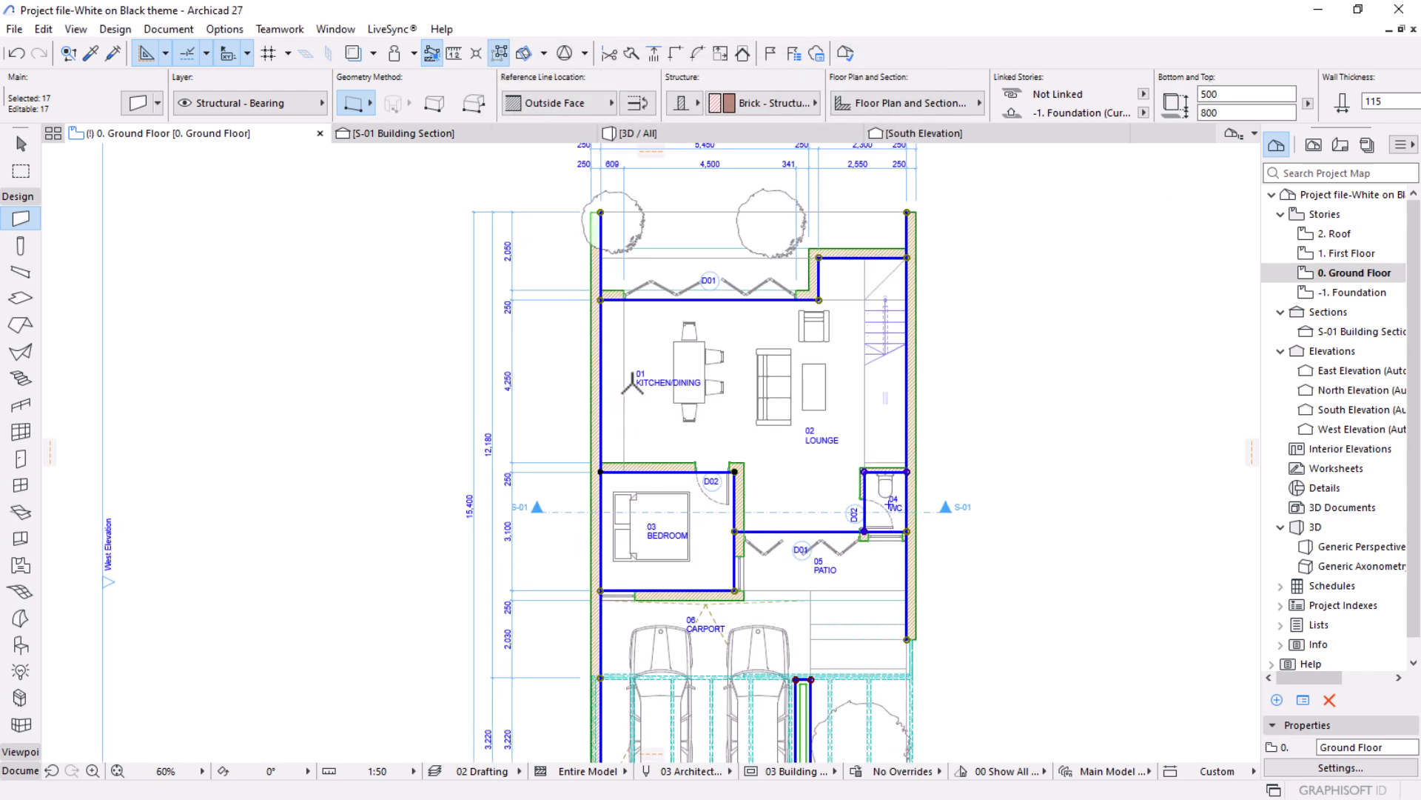
pyautogui.press('Escape')
# Try a different symbol line pen on the dining table and undo the change.
pyautogui.press('Escape')
pyautogui.click(686, 343)
pyautogui.click(134, 110)
pyautogui.press('Escape')
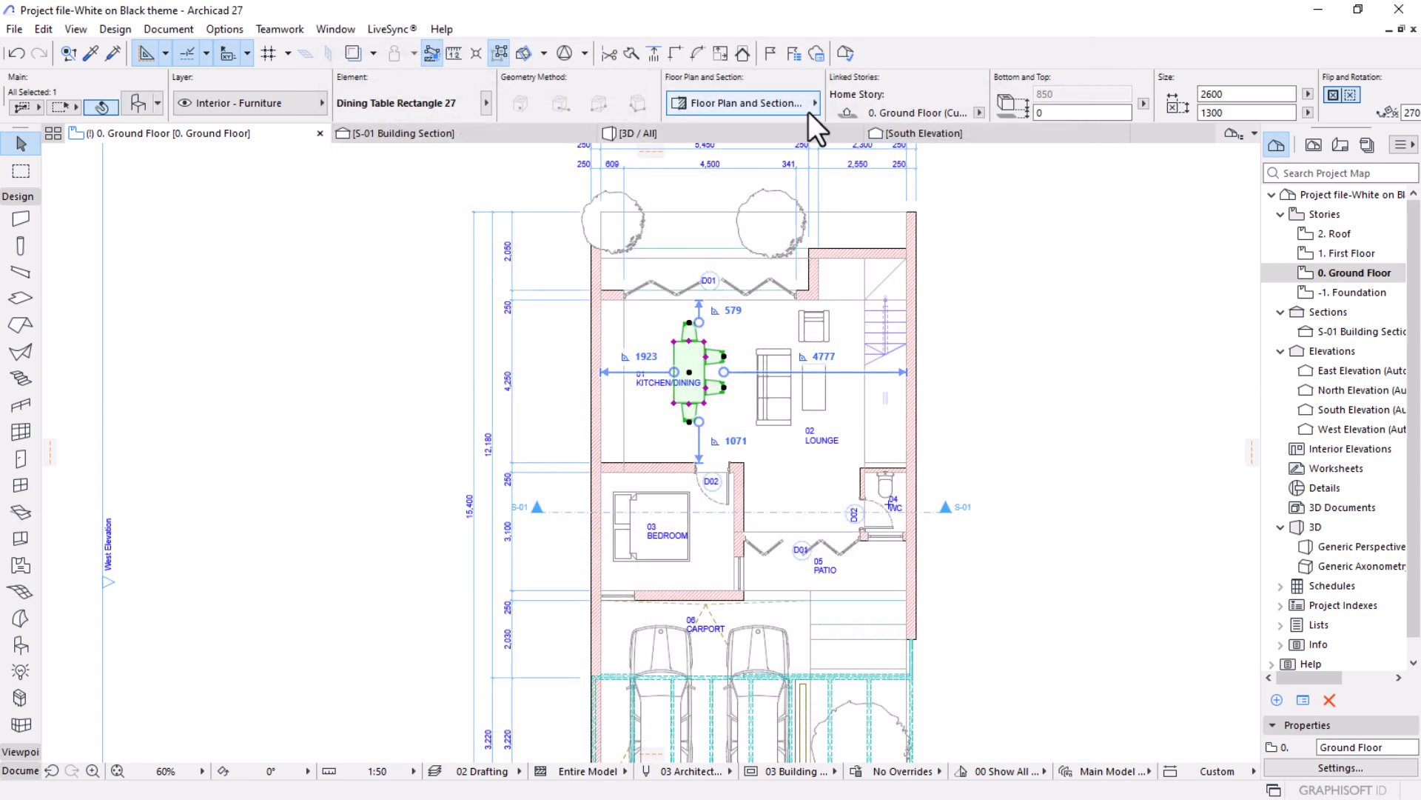
pyautogui.click(808, 111)
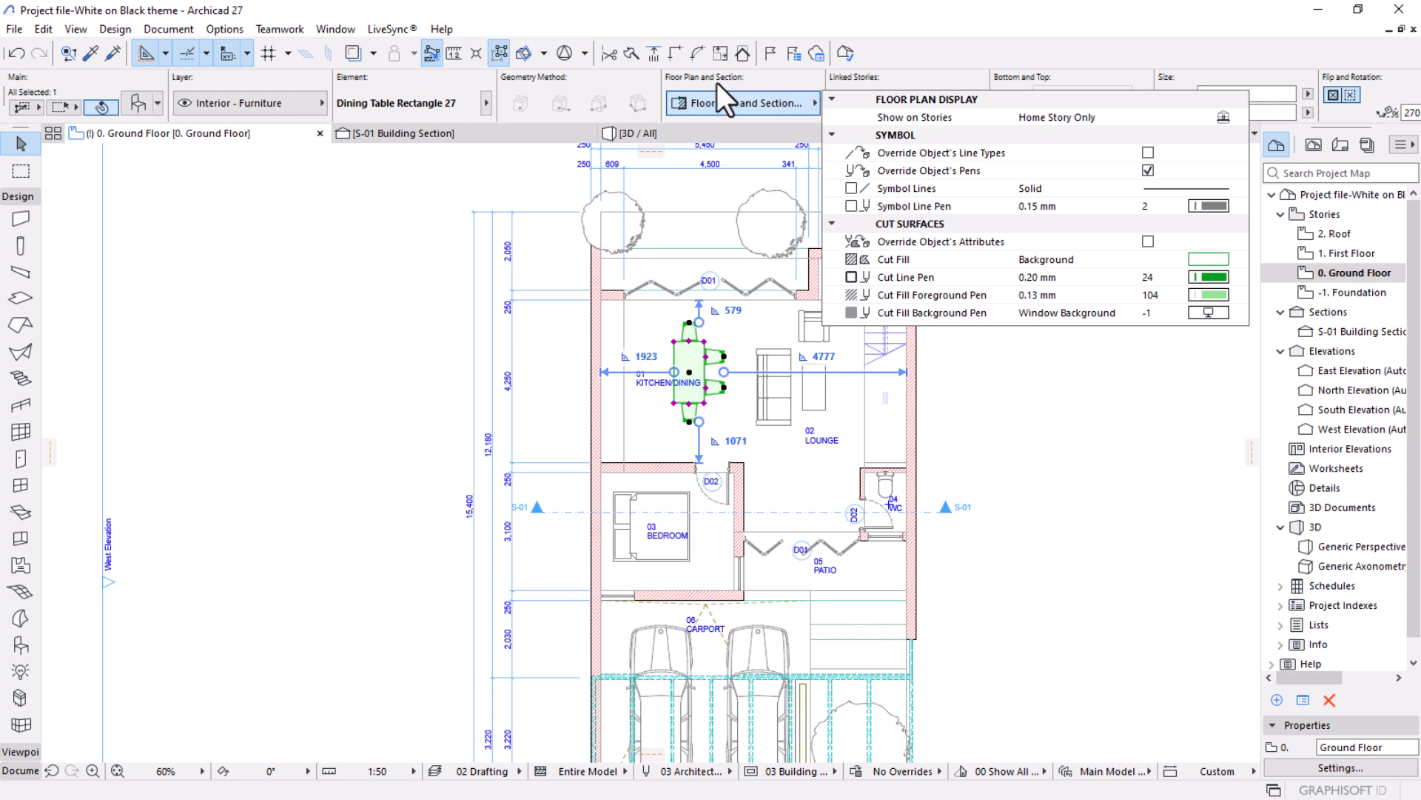
pyautogui.click(1206, 206)
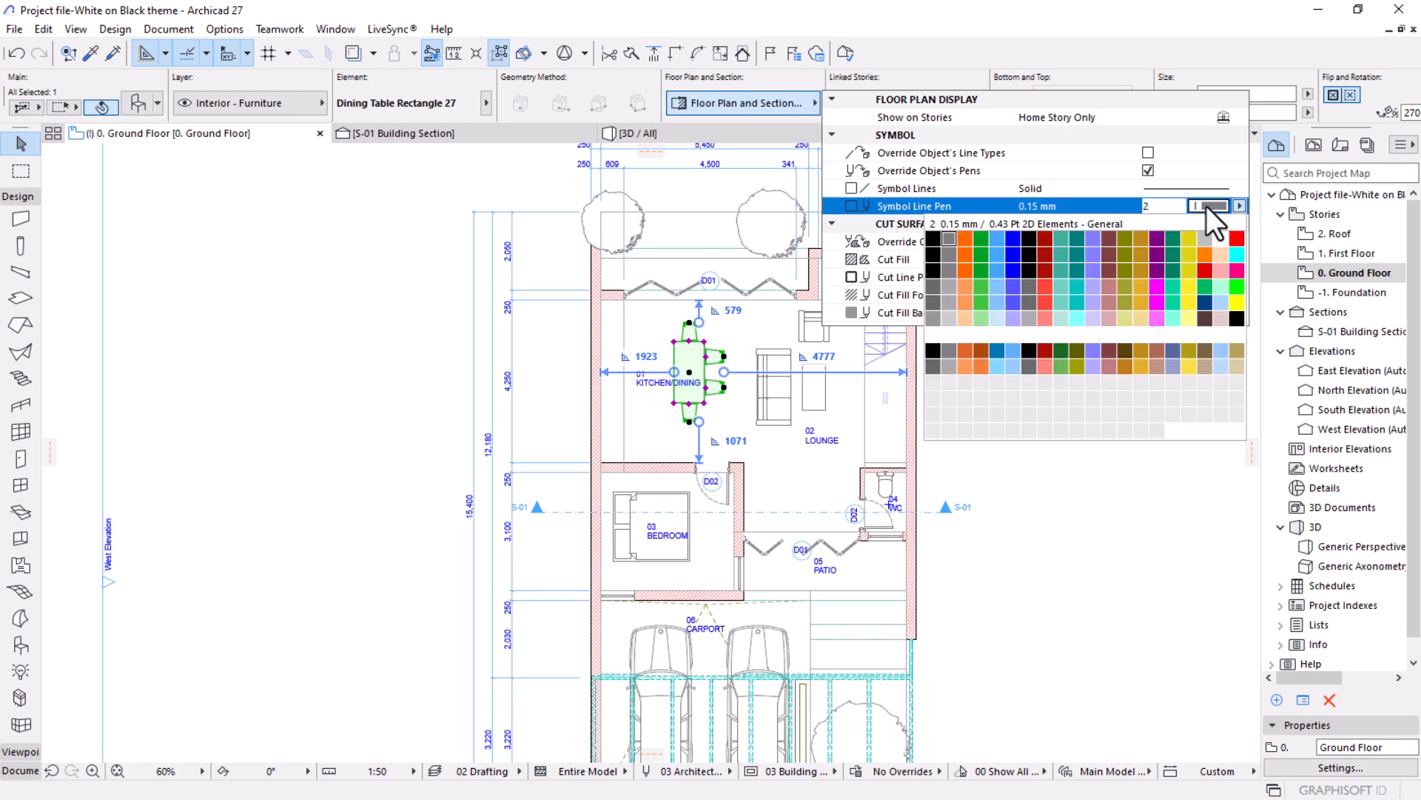
pyautogui.click(939, 336)
pyautogui.click(1056, 476)
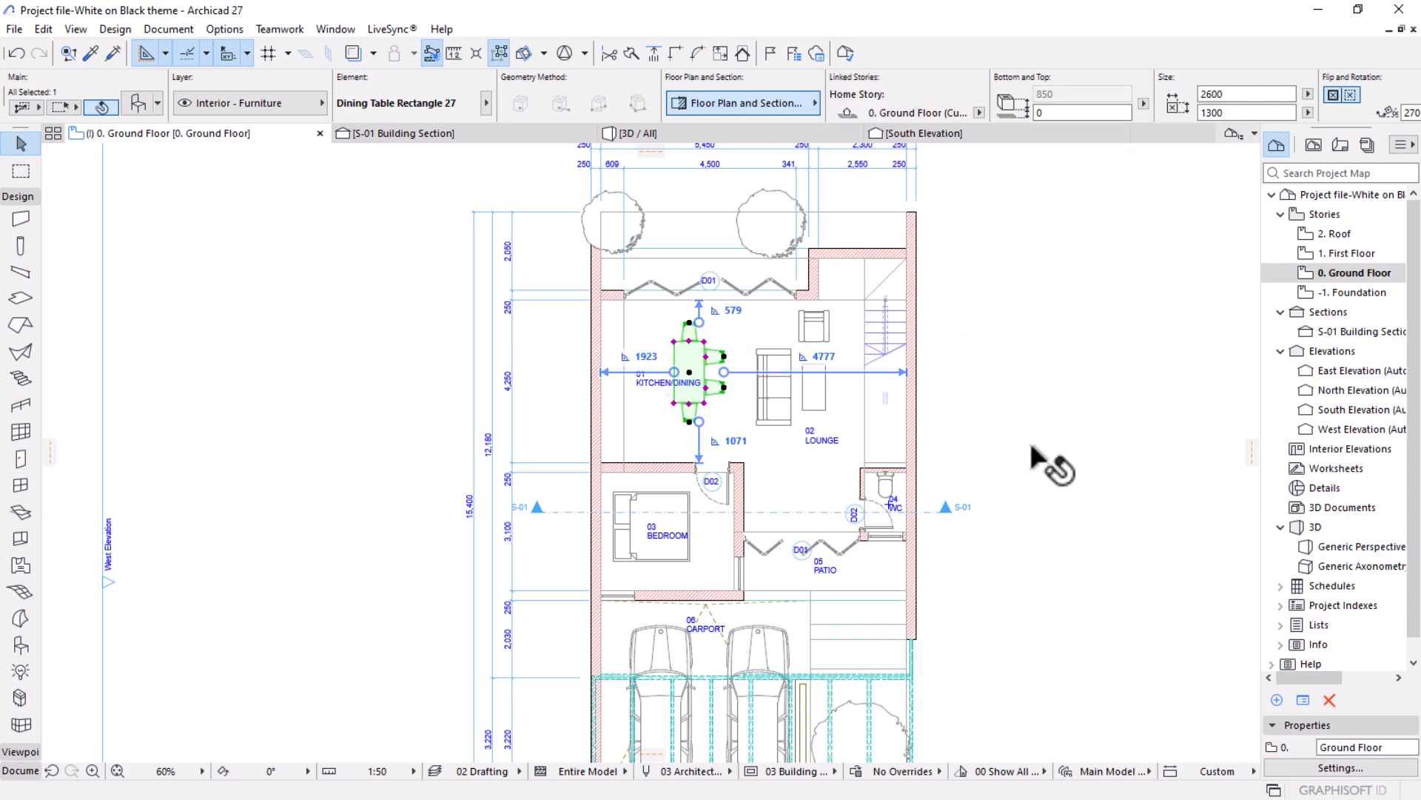
pyautogui.click(935, 435)
pyautogui.click(770, 384)
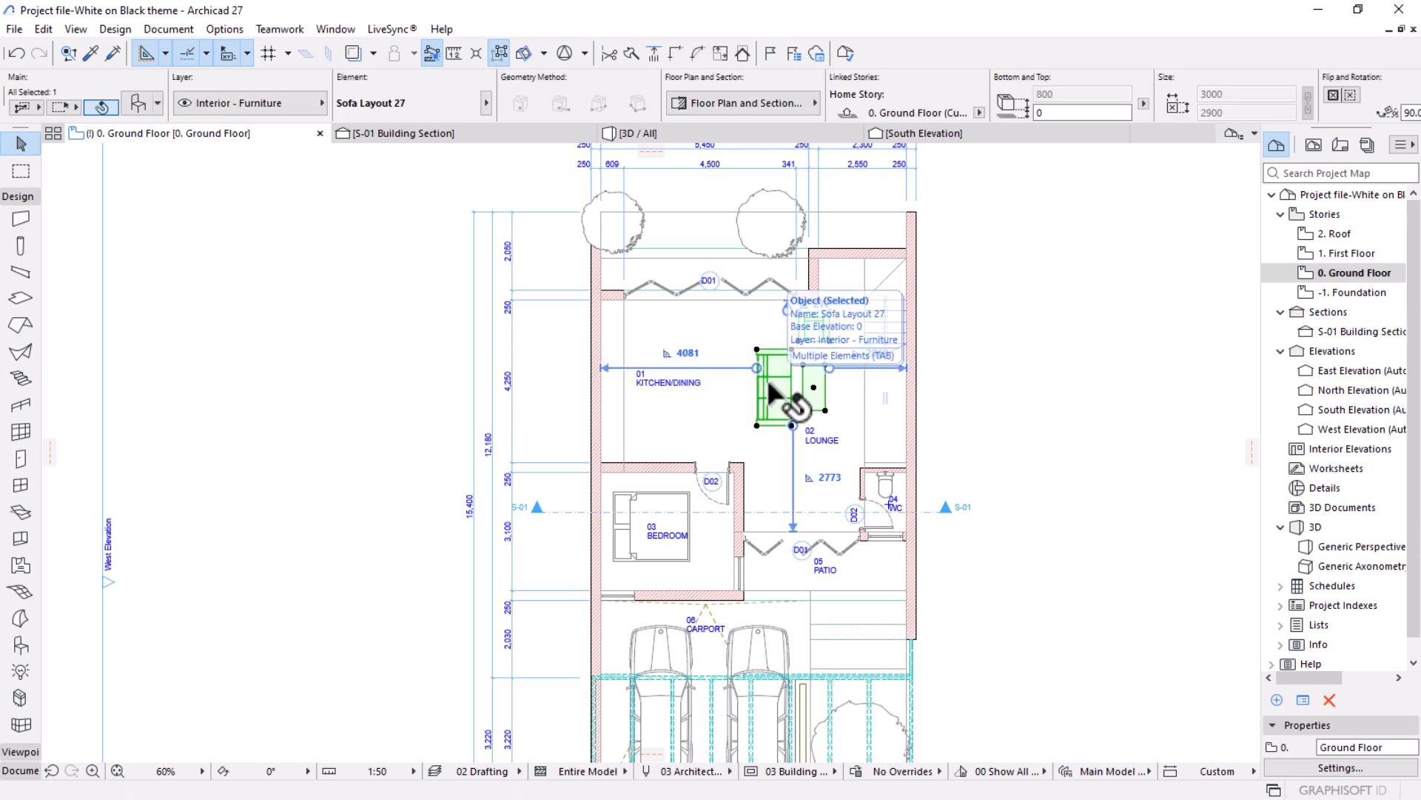
pyautogui.hotkey('ctrl', 'z')
pyautogui.scroll(-4, 770, 374)
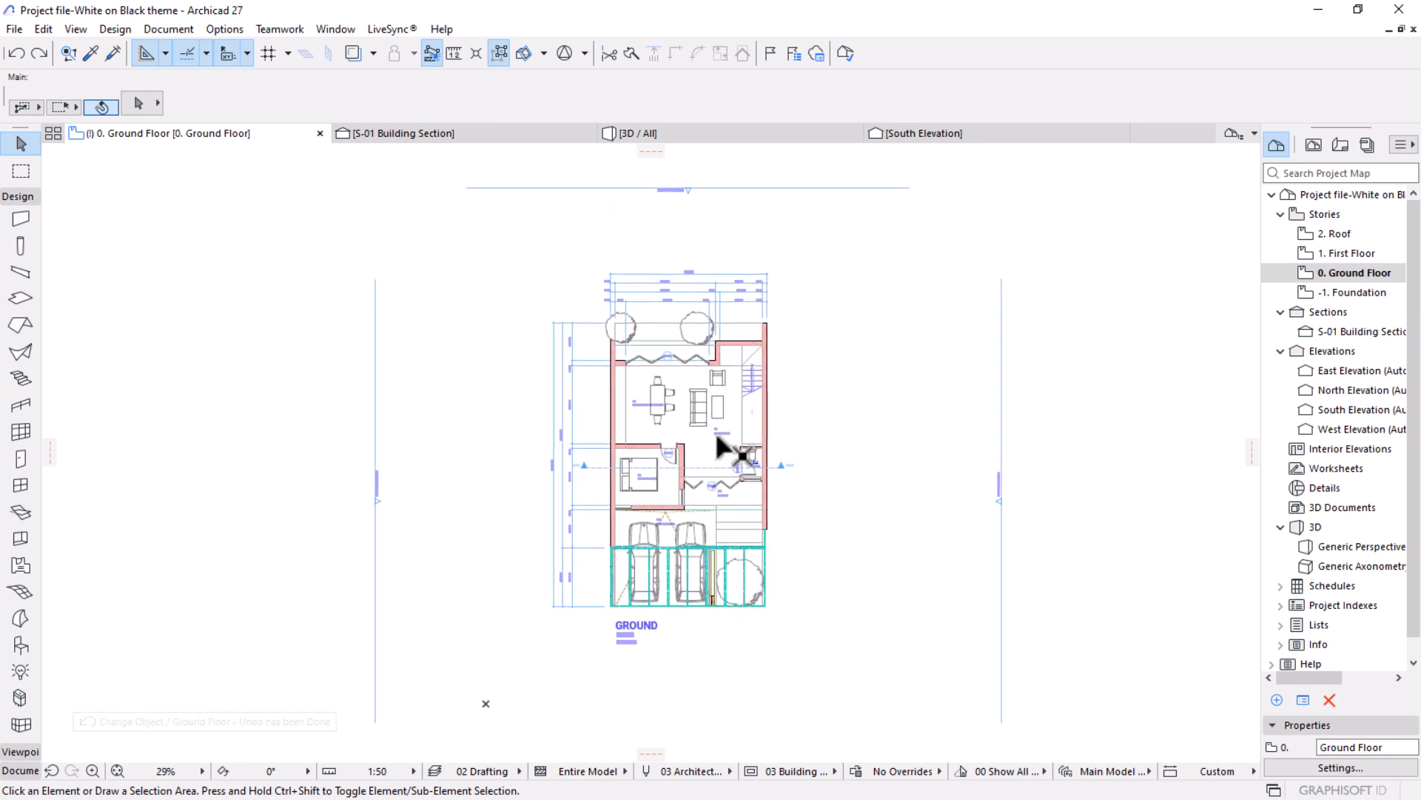
# Draw a rectangular terrain mesh about 60 m by 57 m around the whole ground floor plan and its elevation markers.
pyautogui.scroll(2, 729, 448)
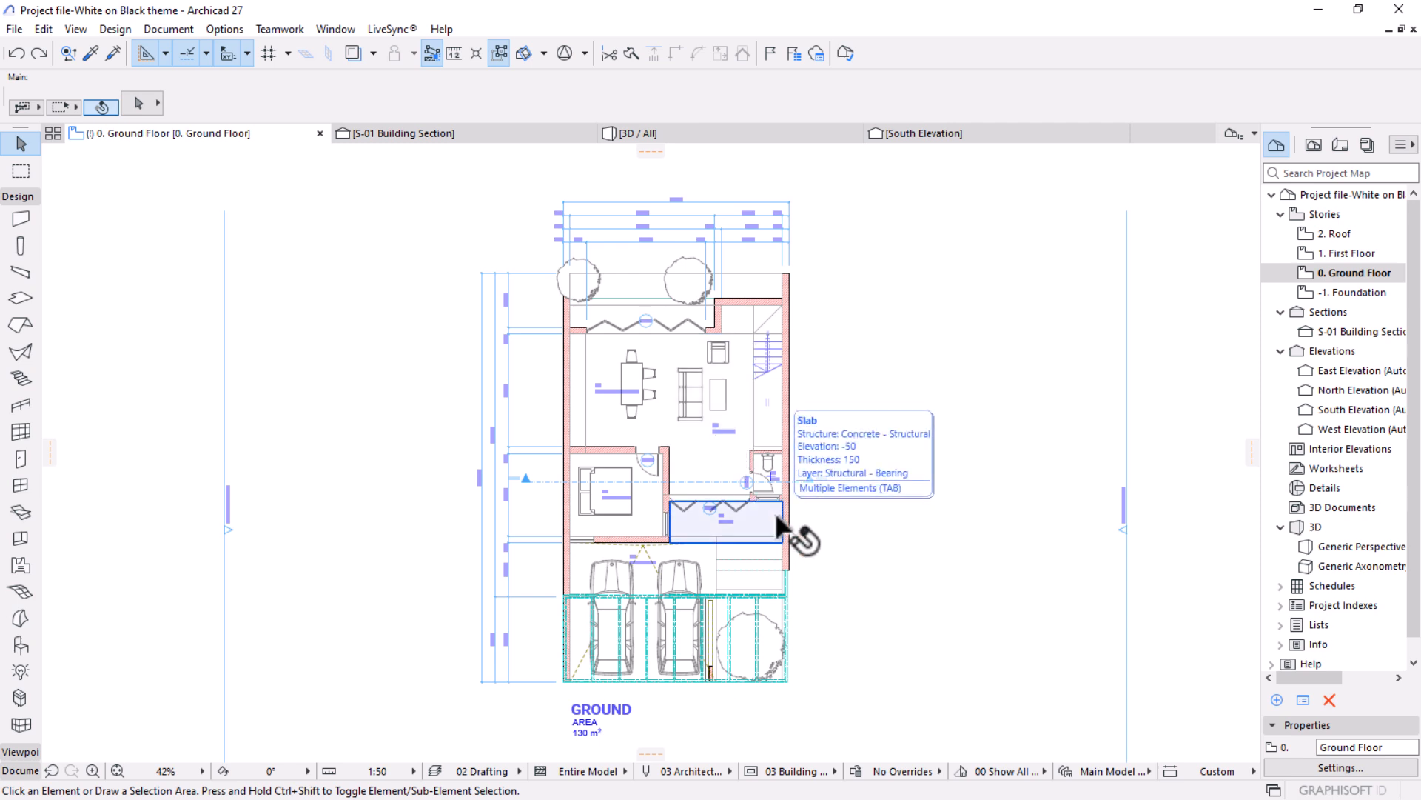
pyautogui.scroll(-4, 844, 370)
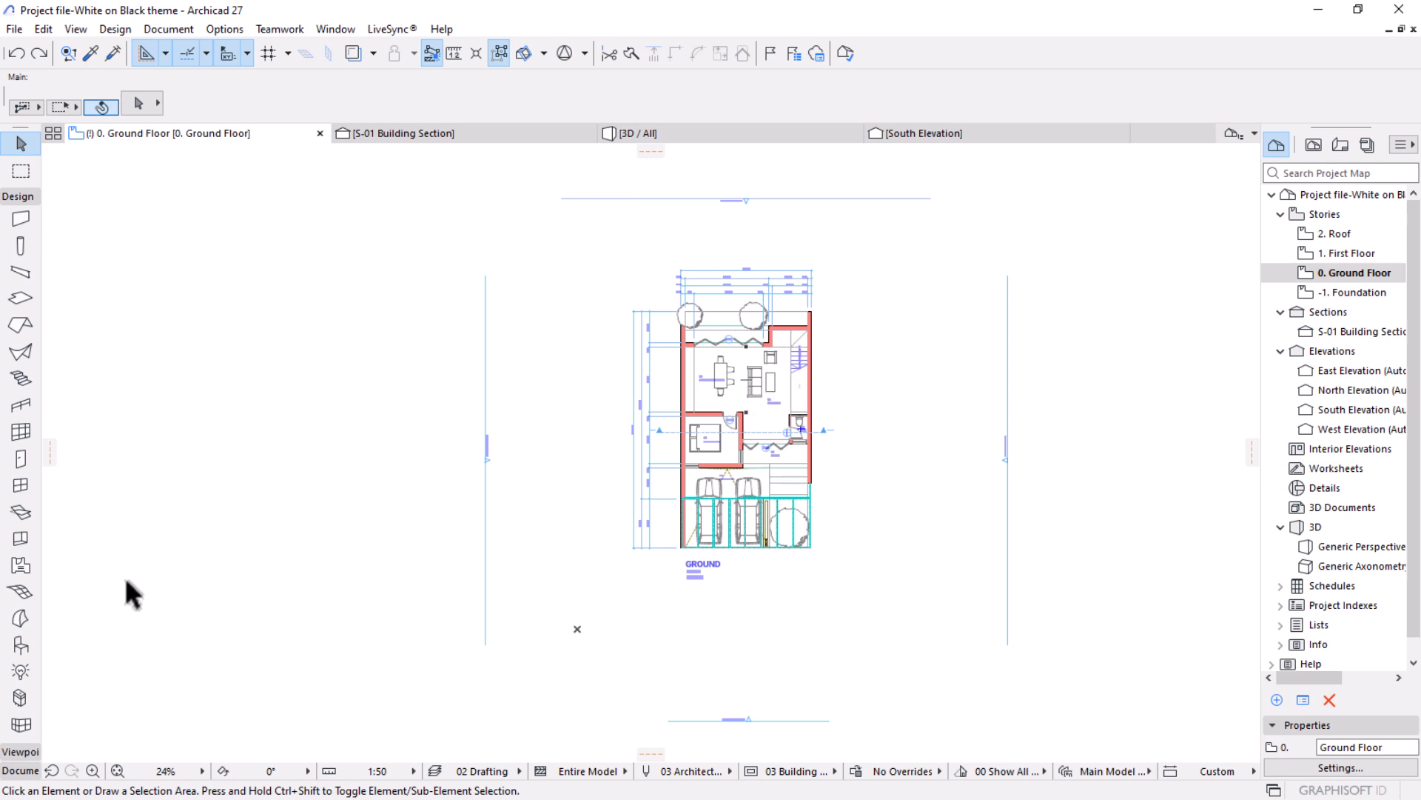
pyautogui.click(20, 591)
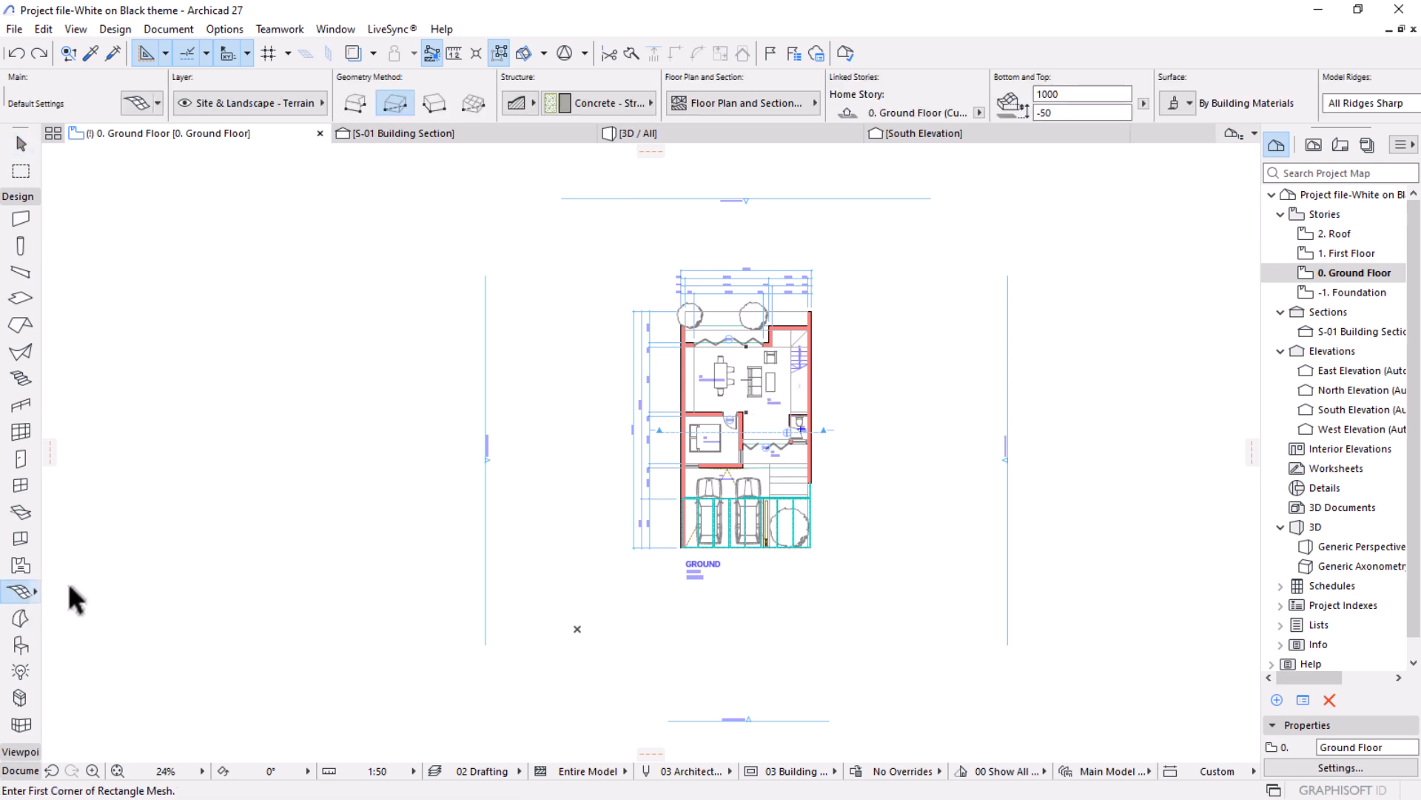
pyautogui.scroll(-3, 698, 325)
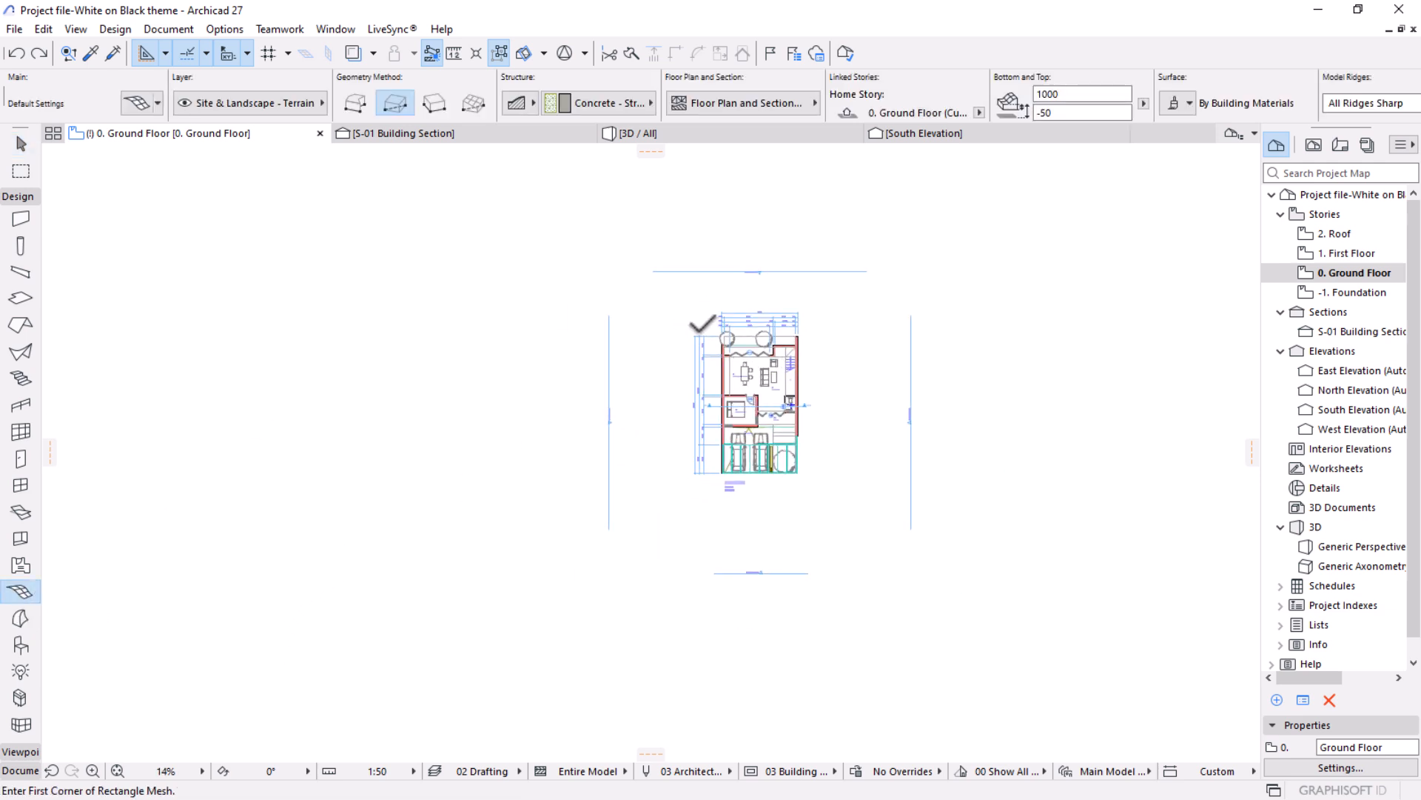
pyautogui.click(479, 186)
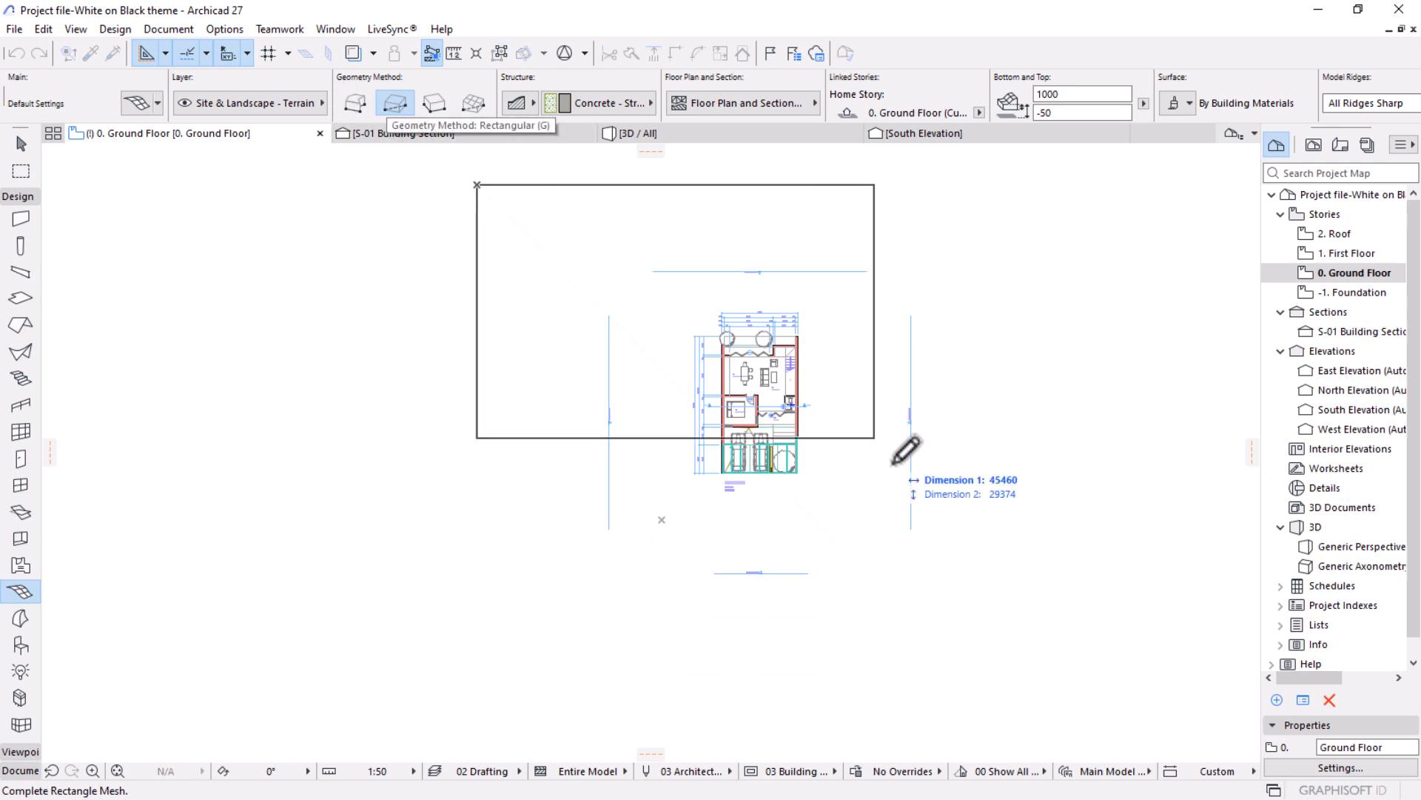
pyautogui.click(1018, 691)
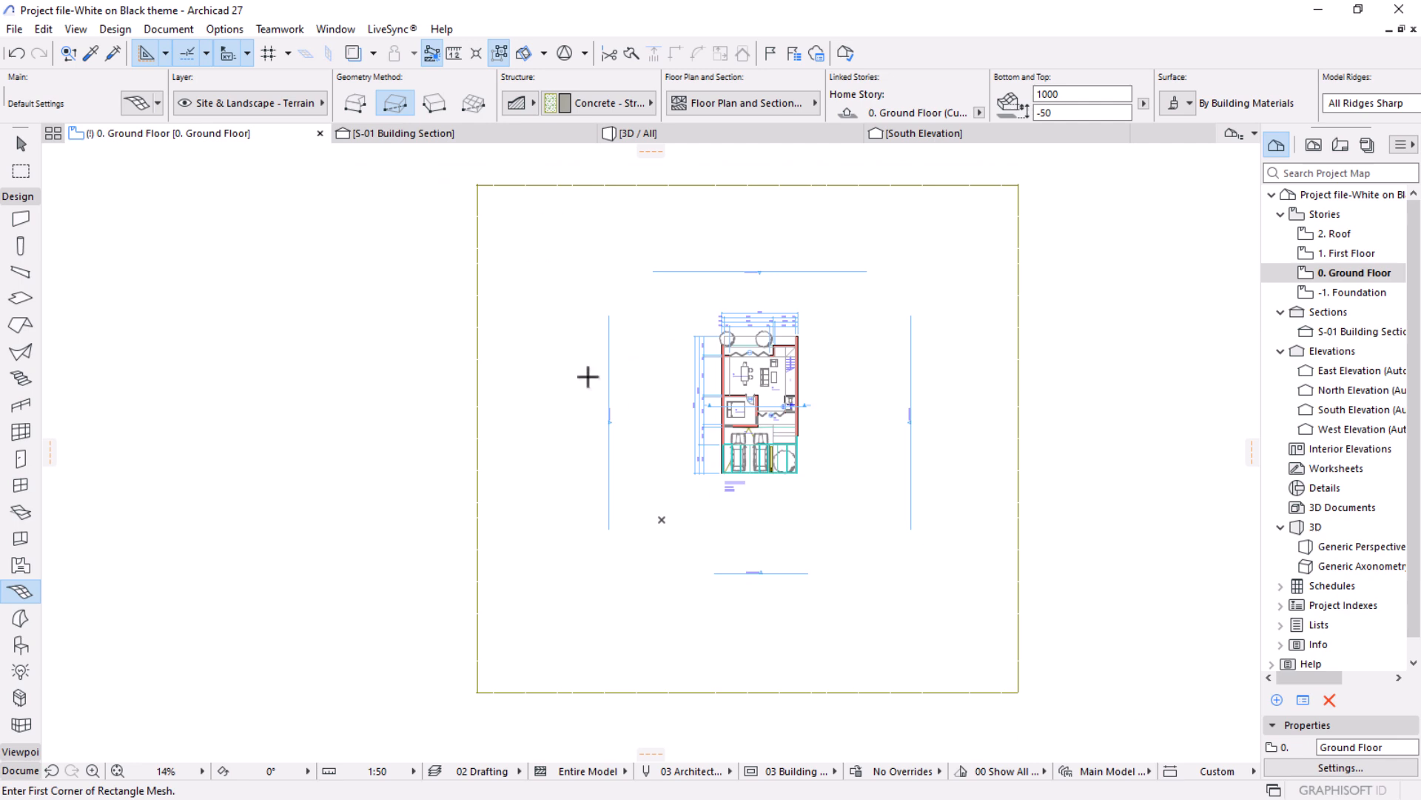
# Set the terrain mesh's building material to GENERIC - ENVIRONMENT in the 3D view.
pyautogui.click(671, 139)
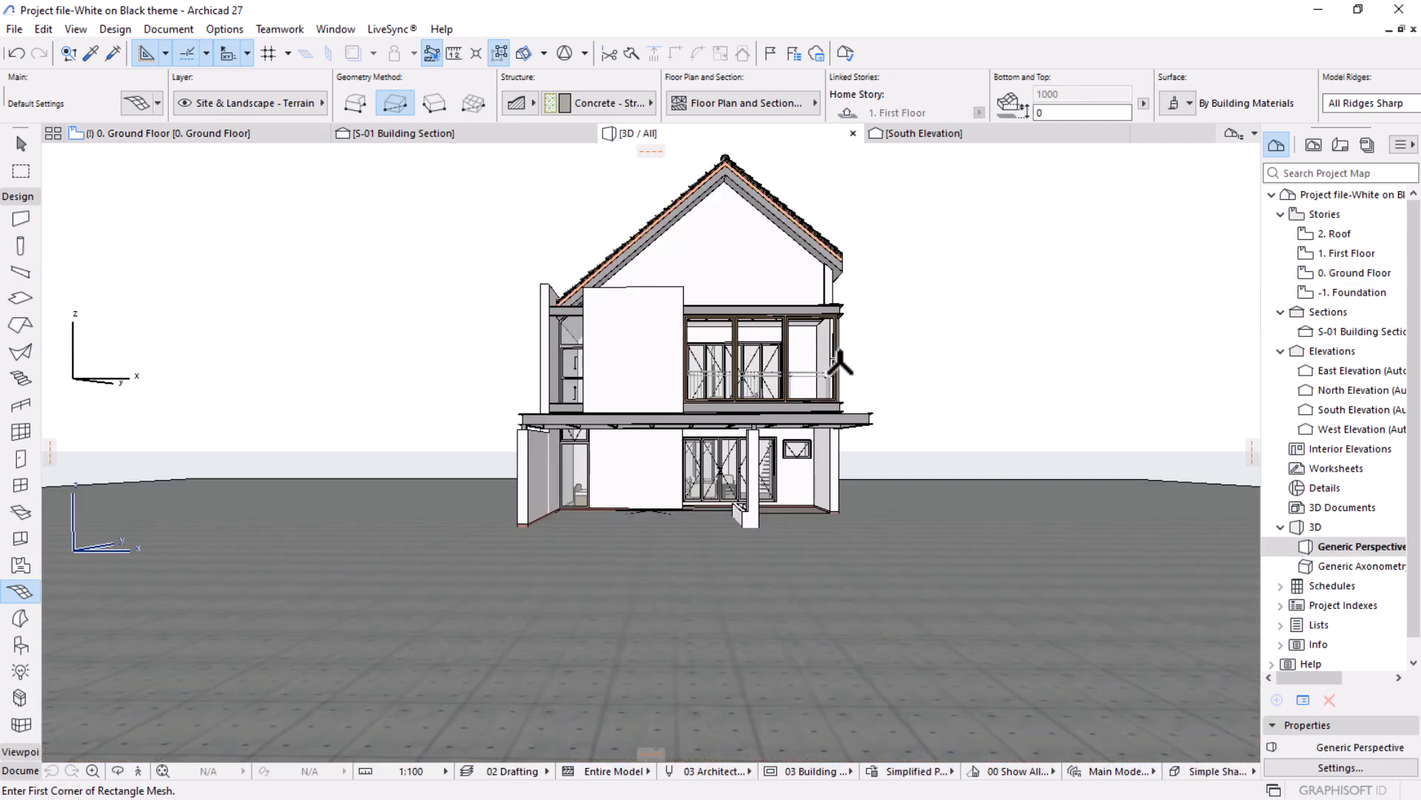
pyautogui.keyDown('shift'); pyautogui.moveTo(973, 448); pyautogui.dragTo(781, 581, button='middle'); pyautogui.keyUp('shift')
pyautogui.click(673, 541)
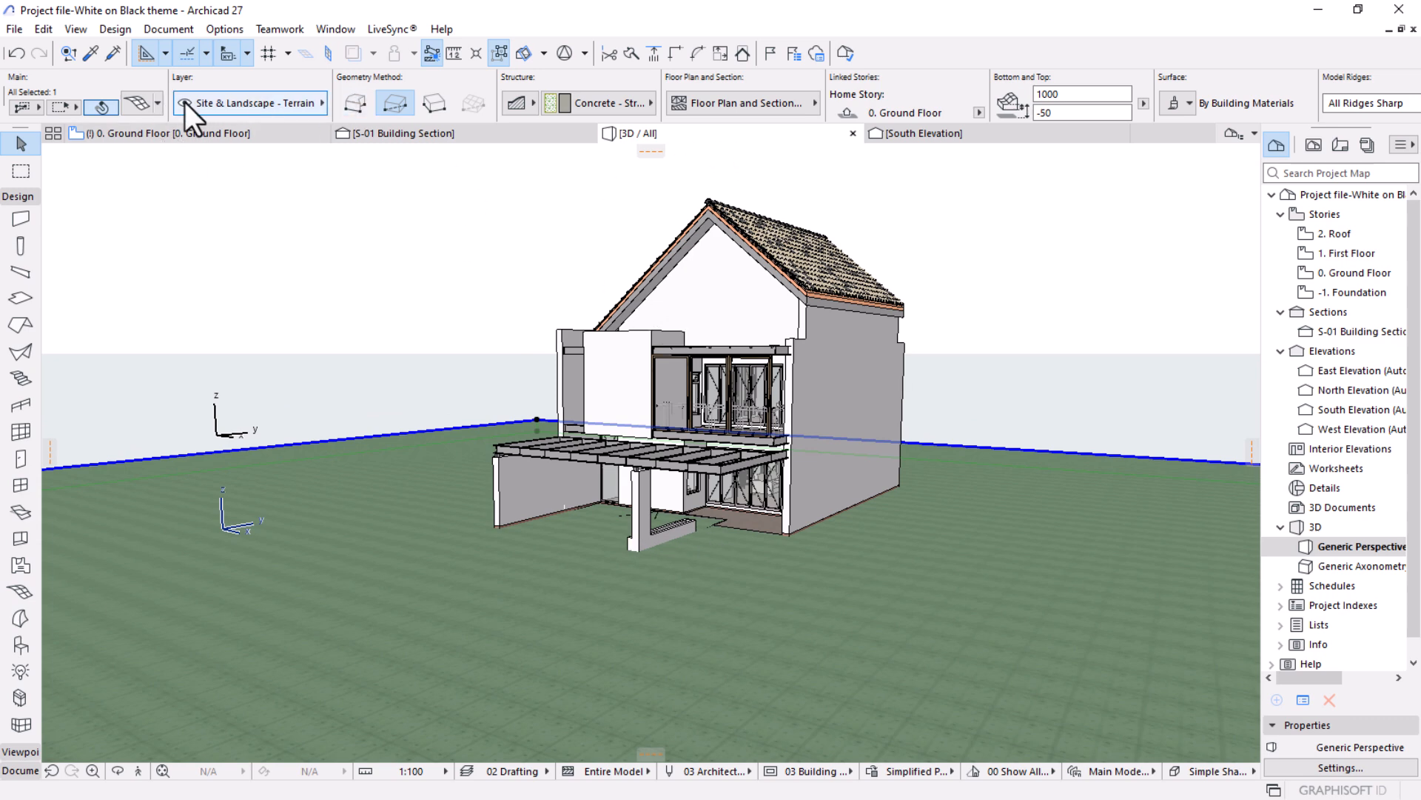
pyautogui.click(592, 103)
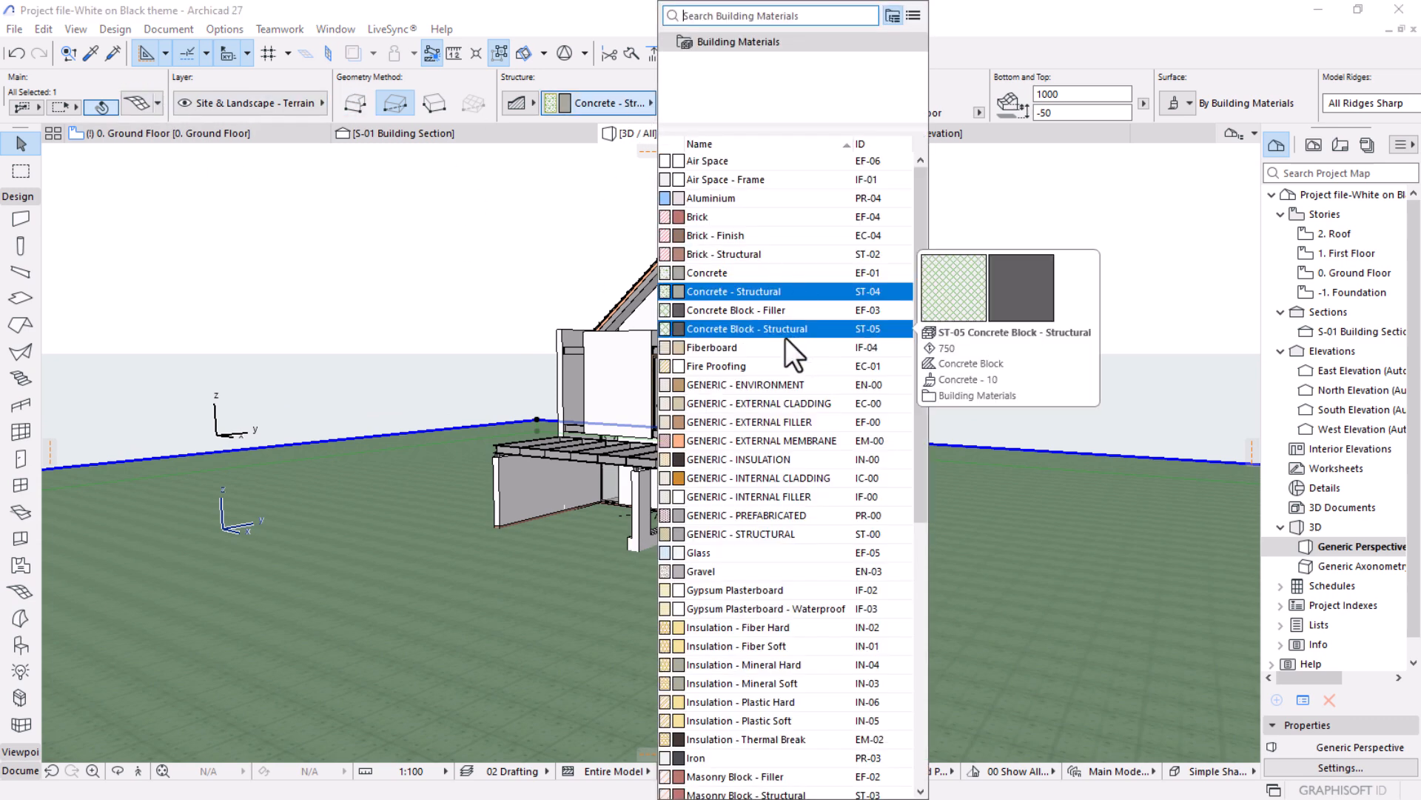
pyautogui.click(415, 726)
pyautogui.click(609, 102)
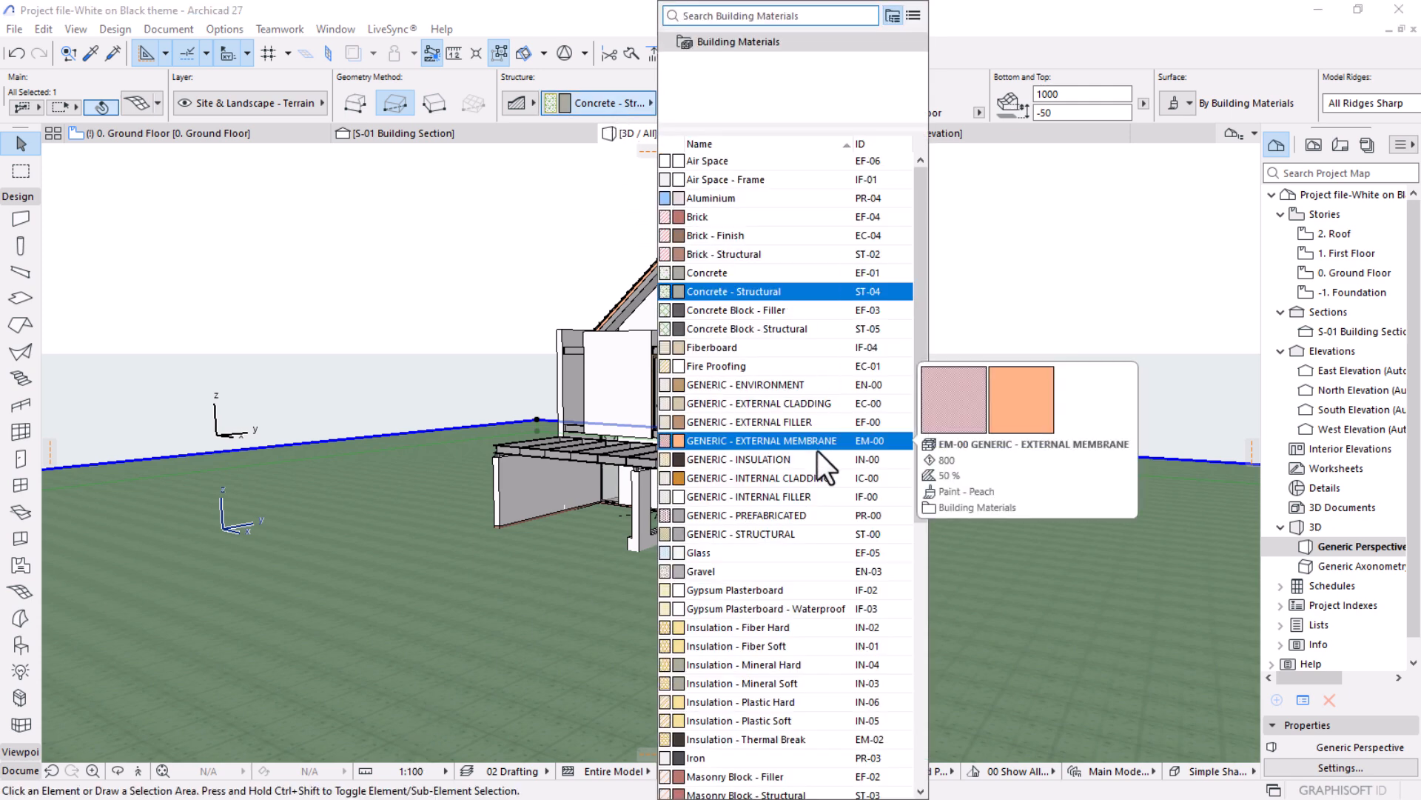
pyautogui.write('E')
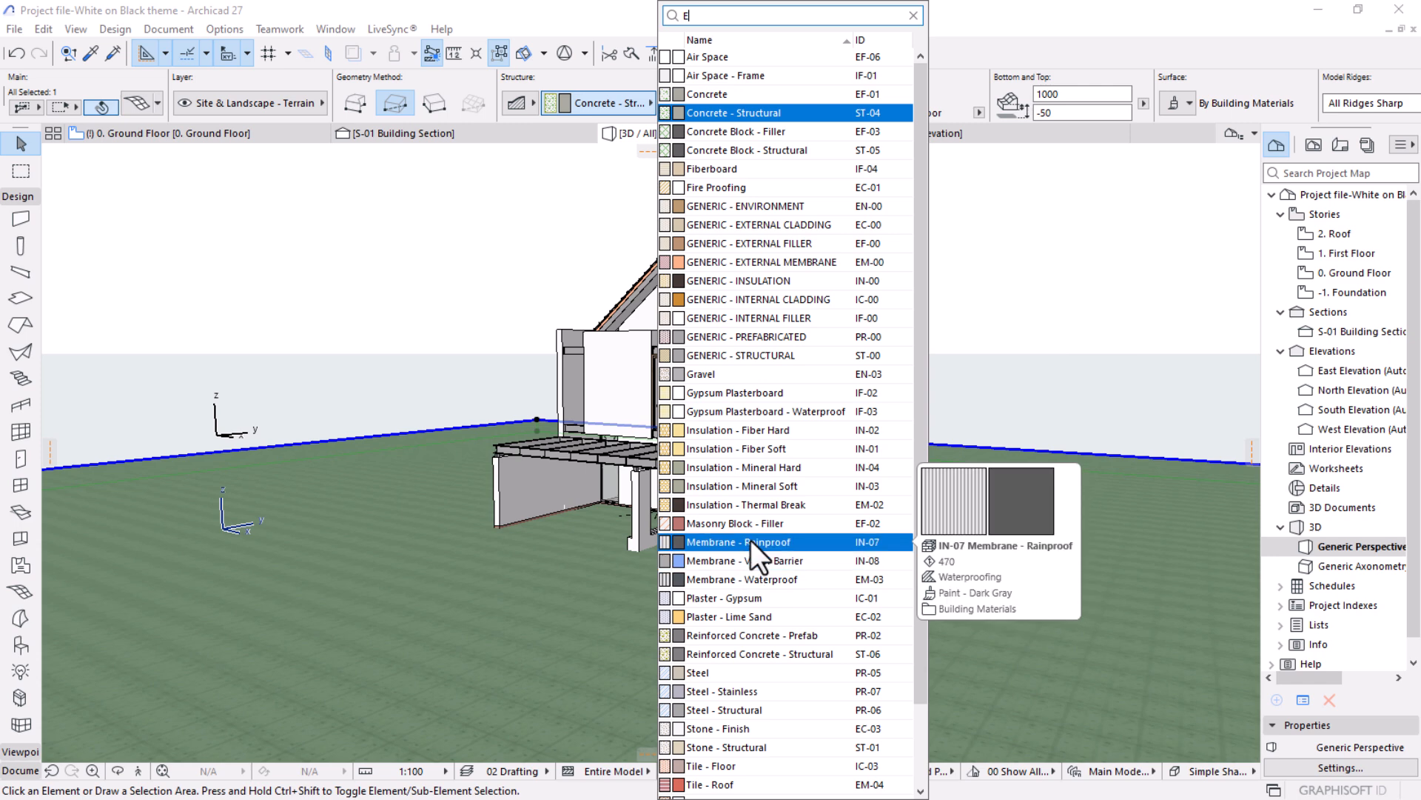
pyautogui.click(755, 209)
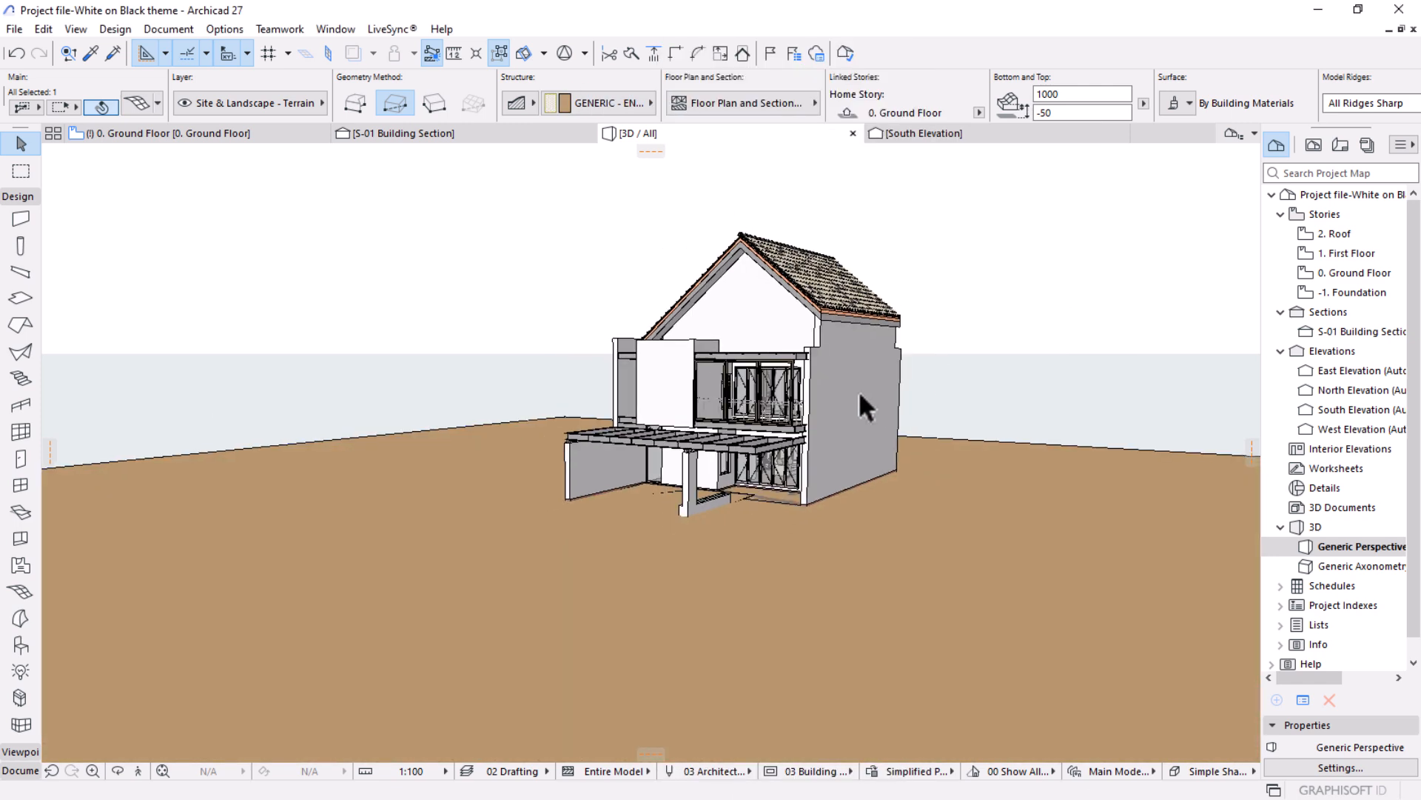
# Set the terrain mesh's home offset to -150 mm.
pyautogui.scroll(2, 860, 394)
pyautogui.scroll(2, 868, 389)
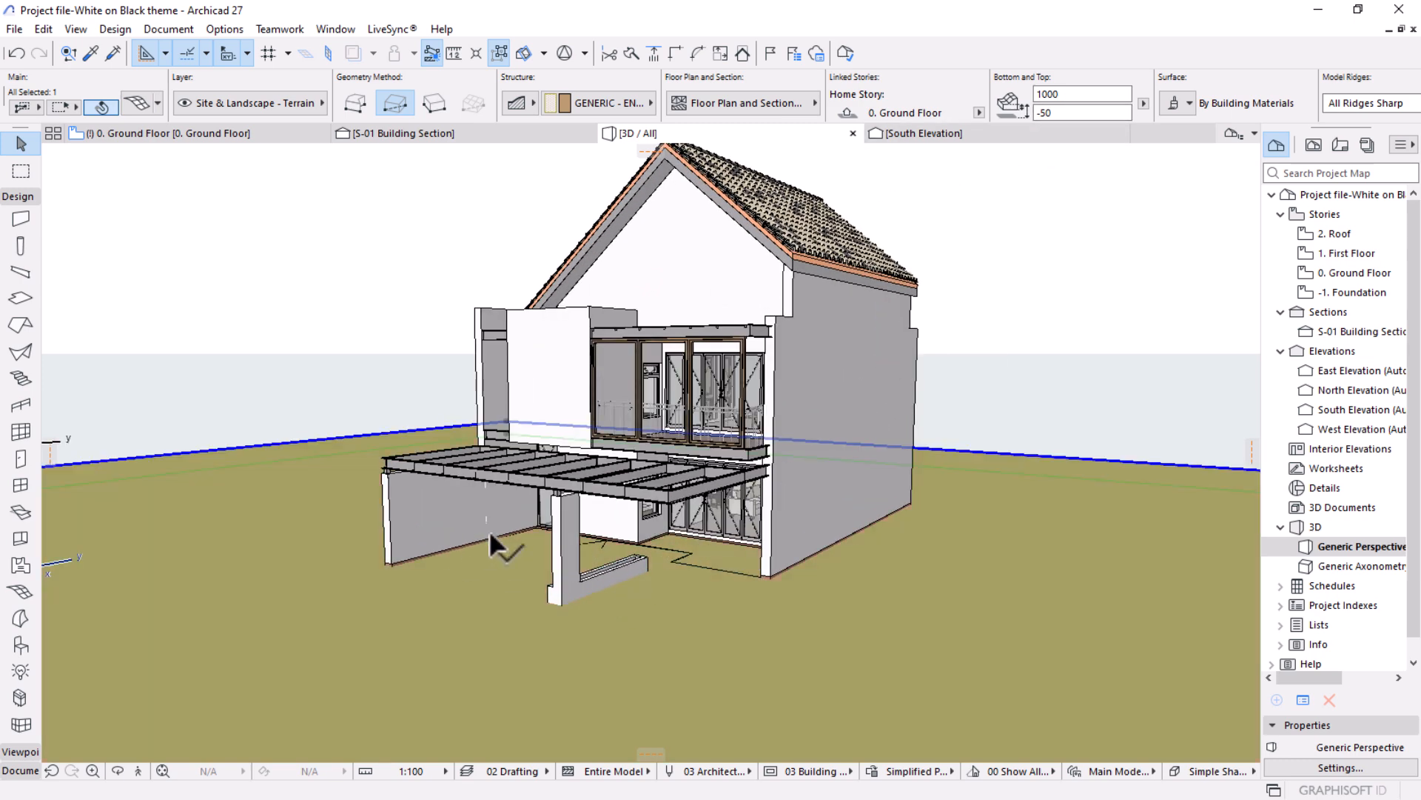
pyautogui.click(1051, 113)
pyautogui.write('-150')
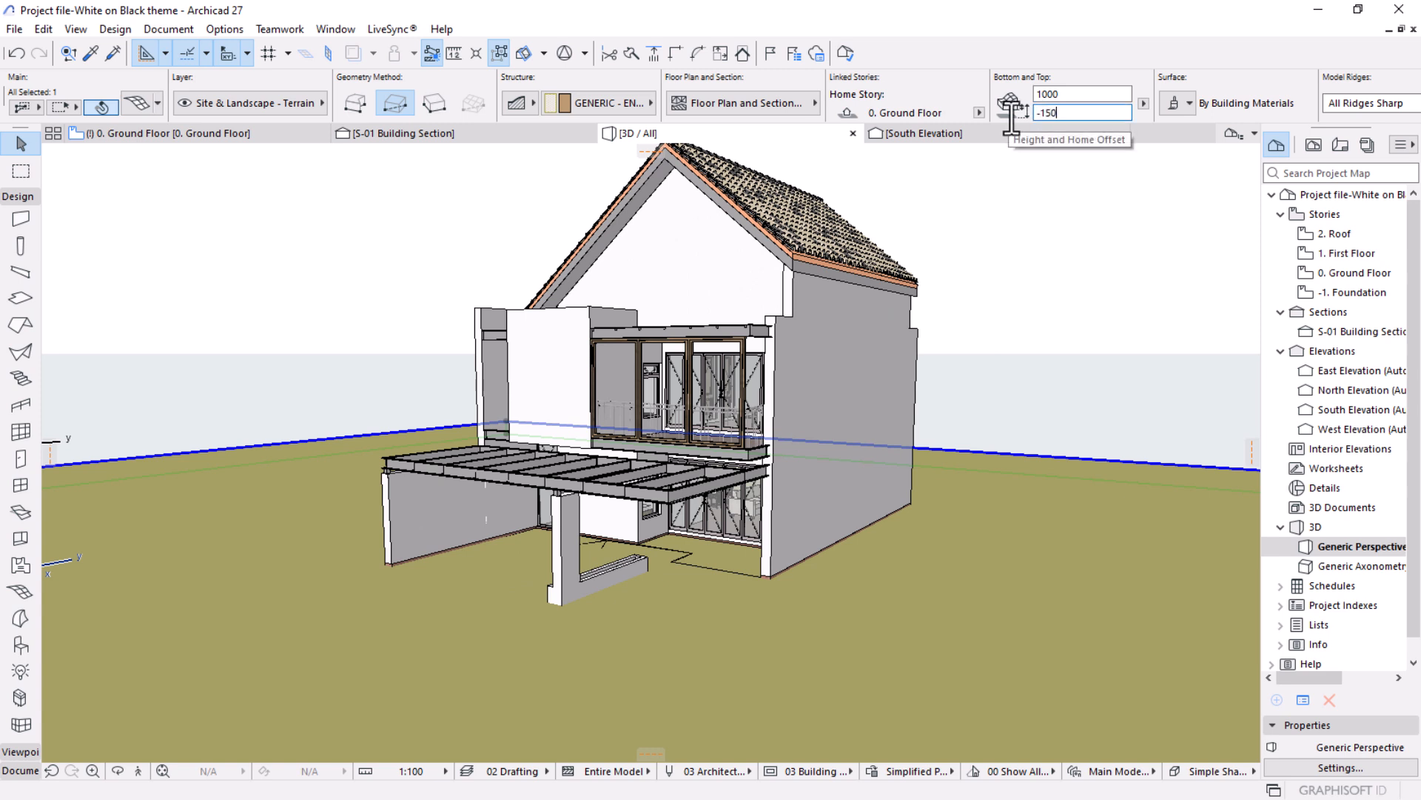
pyautogui.press('Return')
# Lower the terrain mesh to a home offset of -200 mm.
pyautogui.doubleClick(1046, 113)
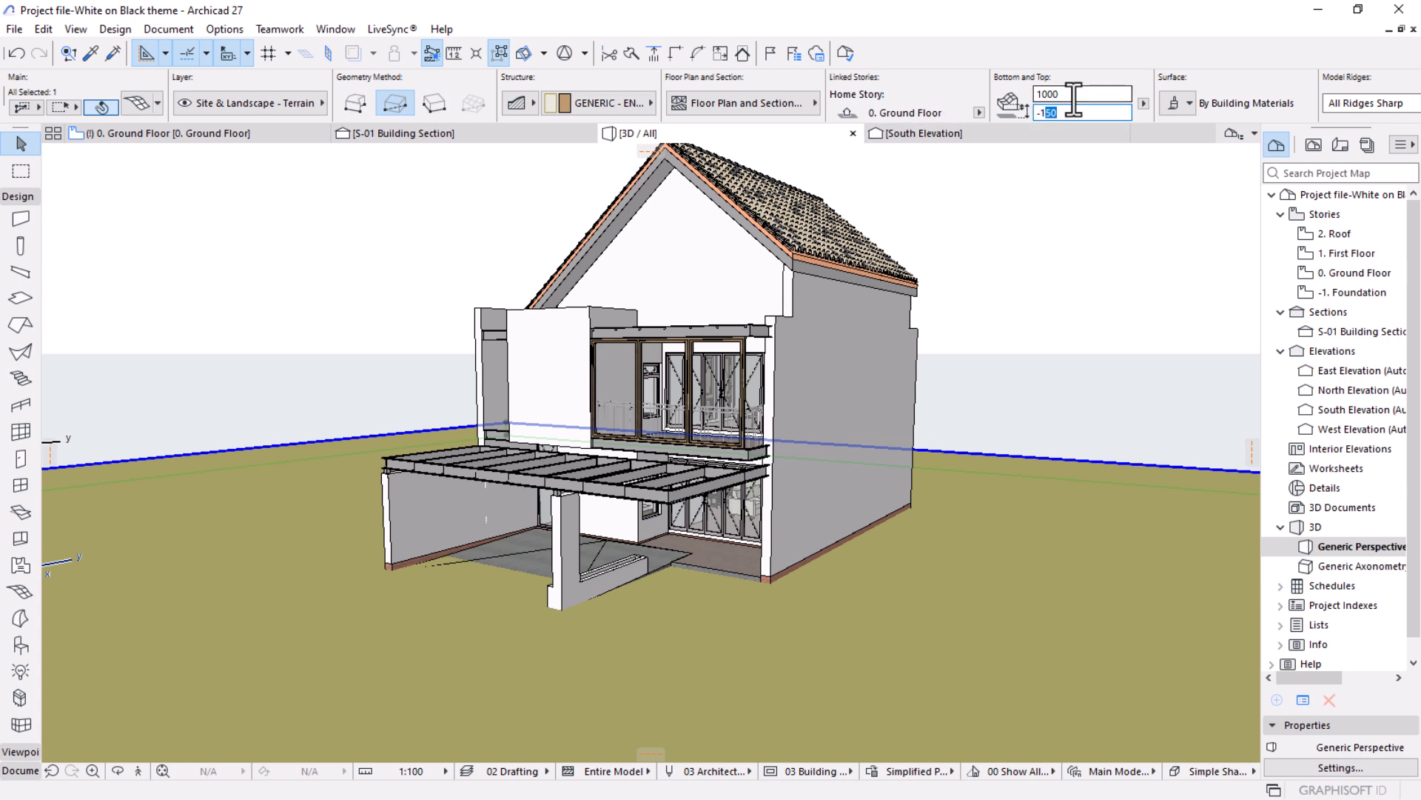
pyautogui.write('-1')
pyautogui.press('BackSpace')
pyautogui.write('200')
pyautogui.press('Return')
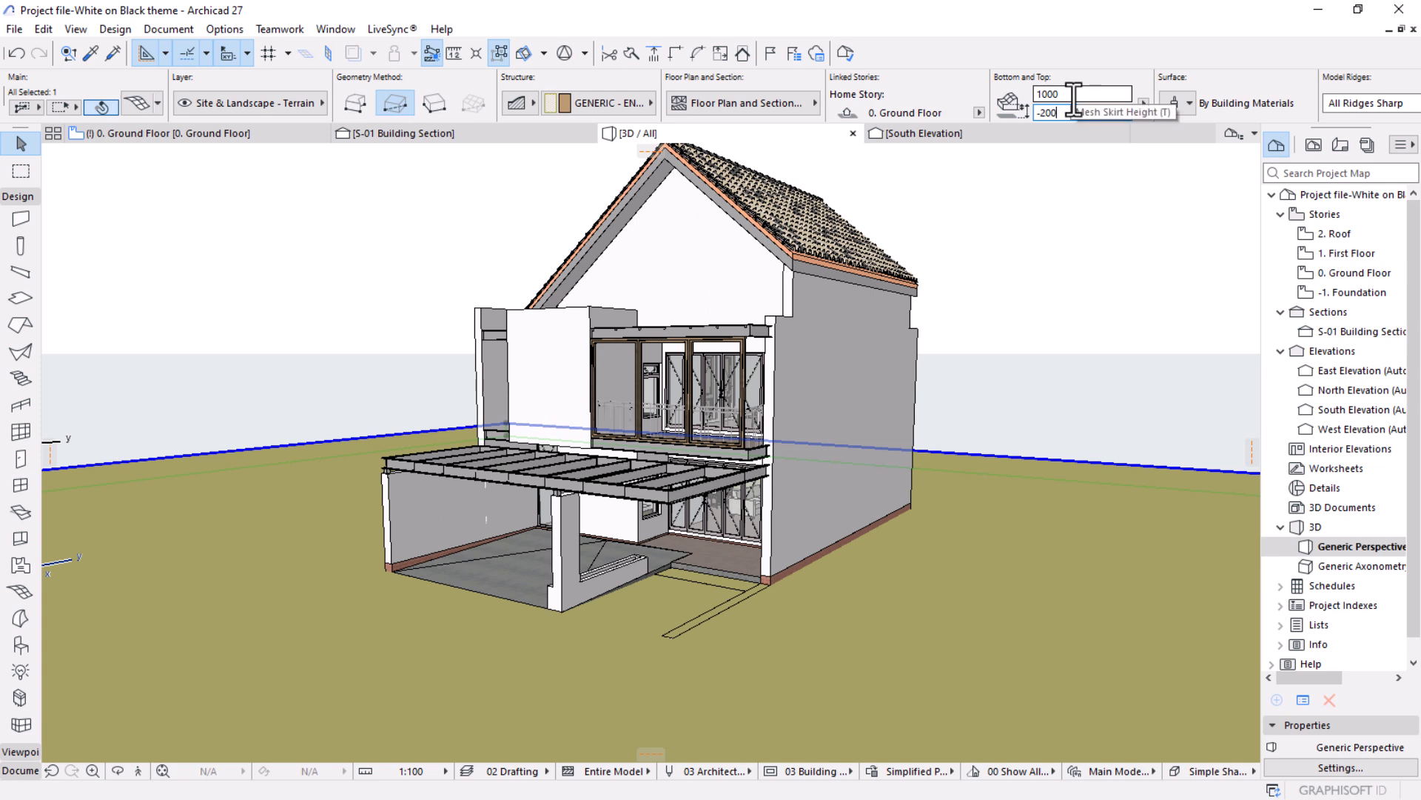
# Lower the terrain mesh further to a home offset of -250 mm.
pyautogui.moveTo(1050, 116); pyautogui.dragTo(1046, 116)
pyautogui.write('50')
pyautogui.press('Return')
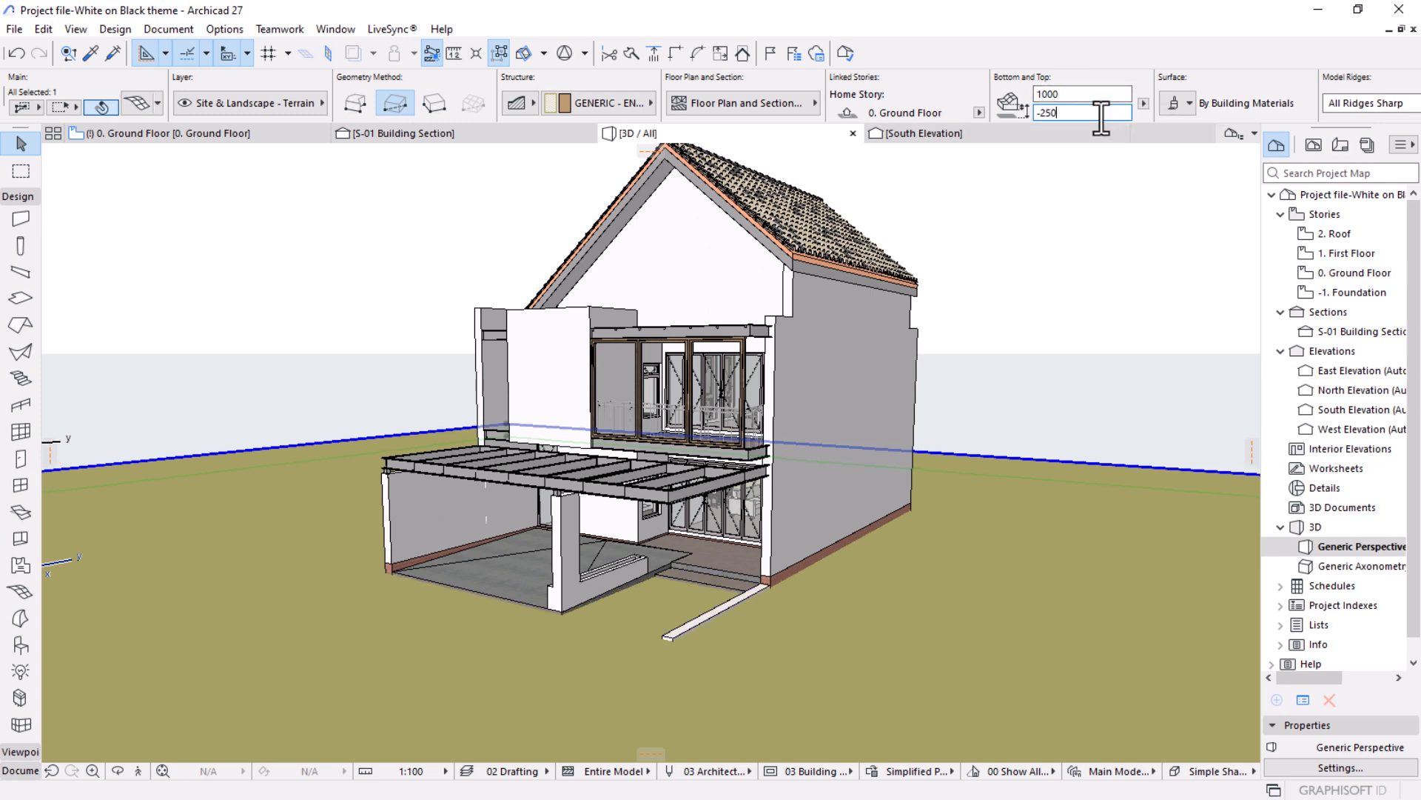
# Set the terrain mesh's home offset to -350 mm.
pyautogui.moveTo(1057, 114); pyautogui.dragTo(1046, 114)
pyautogui.write('350')
pyautogui.press('Return')
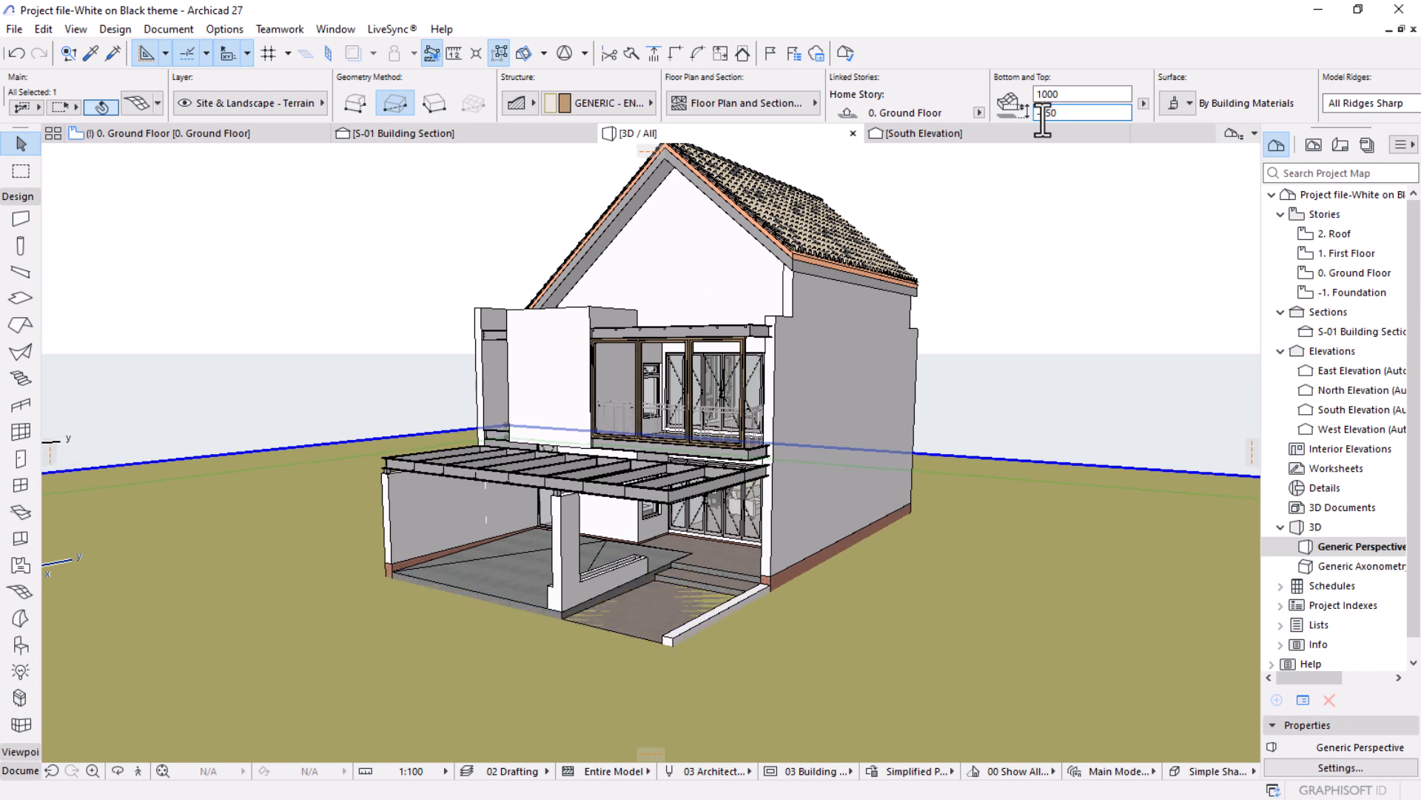
# Lower the terrain mesh to a home offset of -400 mm.
pyautogui.scroll(5, 651, 648)
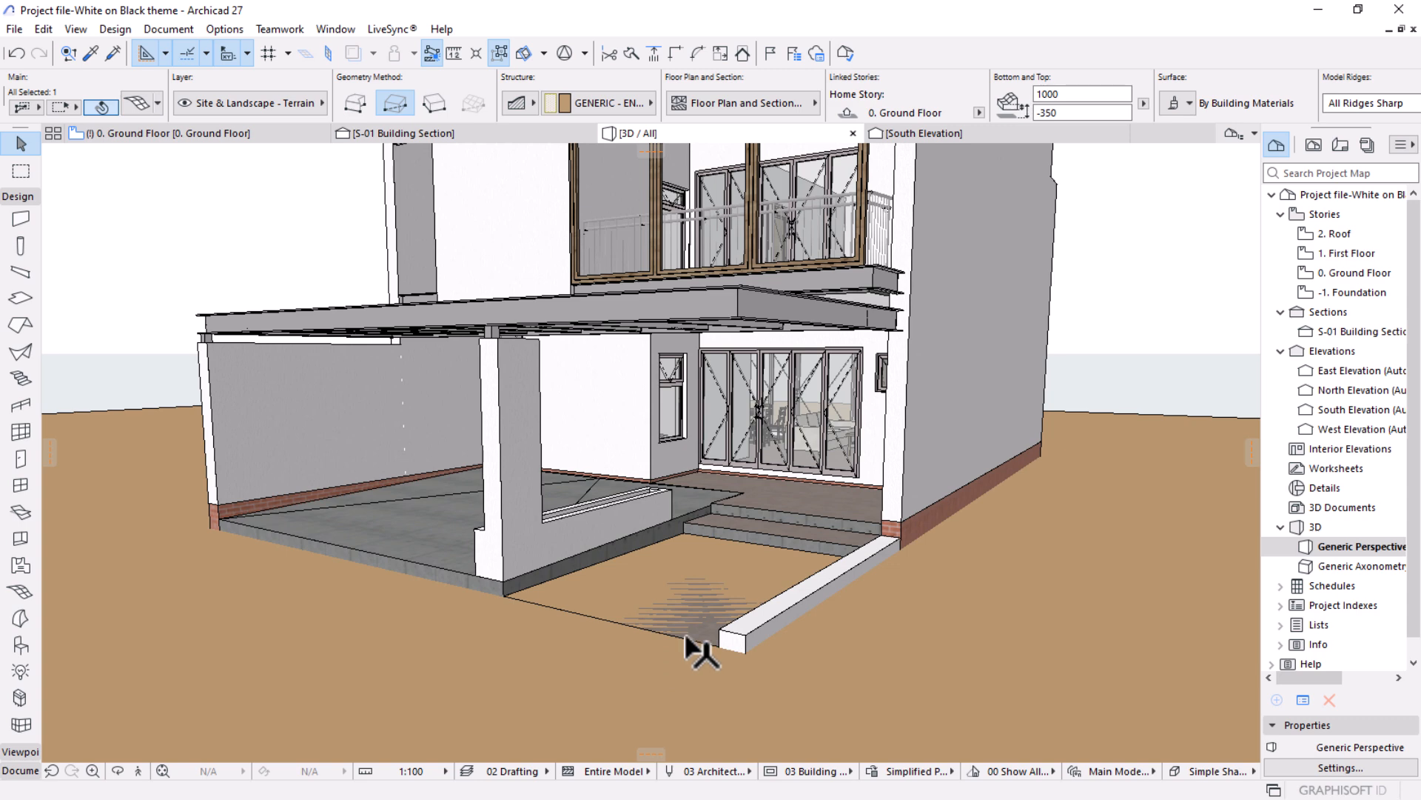
pyautogui.press('Escape')
pyautogui.scroll(2, 696, 640)
pyautogui.click(696, 637)
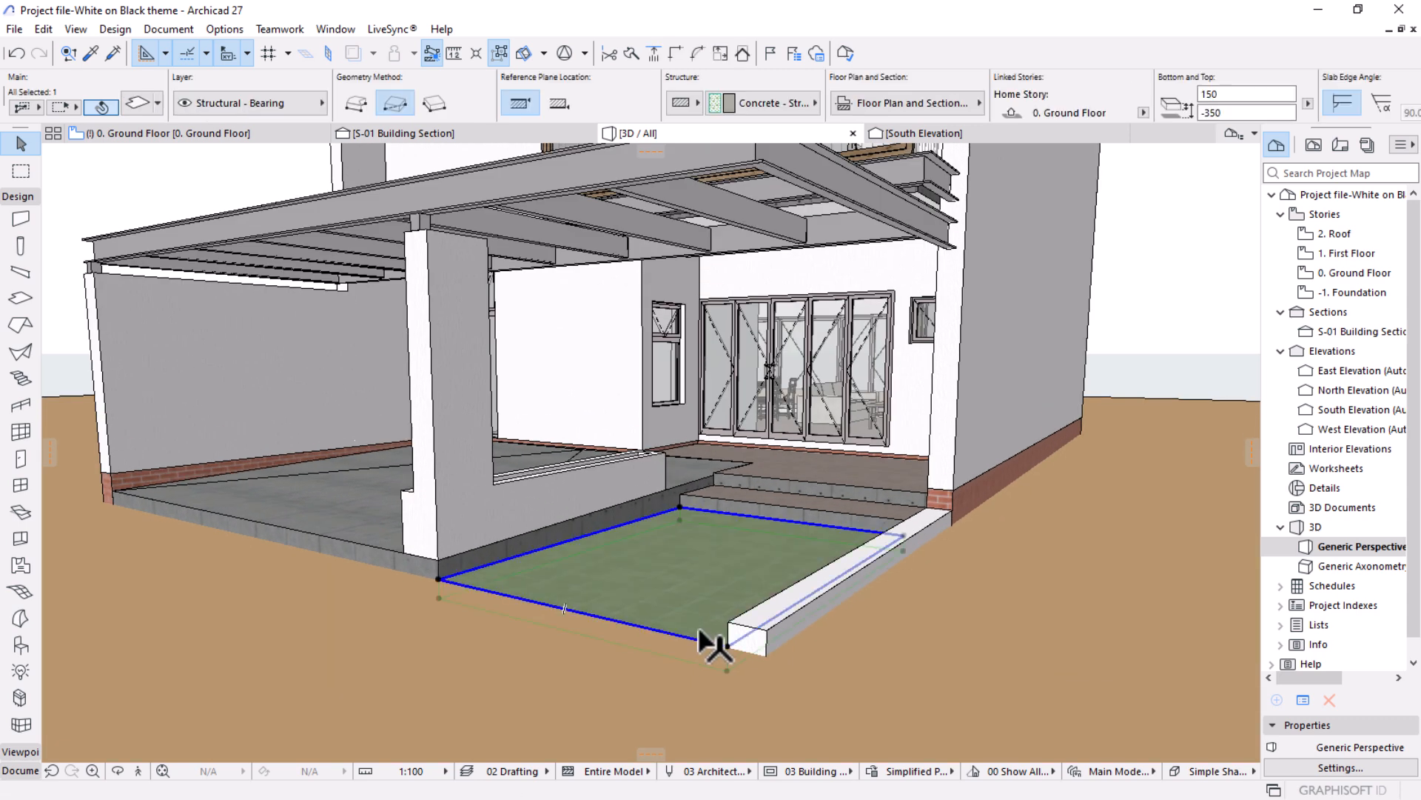
pyautogui.press('Escape')
pyautogui.keyDown('shift'); pyautogui.moveTo(1044, 544); pyautogui.dragTo(826, 614, button='middle'); pyautogui.keyUp('shift')
pyautogui.click(818, 625)
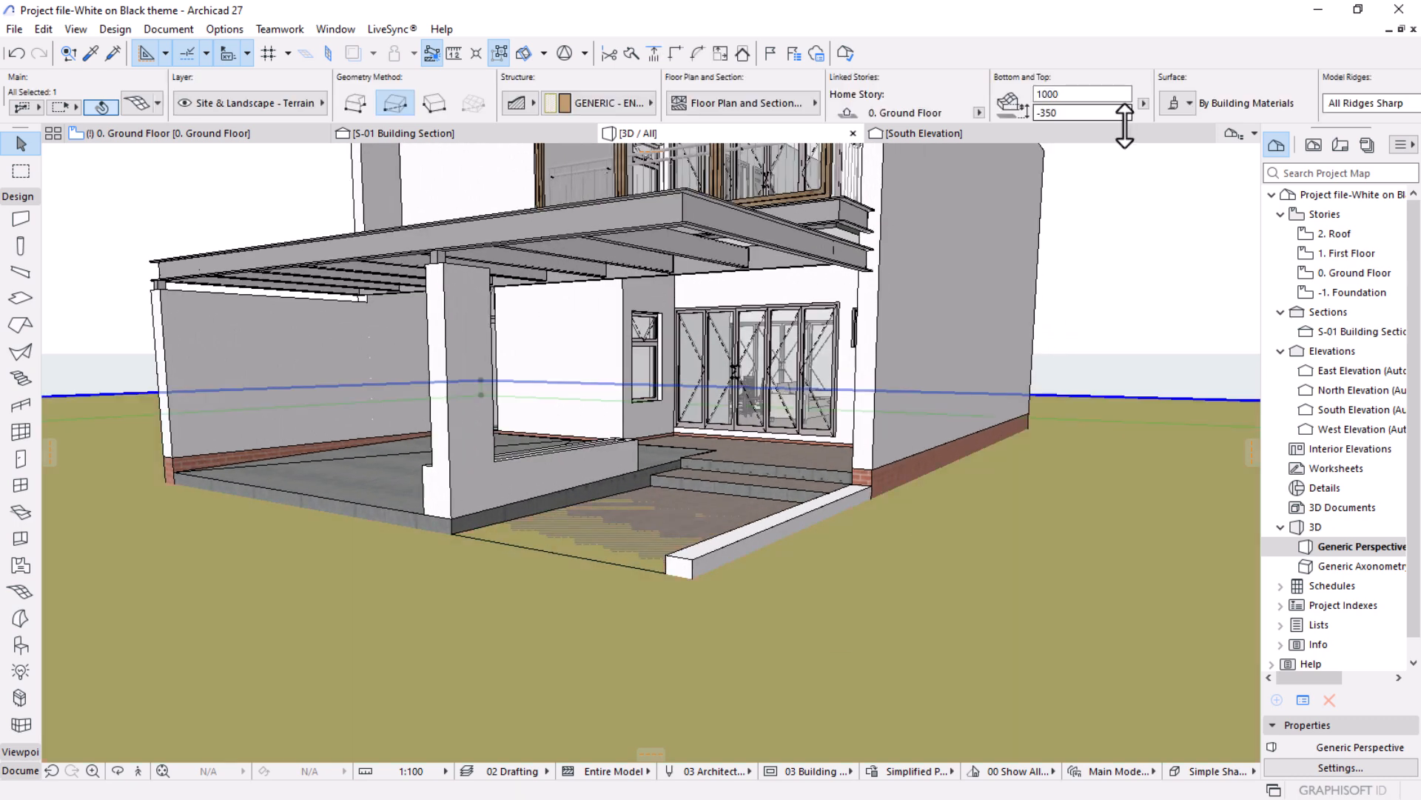
pyautogui.moveTo(1087, 116); pyautogui.dragTo(1044, 120)
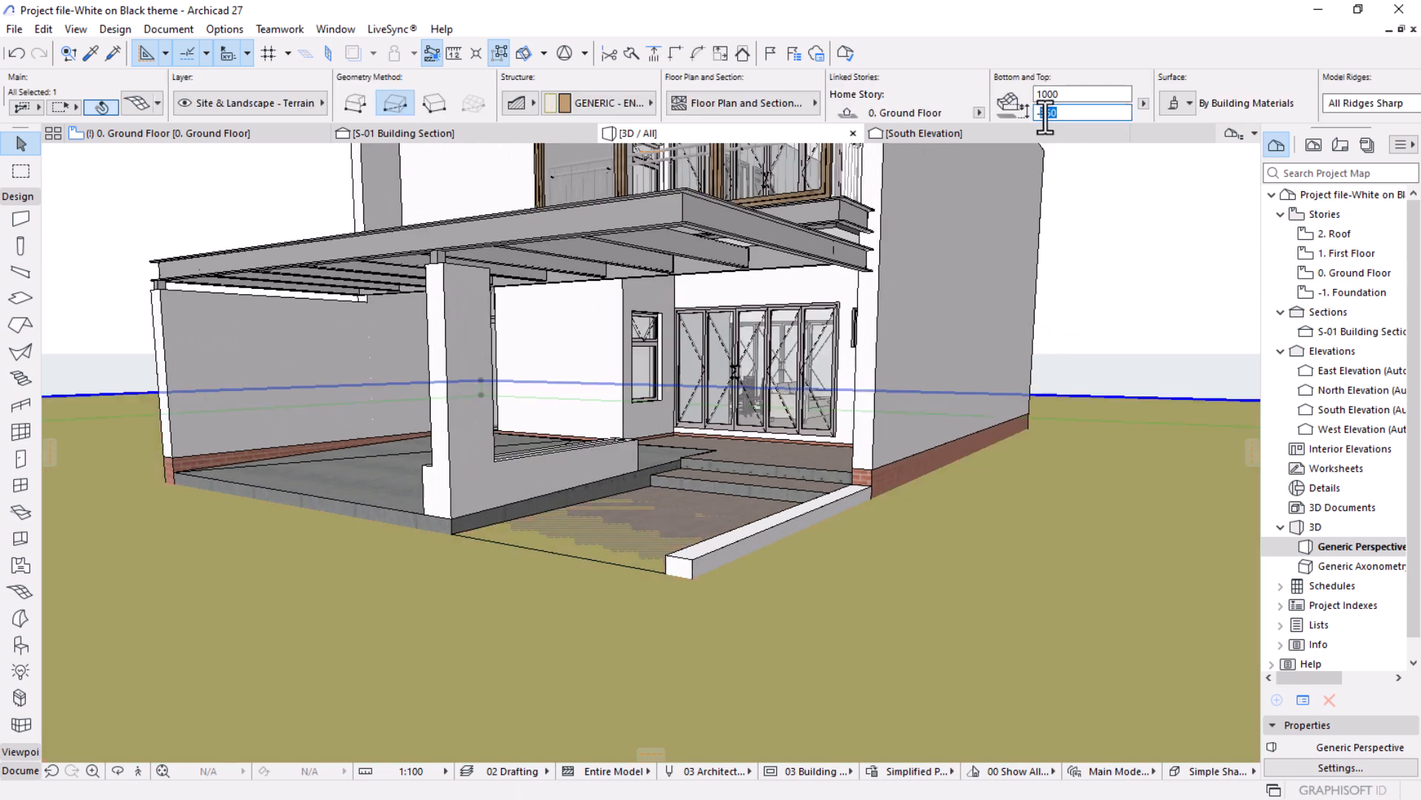
pyautogui.write('400')
pyautogui.press('Return')
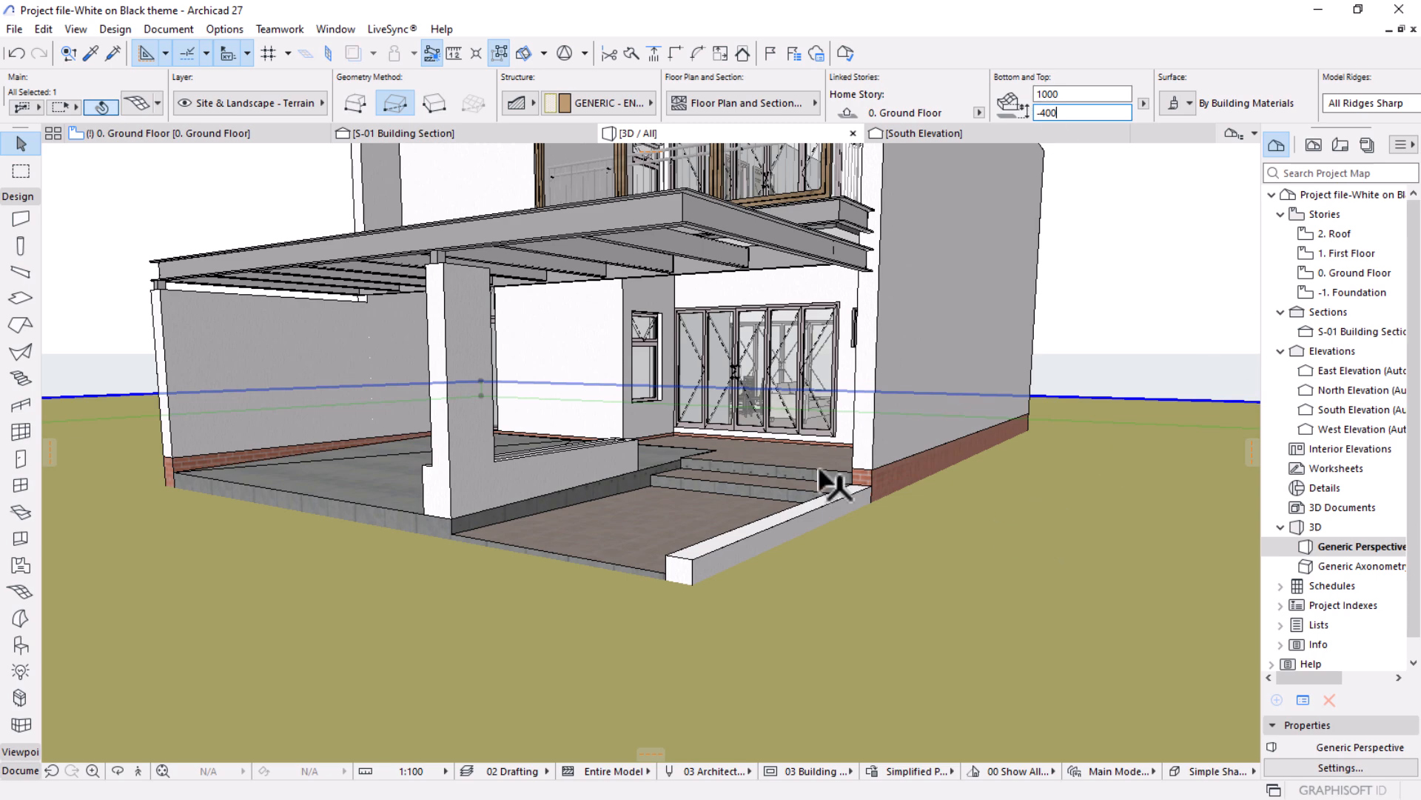
pyautogui.press('Escape')
# Examine the house and the surrounding terrain mesh from several sides in the 3D view.
pyautogui.scroll(-5, 699, 524)
pyautogui.moveTo(675, 532); pyautogui.dragTo(1044, 589, button='middle')
pyautogui.keyDown('shift'); pyautogui.moveTo(775, 562); pyautogui.dragTo(411, 538, button='middle'); pyautogui.keyUp('shift')
pyautogui.keyDown('shift'); pyautogui.moveTo(564, 647); pyautogui.dragTo(411, 572, button='middle'); pyautogui.keyUp('shift')
pyautogui.scroll(-5, 521, 511)
pyautogui.keyDown('shift'); pyautogui.moveTo(736, 591); pyautogui.dragTo(864, 506, button='middle'); pyautogui.keyUp('shift')
pyautogui.moveTo(558, 289); pyautogui.dragTo(563, 466, button='middle')
pyautogui.keyDown('shift'); pyautogui.moveTo(748, 555); pyautogui.dragTo(980, 597, button='middle'); pyautogui.keyUp('shift')
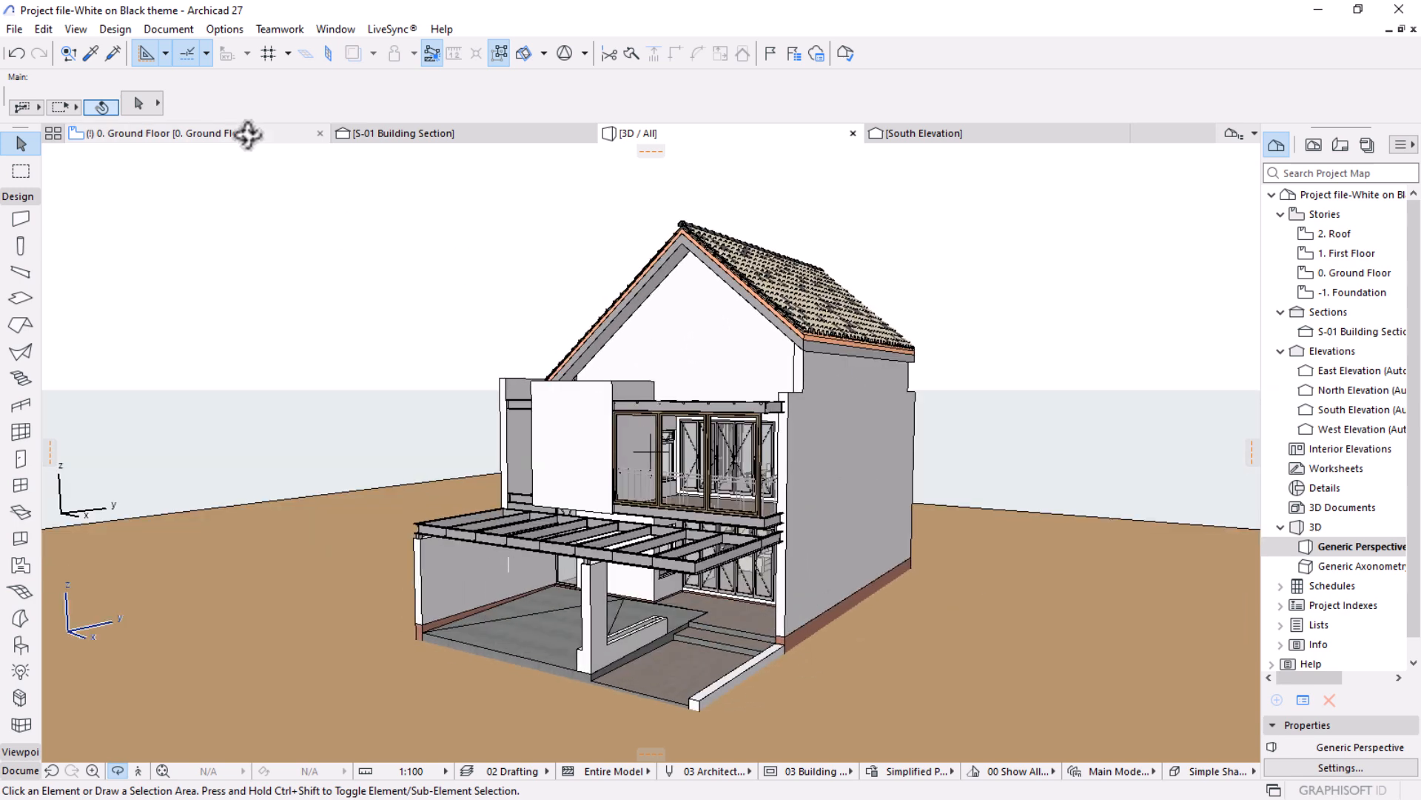
# Return to the ground floor plan and open the Graphic Override Combinations settings.
pyautogui.click(247, 133)
pyautogui.scroll(5, 625, 387)
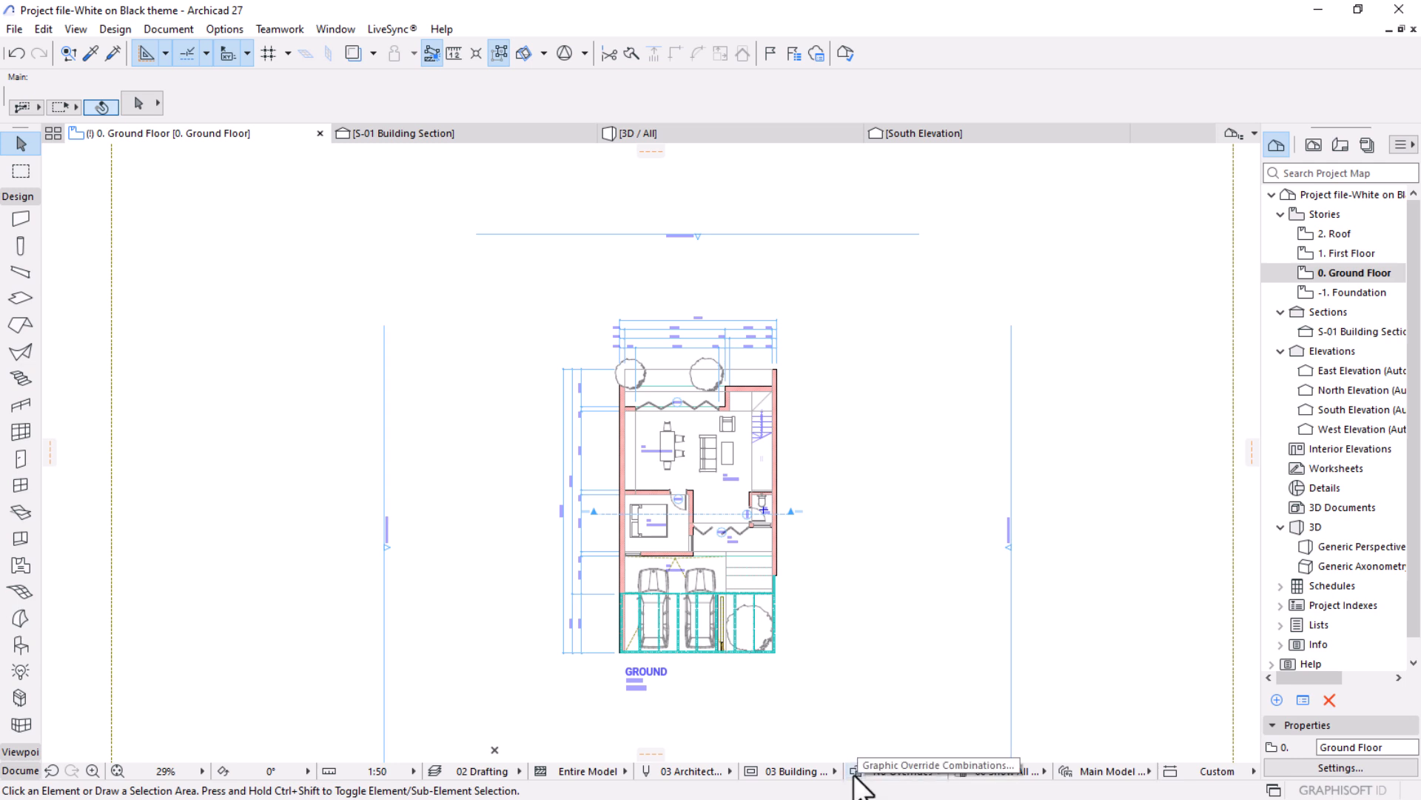
pyautogui.click(155, 30)
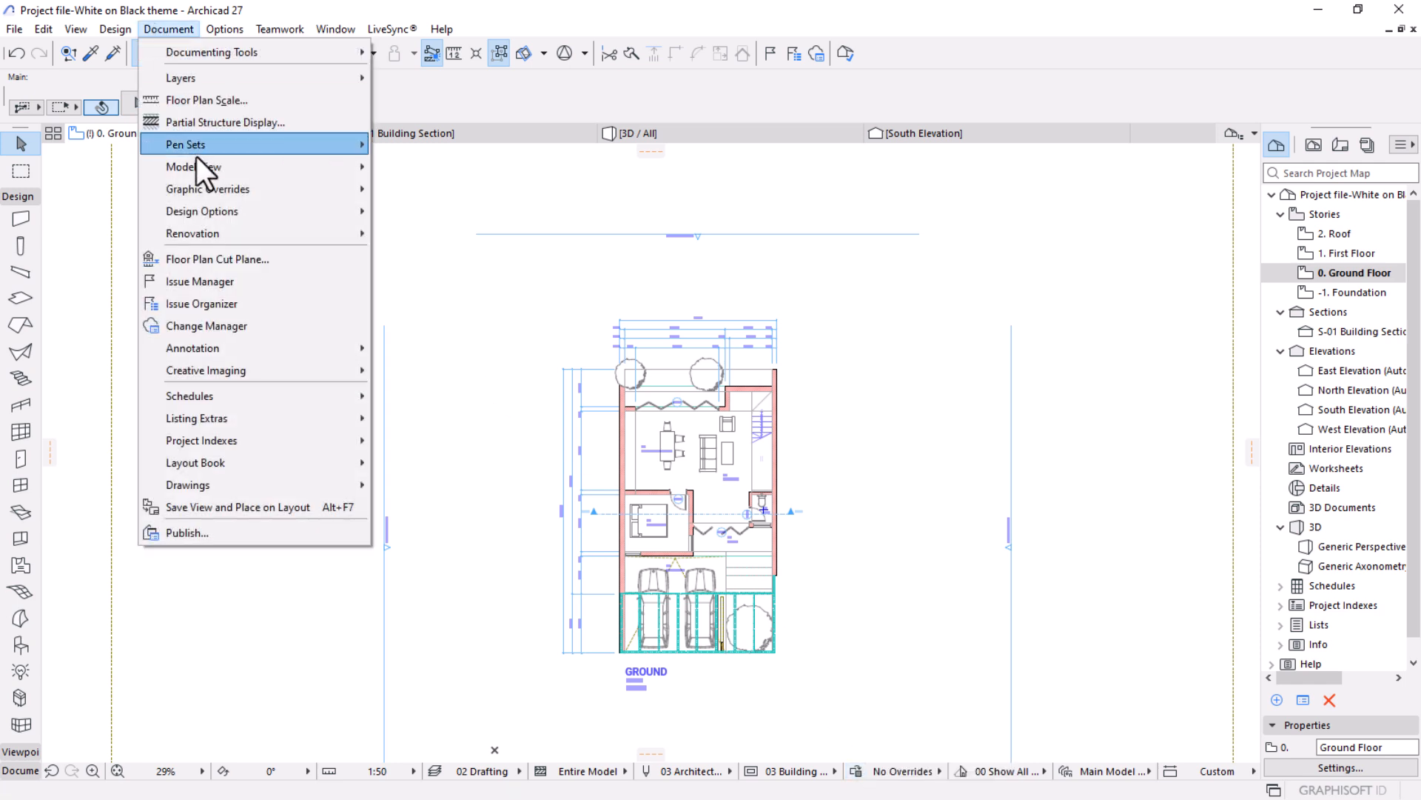
pyautogui.moveTo(201, 189)
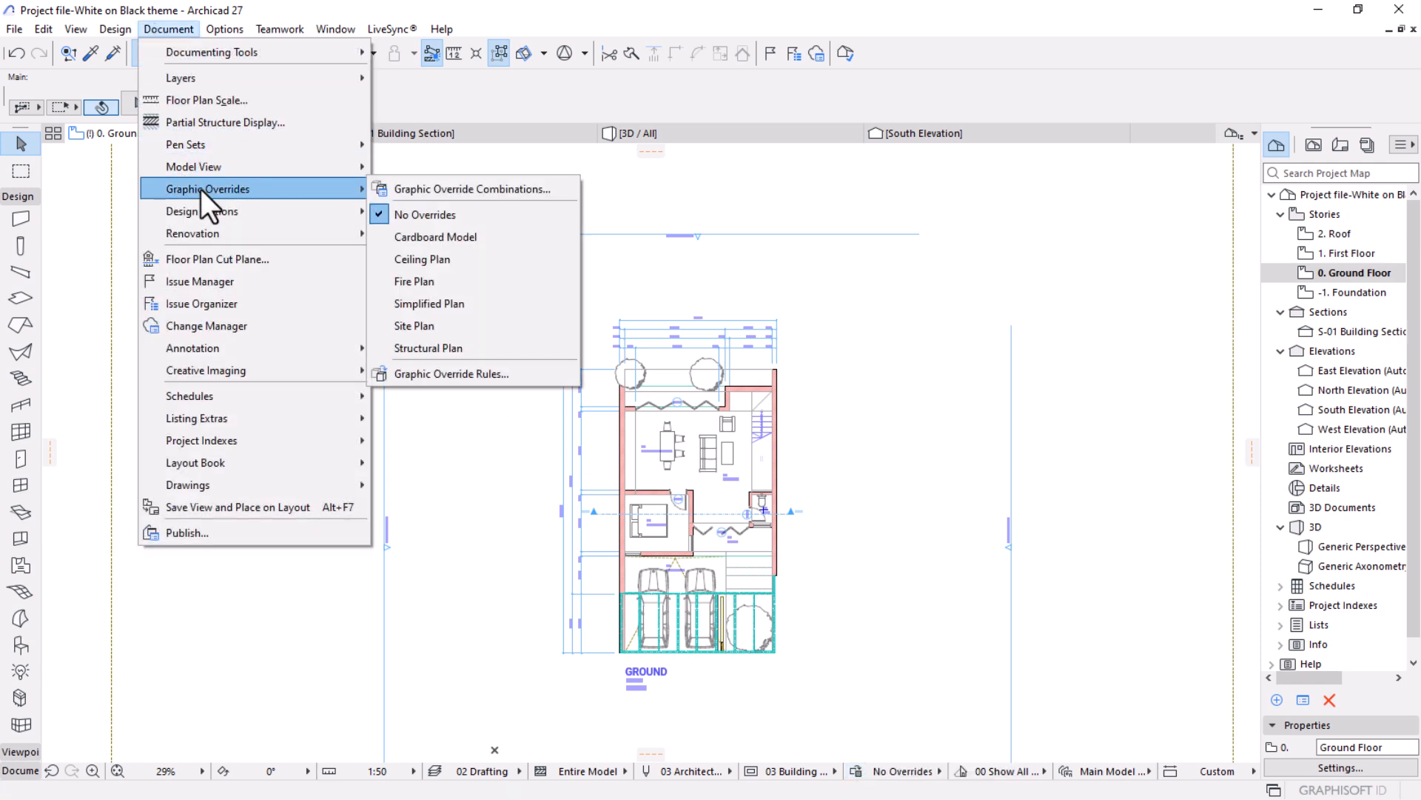
pyautogui.click(485, 189)
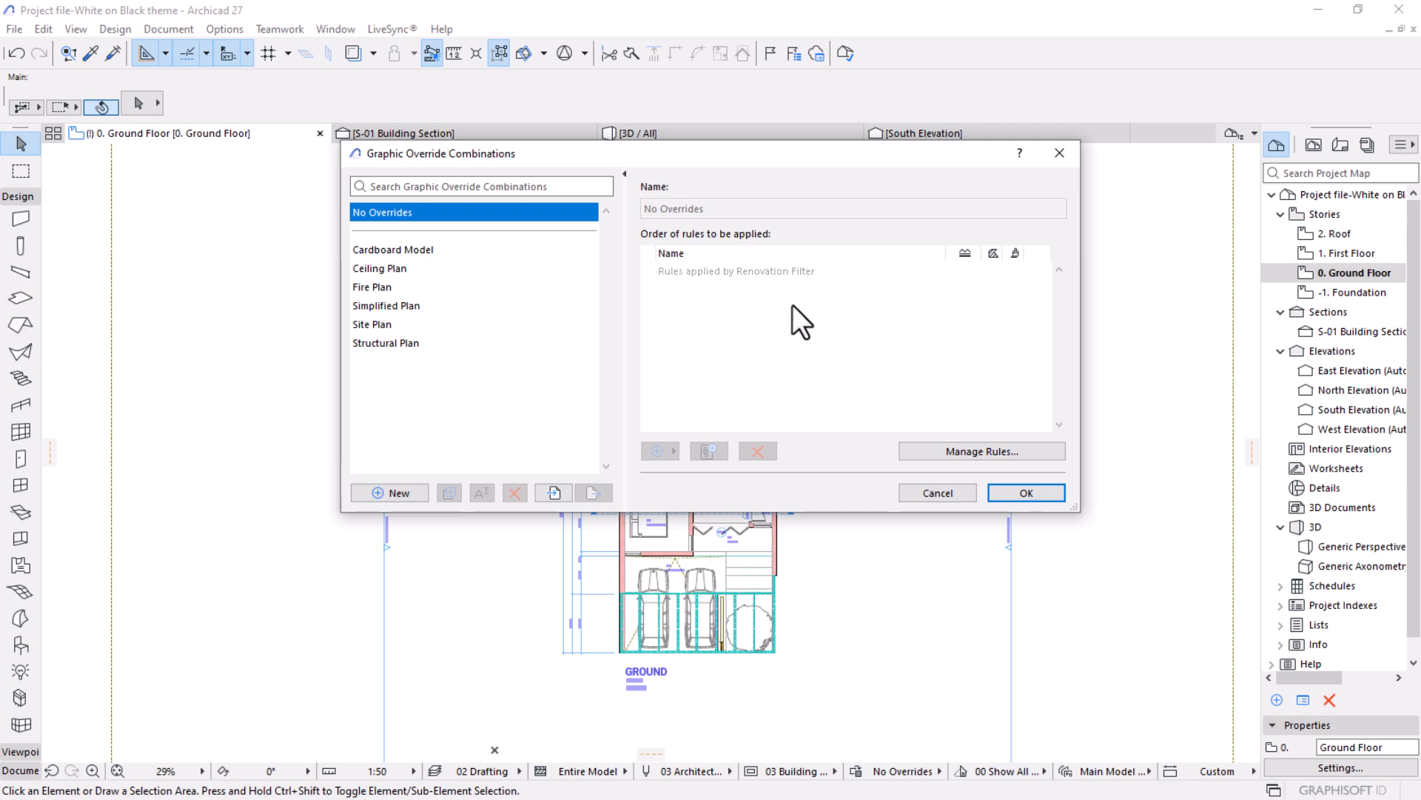
# Create a new graphic override combination named "White on Black".
pyautogui.click(392, 493)
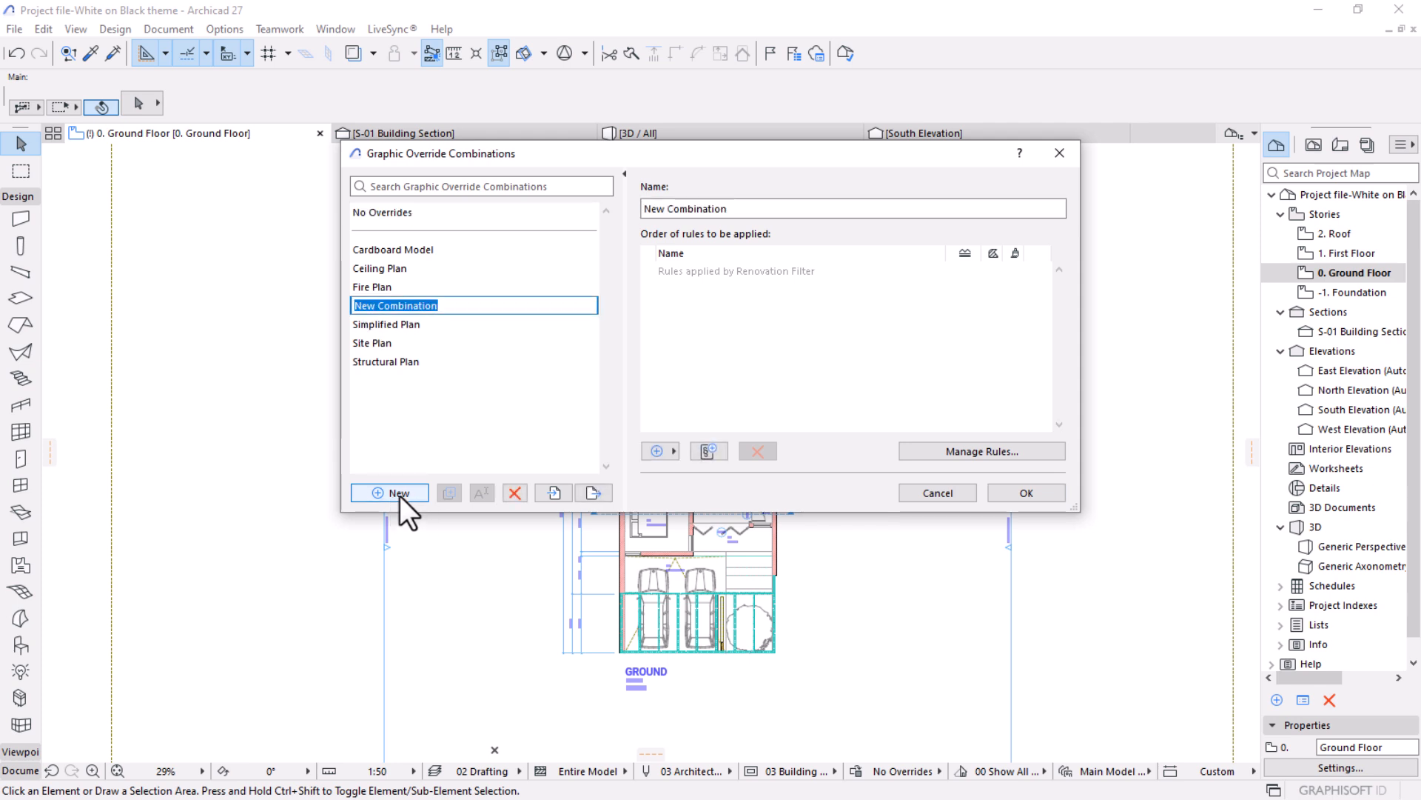
pyautogui.write('wHITE oN')
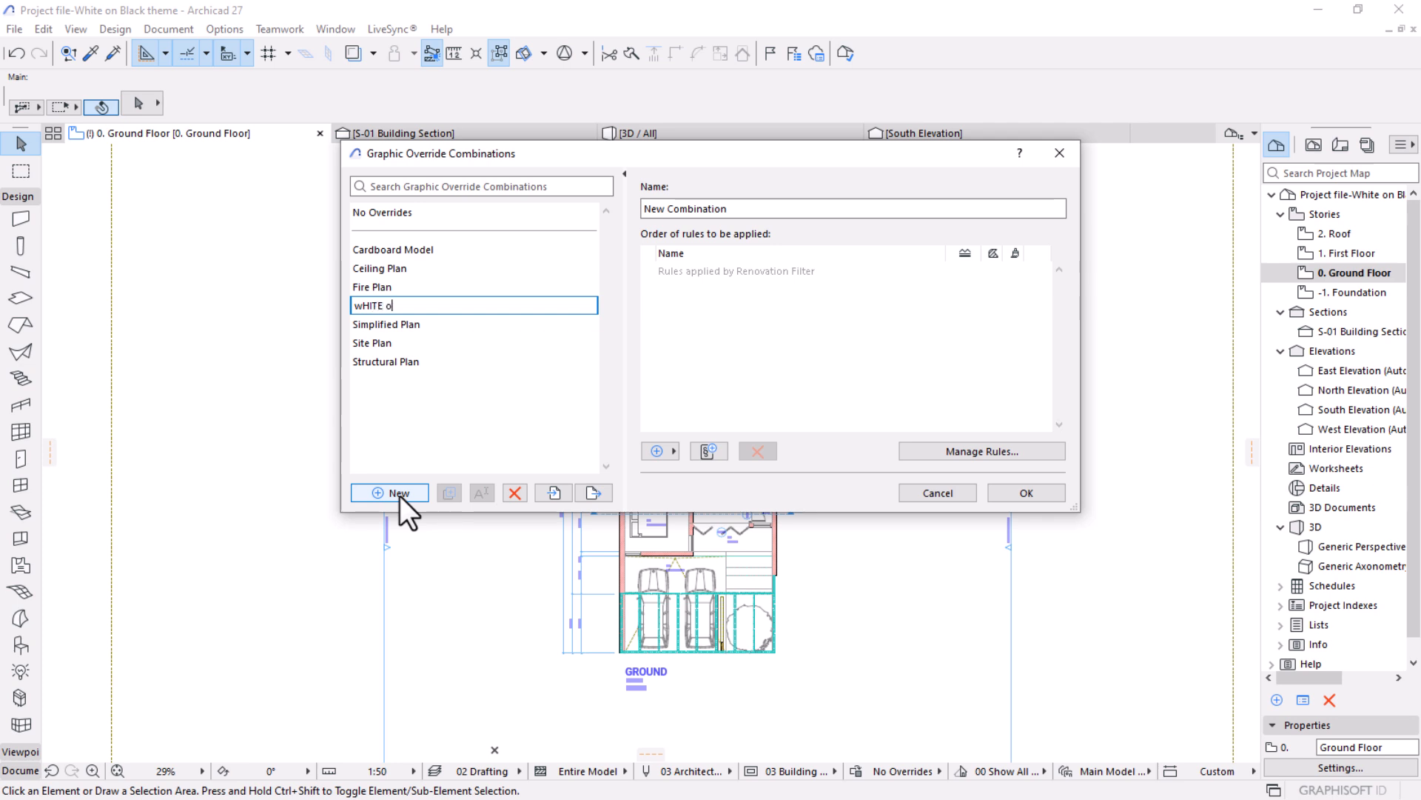
pyautogui.press('BackSpace')
pyautogui.press('BackSpace')
pyautogui.press('BackSpace')
pyautogui.press('BackSpace')
pyautogui.press('BackSpace')
pyautogui.press('BackSpace')
pyautogui.press('BackSpace')
pyautogui.press('BackSpace')
pyautogui.write('White on Black')
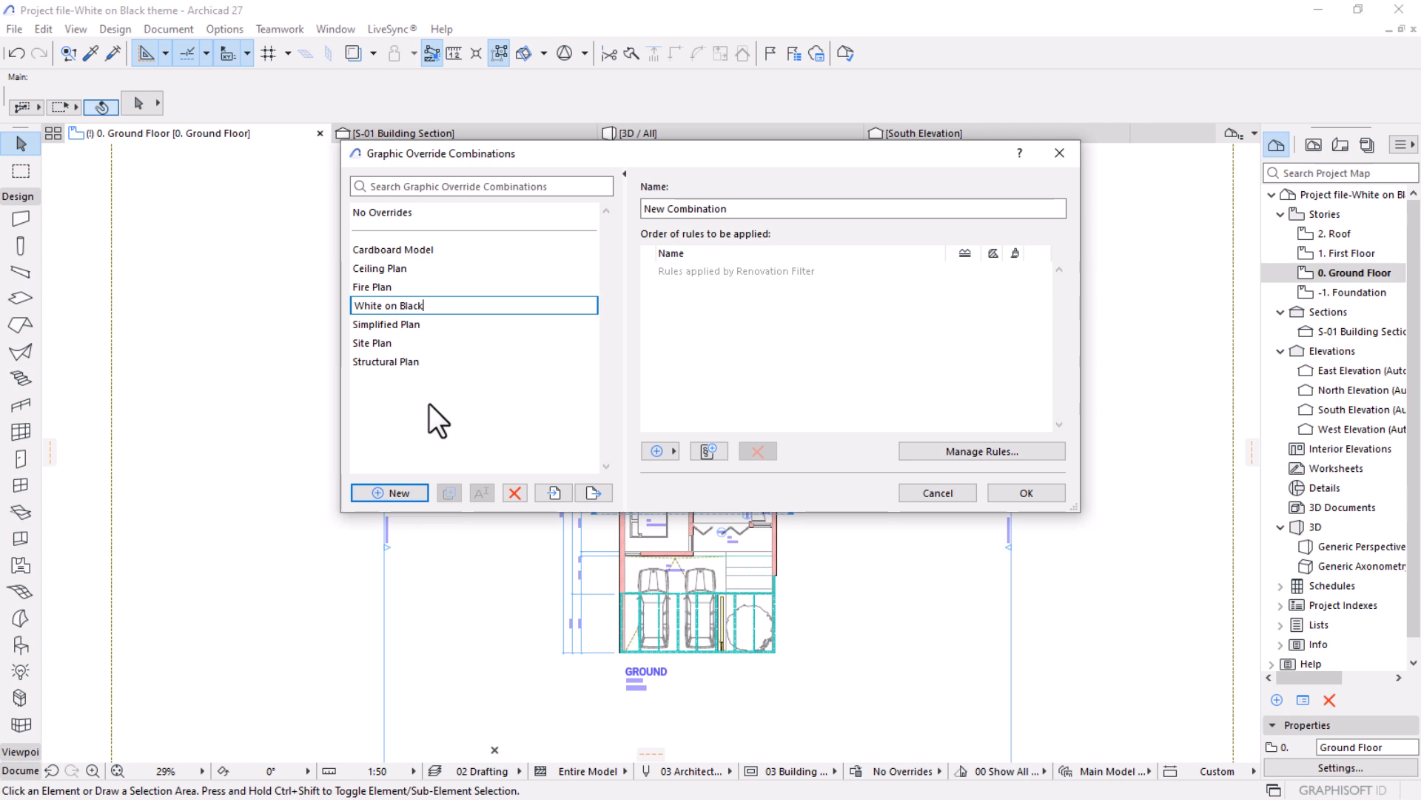
pyautogui.click(752, 271)
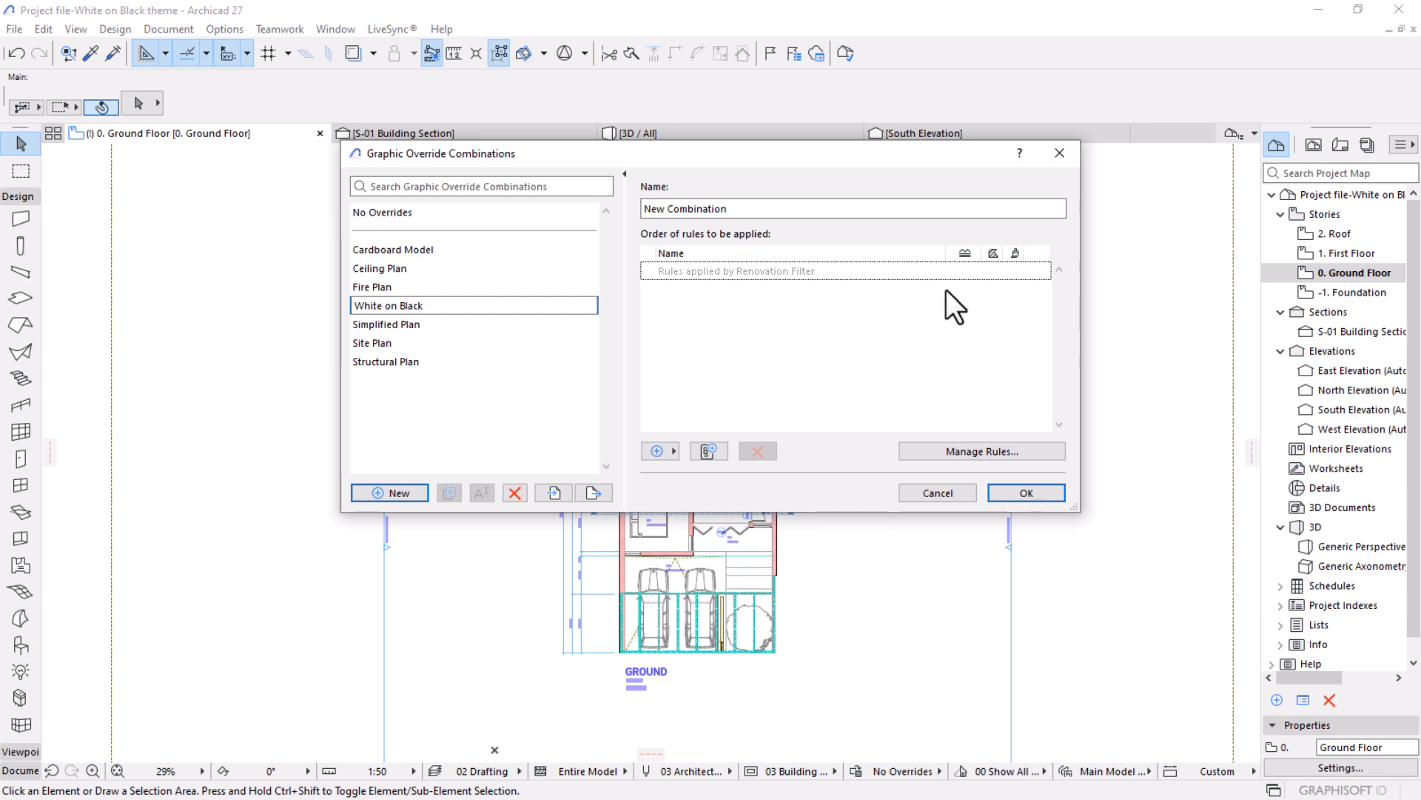
pyautogui.click(669, 452)
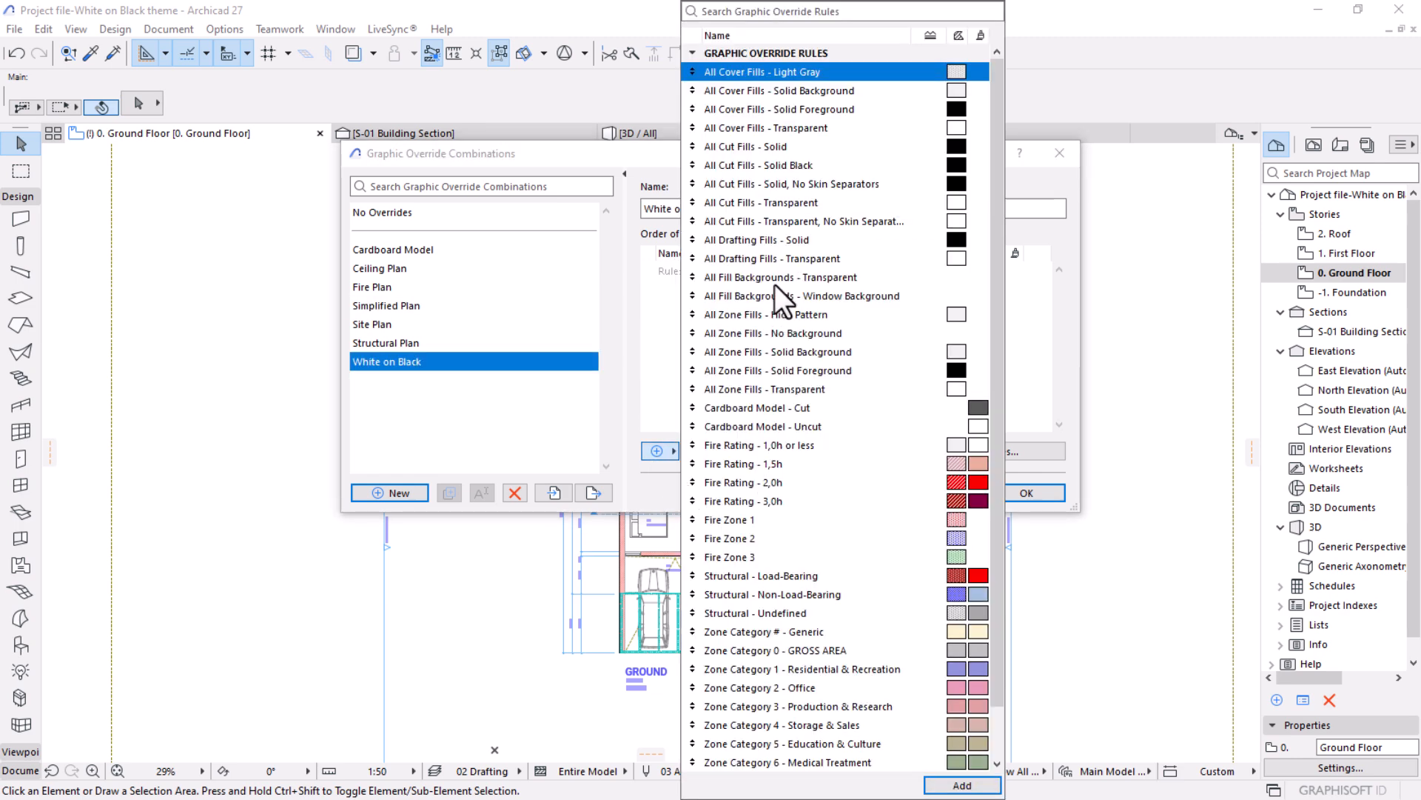
pyautogui.scroll(-1, 792, 193)
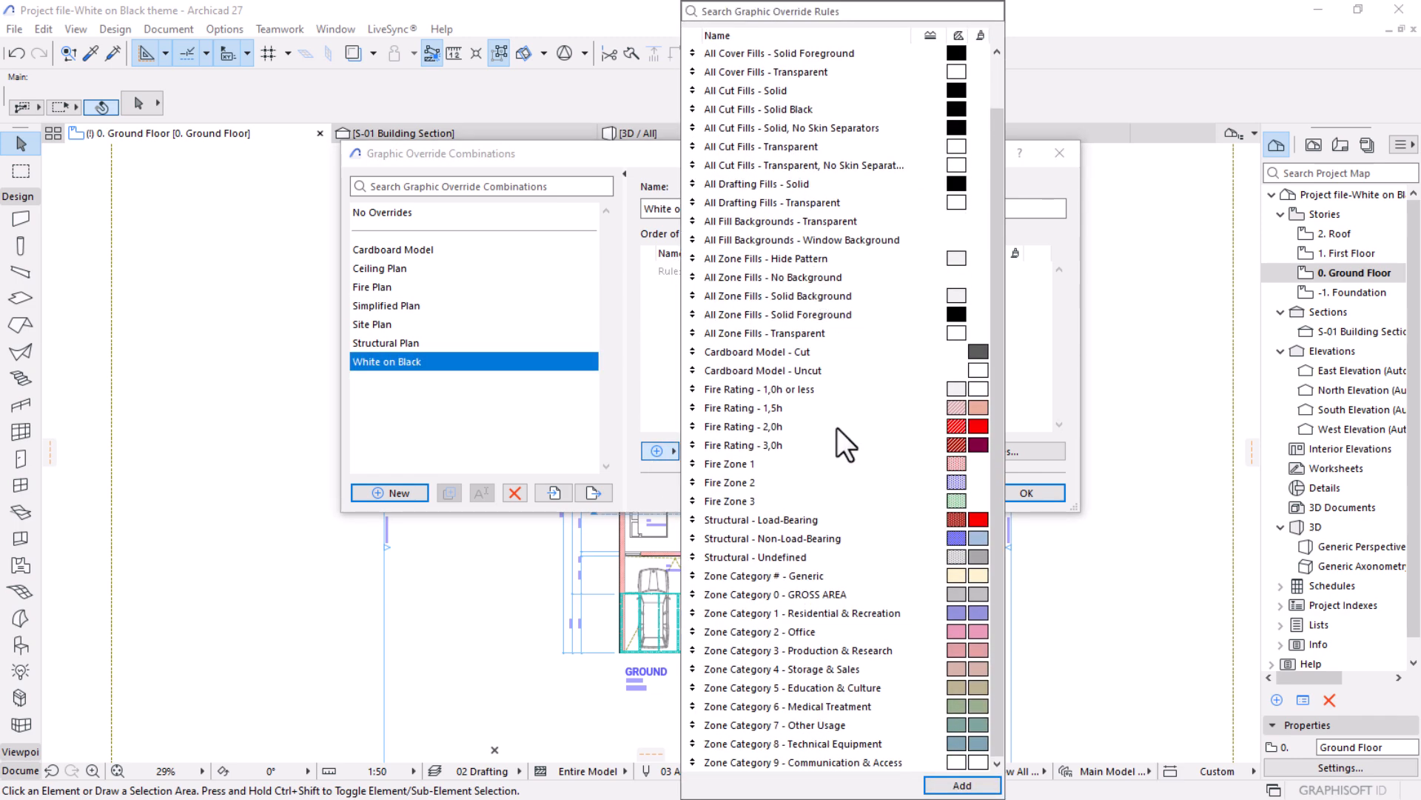
pyautogui.scroll(1, 836, 428)
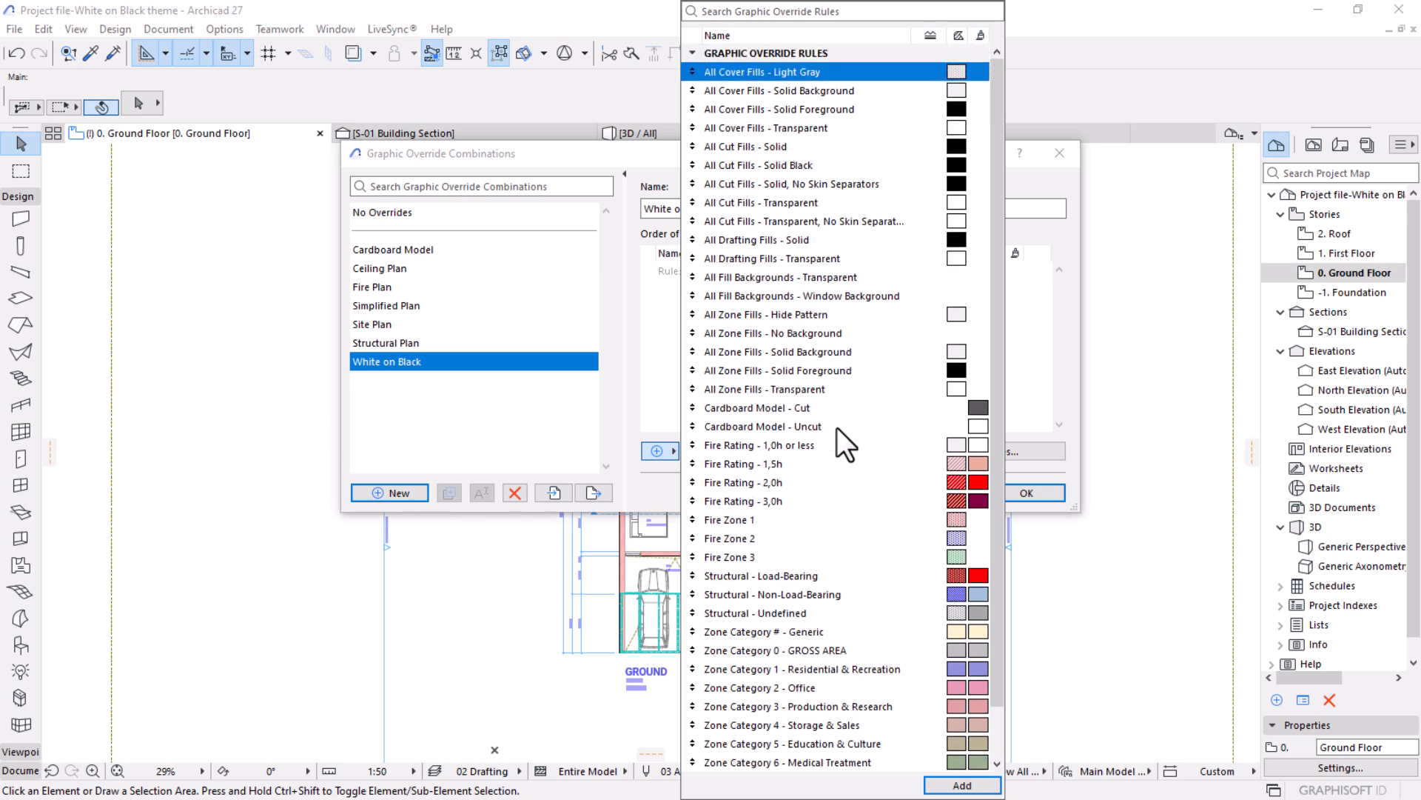
pyautogui.scroll(-1, 836, 428)
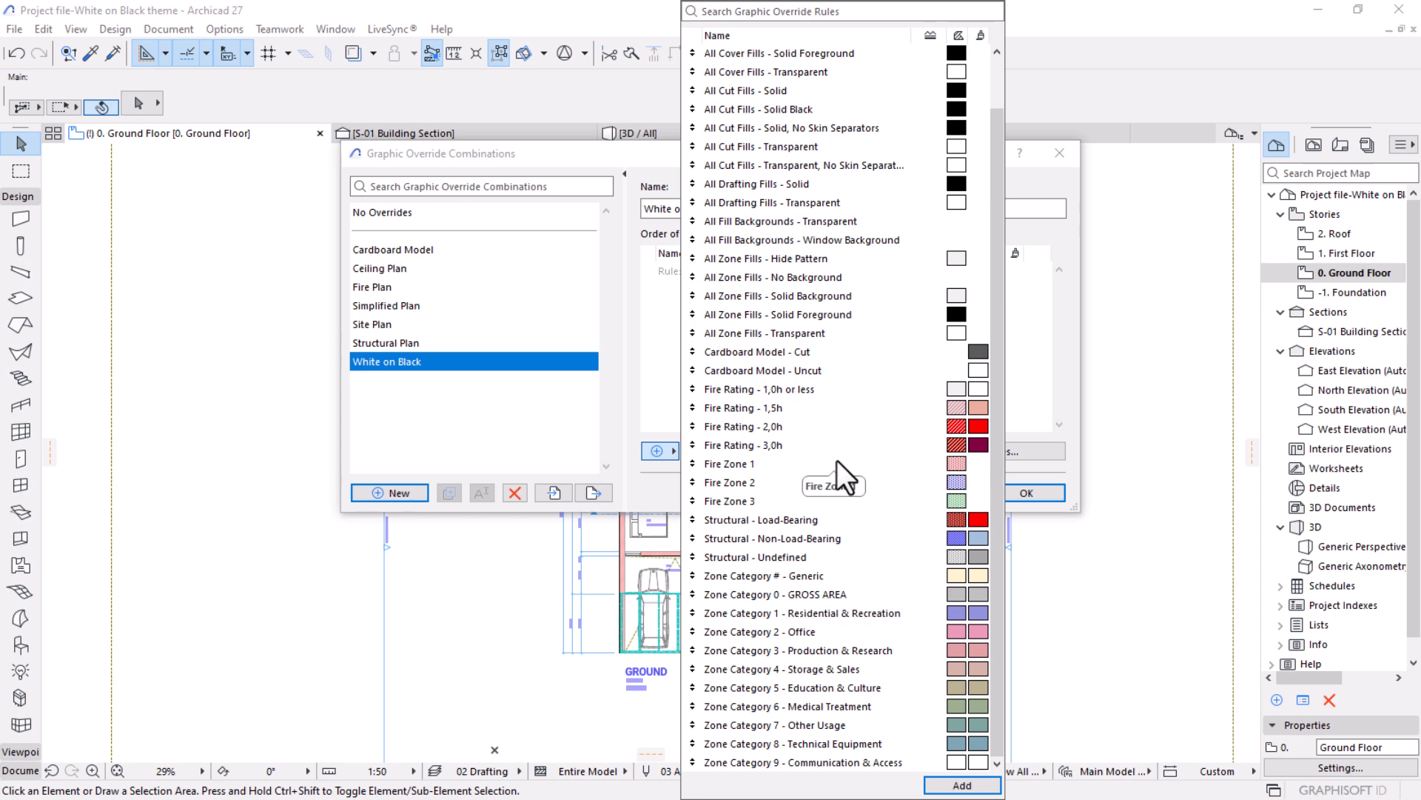
pyautogui.click(1023, 345)
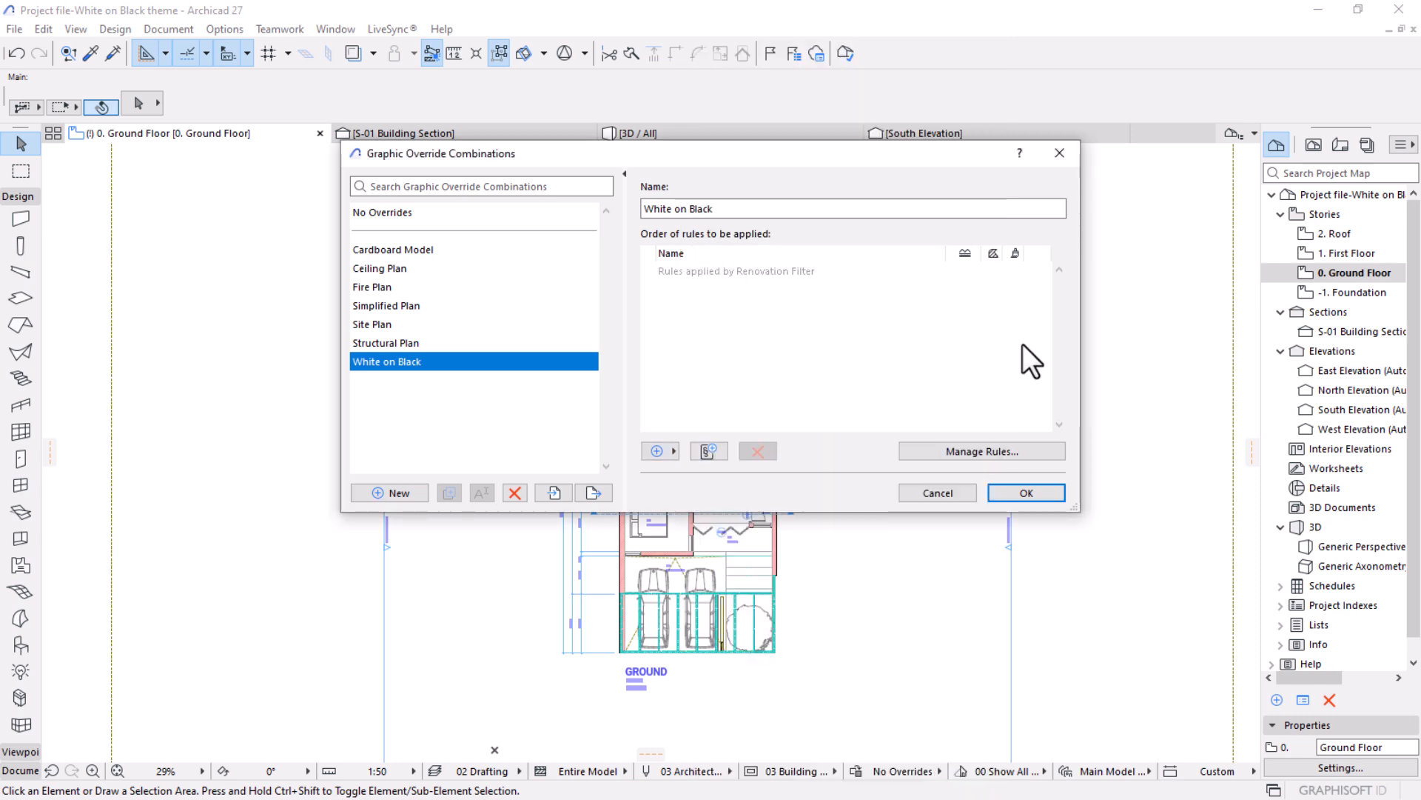
# Open the graphic override rule manager and create a new rule named "All White".
pyautogui.click(970, 453)
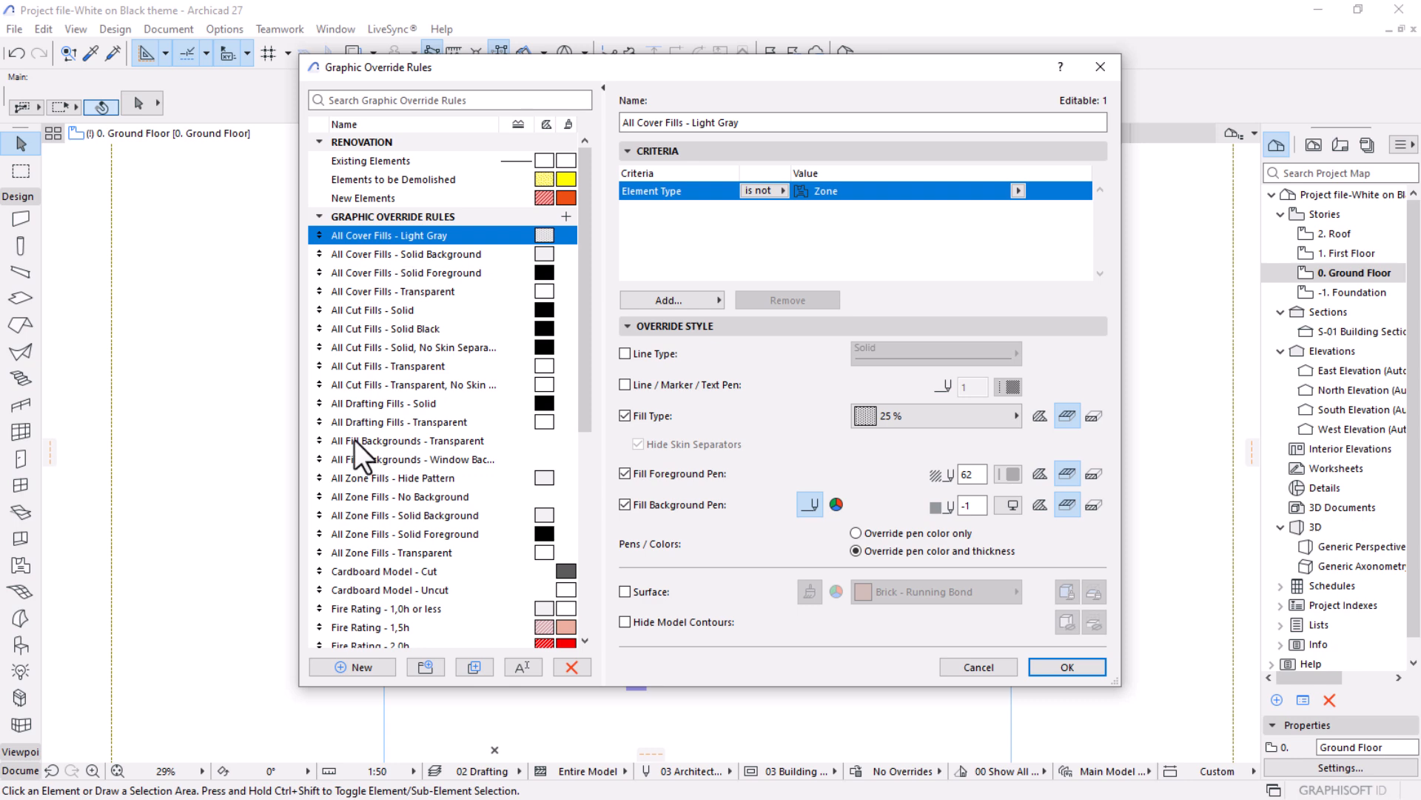
pyautogui.scroll(-5, 408, 281)
pyautogui.scroll(2, 397, 343)
pyautogui.scroll(5, 397, 344)
pyautogui.click(357, 669)
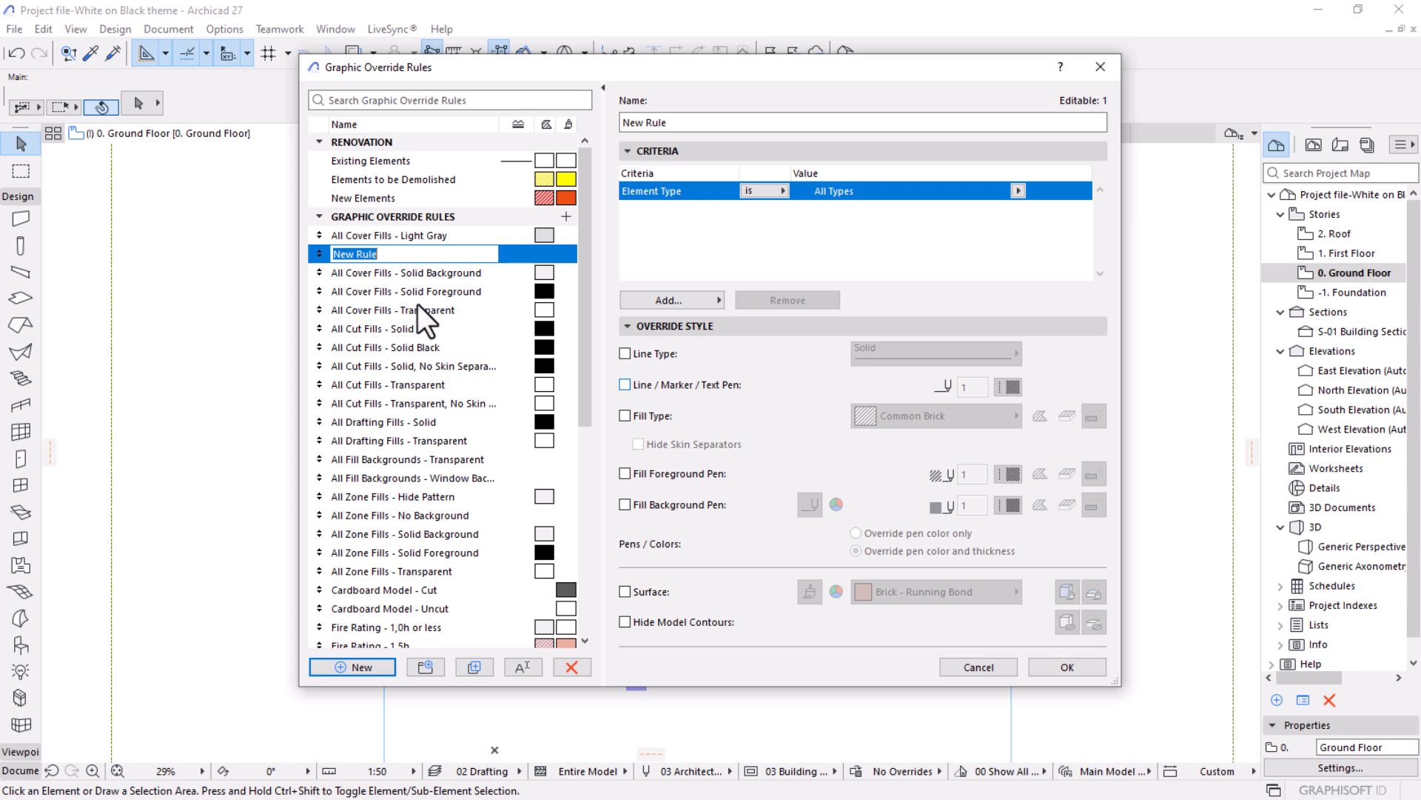
pyautogui.write('All Whiter')
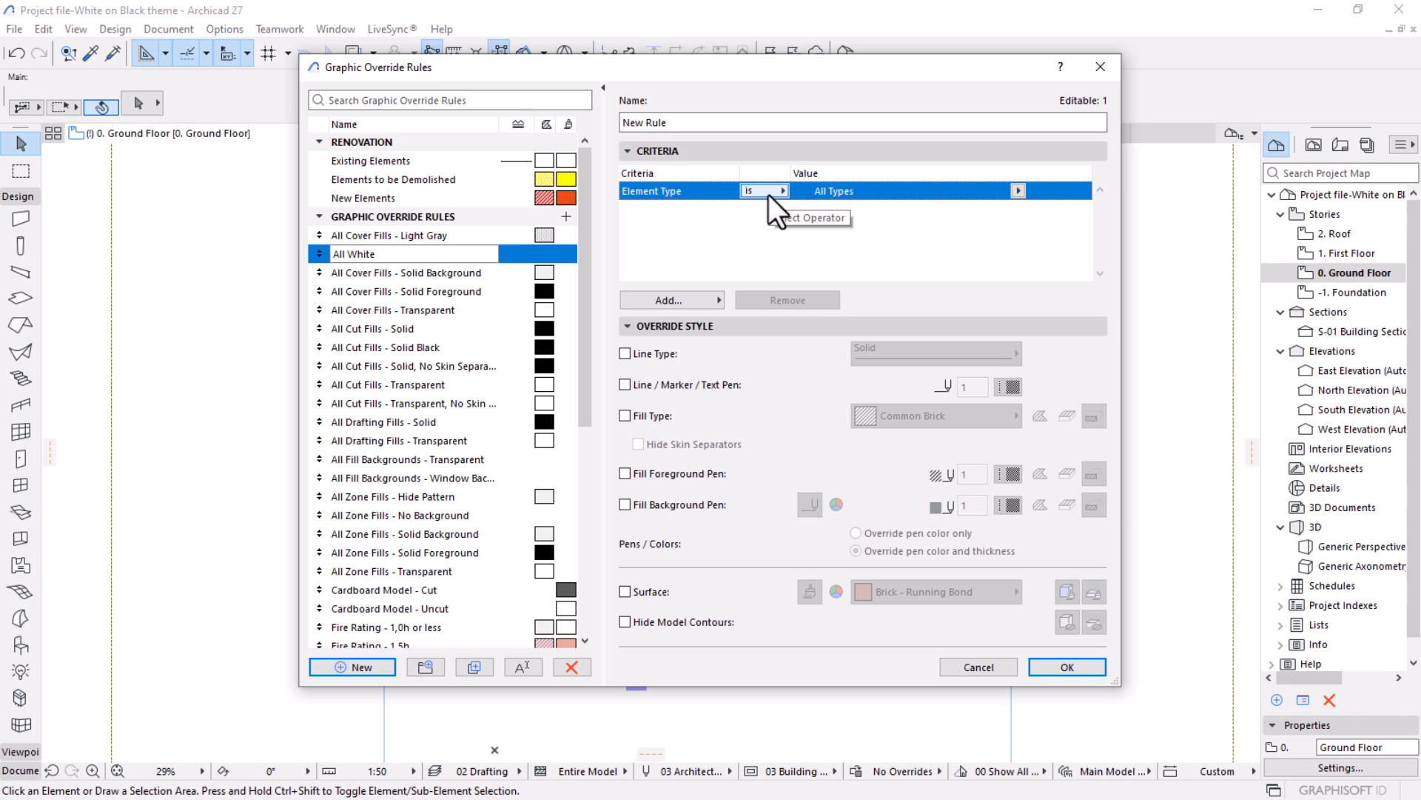
# Add a second Element Type criterion with the value Mesh to the new override rule.
pyautogui.click(1019, 190)
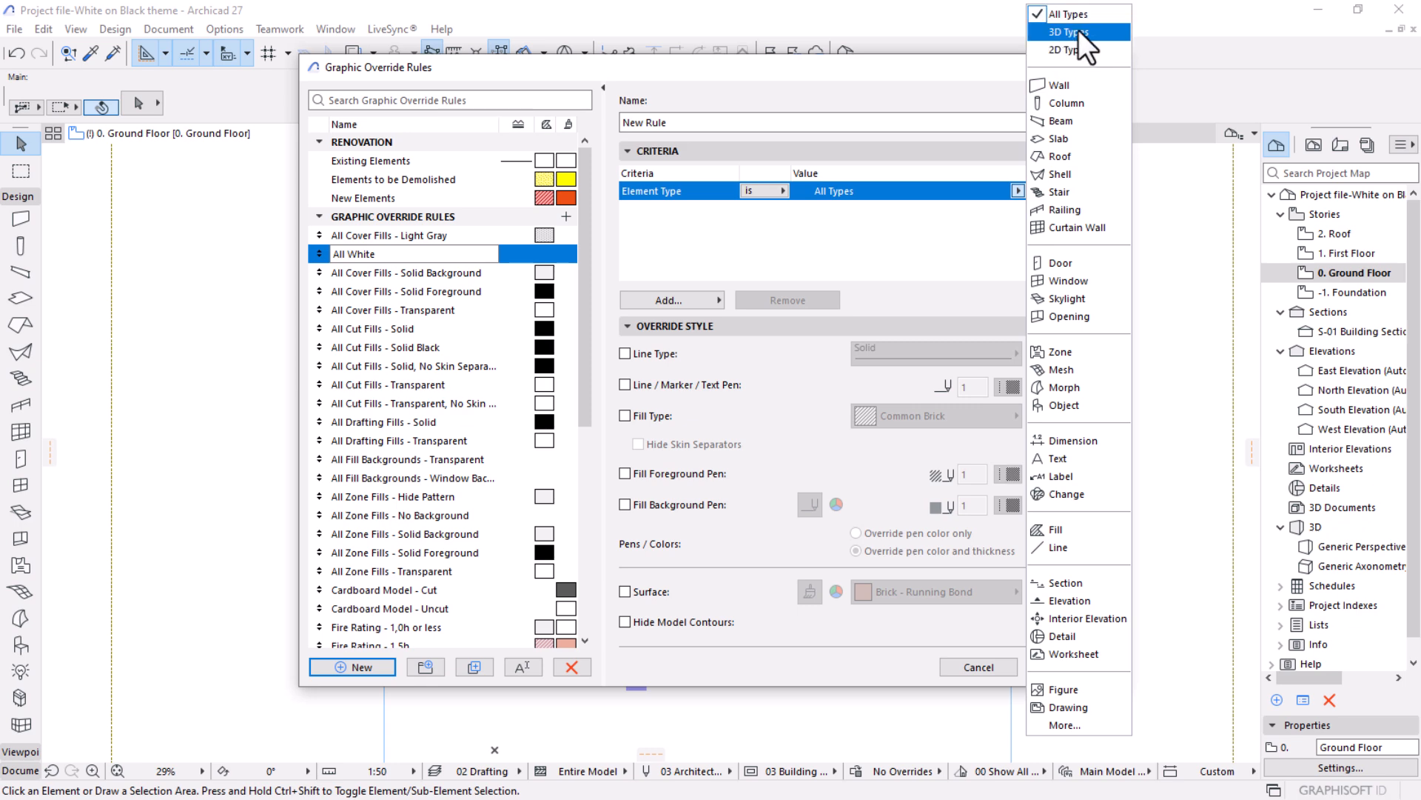
pyautogui.click(938, 239)
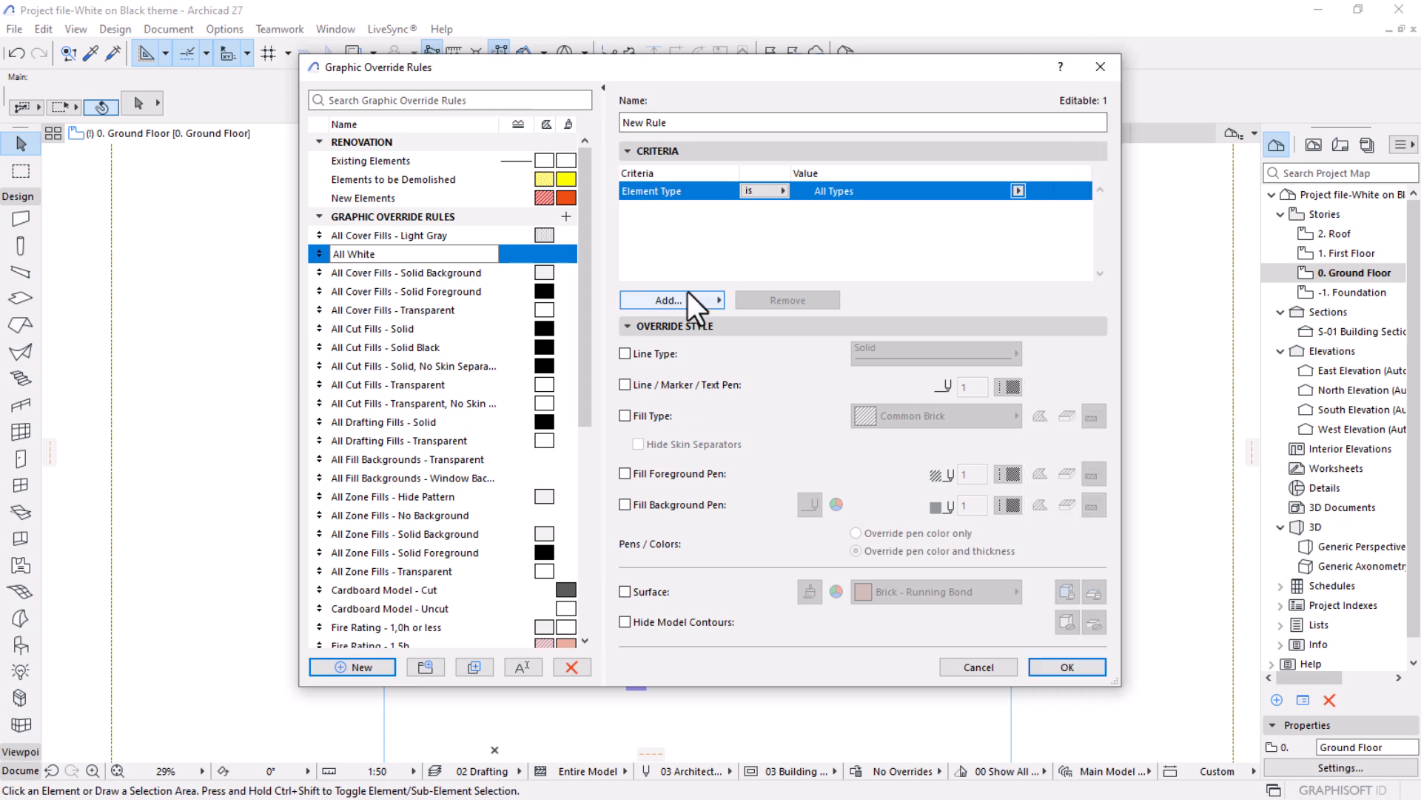
pyautogui.moveTo(753, 75); pyautogui.dragTo(769, 144)
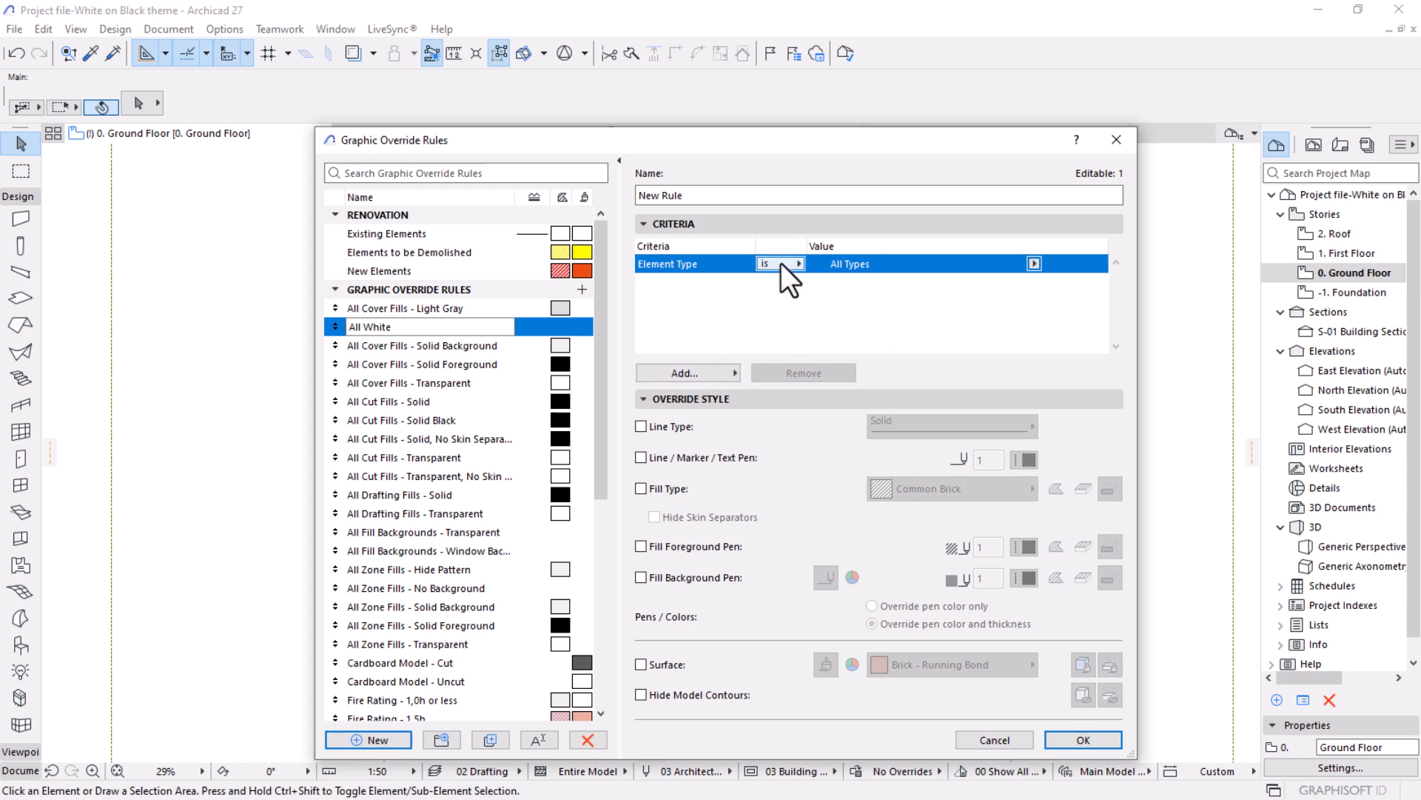
pyautogui.click(680, 374)
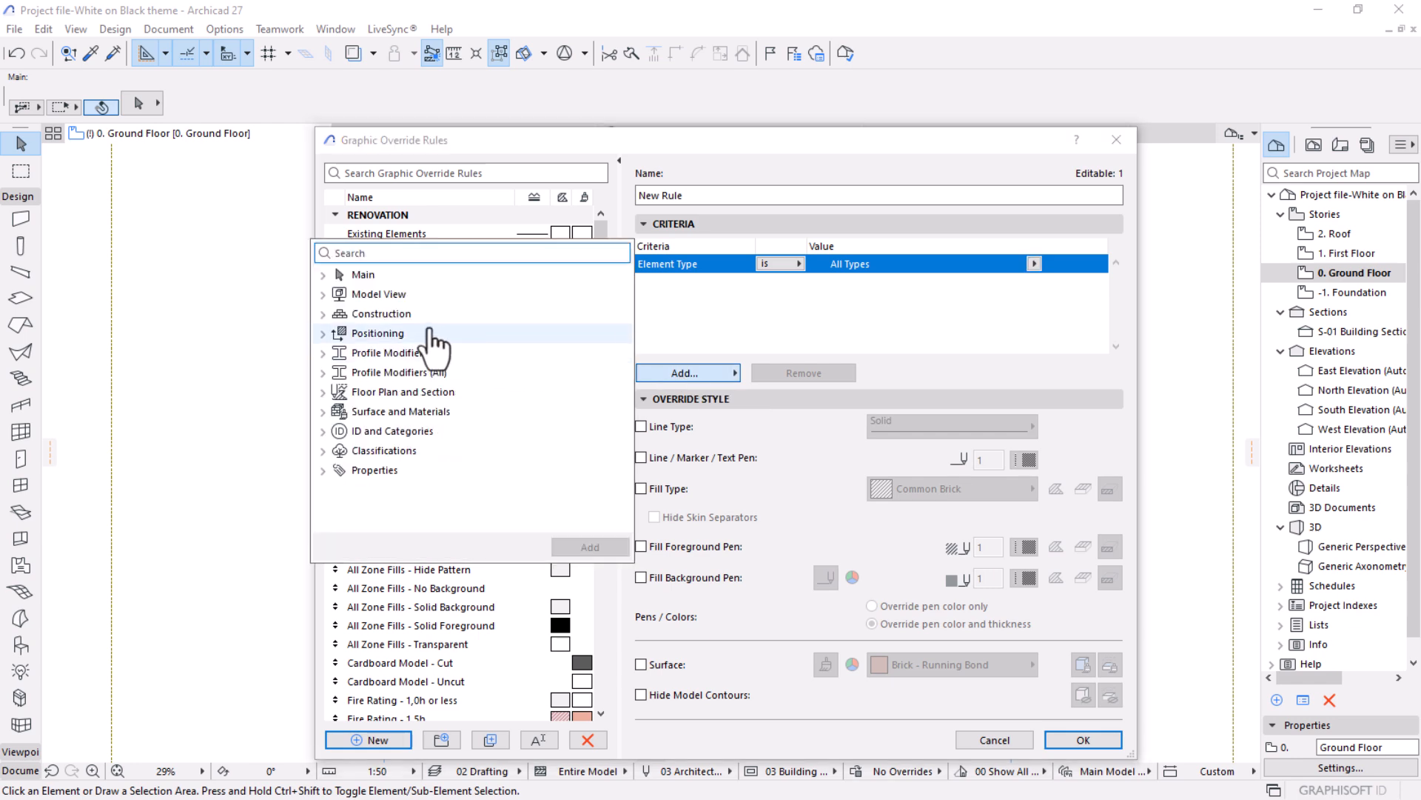
pyautogui.click(323, 274)
pyautogui.click(374, 294)
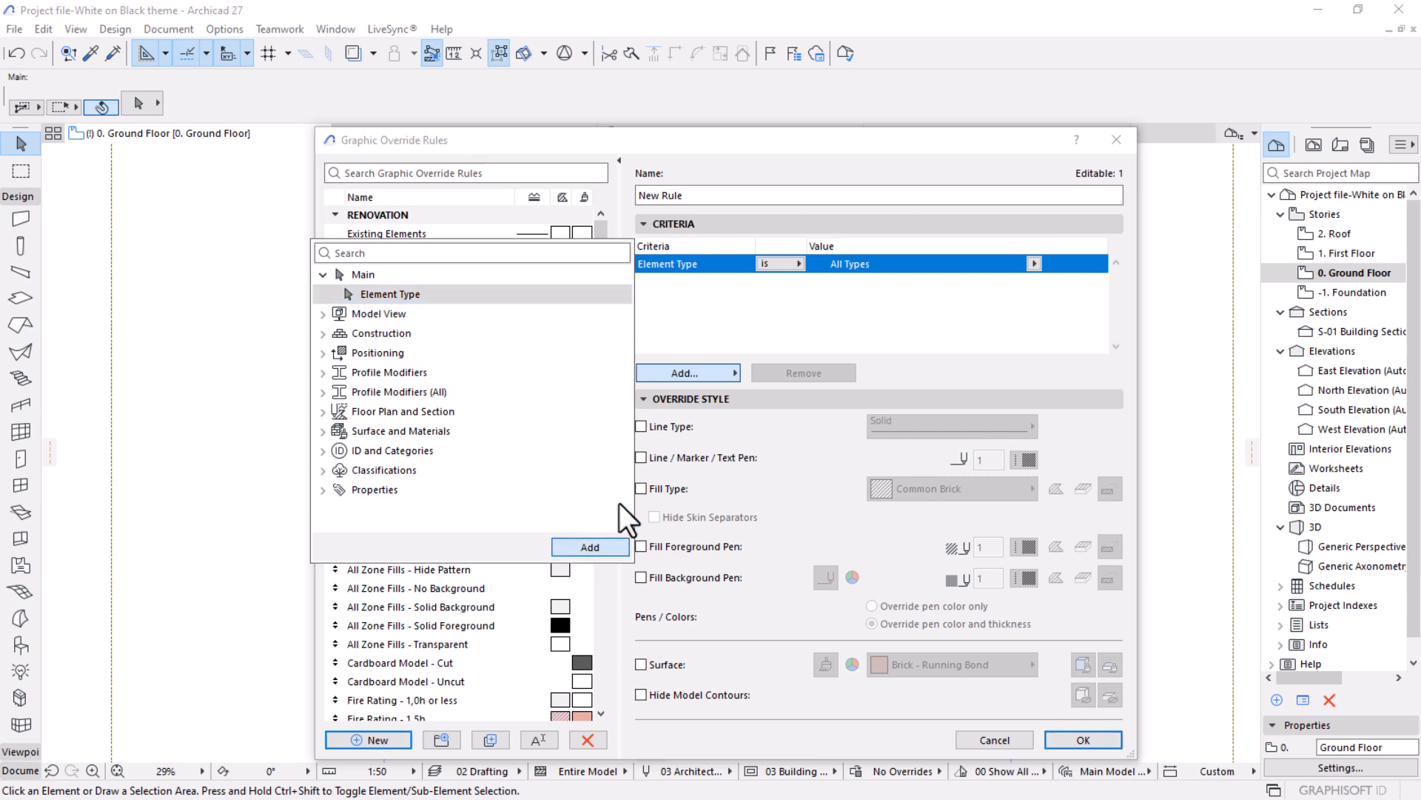
pyautogui.click(581, 542)
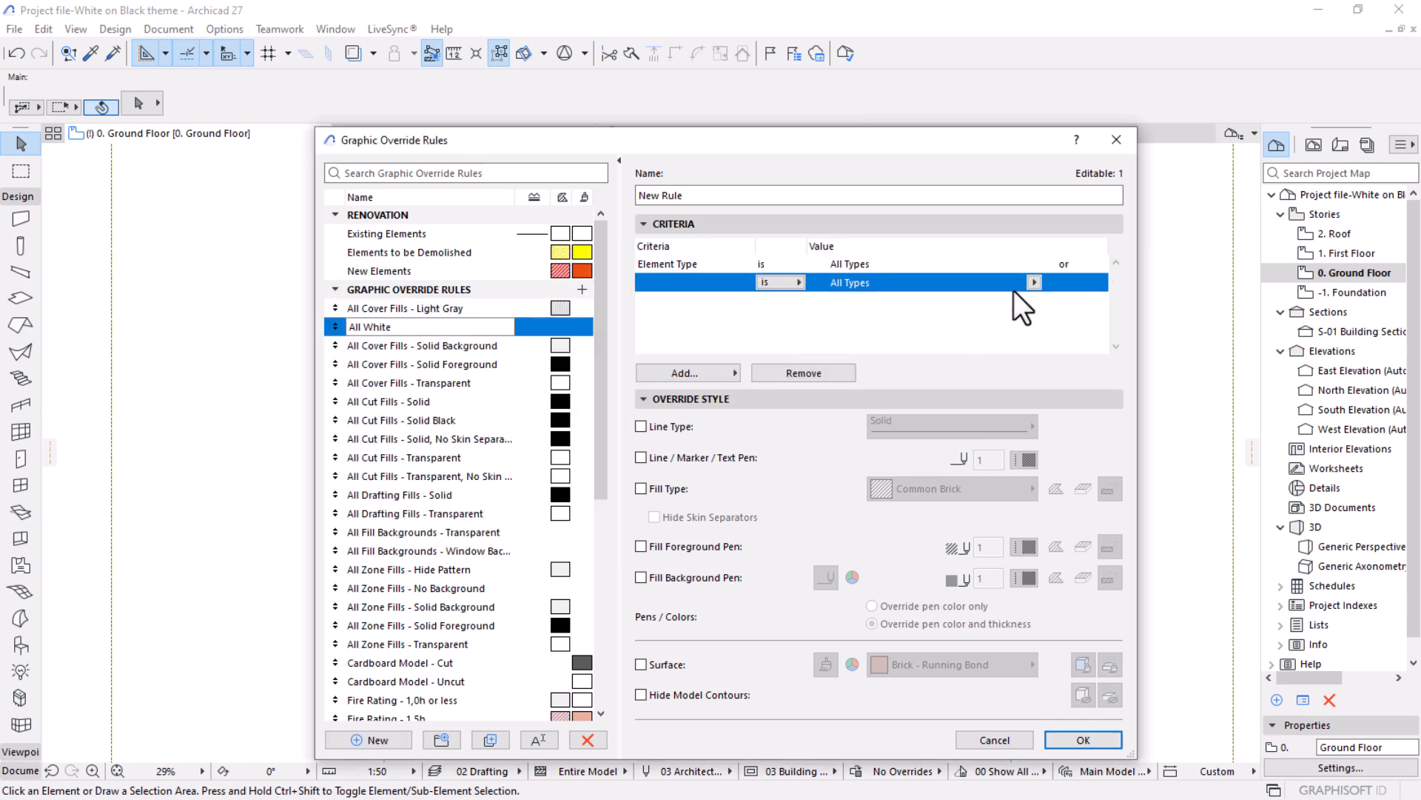
pyautogui.click(1033, 283)
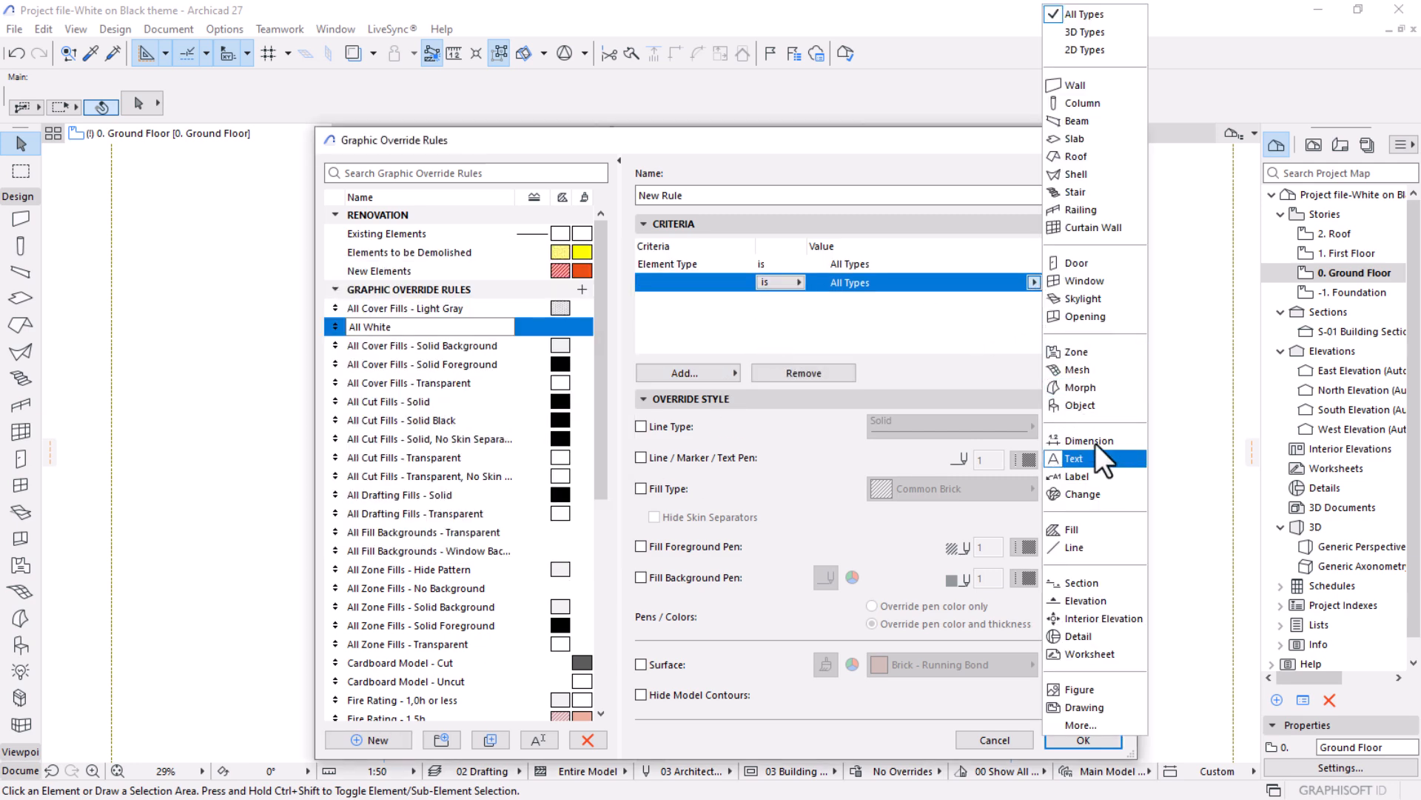
pyautogui.click(1077, 368)
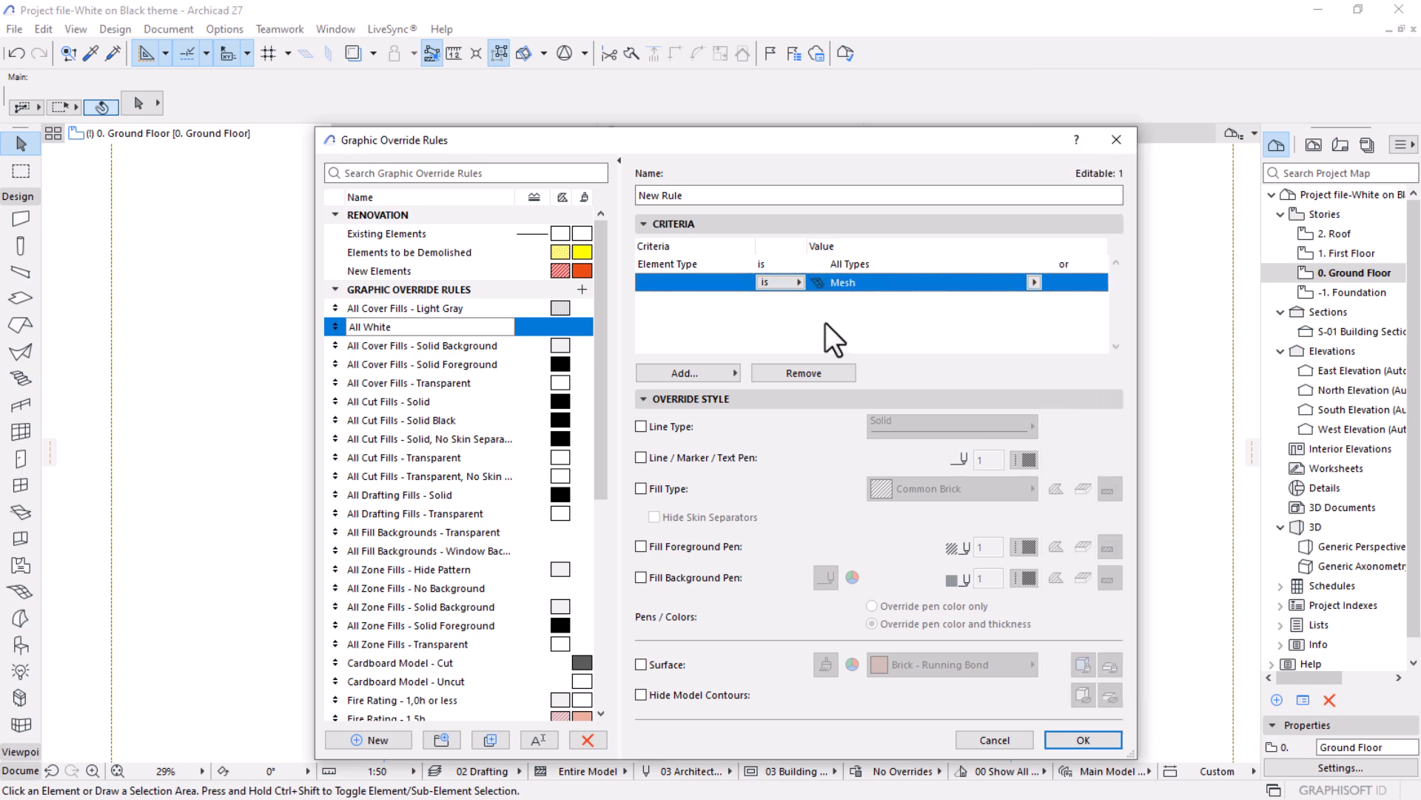
# Change the Mesh criterion's operator to "is not" and join it to the All Types criterion with "and".
pyautogui.click(787, 286)
pyautogui.click(851, 300)
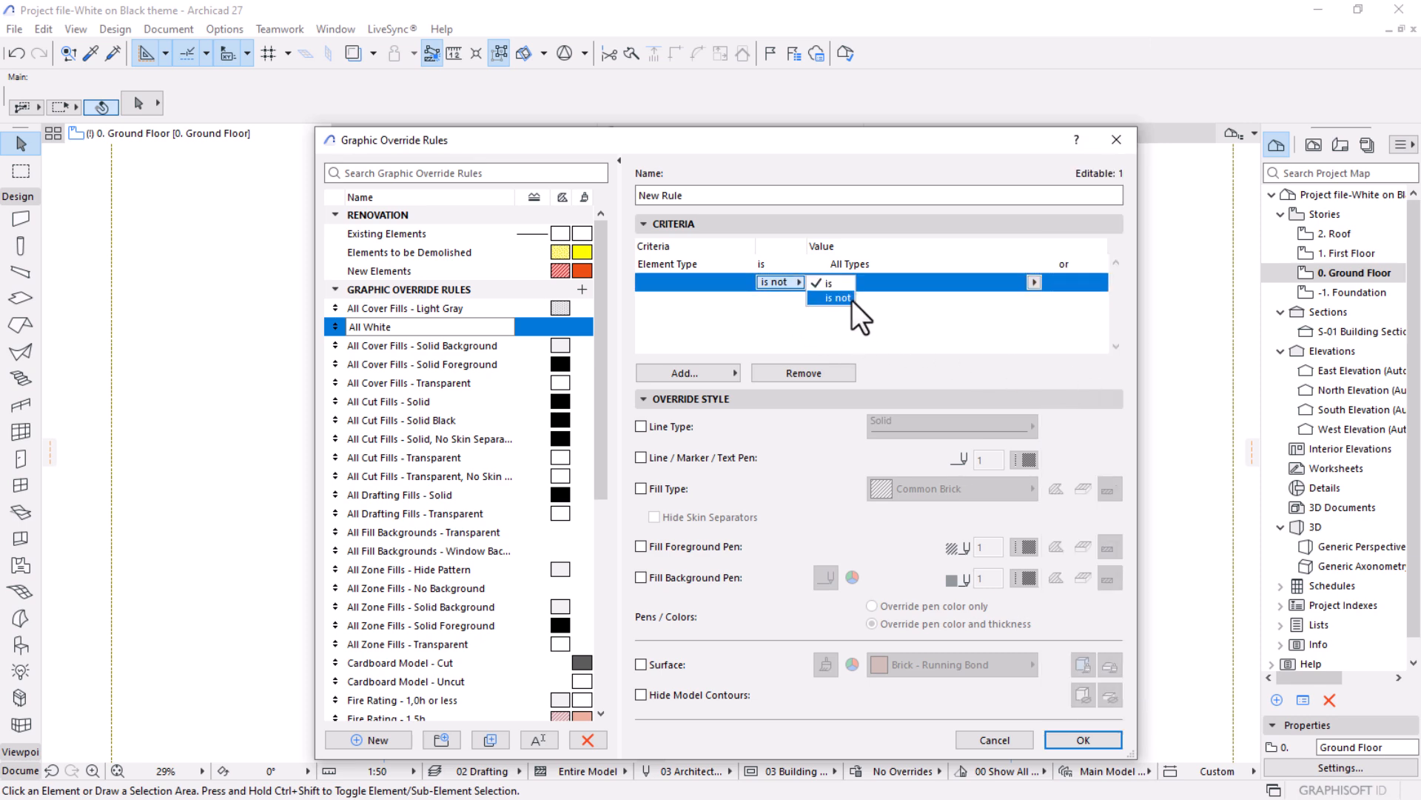
pyautogui.click(1059, 264)
pyautogui.click(1073, 263)
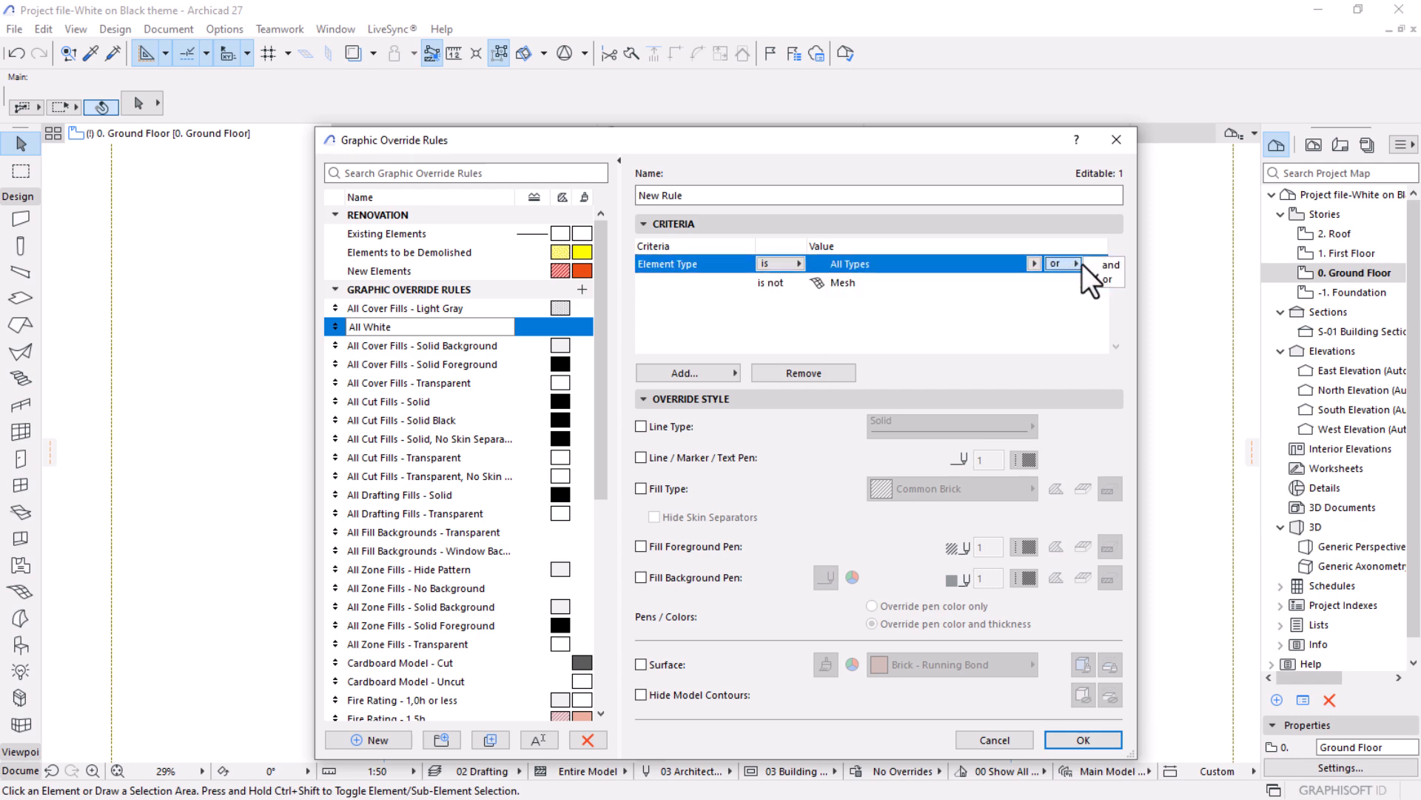
pyautogui.click(1108, 263)
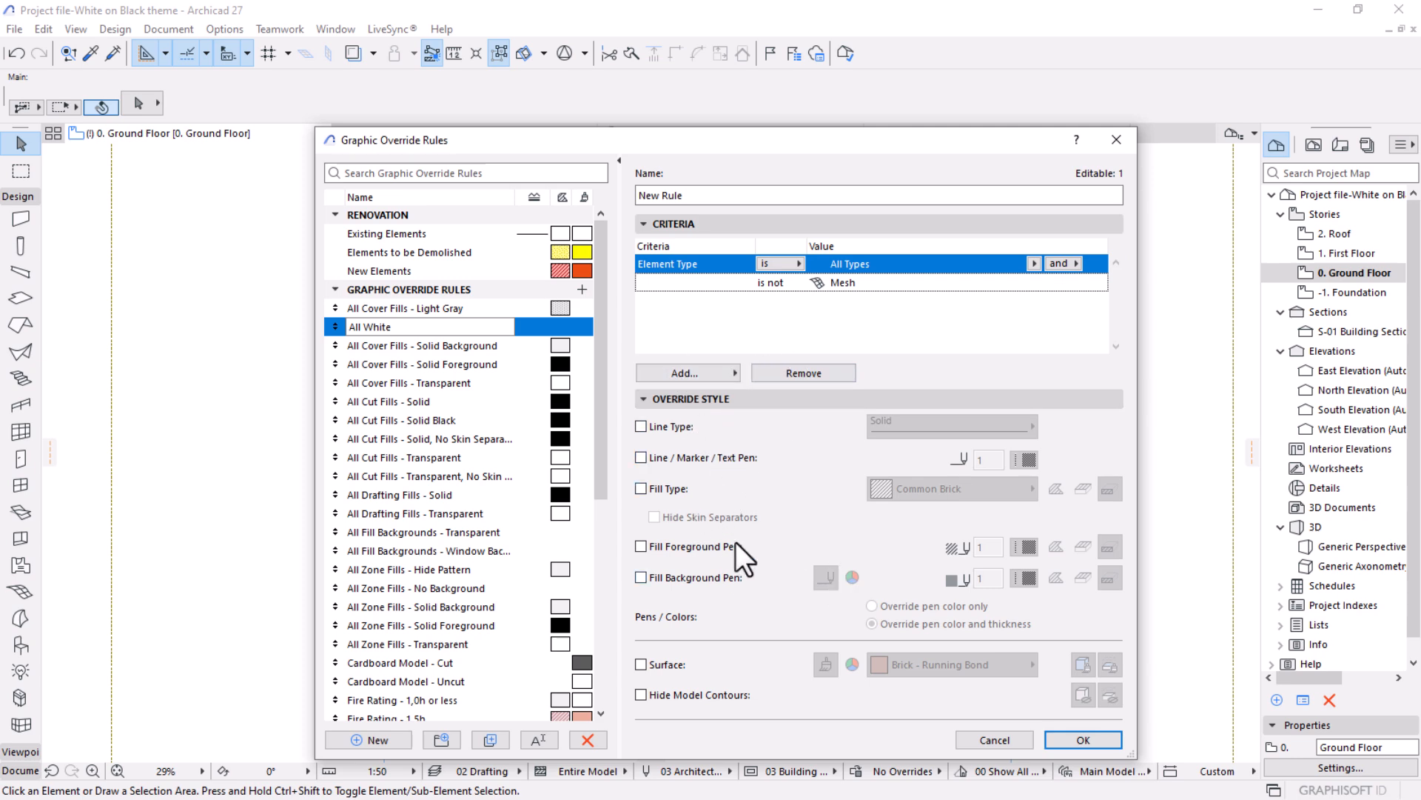
pyautogui.click(641, 489)
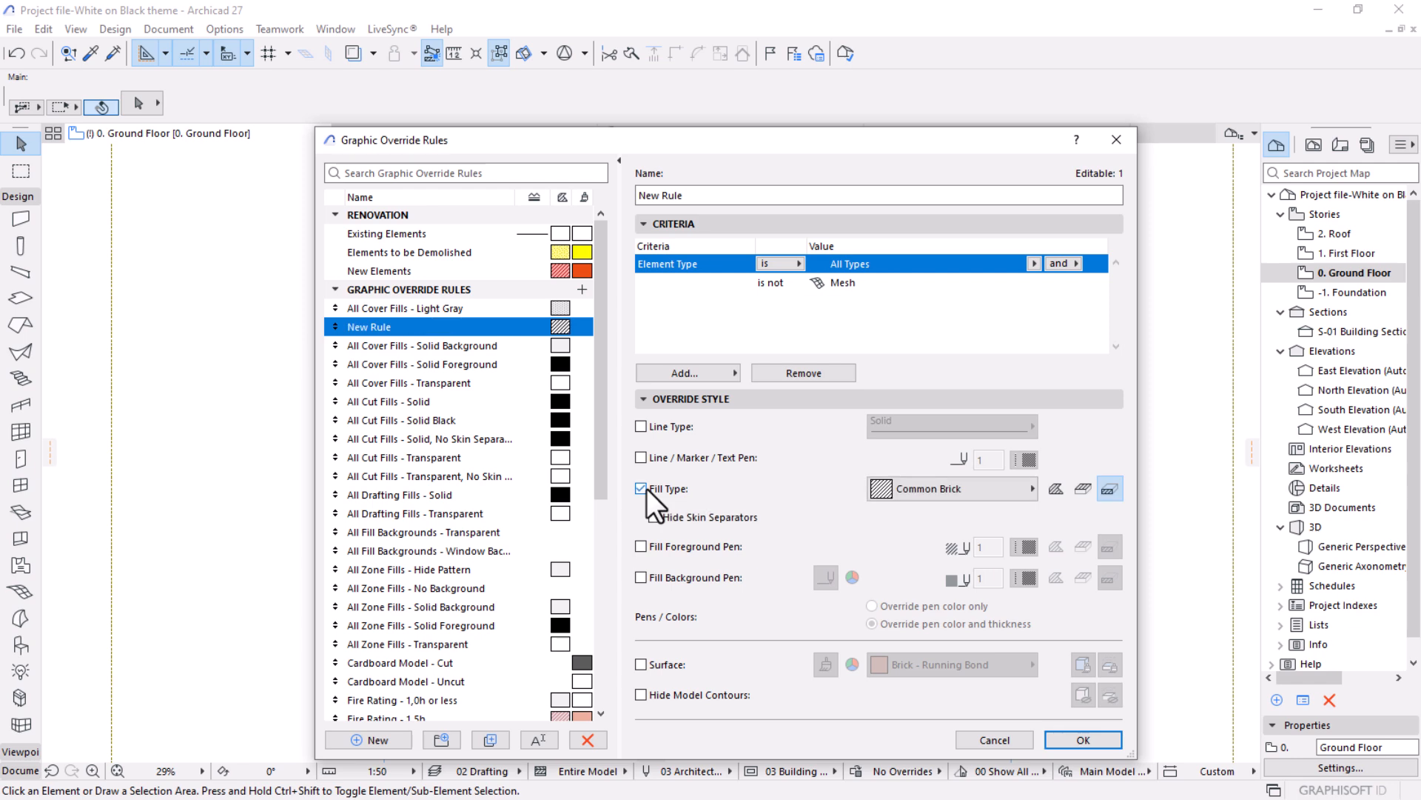
pyautogui.click(641, 489)
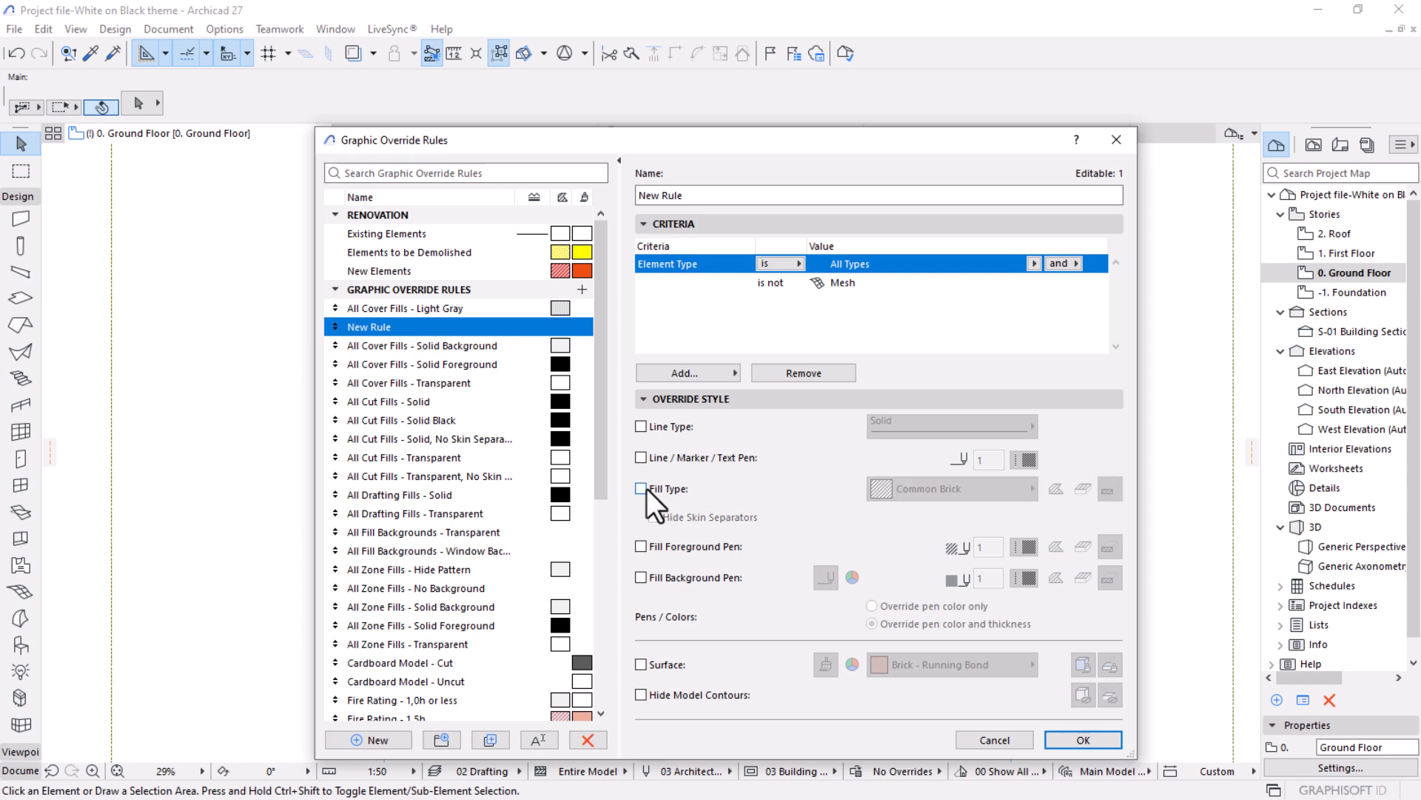
# Override the new rule's line, marker and text pen with white pen 121 and save the rule.
pyautogui.click(642, 489)
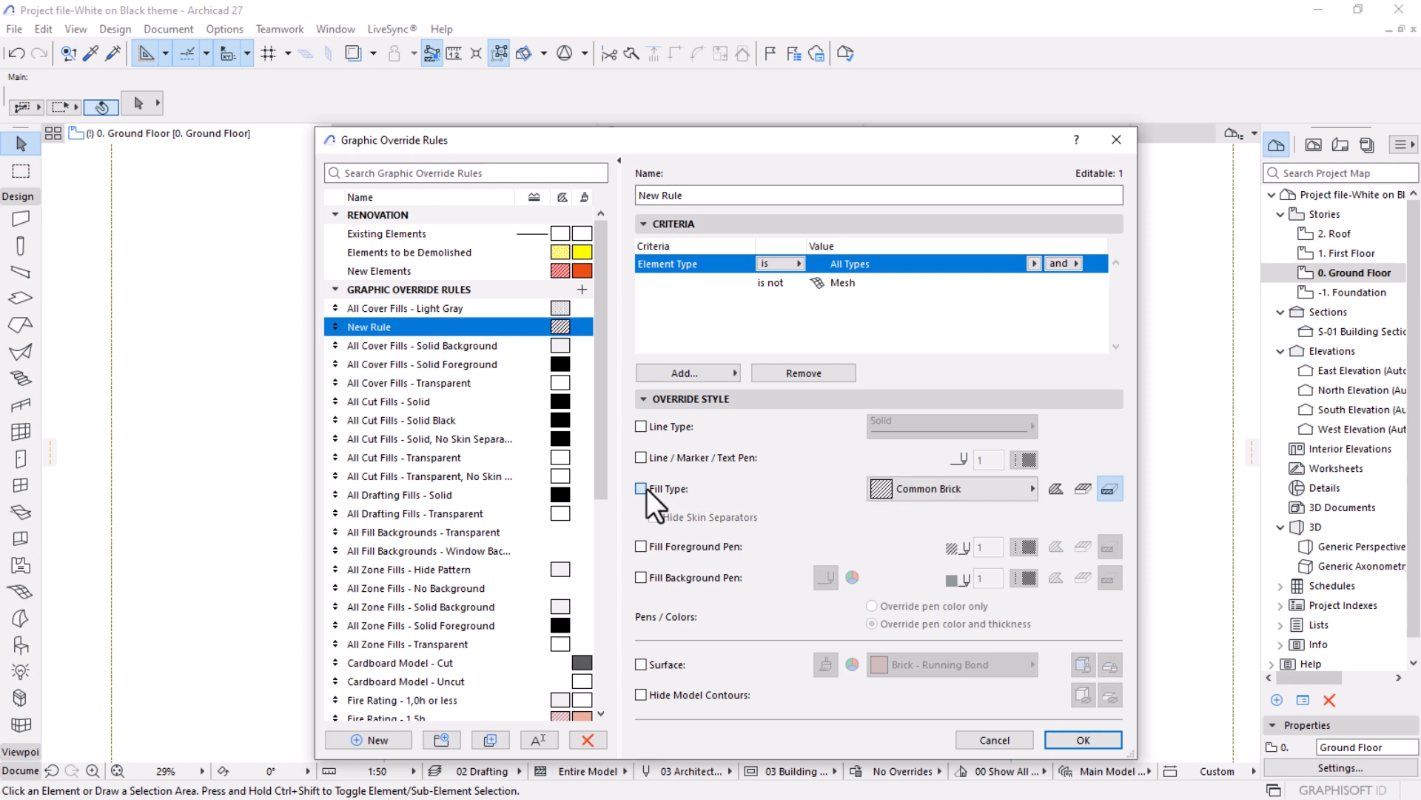
pyautogui.click(641, 489)
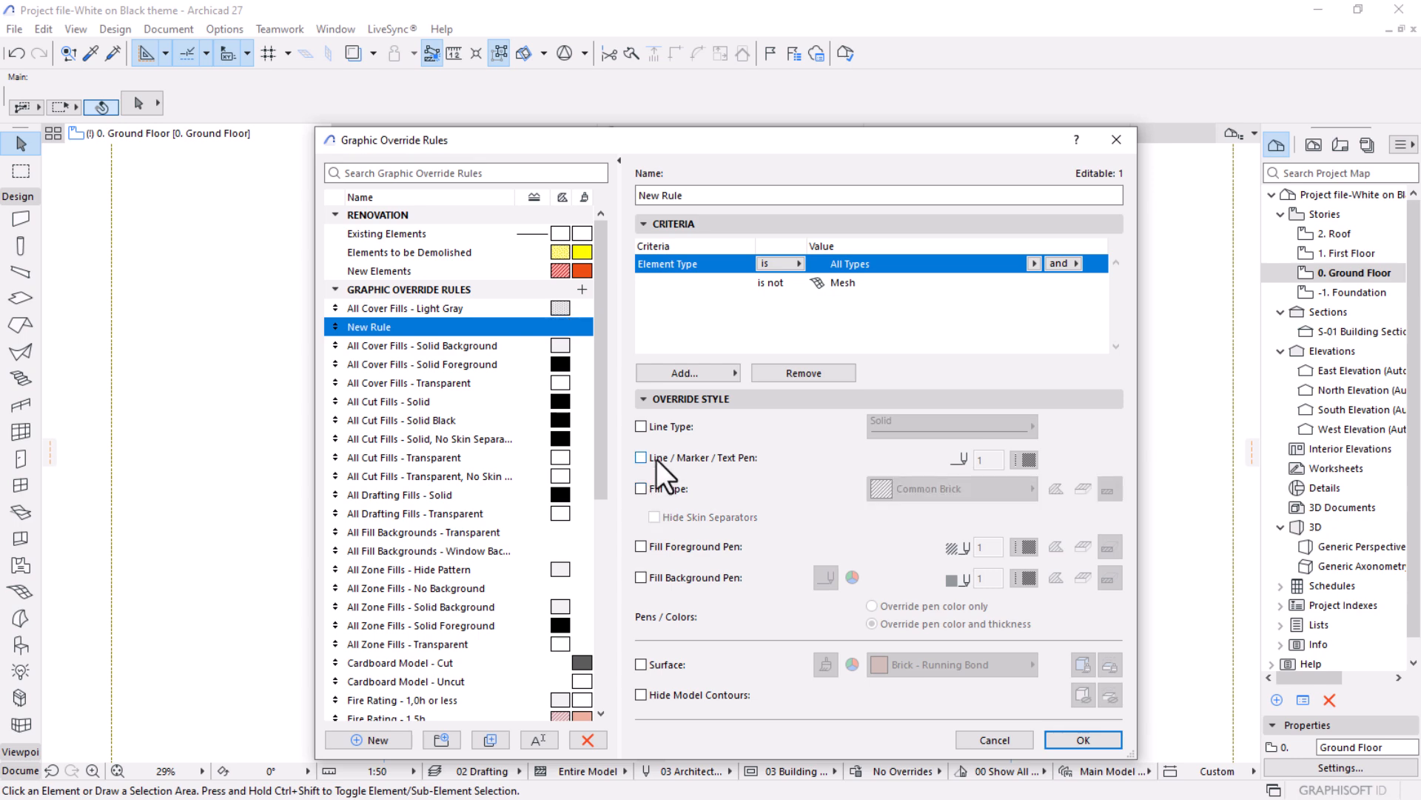
pyautogui.click(640, 458)
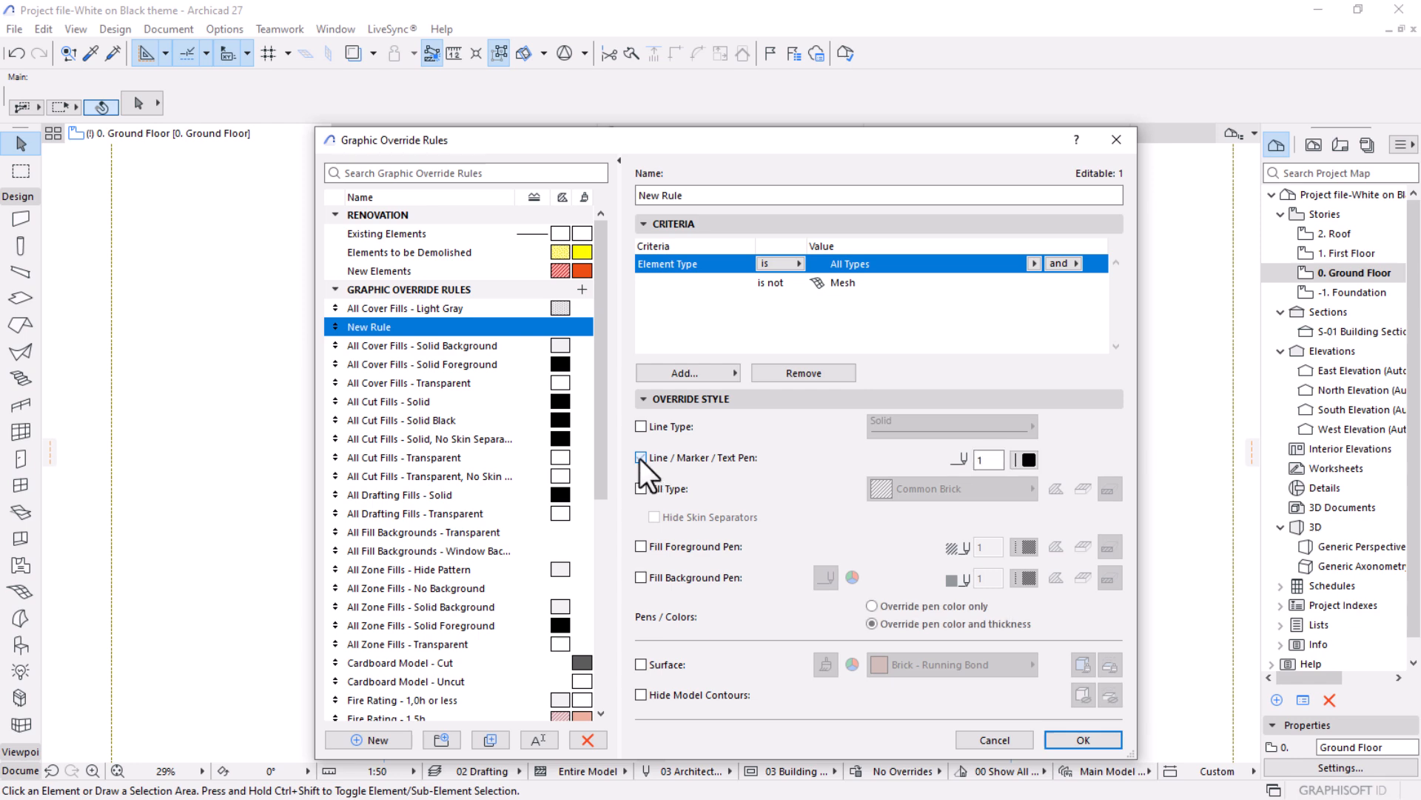
pyautogui.click(1026, 460)
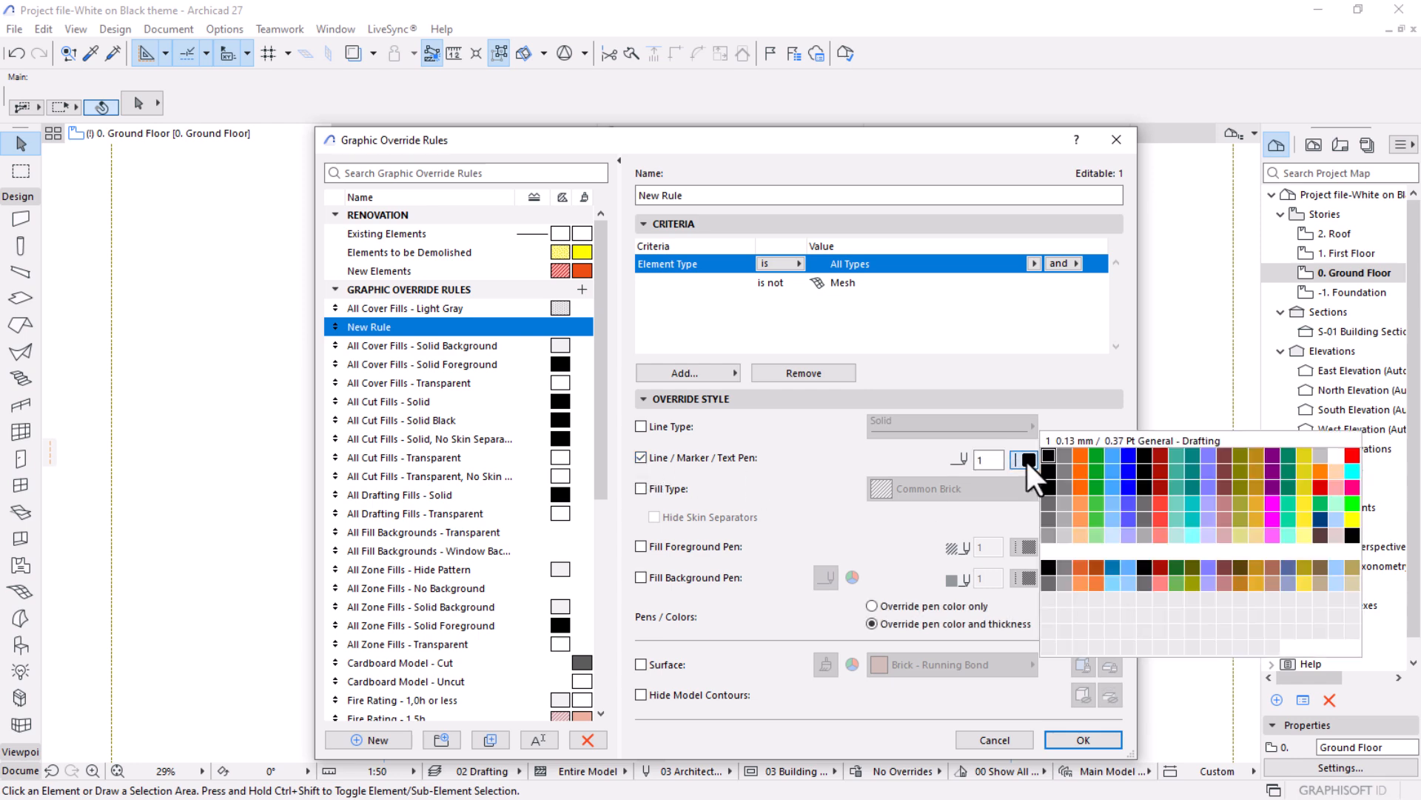
pyautogui.click(1047, 552)
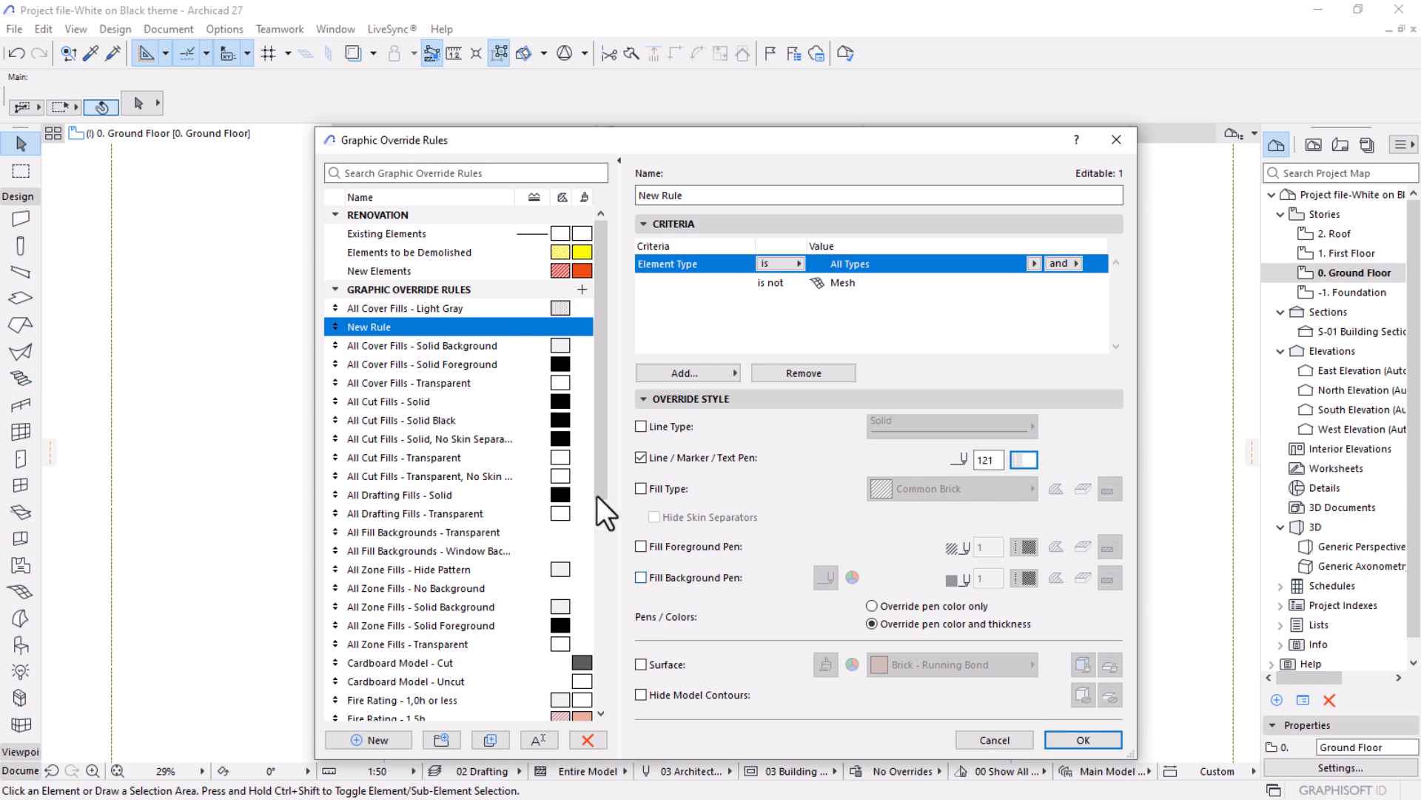
pyautogui.moveTo(669, 149); pyautogui.dragTo(676, 95)
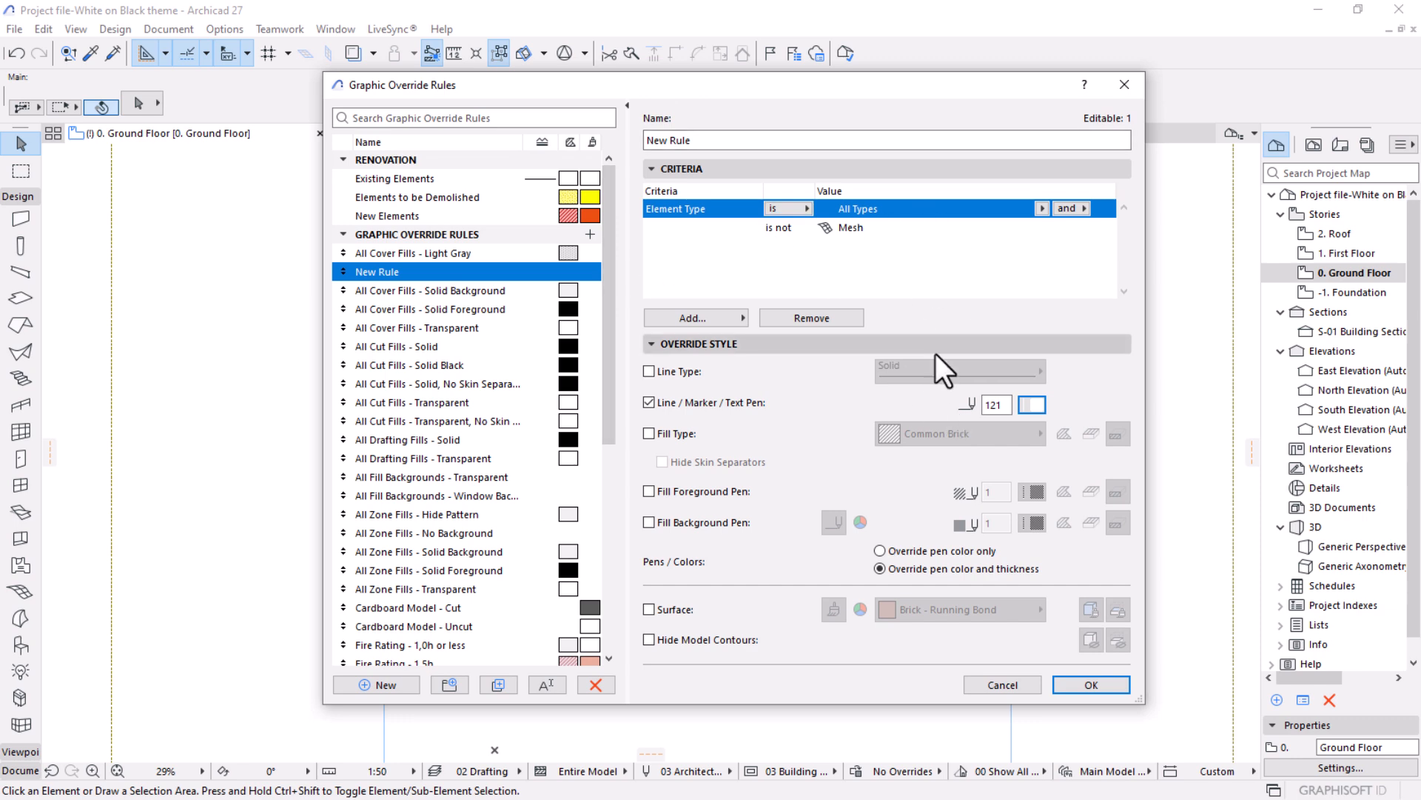
pyautogui.click(1088, 684)
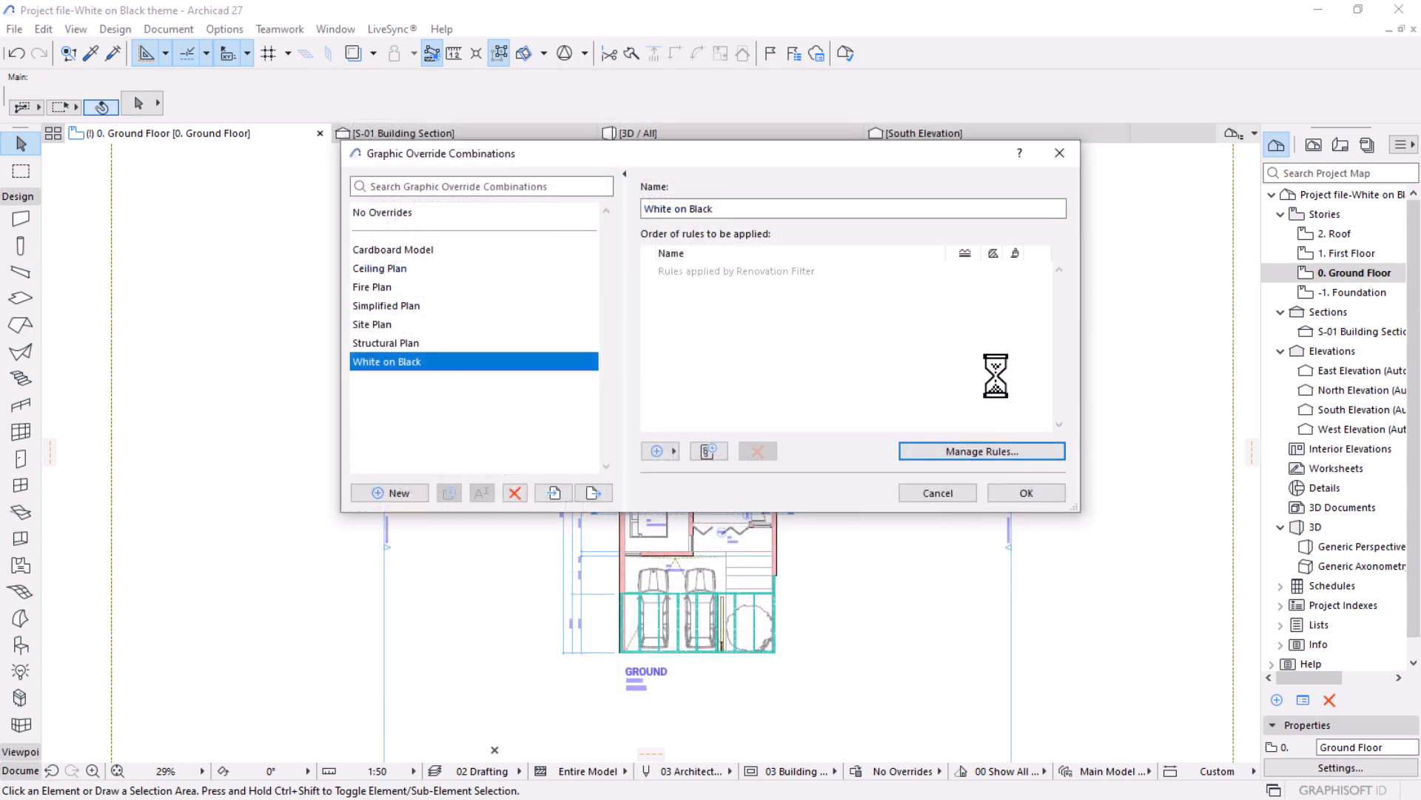
# Add the All White rule to the White on Black combination and apply the combination to the ground floor plan.
pyautogui.click(668, 453)
pyautogui.scroll(-3, 793, 386)
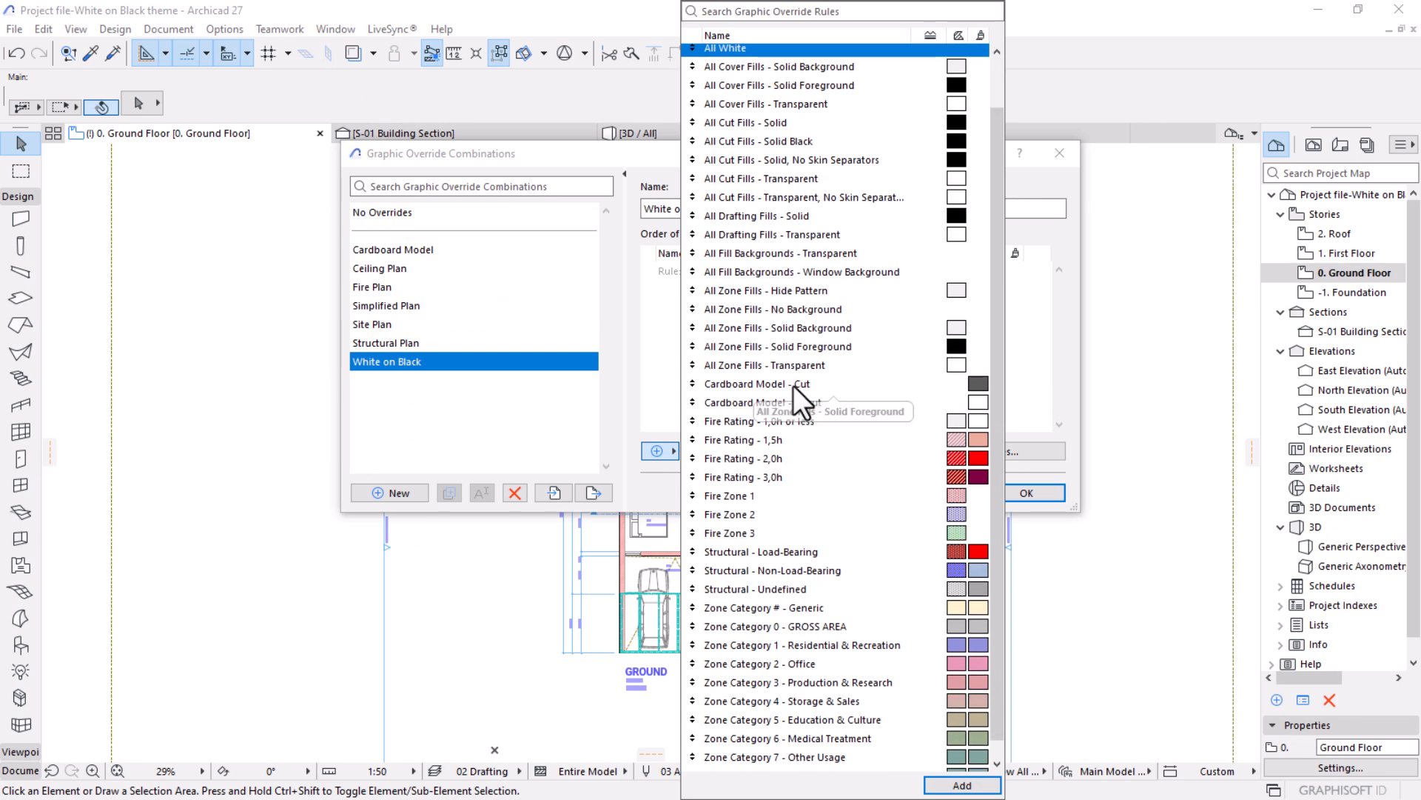
pyautogui.scroll(2, 793, 424)
pyautogui.scroll(1, 798, 415)
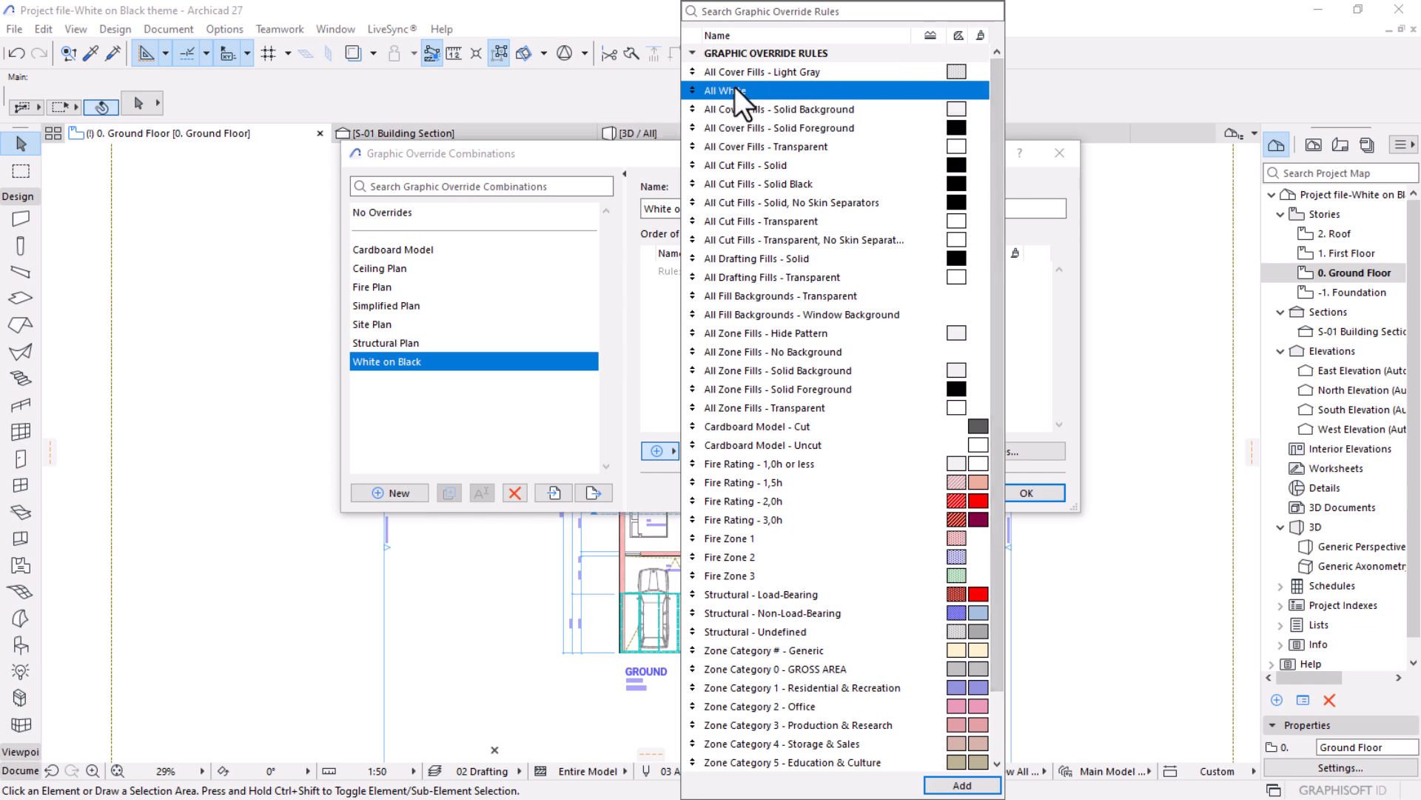
pyautogui.click(962, 785)
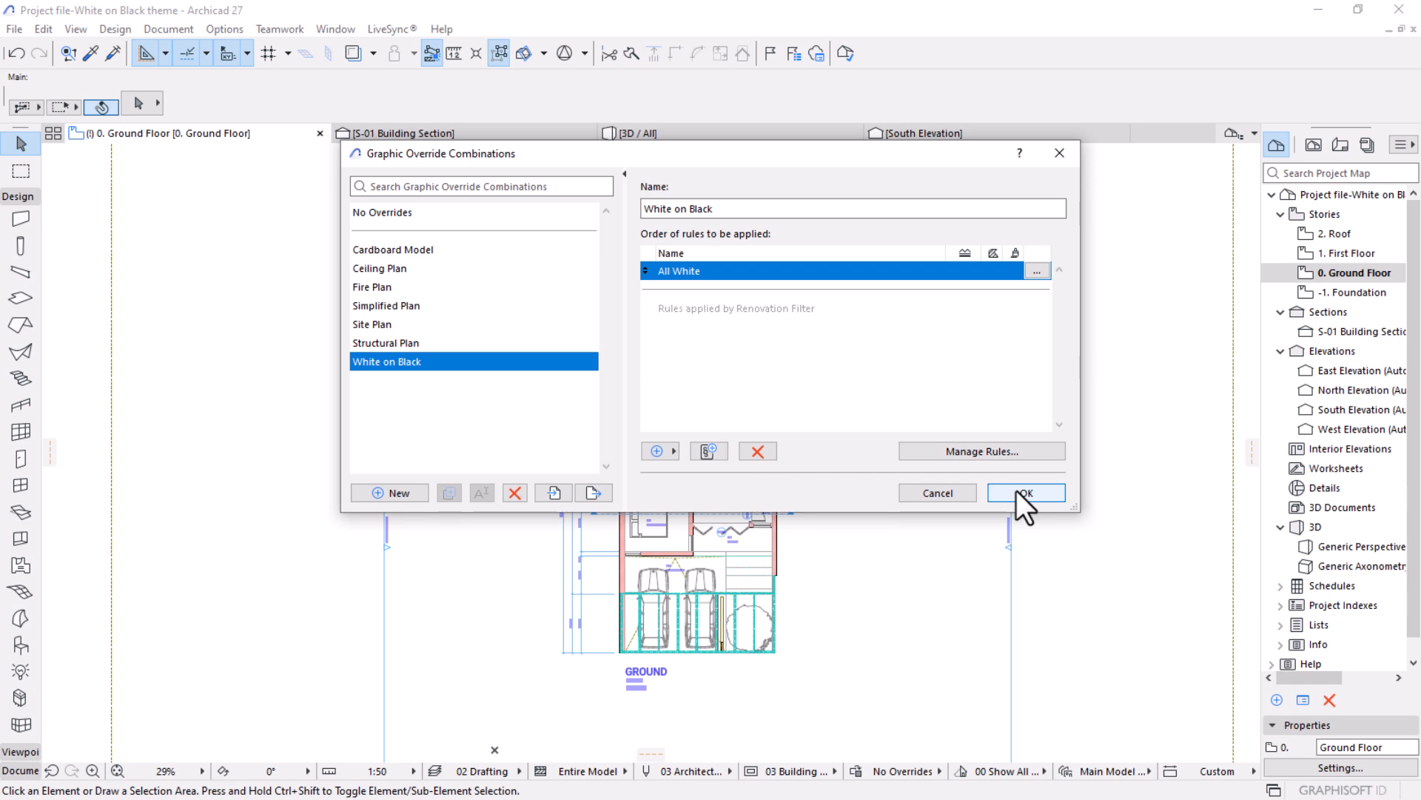
pyautogui.click(1022, 492)
# Select the terrain mesh around the house and turn on its cover fills for the floor plan.
pyautogui.scroll(4, 715, 512)
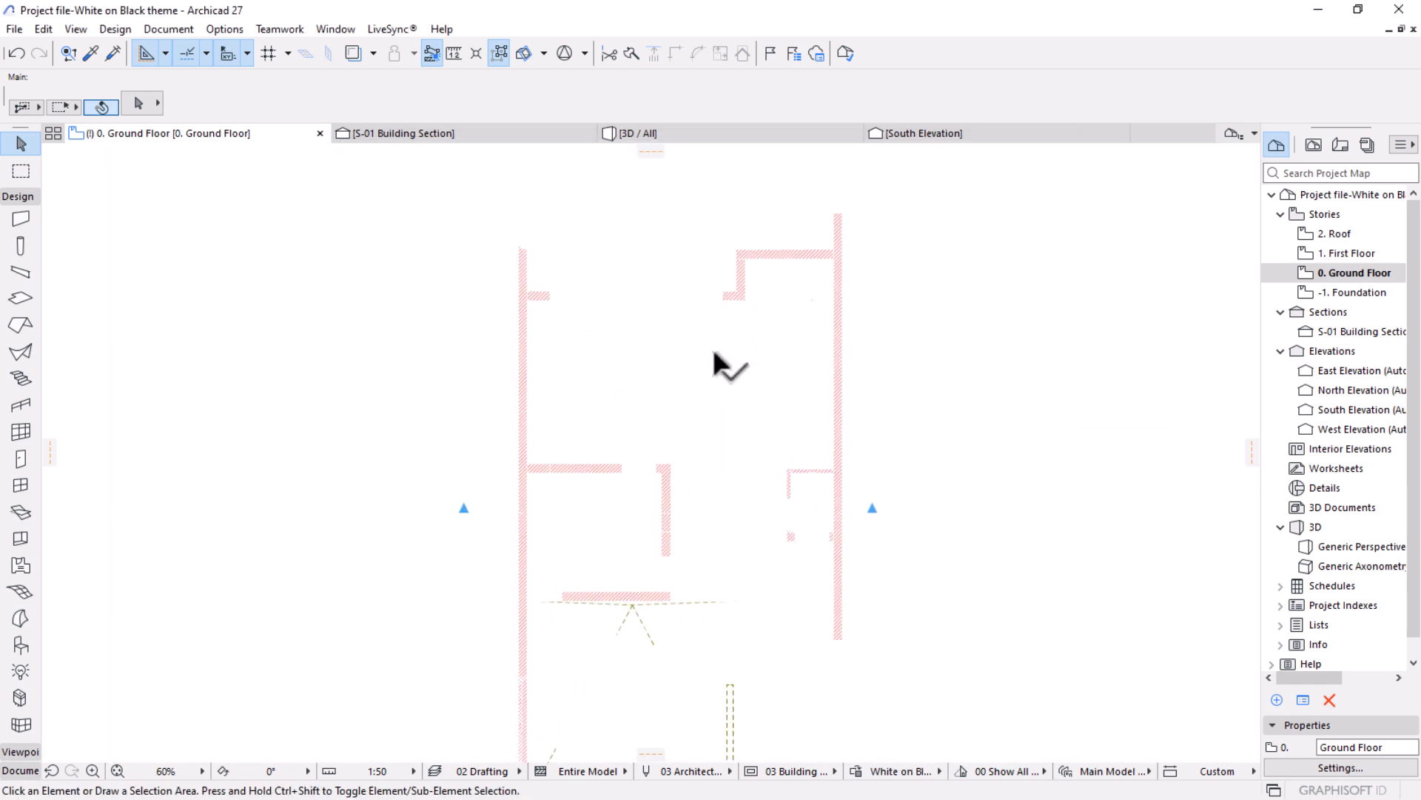
pyautogui.scroll(-8, 815, 304)
pyautogui.scroll(10, 821, 407)
pyautogui.scroll(5, 790, 407)
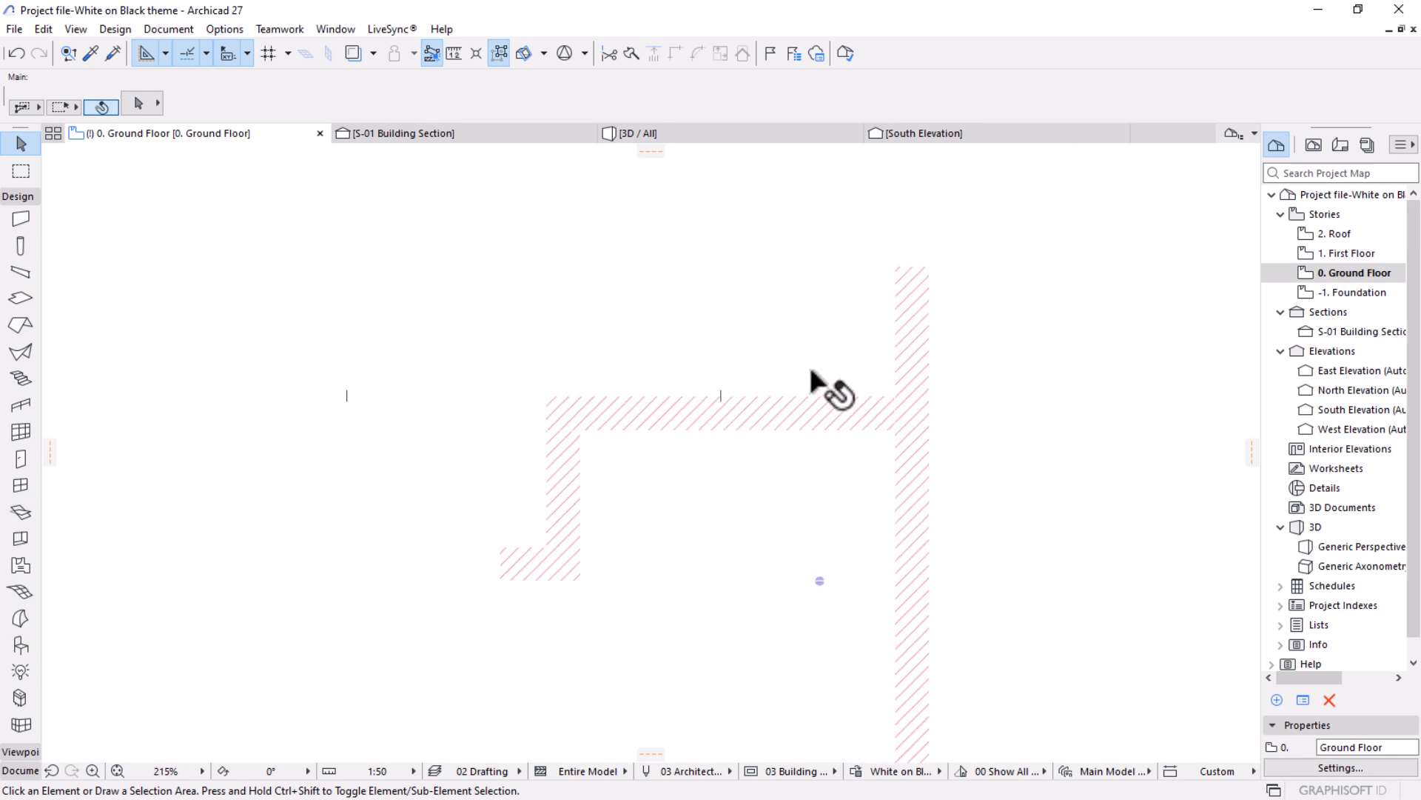
pyautogui.scroll(-10, 803, 381)
pyautogui.scroll(-5, 692, 342)
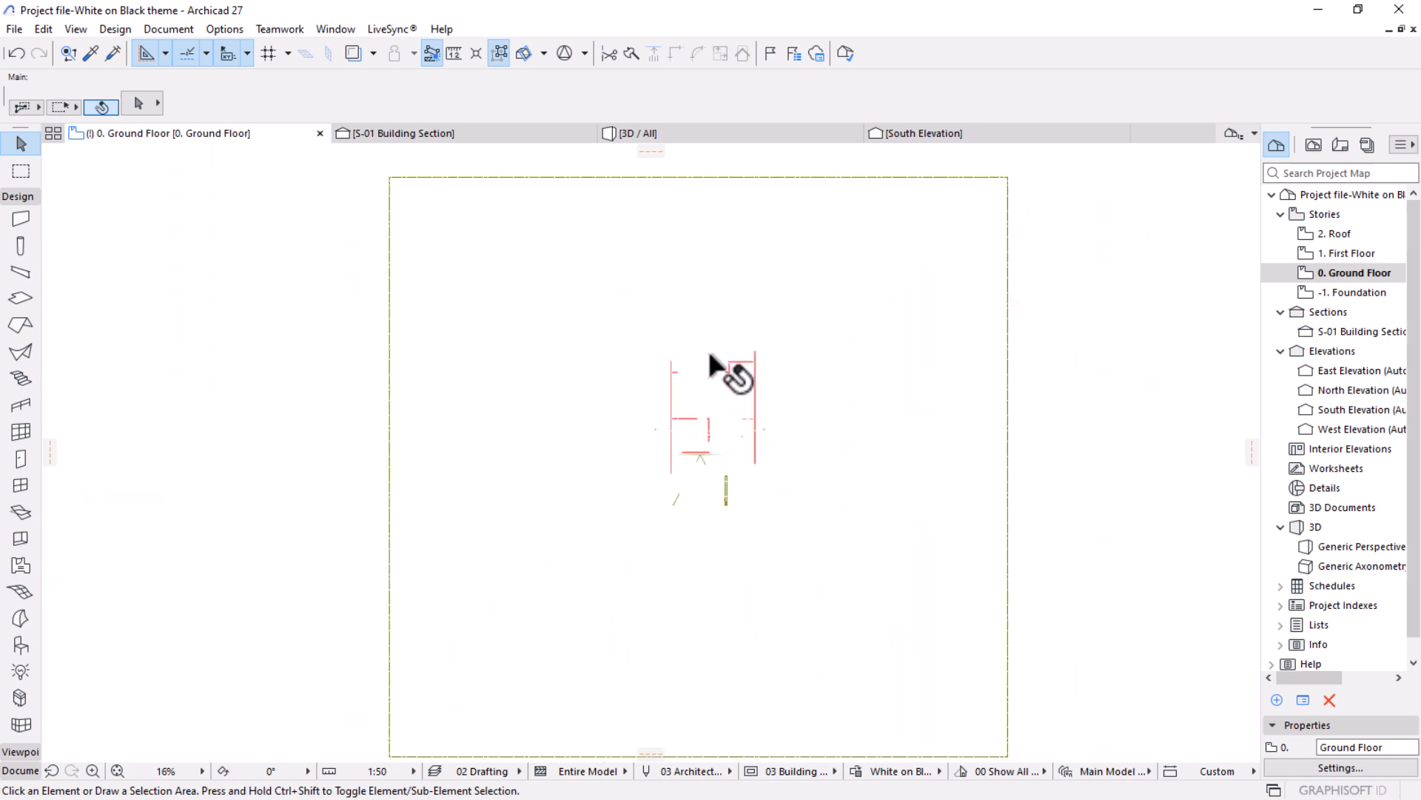
pyautogui.click(864, 250)
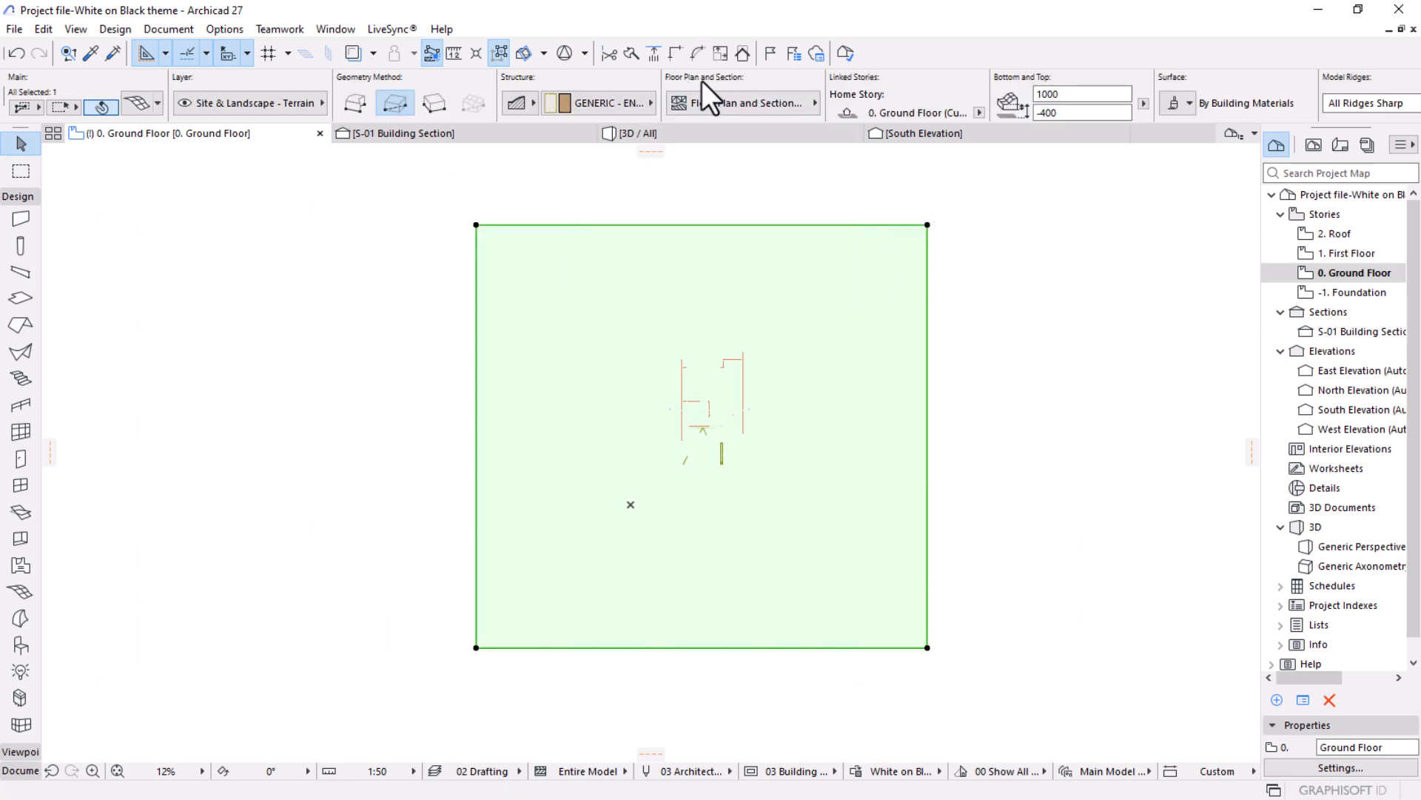
pyautogui.click(753, 101)
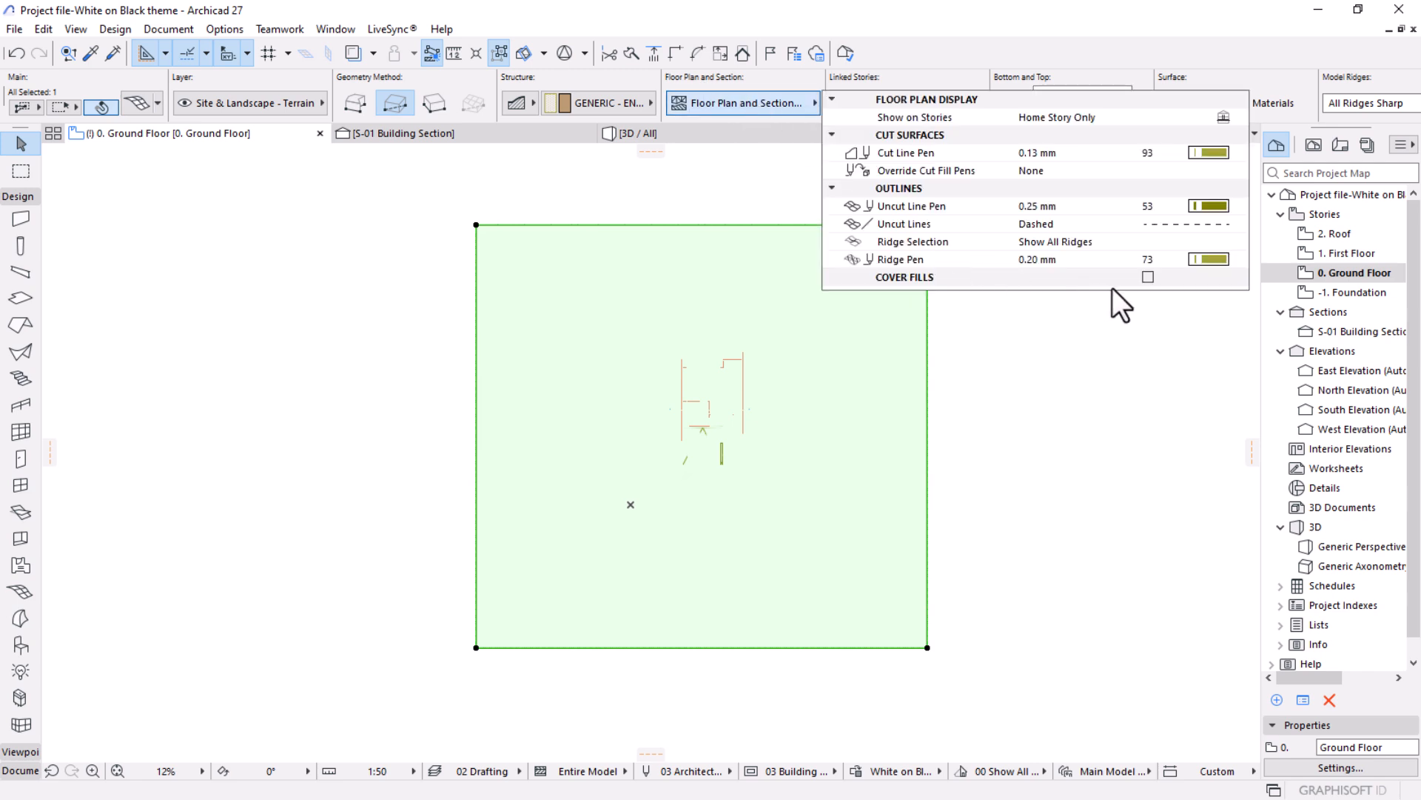
pyautogui.click(1150, 277)
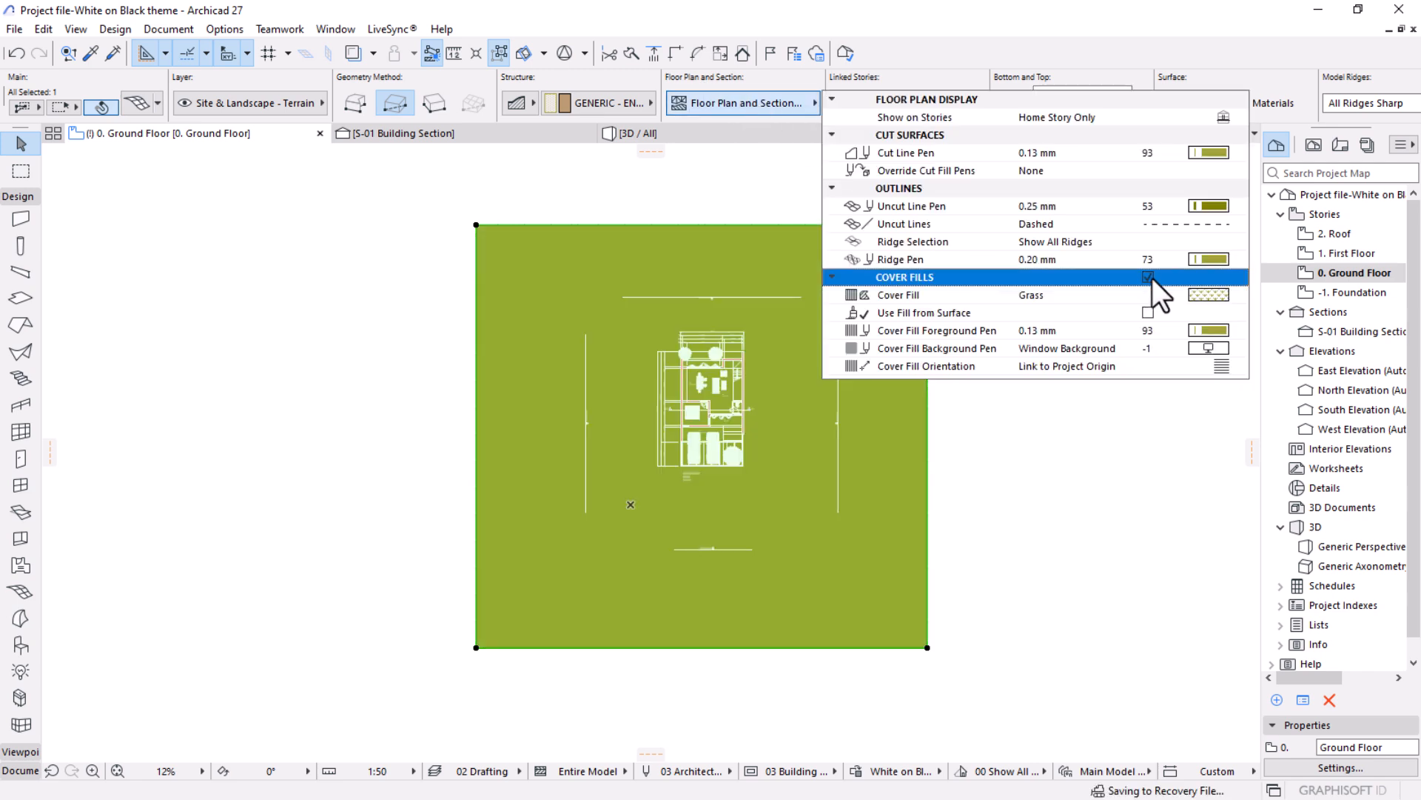
# Set the mesh's cover fill to Foreground with the black foreground pen 1.
pyautogui.click(1210, 294)
pyautogui.click(960, 260)
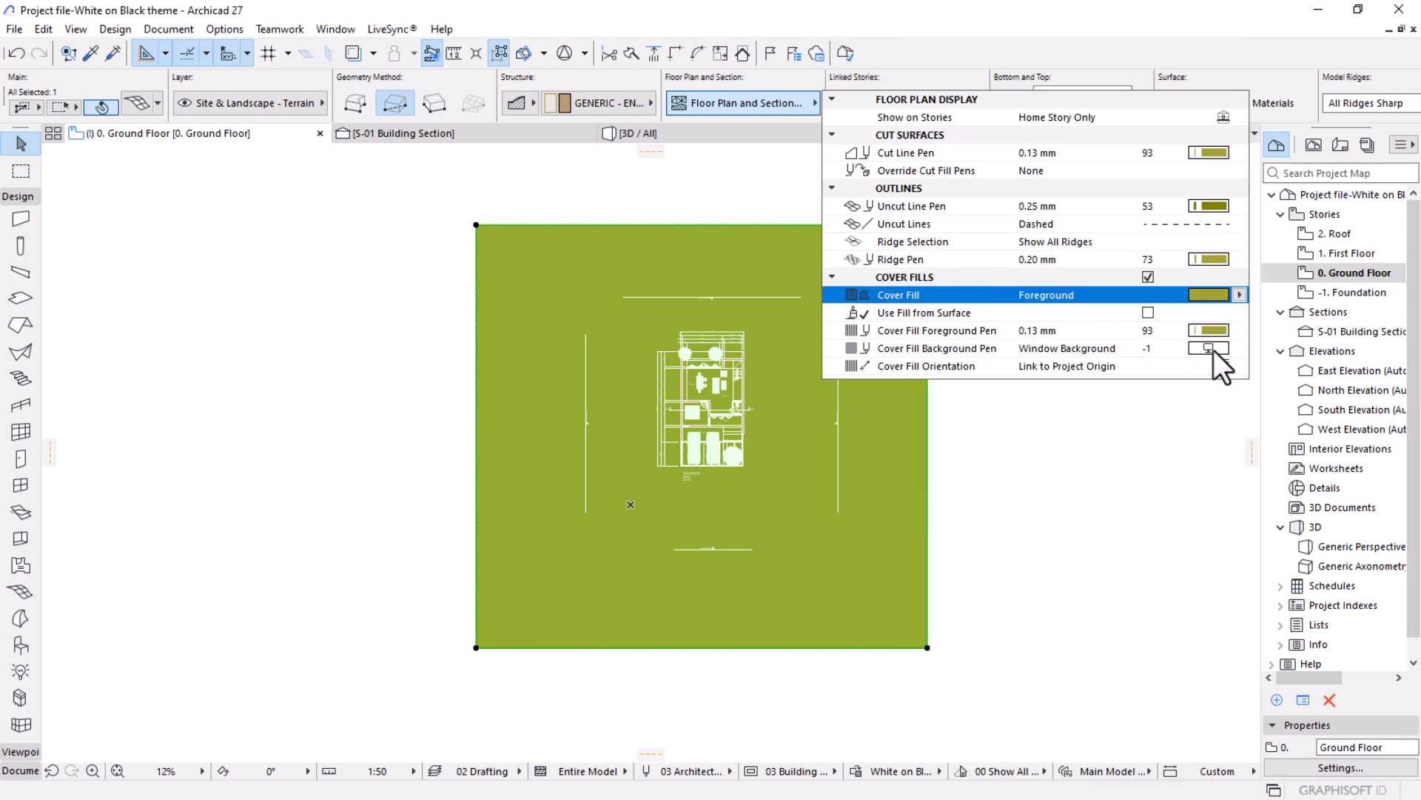
pyautogui.click(1215, 329)
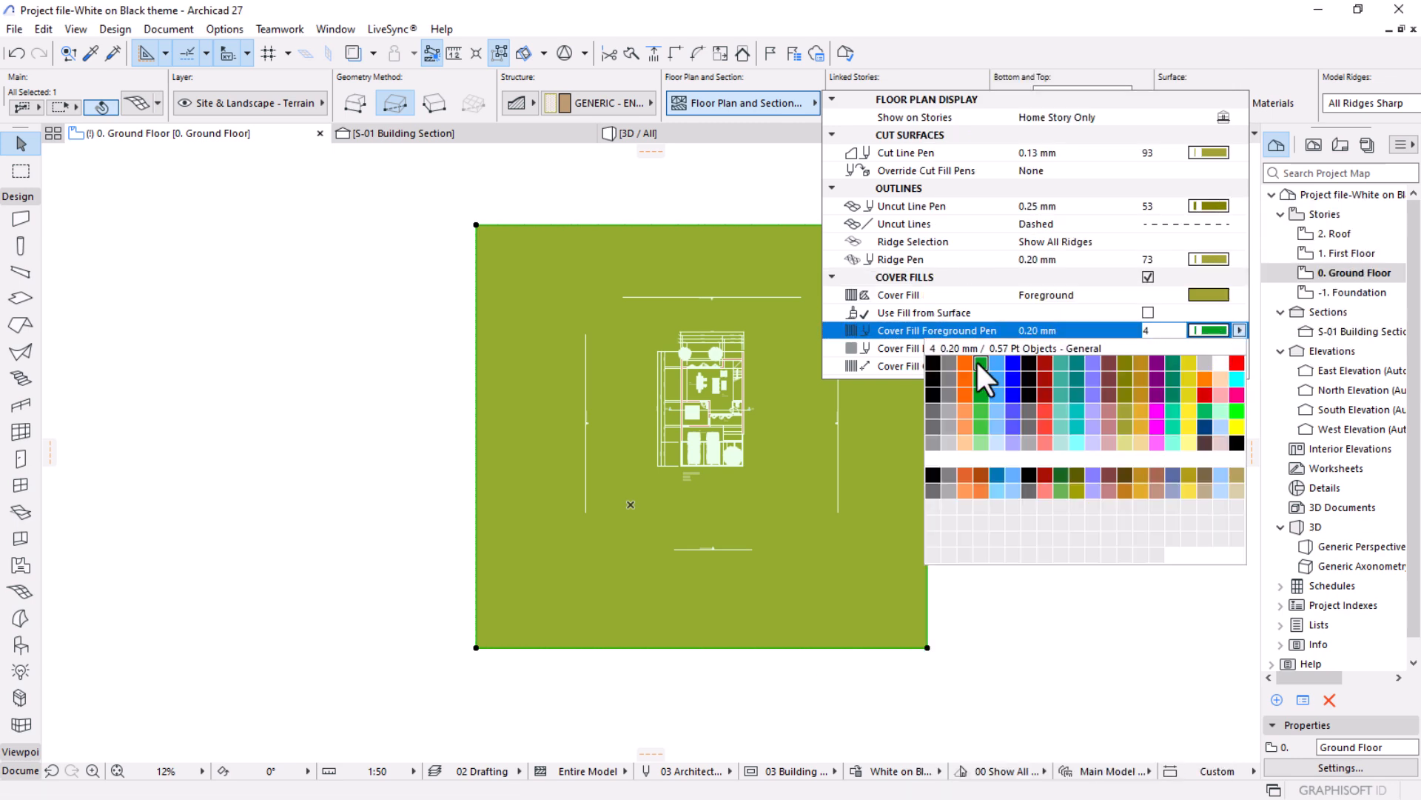
pyautogui.click(931, 359)
pyautogui.click(1106, 569)
# Examine how walls, furniture, vehicles and labels display against the black terrain on the ground floor plan, and deselect the mesh.
pyautogui.scroll(6, 701, 424)
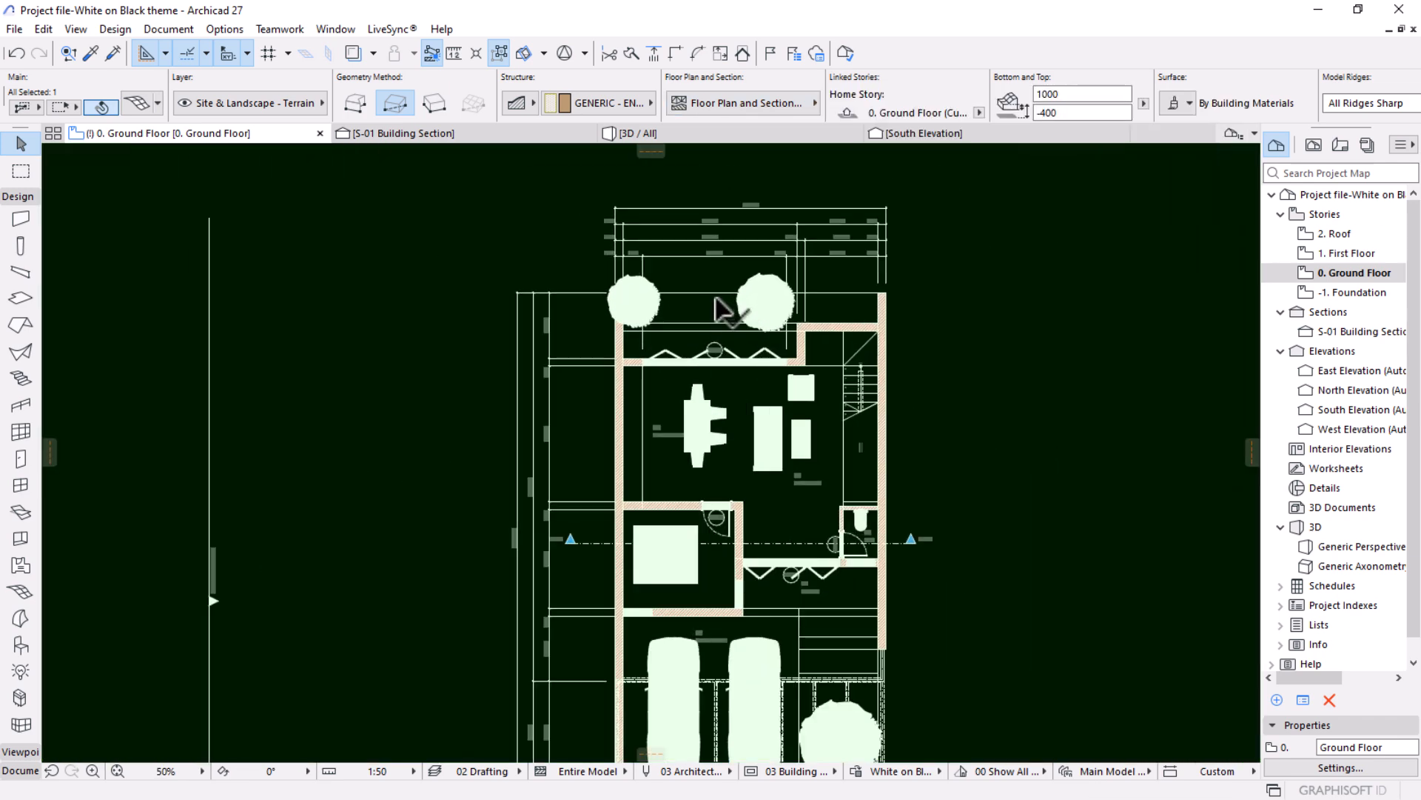
pyautogui.scroll(3, 724, 354)
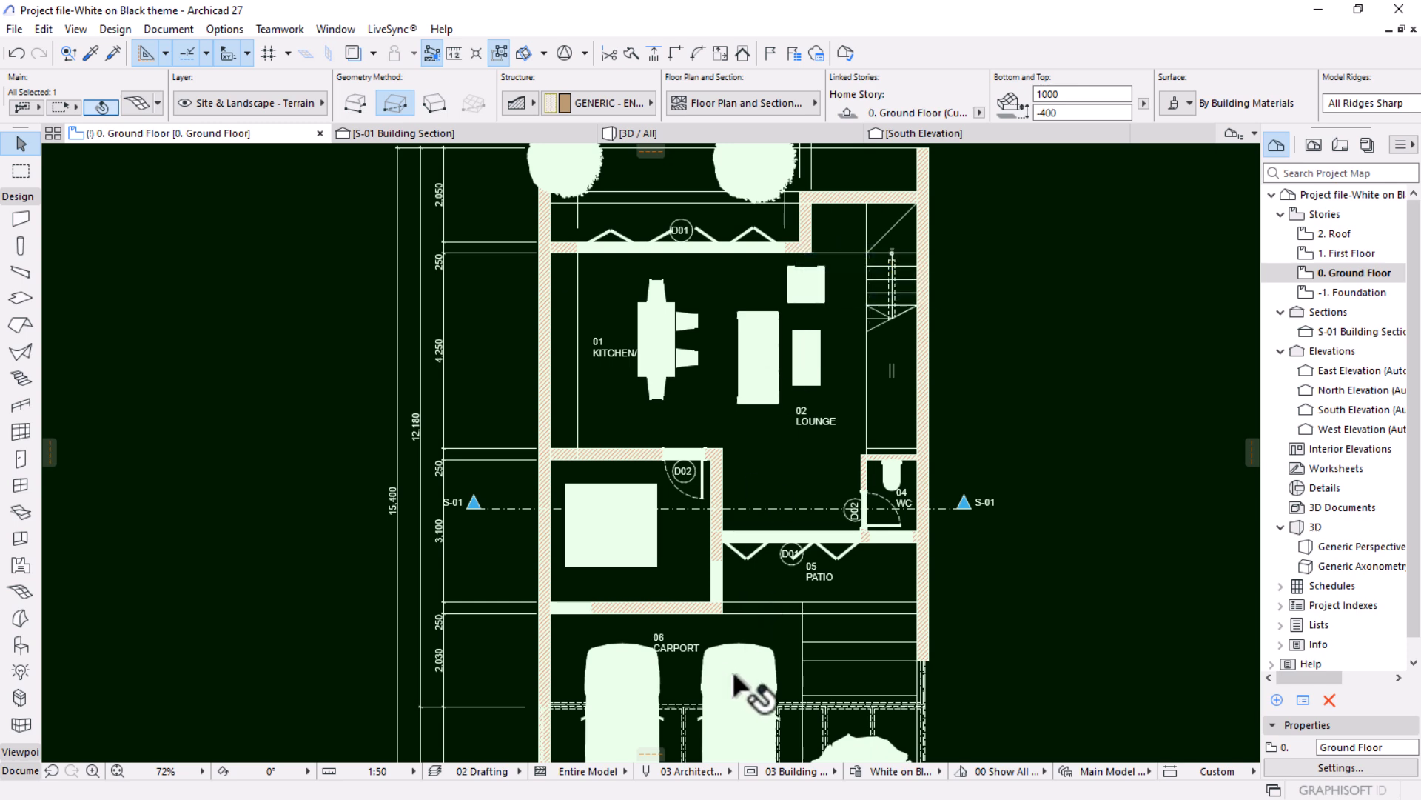
pyautogui.scroll(4, 711, 481)
pyautogui.scroll(2, 723, 445)
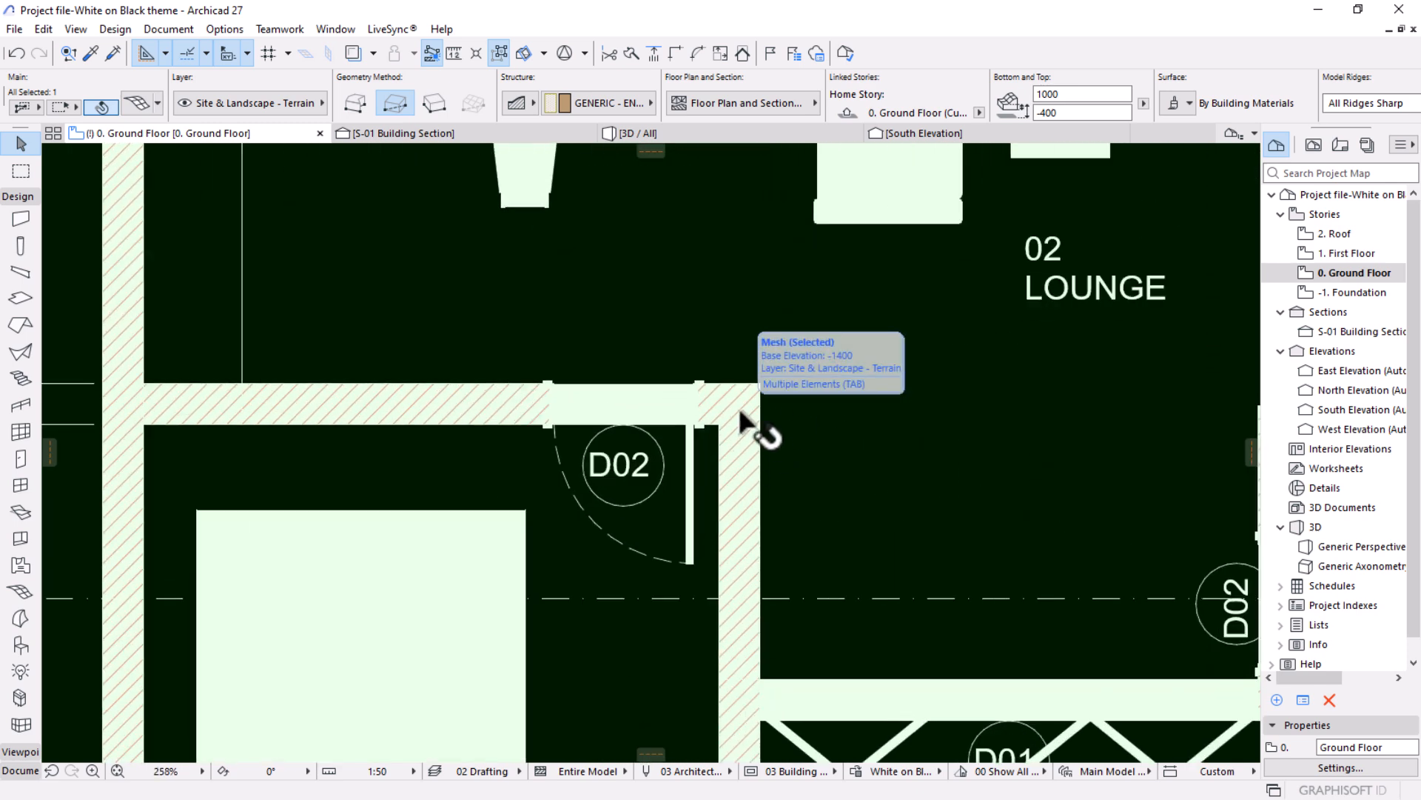
pyautogui.scroll(-3, 675, 422)
pyautogui.scroll(-2, 898, 499)
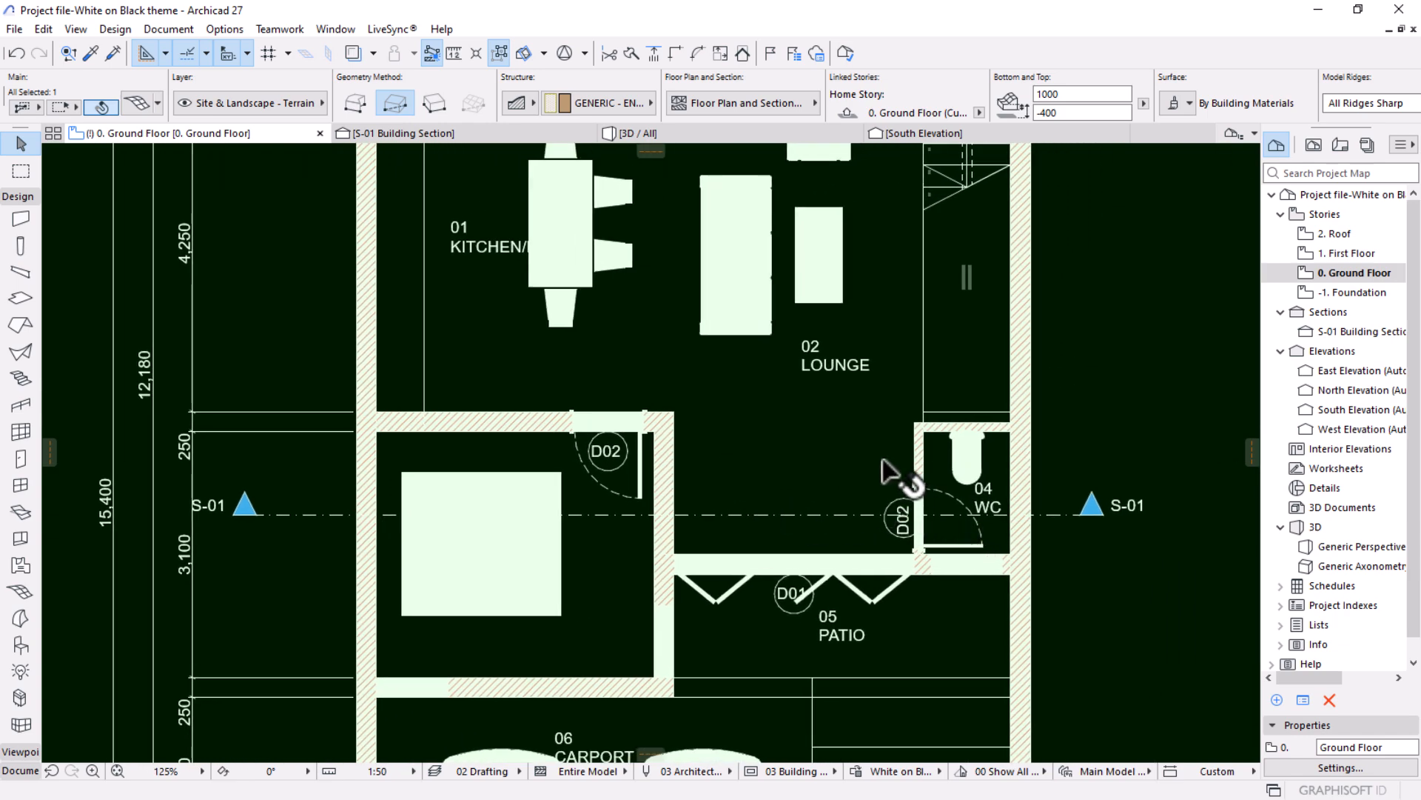
pyautogui.scroll(-1, 881, 461)
pyautogui.scroll(4, 540, 613)
pyautogui.scroll(-4, 604, 483)
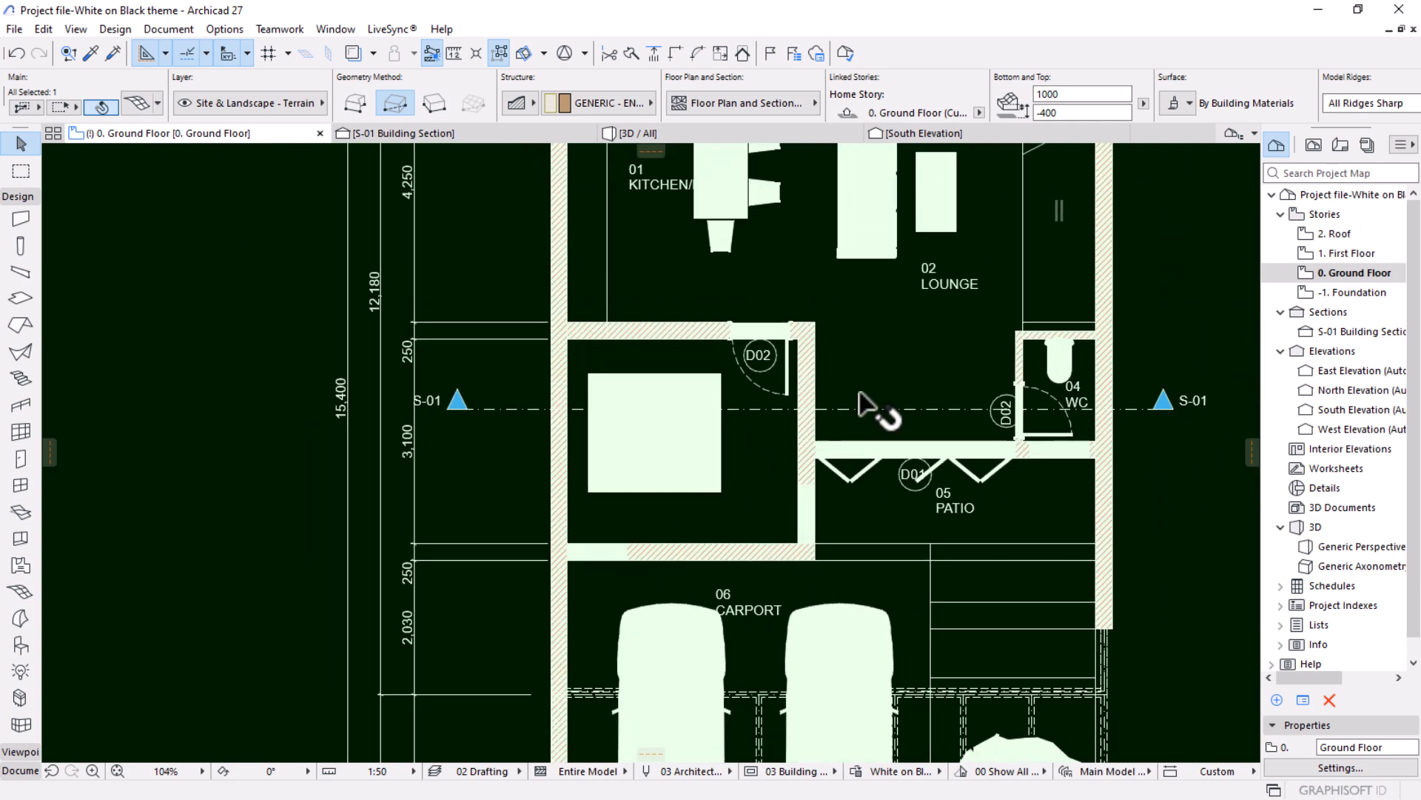
pyautogui.scroll(-2, 814, 451)
pyautogui.scroll(-2, 740, 437)
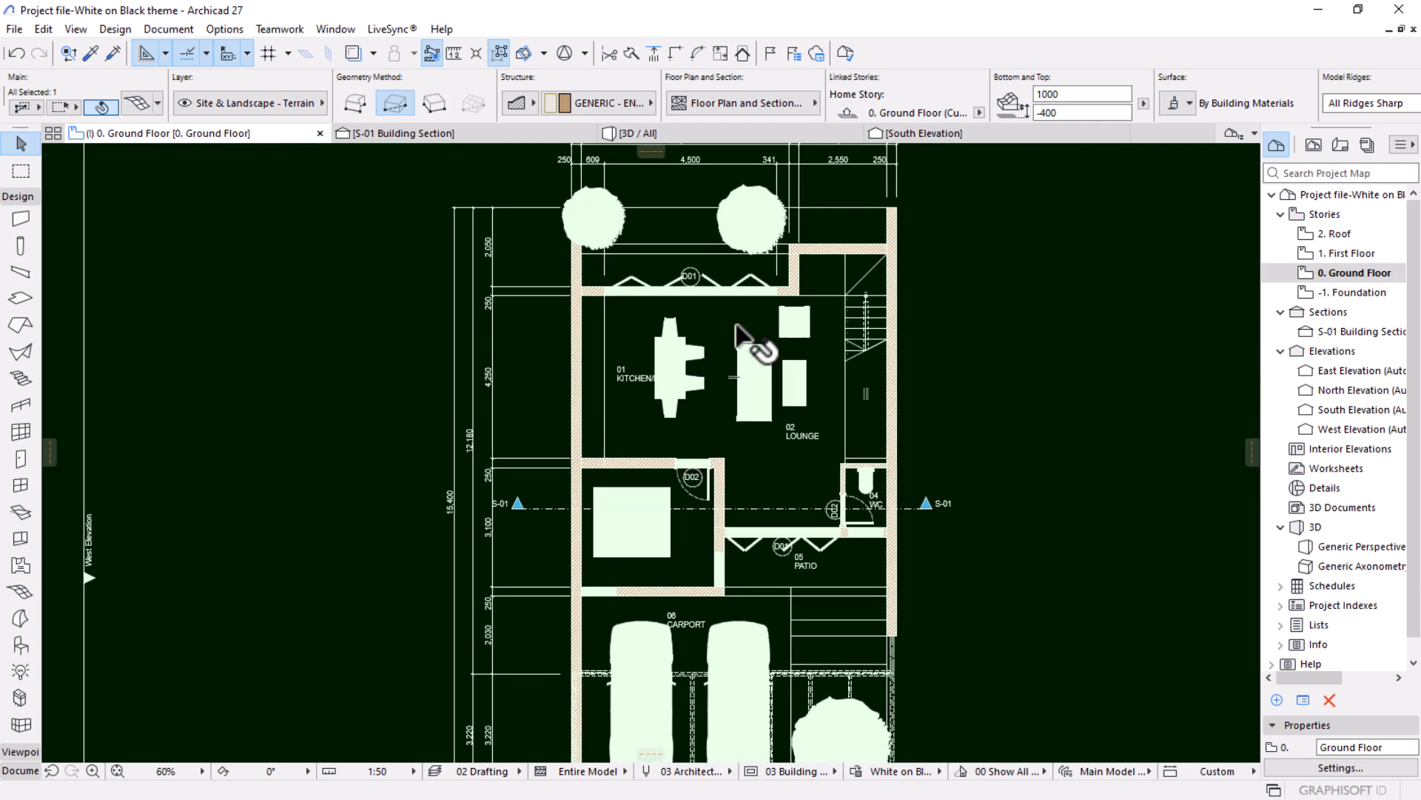
pyautogui.press('Escape')
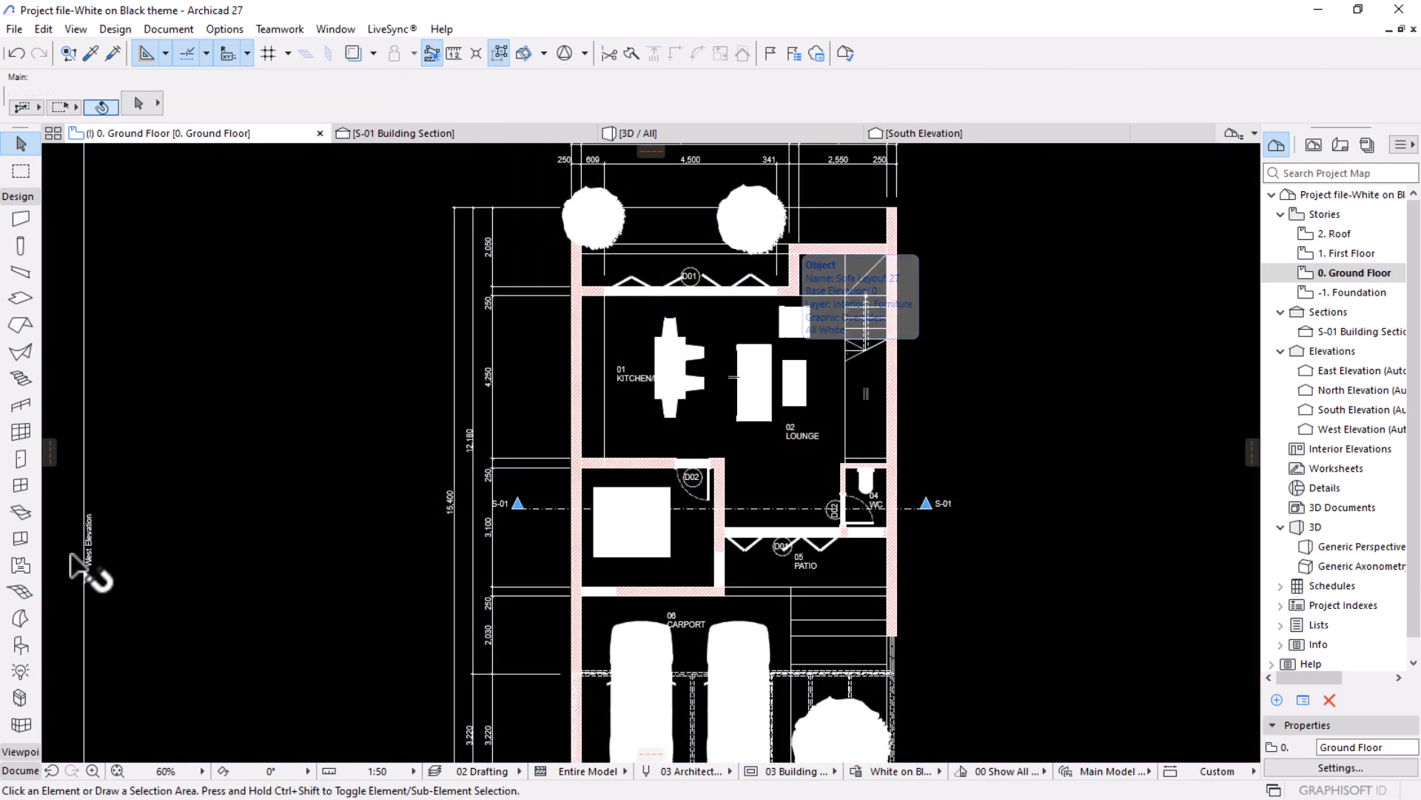
# Select all objects on the ground floor and open their Representation and Surfaces settings.
pyautogui.click(17, 645)
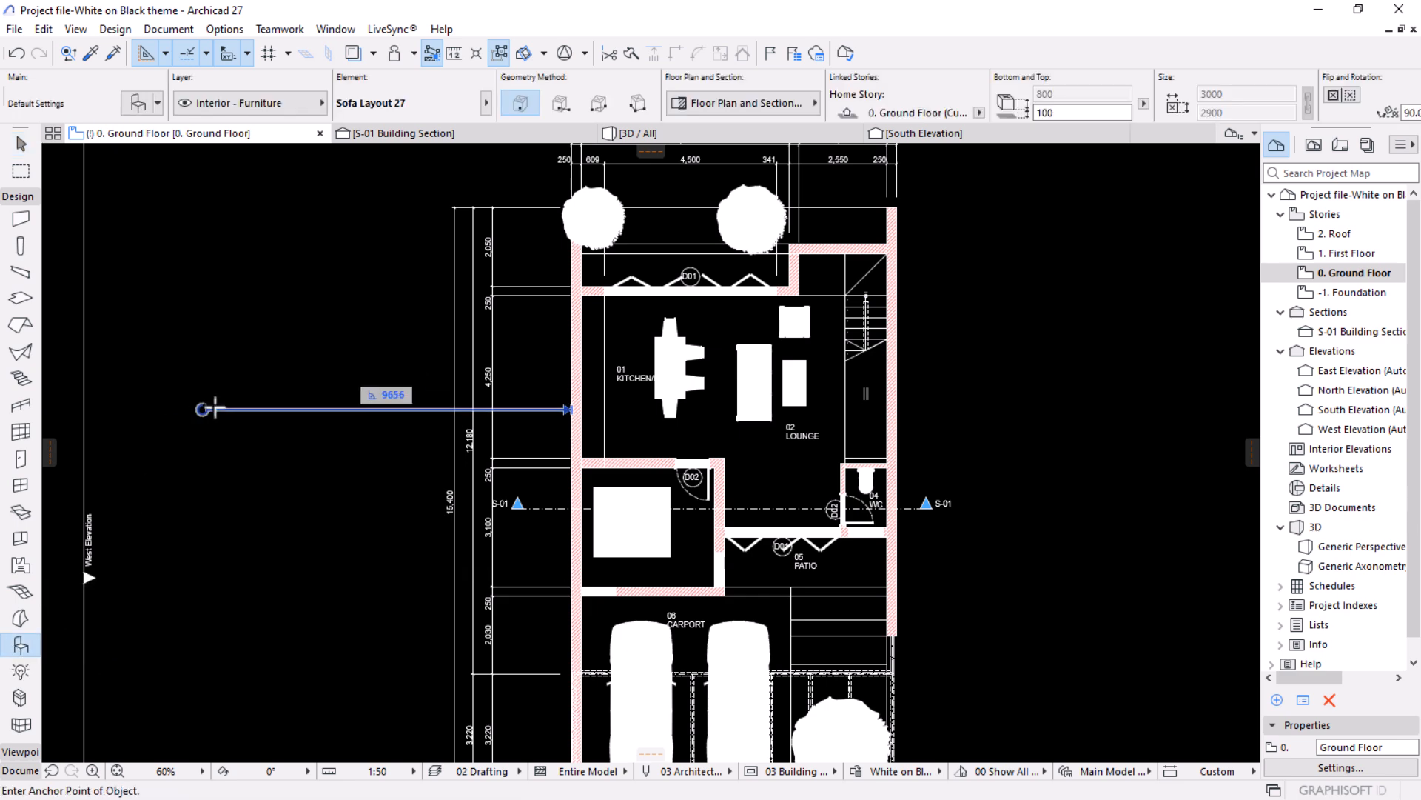
pyautogui.hotkey('ctrl', 'a')
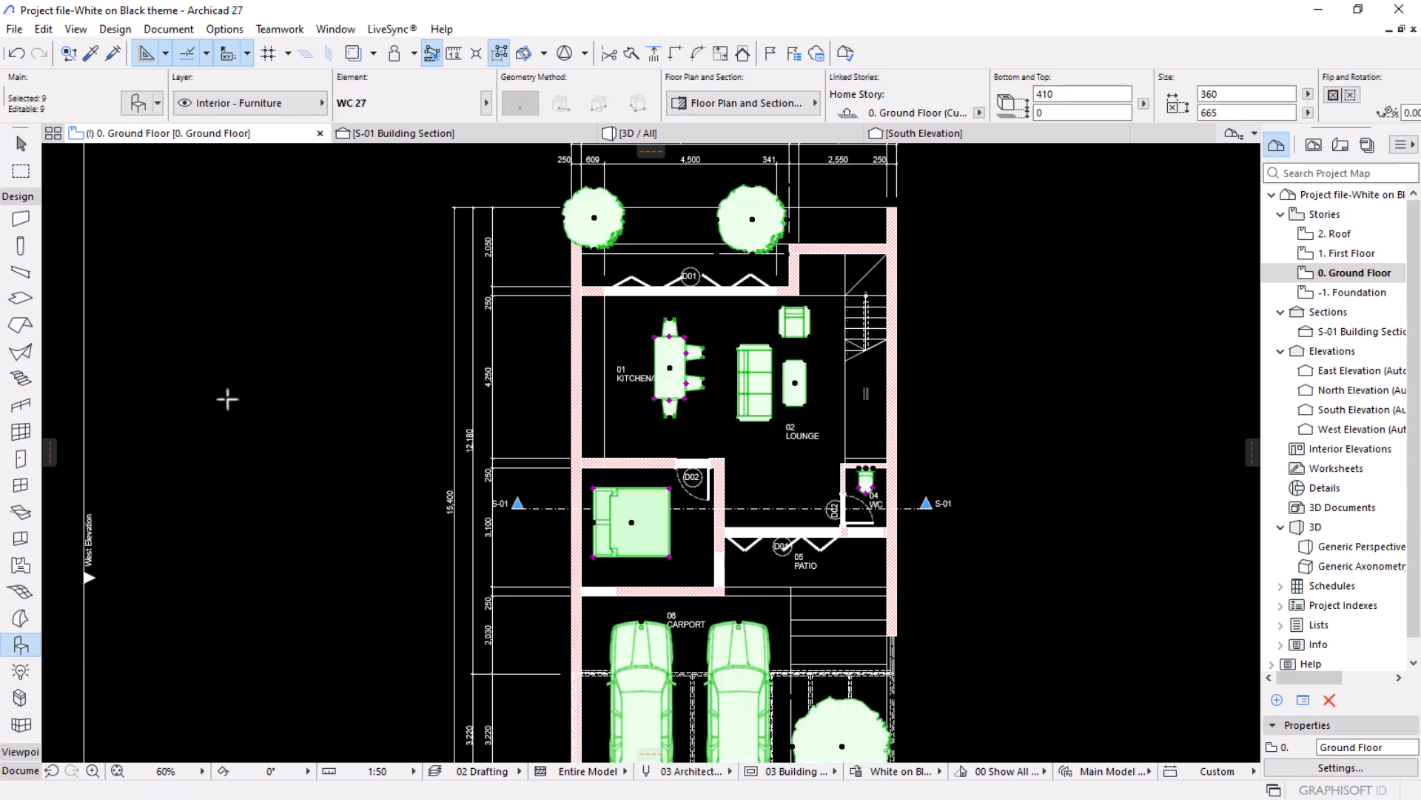
pyautogui.click(138, 103)
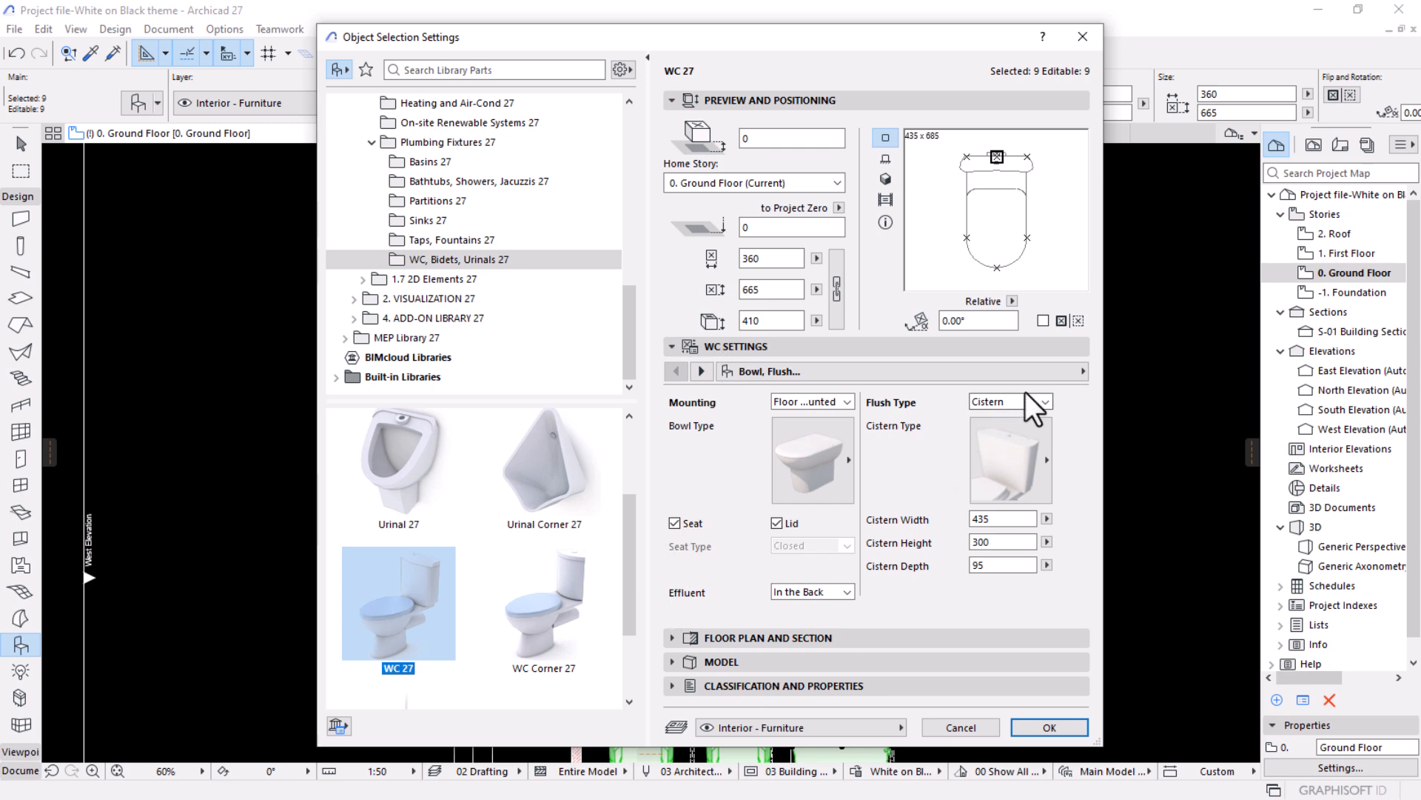
pyautogui.click(1082, 372)
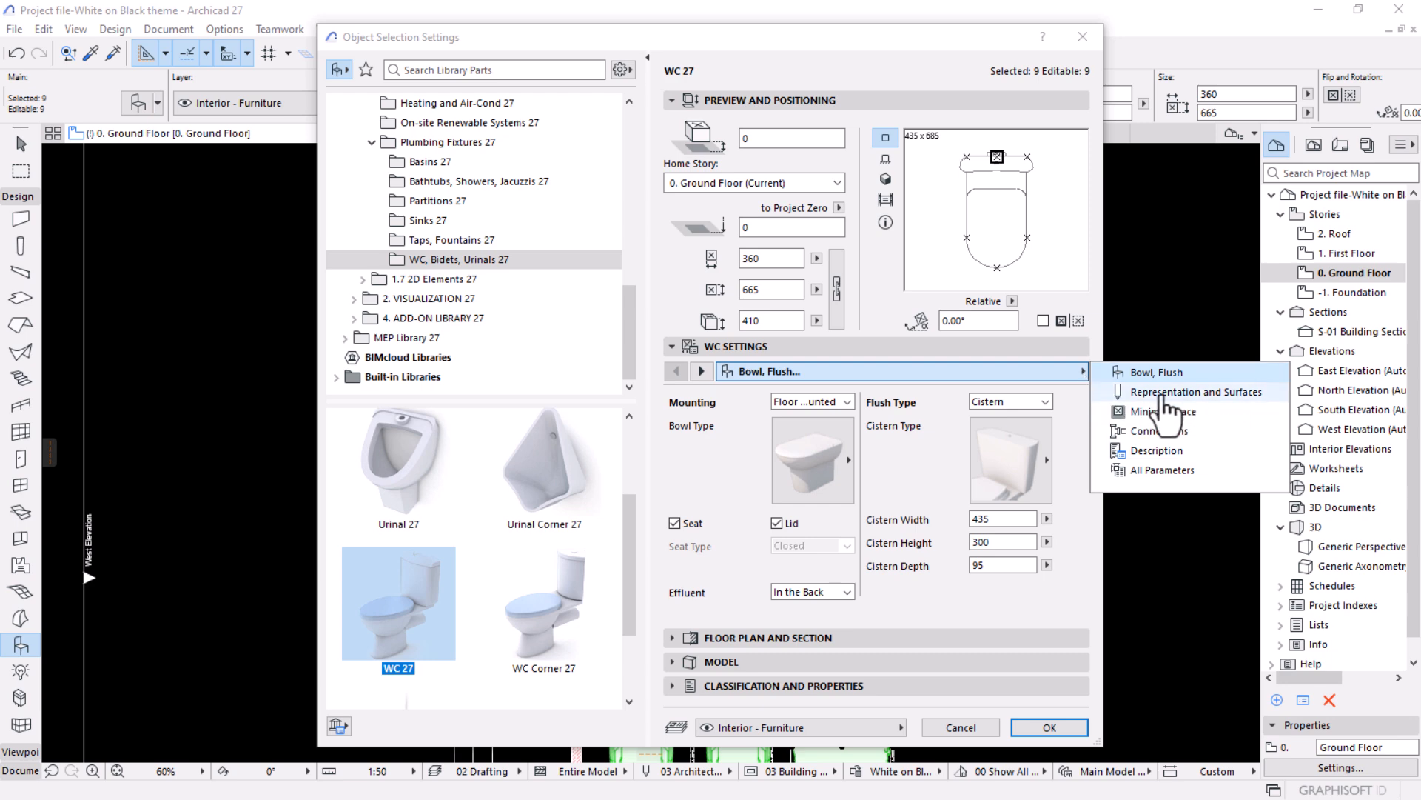
pyautogui.click(1164, 396)
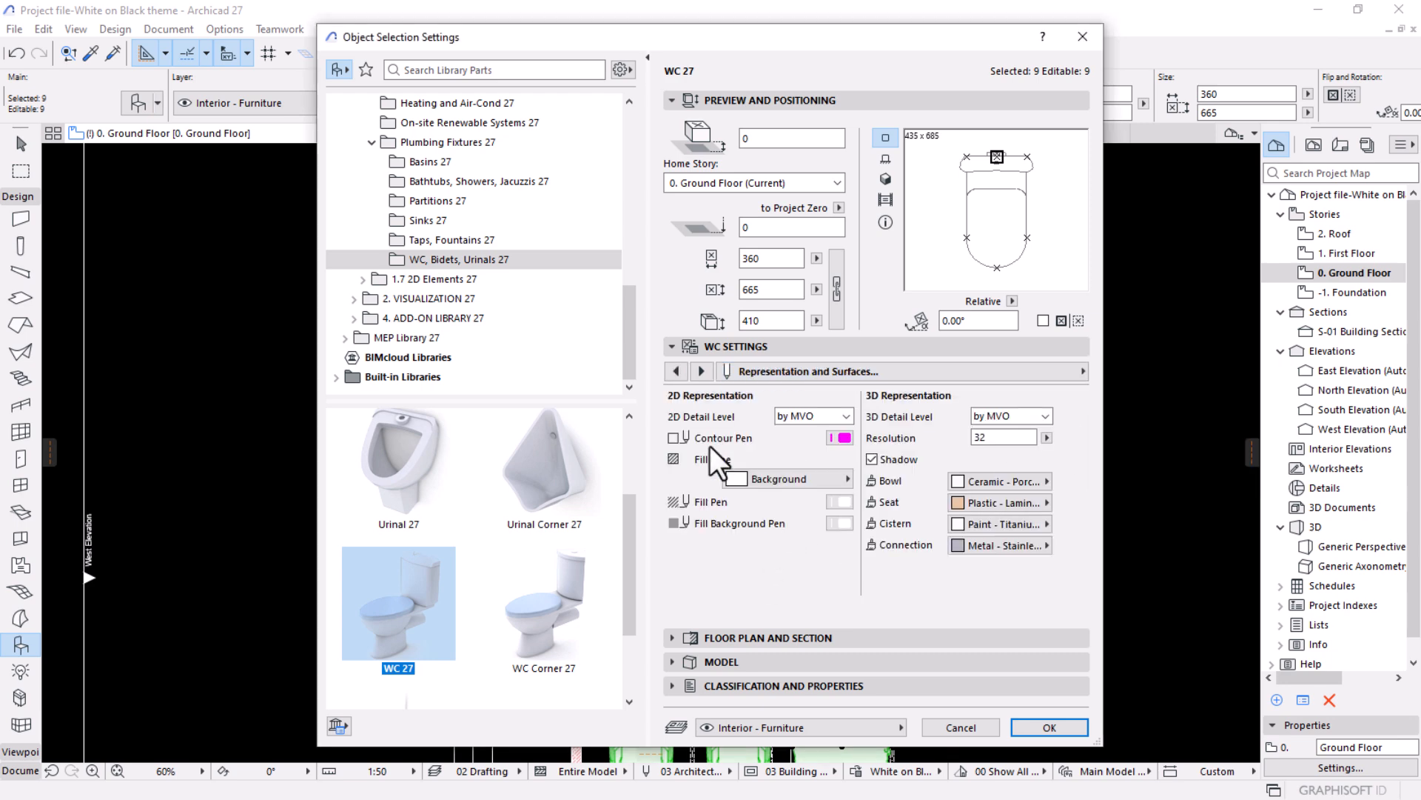
# Set the selected objects' 2D fill type to Air Space with a transparent fill background pen, apply it and deselect them.
pyautogui.click(784, 480)
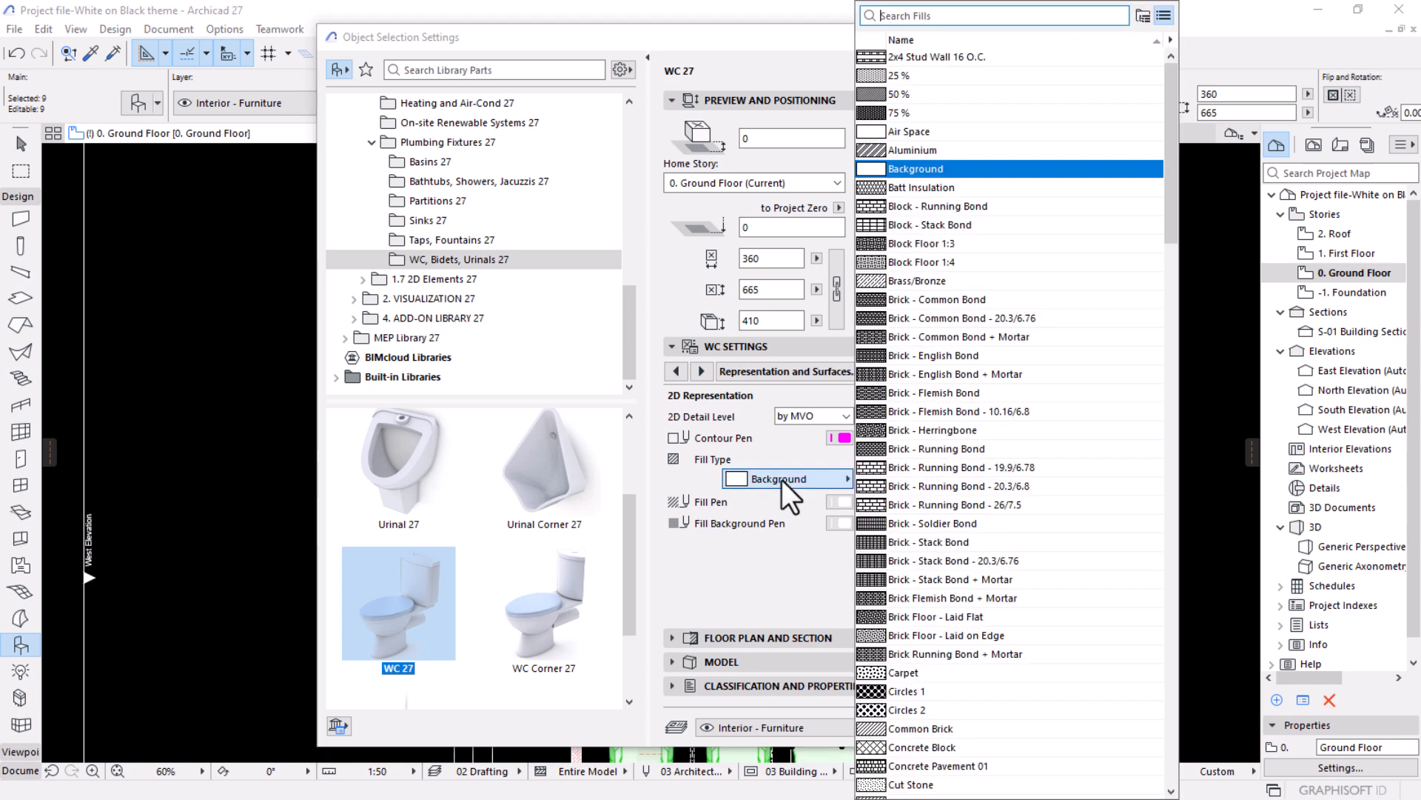
pyautogui.click(915, 131)
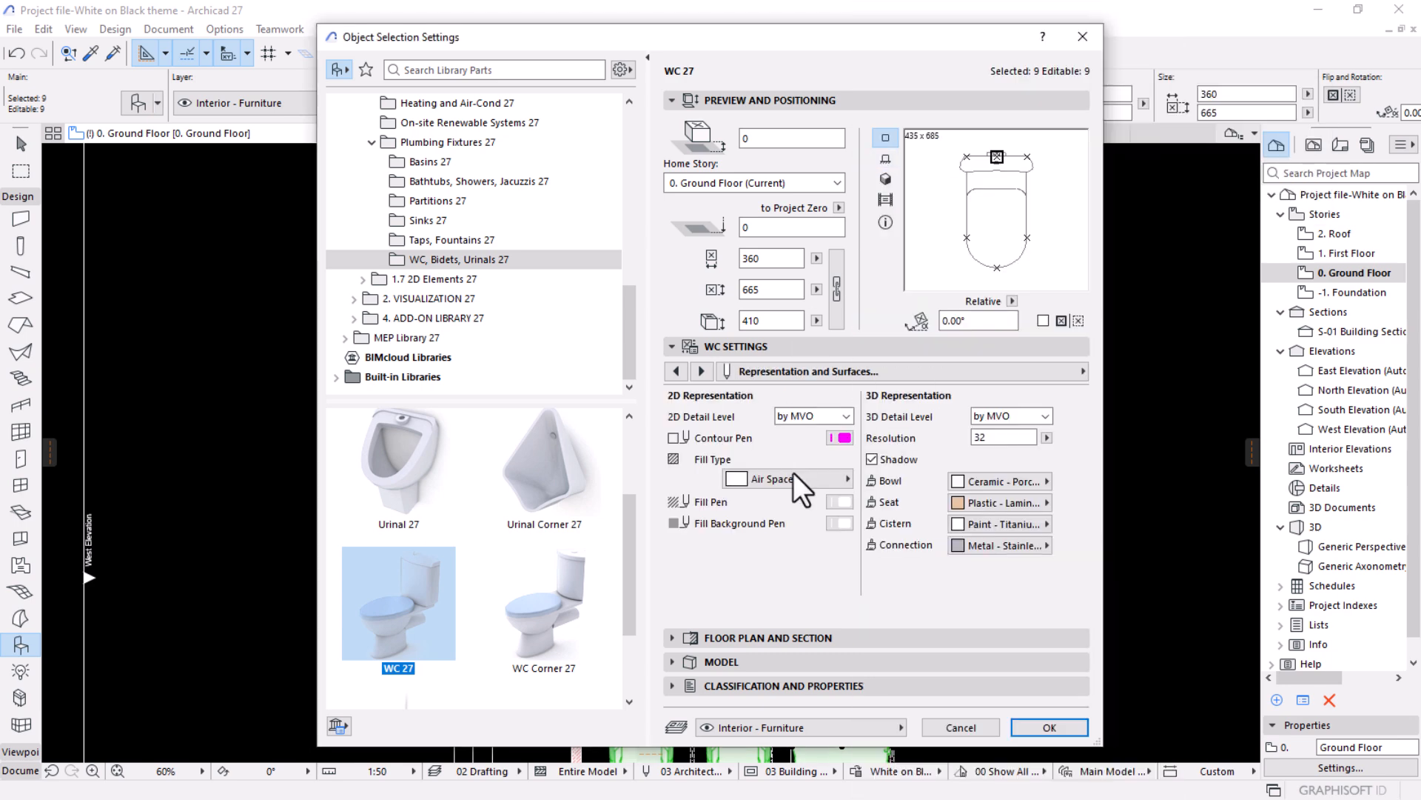
pyautogui.click(834, 523)
pyautogui.click(1102, 712)
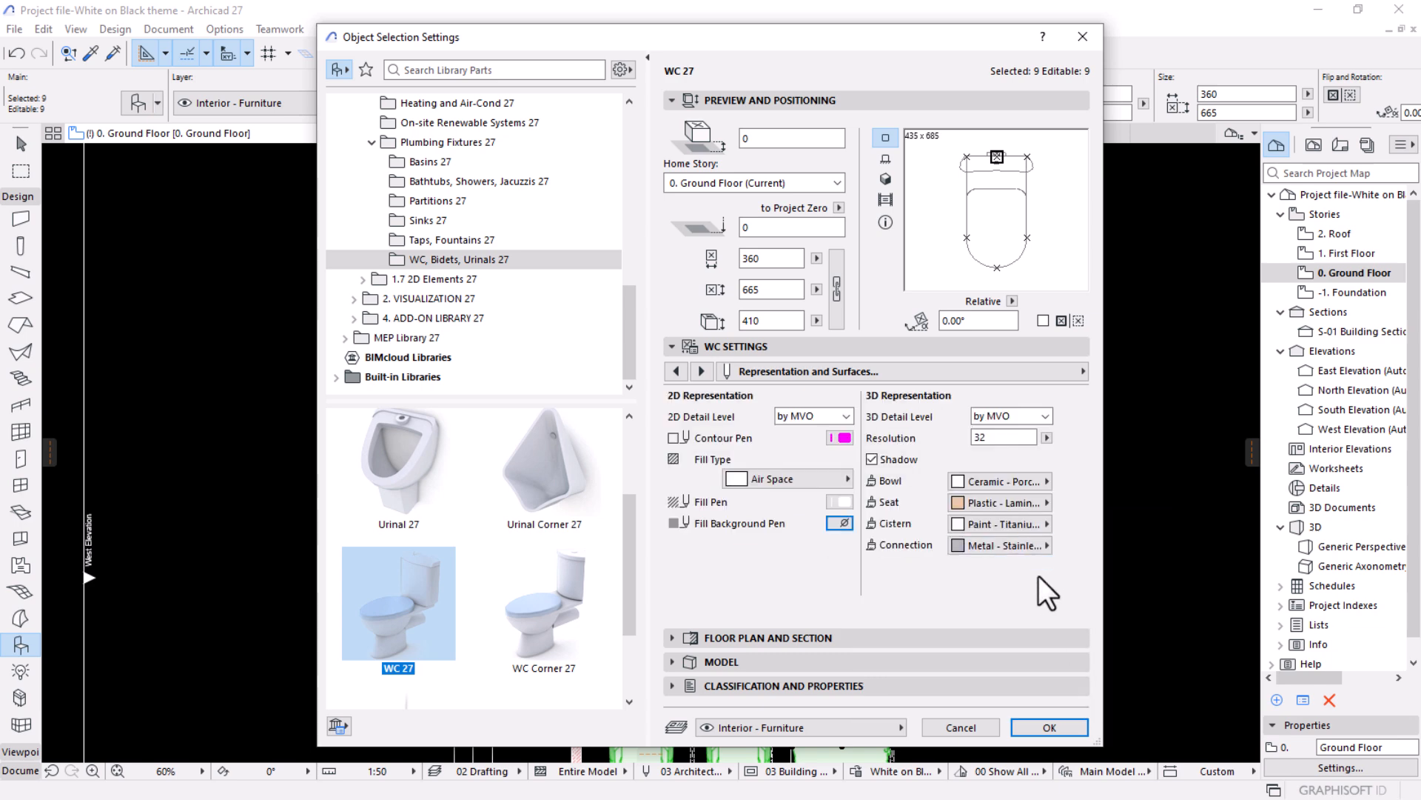
pyautogui.click(1049, 728)
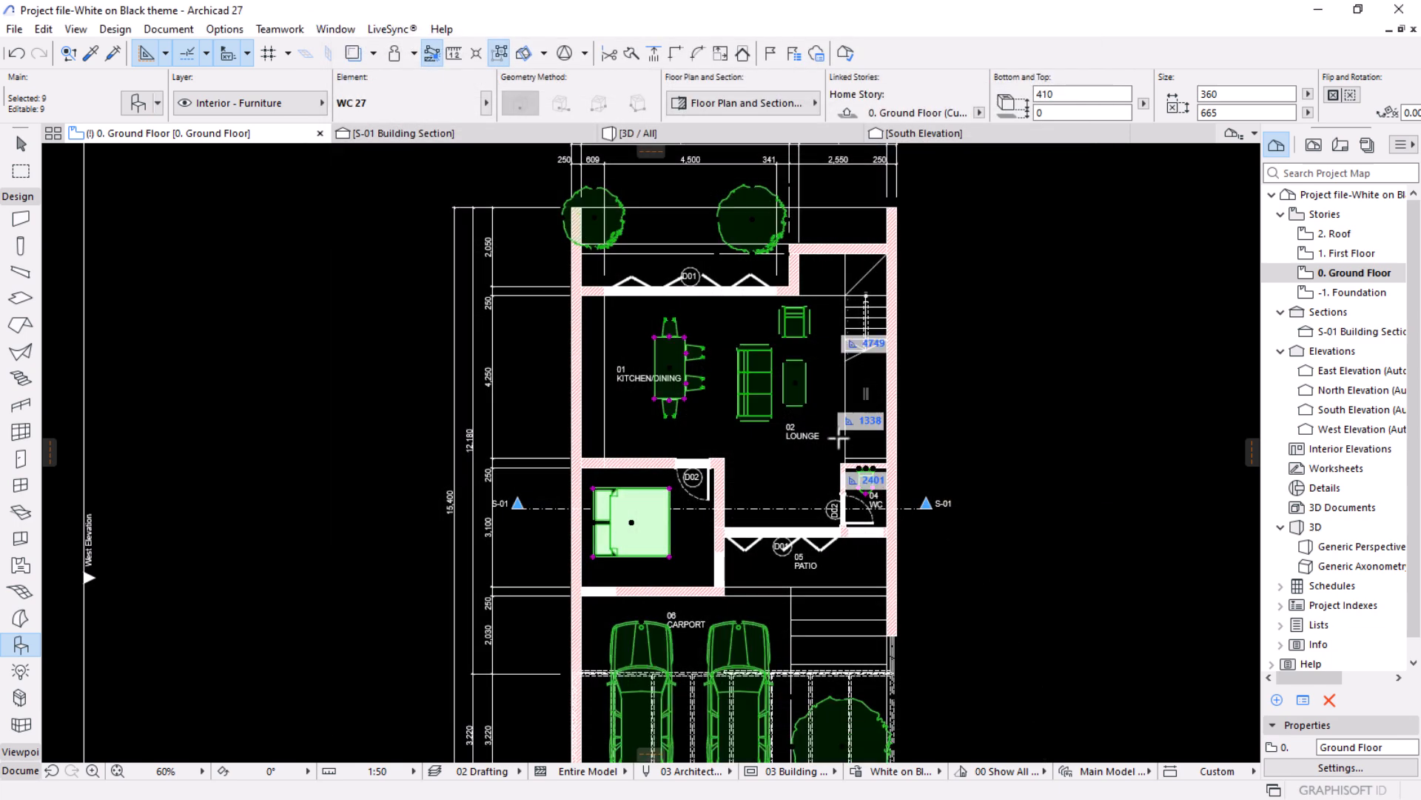
pyautogui.press('Escape')
pyautogui.scroll(-2, 820, 444)
pyautogui.moveTo(800, 473); pyautogui.dragTo(793, 425, button='middle')
pyautogui.scroll(3, 695, 407)
pyautogui.press('Escape')
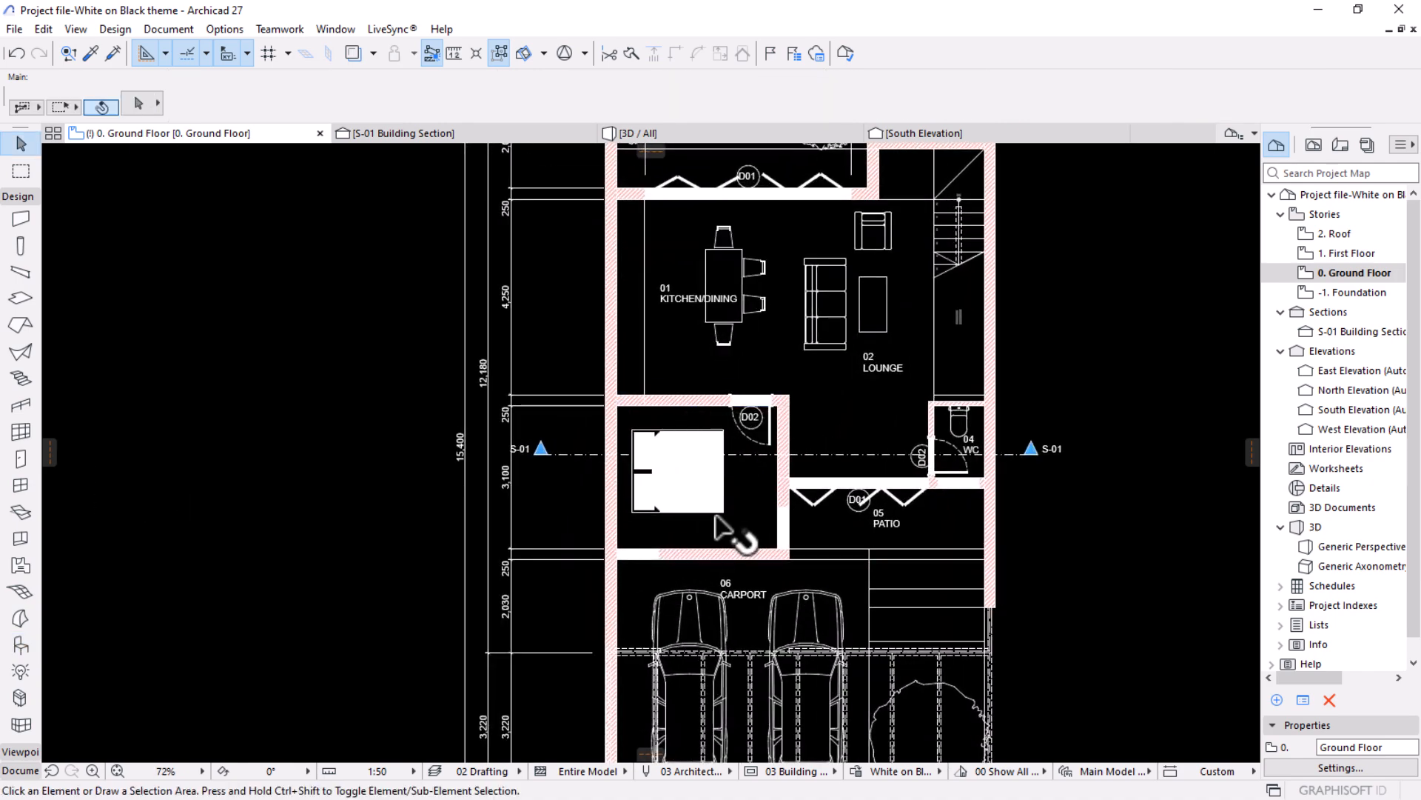
# Set the bedroom double bed's pillow fill background pen to Transparent in its 2D representation settings.
pyautogui.click(715, 518)
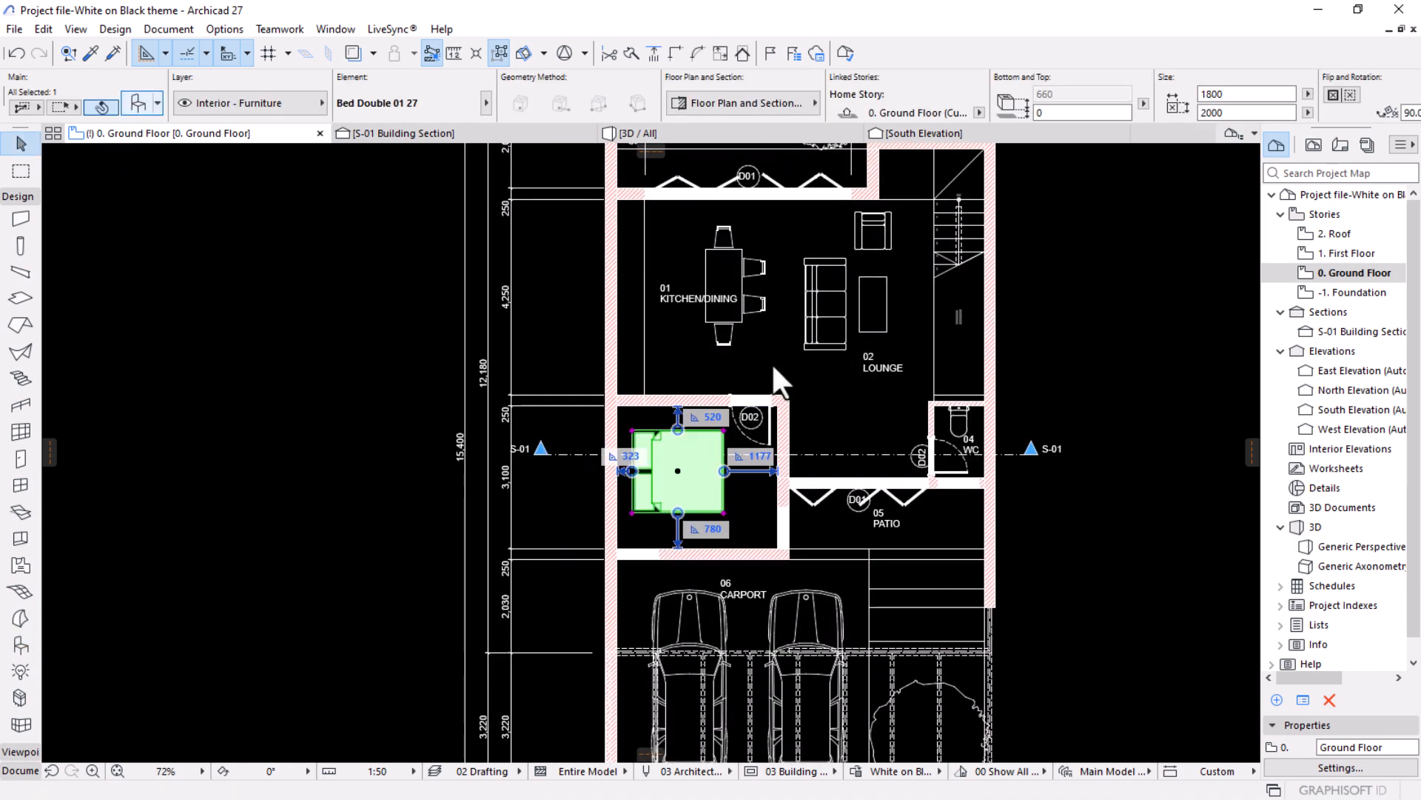
pyautogui.hotkey('ctrl', 't')
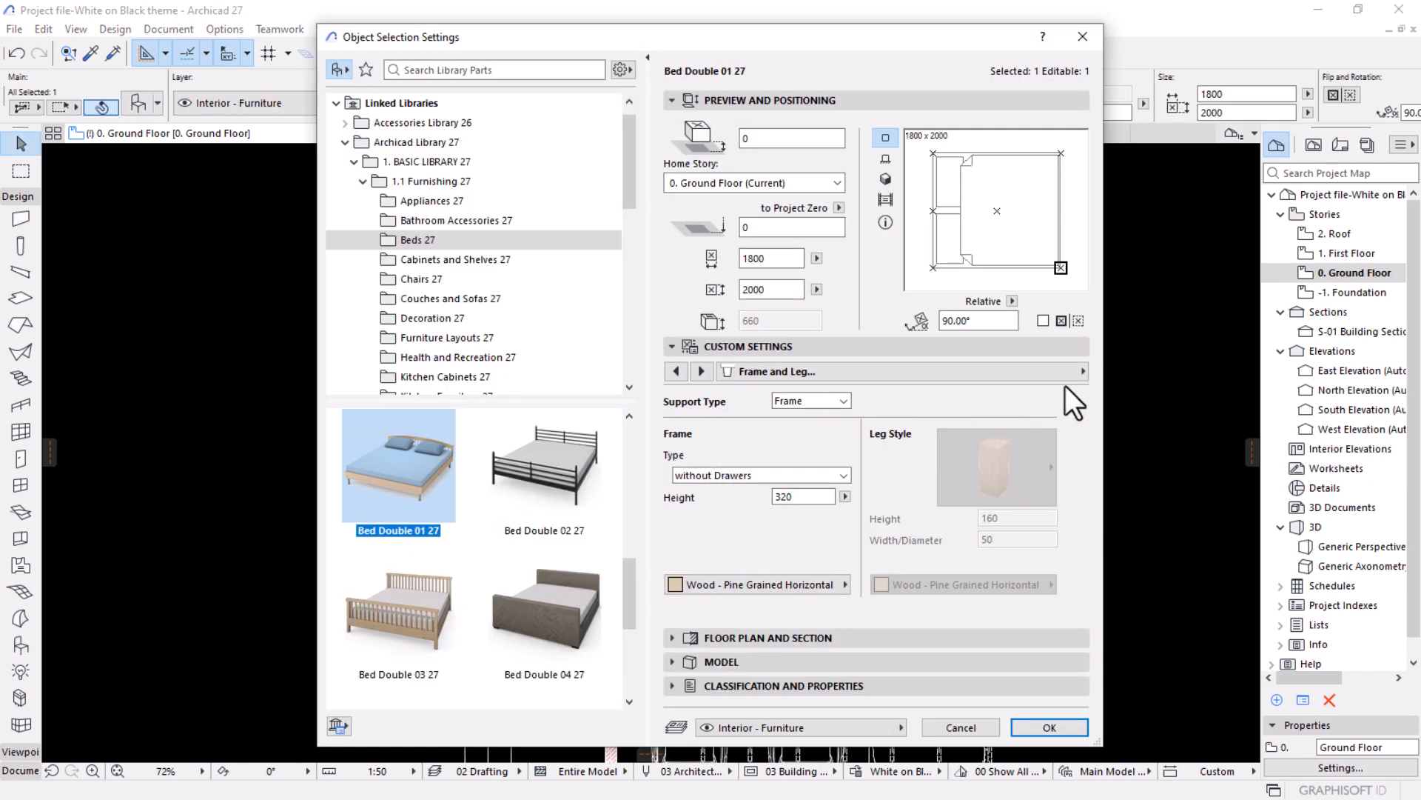
pyautogui.click(1066, 372)
pyautogui.click(1173, 410)
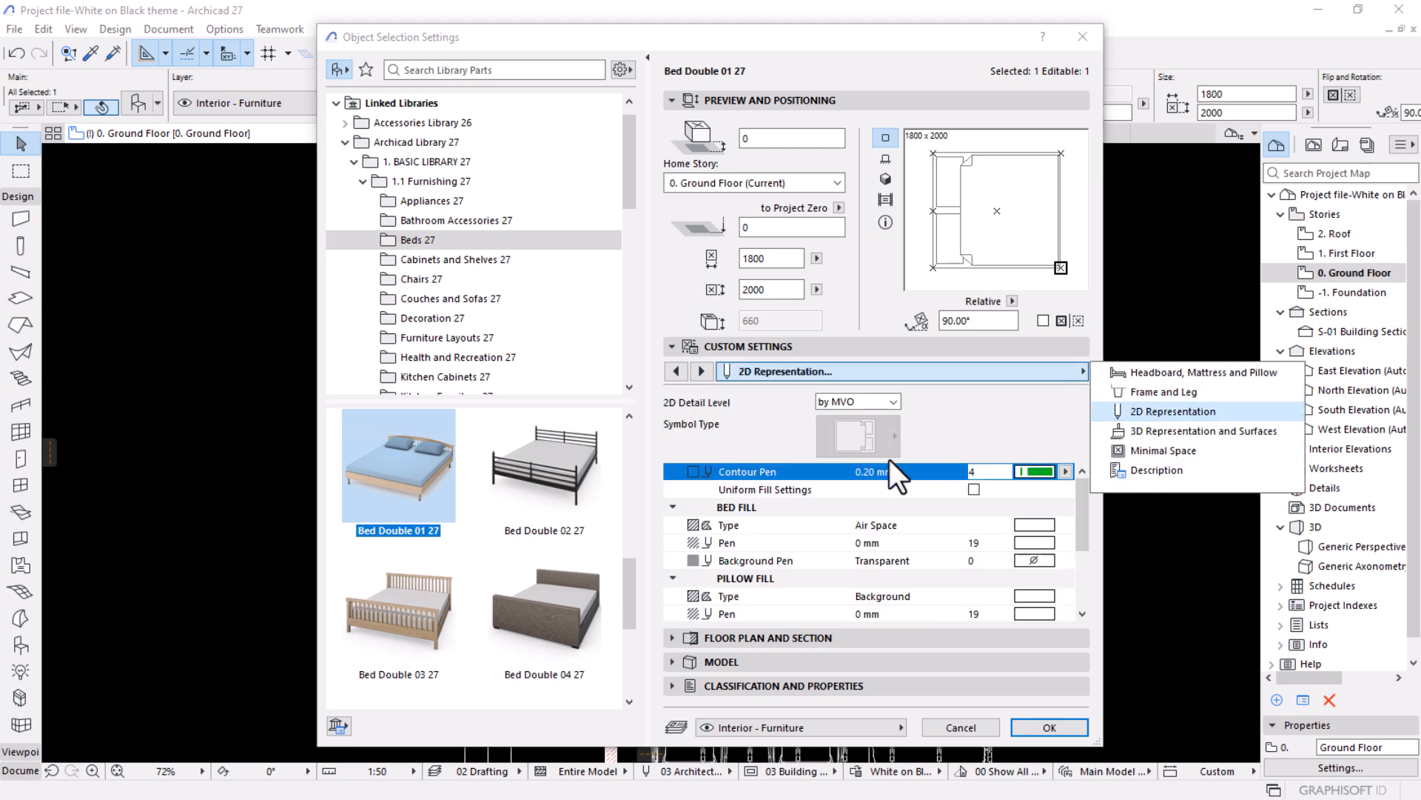
pyautogui.scroll(-1, 1035, 593)
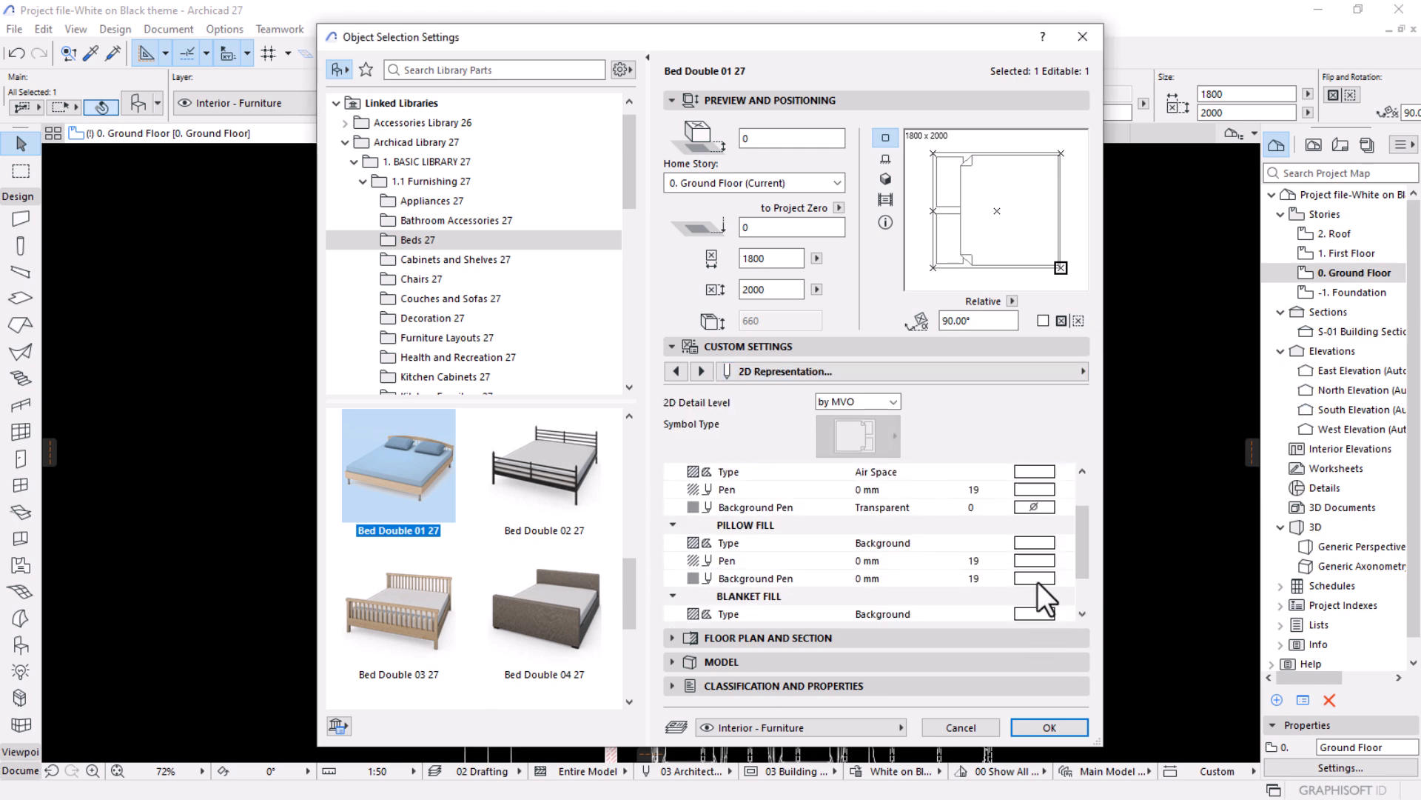
pyautogui.click(1039, 575)
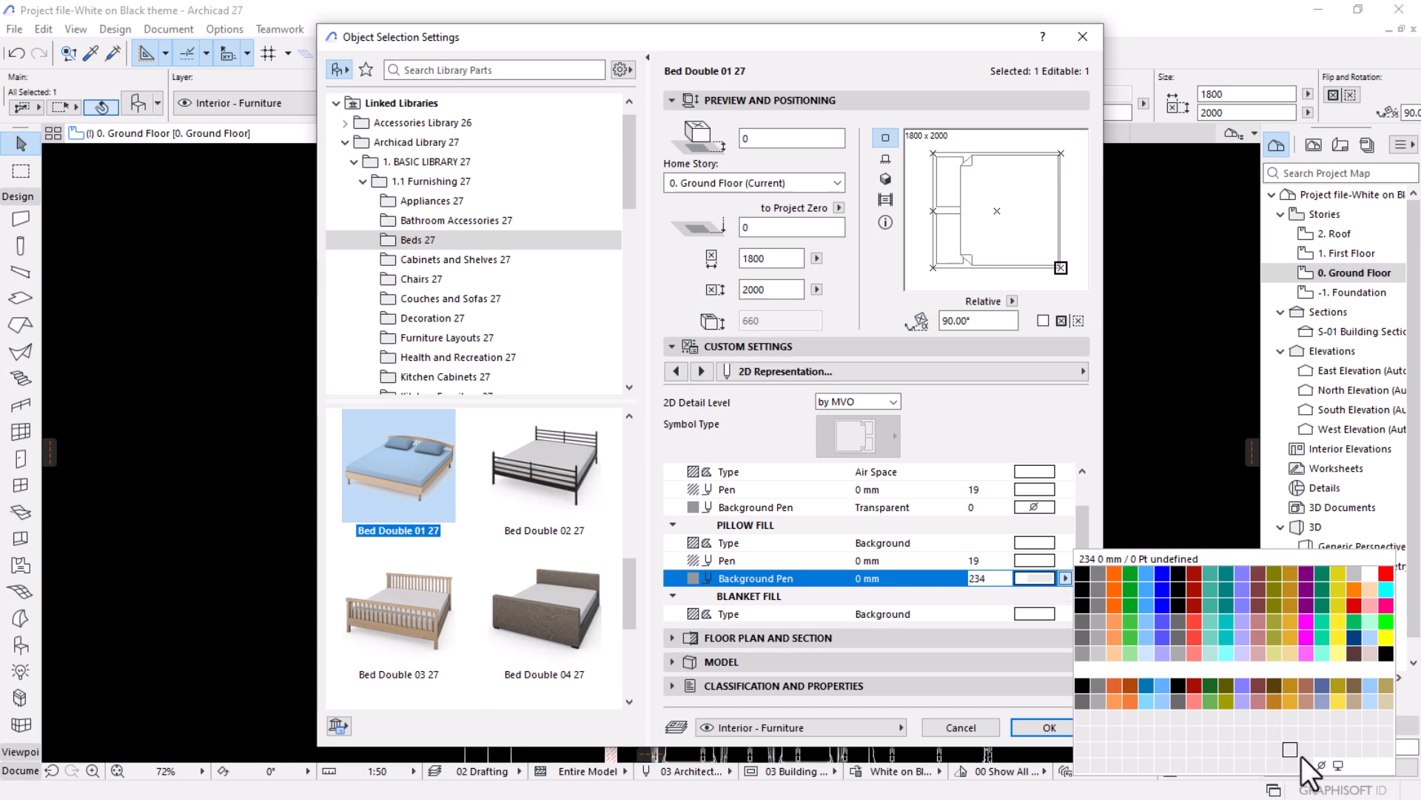
pyautogui.click(1322, 764)
pyautogui.click(1043, 562)
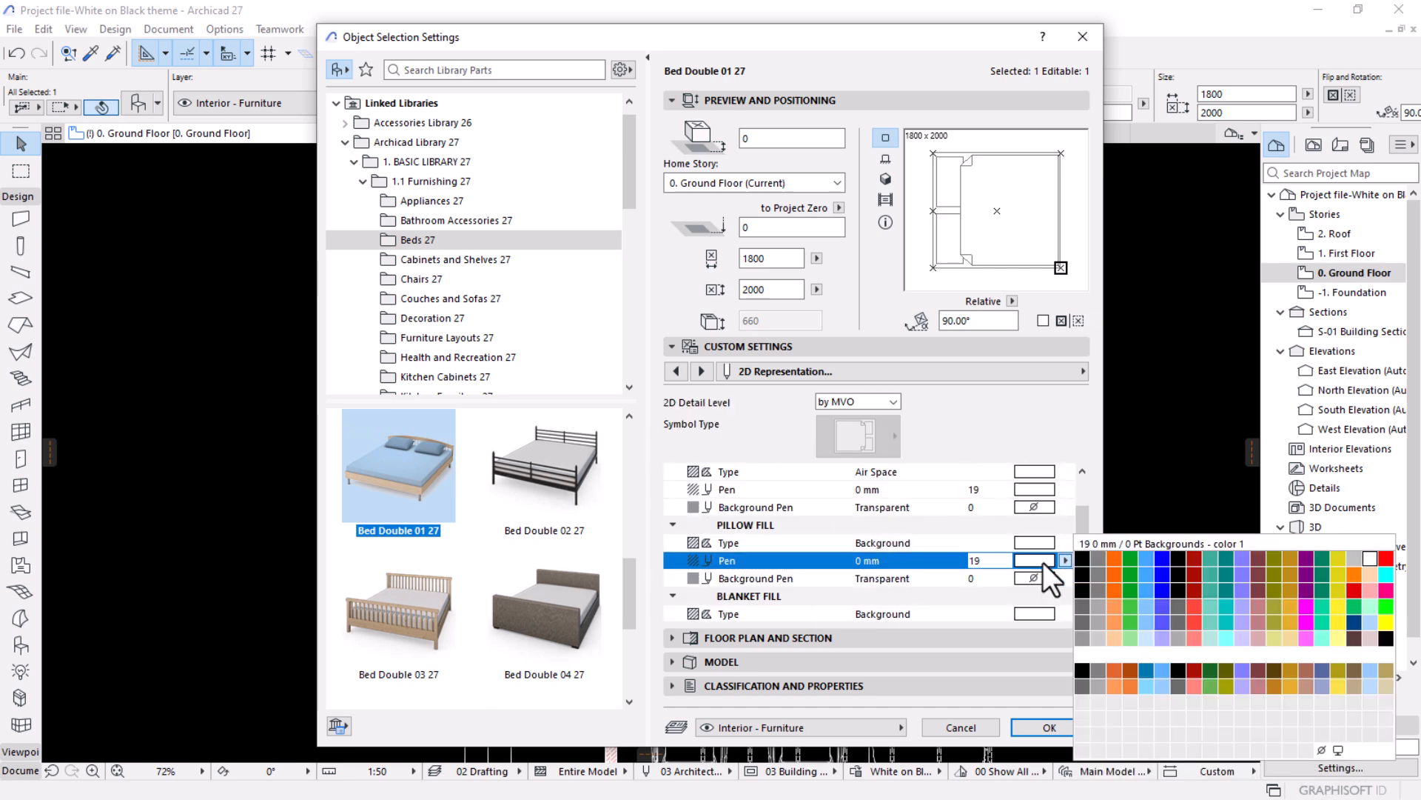
pyautogui.click(1281, 708)
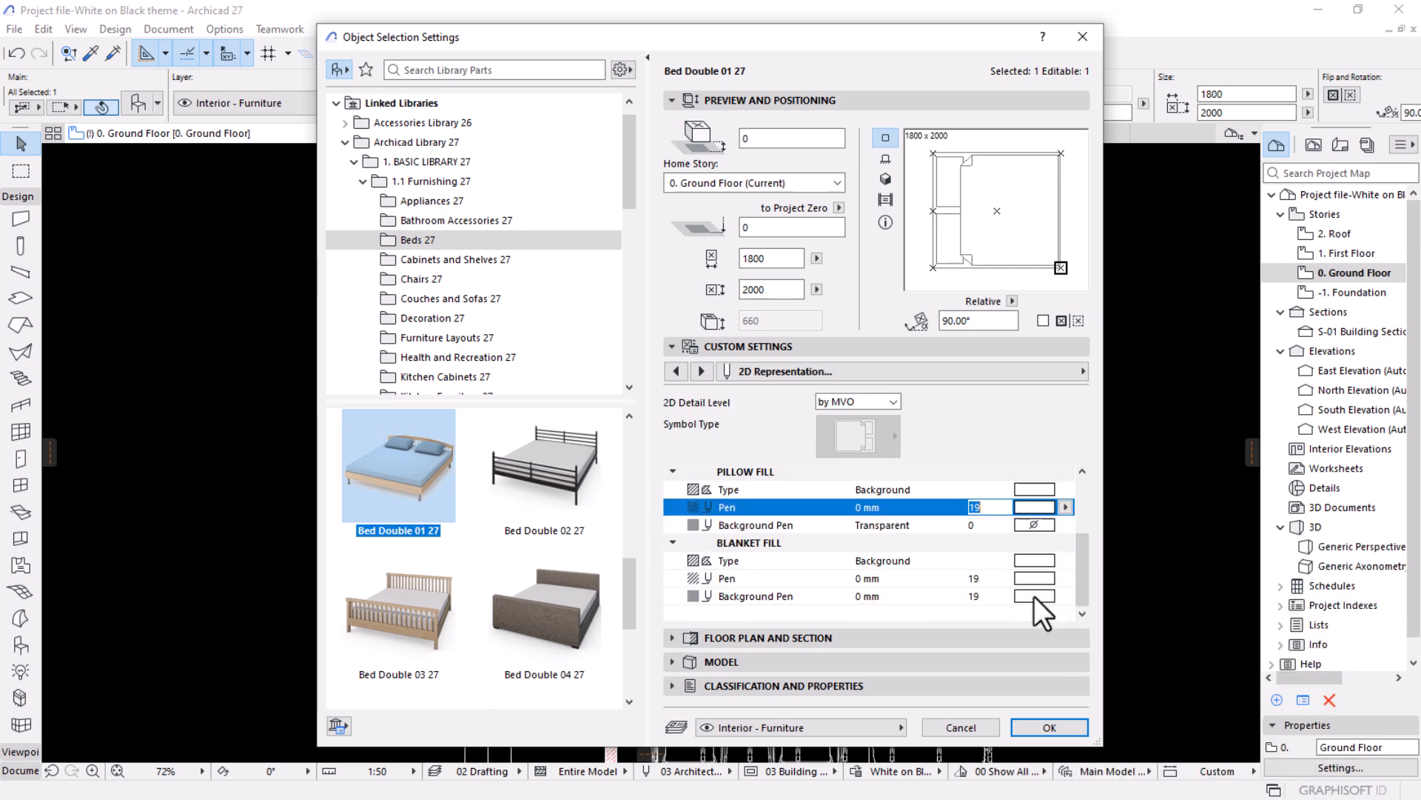
# Set the bed's blanket fill background pen to Transparent, apply the settings and deselect the bed.
pyautogui.click(1033, 597)
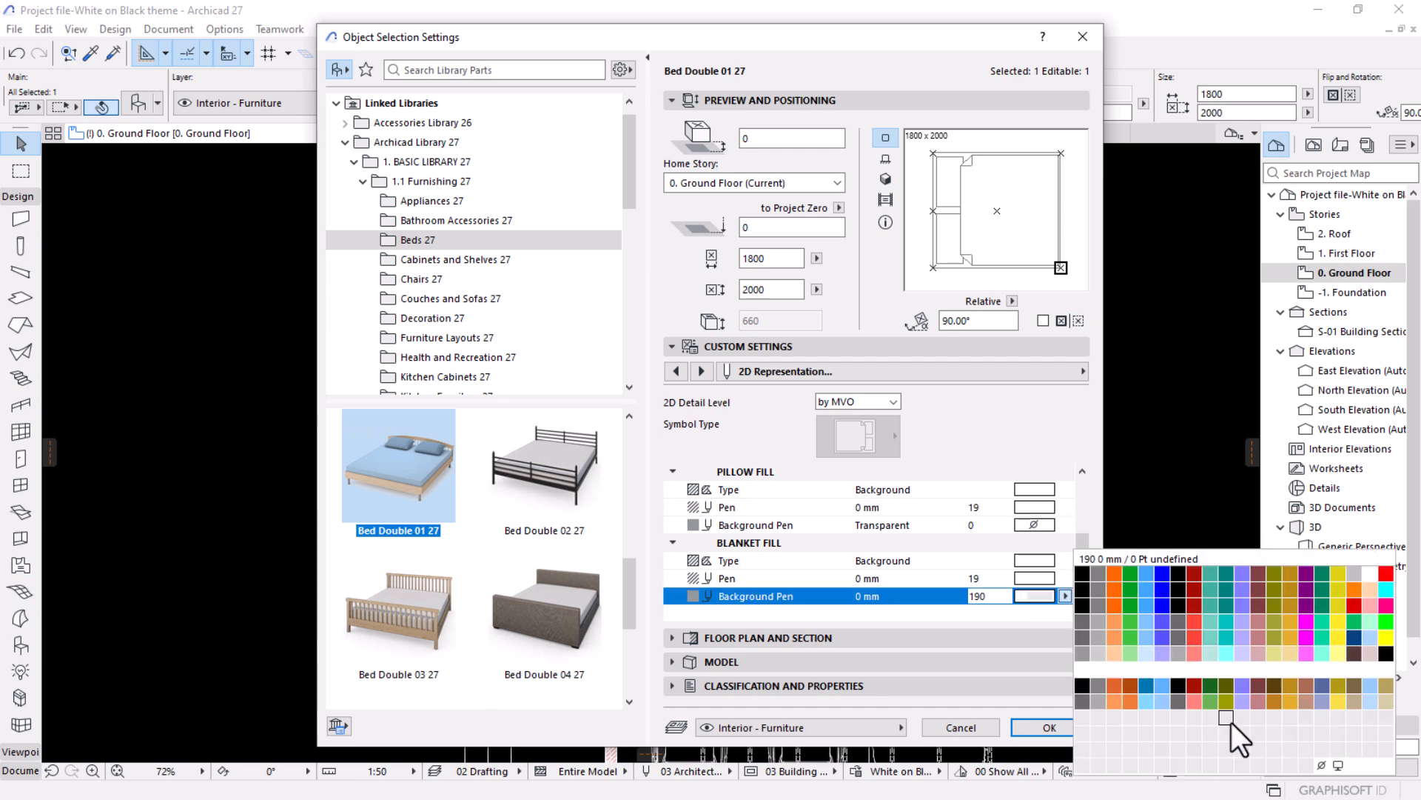
pyautogui.click(1321, 765)
pyautogui.click(1023, 579)
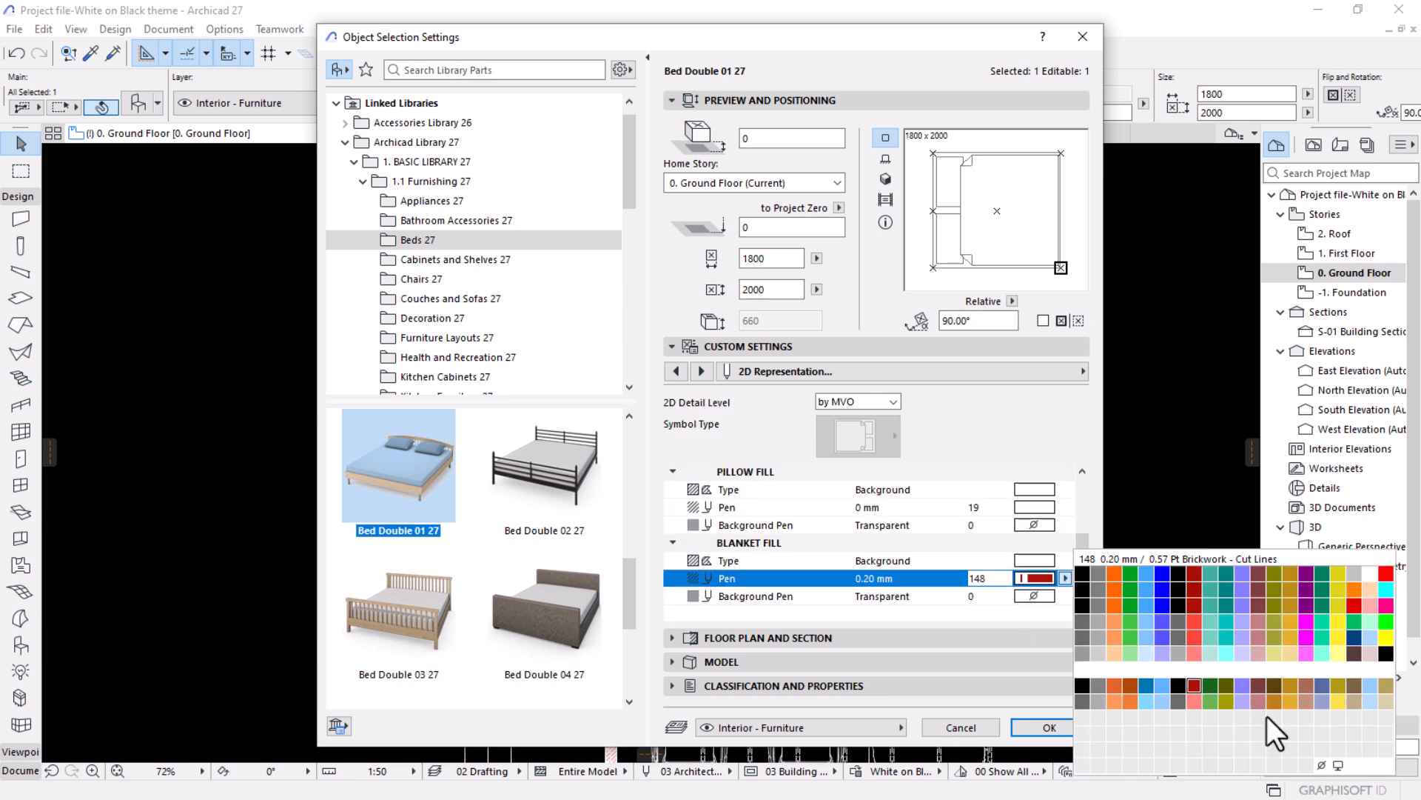
pyautogui.click(1323, 764)
pyautogui.click(1049, 727)
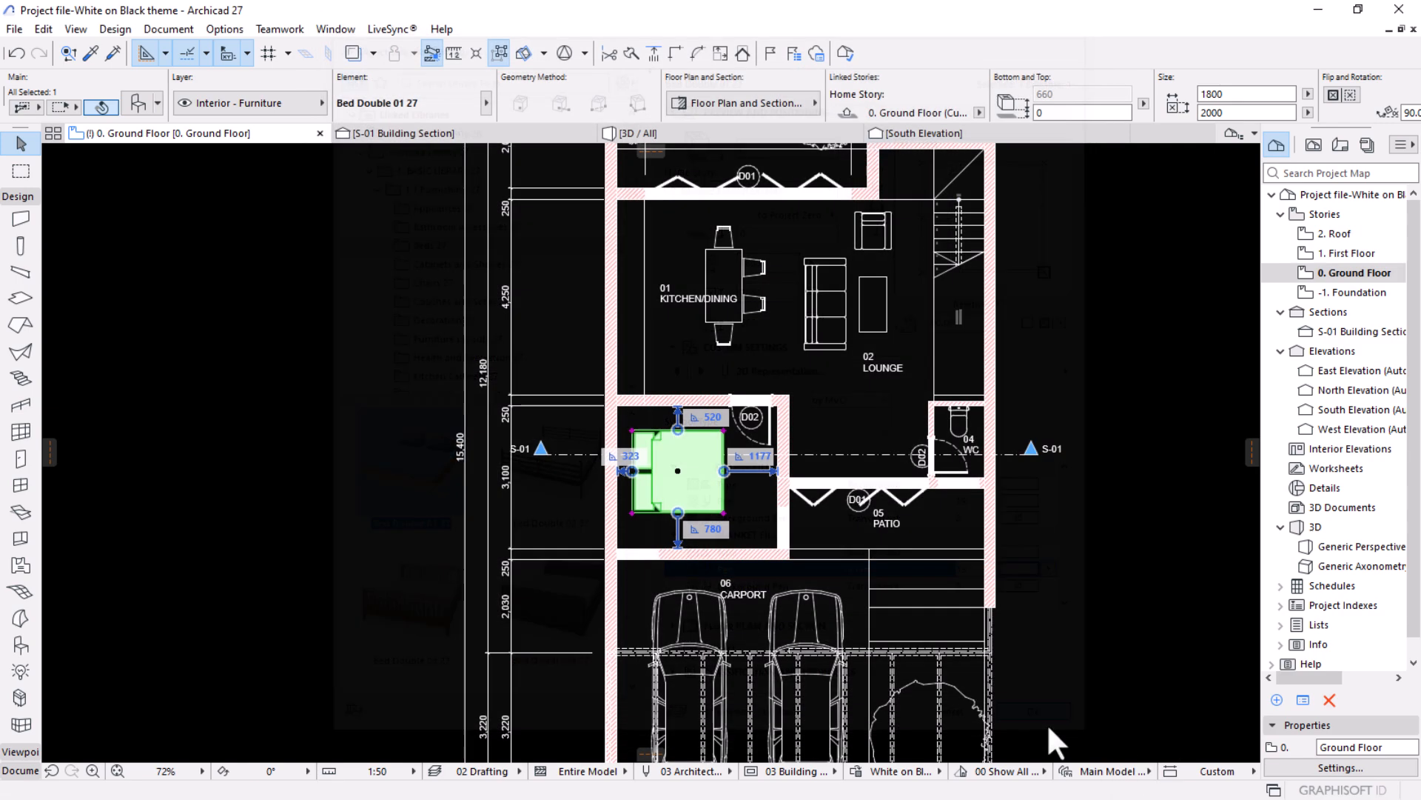
pyautogui.click(958, 550)
# Select all windows on the ground floor and open their basic window settings.
pyautogui.scroll(-2, 763, 592)
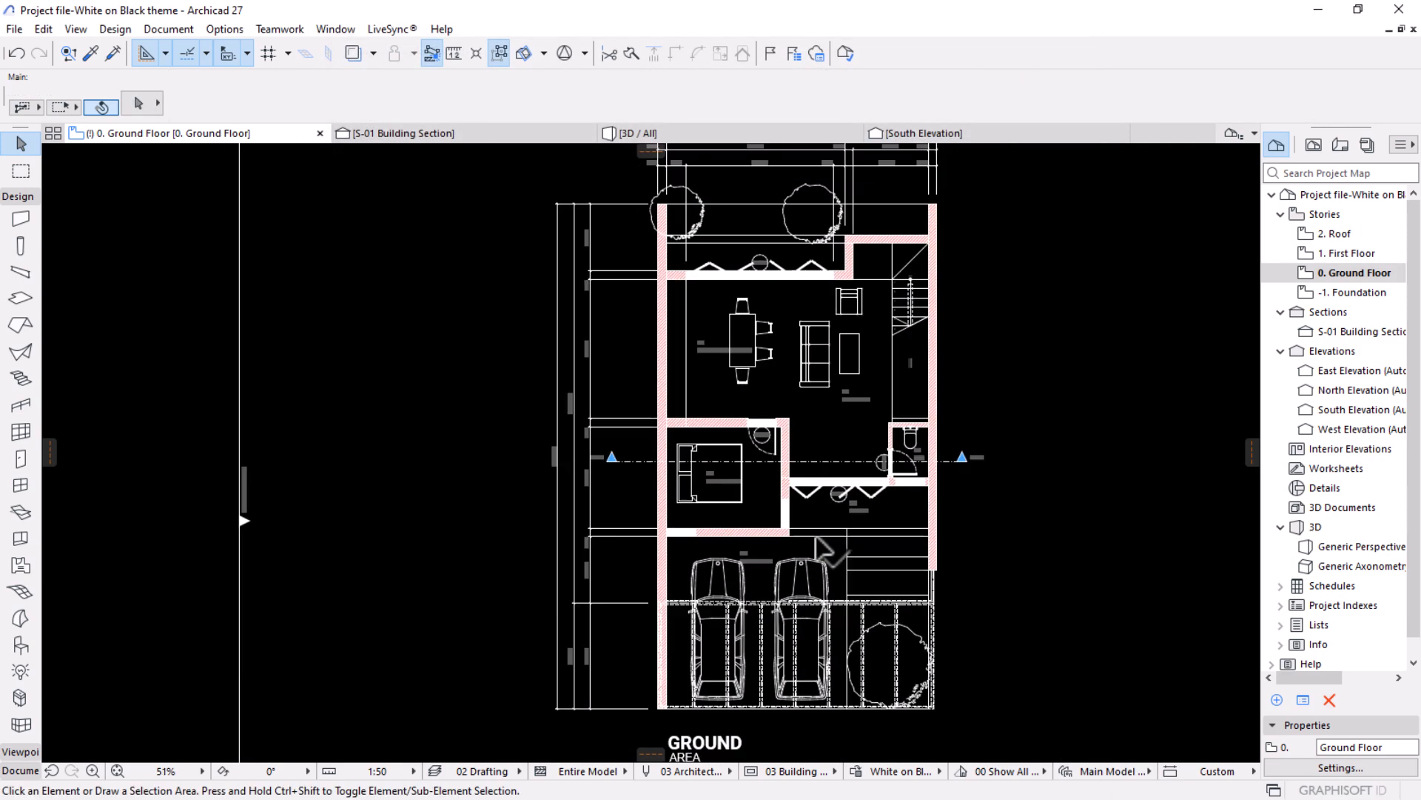
pyautogui.scroll(4, 829, 514)
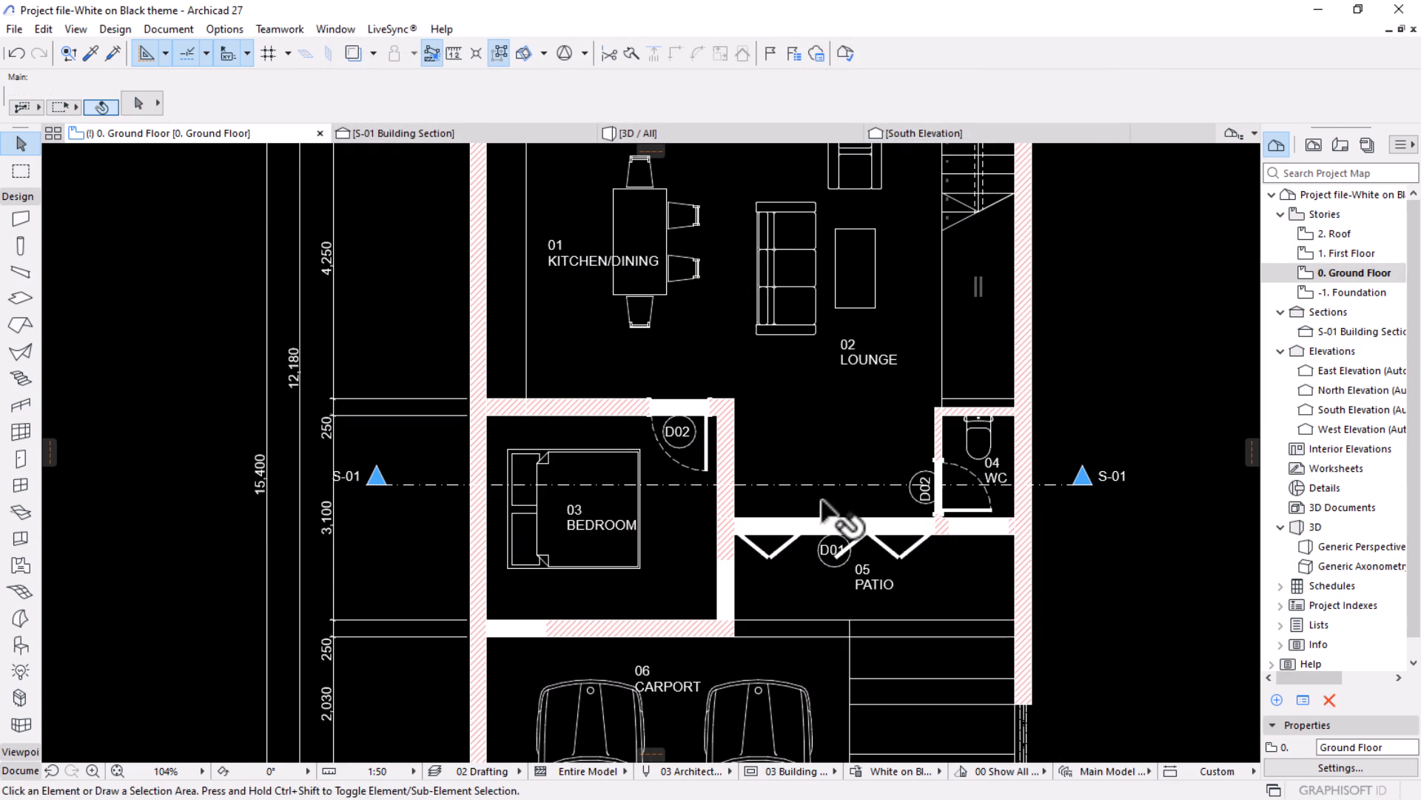
pyautogui.scroll(4, 518, 666)
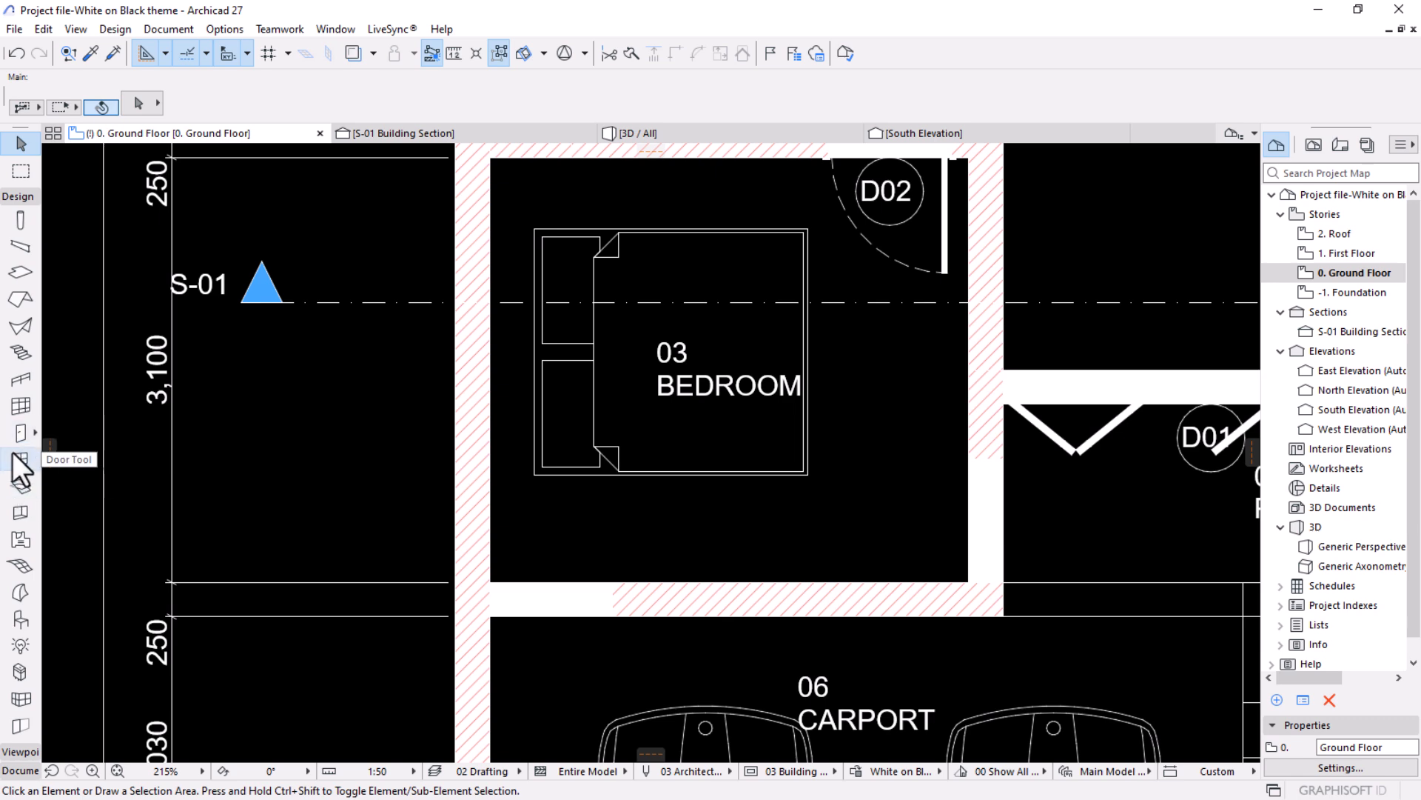
pyautogui.click(21, 459)
pyautogui.hotkey('ctrl', 'a')
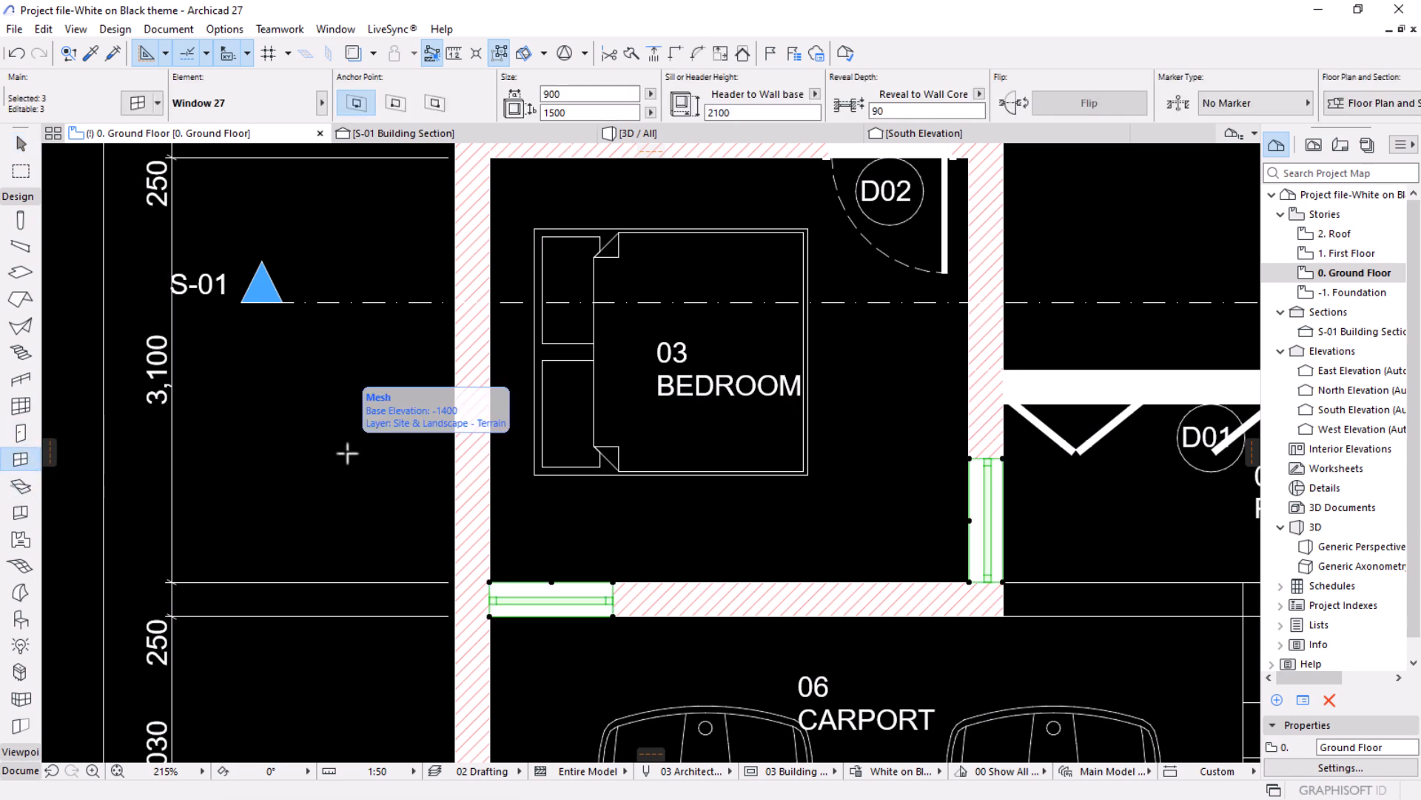
pyautogui.click(134, 103)
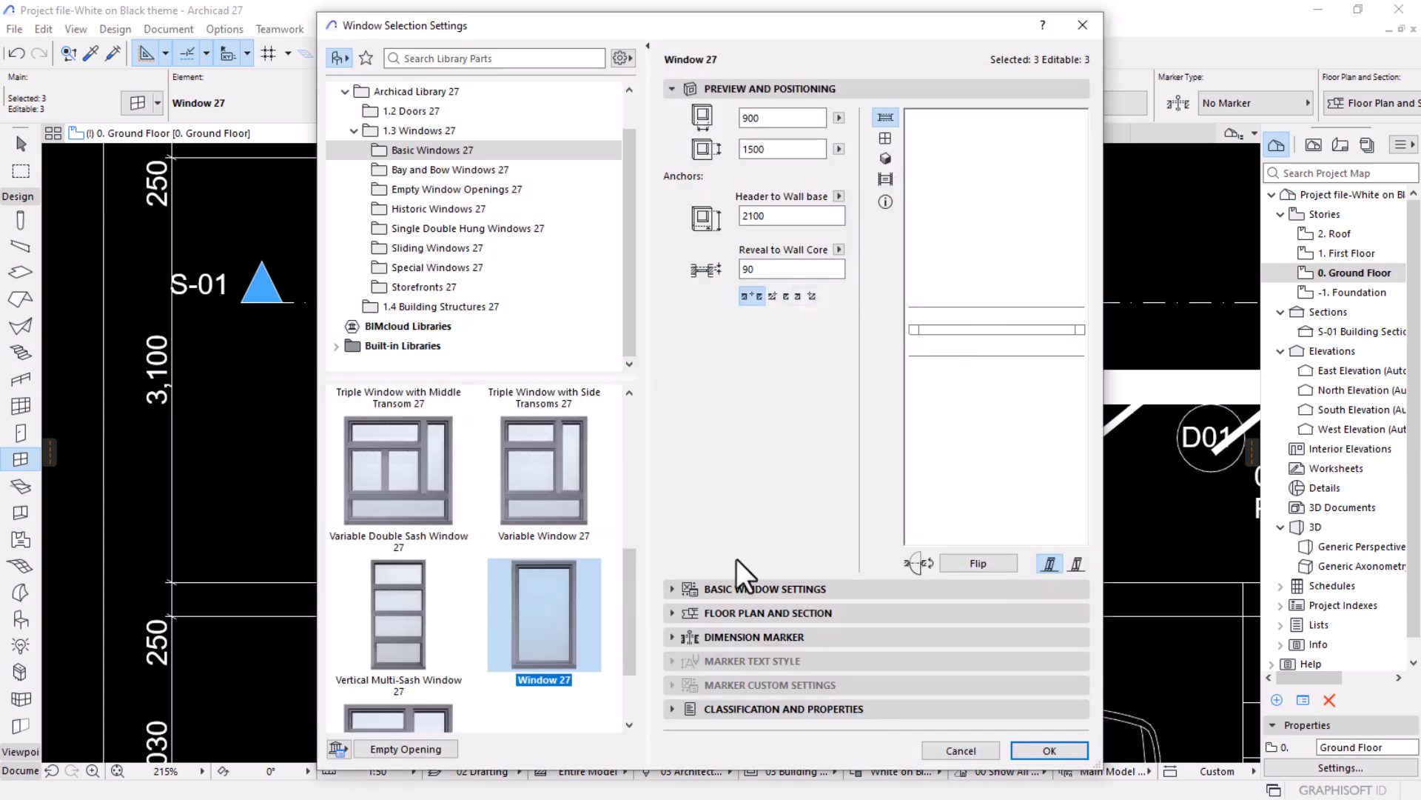
pyautogui.click(713, 589)
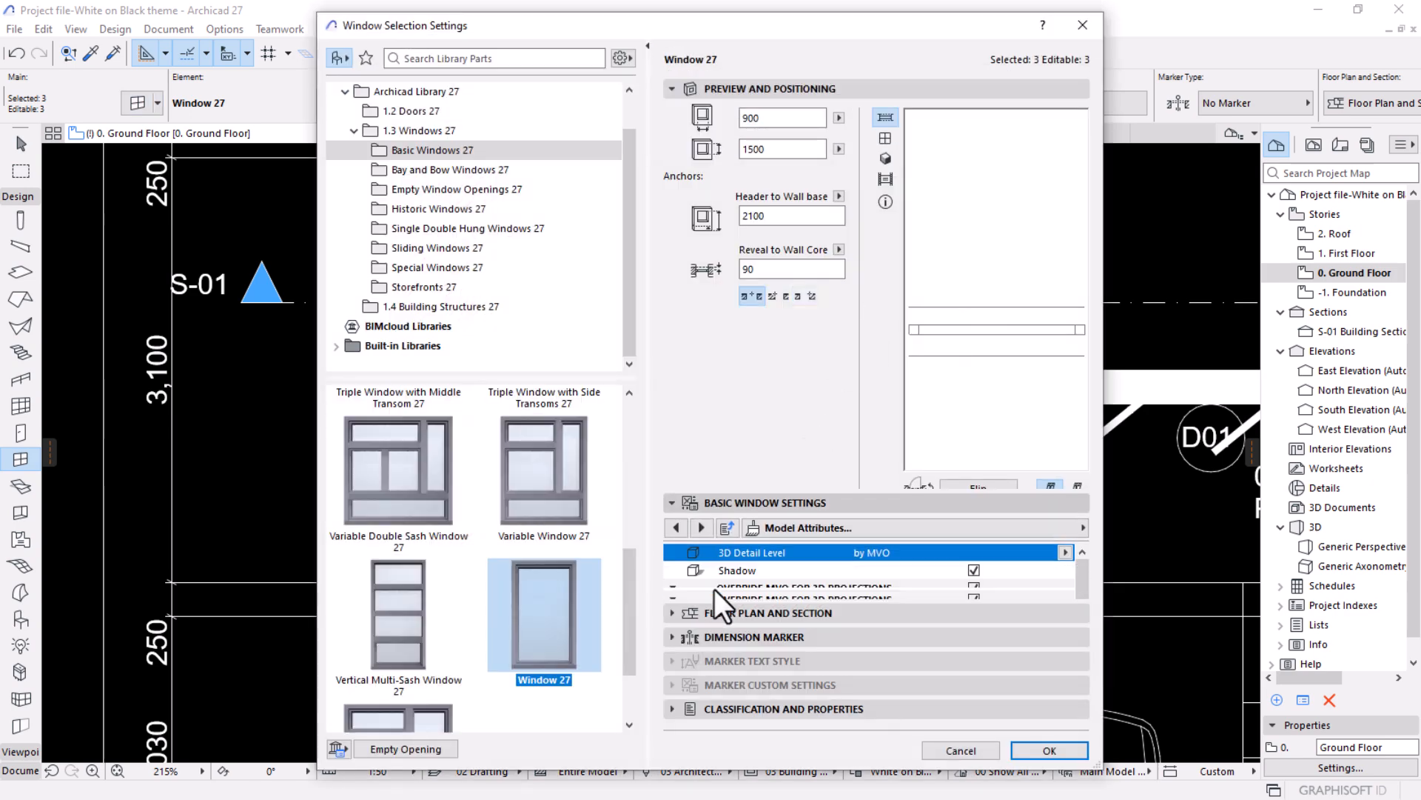
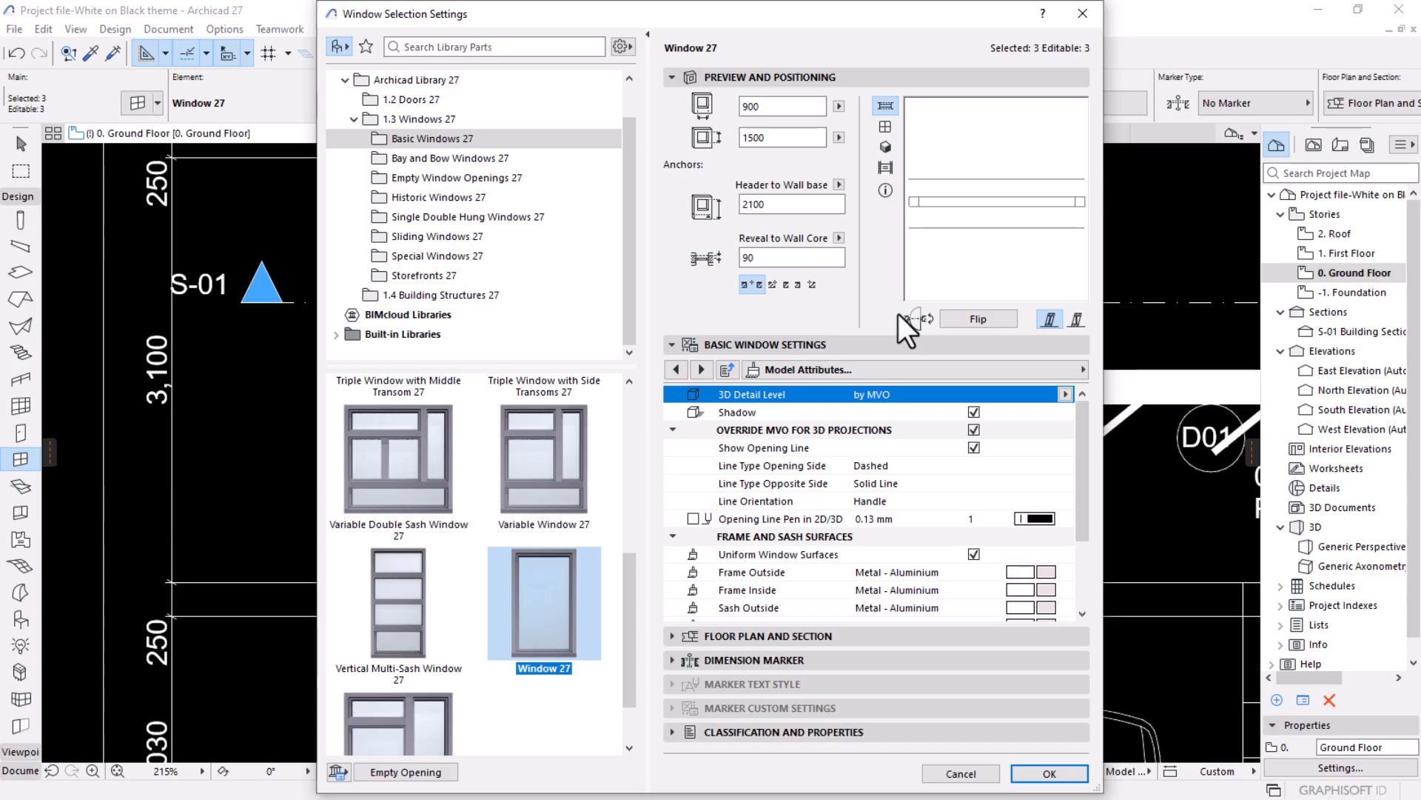
# Turn off Use Fills in the selected windows' floor plan and section settings and apply the change.
pyautogui.click(1081, 370)
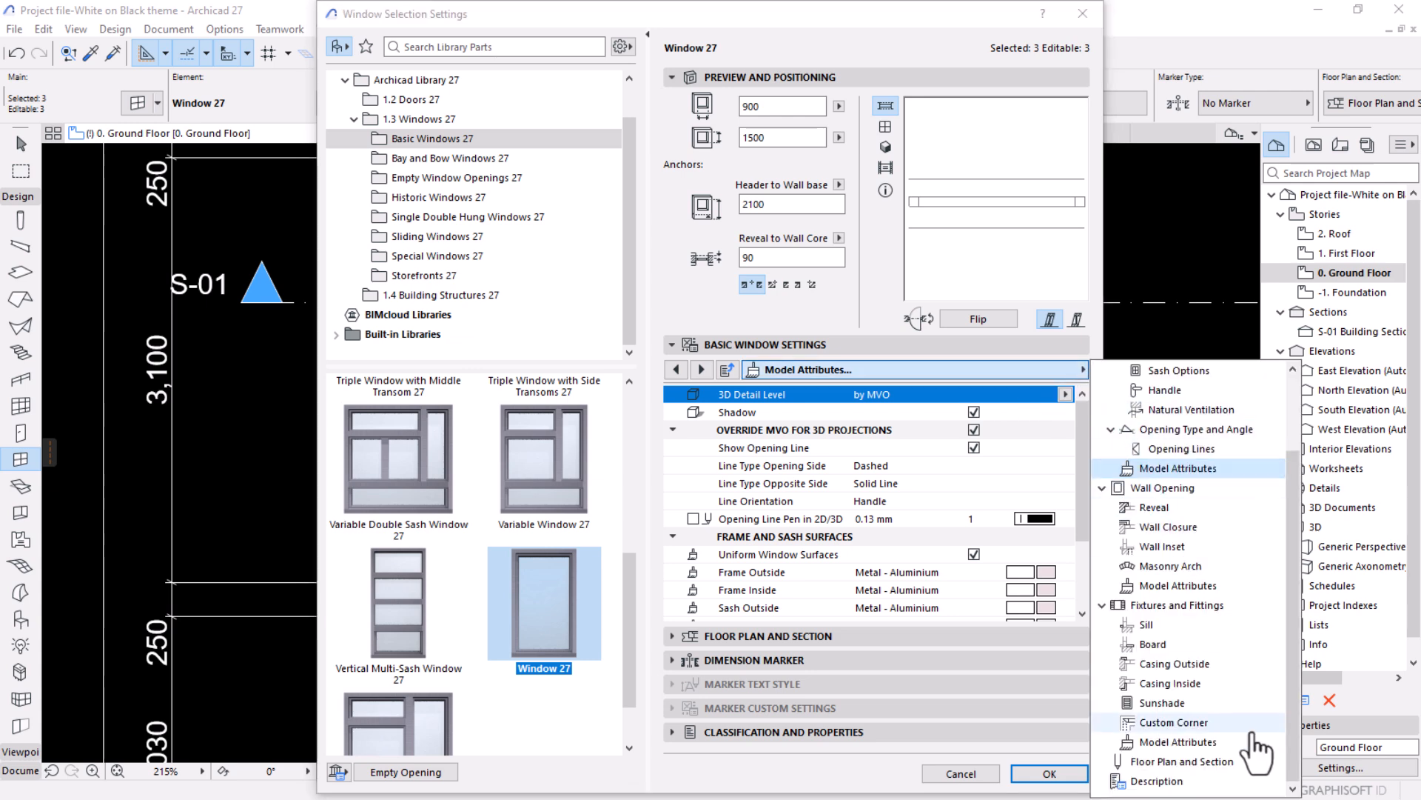
pyautogui.click(1168, 763)
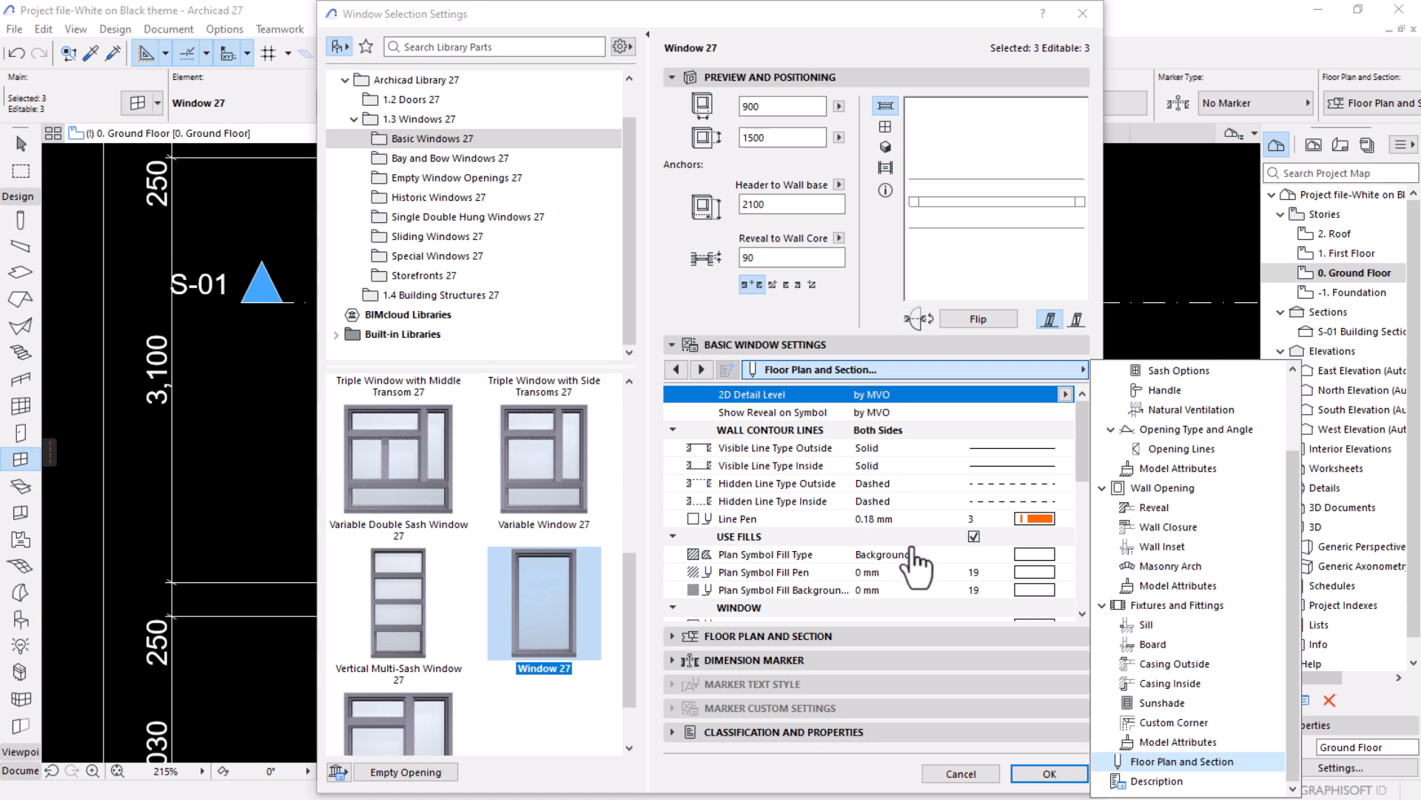
pyautogui.click(975, 536)
pyautogui.click(1040, 772)
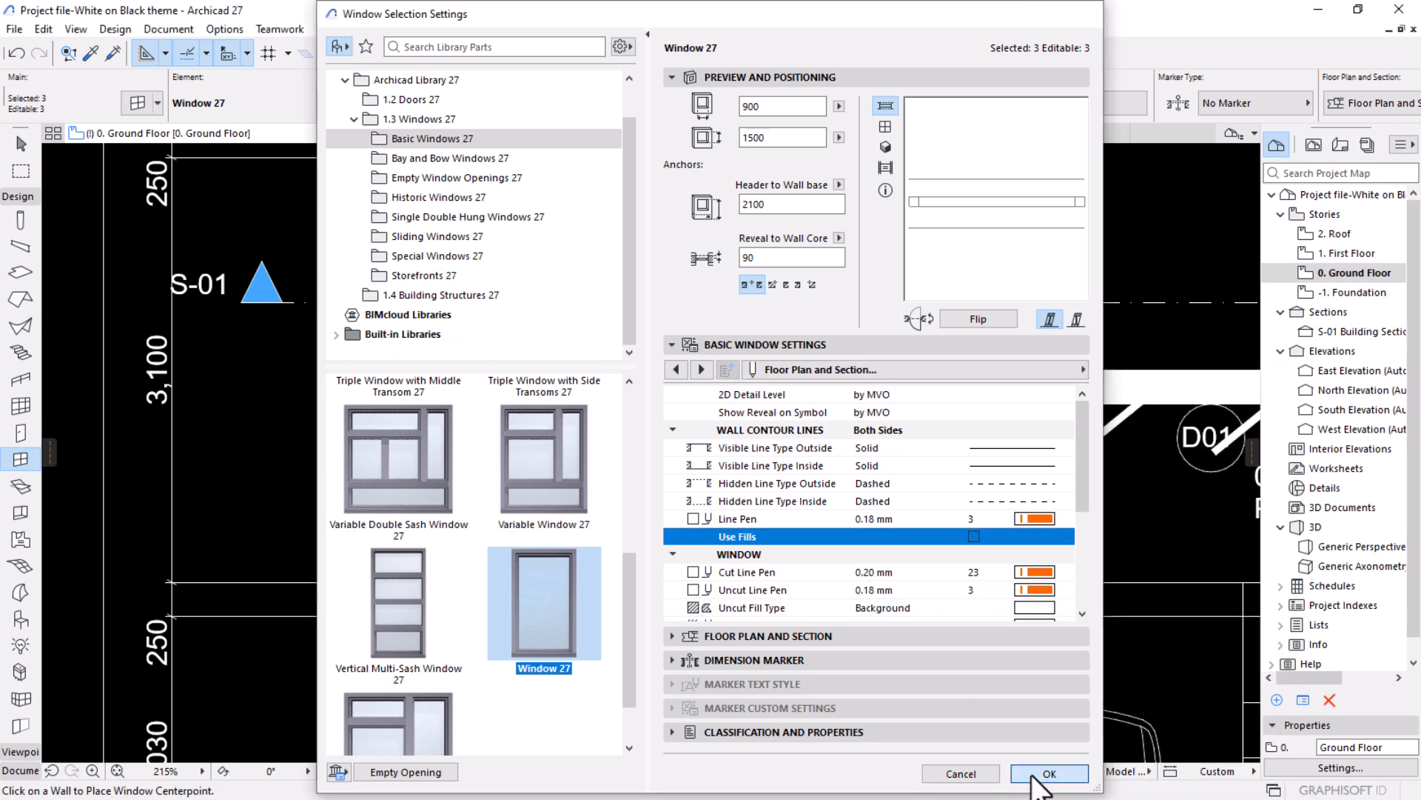
# Select all ground floor doors and turn off Use Fills in their floor plan and section settings.
pyautogui.scroll(-3, 857, 397)
pyautogui.moveTo(983, 382); pyautogui.dragTo(716, 404, button='middle')
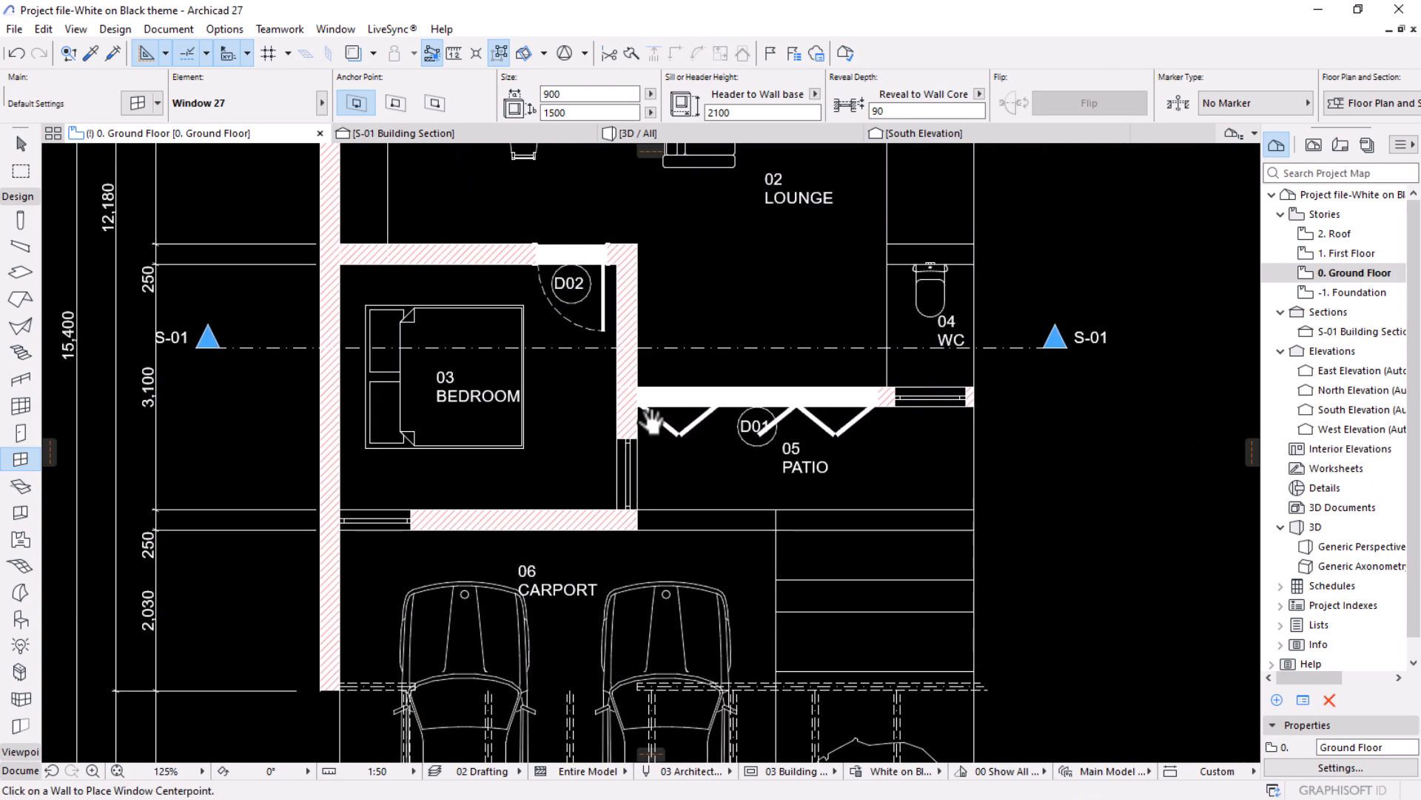
pyautogui.scroll(1, 753, 352)
pyautogui.click(20, 433)
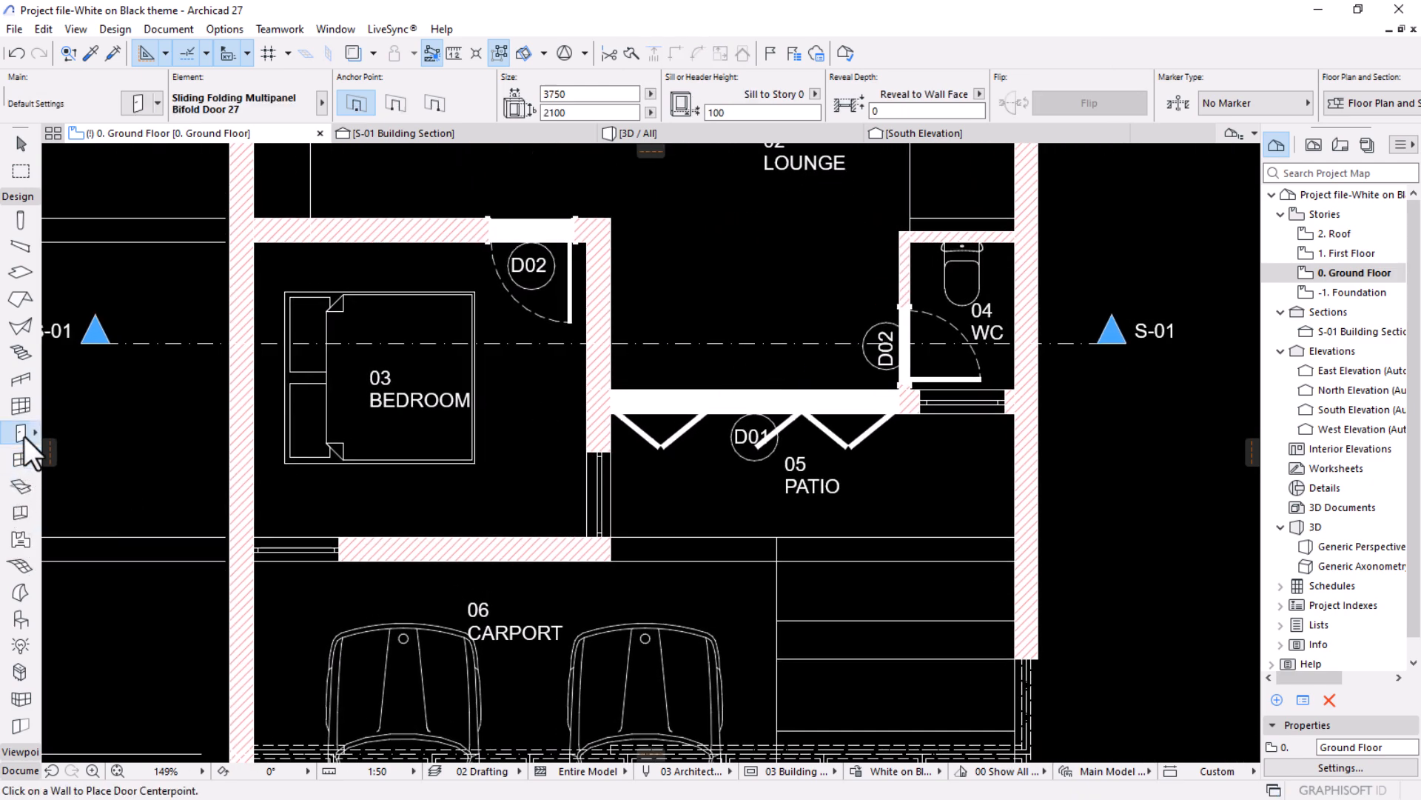
pyautogui.hotkey('ctrl', 'a')
pyautogui.click(139, 104)
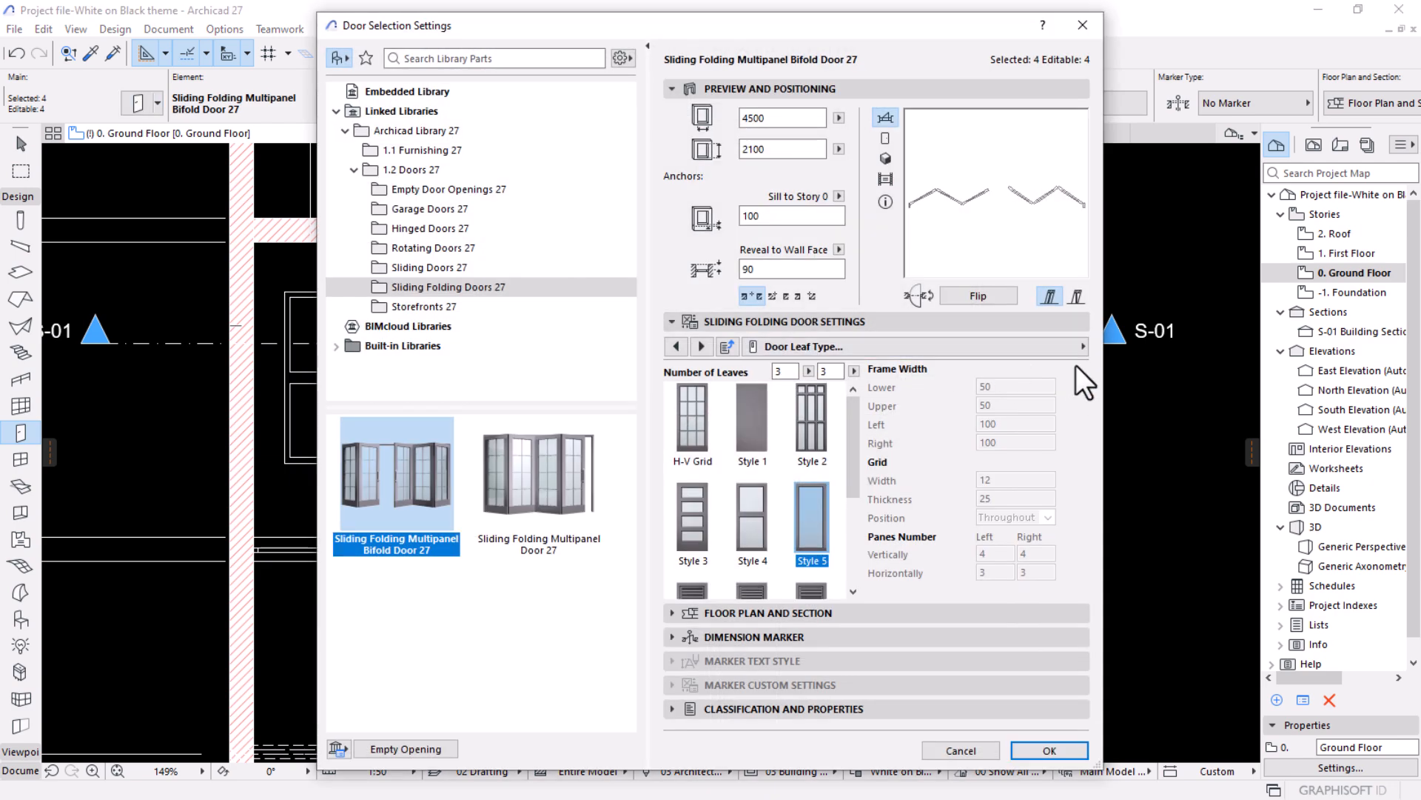
pyautogui.click(1080, 349)
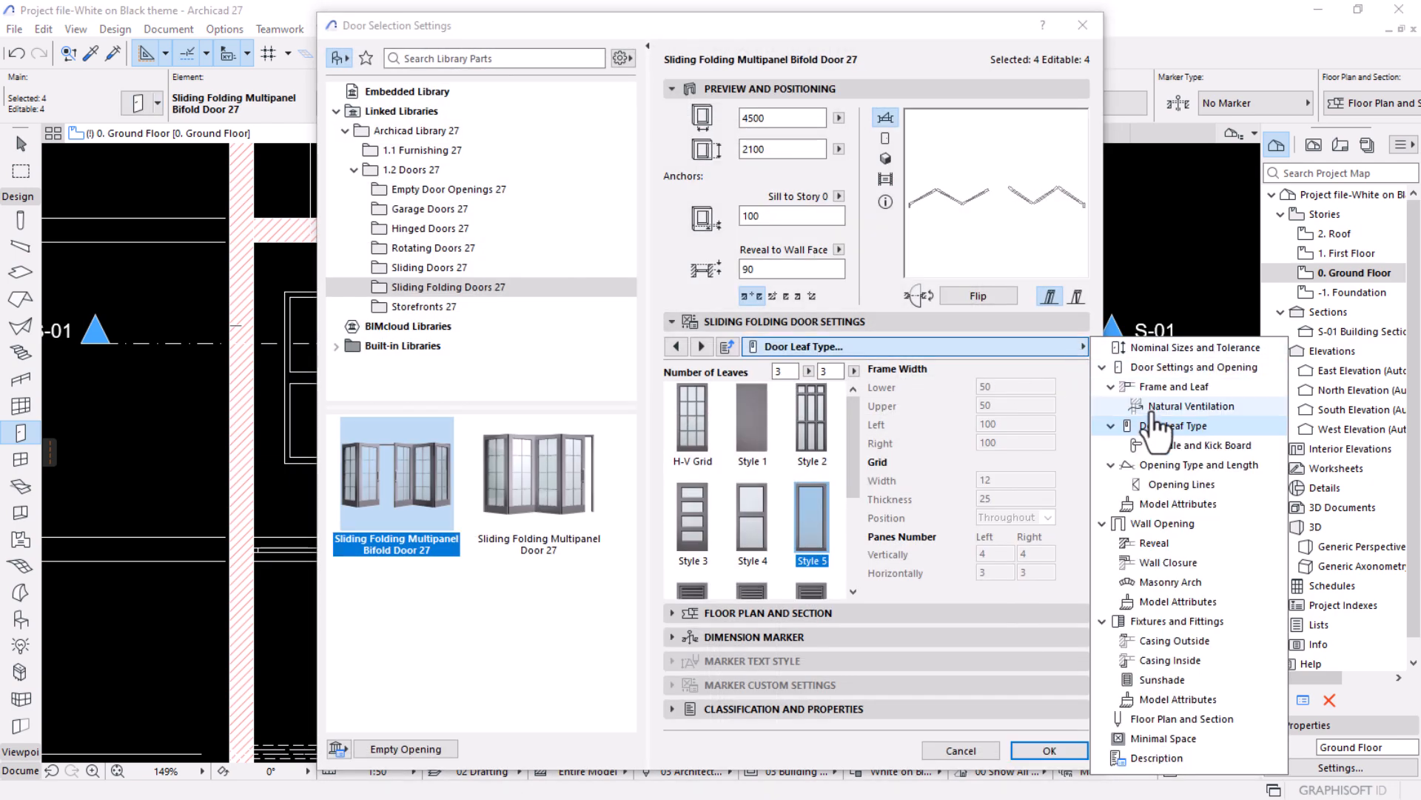
pyautogui.click(1175, 719)
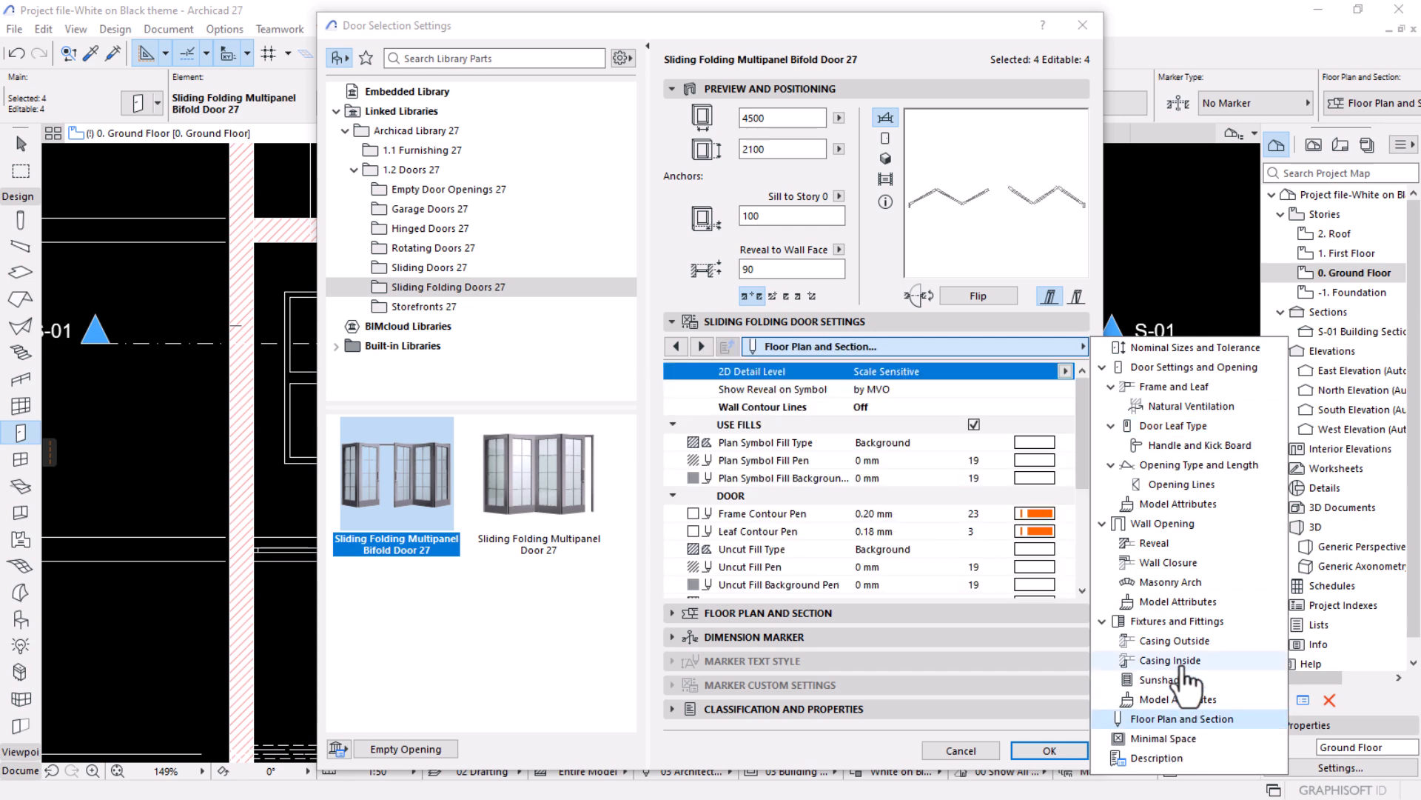
pyautogui.click(975, 423)
pyautogui.click(974, 424)
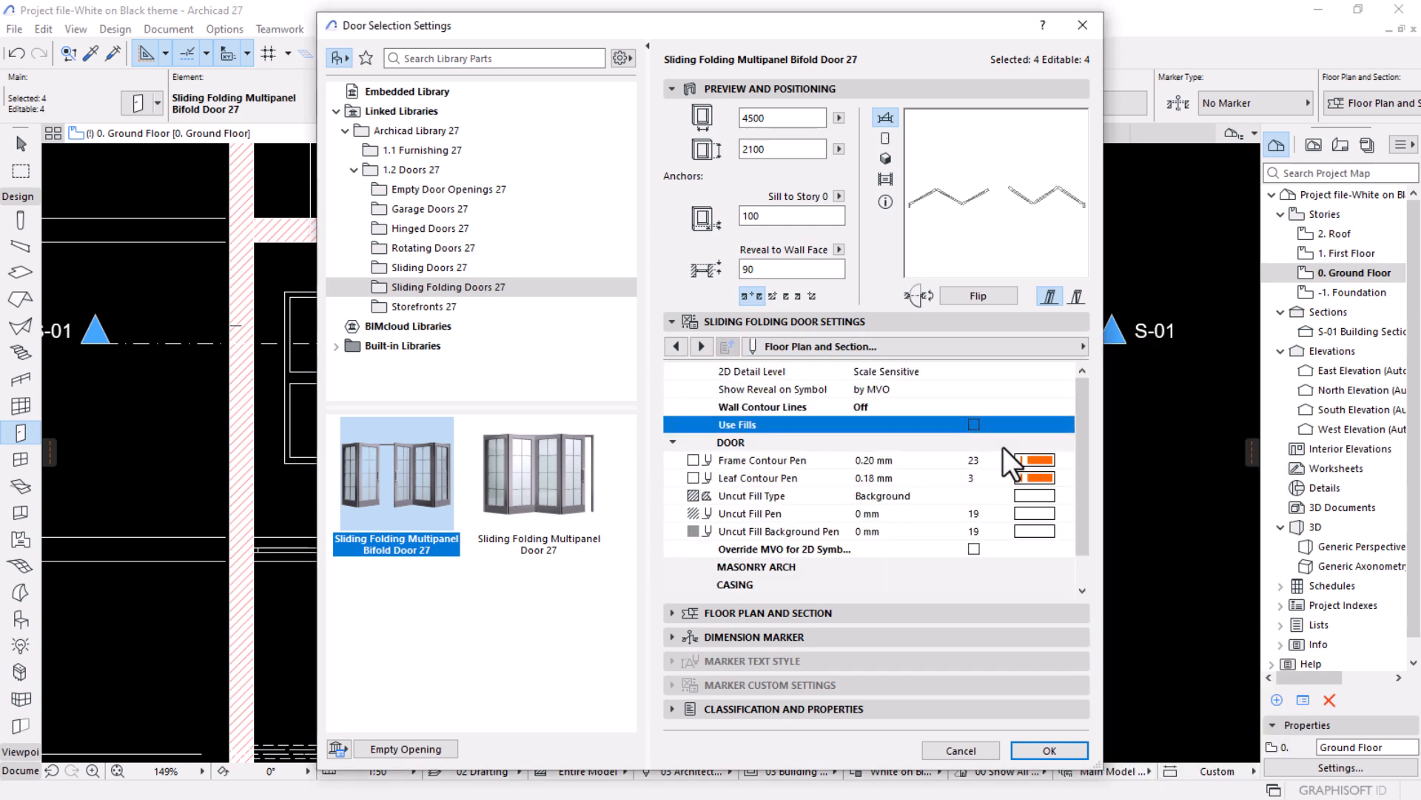
pyautogui.click(1050, 747)
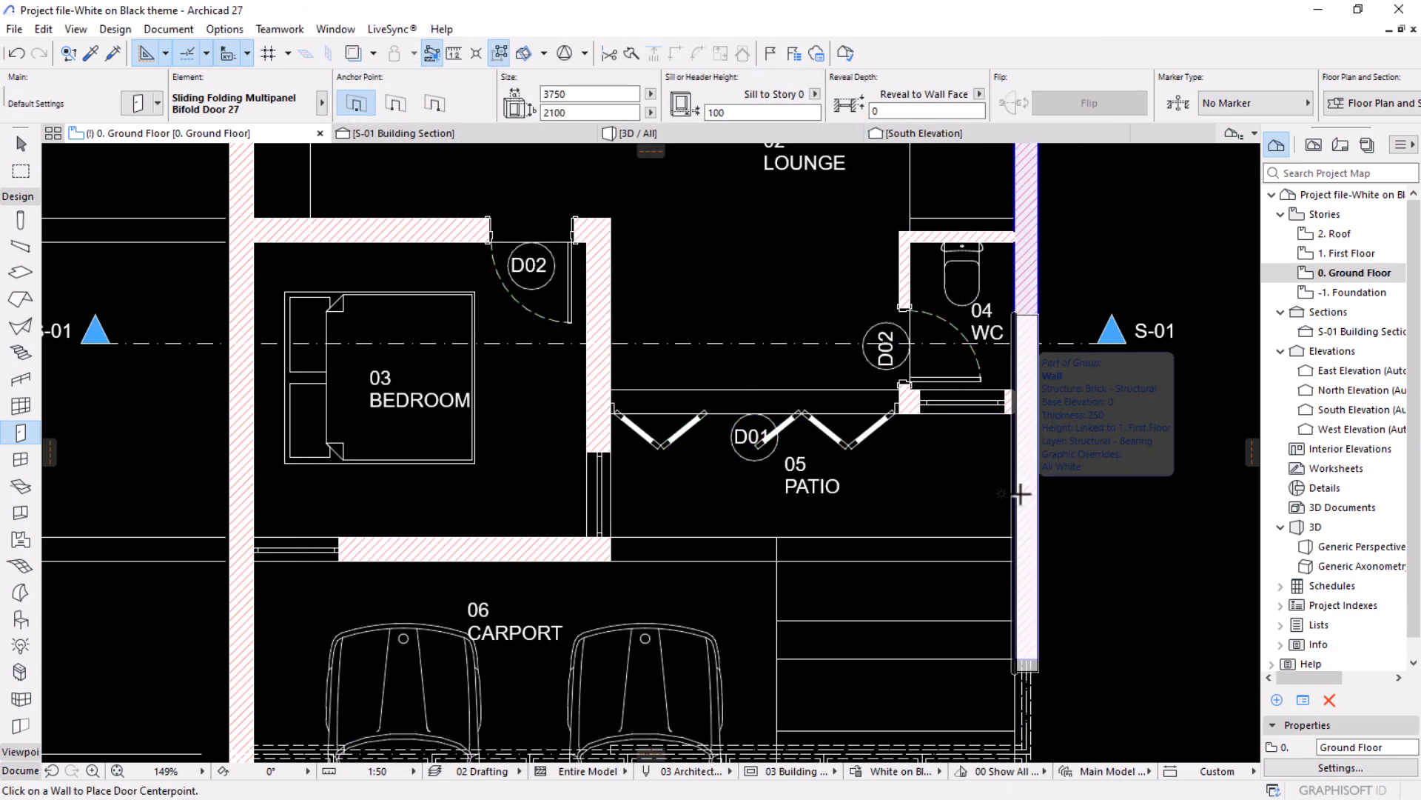
# Examine the doors, windows and wall hatching across the ground floor plan, especially around the bedroom, patio and carport.
pyautogui.scroll(-2, 1022, 490)
pyautogui.scroll(-1, 783, 469)
pyautogui.moveTo(786, 484); pyautogui.dragTo(772, 606, button='middle')
pyautogui.moveTo(802, 433); pyautogui.dragTo(809, 319, button='middle')
pyautogui.moveTo(793, 485); pyautogui.dragTo(804, 420, button='middle')
pyautogui.scroll(1, 791, 508)
pyautogui.scroll(1, 791, 508)
pyautogui.scroll(1, 508, 381)
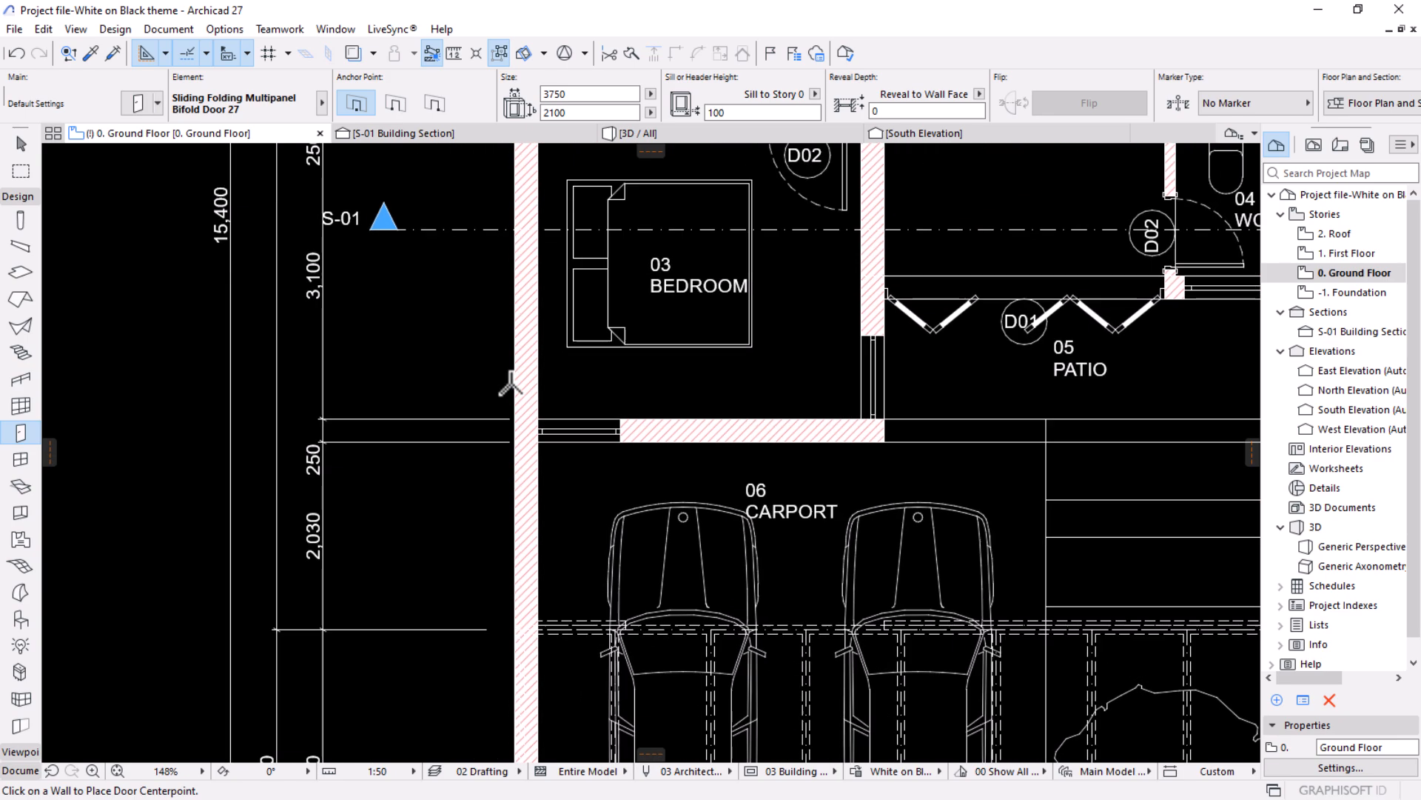
pyautogui.scroll(4, 499, 430)
pyautogui.scroll(2, 498, 452)
pyautogui.scroll(-6, 647, 422)
pyautogui.moveTo(755, 506); pyautogui.dragTo(653, 561, button='middle')
pyautogui.scroll(2, 787, 472)
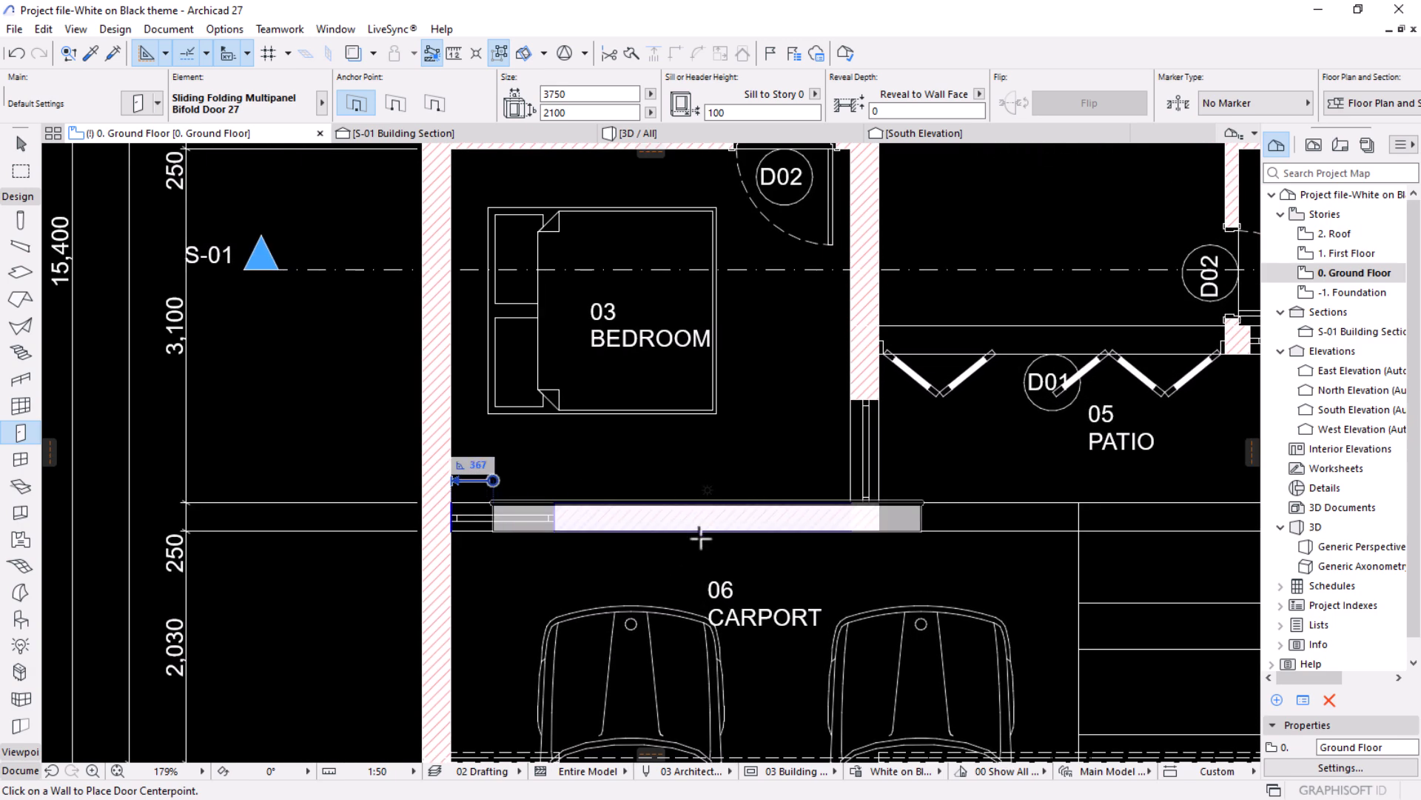
pyautogui.scroll(1, 872, 363)
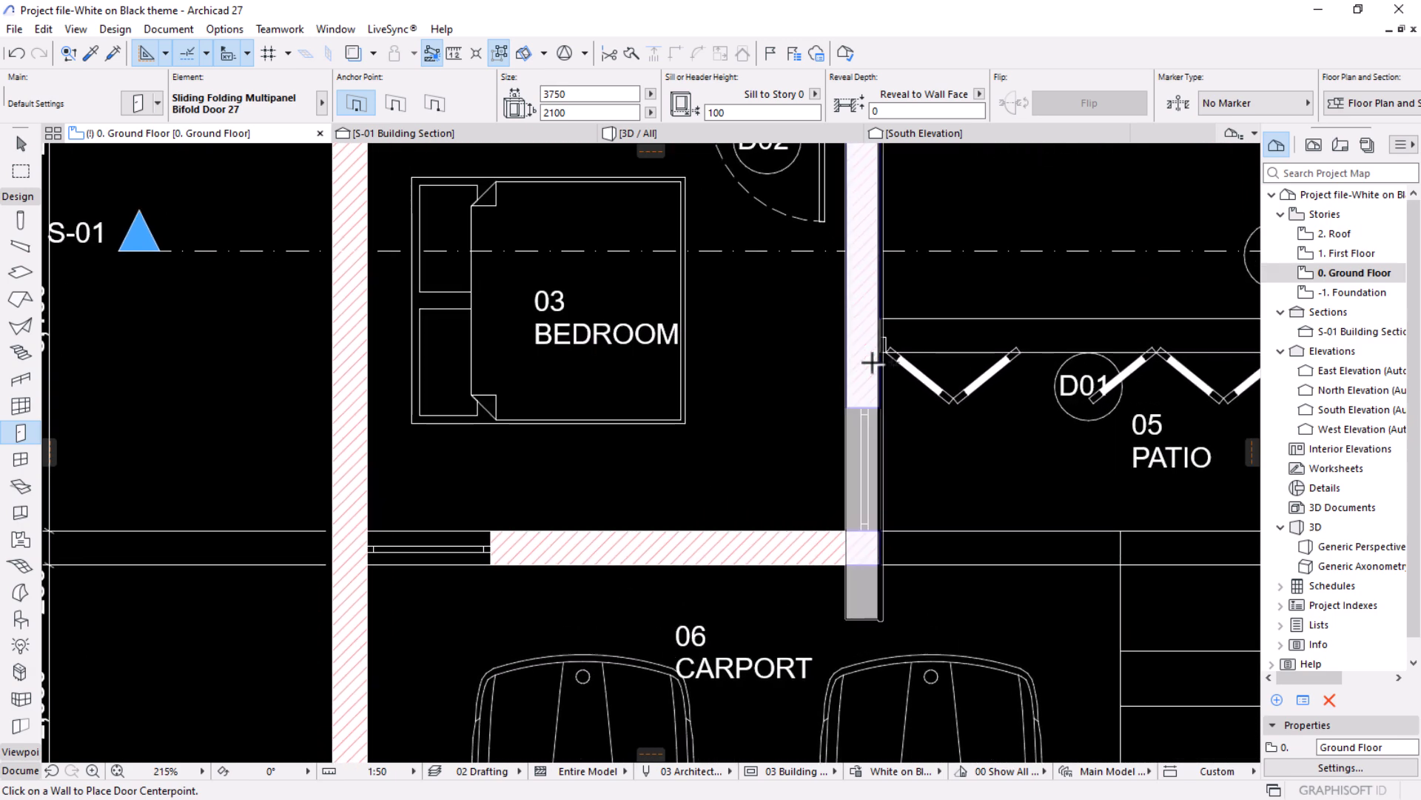
# Select the wall between bedroom and carport and set its Brick - Structural building material's cut fill to Foreground.
pyautogui.press('Escape')
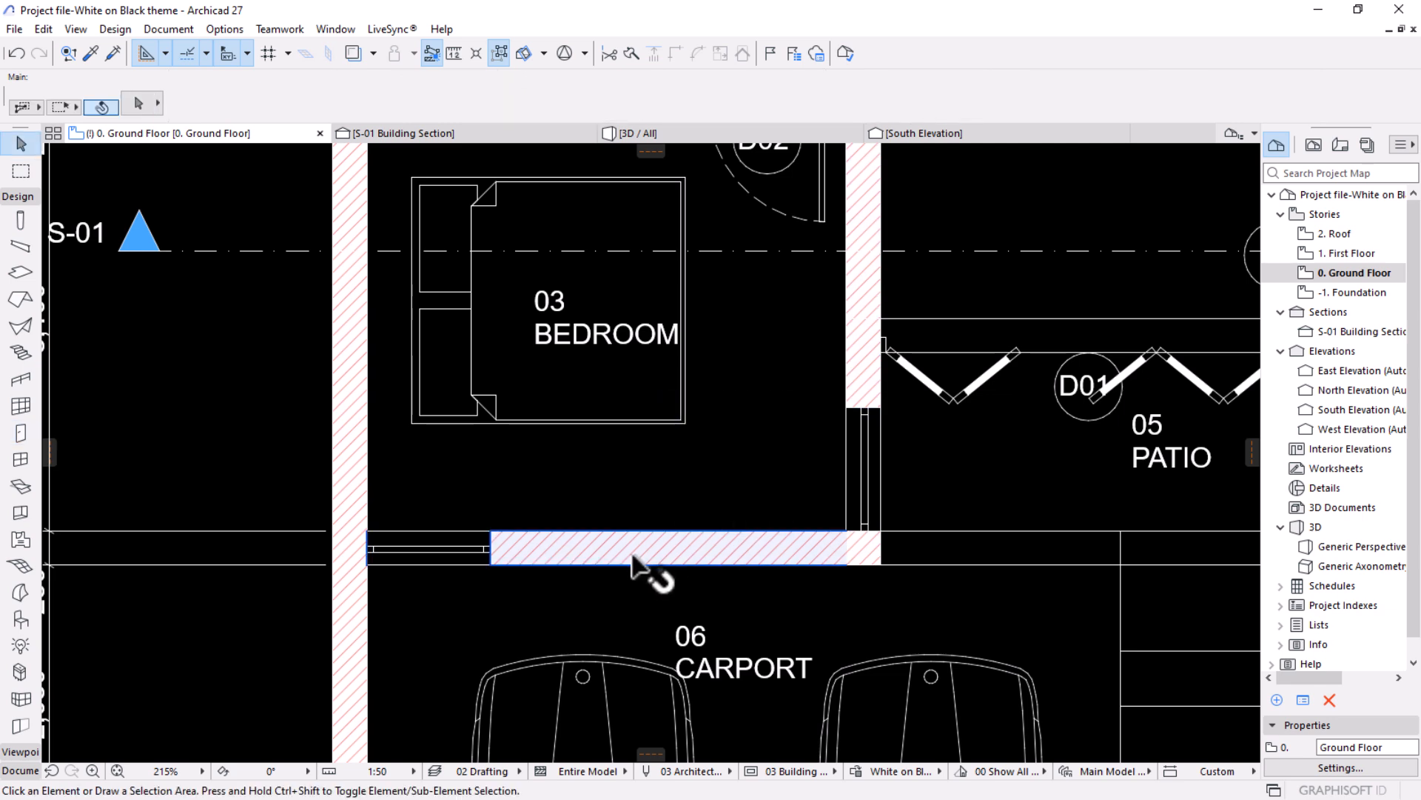
pyautogui.click(639, 562)
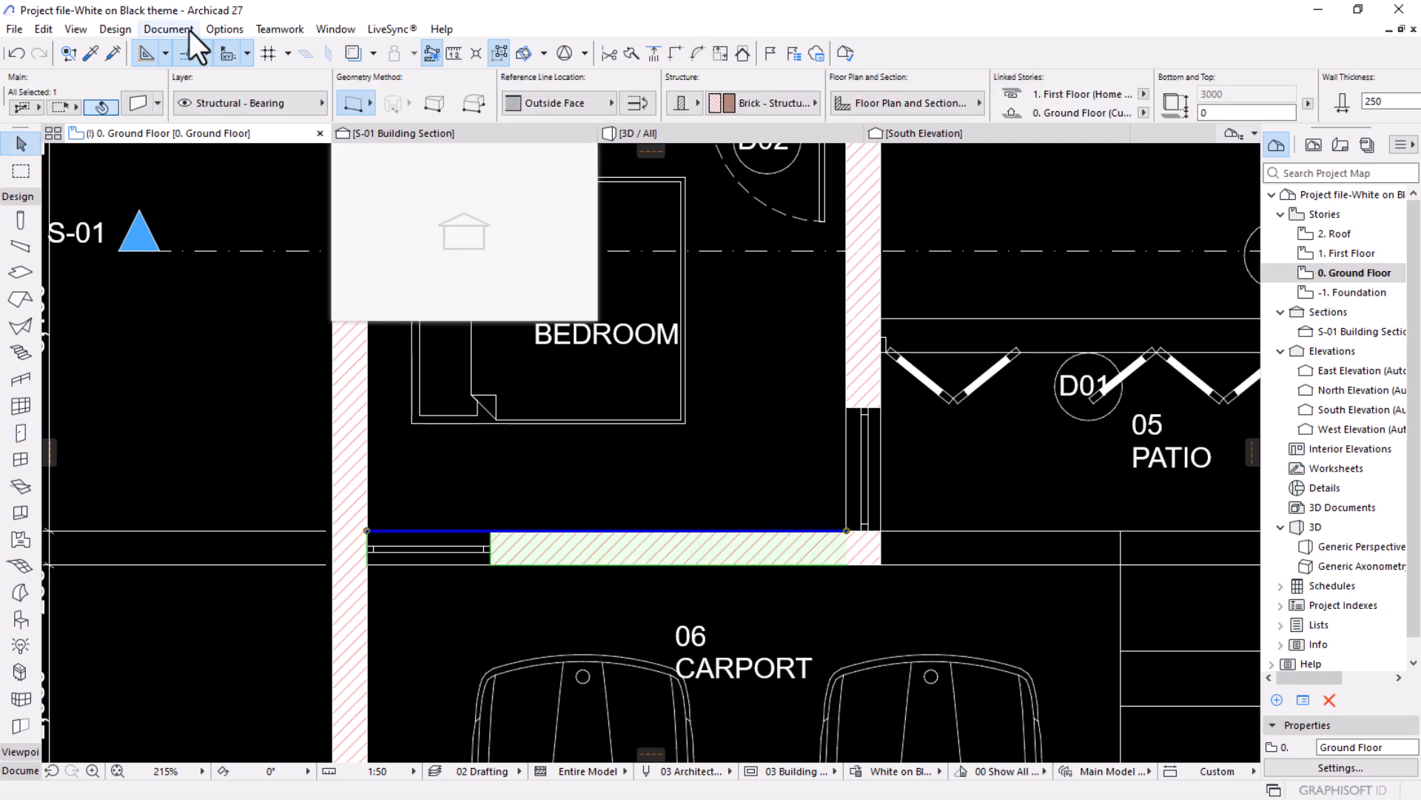
pyautogui.click(212, 33)
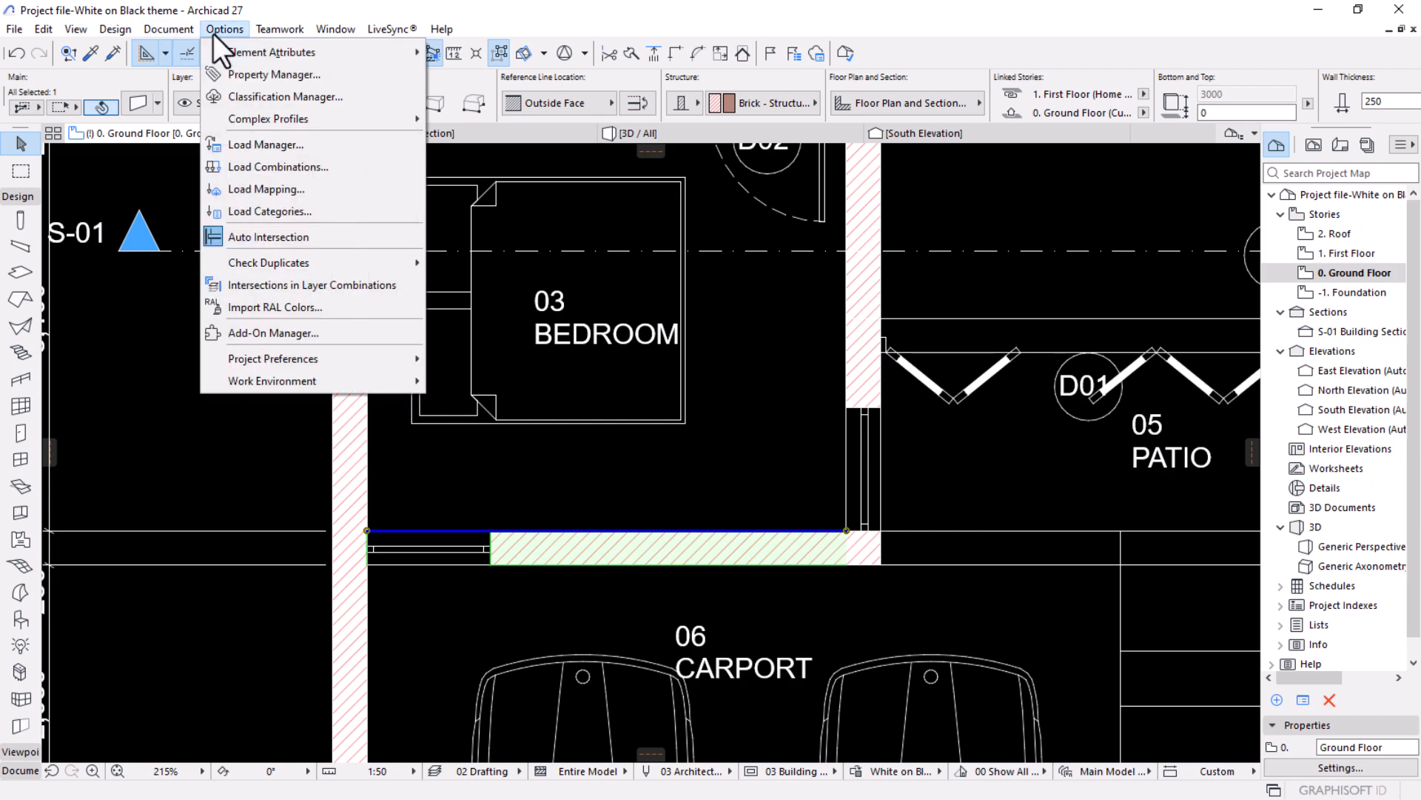
pyautogui.moveTo(317, 49)
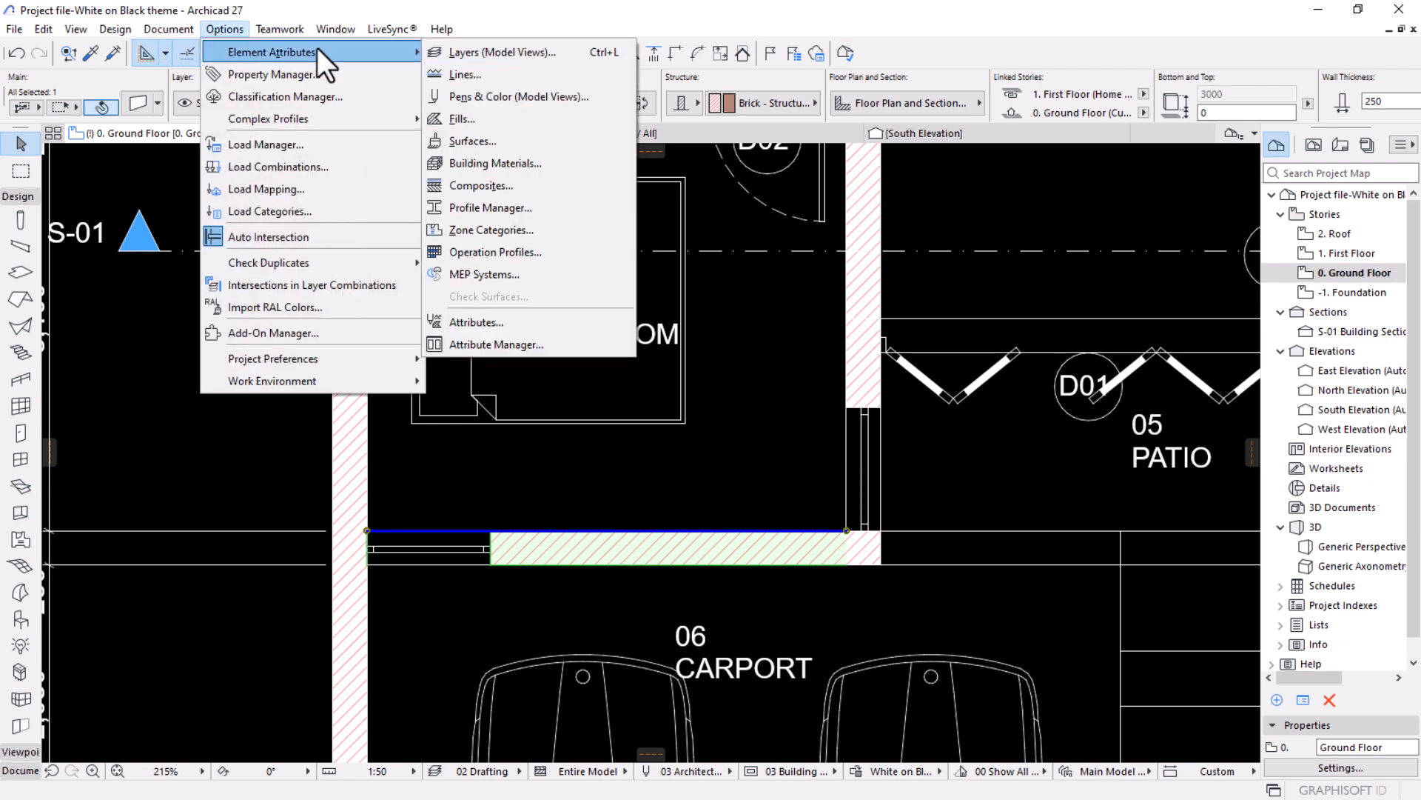
pyautogui.click(490, 161)
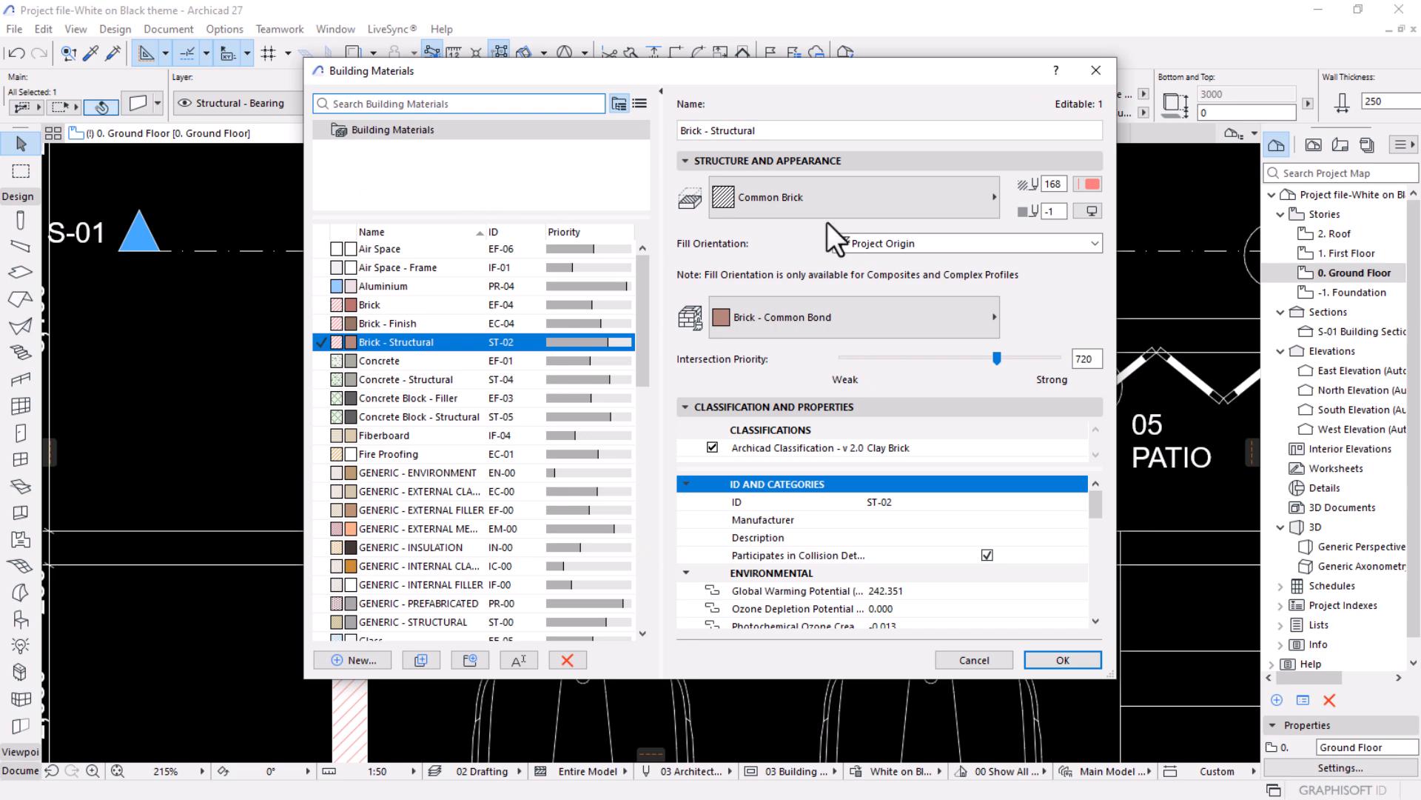
pyautogui.click(753, 194)
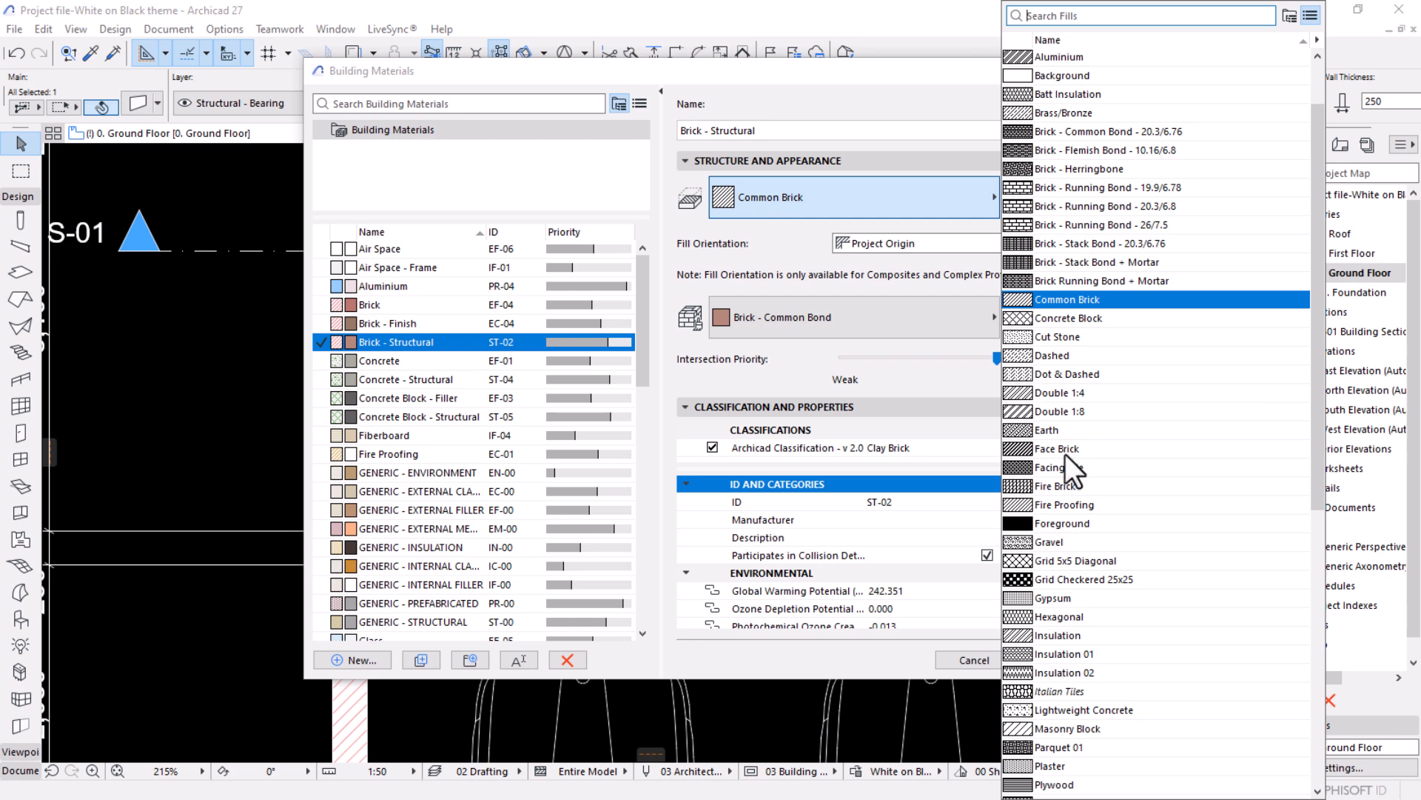
pyautogui.click(1060, 521)
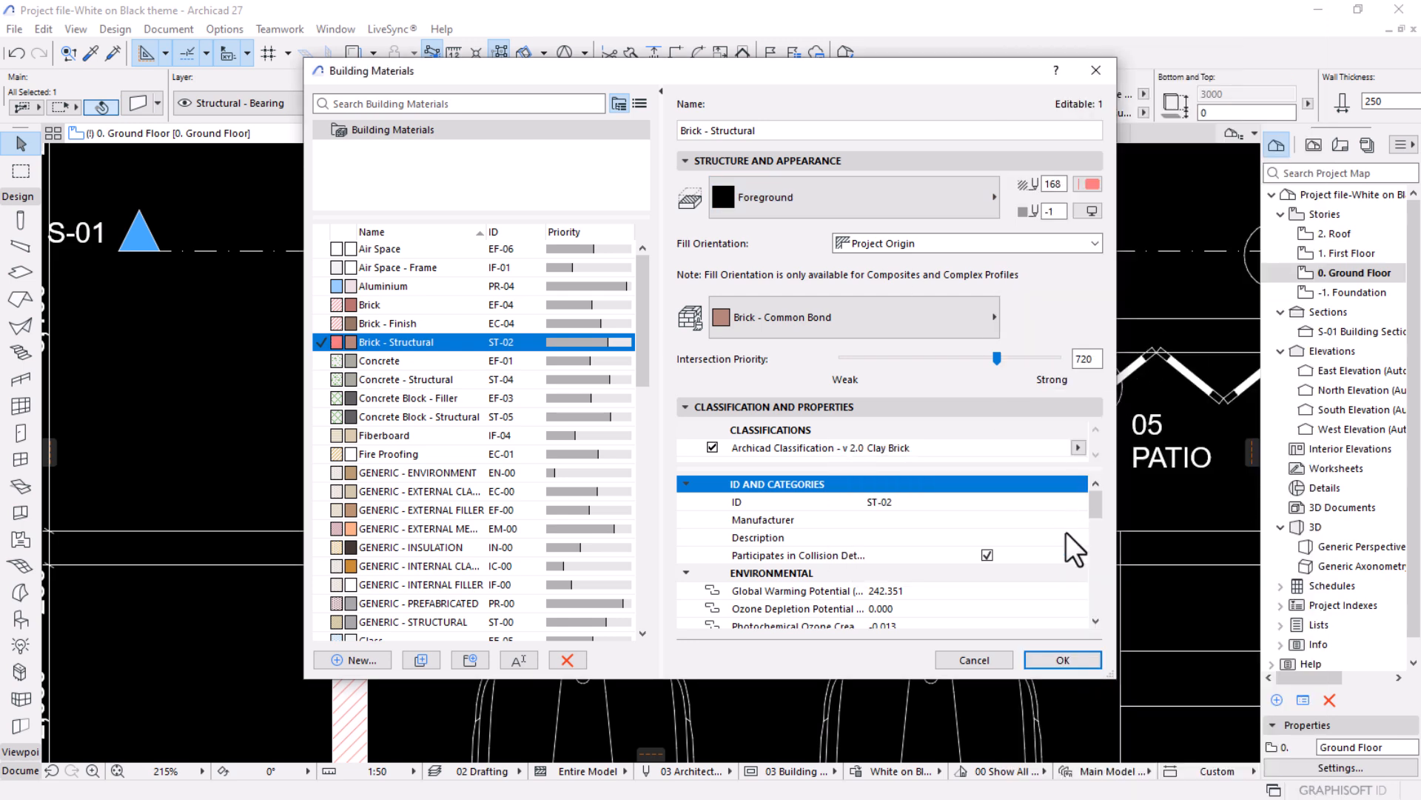
pyautogui.click(1072, 660)
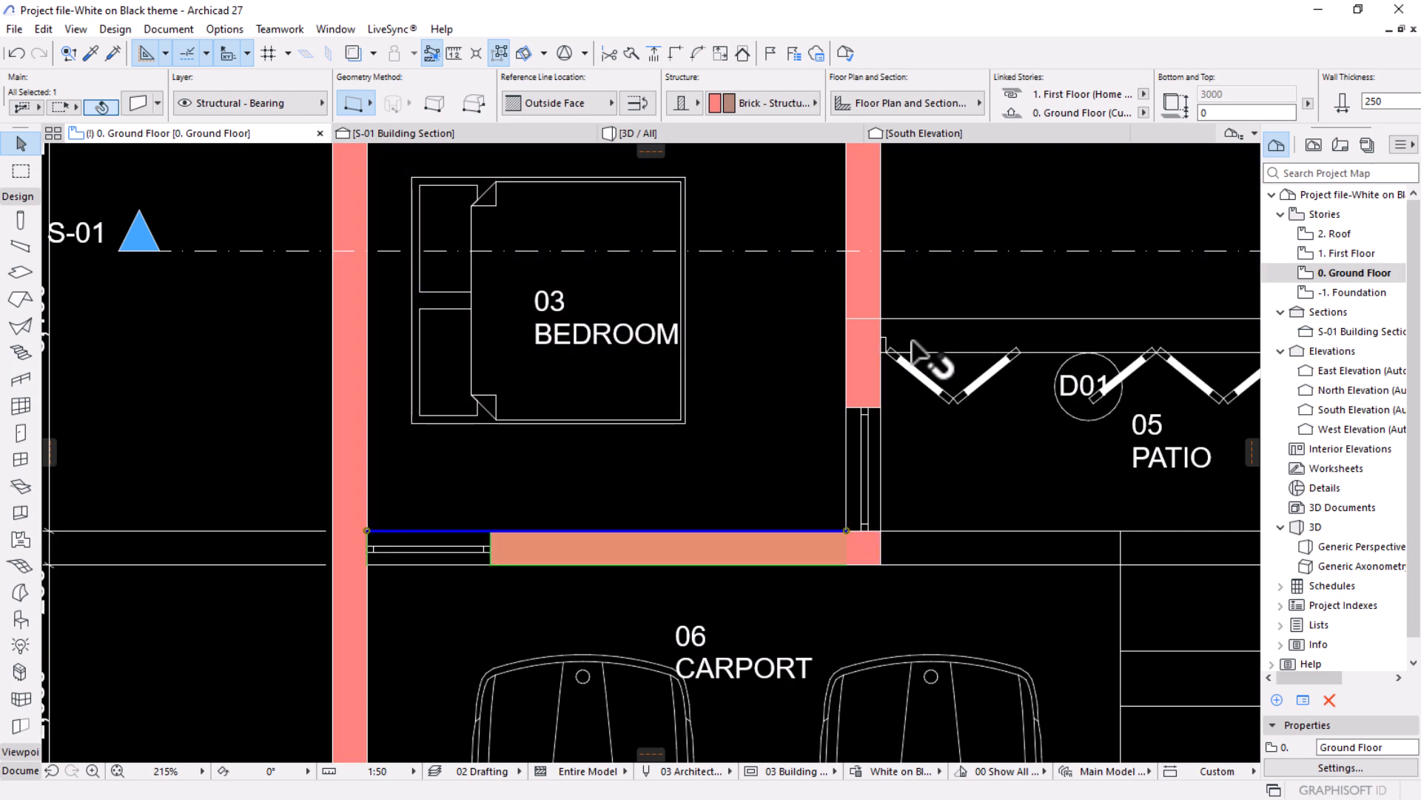
# Set the Brick - Structural building material's fill foreground pen to white pen 121, apply it and deselect the wall.
pyautogui.scroll(-4, 939, 292)
pyautogui.moveTo(778, 384); pyautogui.dragTo(652, 547, button='middle')
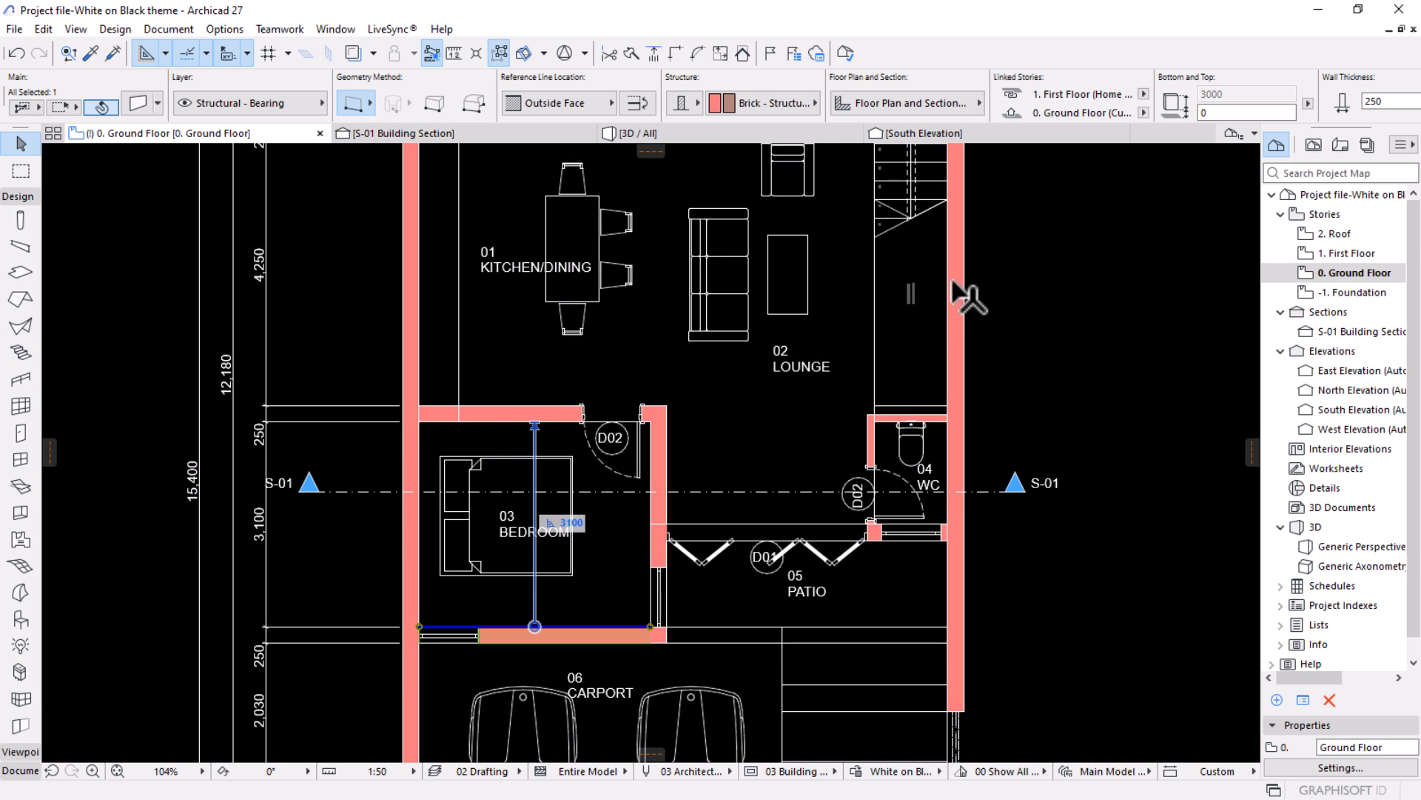
pyautogui.click(223, 28)
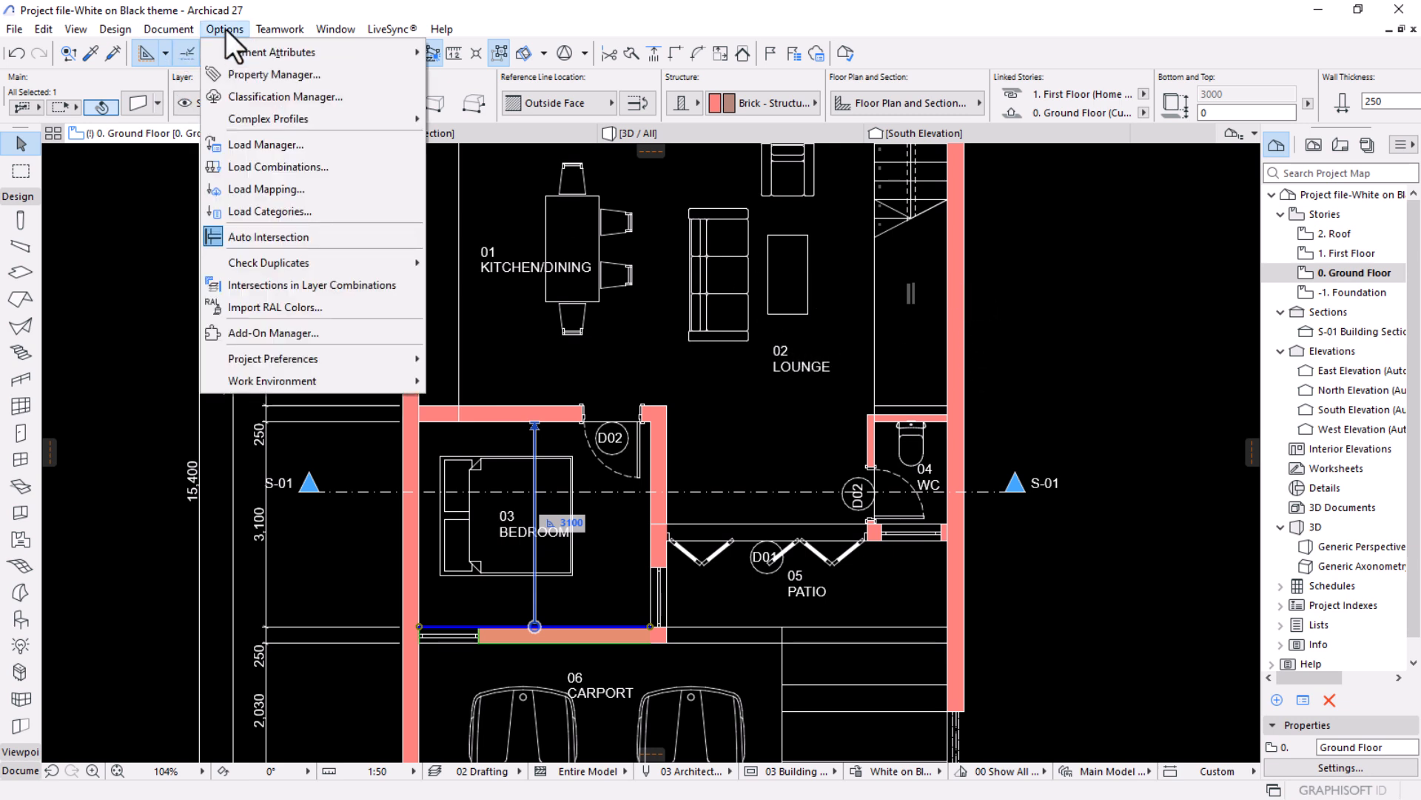
pyautogui.moveTo(273, 54)
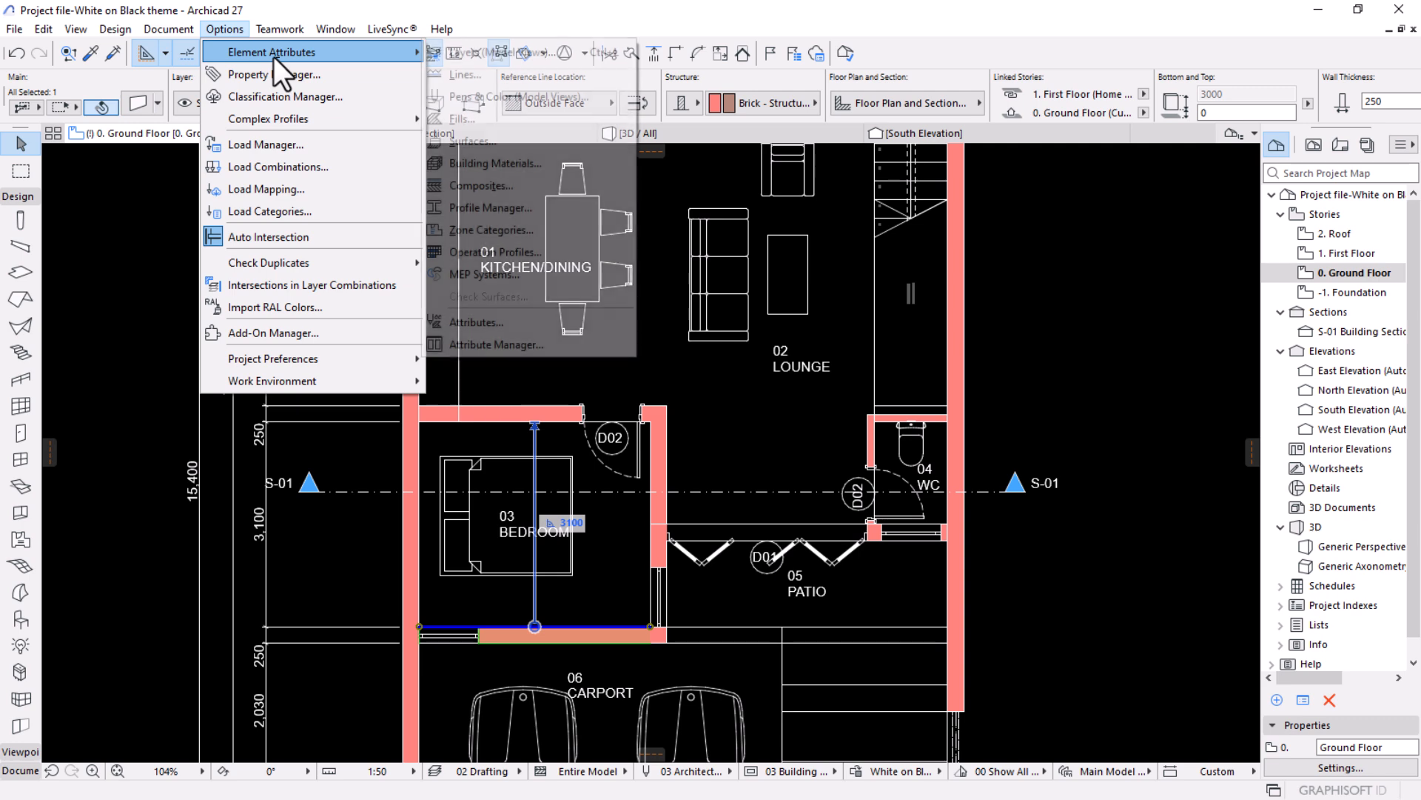
pyautogui.click(503, 163)
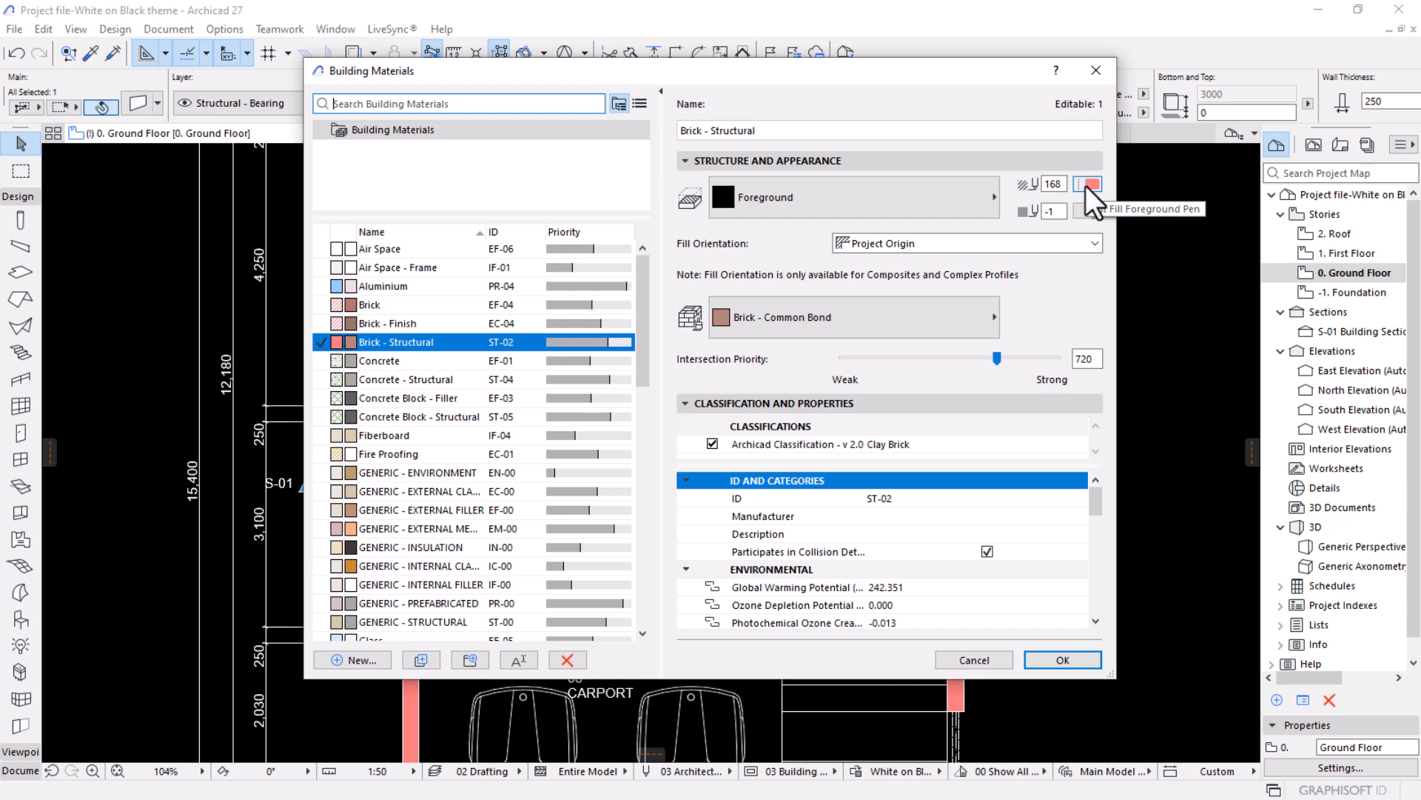
pyautogui.click(1088, 187)
pyautogui.click(794, 319)
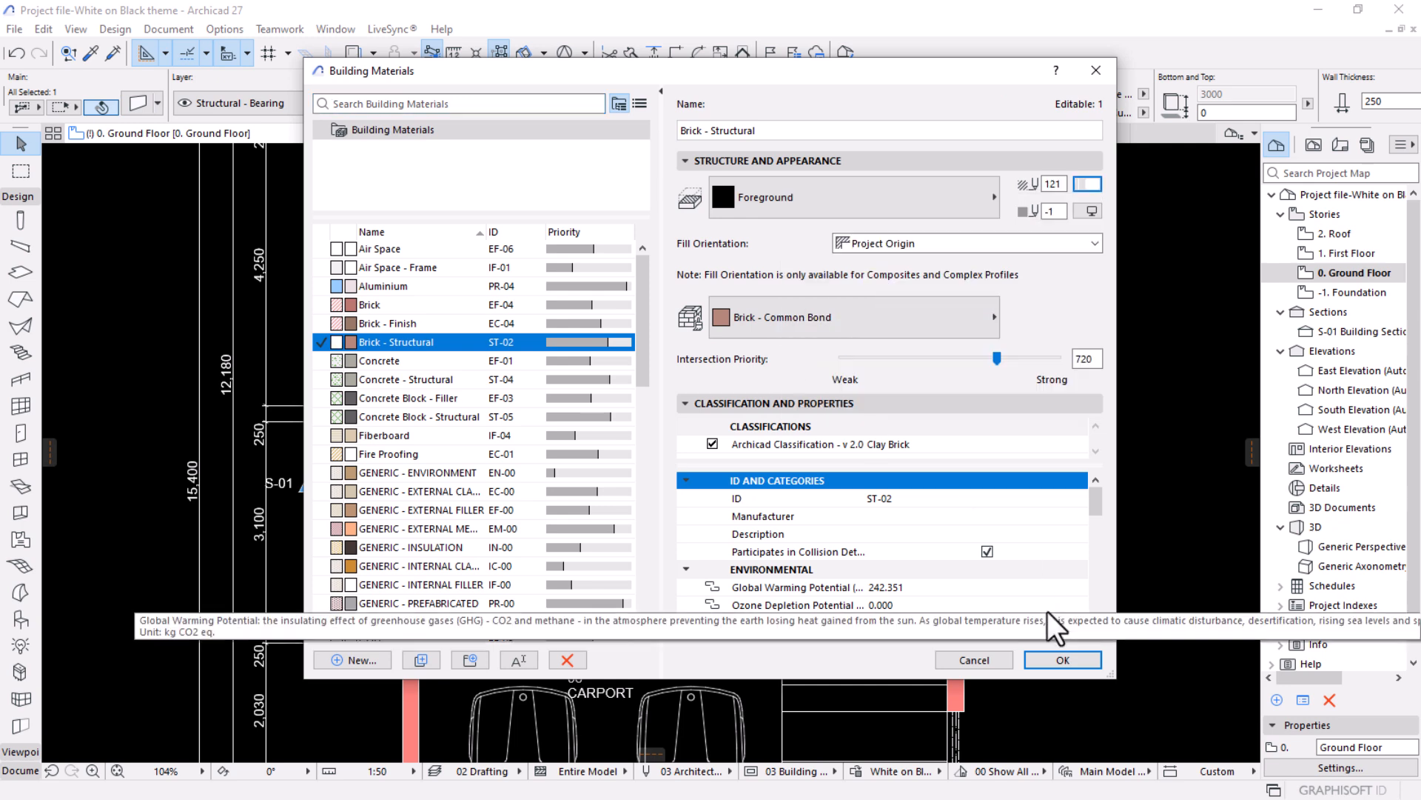
pyautogui.click(1063, 659)
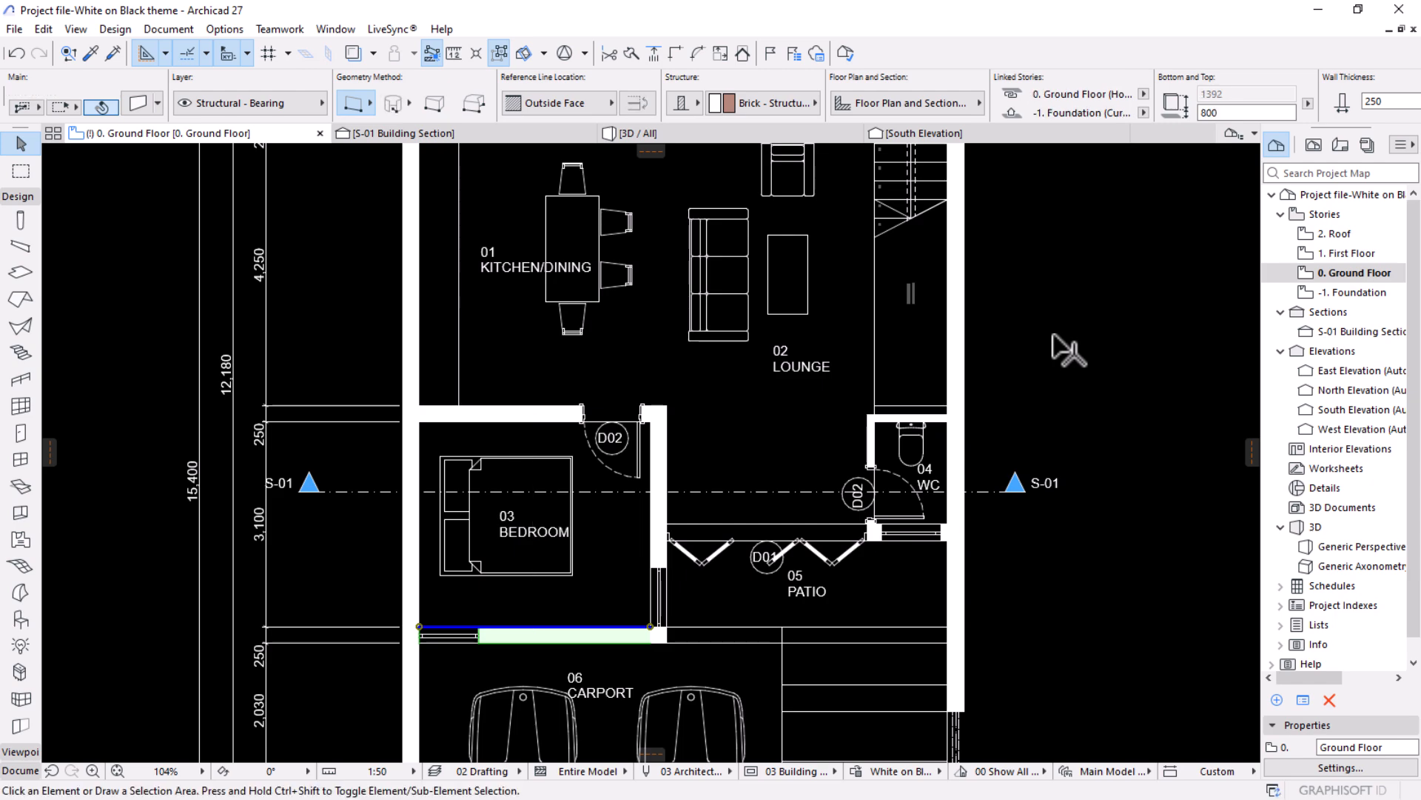
pyautogui.click(1052, 335)
# Review the whole ground floor plan, checking the walls, door and window openings, furniture and stair.
pyautogui.scroll(-4, 948, 335)
pyautogui.moveTo(848, 343); pyautogui.dragTo(786, 418, button='middle')
pyautogui.scroll(5, 809, 270)
pyautogui.scroll(-5, 785, 337)
pyautogui.moveTo(853, 418); pyautogui.dragTo(818, 529, button='middle')
pyautogui.moveTo(808, 296)
pyautogui.mouseDown(button='middle')
pyautogui.moveTo(795, 382)
pyautogui.moveTo(809, 299)
pyautogui.mouseUp(button='middle')
pyautogui.scroll(1, 797, 383)
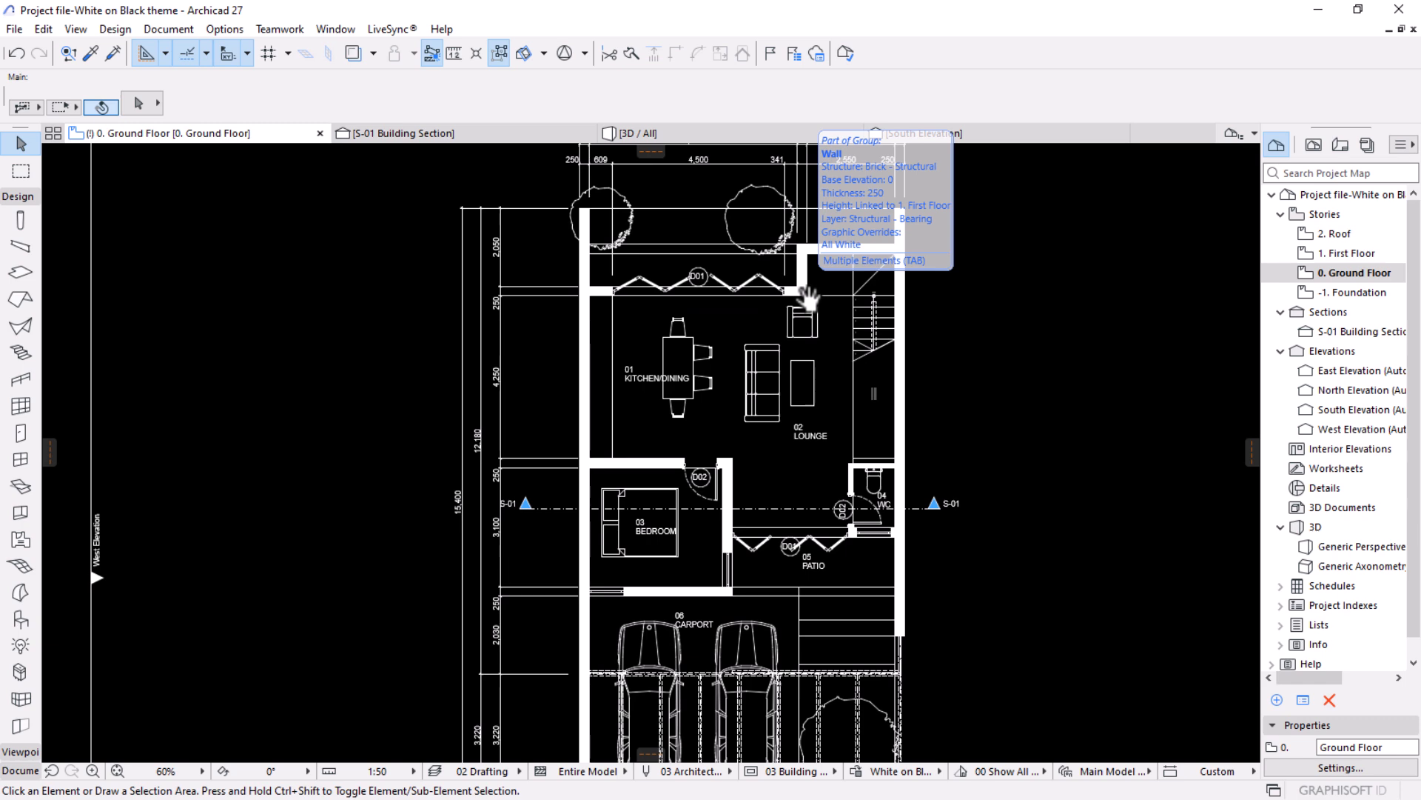
pyautogui.scroll(-3, 810, 314)
pyautogui.scroll(3, 810, 311)
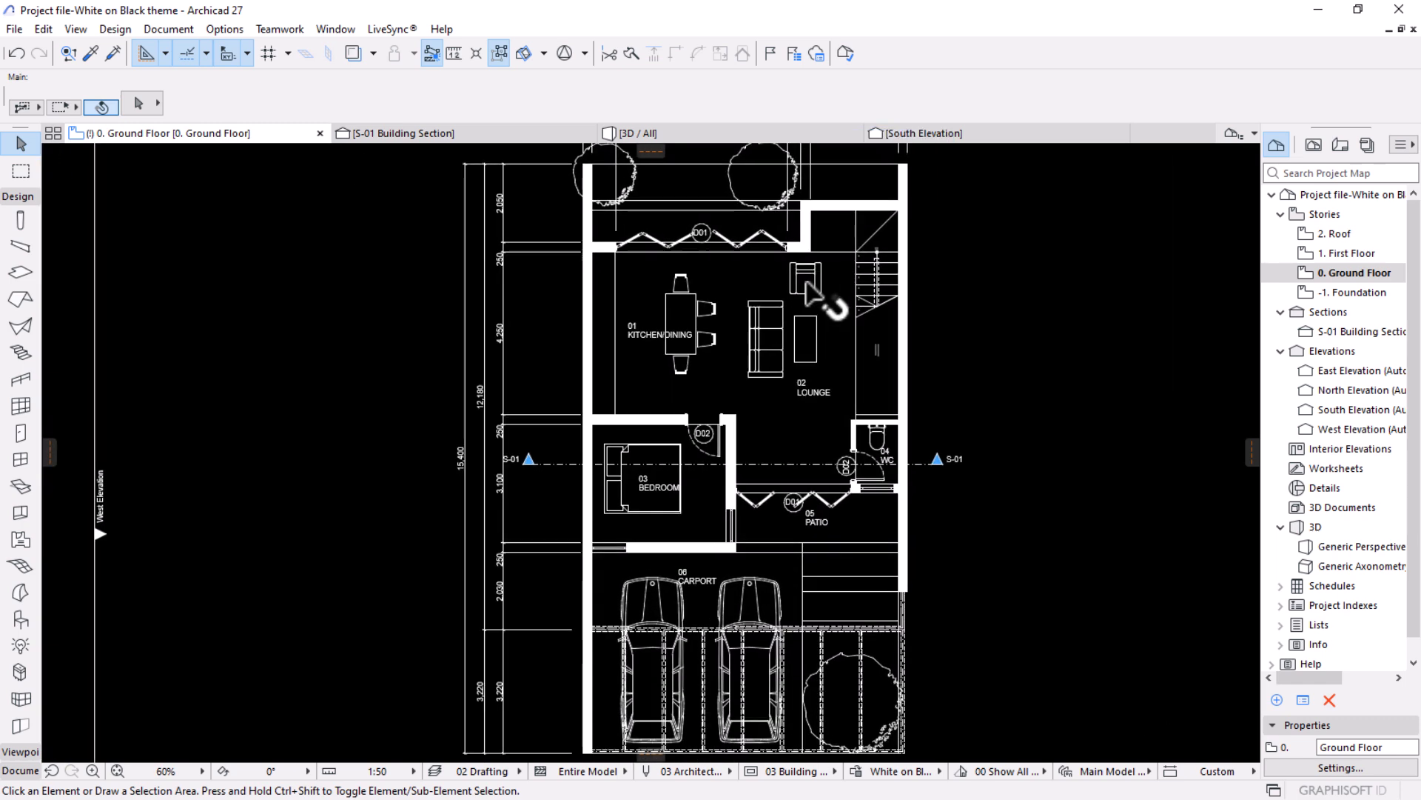
pyautogui.scroll(-2, 807, 285)
pyautogui.moveTo(807, 285); pyautogui.dragTo(800, 407, button='middle')
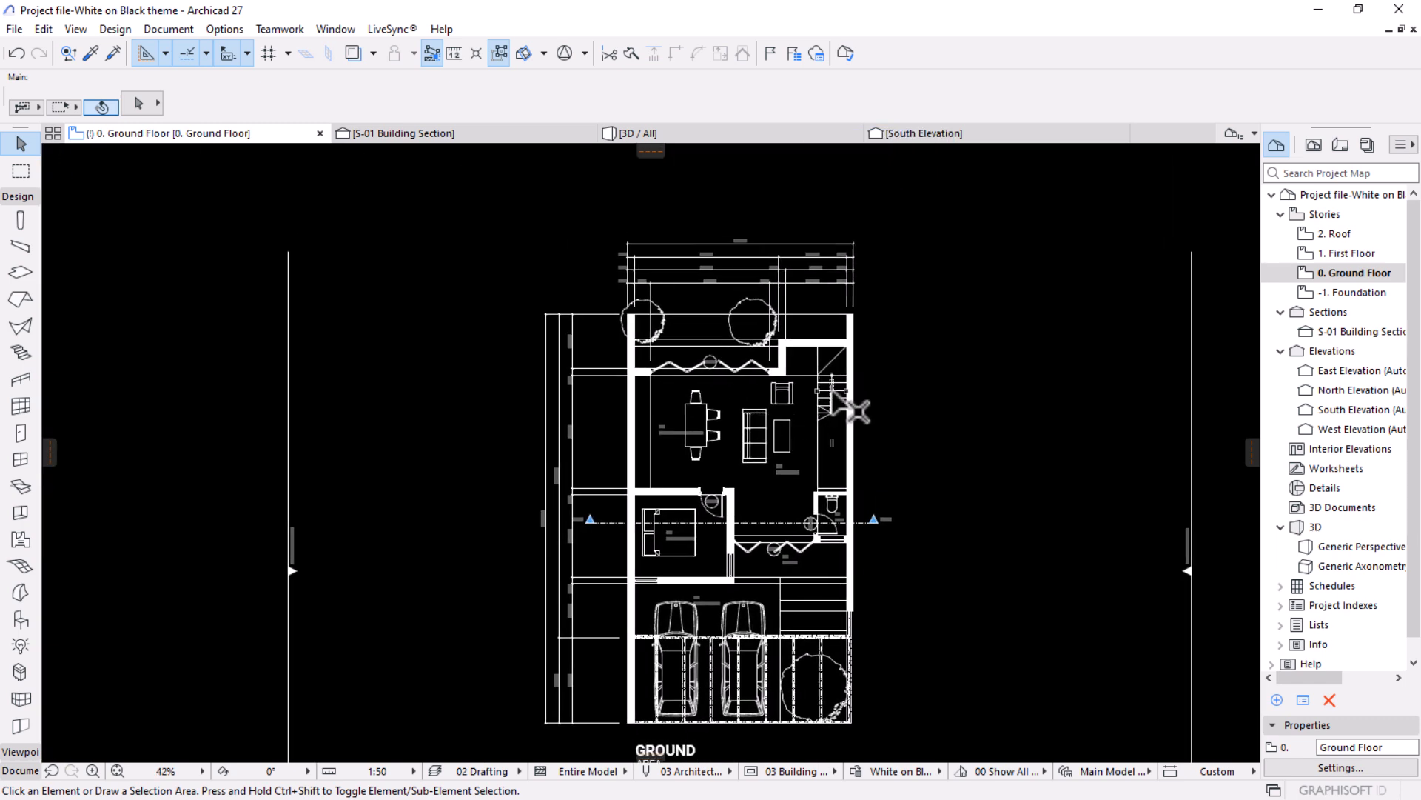
pyautogui.moveTo(832, 388)
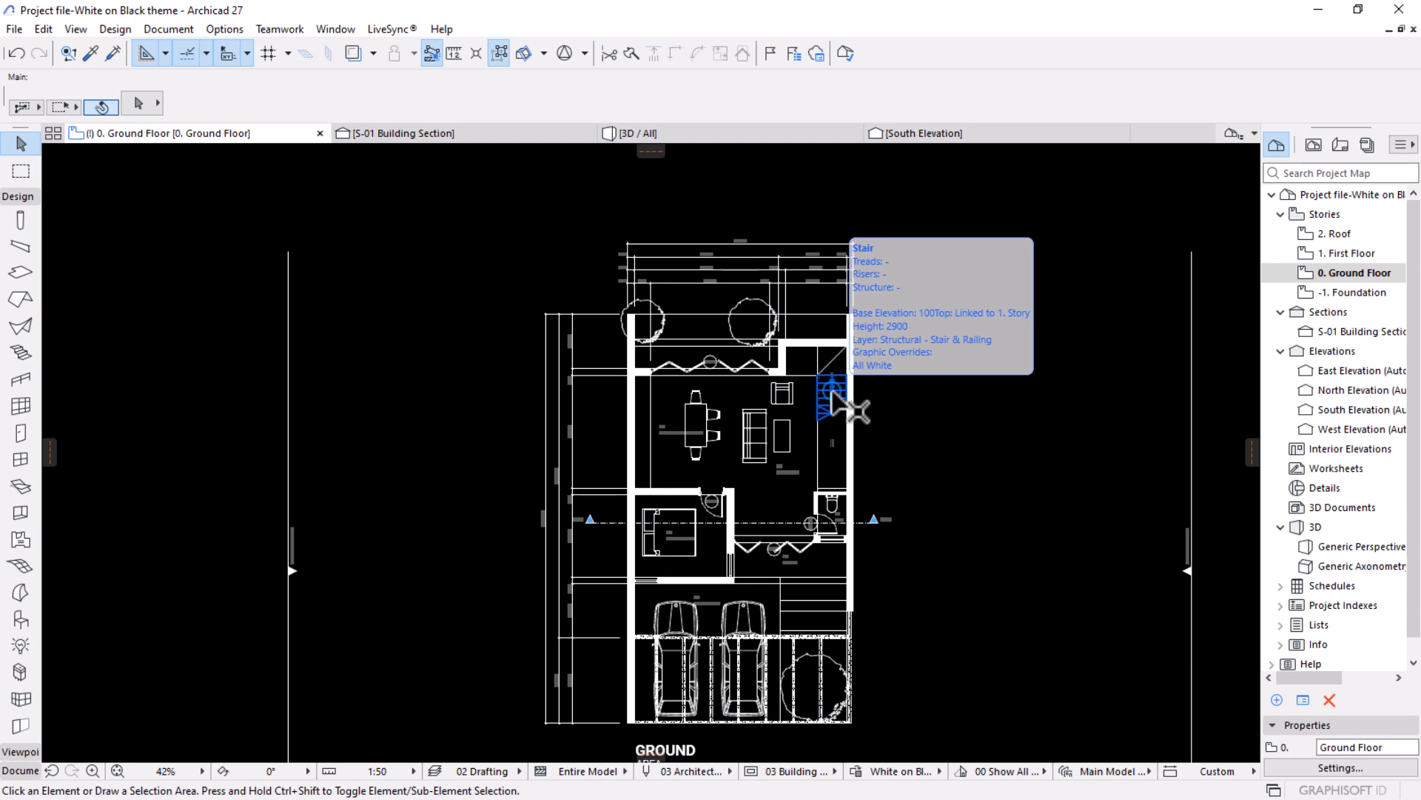
# Start a new master layout in the Layout Book and name it Pinterest.
pyautogui.click(1340, 144)
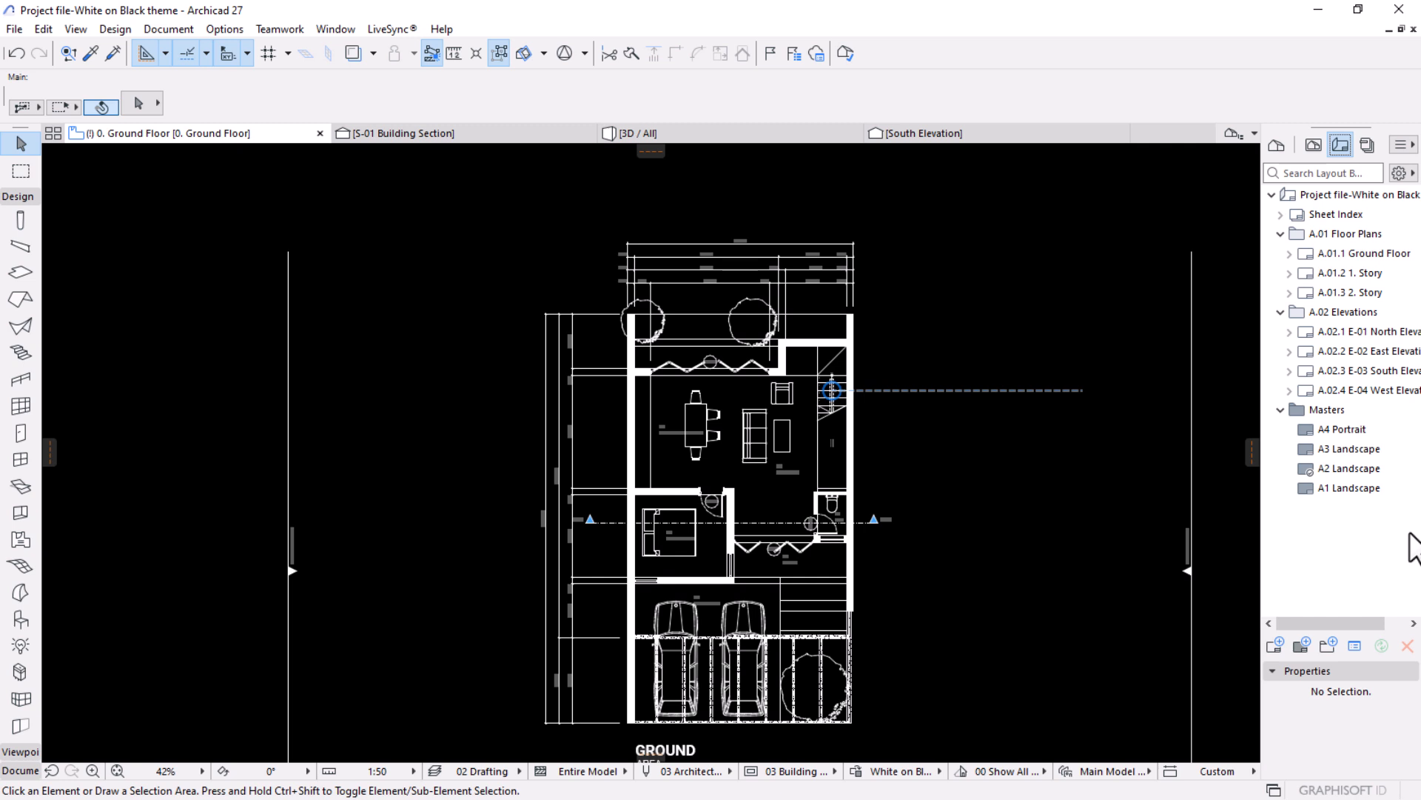
pyautogui.click(1301, 645)
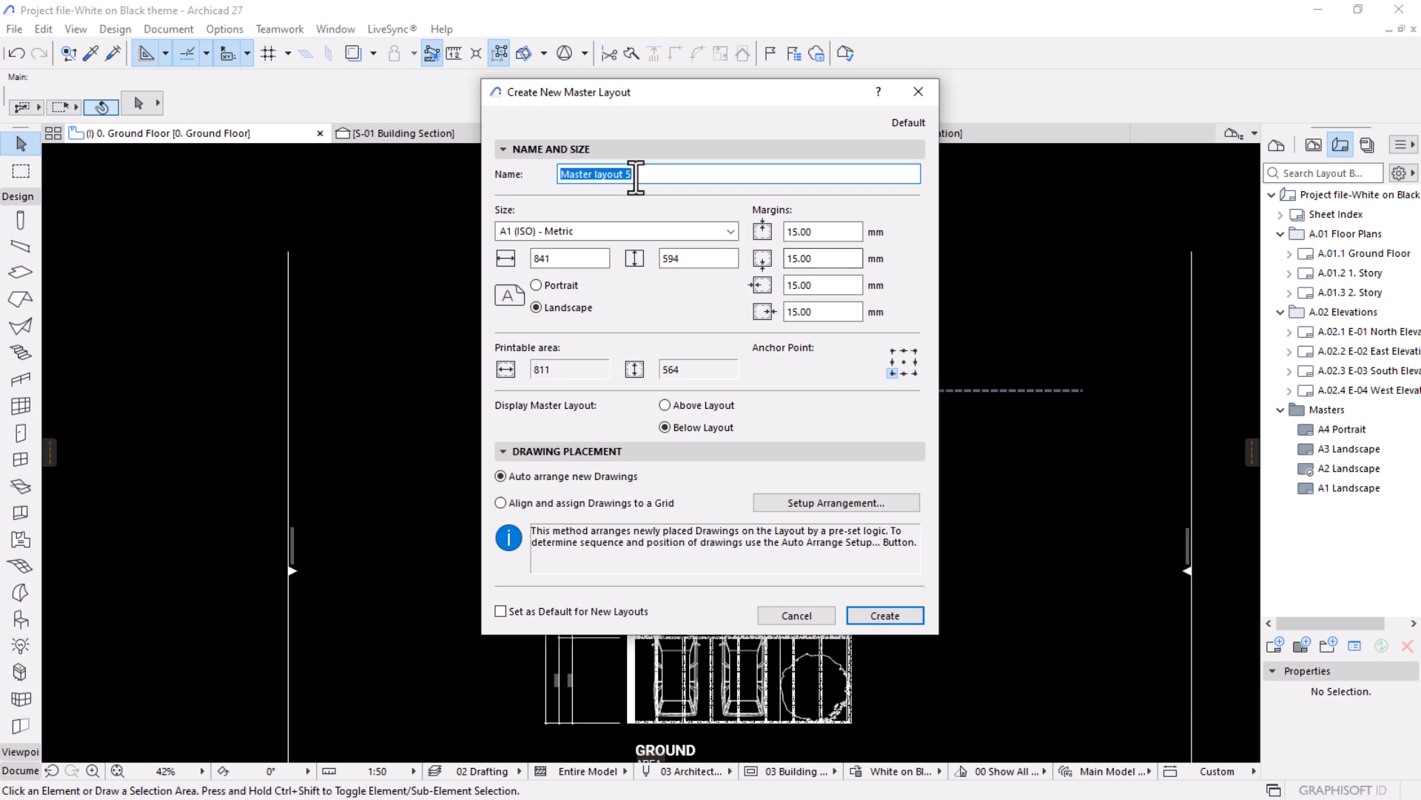
pyautogui.write('Pinterest')
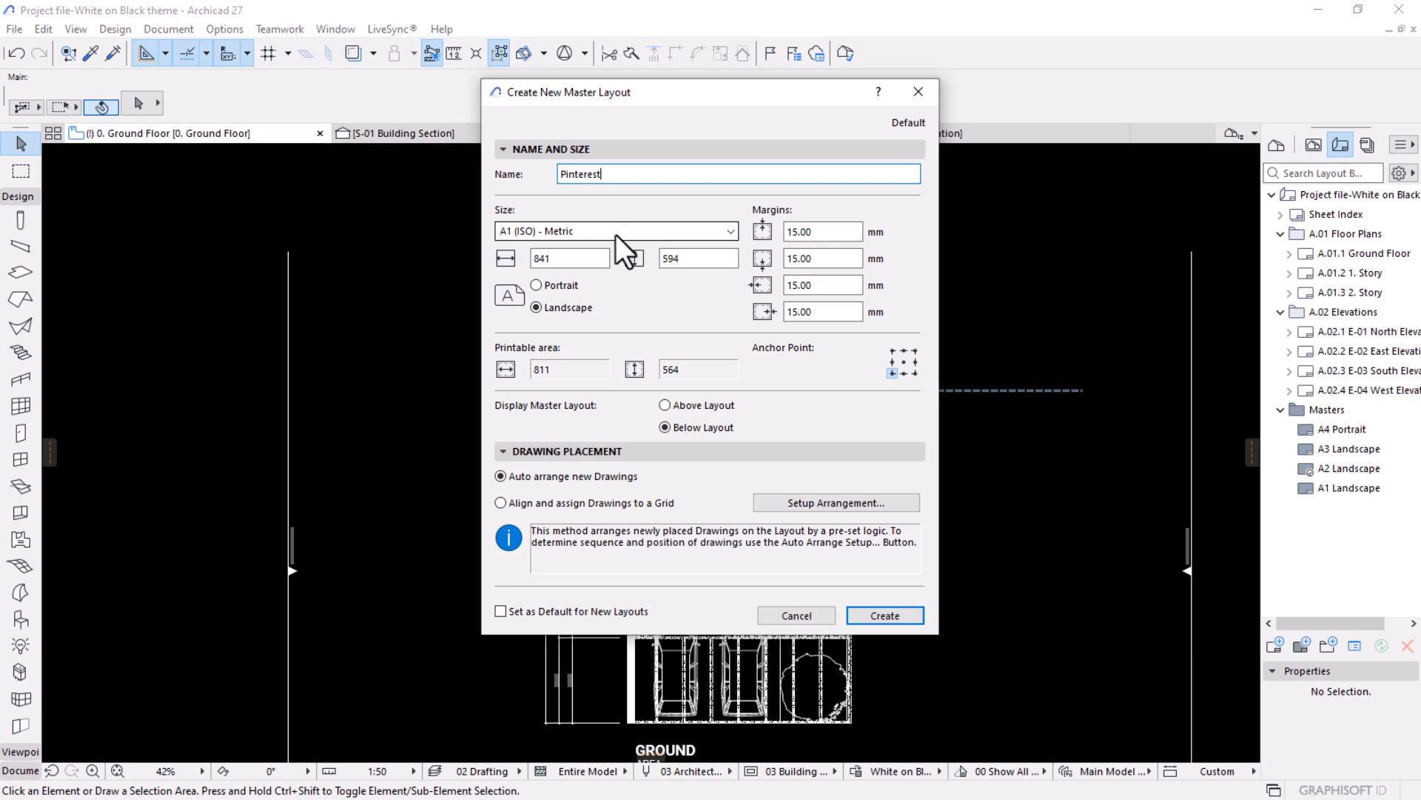
# Enter a custom sheet size of 600 by 1000 mm for the new master layout and create it.
pyautogui.moveTo(567, 260); pyautogui.dragTo(525, 267)
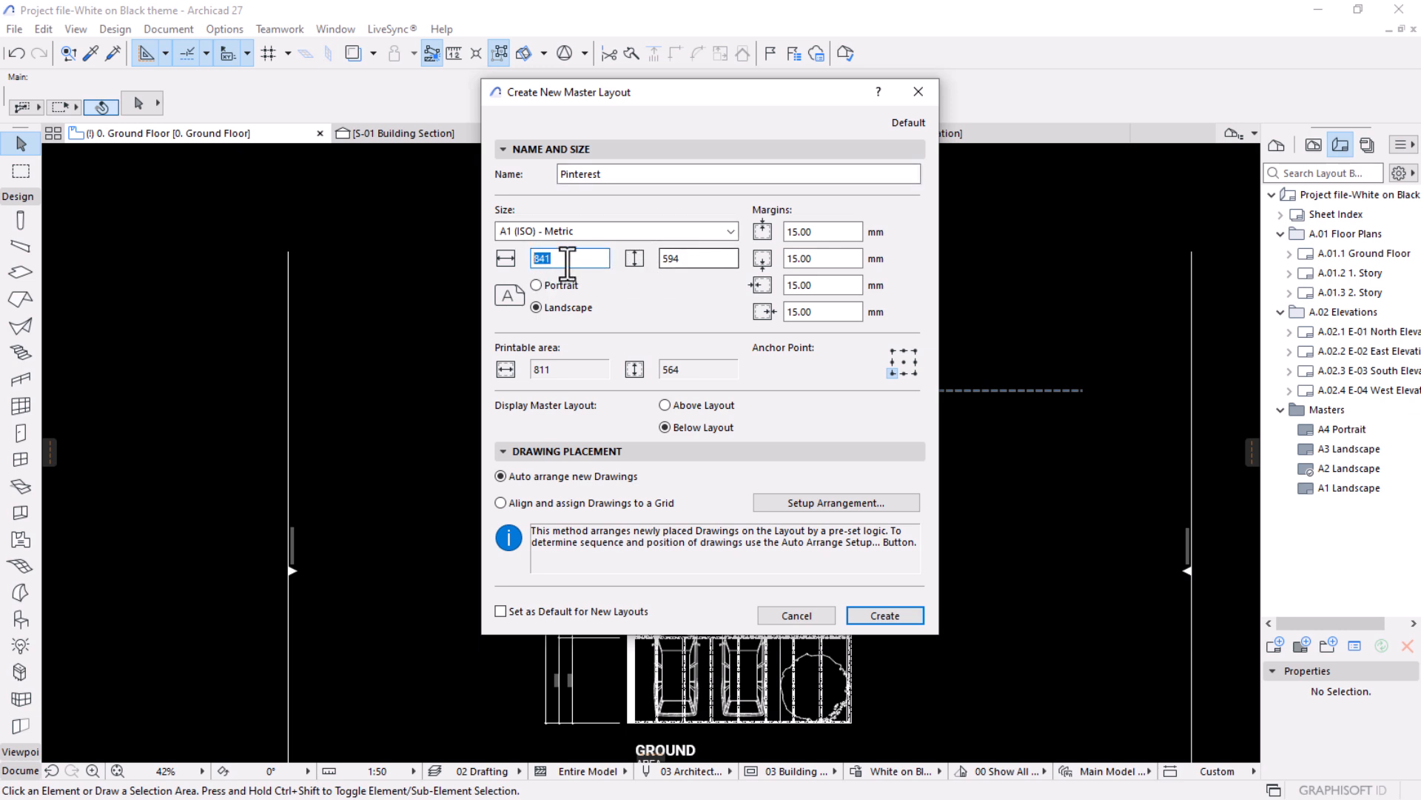
pyautogui.click(548, 283)
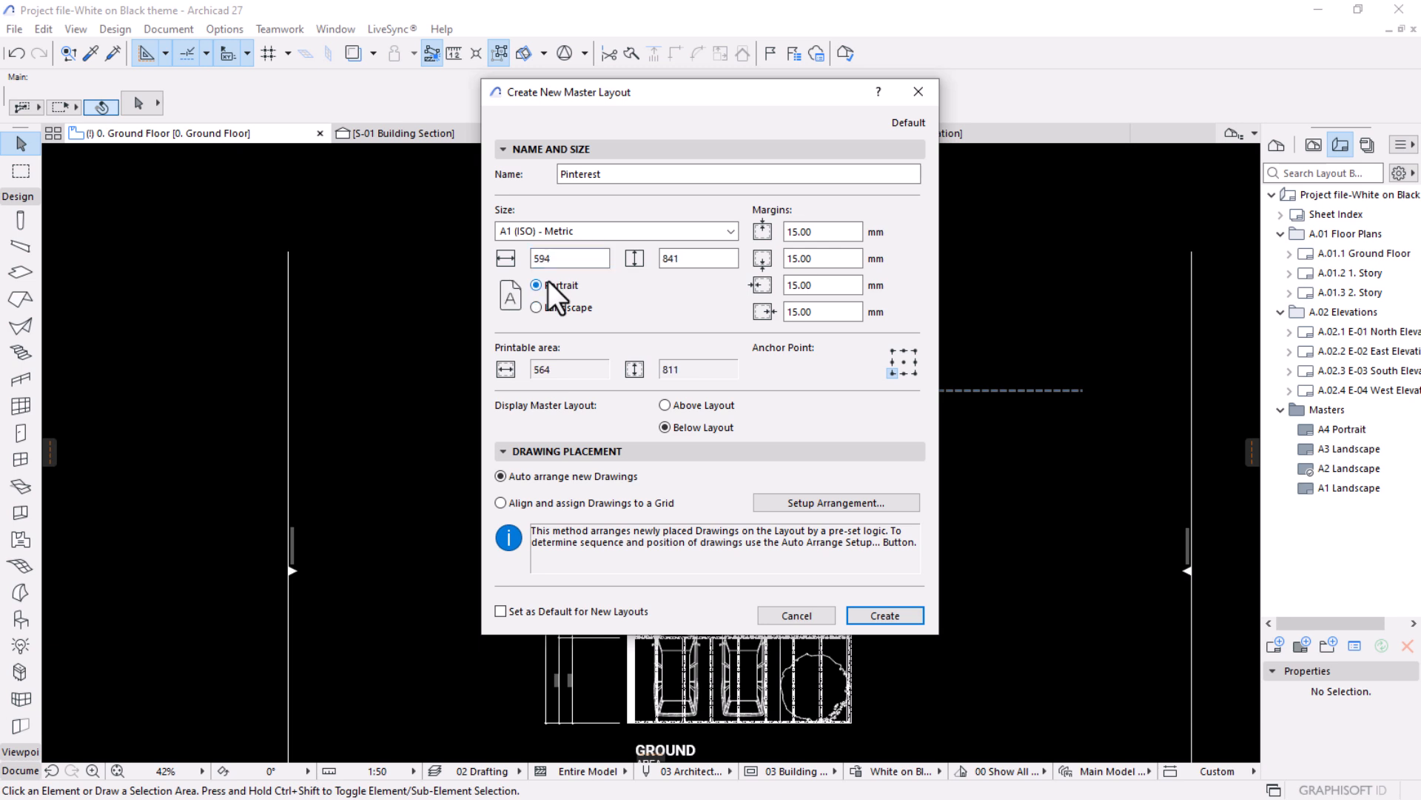
pyautogui.click(675, 260)
pyautogui.moveTo(674, 259); pyautogui.dragTo(662, 259)
pyautogui.click(589, 259)
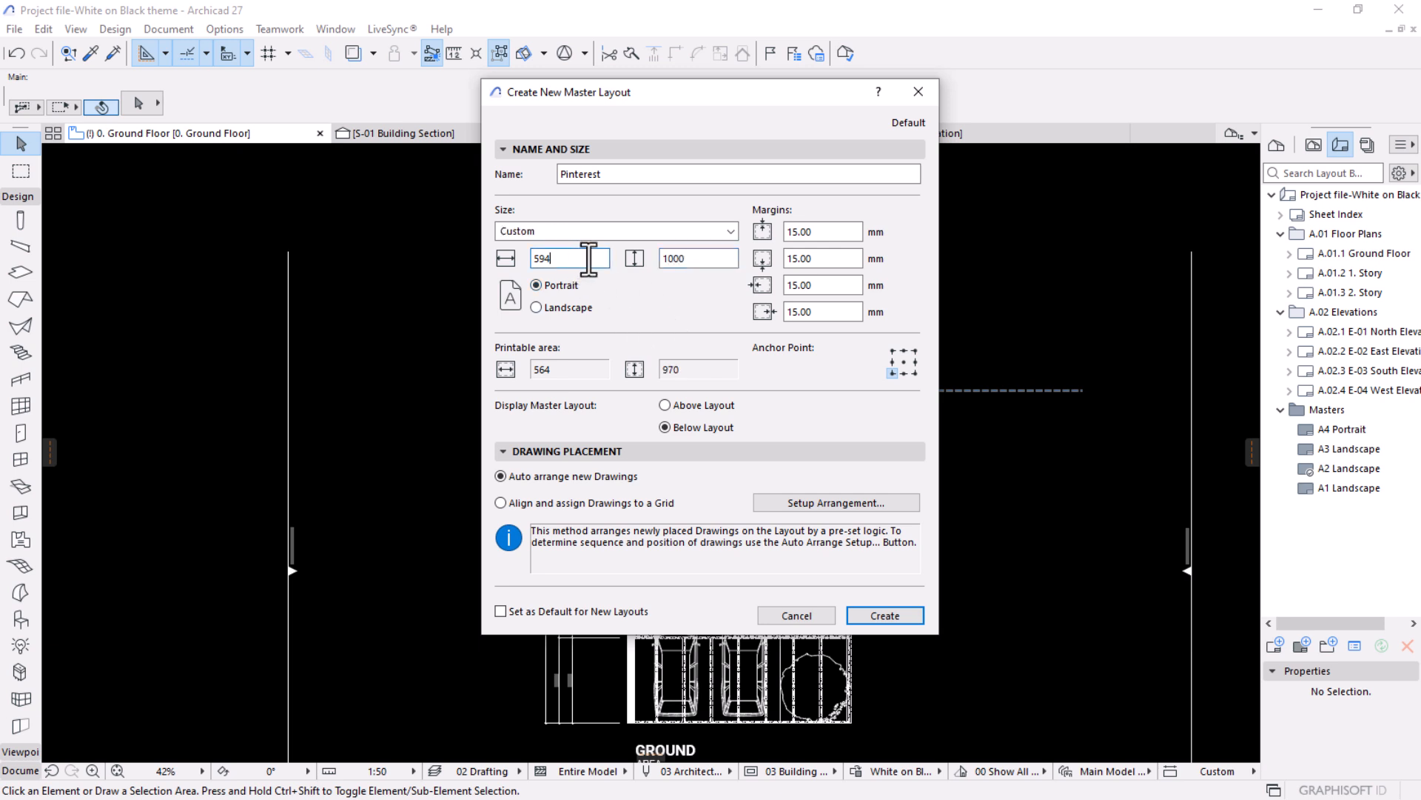
pyautogui.moveTo(588, 259); pyautogui.dragTo(528, 271)
pyautogui.write('600')
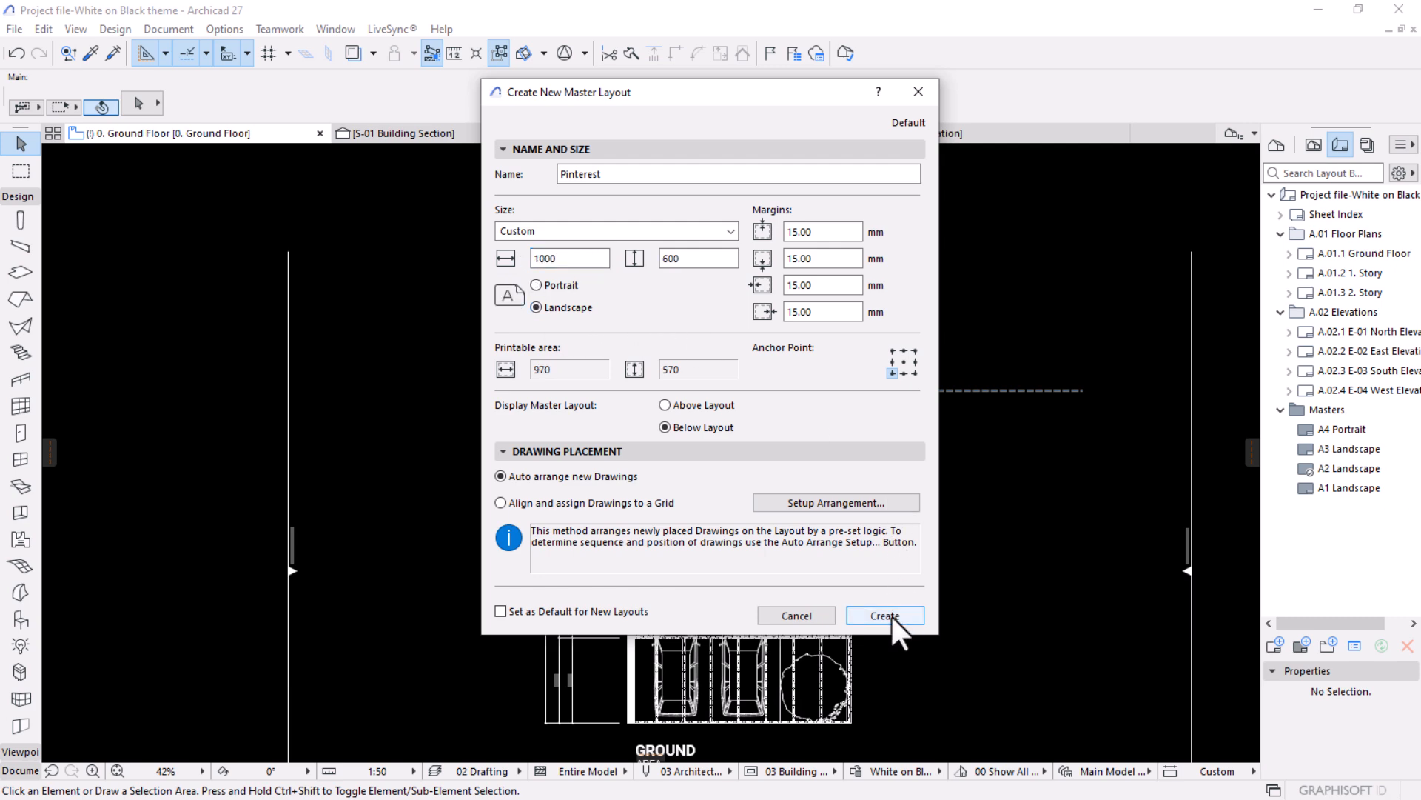
pyautogui.click(891, 616)
# Change the Pinterest master layout's orientation to portrait in its settings.
pyautogui.scroll(-3, 736, 557)
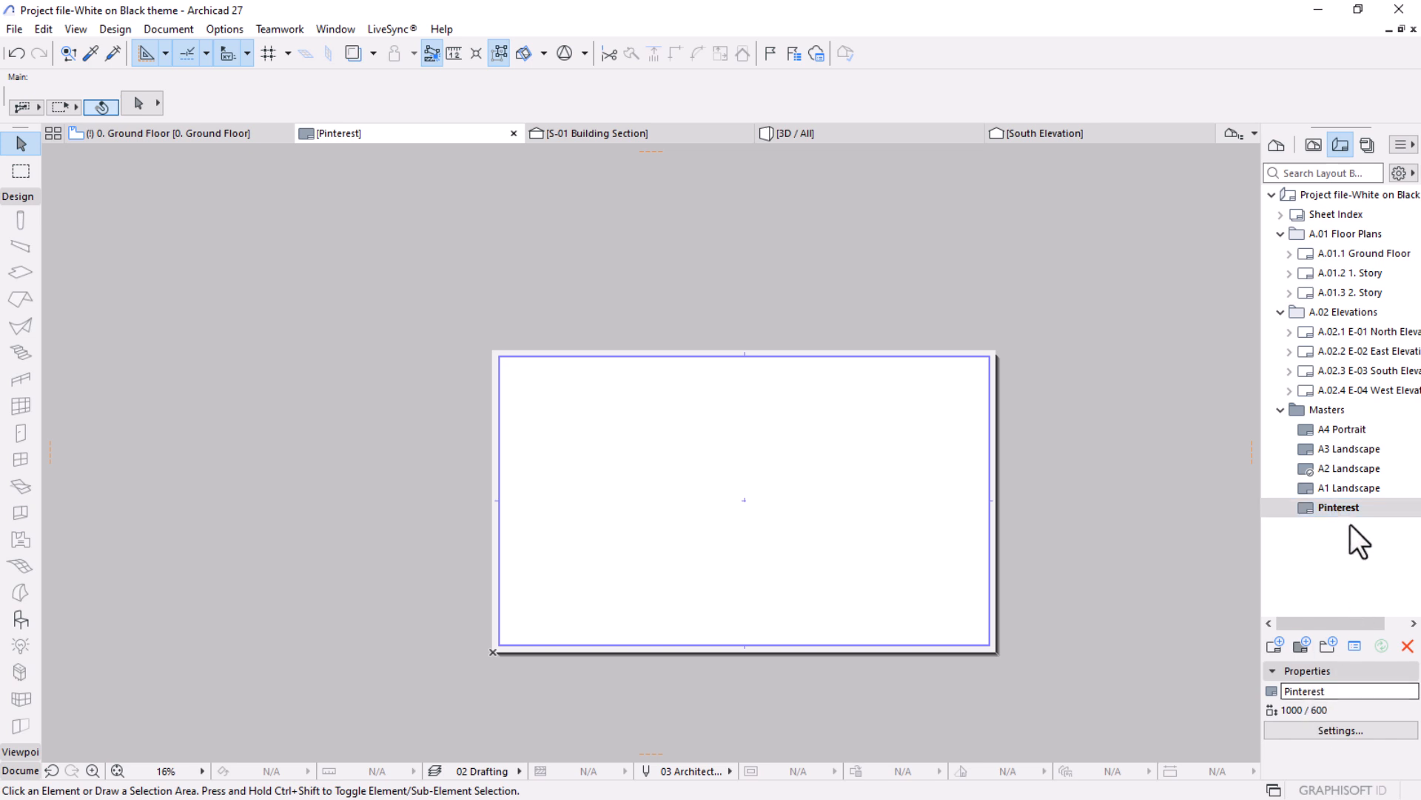
pyautogui.click(1334, 730)
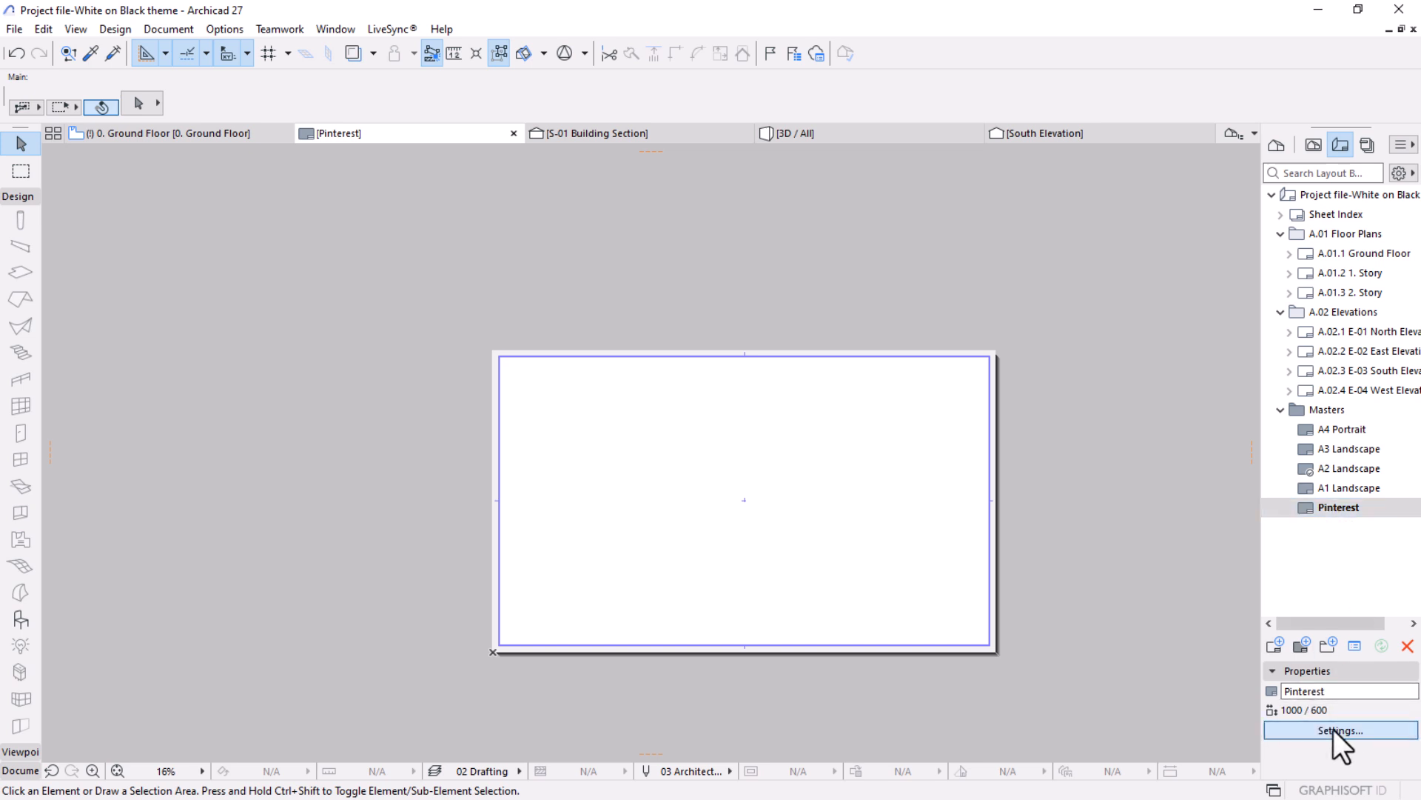
pyautogui.click(547, 284)
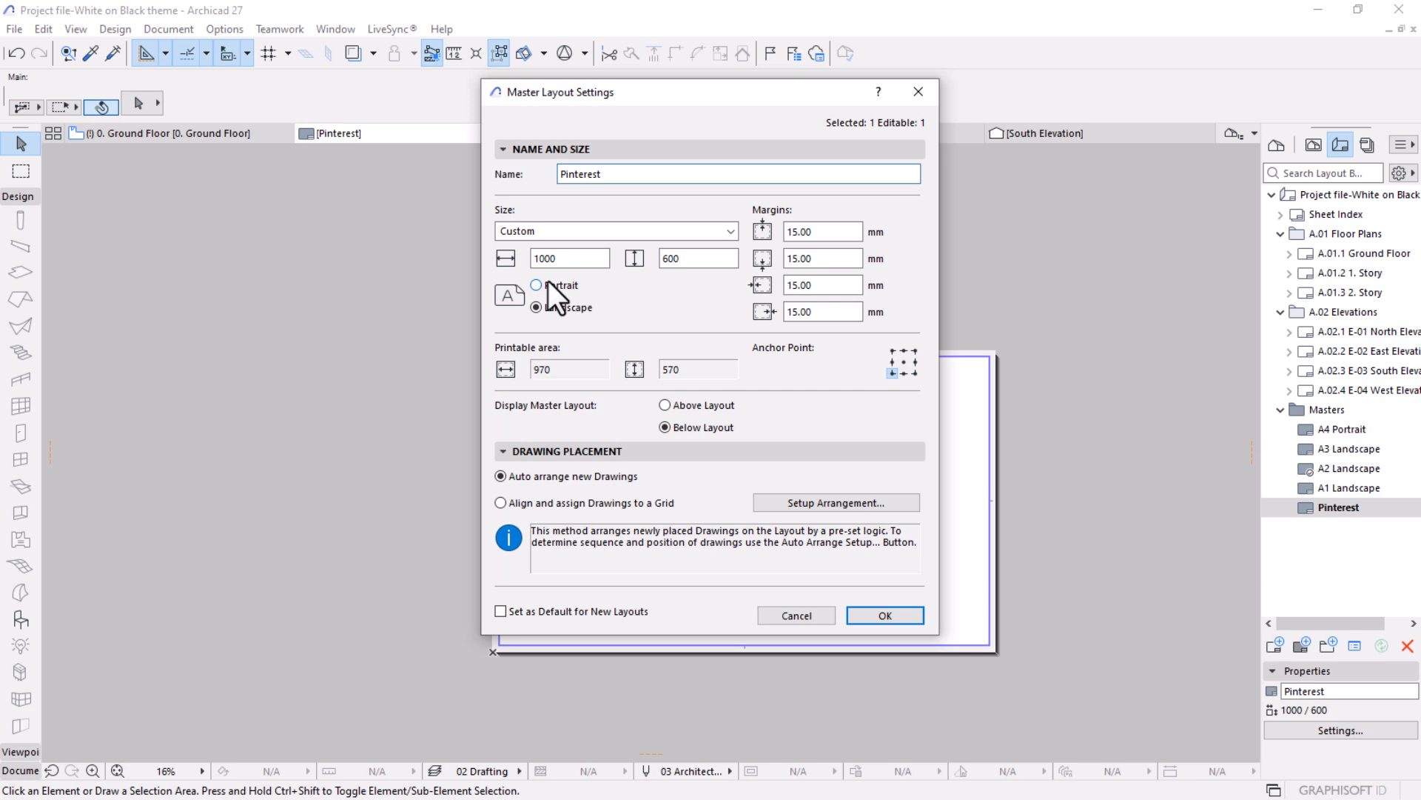
pyautogui.click(881, 616)
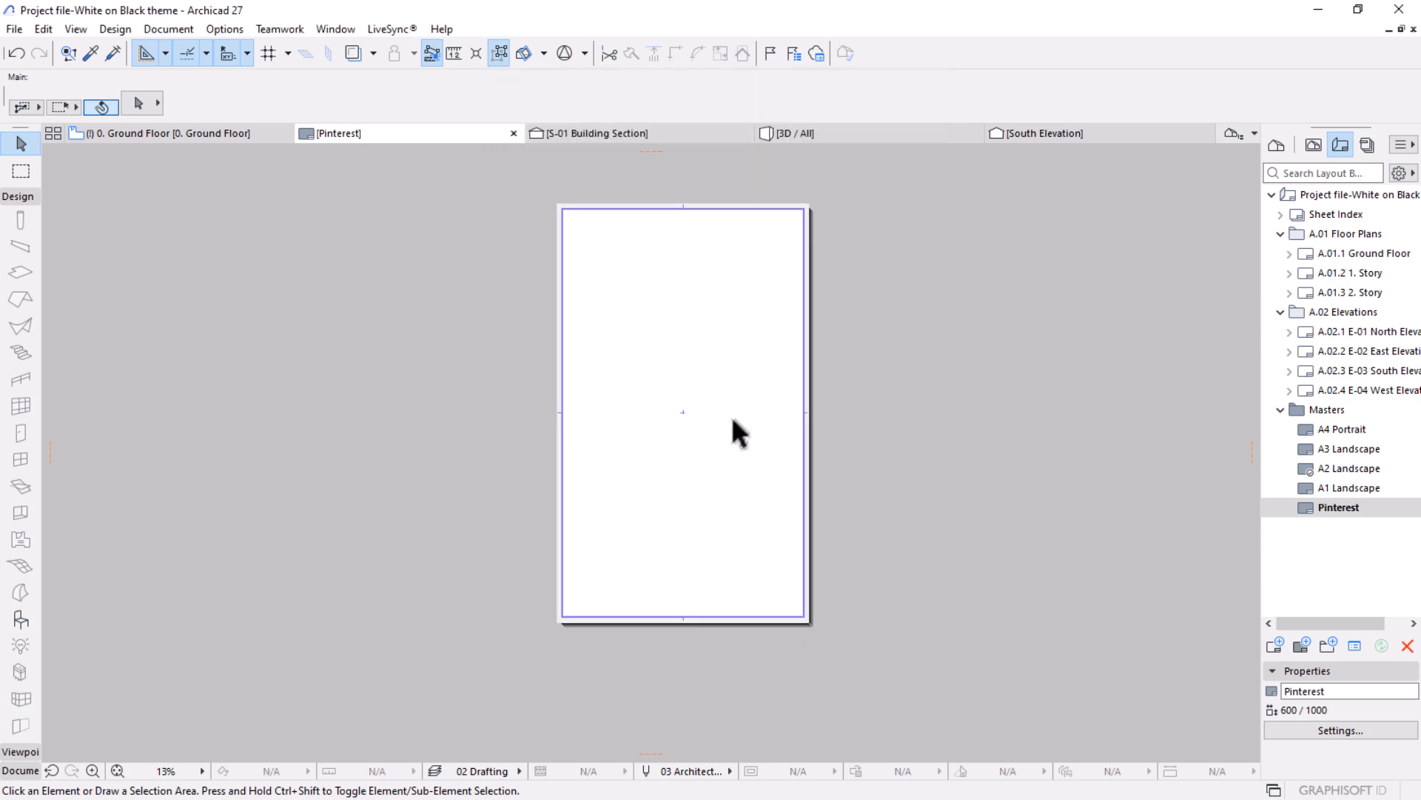
# Set all four margins of the Pinterest master layout to 0 mm and check the resulting sheet.
pyautogui.scroll(5, 866, 237)
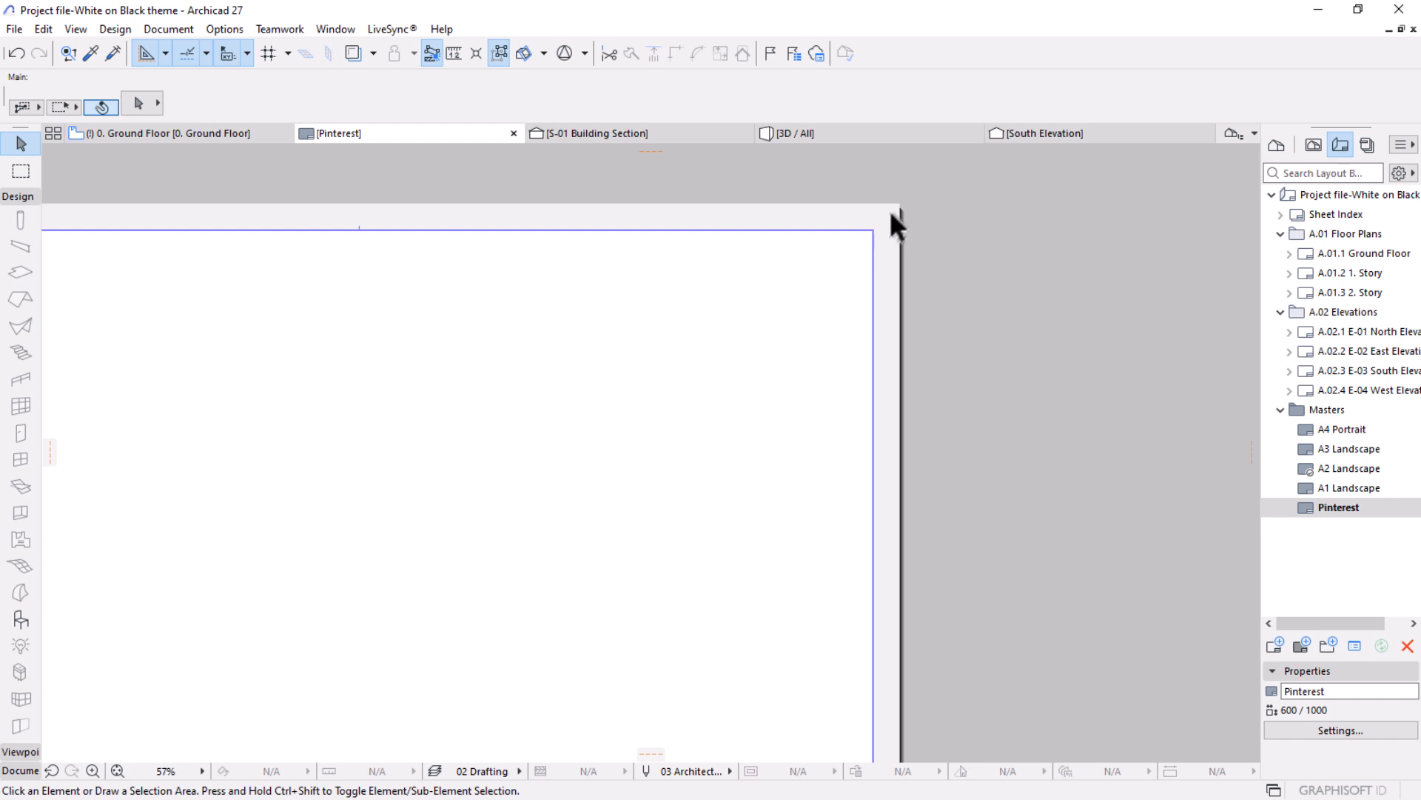
pyautogui.click(1333, 732)
pyautogui.click(814, 233)
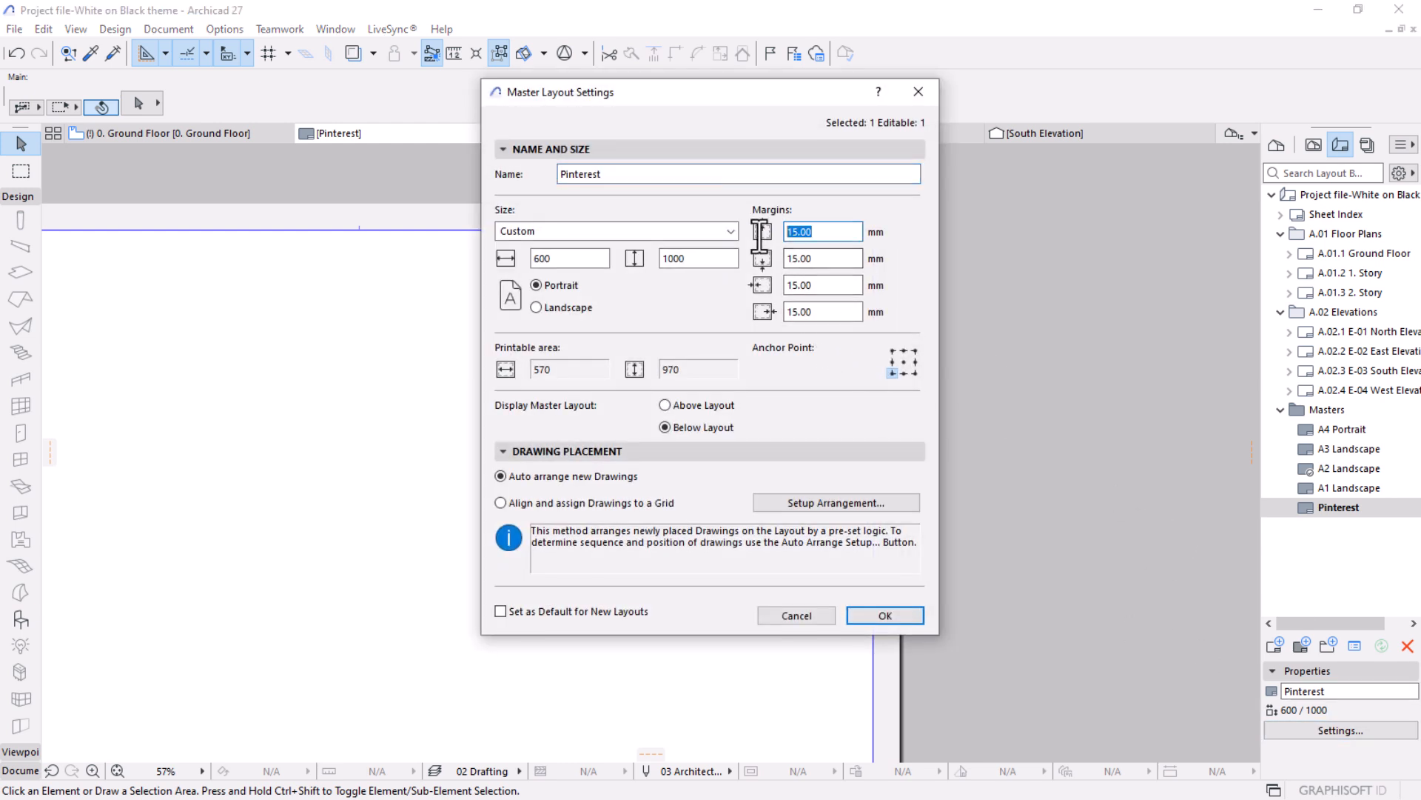
pyautogui.write('0')
pyautogui.click(818, 255)
pyautogui.write('0')
pyautogui.click(829, 285)
pyautogui.write('0')
pyautogui.click(789, 312)
pyautogui.write('0')
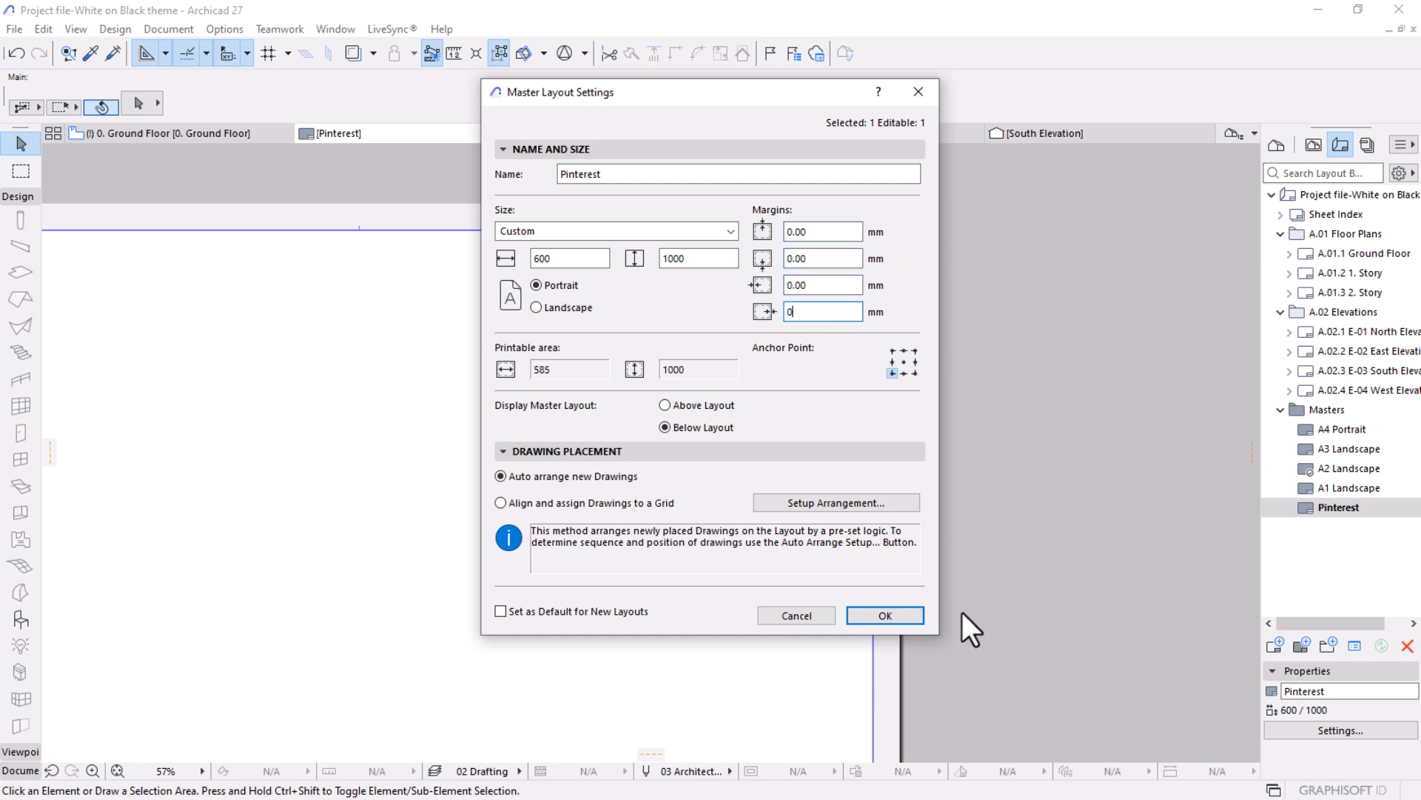
pyautogui.click(912, 616)
pyautogui.scroll(-5, 835, 373)
pyautogui.moveTo(787, 406); pyautogui.dragTo(841, 270, button='middle')
pyautogui.scroll(-1, 838, 269)
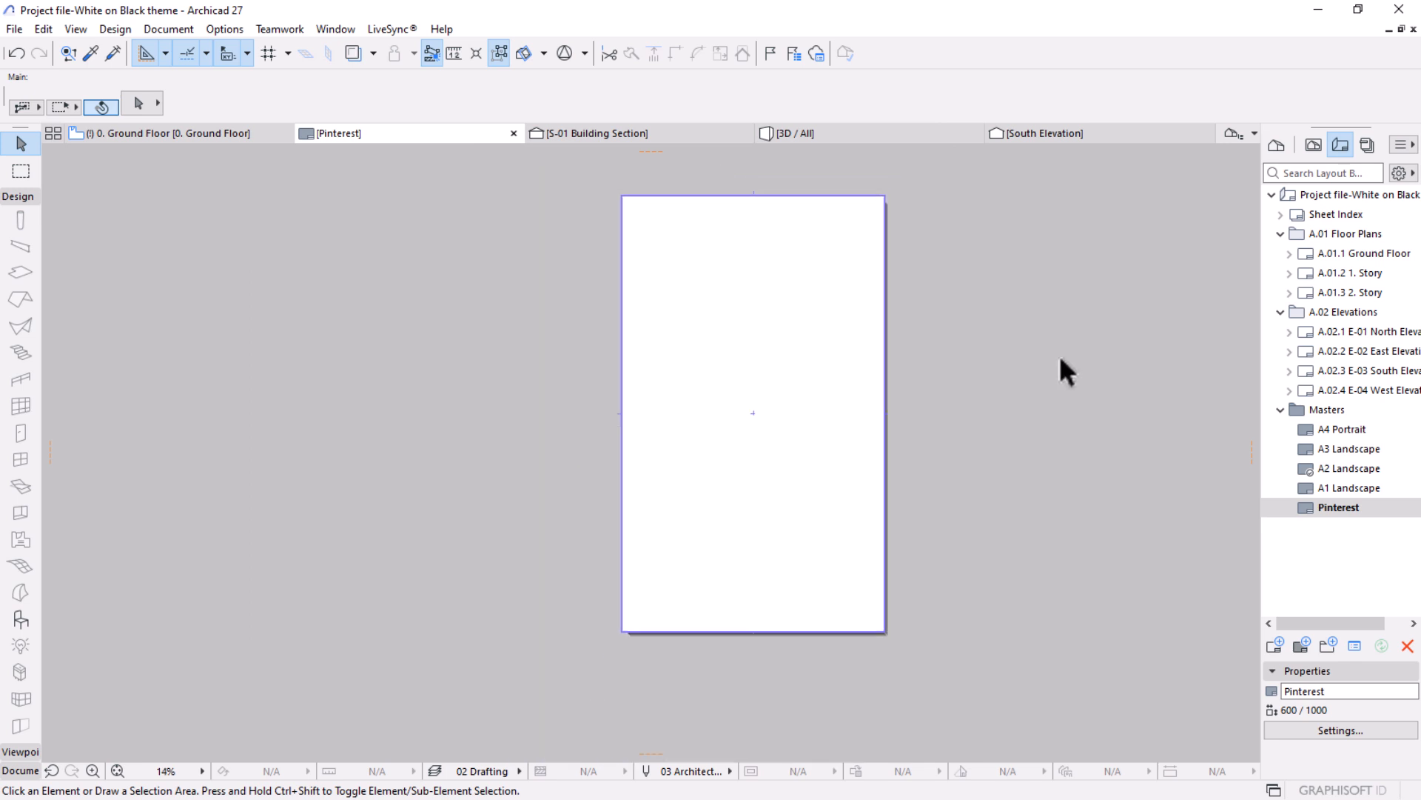
pyautogui.scroll(1, 918, 328)
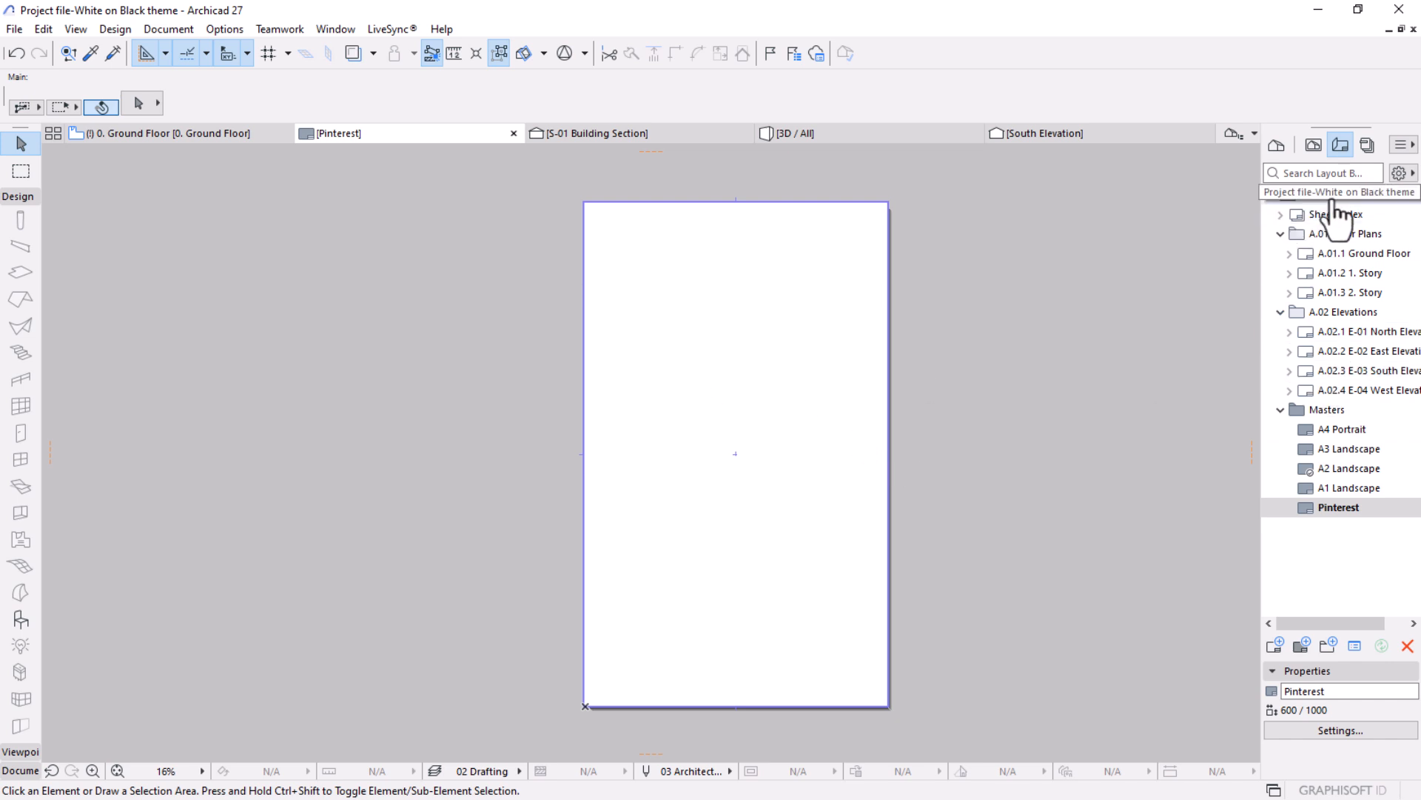
# Create a new layout named Pinterest Post based on the Pinterest master layout.
pyautogui.click(1276, 646)
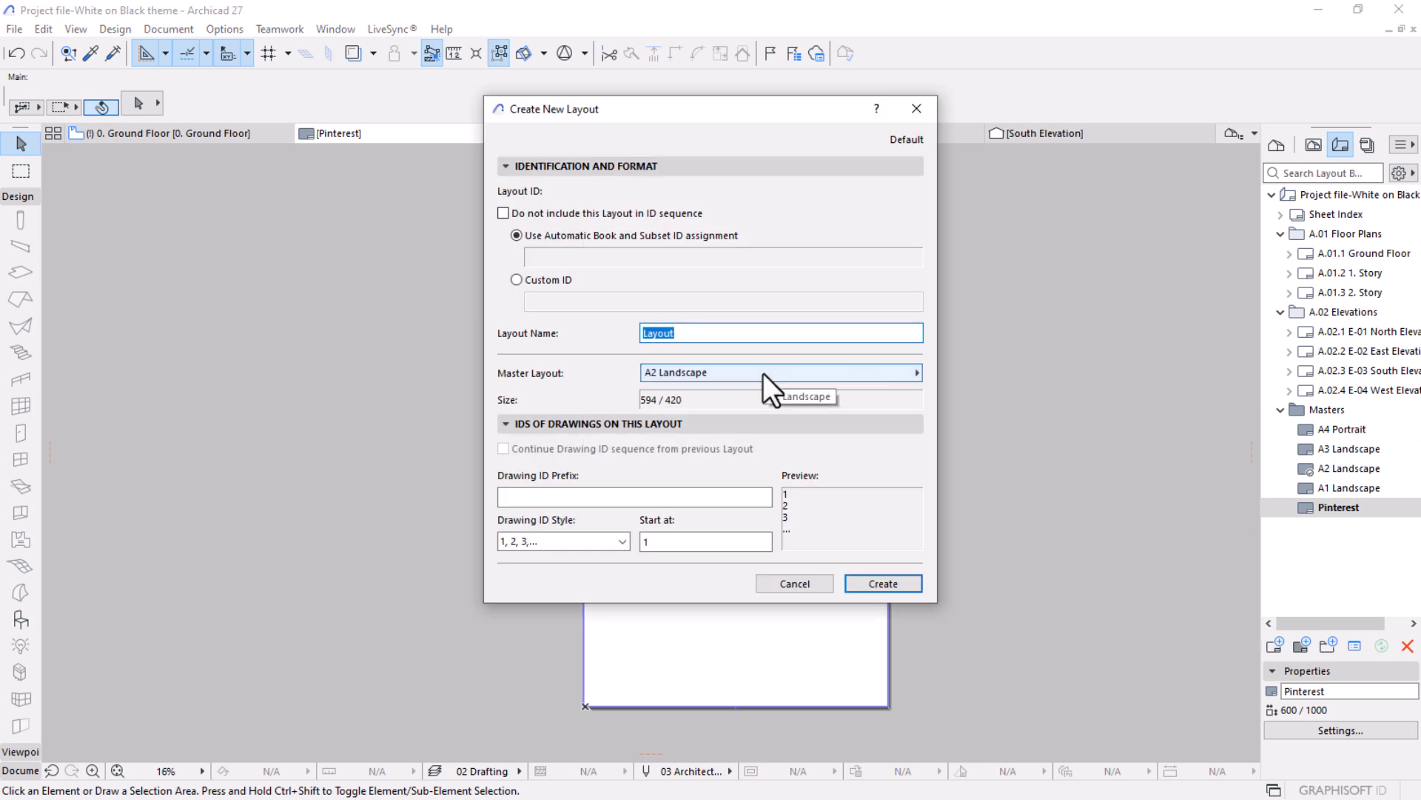
pyautogui.write('A1')
pyautogui.press('BackSpace')
pyautogui.press('BackSpace')
pyautogui.write('Pinter')
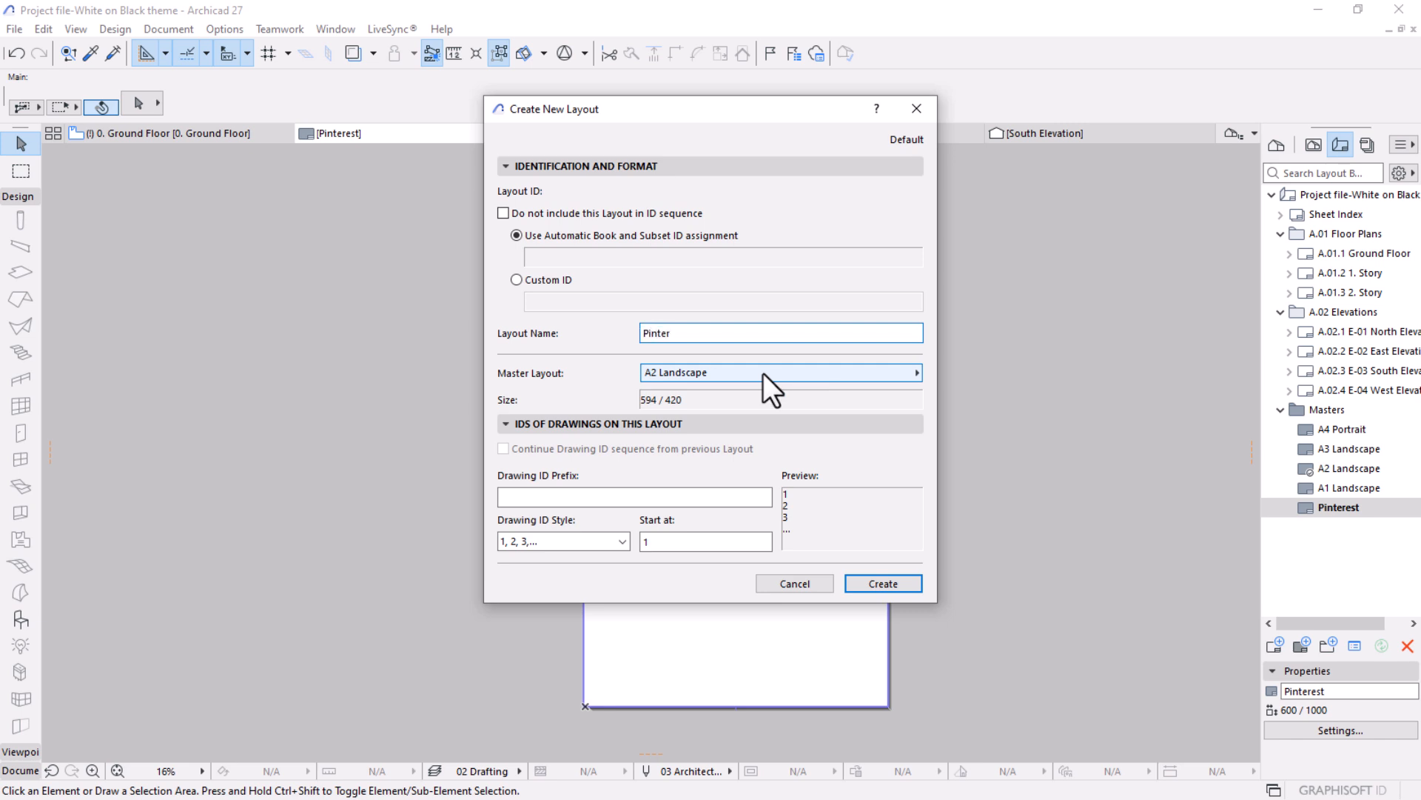
pyautogui.write('est Post')
pyautogui.click(800, 378)
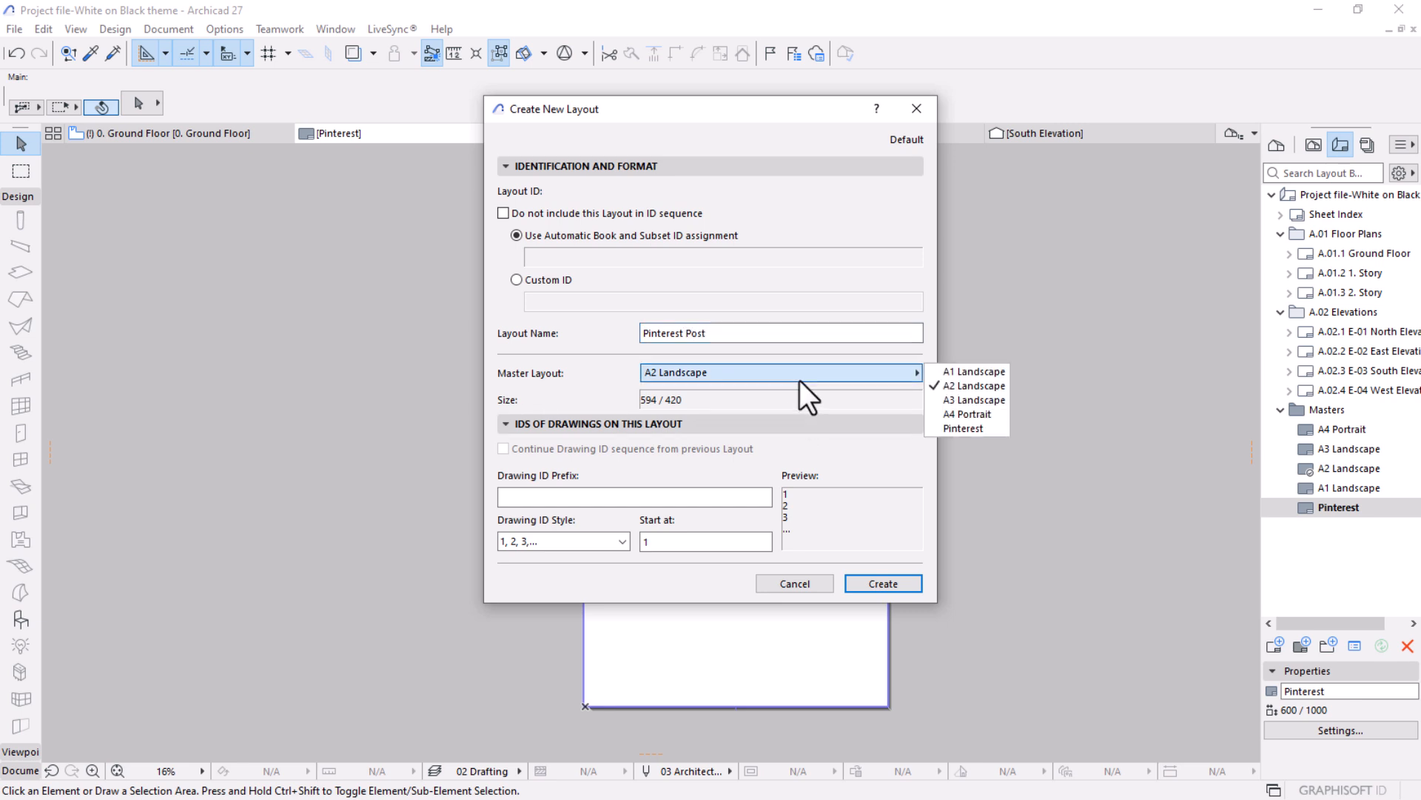
pyautogui.click(961, 428)
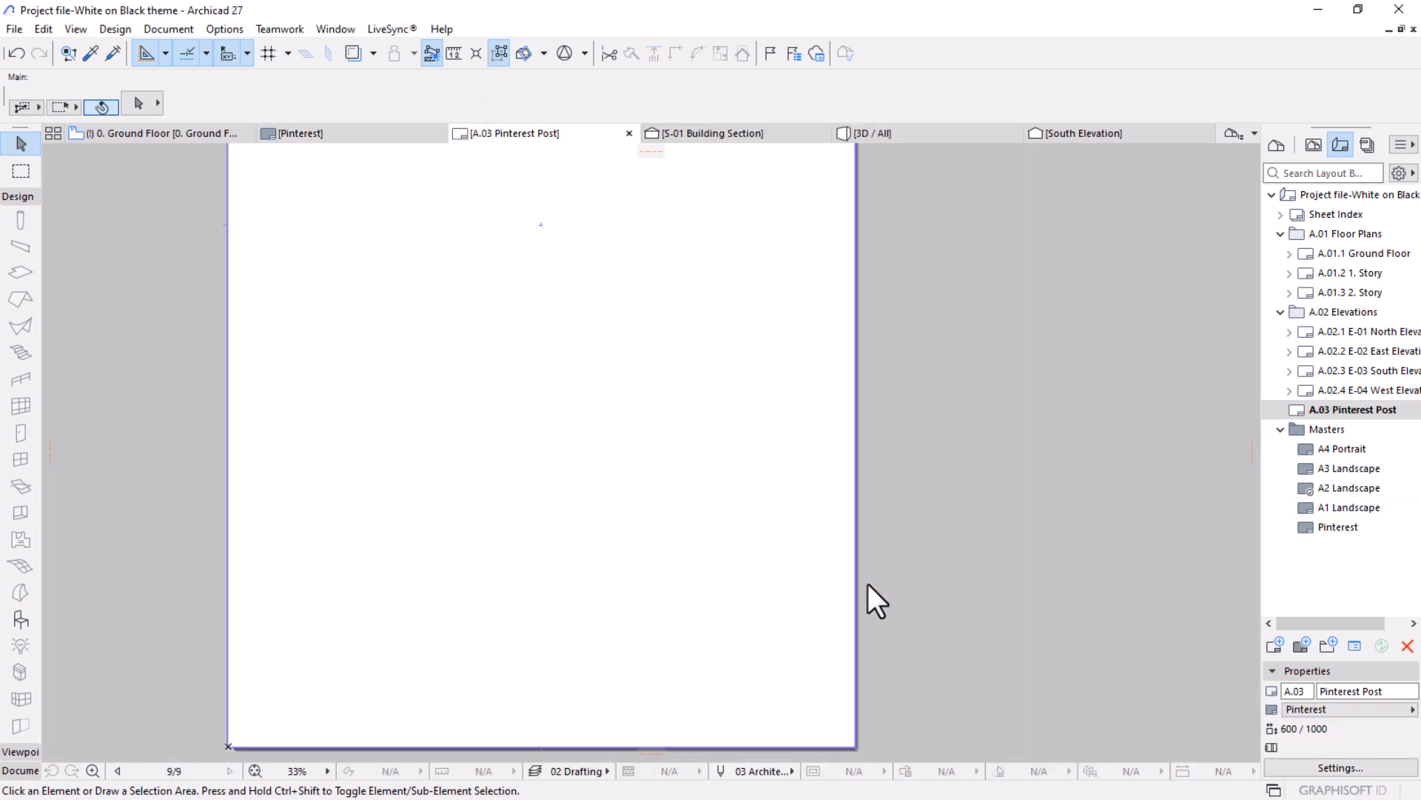
# Place the Ground Floor plan from the Project Map as a drawing on the Pinterest Post layout.
pyautogui.scroll(-5, 867, 584)
pyautogui.moveTo(750, 468); pyautogui.dragTo(777, 554, button='middle')
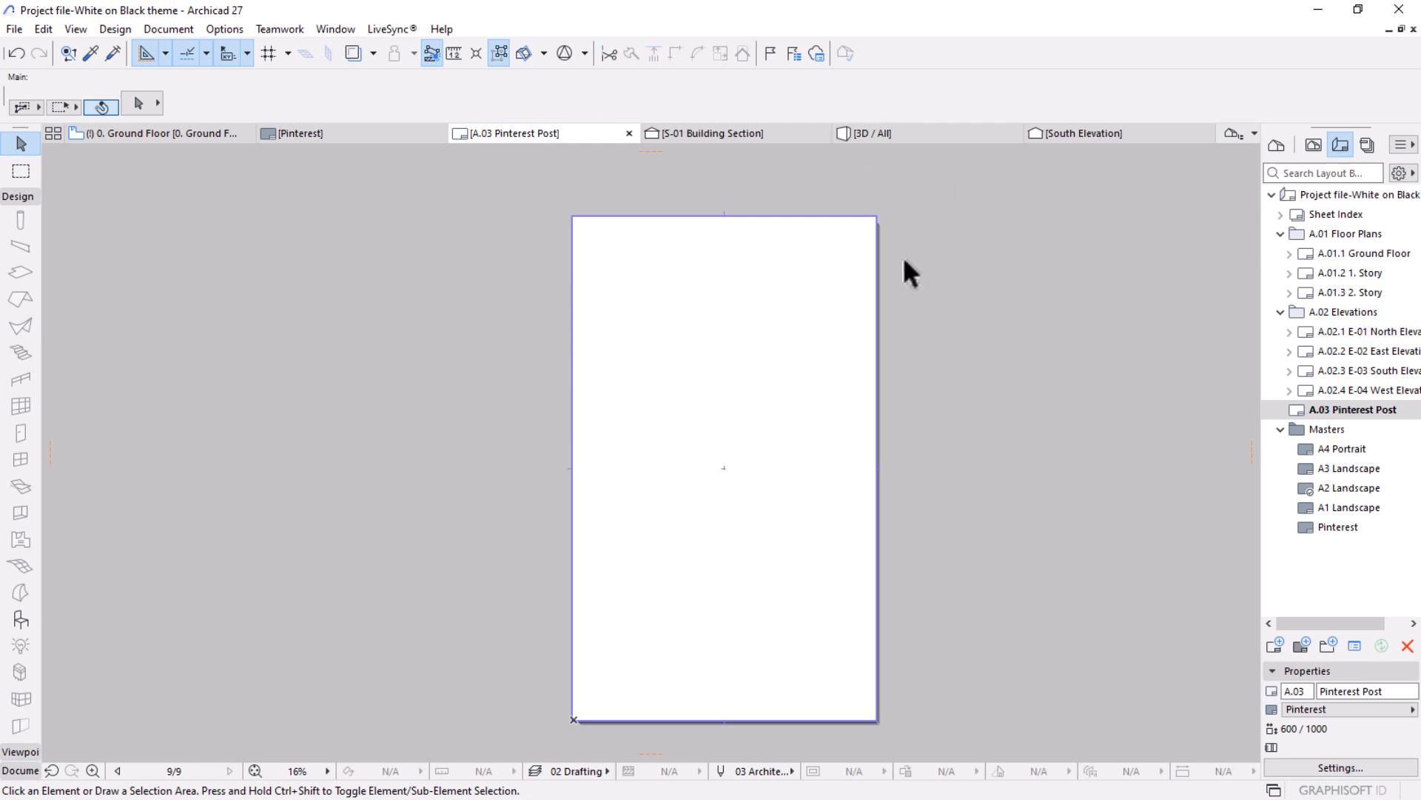
pyautogui.click(1275, 145)
pyautogui.moveTo(1342, 274); pyautogui.dragTo(690, 434)
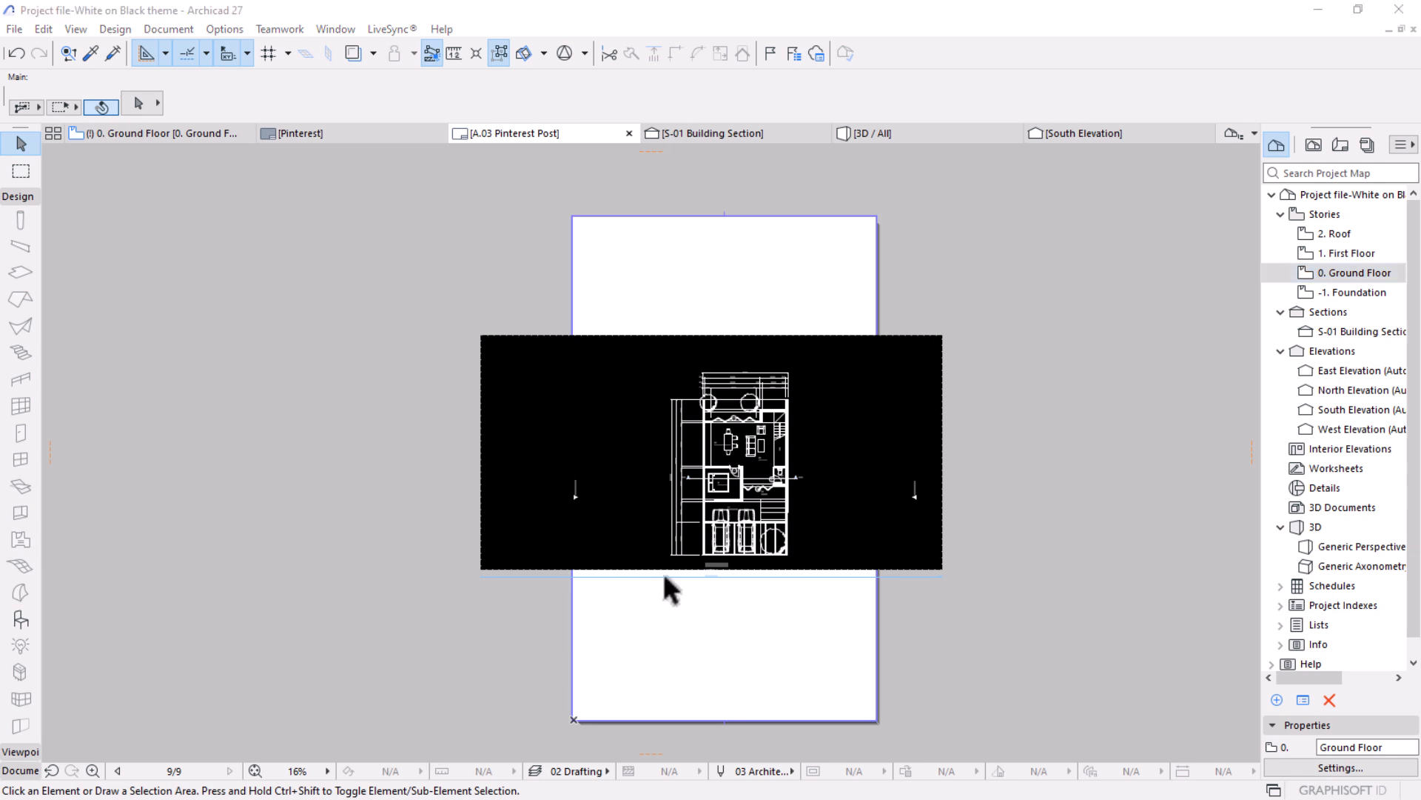
# Crop the ground floor drawing's frame on both sides to the left and right edges of the sheet.
pyautogui.scroll(2, 664, 571)
pyautogui.click(985, 327)
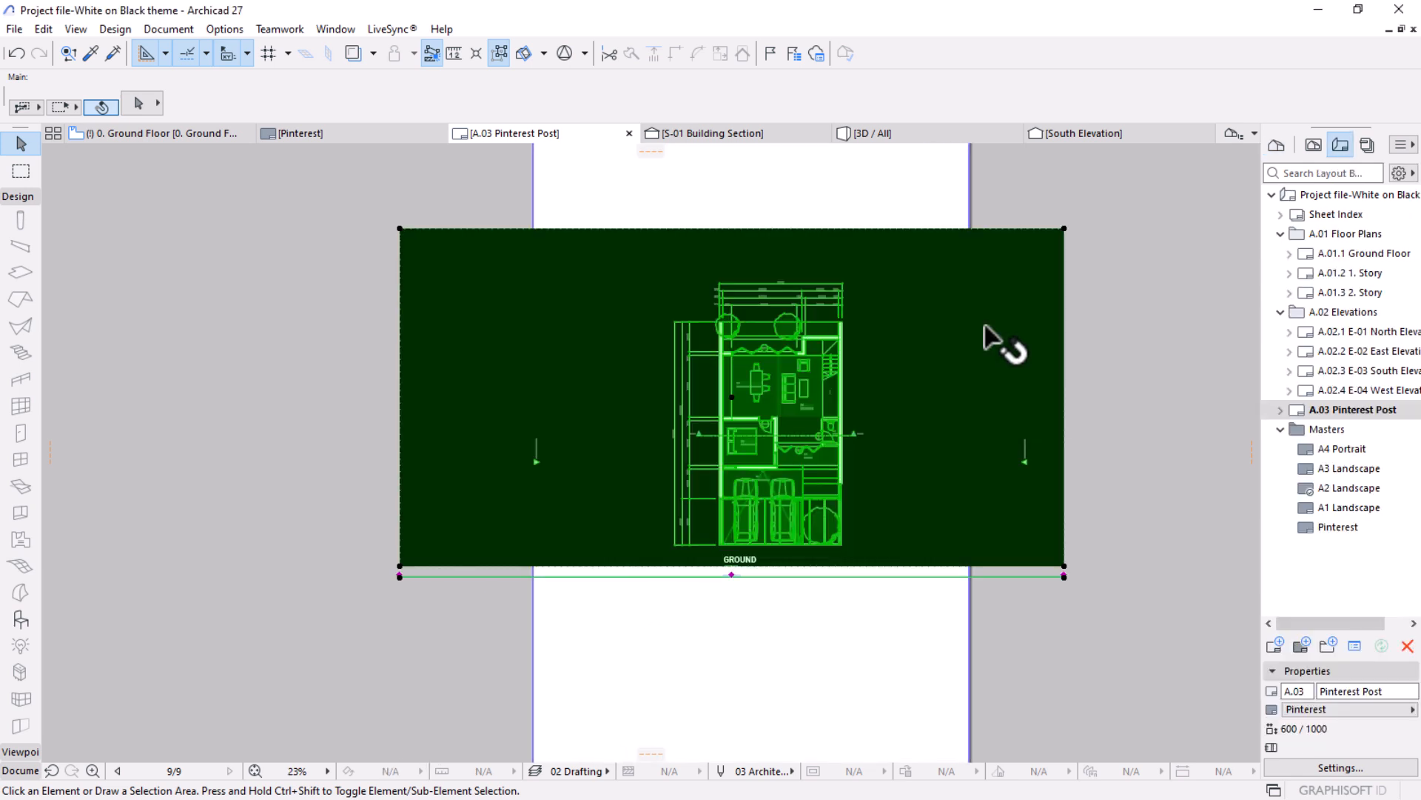
pyautogui.click(1064, 293)
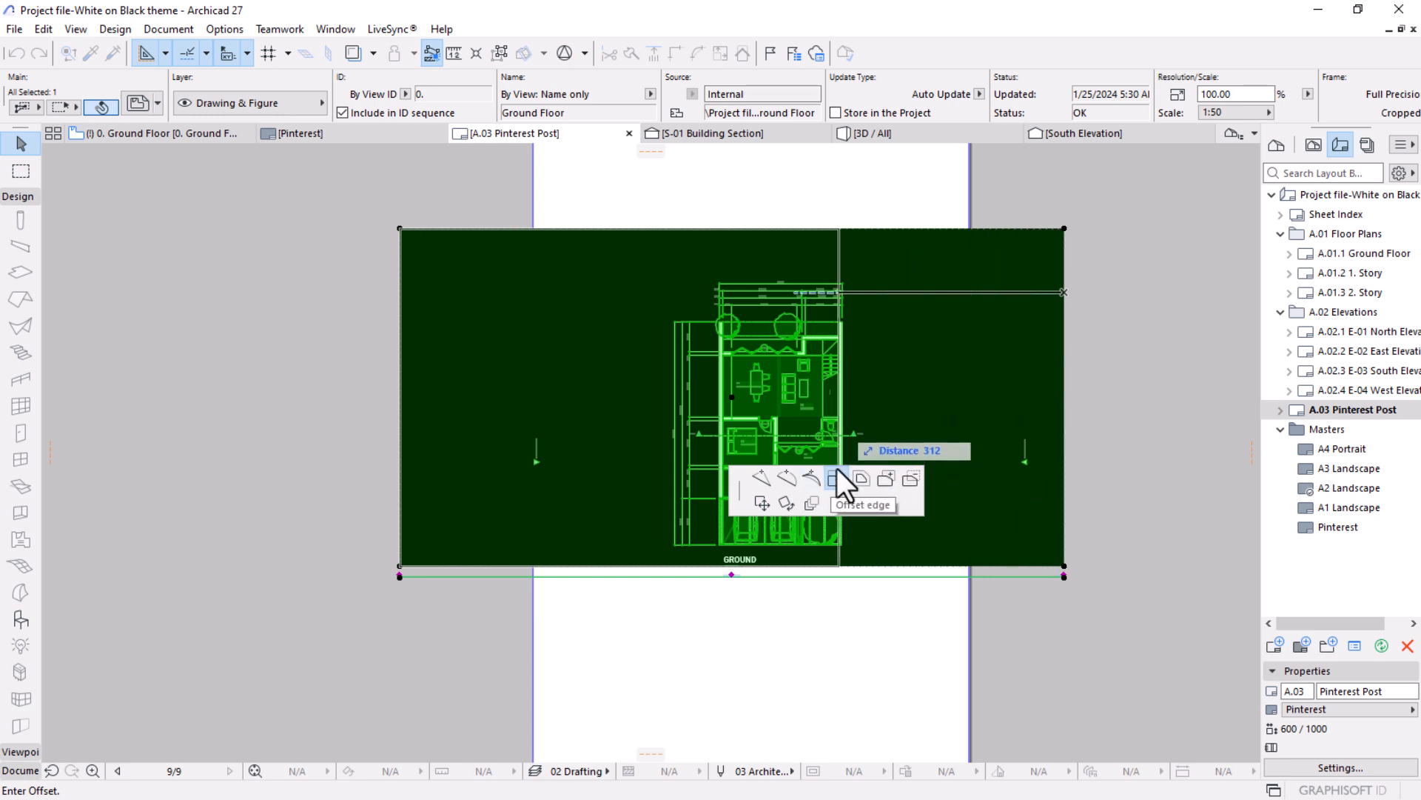
pyautogui.click(995, 215)
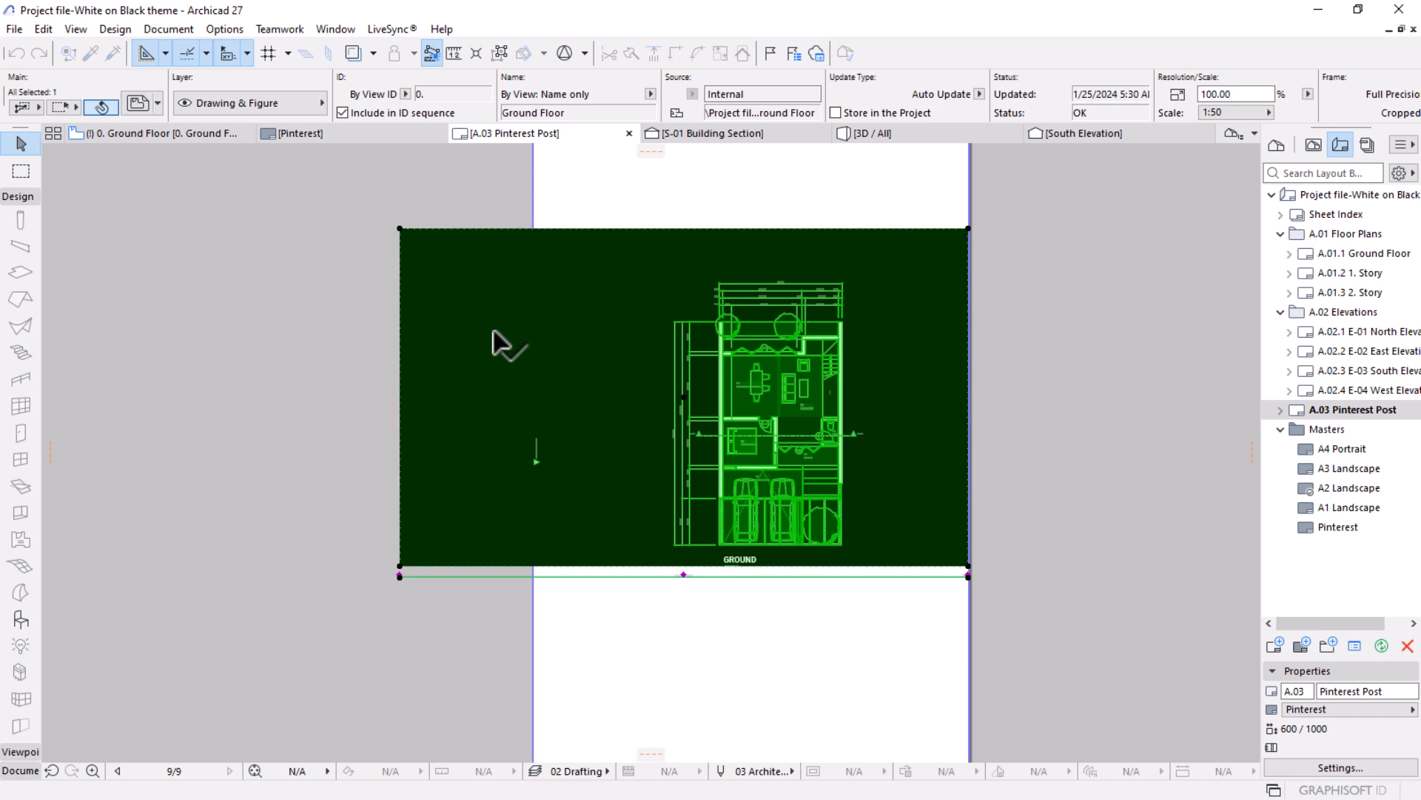
pyautogui.click(400, 267)
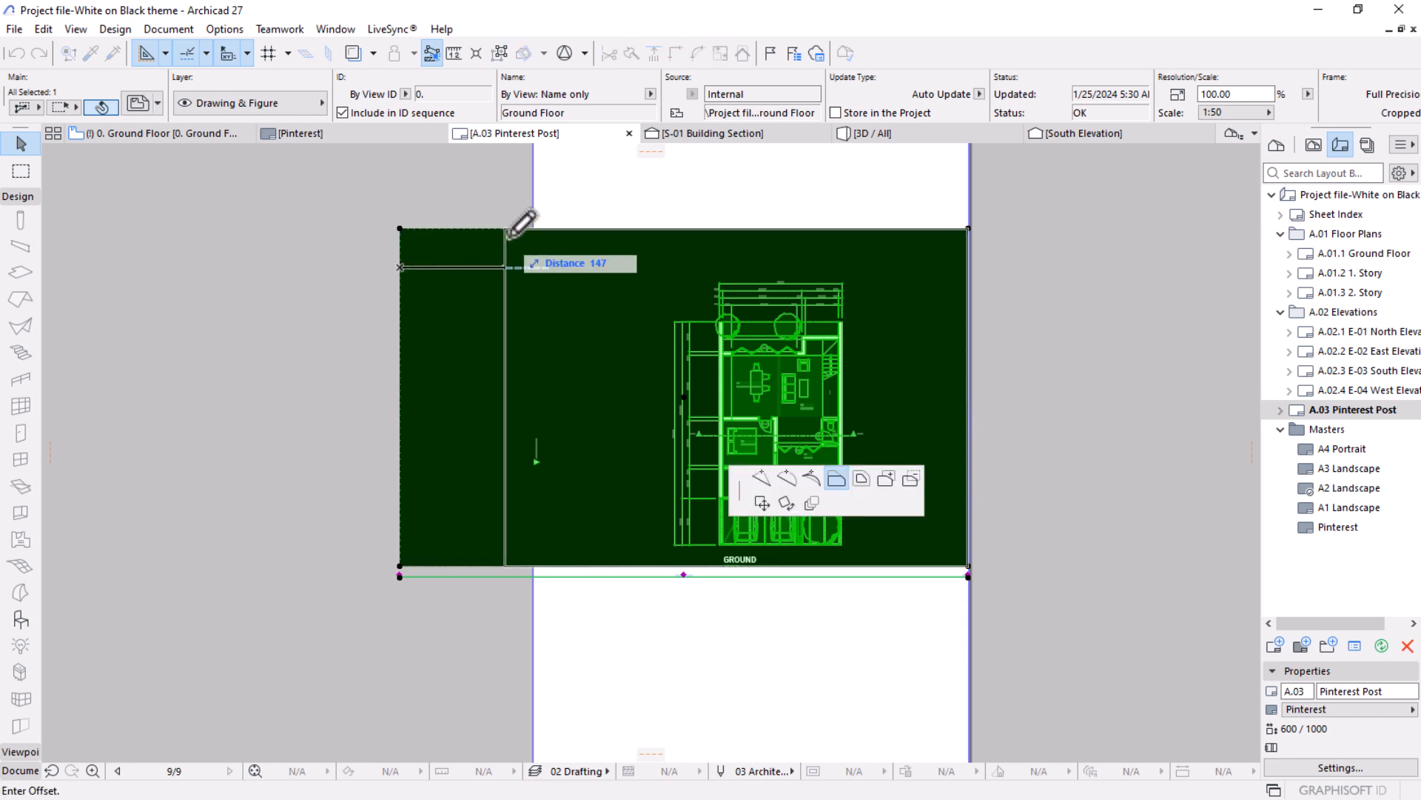
pyautogui.click(559, 212)
# Move the drawing straight up so its upper-left corner meets the sheet's upper-left corner.
pyautogui.scroll(-5, 770, 392)
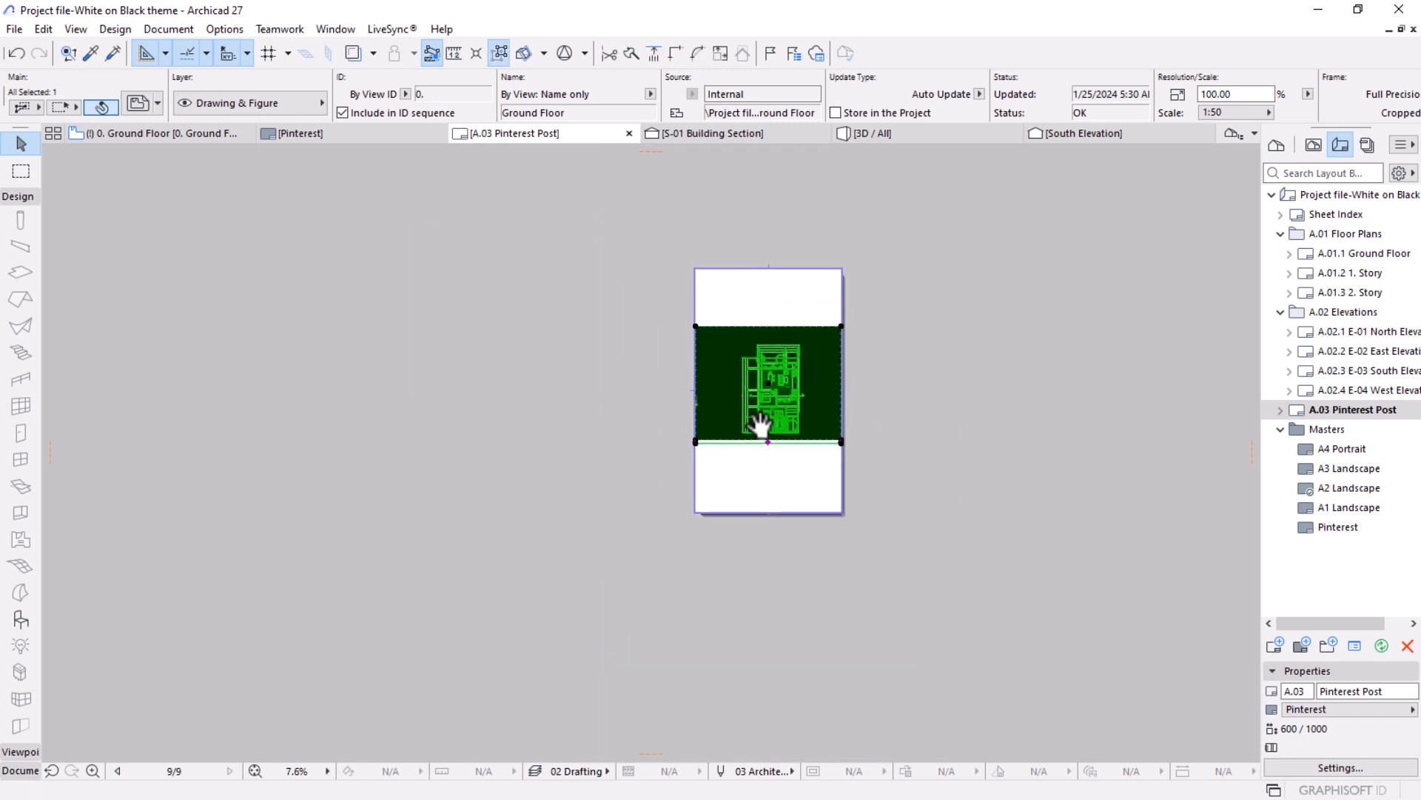
pyautogui.scroll(2, 775, 379)
pyautogui.hotkey('ctrl', 'd')
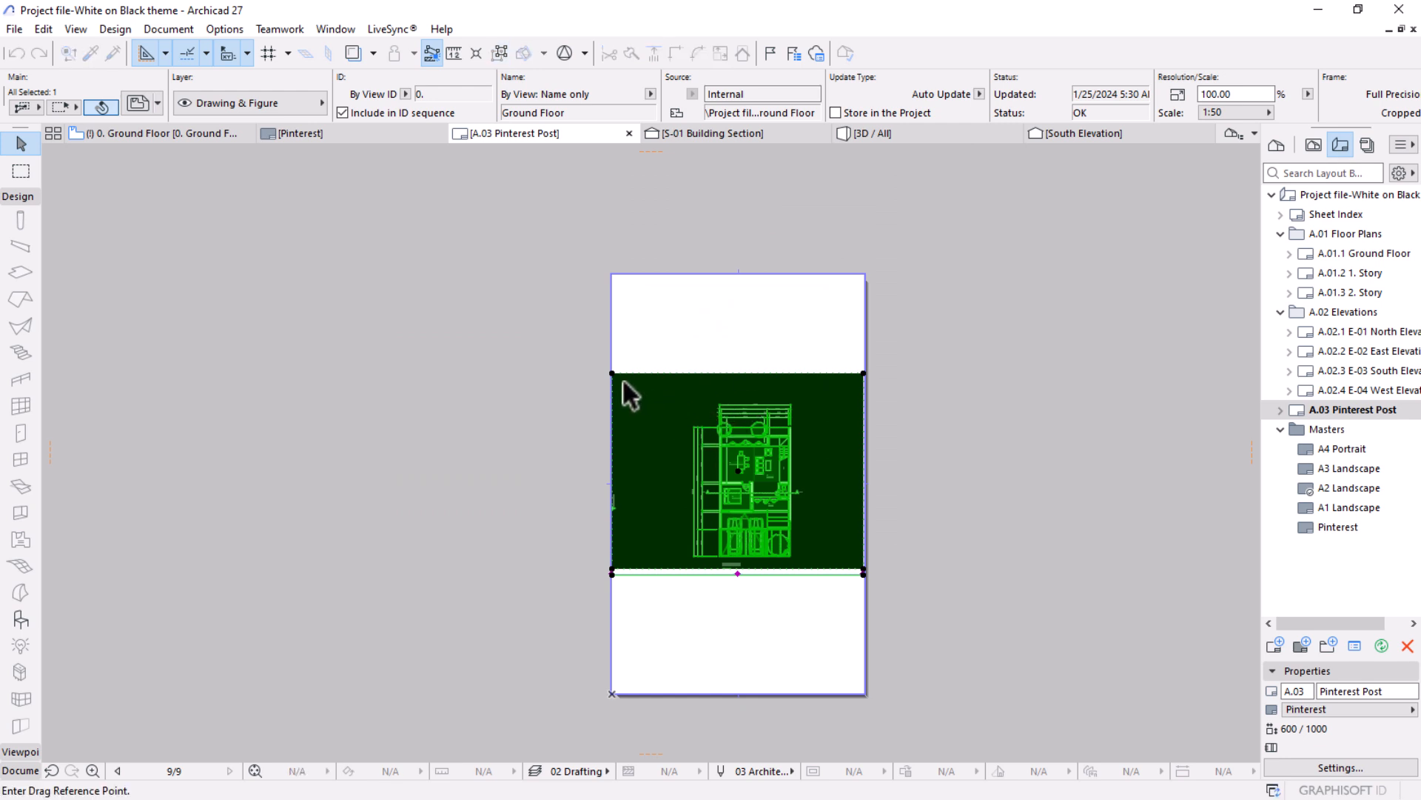
pyautogui.click(613, 374)
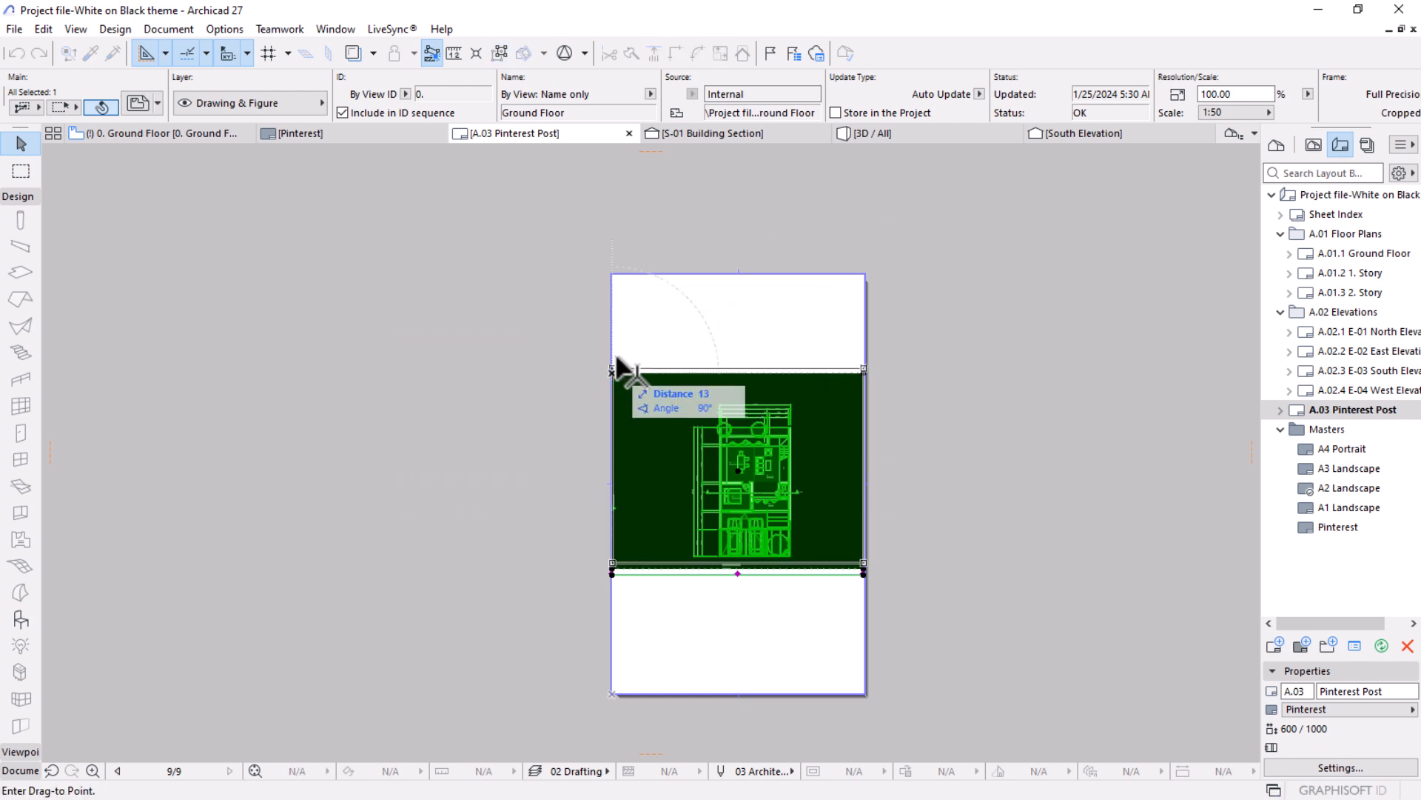
pyautogui.click(613, 275)
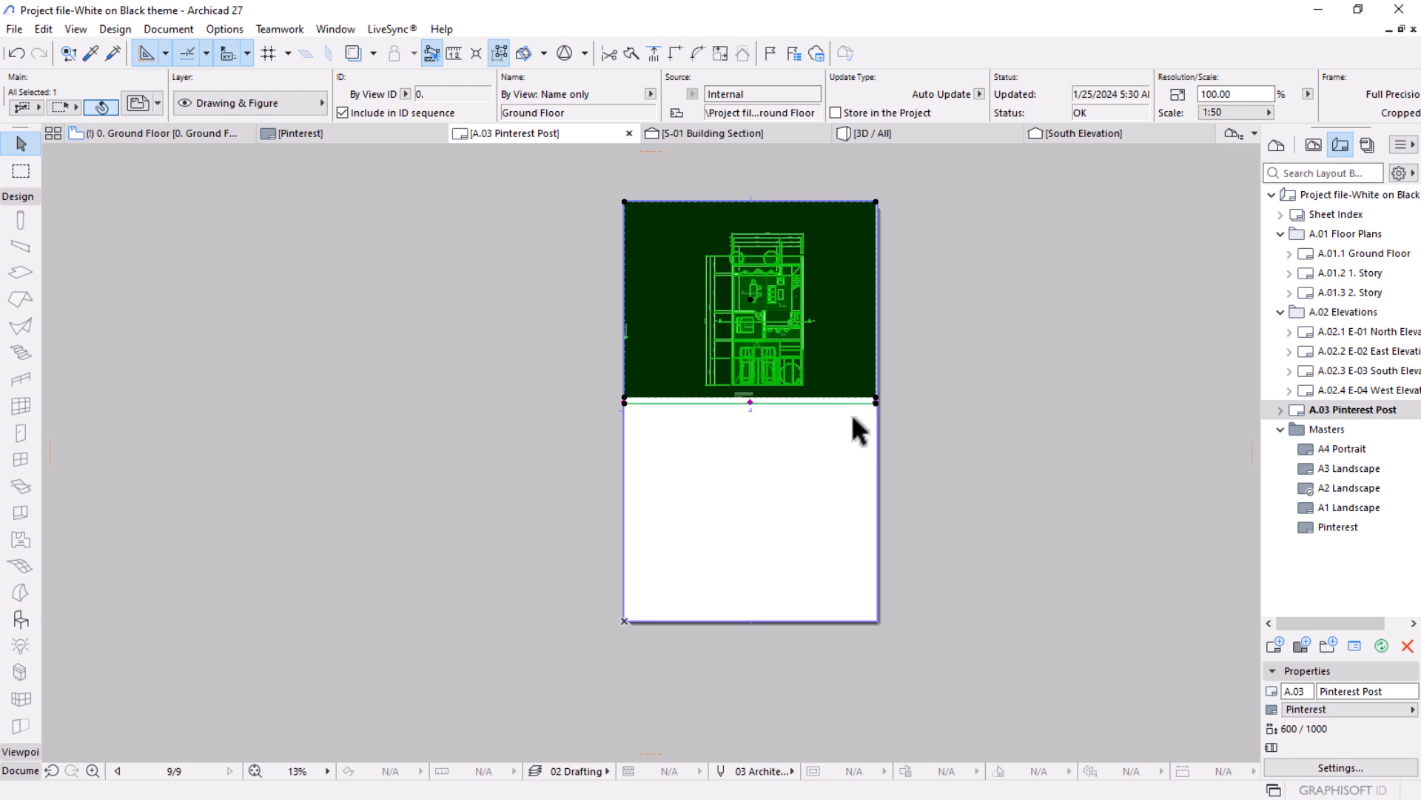
# Crop the drawing's frame closer to the plan on both sides, offsetting the right edge inward by about 128 mm.
pyautogui.scroll(2, 647, 255)
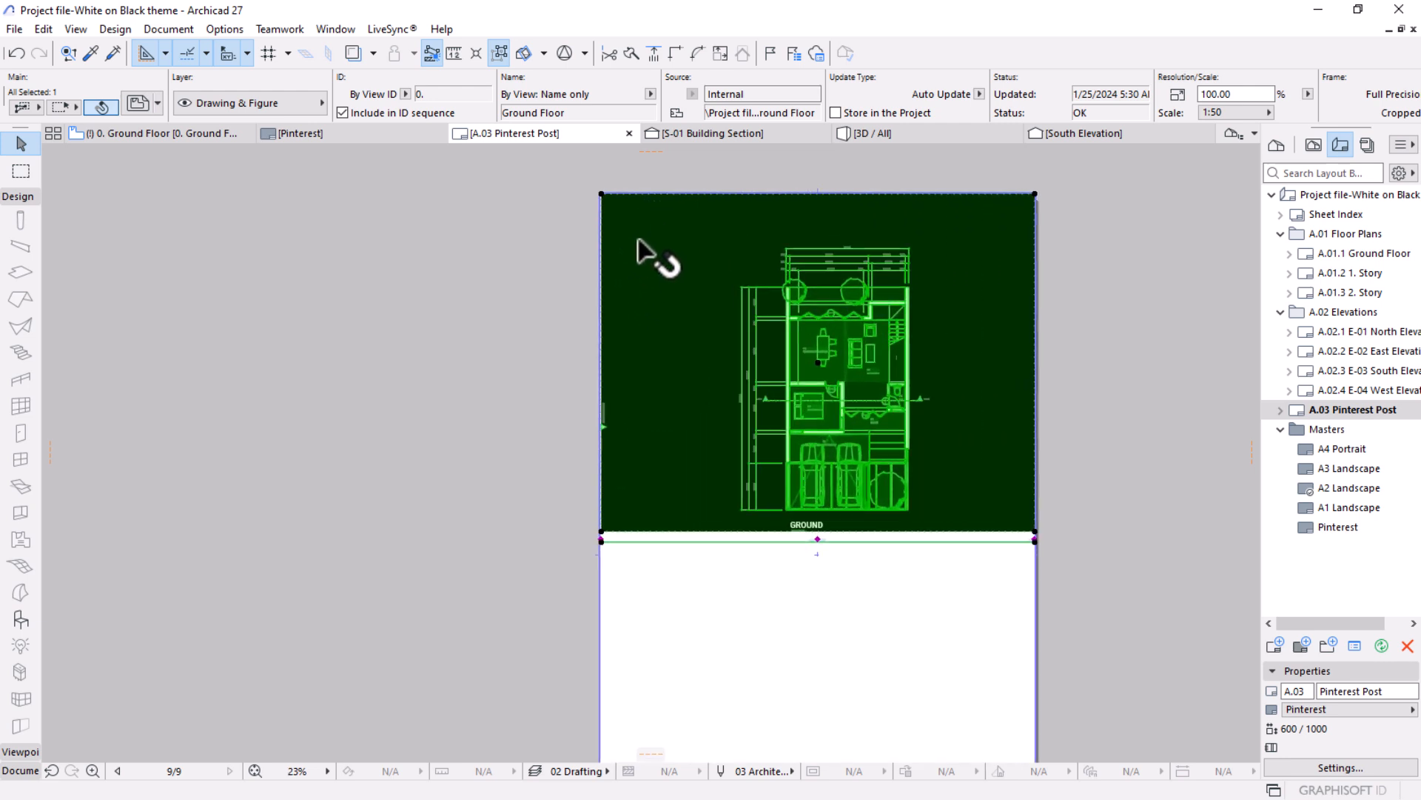
pyautogui.click(600, 319)
pyautogui.click(723, 318)
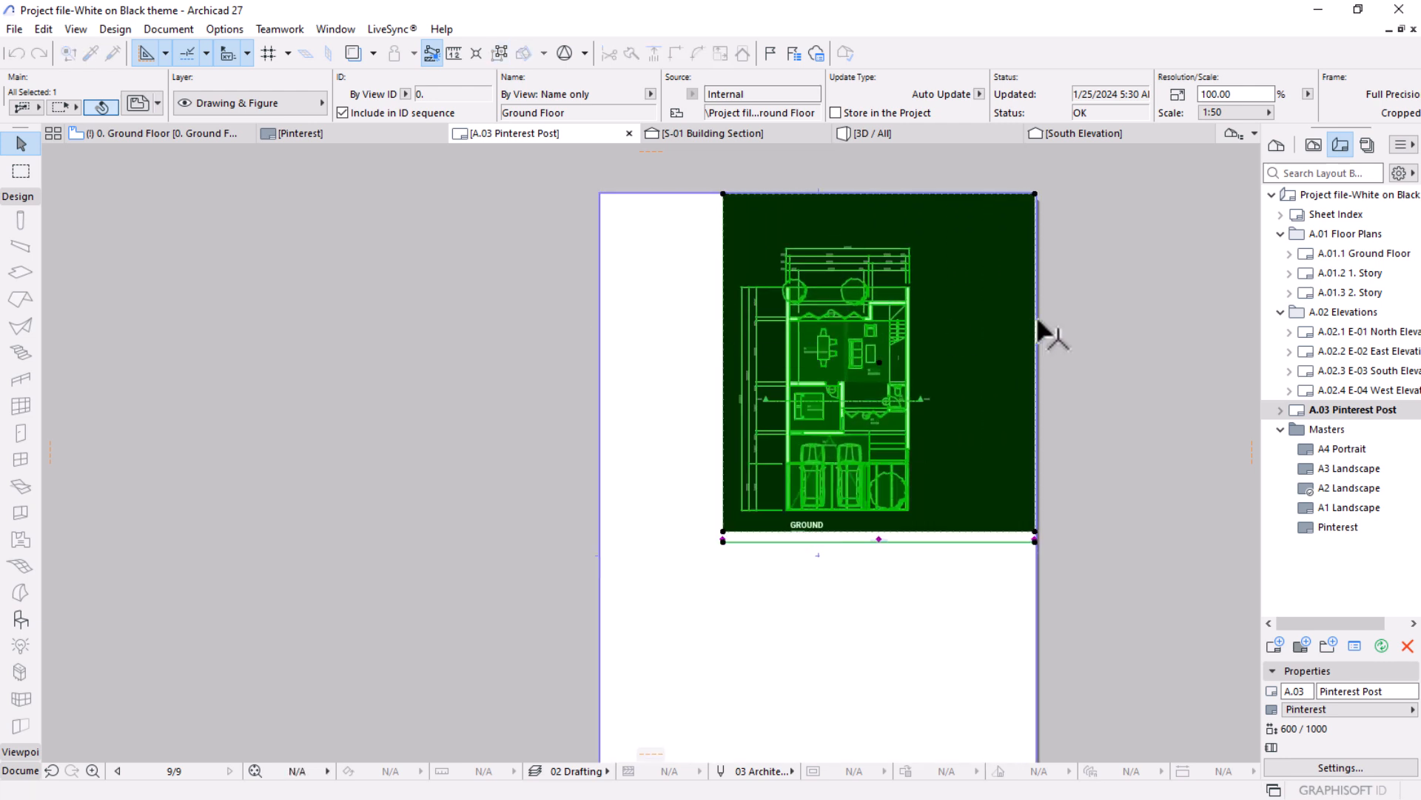
pyautogui.click(1035, 303)
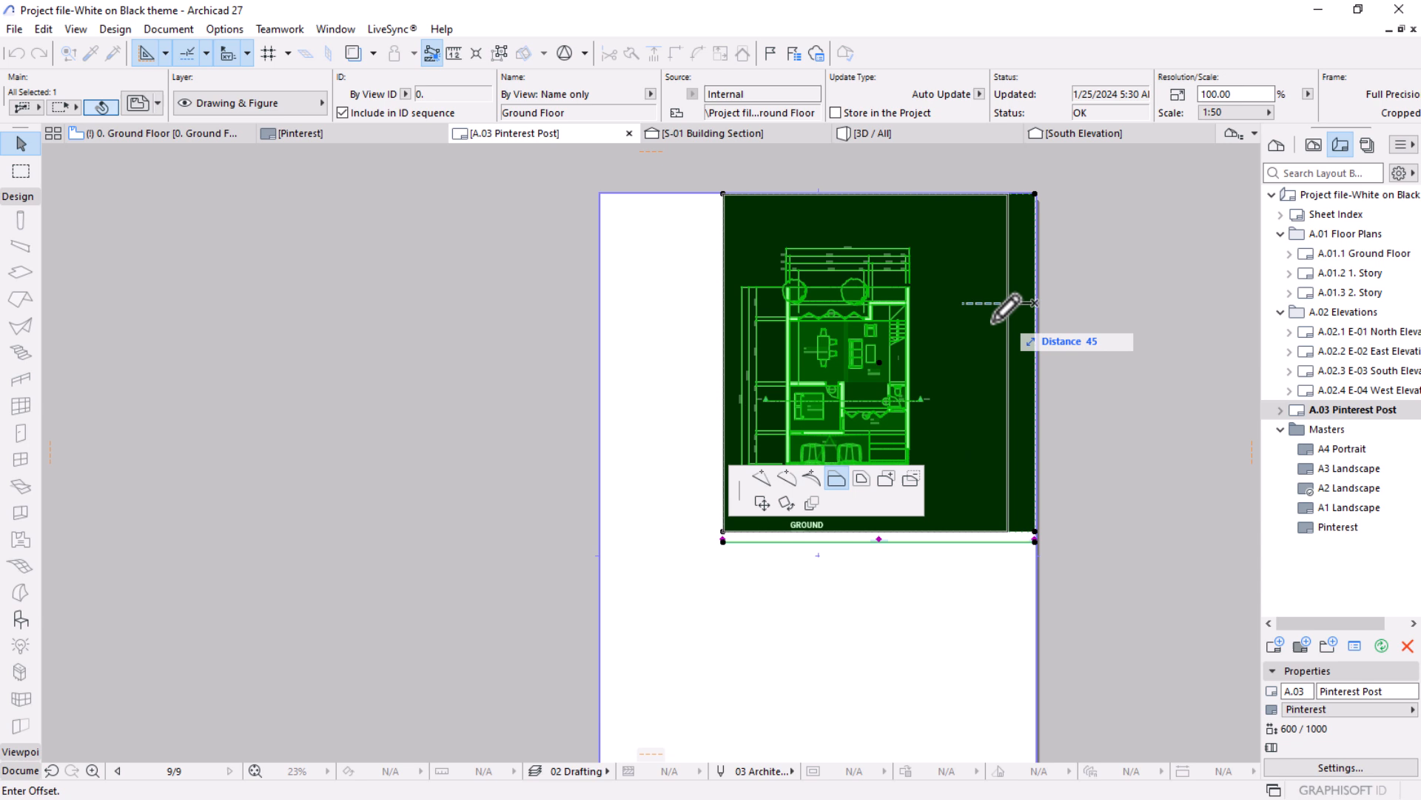
pyautogui.click(942, 362)
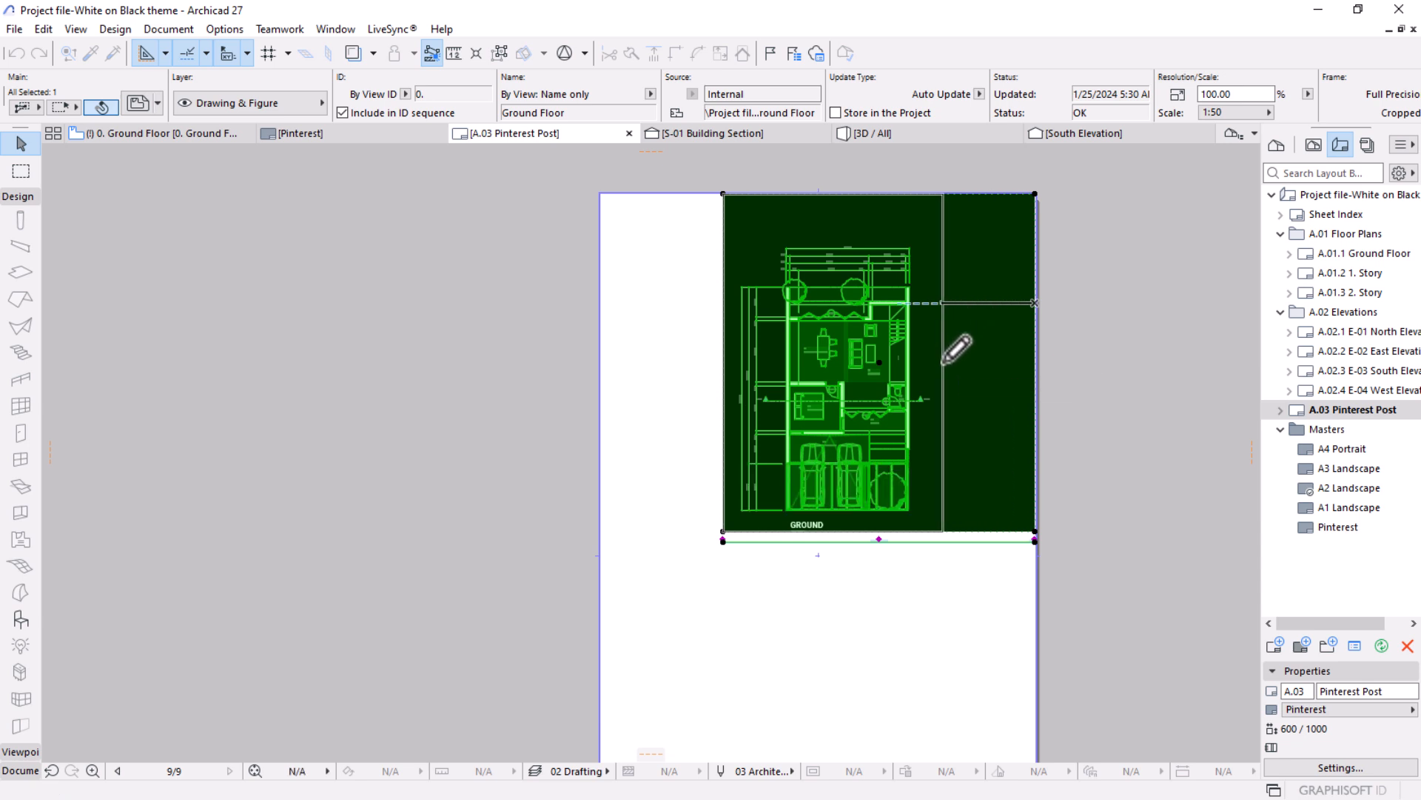
# Move the cropped ground floor drawing so its upper-left corner meets the sheet's upper-left corner.
pyautogui.hotkey('ctrl', 'd')
pyautogui.click(725, 195)
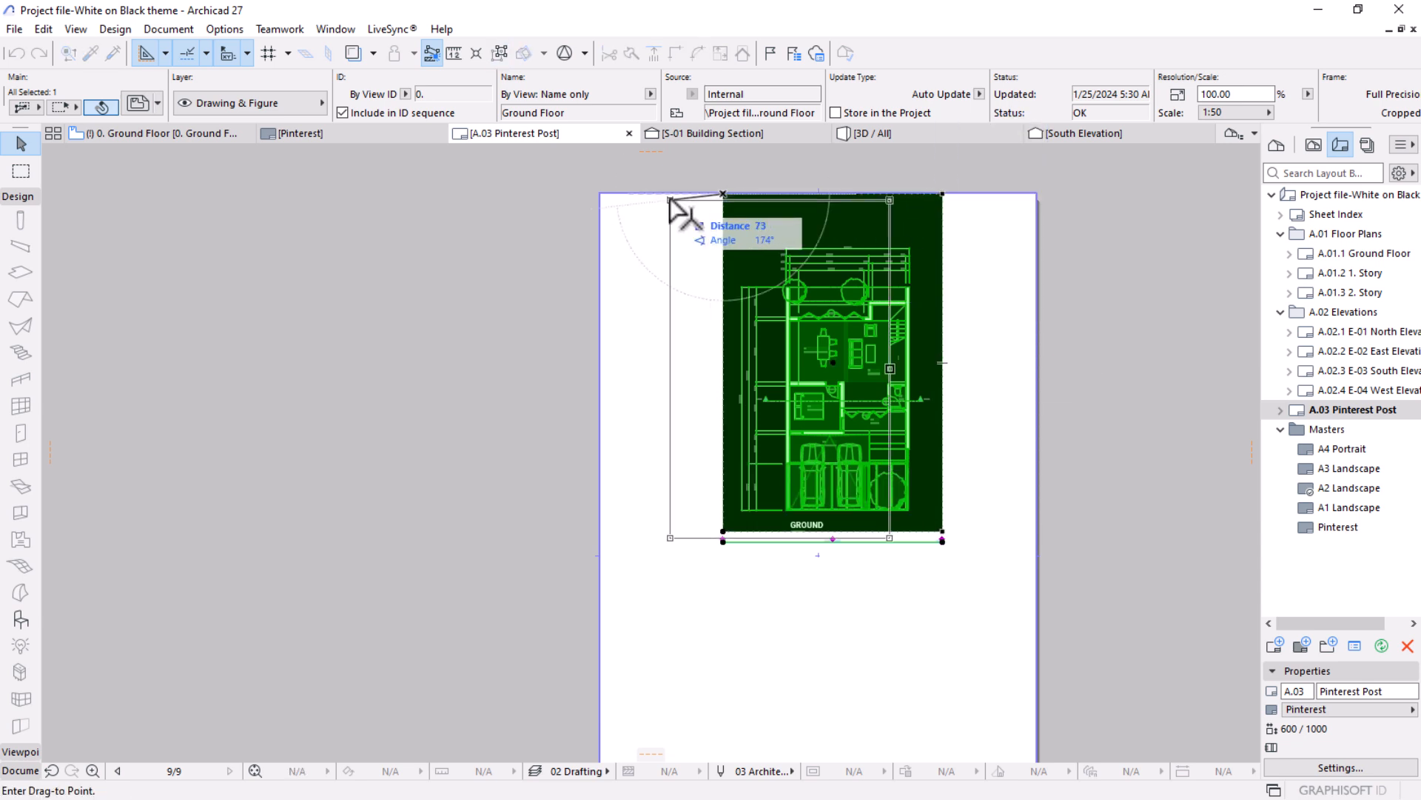
pyautogui.click(600, 194)
pyautogui.scroll(-2, 723, 390)
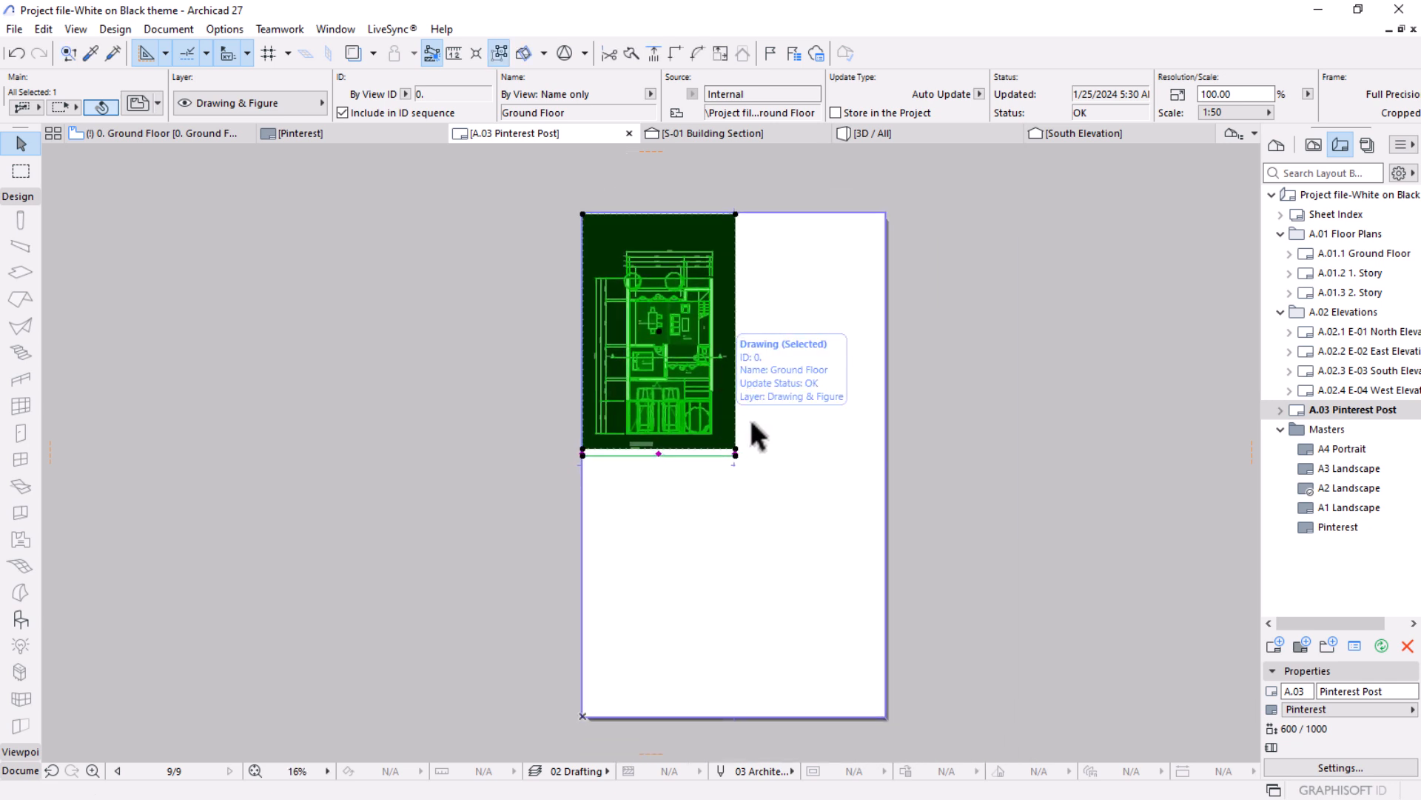
# Scale the drawing proportionally from its lower-right corner to 197.94 % so that it spans the sheet's full width.
pyautogui.scroll(1, 747, 429)
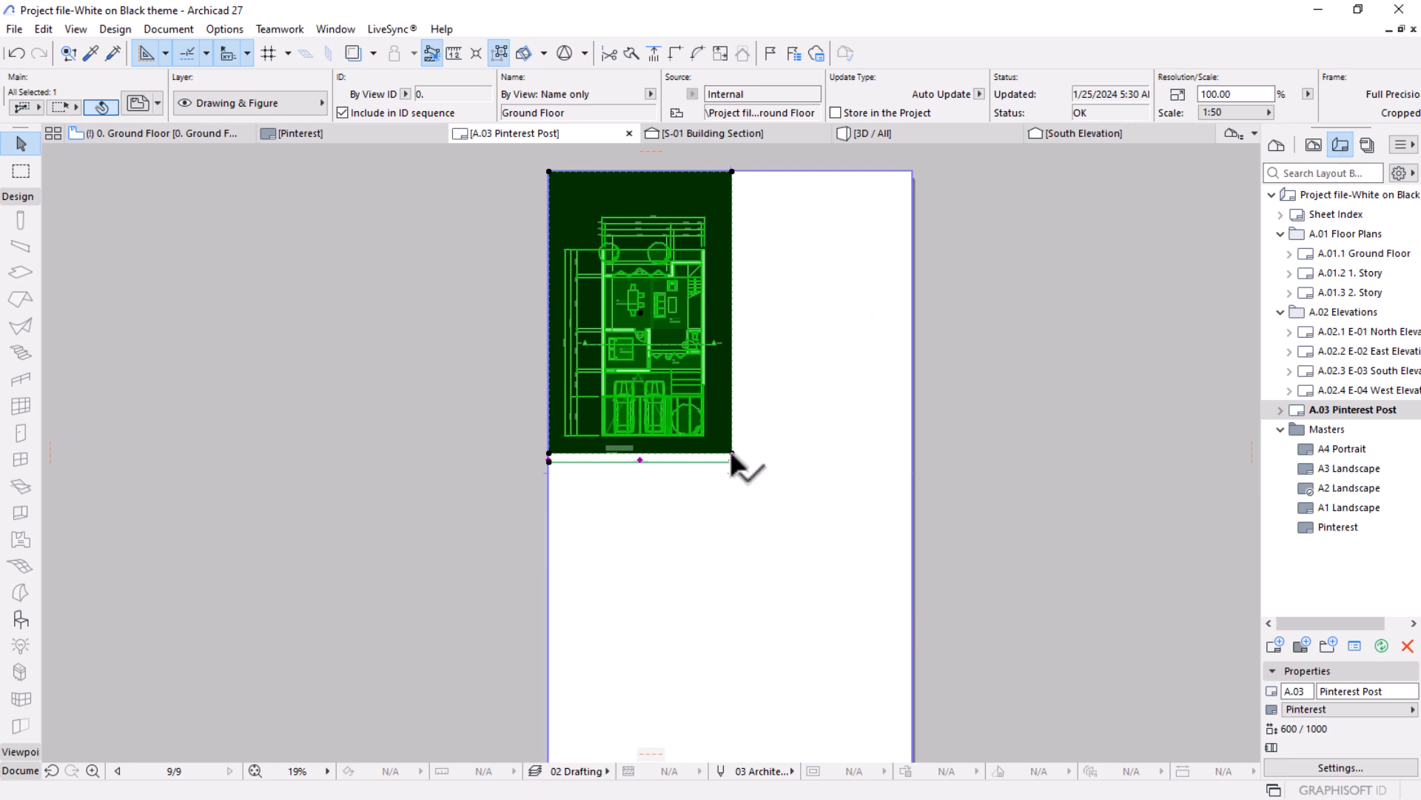
pyautogui.scroll(8, 732, 453)
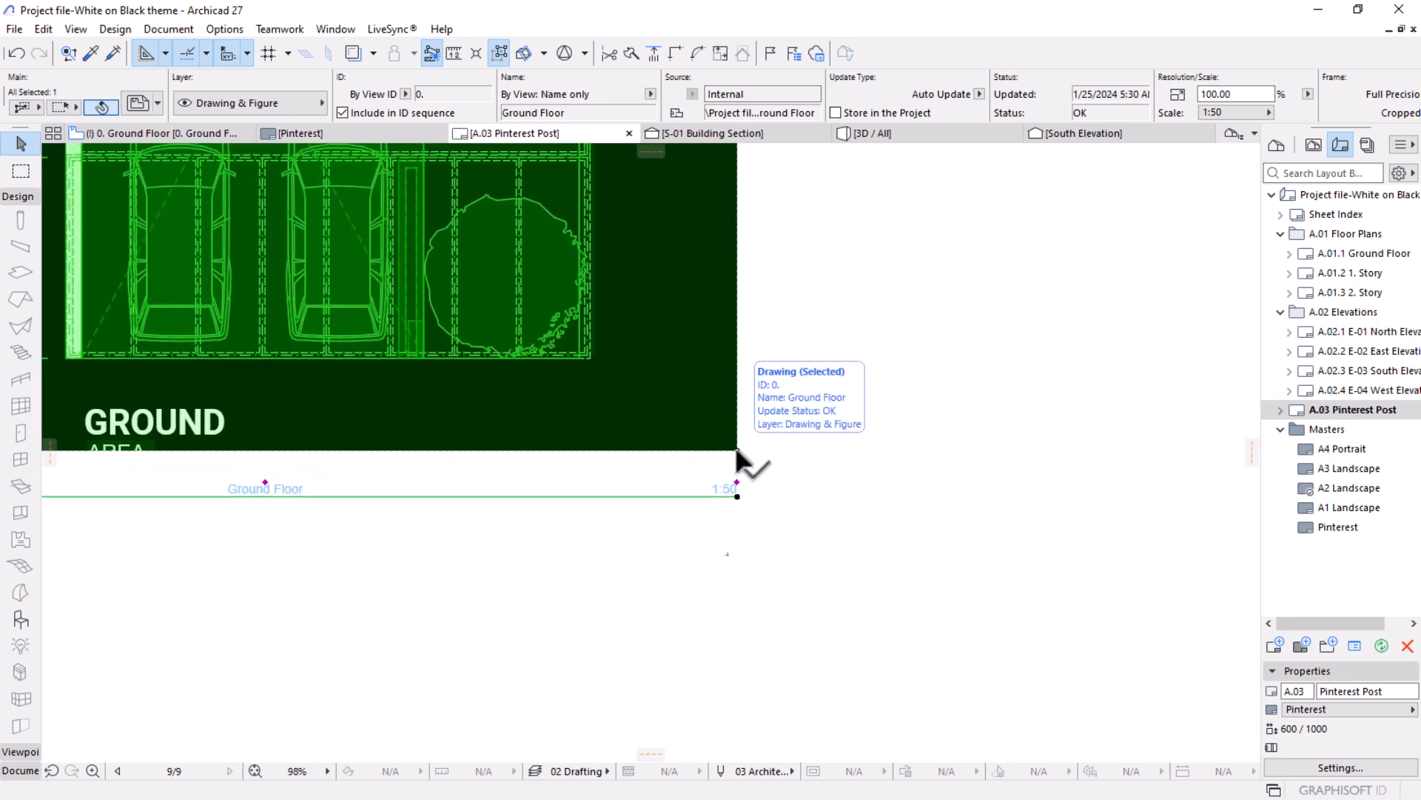
pyautogui.click(737, 450)
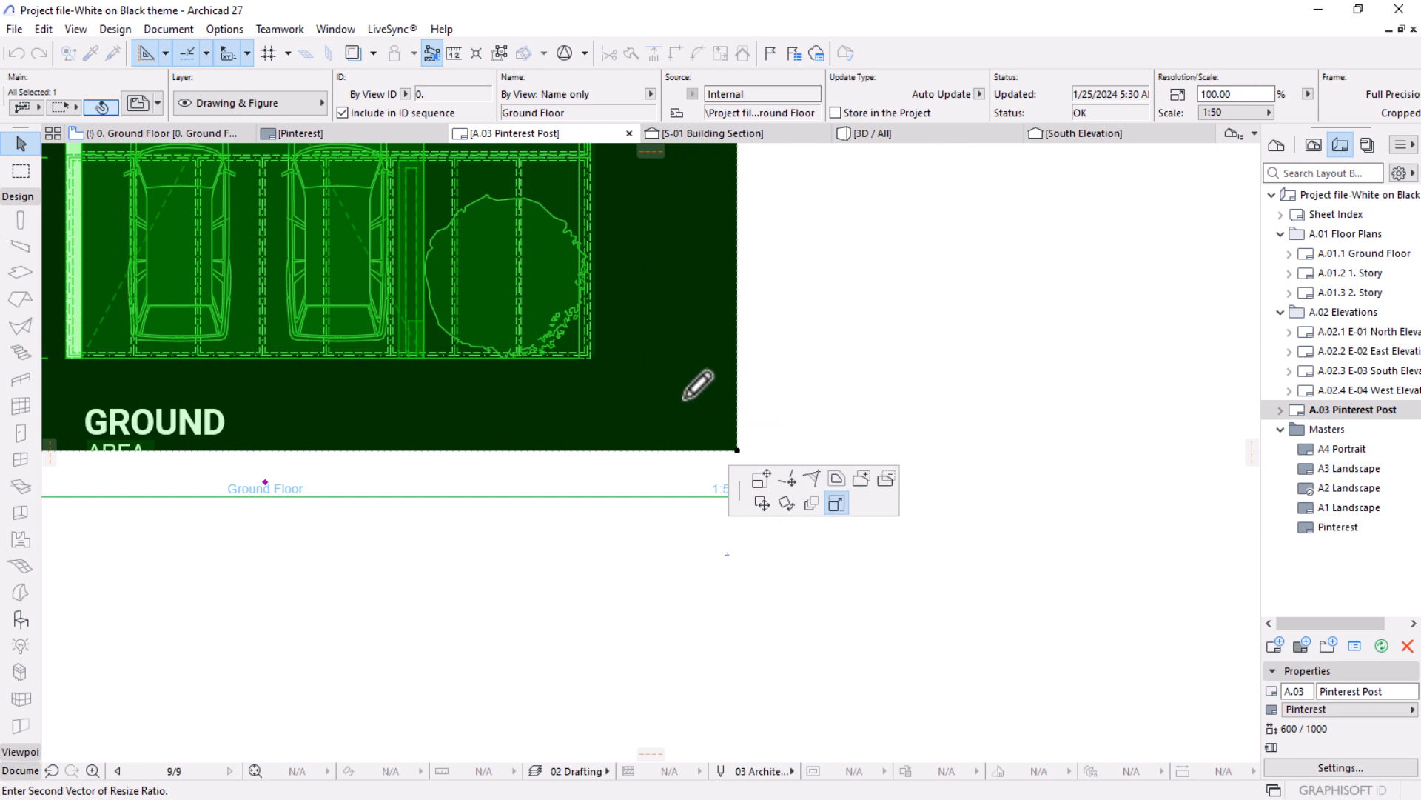
pyautogui.scroll(-7, 637, 400)
pyautogui.scroll(-3, 628, 406)
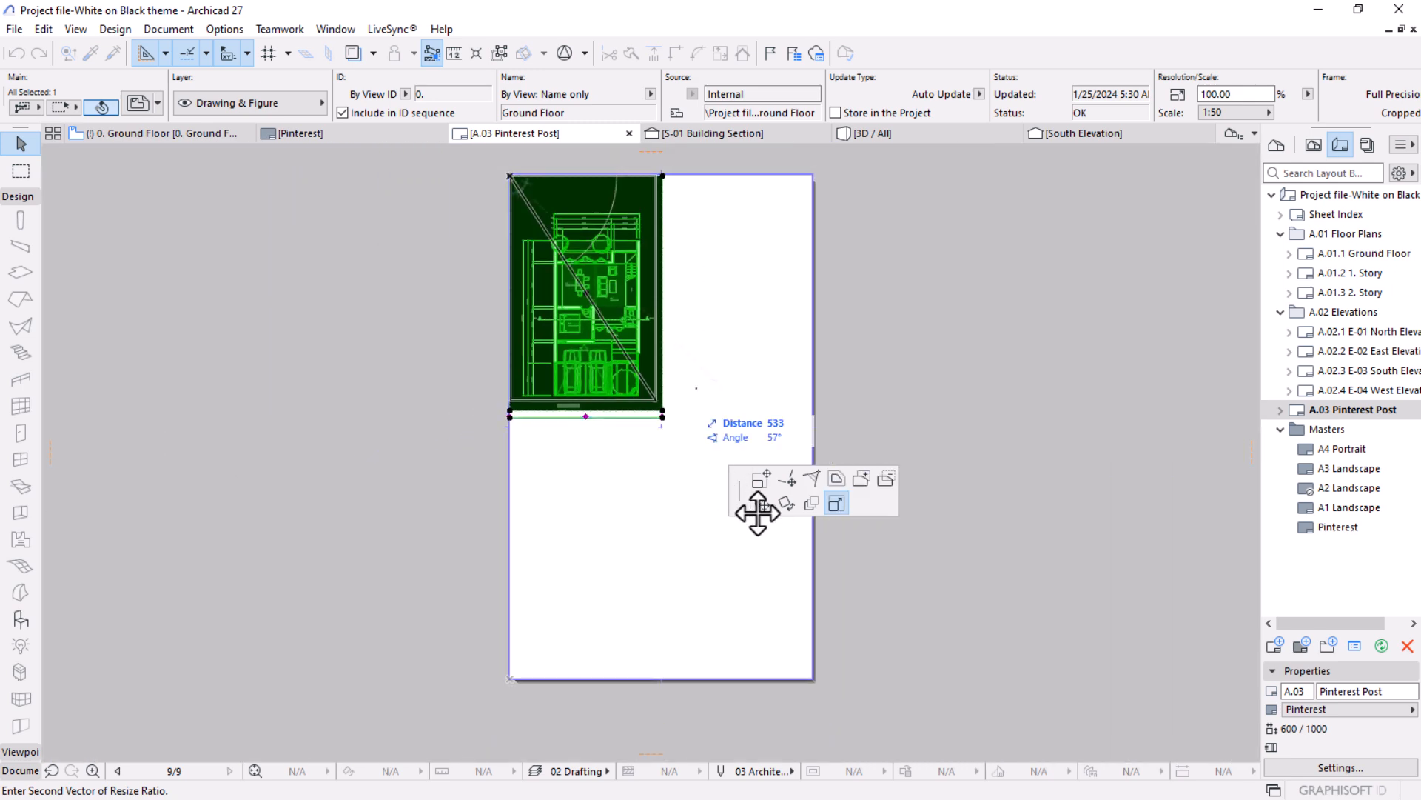
pyautogui.click(813, 648)
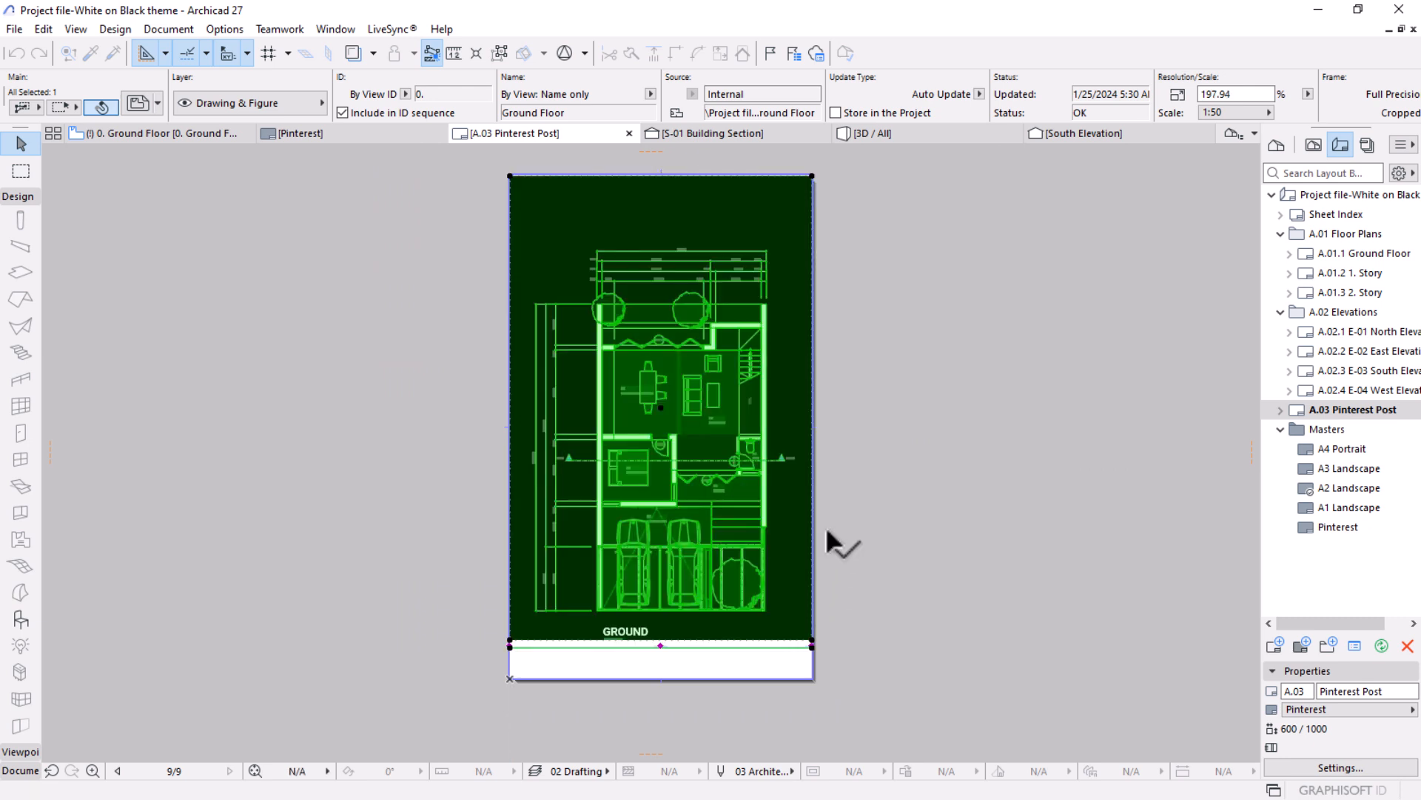
# Crop the drawing's top edge down close to the plan's dimensions and move the drawing up to the sheet's top edge.
pyautogui.moveTo(626, 295); pyautogui.dragTo(661, 353)
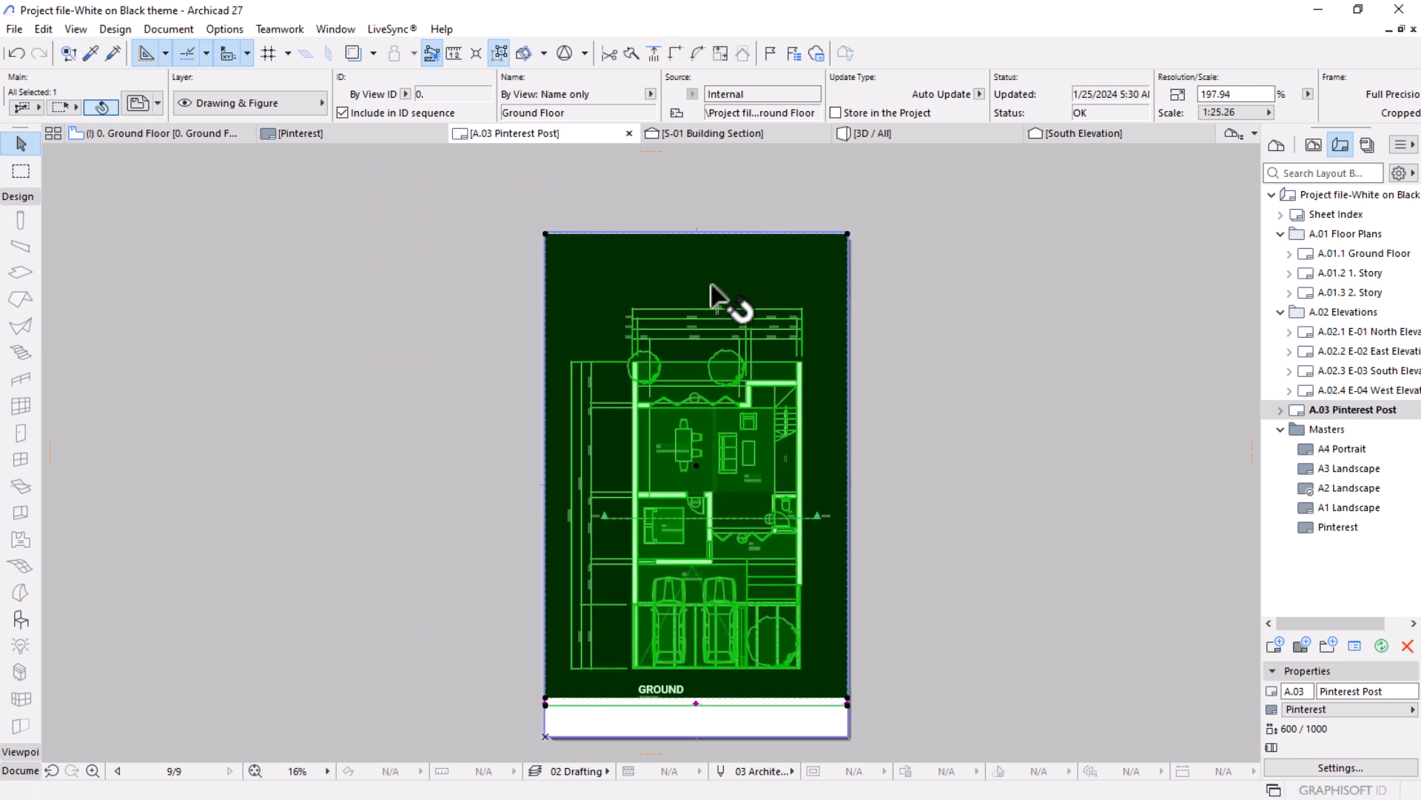
pyautogui.click(724, 233)
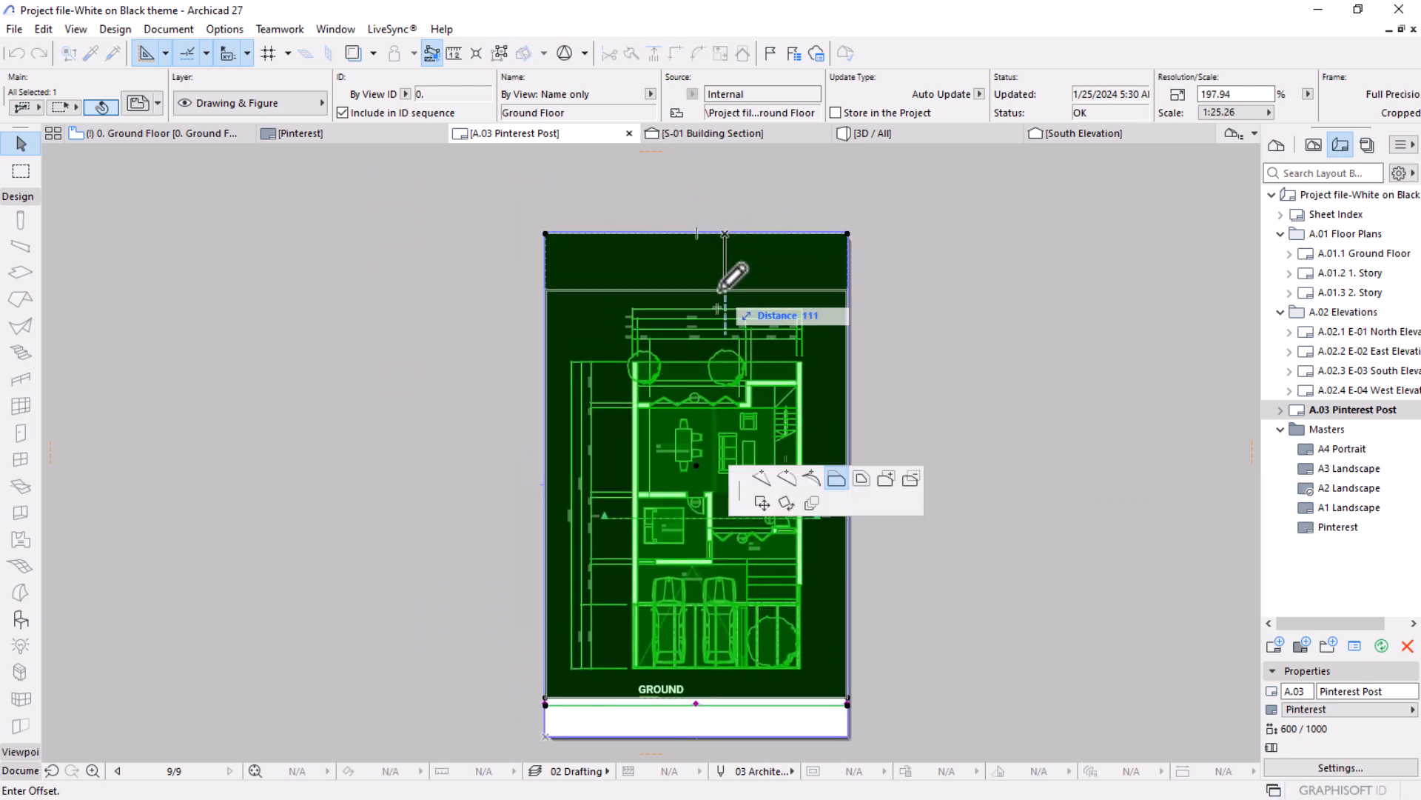
pyautogui.click(716, 295)
pyautogui.hotkey('ctrl', 'd')
pyautogui.click(717, 296)
pyautogui.click(715, 234)
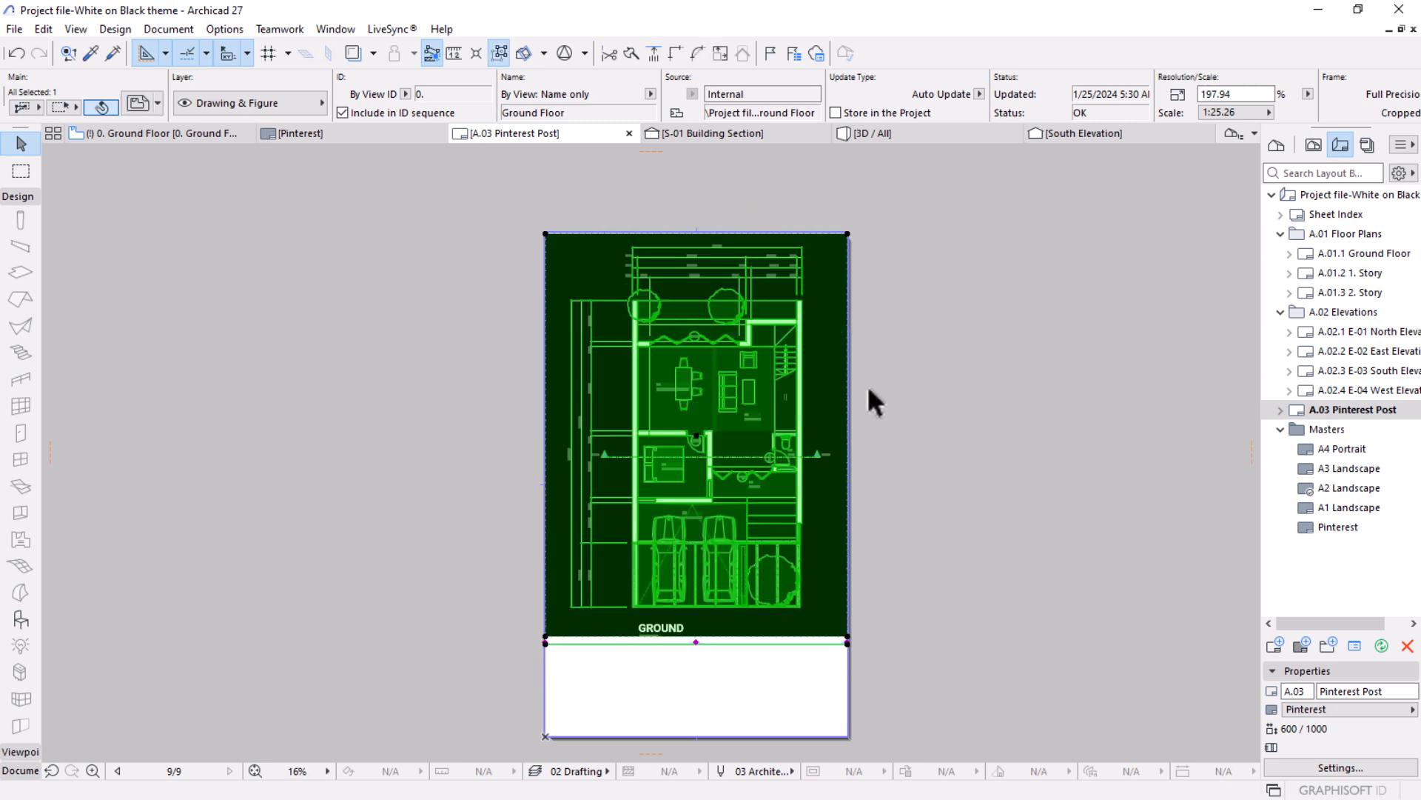
# Extend the bottom edge of the drawing's frame down to the sheet's lower edge.
pyautogui.moveTo(865, 400); pyautogui.dragTo(896, 322, button='middle')
pyautogui.scroll(2, 814, 393)
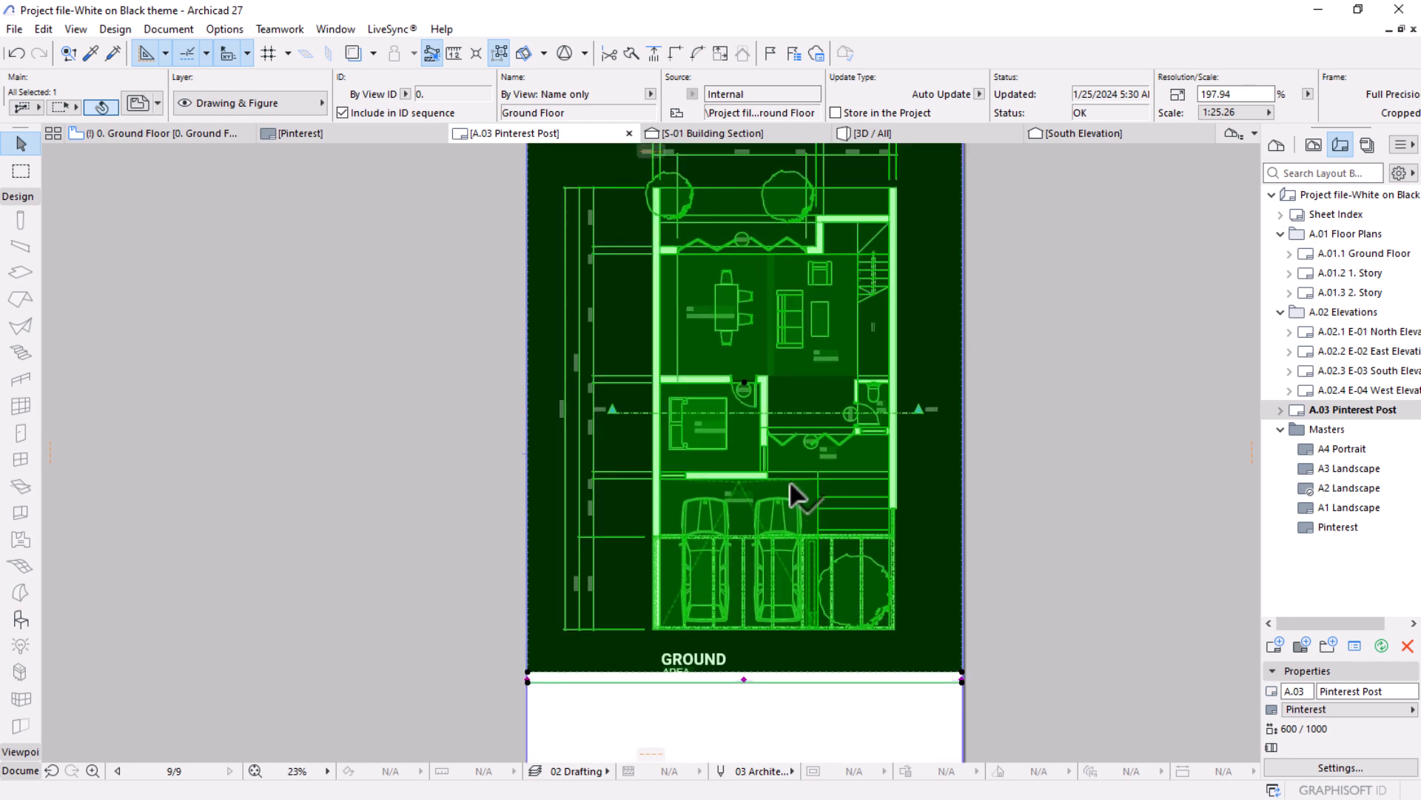
pyautogui.click(821, 532)
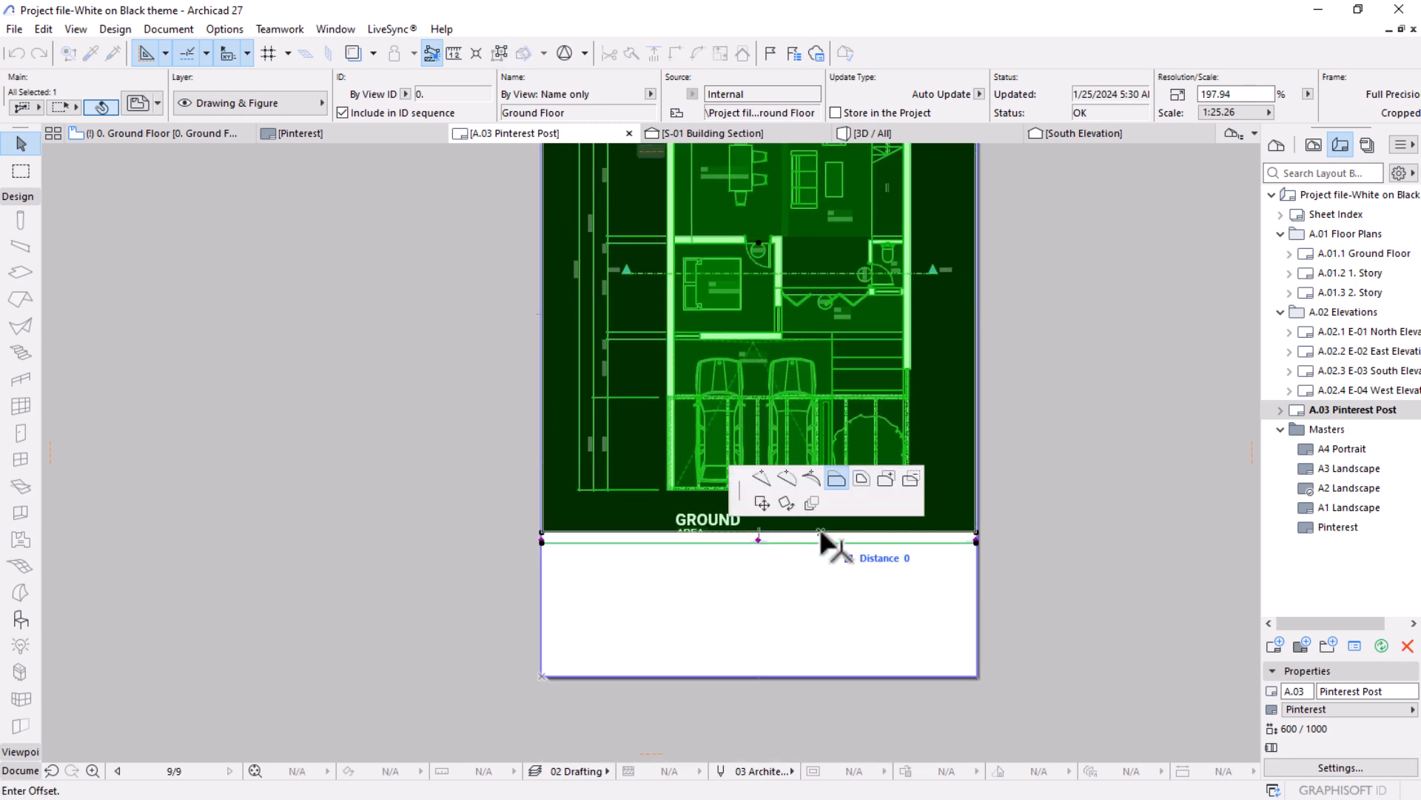
pyautogui.click(972, 674)
pyautogui.click(1081, 571)
pyautogui.scroll(-2, 926, 369)
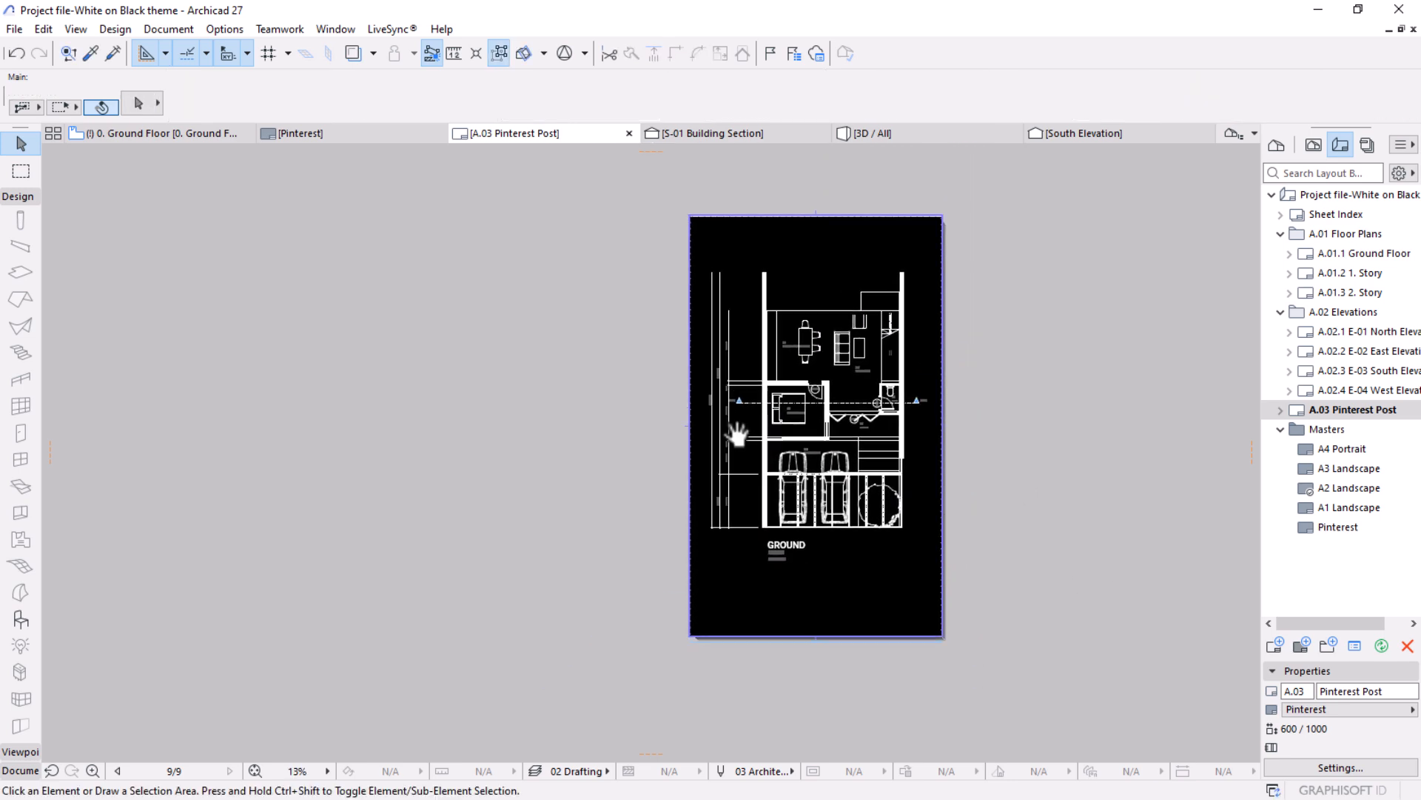
# Shift the plan straight down within the drawing's frame, leaving more space above its dimensions.
pyautogui.click(820, 424)
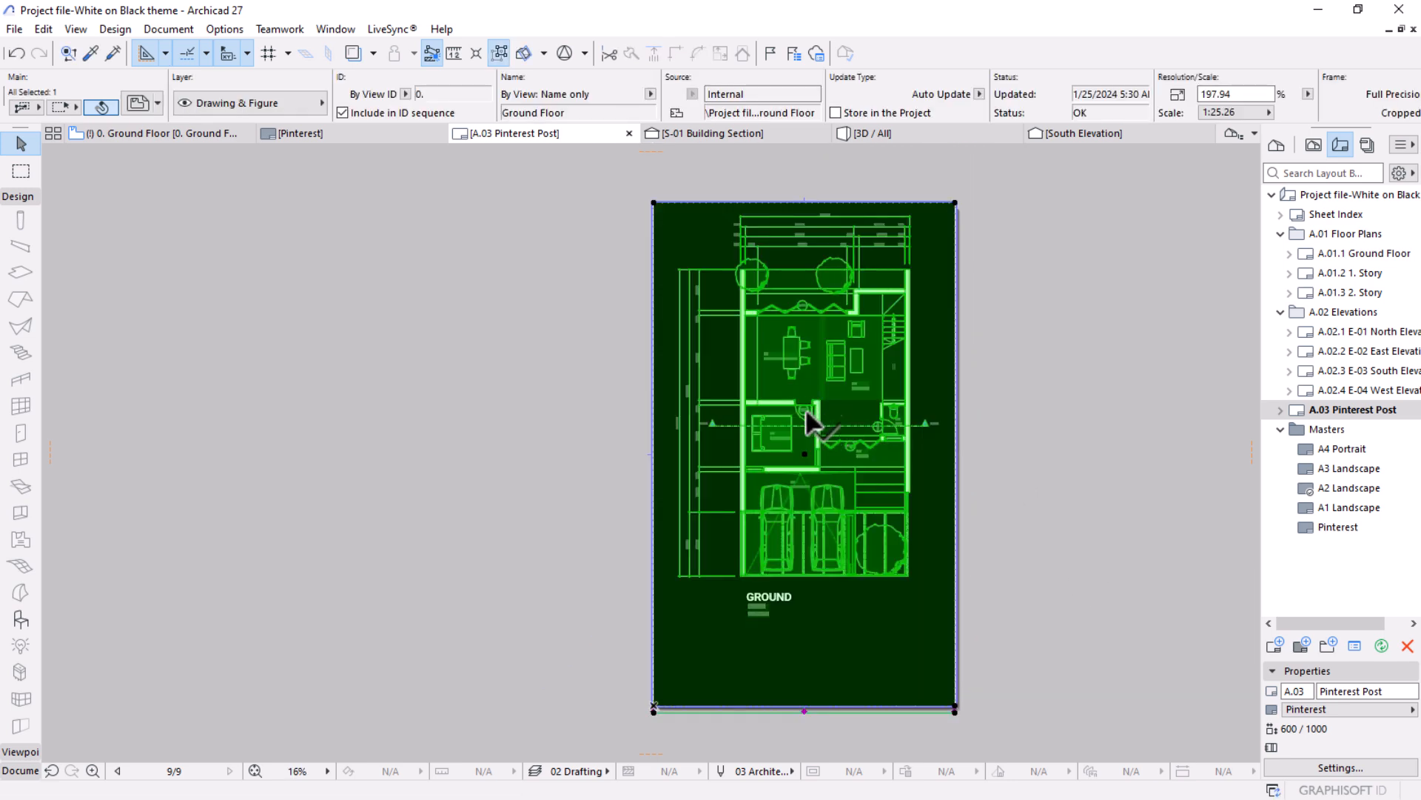
pyautogui.click(806, 453)
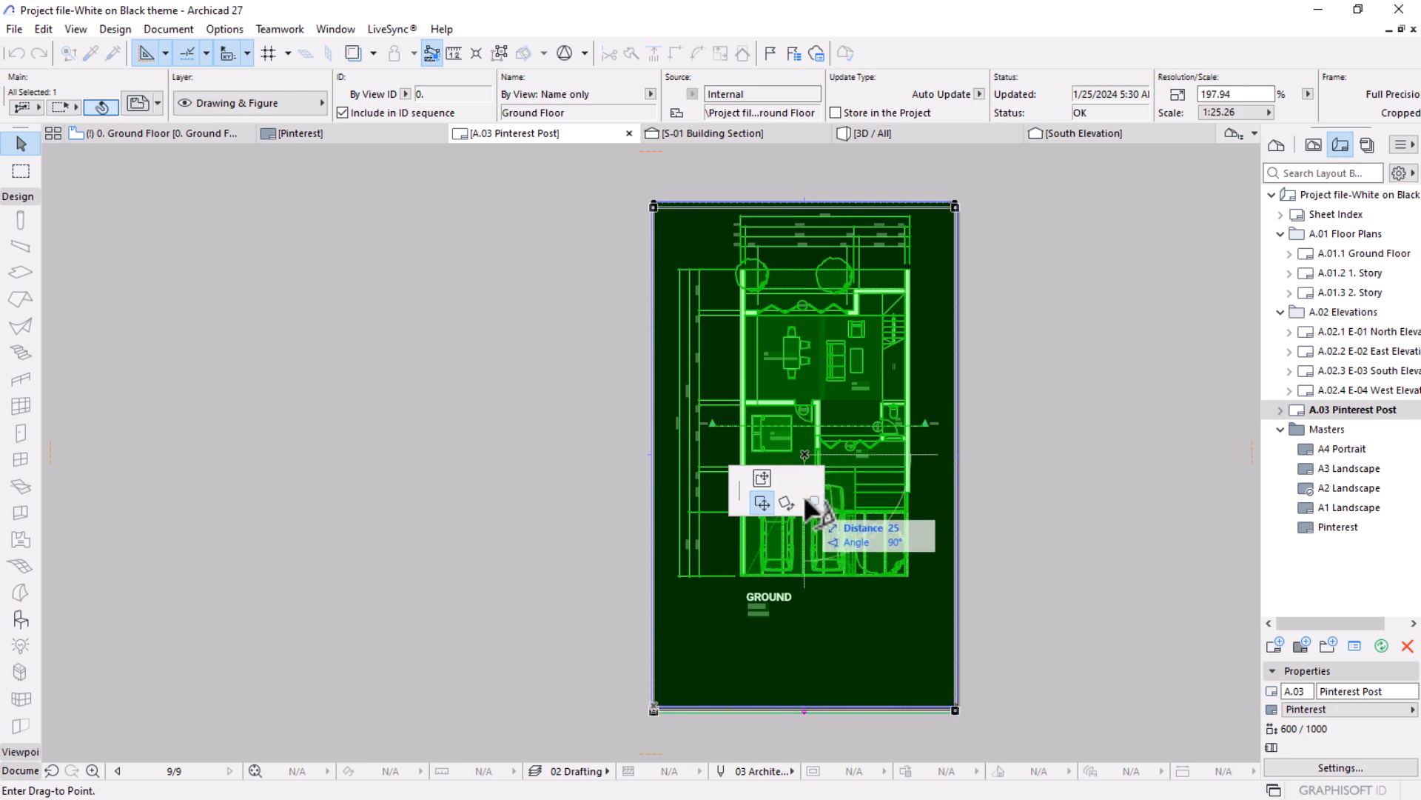
pyautogui.scroll(3, 804, 527)
pyautogui.click(796, 422)
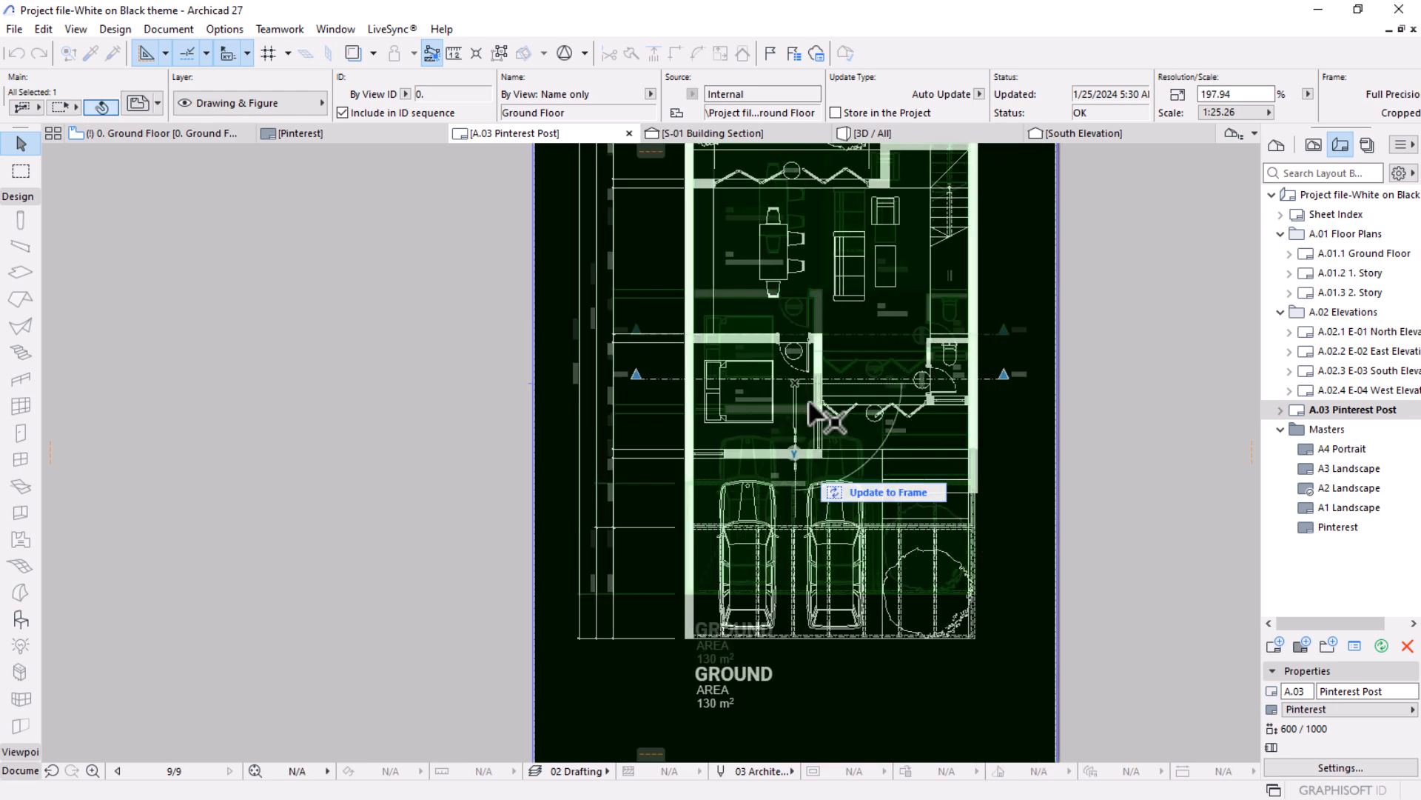
pyautogui.scroll(-3, 819, 341)
pyautogui.scroll(-2, 996, 397)
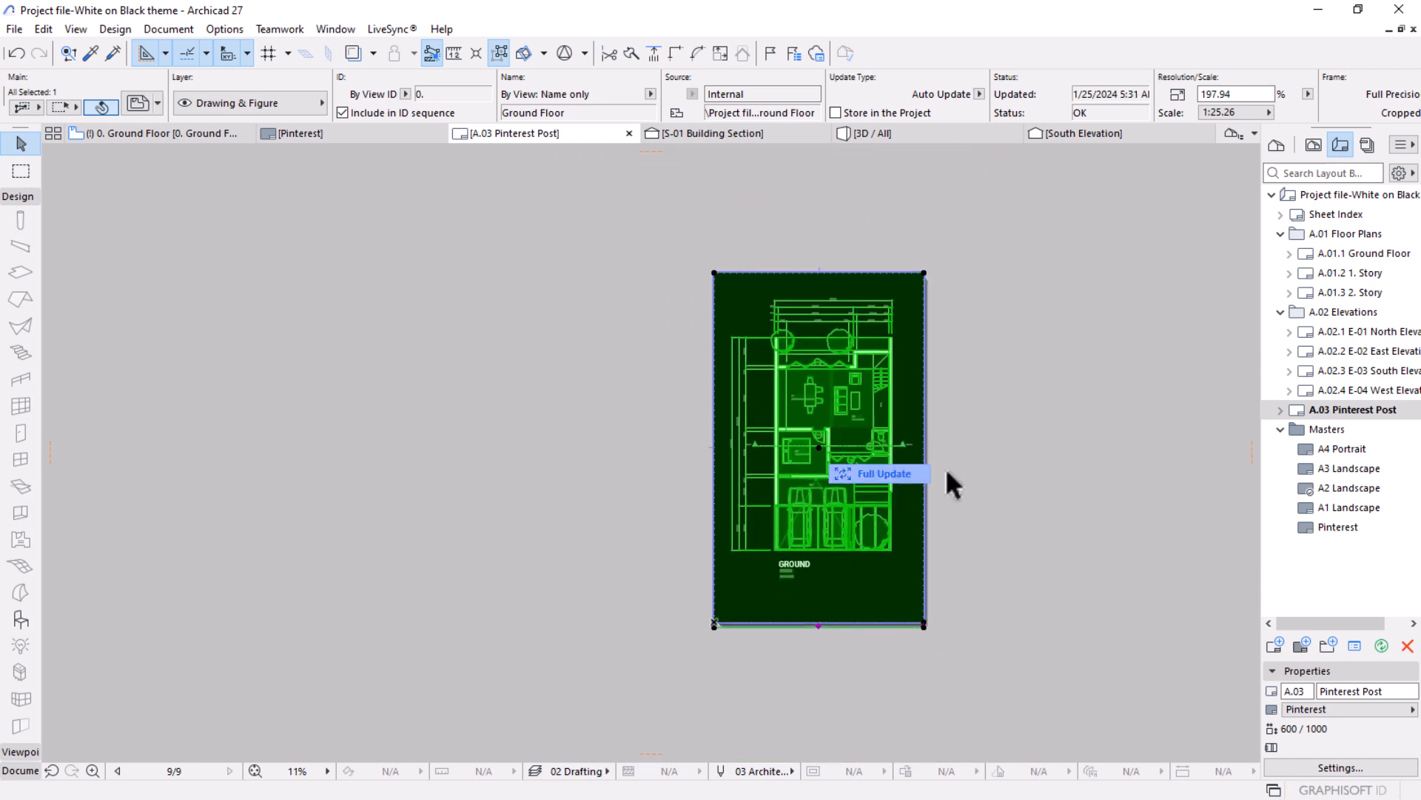
pyautogui.click(988, 489)
pyautogui.scroll(2, 897, 464)
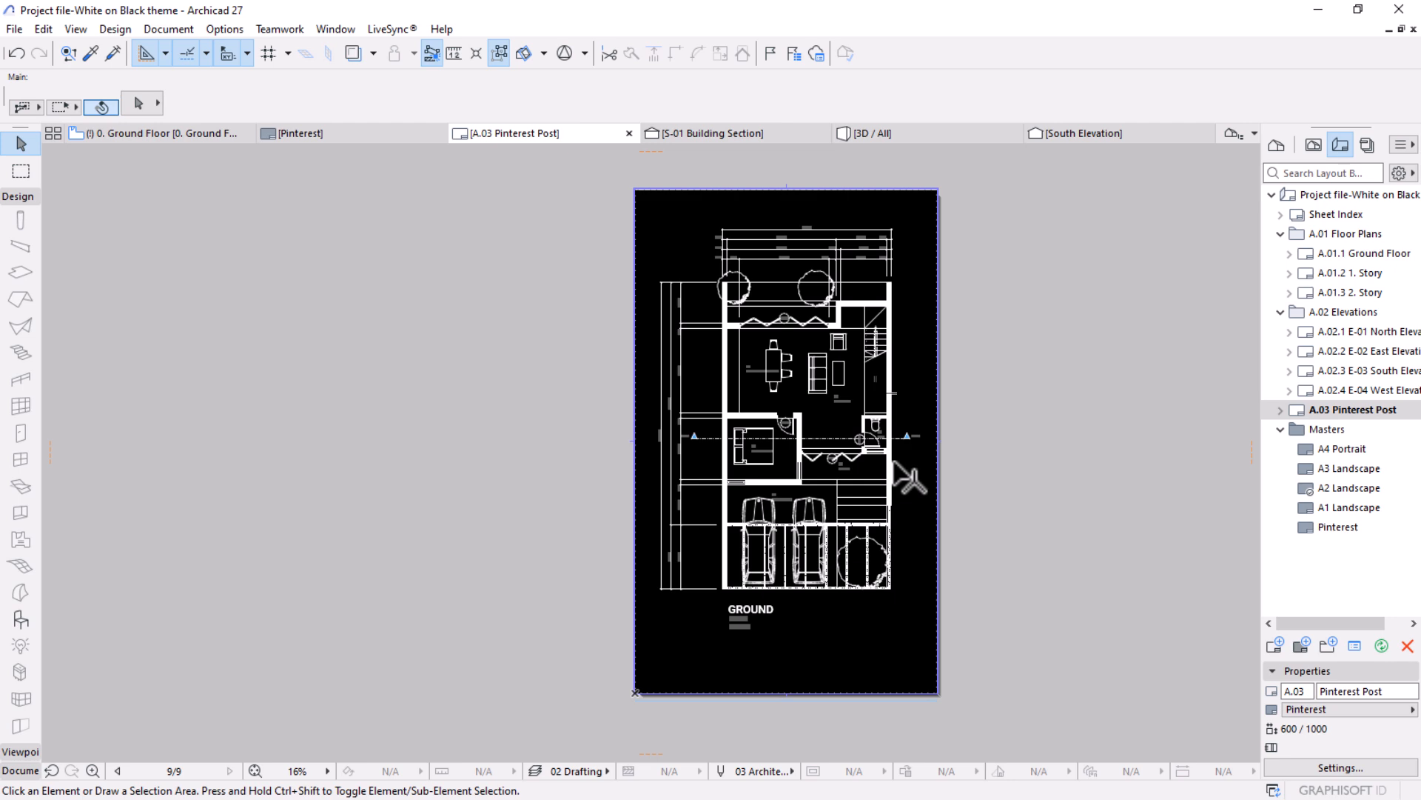
pyautogui.scroll(1, 906, 477)
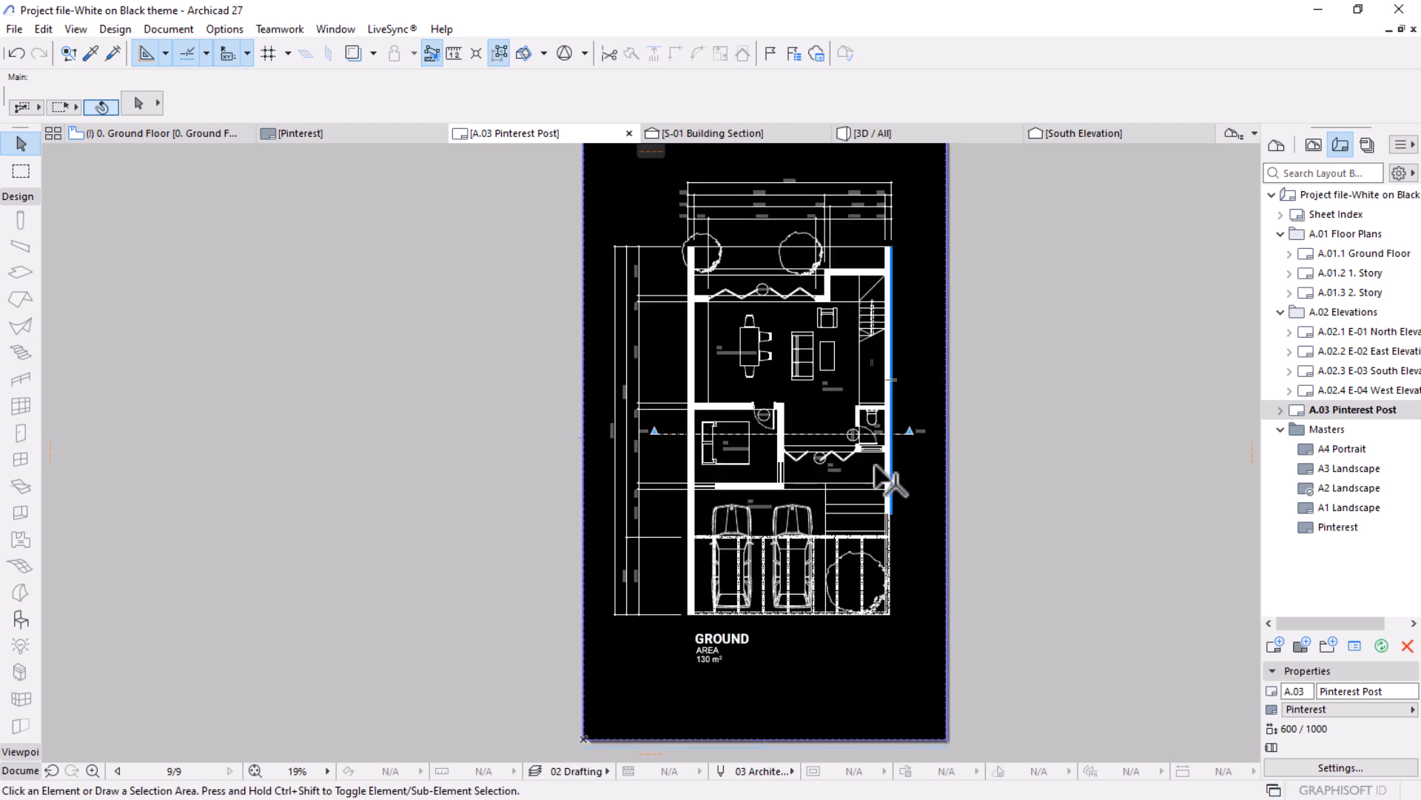
pyautogui.scroll(-2, 811, 459)
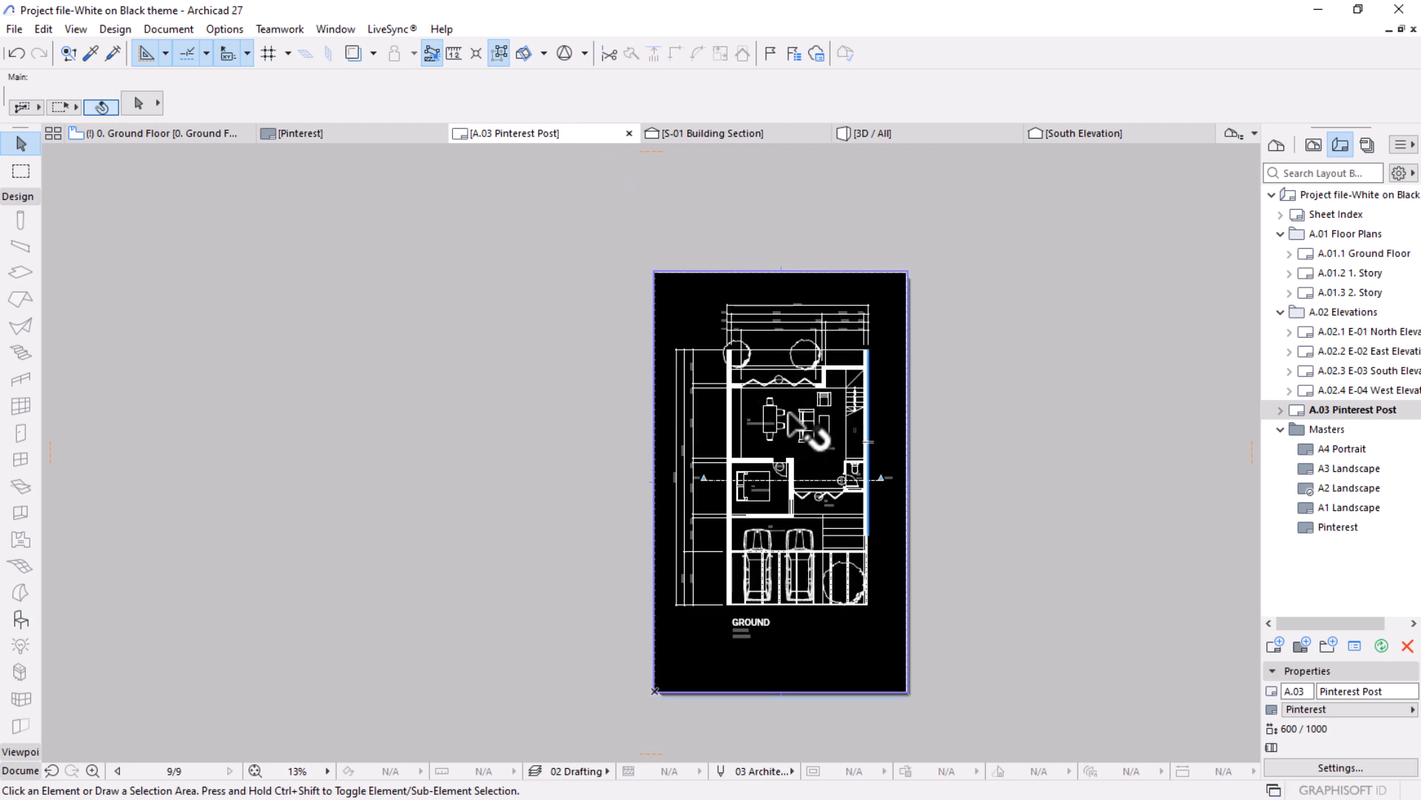
# Shift the plan back up within the drawing's frame, close to the sheet's top edge.
pyautogui.click(791, 469)
pyautogui.click(781, 481)
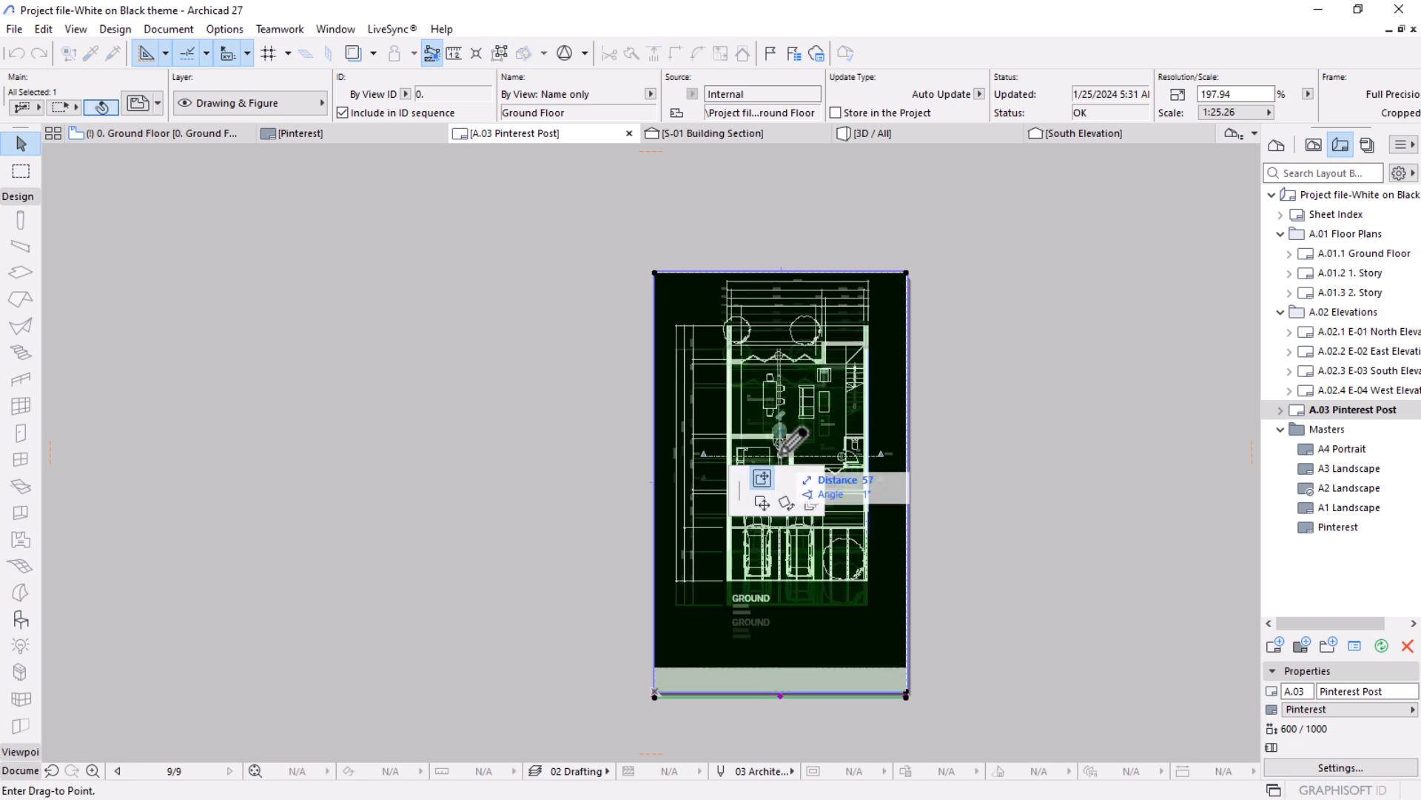
pyautogui.click(783, 449)
pyautogui.click(1003, 440)
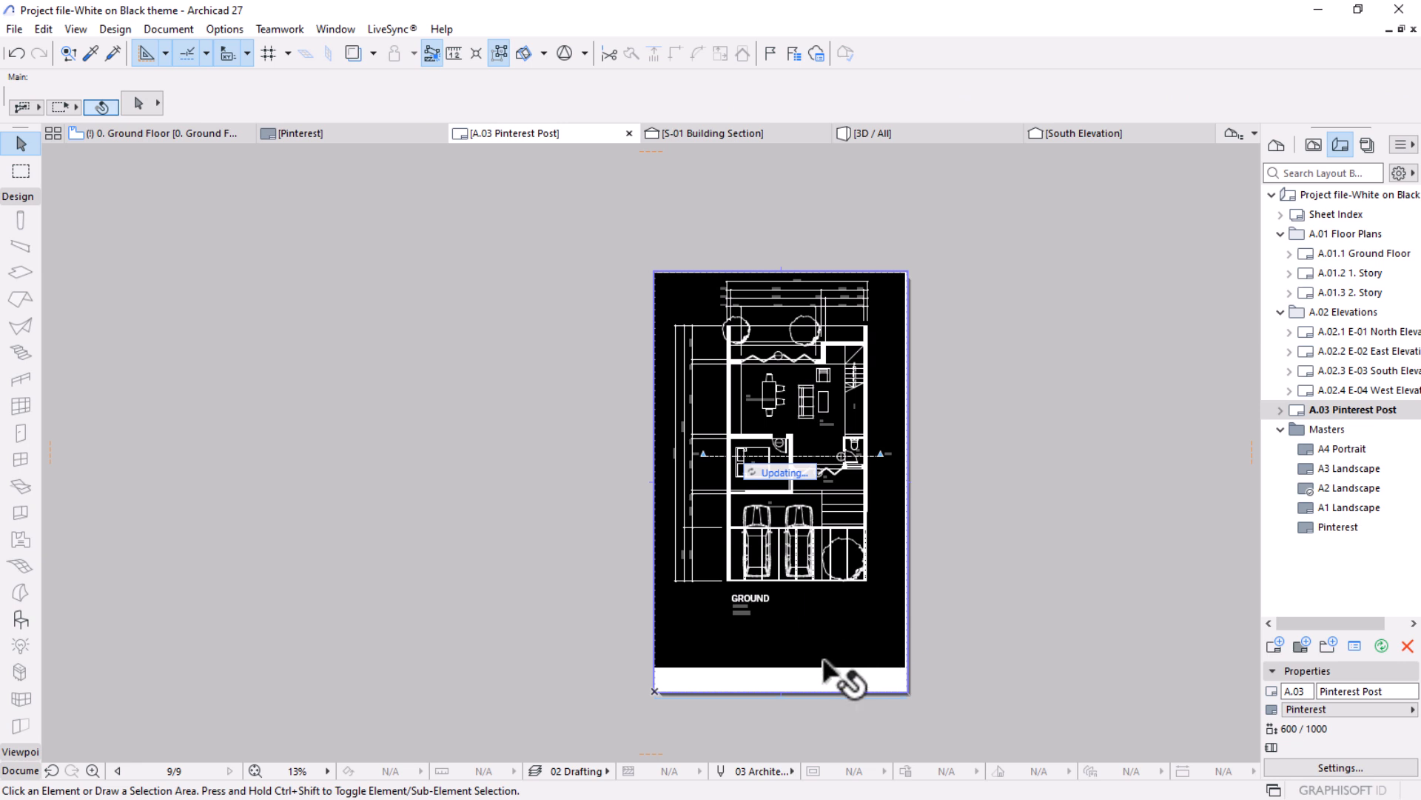
# Scale the drawing down to 185.92 % from its lower-right corner and extend its frame's right edge to the sheet edge.
pyautogui.scroll(2, 802, 703)
pyautogui.click(812, 544)
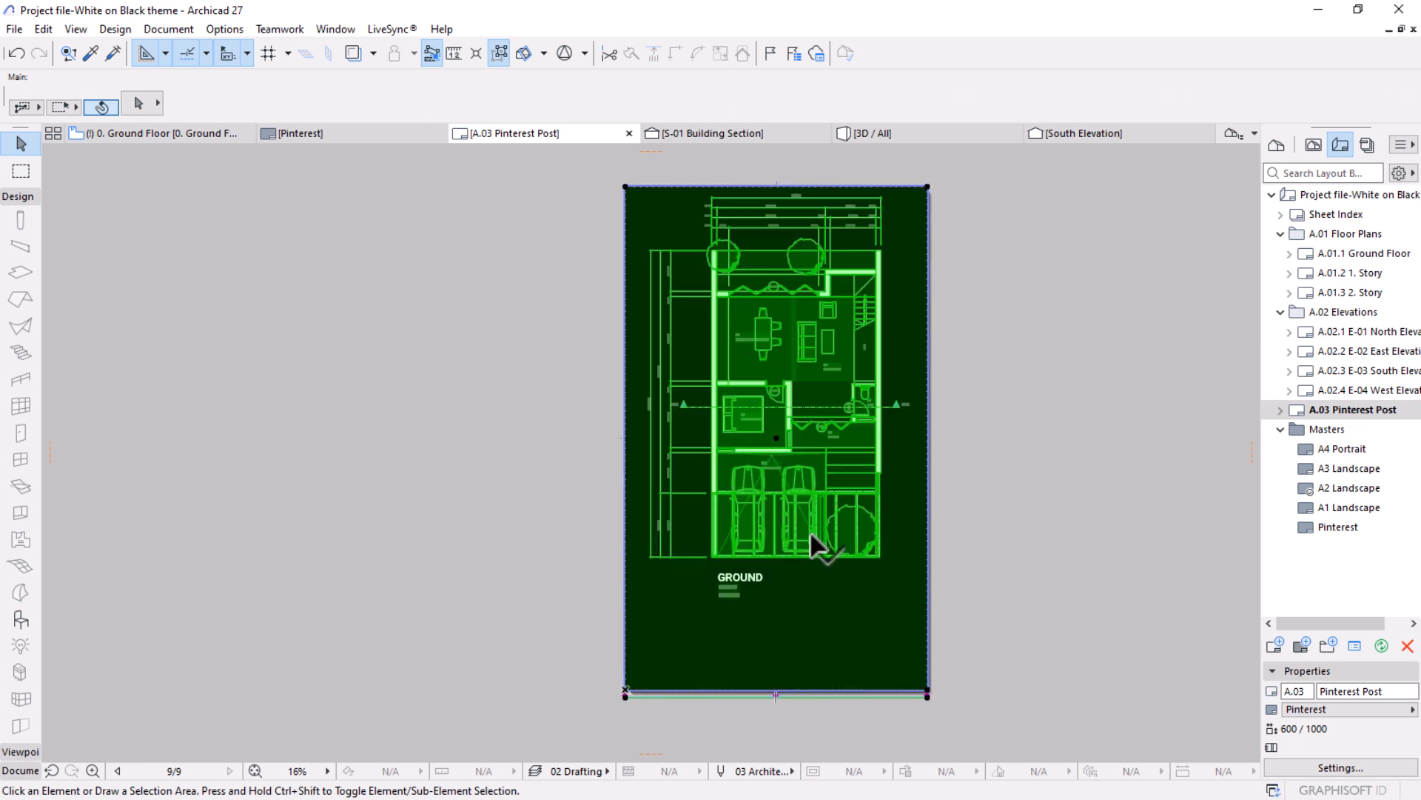
pyautogui.click(926, 691)
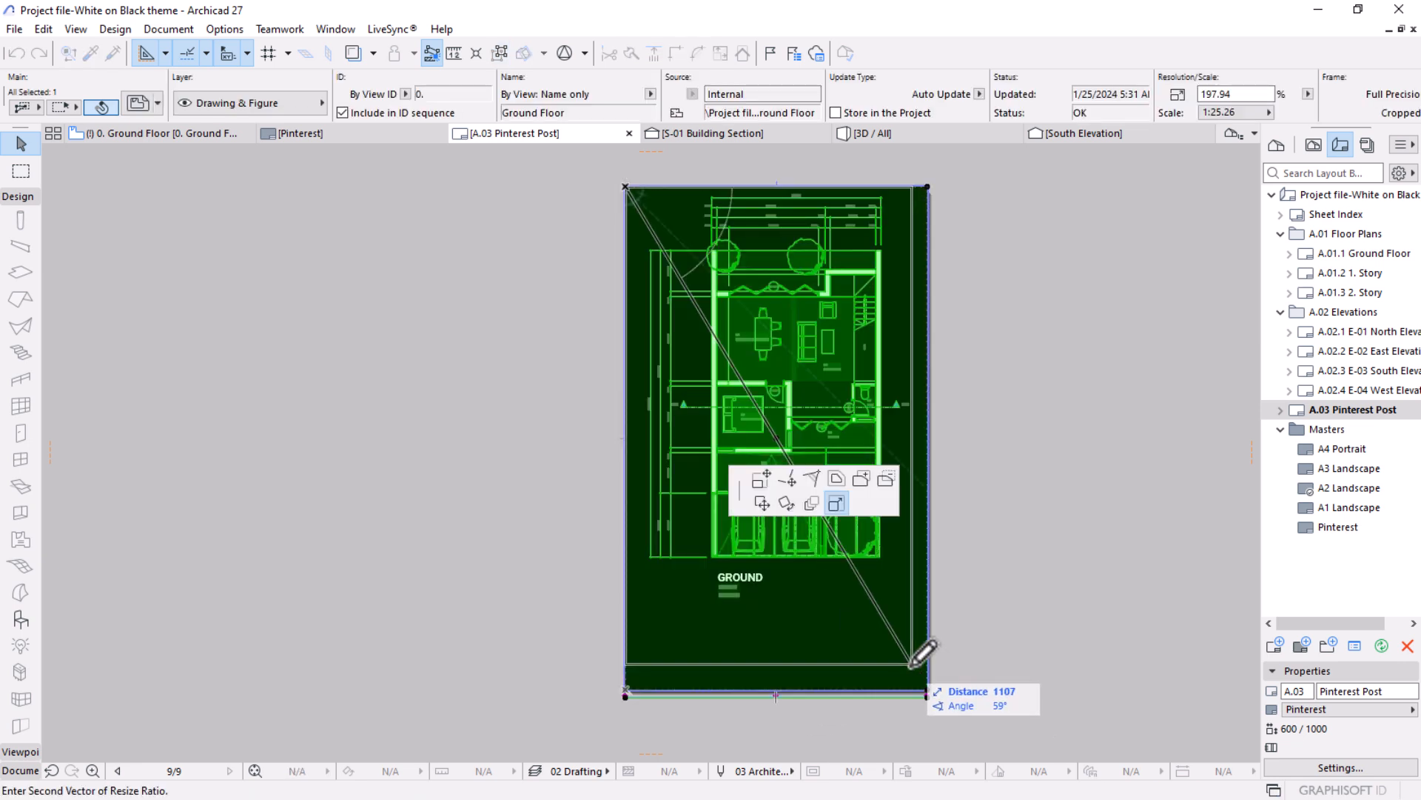
pyautogui.click(907, 659)
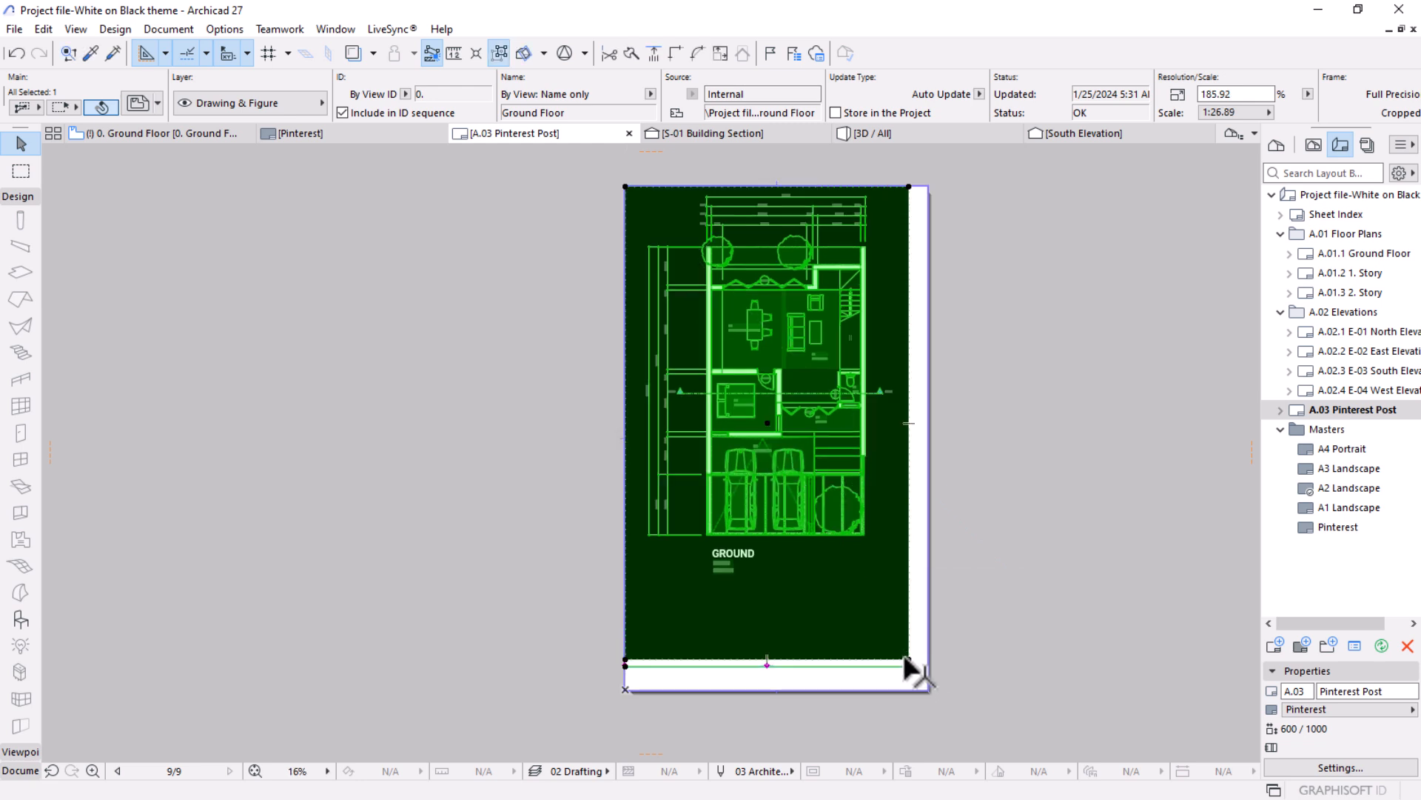
pyautogui.click(916, 466)
pyautogui.click(930, 182)
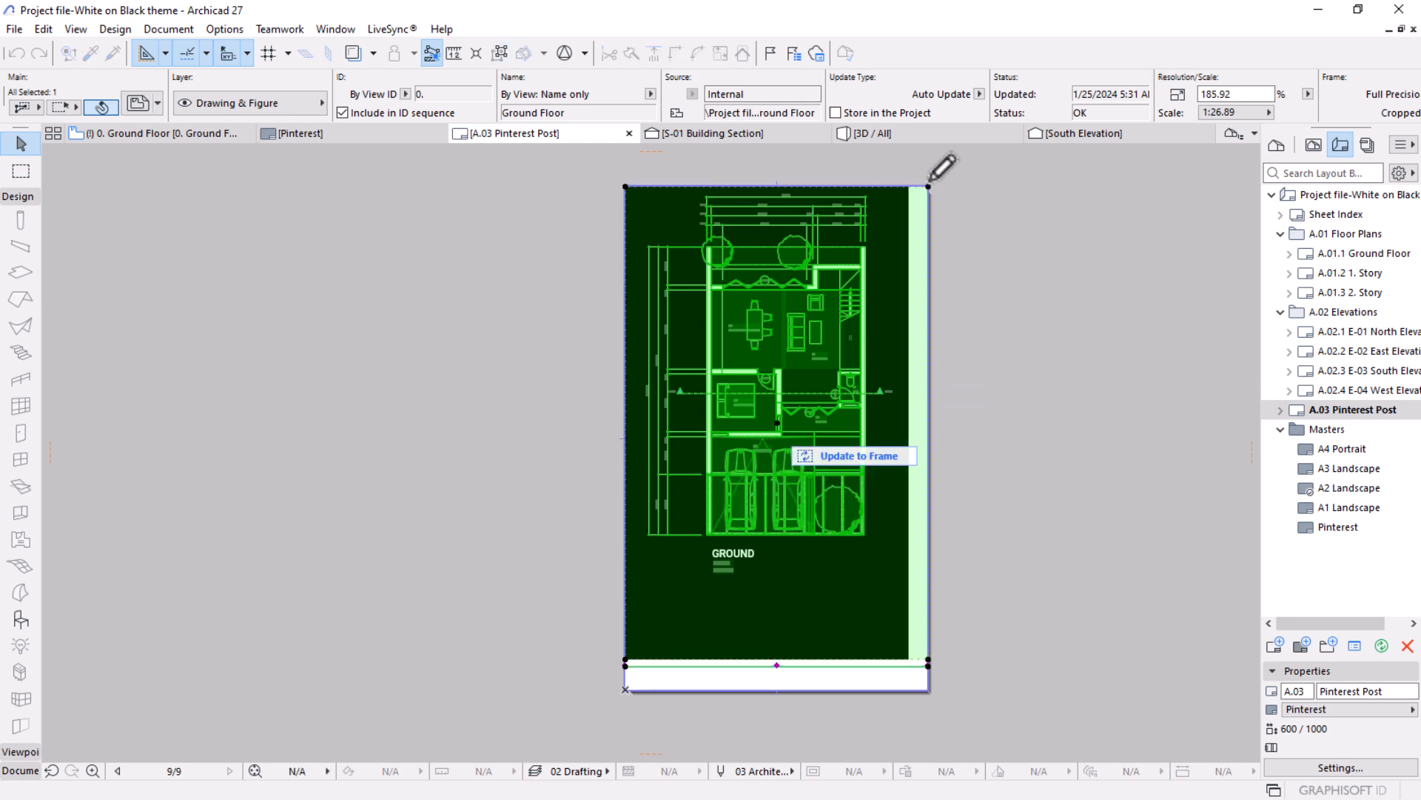
# Scale the drawing down to 177.63 % from its lower-left corner, extend its left edge about 25 mm to the sheet edge, and update it to the frame.
pyautogui.click(625, 660)
pyautogui.click(639, 635)
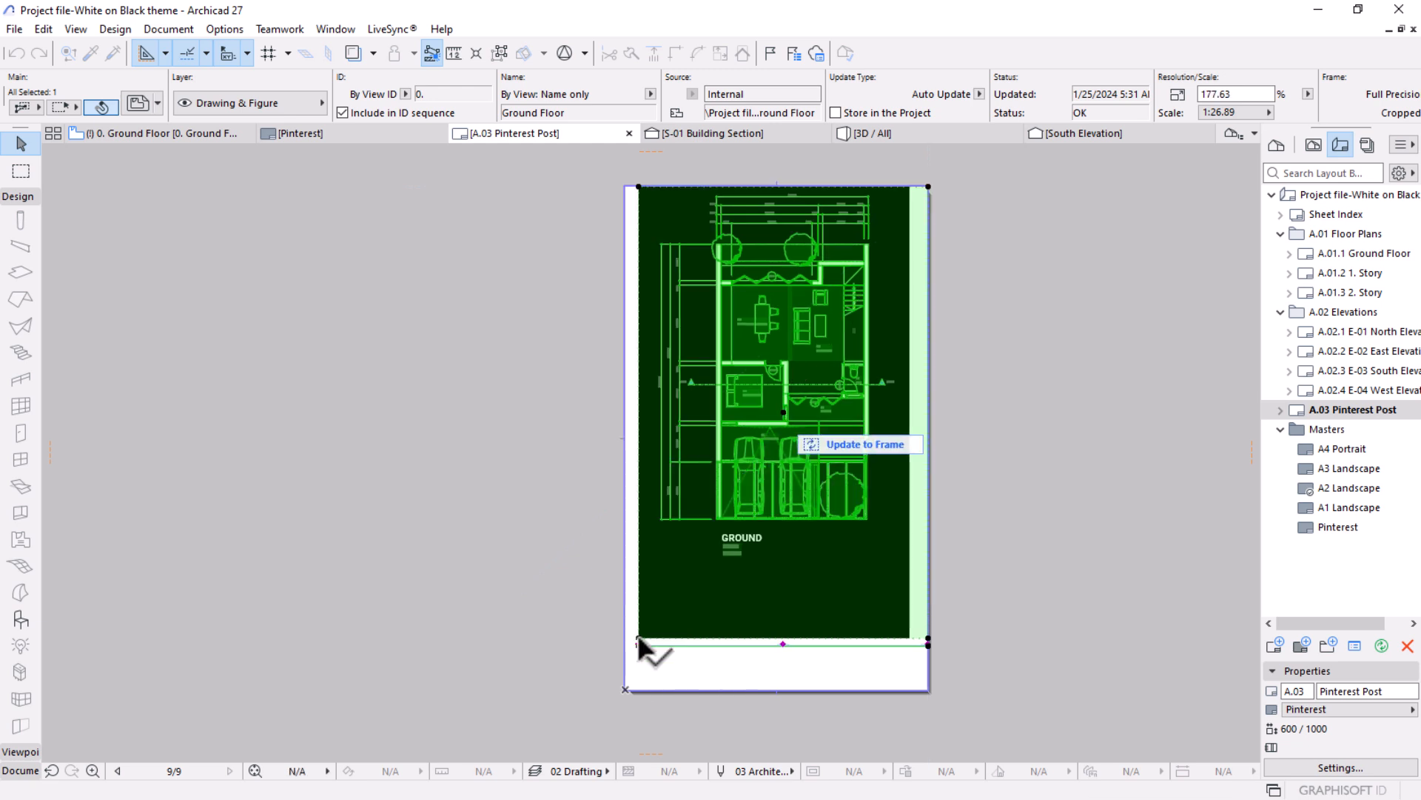
pyautogui.click(639, 568)
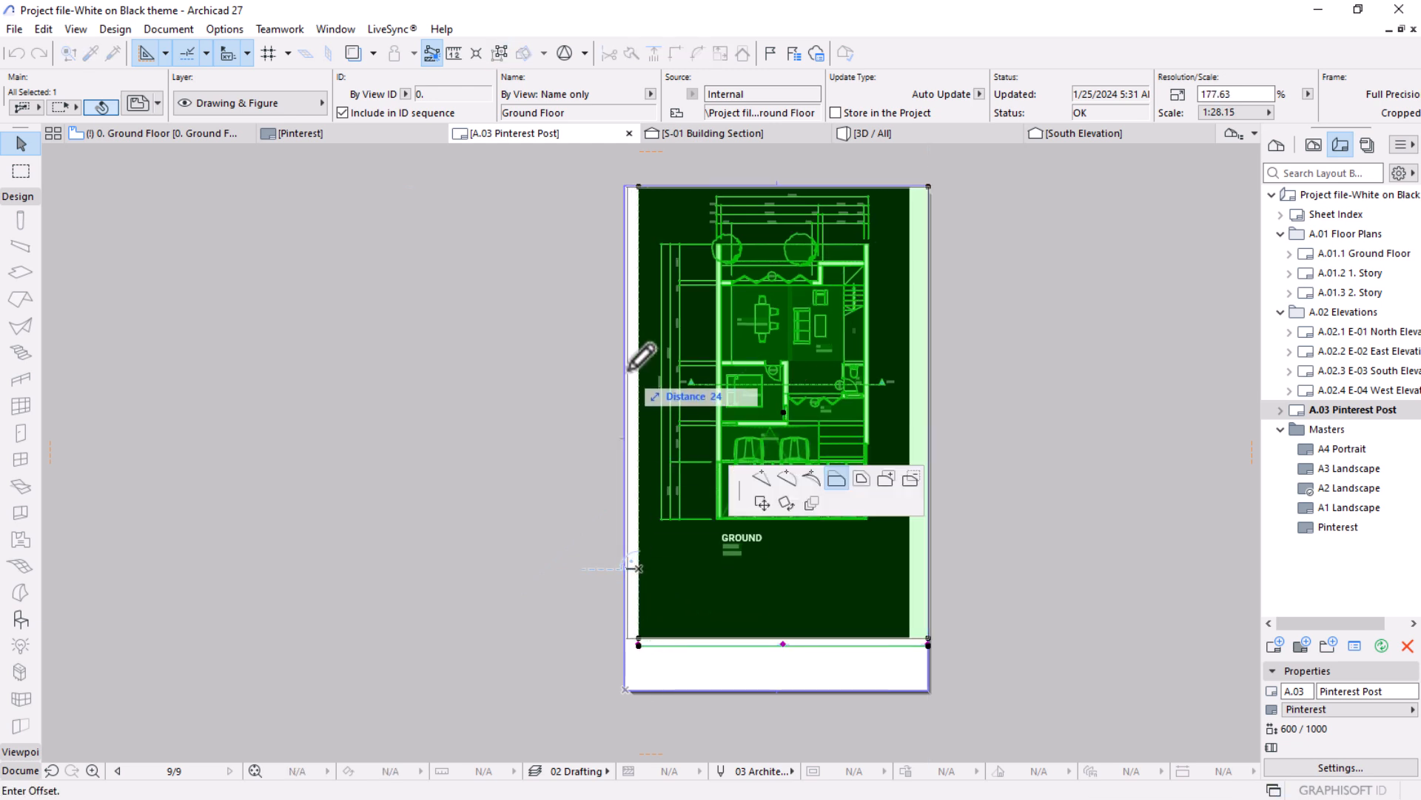
pyautogui.click(627, 191)
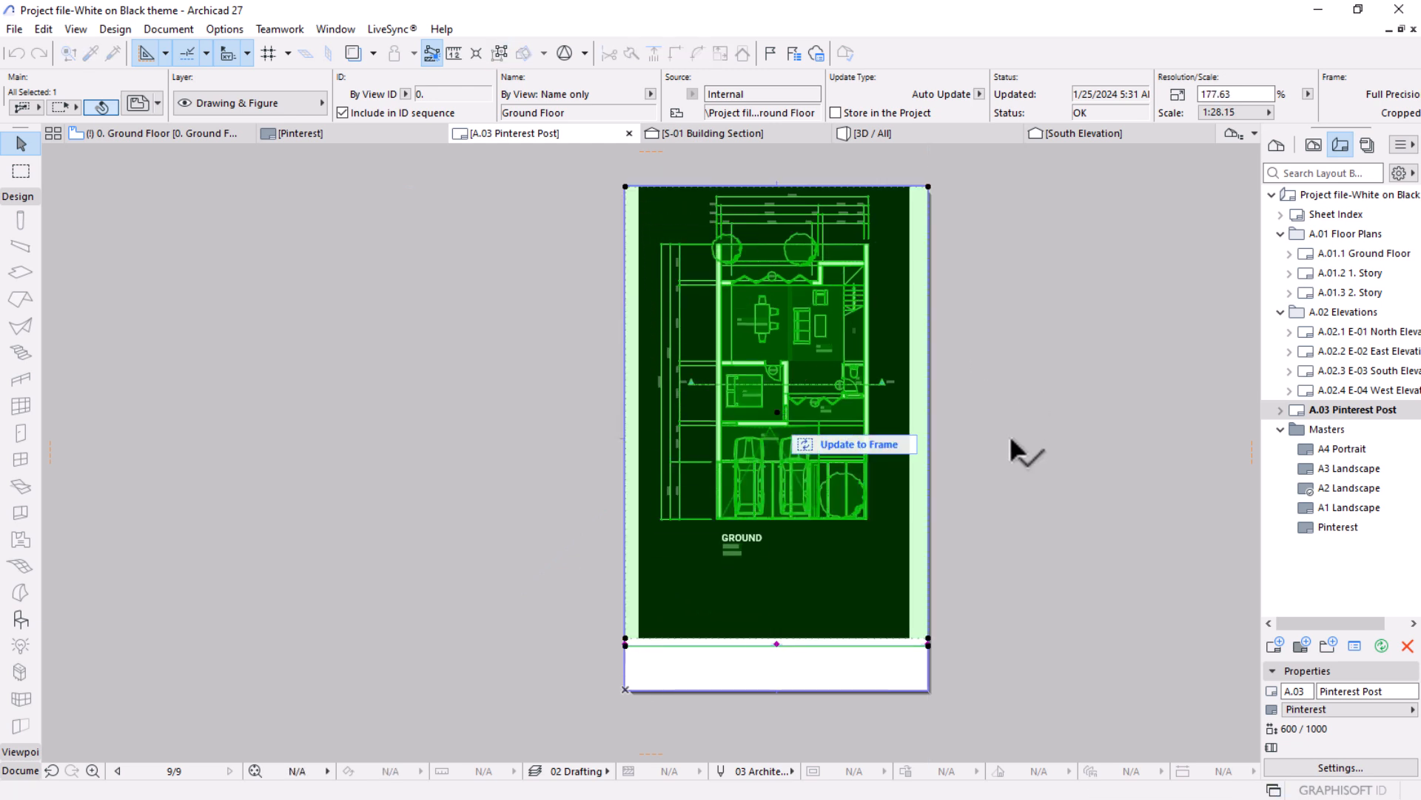
pyautogui.click(843, 444)
pyautogui.click(1091, 640)
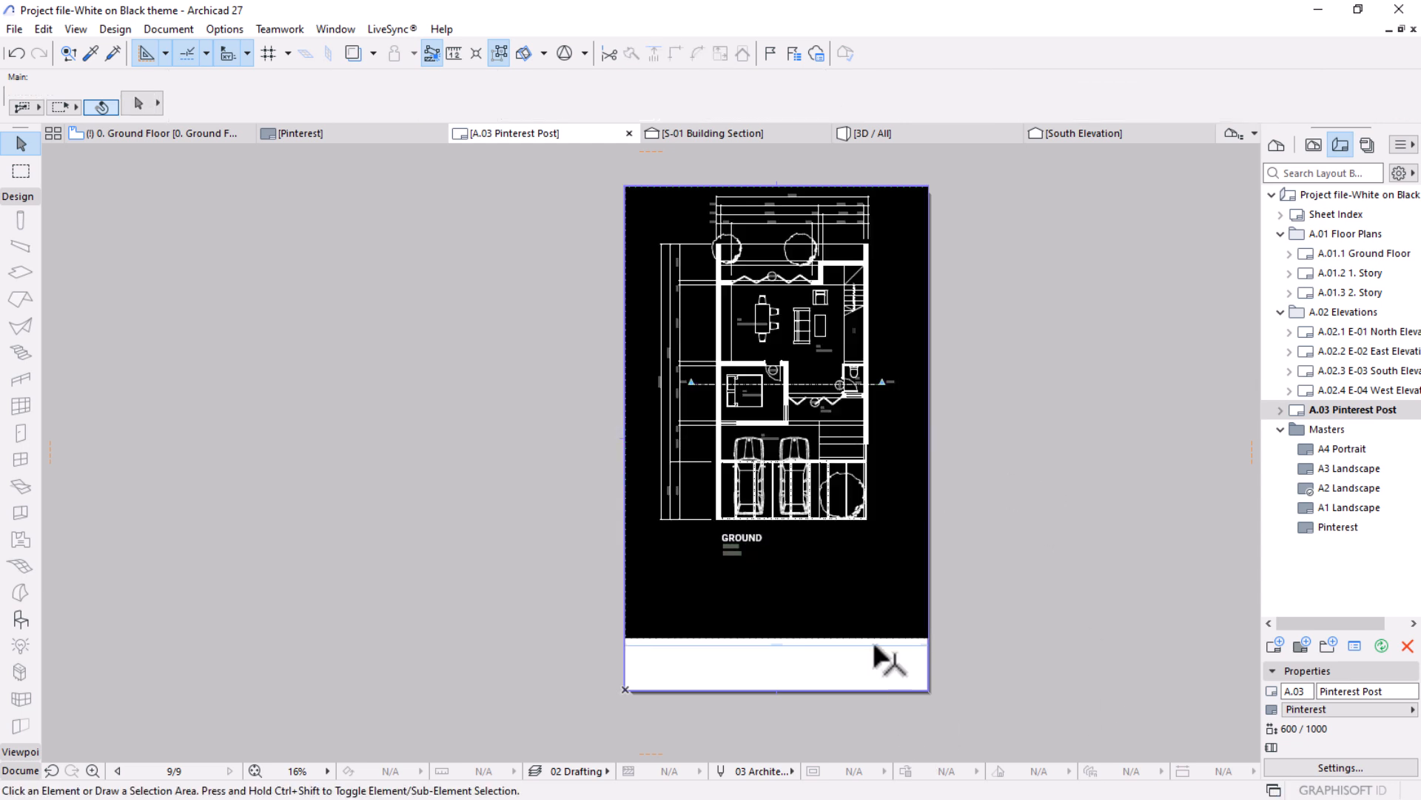
# Extend the bottom edge of the drawing's frame down to the sheet's lower edge and fully update the drawing.
pyautogui.click(851, 657)
pyautogui.click(841, 638)
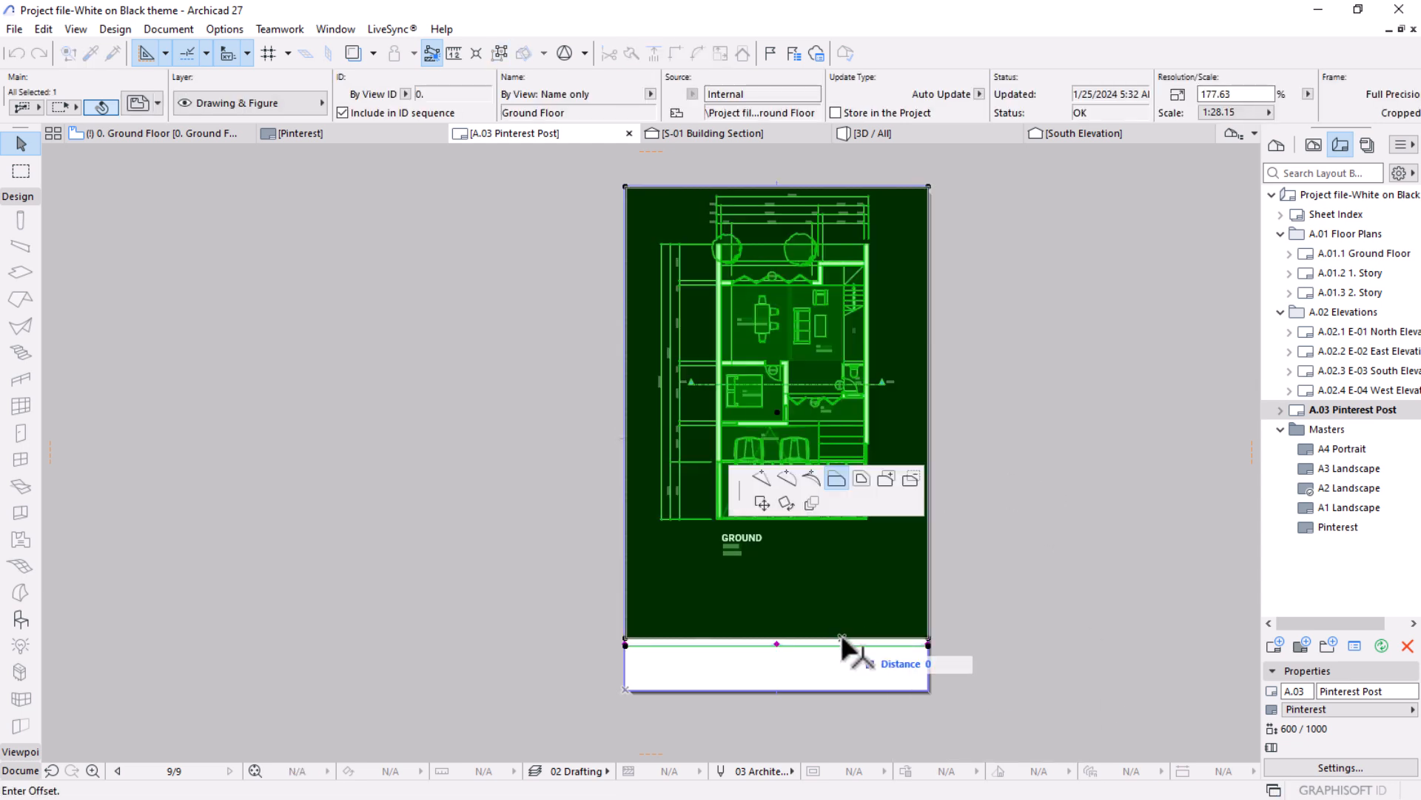
pyautogui.click(925, 686)
pyautogui.click(867, 472)
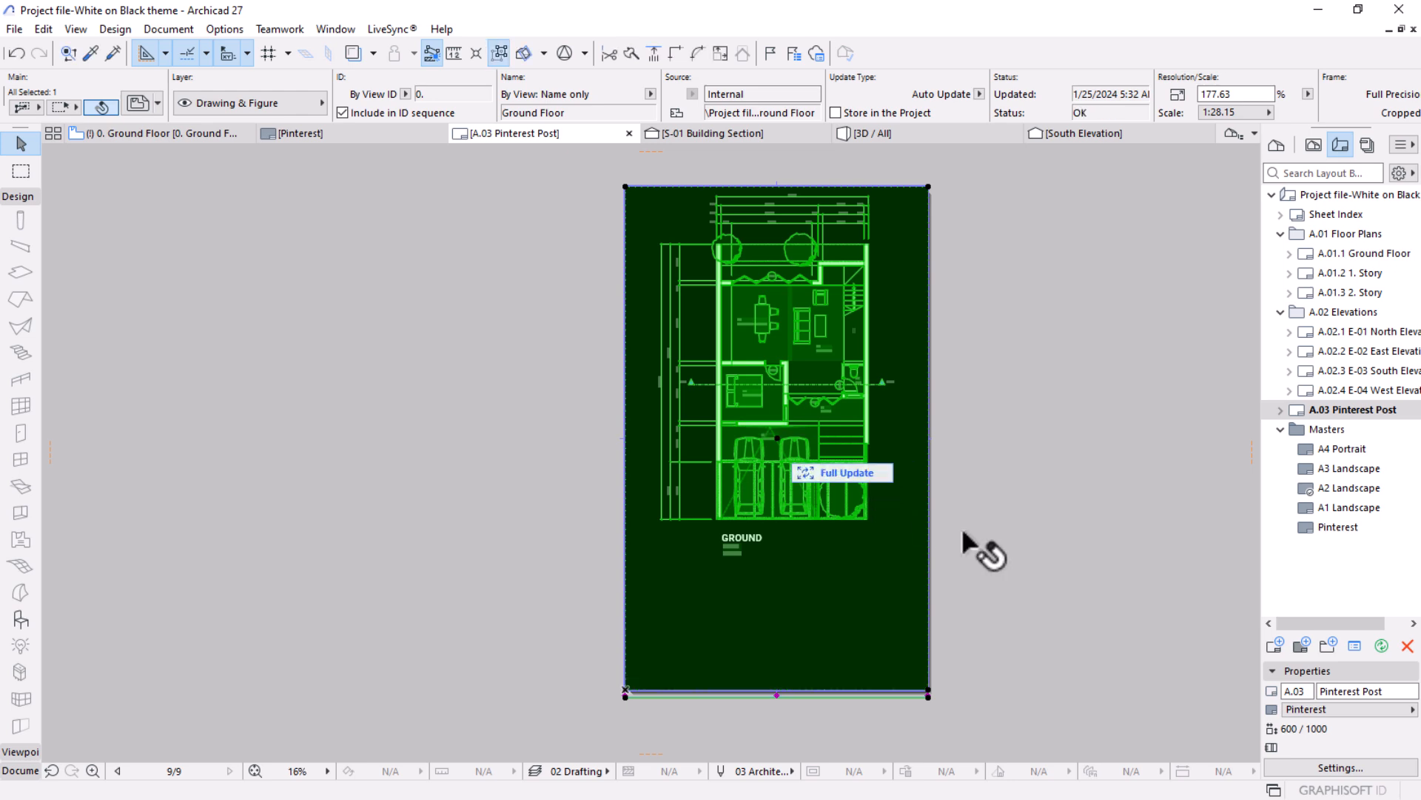
pyautogui.click(1032, 524)
# Remove the title of the ground floor drawing on the Pinterest layout by setting its title type to No Title.
pyautogui.click(755, 610)
pyautogui.scroll(5, 653, 707)
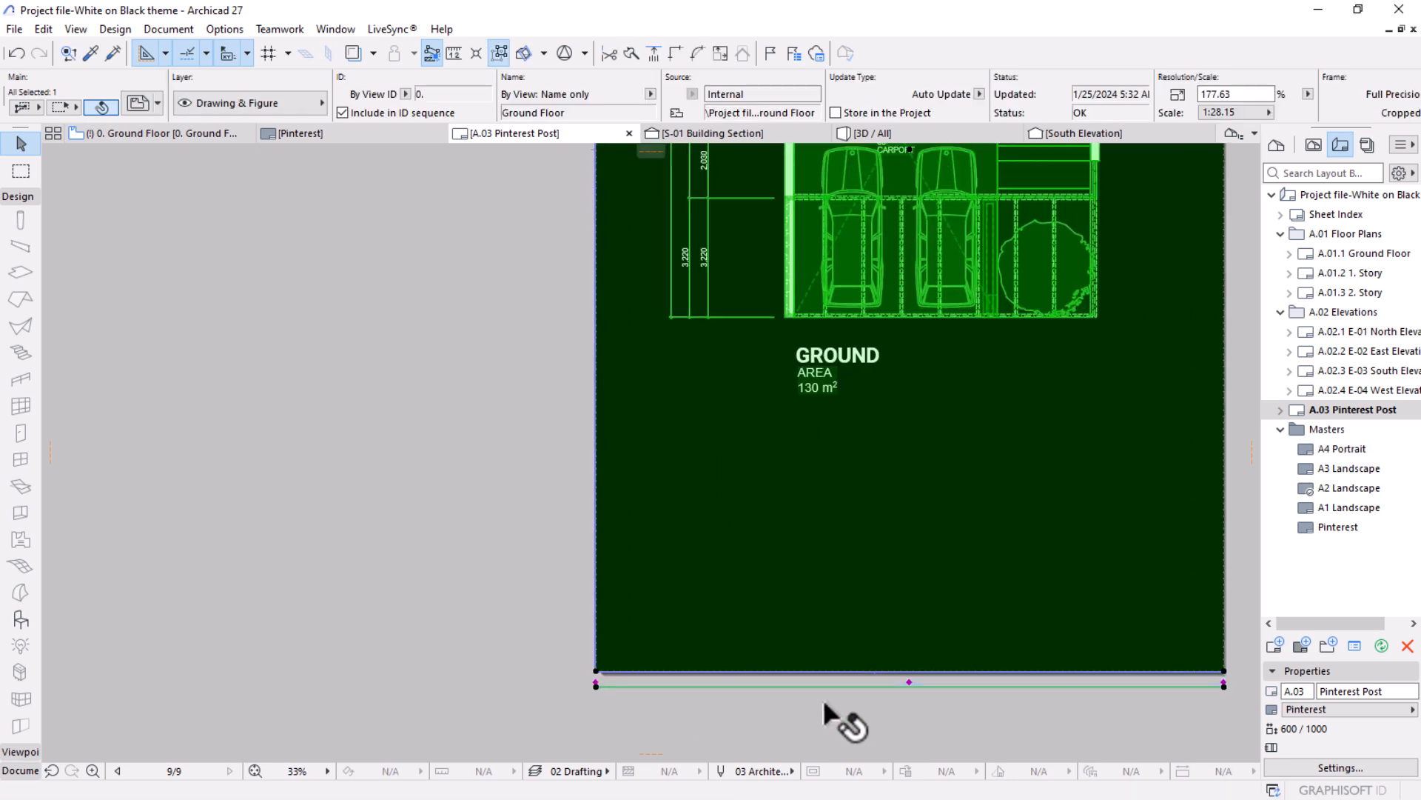
pyautogui.scroll(6, 912, 674)
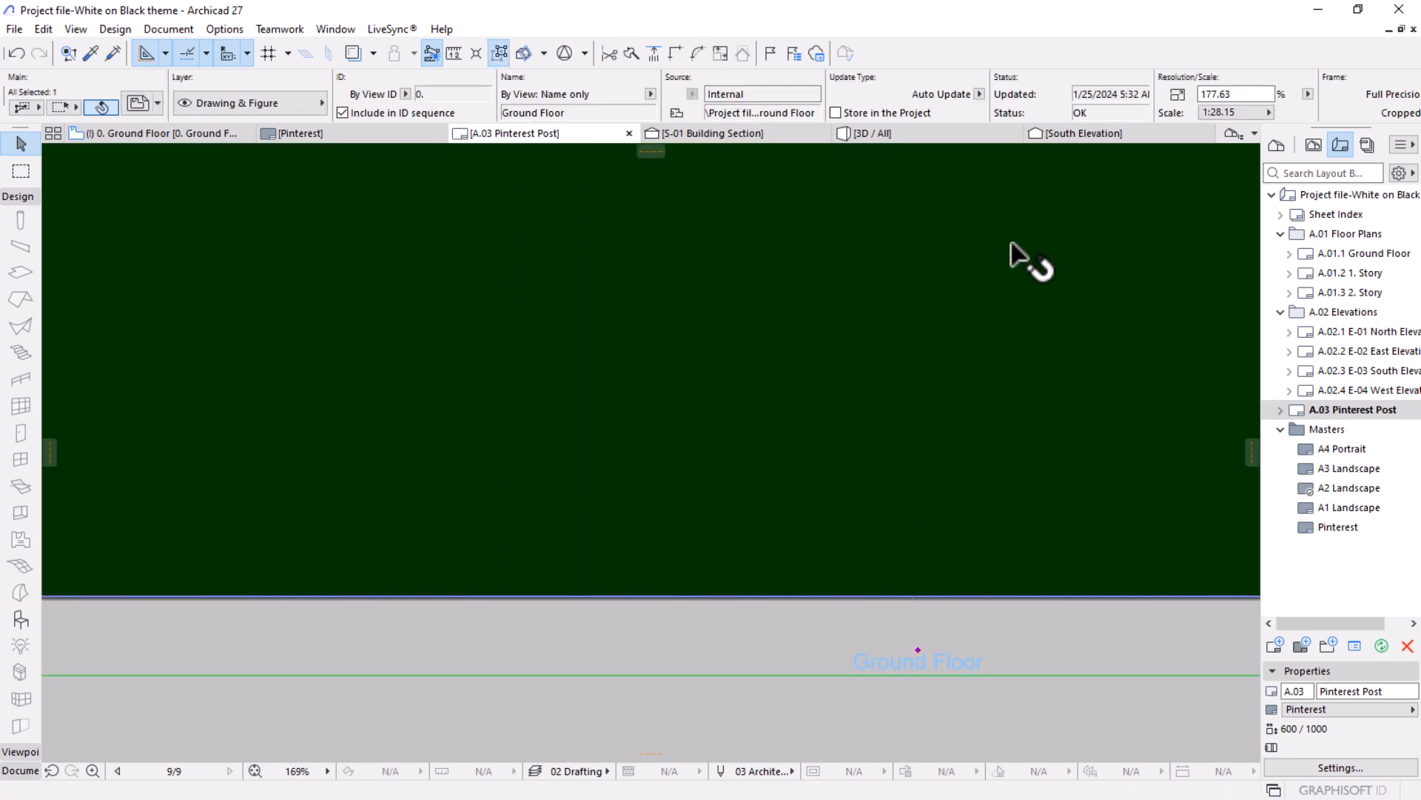
pyautogui.hscroll(10, 810, 89)
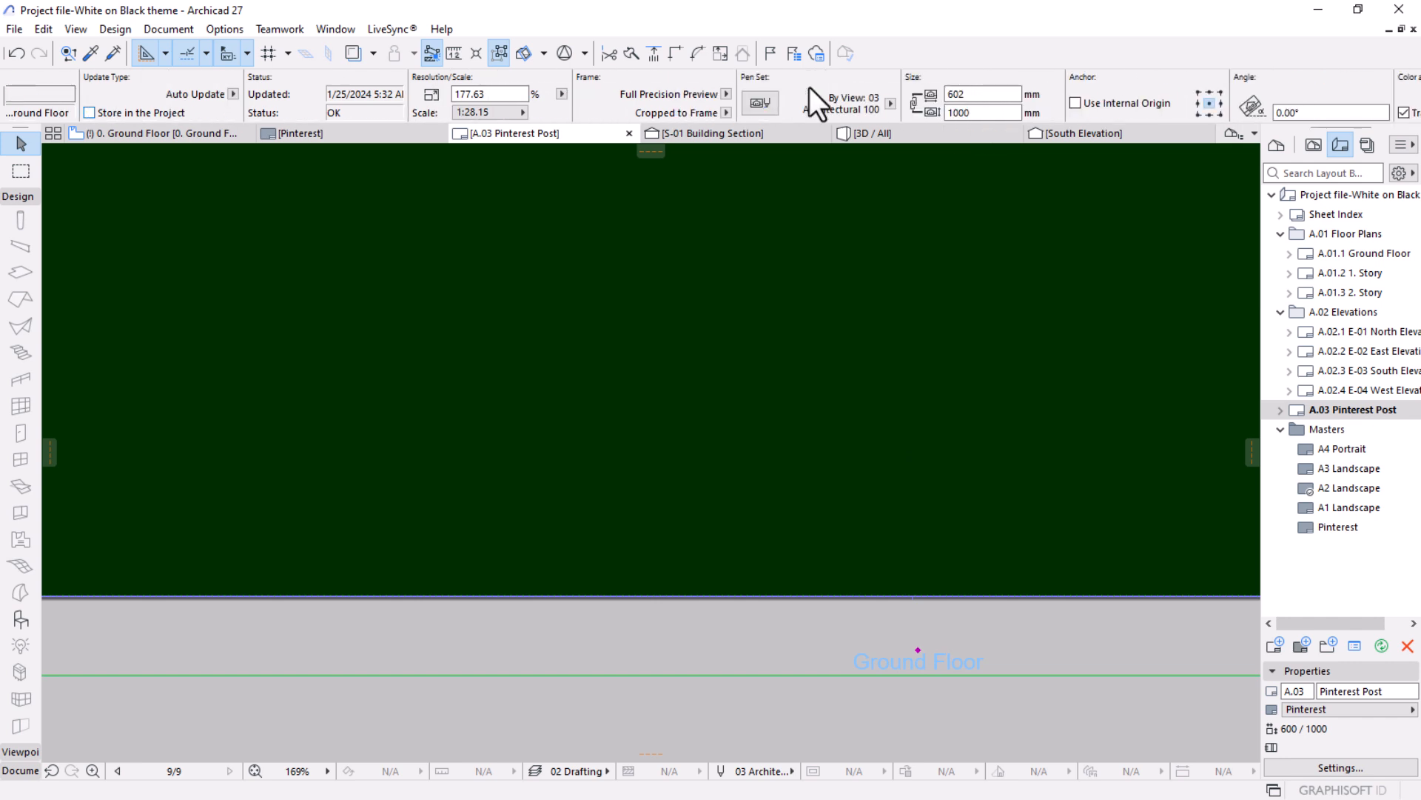
pyautogui.hscroll(8, 809, 87)
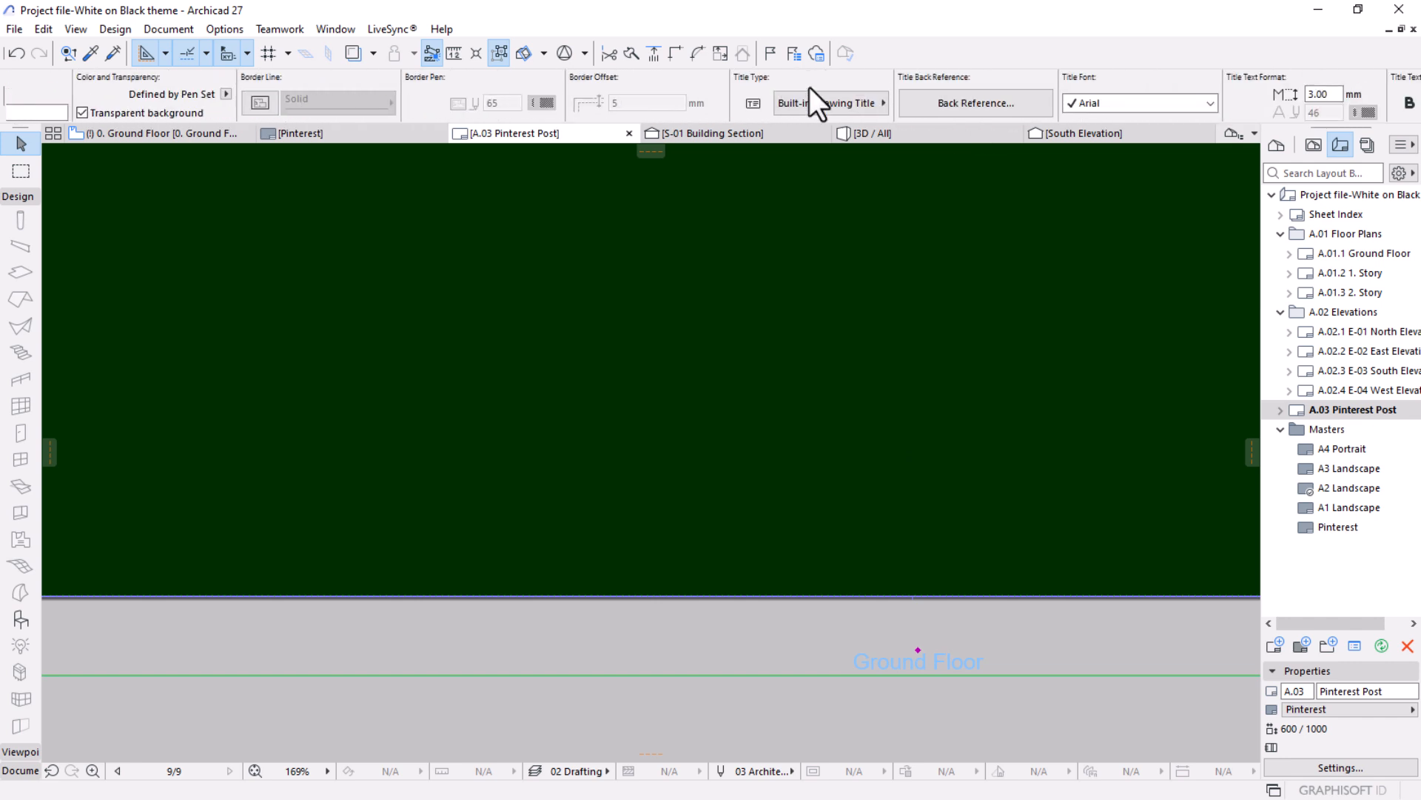
pyautogui.click(829, 104)
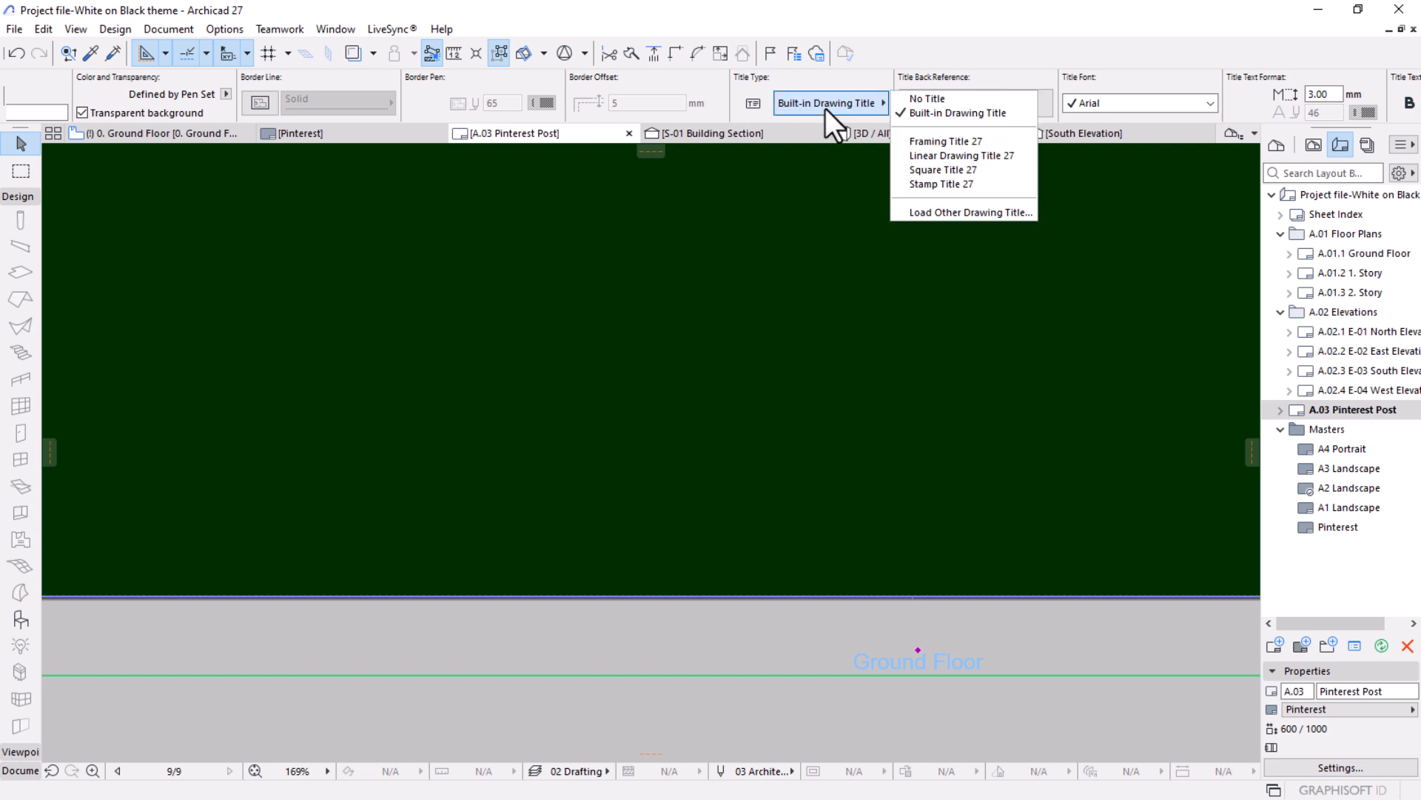
pyautogui.click(926, 98)
pyautogui.scroll(-10, 852, 489)
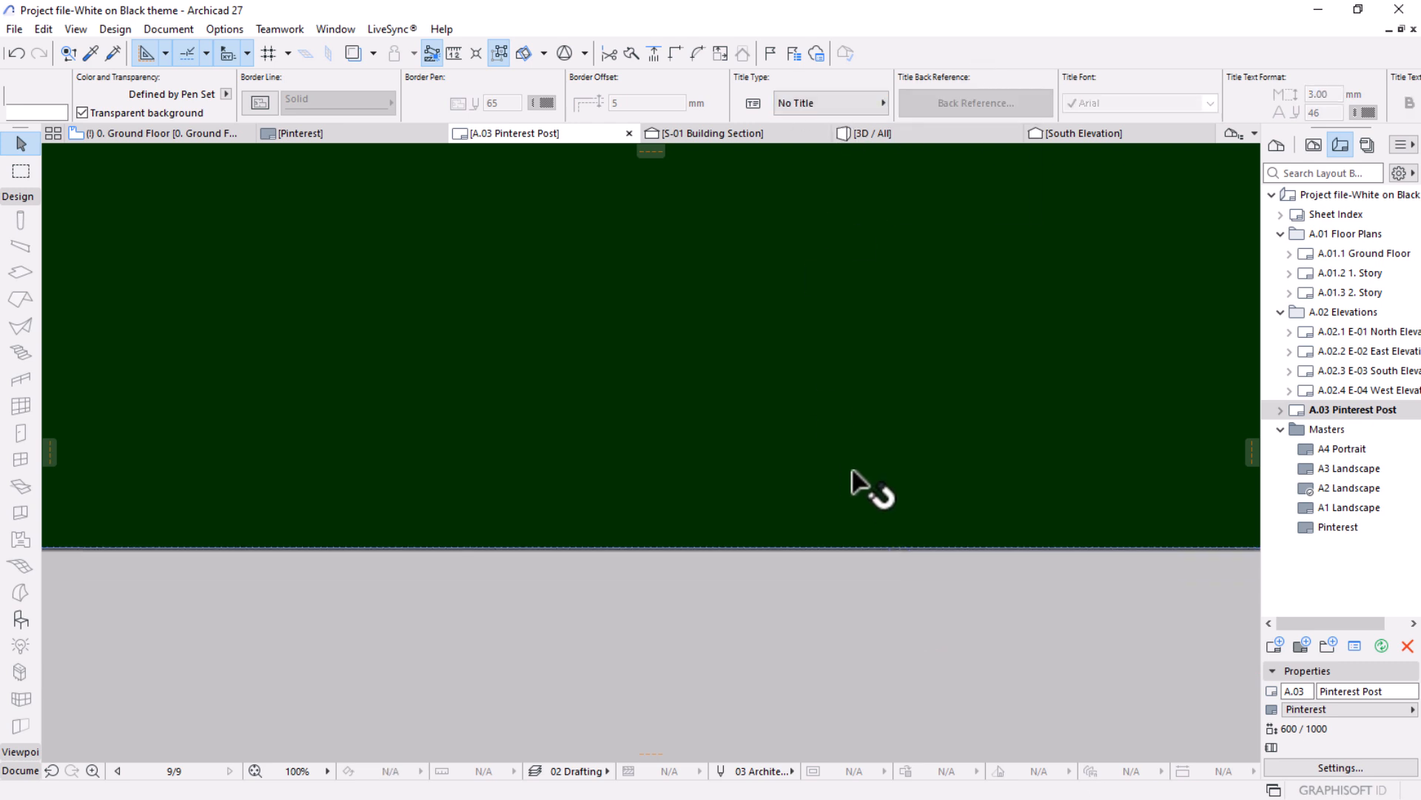
pyautogui.scroll(4, 763, 548)
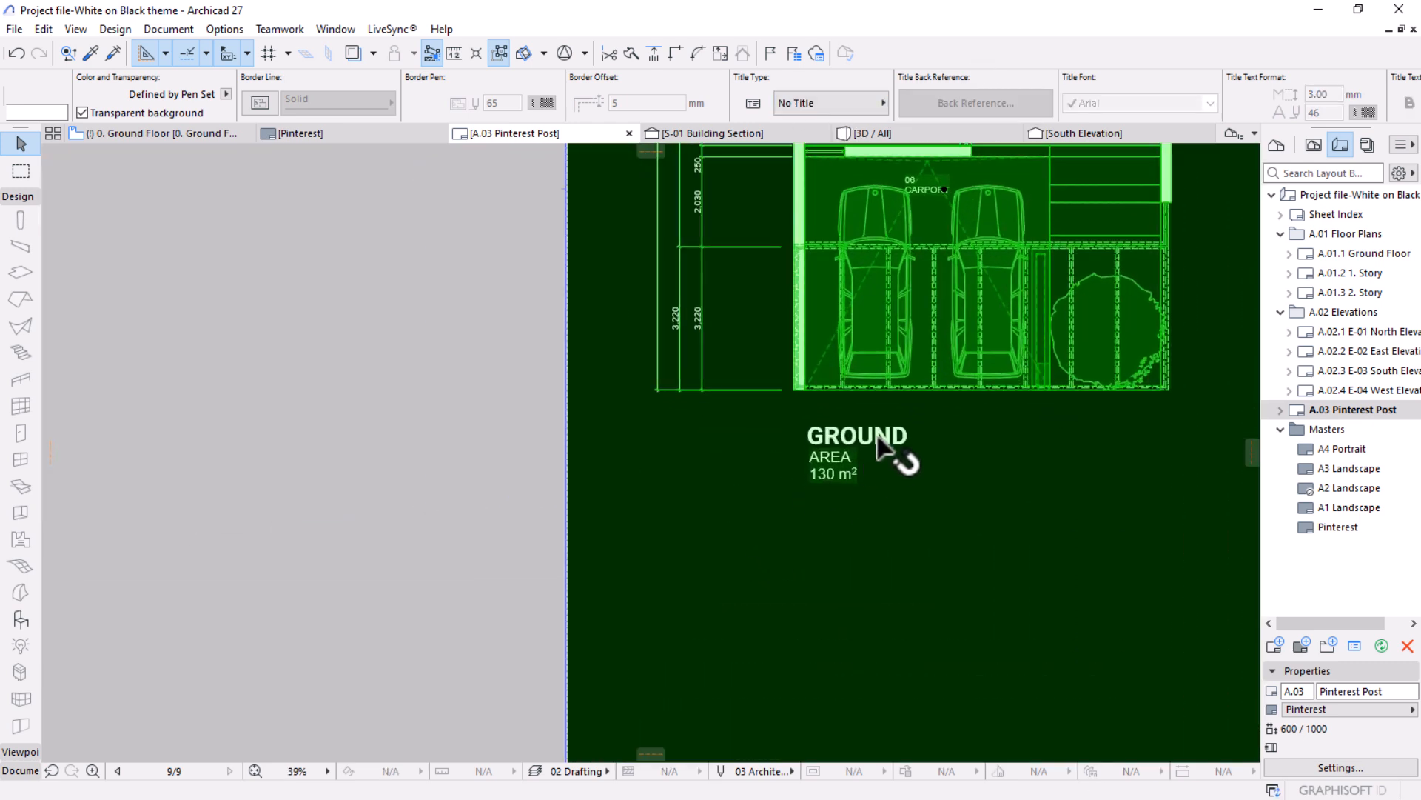
pyautogui.scroll(-8, 712, 512)
pyautogui.click(939, 630)
pyautogui.scroll(3, 742, 628)
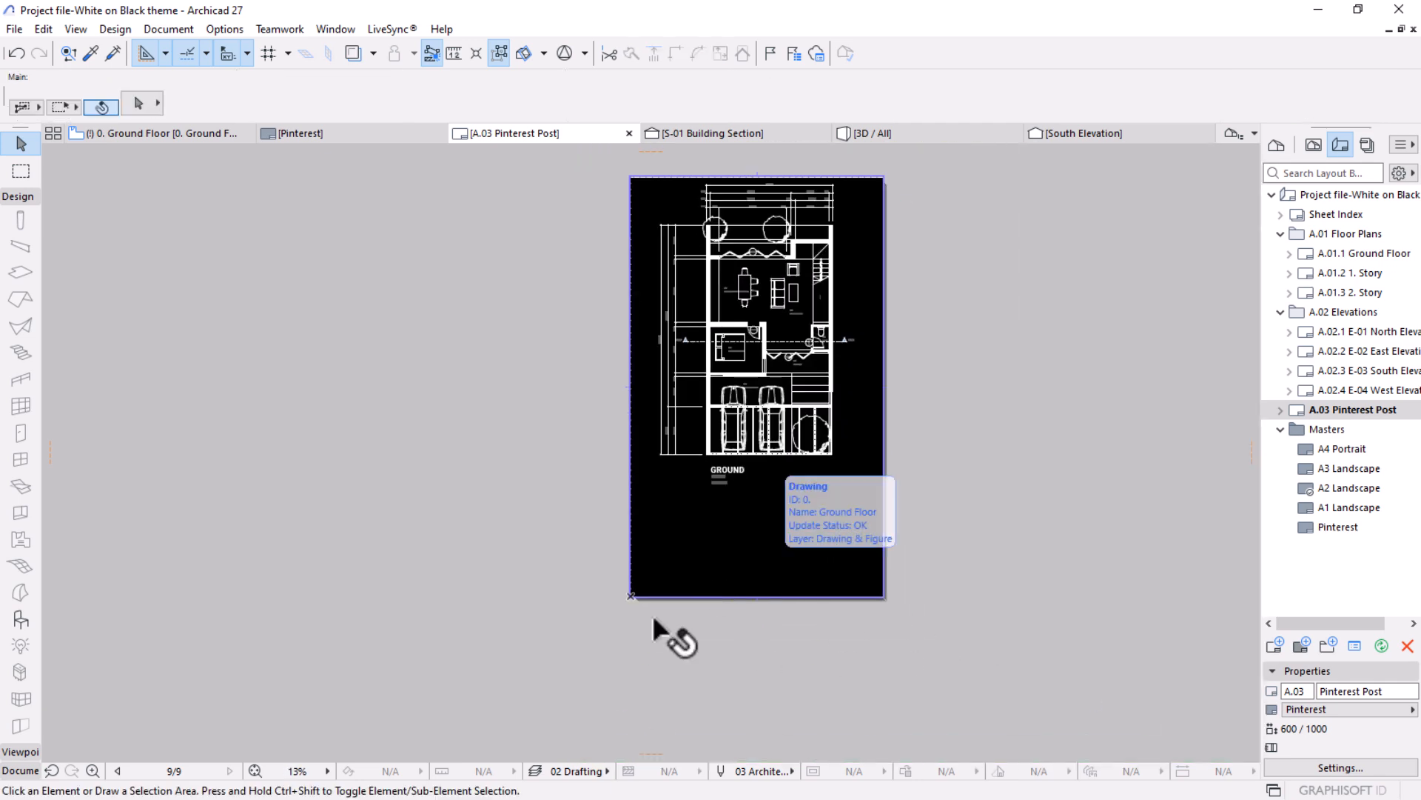
pyautogui.press('super')
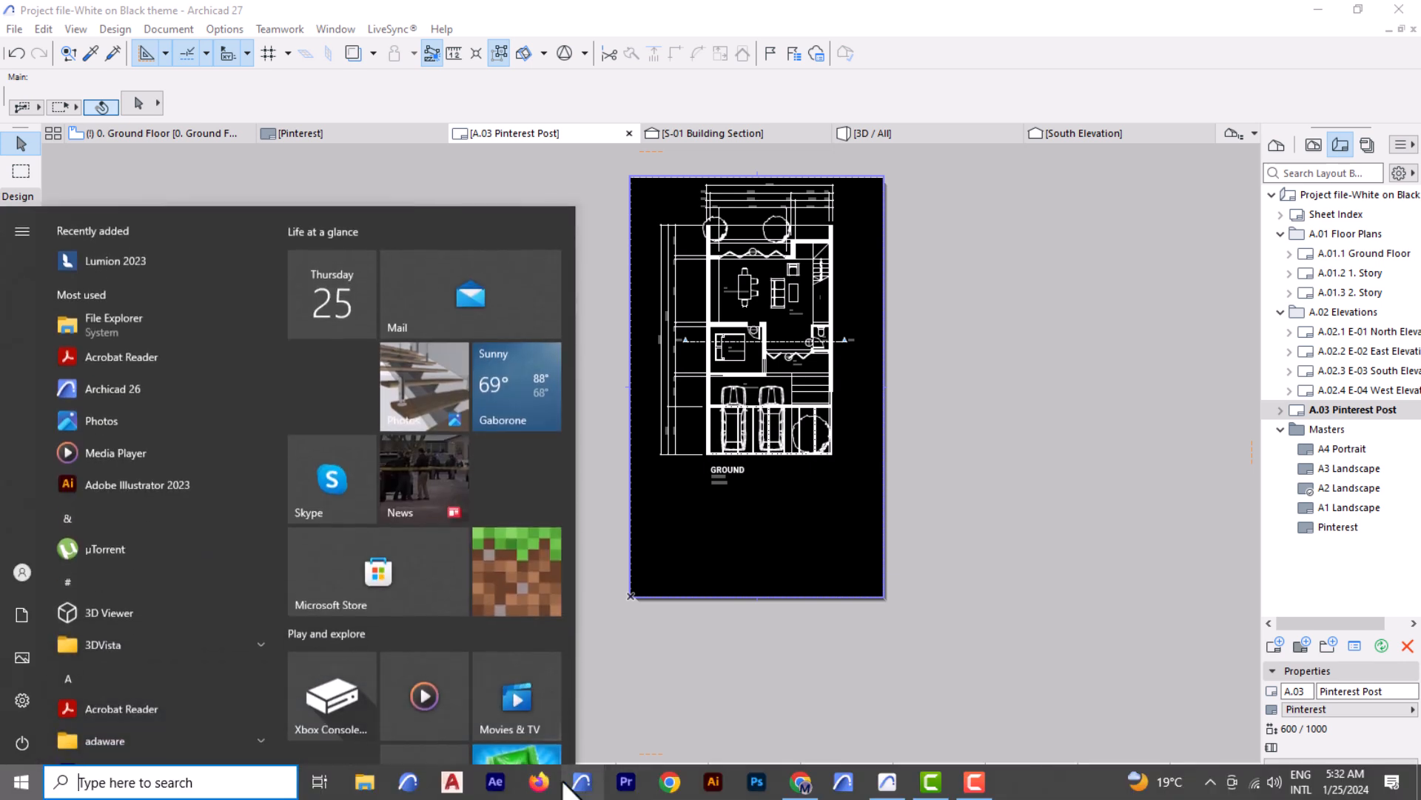
pyautogui.click(364, 781)
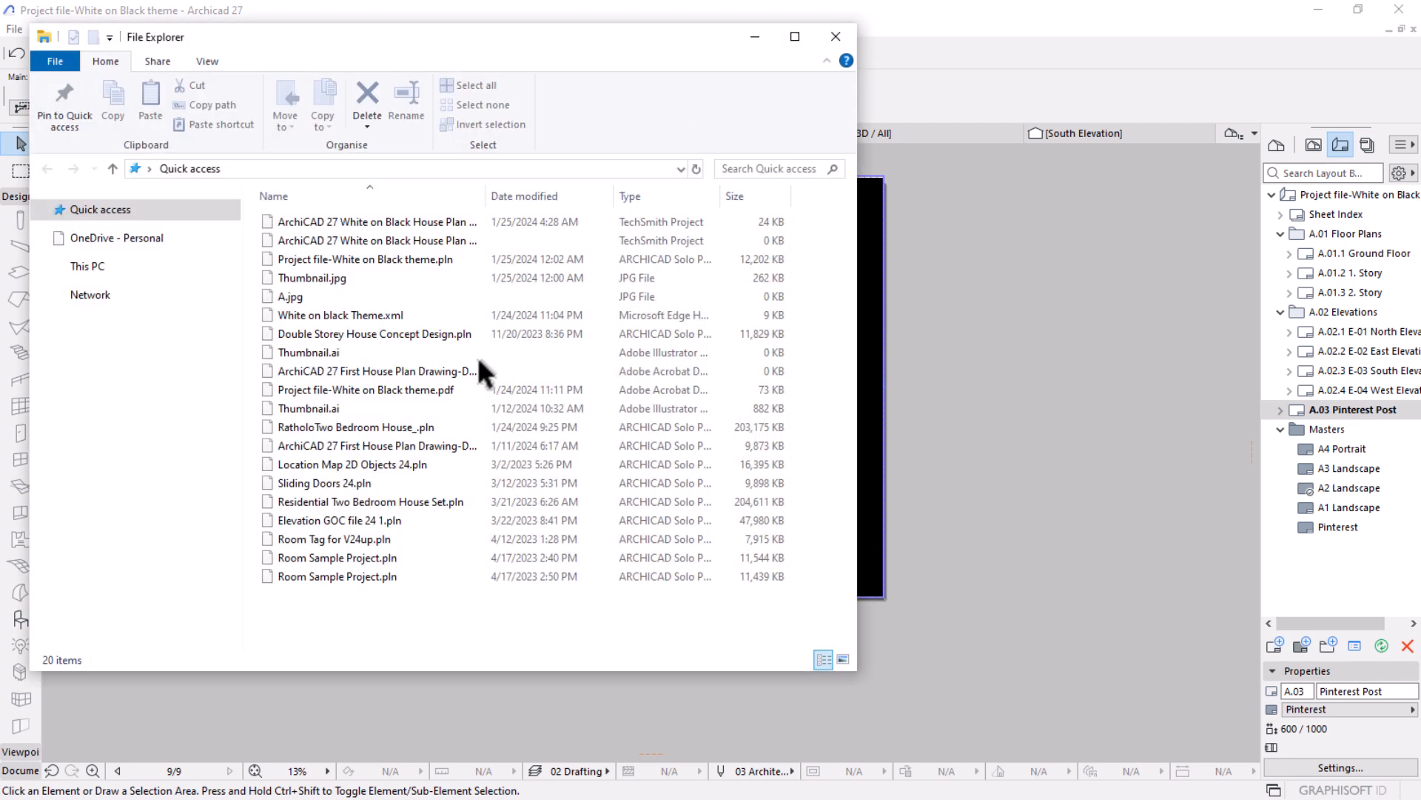
pyautogui.click(931, 394)
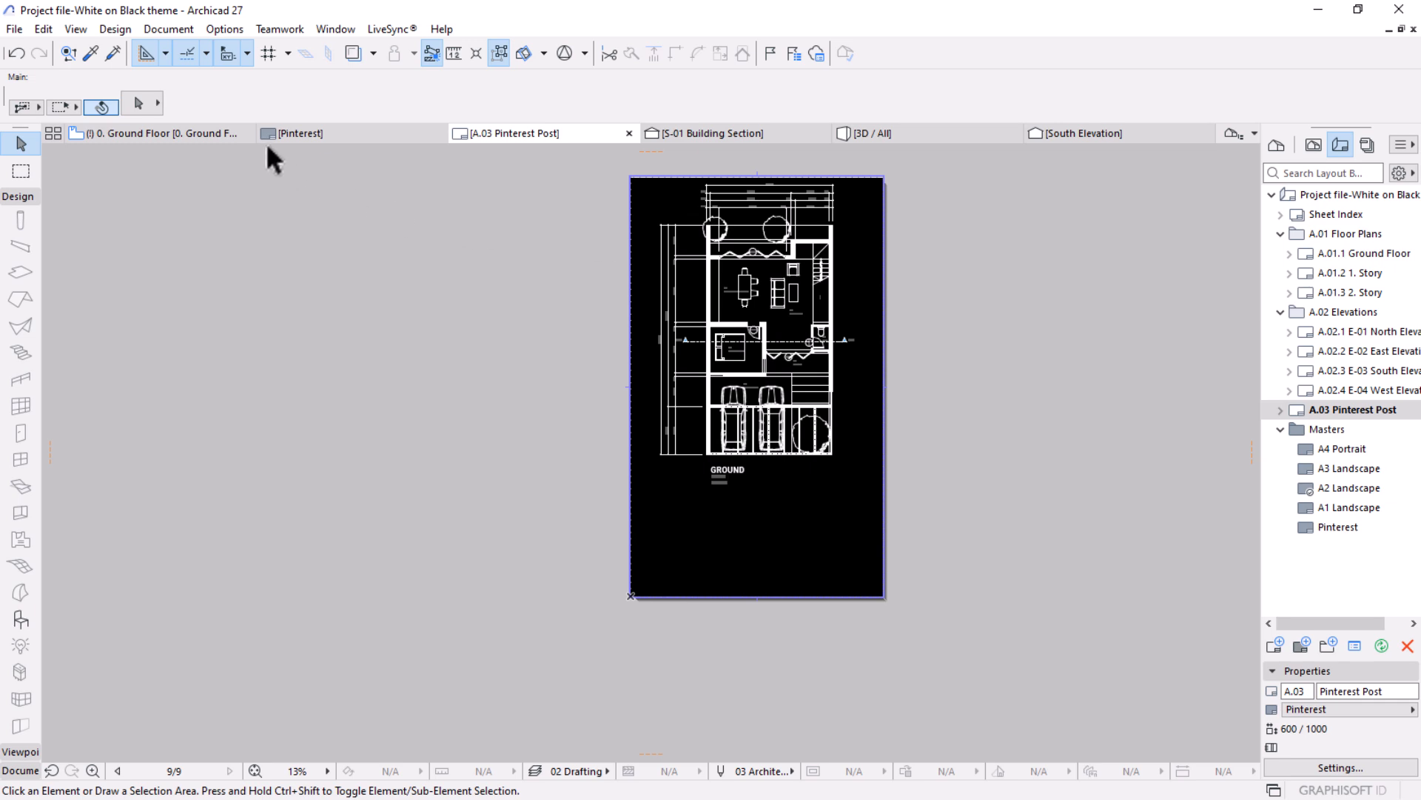
# Show the whole model in 3D and set the 3D window size to 2125 by 1080 pixels with linked proportions.
pyautogui.click(858, 134)
pyautogui.keyDown('shift'); pyautogui.moveTo(827, 443); pyautogui.dragTo(945, 465, button='middle'); pyautogui.keyUp('shift')
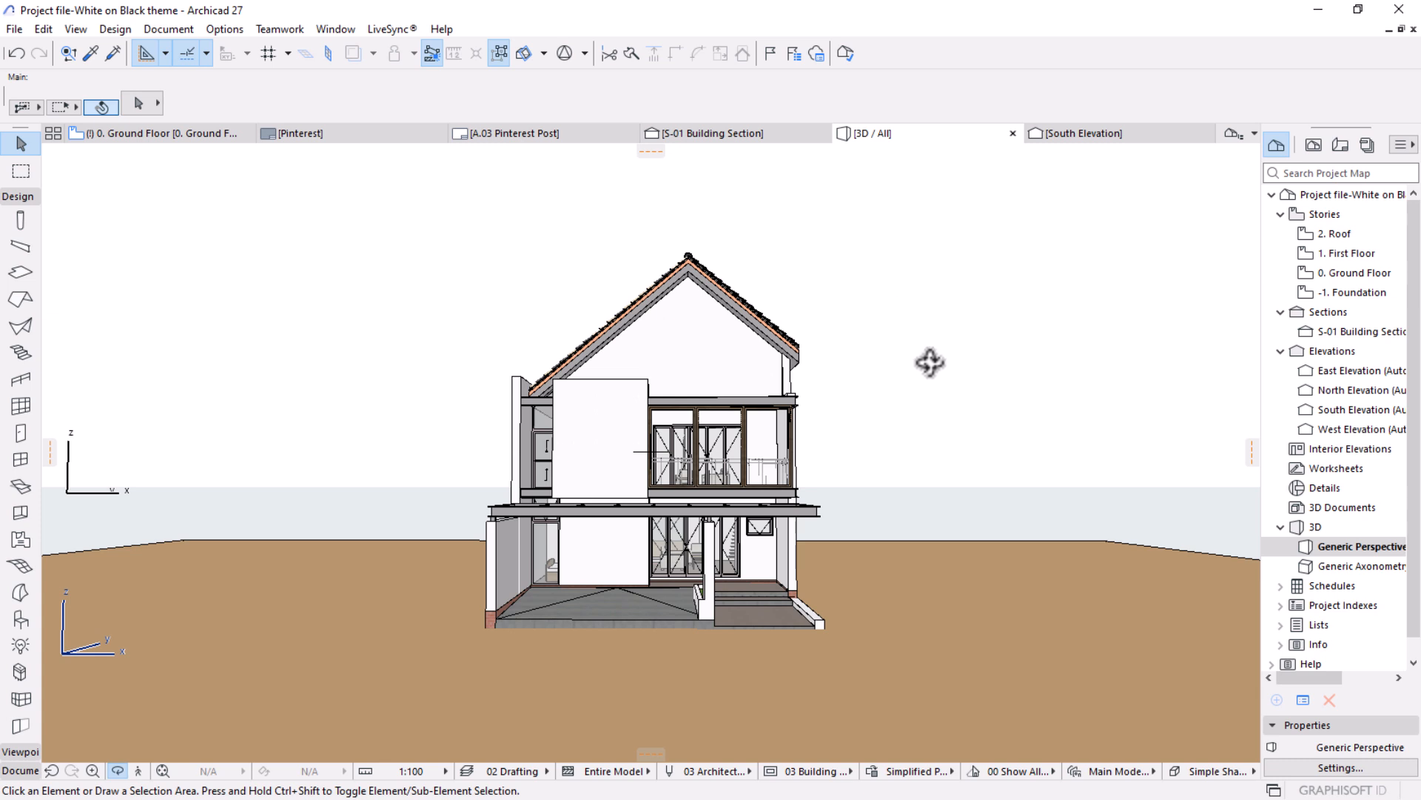
pyautogui.rightClick(907, 226)
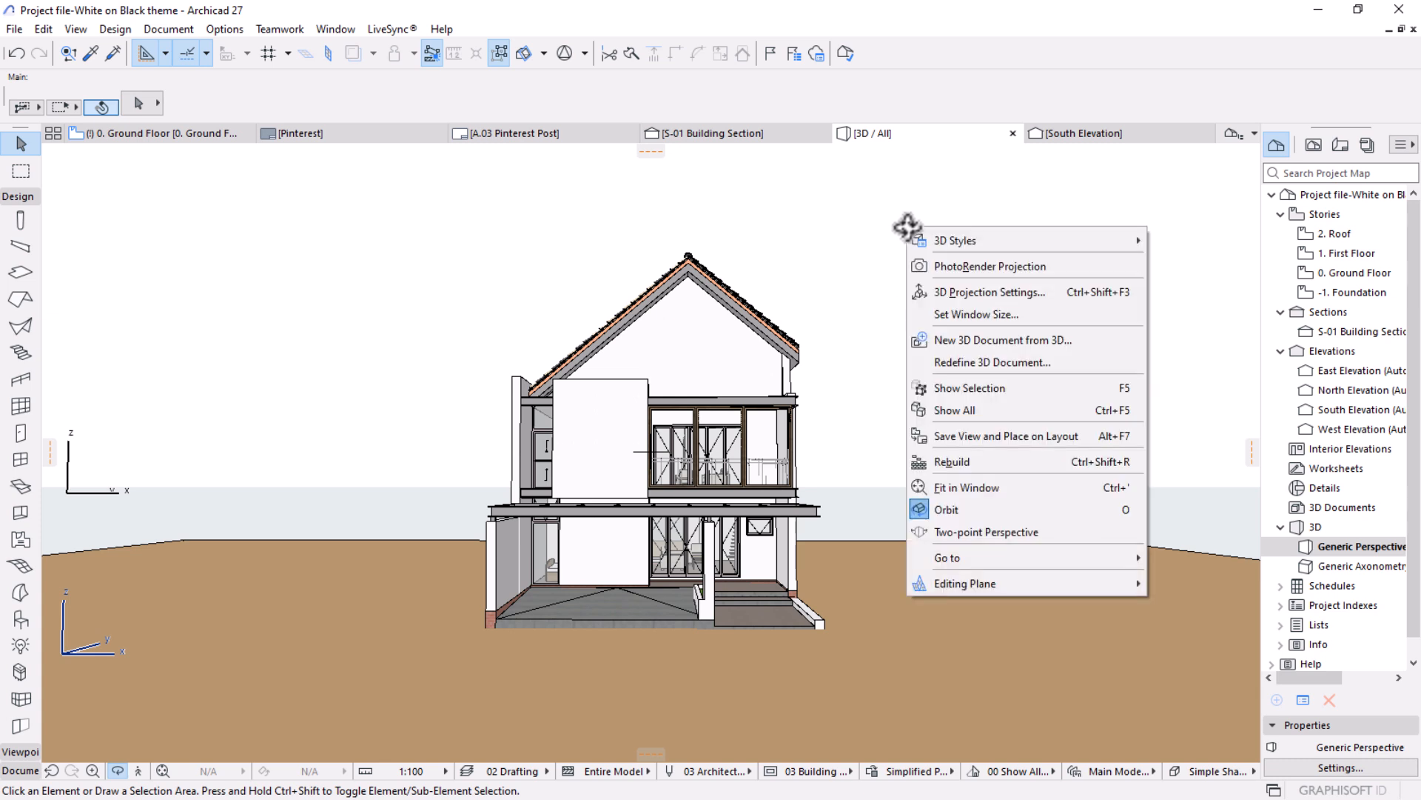
pyautogui.click(963, 314)
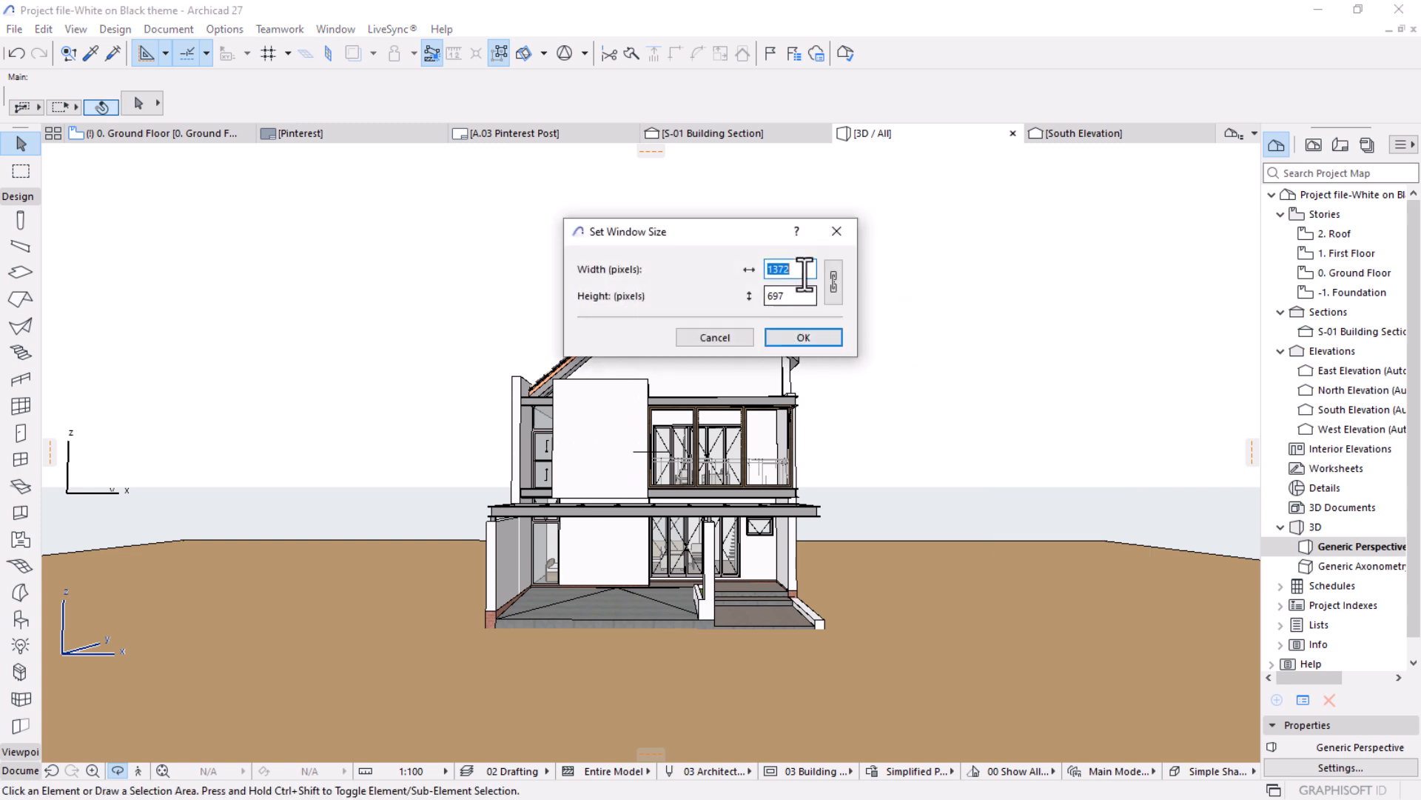
pyautogui.click(834, 280)
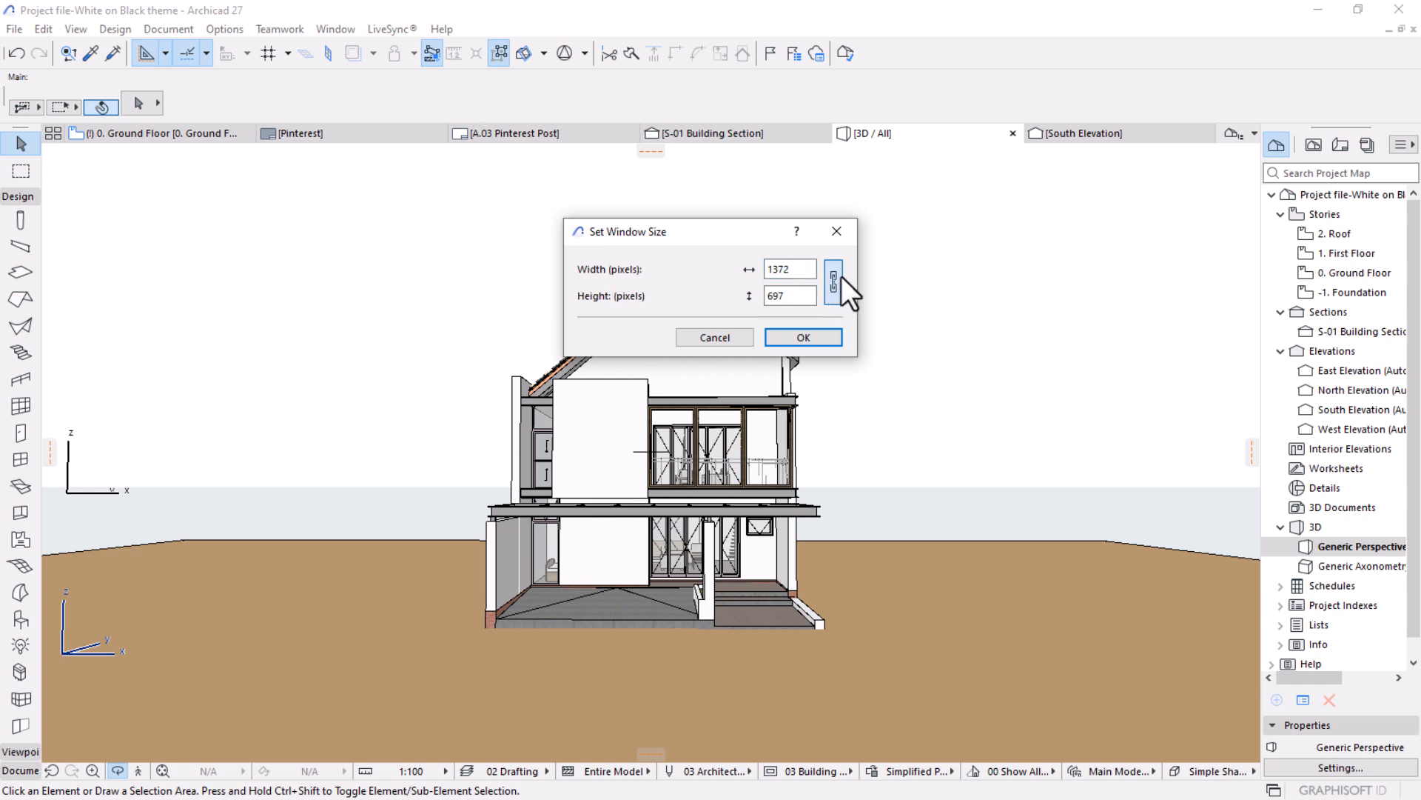
pyautogui.doubleClick(804, 269)
pyautogui.doubleClick(801, 298)
pyautogui.click(789, 339)
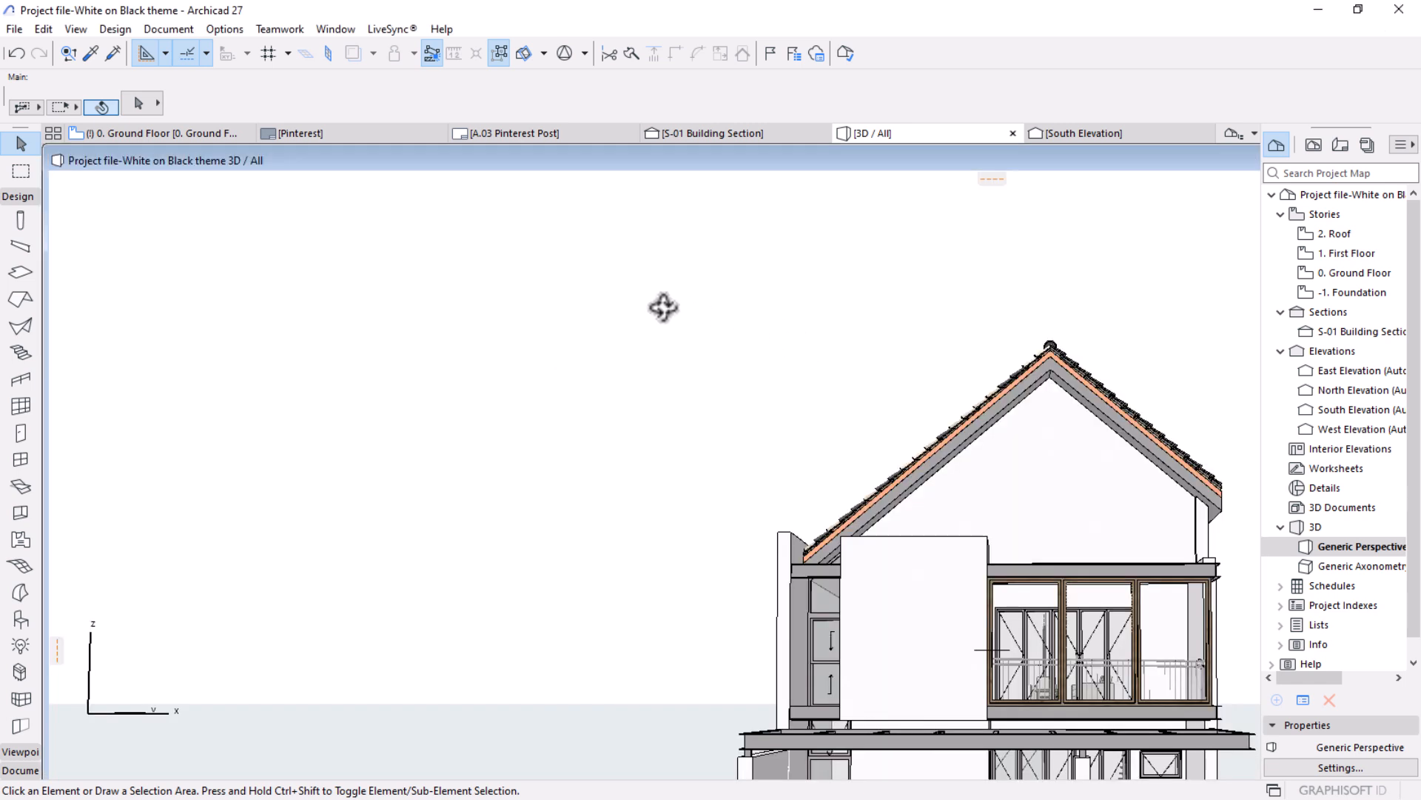
# Orbit the house in the resized 3D window and undo the last action.
pyautogui.scroll(-3, 670, 307)
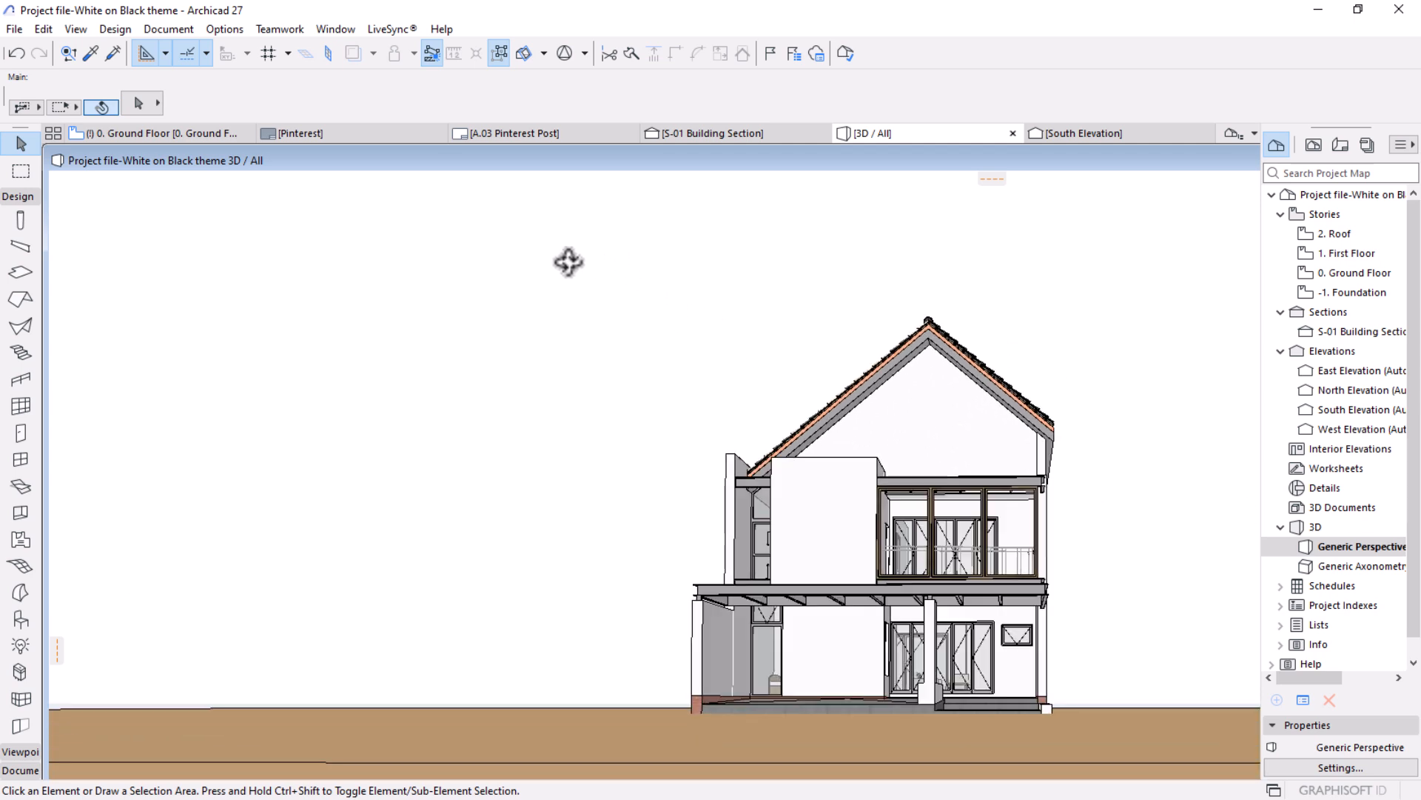
pyautogui.moveTo(569, 262); pyautogui.dragTo(966, 447)
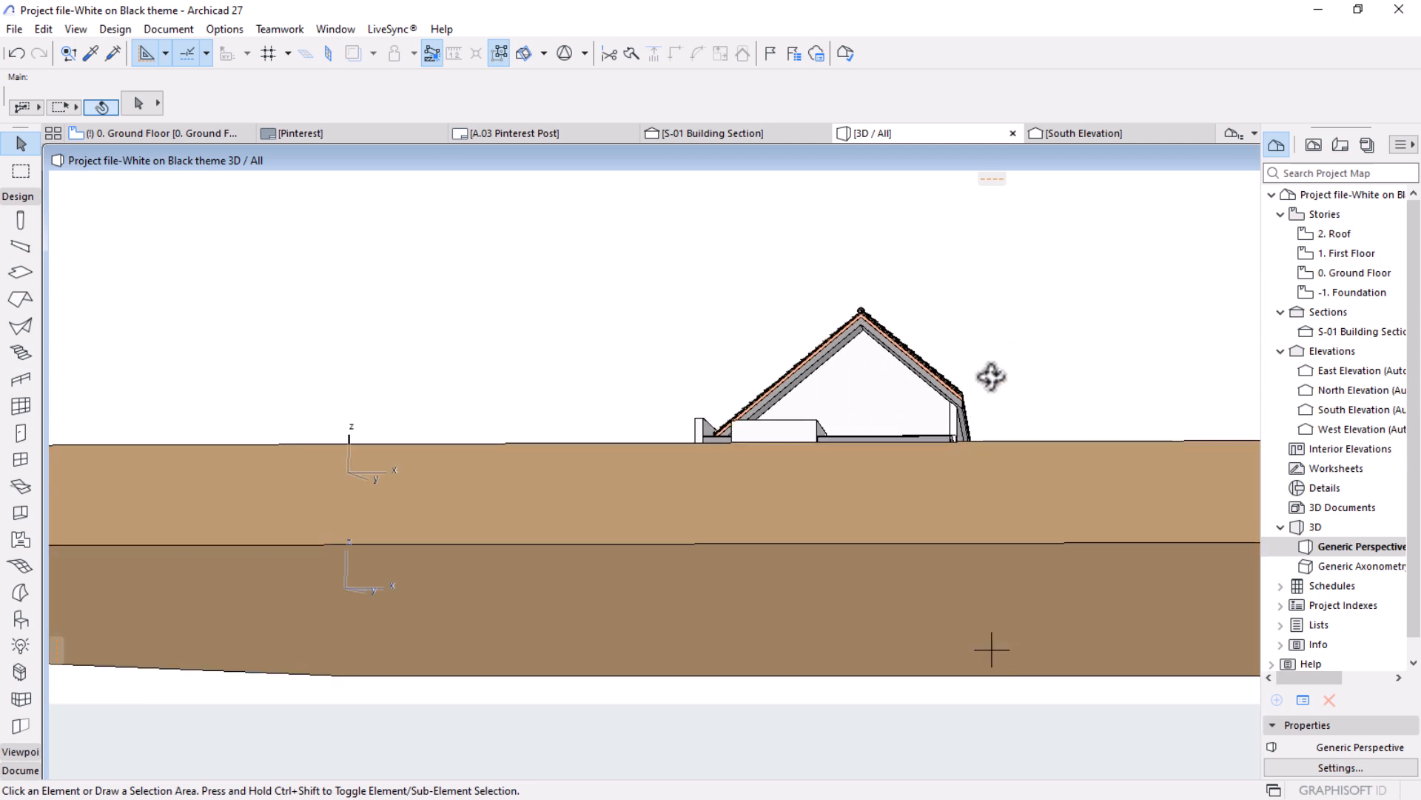
pyautogui.hotkey('ctrl', 'z')
pyautogui.click(1001, 412)
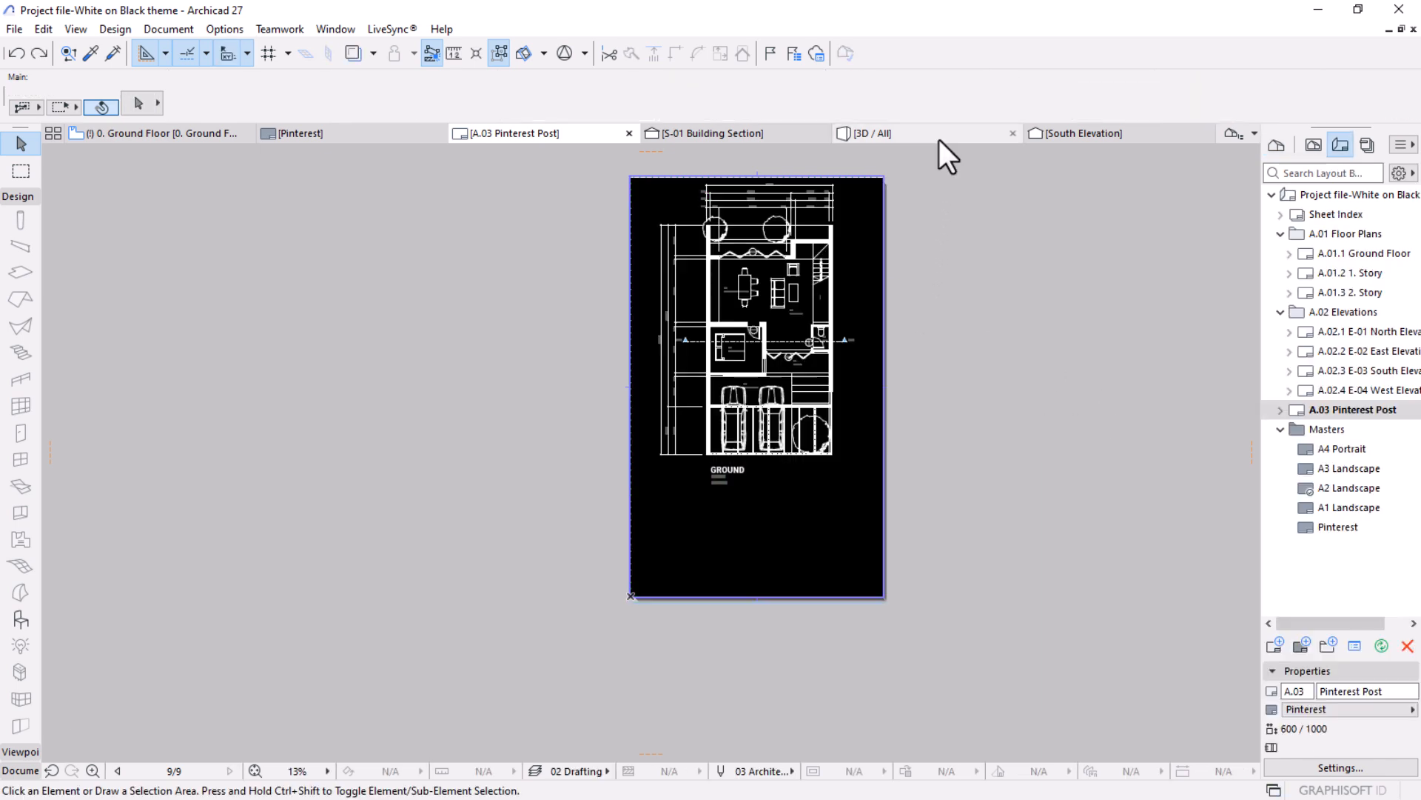
# Return to the generic perspective of the model and orbit it to face the front façade of the house.
pyautogui.click(939, 139)
pyautogui.scroll(-5, 393, 353)
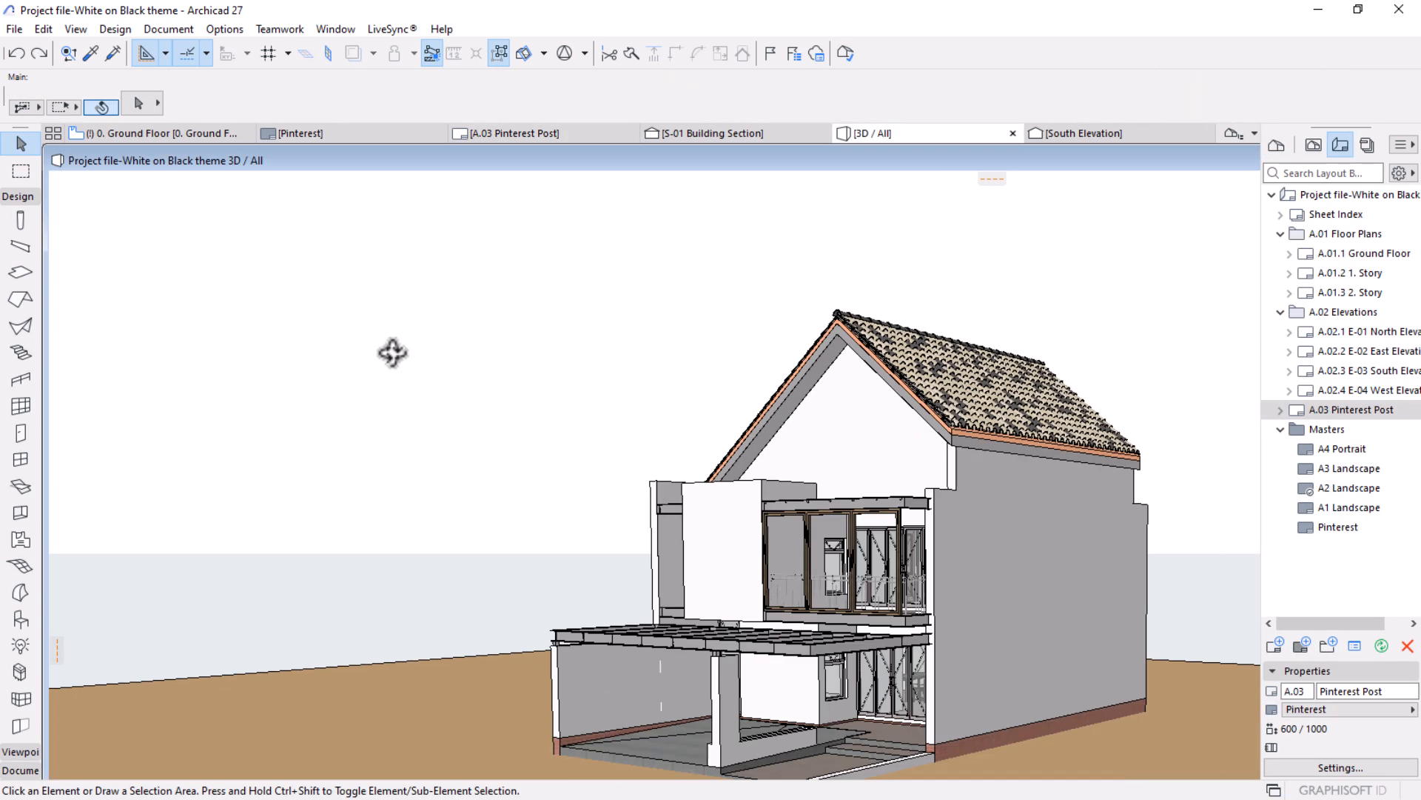
pyautogui.moveTo(529, 527); pyautogui.dragTo(850, 562)
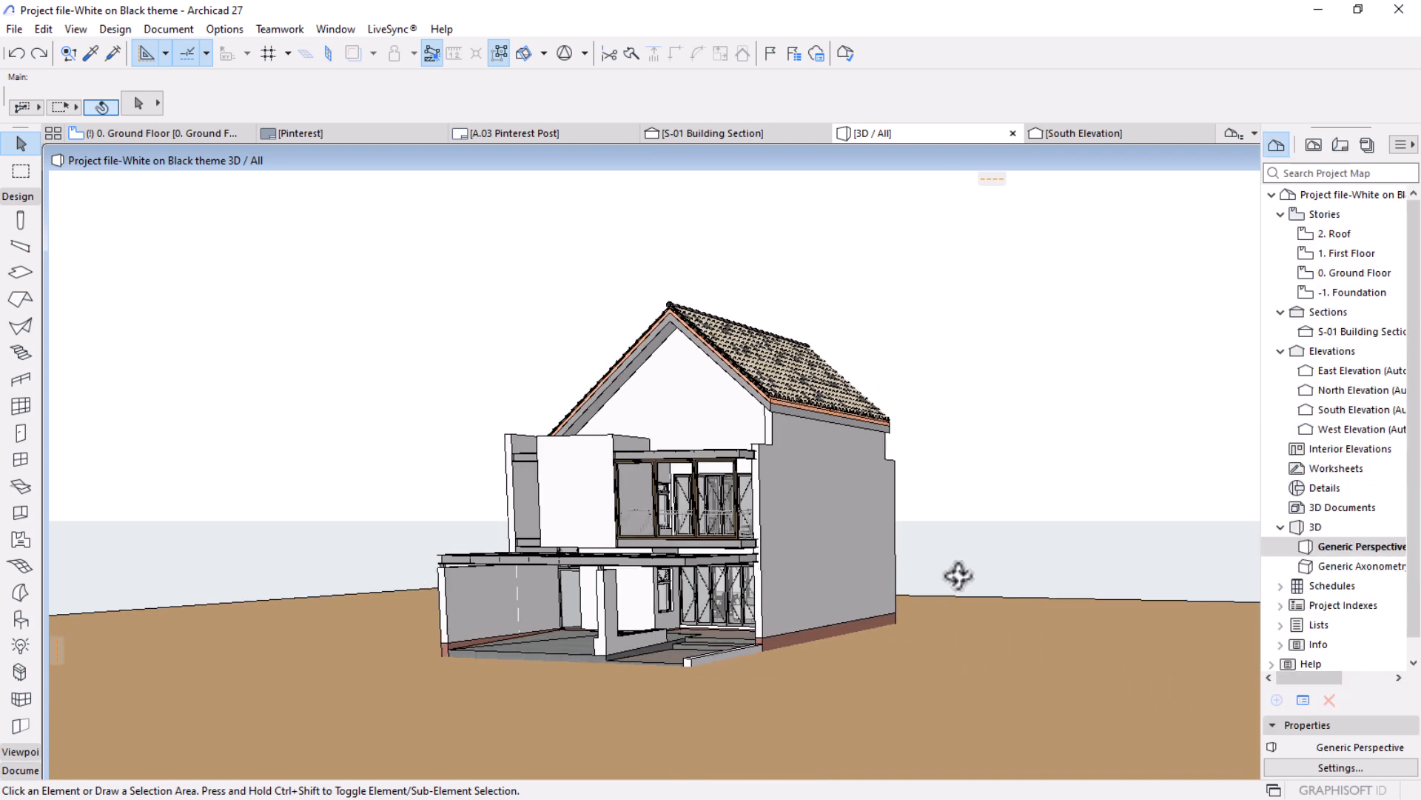
pyautogui.doubleClick(1337, 570)
pyautogui.doubleClick(1368, 550)
pyautogui.moveTo(877, 539)
pyautogui.mouseDown()
pyautogui.moveTo(1088, 539)
pyautogui.moveTo(834, 539)
pyautogui.moveTo(898, 530)
pyautogui.moveTo(891, 511)
pyautogui.moveTo(880, 524)
pyautogui.mouseUp()
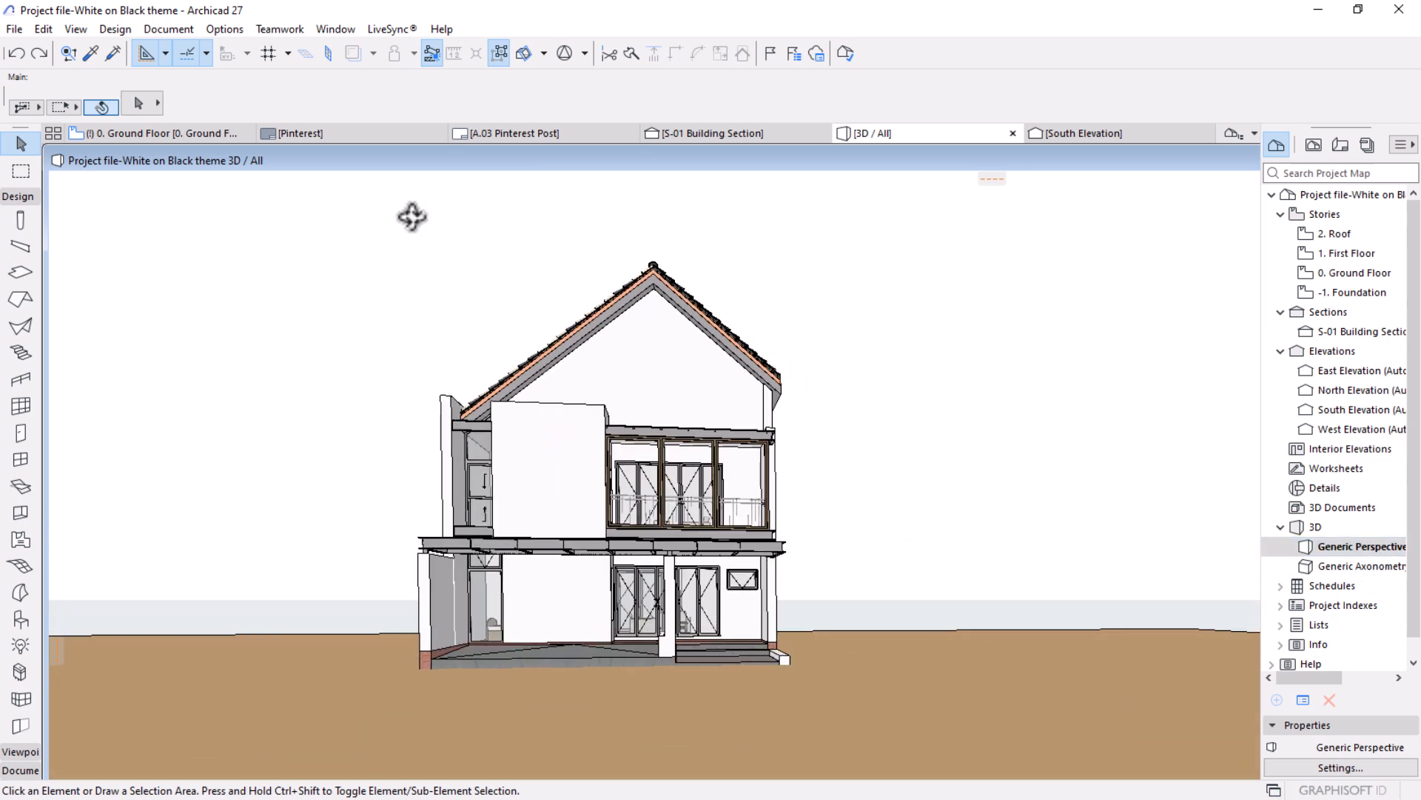
# On the ground floor plan, draw a rectangular marquee around the house, inside the surrounding elevation marker lines.
pyautogui.click(181, 134)
pyautogui.scroll(-8, 713, 326)
pyautogui.moveTo(736, 382); pyautogui.dragTo(717, 428, button='middle')
pyautogui.scroll(2, 730, 414)
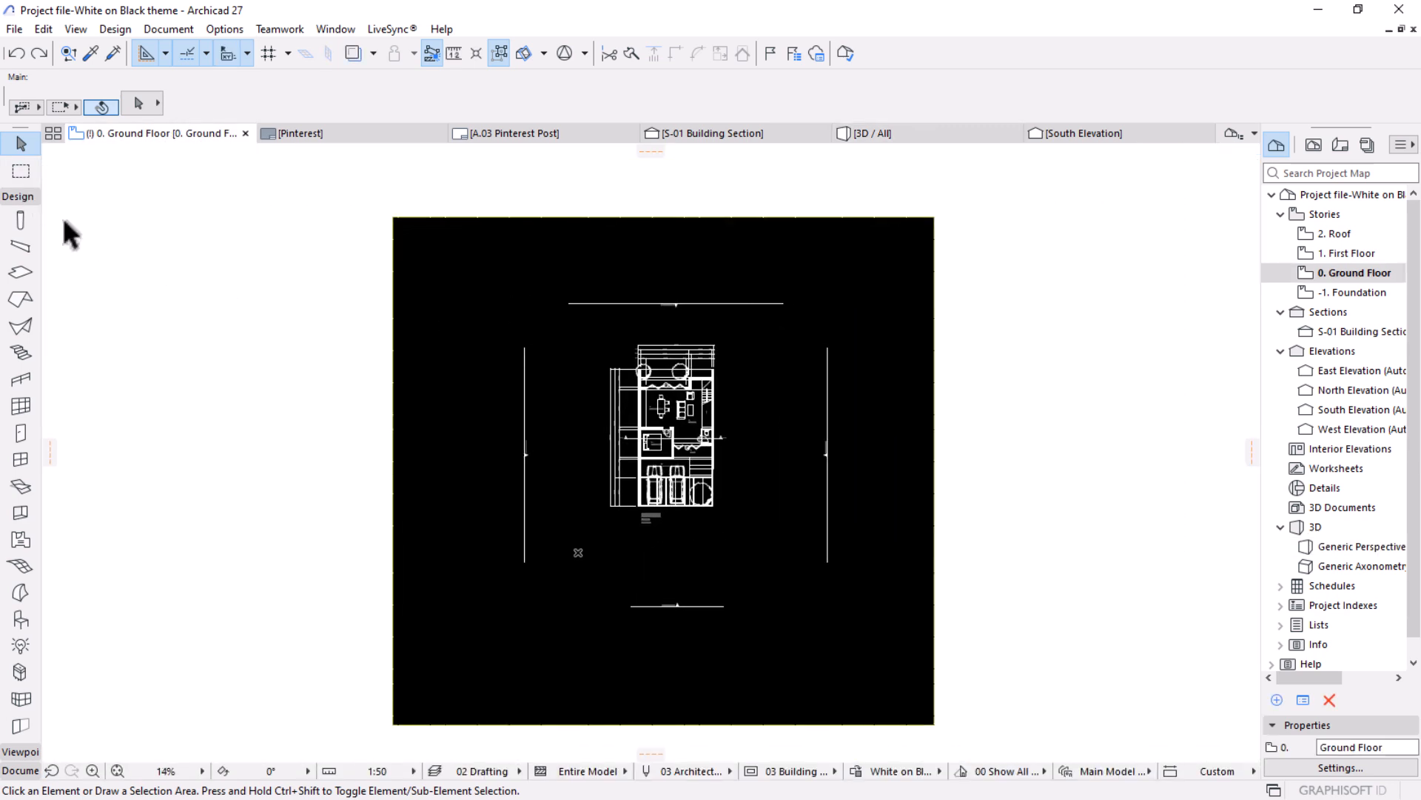
pyautogui.click(20, 175)
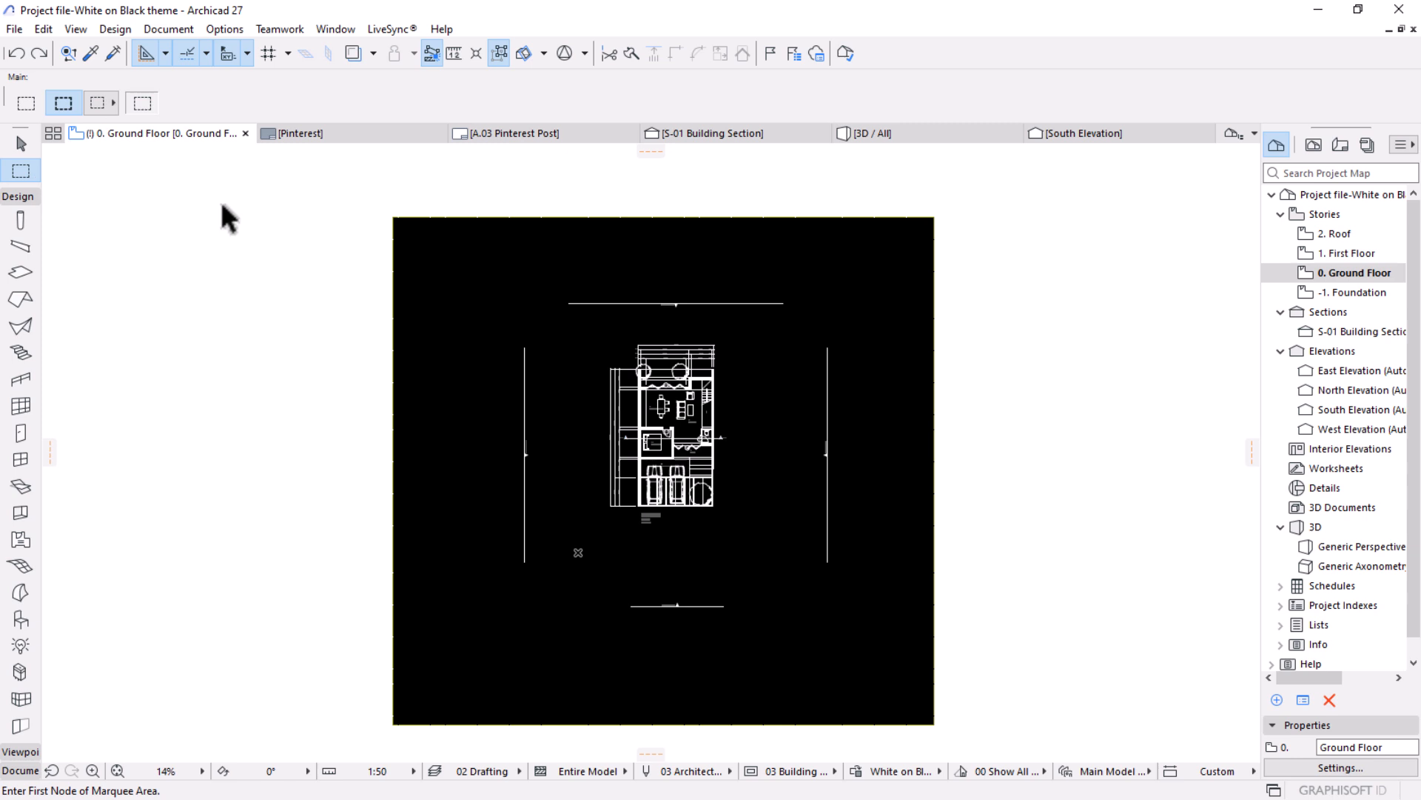
pyautogui.click(524, 284)
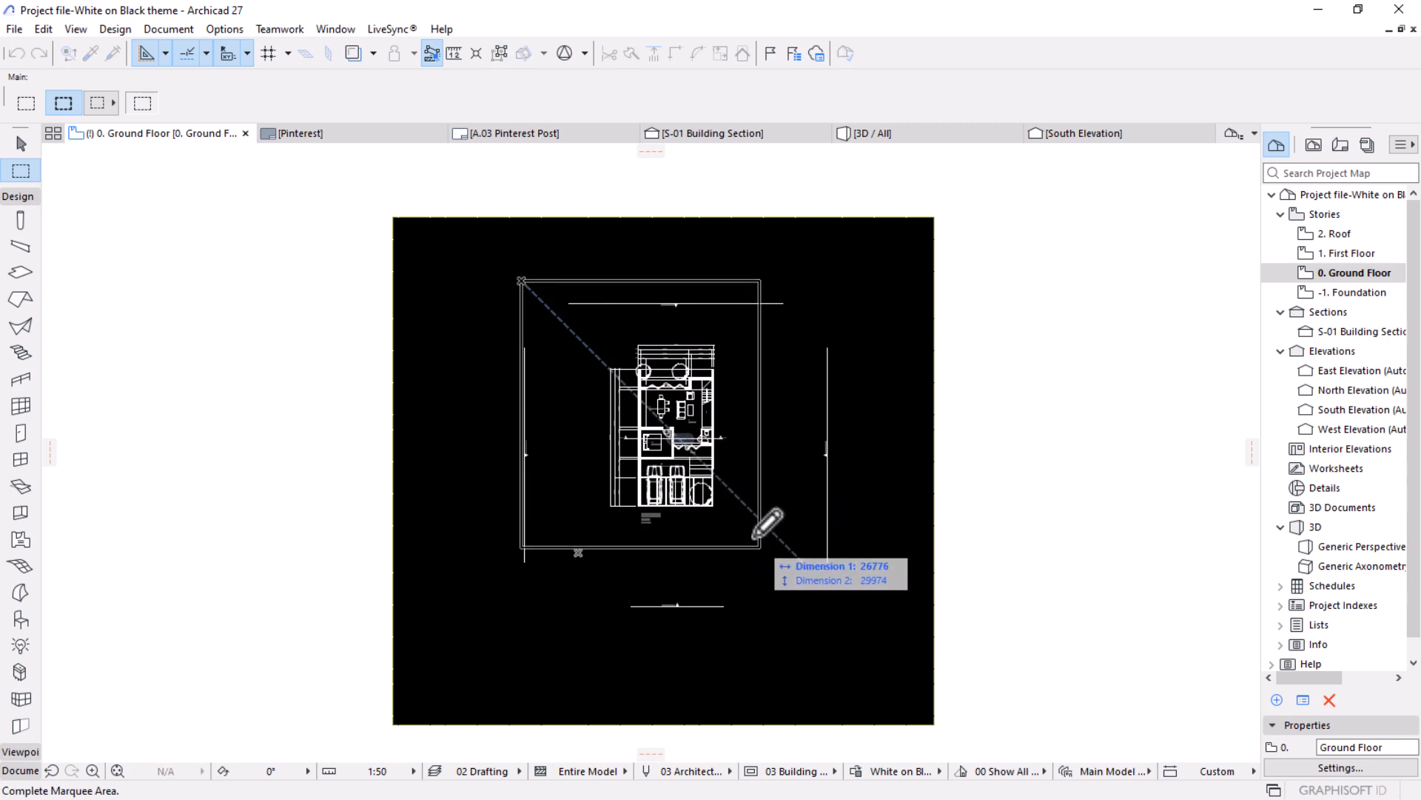
pyautogui.press('Escape')
pyautogui.click(565, 313)
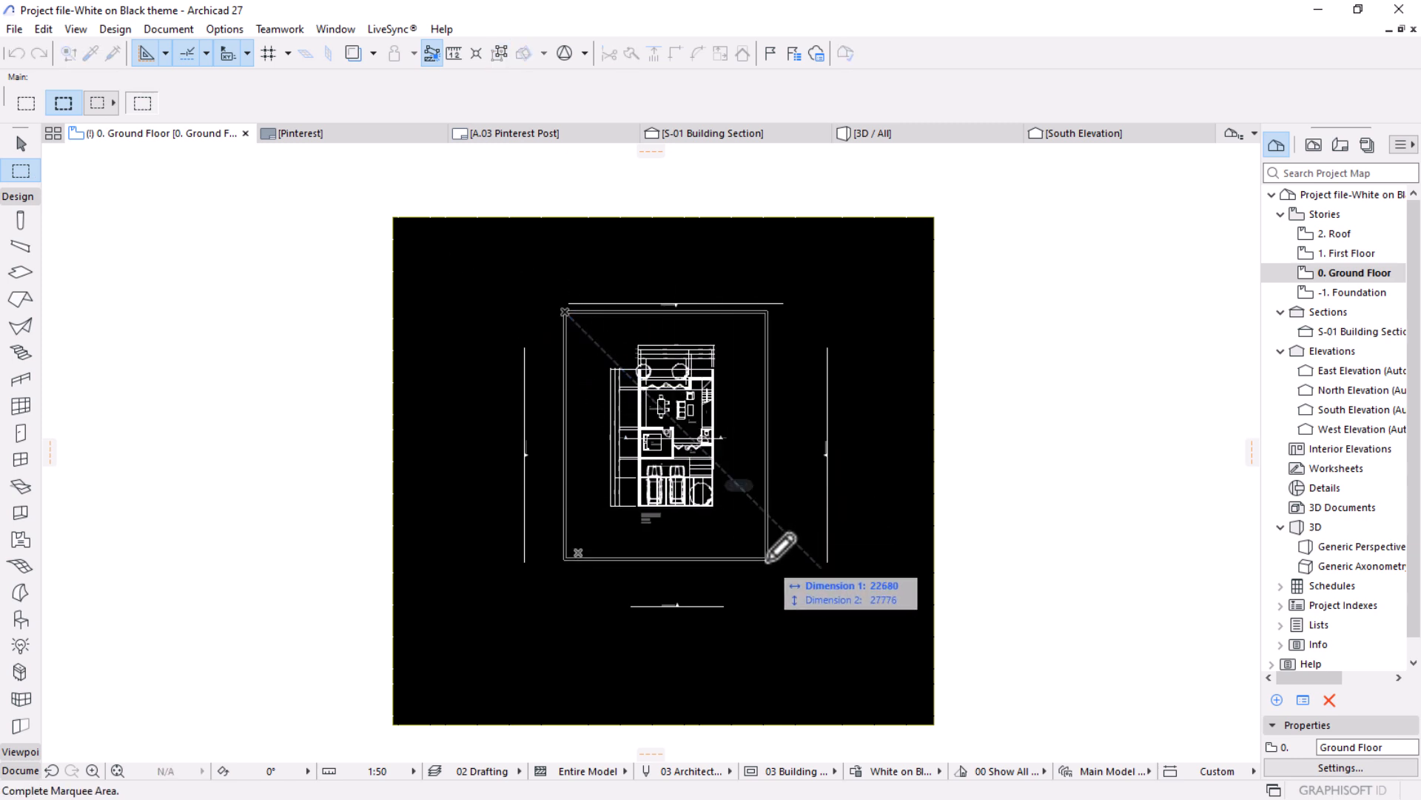
pyautogui.click(776, 573)
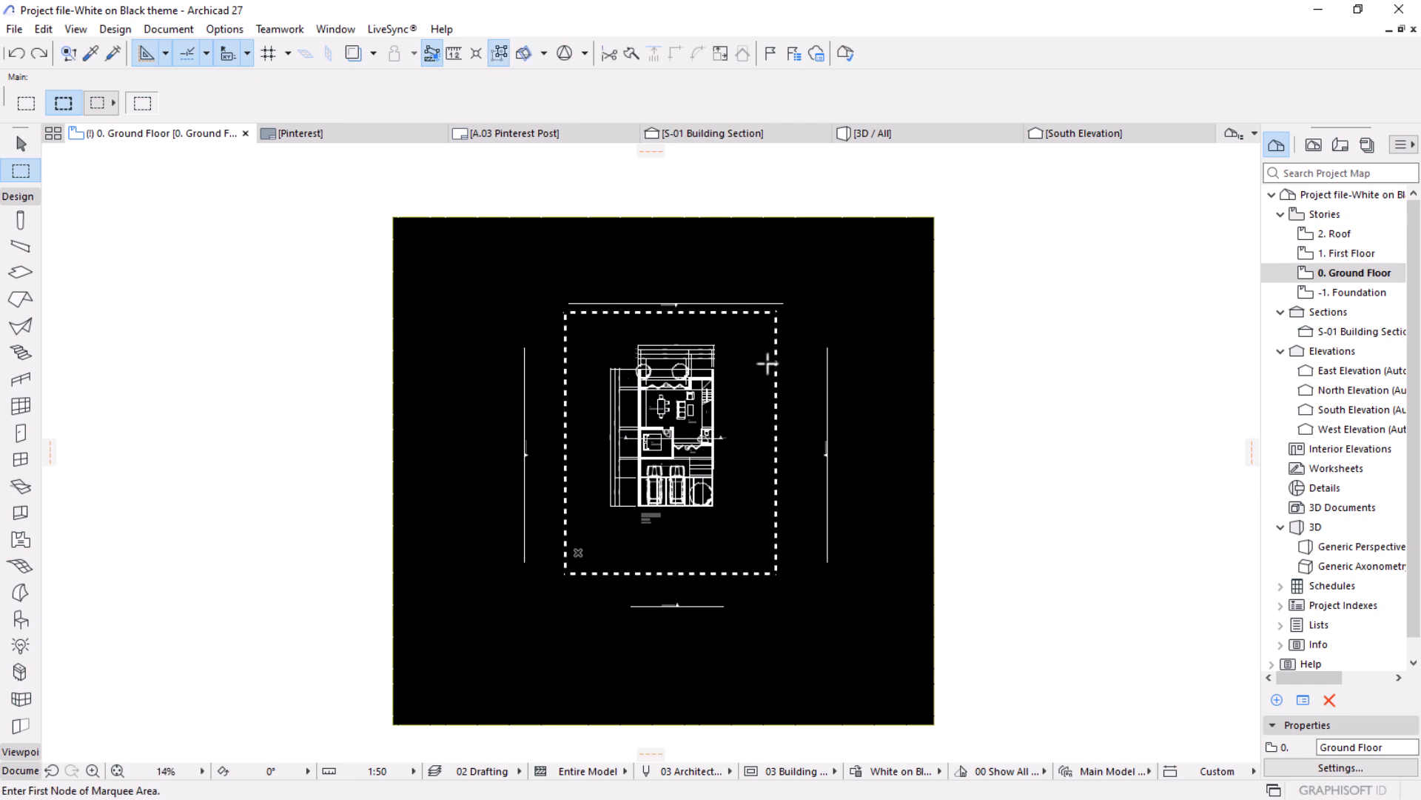
# Show only the marquee area in 3D and maximize the 3D window.
pyautogui.rightClick(993, 332)
pyautogui.click(1041, 617)
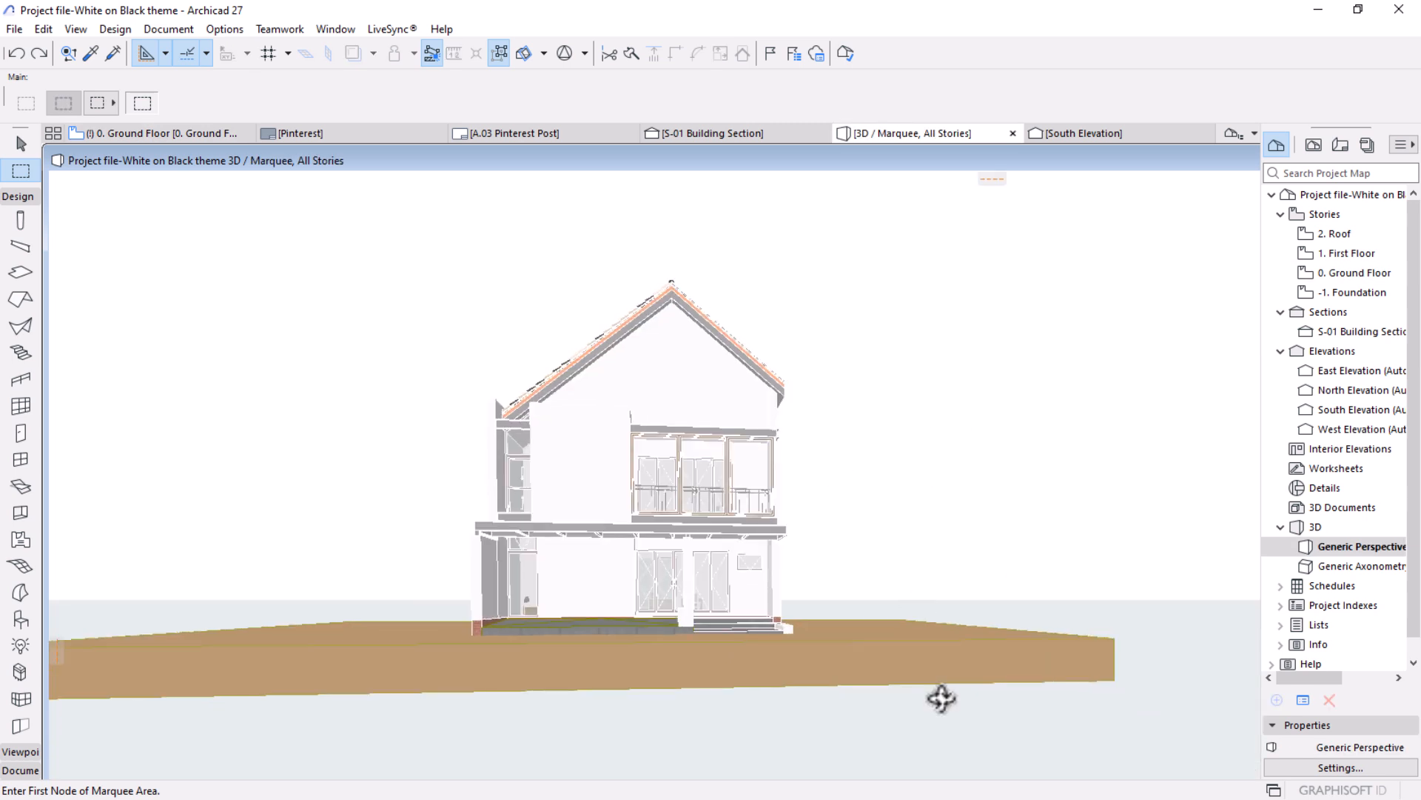
pyautogui.doubleClick(655, 174)
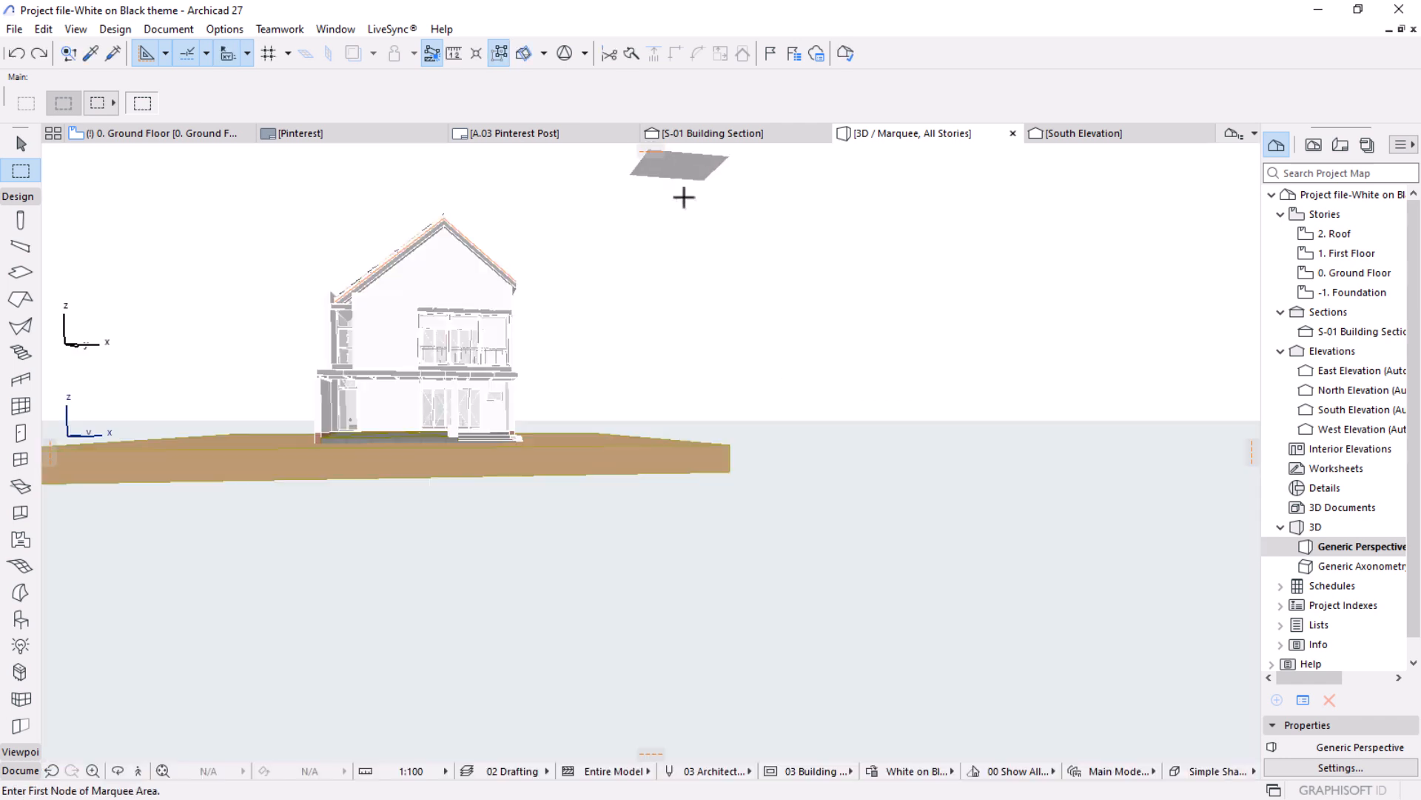
# Replace the White on Black graphic override with the Simplified one in 3D and frame the house's front façade in perspective.
pyautogui.click(928, 773)
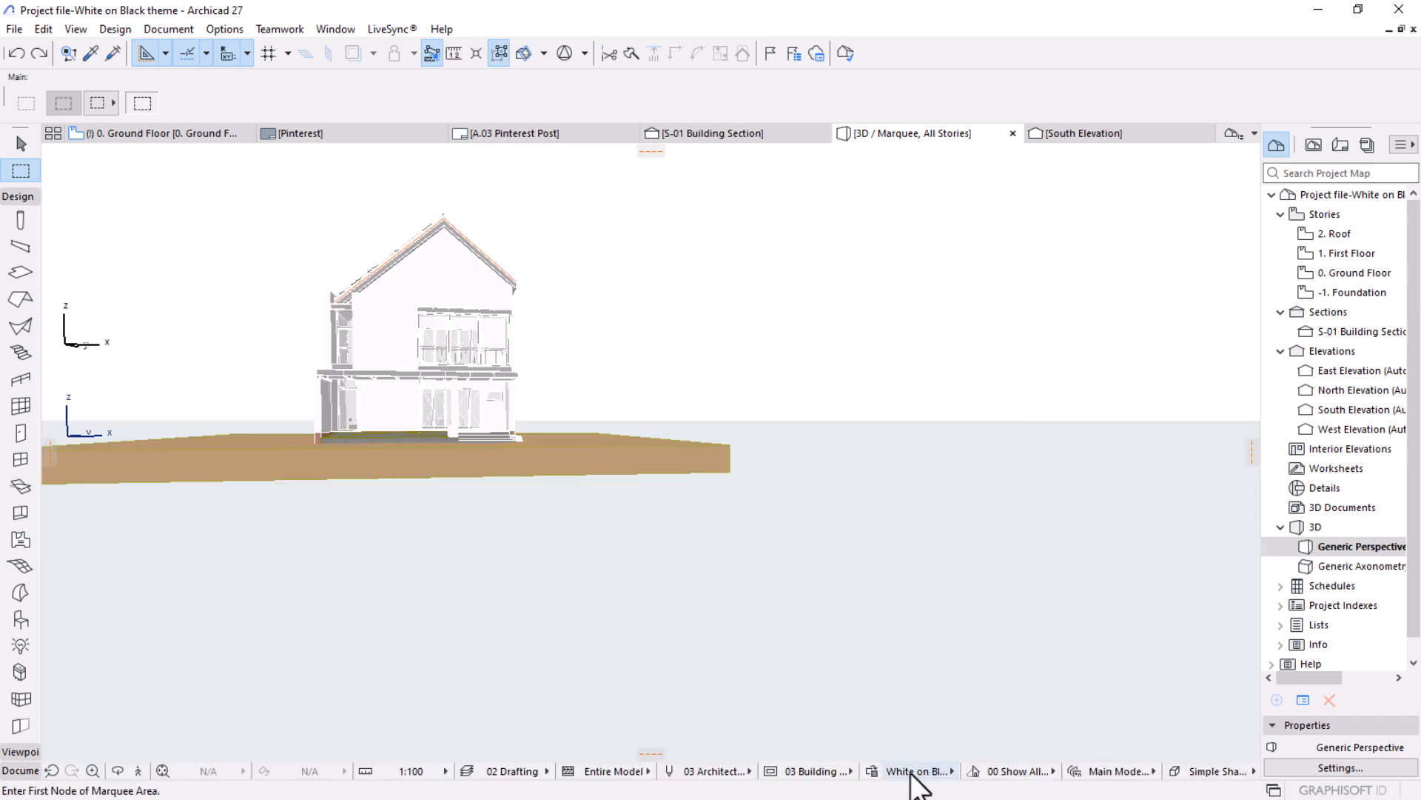
pyautogui.click(995, 698)
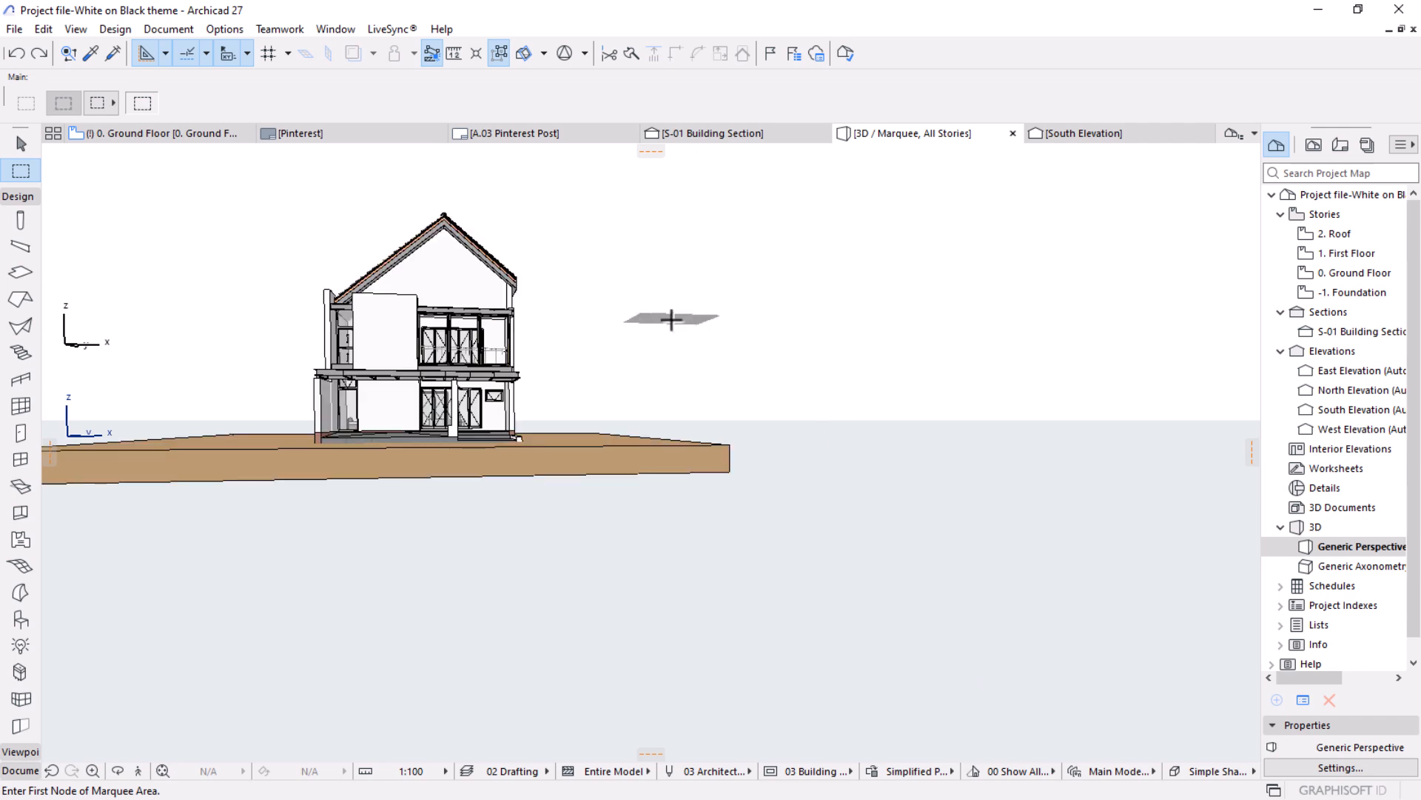
pyautogui.moveTo(498, 324); pyautogui.dragTo(675, 418, button='middle')
pyautogui.scroll(4, 672, 416)
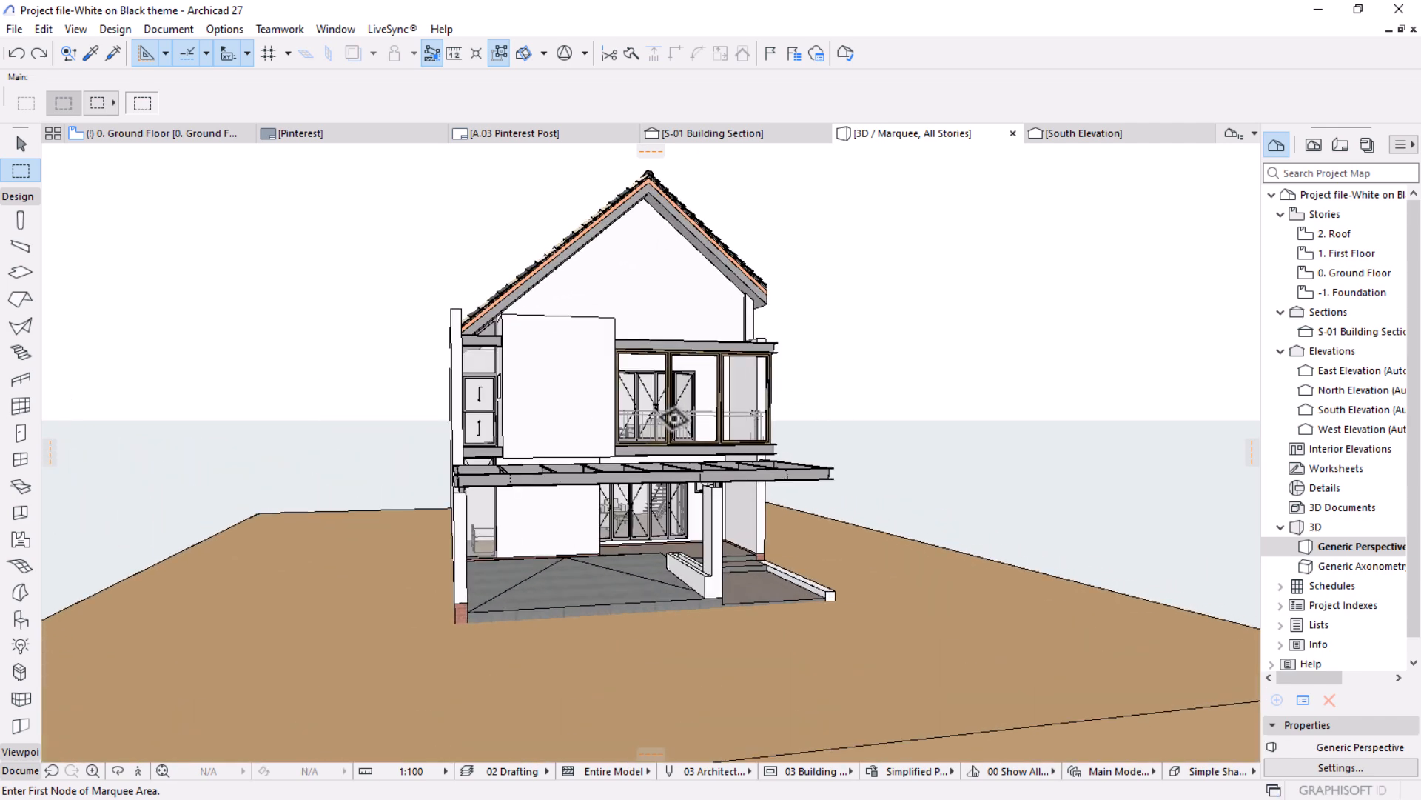
pyautogui.keyDown('shift'); pyautogui.moveTo(763, 474); pyautogui.dragTo(700, 467, button='middle'); pyautogui.keyUp('shift')
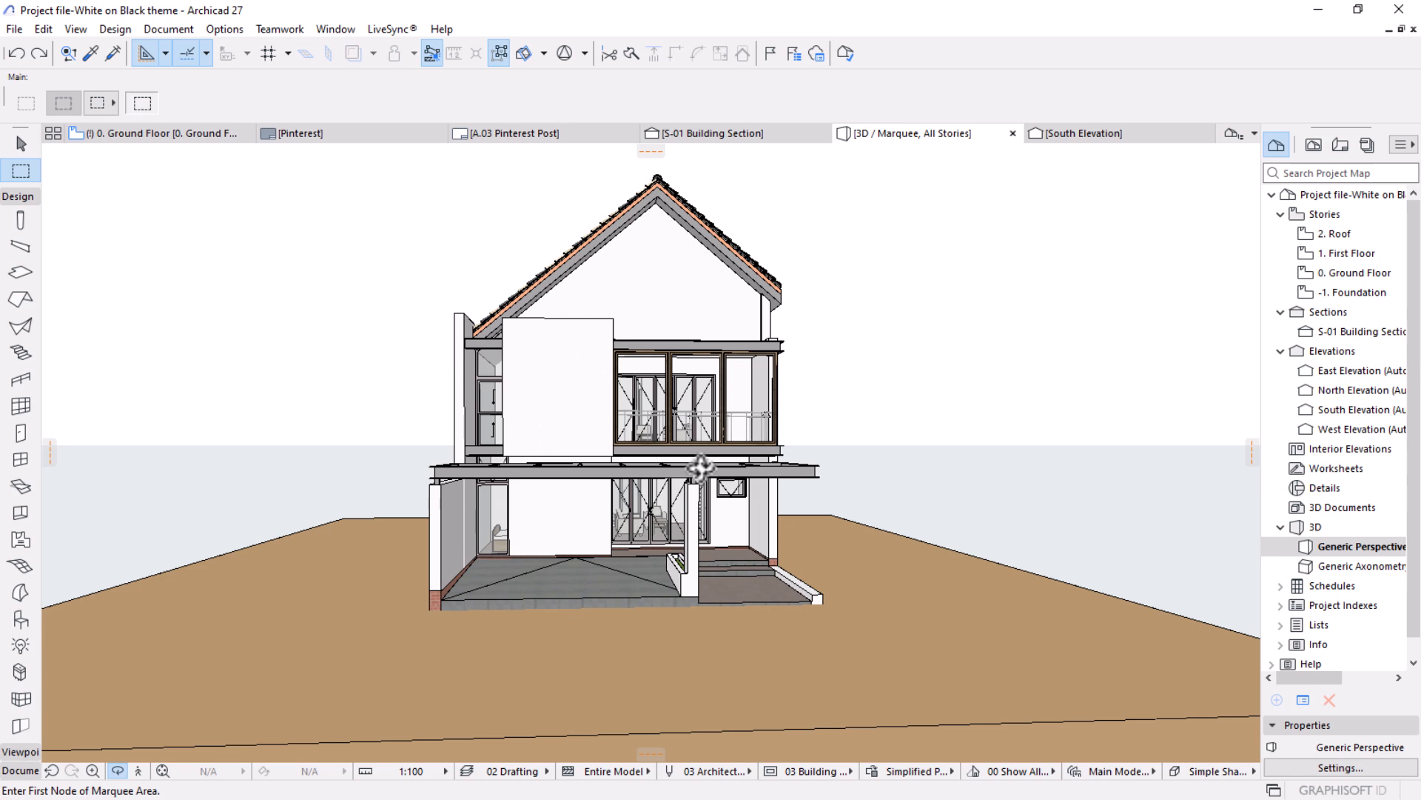
pyautogui.moveTo(777, 507)
pyautogui.mouseDown(button='middle')
pyautogui.moveTo(842, 512)
pyautogui.moveTo(787, 518)
pyautogui.mouseUp(button='middle')
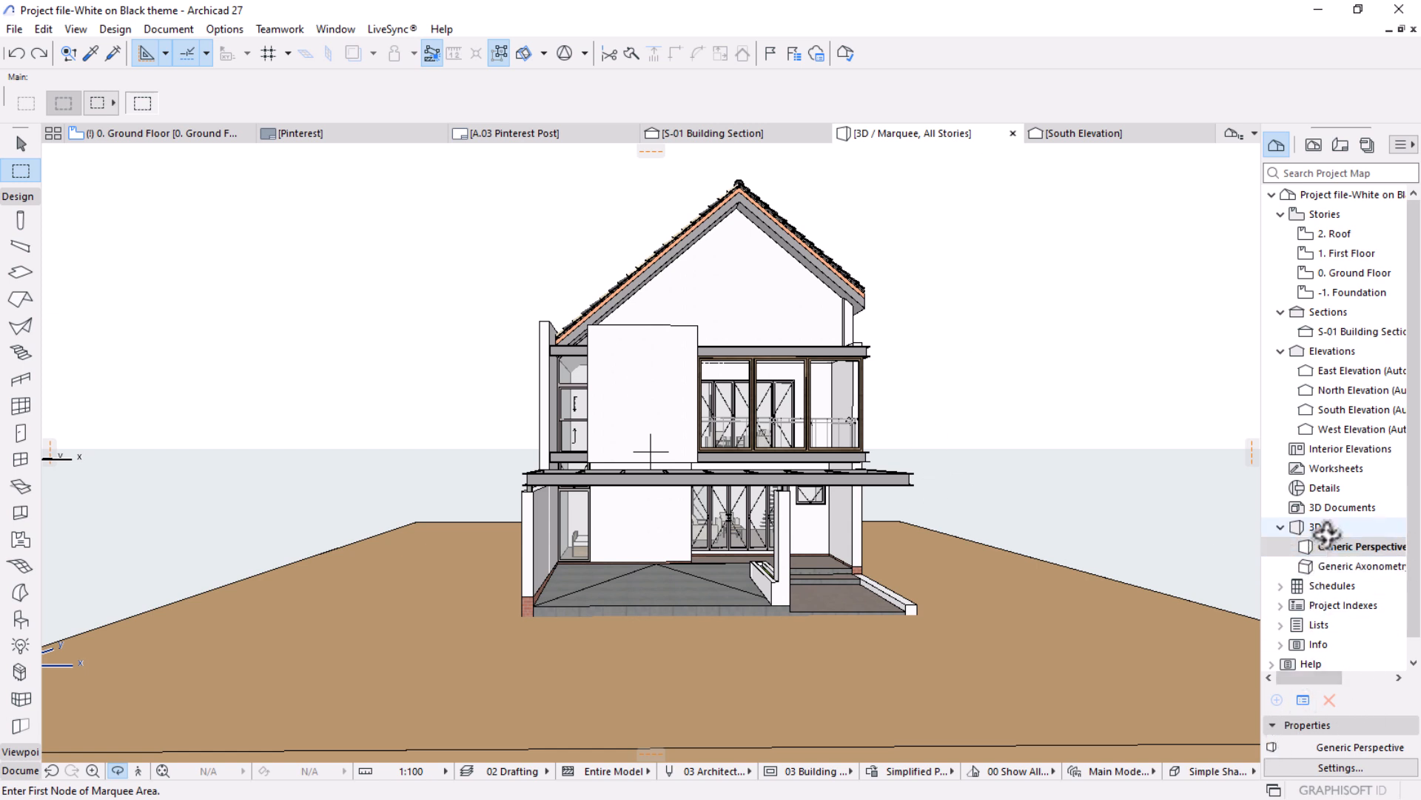
# In the View Map, collapse the plan, section and elevation folders and select the 3D folder.
pyautogui.click(1312, 146)
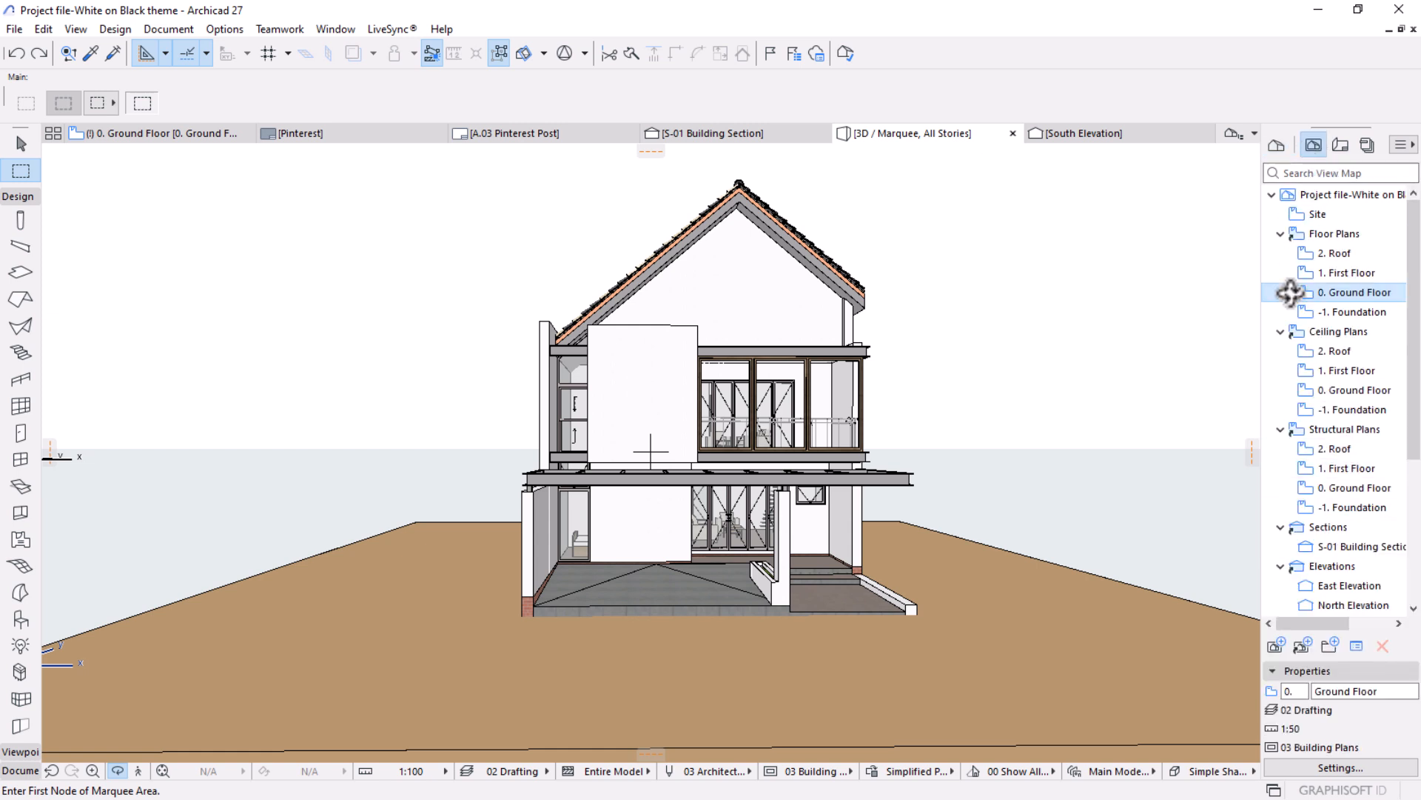
pyautogui.click(1279, 234)
pyautogui.click(1280, 253)
pyautogui.click(1280, 272)
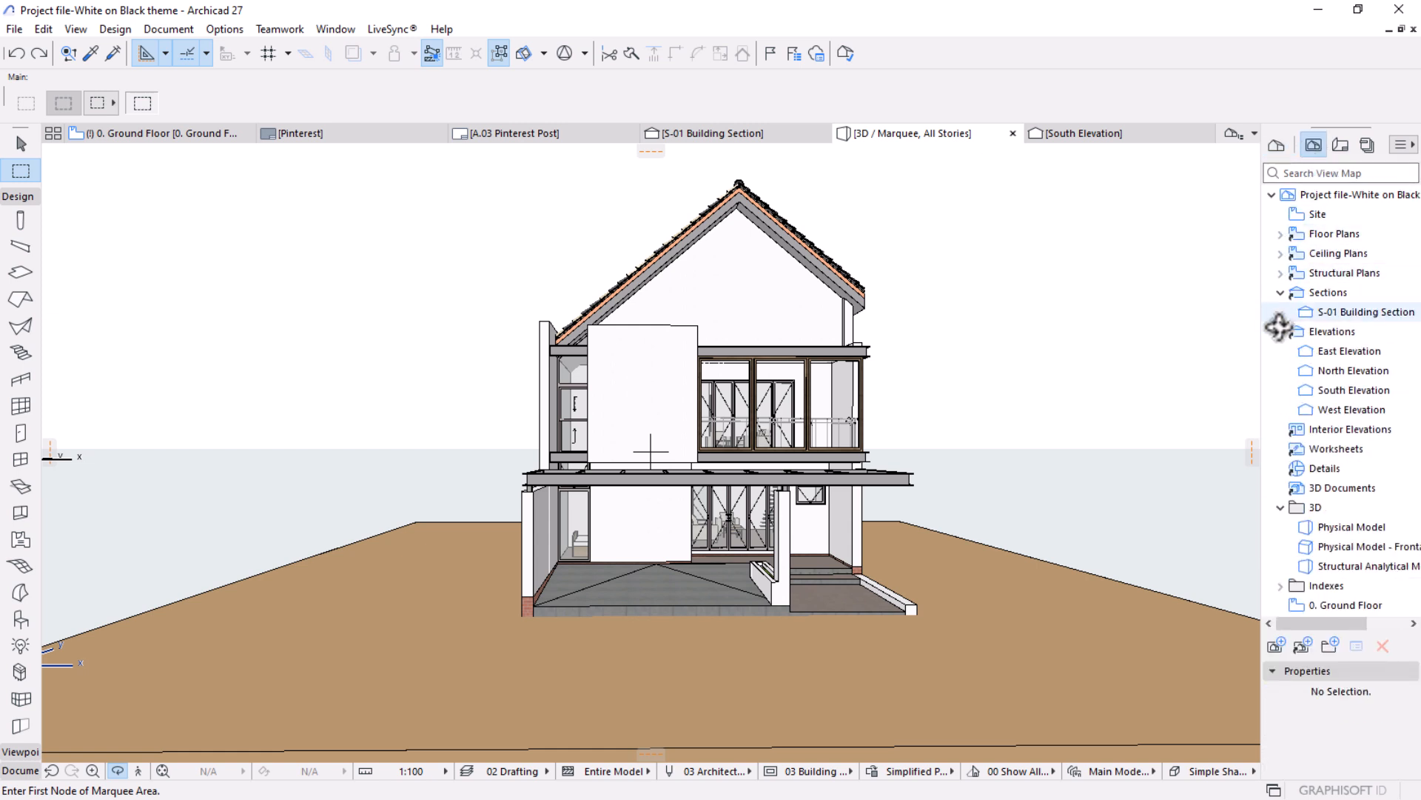
pyautogui.click(1280, 293)
pyautogui.click(1280, 312)
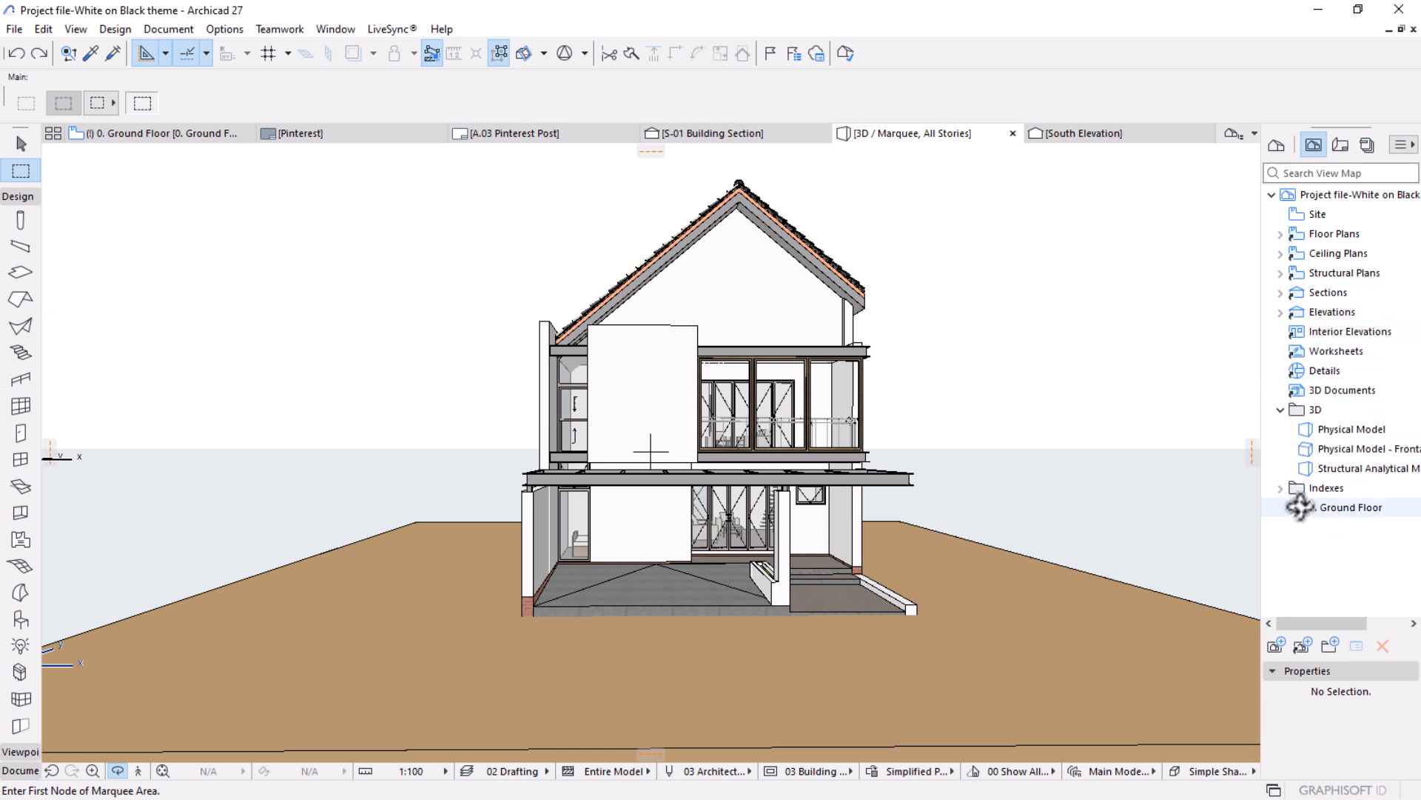
pyautogui.click(1307, 410)
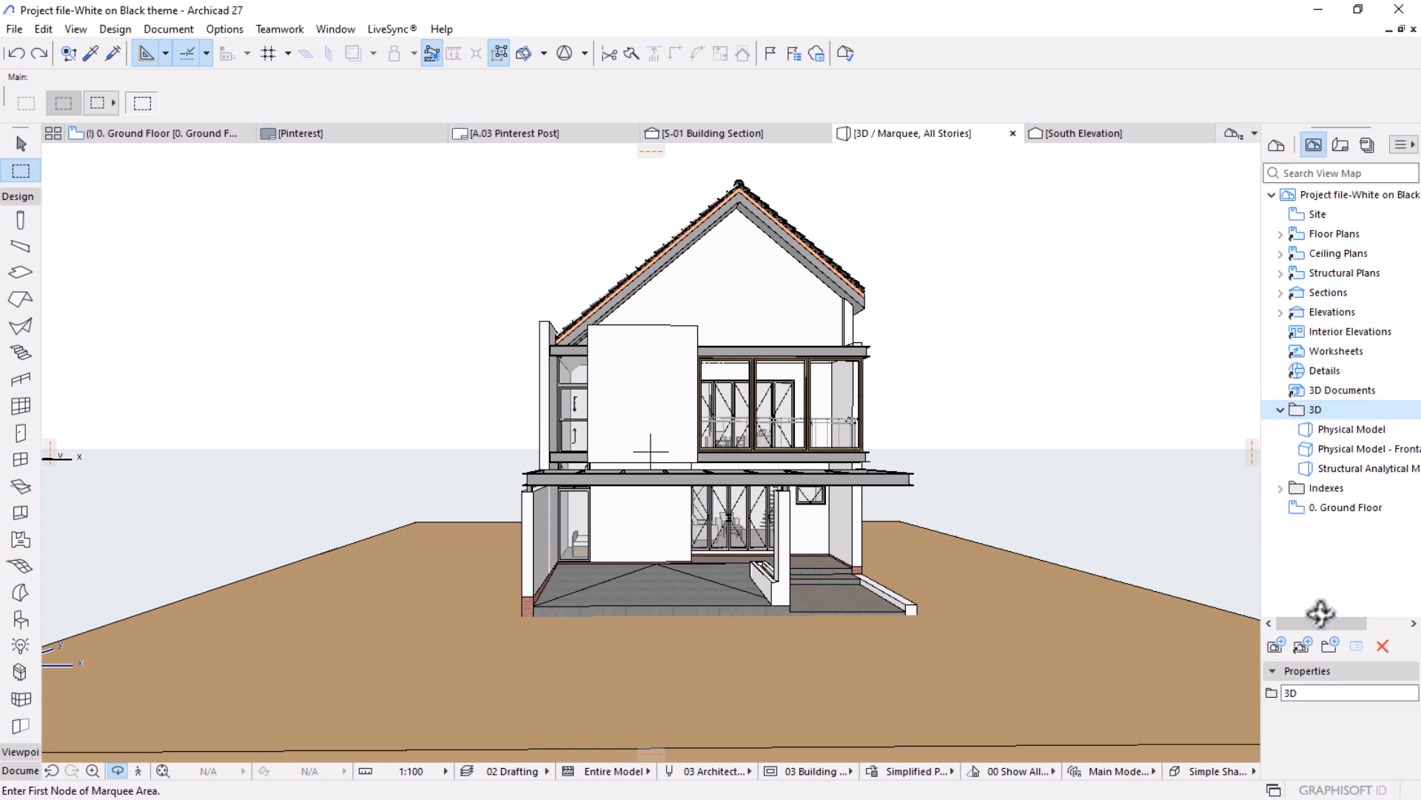
# Save the current front perspective as a new view with the custom name View in the 3D folder.
pyautogui.click(1336, 432)
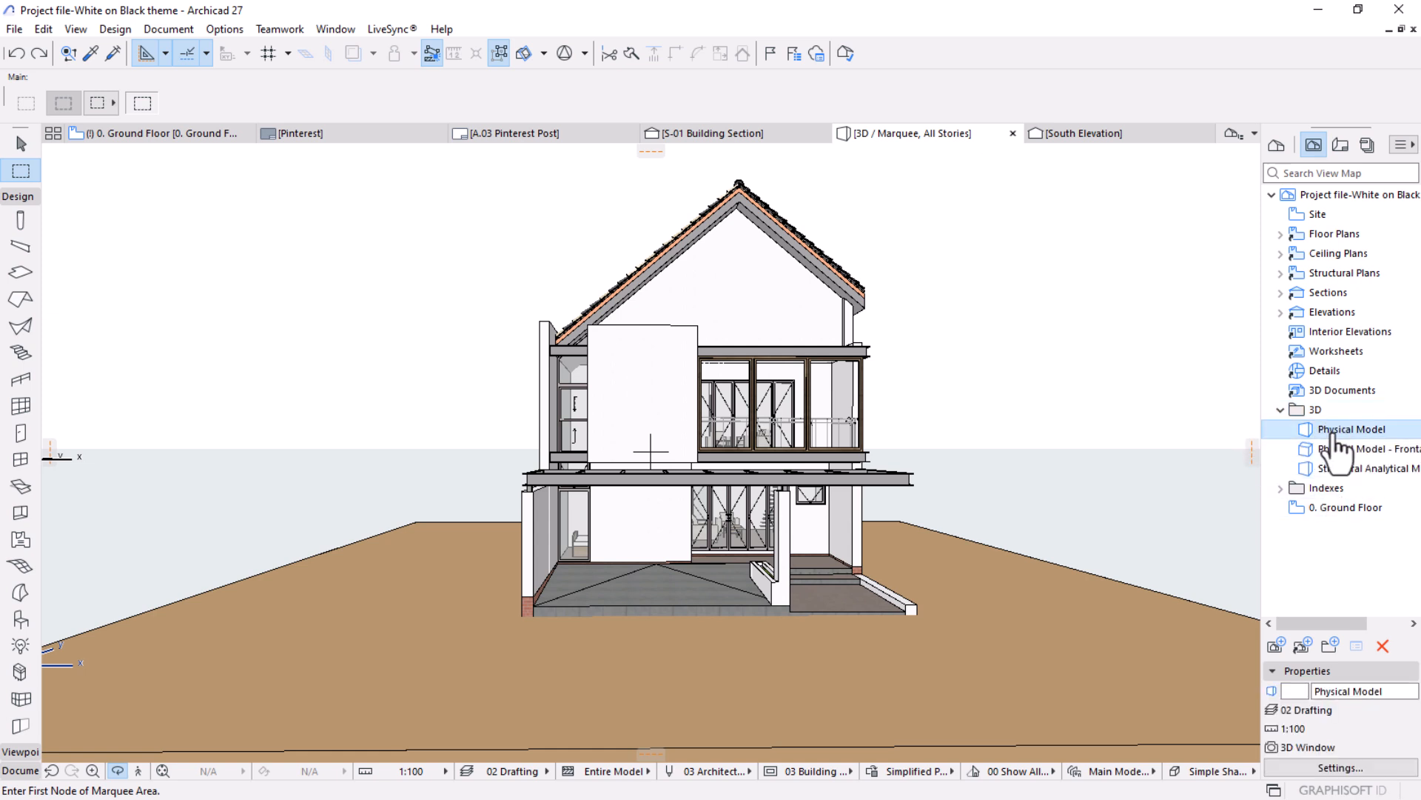
pyautogui.click(1272, 646)
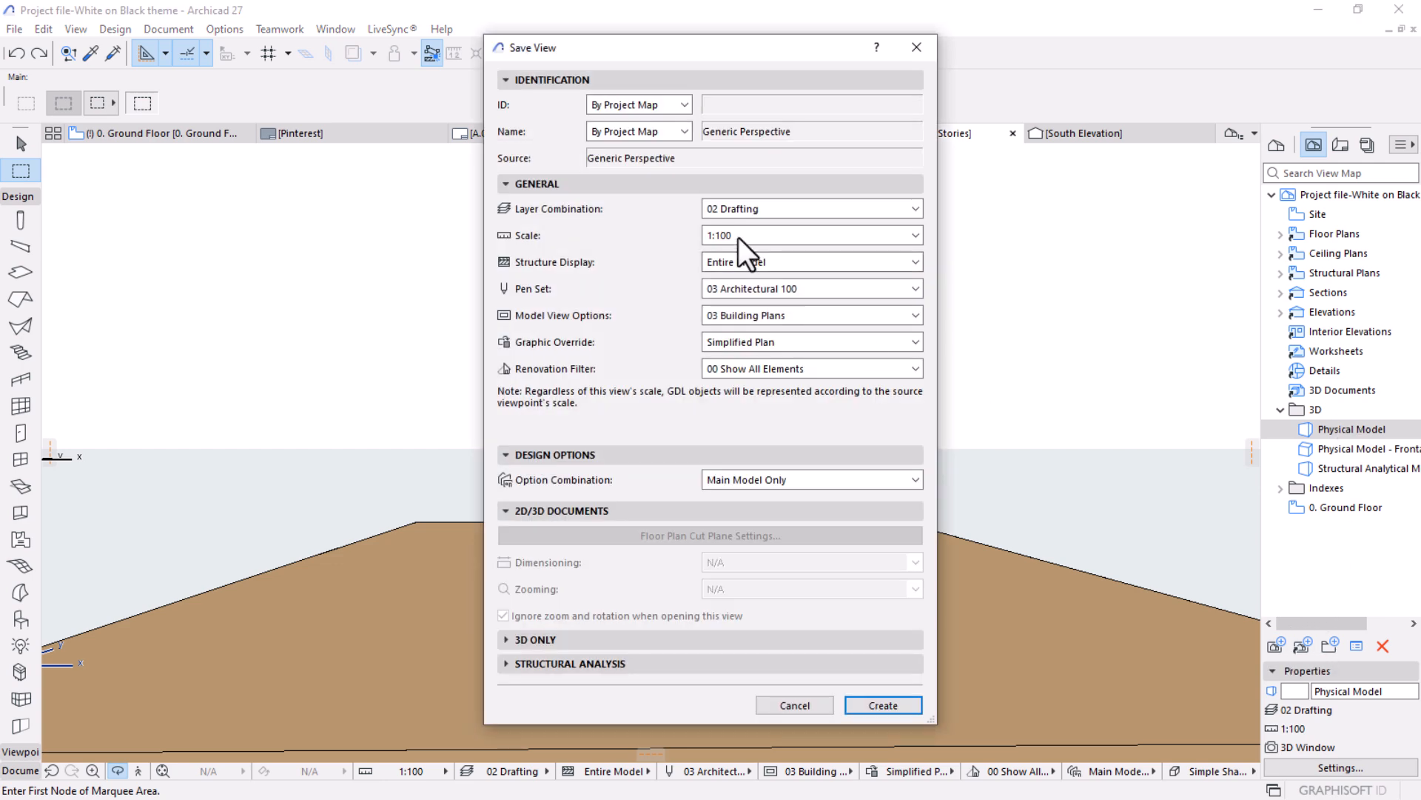
pyautogui.click(682, 131)
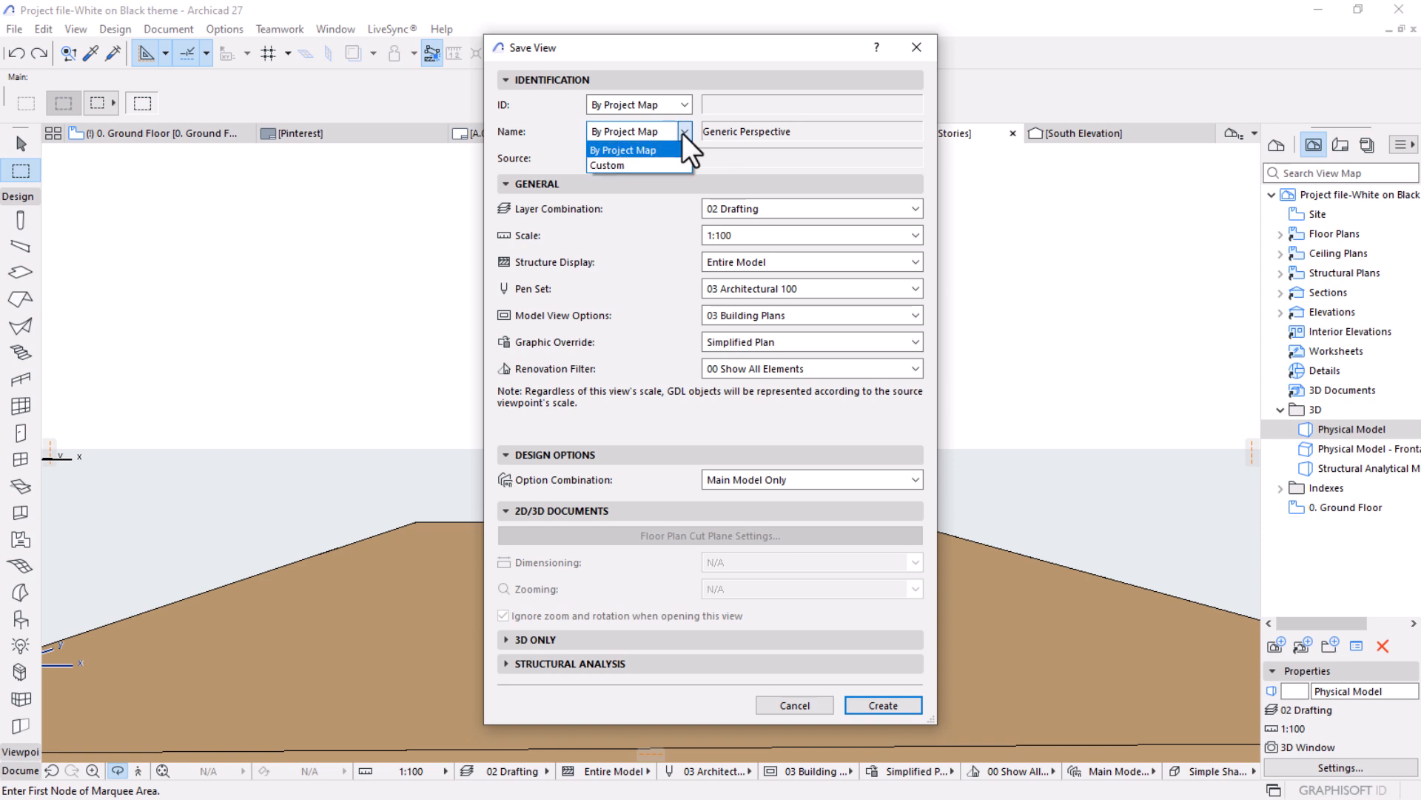
pyautogui.click(606, 160)
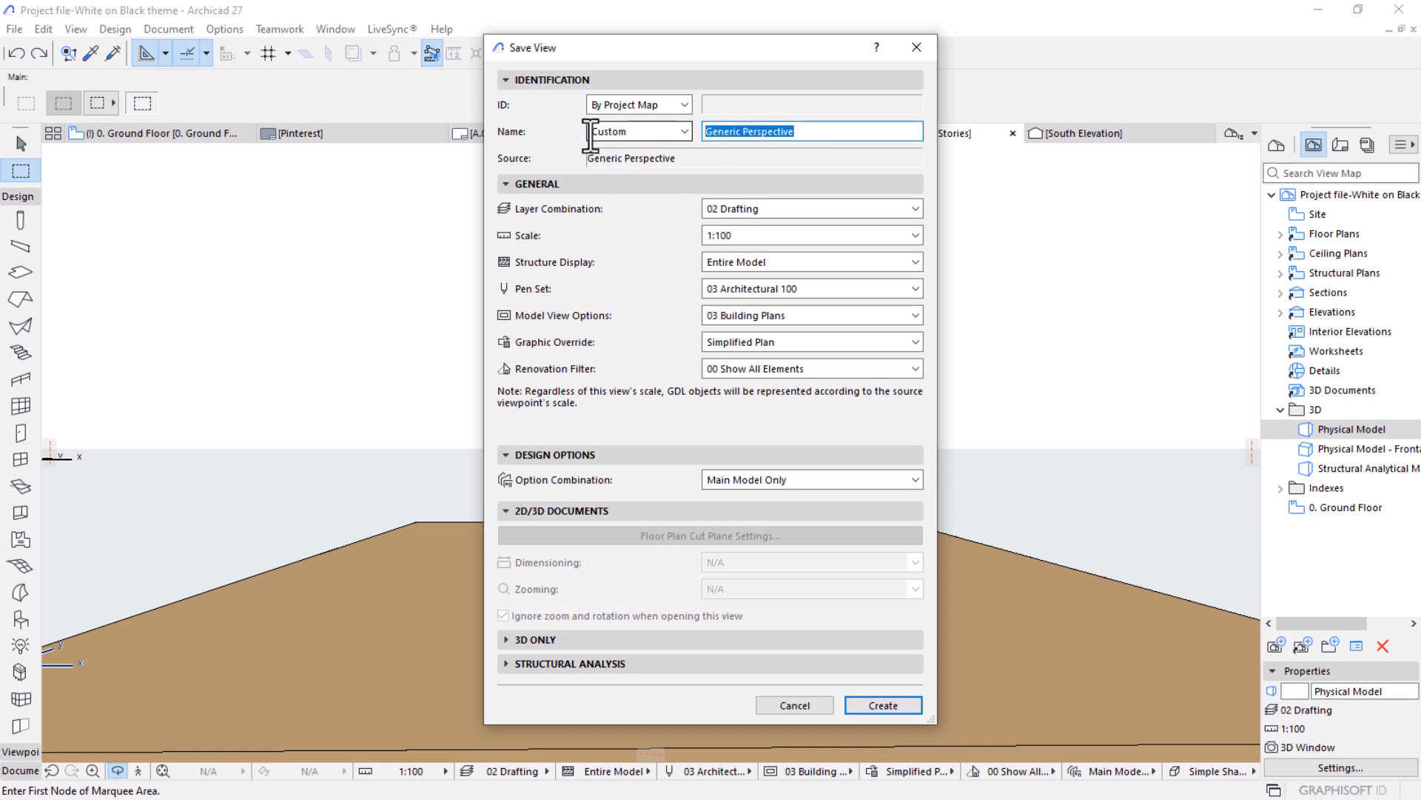
pyautogui.write('View')
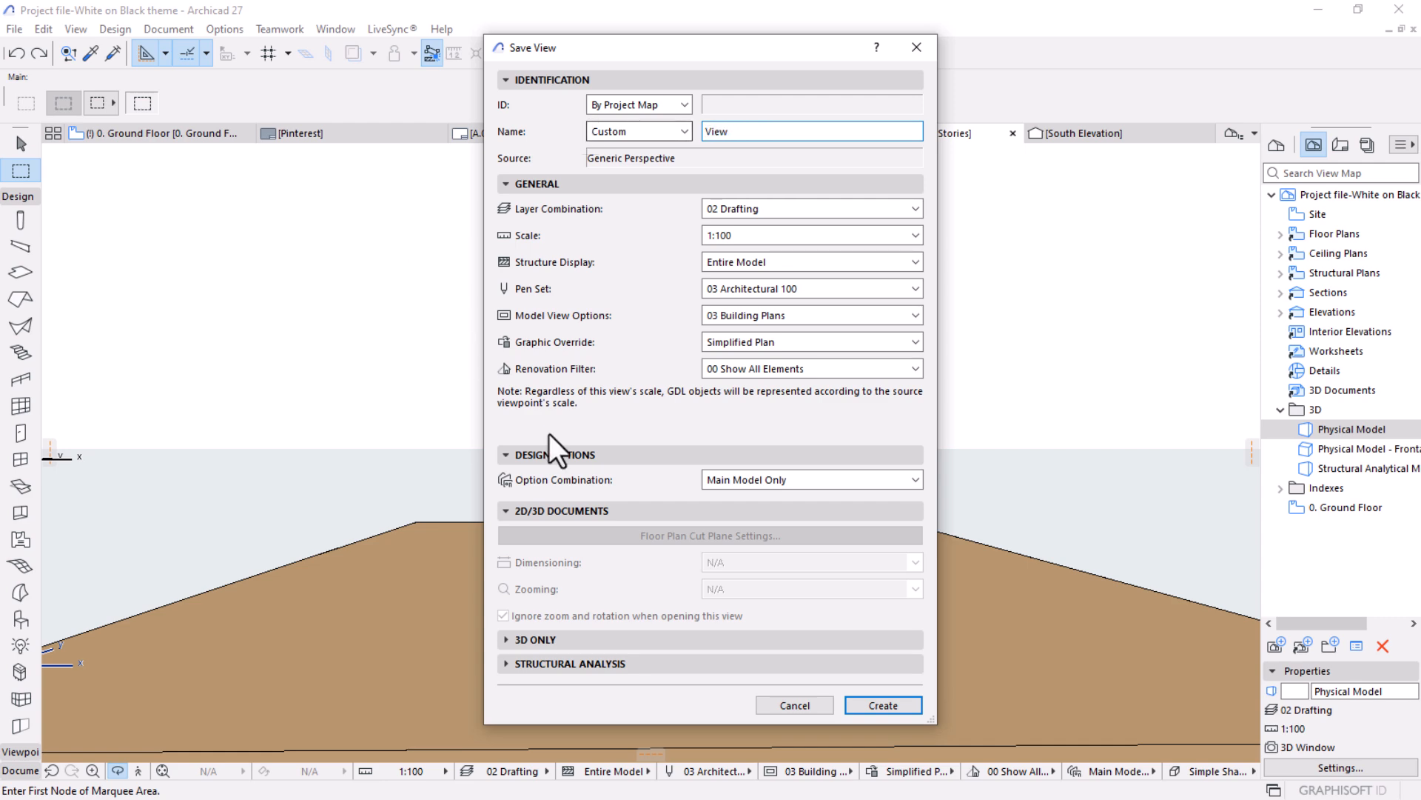
pyautogui.click(883, 705)
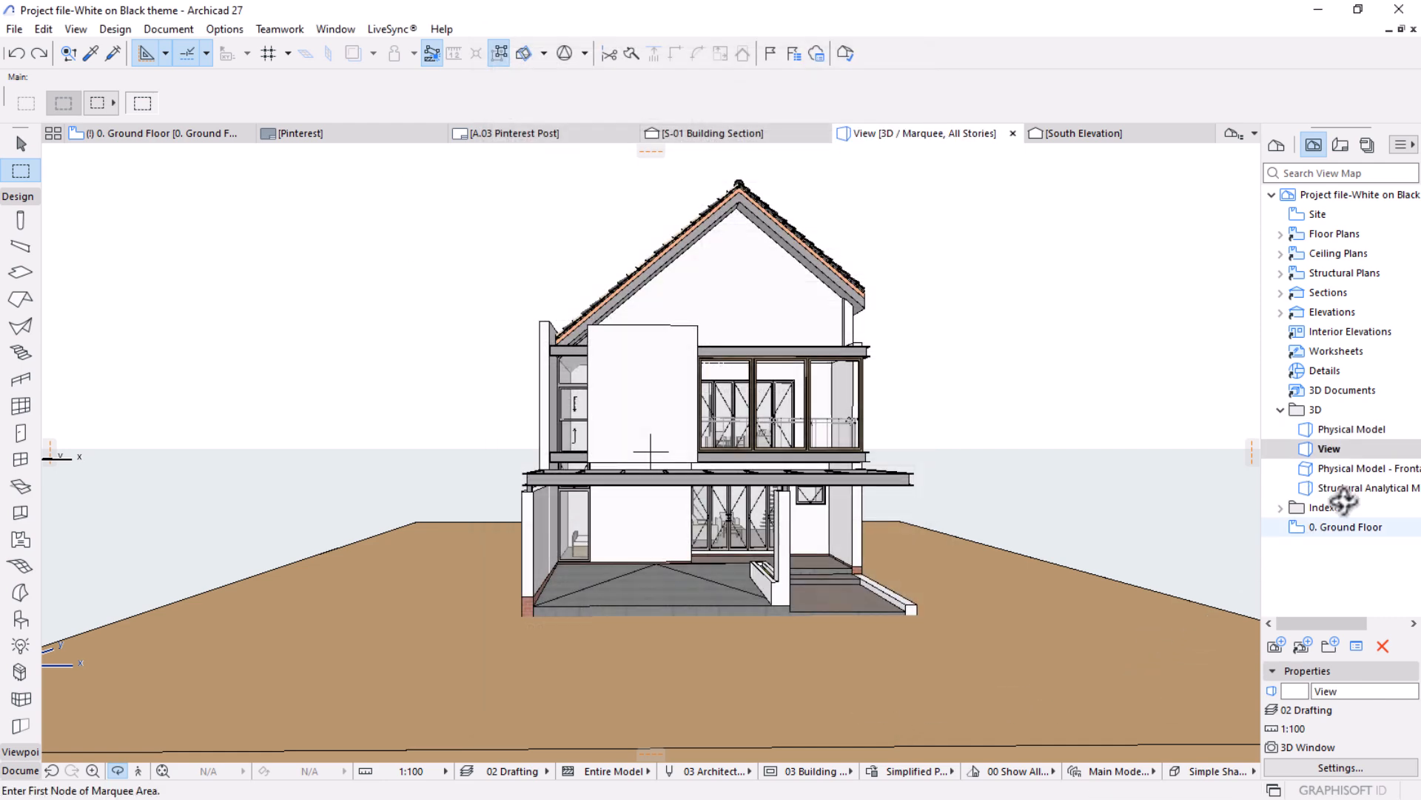
# Open and orbit the Physical Model view, then reopen the saved View to check its front perspective.
pyautogui.doubleClick(1356, 431)
pyautogui.moveTo(1032, 428); pyautogui.dragTo(950, 412)
pyautogui.doubleClick(1329, 450)
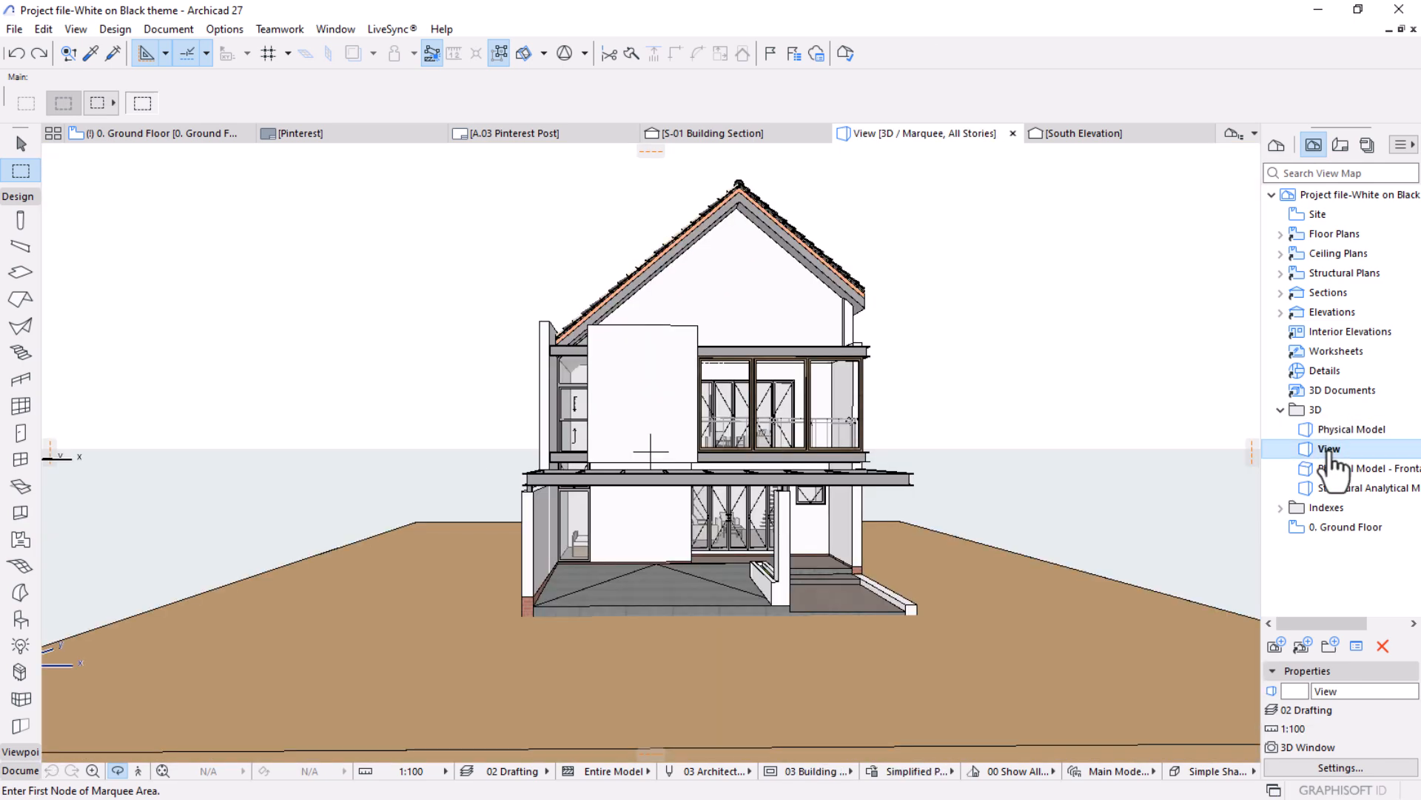
# Enlarge the 3D window with its width and height linked, and redefine View with the current window settings.
pyautogui.rightClick(960, 219)
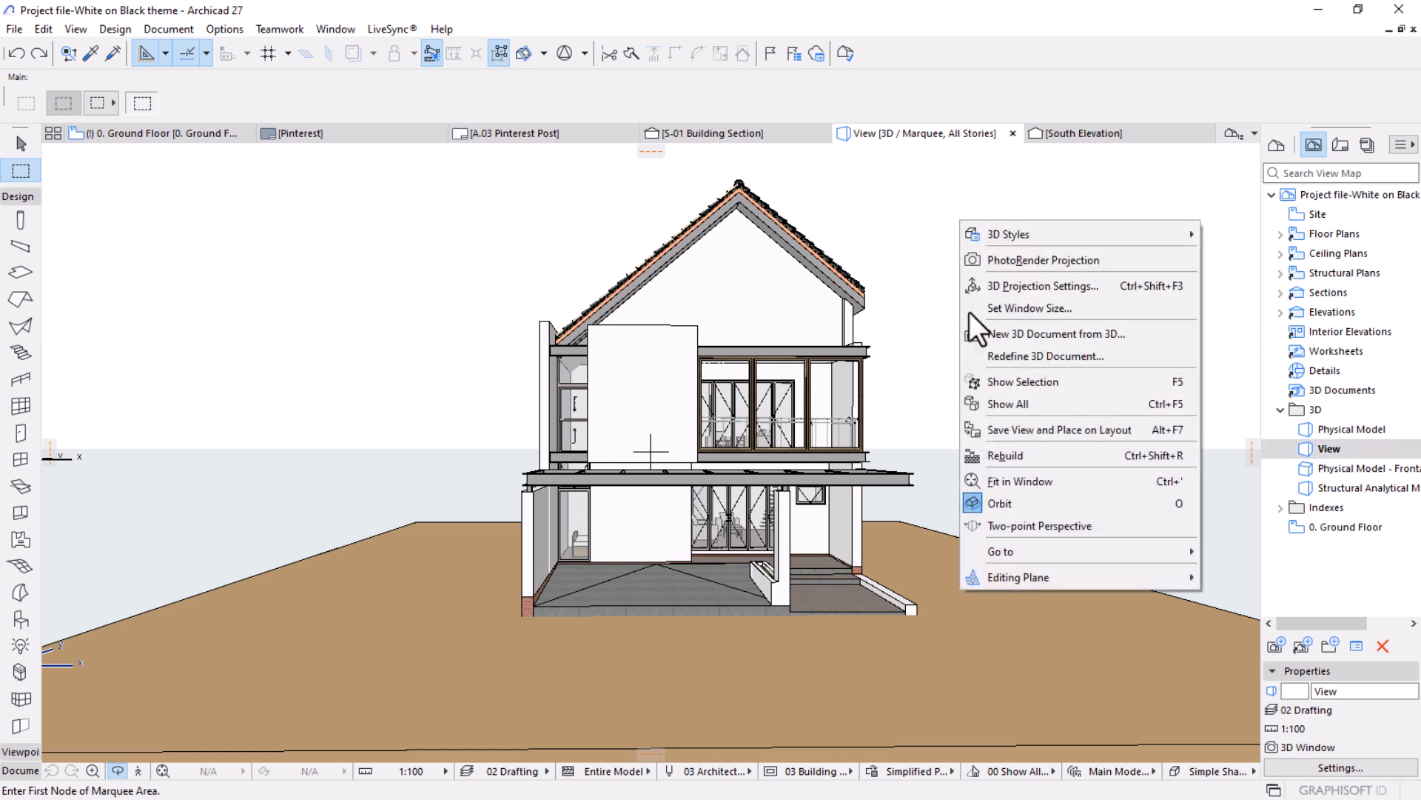
pyautogui.click(989, 309)
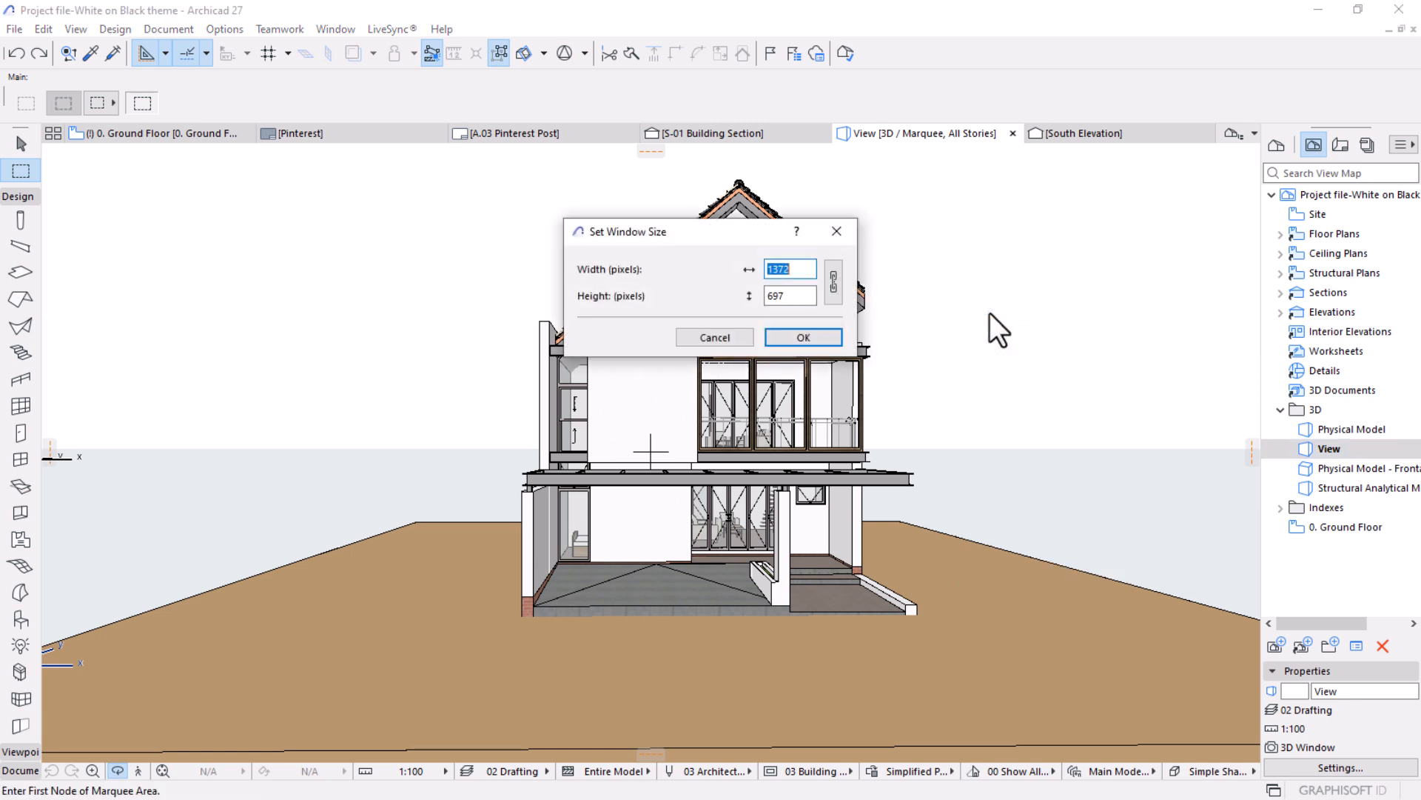
pyautogui.click(832, 282)
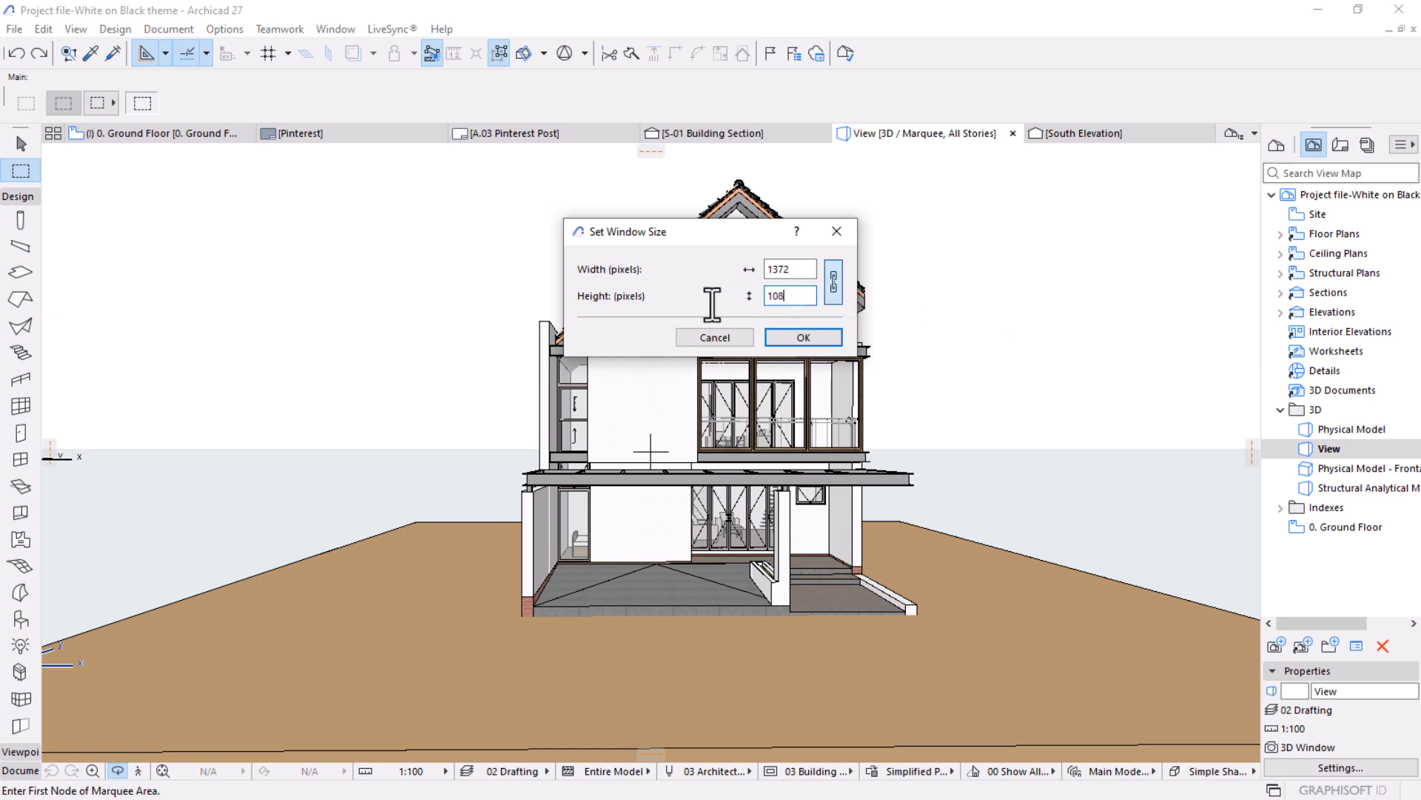
pyautogui.click(786, 335)
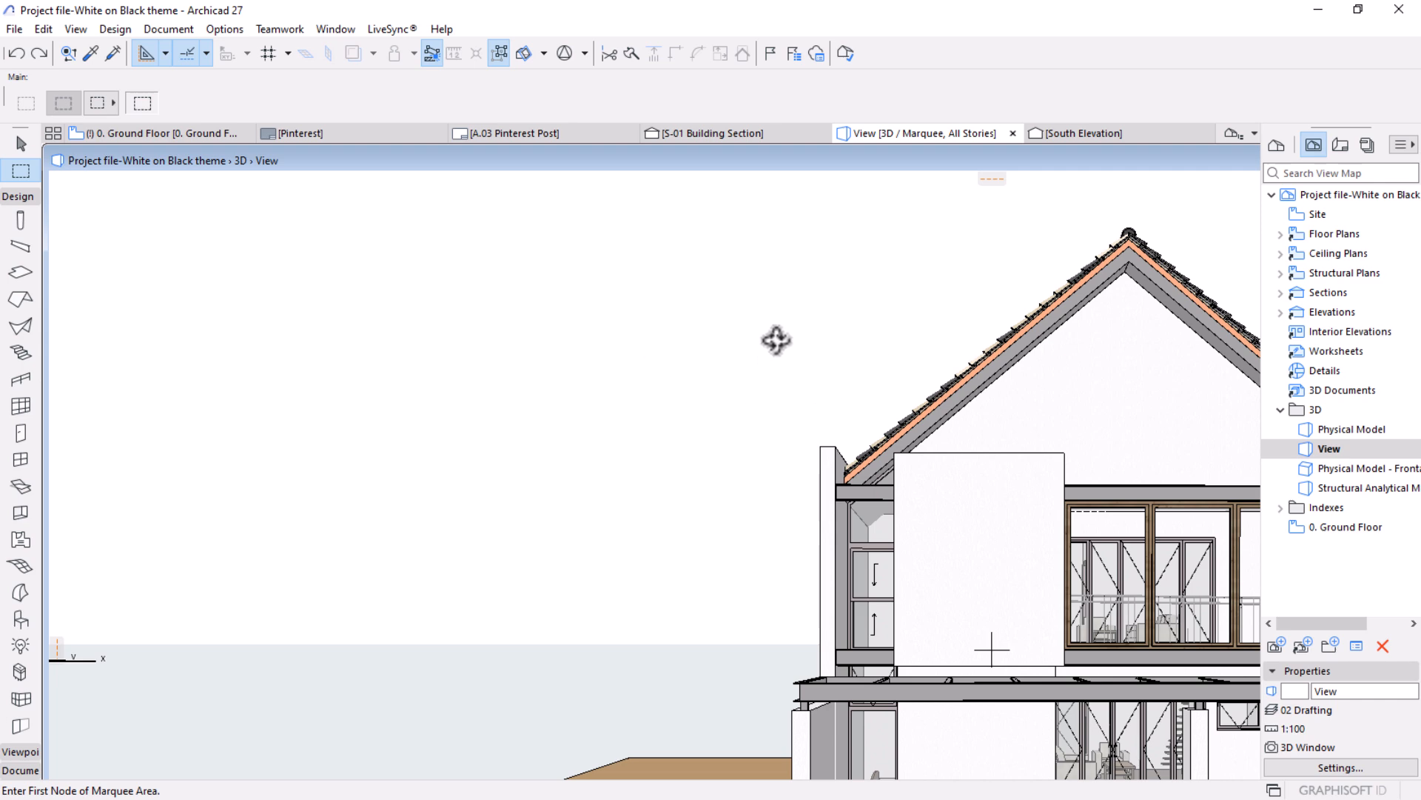
pyautogui.rightClick(1331, 448)
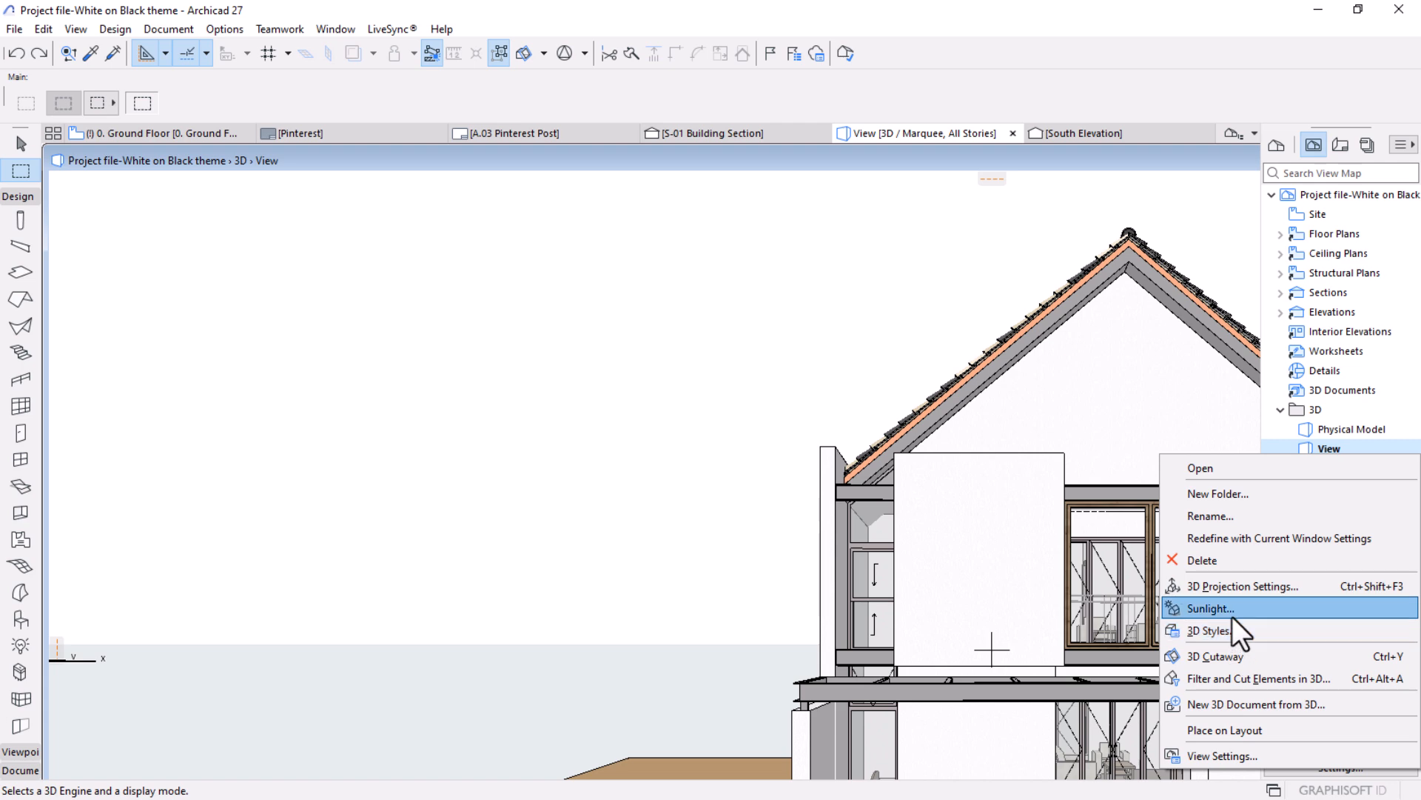
pyautogui.click(1236, 539)
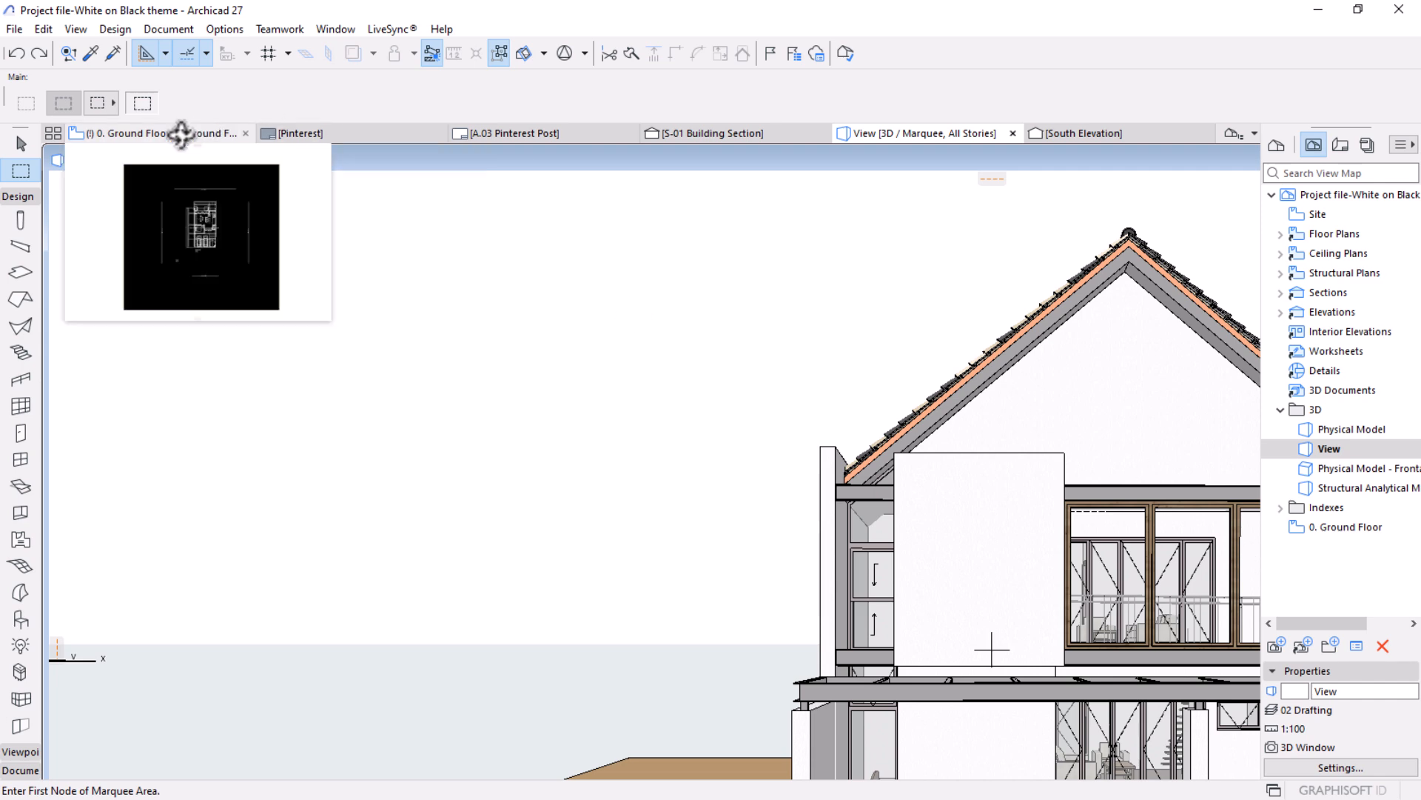
# Place the saved View on the A.03 Pinterest Post layout below the ground floor plan.
pyautogui.moveTo(476, 133)
pyautogui.click(565, 133)
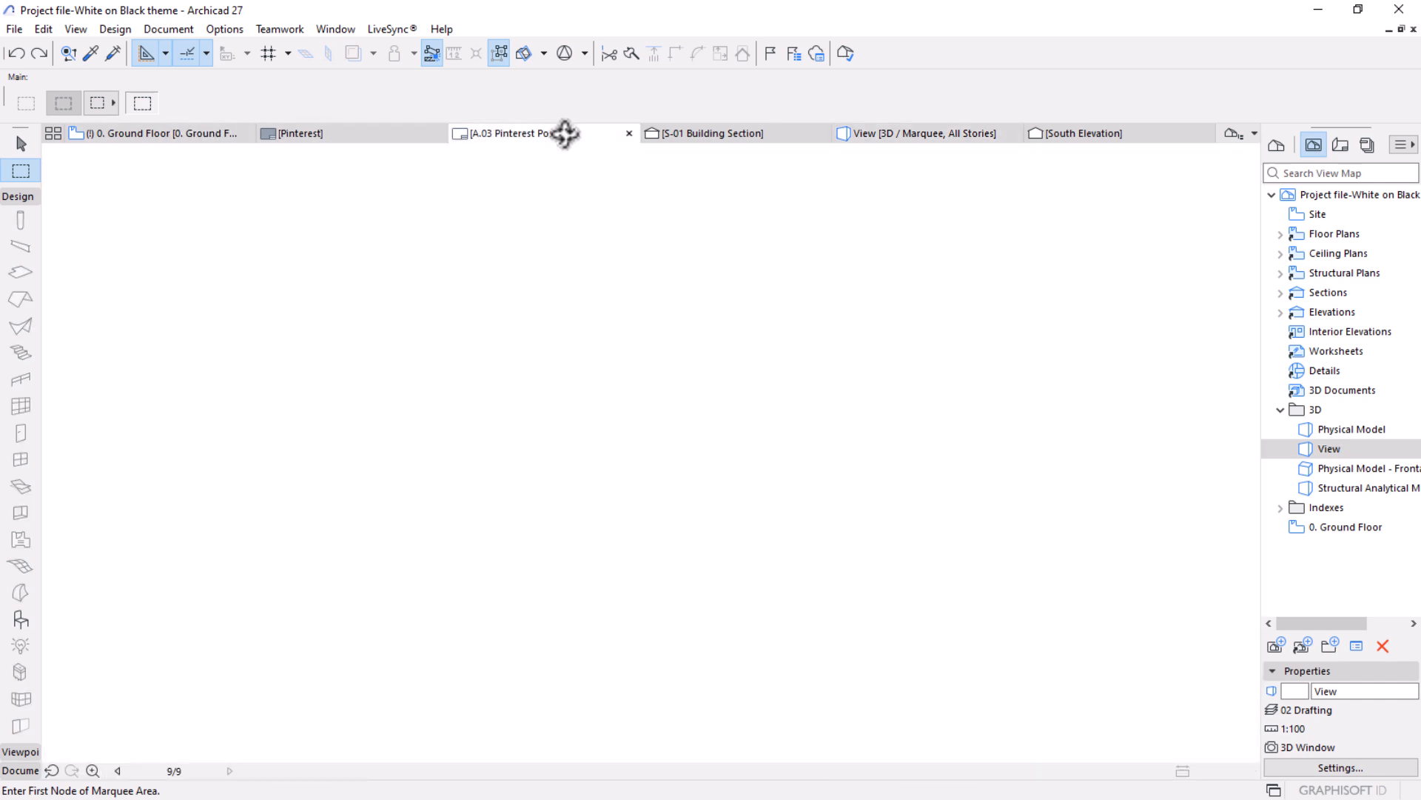
pyautogui.scroll(1, 896, 268)
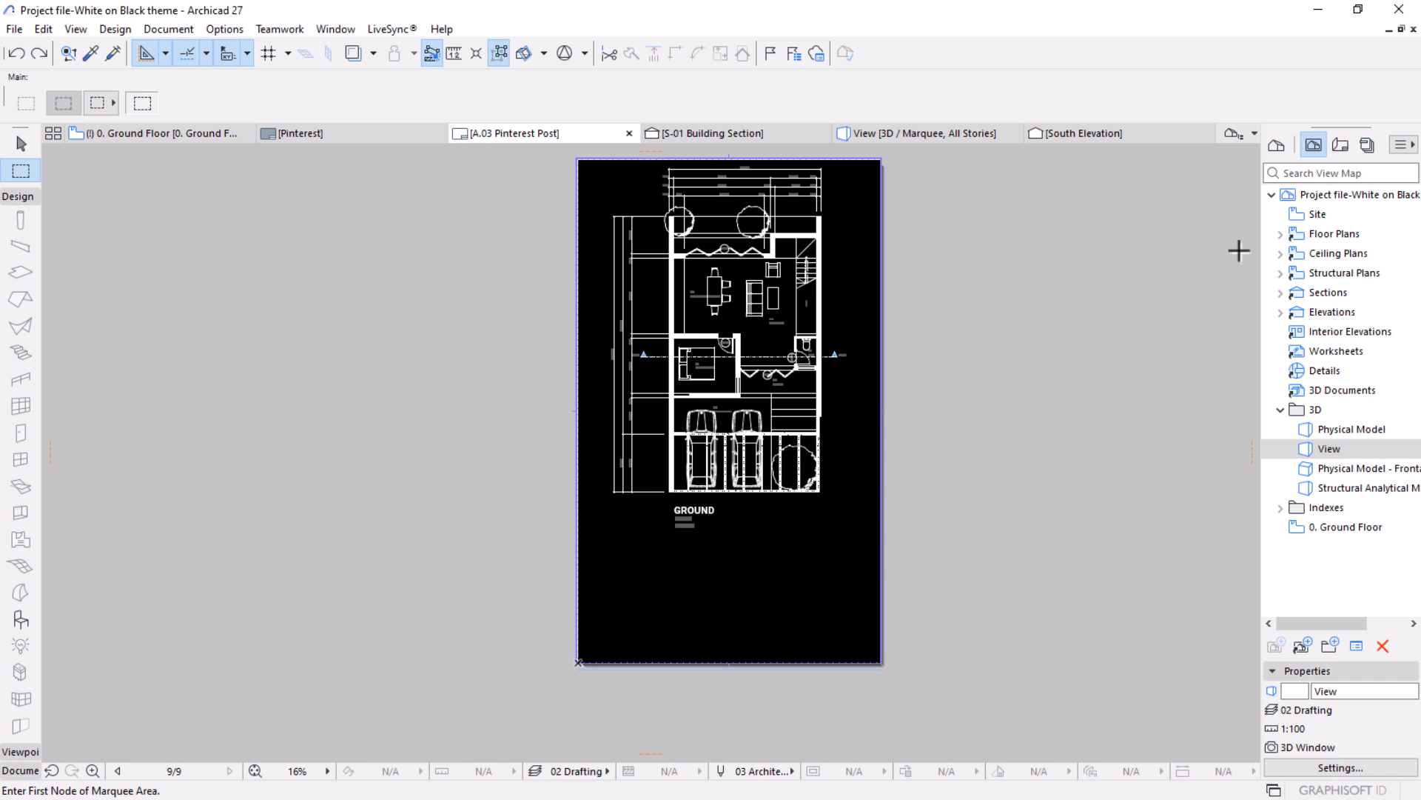
pyautogui.moveTo(1329, 449); pyautogui.dragTo(726, 606)
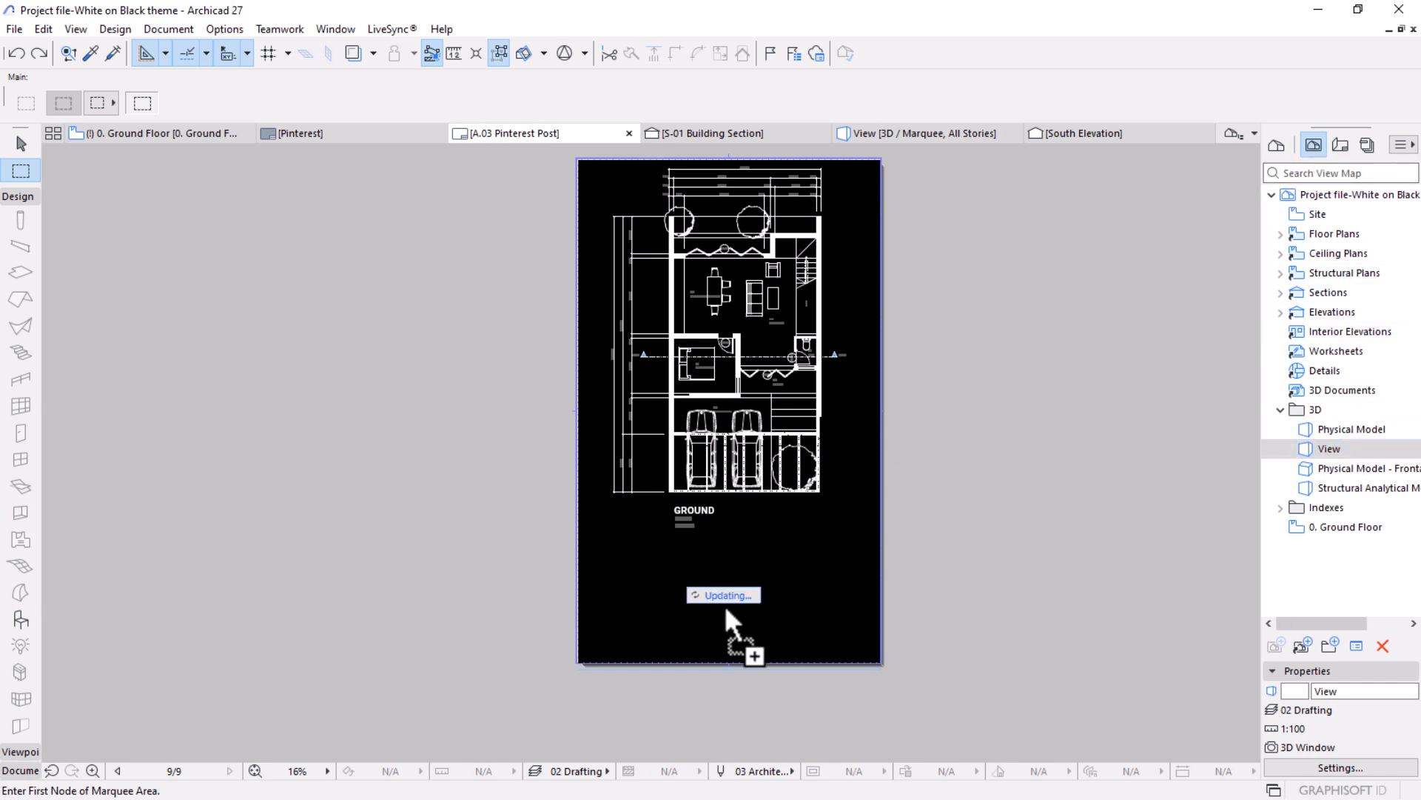
pyautogui.moveTo(726, 606); pyautogui.dragTo(694, 513, button='middle')
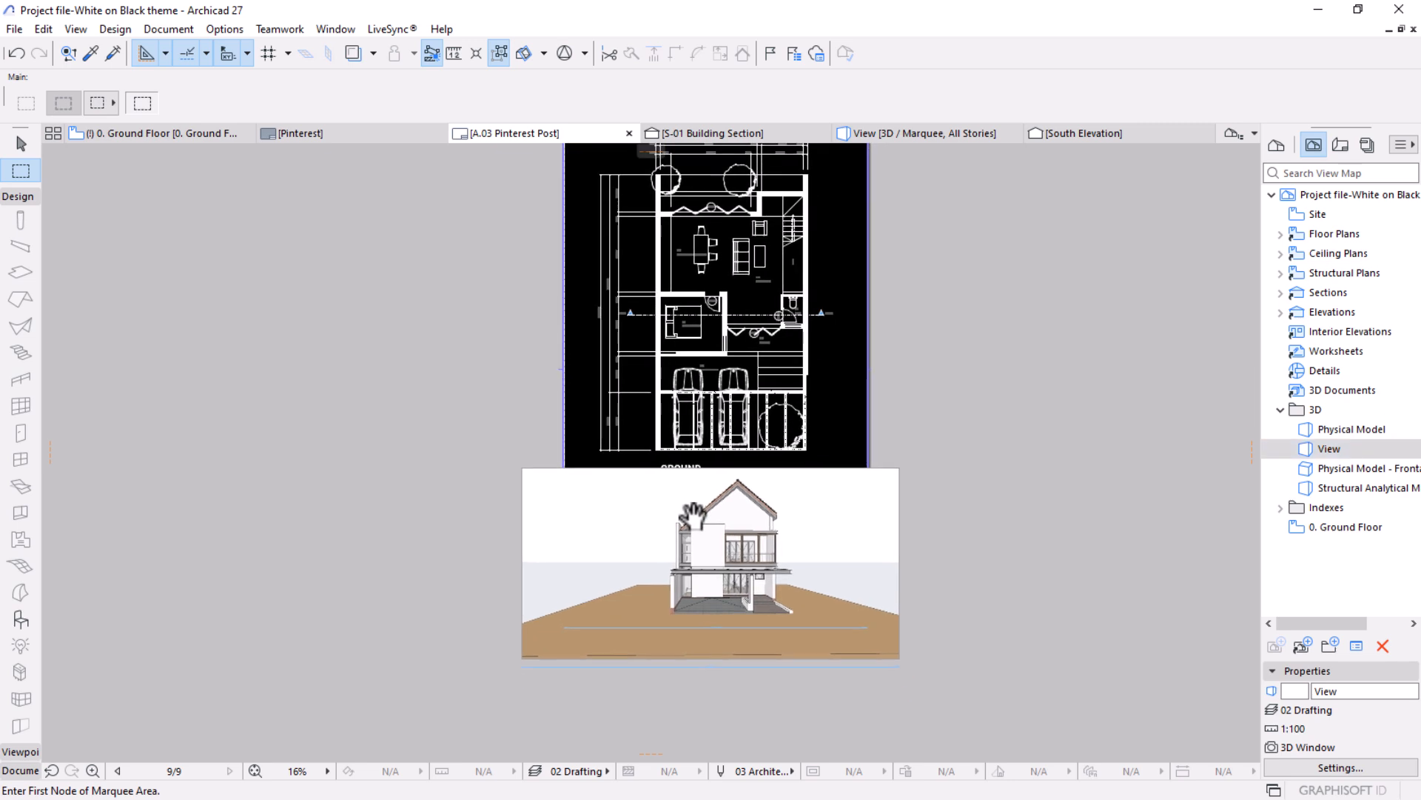
# Crop the left, bottom and right edges of the perspective drawing to the borders of the Pinterest layout.
pyautogui.scroll(3, 729, 589)
pyautogui.click(21, 143)
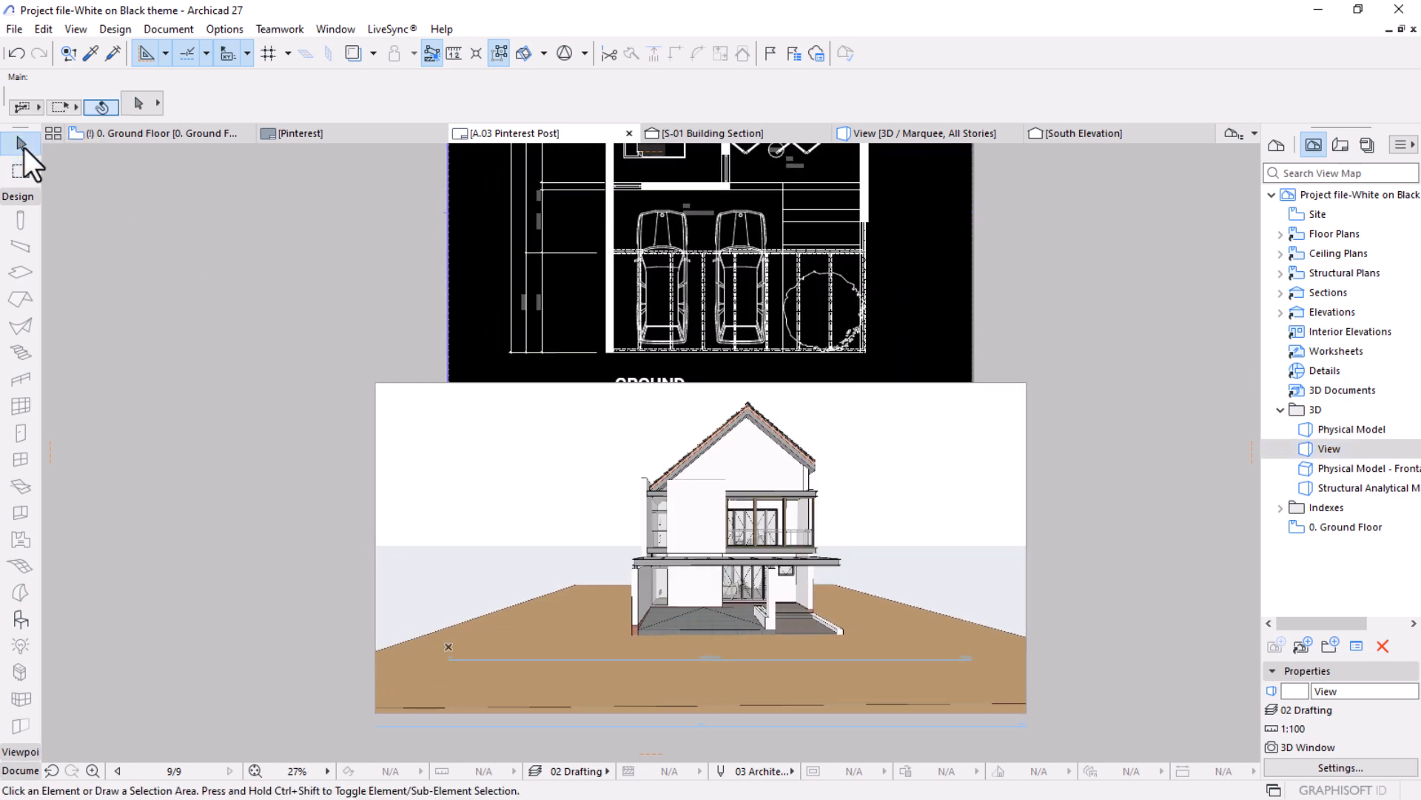
pyautogui.click(518, 552)
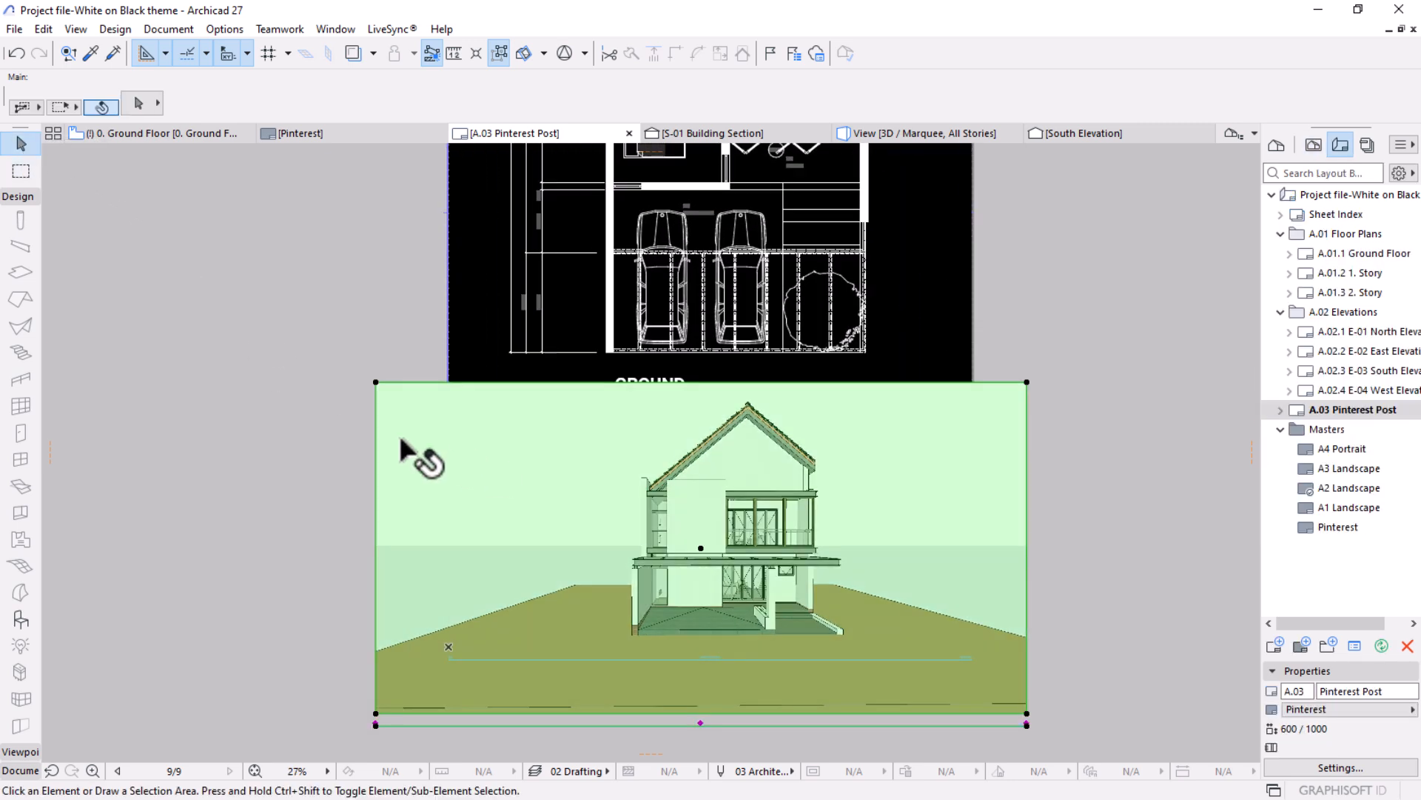
pyautogui.click(375, 406)
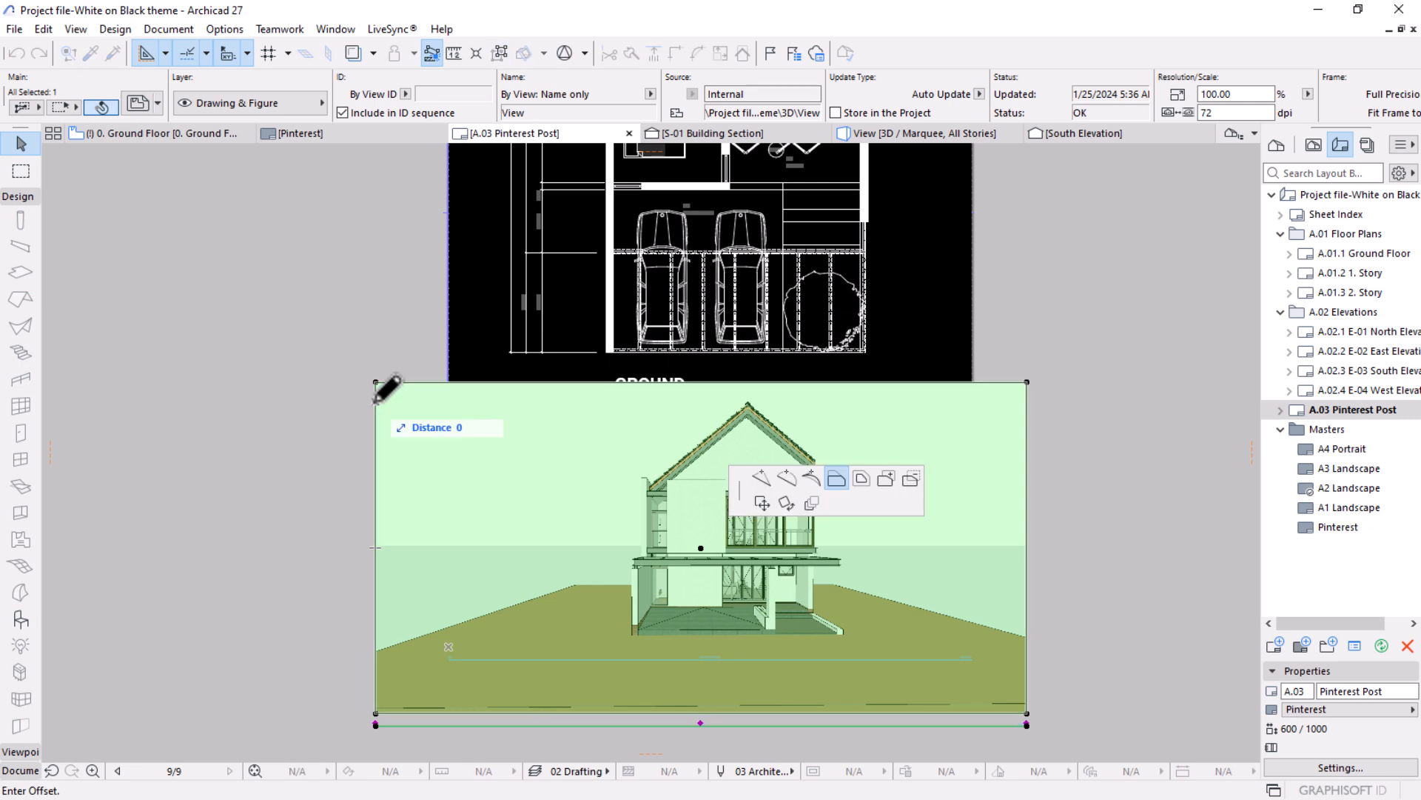
pyautogui.click(450, 381)
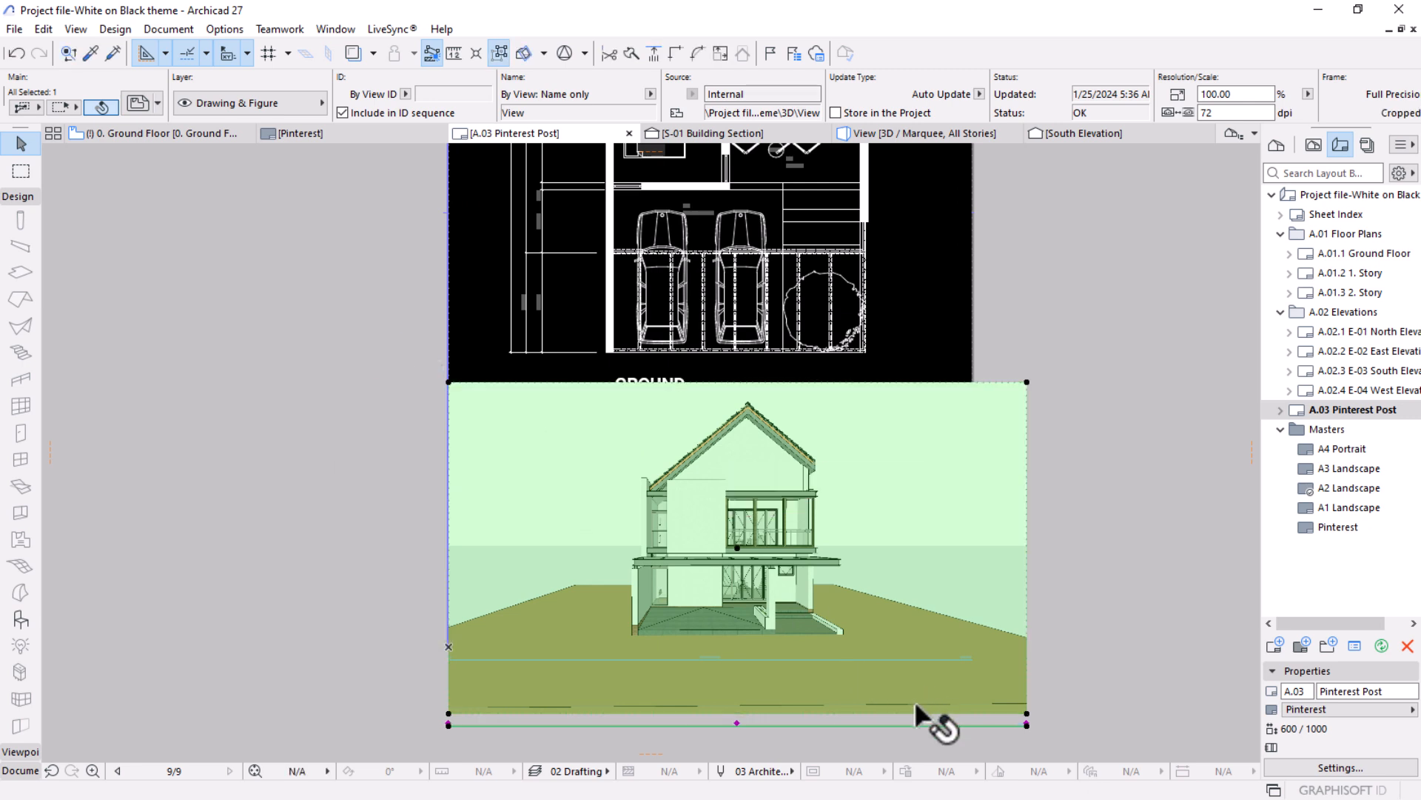
pyautogui.click(875, 712)
pyautogui.click(849, 647)
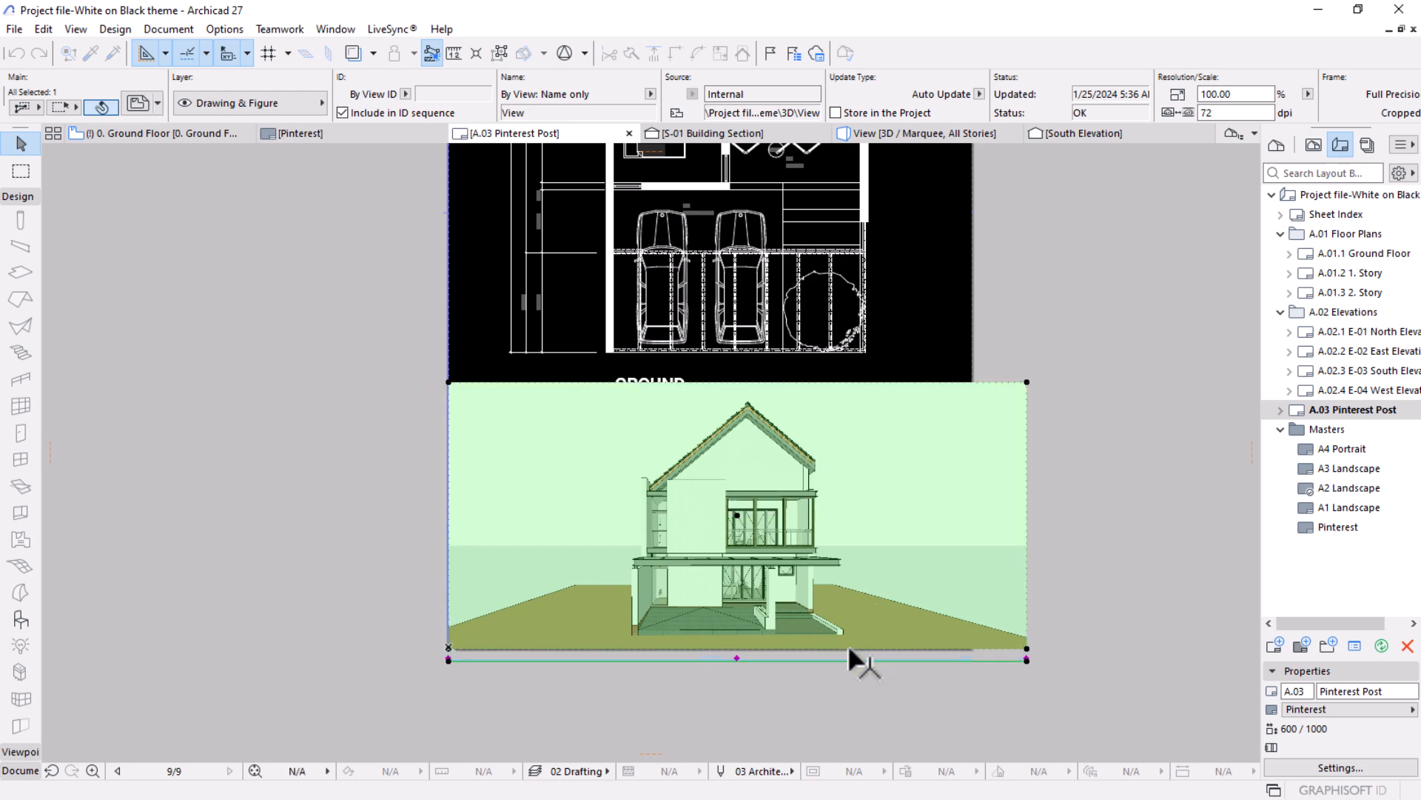
pyautogui.click(1027, 450)
pyautogui.click(974, 377)
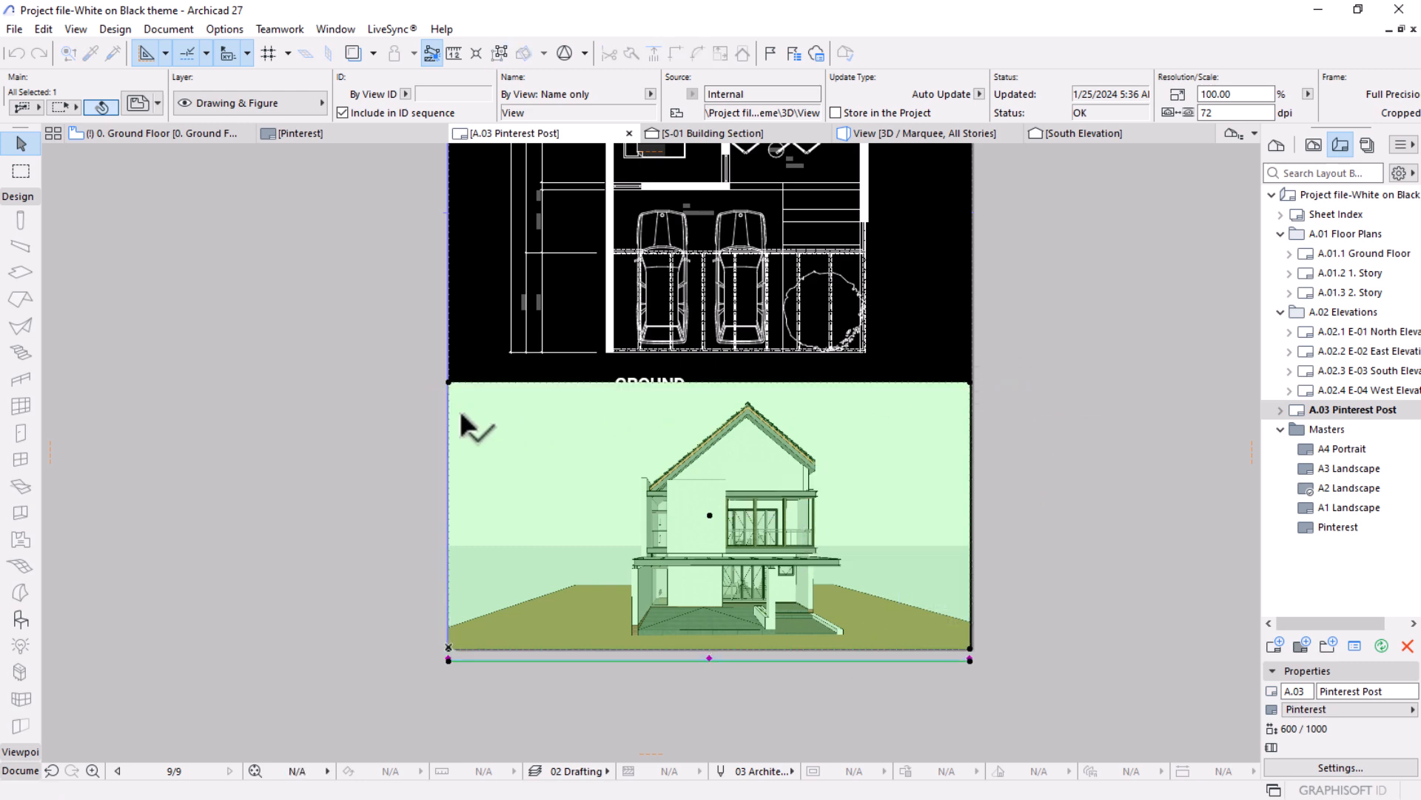
pyautogui.click(996, 527)
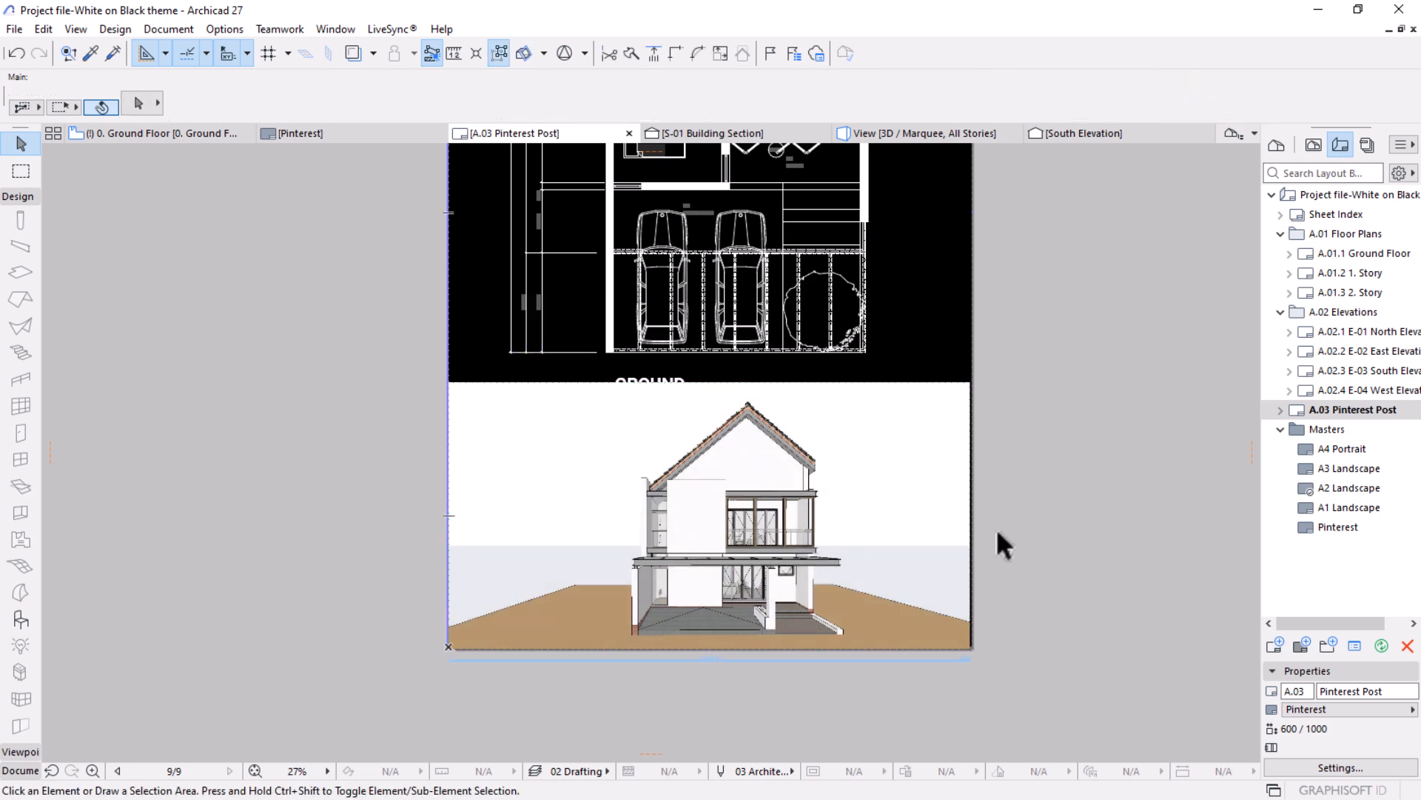
# Draw dashed vertical lines down from both lower corners of the ground floor plan, the left one about 213 mm long.
pyautogui.scroll(3, 844, 577)
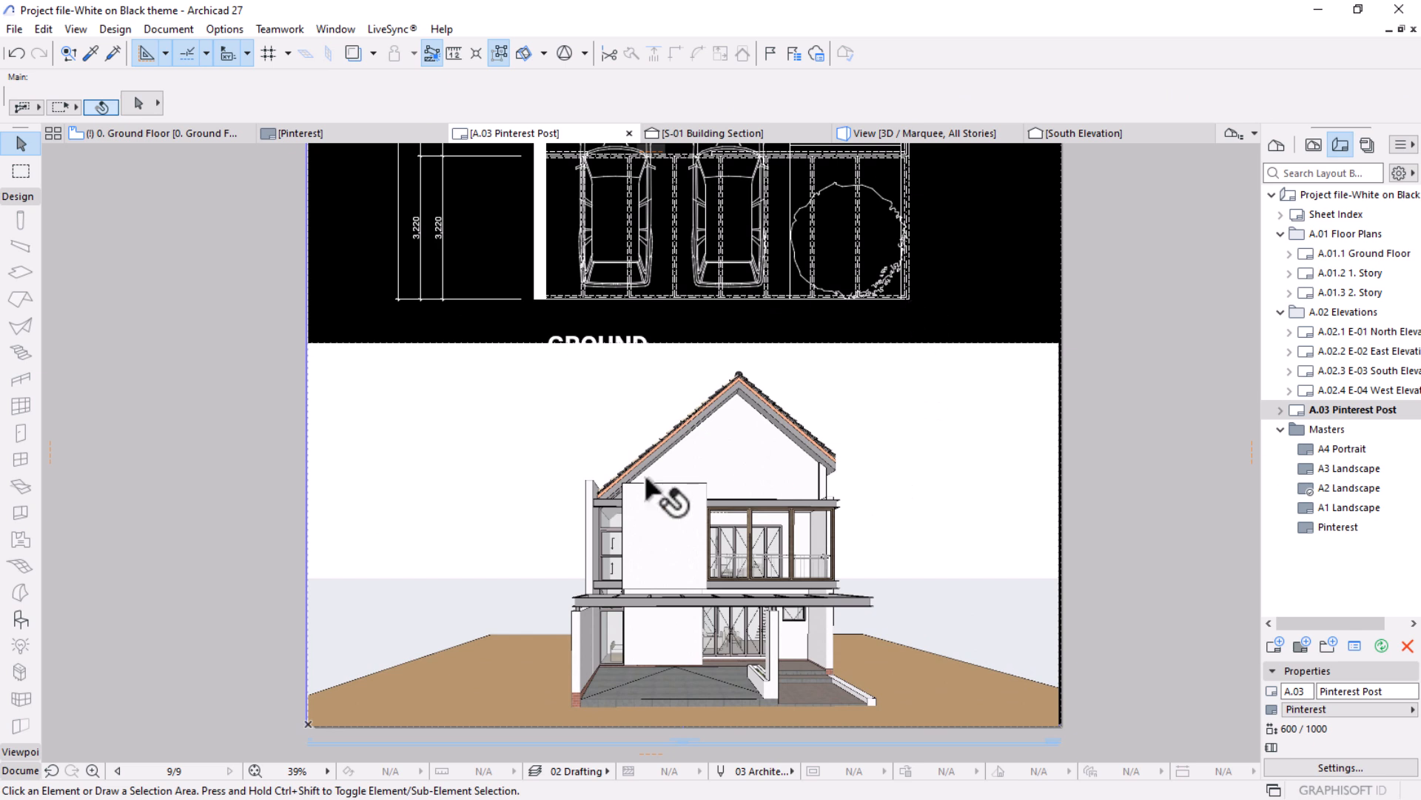
pyautogui.click(9, 771)
pyautogui.click(21, 497)
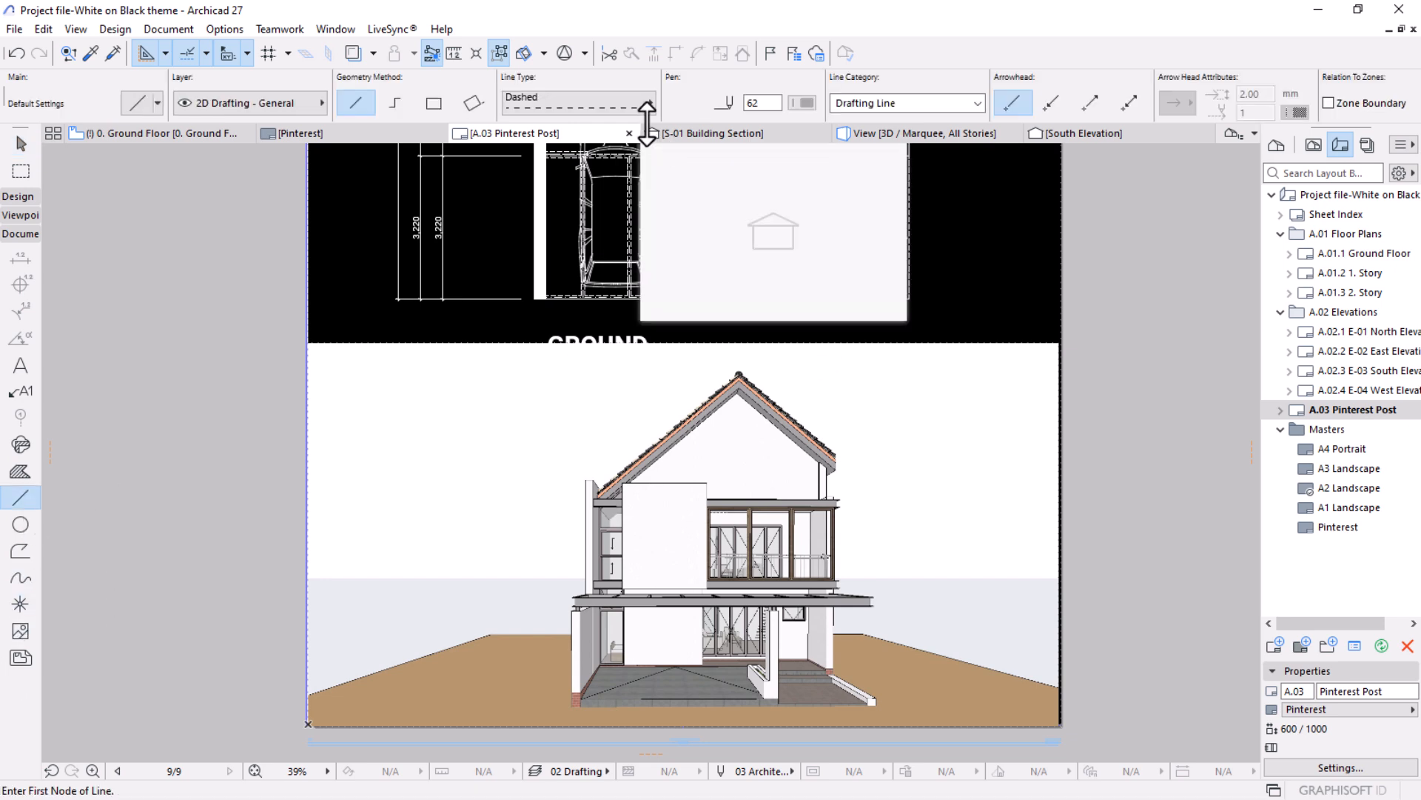
pyautogui.click(910, 297)
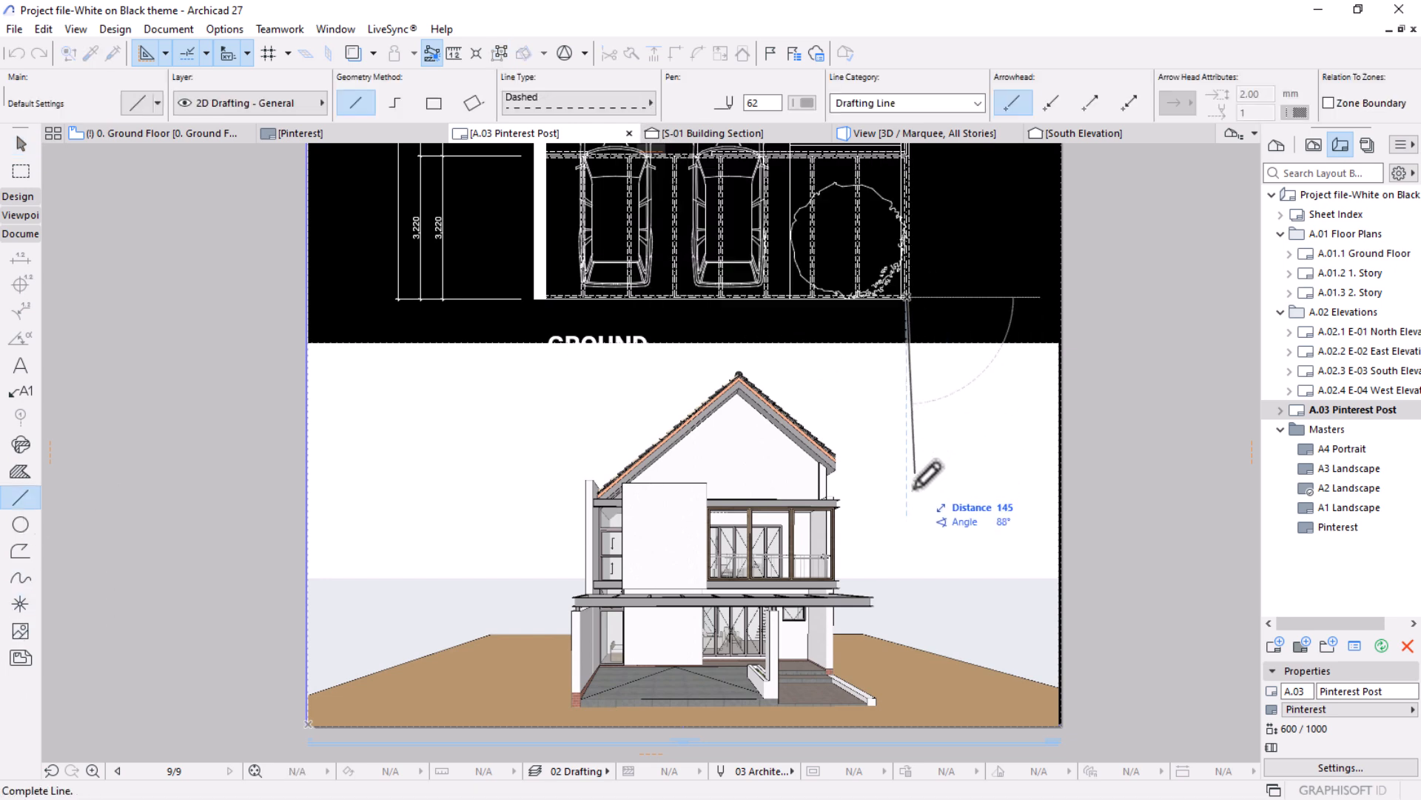
pyautogui.scroll(-2, 939, 345)
pyautogui.click(918, 661)
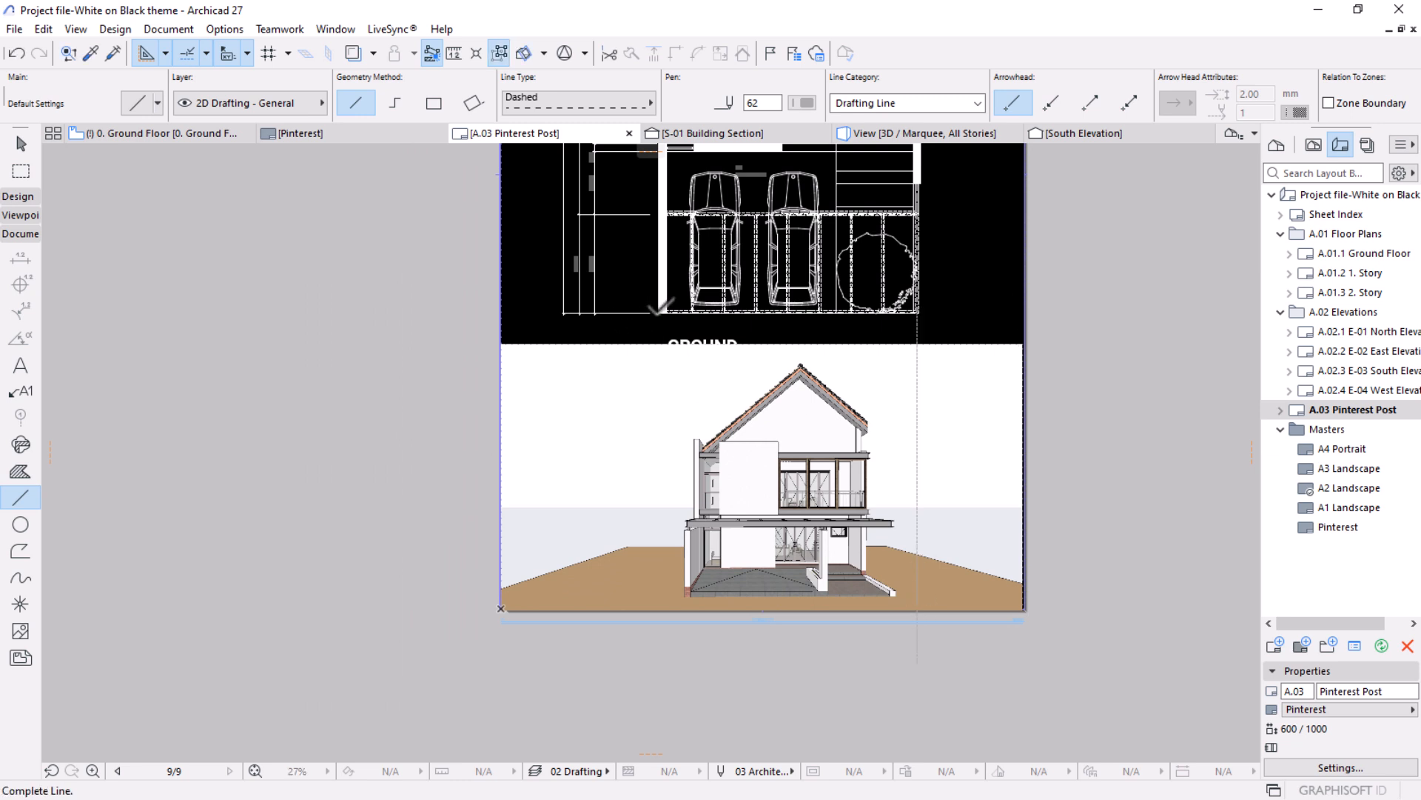
pyautogui.click(660, 311)
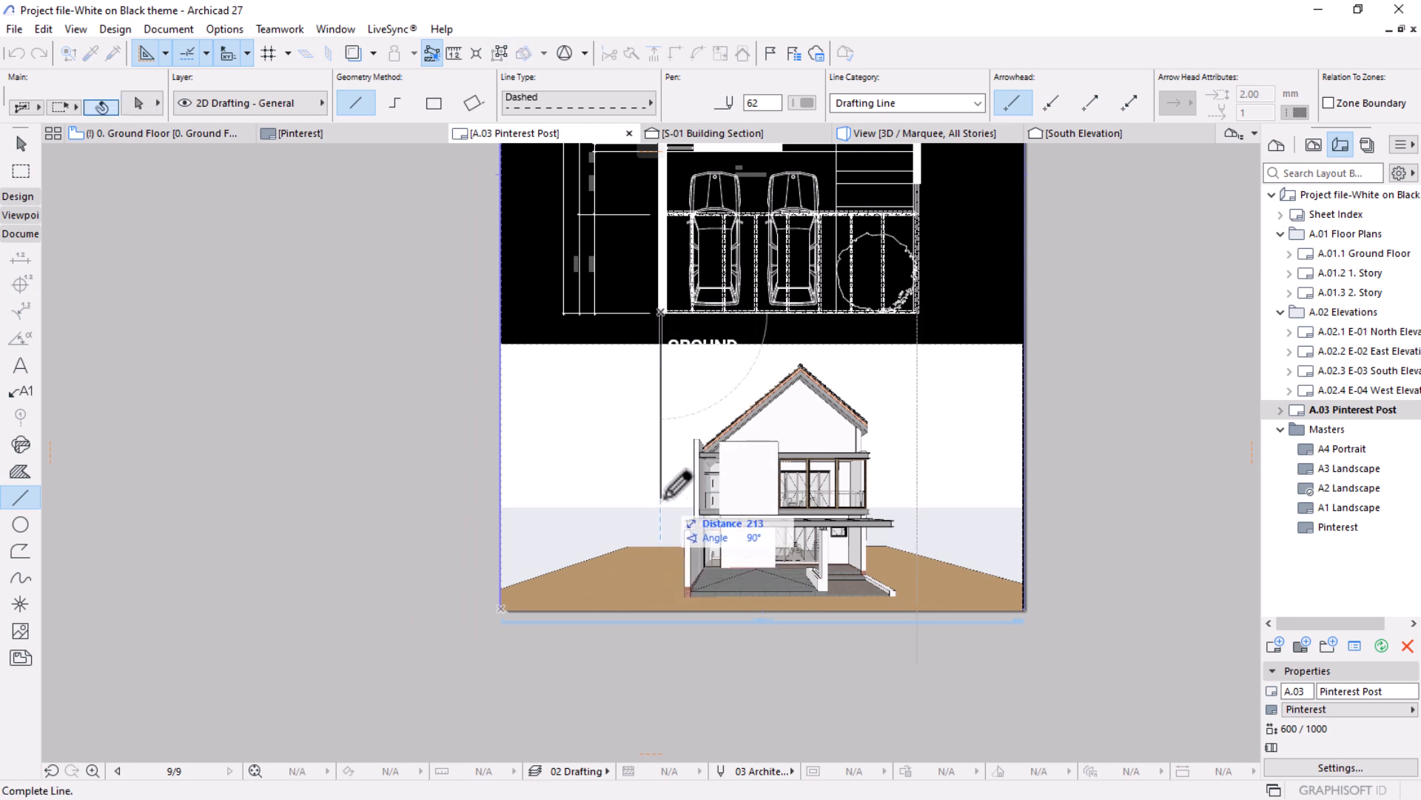
pyautogui.click(660, 496)
pyautogui.press('Escape')
# Shorten the right dashed vertical line so its lower end is level with the end of the left one.
pyautogui.click(917, 359)
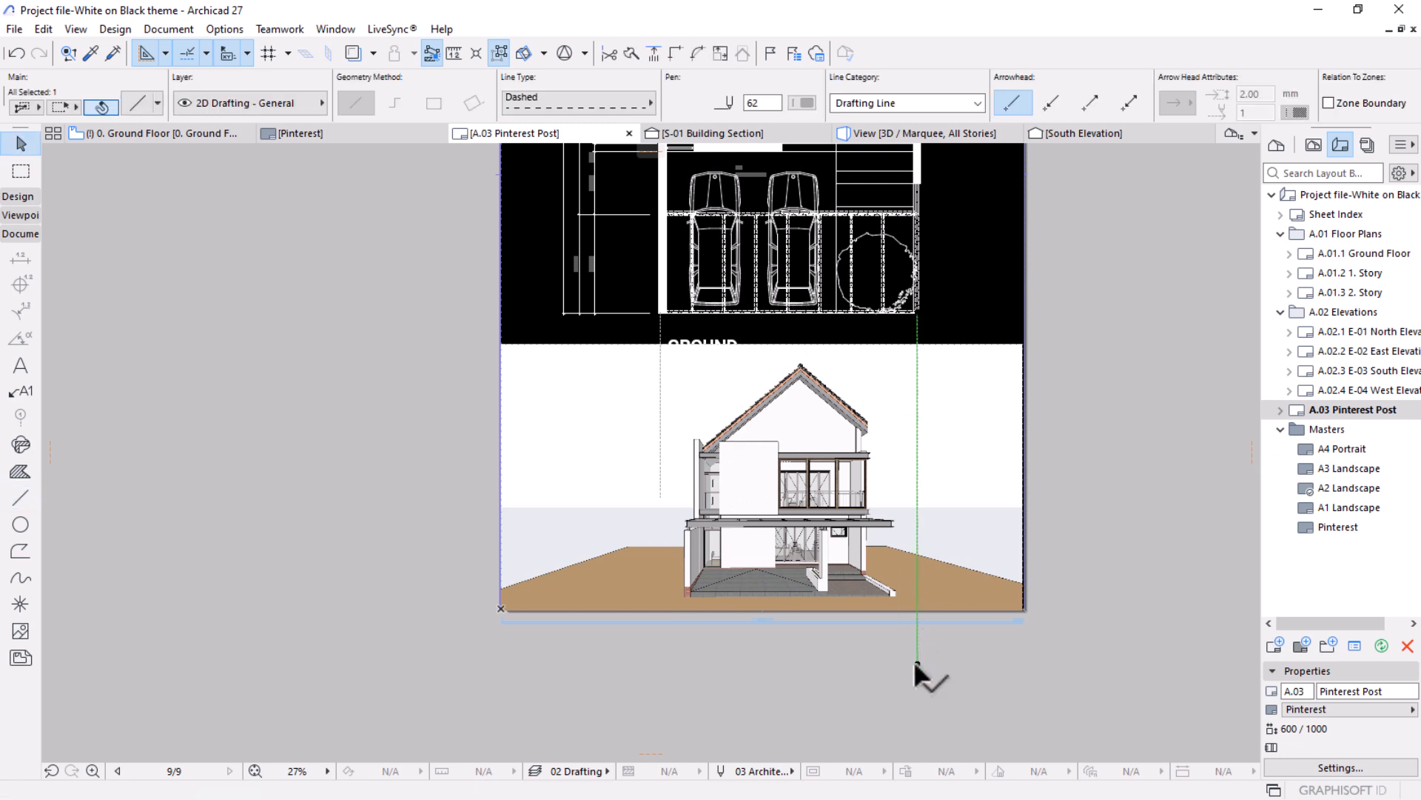
pyautogui.click(917, 663)
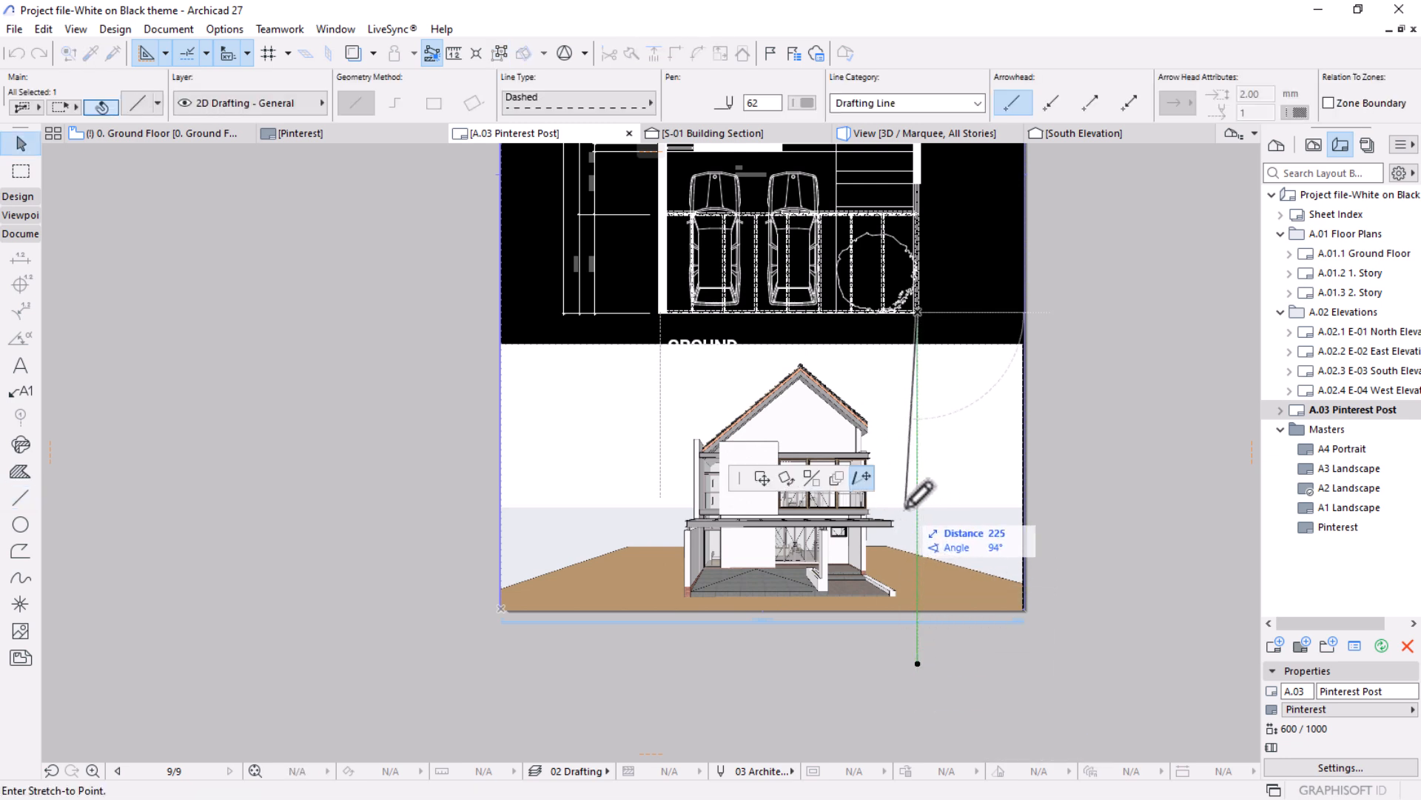
pyautogui.click(661, 496)
# Move the perspective drawing about 37 mm horizontally to the left so the house's left wall edge meets the left dashed line.
pyautogui.click(711, 598)
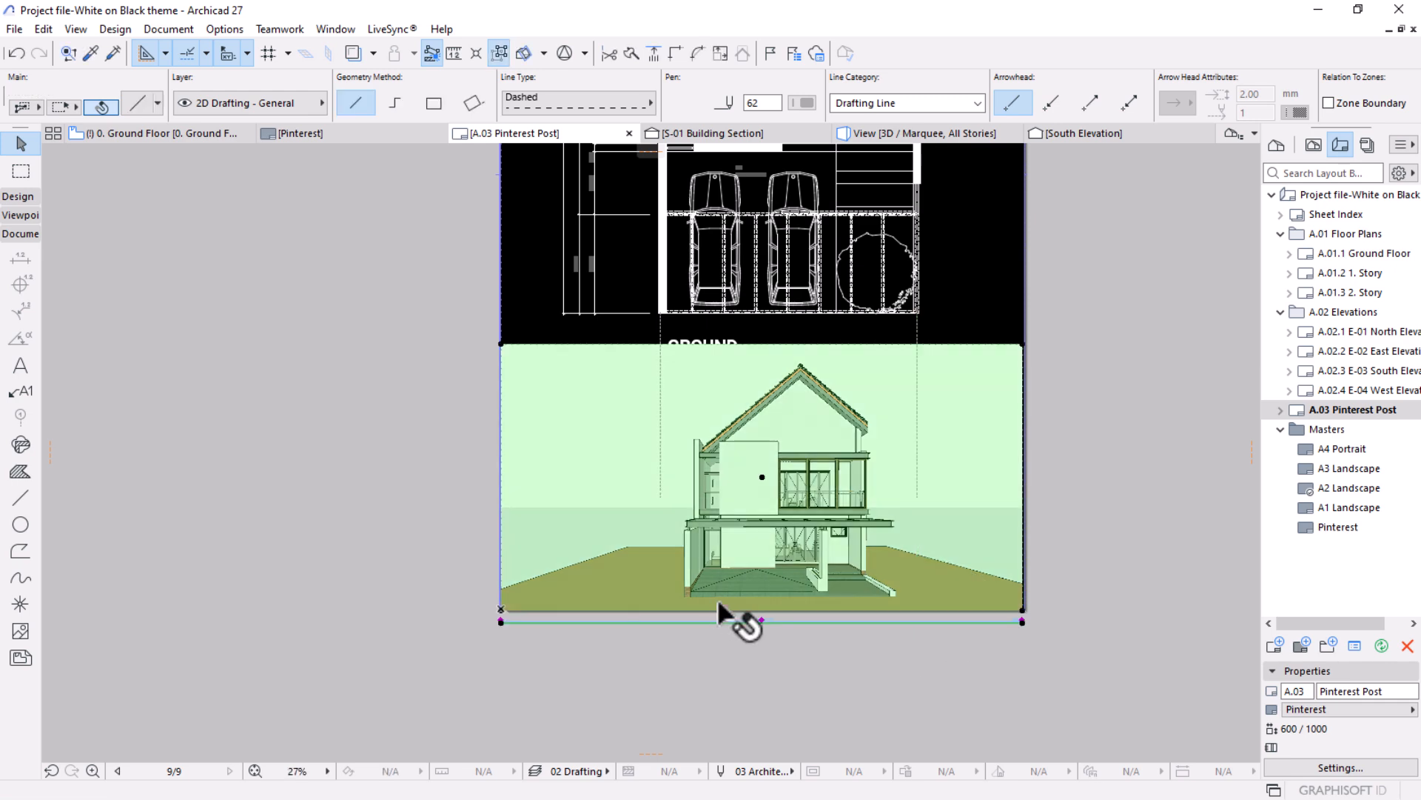
pyautogui.scroll(1, 894, 426)
pyautogui.scroll(1, 894, 428)
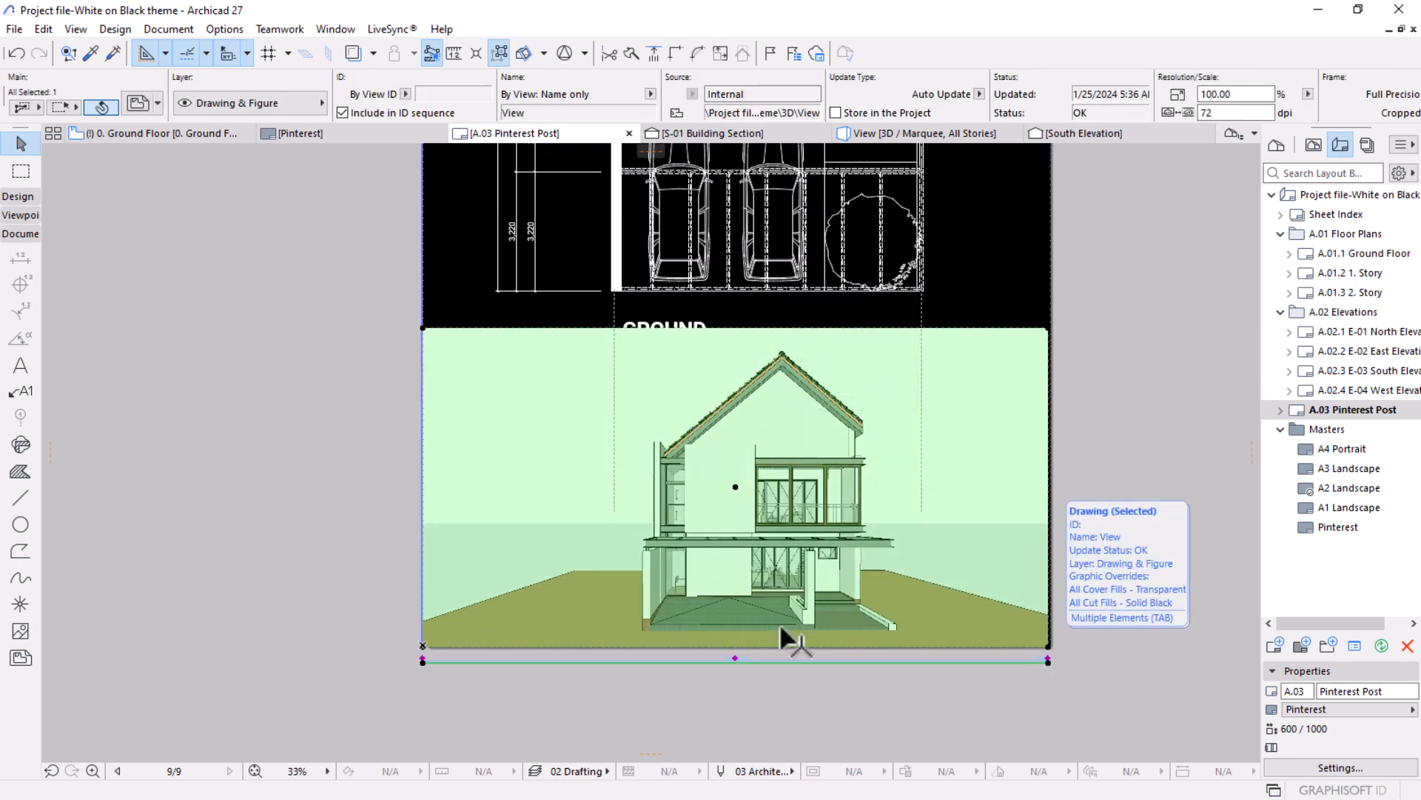
pyautogui.scroll(3, 670, 495)
pyautogui.scroll(1, 669, 493)
pyautogui.hotkey('ctrl', 'd')
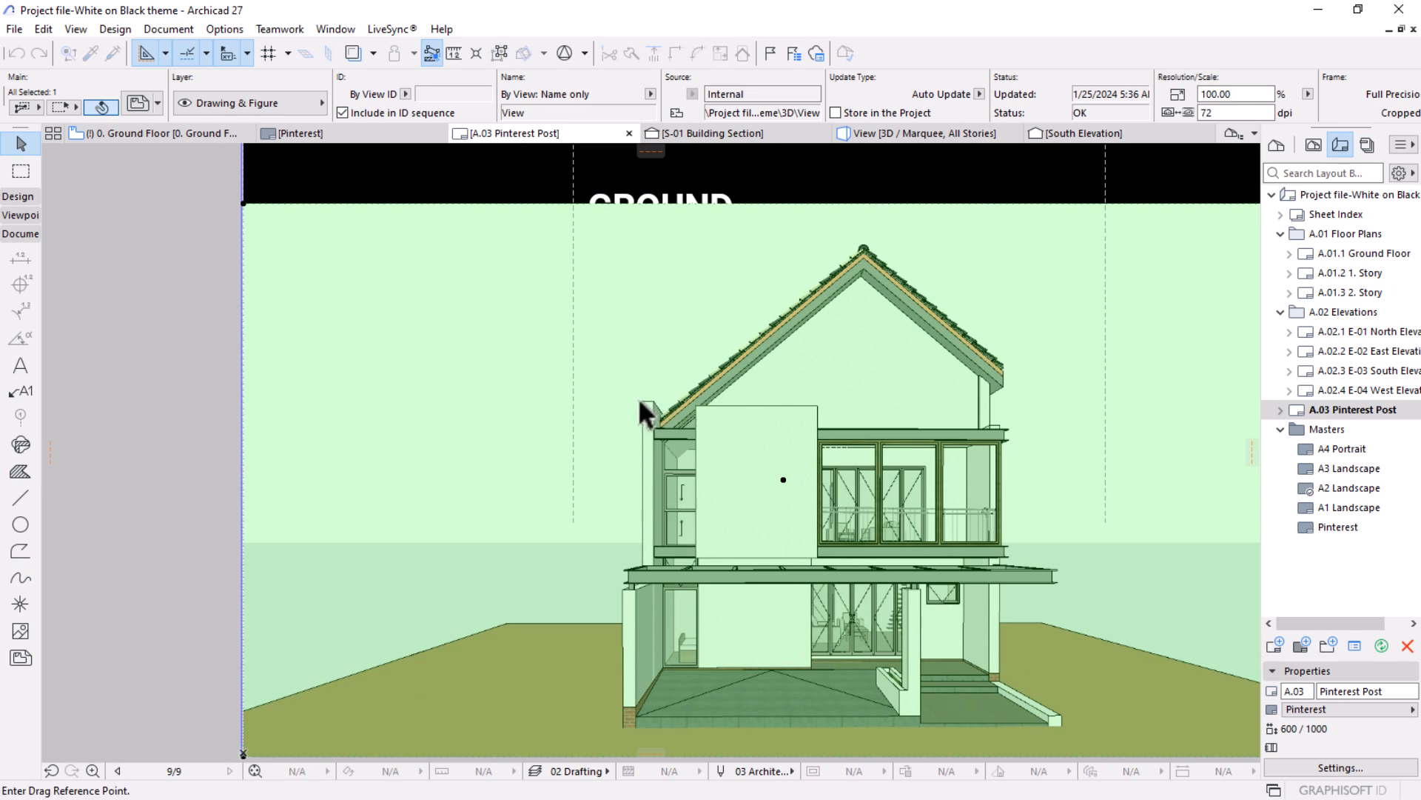
pyautogui.click(640, 401)
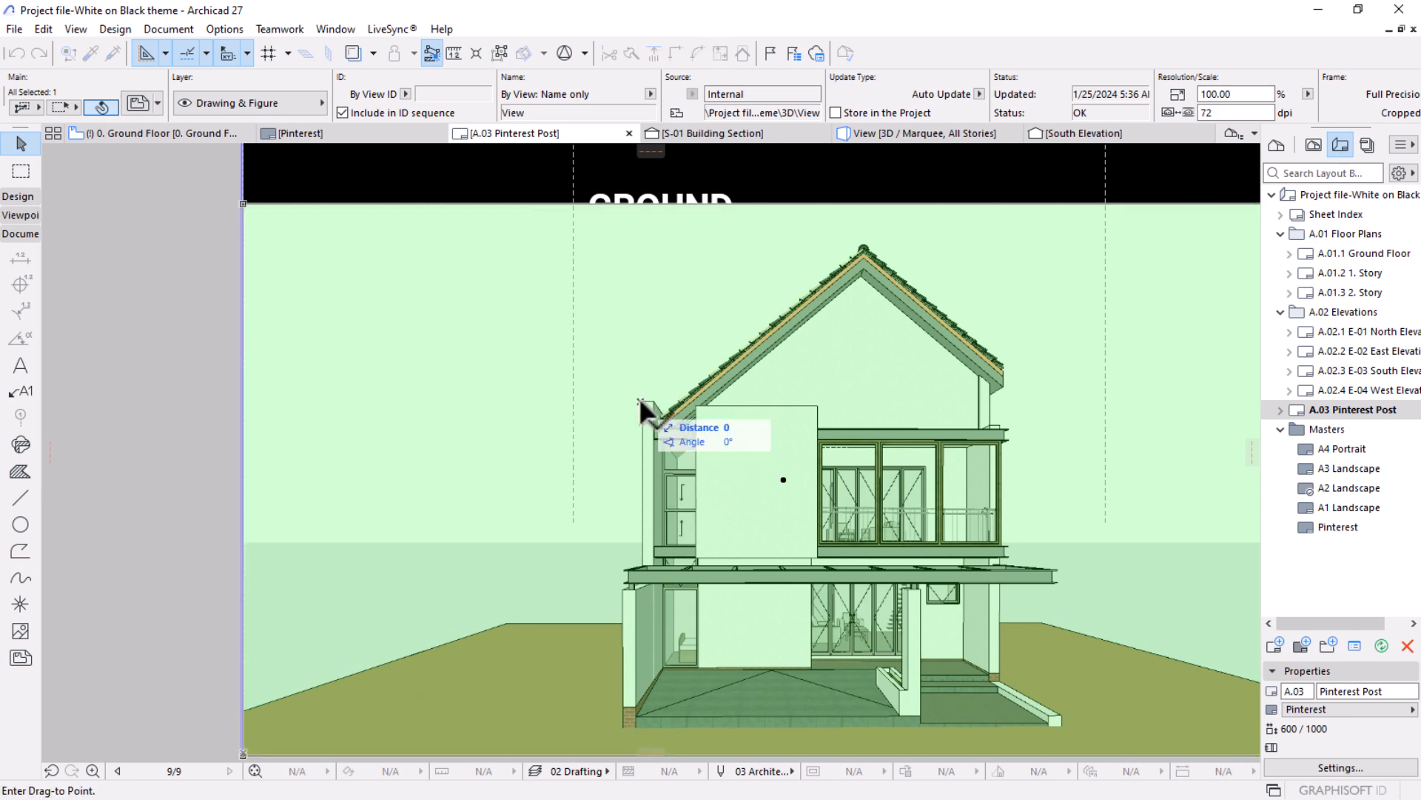
pyautogui.click(576, 402)
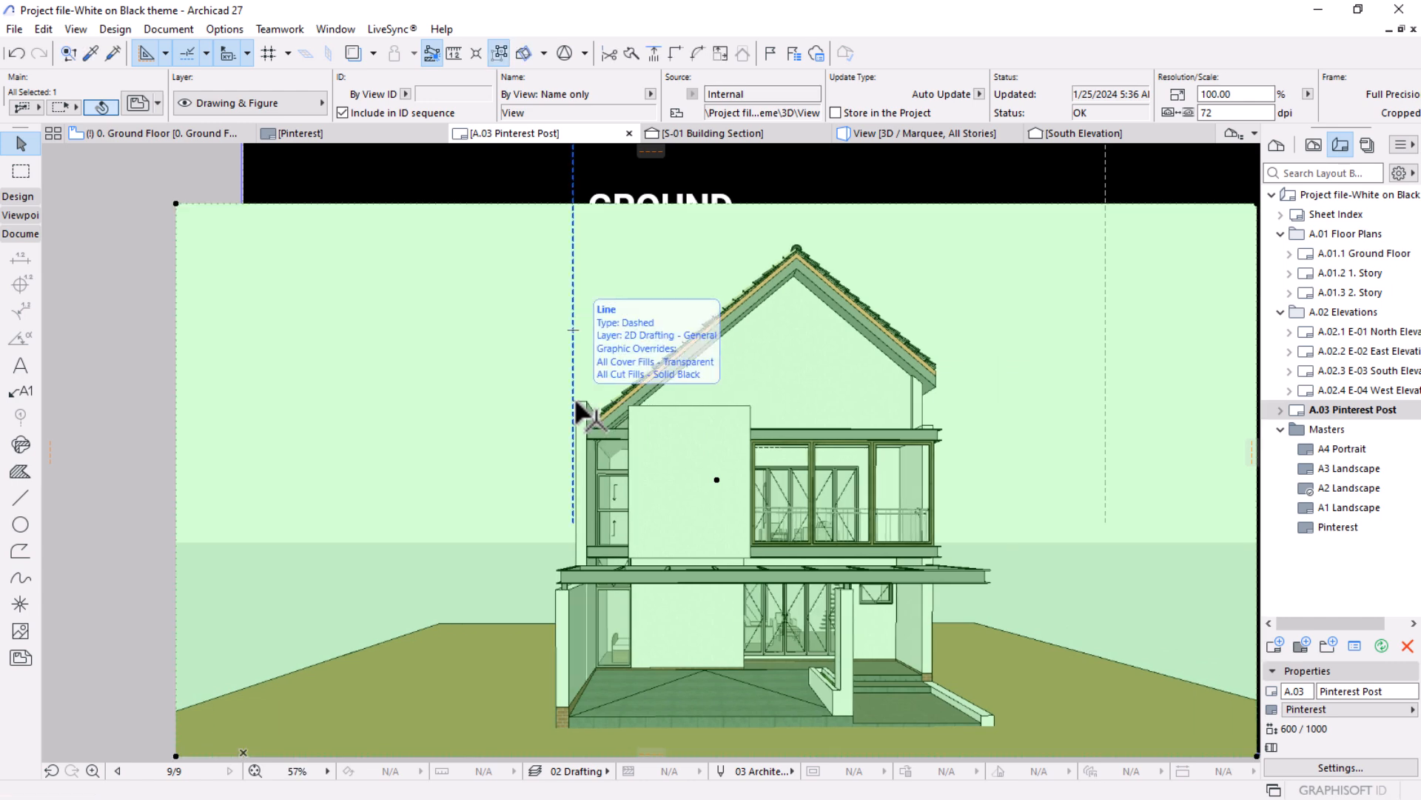
# Resize the perspective drawing graphically from the left dashed line to about 144%, stretching the house's right edge to the right dashed line.
pyautogui.hotkey('ctrl', 'k')
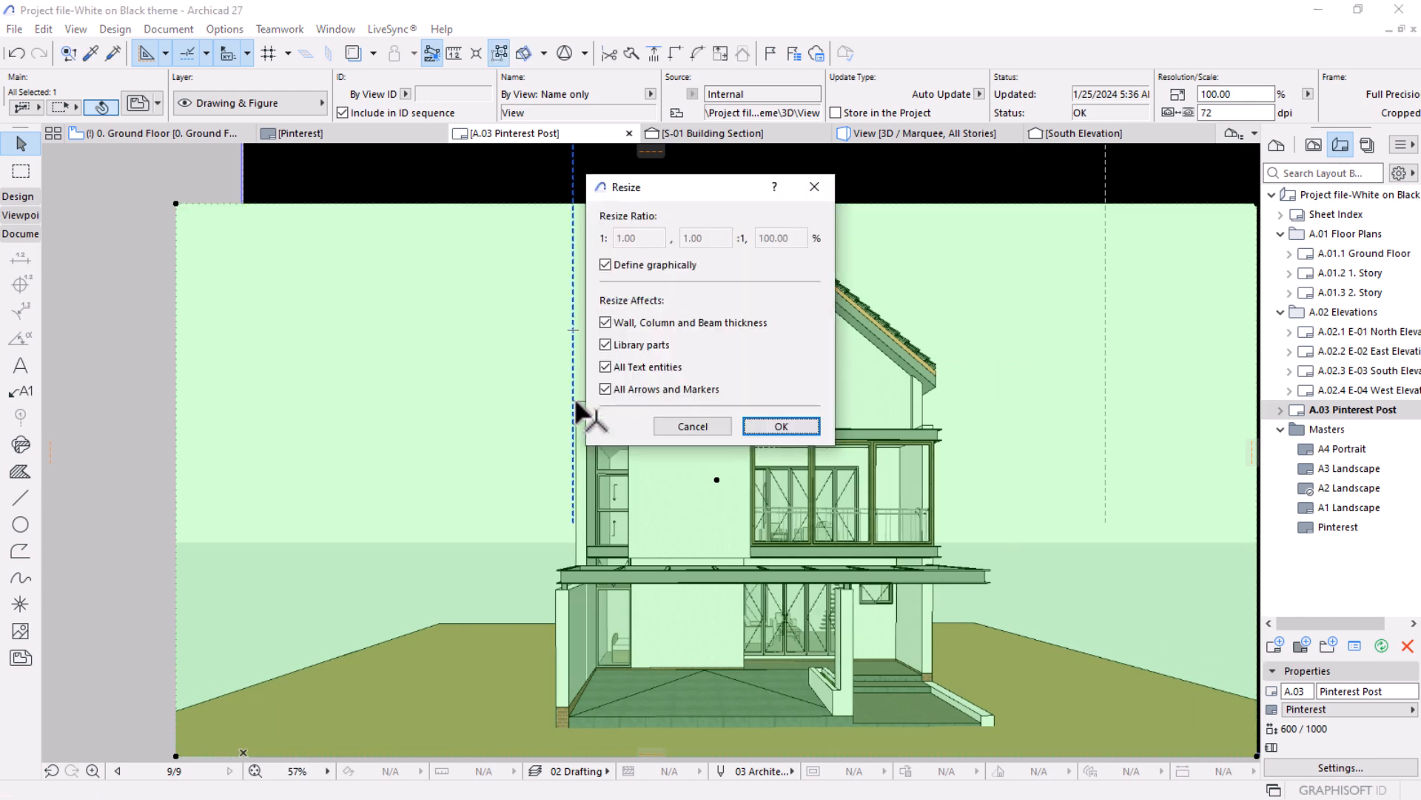
pyautogui.click(771, 425)
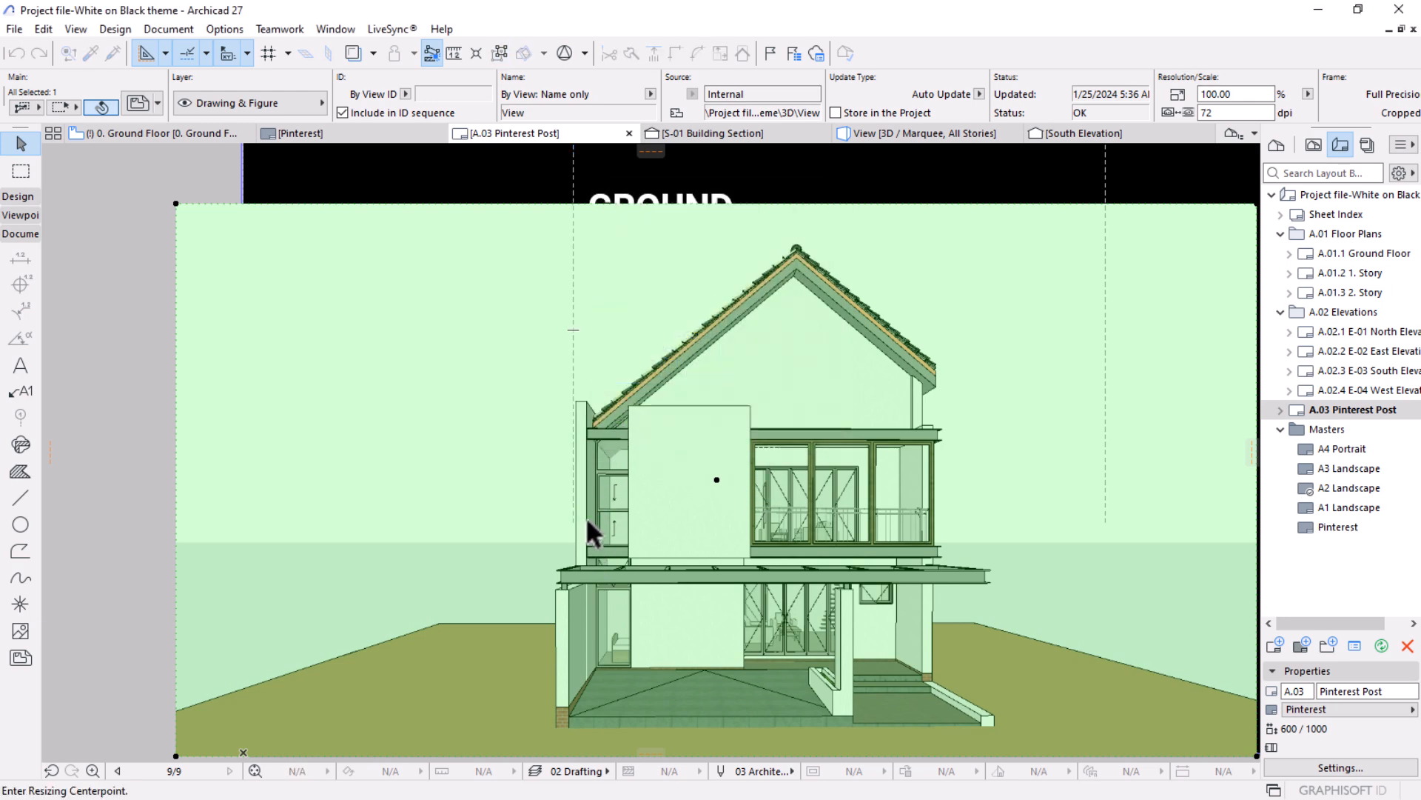
pyautogui.click(574, 402)
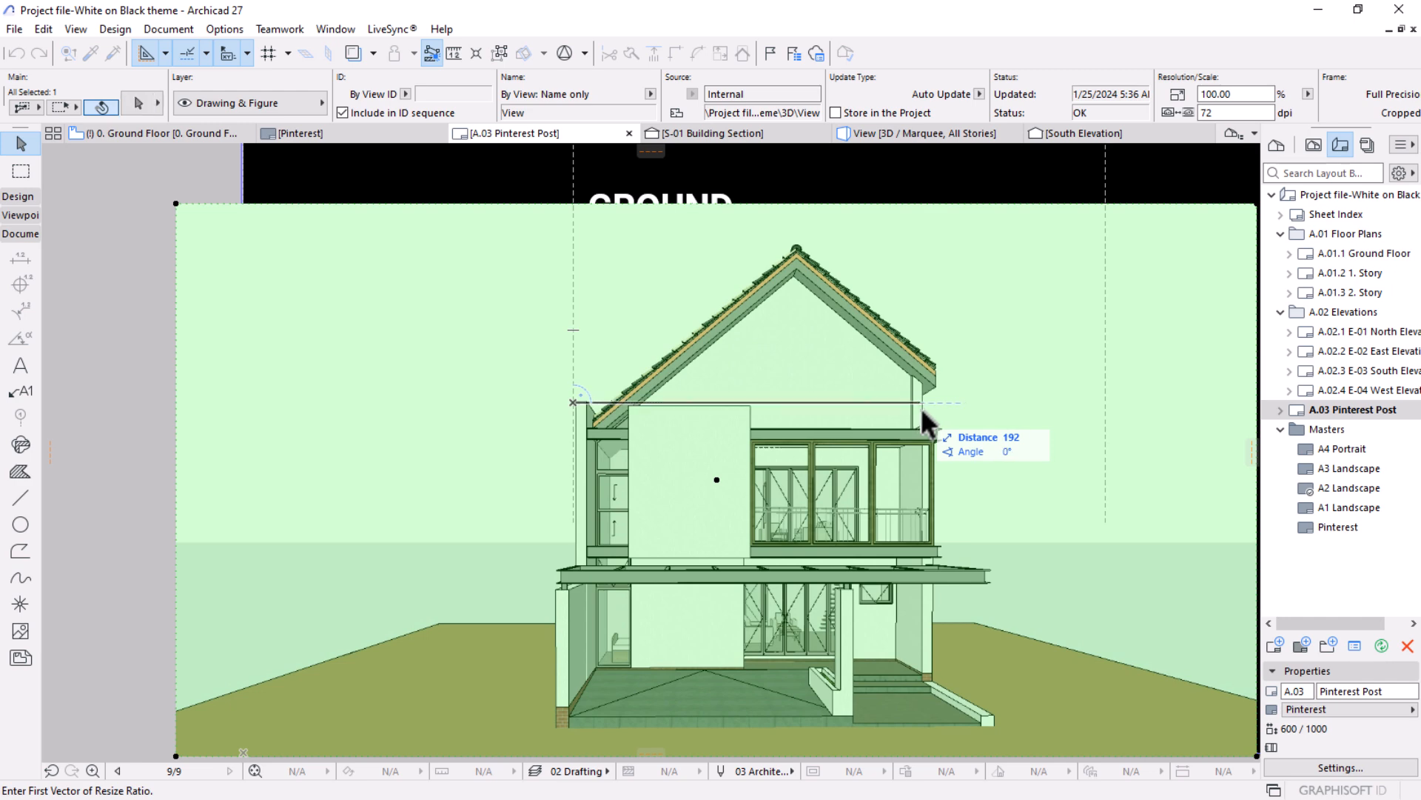
pyautogui.click(944, 402)
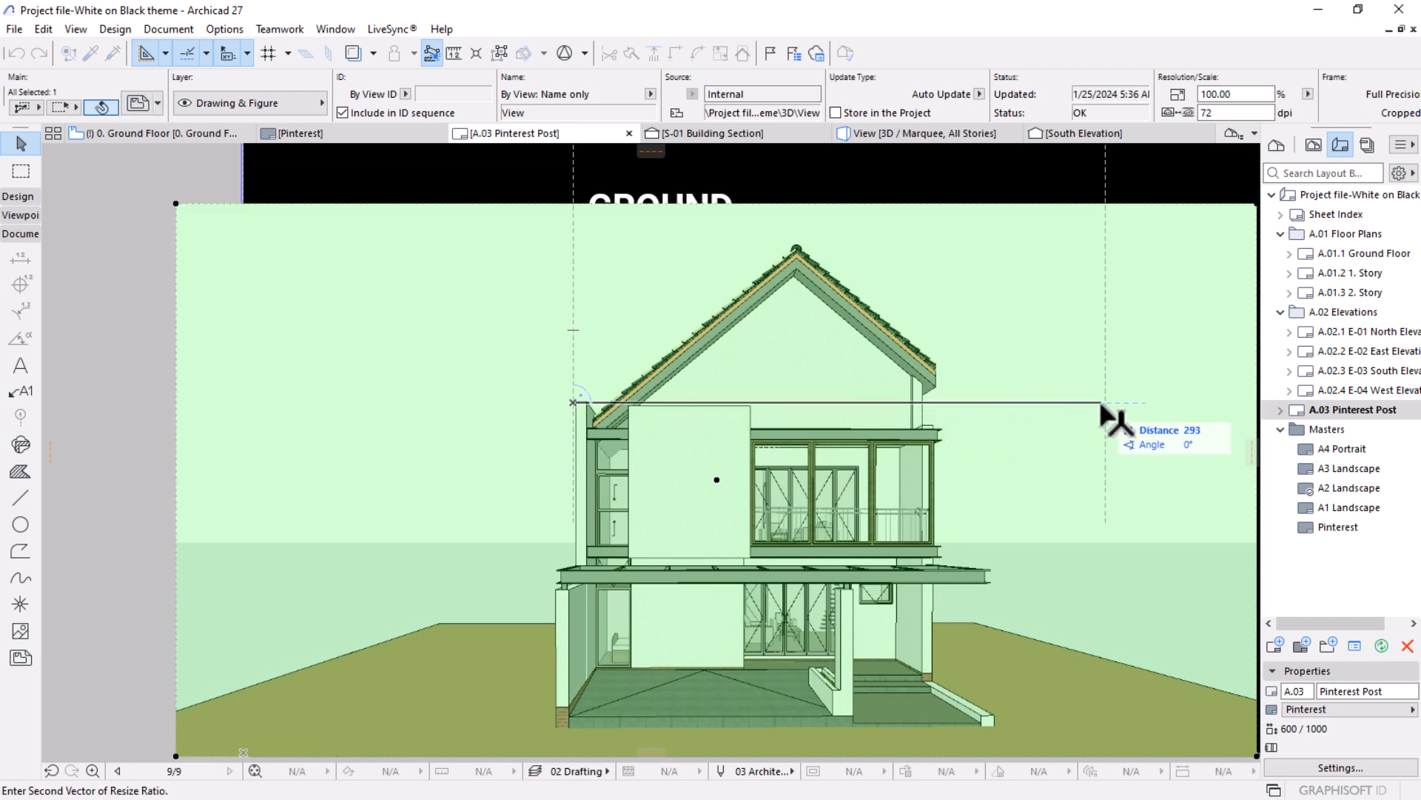
pyautogui.click(1103, 404)
# Crop the right and left edges of the enlarged perspective drawing back to the side borders of the Pinterest layout.
pyautogui.scroll(-3, 814, 431)
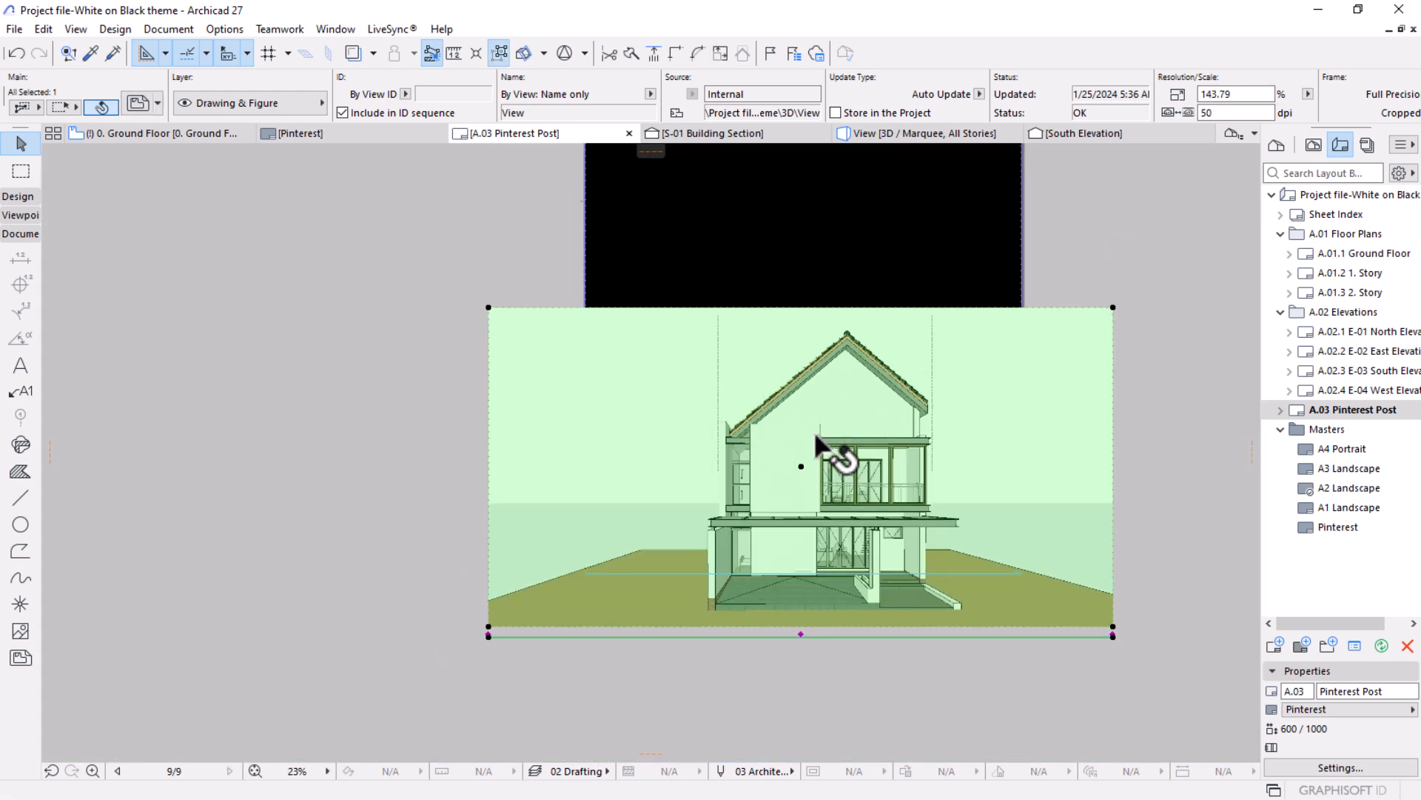
pyautogui.scroll(-3, 829, 444)
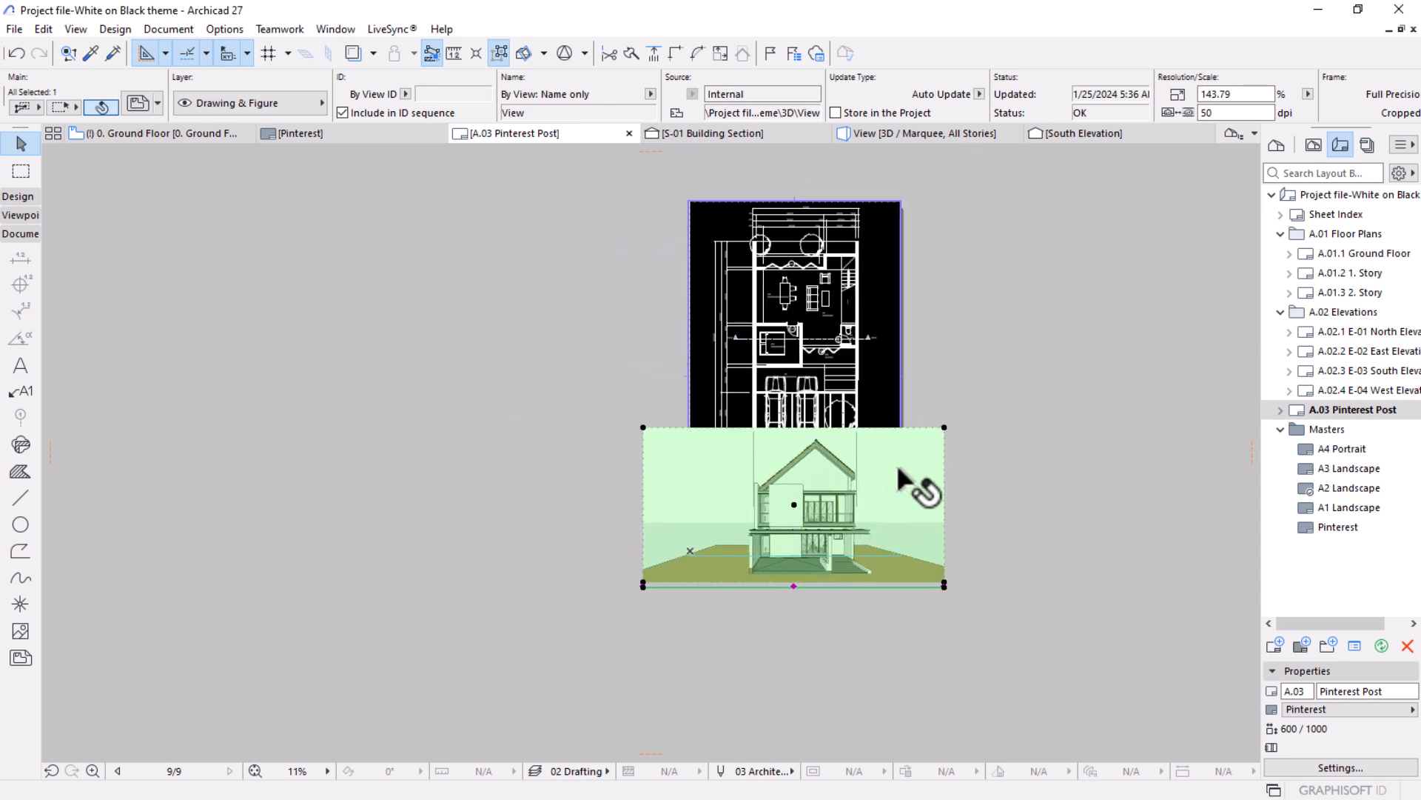
pyautogui.click(998, 401)
pyautogui.click(915, 474)
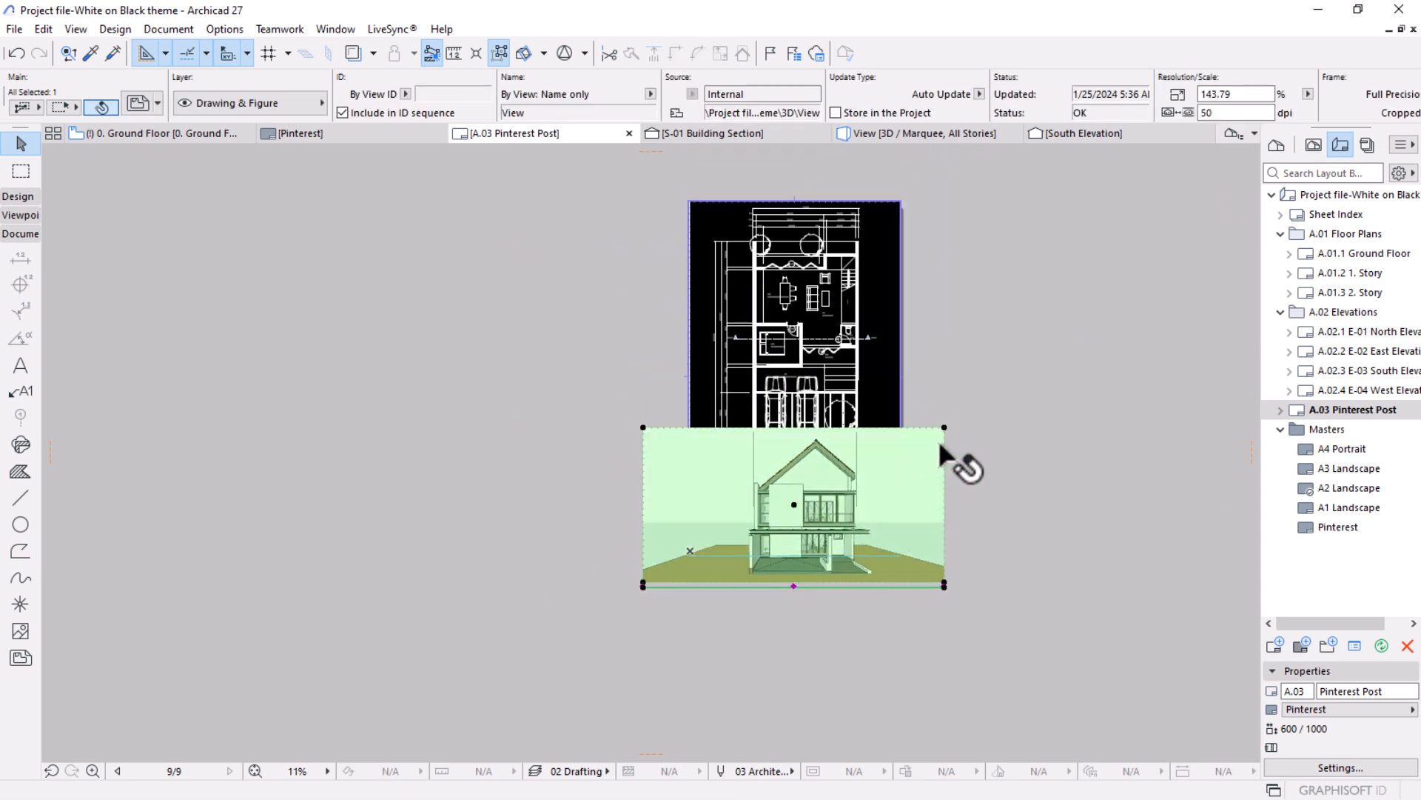
pyautogui.click(940, 445)
pyautogui.click(900, 414)
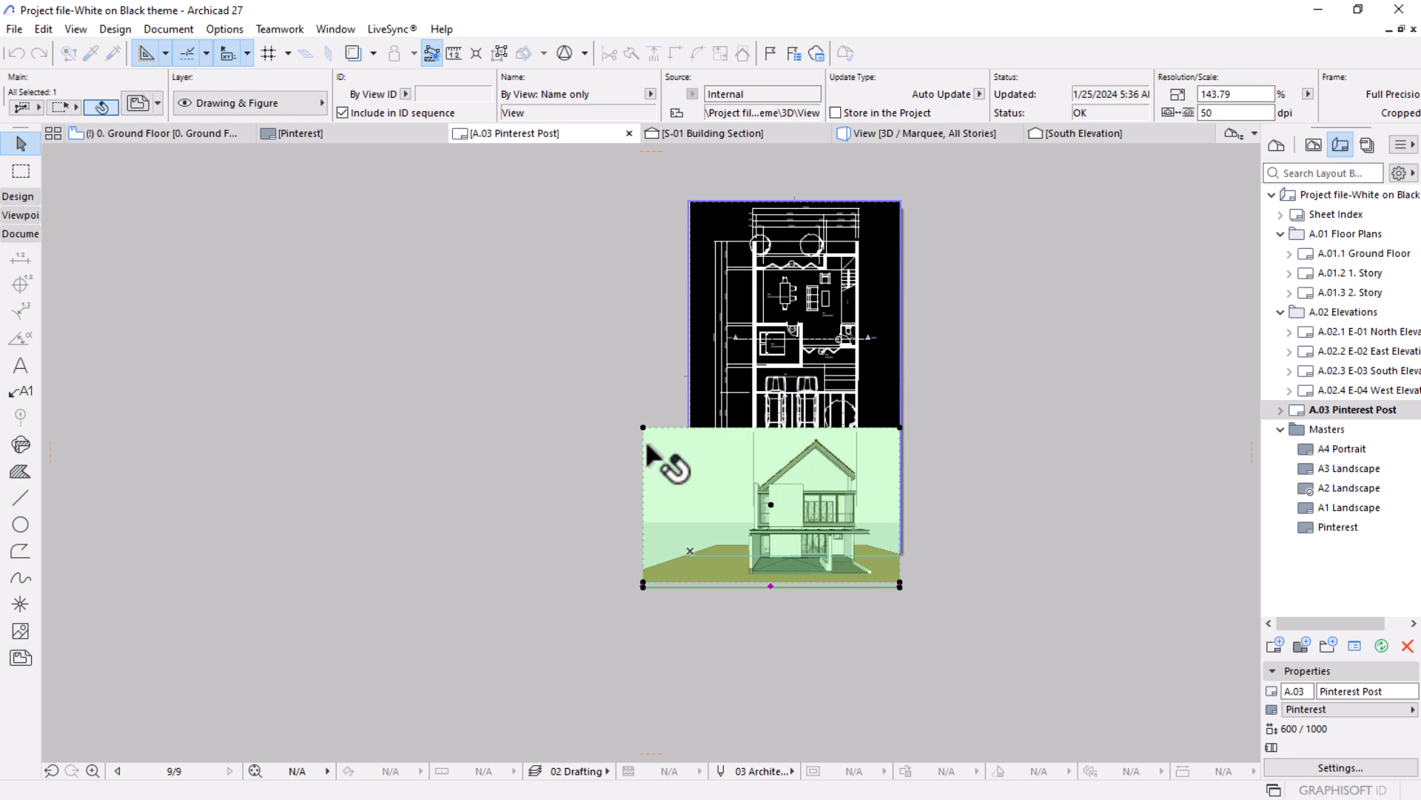
pyautogui.click(646, 448)
pyautogui.click(713, 471)
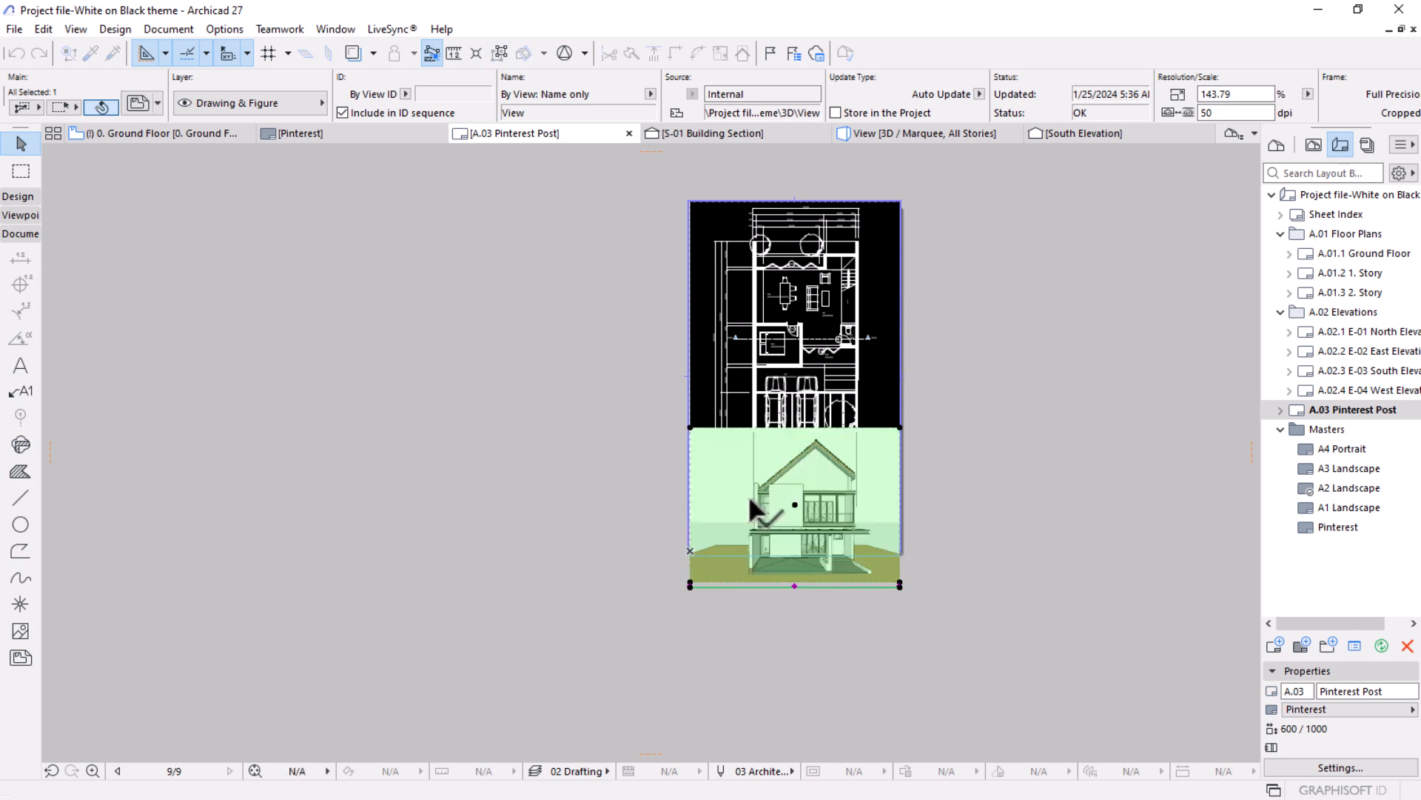
pyautogui.scroll(3, 749, 494)
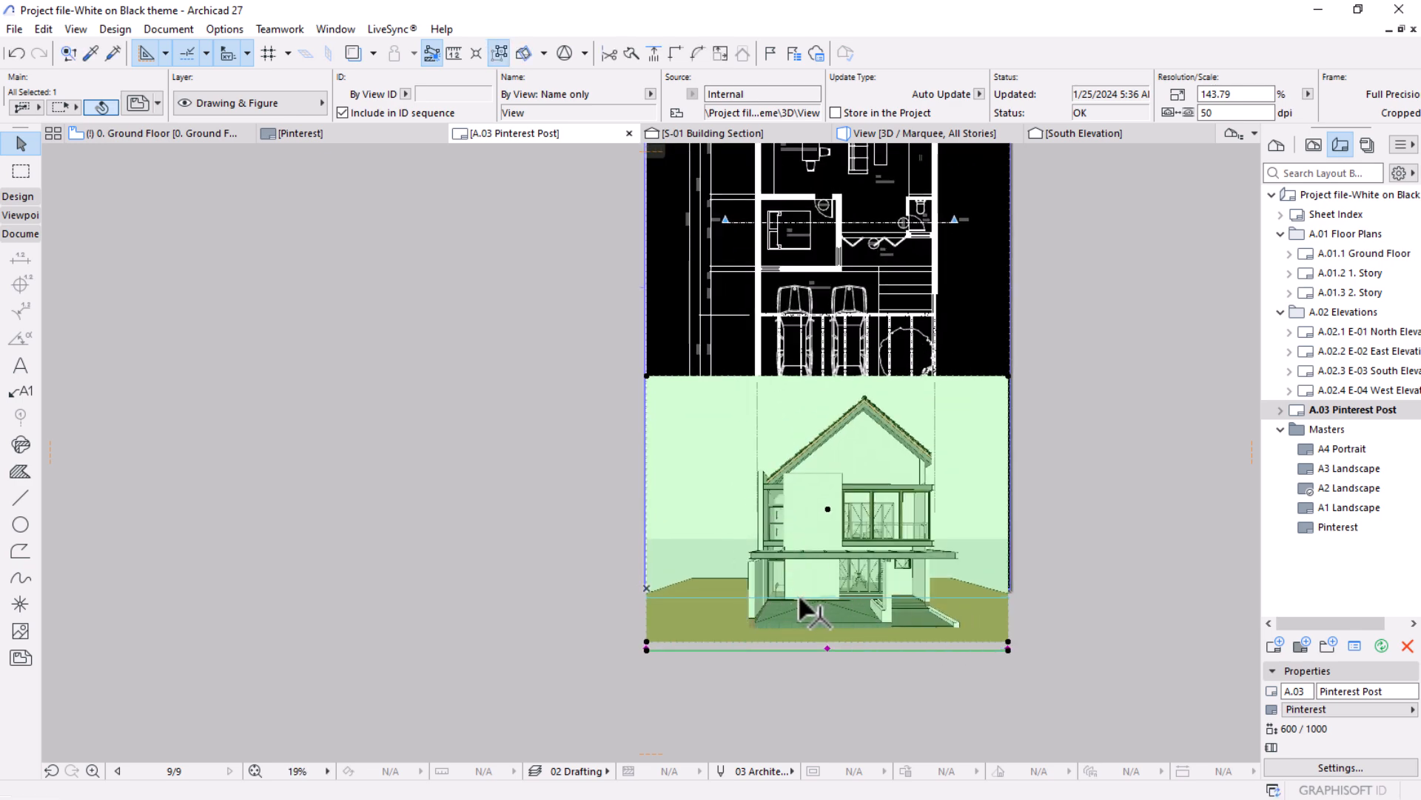
pyautogui.scroll(-2, 880, 593)
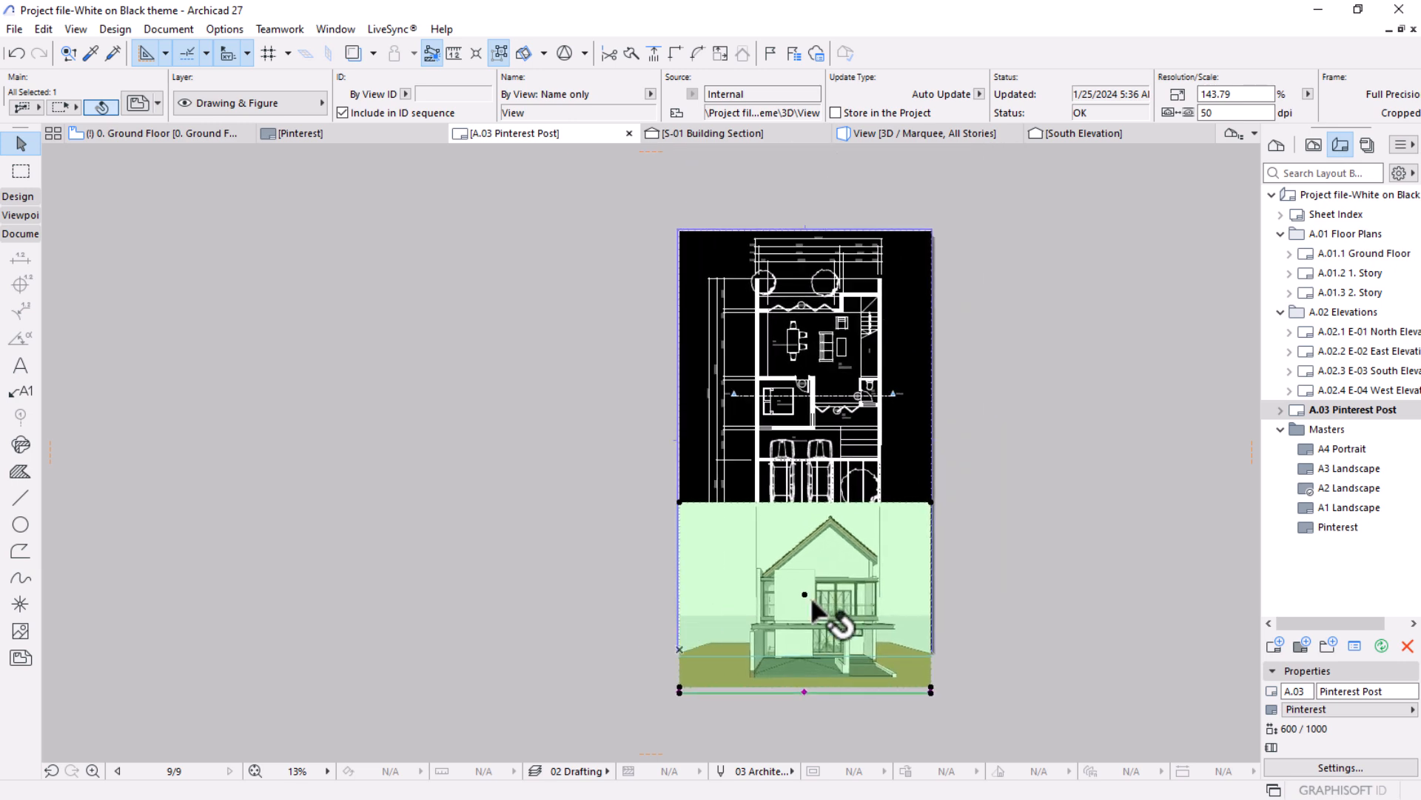
pyautogui.press('Escape')
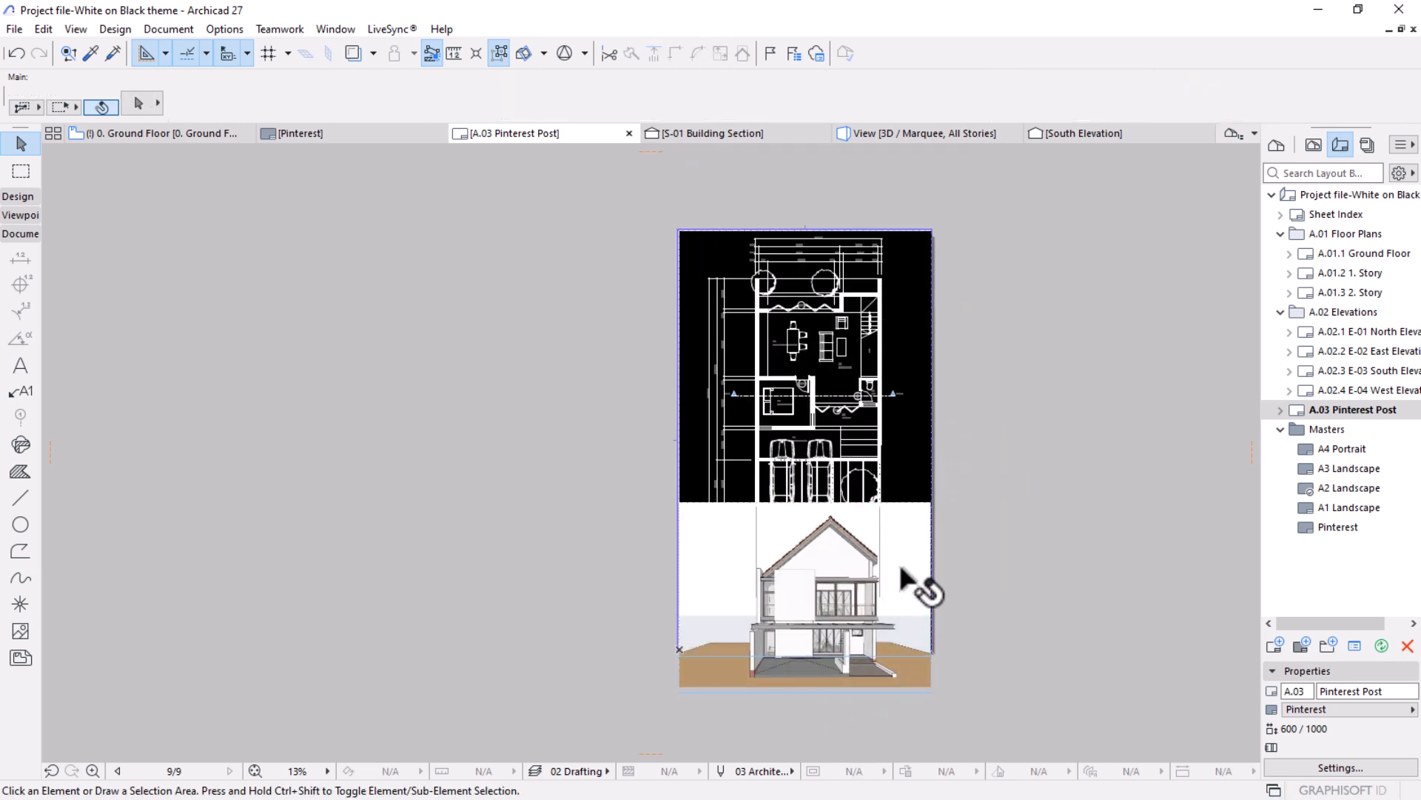
# Shrink both drawings and the dashed lines together graphically from the floor plan drawing's centre, bringing the plan to about 159%.
pyautogui.scroll(4, 824, 690)
pyautogui.scroll(-3, 809, 613)
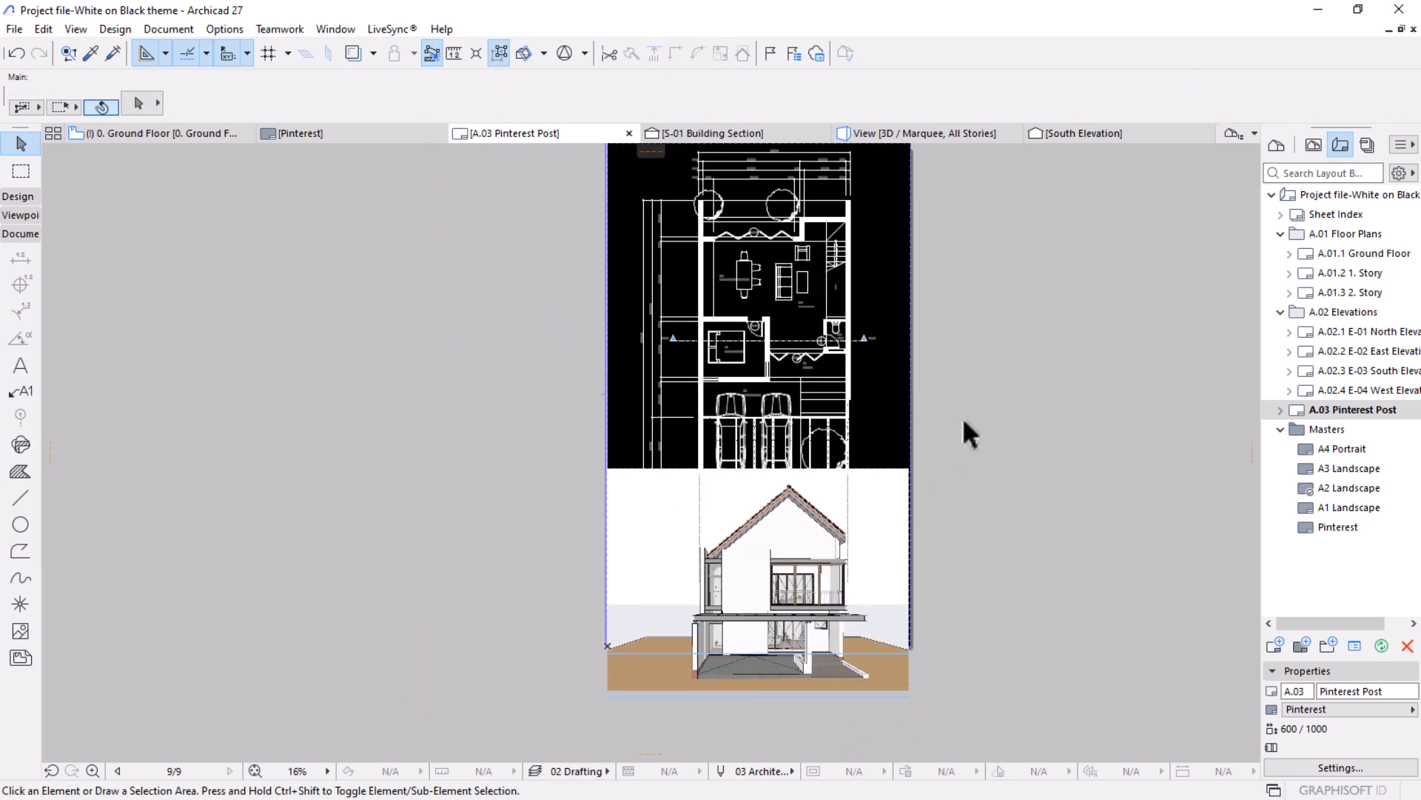
pyautogui.click(762, 526)
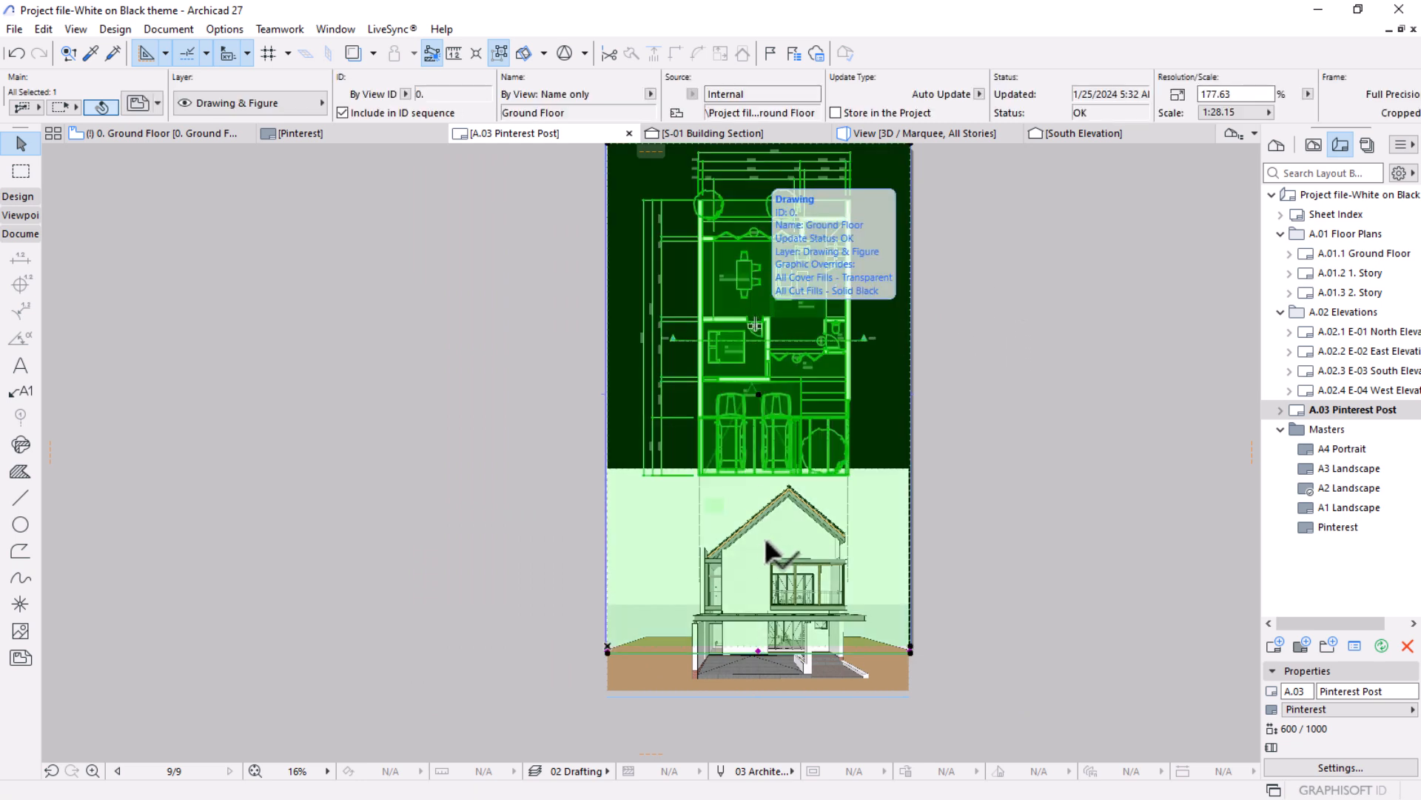
pyautogui.click(920, 497)
pyautogui.moveTo(1029, 342); pyautogui.dragTo(633, 700)
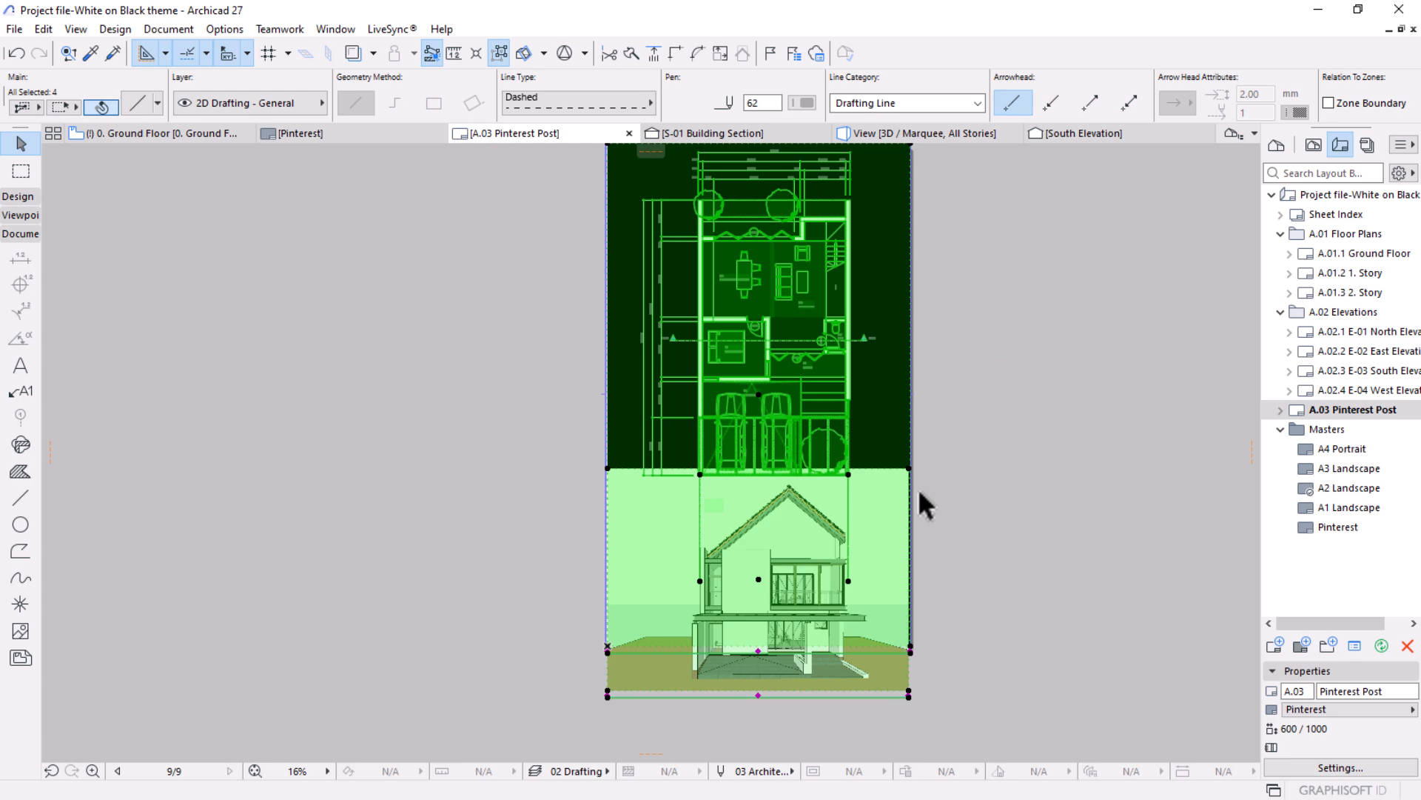
pyautogui.hotkey('ctrl', 'k')
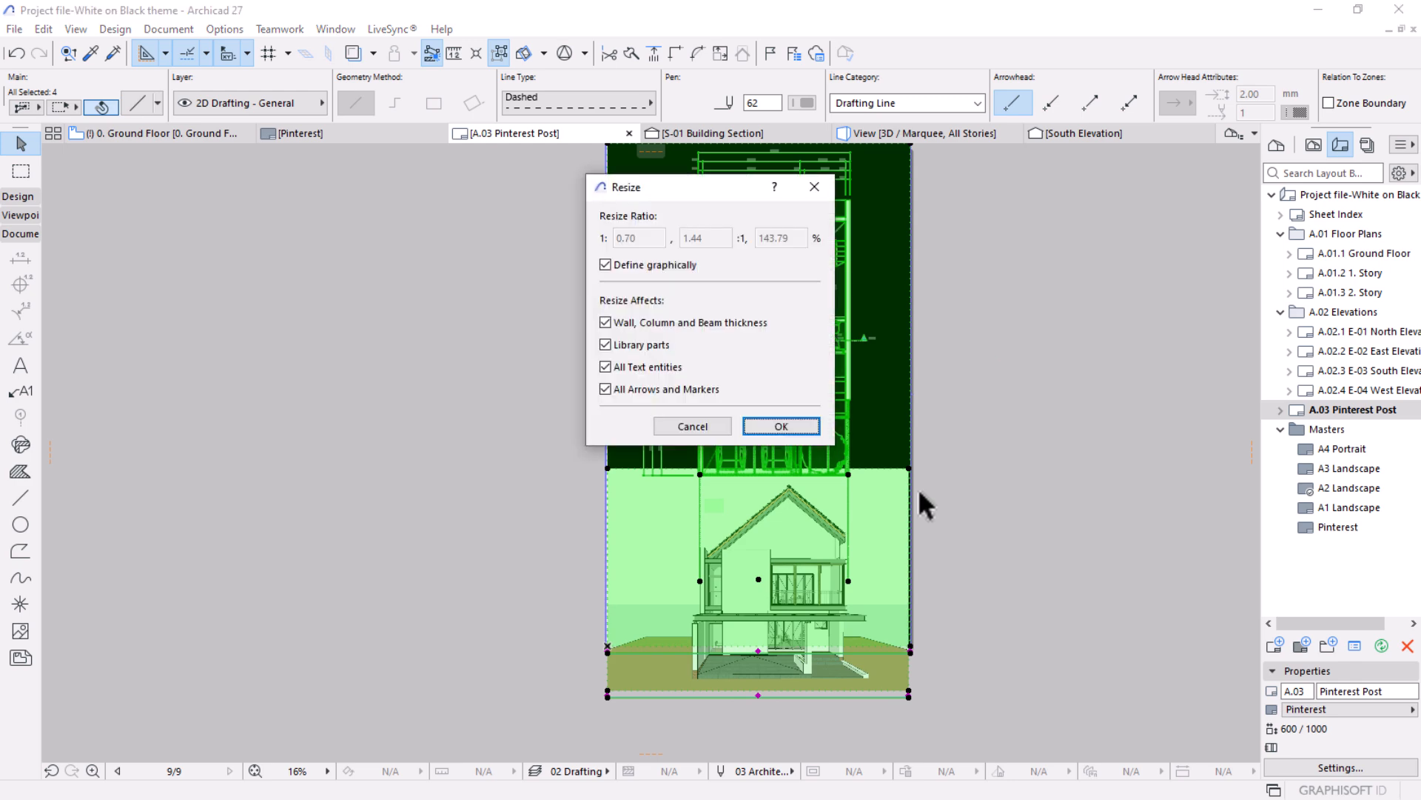
pyautogui.click(782, 427)
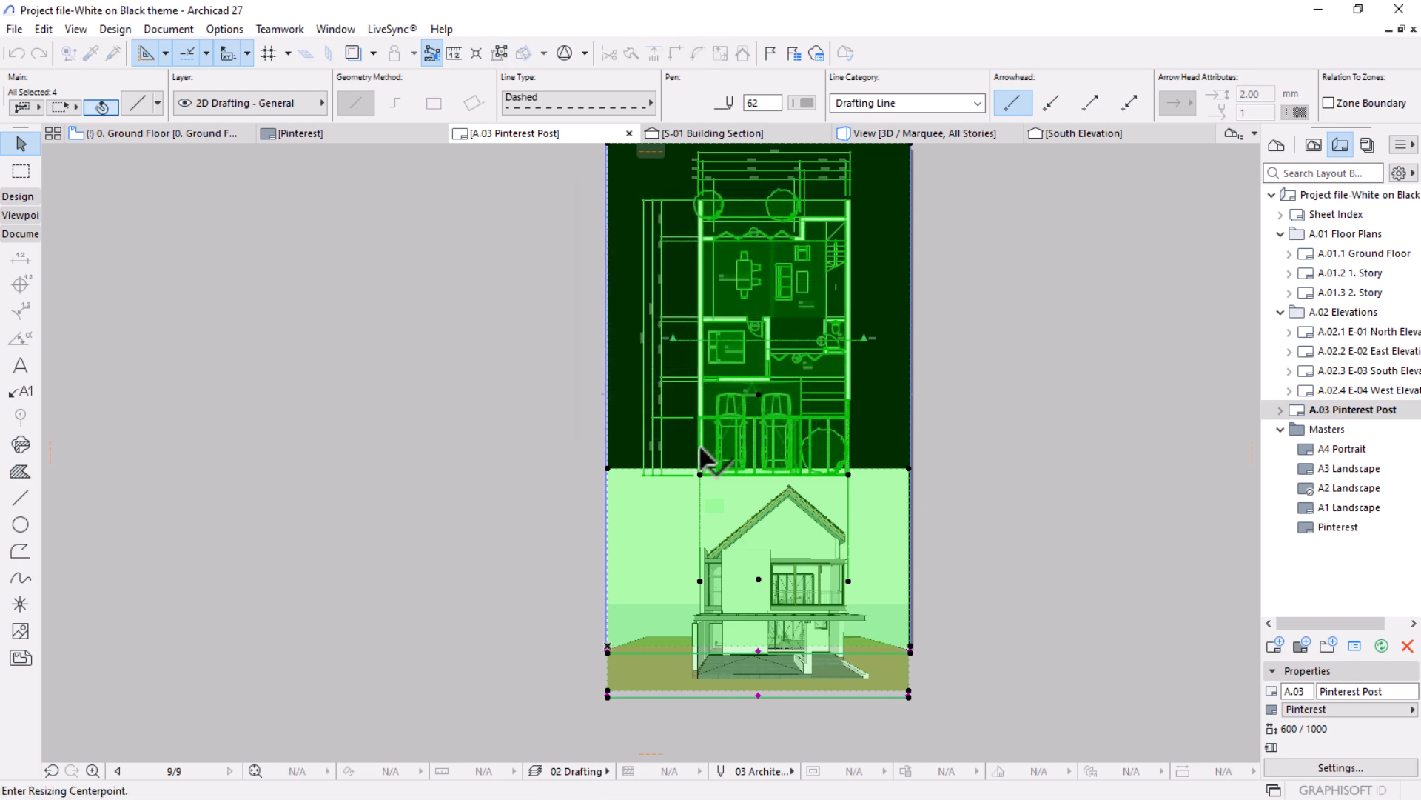
pyautogui.click(758, 394)
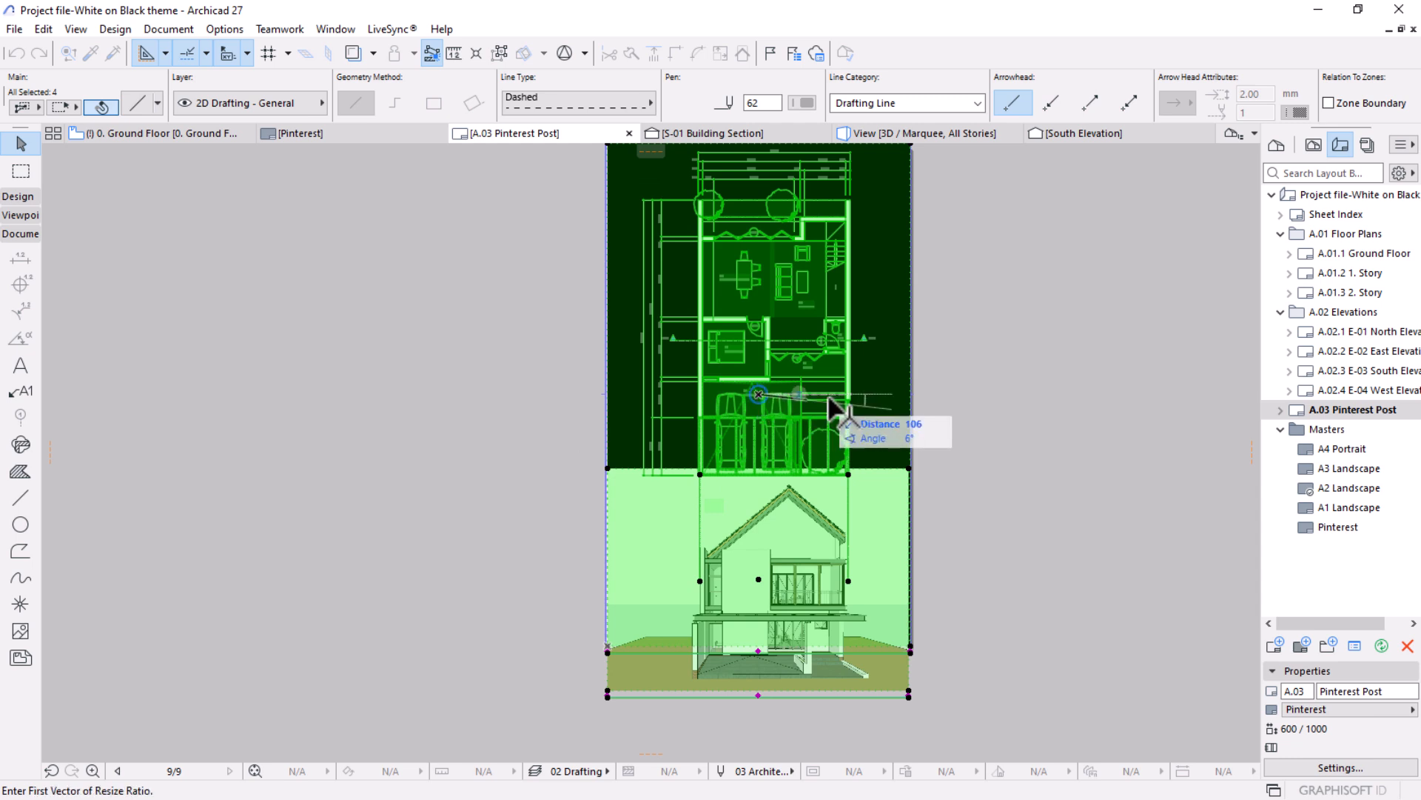
pyautogui.click(910, 394)
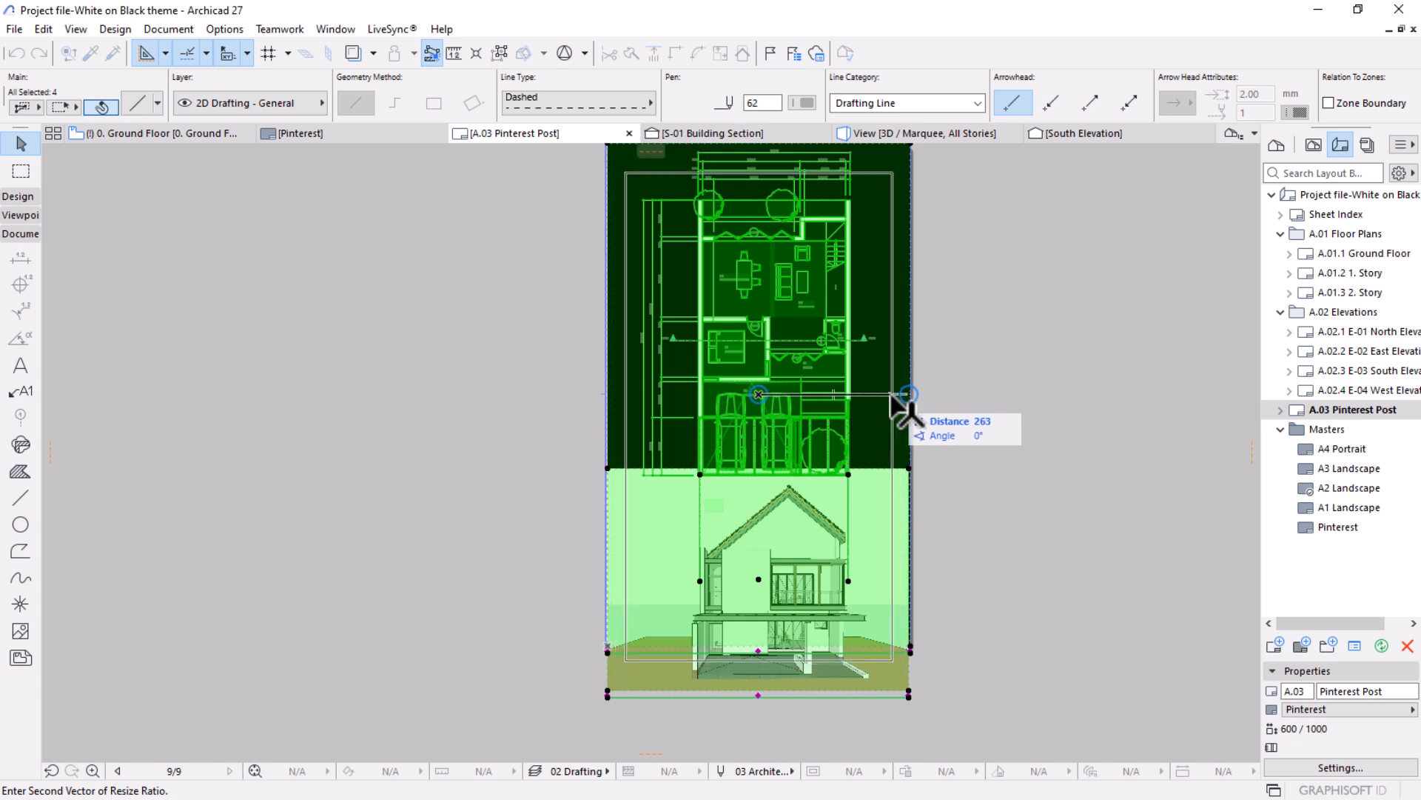
pyautogui.click(904, 400)
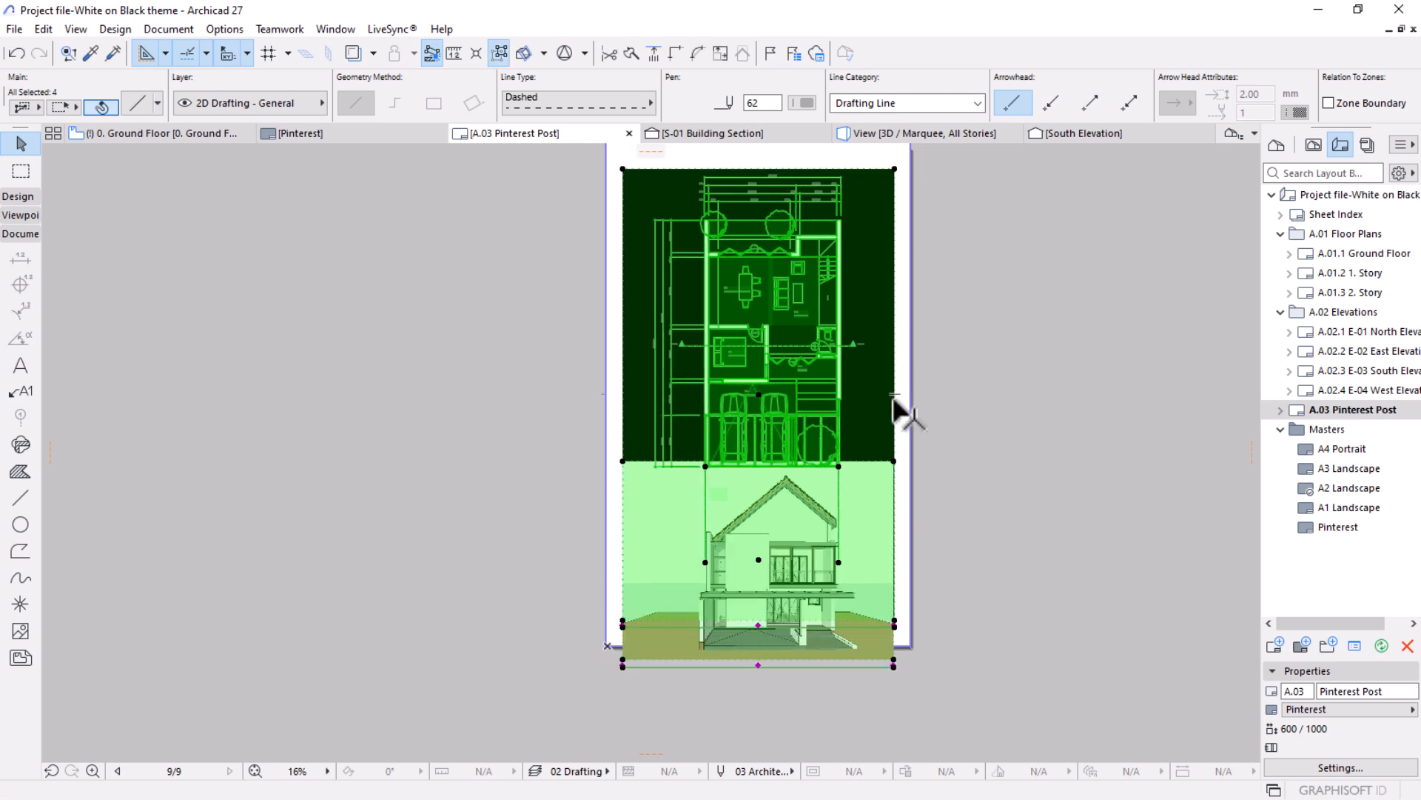
# Move both drawings and the dashed lines together about 37 mm straight up on the layout and deselect them.
pyautogui.scroll(-1, 885, 429)
pyautogui.hotkey('ctrl', 'd')
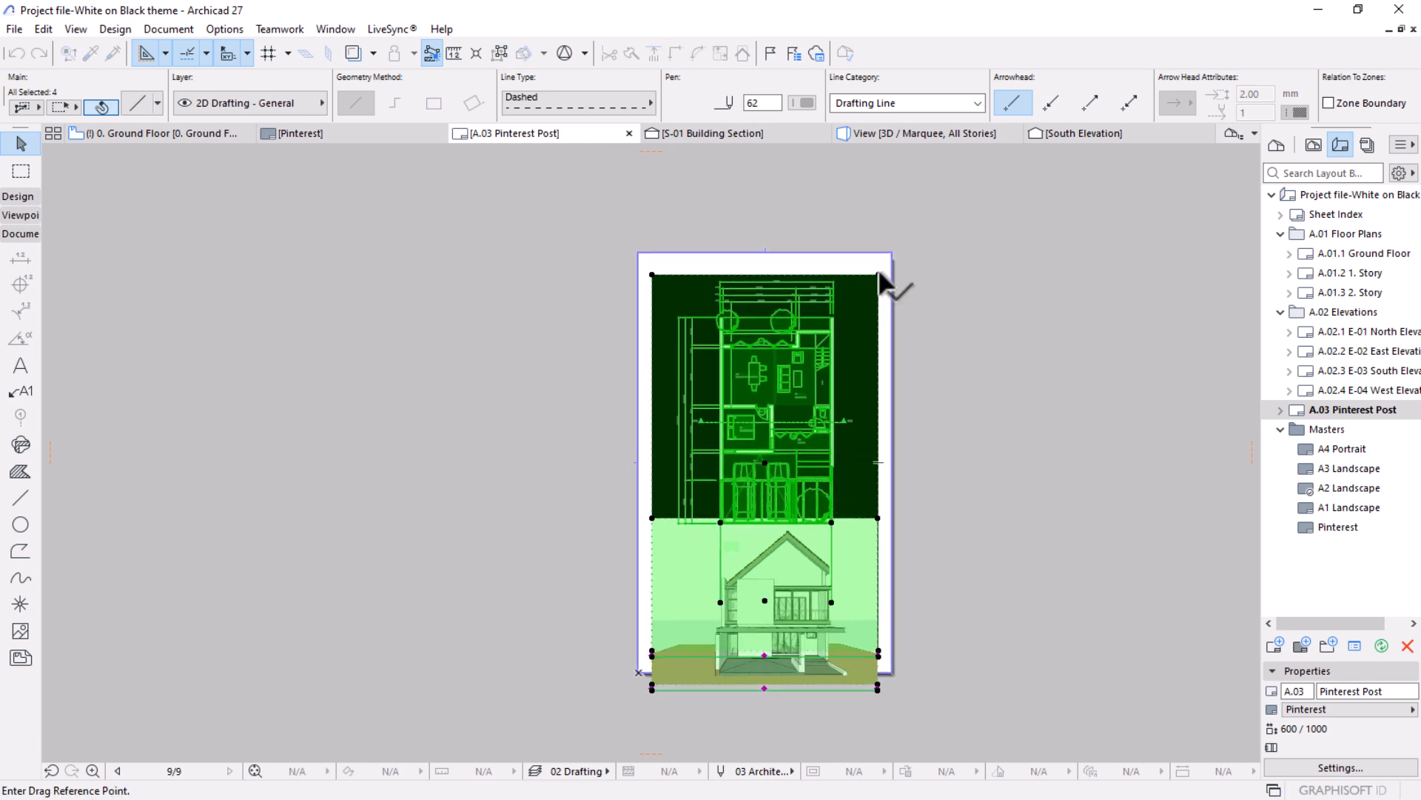
pyautogui.click(878, 270)
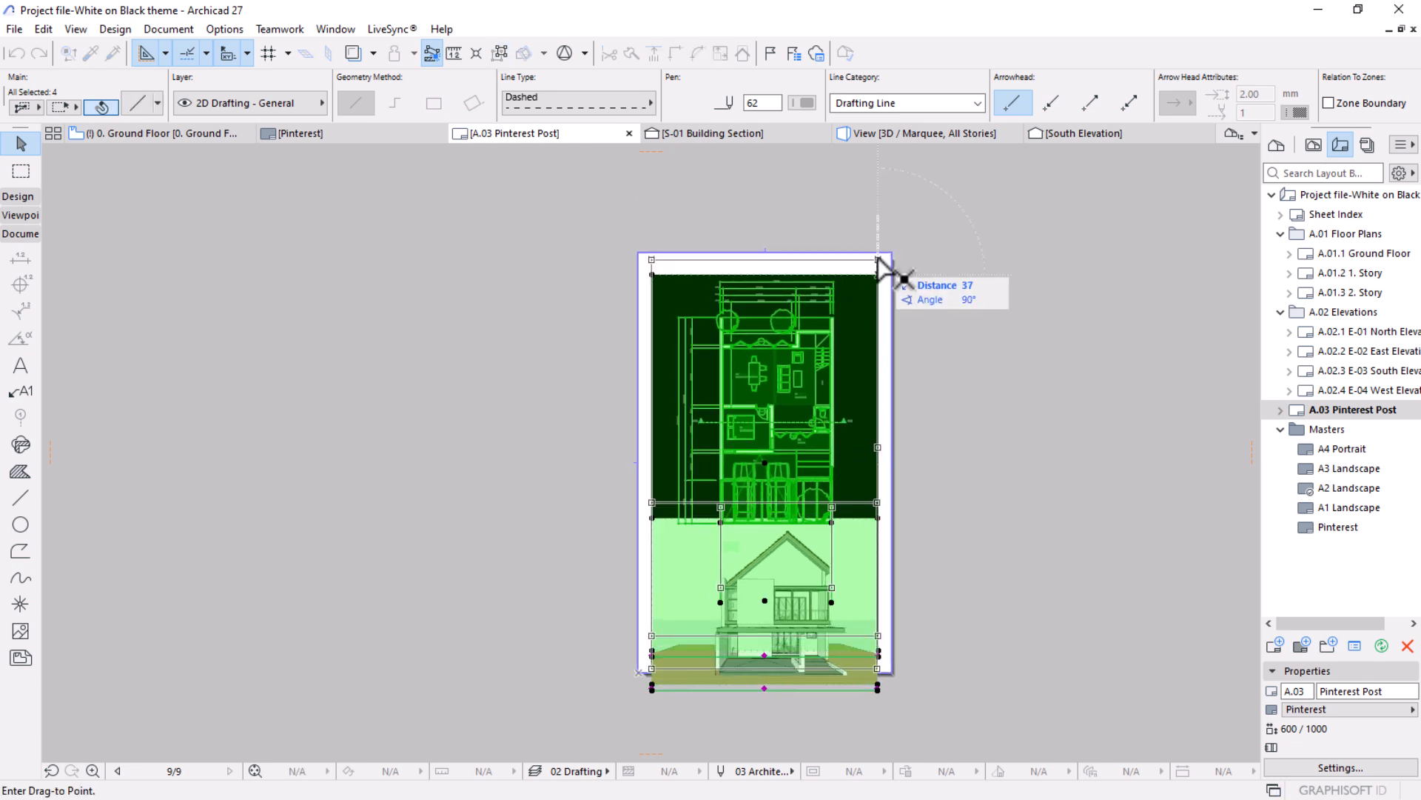
pyautogui.click(879, 259)
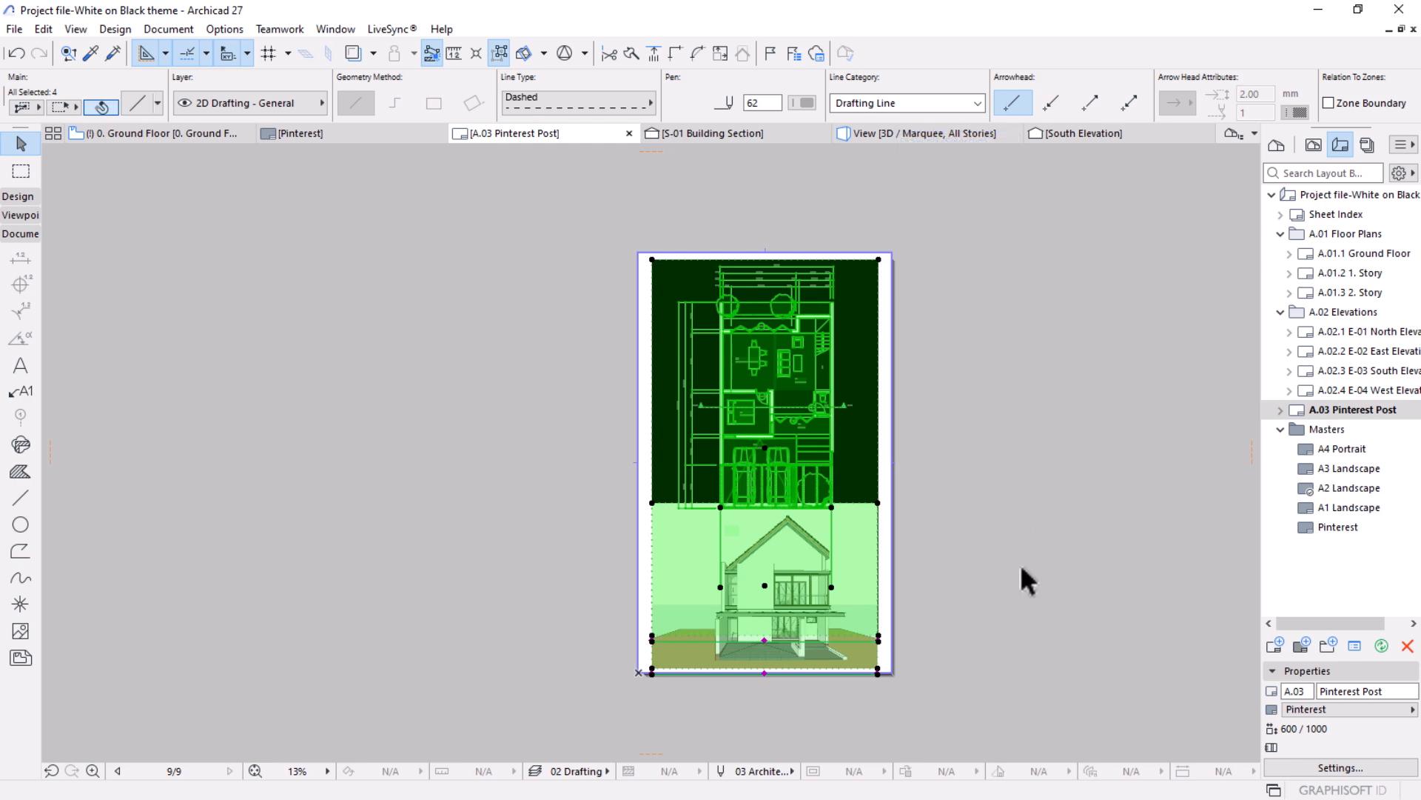
pyautogui.click(1020, 549)
# Extend the floor plan drawing's top, right and left frame edges to the borders of the Pinterest layout.
pyautogui.click(876, 280)
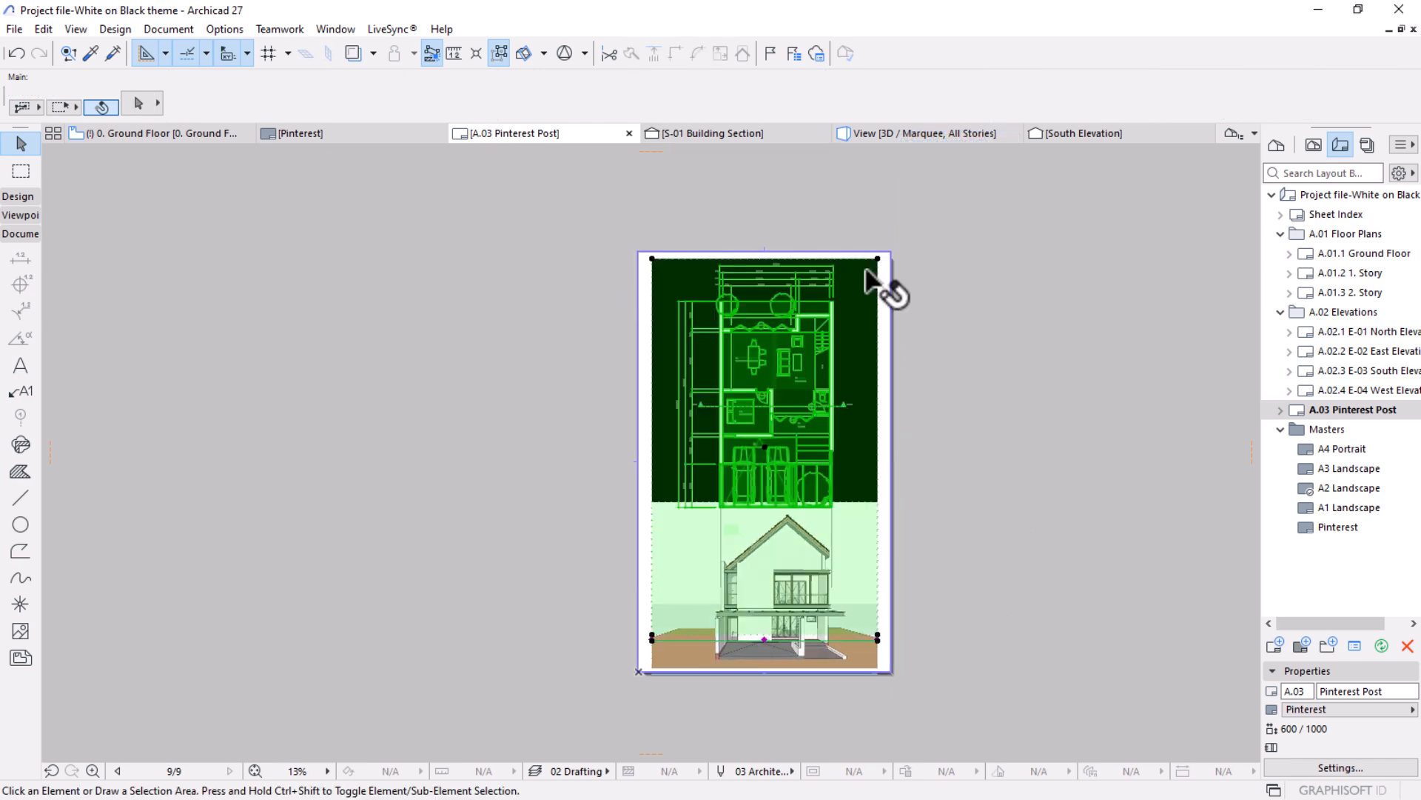
pyautogui.scroll(5, 826, 241)
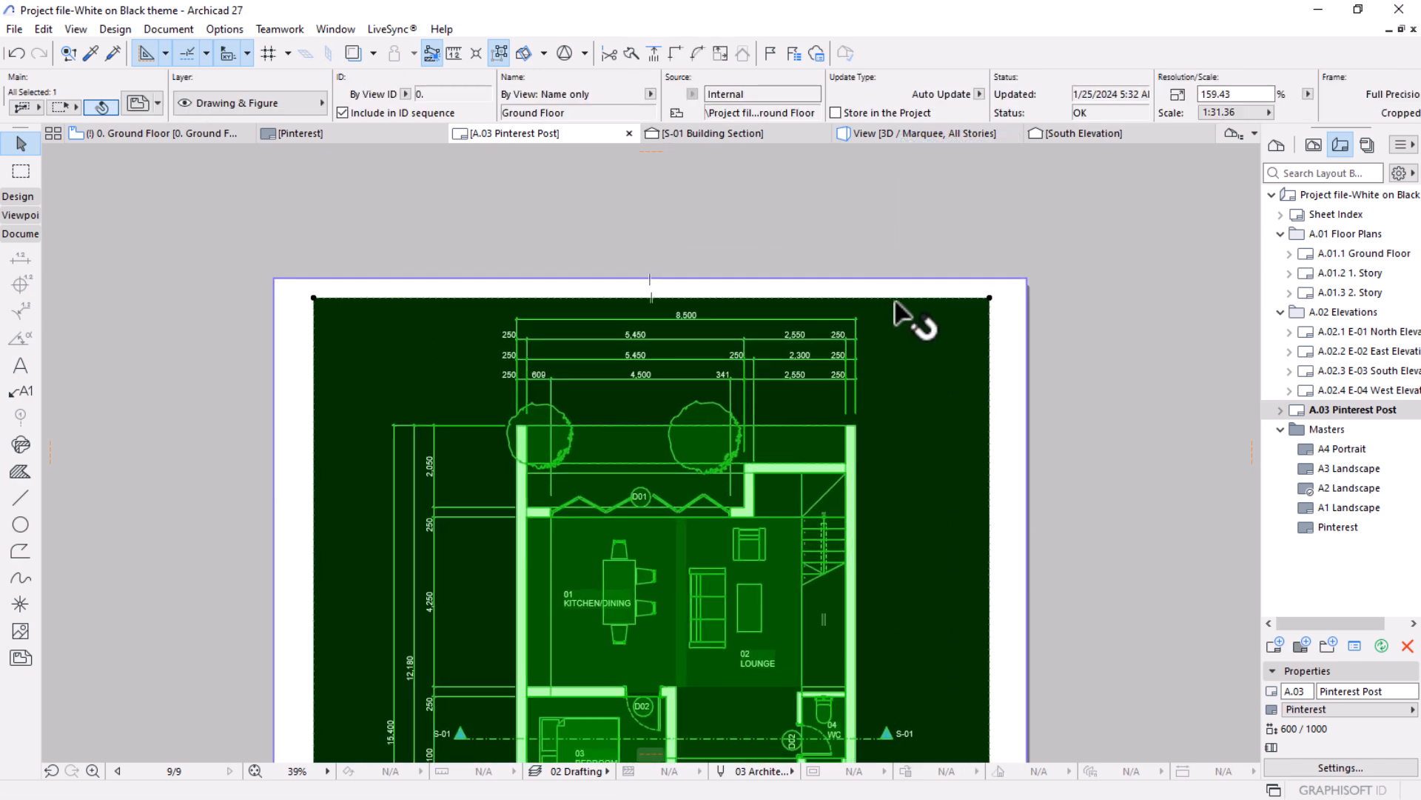
pyautogui.click(895, 298)
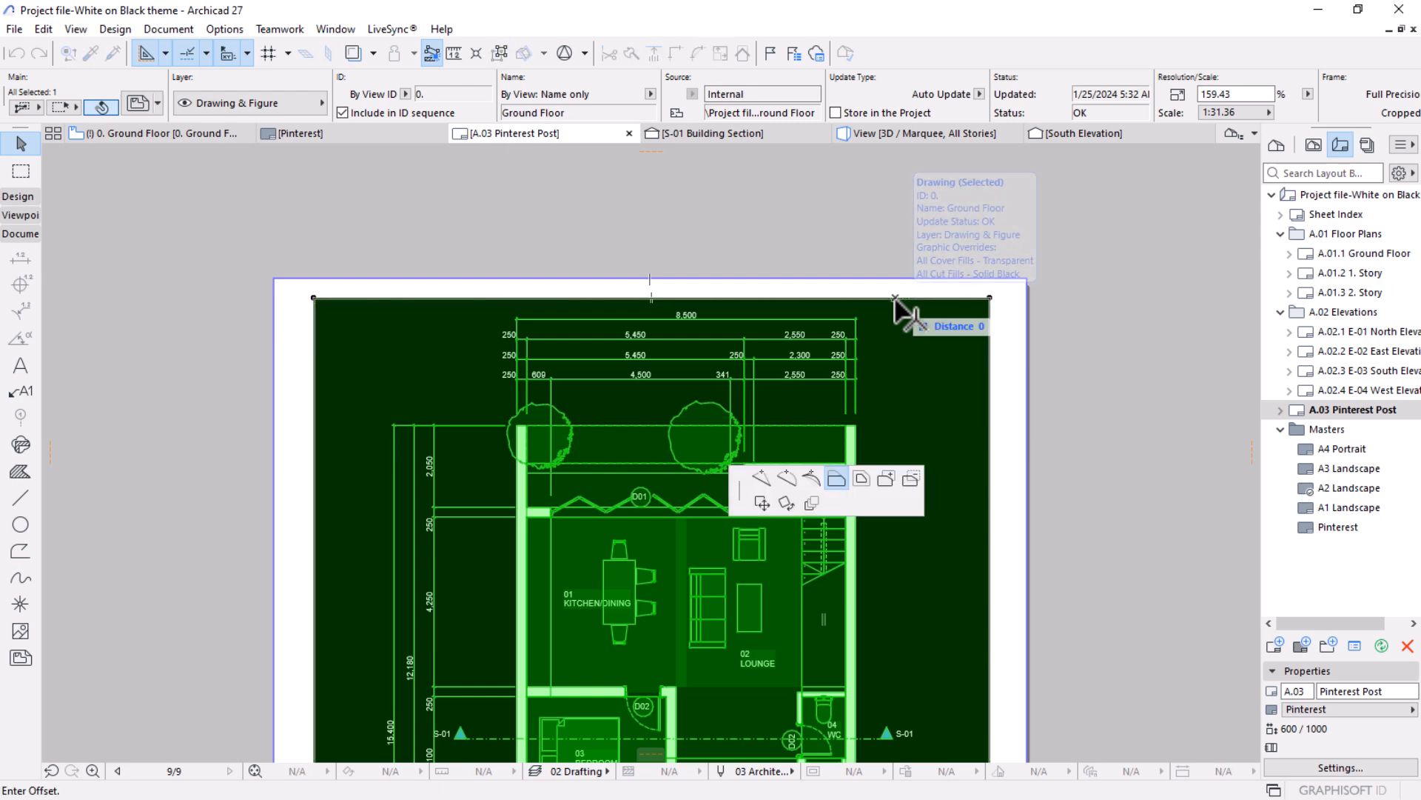
pyautogui.click(1027, 279)
pyautogui.click(990, 330)
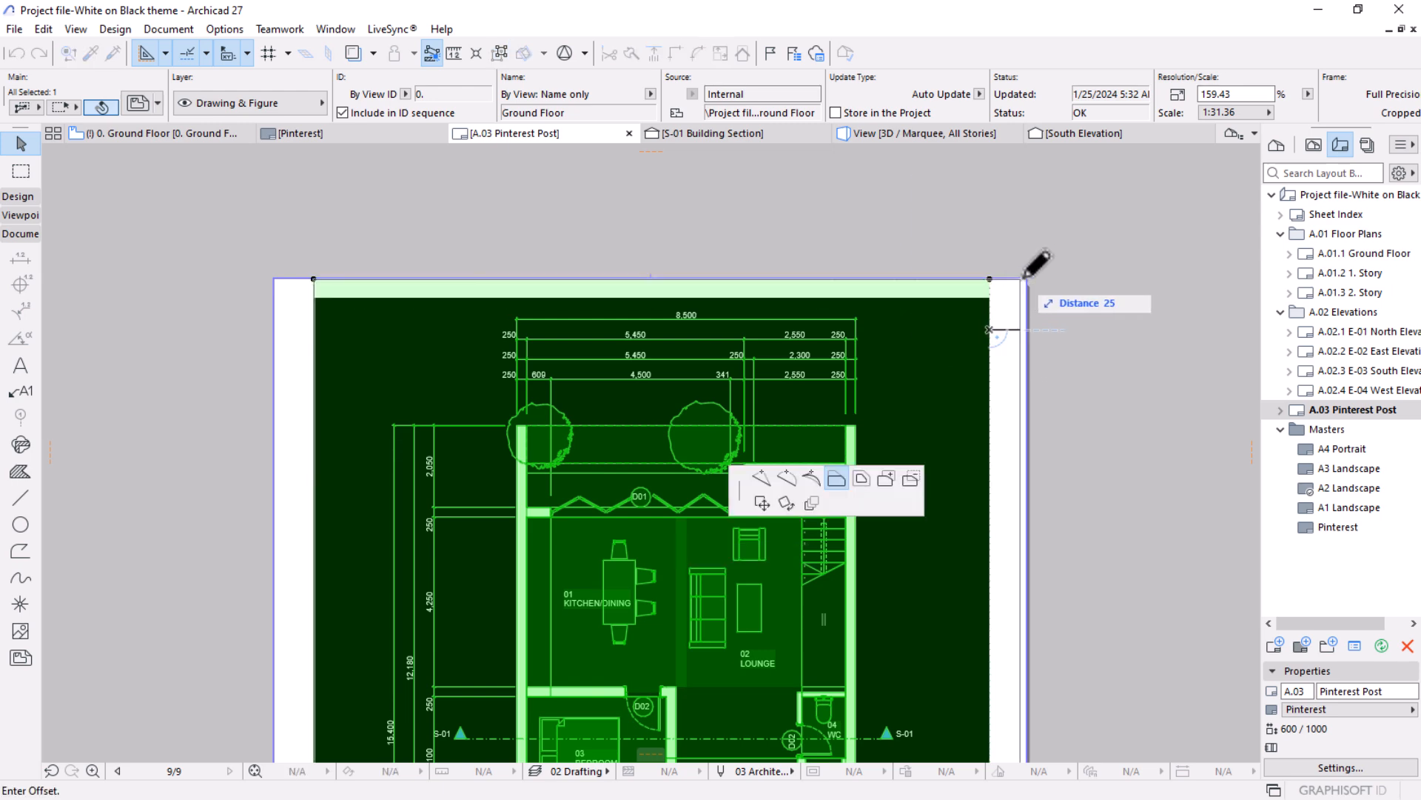
pyautogui.click(1028, 279)
pyautogui.click(316, 310)
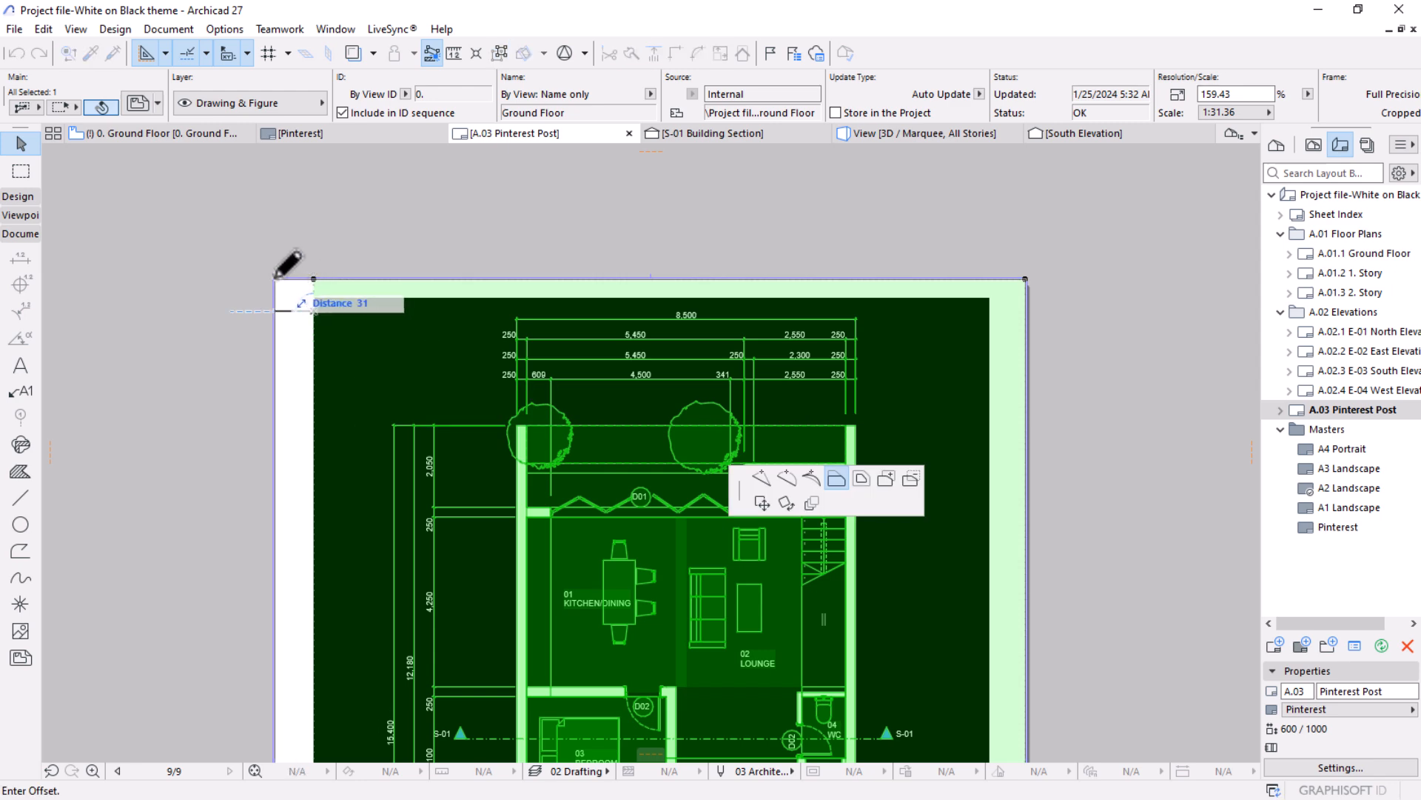
pyautogui.click(275, 280)
pyautogui.scroll(-4, 716, 226)
pyautogui.click(733, 543)
pyautogui.scroll(-2, 815, 348)
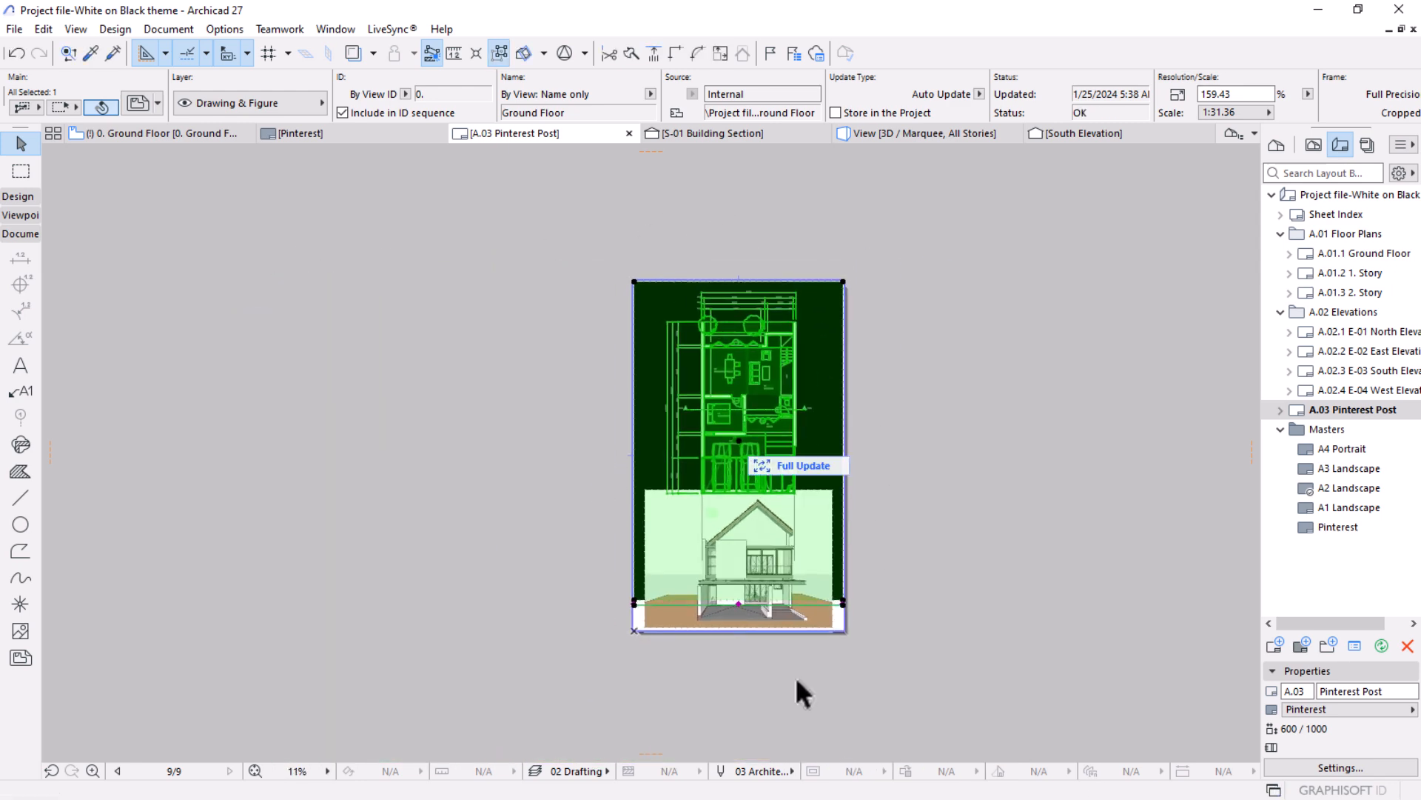
# Extend the perspective drawing's left, right and bottom frame edges to the borders of the Pinterest layout.
pyautogui.scroll(2, 782, 687)
pyautogui.click(917, 665)
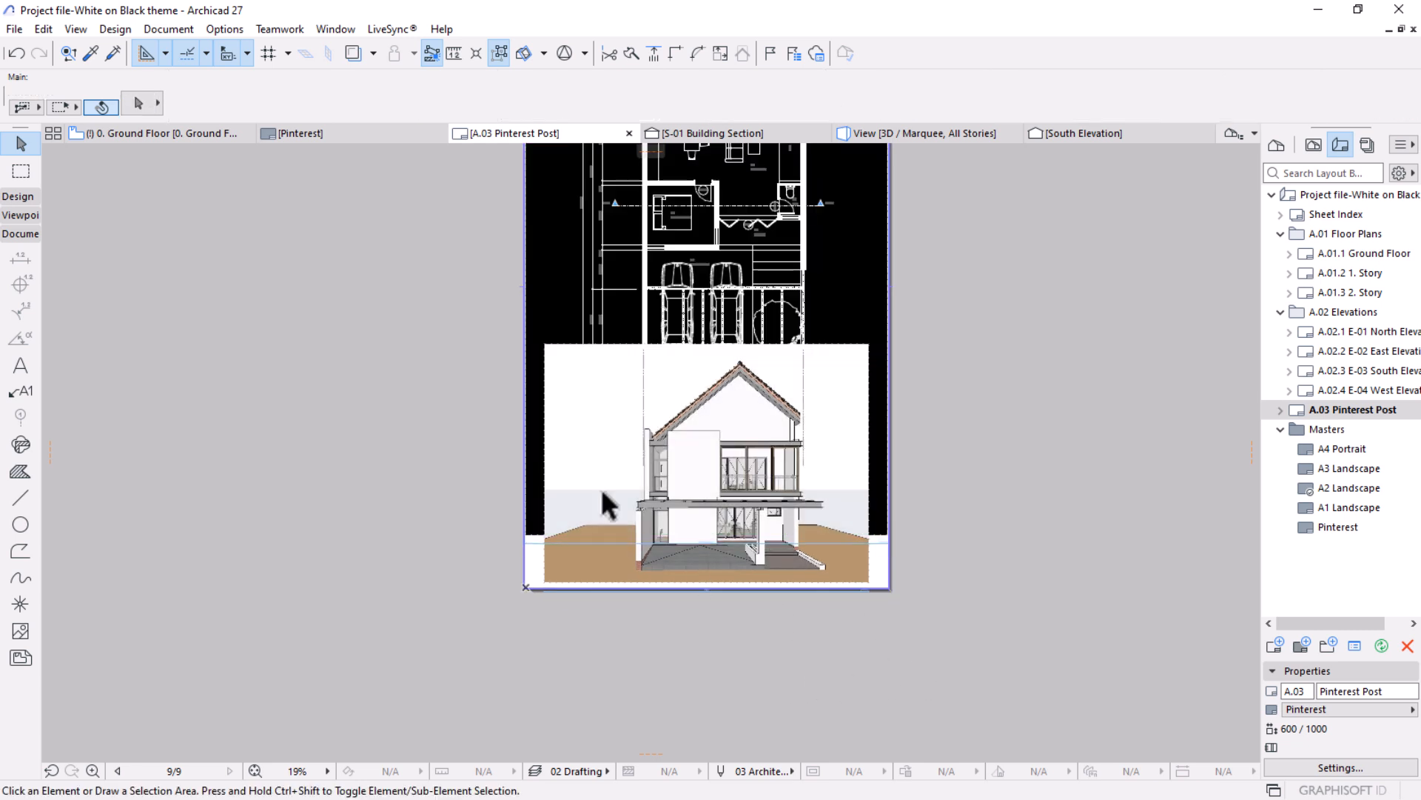
pyautogui.click(564, 392)
pyautogui.click(545, 366)
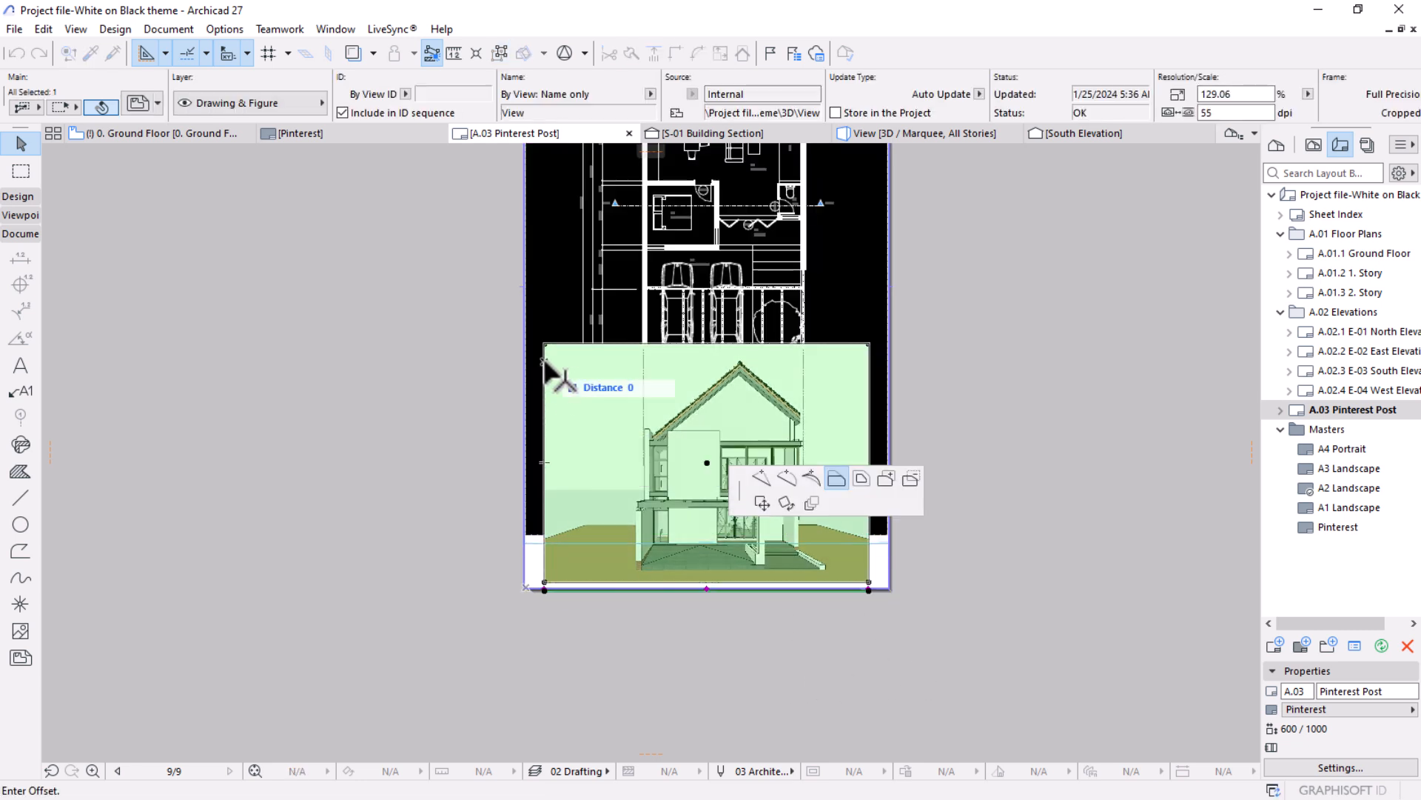
pyautogui.click(525, 581)
pyautogui.click(867, 403)
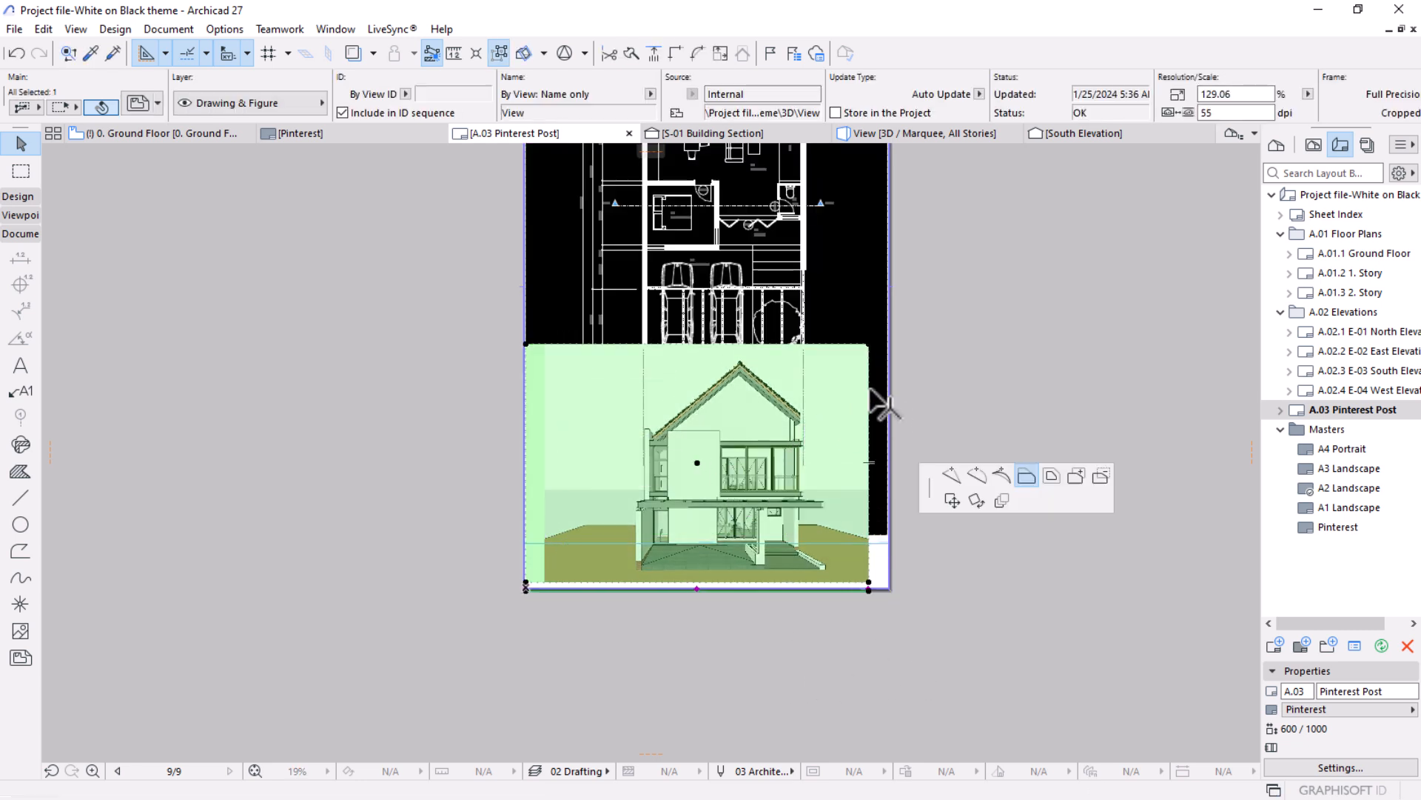
pyautogui.click(889, 578)
pyautogui.click(783, 583)
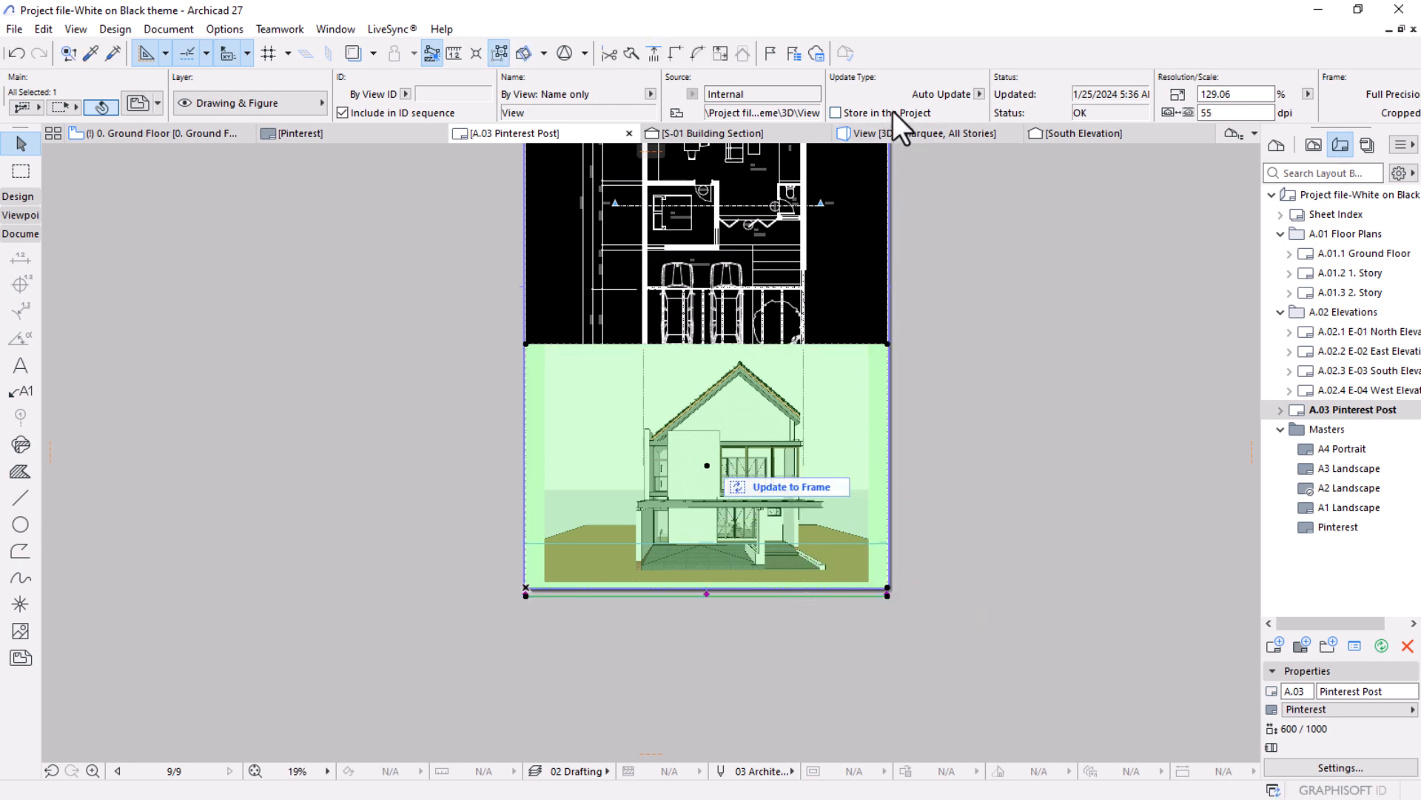
# Set the perspective drawing's title type to No Title and deselect it.
pyautogui.scroll(5, 704, 590)
pyautogui.scroll(-10, 894, 98)
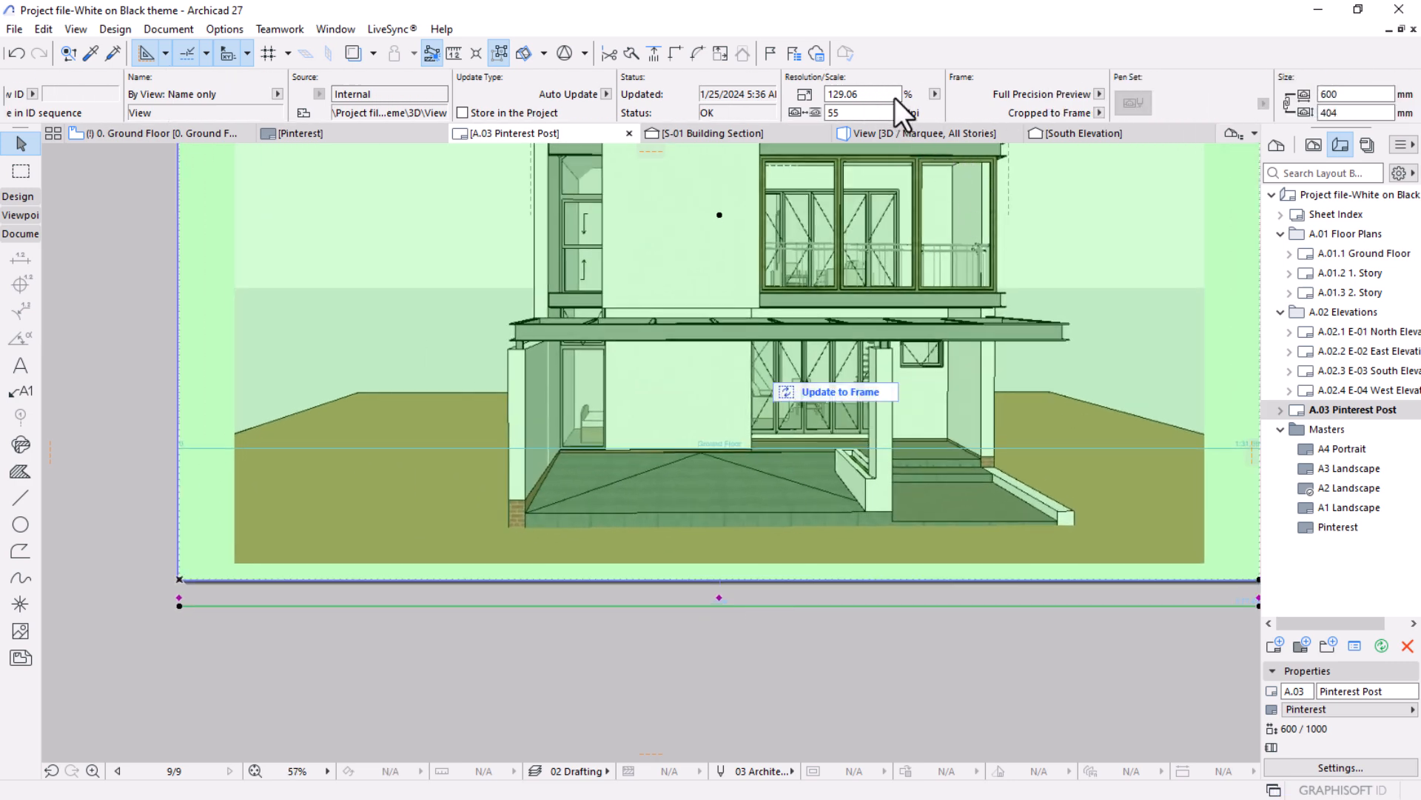
pyautogui.scroll(-5, 857, 98)
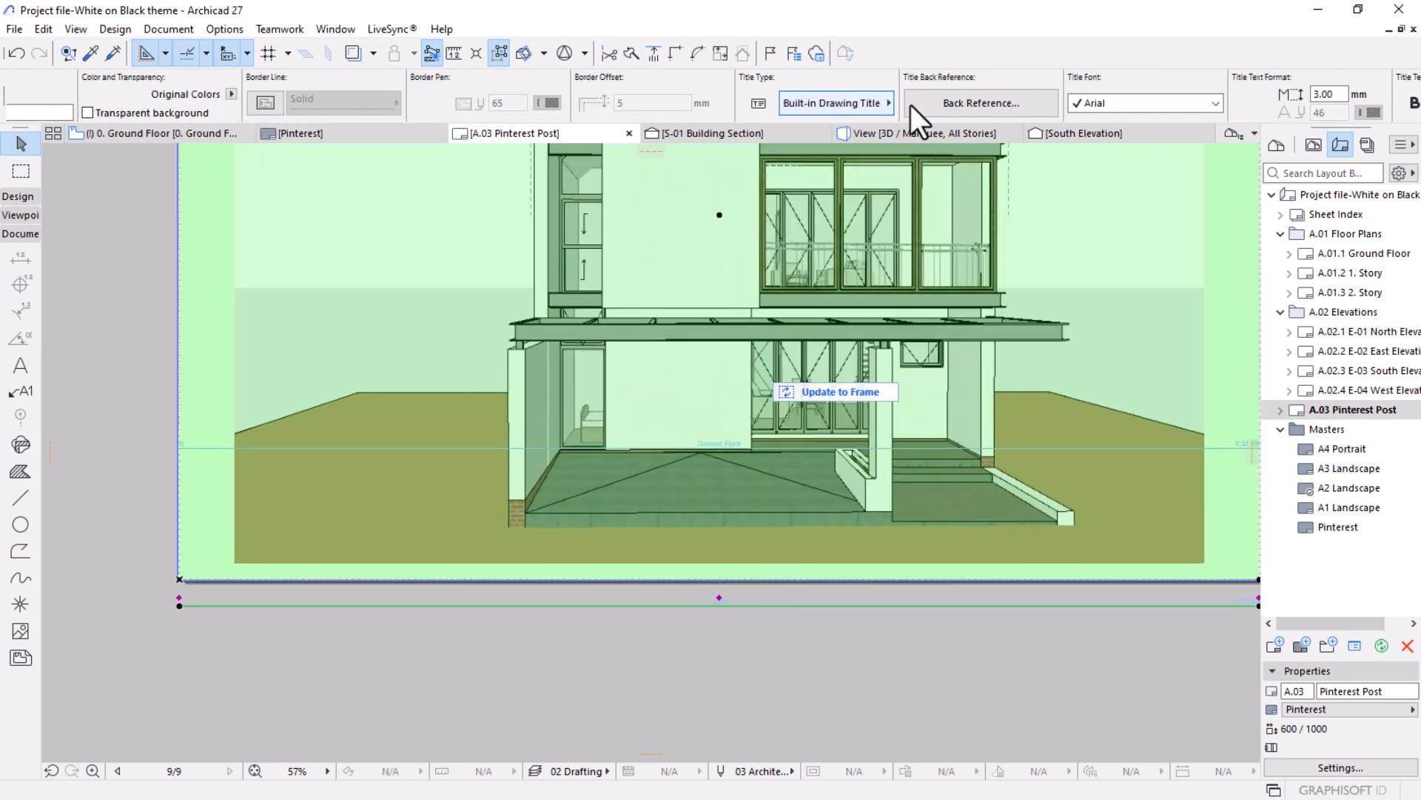
pyautogui.click(857, 104)
pyautogui.click(927, 99)
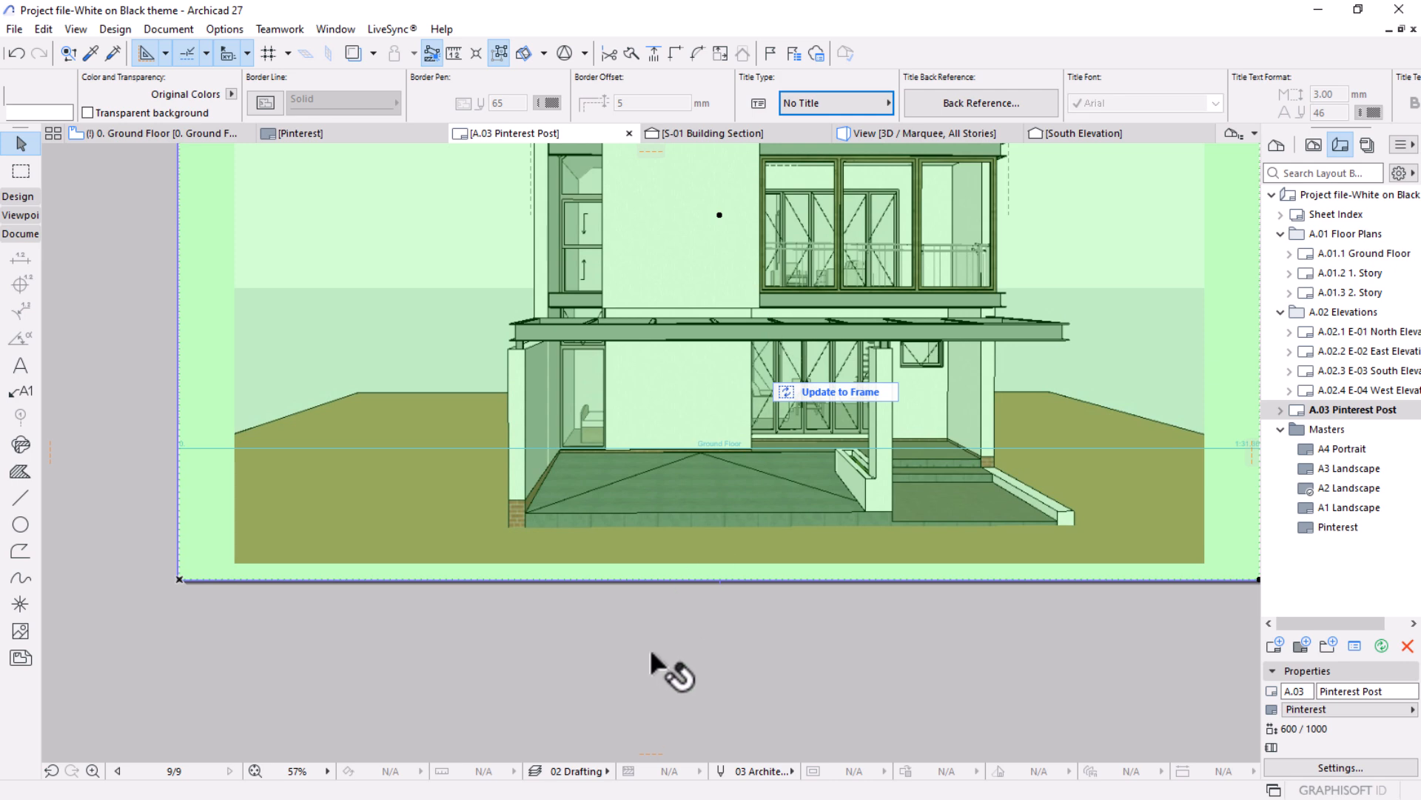
pyautogui.click(678, 671)
pyautogui.scroll(-2, 583, 563)
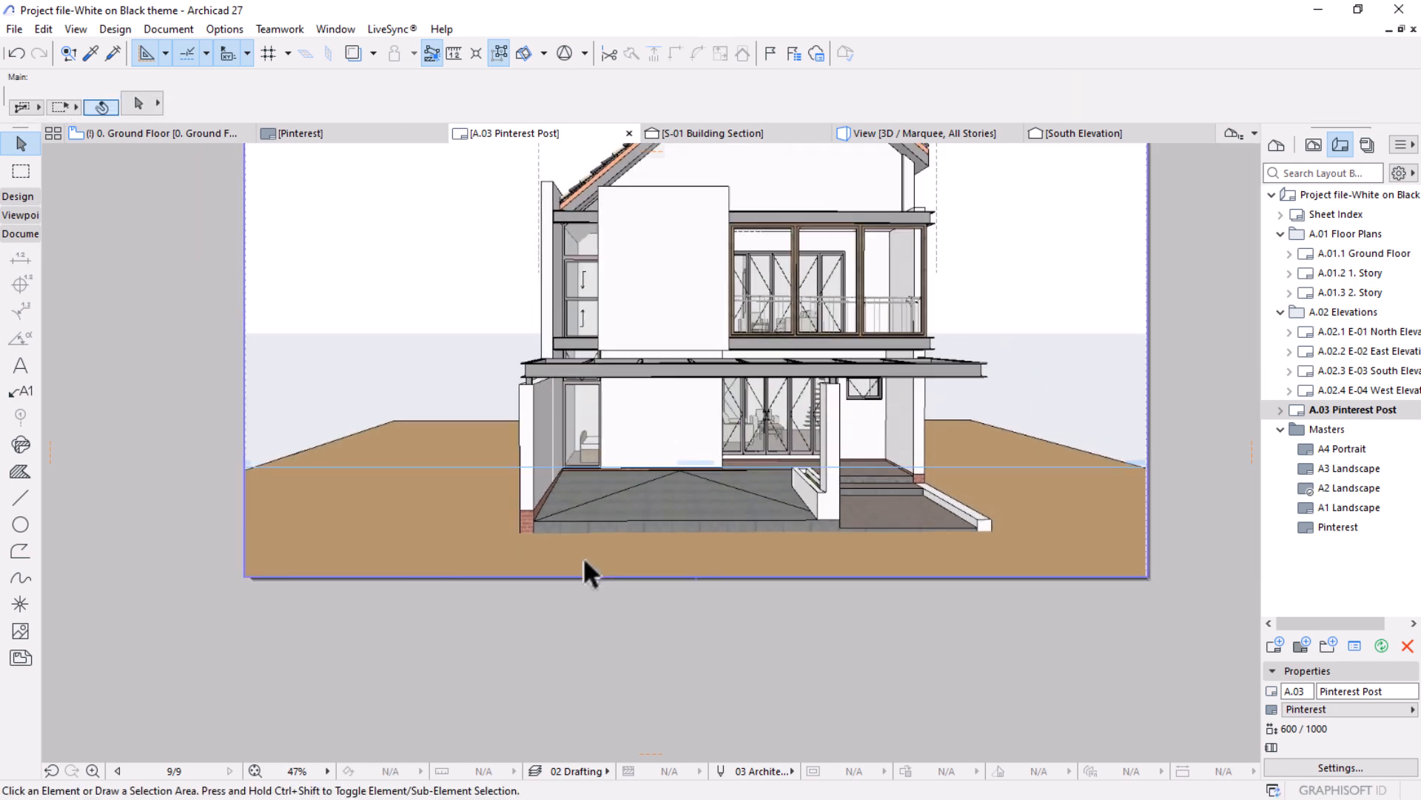
# Remove the title from the ground floor plan drawing and deselect it.
pyautogui.click(444, 463)
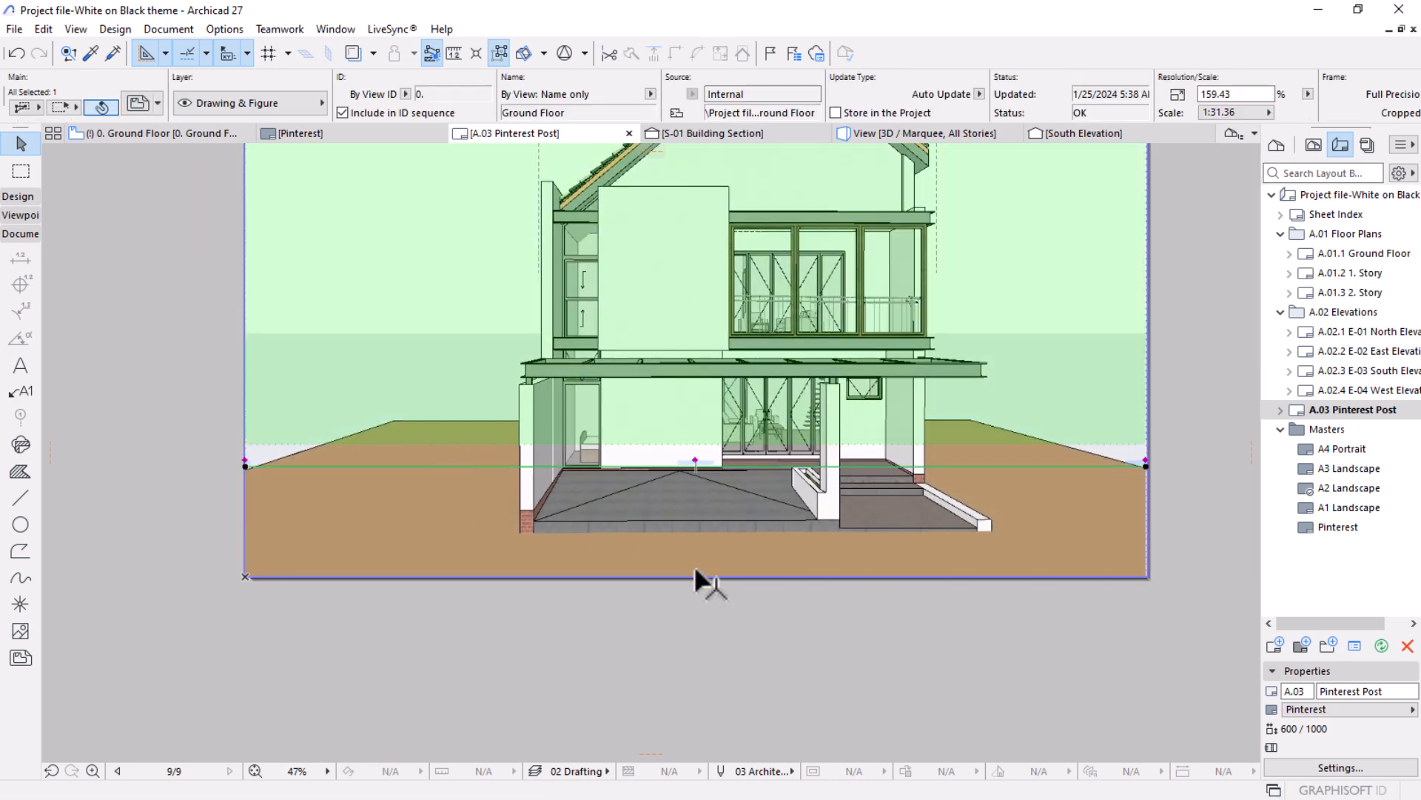
pyautogui.scroll(-5, 670, 599)
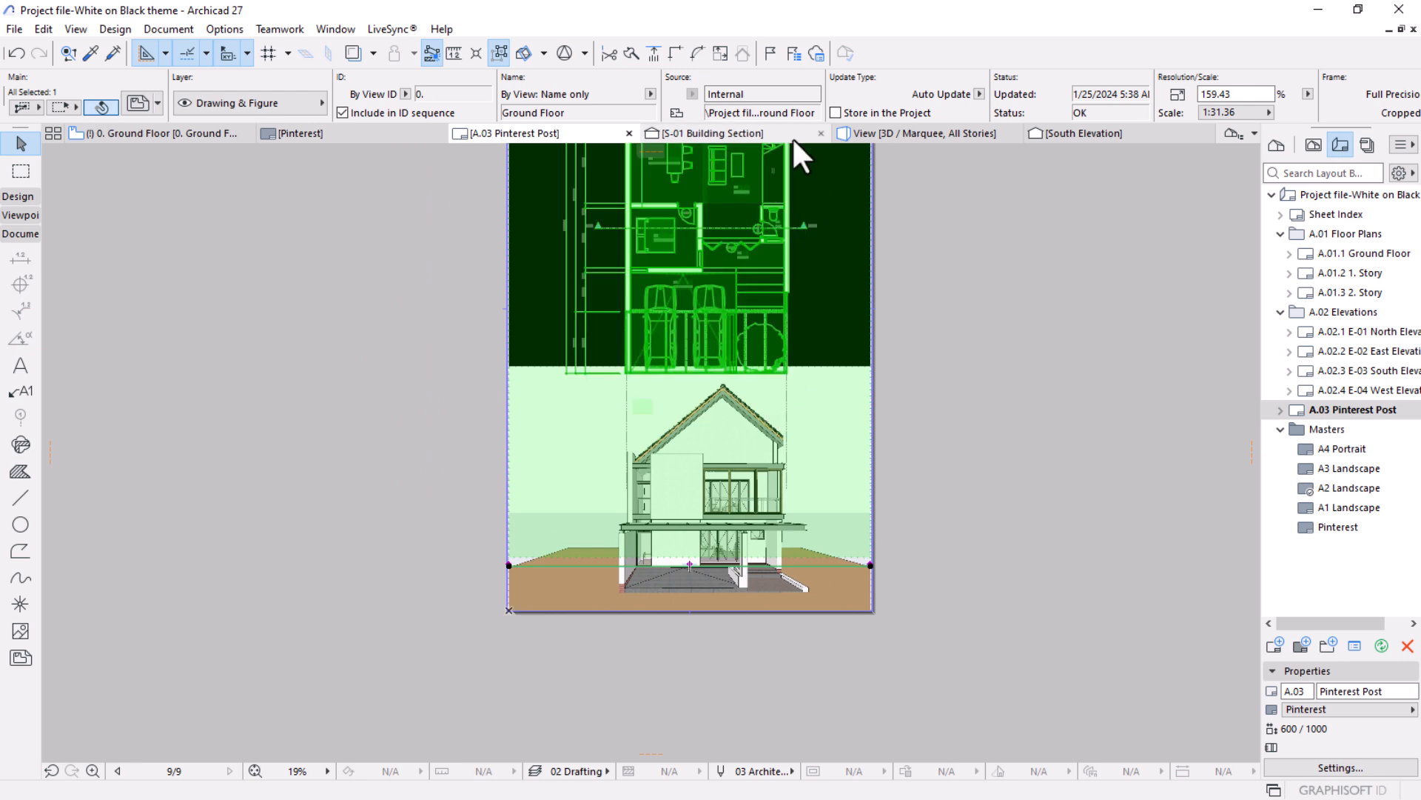
pyautogui.hscroll(4, 811, 94)
pyautogui.hscroll(6, 808, 95)
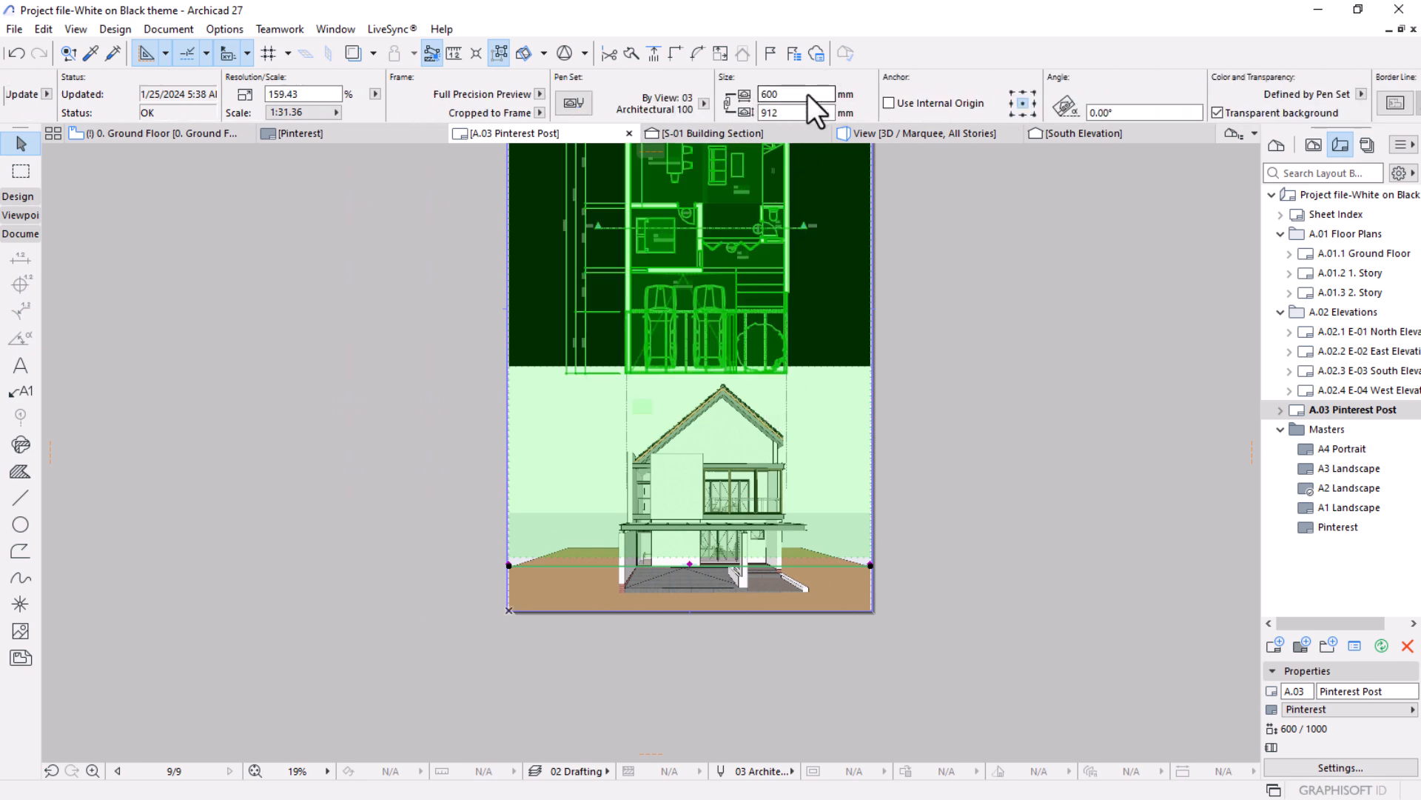
pyautogui.hscroll(3, 807, 95)
pyautogui.click(1085, 103)
pyautogui.click(1119, 100)
pyautogui.press('Escape')
# Crop the perspective drawing's bottom edge upward by about 26 mm to just below the base of the house.
pyautogui.scroll(-3, 925, 404)
pyautogui.moveTo(814, 427); pyautogui.dragTo(729, 492, button='middle')
pyautogui.scroll(3, 715, 507)
pyautogui.click(804, 433)
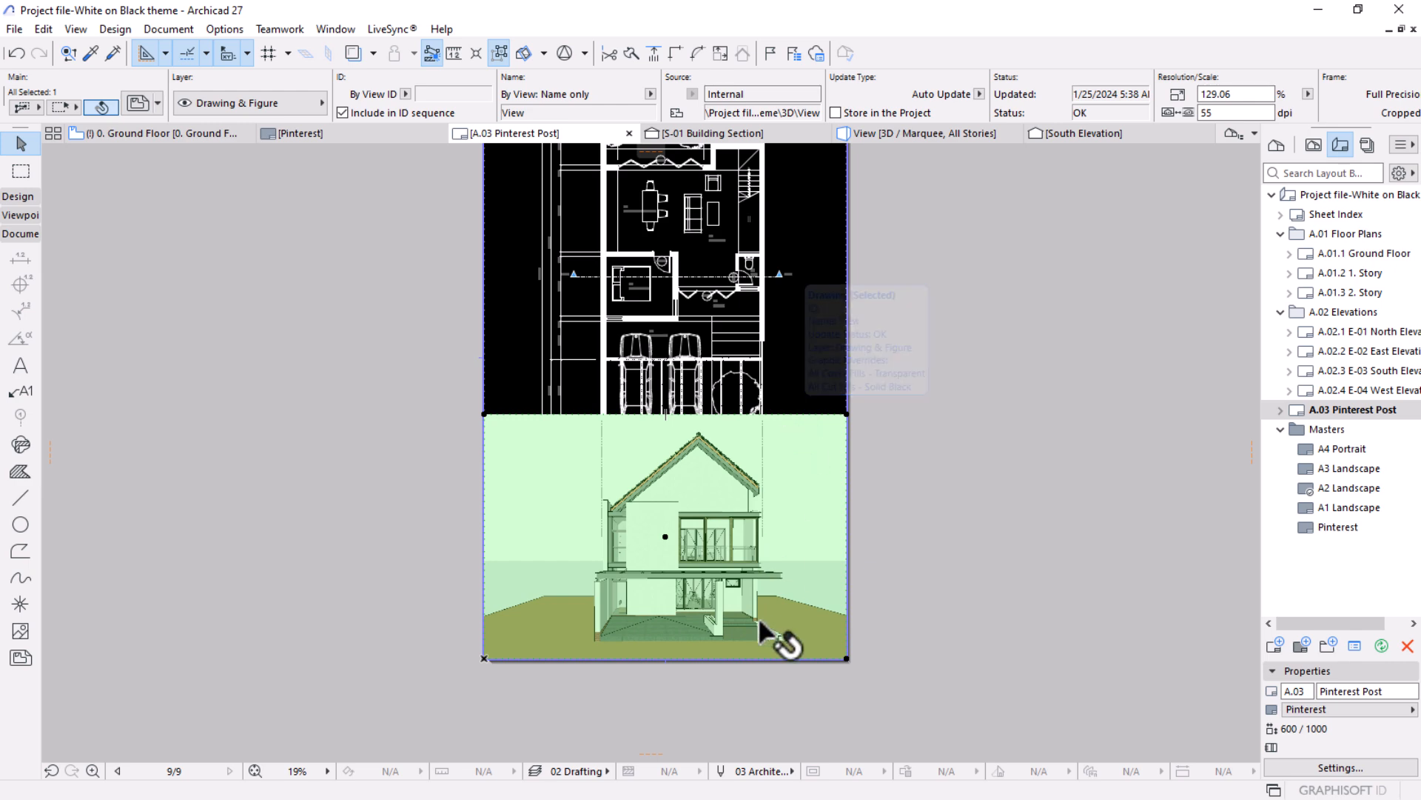
pyautogui.scroll(2, 763, 637)
pyautogui.click(706, 670)
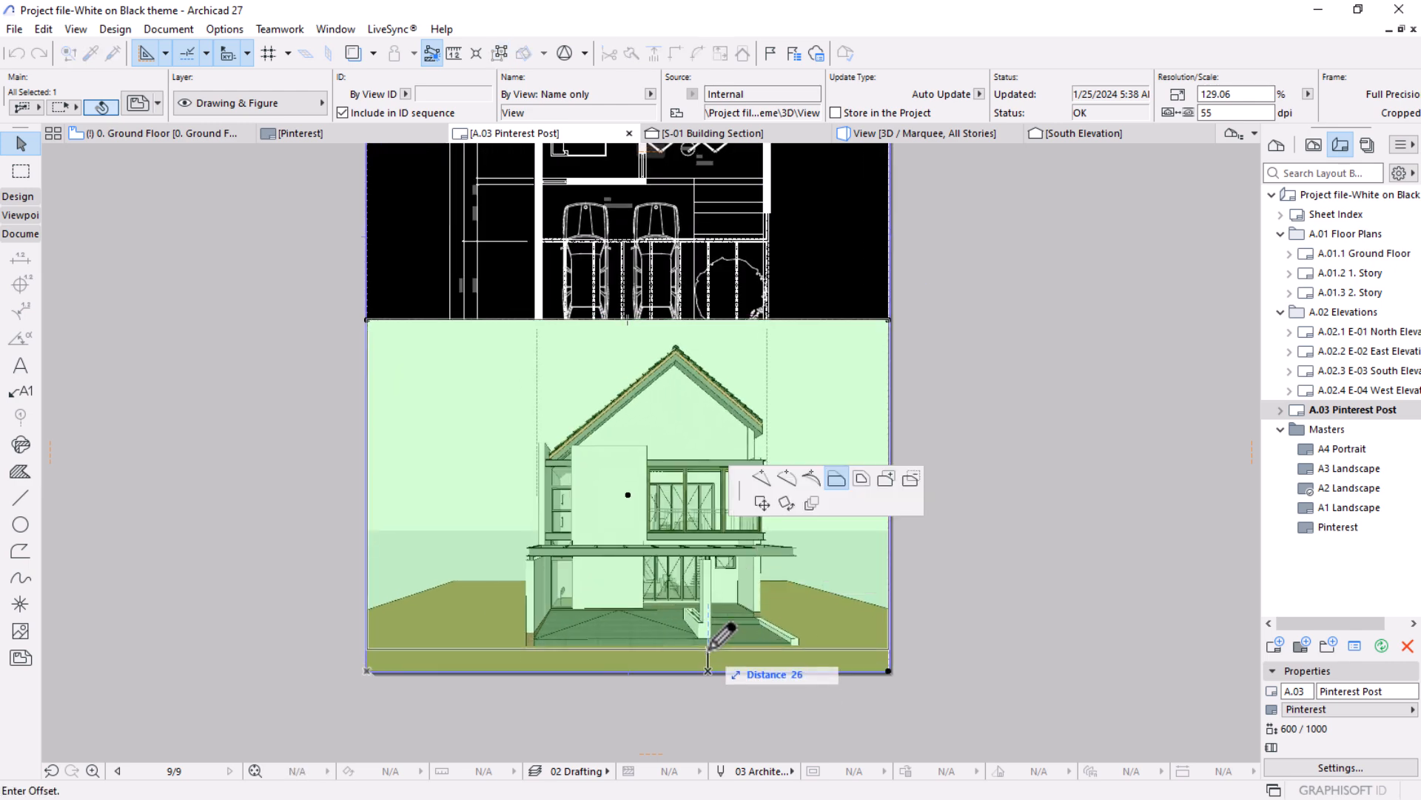
pyautogui.click(710, 648)
# Move the perspective drawing straight down until its bottom edge meets the layout's bottom border, and deselect it.
pyautogui.hotkey('ctrl', 'd')
pyautogui.click(708, 649)
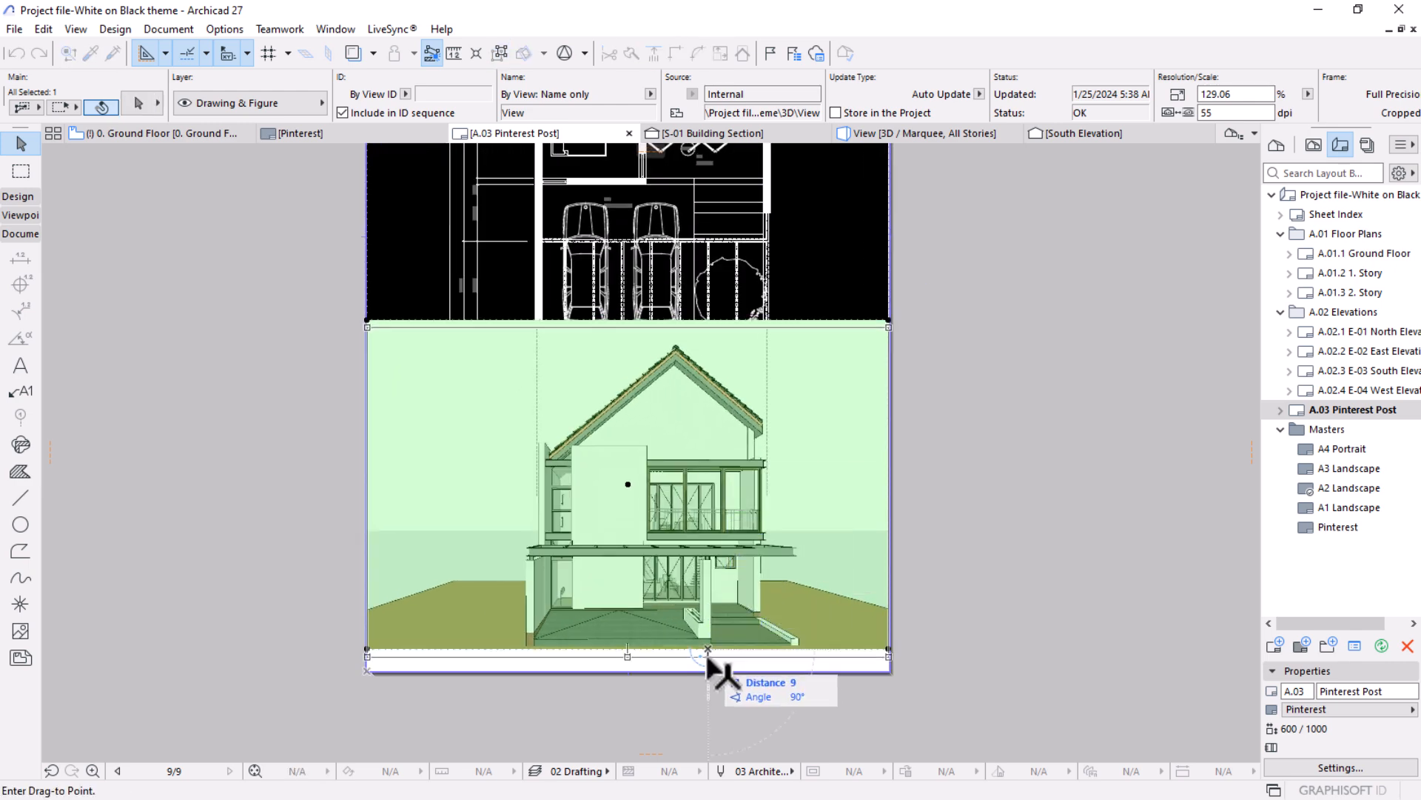
pyautogui.click(708, 670)
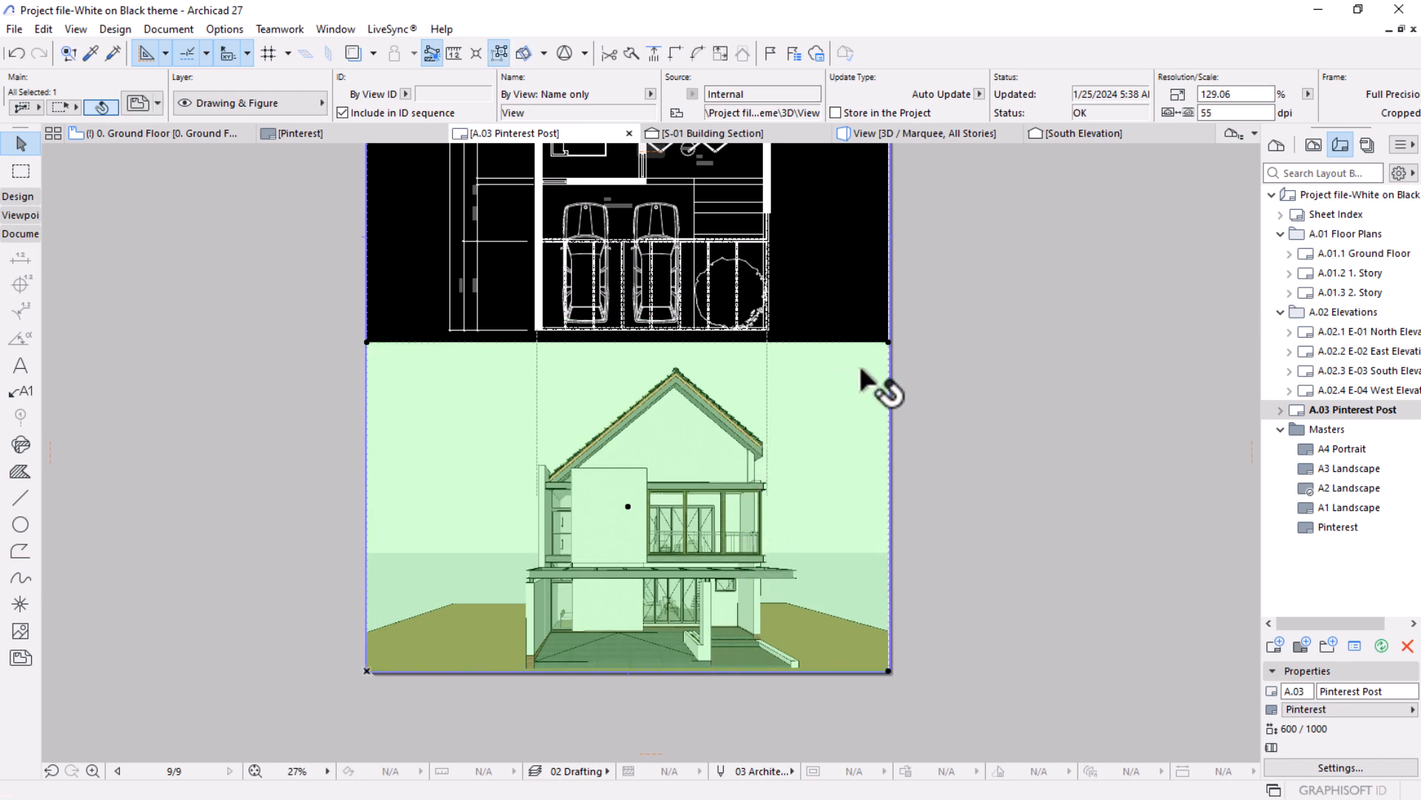
pyautogui.click(980, 423)
pyautogui.scroll(-2, 982, 425)
pyautogui.scroll(-1, 544, 450)
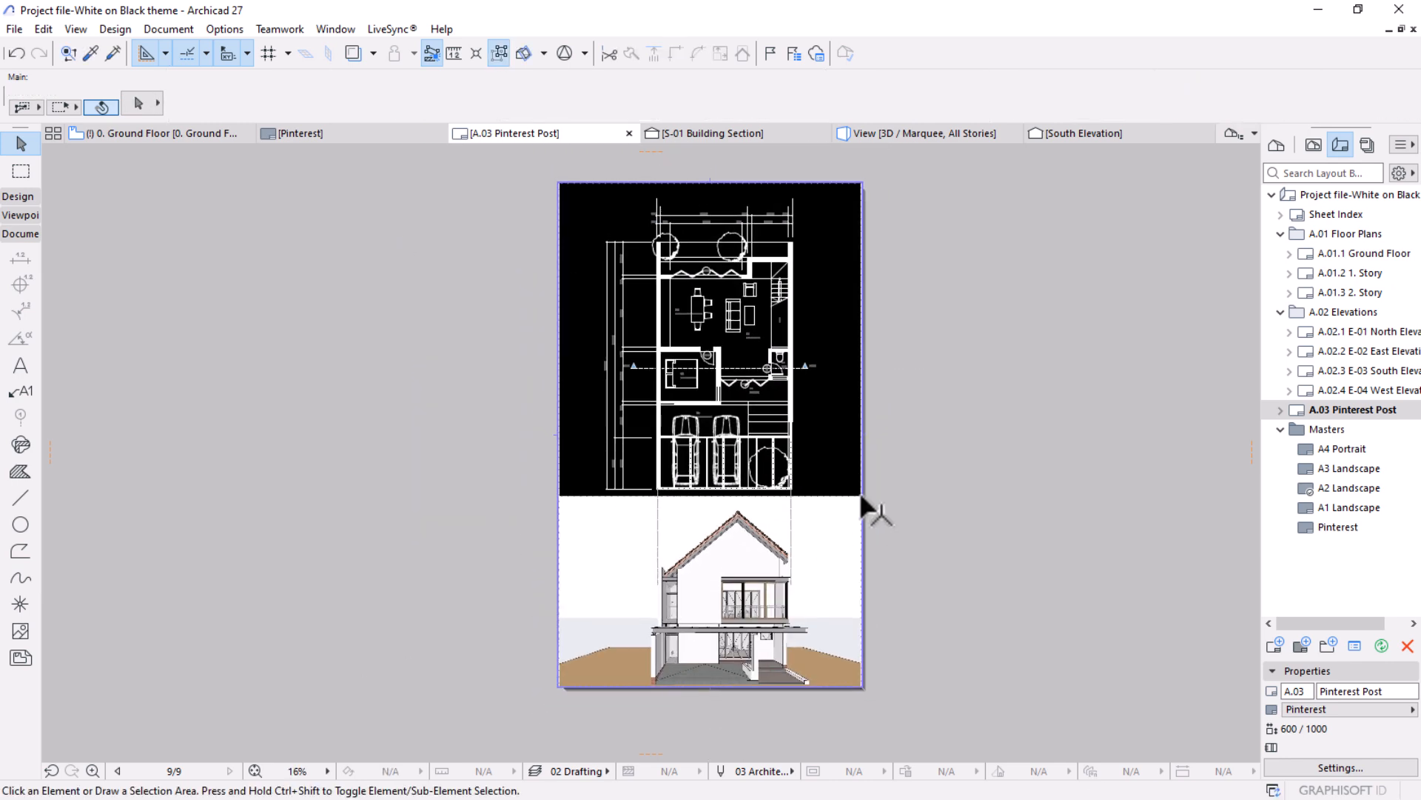
# Stretch the lower ends of both dashed projection lines straight down to the house's ground floor and deselect them.
pyautogui.scroll(1, 800, 523)
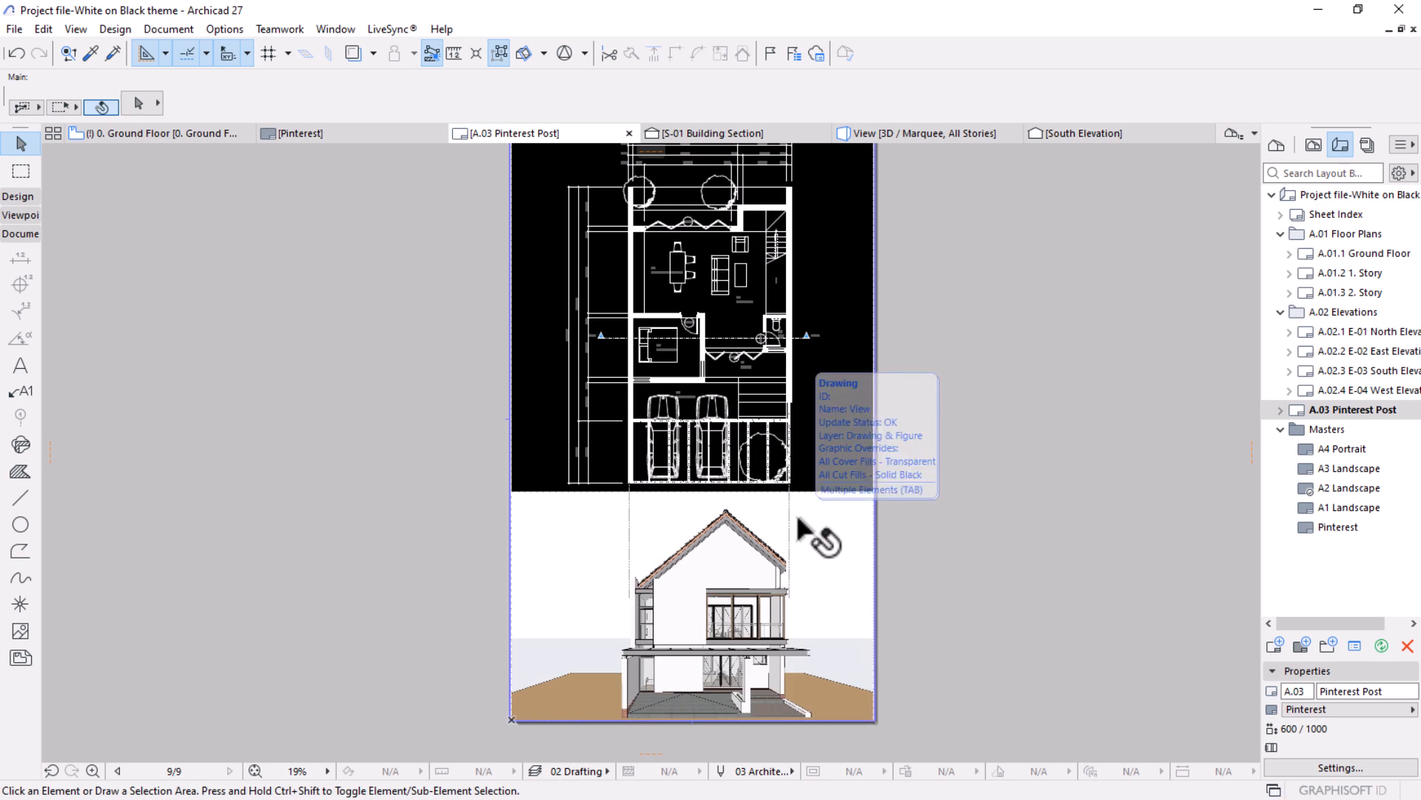
pyautogui.scroll(1, 806, 540)
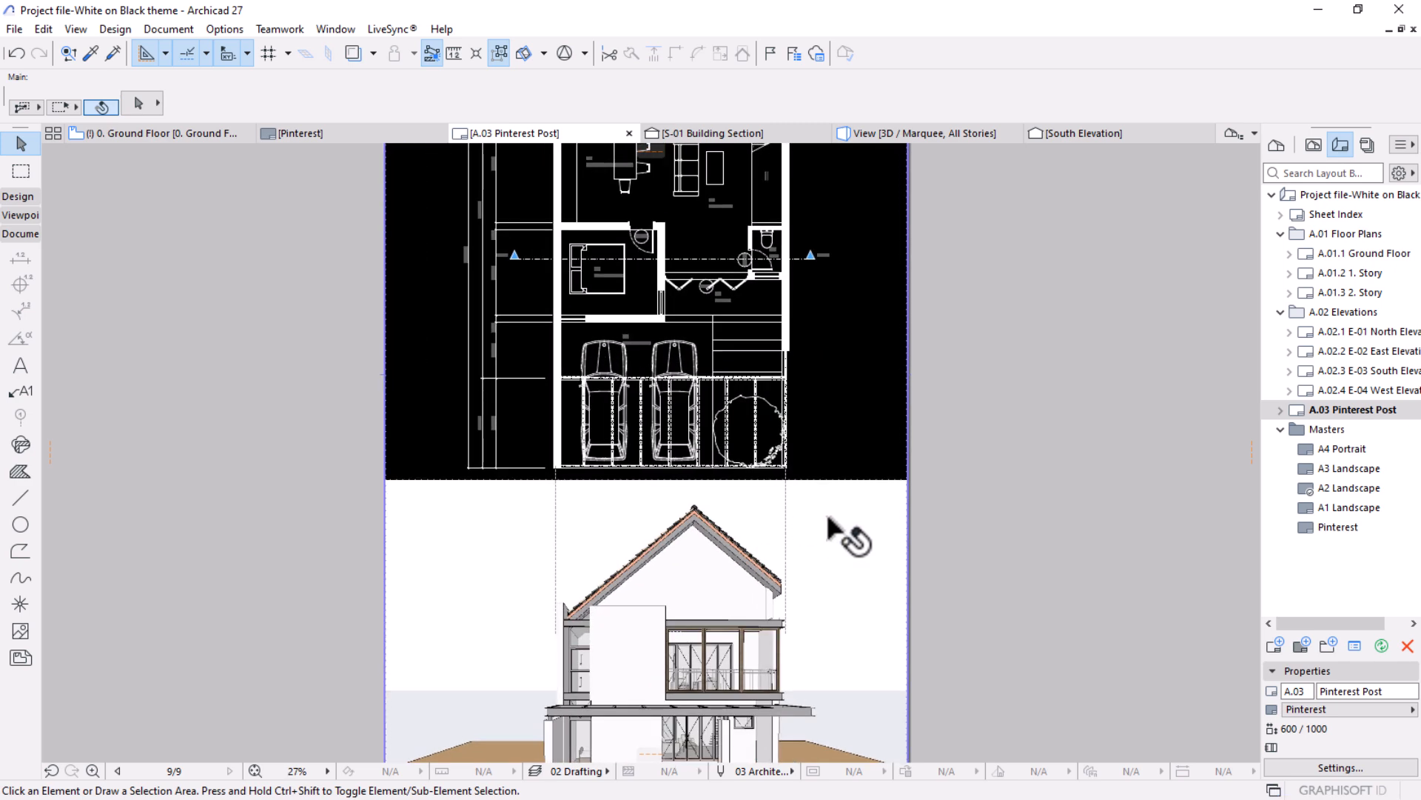
pyautogui.scroll(-1, 812, 578)
pyautogui.moveTo(812, 578); pyautogui.dragTo(875, 481, button='middle')
pyautogui.click(687, 518)
pyautogui.press('Escape')
pyautogui.click(687, 518)
pyautogui.click(687, 524)
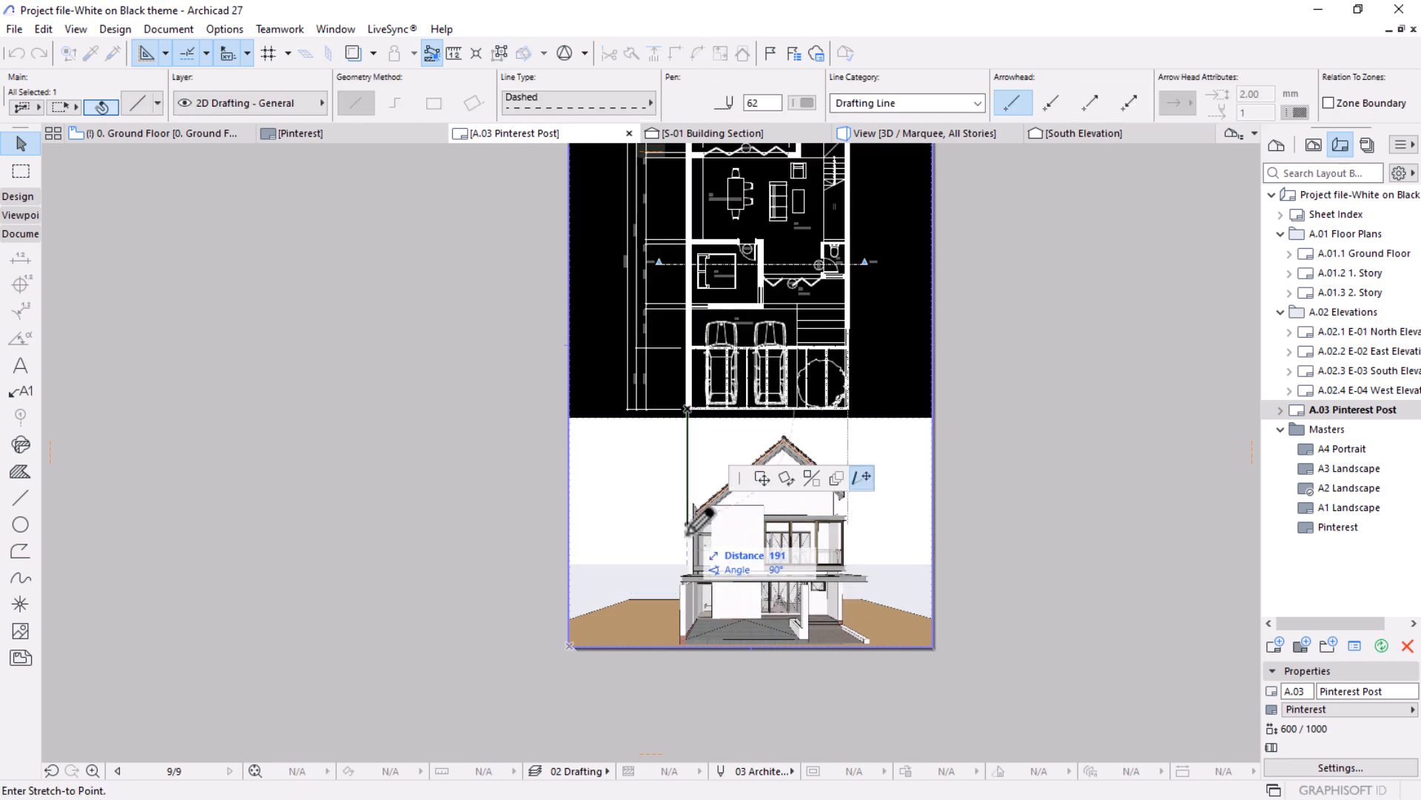
pyautogui.click(687, 592)
pyautogui.click(844, 479)
pyautogui.click(847, 522)
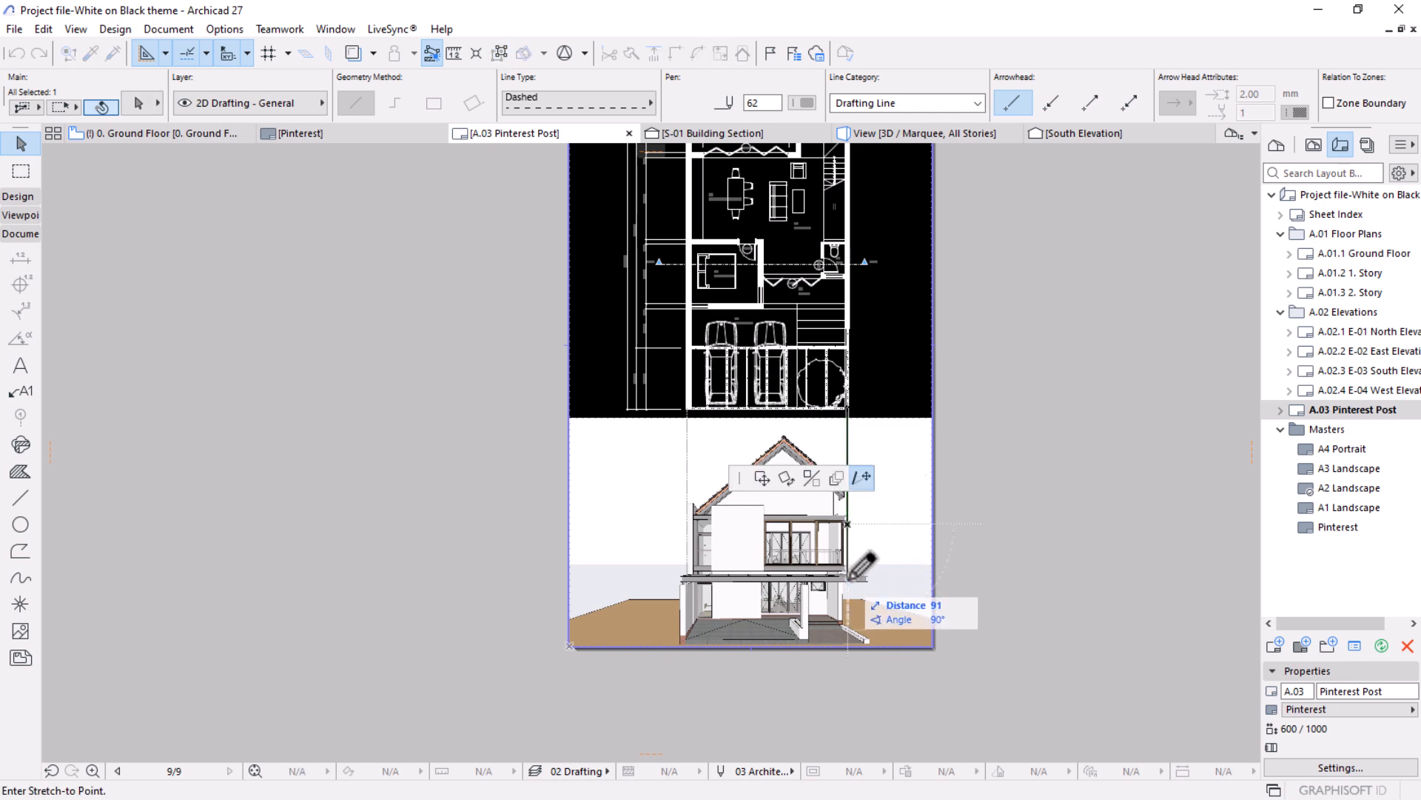
pyautogui.click(848, 629)
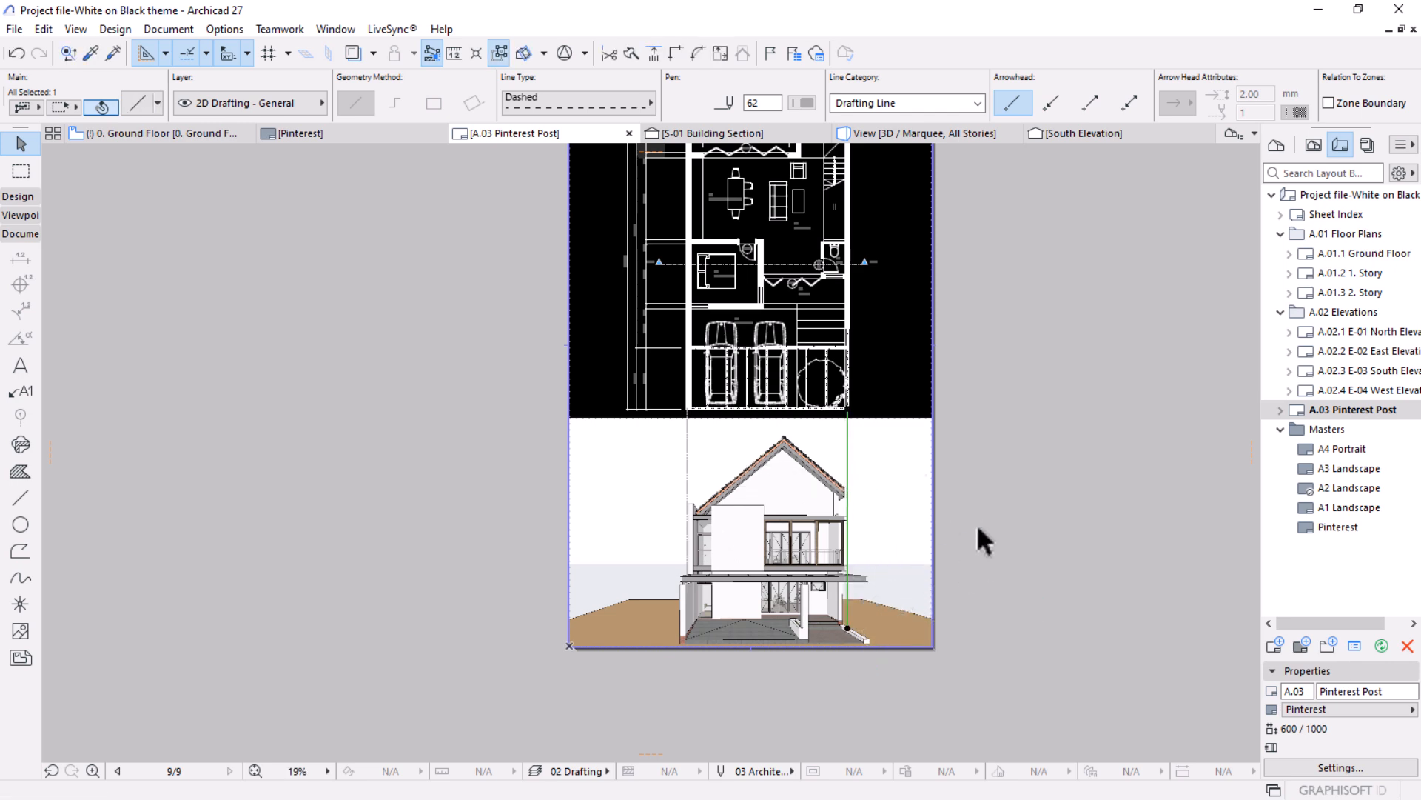
pyautogui.click(975, 483)
pyautogui.moveTo(769, 540); pyautogui.dragTo(755, 611, button='middle')
pyautogui.scroll(3, 784, 585)
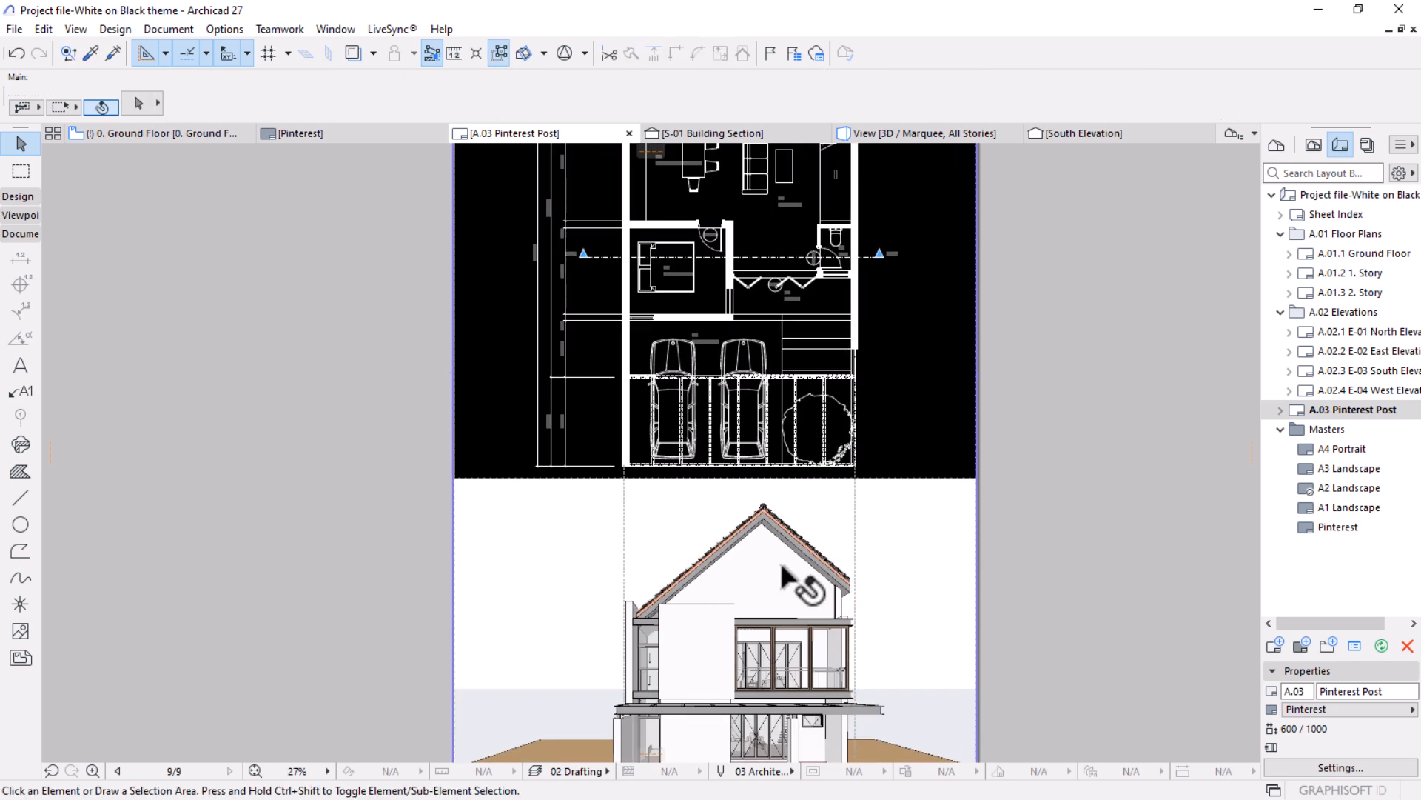
pyautogui.scroll(-3, 783, 567)
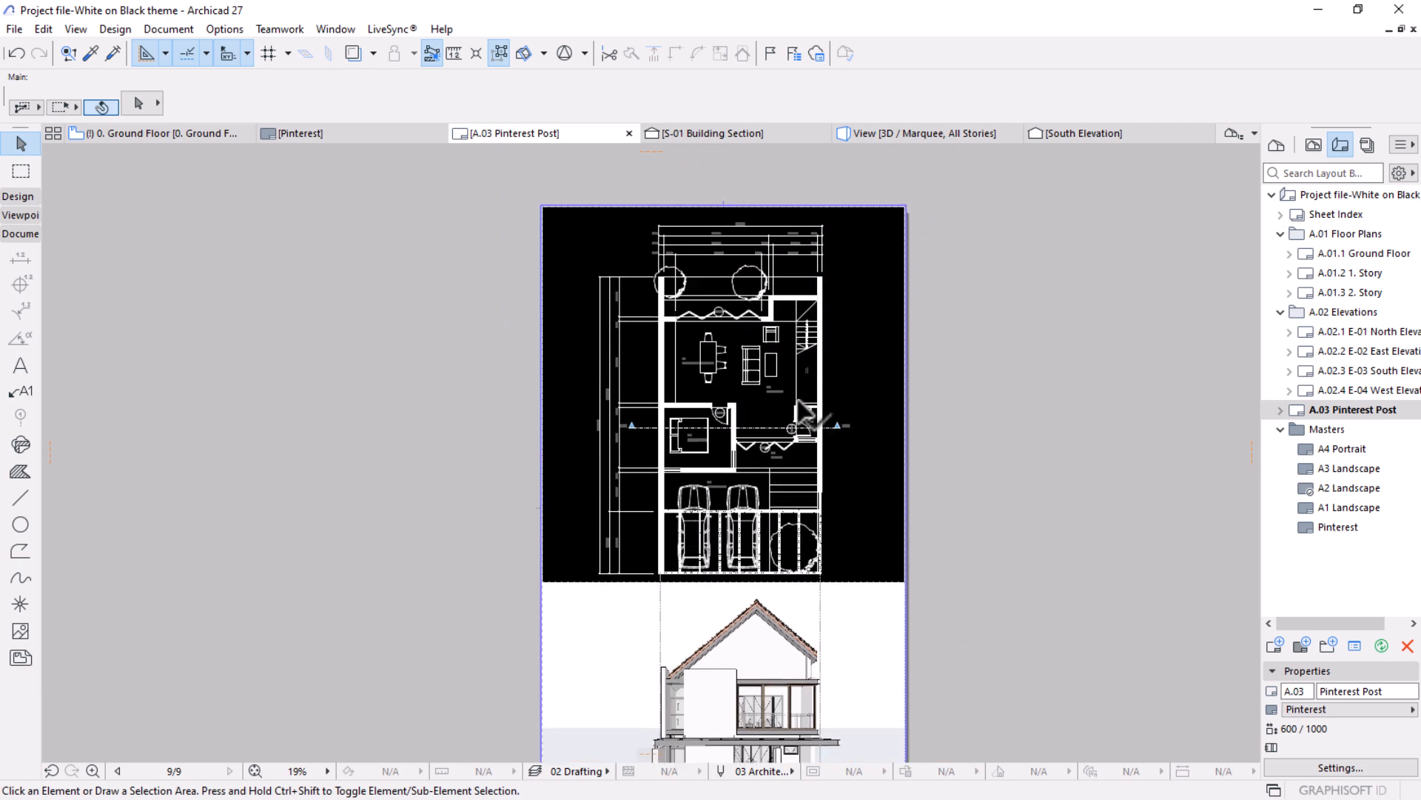
pyautogui.moveTo(934, 470); pyautogui.dragTo(918, 357, button='middle')
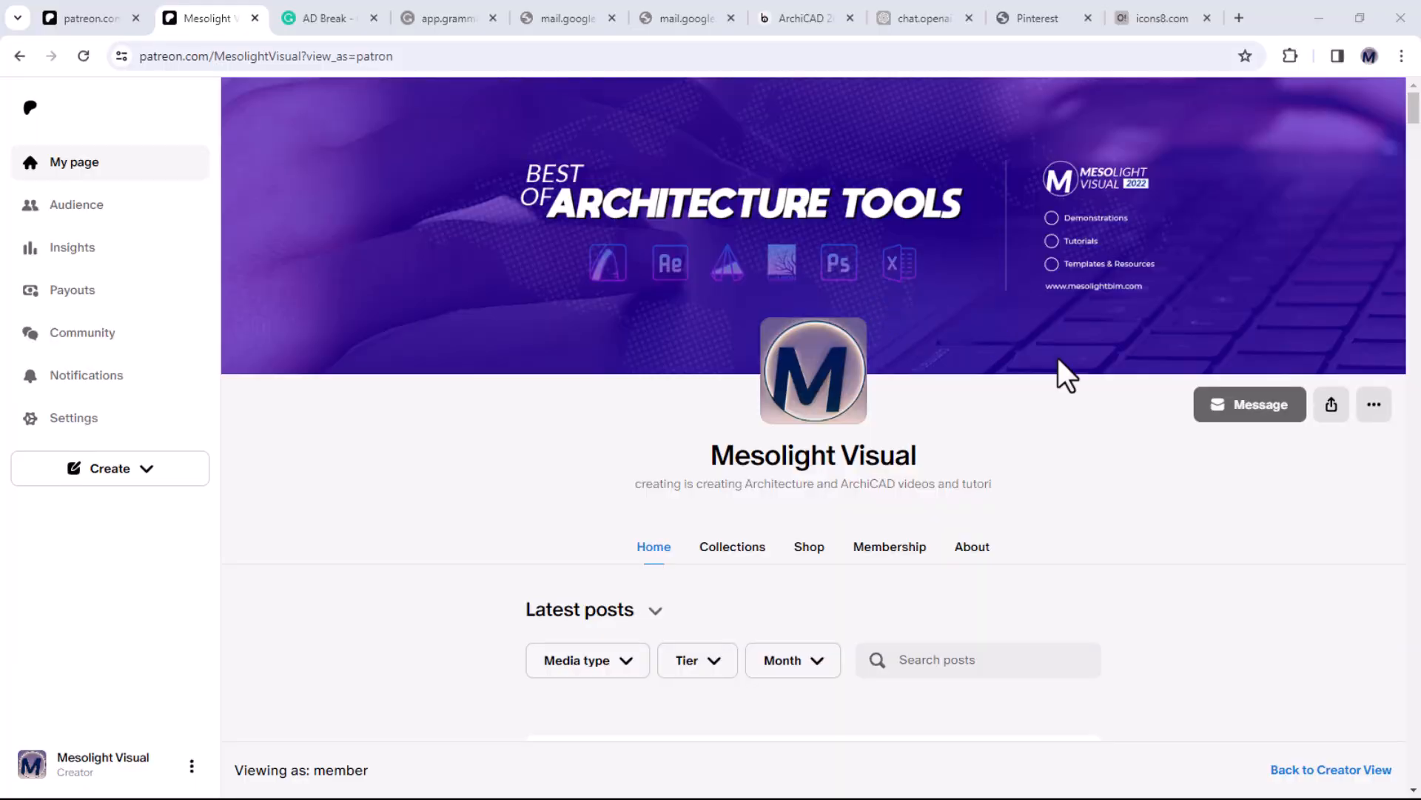
# Switch to the Mesolight Visual Patreon page in the browser, open its shop and look through the Archicad products.
pyautogui.scroll(-13, 1059, 359)
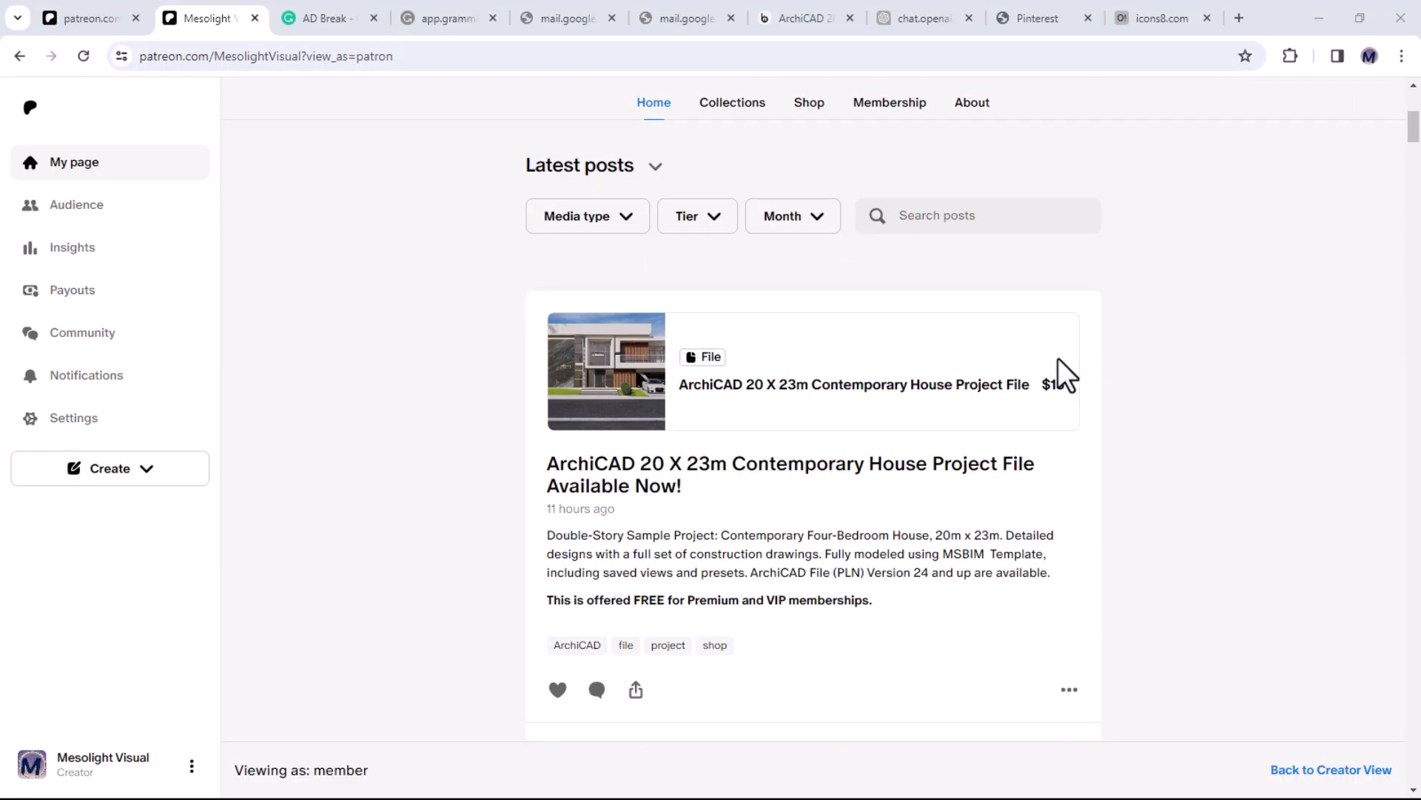
pyautogui.scroll(-10, 1059, 358)
pyautogui.click(810, 368)
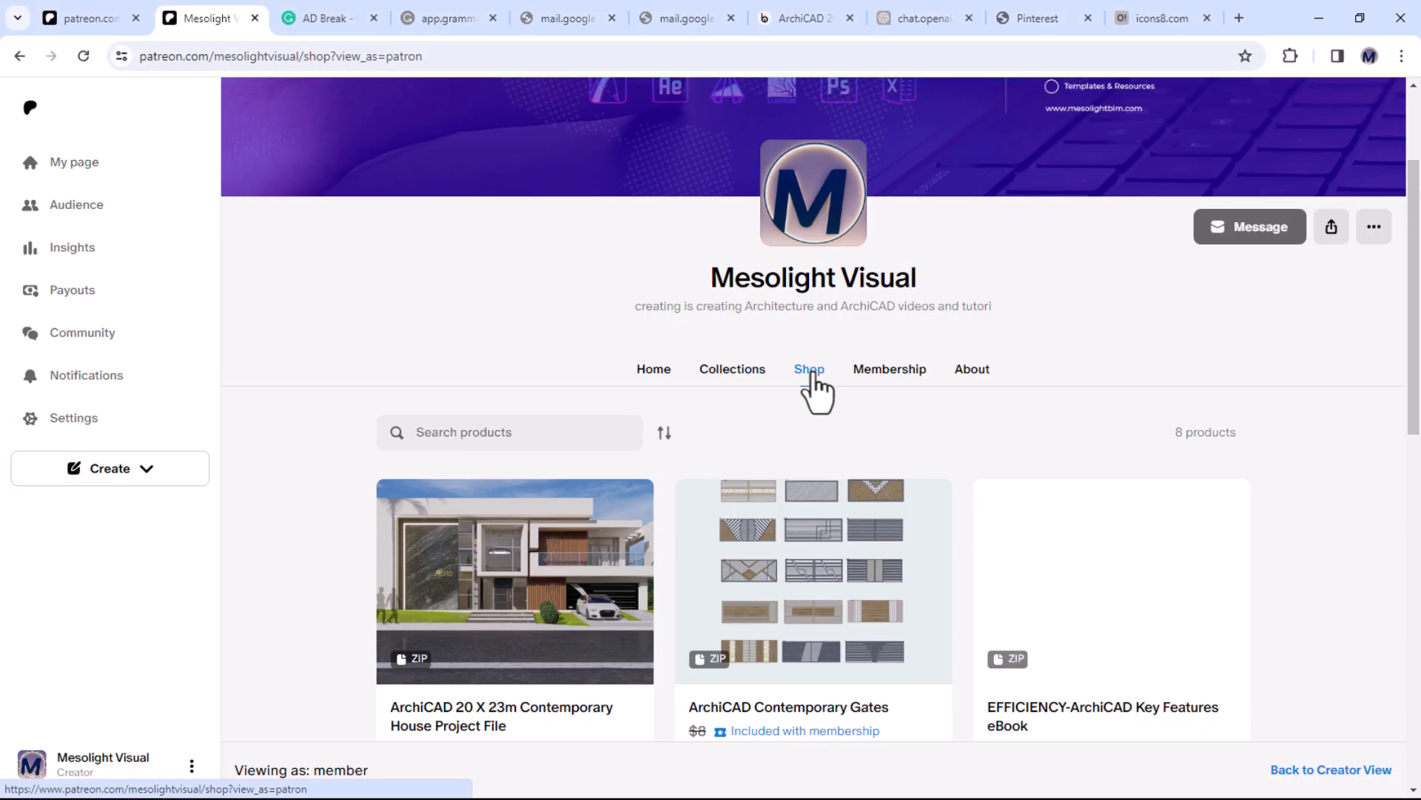
pyautogui.scroll(-1, 818, 390)
pyautogui.scroll(-5, 817, 385)
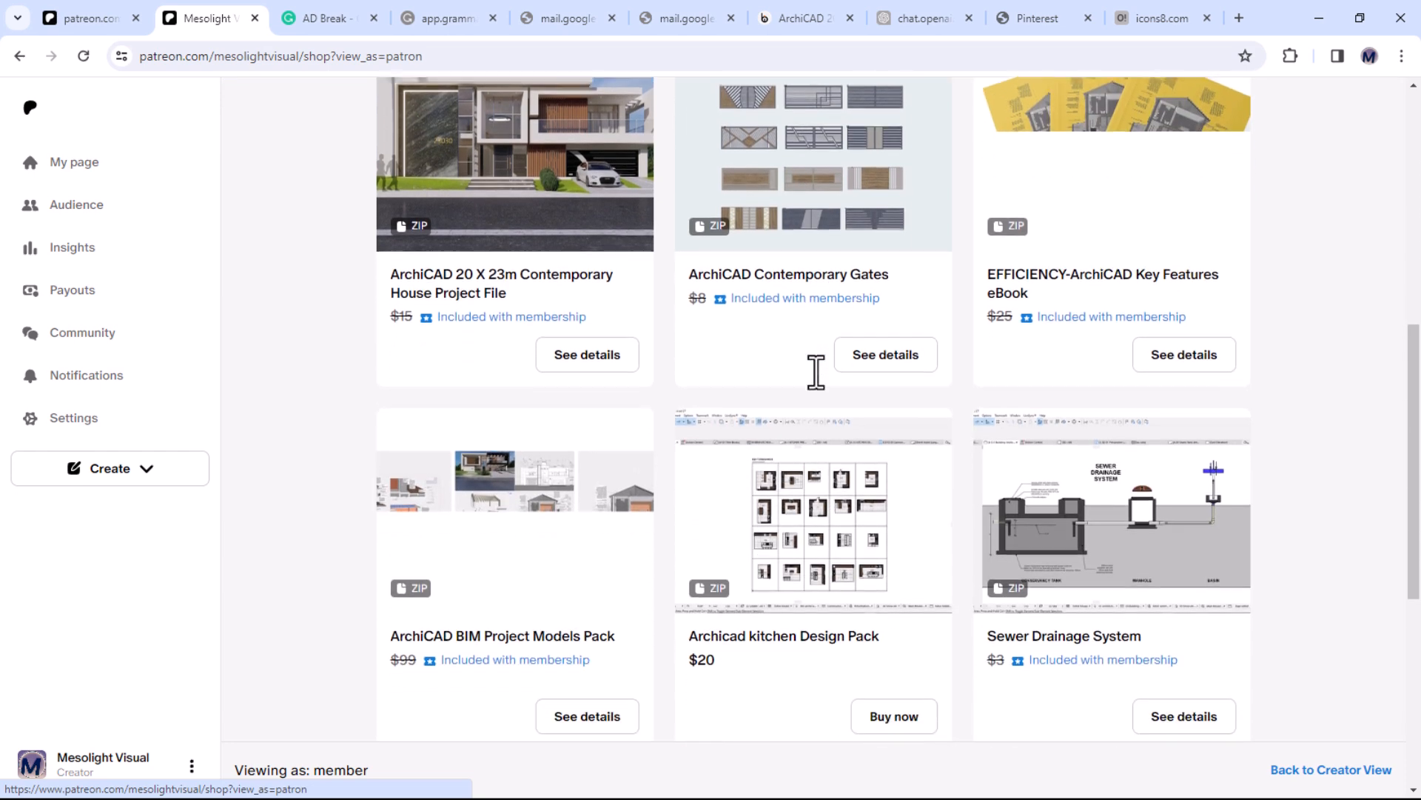
pyautogui.scroll(-1, 815, 370)
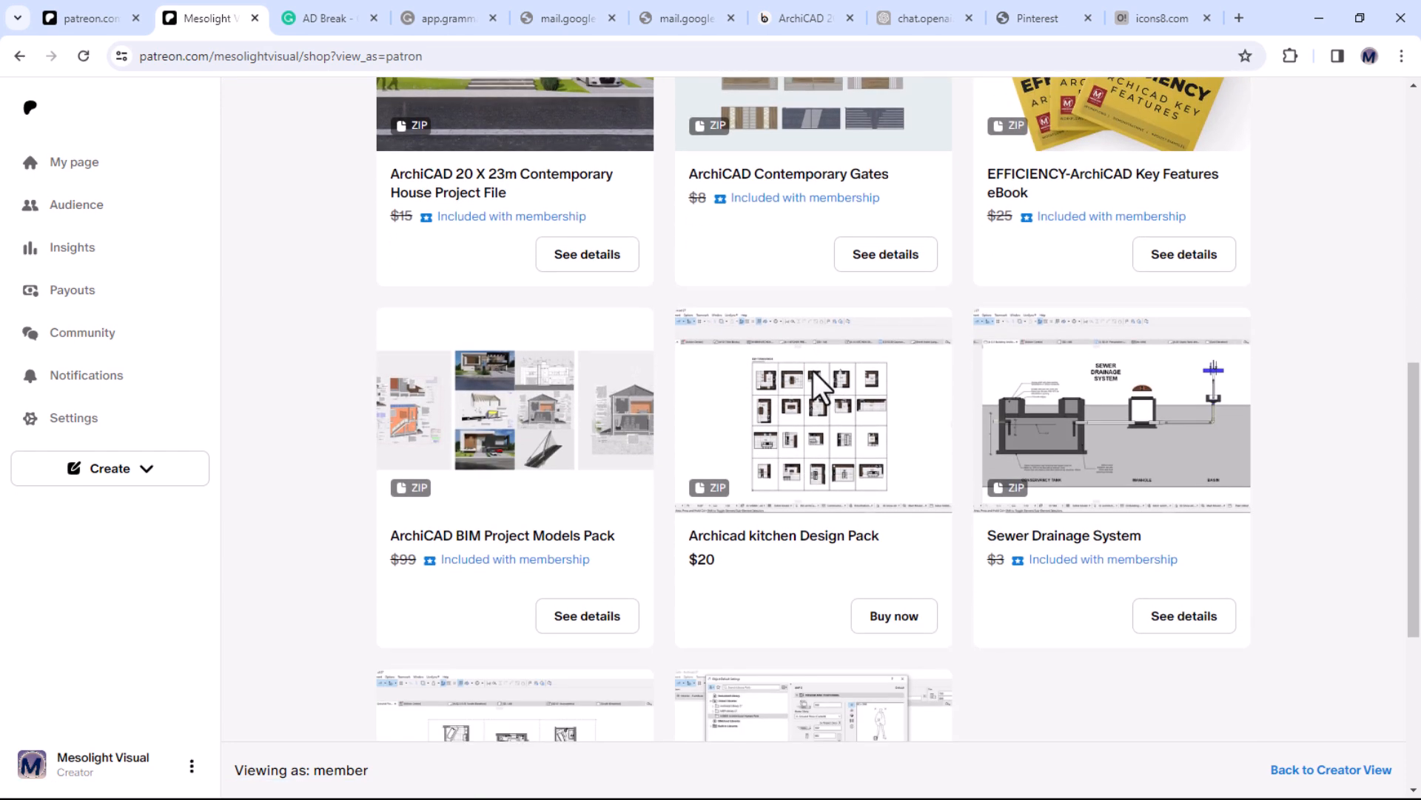
pyautogui.scroll(2, 816, 382)
pyautogui.scroll(3, 823, 407)
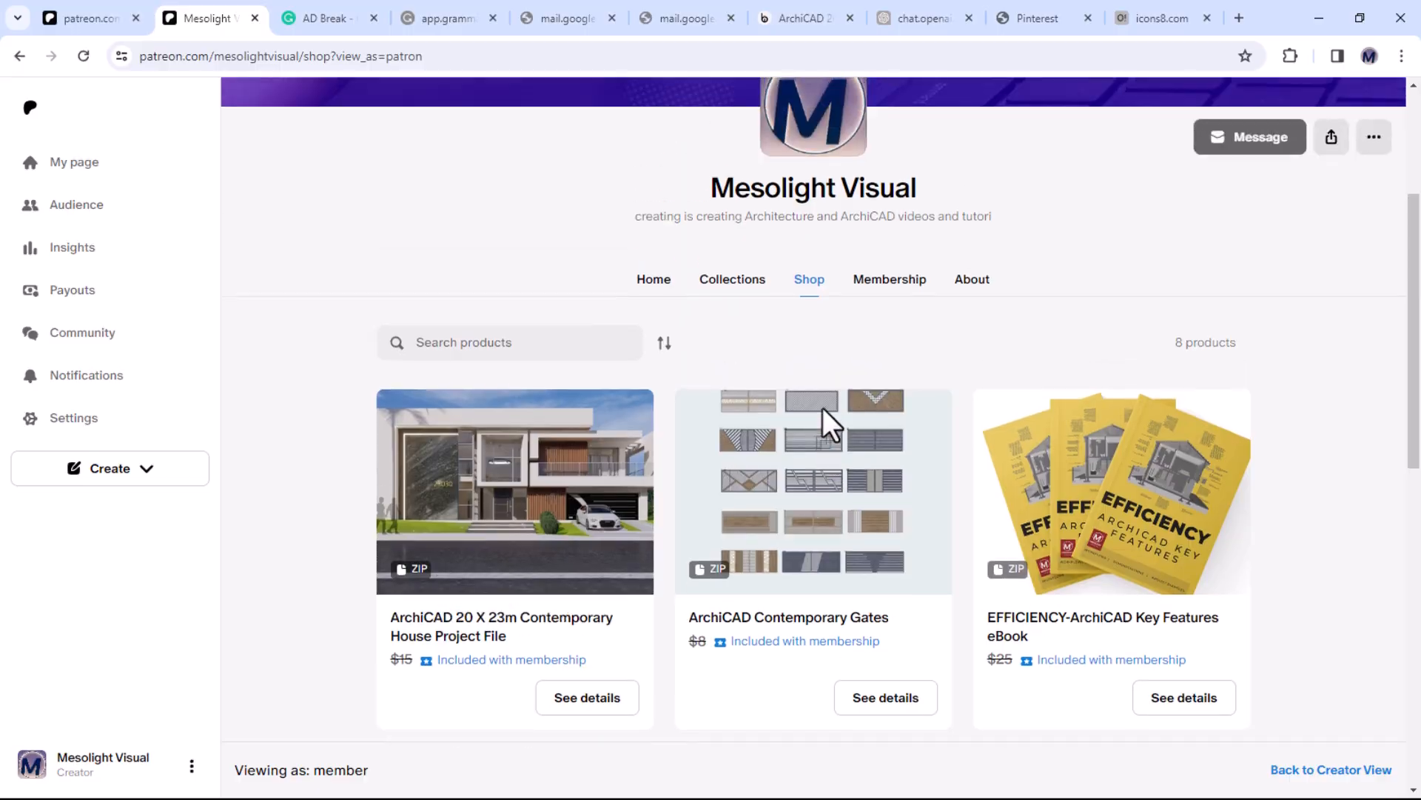